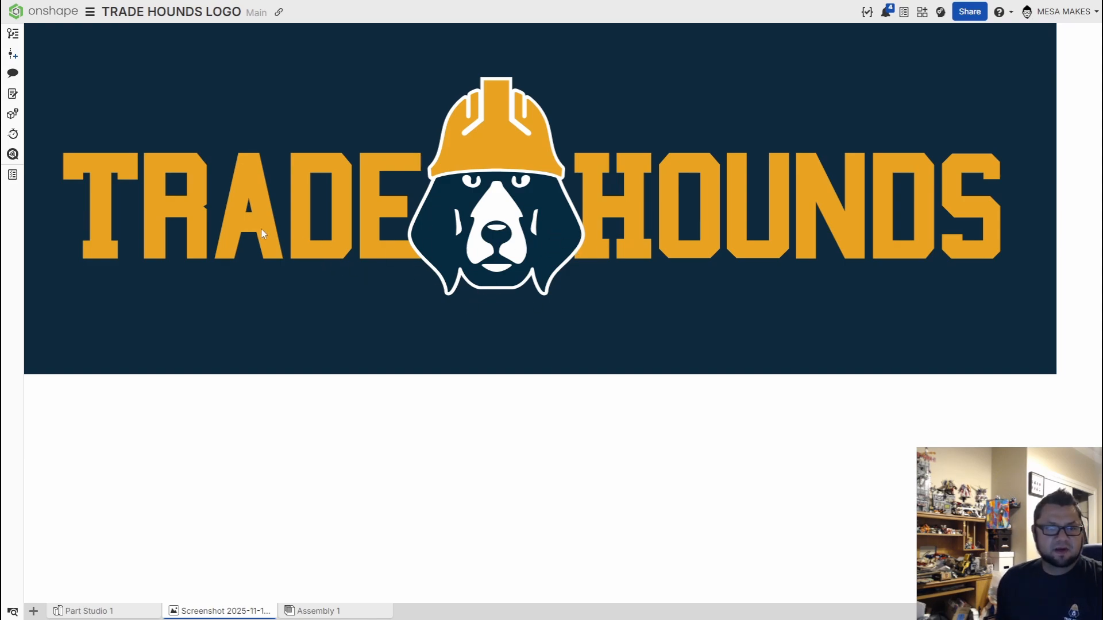
Step: View the finished logo part in Part Studio 1 and create a new part studio in the document
{"action": "left_click", "coordinate": [122, 612]}
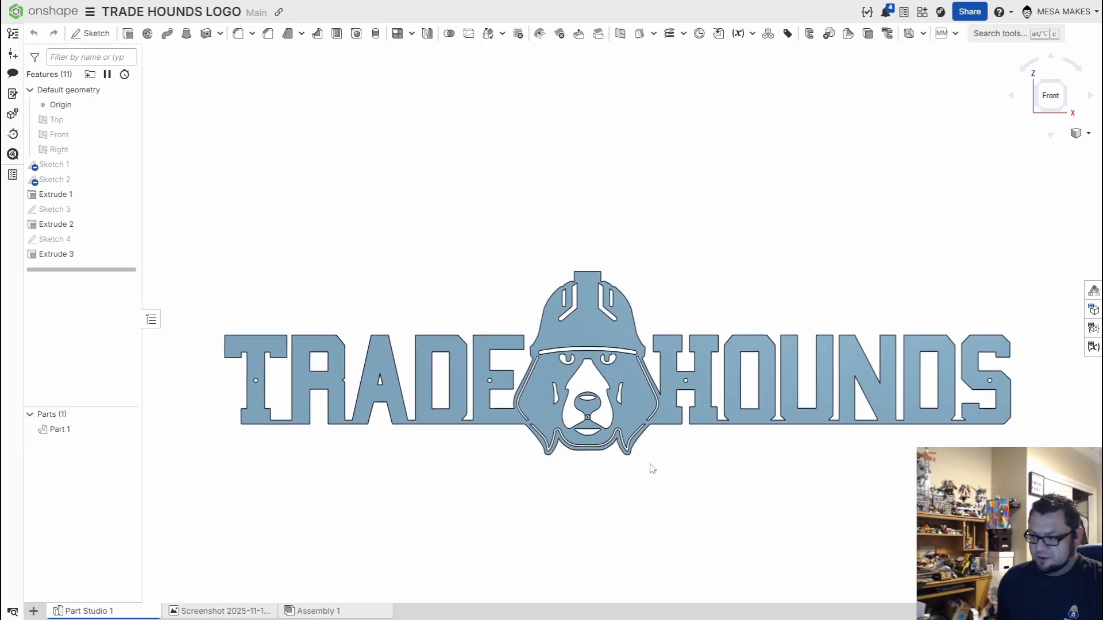
{"action": "mouse_move", "coordinate": [638, 460]}
{"action": "middle_mouse_down"}
{"action": "mouse_move", "coordinate": [609, 448]}
{"action": "mouse_move", "coordinate": [603, 457]}
{"action": "mouse_move", "coordinate": [644, 455]}
{"action": "middle_mouse_up"}
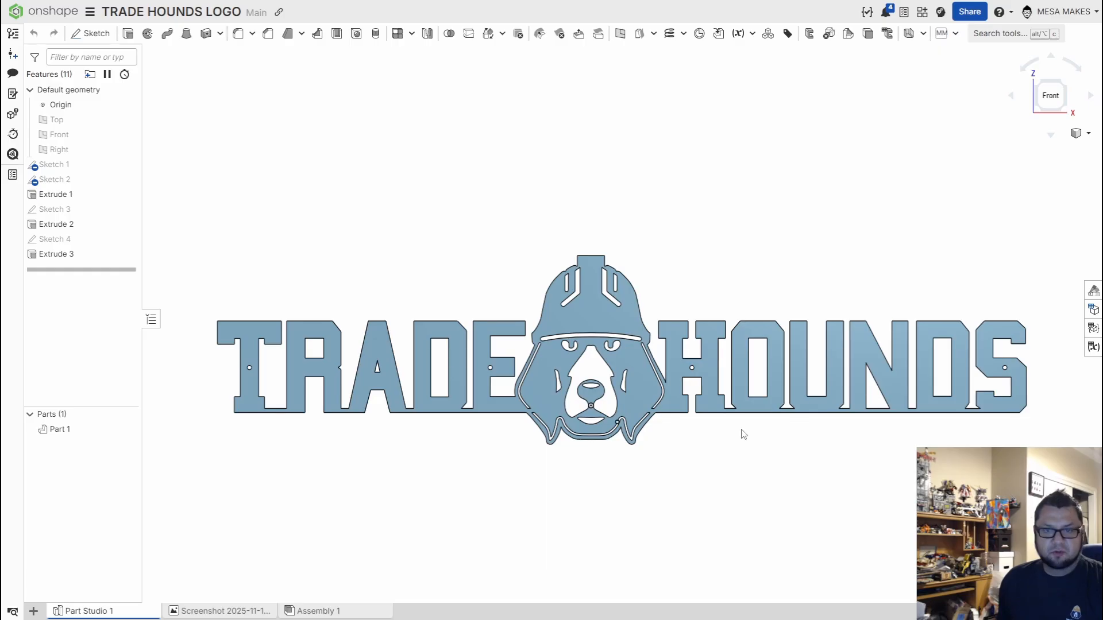
{"action": "mouse_move", "coordinate": [222, 613]}
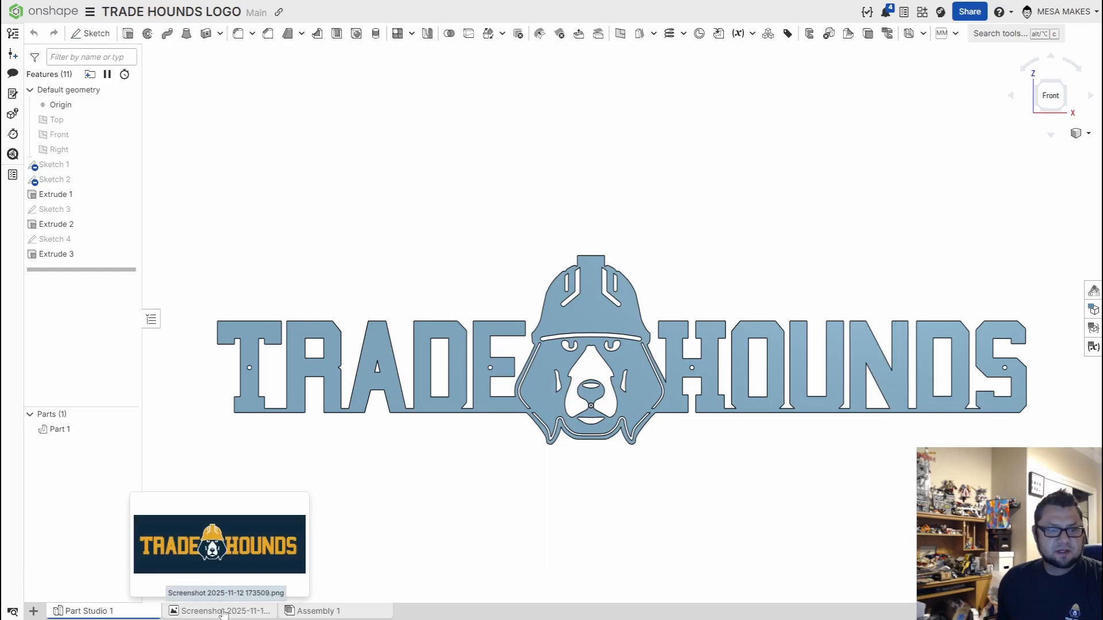
{"action": "left_click", "coordinate": [33, 611]}
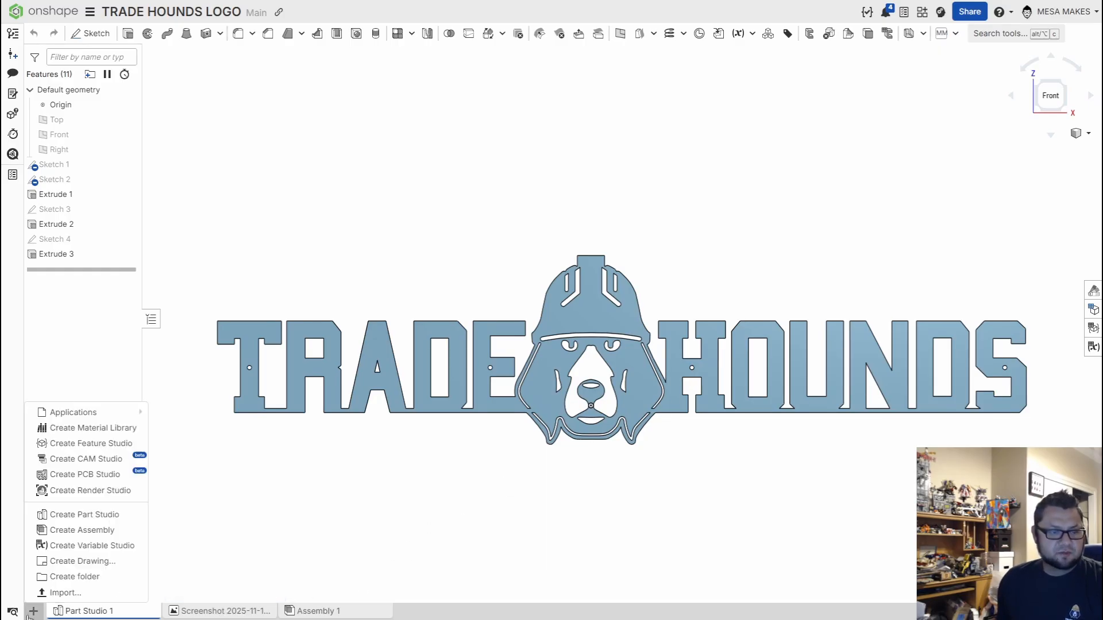
{"action": "left_click", "coordinate": [74, 514]}
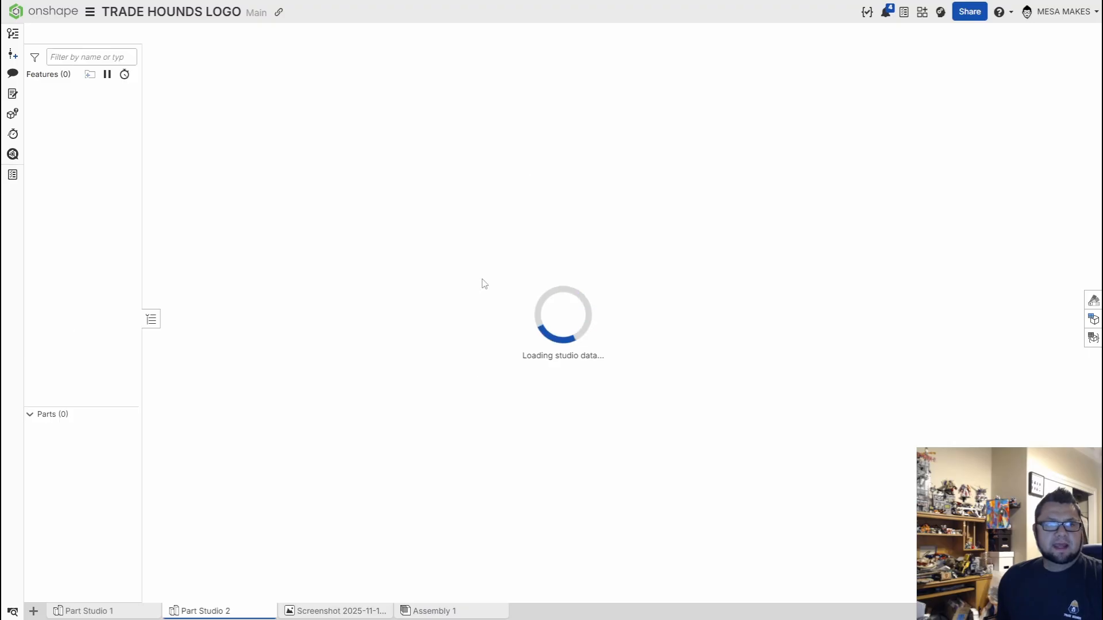
Step: Start a new sketch on the Front plane and hide the default planes
{"action": "left_click", "coordinate": [530, 187]}
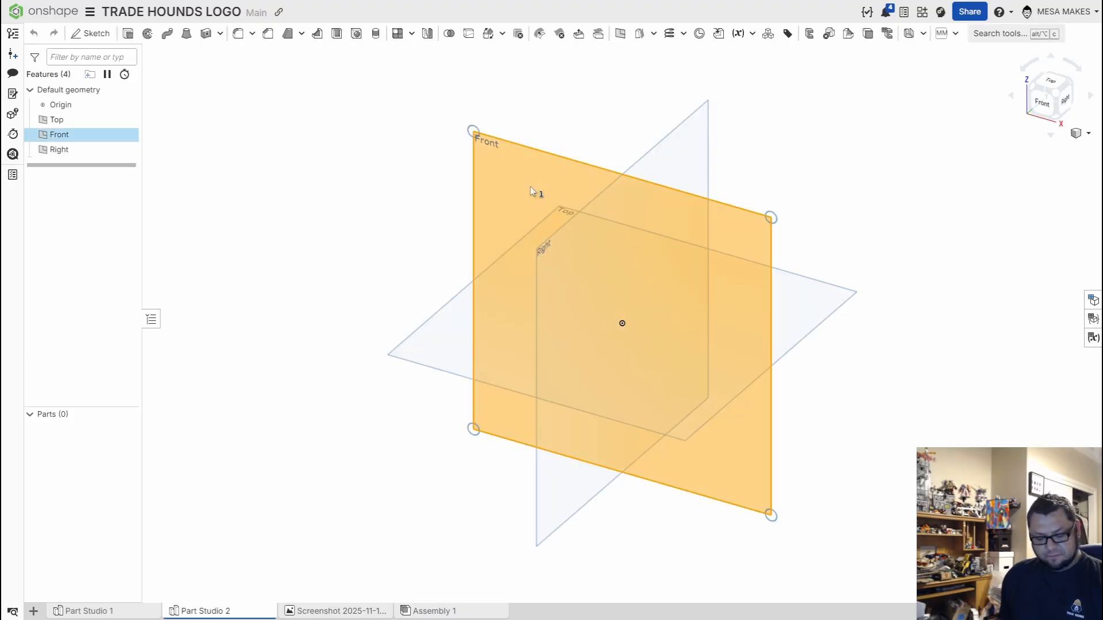
{"action": "key", "text": "shift+s"}
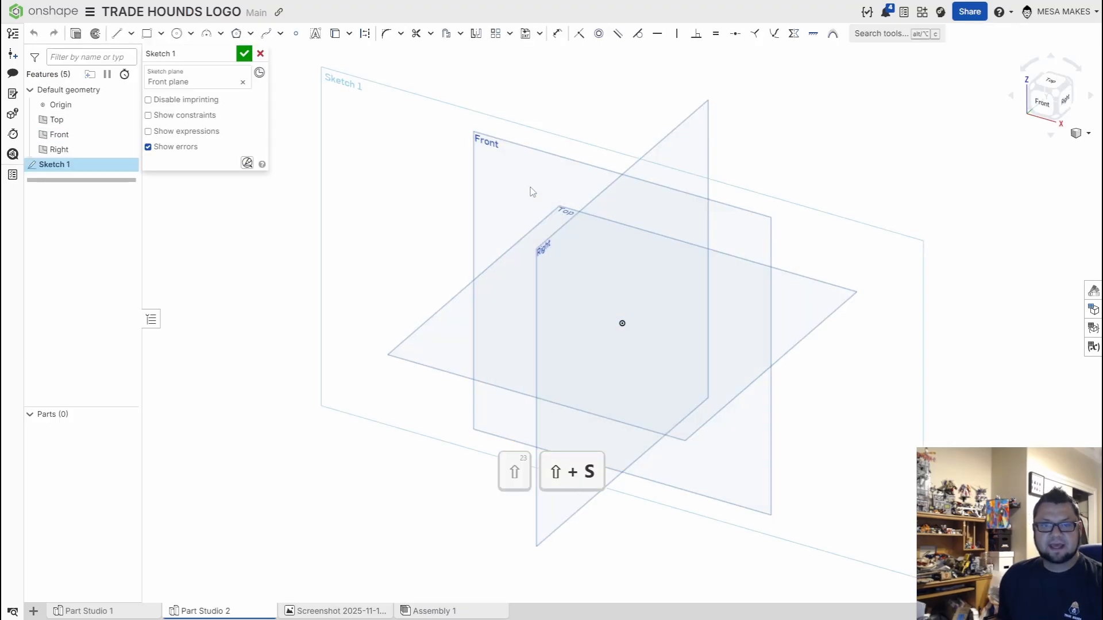
{"action": "key", "text": "n"}
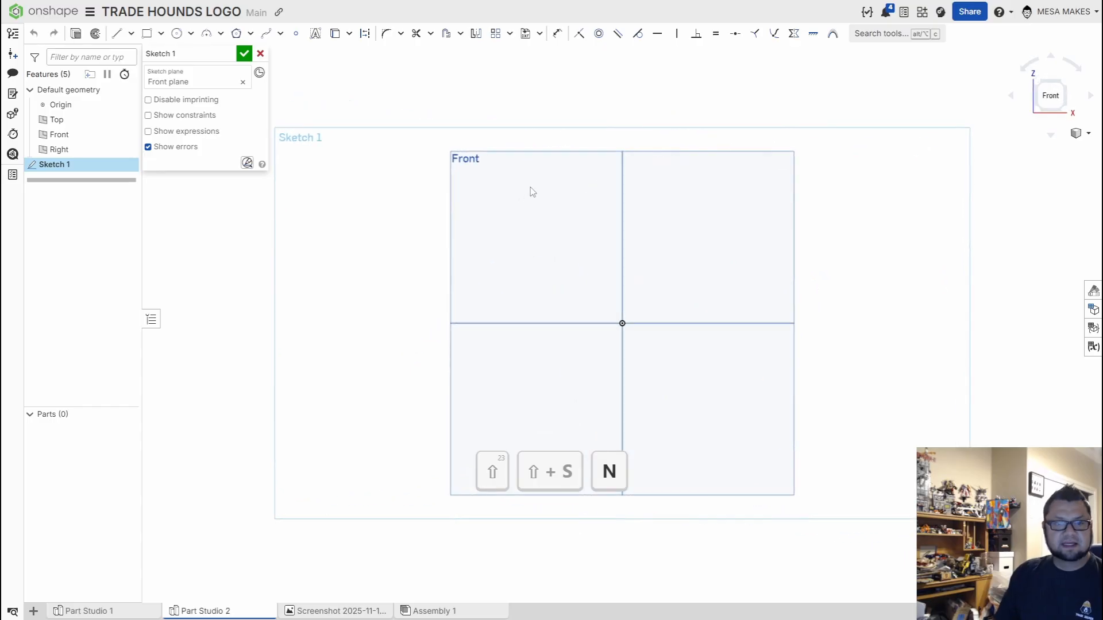
{"action": "key", "text": "p"}
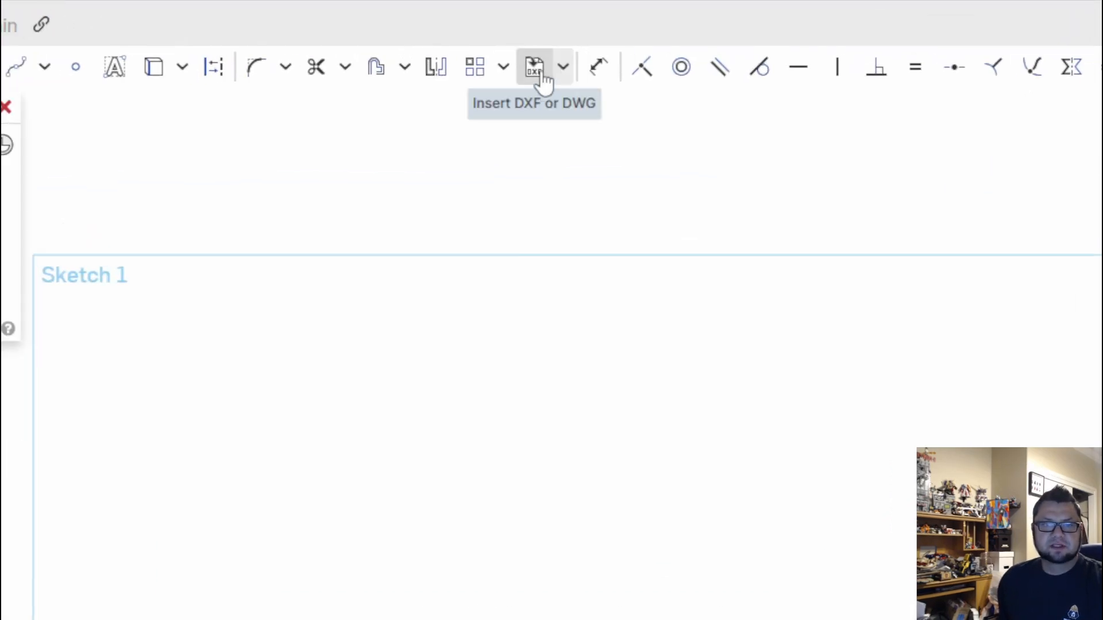
Step: Insert the image Screenshot 2025-11-12 173509.png into the sketch, placing it as a wide rectangle over the origin
{"action": "left_click", "coordinate": [563, 77]}
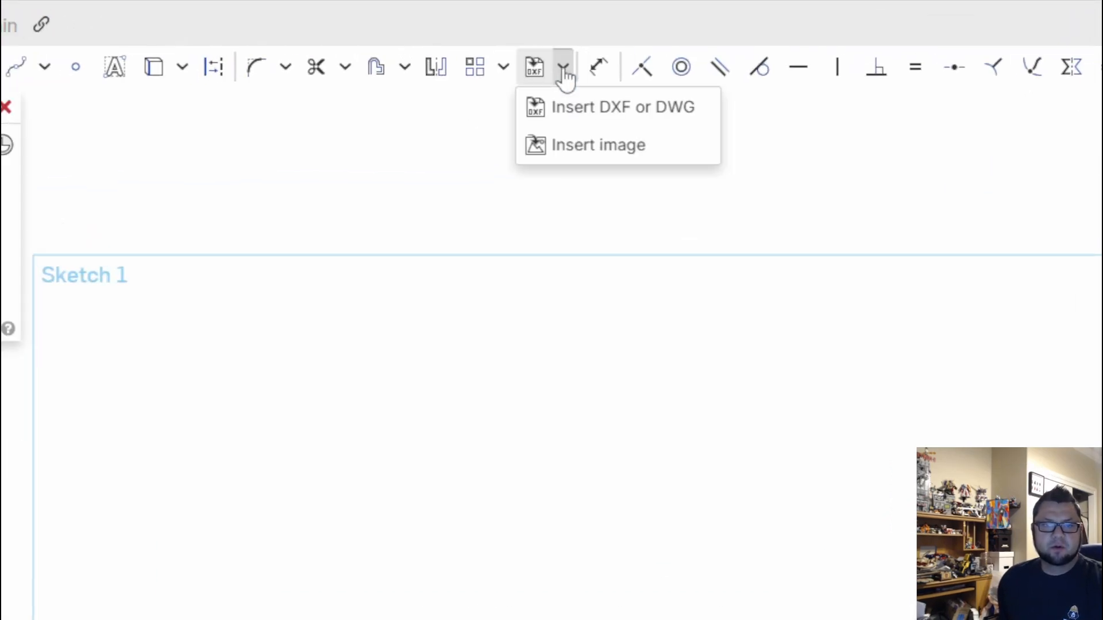
{"action": "left_click", "coordinate": [585, 148]}
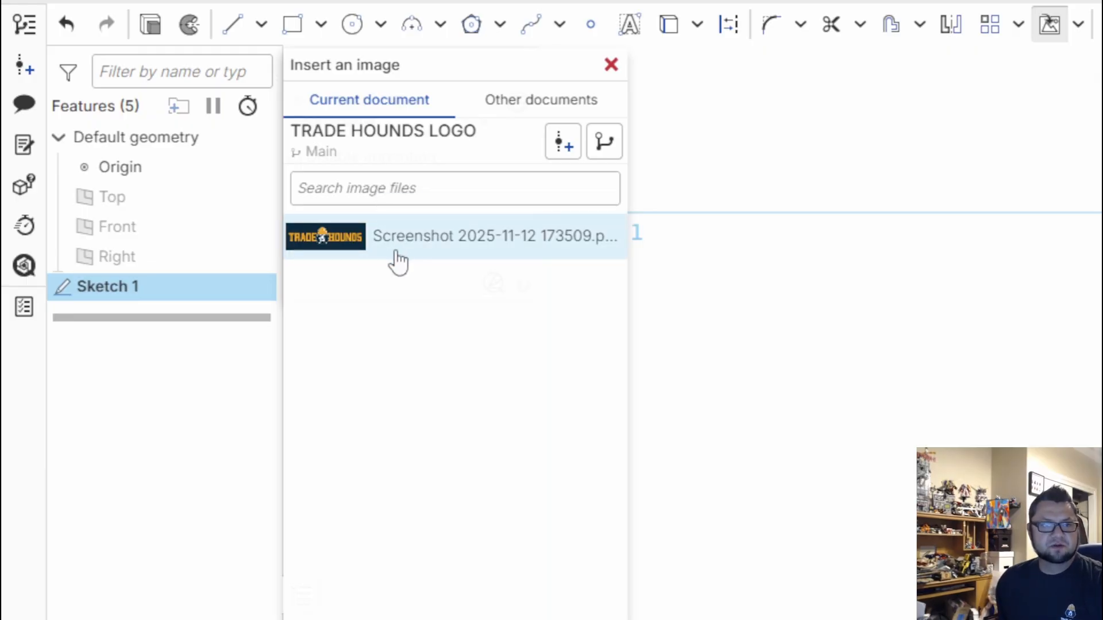
{"action": "left_click", "coordinate": [398, 262]}
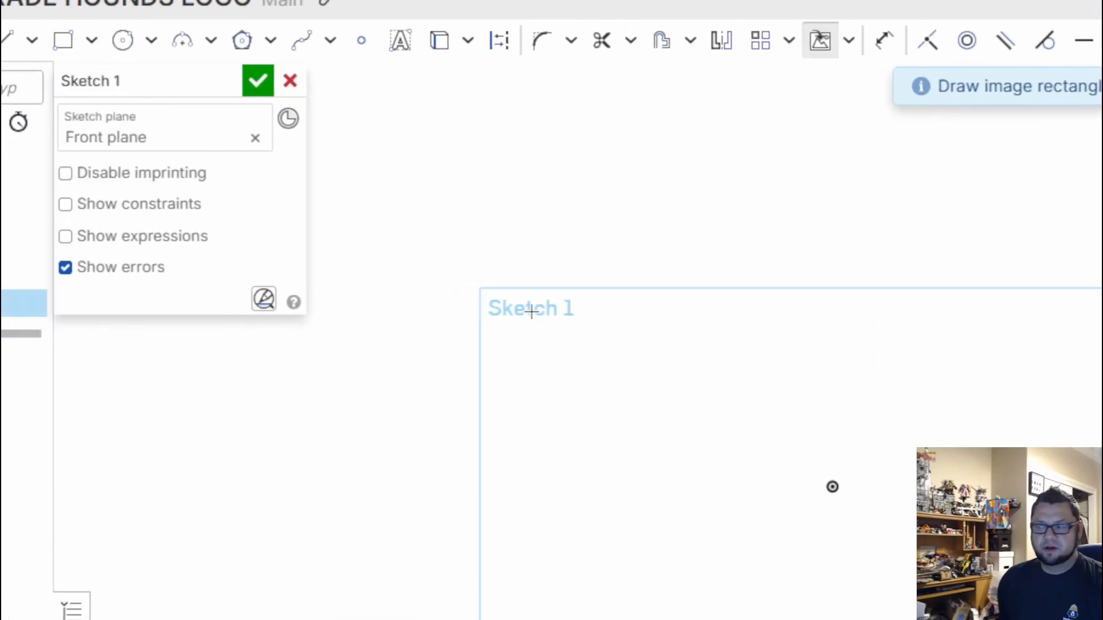
{"action": "left_click", "coordinate": [554, 279]}
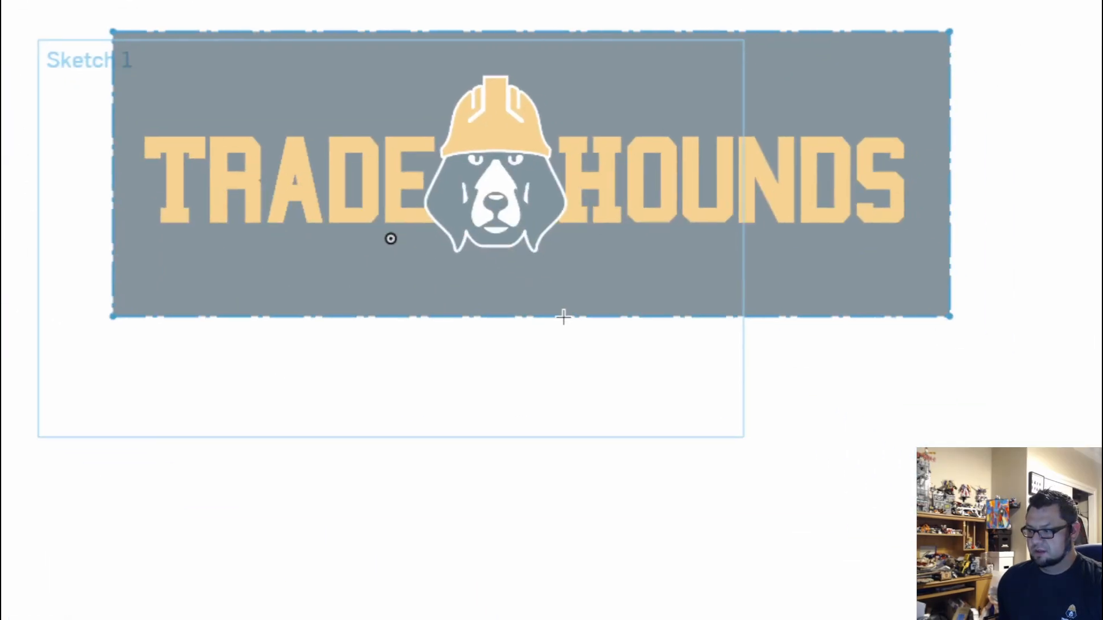
{"action": "left_click", "coordinate": [601, 348]}
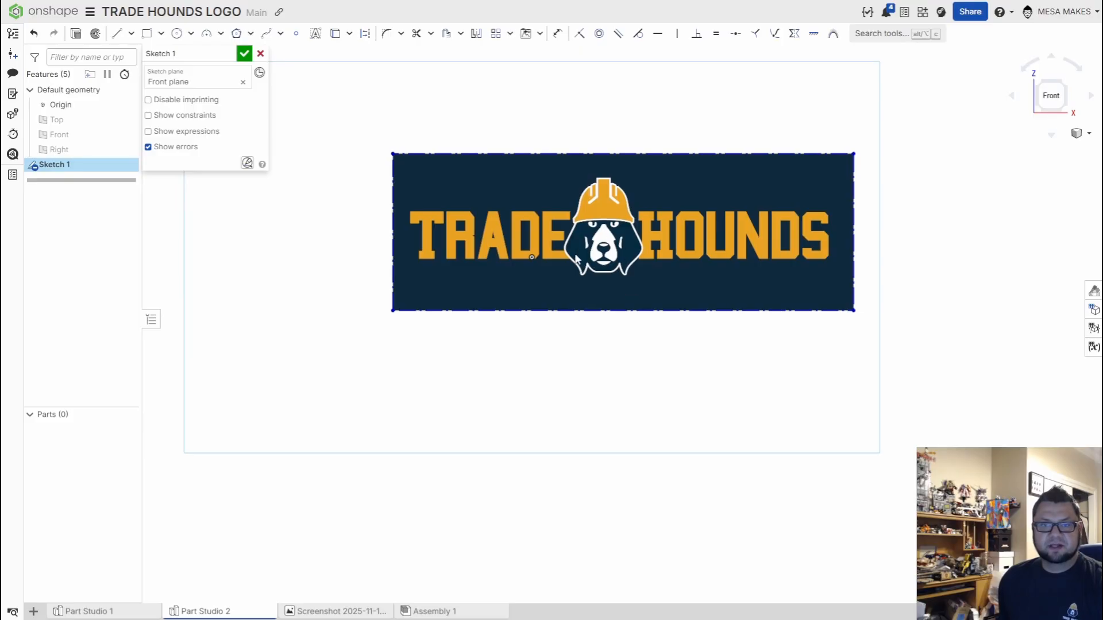
Step: Move the logo image so the centre of the dog's muzzle, between nose and mouth, sits on the sketch origin
{"action": "scroll", "coordinate": [576, 259], "scroll_direction": "up", "scroll_amount": 2}
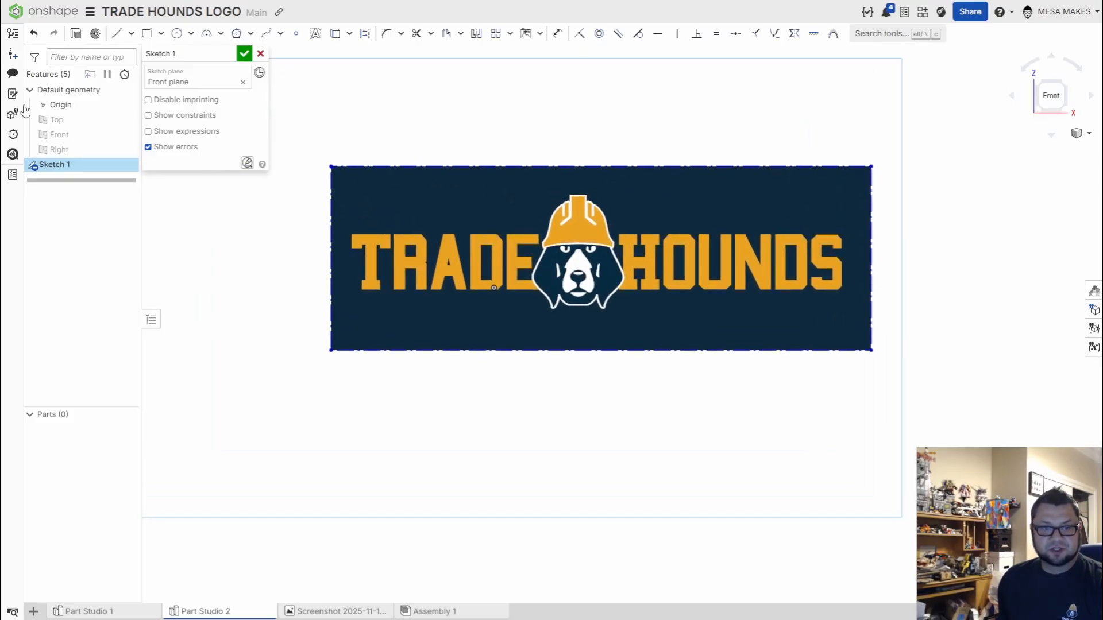
{"action": "scroll", "coordinate": [716, 277], "scroll_direction": "up", "scroll_amount": 2}
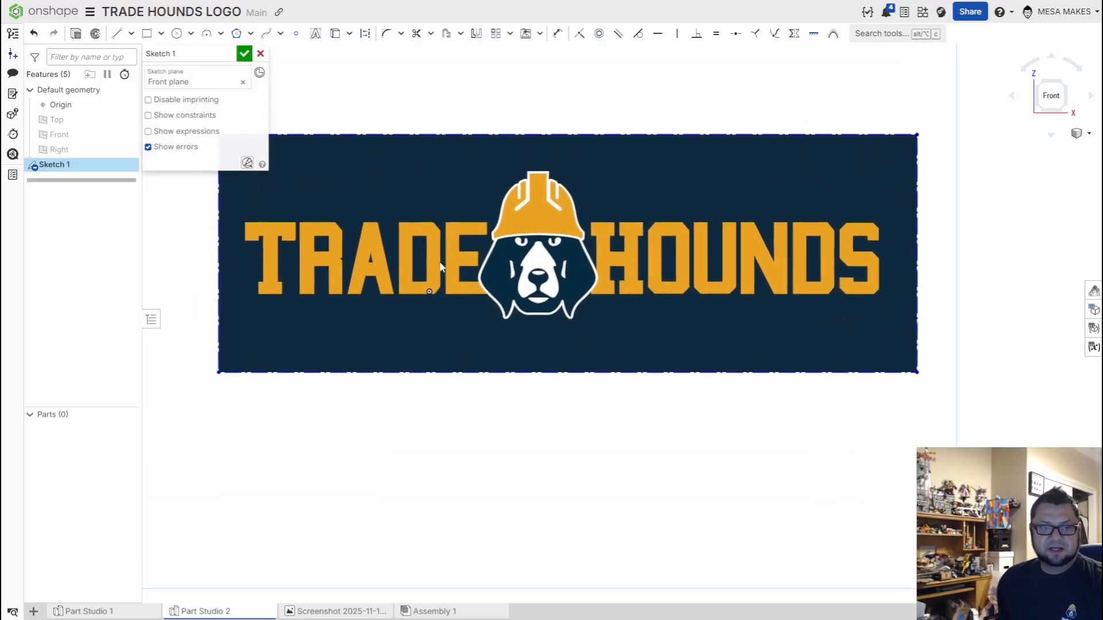
{"action": "scroll", "coordinate": [440, 267], "scroll_direction": "up", "scroll_amount": 1}
{"action": "middle_click_drag", "start_coordinate": [296, 281], "coordinate": [339, 319]}
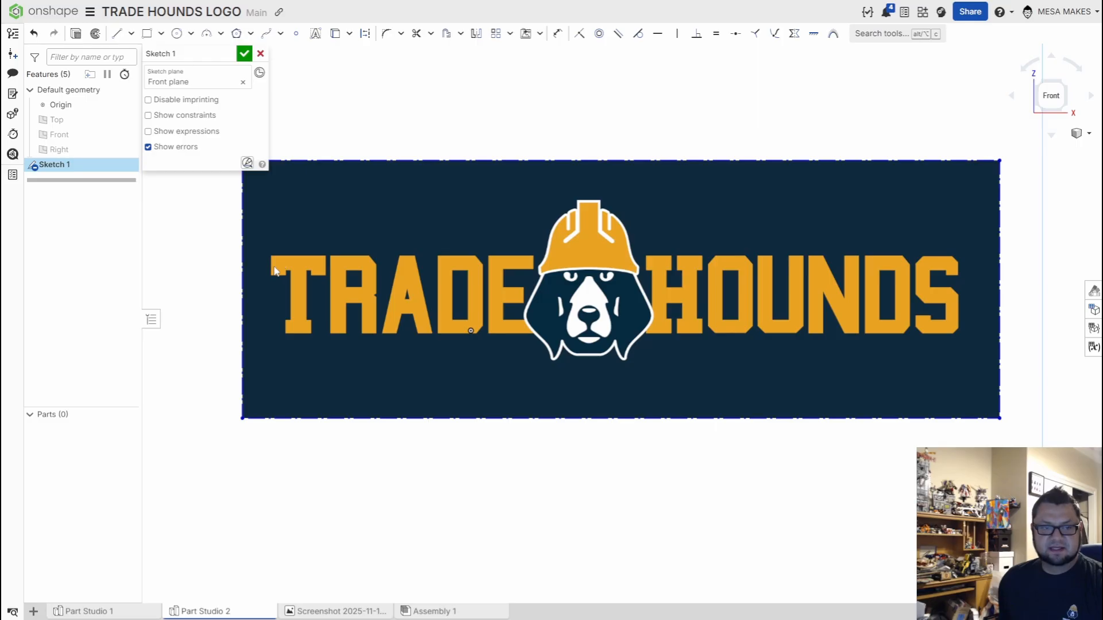
{"action": "left_click", "coordinate": [618, 332]}
{"action": "left_click_drag", "start_coordinate": [618, 332], "coordinate": [505, 359]}
{"action": "scroll", "coordinate": [504, 359], "scroll_direction": "up", "scroll_amount": 5}
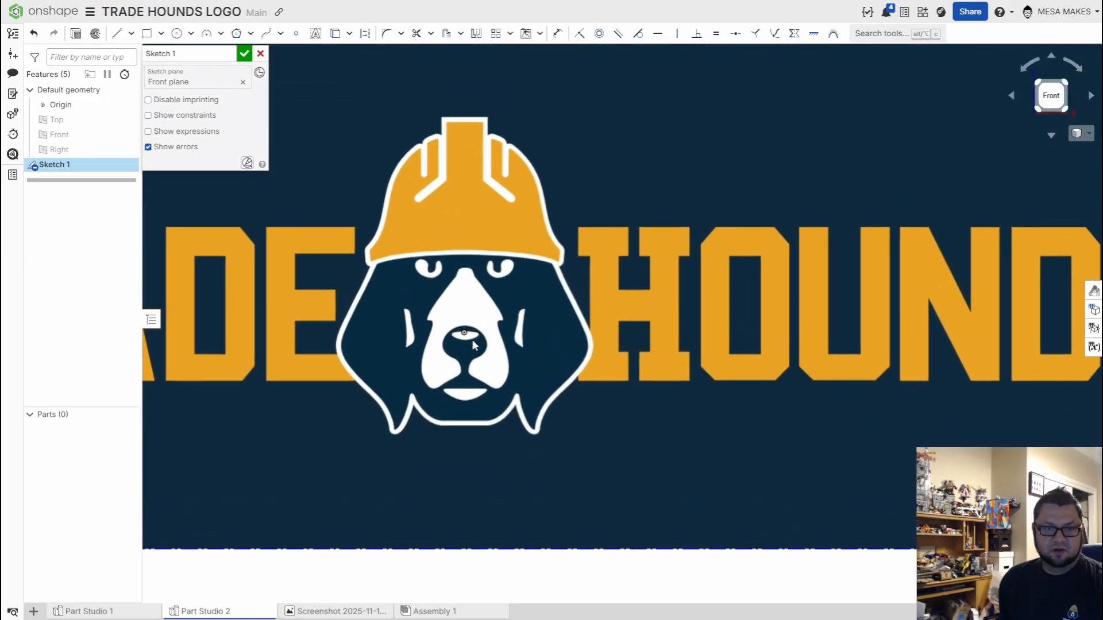
{"action": "scroll", "coordinate": [583, 222], "scroll_direction": "up", "scroll_amount": 5}
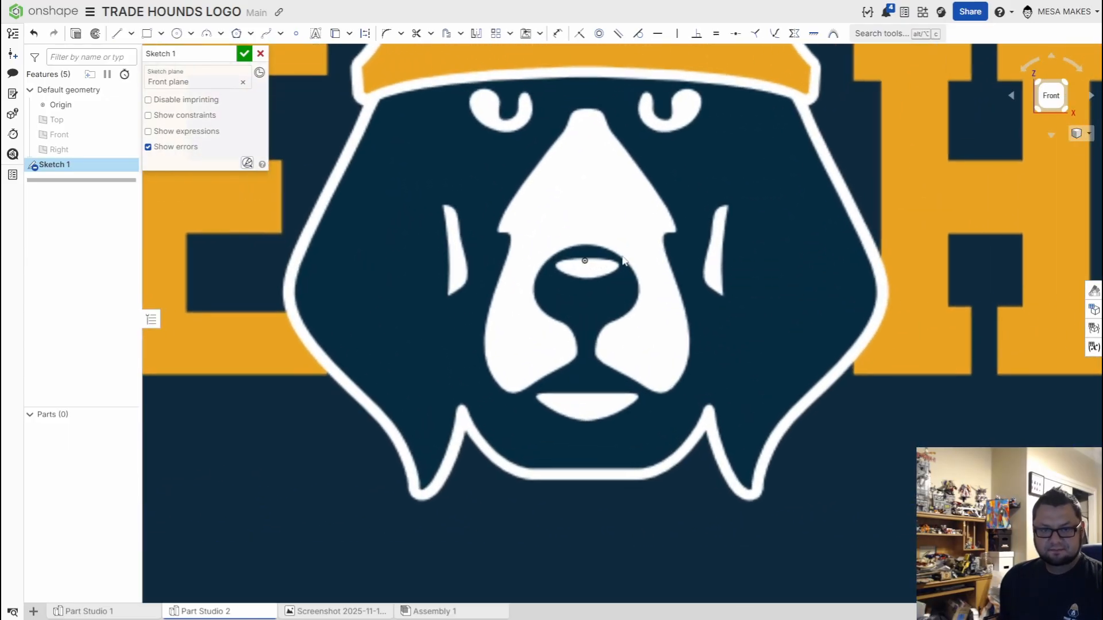
{"action": "scroll", "coordinate": [637, 318], "scroll_direction": "up", "scroll_amount": 5}
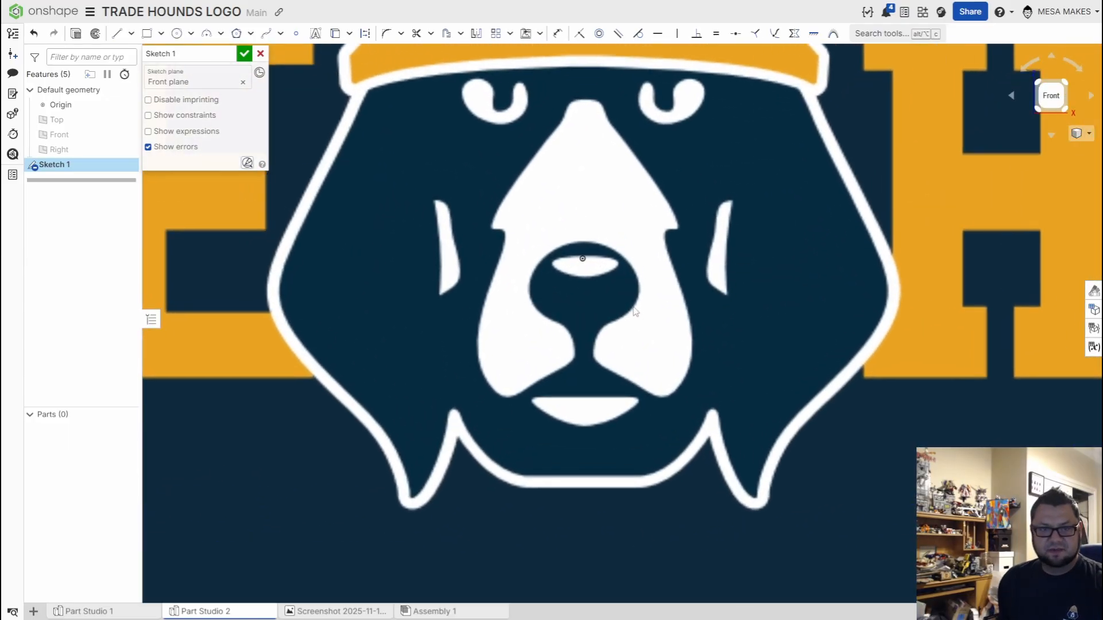
{"action": "left_click_drag", "start_coordinate": [654, 314], "coordinate": [653, 172]}
{"action": "scroll", "coordinate": [653, 173], "scroll_direction": "down", "scroll_amount": 10}
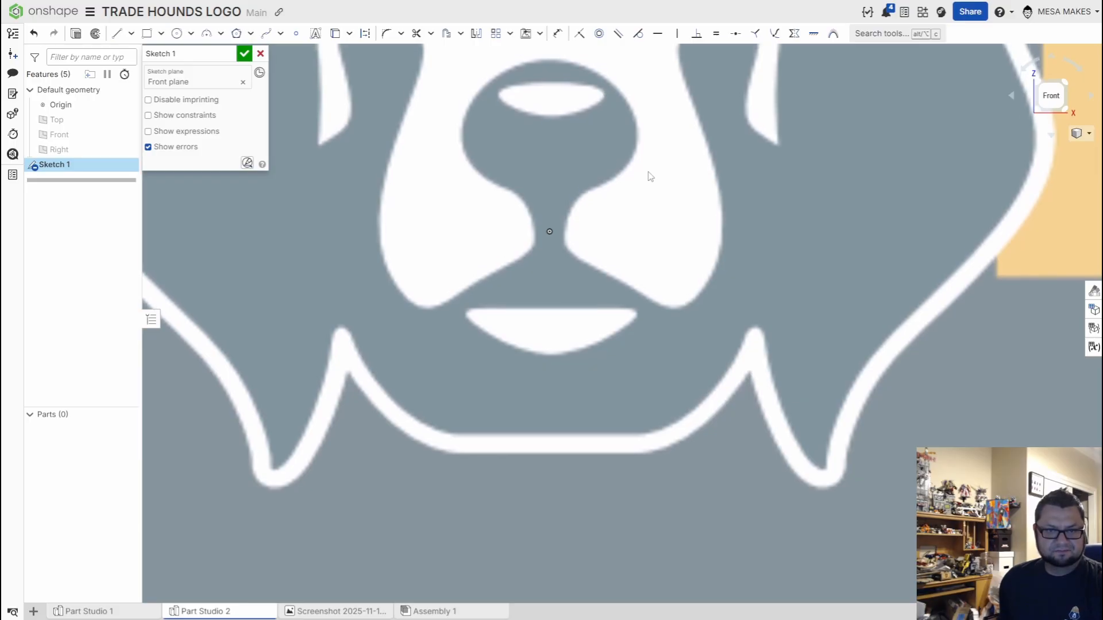
{"action": "scroll", "coordinate": [661, 313], "scroll_direction": "down", "scroll_amount": 2}
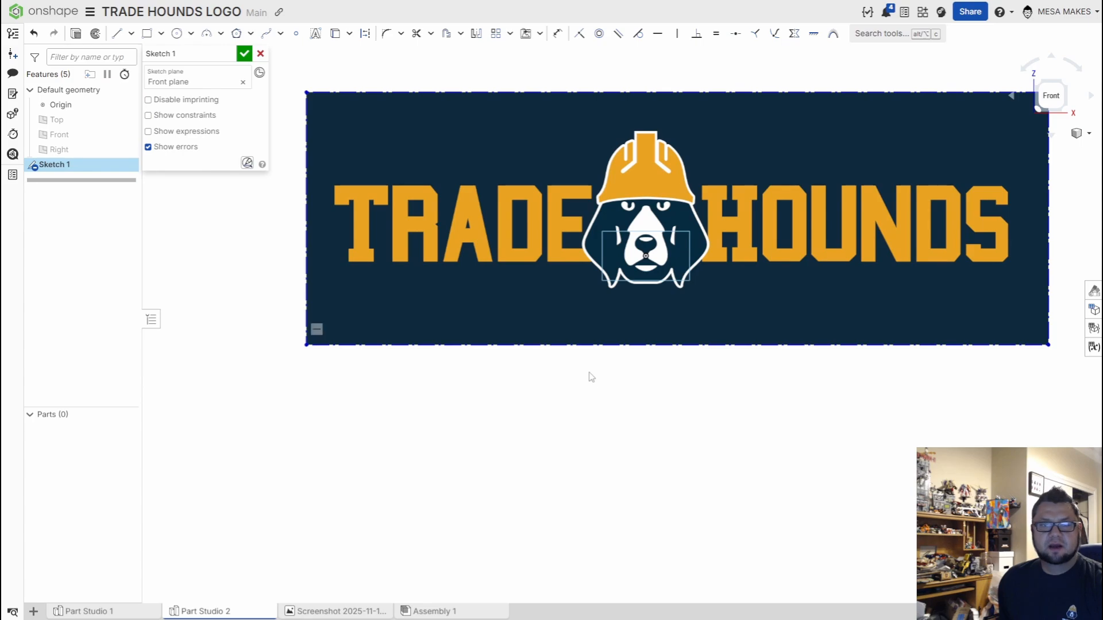
Step: Sketch a horizontal line about 14.26 long on the lettering's top edge, from the first T's outer corner to the start of the final S's chamfer
{"action": "key", "text": "l"}
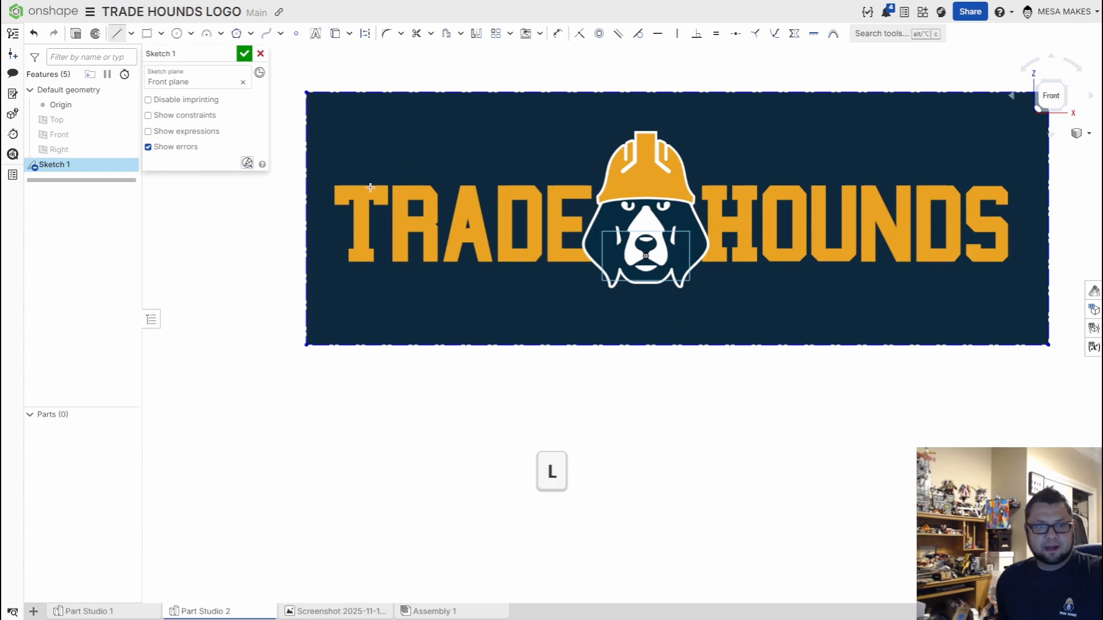
{"action": "scroll", "coordinate": [369, 271], "scroll_direction": "up", "scroll_amount": 3}
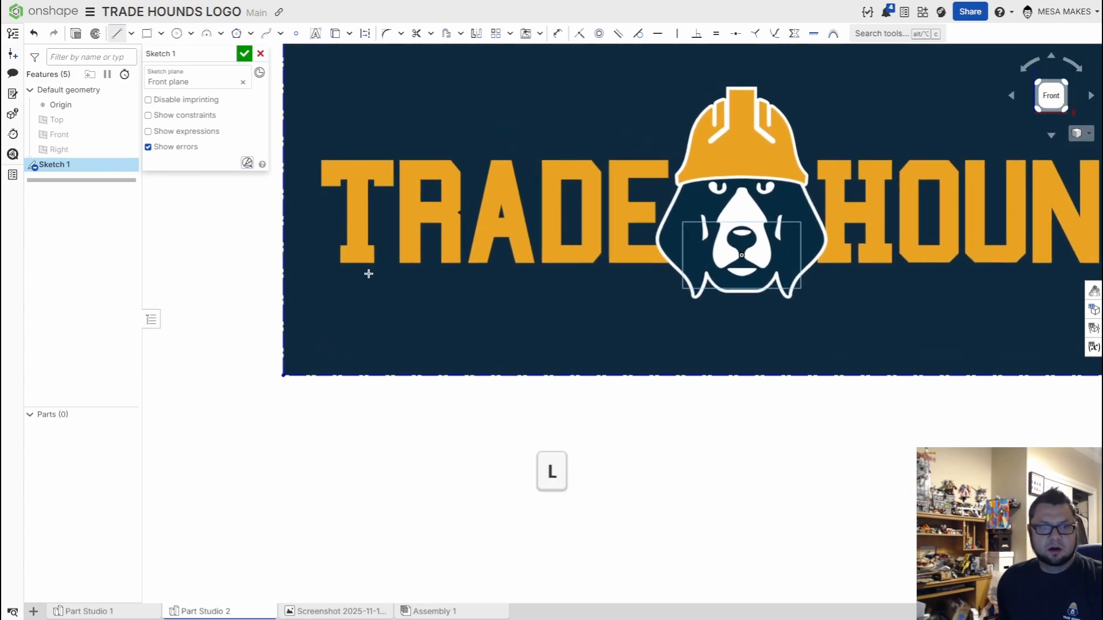
{"action": "scroll", "coordinate": [319, 155], "scroll_direction": "up", "scroll_amount": 3}
{"action": "left_click", "coordinate": [319, 155]}
{"action": "scroll", "coordinate": [574, 241], "scroll_direction": "down", "scroll_amount": 3}
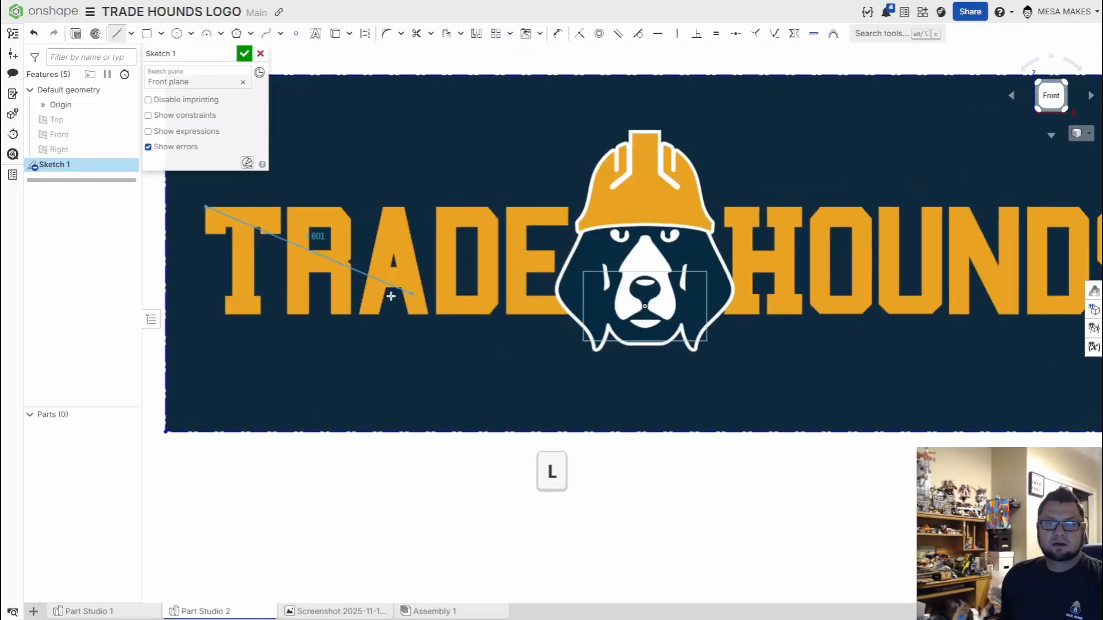
{"action": "scroll", "coordinate": [391, 295], "scroll_direction": "down", "scroll_amount": 3}
{"action": "scroll", "coordinate": [692, 251], "scroll_direction": "up", "scroll_amount": 5}
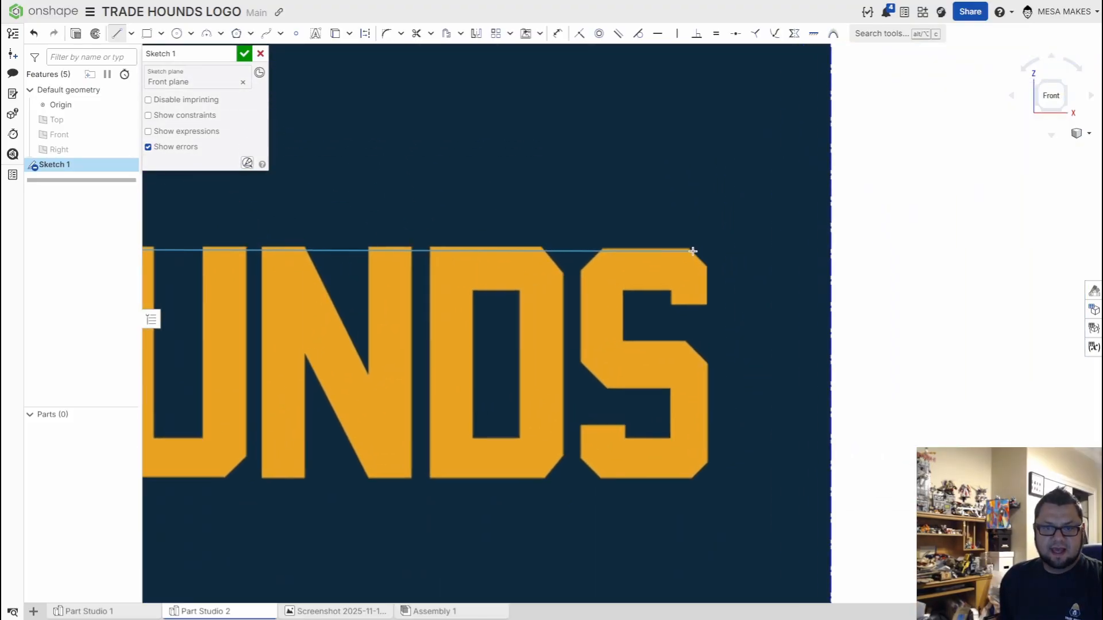
{"action": "scroll", "coordinate": [693, 251], "scroll_direction": "up", "scroll_amount": 2}
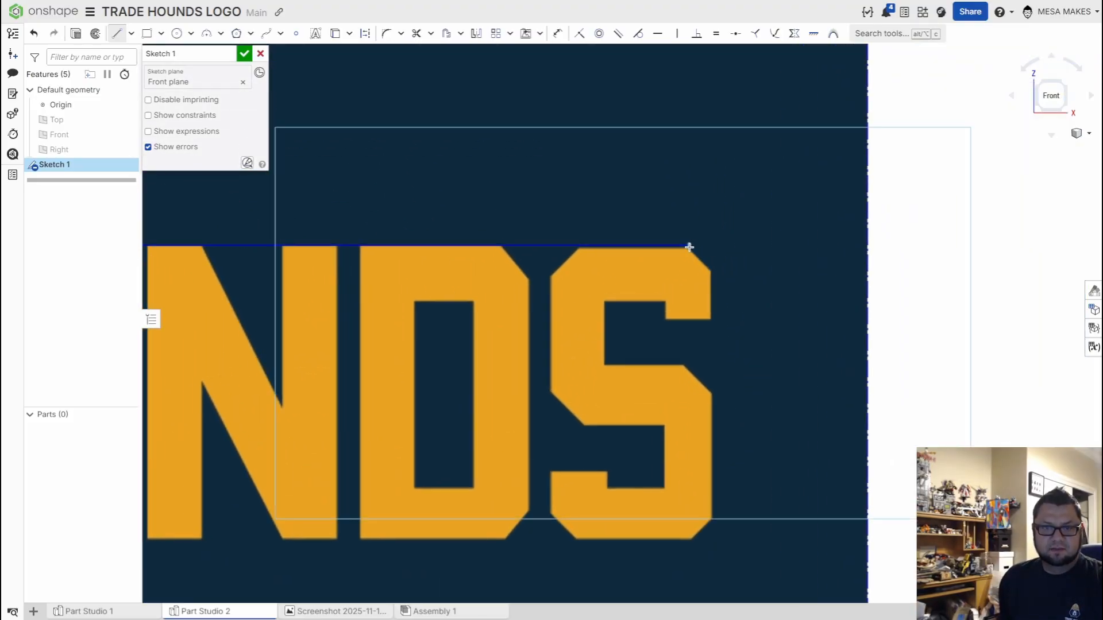
{"action": "left_click", "coordinate": [689, 247]}
{"action": "scroll", "coordinate": [689, 247], "scroll_direction": "down", "scroll_amount": 5}
{"action": "scroll", "coordinate": [666, 346], "scroll_direction": "down", "scroll_amount": 1}
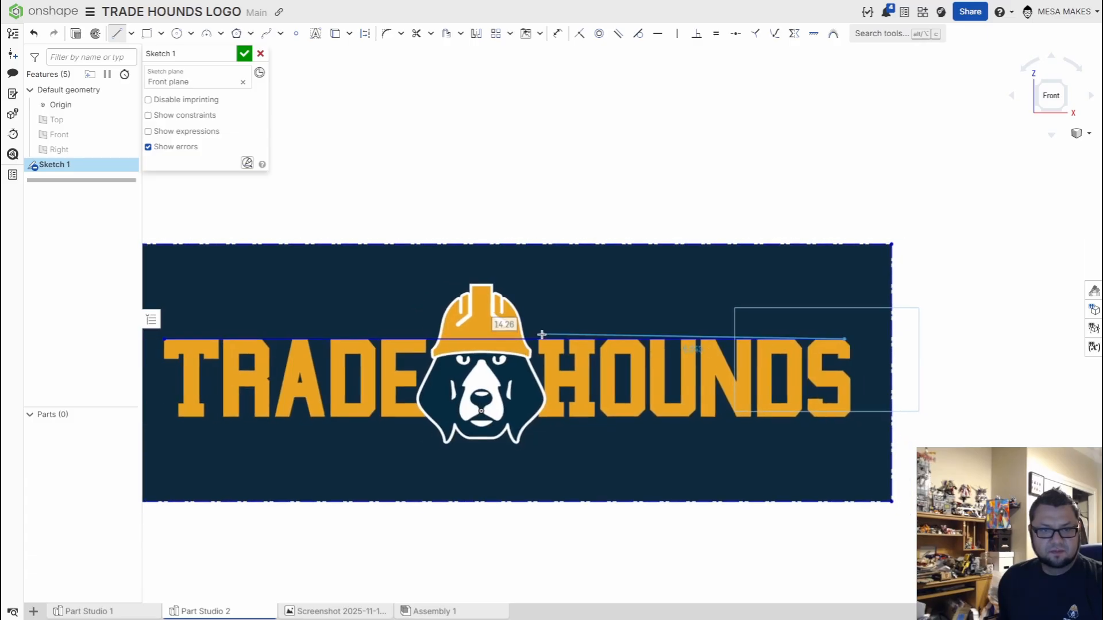
{"action": "key", "text": "Escape"}
Step: Try to dimension the length of the line above the lettering, and undo the line
{"action": "scroll", "coordinate": [497, 361], "scroll_direction": "up", "scroll_amount": 2}
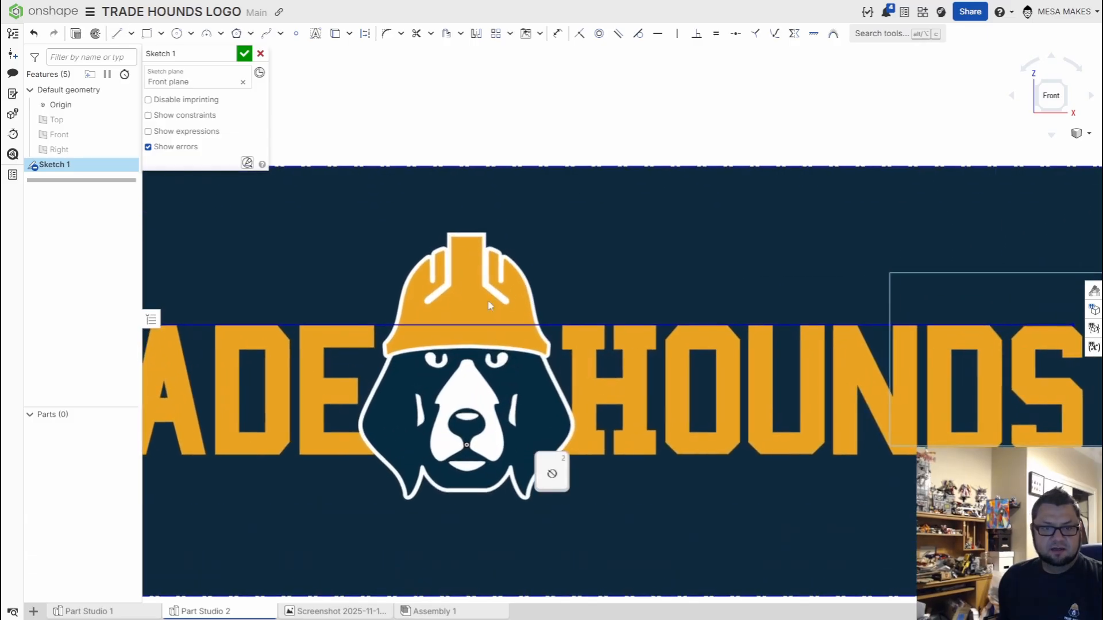
{"action": "scroll", "coordinate": [517, 350], "scroll_direction": "down", "scroll_amount": 3}
{"action": "scroll", "coordinate": [536, 339], "scroll_direction": "up", "scroll_amount": 1}
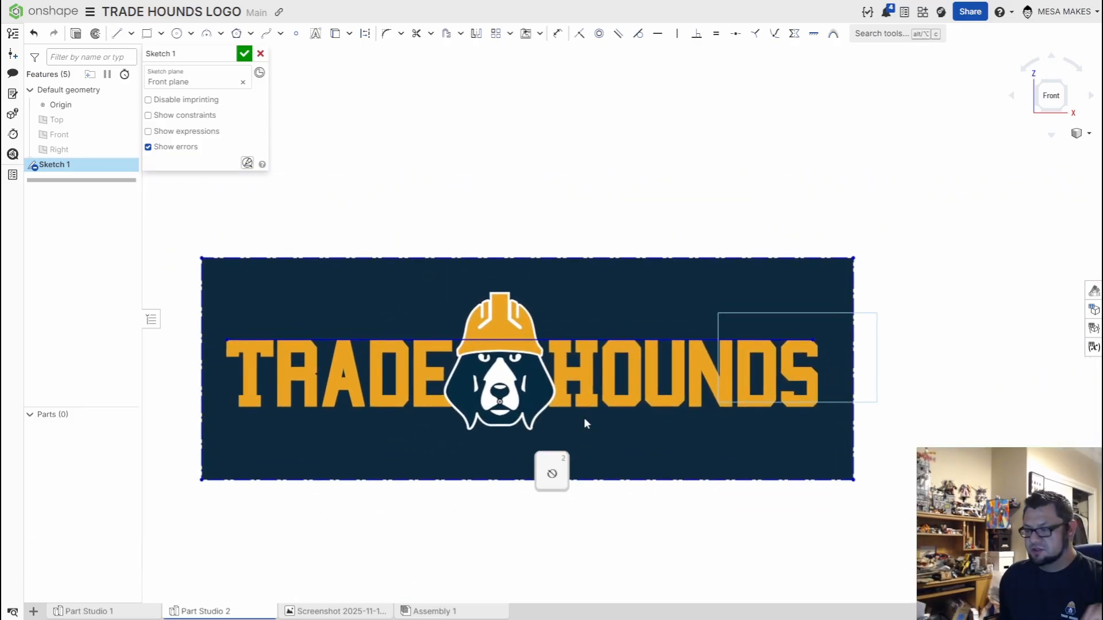
{"action": "key", "text": "d"}
{"action": "left_click", "coordinate": [514, 340]}
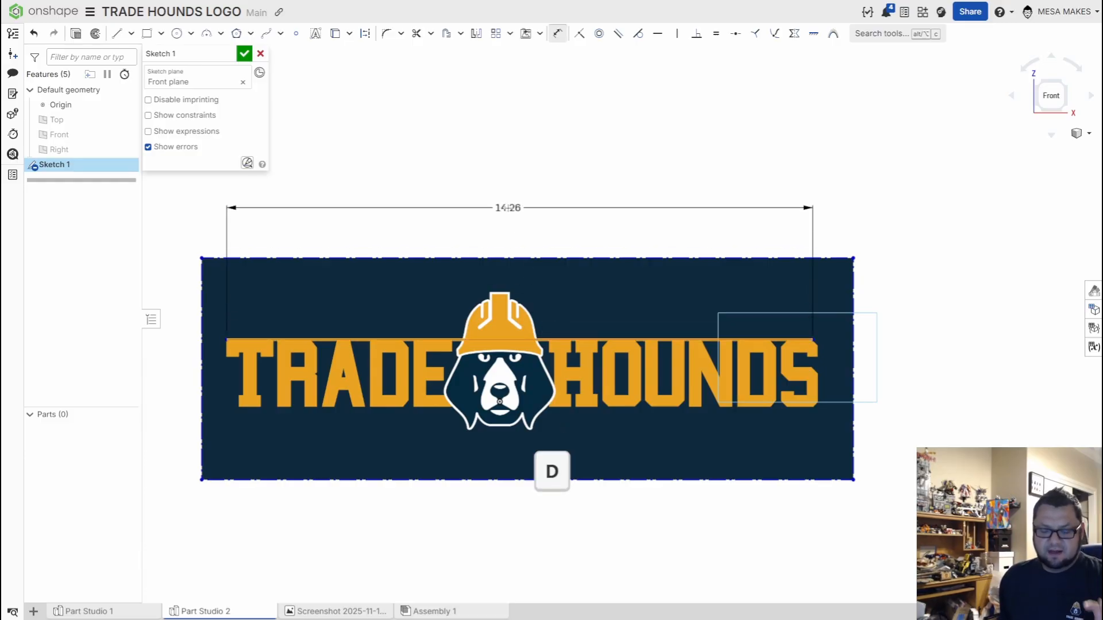
{"action": "key", "text": "ctrl+z"}
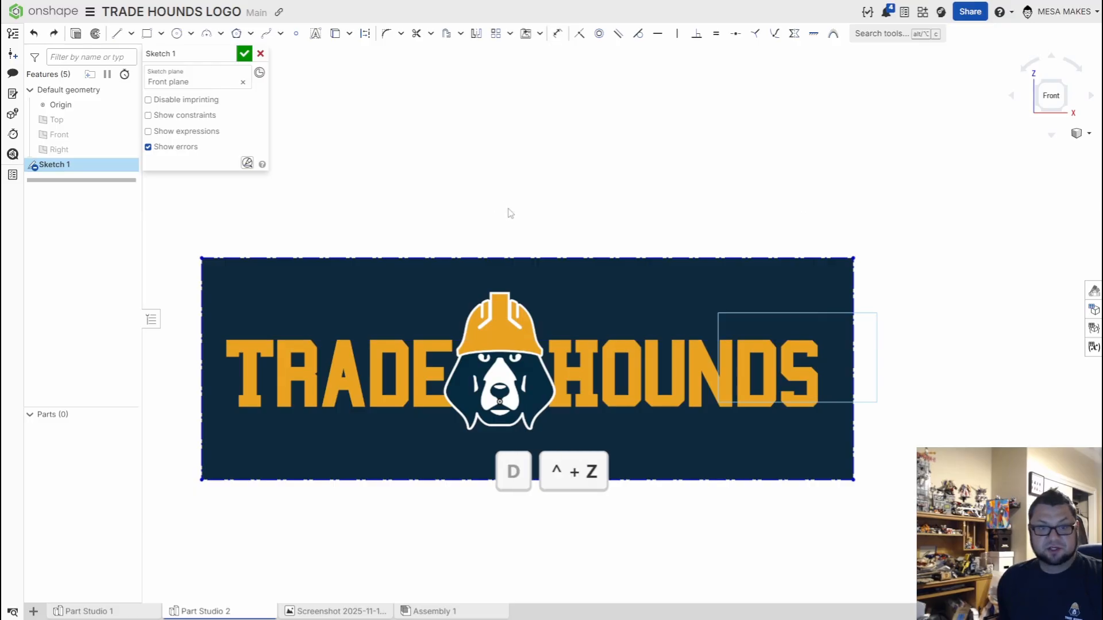
Step: Sketch a horizontal line about 14.34 long along the lettering's top edge, spanning from the T's outer corner to the S's outer edge
{"action": "key", "text": "l"}
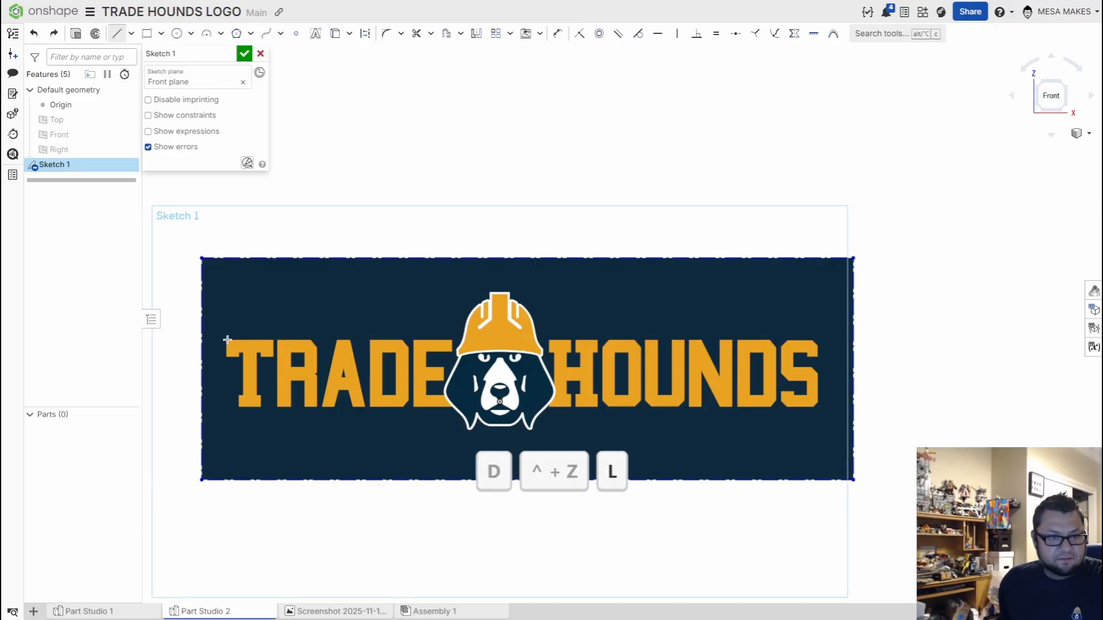
{"action": "left_click", "coordinate": [228, 340]}
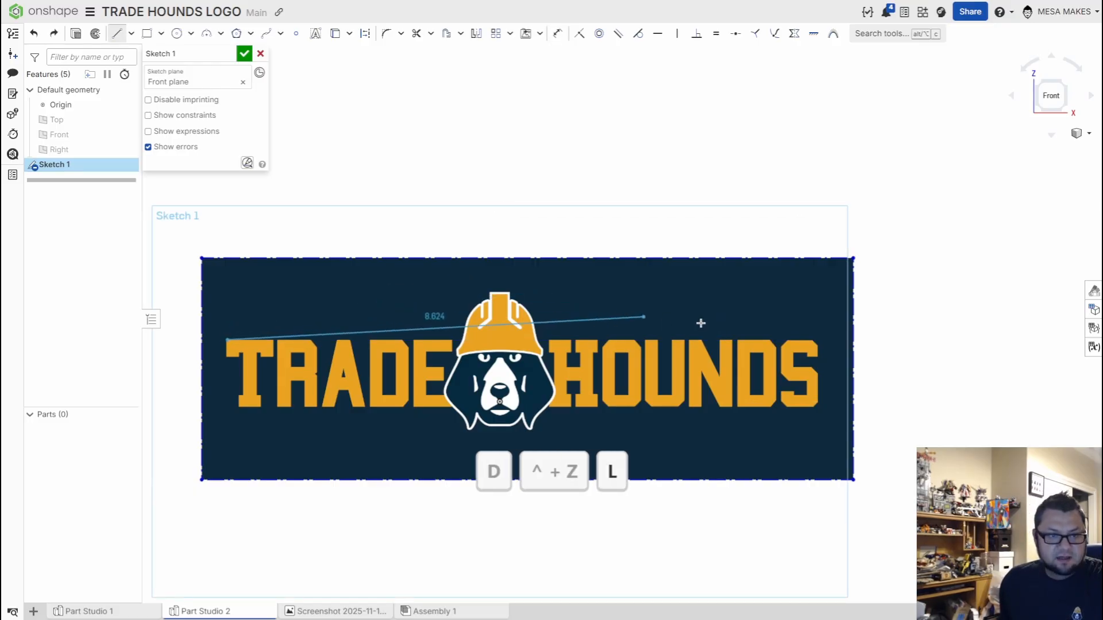
{"action": "left_click", "coordinate": [816, 343]}
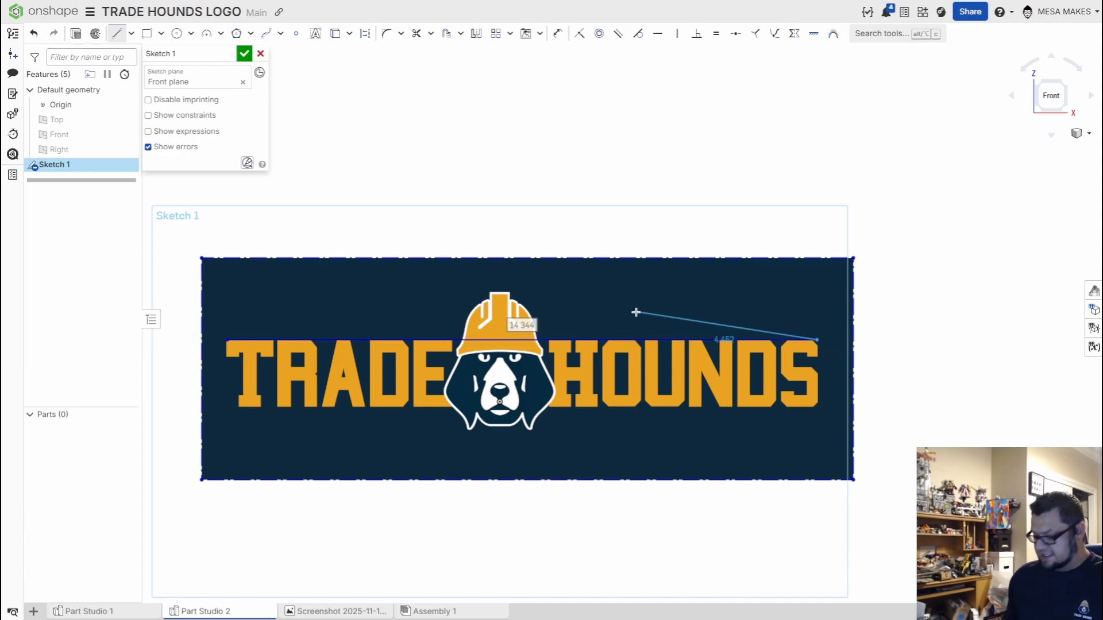
Step: Try to set the length of the line along the lettering's top edge to 25 in, and undo the change
{"action": "type", "text": "25"}
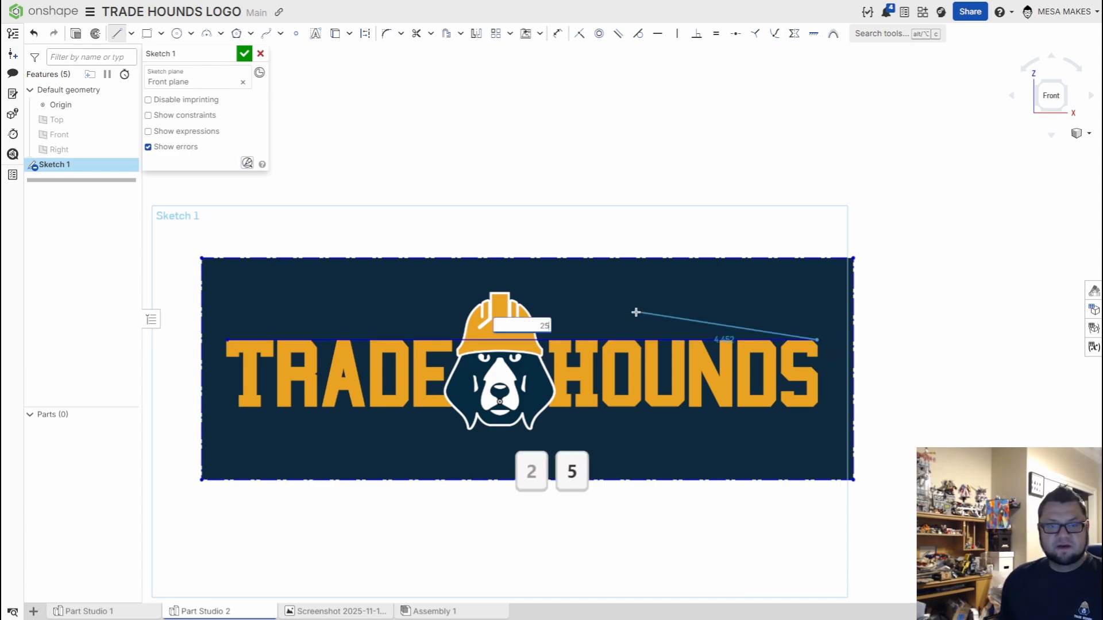
{"action": "key", "text": "Return"}
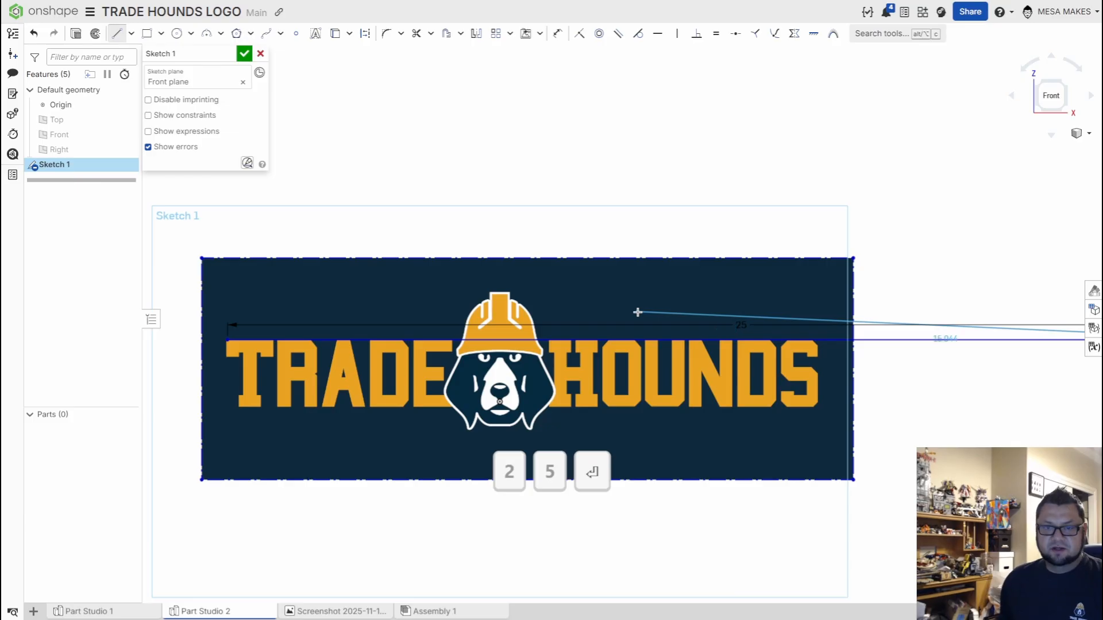
{"action": "scroll", "coordinate": [689, 370], "scroll_direction": "down", "scroll_amount": 3}
{"action": "scroll", "coordinate": [689, 374], "scroll_direction": "down", "scroll_amount": 1}
{"action": "middle_click_drag", "start_coordinate": [689, 374], "coordinate": [481, 398]}
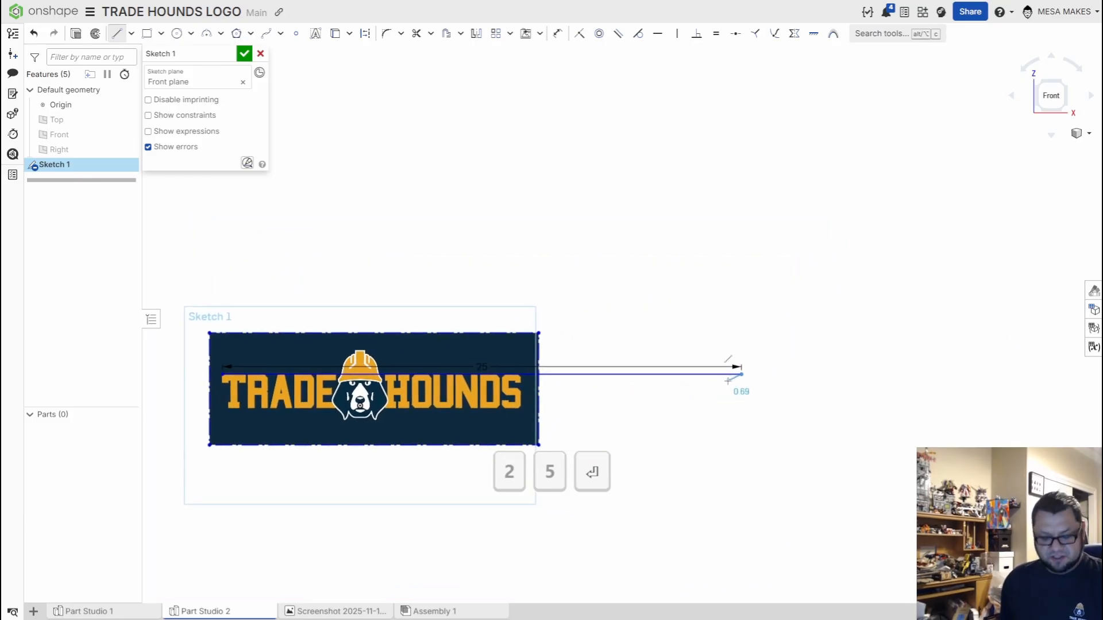
{"action": "key", "text": "ctrl+z"}
{"action": "scroll", "coordinate": [564, 381], "scroll_direction": "up", "scroll_amount": 3}
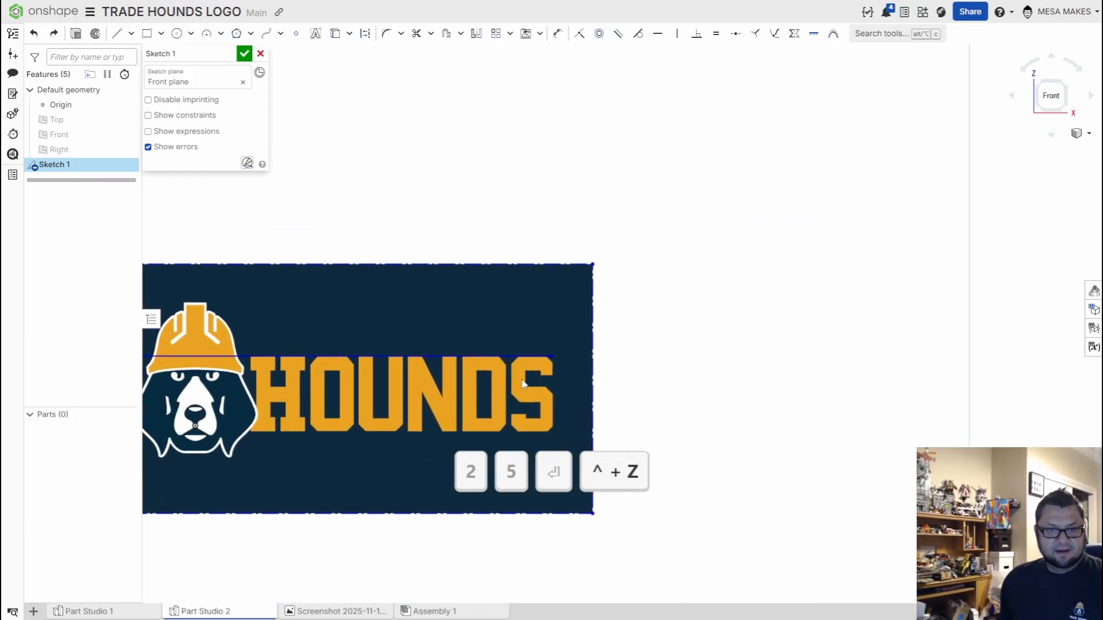
{"action": "middle_click_drag", "start_coordinate": [545, 374], "coordinate": [833, 369]}
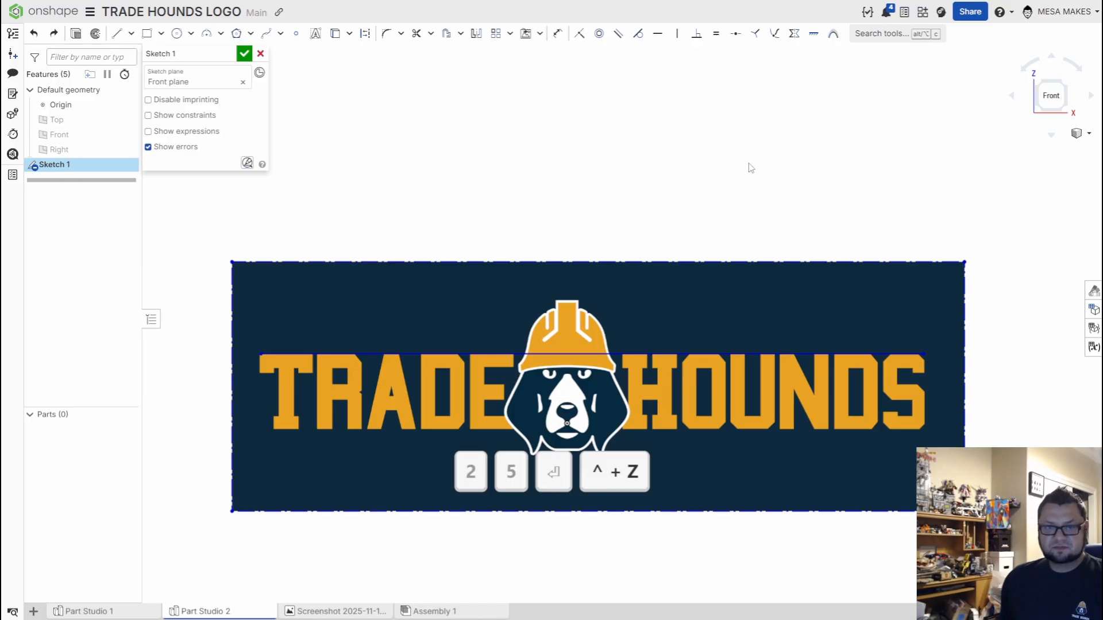
Step: Dimension the line along the lettering's top edge to 25 in so that the logo image scales with it
{"action": "key", "text": "d"}
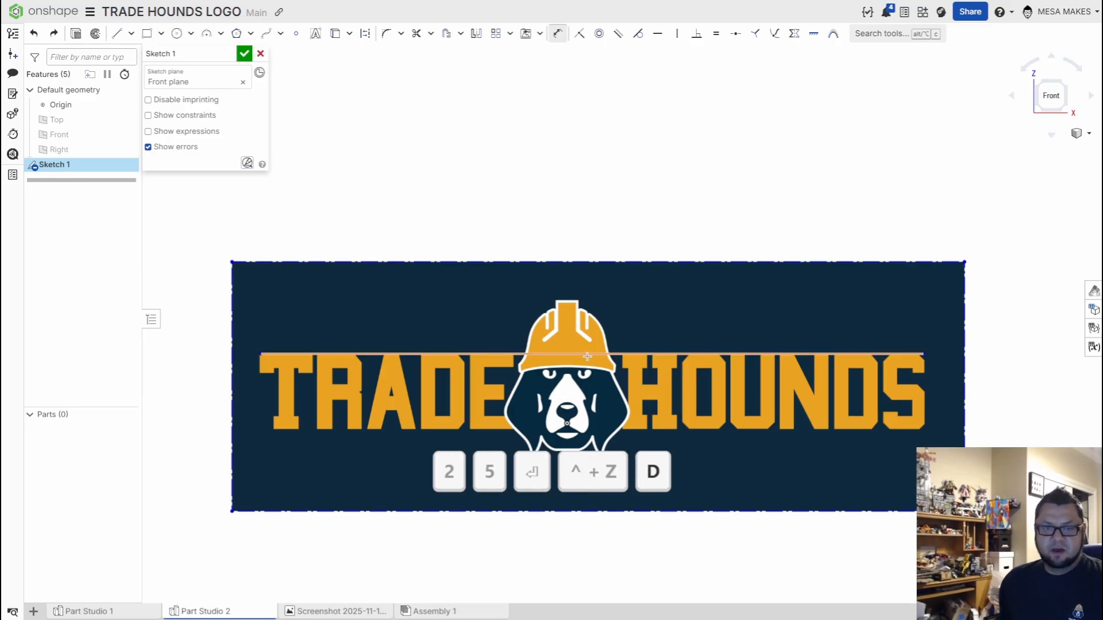
{"action": "left_click", "coordinate": [586, 354]}
{"action": "left_click", "coordinate": [585, 176]}
{"action": "type", "text": "25"}
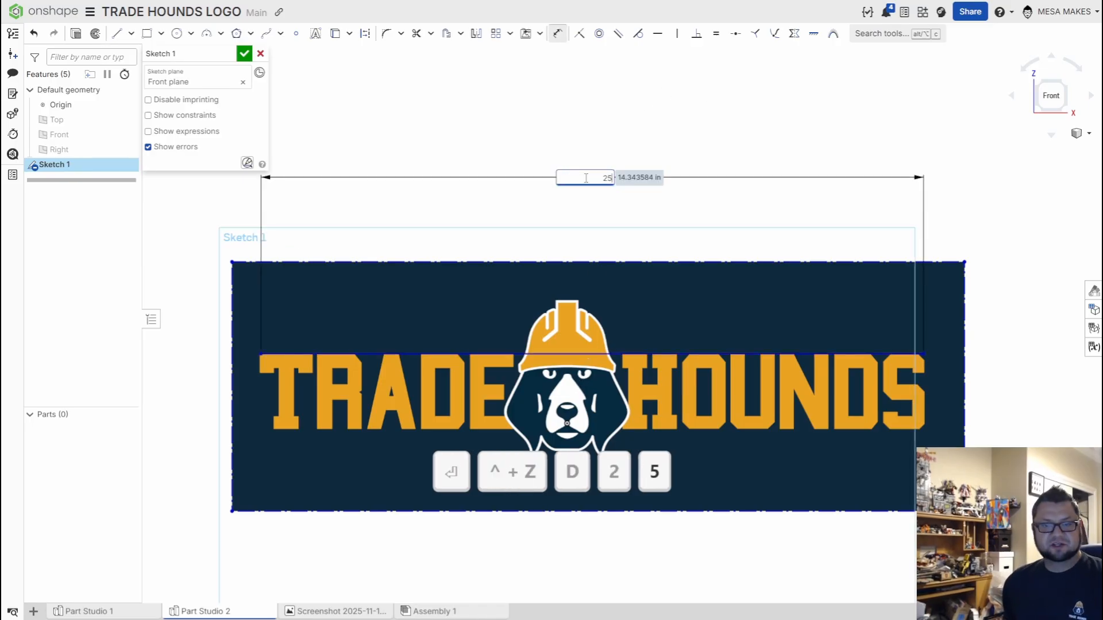
{"action": "key", "text": "Return"}
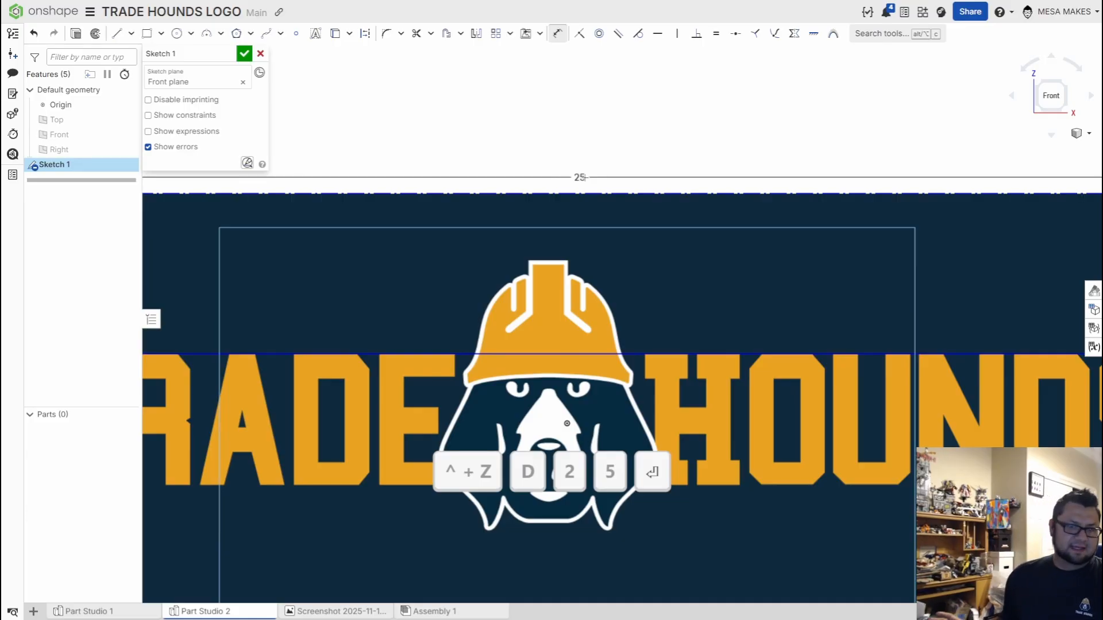
{"action": "scroll", "coordinate": [652, 352], "scroll_direction": "down", "scroll_amount": 5}
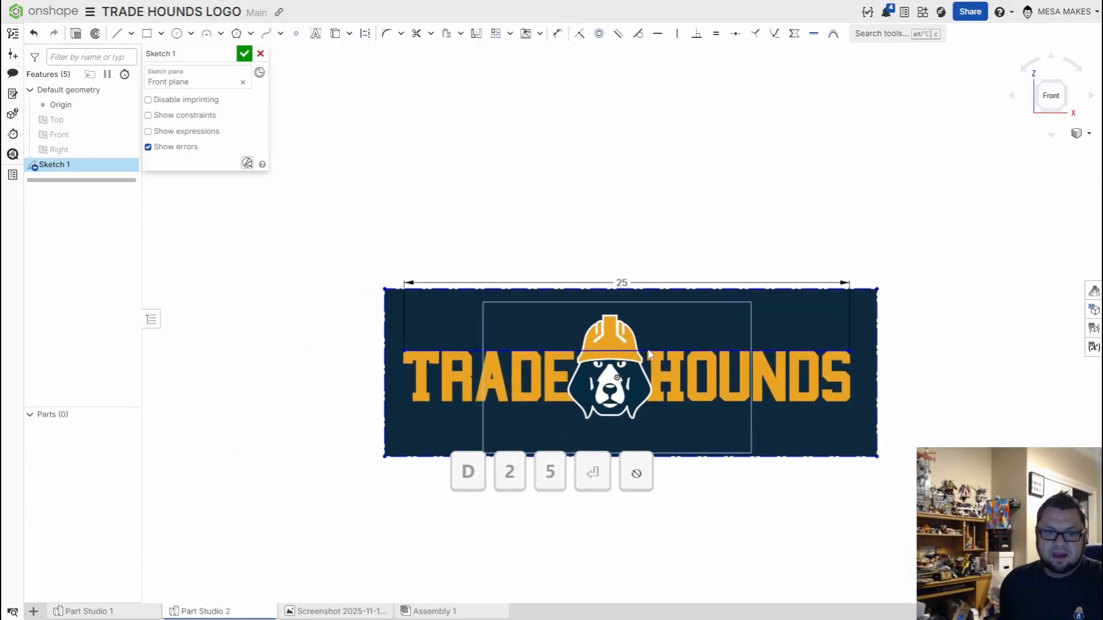
Step: Delete the dimensioned reference line above the lettering and finish Sketch 1
{"action": "scroll", "coordinate": [650, 354], "scroll_direction": "up", "scroll_amount": 2}
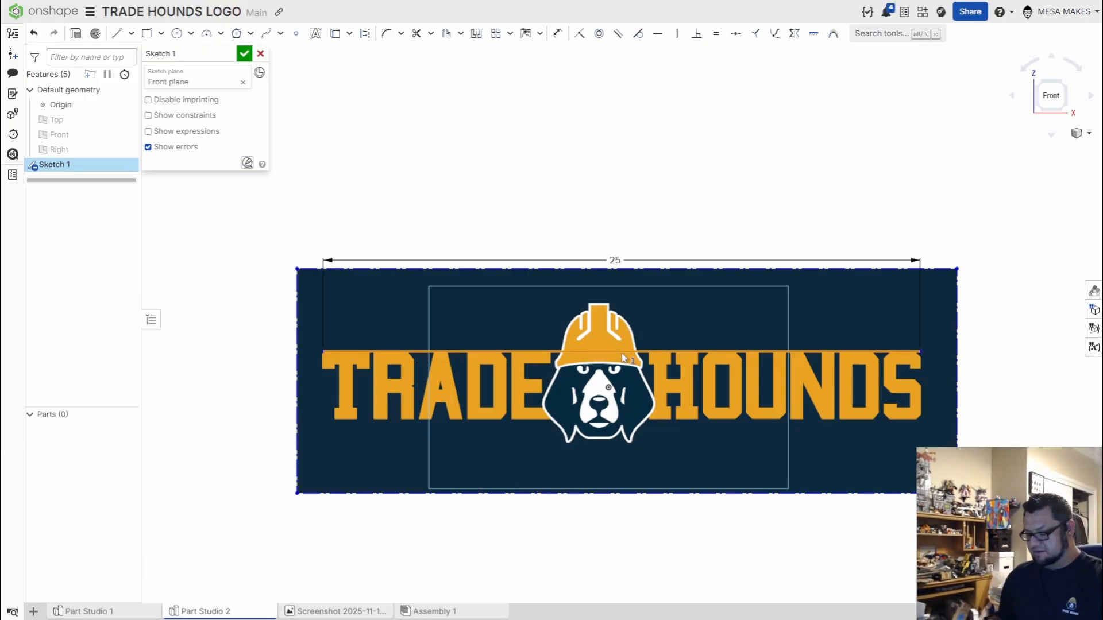
{"action": "key", "text": "Delete"}
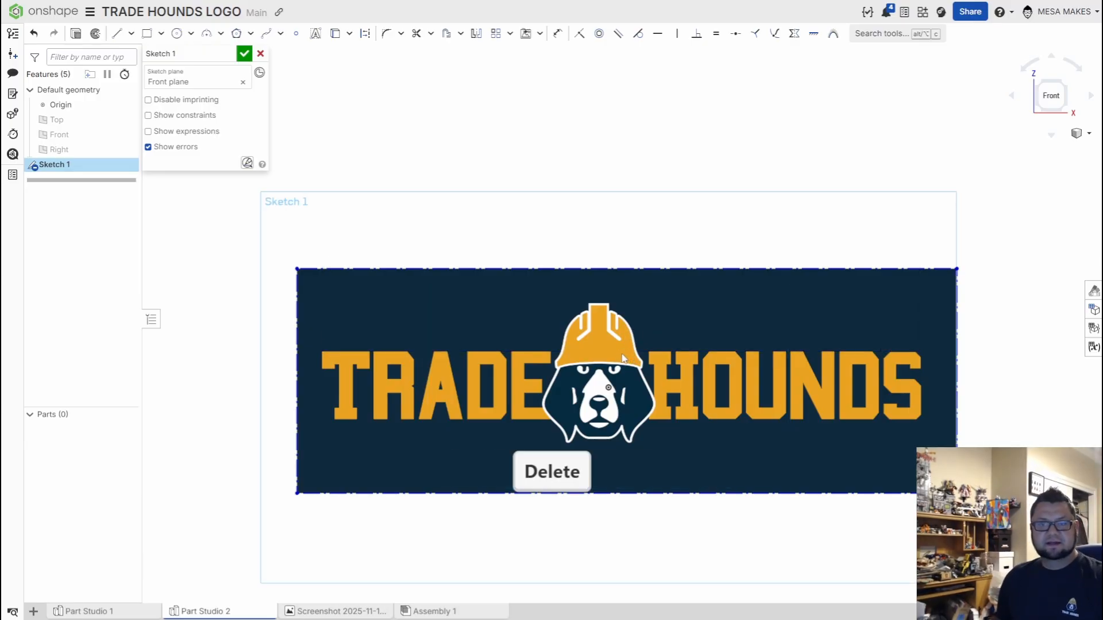
{"action": "left_click", "coordinate": [245, 54]}
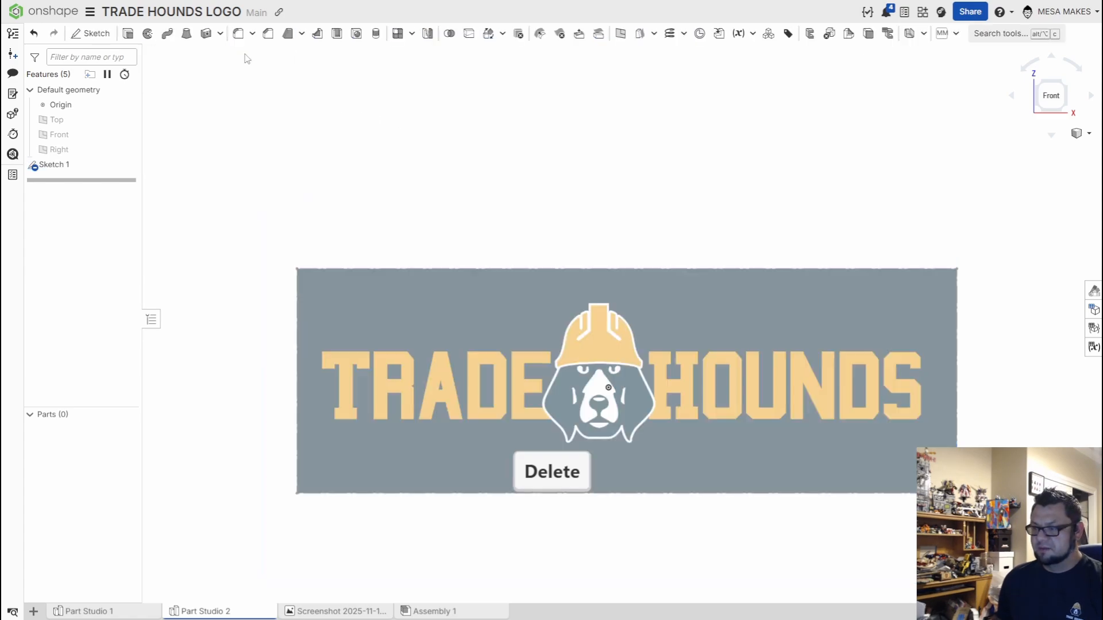
Step: Create a new sketch on the Front plane for tracing over the scaled logo
{"action": "left_click", "coordinate": [86, 34]}
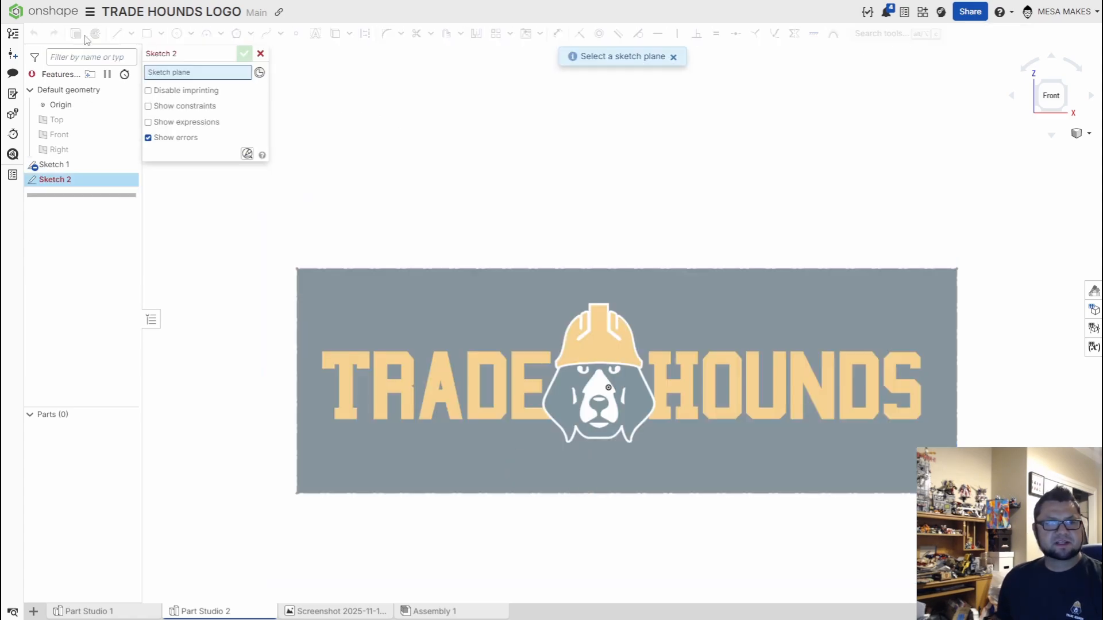
{"action": "left_click", "coordinate": [85, 139]}
{"action": "scroll", "coordinate": [652, 414], "scroll_direction": "up", "scroll_amount": 4}
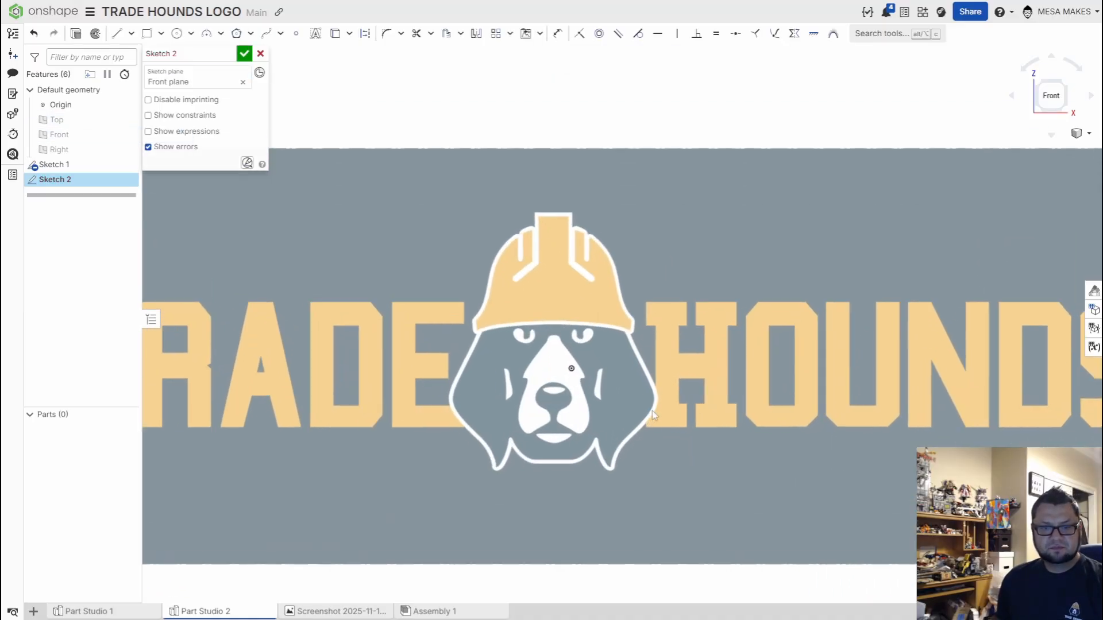
{"action": "scroll", "coordinate": [652, 410], "scroll_direction": "up", "scroll_amount": 3}
{"action": "scroll", "coordinate": [741, 431], "scroll_direction": "down", "scroll_amount": 4}
{"action": "scroll", "coordinate": [602, 301], "scroll_direction": "up", "scroll_amount": 1}
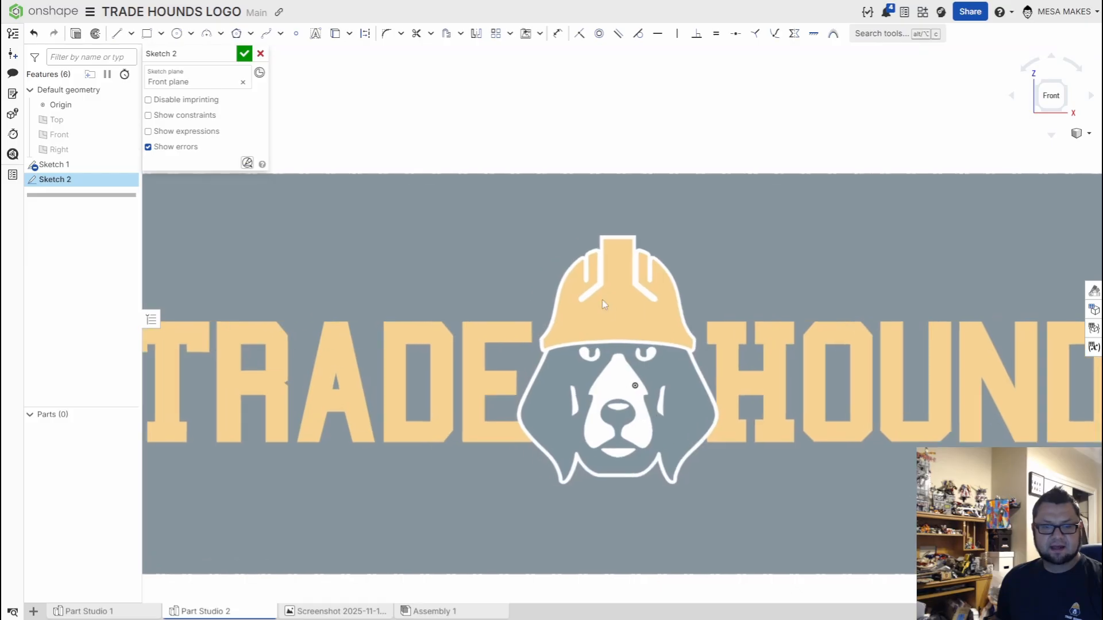
{"action": "scroll", "coordinate": [602, 300], "scroll_direction": "up", "scroll_amount": 5}
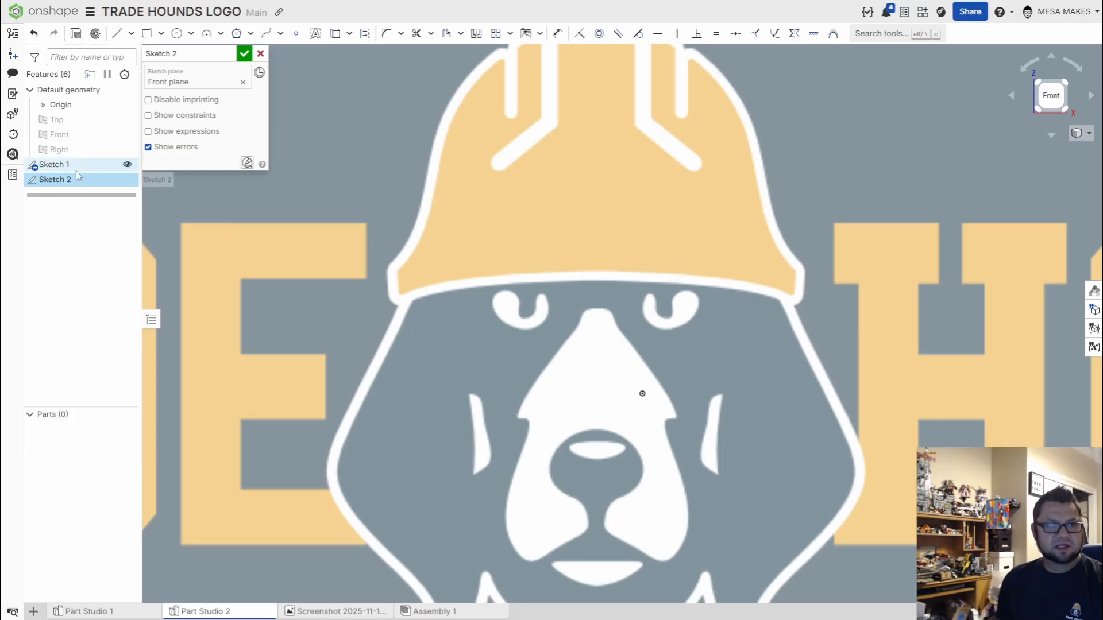
Step: Edit Sketch 1, move the logo image so the muzzle's centre between nose and mouth sits on the origin, and finish the sketch
{"action": "double_click", "coordinate": [57, 165]}
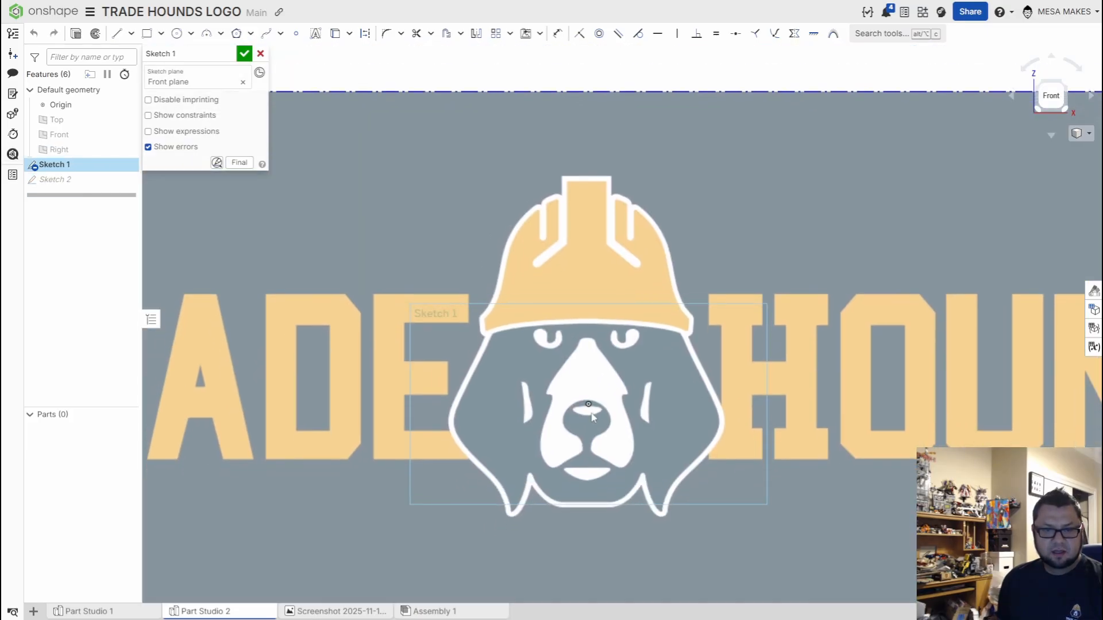
{"action": "scroll", "coordinate": [591, 416], "scroll_direction": "up", "scroll_amount": 3}
{"action": "scroll", "coordinate": [592, 415], "scroll_direction": "up", "scroll_amount": 3}
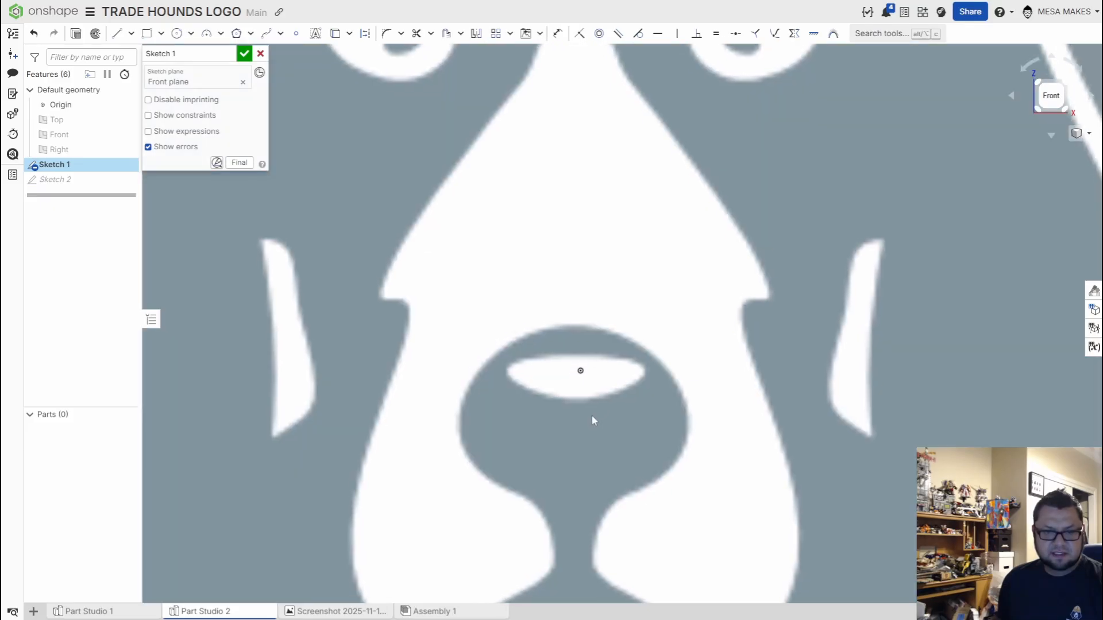
{"action": "mouse_move", "coordinate": [595, 396]}
{"action": "left_mouse_down"}
{"action": "mouse_move", "coordinate": [601, 412]}
{"action": "mouse_move", "coordinate": [598, 250]}
{"action": "left_mouse_up"}
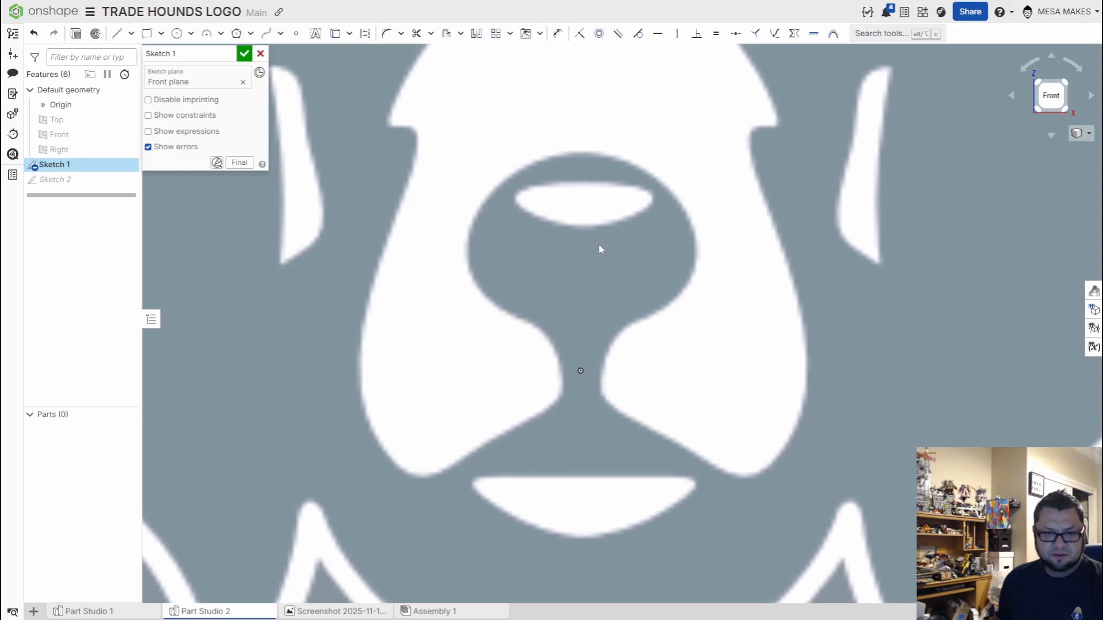
{"action": "scroll", "coordinate": [653, 325], "scroll_direction": "down", "scroll_amount": 5}
{"action": "scroll", "coordinate": [653, 325], "scroll_direction": "down", "scroll_amount": 5}
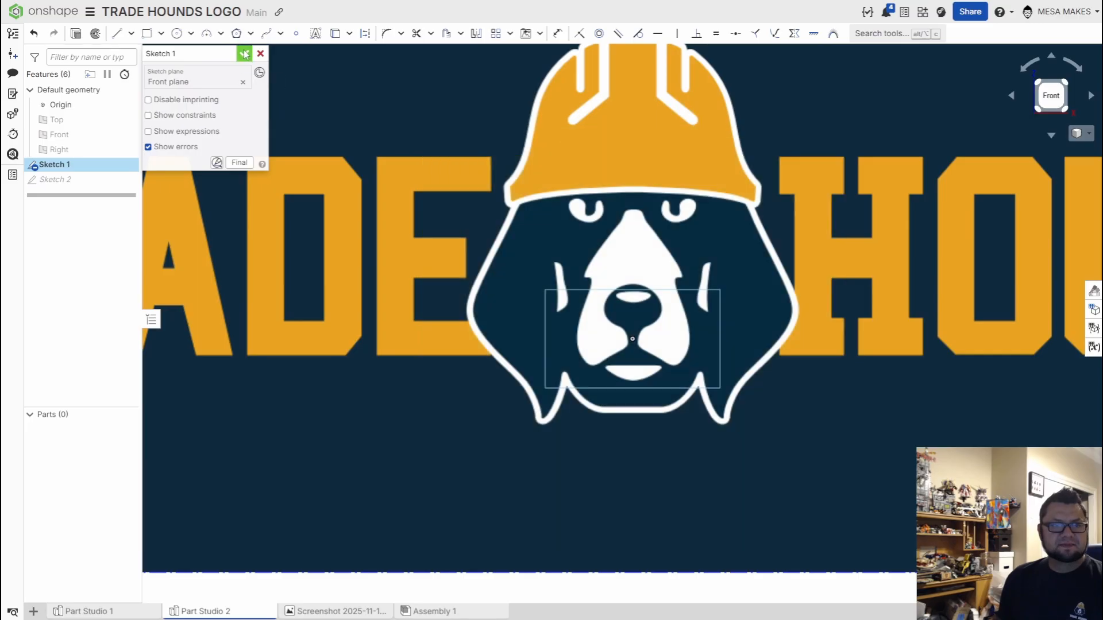
{"action": "left_click", "coordinate": [244, 53]}
{"action": "scroll", "coordinate": [481, 269], "scroll_direction": "down", "scroll_amount": 3}
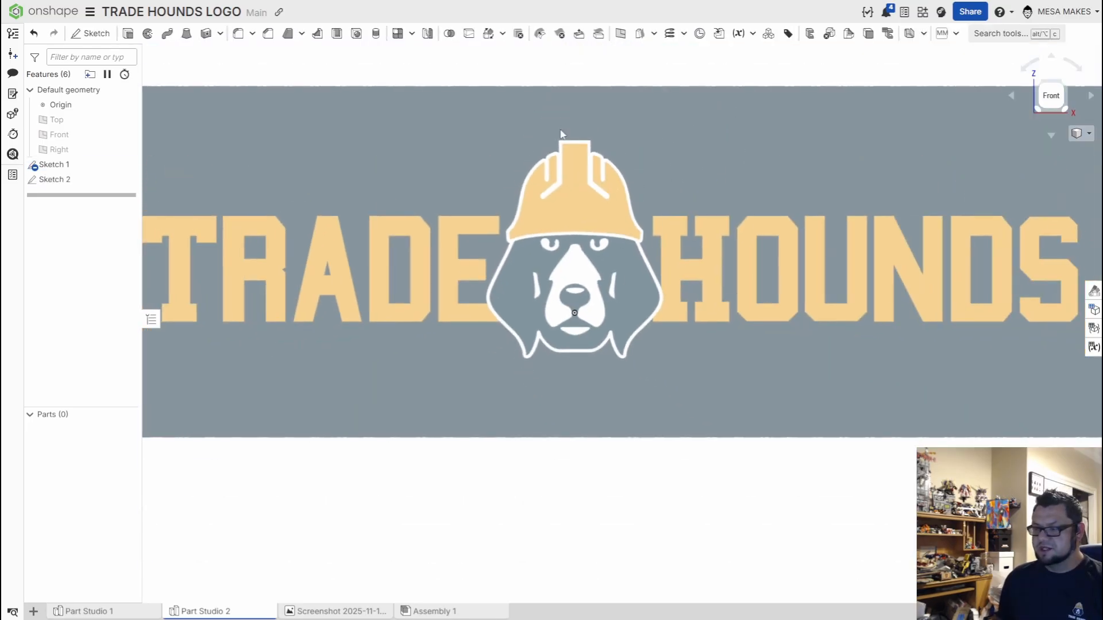
Step: Reopen Sketch 2 and draw a vertical construction line about 5.1 in long from the origin to just above the hard hat
{"action": "double_click", "coordinate": [62, 179]}
{"action": "scroll", "coordinate": [416, 306], "scroll_direction": "down", "scroll_amount": 3}
{"action": "middle_click_drag", "start_coordinate": [419, 306], "coordinate": [510, 340]}
{"action": "scroll", "coordinate": [614, 329], "scroll_direction": "up", "scroll_amount": 4}
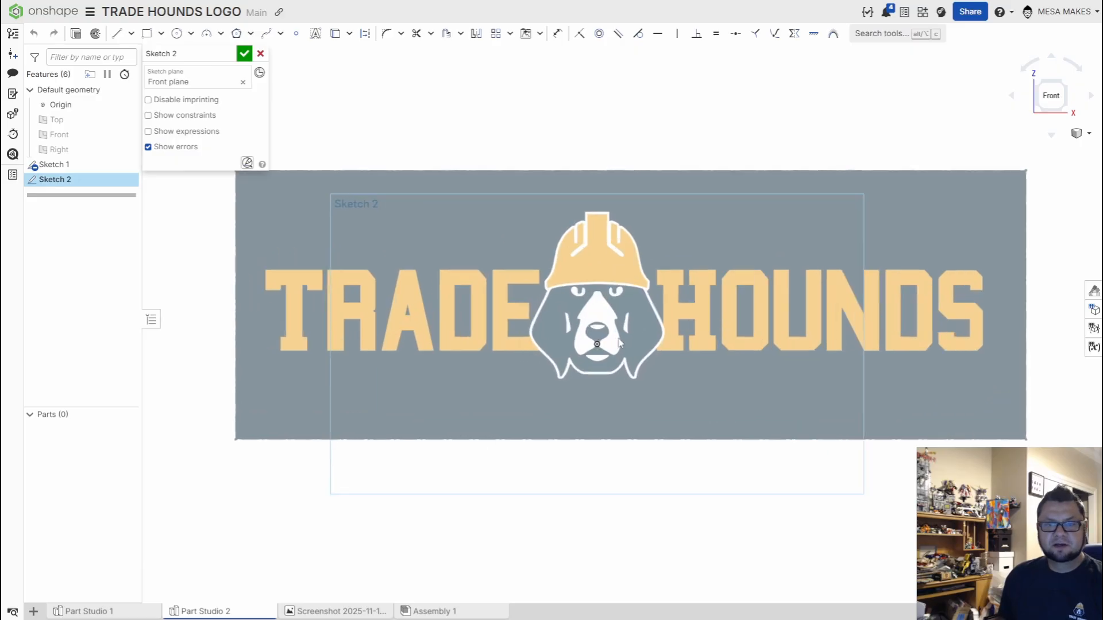
{"action": "mouse_move", "coordinate": [611, 328]}
{"action": "middle_mouse_down"}
{"action": "mouse_move", "coordinate": [799, 440]}
{"action": "mouse_move", "coordinate": [763, 415]}
{"action": "mouse_move", "coordinate": [678, 393]}
{"action": "middle_mouse_up"}
{"action": "scroll", "coordinate": [786, 436], "scroll_direction": "down", "scroll_amount": 2}
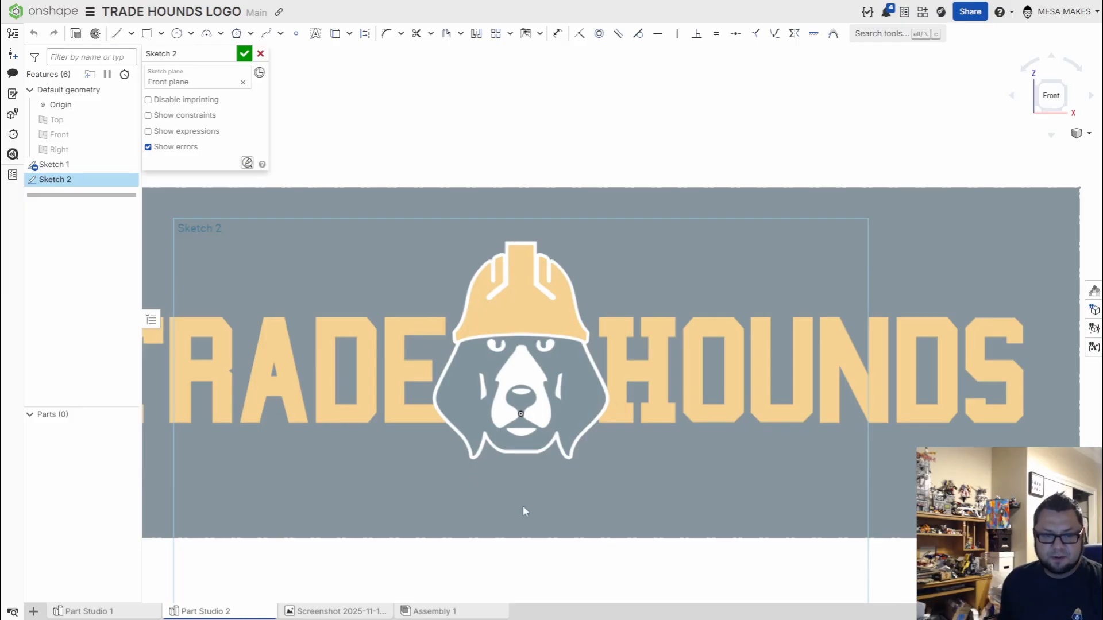
{"action": "scroll", "coordinate": [557, 380], "scroll_direction": "up", "scroll_amount": 3}
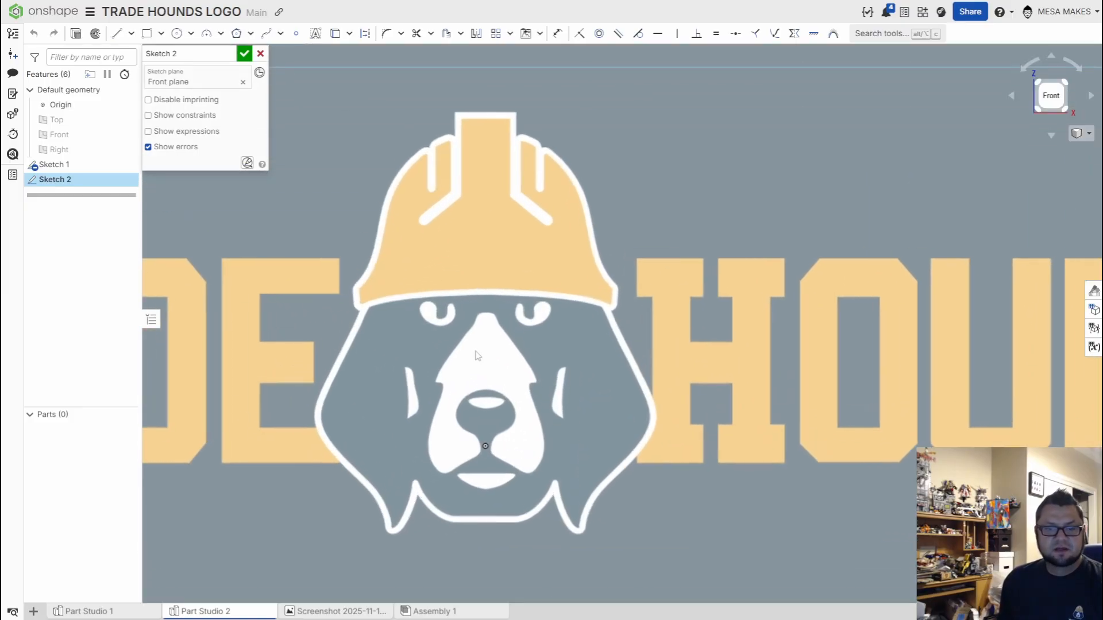
{"action": "left_click", "coordinate": [117, 33]}
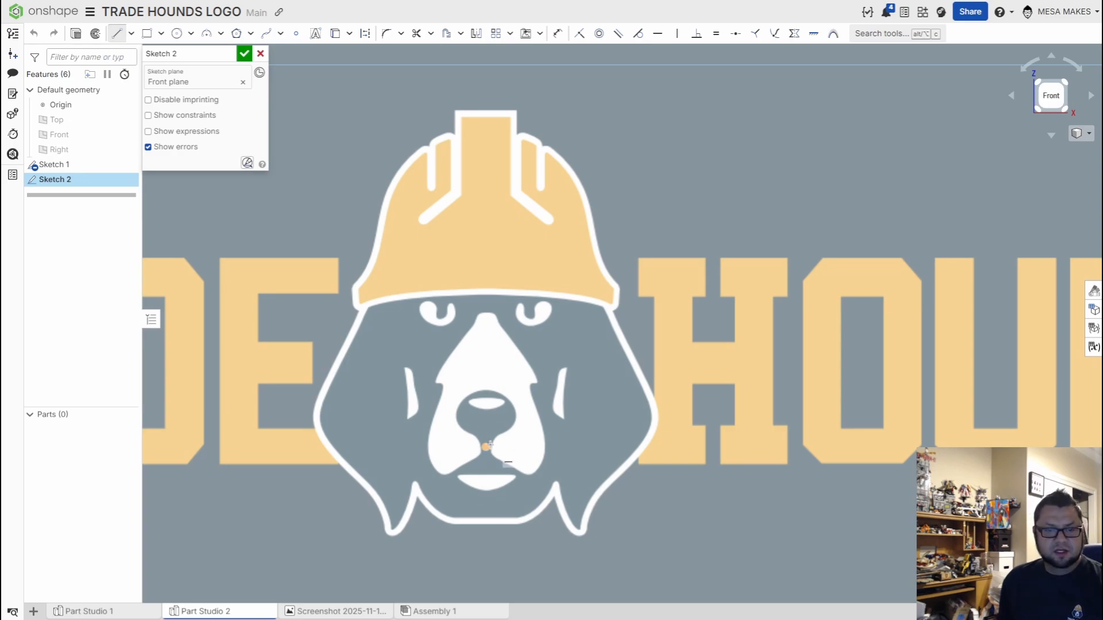
{"action": "key", "text": "q"}
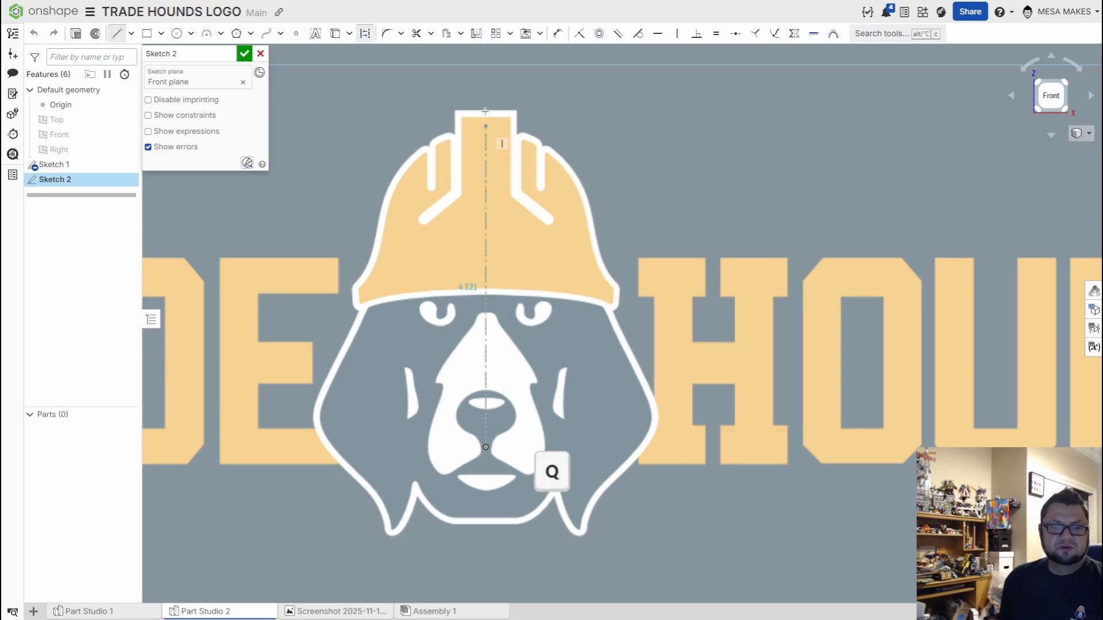
{"action": "left_click", "coordinate": [485, 75]}
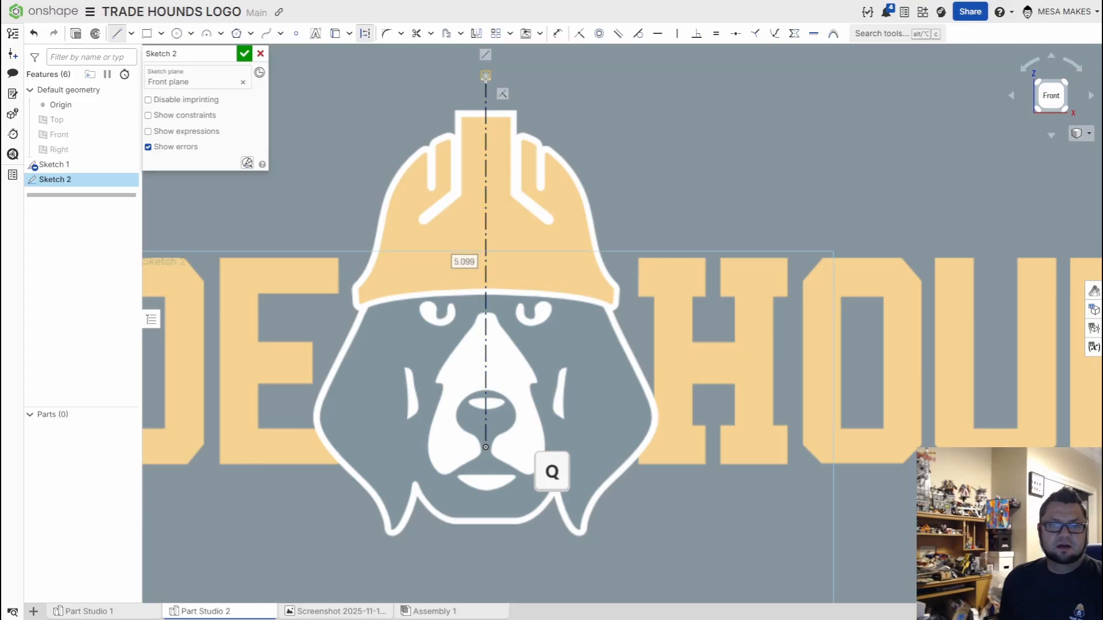
{"action": "key", "text": "Escape"}
{"action": "scroll", "coordinate": [484, 204], "scroll_direction": "up", "scroll_amount": 2}
{"action": "scroll", "coordinate": [508, 218], "scroll_direction": "down", "scroll_amount": 1}
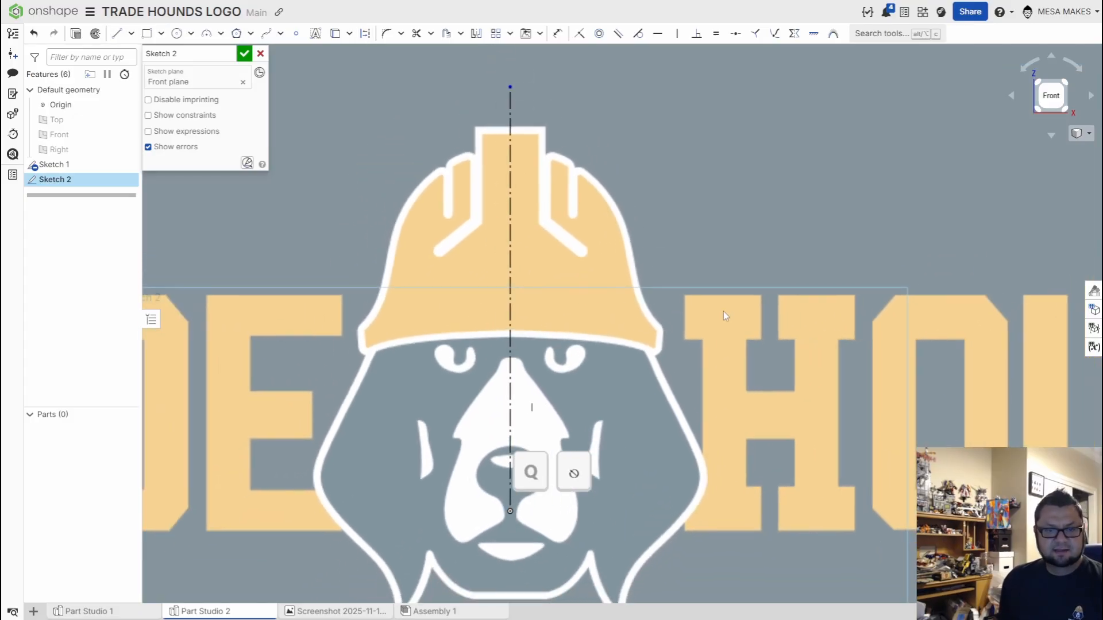
{"action": "scroll", "coordinate": [568, 402], "scroll_direction": "up", "scroll_amount": 2}
{"action": "scroll", "coordinate": [567, 299], "scroll_direction": "down", "scroll_amount": 3}
{"action": "scroll", "coordinate": [567, 299], "scroll_direction": "down", "scroll_amount": 1}
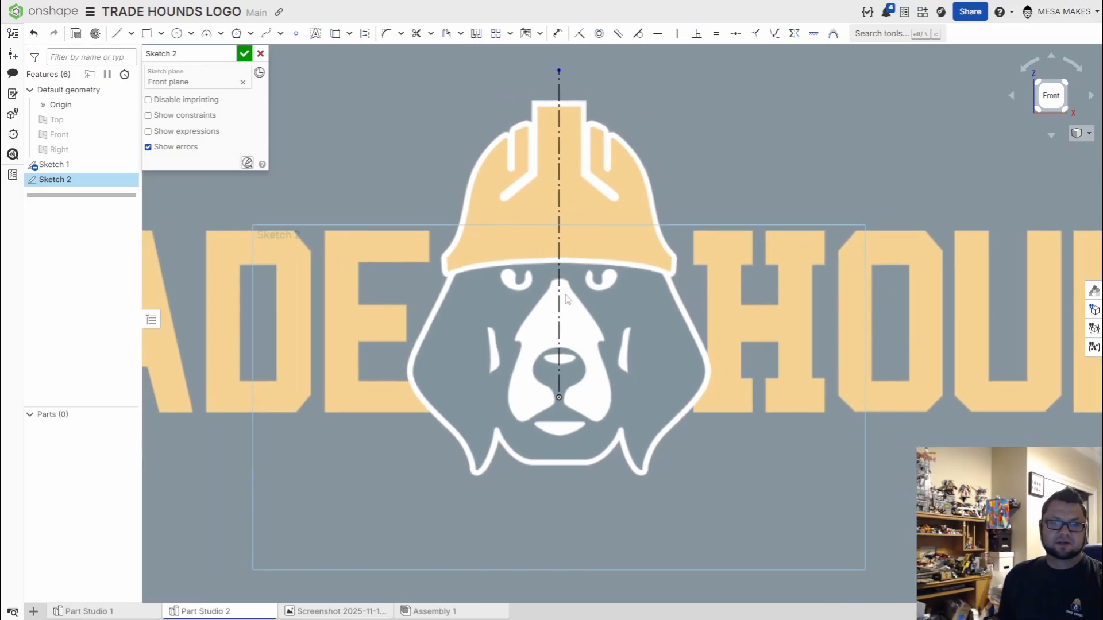
{"action": "scroll", "coordinate": [545, 356], "scroll_direction": "up", "scroll_amount": 2}
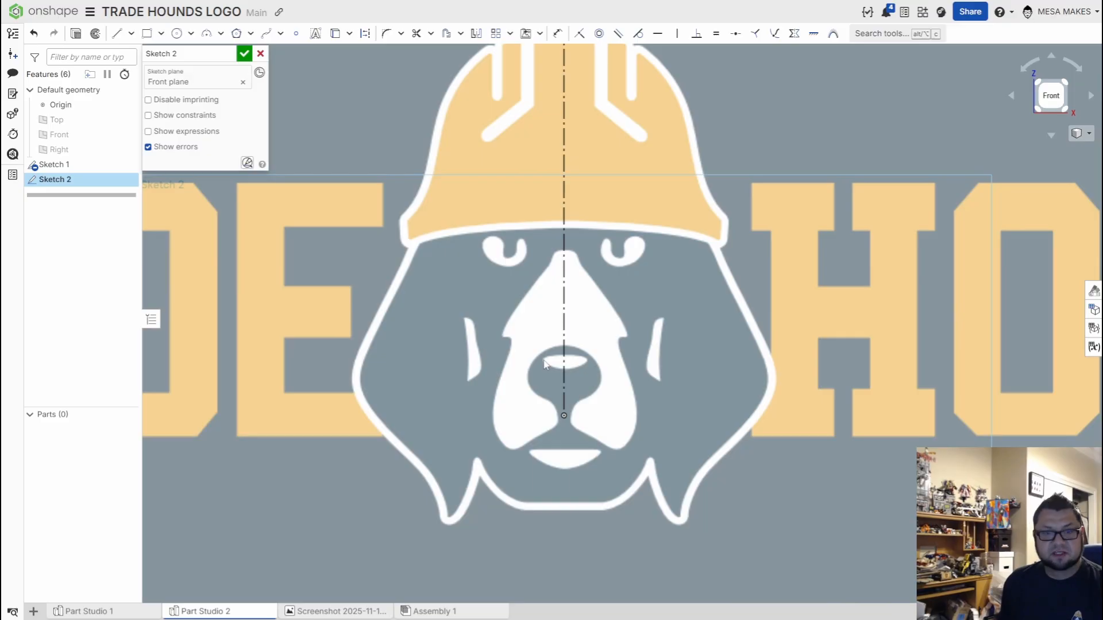
{"action": "key", "text": "s"}
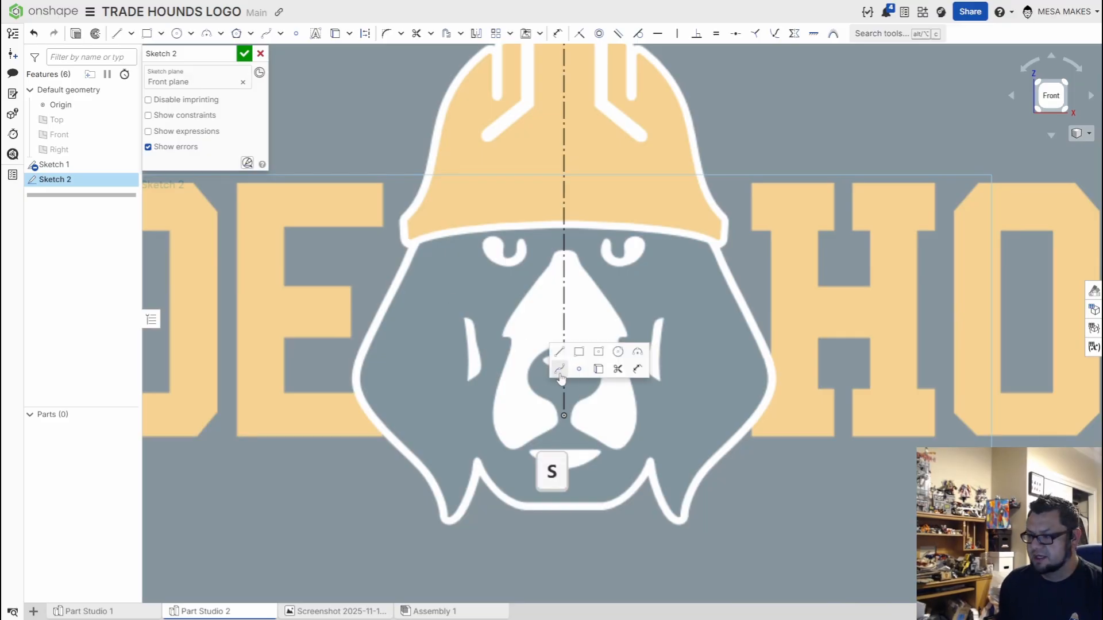
{"action": "key", "text": "Escape"}
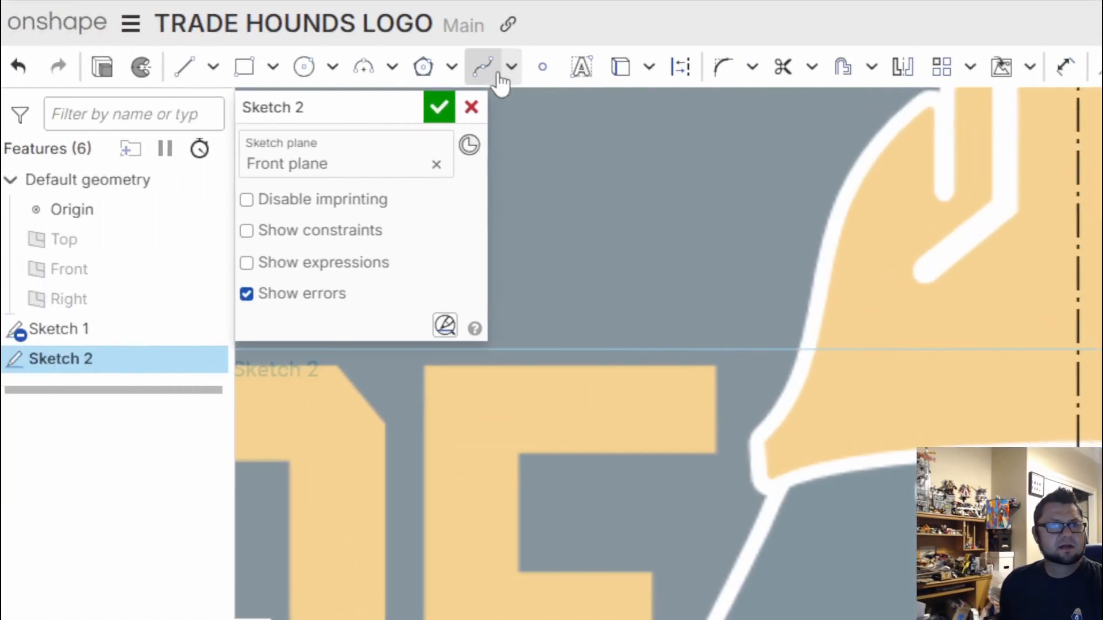
Step: Trace the outline of the dog's left eye with a closed spline, starting and ending on the inner edge of its narrow tip
{"action": "left_click", "coordinate": [556, 67]}
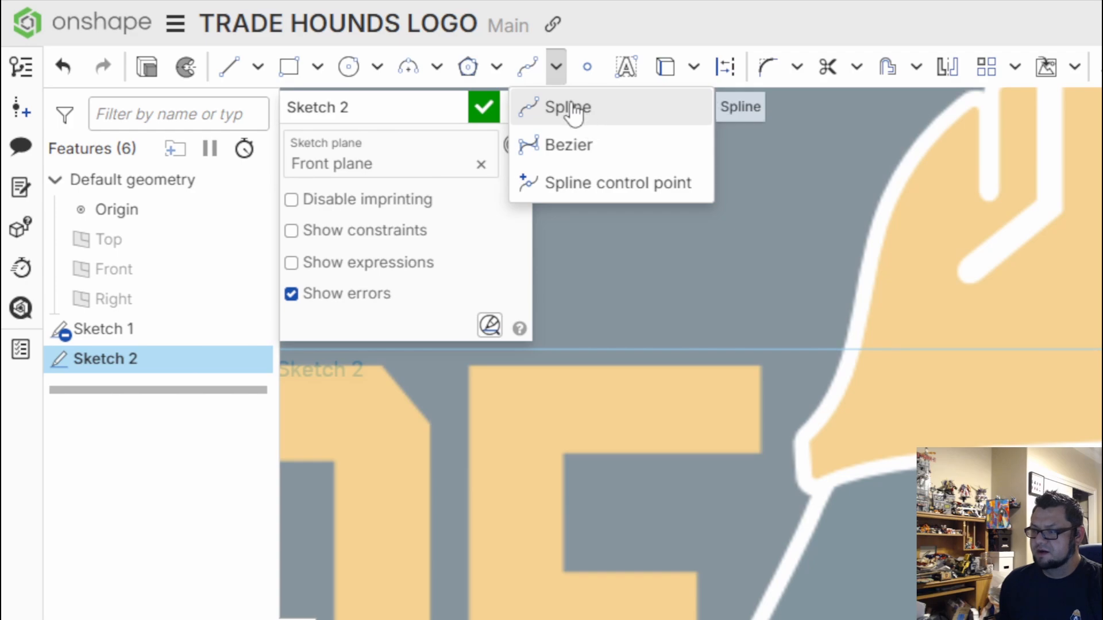
{"action": "left_click", "coordinate": [524, 67]}
{"action": "scroll", "coordinate": [867, 345], "scroll_direction": "down", "scroll_amount": 3}
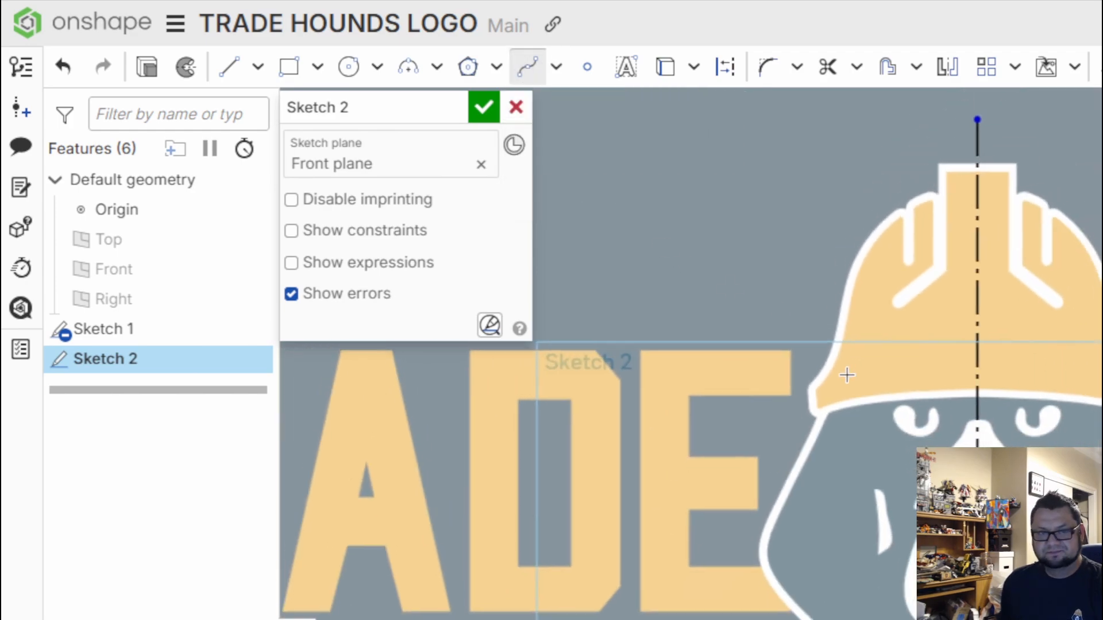
{"action": "scroll", "coordinate": [680, 449], "scroll_direction": "up", "scroll_amount": 8}
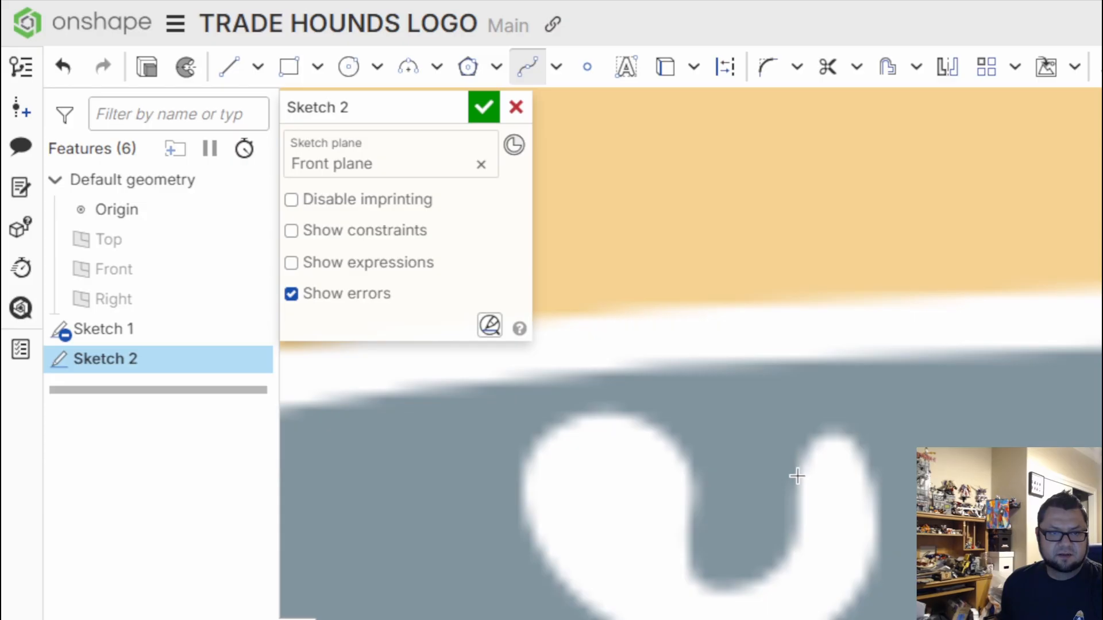
{"action": "left_click", "coordinate": [796, 476]}
{"action": "scroll", "coordinate": [798, 460], "scroll_direction": "up", "scroll_amount": 3}
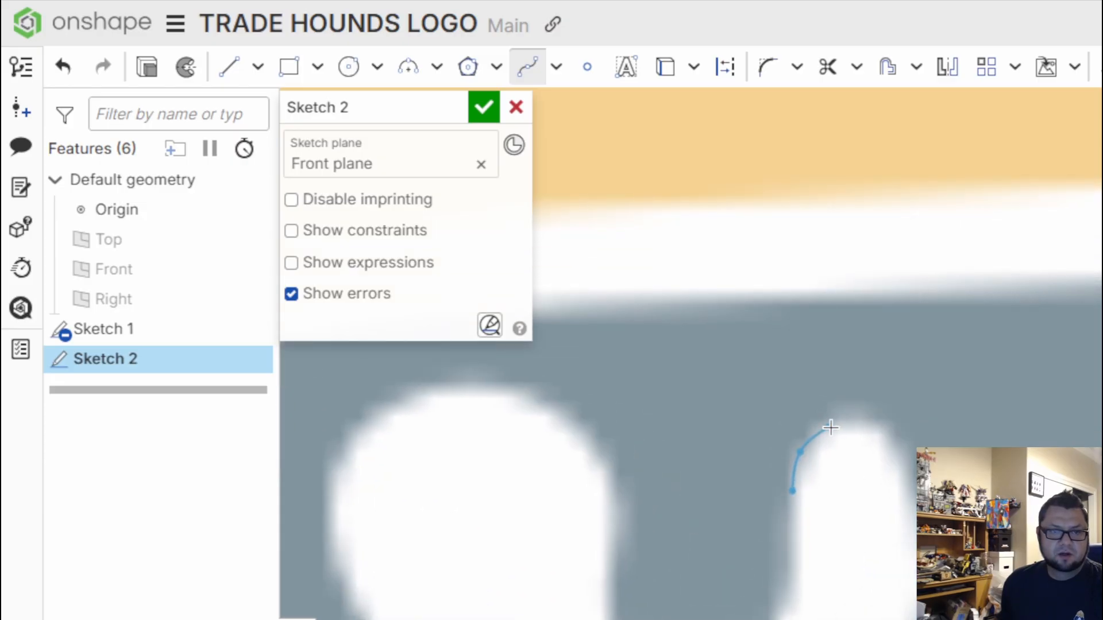
{"action": "left_click", "coordinate": [917, 502]}
{"action": "left_click", "coordinate": [551, 317]}
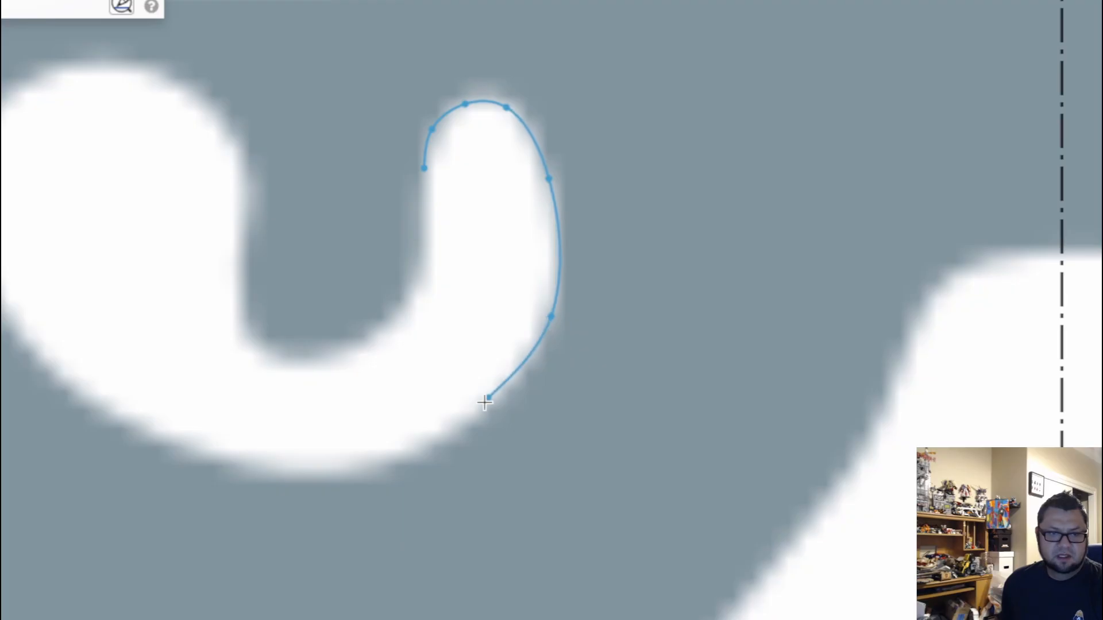
{"action": "left_click", "coordinate": [465, 428]}
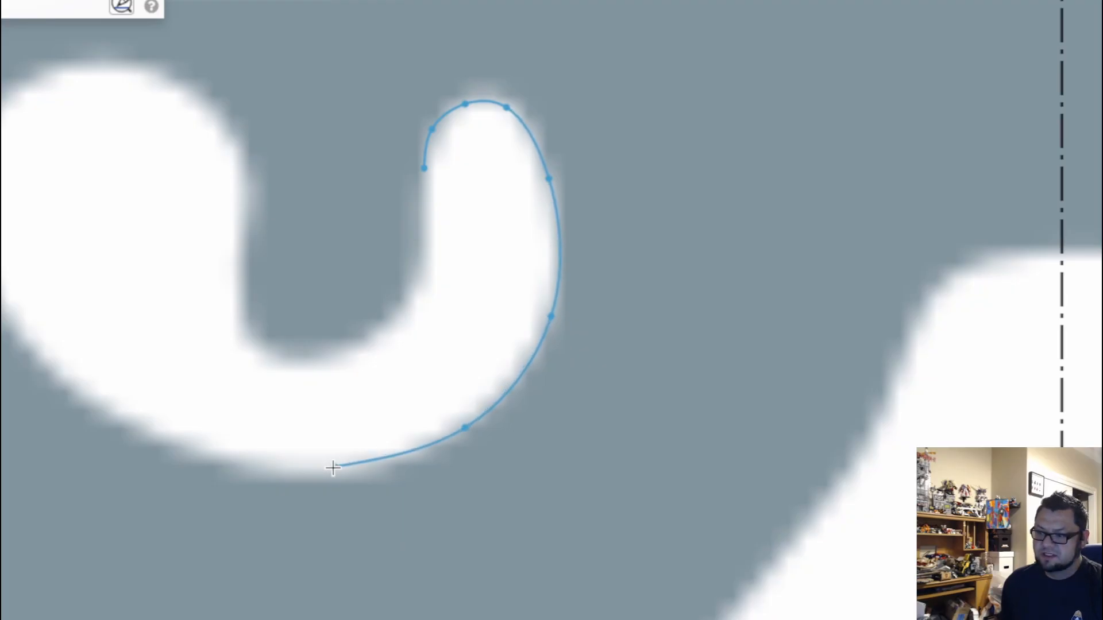
{"action": "left_click", "coordinate": [314, 468]}
{"action": "left_click", "coordinate": [103, 414]}
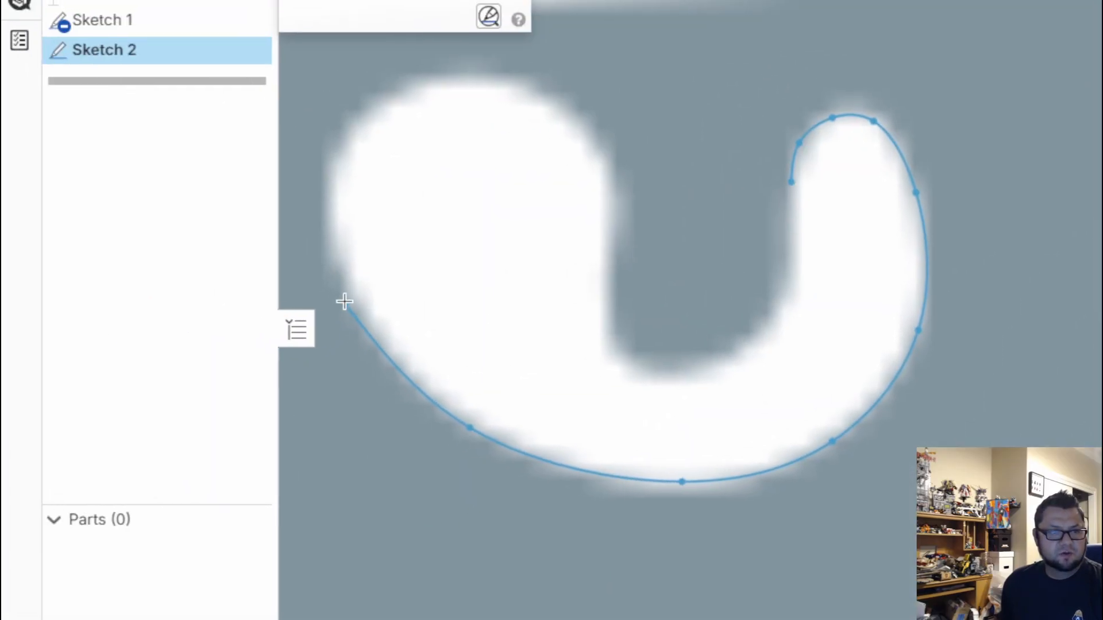
{"action": "left_click", "coordinate": [342, 273]}
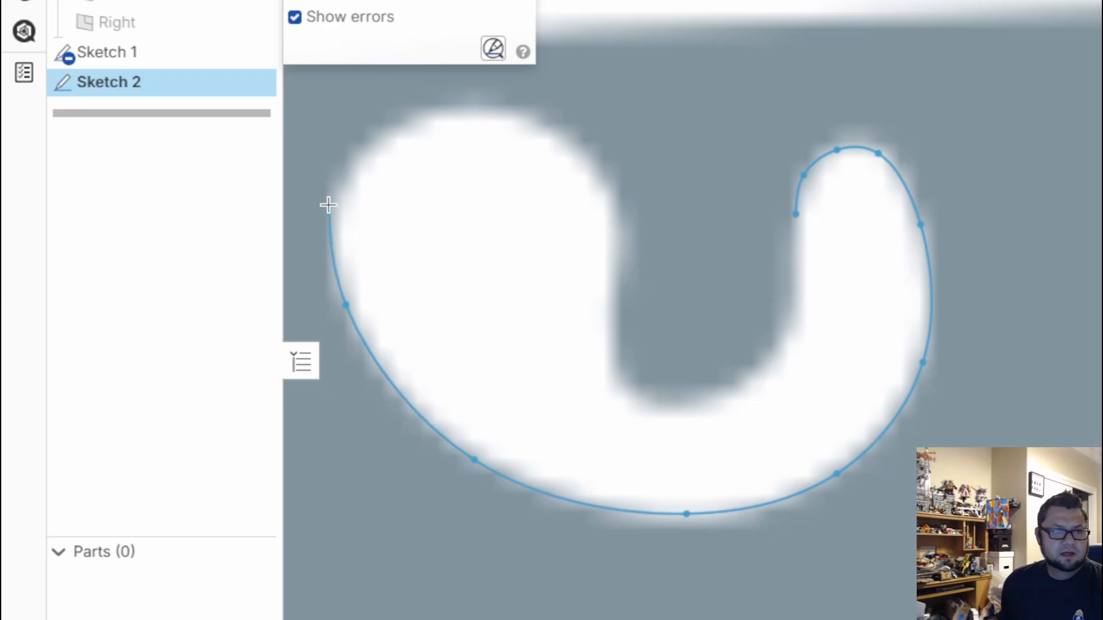
{"action": "left_click", "coordinate": [324, 172]}
{"action": "left_click", "coordinate": [386, 138]}
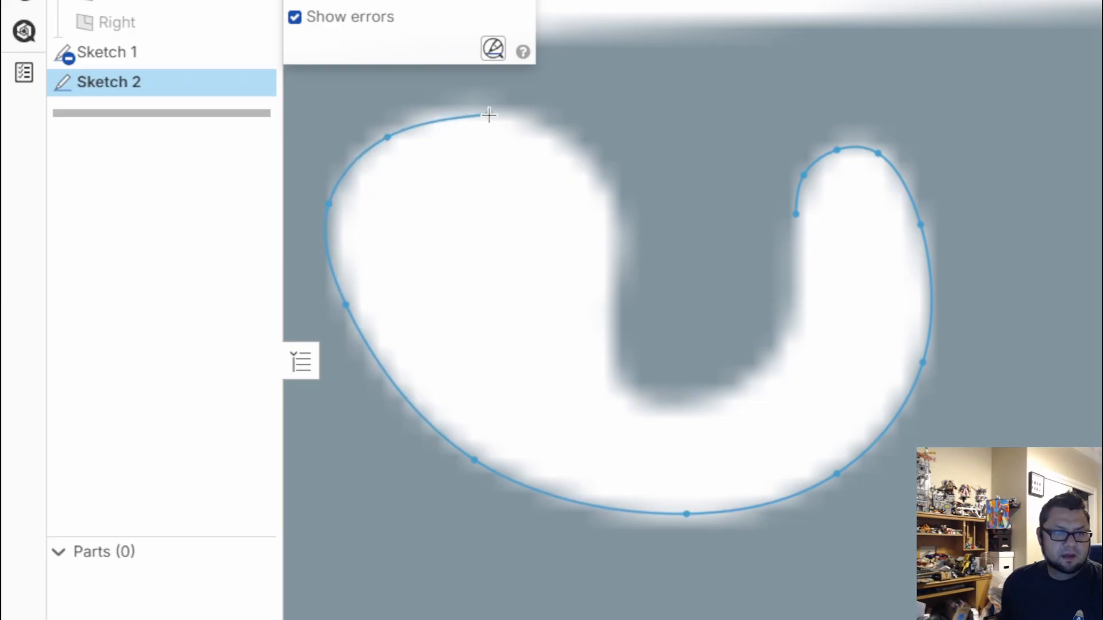
{"action": "left_click", "coordinate": [488, 114]}
{"action": "left_click", "coordinate": [577, 157]}
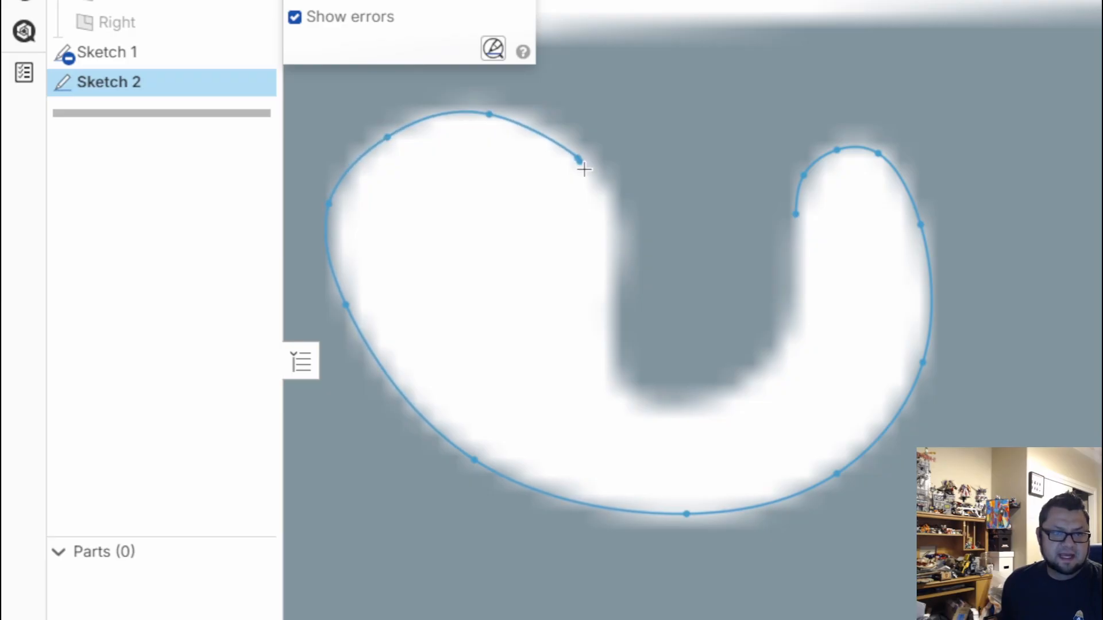
{"action": "left_click", "coordinate": [604, 205]}
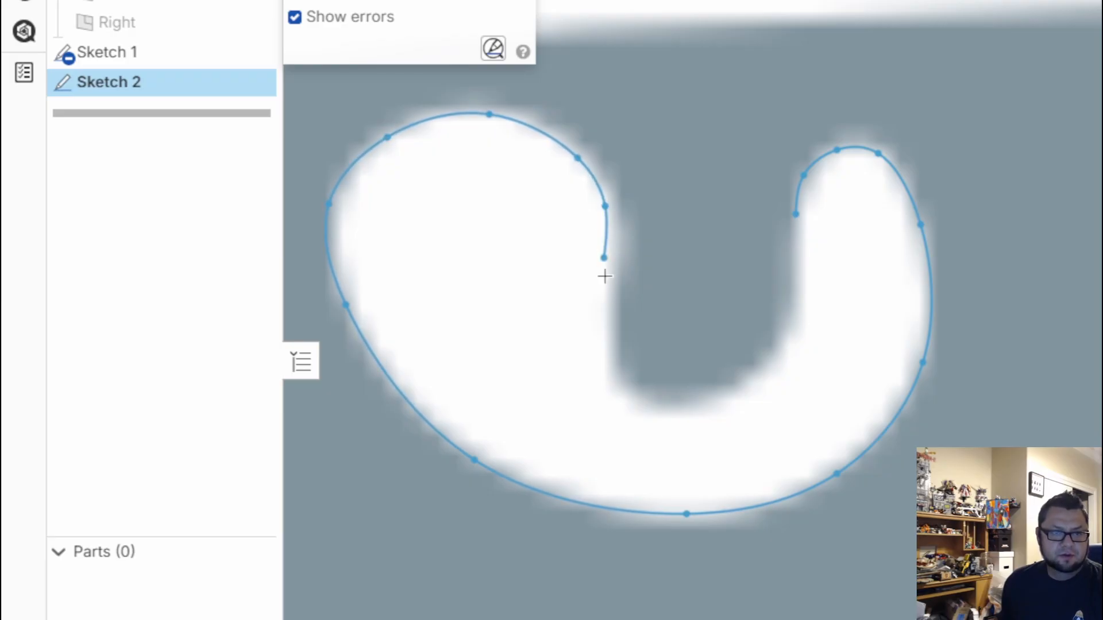
{"action": "left_click", "coordinate": [604, 339]}
{"action": "left_click", "coordinate": [625, 407]}
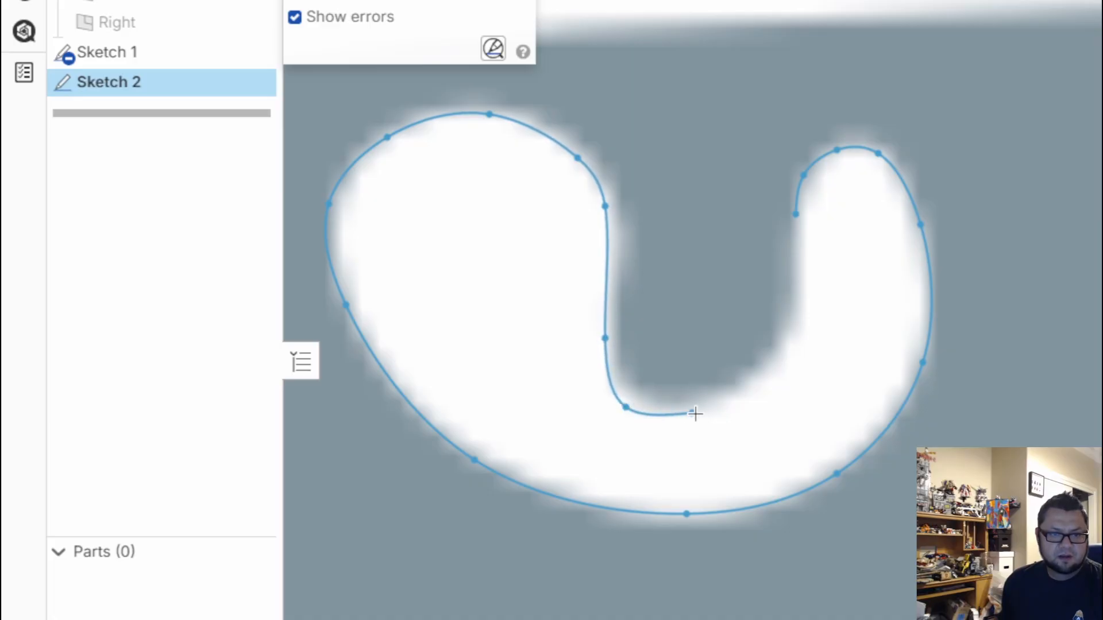
{"action": "left_click", "coordinate": [718, 399]}
{"action": "left_click", "coordinate": [804, 329]}
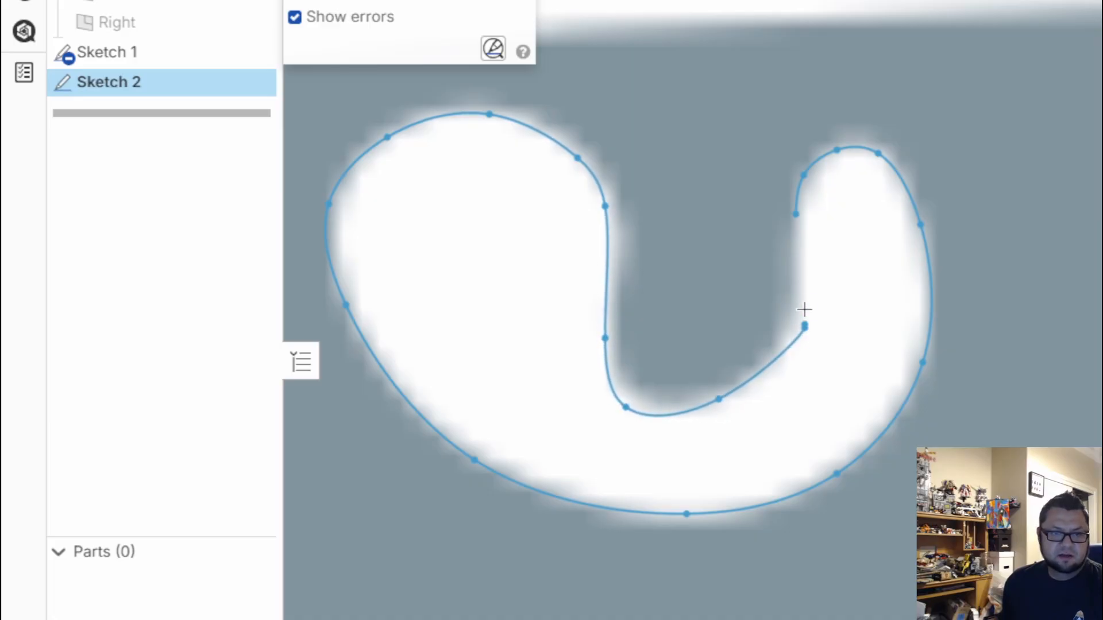
{"action": "left_click", "coordinate": [798, 274]}
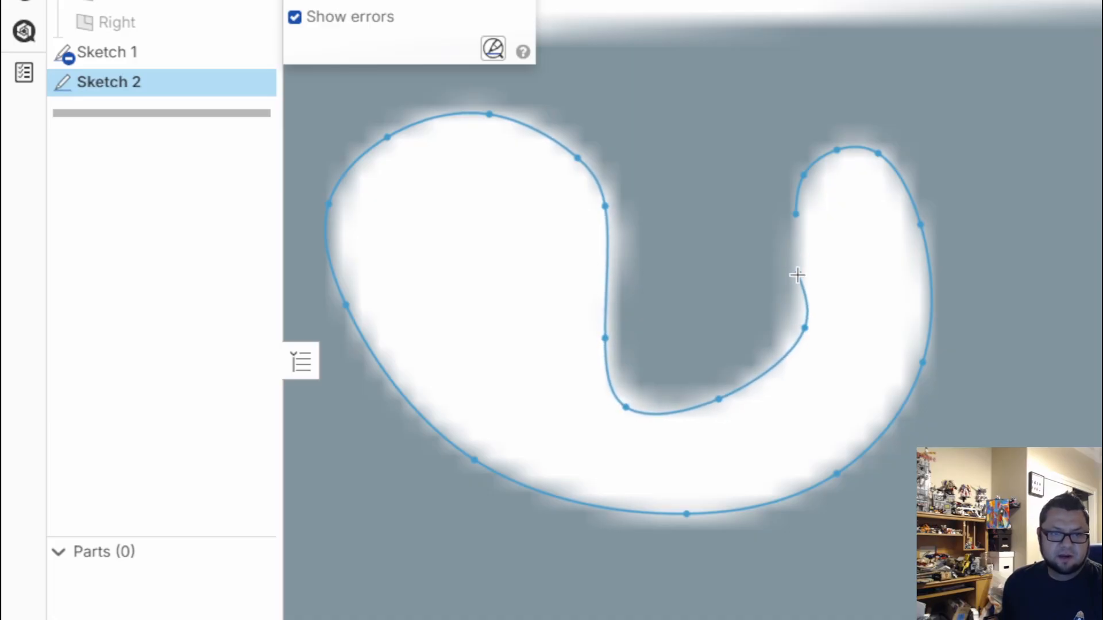
{"action": "left_click", "coordinate": [796, 216]}
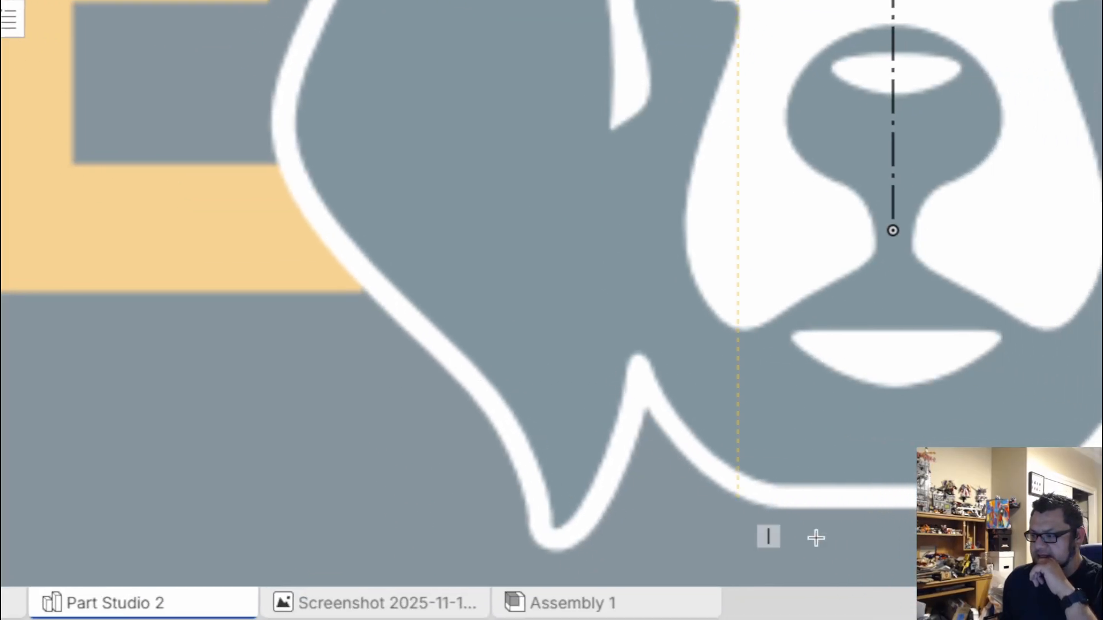
Step: Trace the snout's left edge with a spline from its top on the construction line down to the inner end of the cheek notch
{"action": "scroll", "coordinate": [821, 531], "scroll_direction": "down", "scroll_amount": 2}
{"action": "middle_click_drag", "start_coordinate": [825, 527], "coordinate": [481, 489]}
{"action": "scroll", "coordinate": [461, 509], "scroll_direction": "down", "scroll_amount": 1}
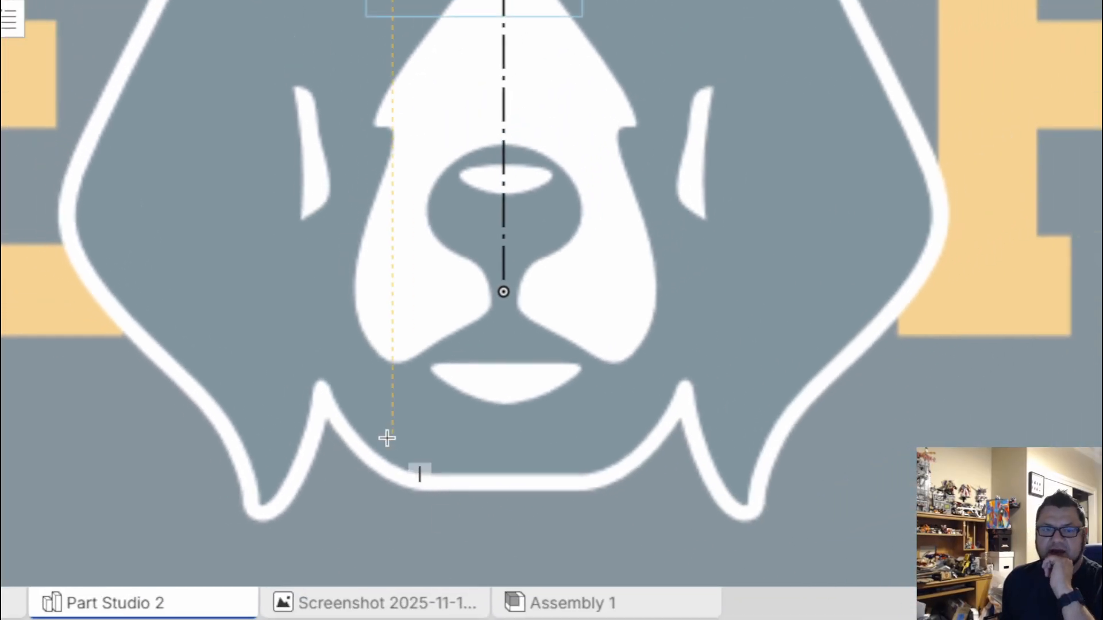
{"action": "mouse_move", "coordinate": [513, 238]}
{"action": "middle_mouse_down"}
{"action": "mouse_move", "coordinate": [864, 321]}
{"action": "mouse_move", "coordinate": [903, 302]}
{"action": "middle_mouse_up"}
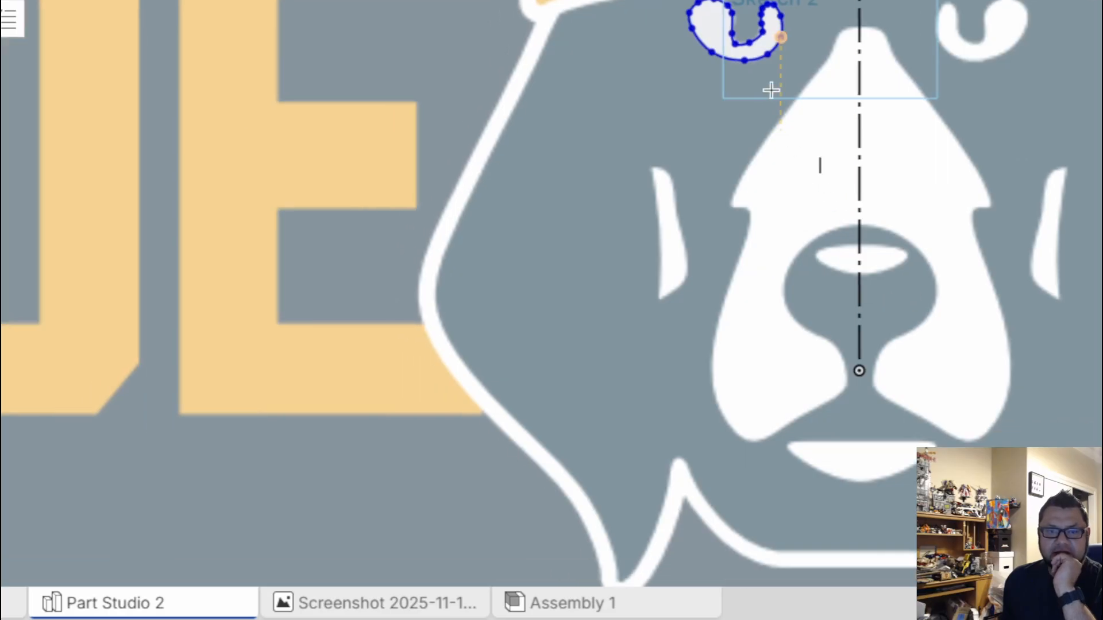
{"action": "scroll", "coordinate": [773, 56], "scroll_direction": "up", "scroll_amount": 3}
{"action": "scroll", "coordinate": [896, 149], "scroll_direction": "up", "scroll_amount": 2}
{"action": "middle_click_drag", "start_coordinate": [896, 149], "coordinate": [620, 440]}
{"action": "scroll", "coordinate": [561, 310], "scroll_direction": "down", "scroll_amount": 1}
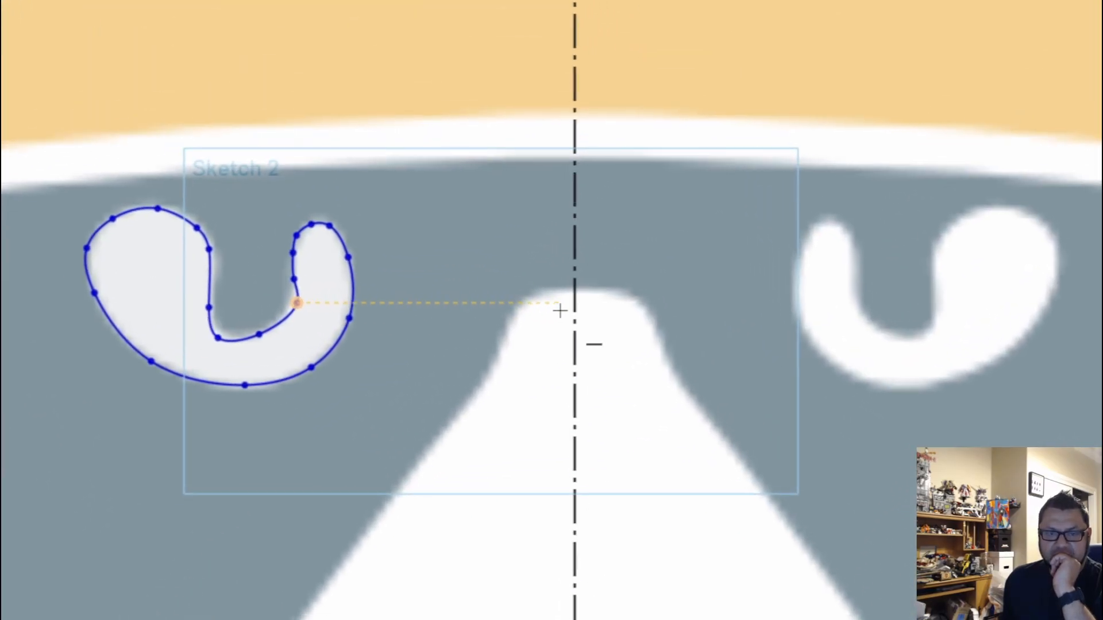
{"action": "scroll", "coordinate": [571, 291], "scroll_direction": "up", "scroll_amount": 5}
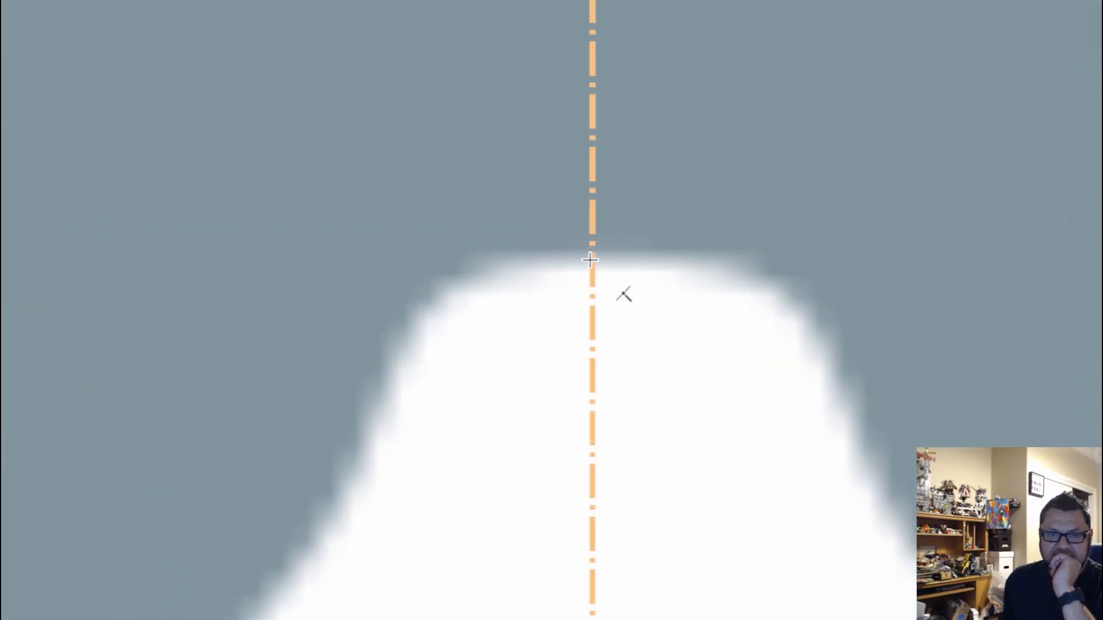
{"action": "left_click", "coordinate": [593, 259]}
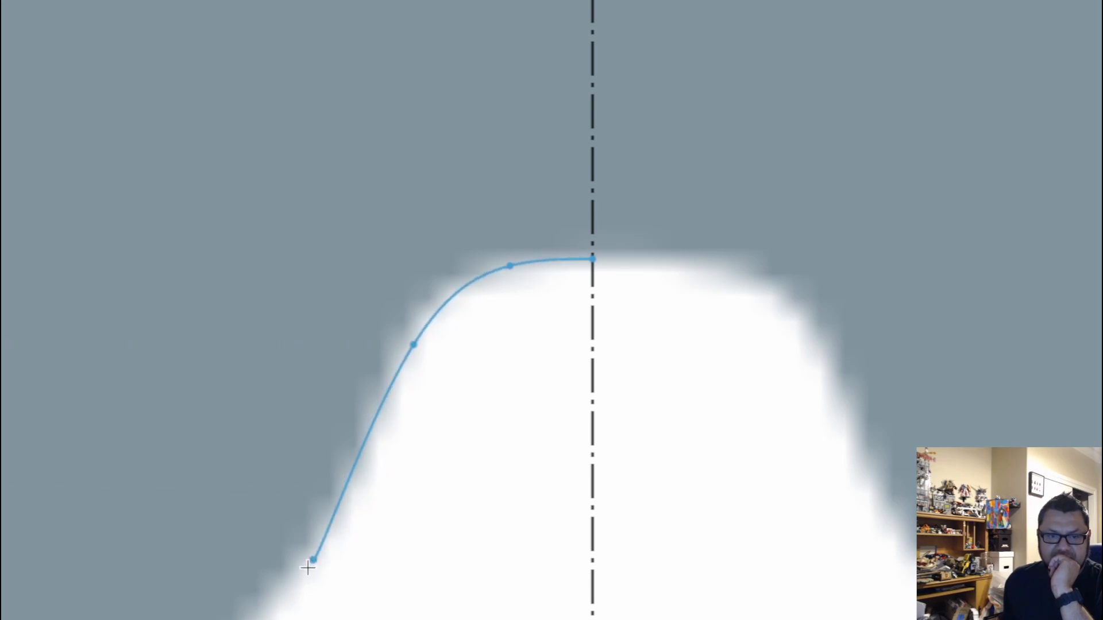
{"action": "mouse_move", "coordinate": [307, 568]}
{"action": "middle_mouse_down"}
{"action": "mouse_move", "coordinate": [639, 211]}
{"action": "mouse_move", "coordinate": [603, 256]}
{"action": "middle_mouse_up"}
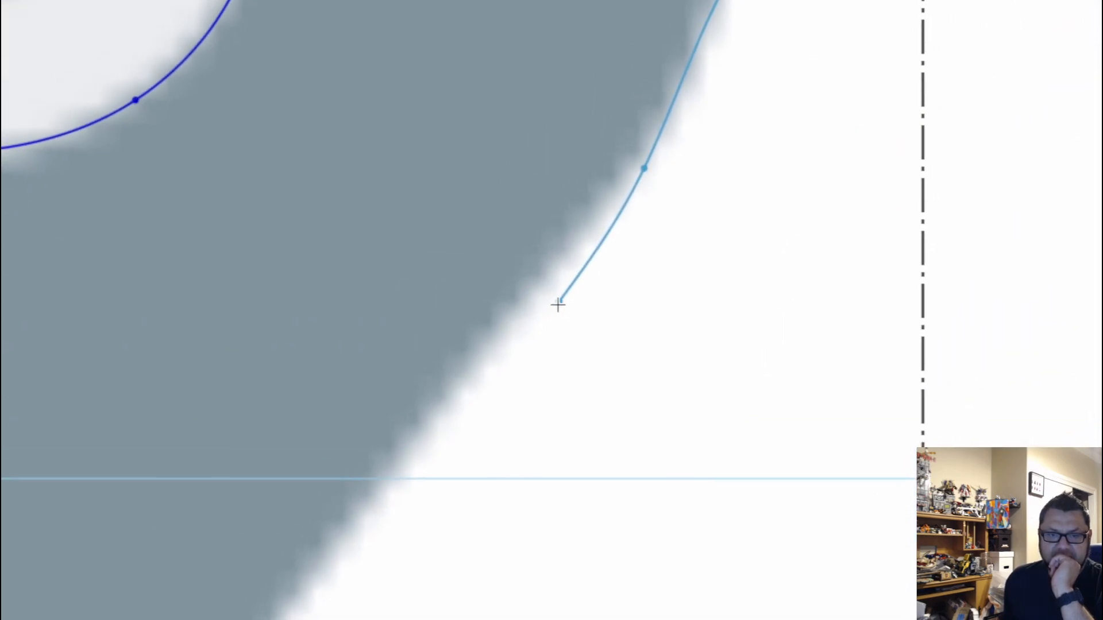
{"action": "left_click", "coordinate": [418, 444]}
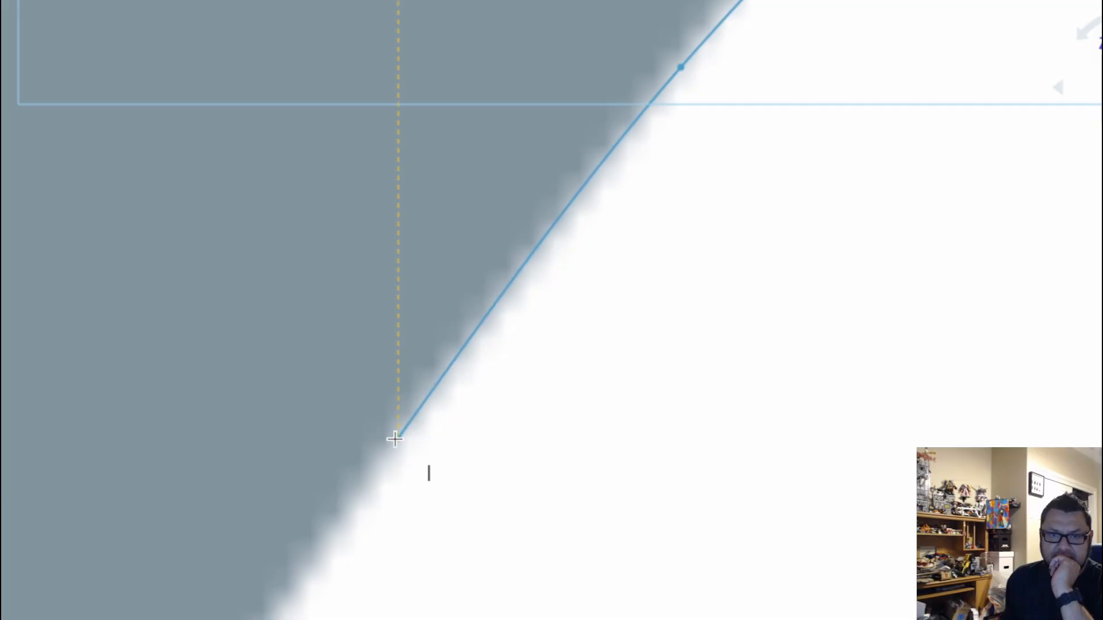
{"action": "left_click", "coordinate": [550, 316]}
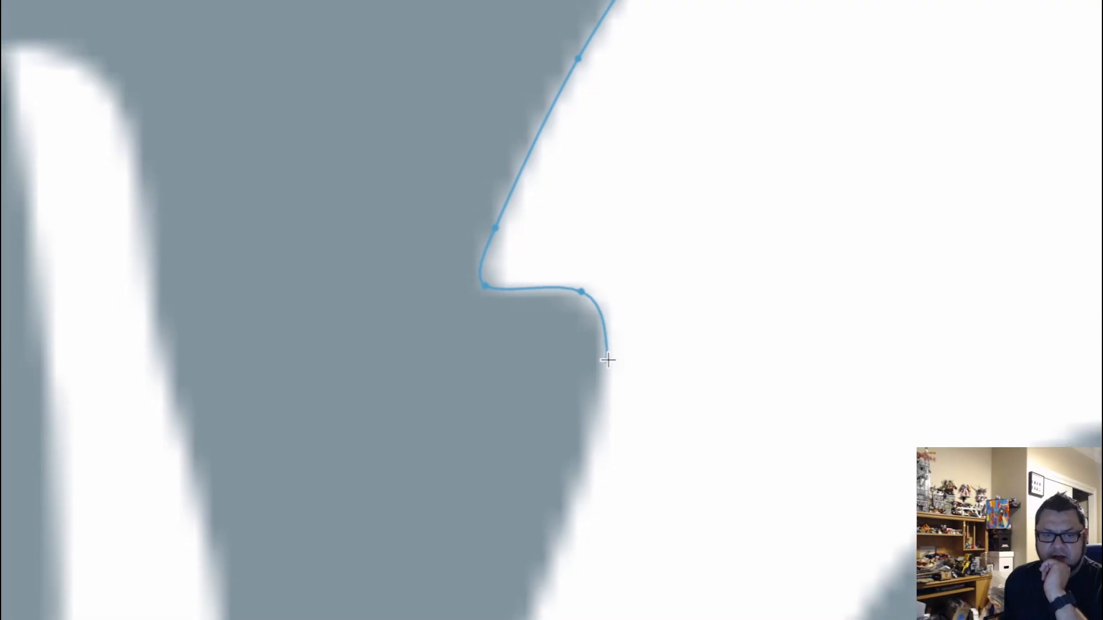
{"action": "middle_click_drag", "start_coordinate": [552, 490], "coordinate": [632, 184]}
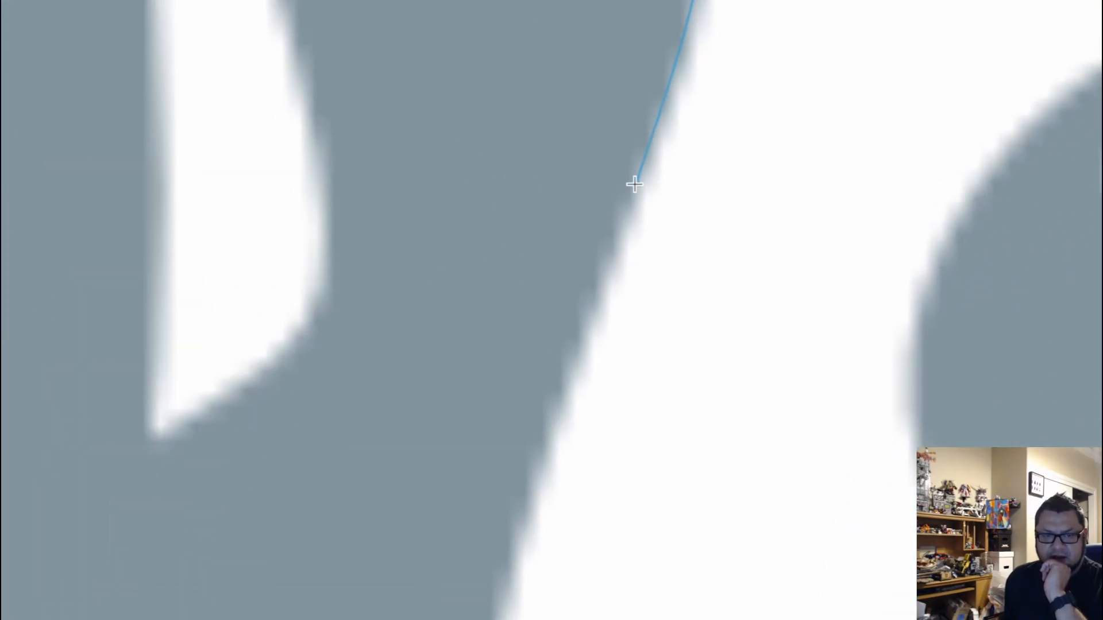
{"action": "scroll", "coordinate": [548, 379], "scroll_direction": "down", "scroll_amount": 5}
{"action": "middle_click_drag", "start_coordinate": [557, 459], "coordinate": [576, 197]}
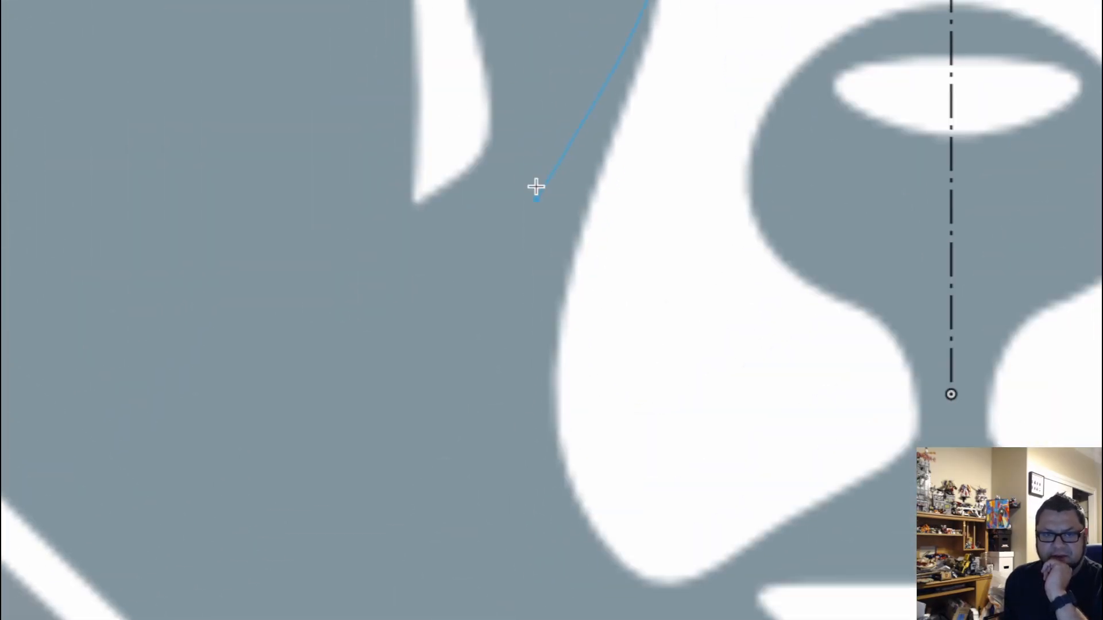
{"action": "scroll", "coordinate": [589, 329], "scroll_direction": "up", "scroll_amount": 4}
{"action": "middle_click_drag", "start_coordinate": [592, 276], "coordinate": [561, 468]}
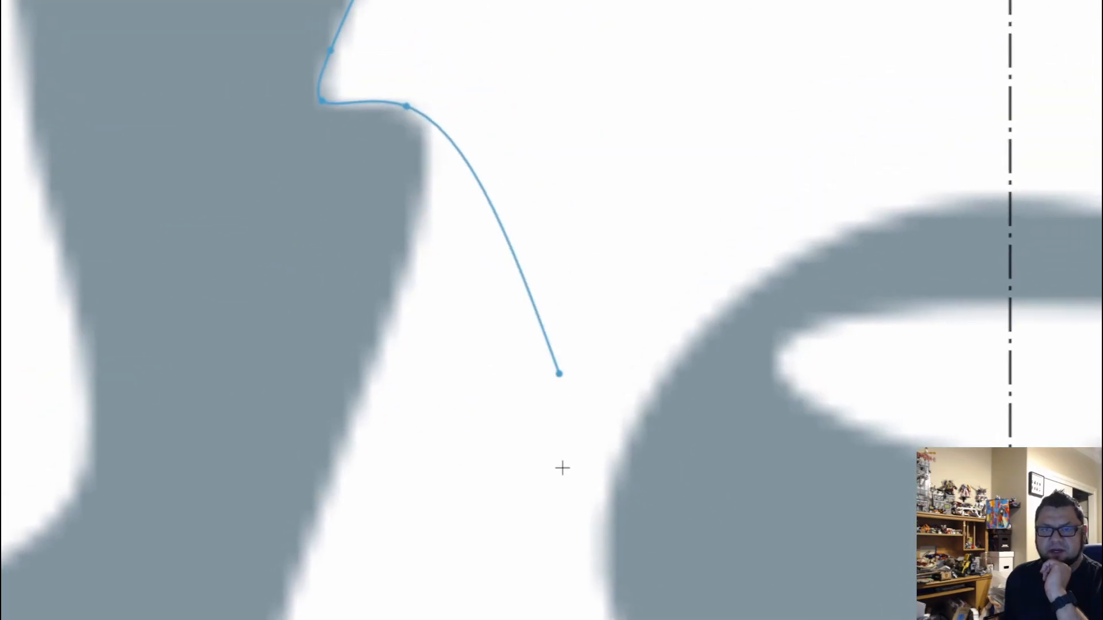
{"action": "scroll", "coordinate": [494, 238], "scroll_direction": "up", "scroll_amount": 3}
{"action": "scroll", "coordinate": [589, 346], "scroll_direction": "up", "scroll_amount": 1}
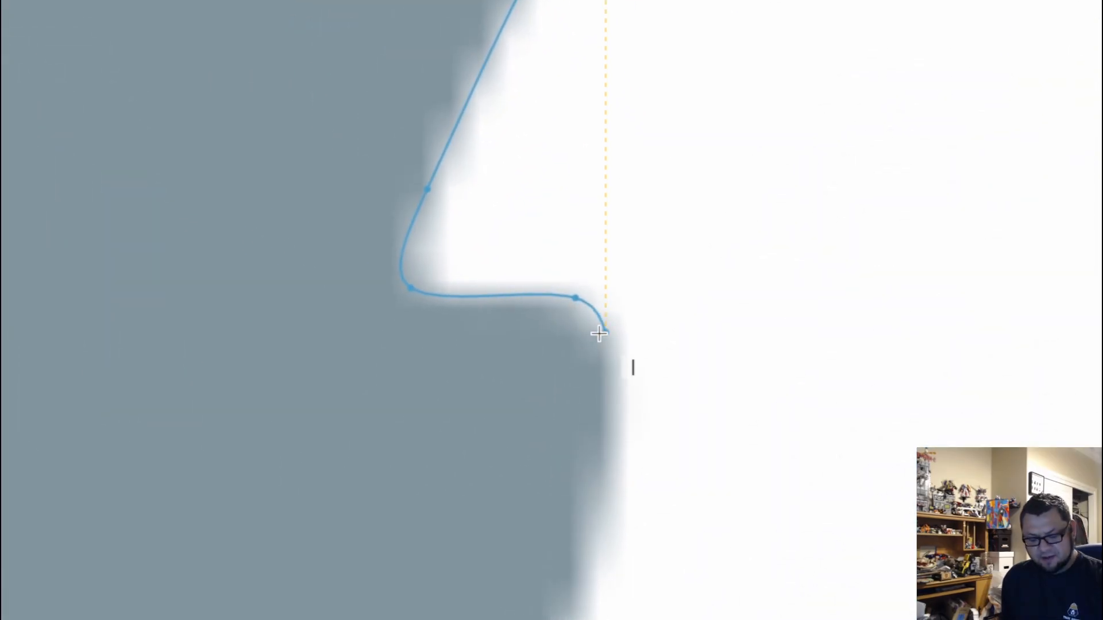
{"action": "key", "text": "Escape"}
Step: Start a spline at the inner end of the cheek notch and trace the left jowl's outer edge down towards its base
{"action": "scroll", "coordinate": [613, 353], "scroll_direction": "down", "scroll_amount": 6}
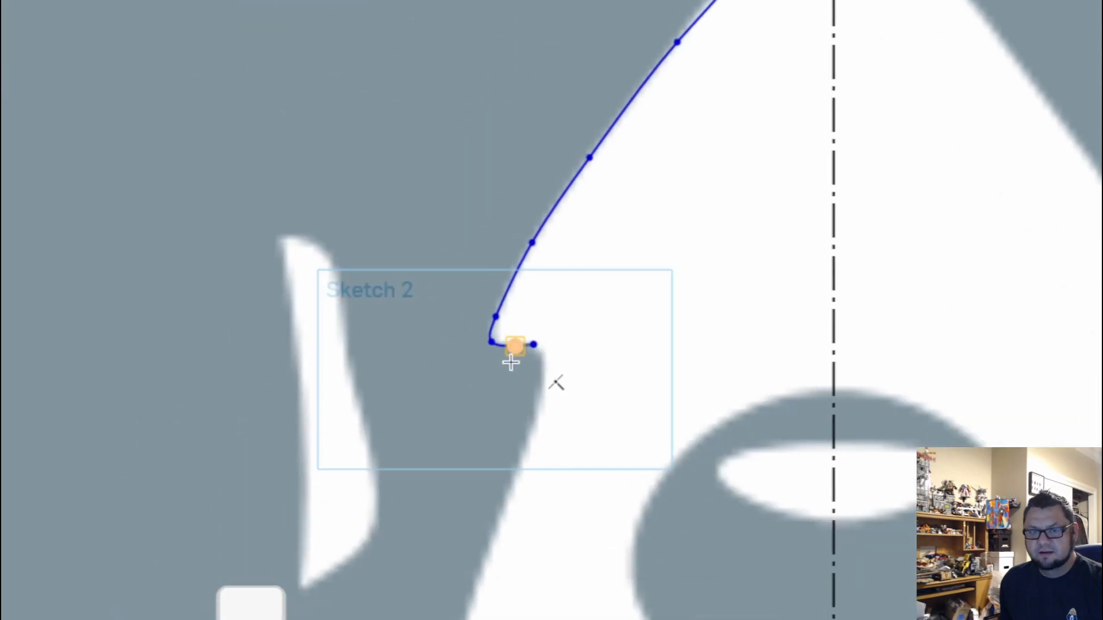
{"action": "scroll", "coordinate": [566, 310], "scroll_direction": "up", "scroll_amount": 6}
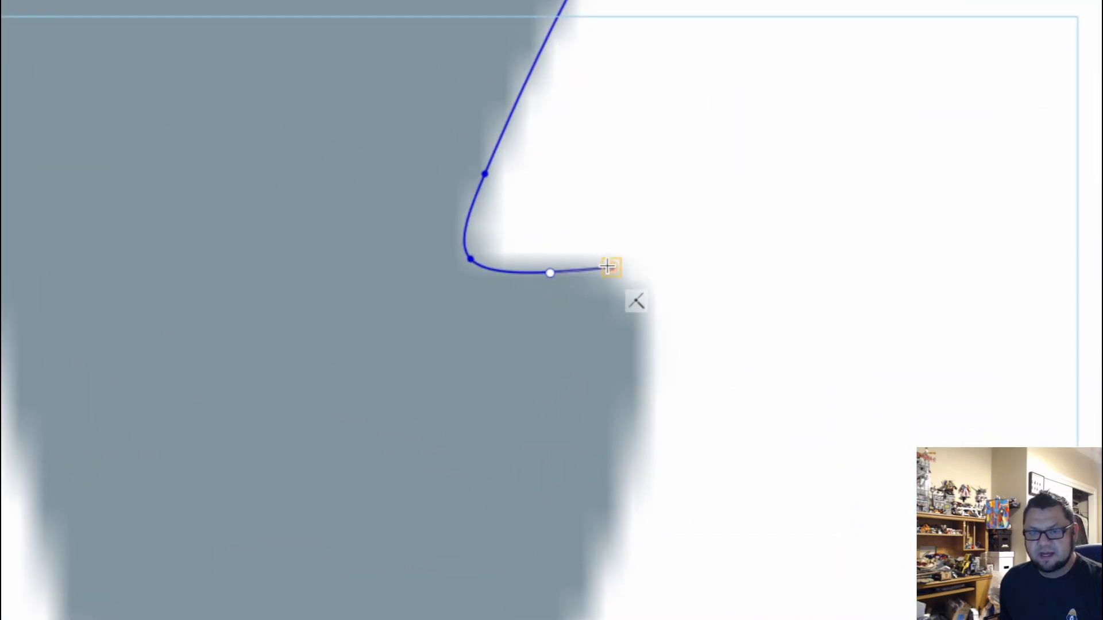
{"action": "left_click", "coordinate": [622, 269]}
{"action": "scroll", "coordinate": [623, 265], "scroll_direction": "up", "scroll_amount": 4}
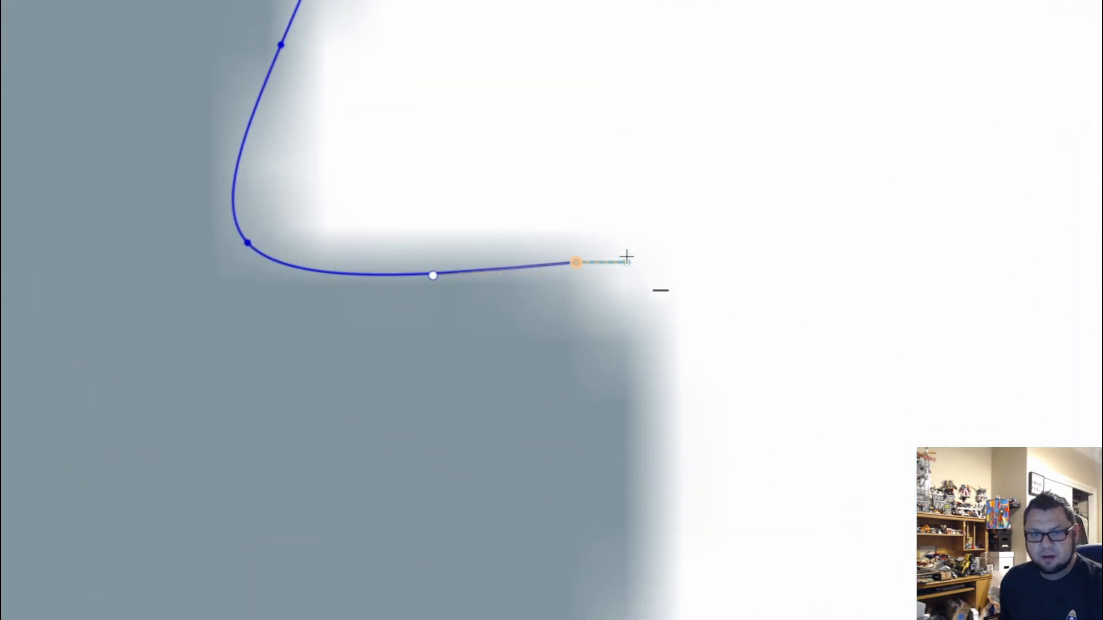
{"action": "middle_click_drag", "start_coordinate": [666, 515], "coordinate": [767, 157]}
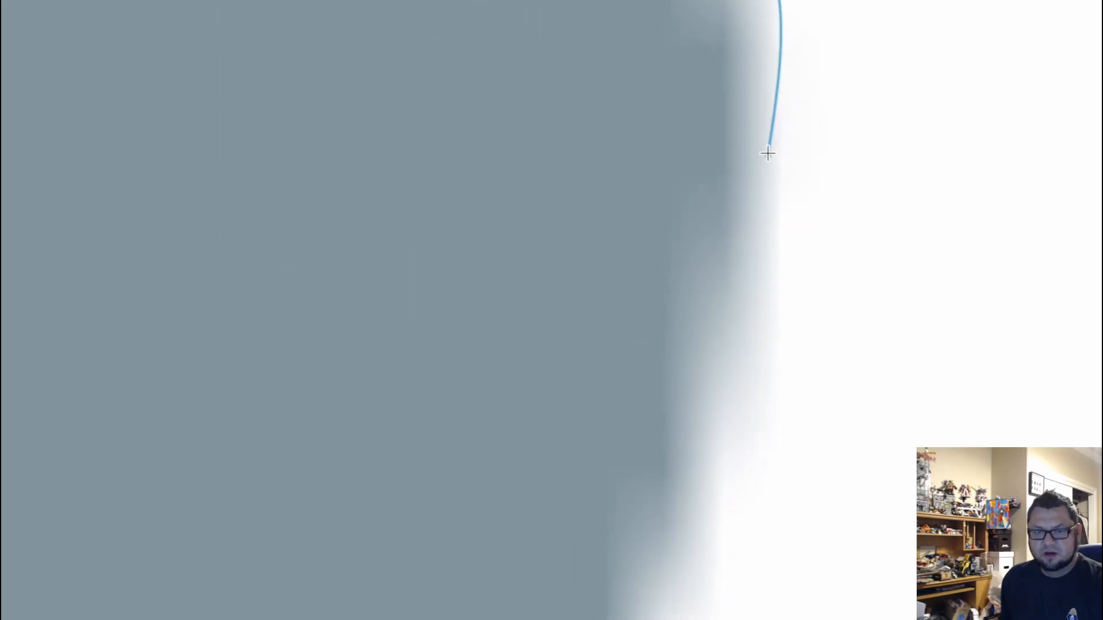
{"action": "scroll", "coordinate": [765, 160], "scroll_direction": "down", "scroll_amount": 3}
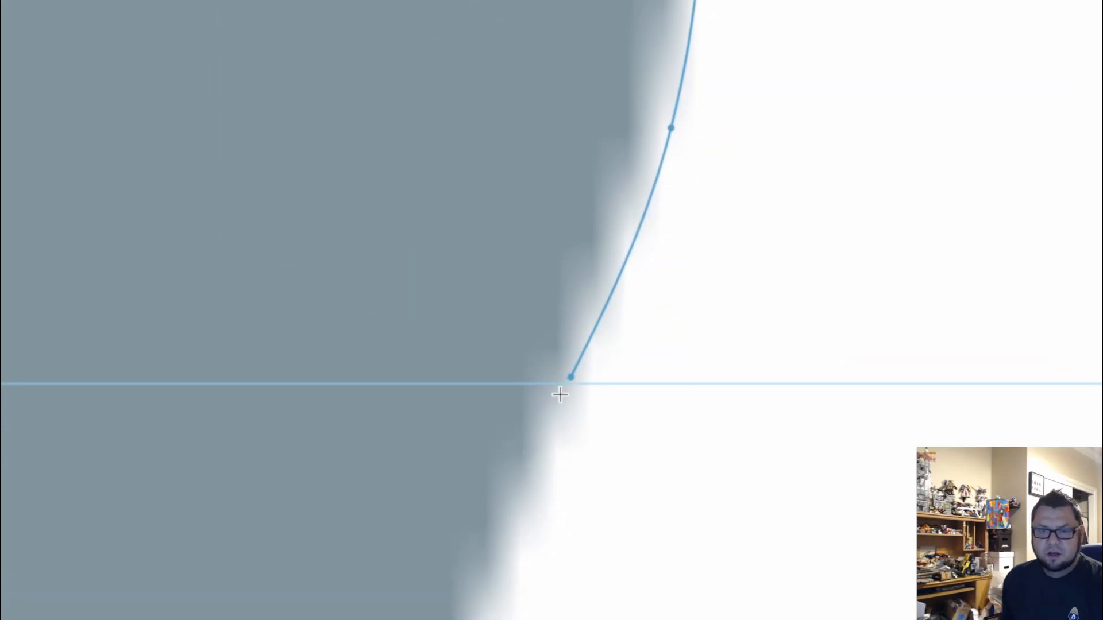
{"action": "left_click", "coordinate": [549, 391]}
{"action": "middle_click_drag", "start_coordinate": [519, 445], "coordinate": [641, 83]}
{"action": "scroll", "coordinate": [545, 322], "scroll_direction": "up", "scroll_amount": 6}
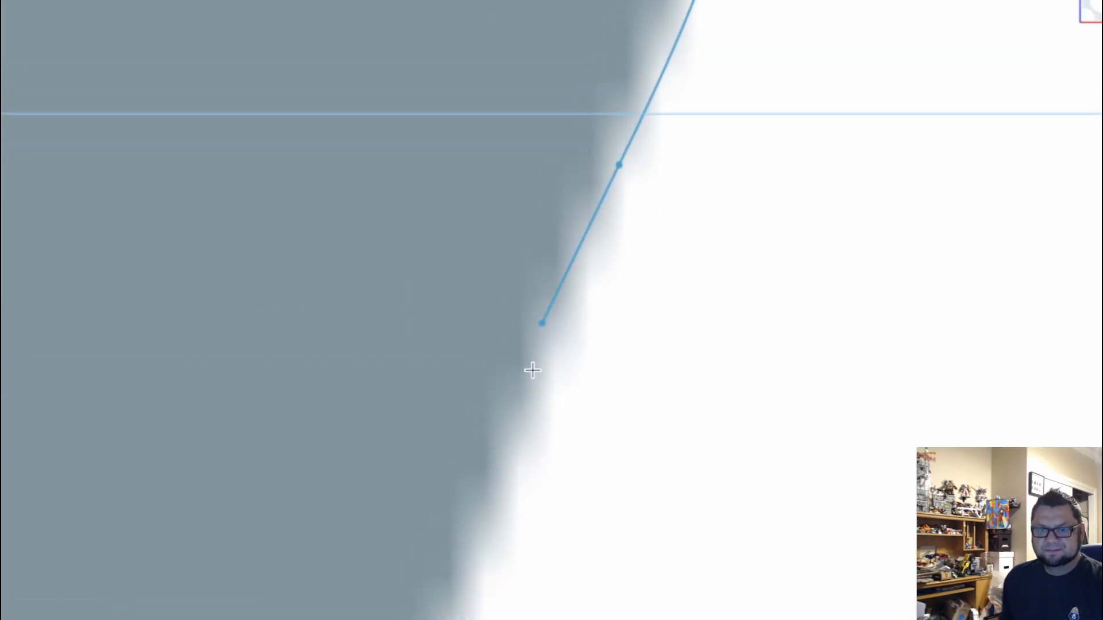
{"action": "middle_click_drag", "start_coordinate": [456, 476], "coordinate": [534, 209]}
{"action": "scroll", "coordinate": [535, 218], "scroll_direction": "down", "scroll_amount": 4}
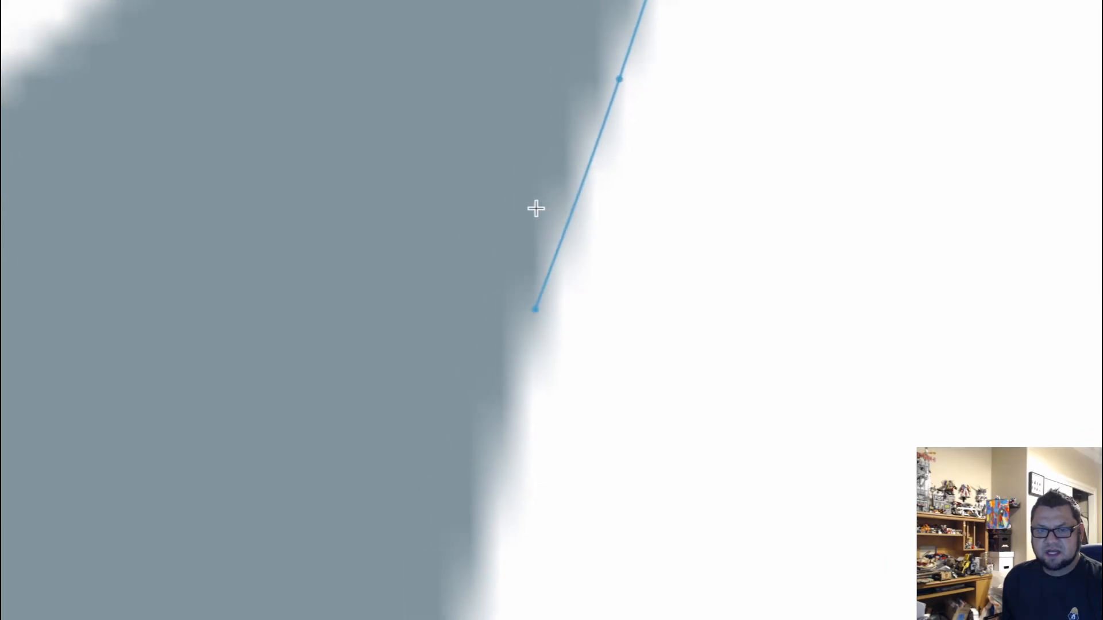
{"action": "left_click", "coordinate": [524, 516]}
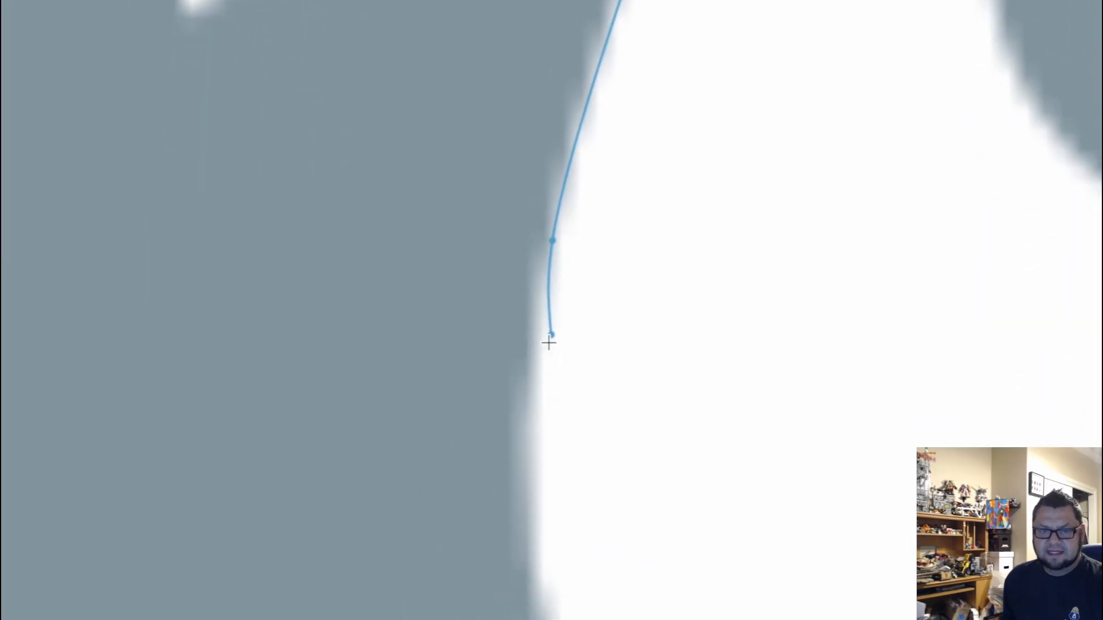
{"action": "left_click", "coordinate": [552, 315]}
{"action": "middle_click_drag", "start_coordinate": [553, 315], "coordinate": [509, 174]}
{"action": "middle_click_drag", "start_coordinate": [551, 246], "coordinate": [550, 241]}
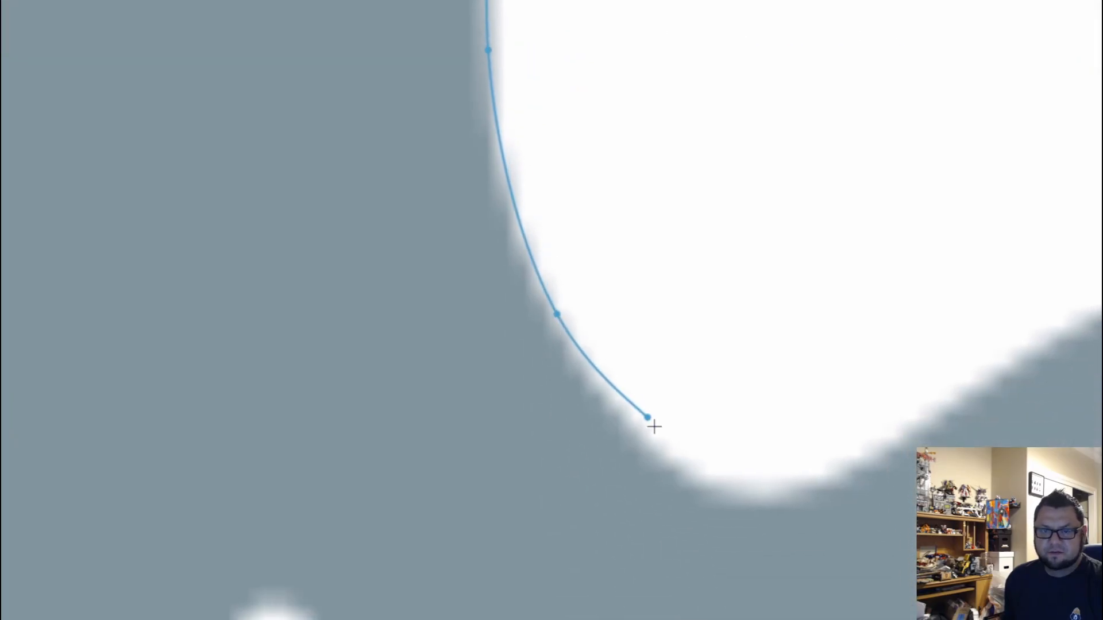
Step: Continue the spline around the jowl's rounded bottom and up its lower edge to the inner corner beside the centreline
{"action": "left_click", "coordinate": [698, 478]}
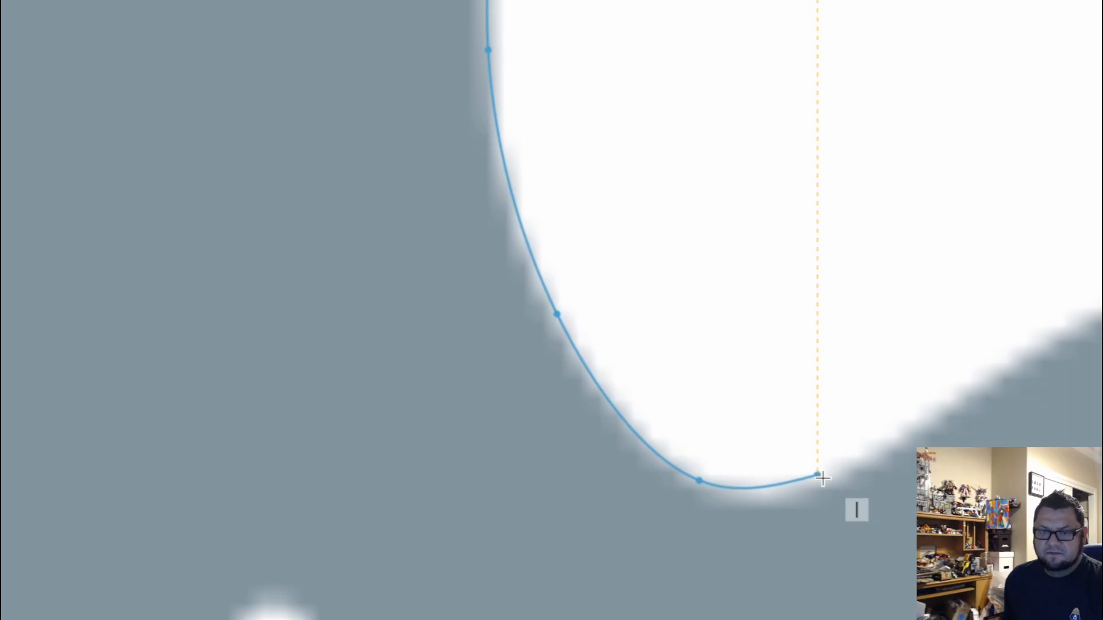
{"action": "scroll", "coordinate": [818, 479], "scroll_direction": "up", "scroll_amount": 2}
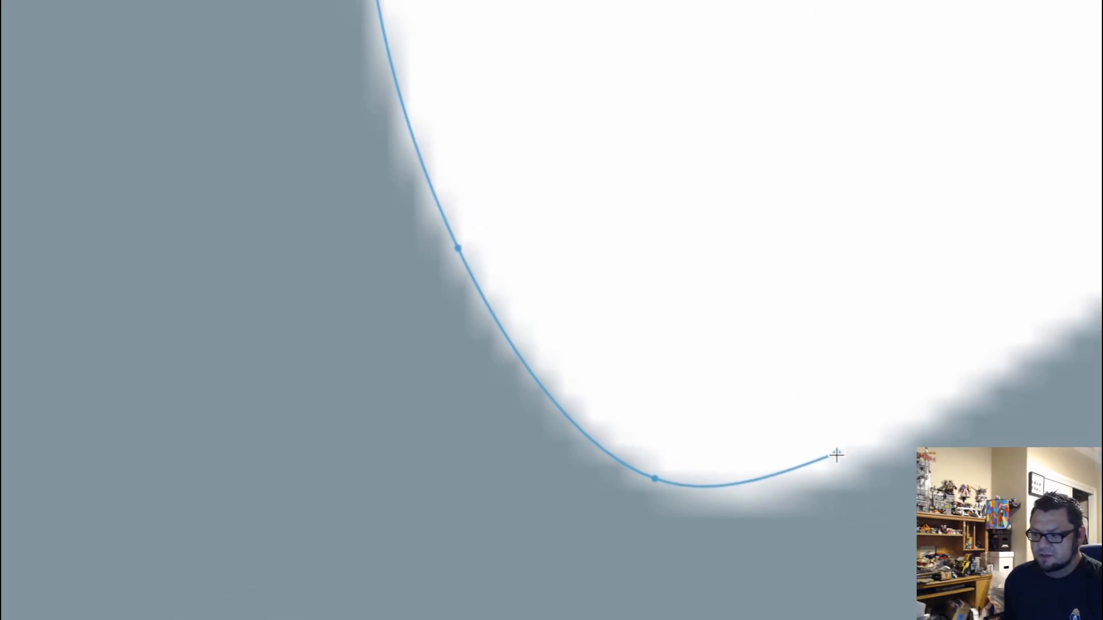
{"action": "scroll", "coordinate": [840, 457], "scroll_direction": "up", "scroll_amount": 2}
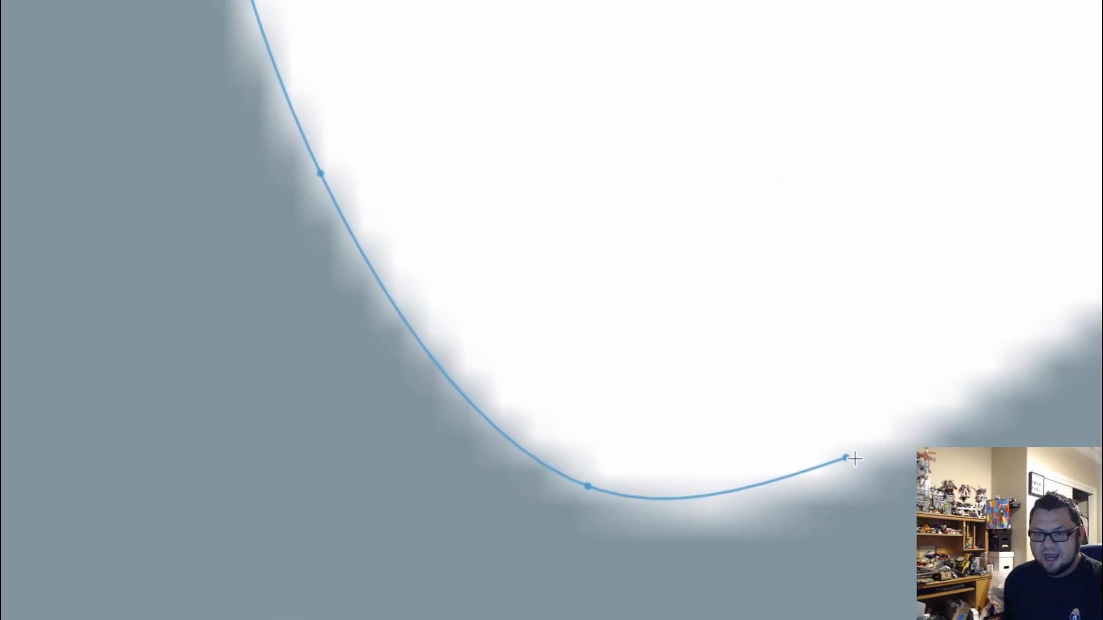
{"action": "left_click", "coordinate": [938, 427]}
{"action": "middle_click_drag", "start_coordinate": [1075, 355], "coordinate": [948, 376]}
{"action": "left_click", "coordinate": [562, 300]}
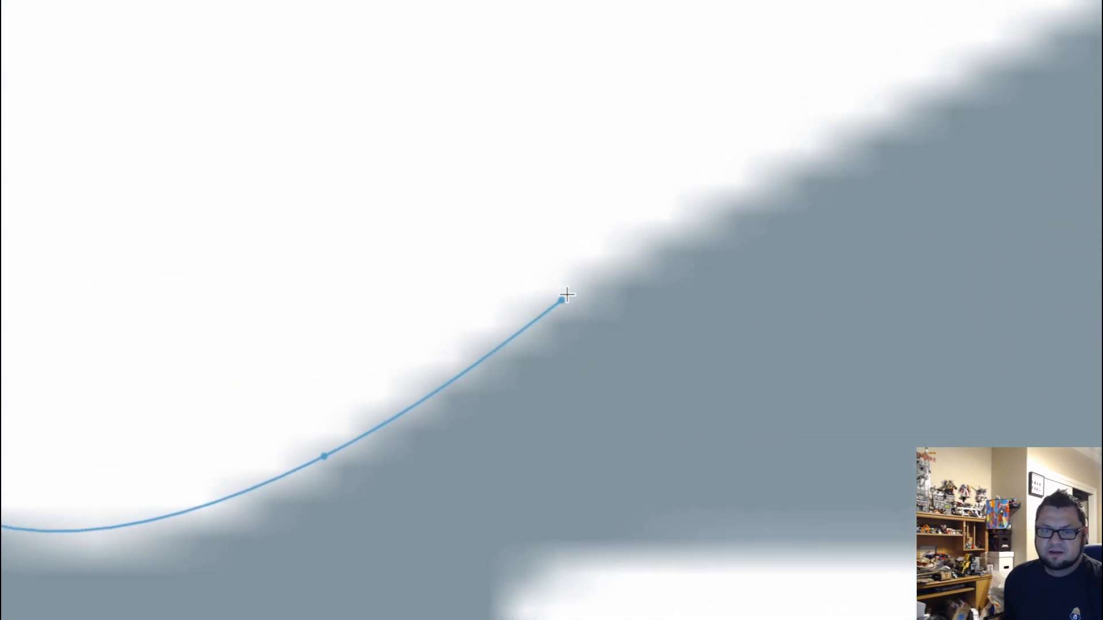
{"action": "scroll", "coordinate": [566, 295], "scroll_direction": "up", "scroll_amount": 2}
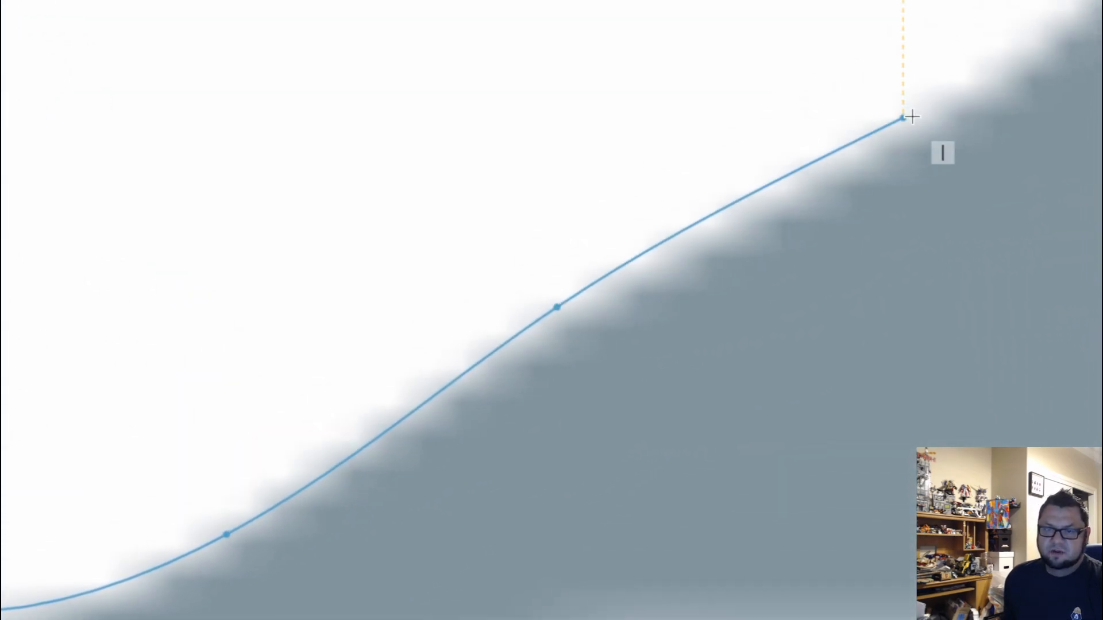
{"action": "left_click", "coordinate": [919, 114]}
{"action": "middle_click_drag", "start_coordinate": [973, 107], "coordinate": [586, 327]}
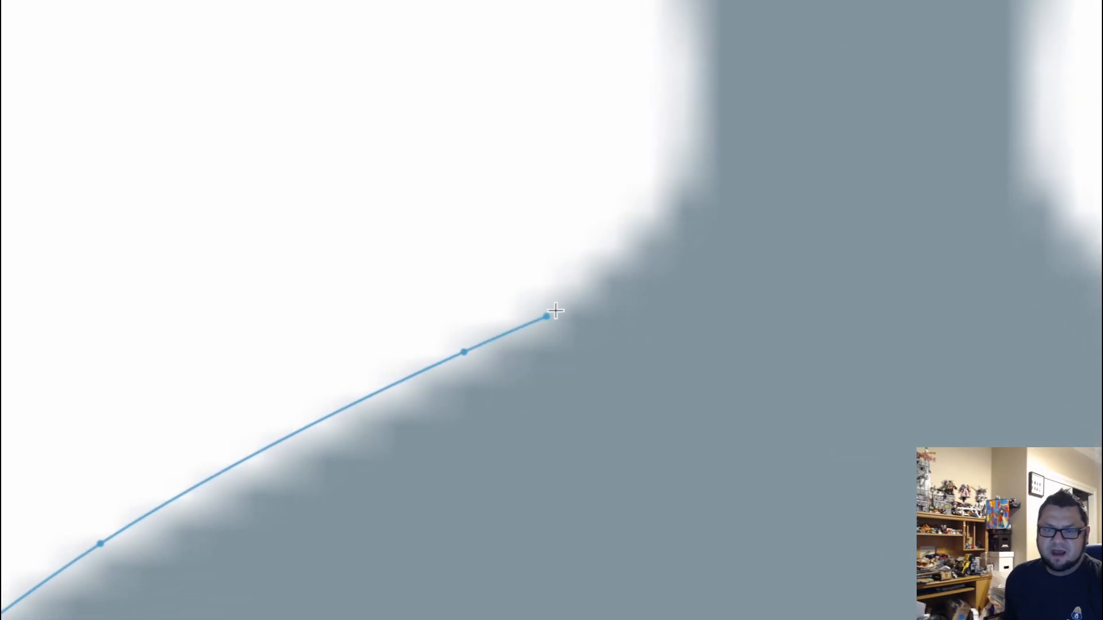
{"action": "left_click", "coordinate": [659, 224]}
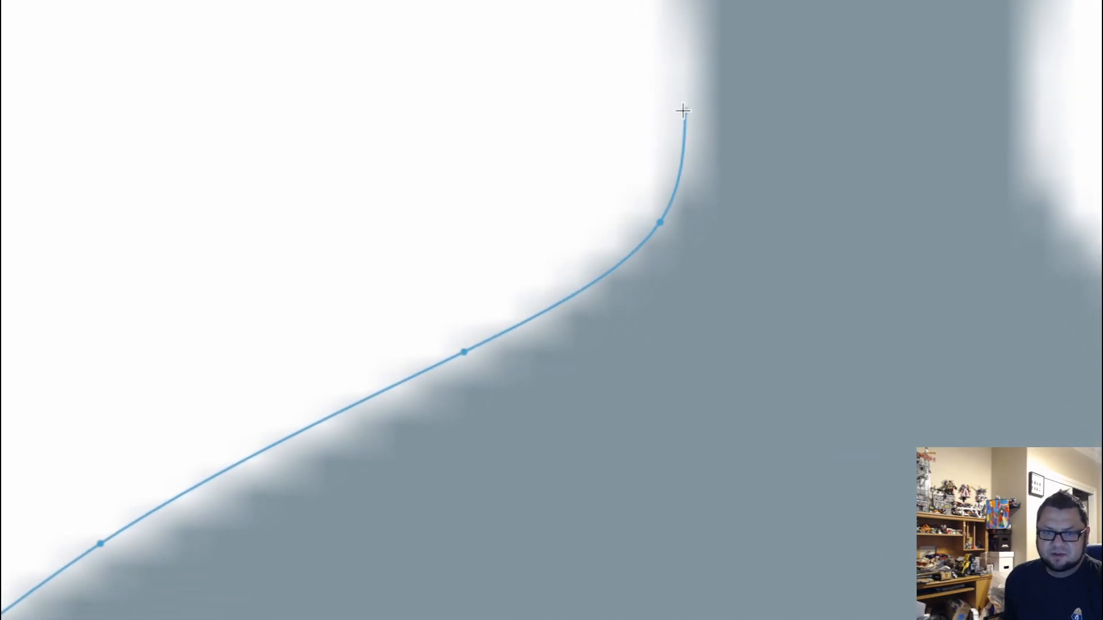
{"action": "left_click", "coordinate": [693, 58]}
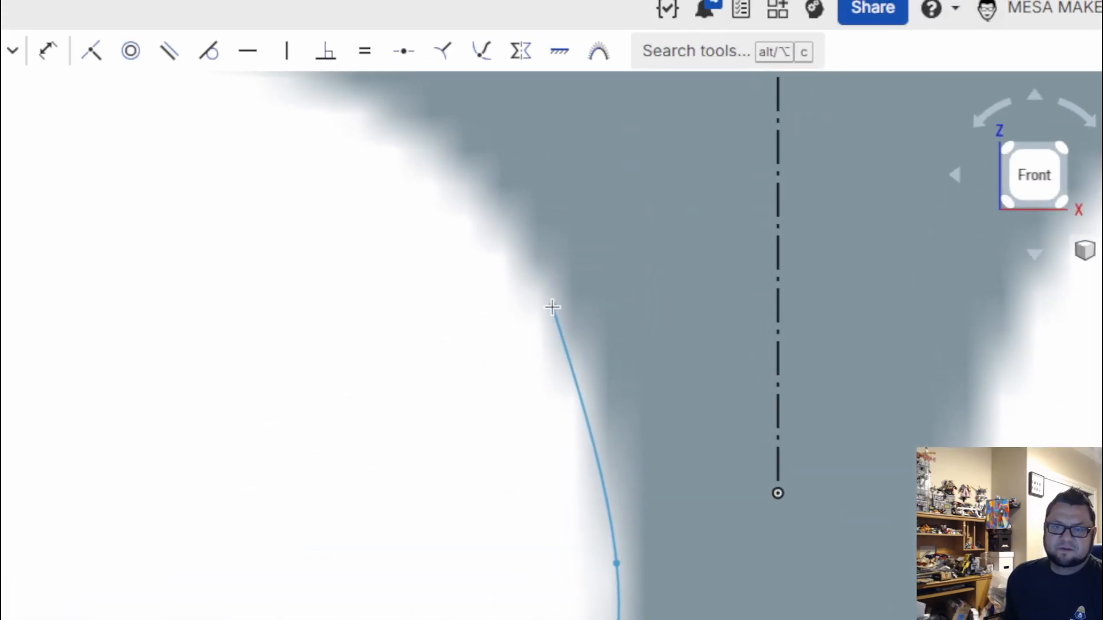
Step: Continue the spline over the jowl's upper edge and around the nose's left side, ending at the nose's top on the construction line
{"action": "left_click", "coordinate": [552, 308]}
{"action": "middle_click_drag", "start_coordinate": [448, 211], "coordinate": [692, 422]}
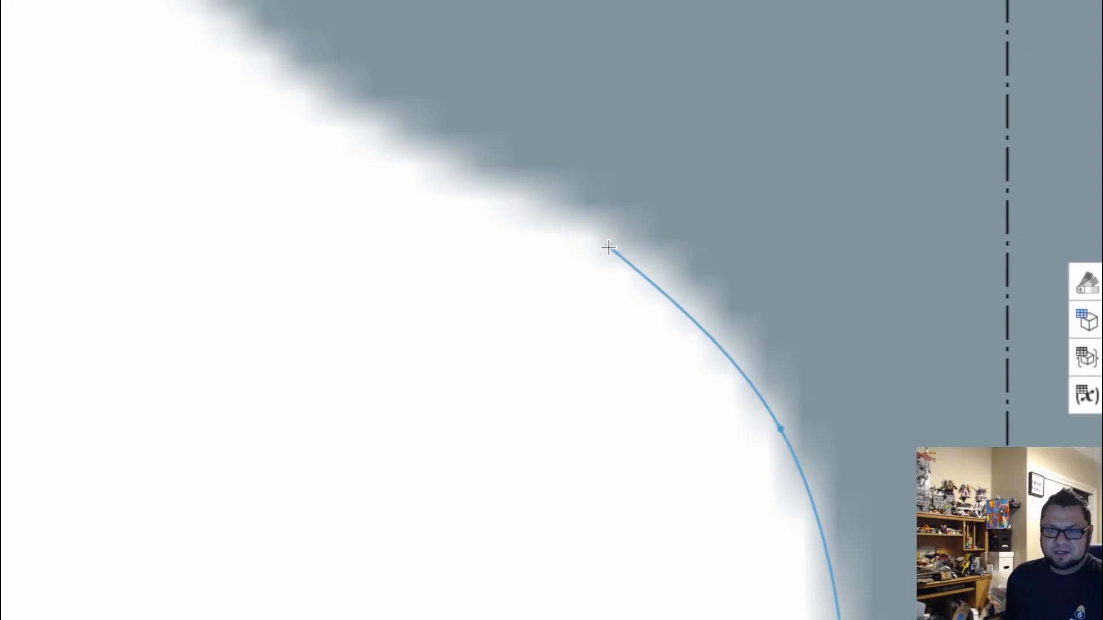
{"action": "left_click", "coordinate": [609, 247]}
{"action": "left_click", "coordinate": [309, 109]}
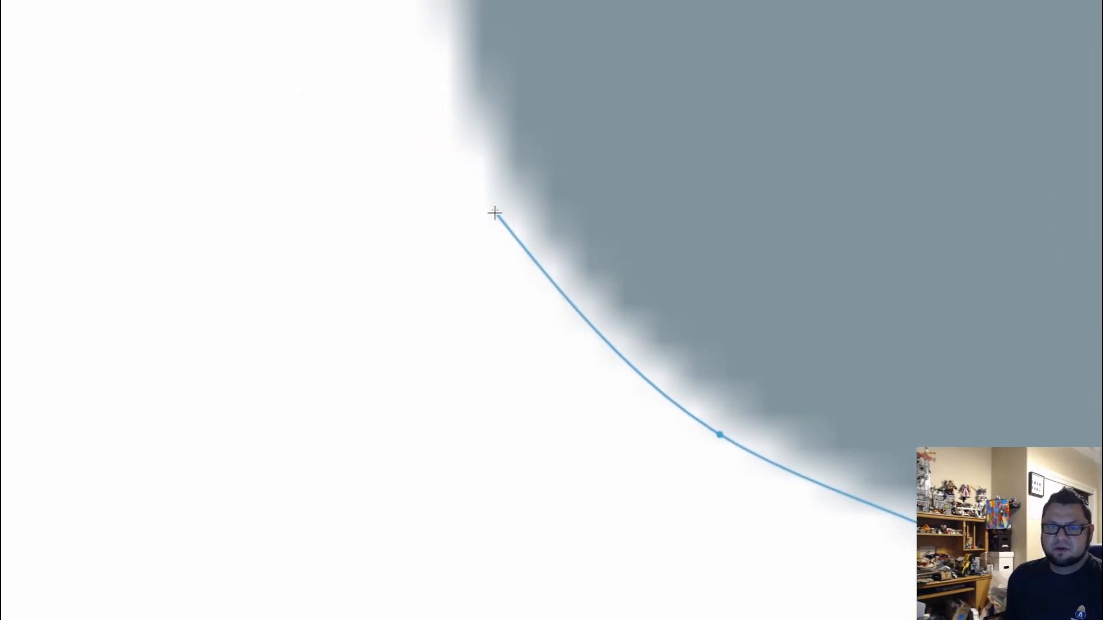
{"action": "left_click", "coordinate": [495, 213]}
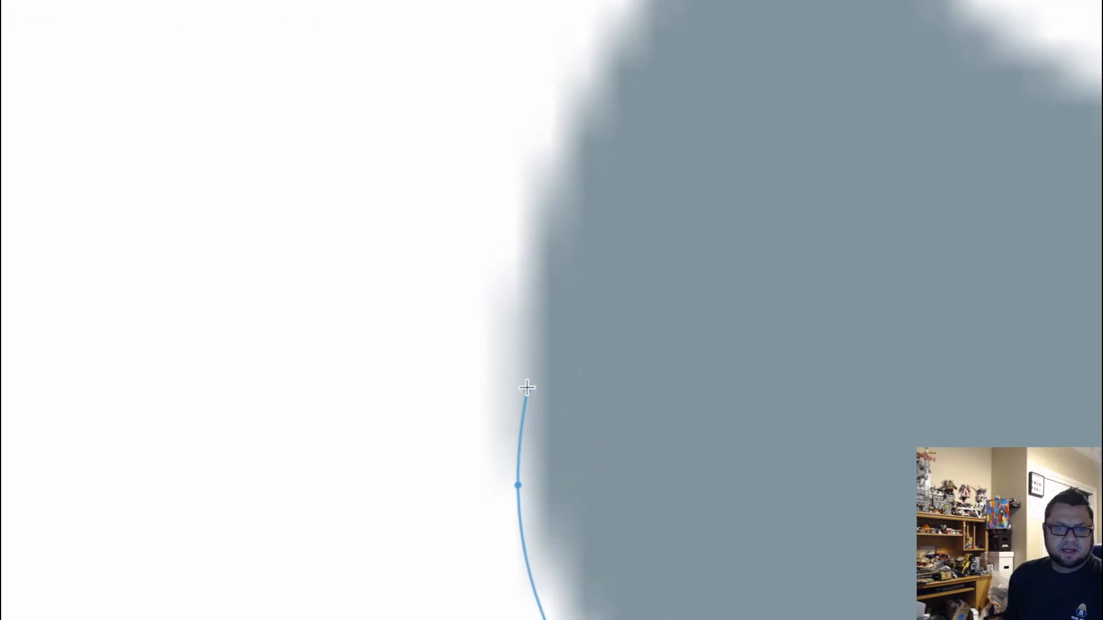
{"action": "left_click", "coordinate": [524, 251]}
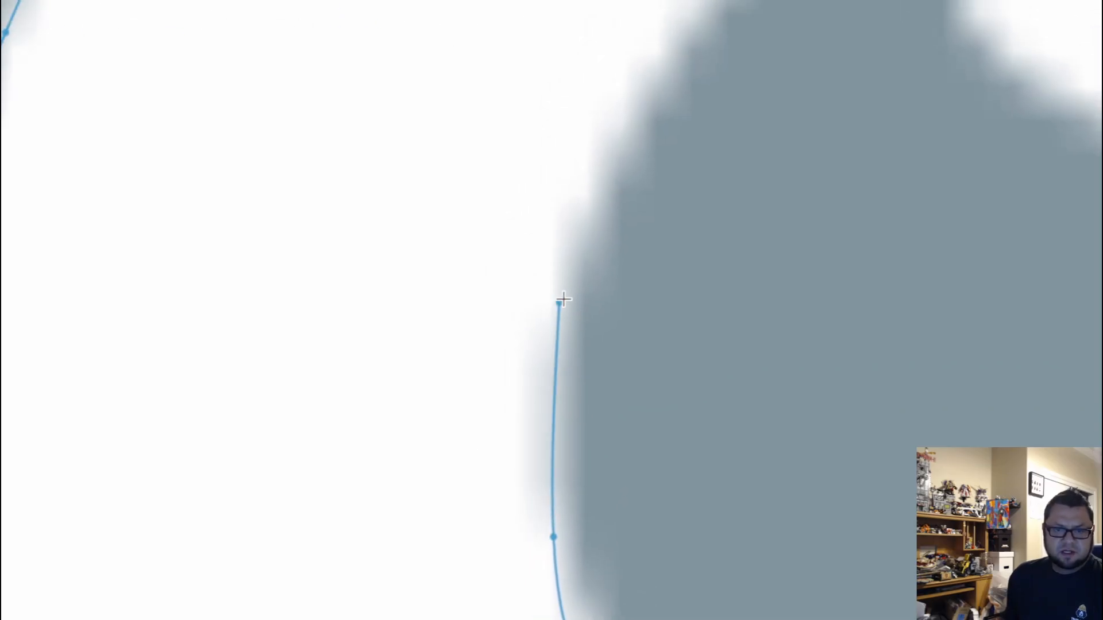
{"action": "left_click", "coordinate": [683, 57]}
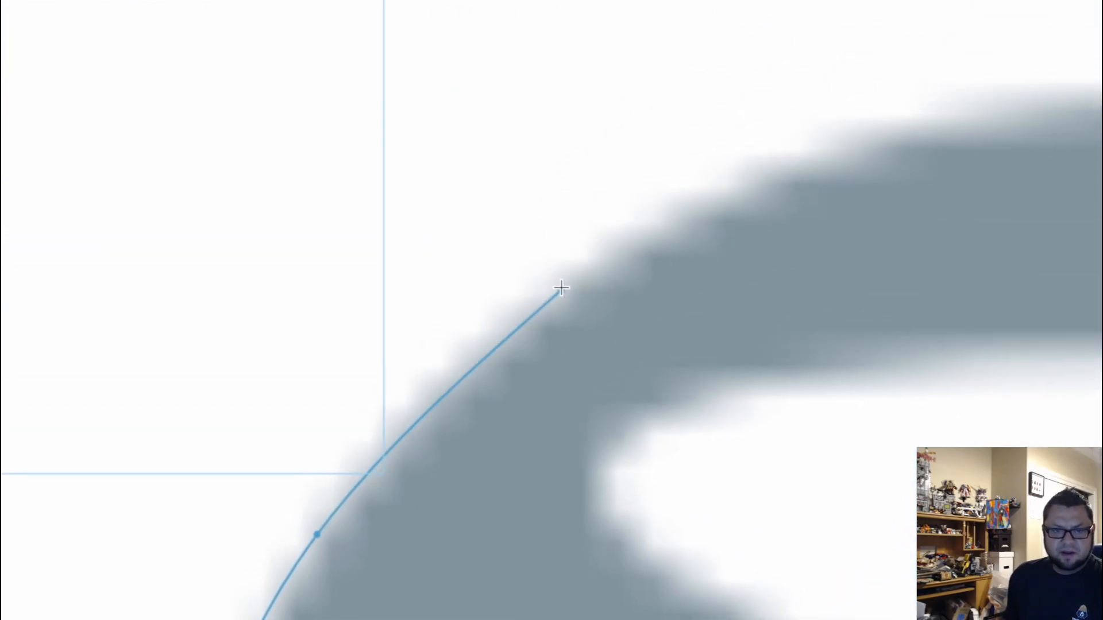
{"action": "left_click", "coordinate": [570, 282]}
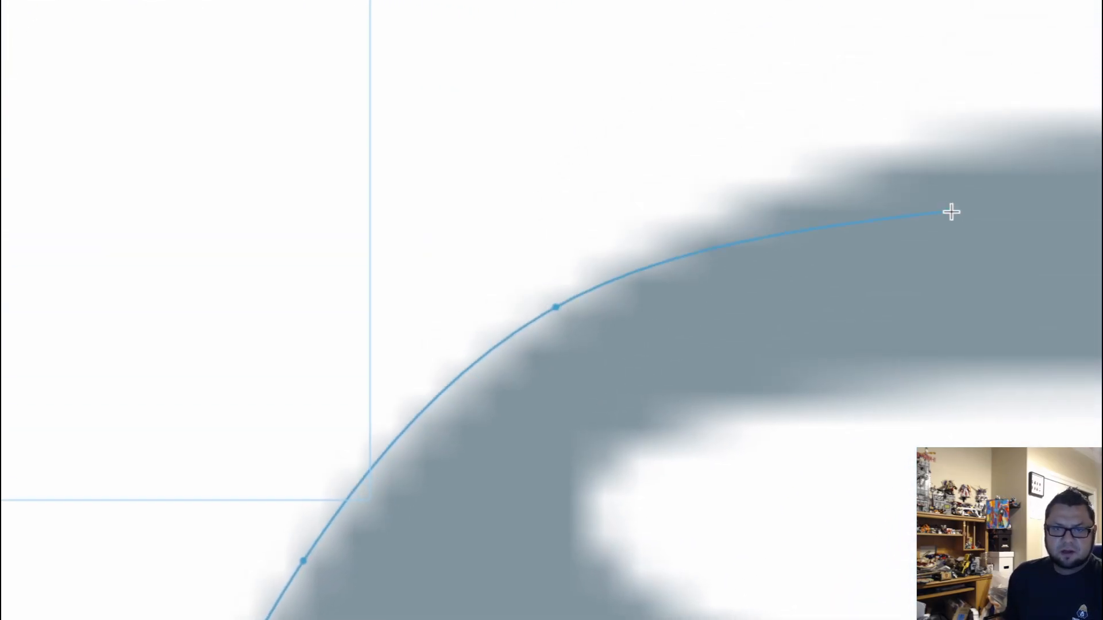
{"action": "left_click", "coordinate": [943, 139]}
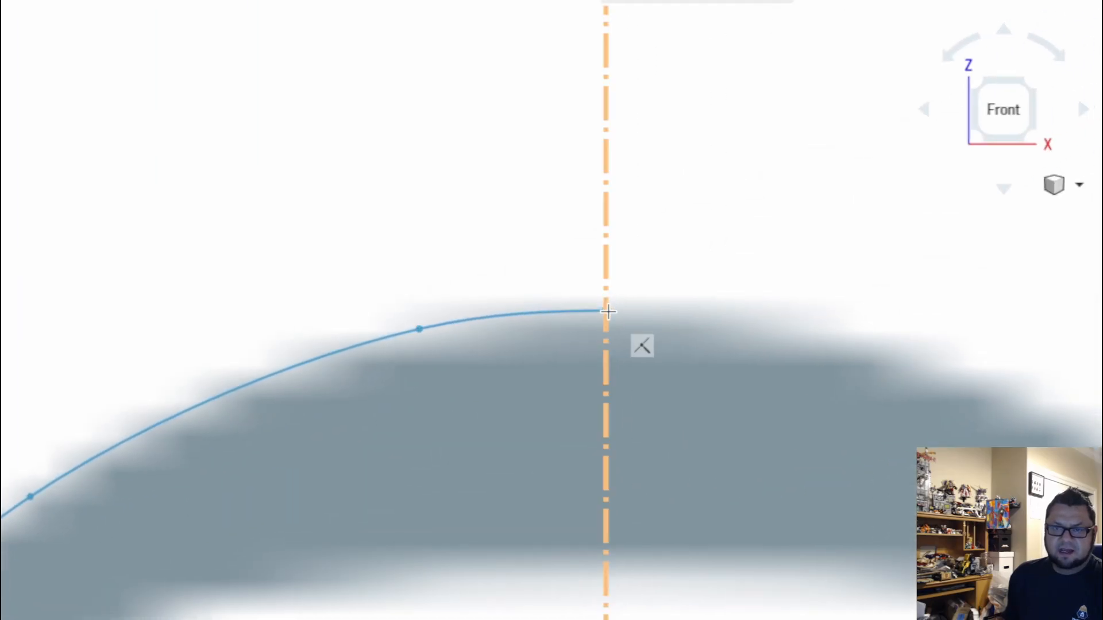
{"action": "left_click", "coordinate": [607, 311]}
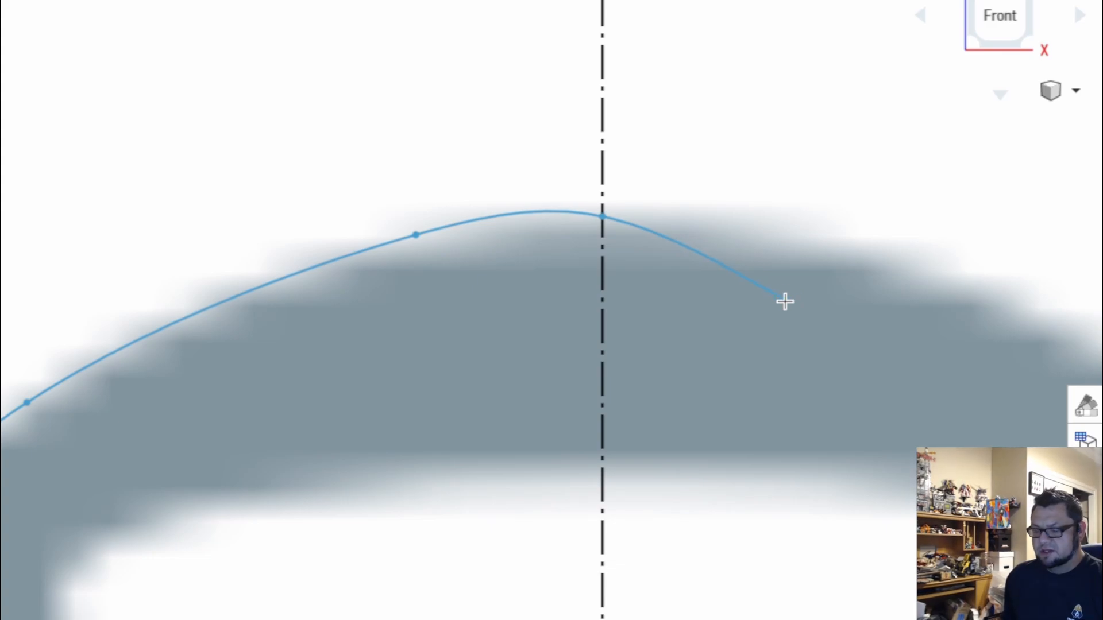
{"action": "key", "text": "Escape"}
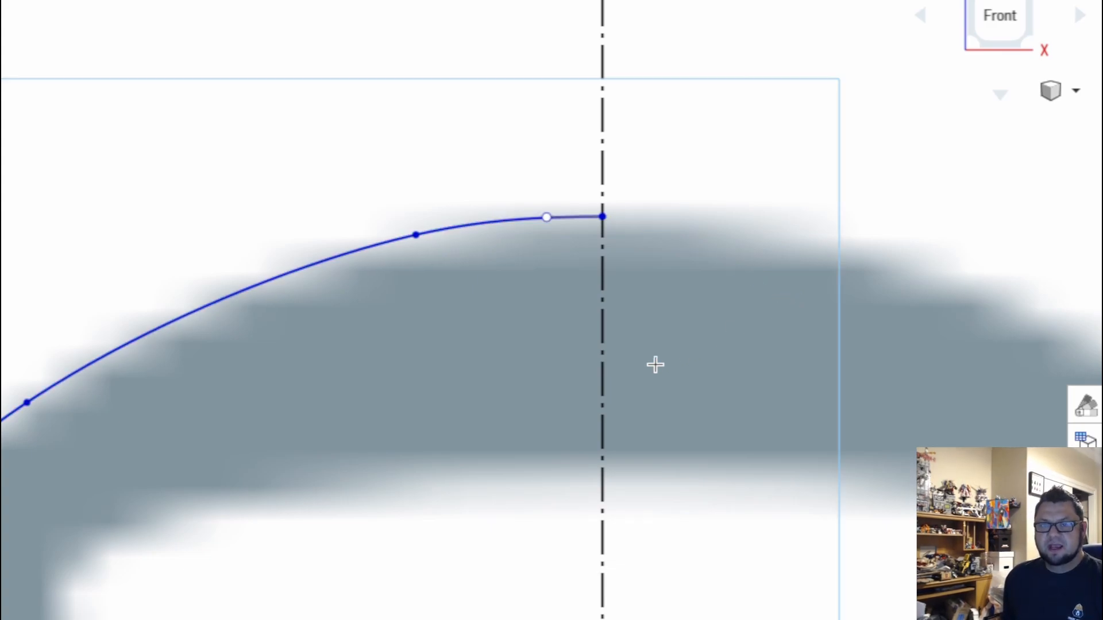
Step: Trace the left half of the nose's white highlight with a spline from its bottom to its top on the construction line
{"action": "scroll", "coordinate": [632, 382], "scroll_direction": "down", "scroll_amount": 8}
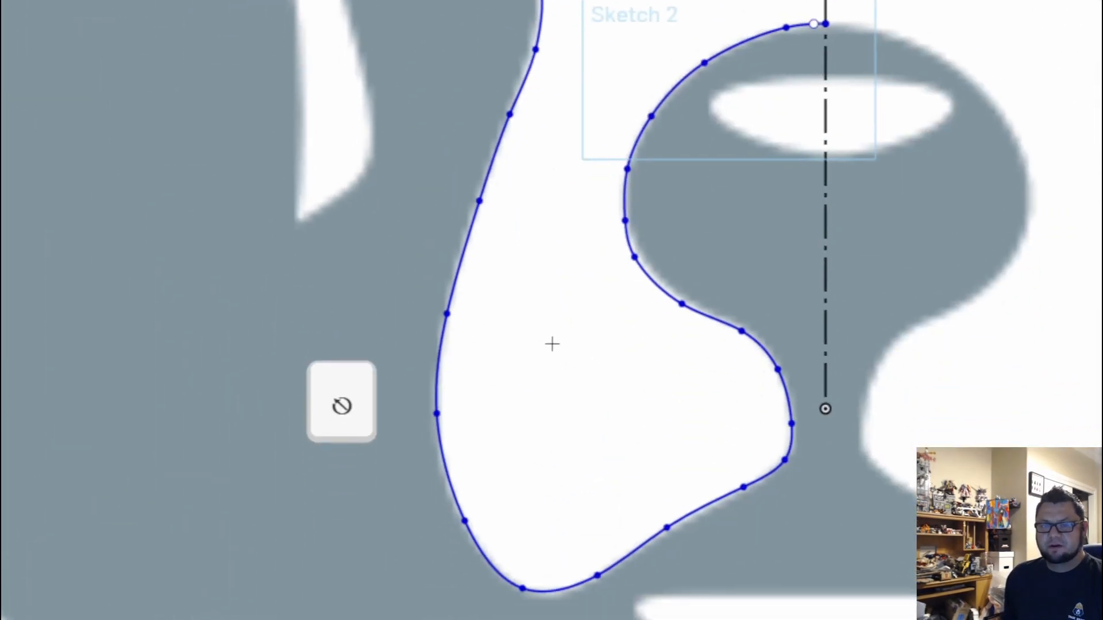
{"action": "scroll", "coordinate": [788, 201], "scroll_direction": "up", "scroll_amount": 5}
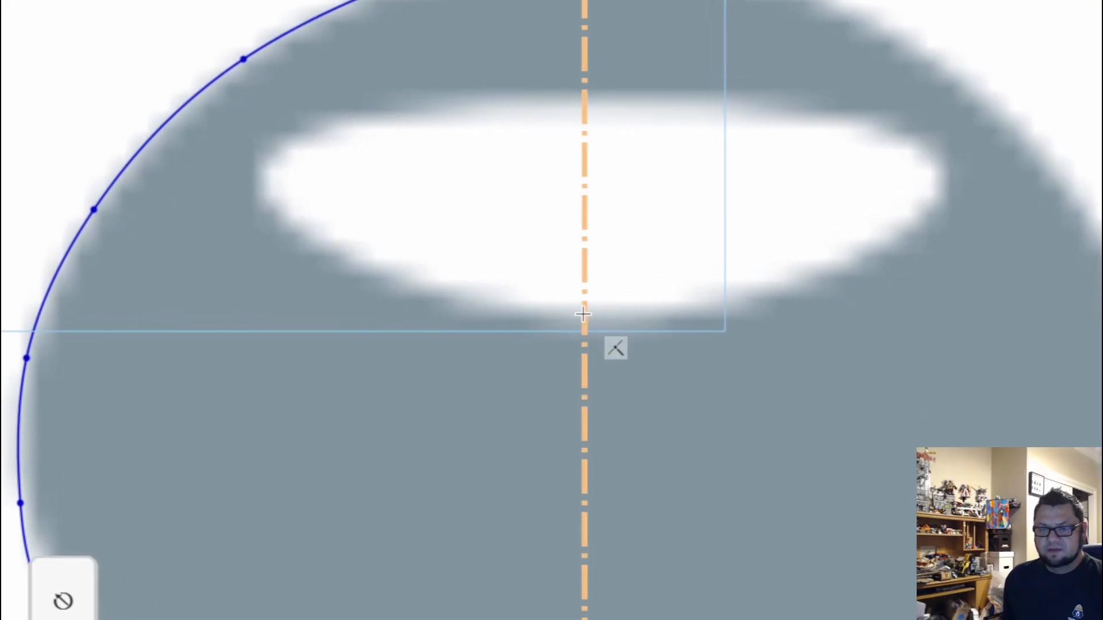
{"action": "left_click", "coordinate": [583, 316]}
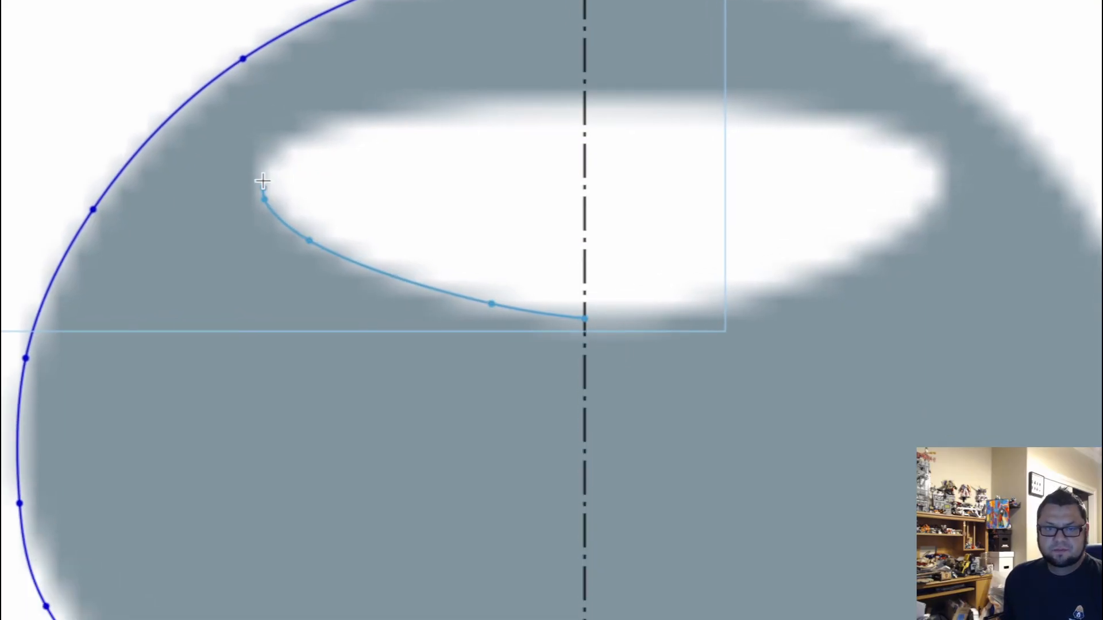
{"action": "double_click", "coordinate": [581, 115]}
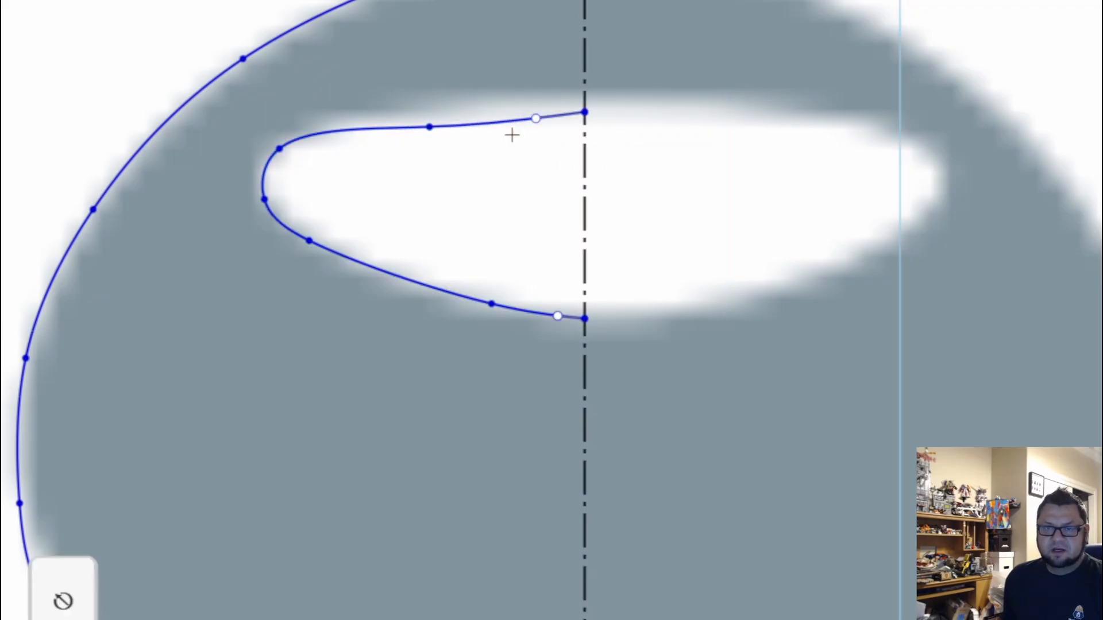
Step: Smooth the highlight spline's upper edge by repositioning its upper fit point, its top endpoint and that end's tangent handle to follow the image
{"action": "scroll", "coordinate": [466, 144], "scroll_direction": "up", "scroll_amount": 3}
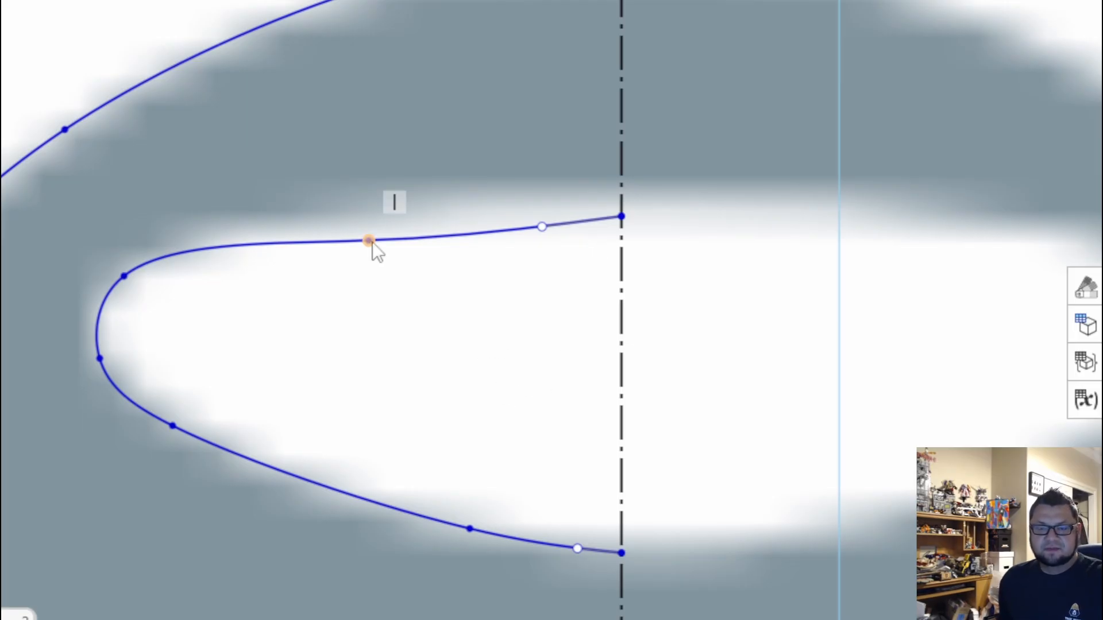
{"action": "left_click_drag", "start_coordinate": [371, 243], "coordinate": [394, 221]}
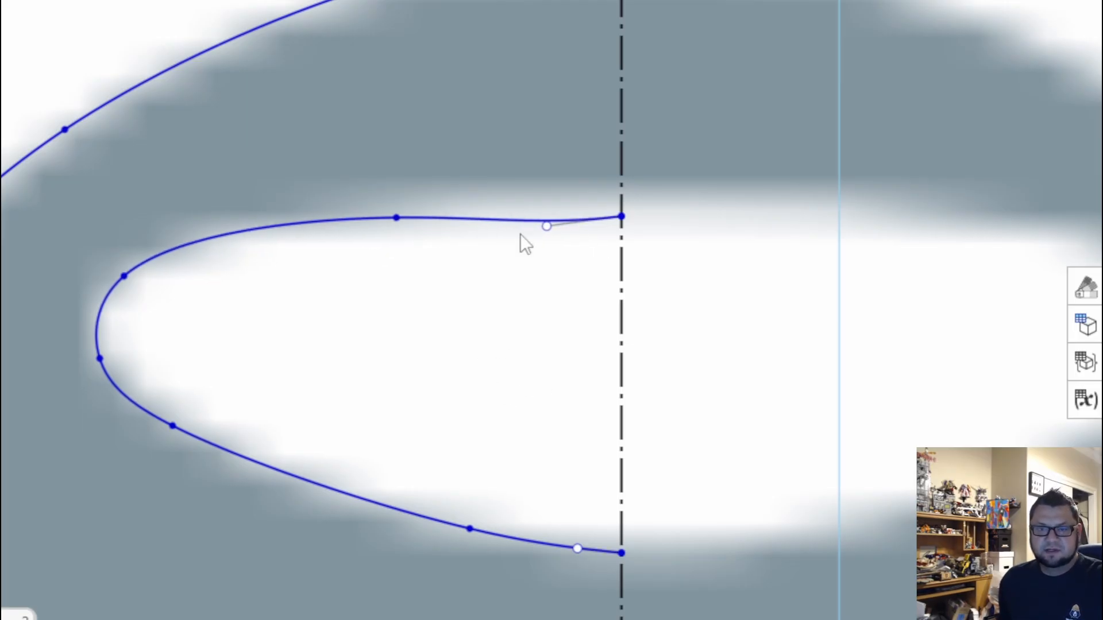
{"action": "left_click_drag", "start_coordinate": [623, 223], "coordinate": [626, 201]}
{"action": "scroll", "coordinate": [578, 200], "scroll_direction": "down", "scroll_amount": 3}
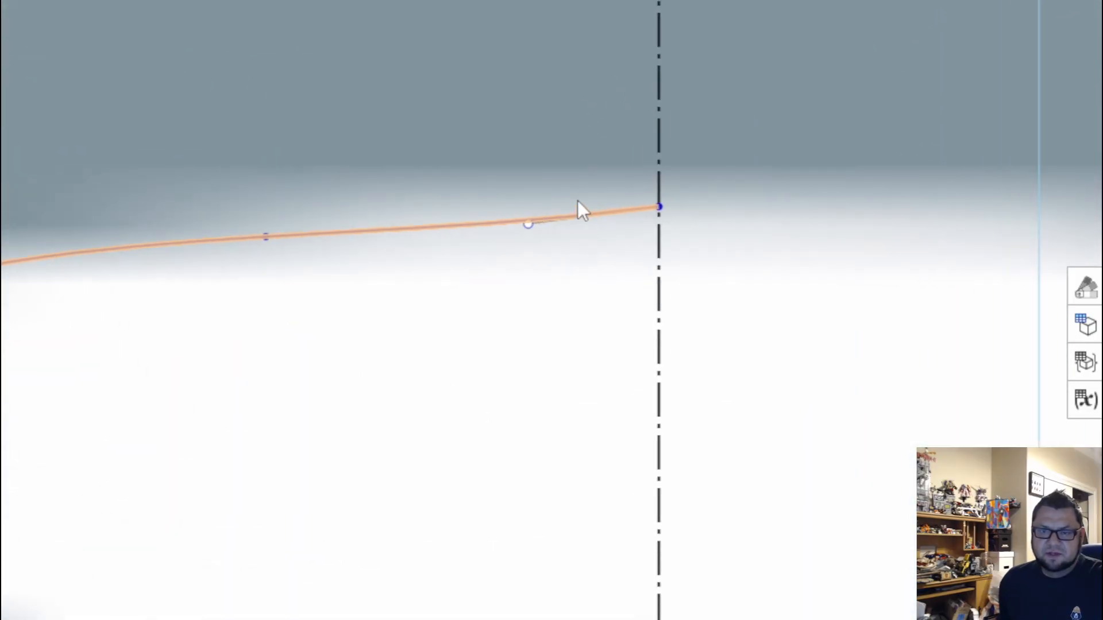
{"action": "left_click_drag", "start_coordinate": [525, 226], "coordinate": [369, 218]}
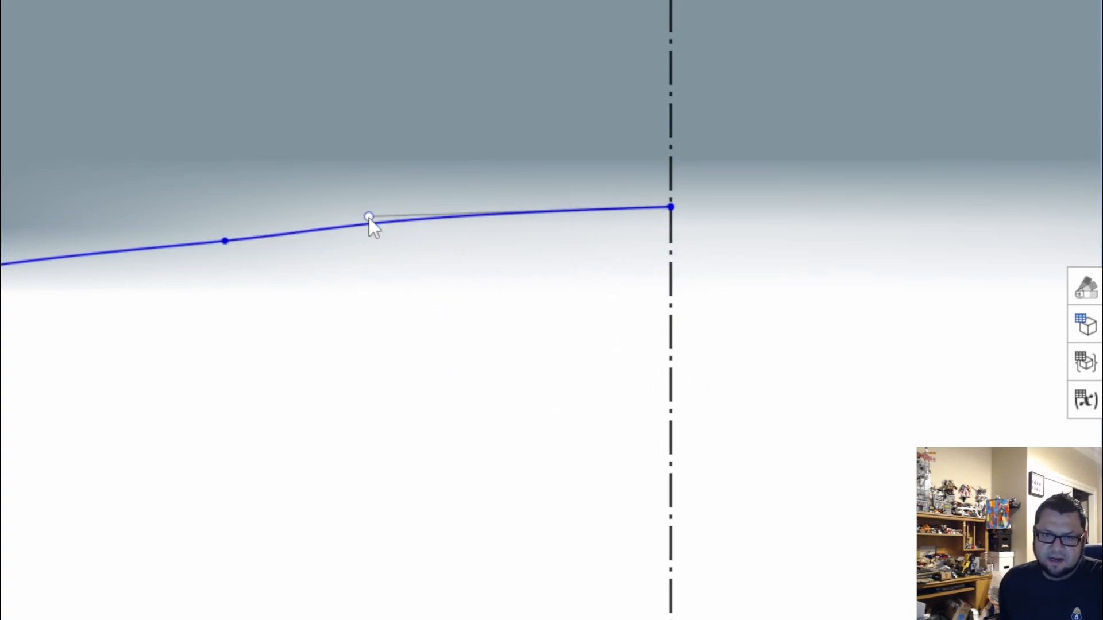
{"action": "left_click_drag", "start_coordinate": [224, 240], "coordinate": [204, 232]}
{"action": "scroll", "coordinate": [665, 450], "scroll_direction": "down", "scroll_amount": 10}
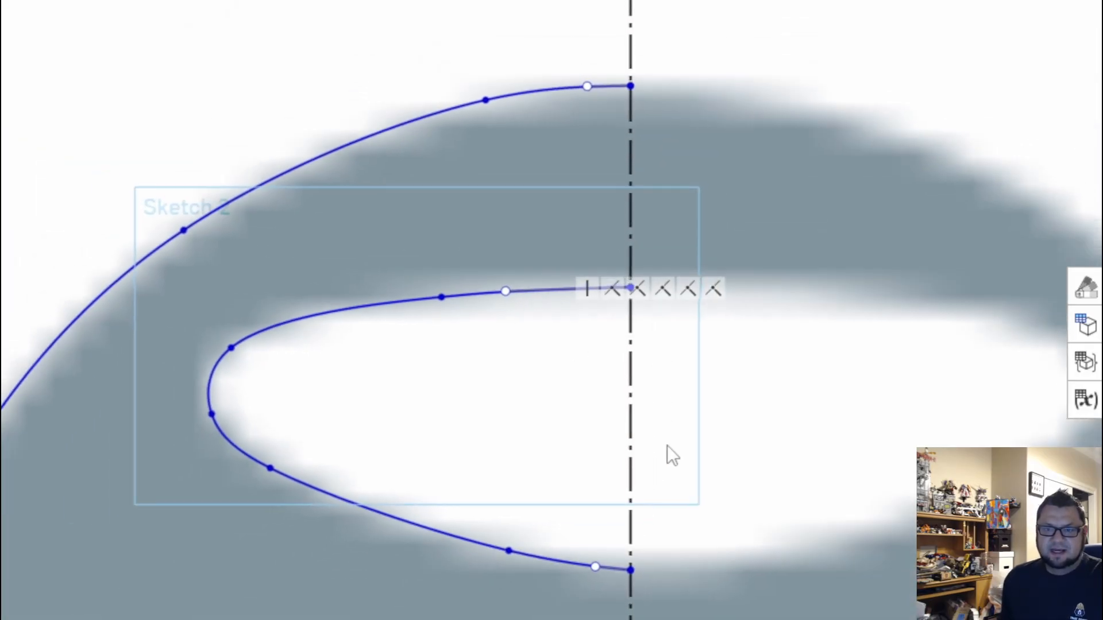
Step: Extend the vertical construction centreline downward past the bottom outline of the dog's head
{"action": "scroll", "coordinate": [592, 451], "scroll_direction": "down", "scroll_amount": 8}
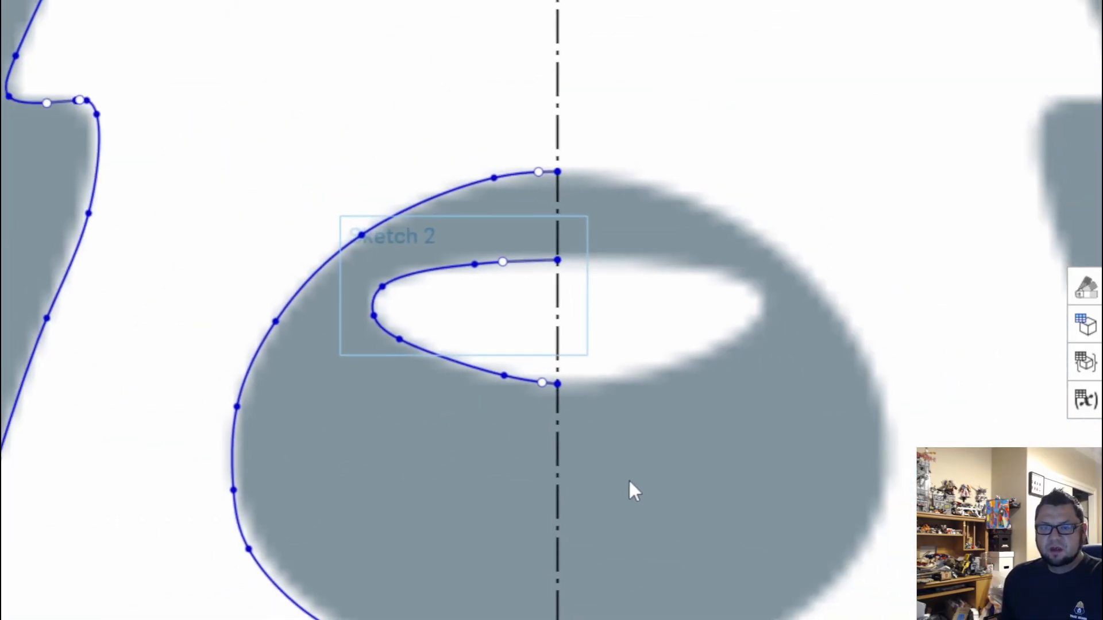
{"action": "scroll", "coordinate": [379, 166], "scroll_direction": "down", "scroll_amount": 4}
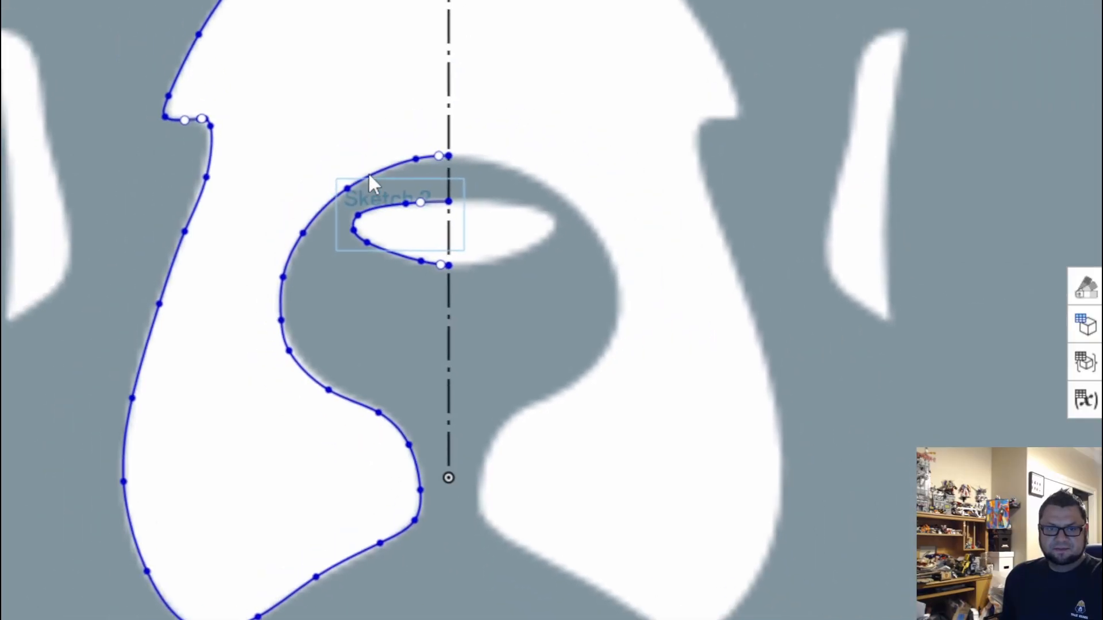
{"action": "scroll", "coordinate": [540, 380], "scroll_direction": "up", "scroll_amount": 5}
{"action": "scroll", "coordinate": [545, 353], "scroll_direction": "down", "scroll_amount": 2}
{"action": "scroll", "coordinate": [539, 356], "scroll_direction": "down", "scroll_amount": 3}
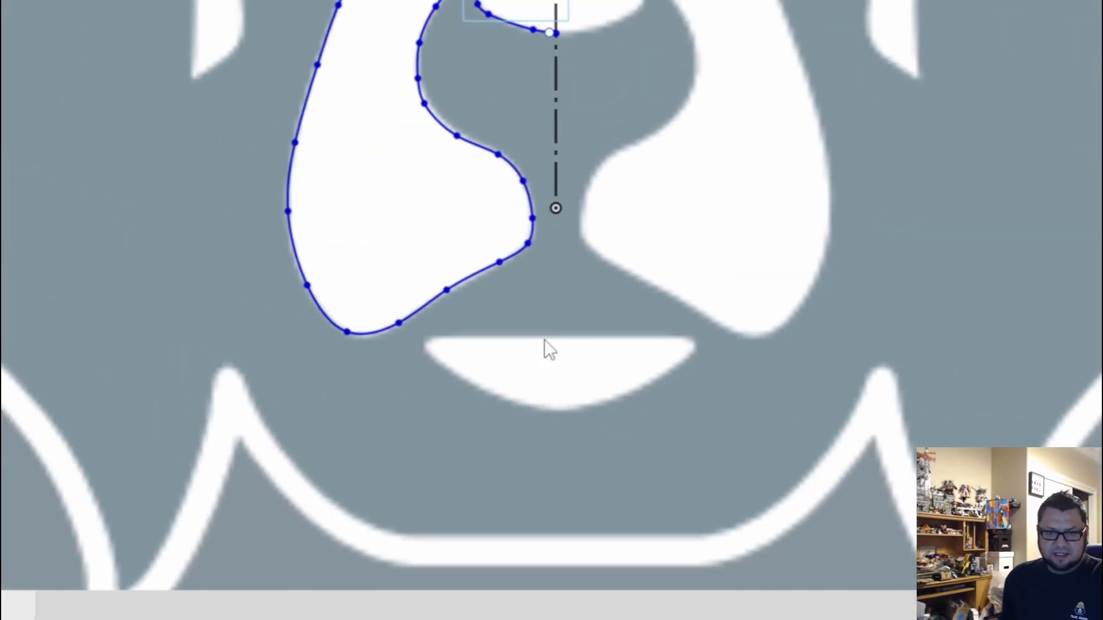
{"action": "middle_click_drag", "start_coordinate": [546, 348], "coordinate": [577, 150]}
{"action": "key", "text": "x"}
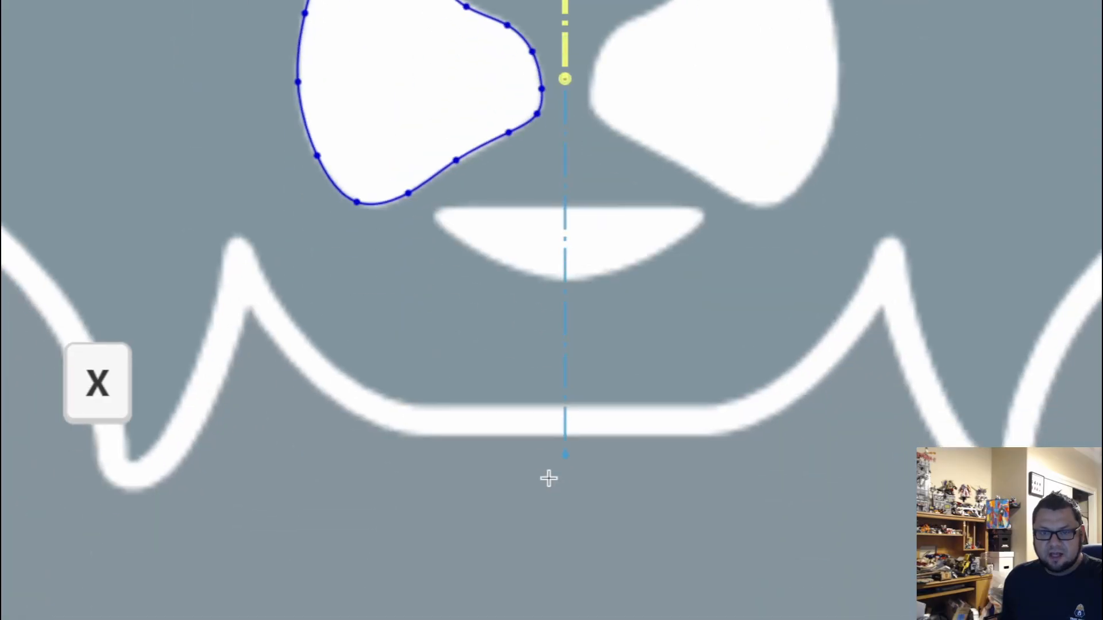
{"action": "left_click", "coordinate": [555, 555]}
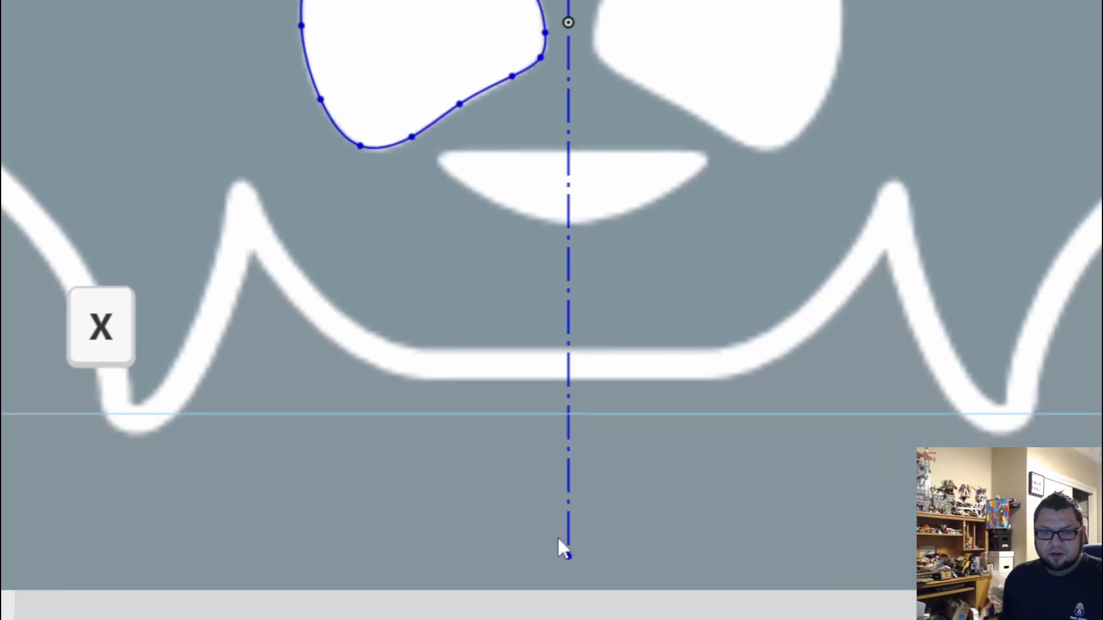
{"action": "key", "text": "Escape"}
{"action": "key", "text": "Escape"}
{"action": "key", "text": "Escape"}
Step: Trace the left half of the white mouth shape with a spline, from its flat upper edge around the corner to its bottom on the centreline
{"action": "scroll", "coordinate": [519, 194], "scroll_direction": "up", "scroll_amount": 5}
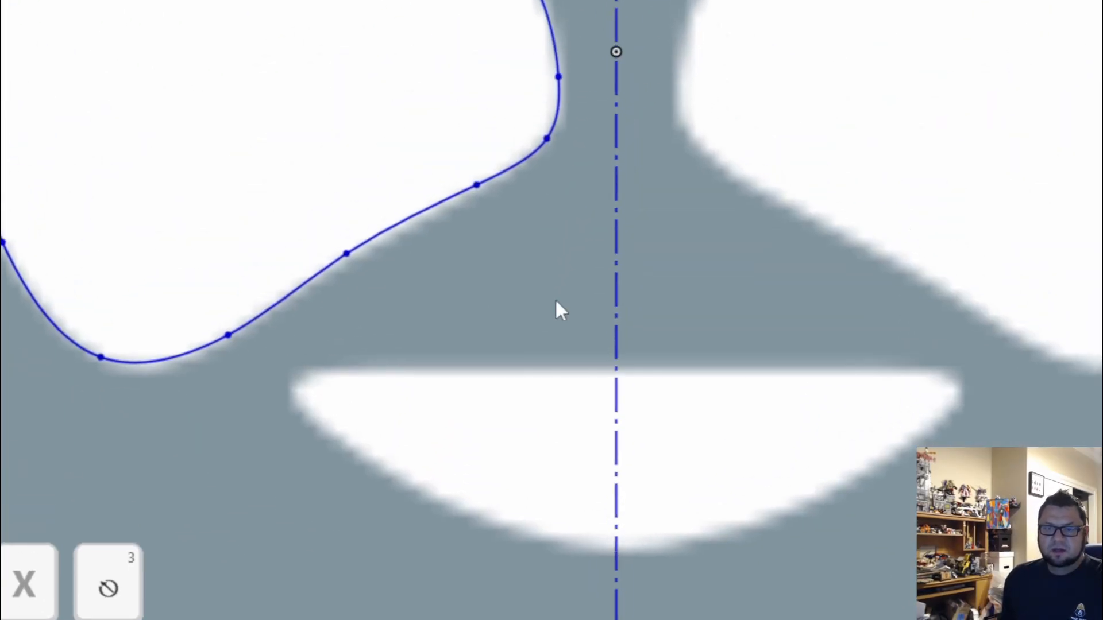
{"action": "scroll", "coordinate": [557, 300], "scroll_direction": "down", "scroll_amount": 3}
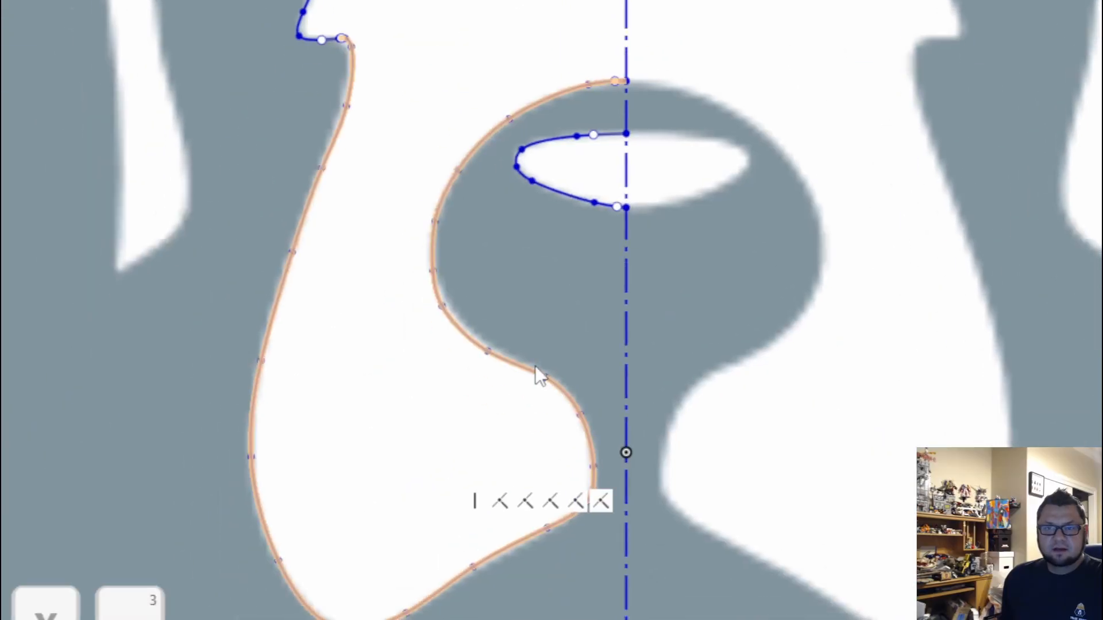
{"action": "scroll", "coordinate": [553, 402], "scroll_direction": "up", "scroll_amount": 3}
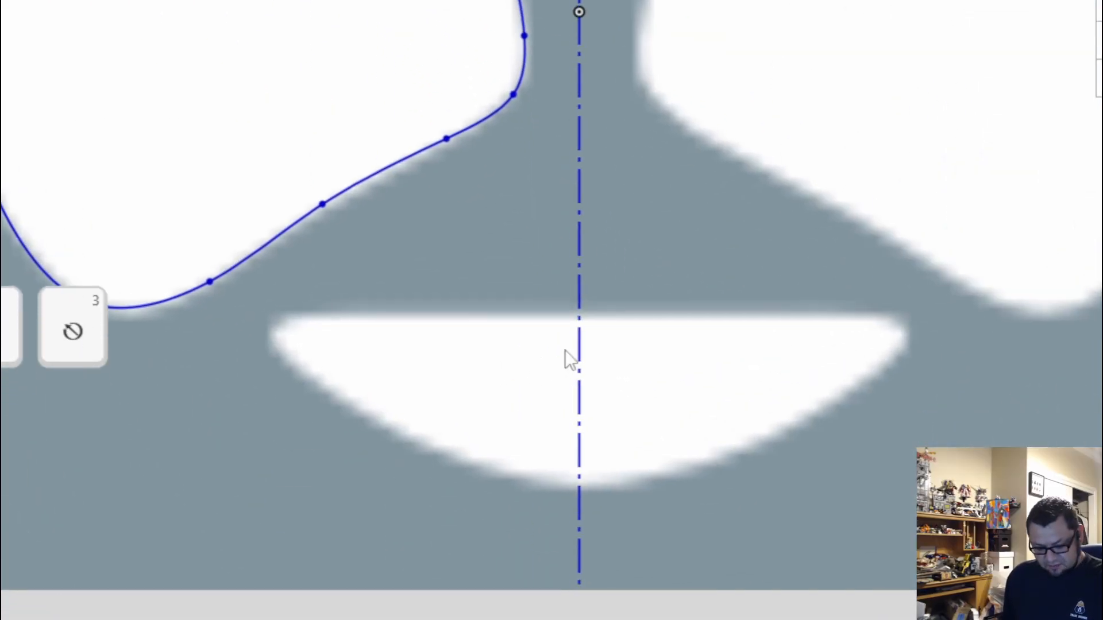
{"action": "key", "text": "s"}
{"action": "left_click", "coordinate": [602, 372]}
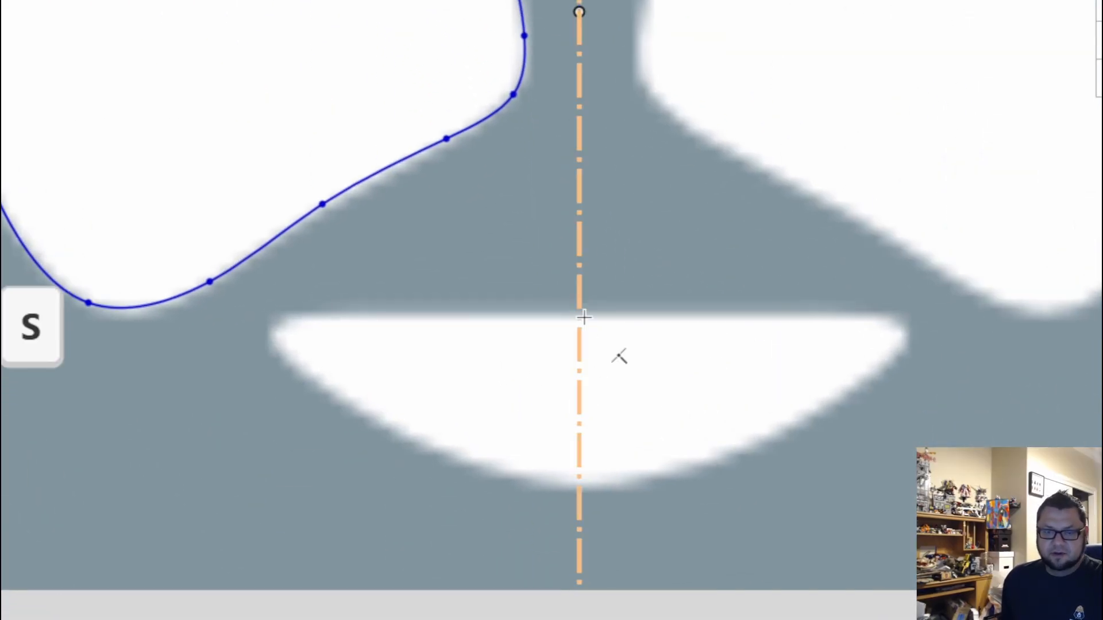
{"action": "left_click", "coordinate": [578, 316]}
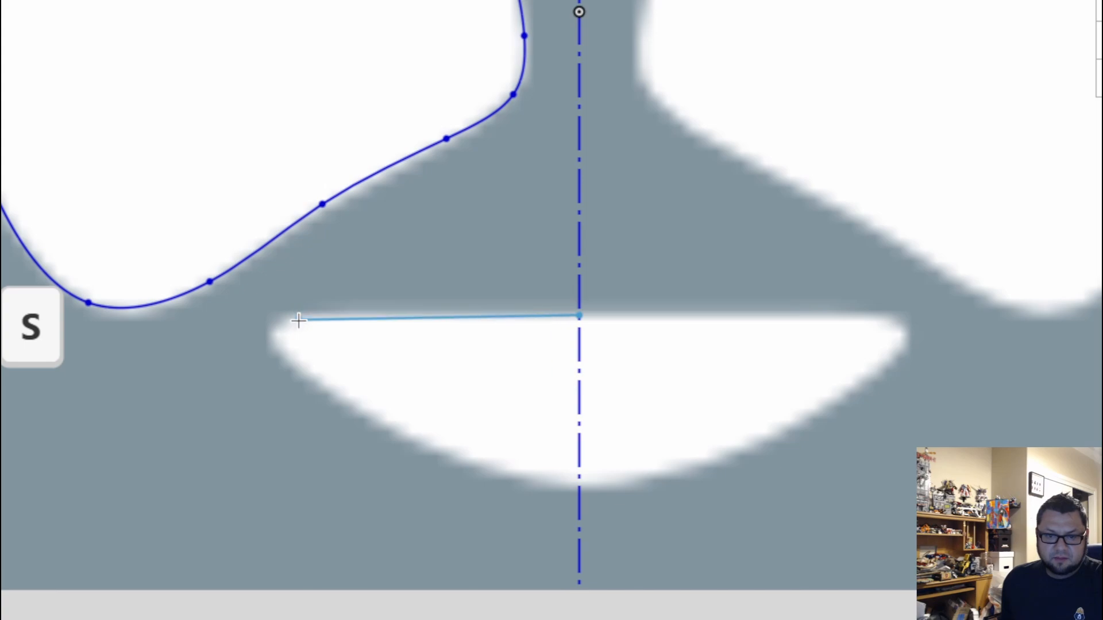
{"action": "left_click", "coordinate": [300, 315]}
{"action": "scroll", "coordinate": [279, 313], "scroll_direction": "down", "scroll_amount": 5}
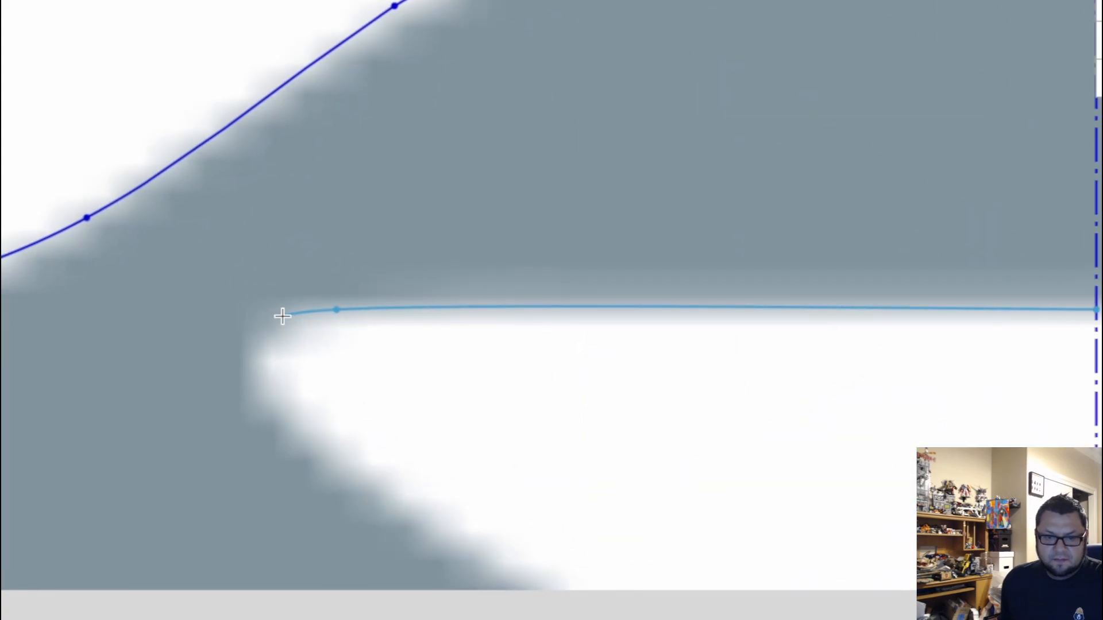
{"action": "left_click", "coordinate": [281, 313]}
{"action": "left_click", "coordinate": [250, 375]}
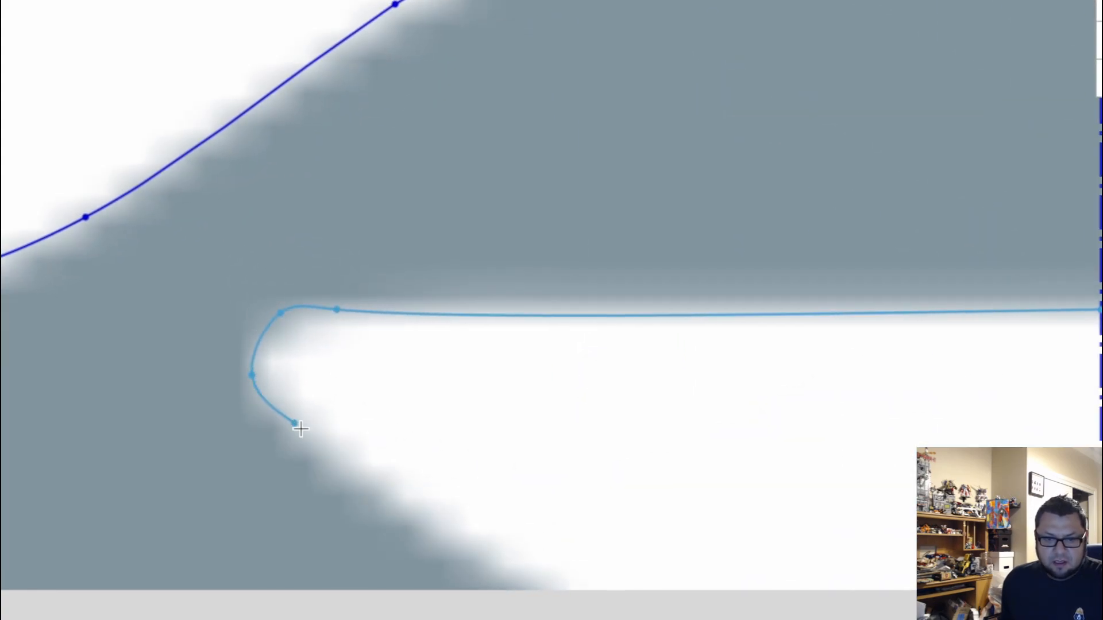
{"action": "middle_click_drag", "start_coordinate": [377, 487], "coordinate": [130, 212]}
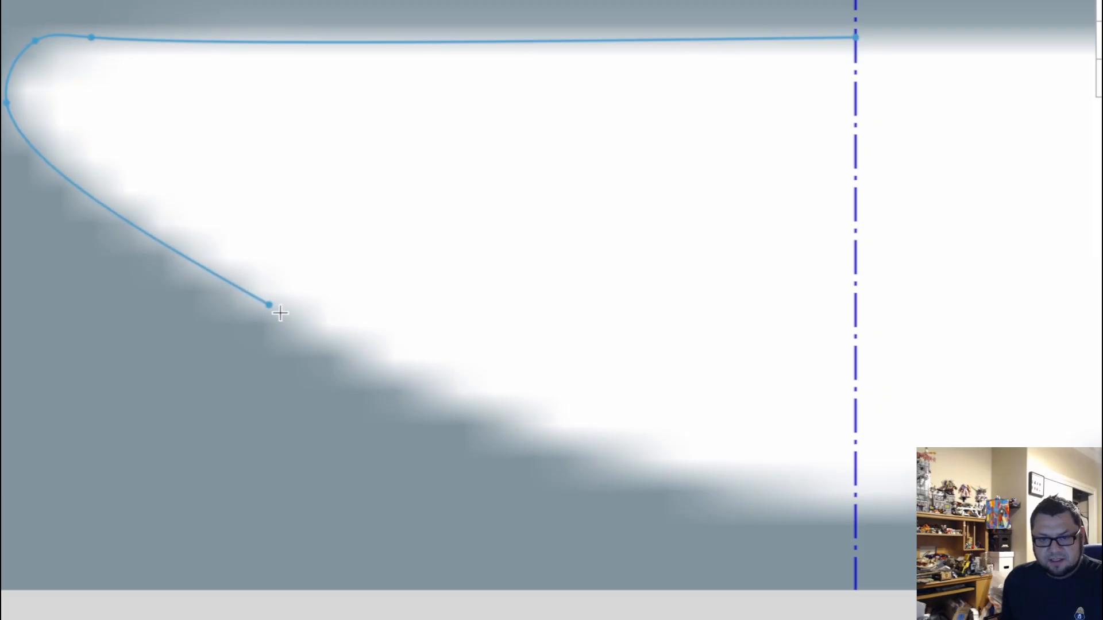
{"action": "left_click", "coordinate": [795, 503]}
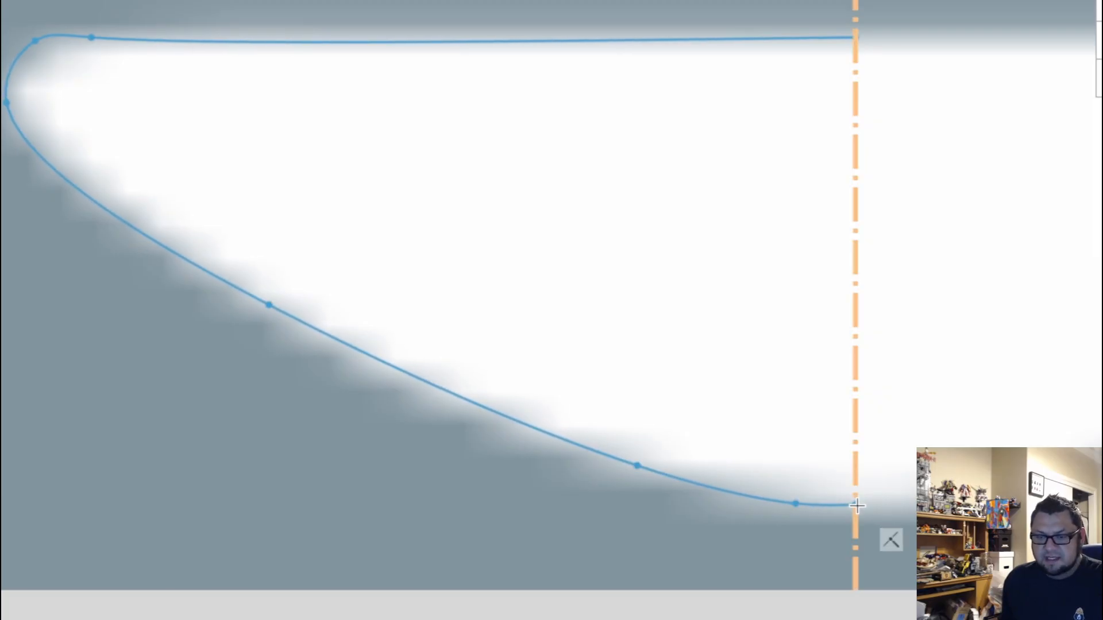
{"action": "double_click", "coordinate": [855, 505]}
Step: Trace the outer edge of the left white cheek marking with a spline from its top corner to its bottom tip
{"action": "scroll", "coordinate": [674, 382], "scroll_direction": "down", "scroll_amount": 5}
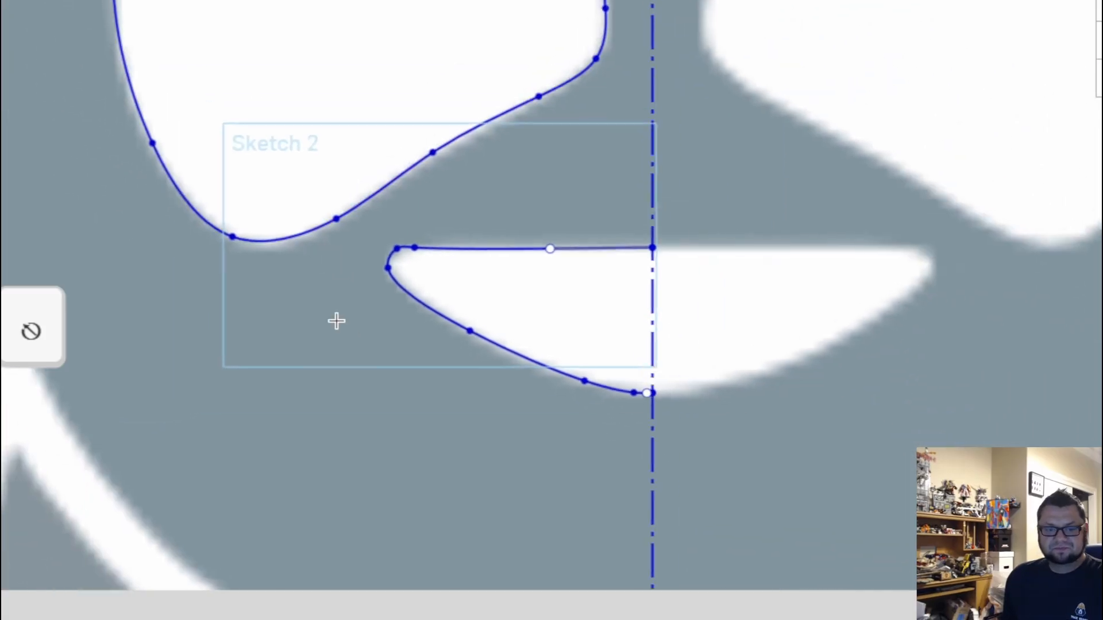
{"action": "middle_click_drag", "start_coordinate": [337, 321], "coordinate": [460, 261]}
{"action": "scroll", "coordinate": [460, 260], "scroll_direction": "down", "scroll_amount": 3}
{"action": "middle_click_drag", "start_coordinate": [505, 172], "coordinate": [534, 278]}
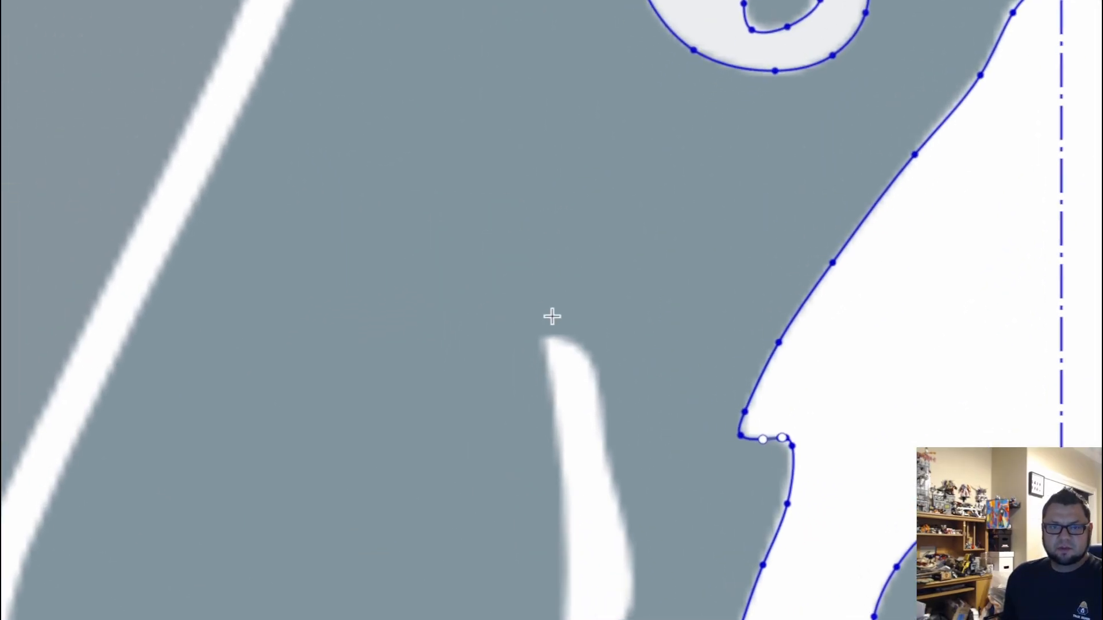
{"action": "scroll", "coordinate": [551, 316], "scroll_direction": "up", "scroll_amount": 4}
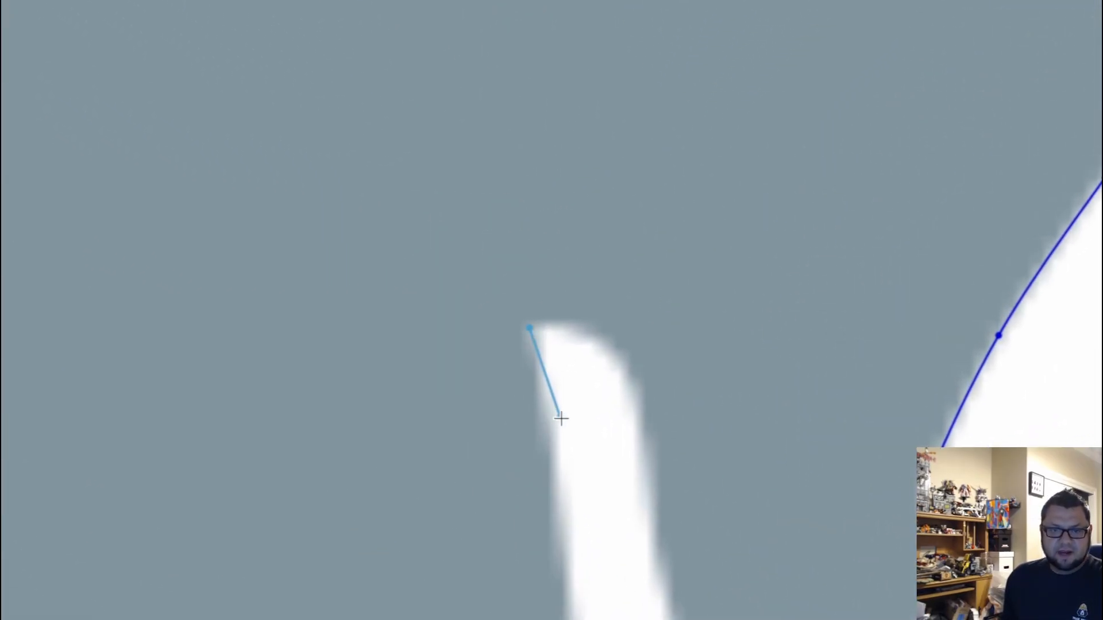
{"action": "left_click", "coordinate": [551, 456]}
{"action": "mouse_move", "coordinate": [551, 456]}
{"action": "middle_mouse_down"}
{"action": "mouse_move", "coordinate": [563, 463]}
{"action": "mouse_move", "coordinate": [563, 271]}
{"action": "mouse_move", "coordinate": [537, 326]}
{"action": "middle_mouse_up"}
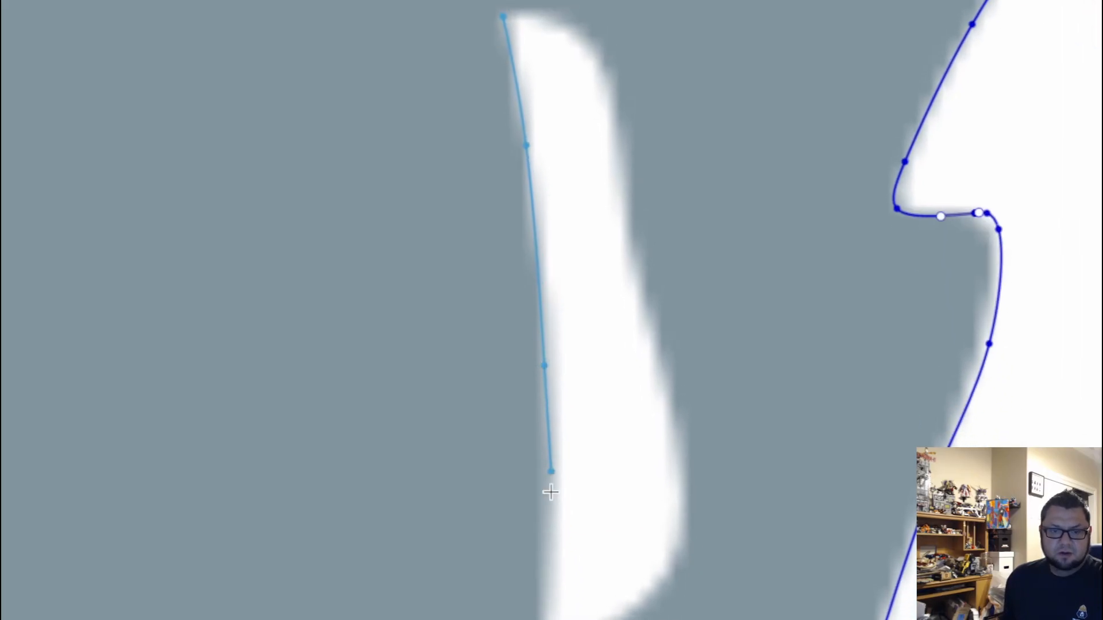
{"action": "left_click", "coordinate": [547, 448]}
{"action": "key", "text": "Escape"}
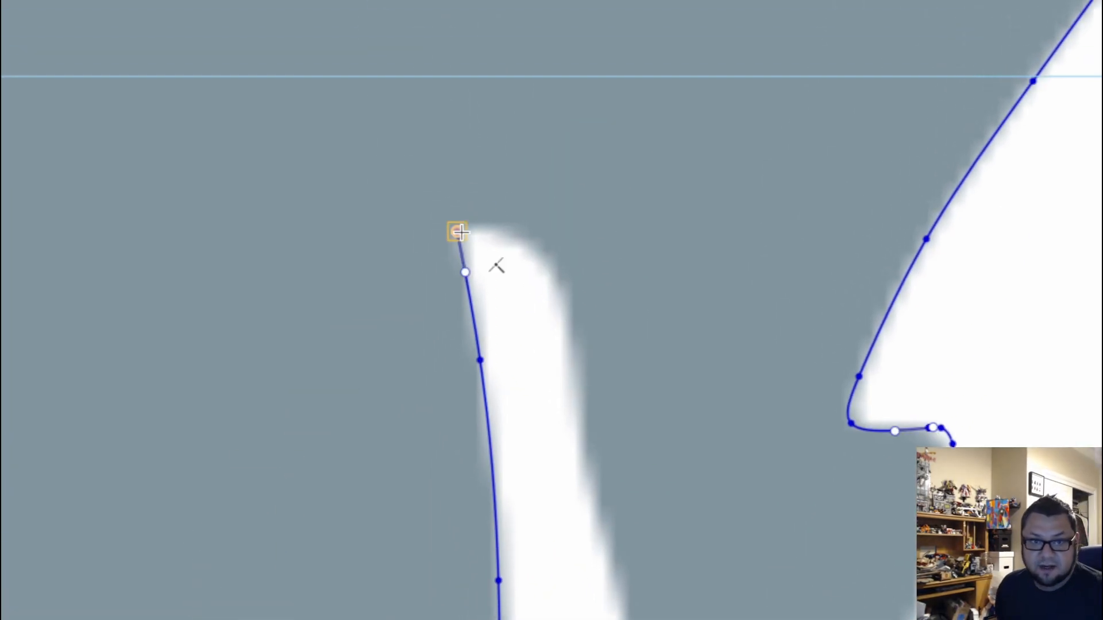
Step: Close the cheek marking with a second spline over its rounded top and down its inner edge to the bottom tip
{"action": "left_click", "coordinate": [476, 233]}
{"action": "scroll", "coordinate": [485, 236], "scroll_direction": "up", "scroll_amount": 3}
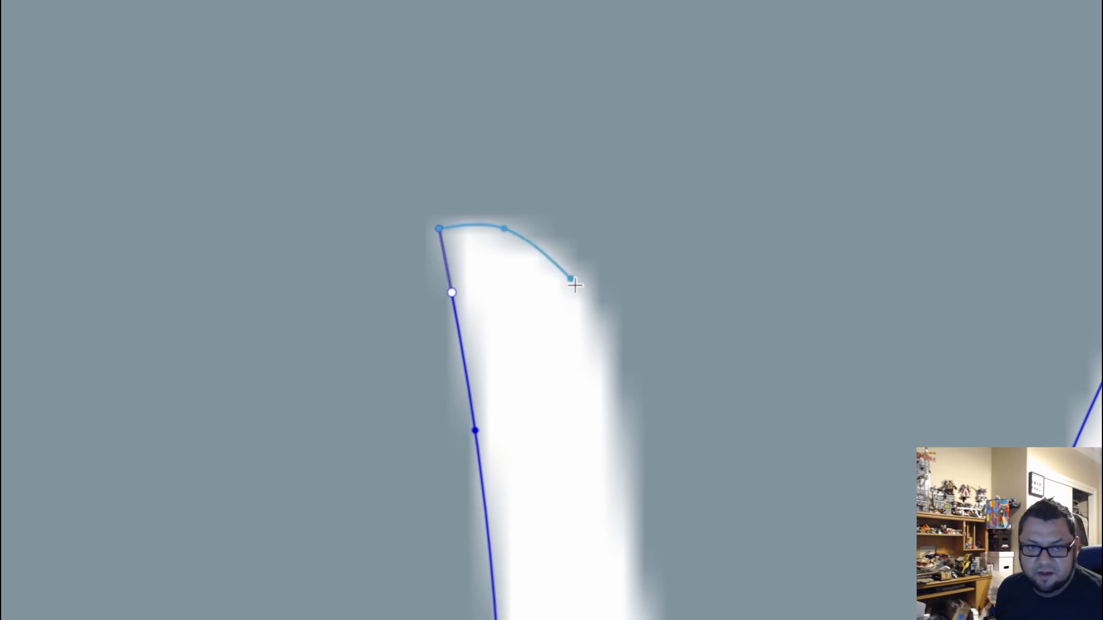
{"action": "left_click", "coordinate": [615, 453]}
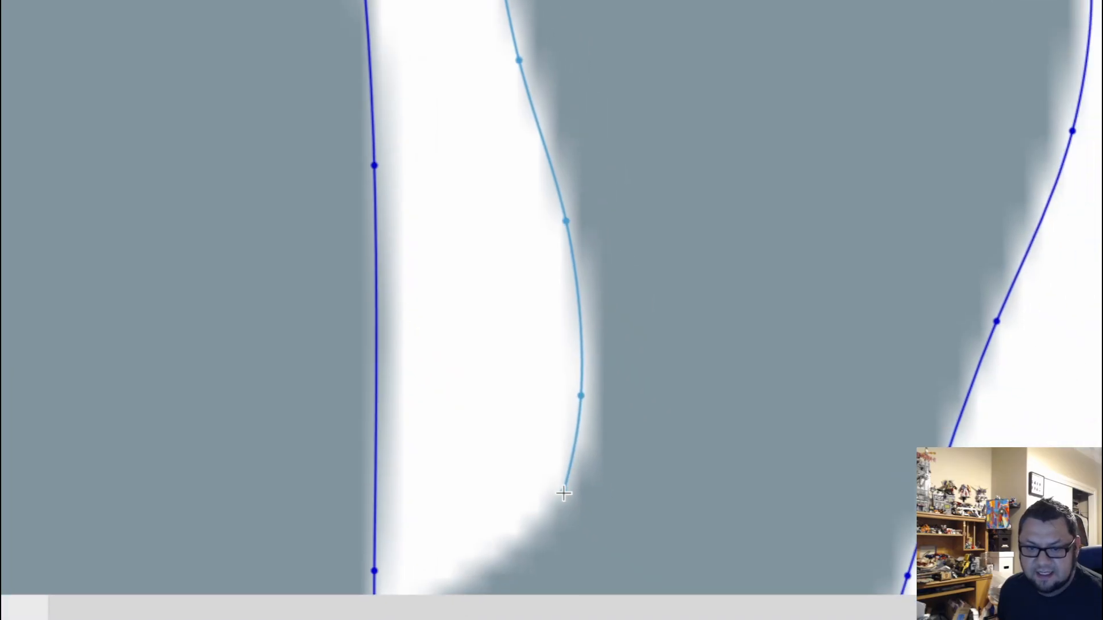
{"action": "left_click", "coordinate": [657, 573]}
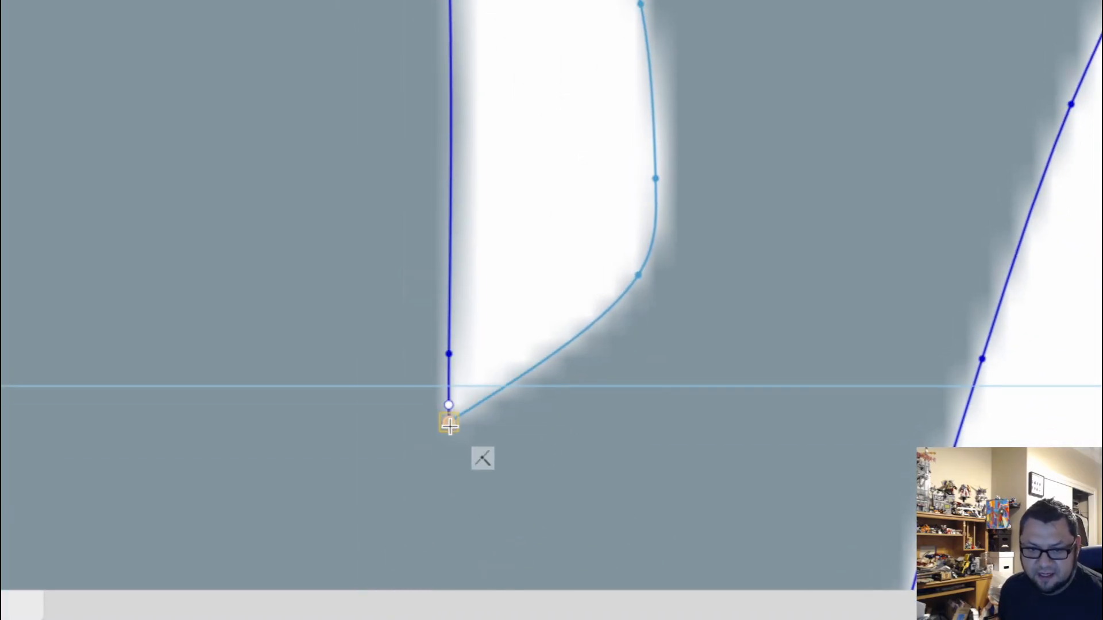
{"action": "left_click", "coordinate": [449, 424]}
{"action": "key", "text": "Escape"}
Step: Trace the face's upper edge beneath the hat brim with a spline from the centreline to the left corner
{"action": "scroll", "coordinate": [646, 229], "scroll_direction": "down", "scroll_amount": 8}
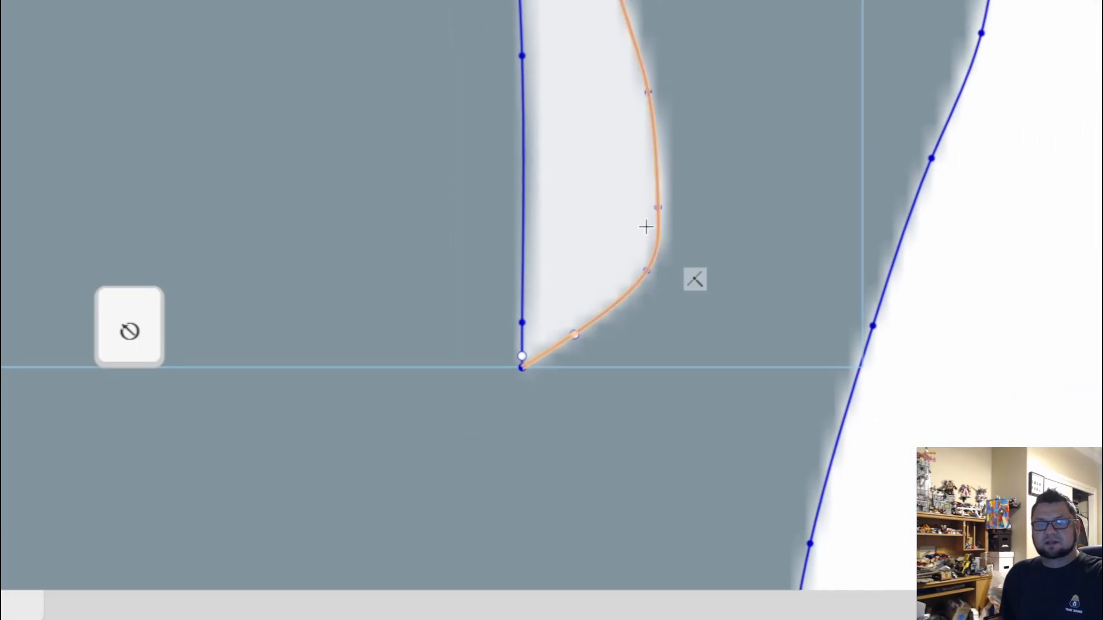
{"action": "mouse_move", "coordinate": [738, 172]}
{"action": "middle_mouse_down"}
{"action": "mouse_move", "coordinate": [578, 202]}
{"action": "mouse_move", "coordinate": [241, 192]}
{"action": "middle_mouse_up"}
{"action": "scroll", "coordinate": [382, 141], "scroll_direction": "down", "scroll_amount": 4}
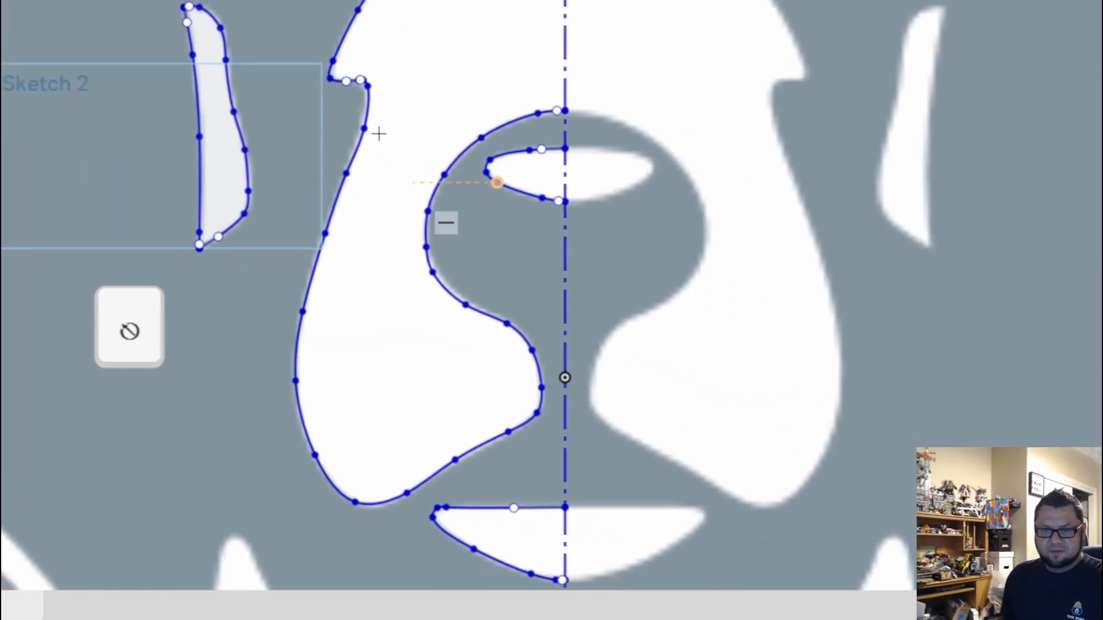
{"action": "middle_click_drag", "start_coordinate": [382, 138], "coordinate": [458, 351]}
{"action": "middle_click_drag", "start_coordinate": [534, 215], "coordinate": [545, 333]}
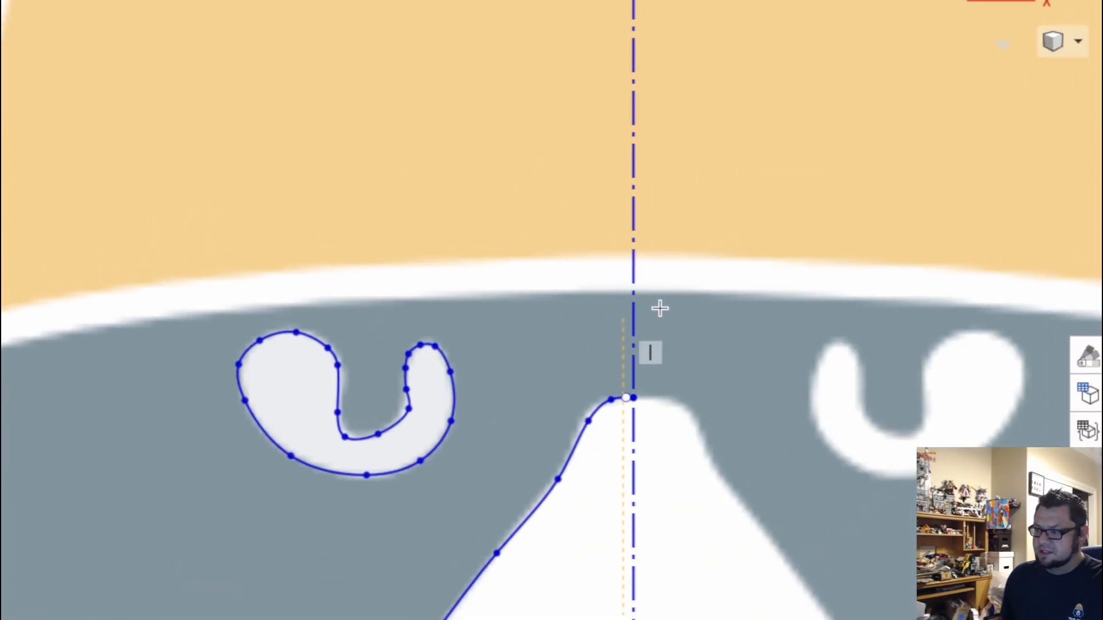
{"action": "left_click", "coordinate": [633, 290]}
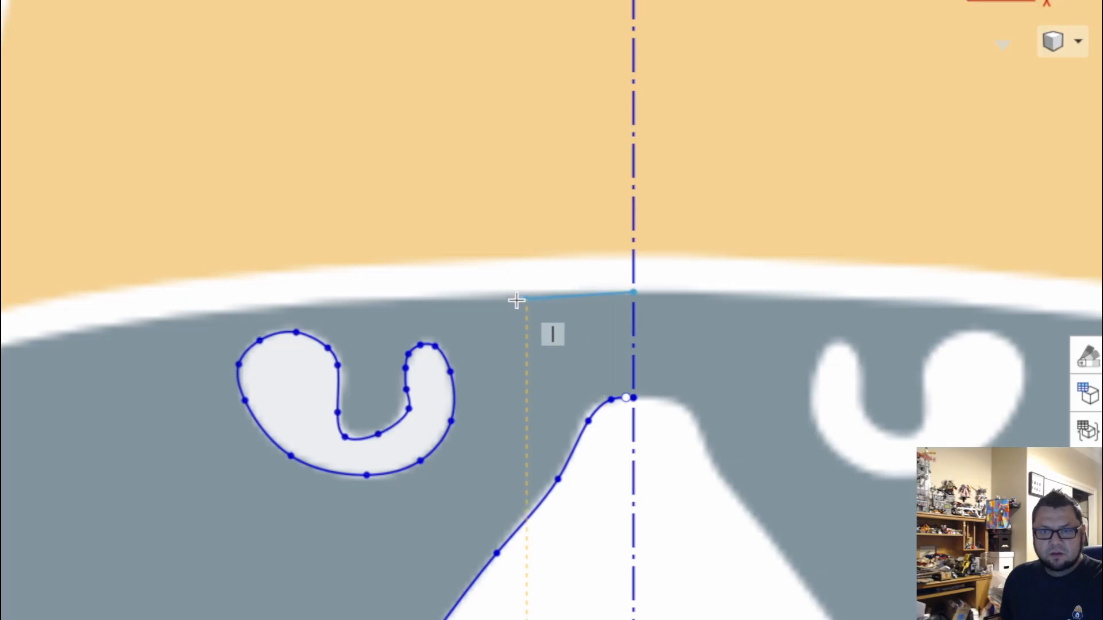
{"action": "scroll", "coordinate": [511, 298], "scroll_direction": "up", "scroll_amount": 3}
{"action": "left_click", "coordinate": [381, 296]}
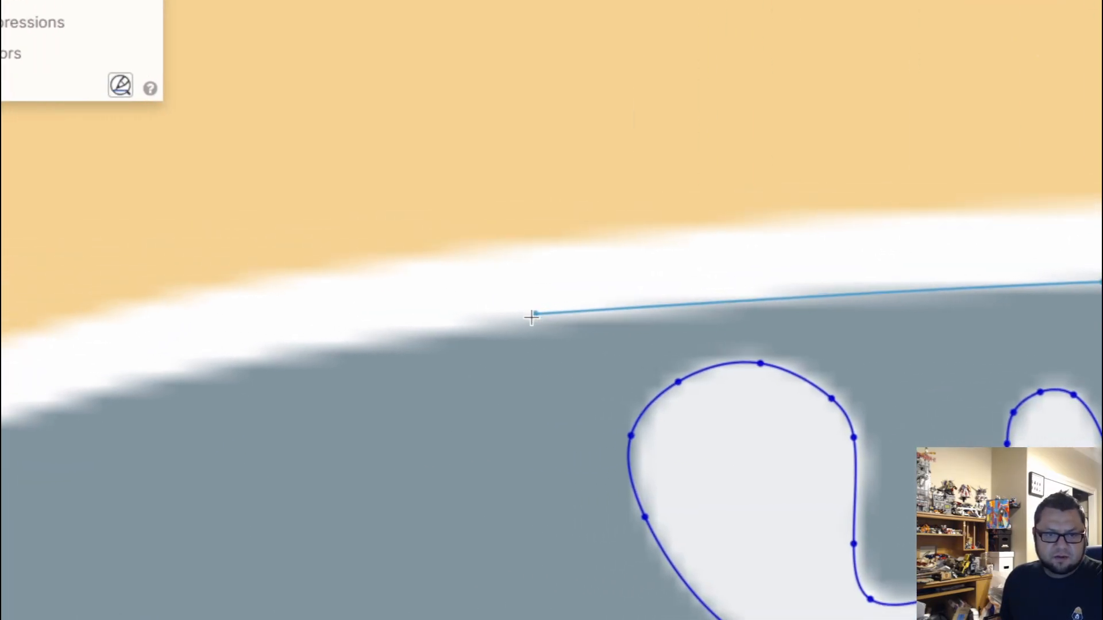
{"action": "middle_click_drag", "start_coordinate": [360, 429], "coordinate": [721, 322]}
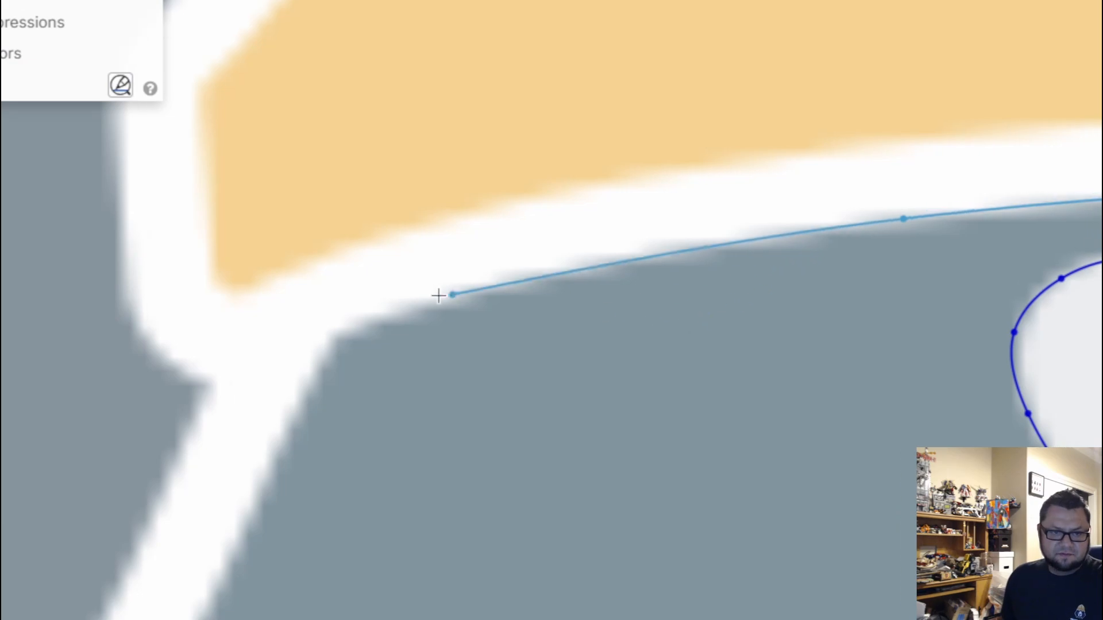
{"action": "left_click", "coordinate": [391, 316]}
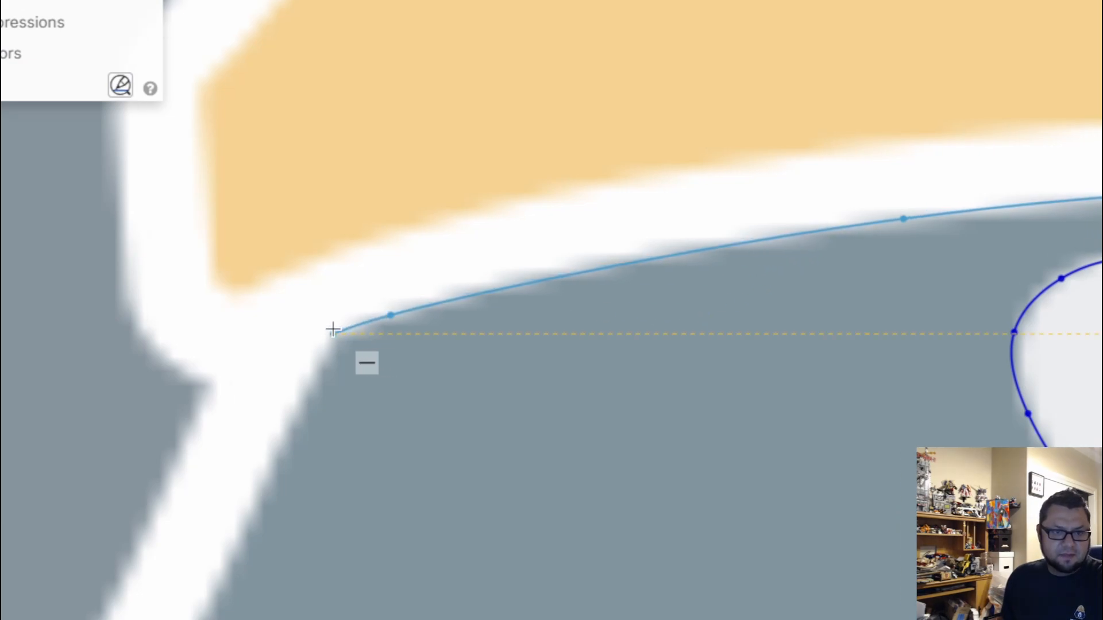
{"action": "scroll", "coordinate": [338, 316], "scroll_direction": "up", "scroll_amount": 3}
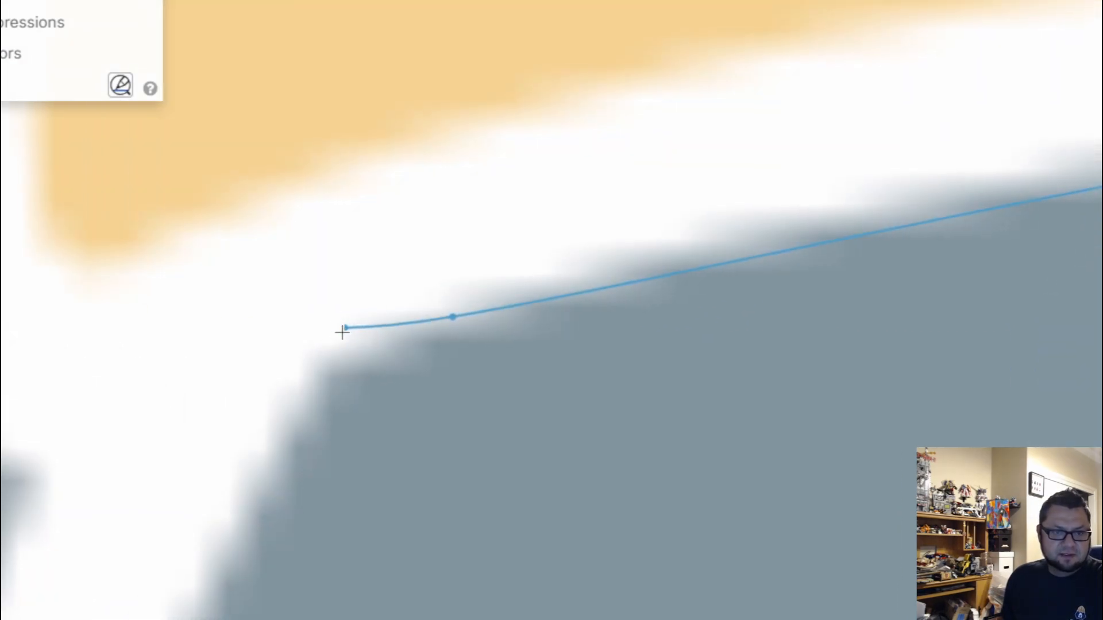
{"action": "left_click", "coordinate": [319, 362]}
{"action": "key", "text": "Escape"}
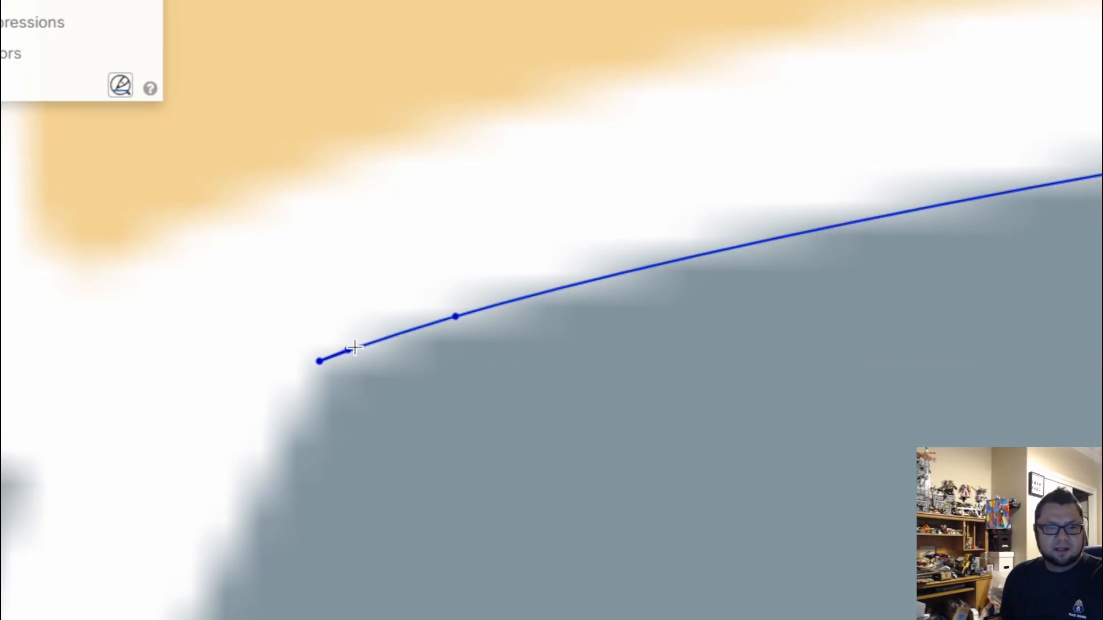
Step: Trace down the face's nearly straight left side with a new spline starting at the upper edge's left endpoint
{"action": "scroll", "coordinate": [371, 412], "scroll_direction": "down", "scroll_amount": 3}
{"action": "key", "text": "l"}
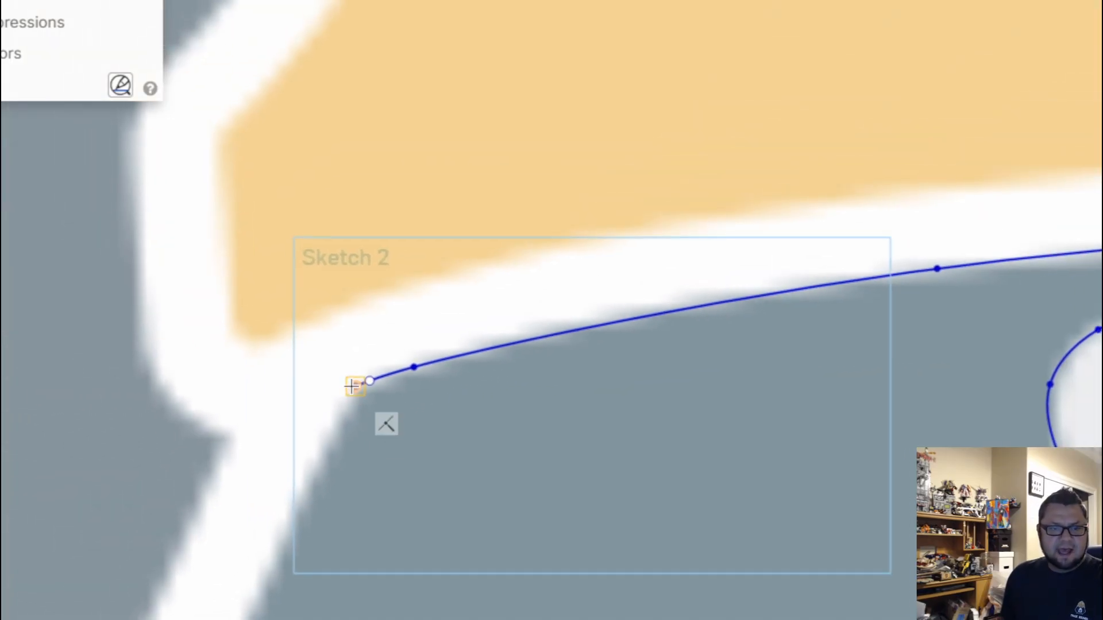
{"action": "left_click", "coordinate": [357, 385]}
{"action": "scroll", "coordinate": [530, 323], "scroll_direction": "down", "scroll_amount": 1}
{"action": "middle_click_drag", "start_coordinate": [289, 556], "coordinate": [586, 275]}
{"action": "left_click", "coordinate": [466, 461]}
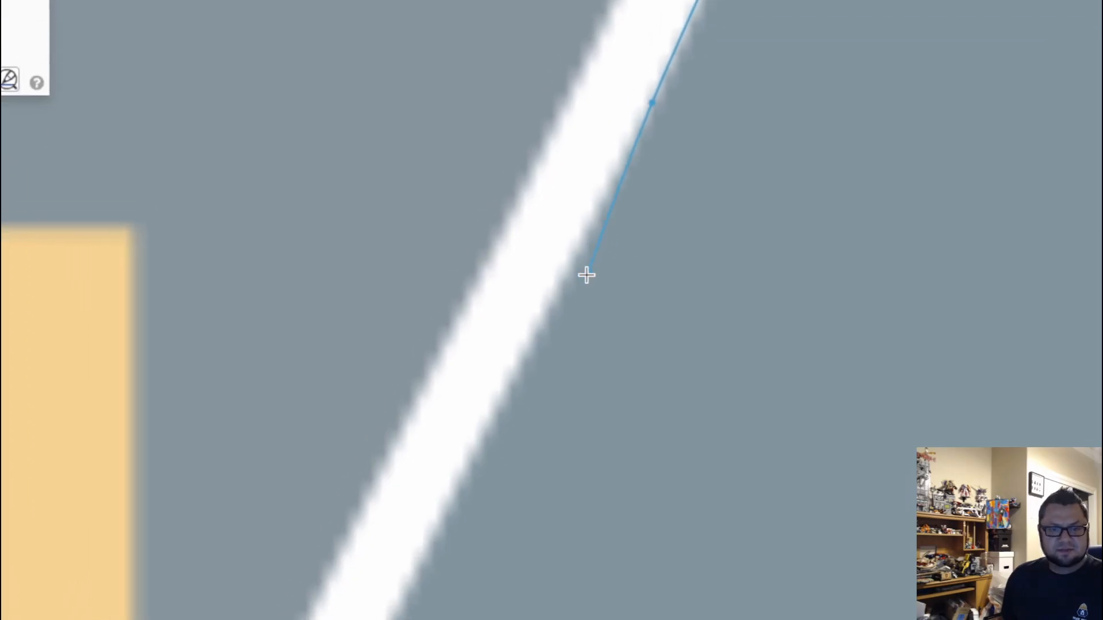
{"action": "left_click", "coordinate": [551, 316]}
{"action": "left_click", "coordinate": [432, 533]}
Step: Continue the spline down the face's left side, around the outer bulge and along the ear to its lower tip
{"action": "middle_click_drag", "start_coordinate": [434, 530], "coordinate": [728, 129]}
{"action": "left_click", "coordinate": [651, 282]}
{"action": "left_click", "coordinate": [659, 315]}
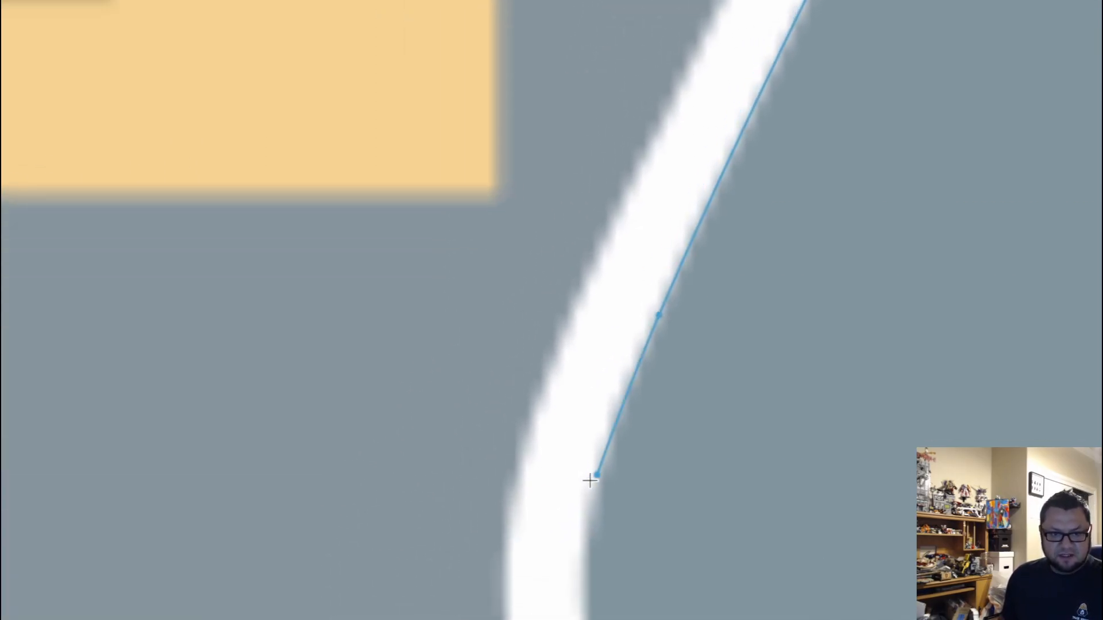
{"action": "mouse_move", "coordinate": [597, 601]}
{"action": "middle_mouse_down"}
{"action": "mouse_move", "coordinate": [546, 271]}
{"action": "mouse_move", "coordinate": [552, 278]}
{"action": "middle_mouse_up"}
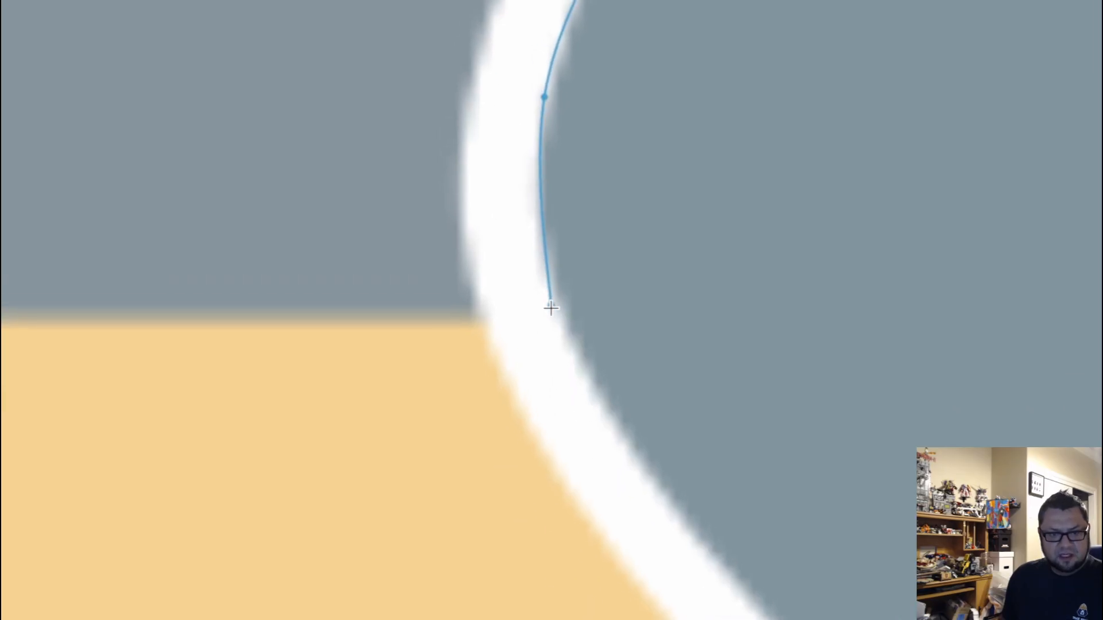
{"action": "left_click", "coordinate": [560, 320]}
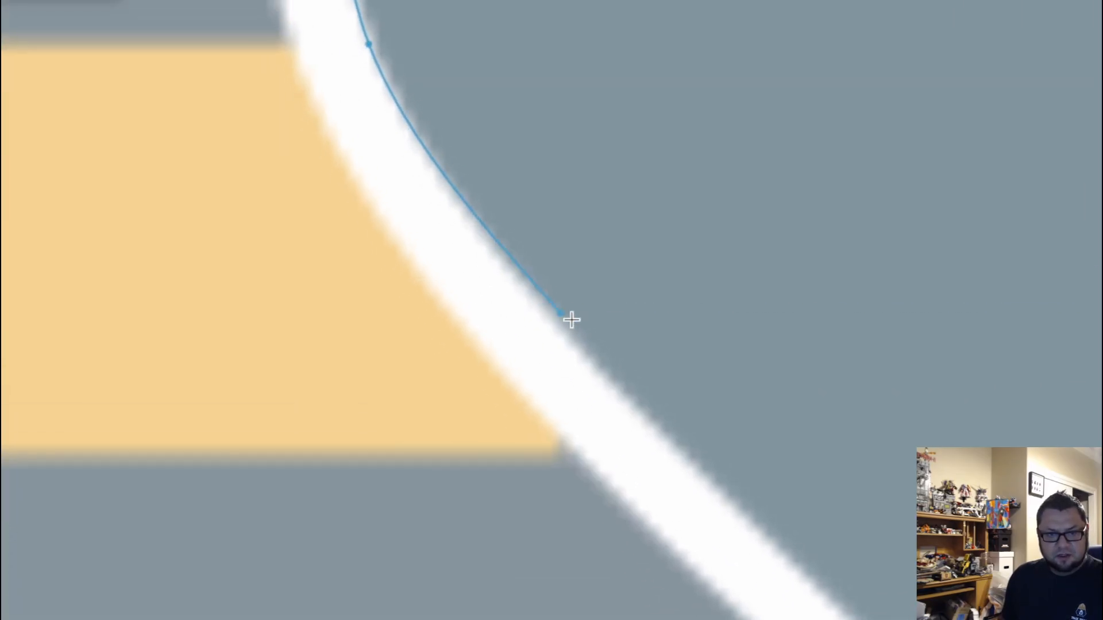
{"action": "left_click", "coordinate": [632, 412]}
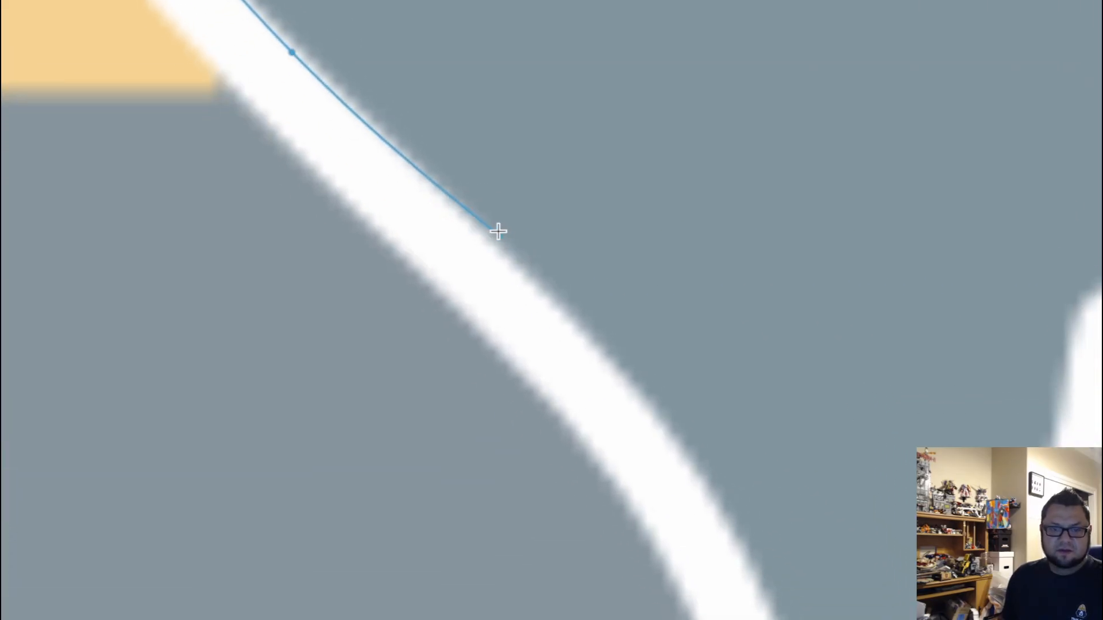
{"action": "left_click", "coordinate": [588, 353]}
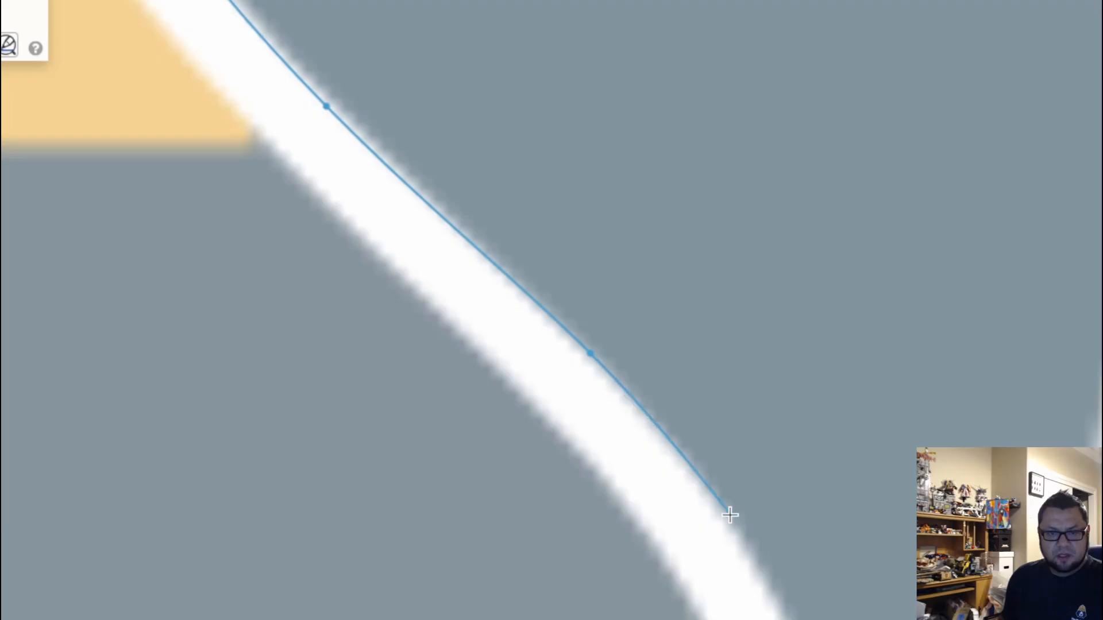
{"action": "left_click", "coordinate": [589, 369]}
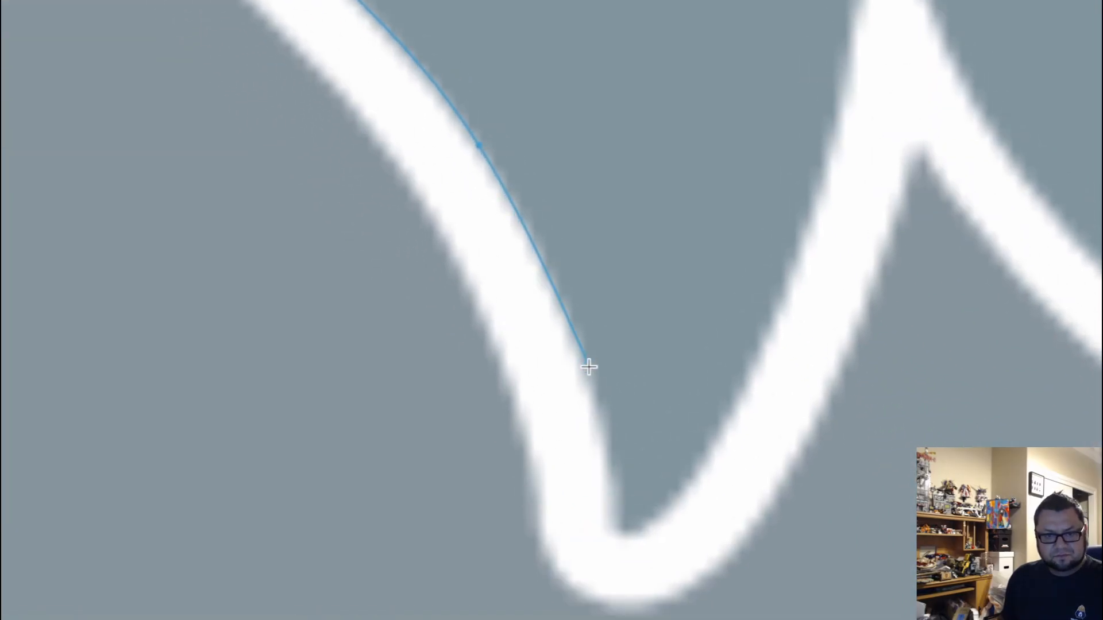
{"action": "double_click", "coordinate": [616, 536]}
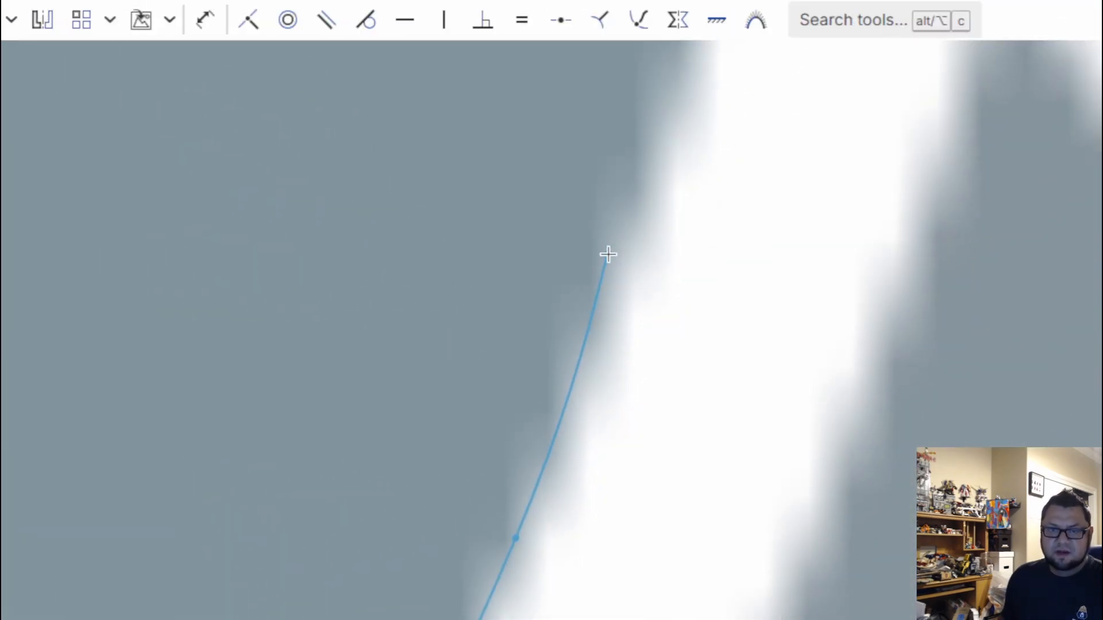
Step: Trace up the inner edge of the left ear tip with a new spline and over the rounded peak beside the chin
{"action": "middle_click_drag", "start_coordinate": [608, 254], "coordinate": [534, 371]}
{"action": "middle_click_drag", "start_coordinate": [598, 232], "coordinate": [500, 443]}
{"action": "scroll", "coordinate": [540, 309], "scroll_direction": "down", "scroll_amount": 2}
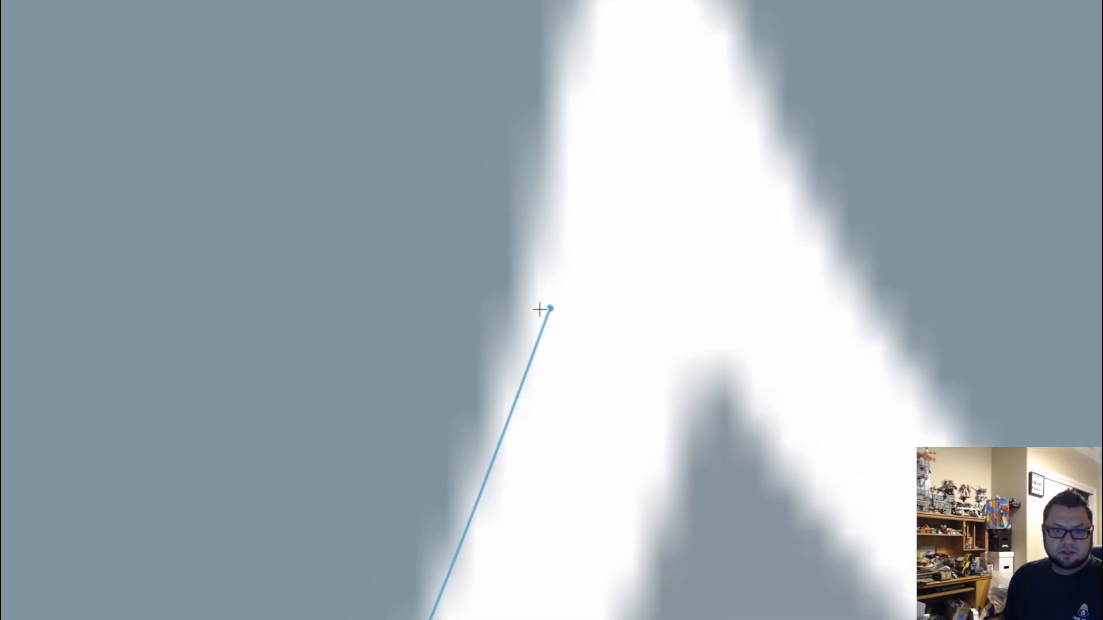
{"action": "left_click", "coordinate": [541, 311]}
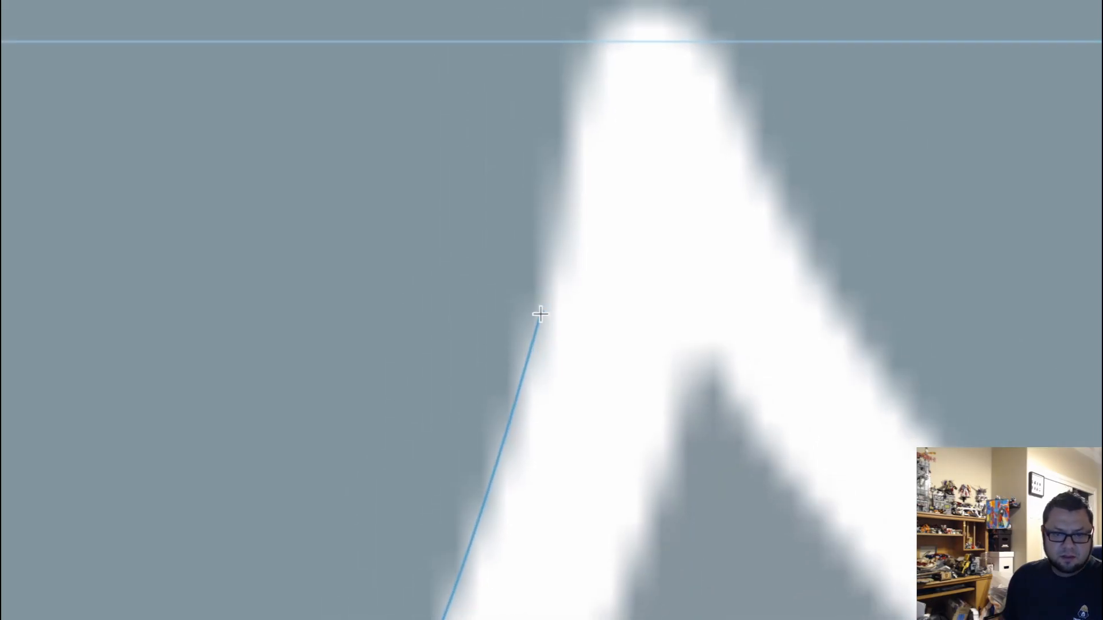
{"action": "left_click", "coordinate": [578, 92]}
{"action": "left_click", "coordinate": [603, 27]}
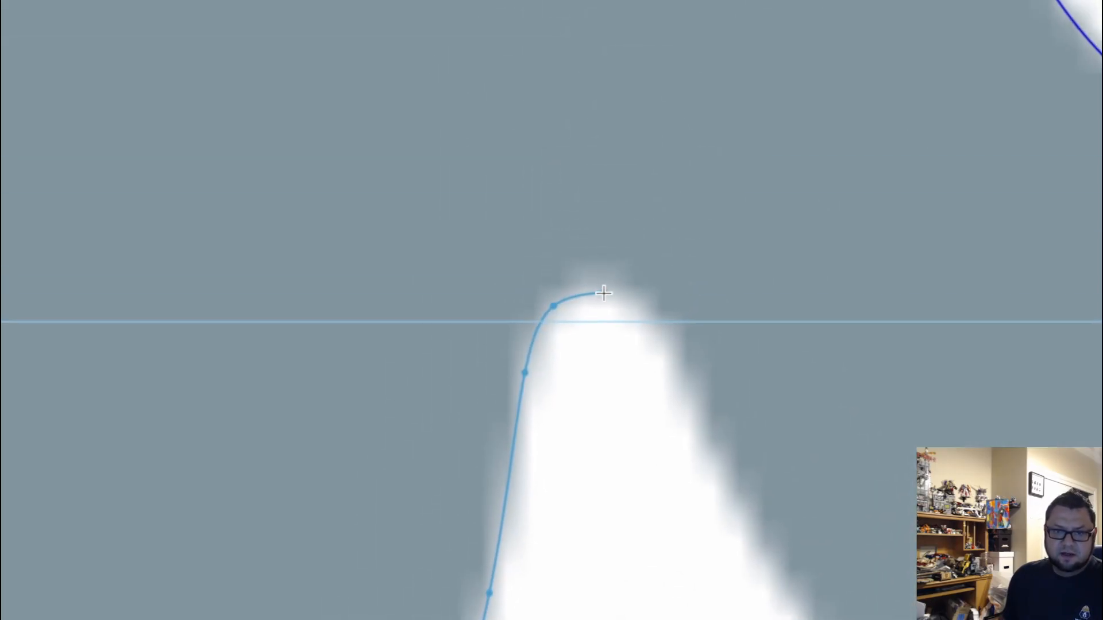
{"action": "left_click", "coordinate": [715, 515]}
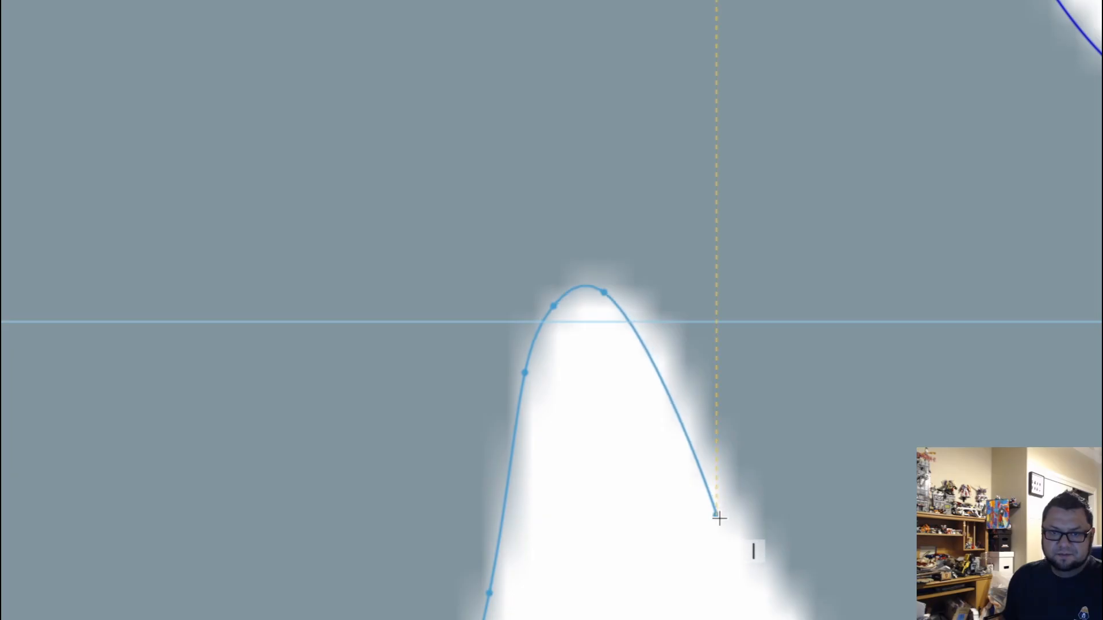
Step: Continue the spline from the peak down along the curved jaw and the flat chin edge, ending it on the centreline
{"action": "middle_click_drag", "start_coordinate": [590, 359], "coordinate": [475, 266]}
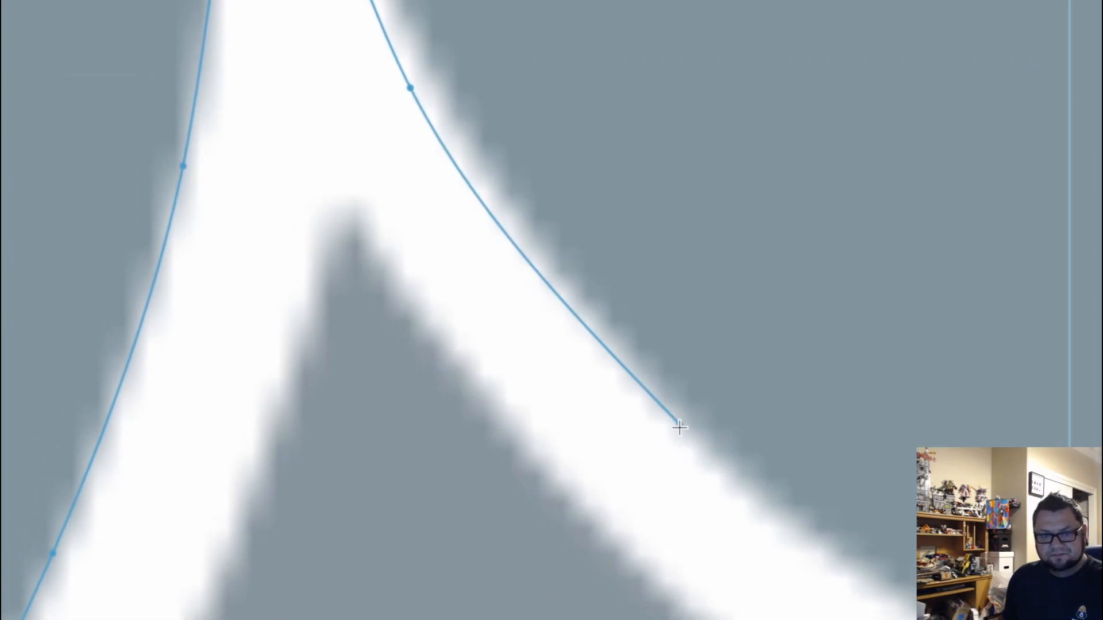
{"action": "left_click", "coordinate": [679, 434]}
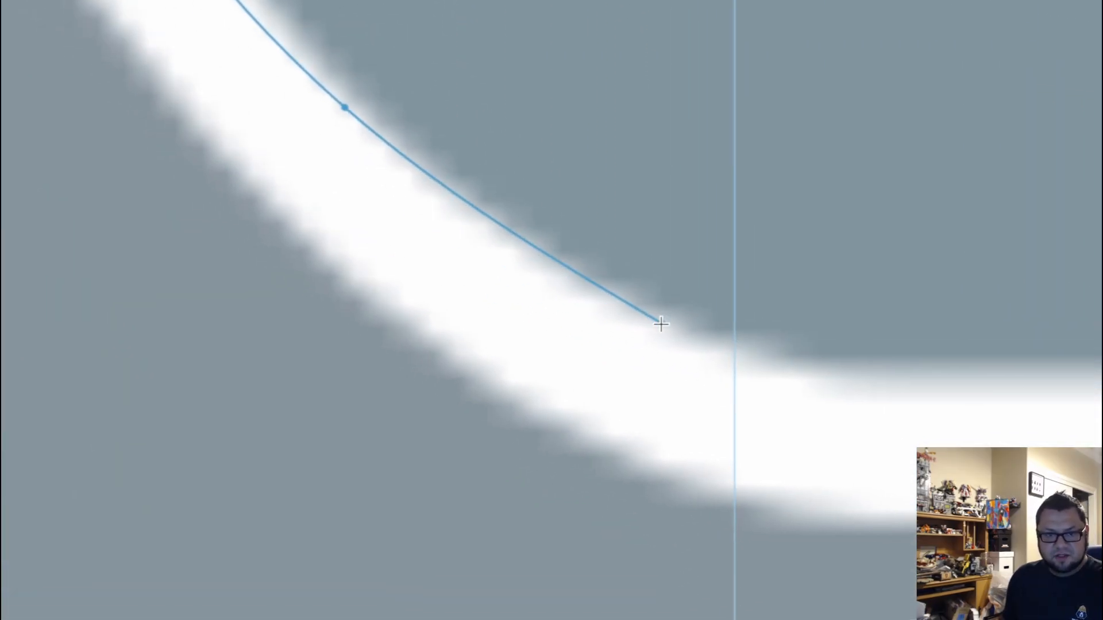
{"action": "left_click", "coordinate": [662, 329]}
{"action": "middle_click_drag", "start_coordinate": [1018, 404], "coordinate": [576, 337]}
{"action": "left_click", "coordinate": [556, 308]}
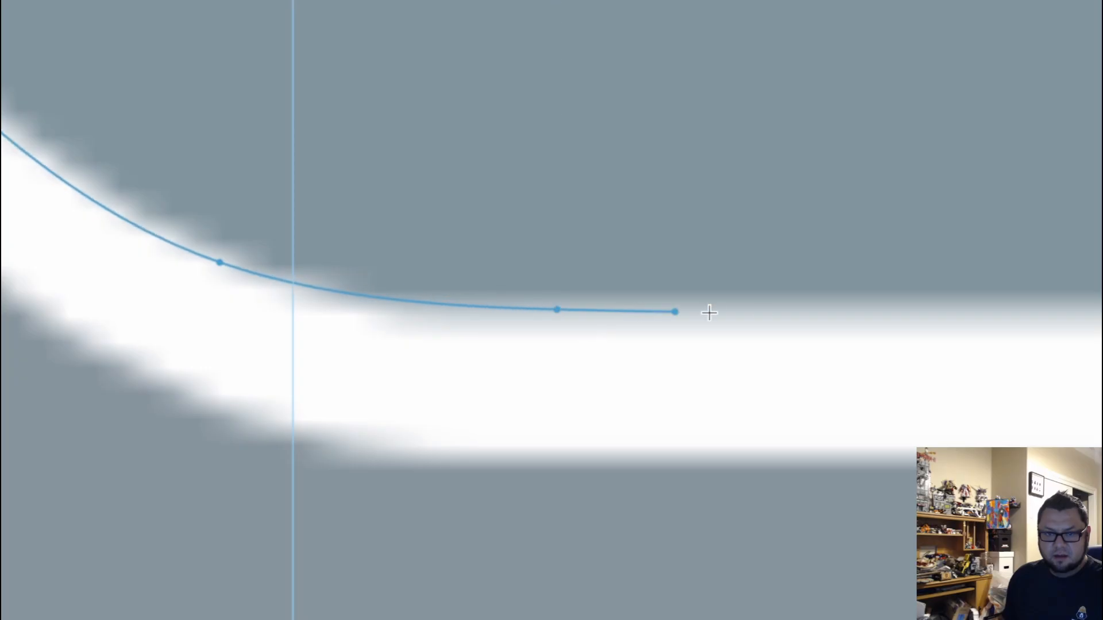
{"action": "middle_click_drag", "start_coordinate": [810, 326], "coordinate": [302, 313]}
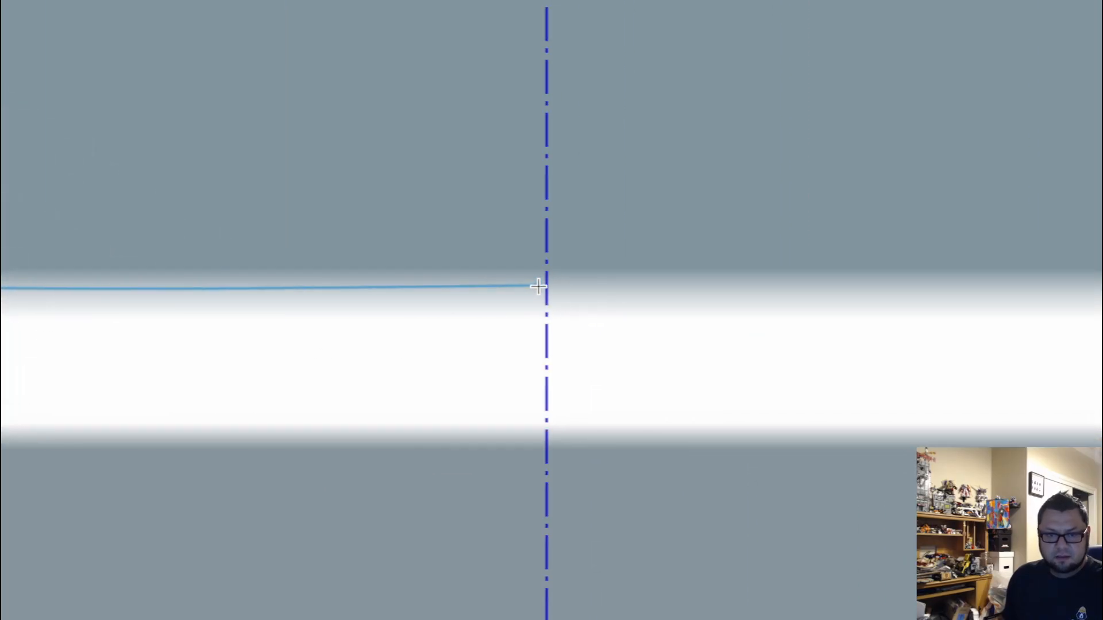
{"action": "left_click", "coordinate": [544, 282]}
{"action": "key", "text": "Escape"}
{"action": "scroll", "coordinate": [540, 362], "scroll_direction": "down", "scroll_amount": 5}
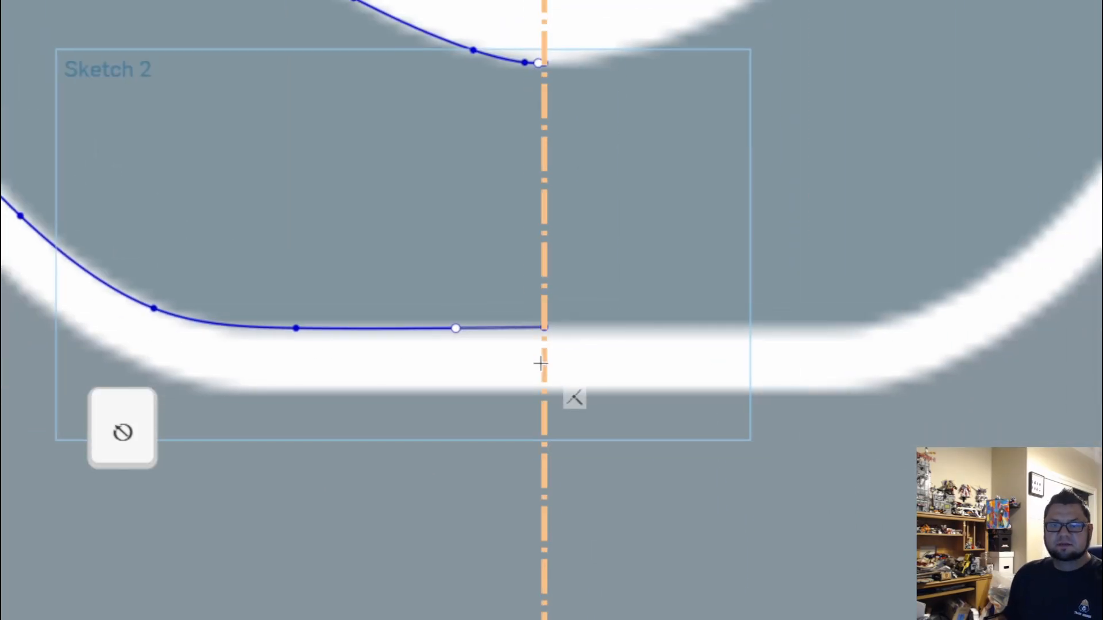
Step: Hide Sketch 1 with the reference image and examine the traced half of the face on its own
{"action": "middle_click_drag", "start_coordinate": [644, 106], "coordinate": [689, 482]}
{"action": "scroll", "coordinate": [539, 302], "scroll_direction": "down", "scroll_amount": 4}
{"action": "key", "text": "Escape"}
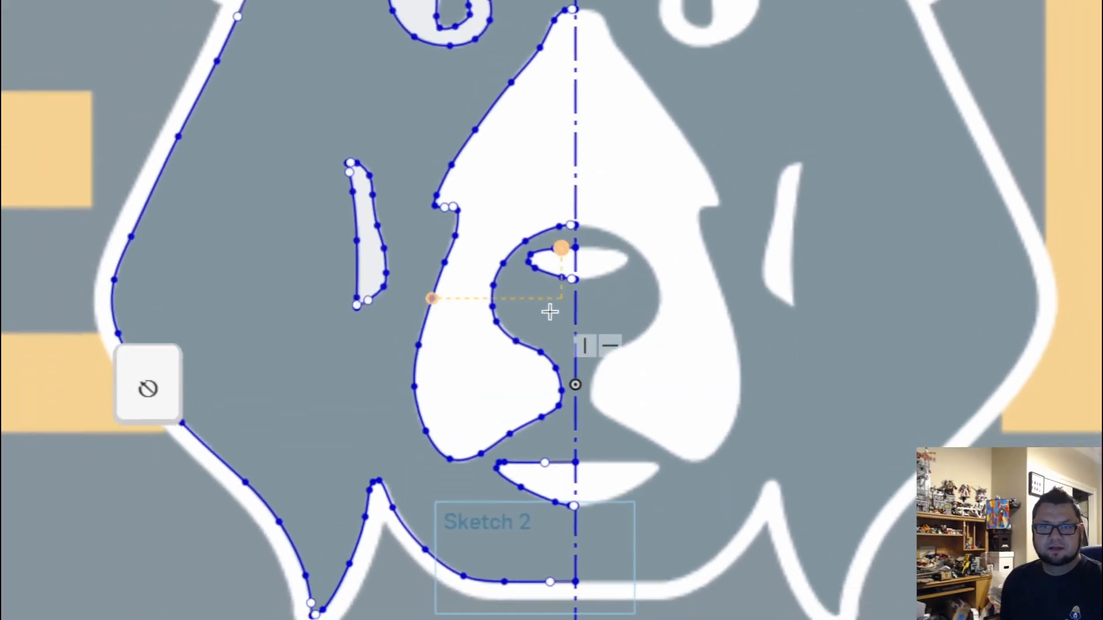
{"action": "middle_click_drag", "start_coordinate": [545, 218], "coordinate": [827, 519]}
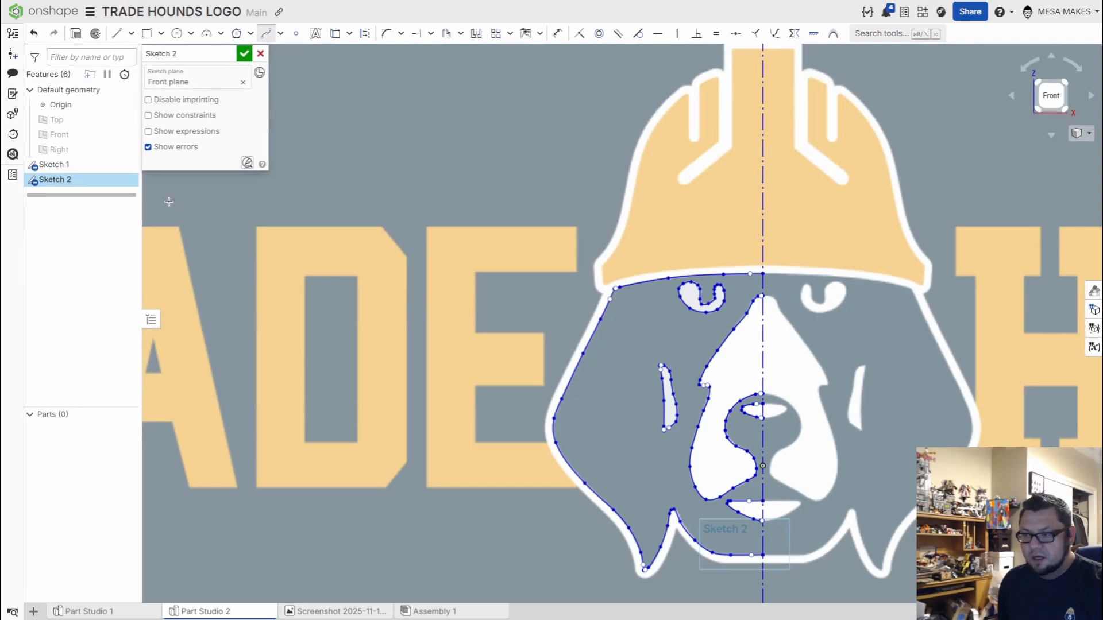
{"action": "mouse_move", "coordinate": [127, 169]}
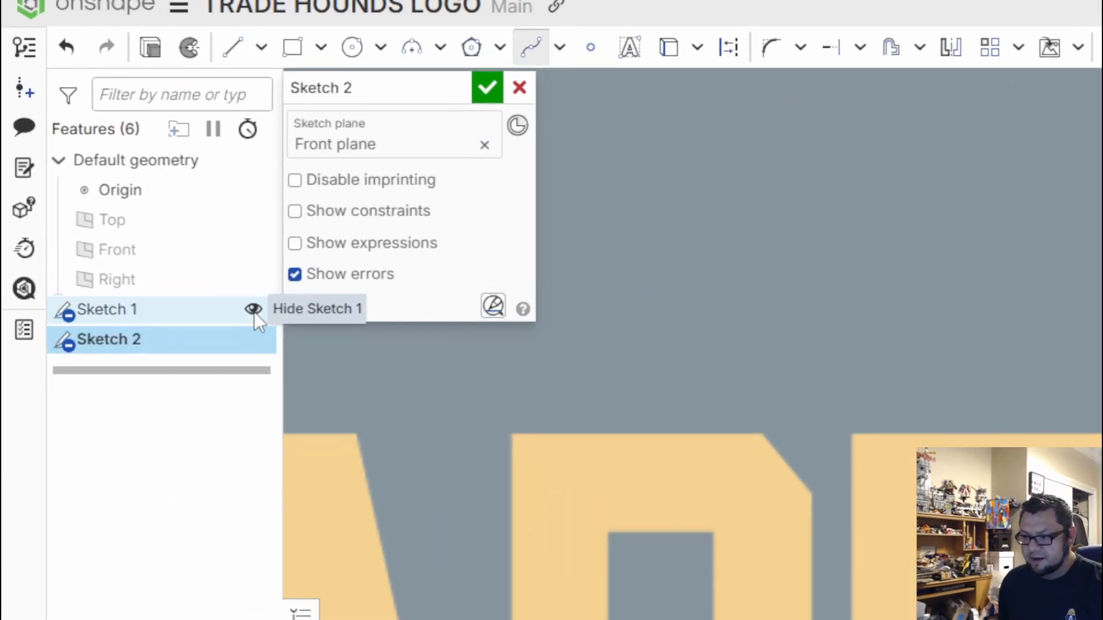
{"action": "left_click", "coordinate": [127, 165]}
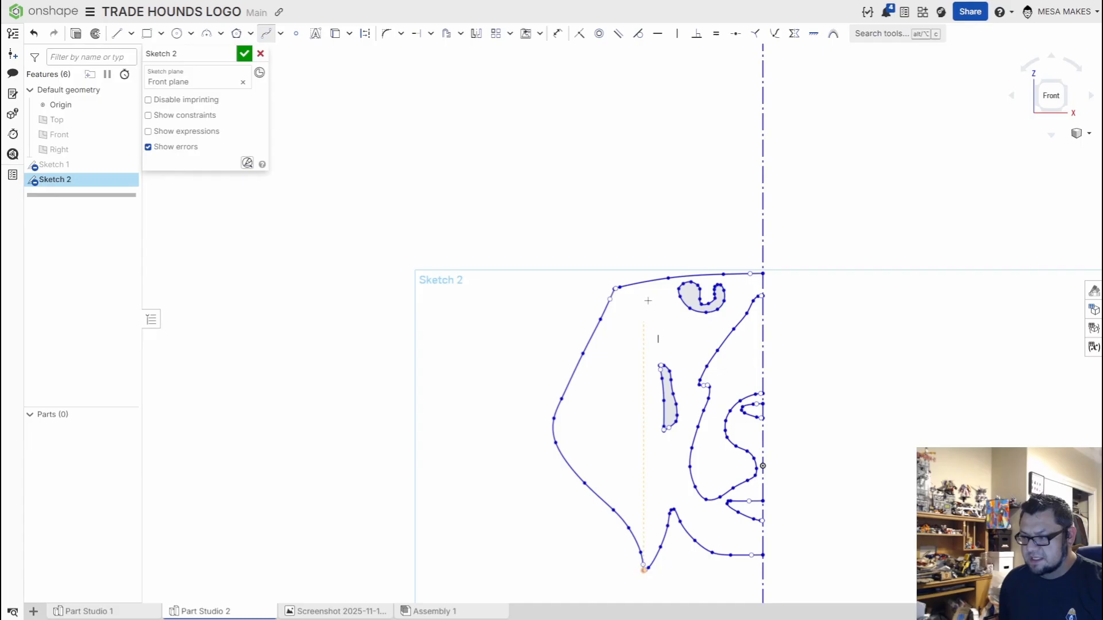
{"action": "scroll", "coordinate": [648, 301], "scroll_direction": "up", "scroll_amount": 5}
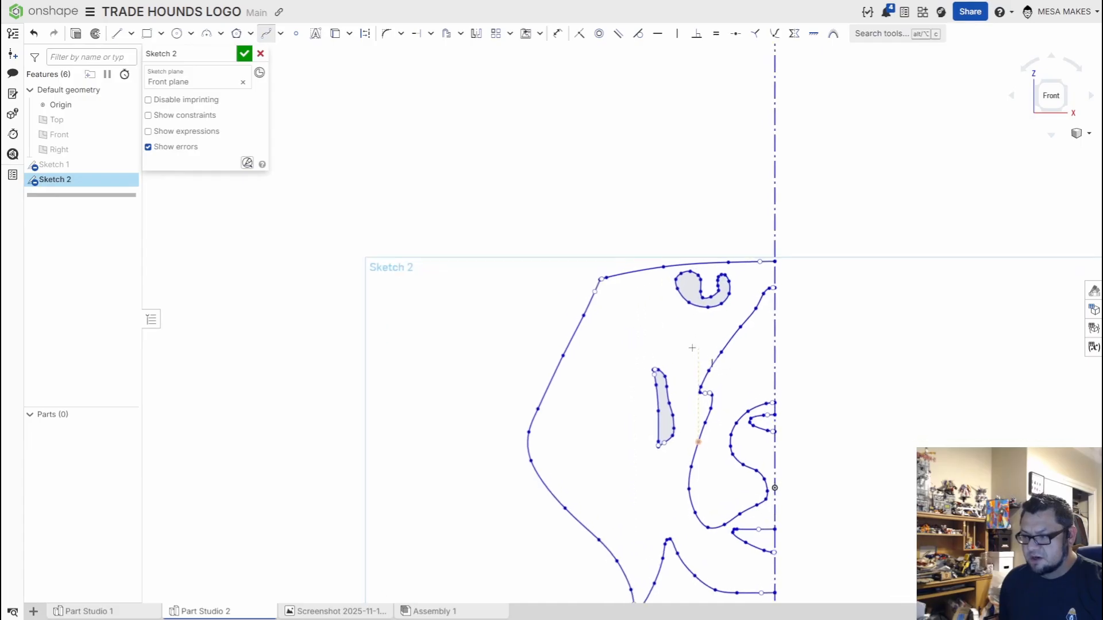
{"action": "scroll", "coordinate": [526, 364], "scroll_direction": "down", "scroll_amount": 4}
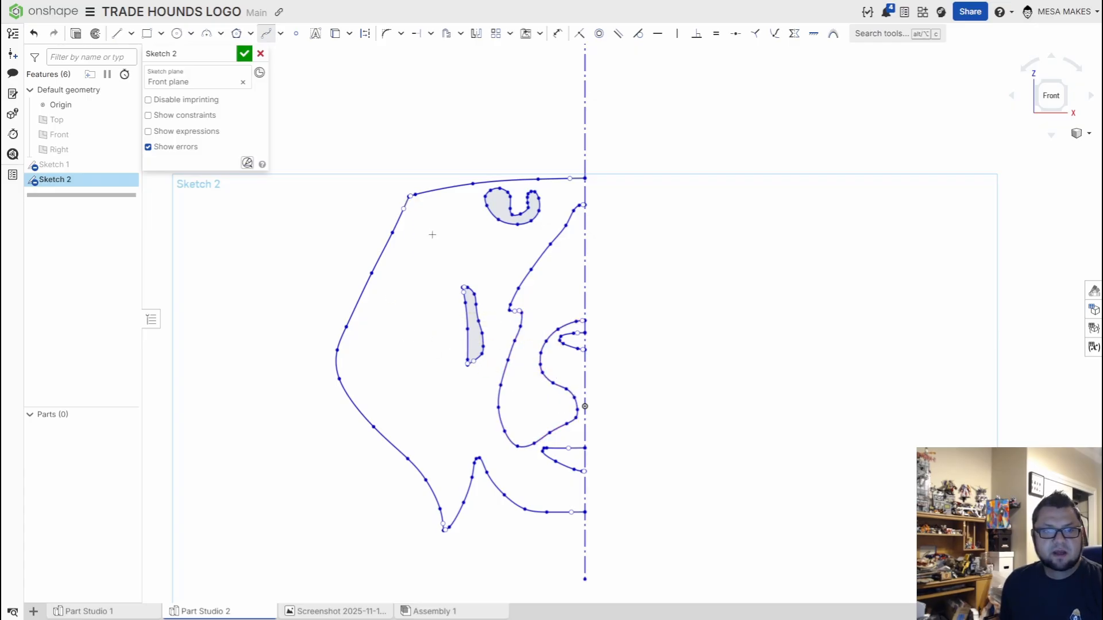
Step: Mirror all traced splines of the left half of the face about the vertical centreline
{"action": "left_click", "coordinate": [475, 33]}
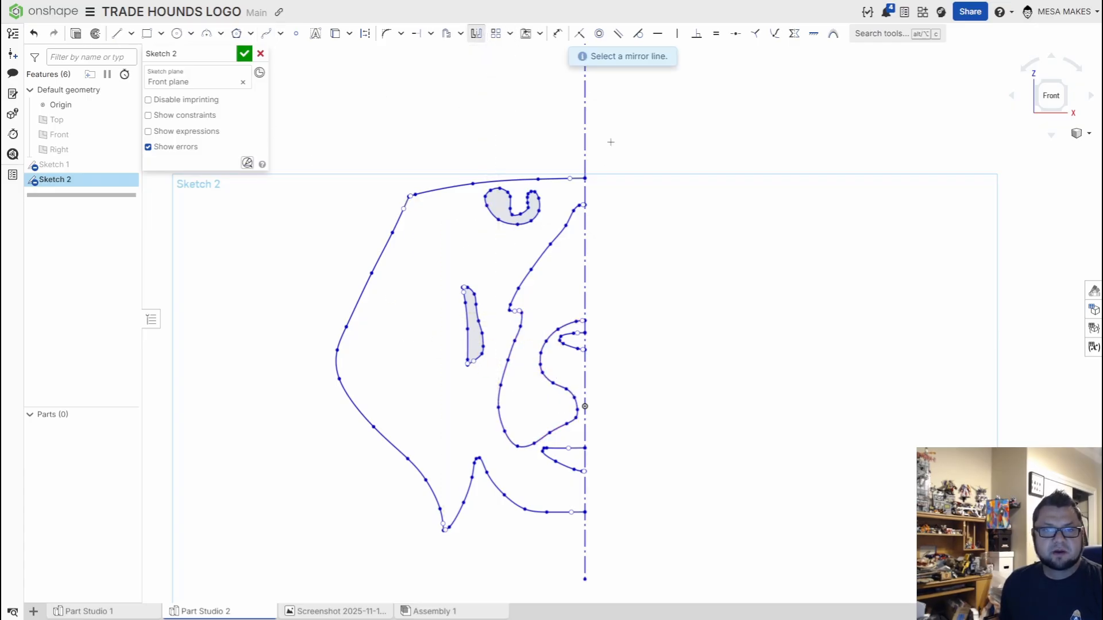
{"action": "left_click", "coordinate": [586, 105]}
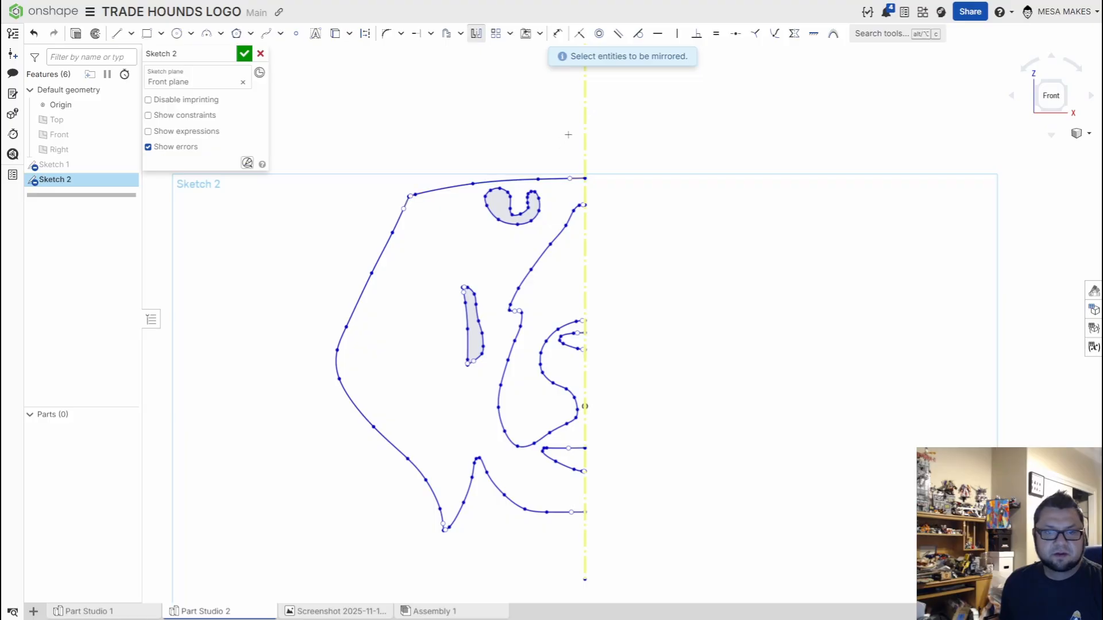
{"action": "left_click_drag", "start_coordinate": [636, 119], "coordinate": [279, 569]}
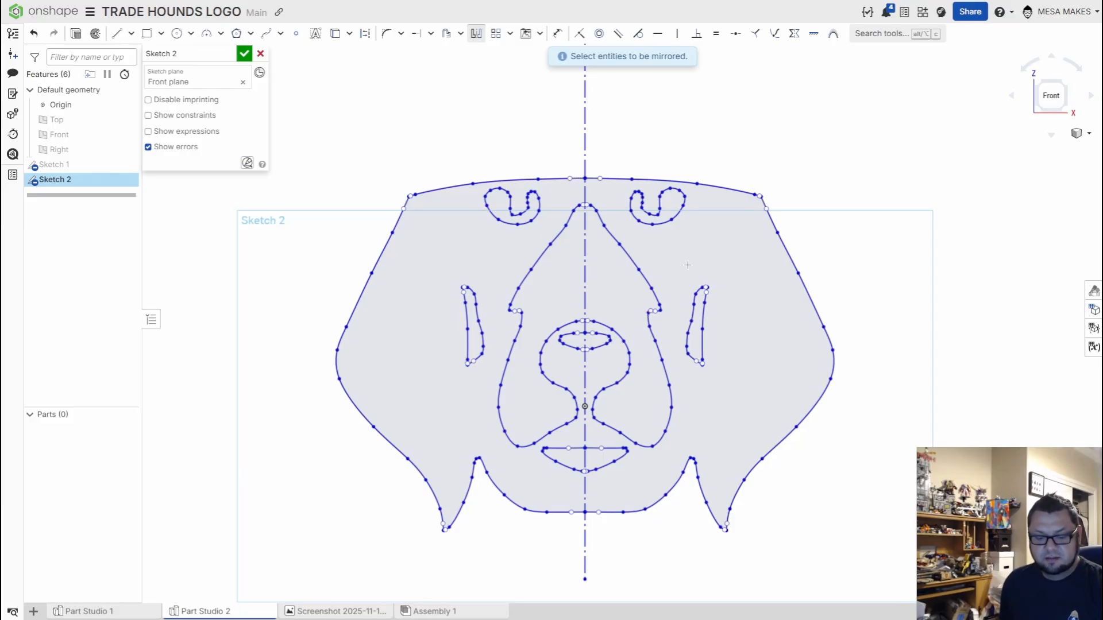
{"action": "key", "text": "Escape"}
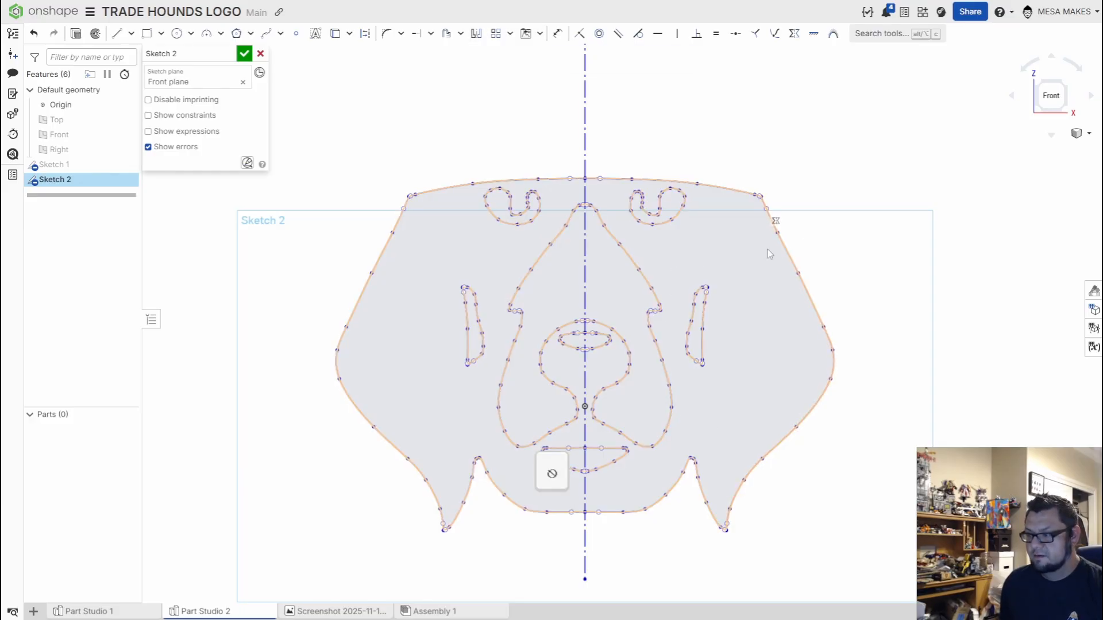
{"action": "scroll", "coordinate": [513, 335], "scroll_direction": "up", "scroll_amount": 5}
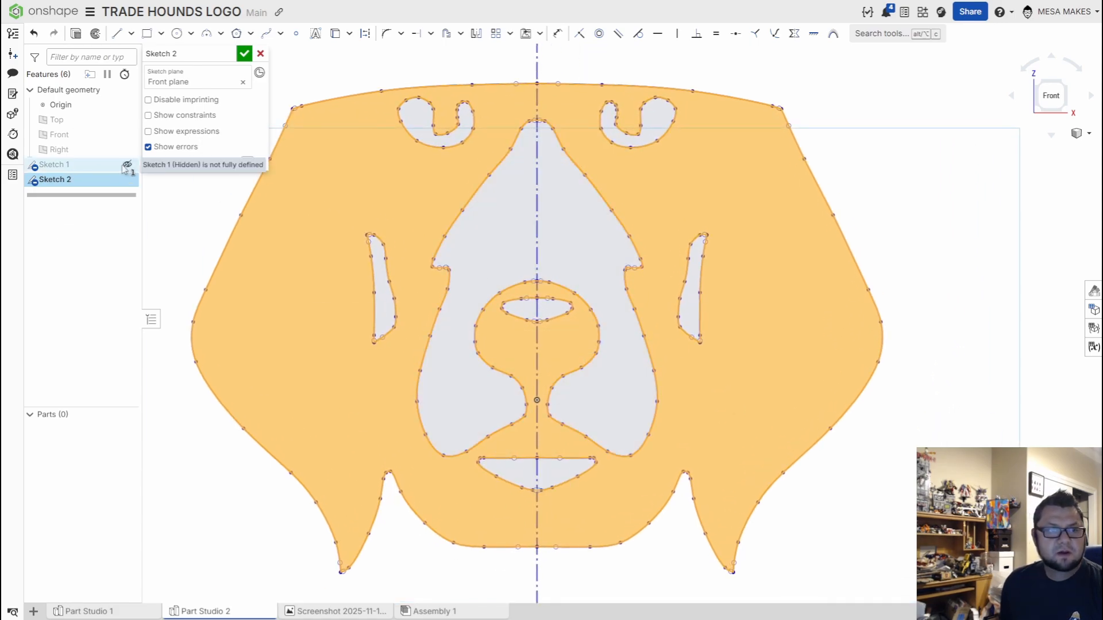
Step: Show Sketch 1 with the reference image again and clear the current selection
{"action": "left_click", "coordinate": [131, 164]}
{"action": "key", "text": "space"}
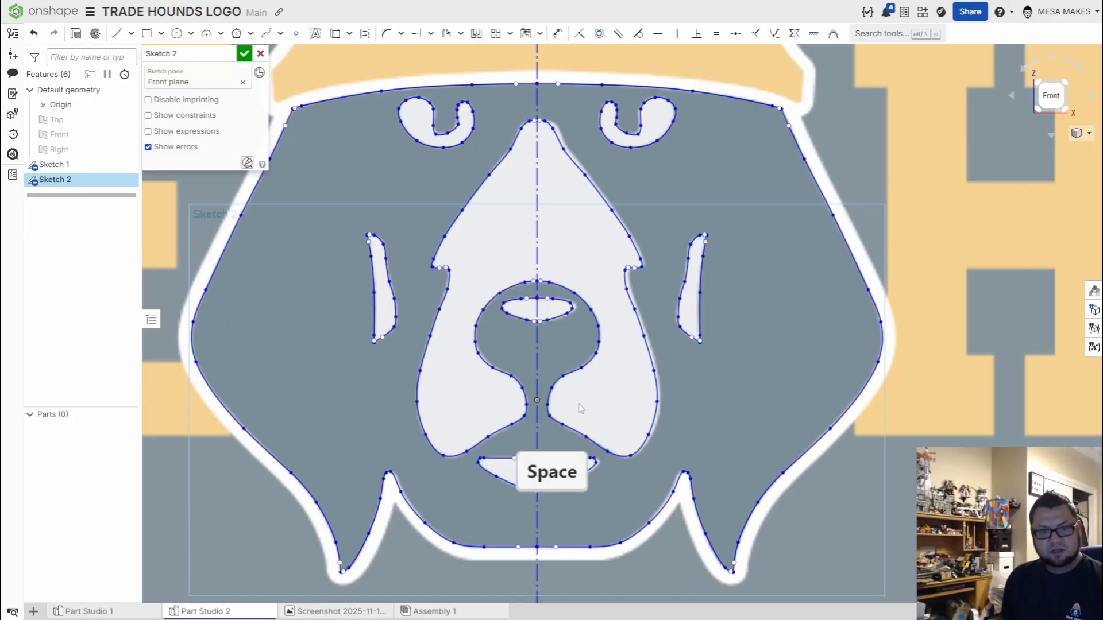
{"action": "scroll", "coordinate": [769, 454], "scroll_direction": "down", "scroll_amount": 5}
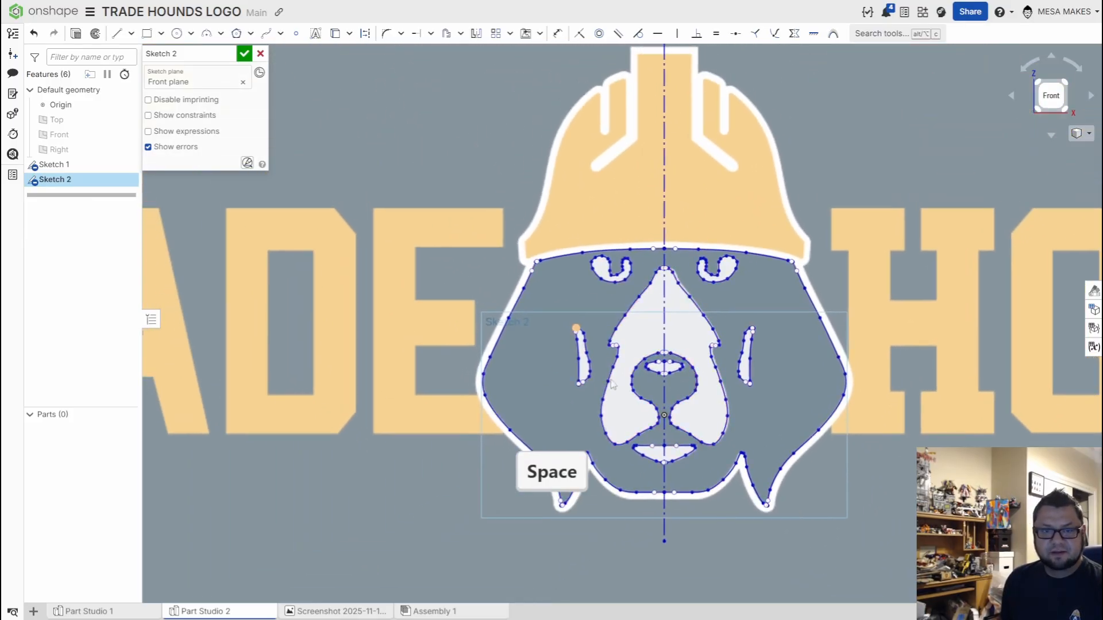
{"action": "scroll", "coordinate": [555, 250], "scroll_direction": "up", "scroll_amount": 3}
{"action": "scroll", "coordinate": [546, 244], "scroll_direction": "up", "scroll_amount": 5}
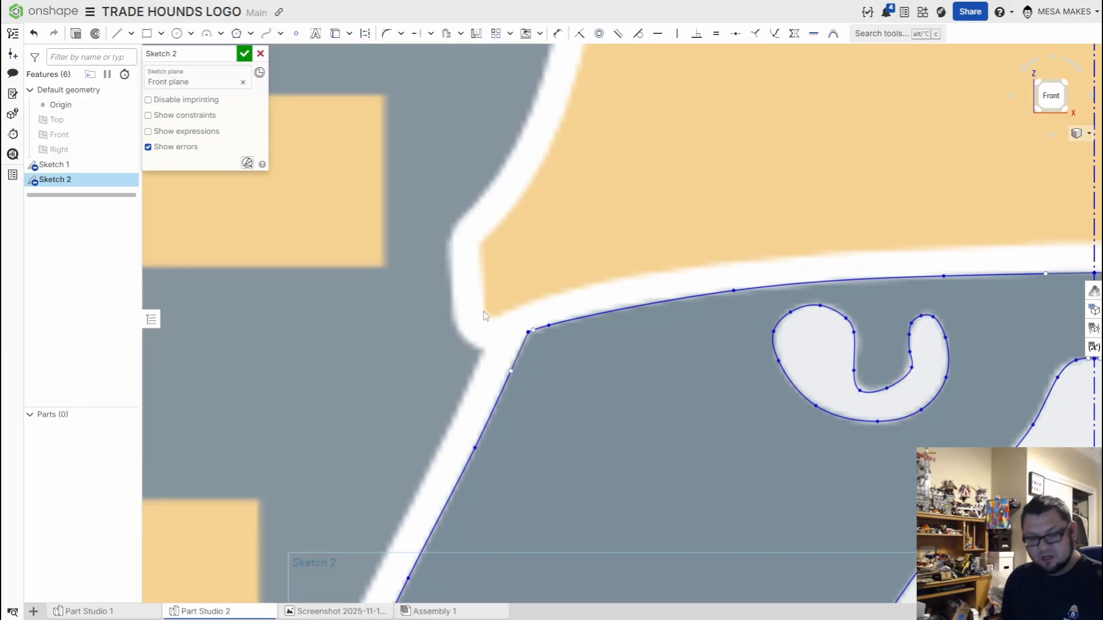
{"action": "key", "text": "l"}
{"action": "scroll", "coordinate": [489, 316], "scroll_direction": "up", "scroll_amount": 3}
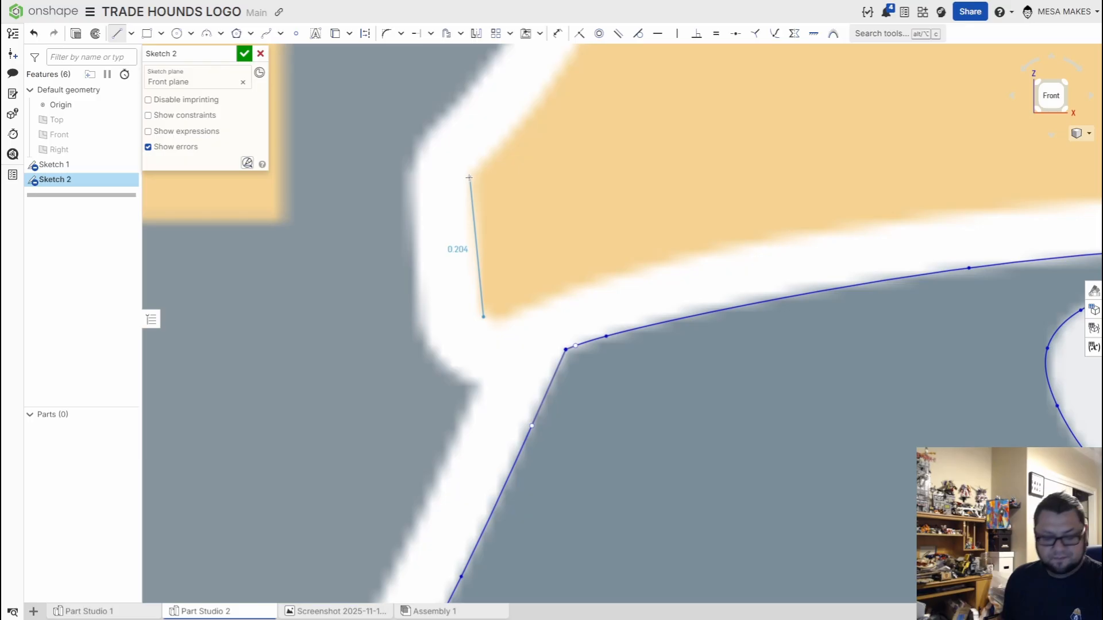
{"action": "key", "text": "Escape"}
Step: Trace the hard hat brim's short left edge with a two-point spline from its lower corner to its upper corner
{"action": "key", "text": "s"}
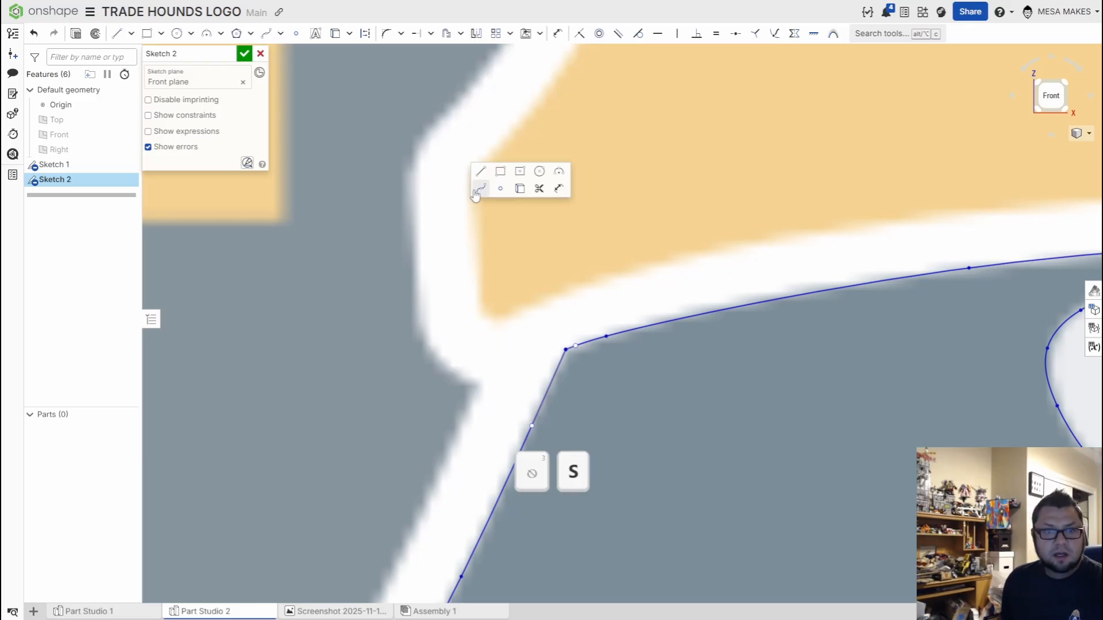
{"action": "left_click", "coordinate": [480, 189]}
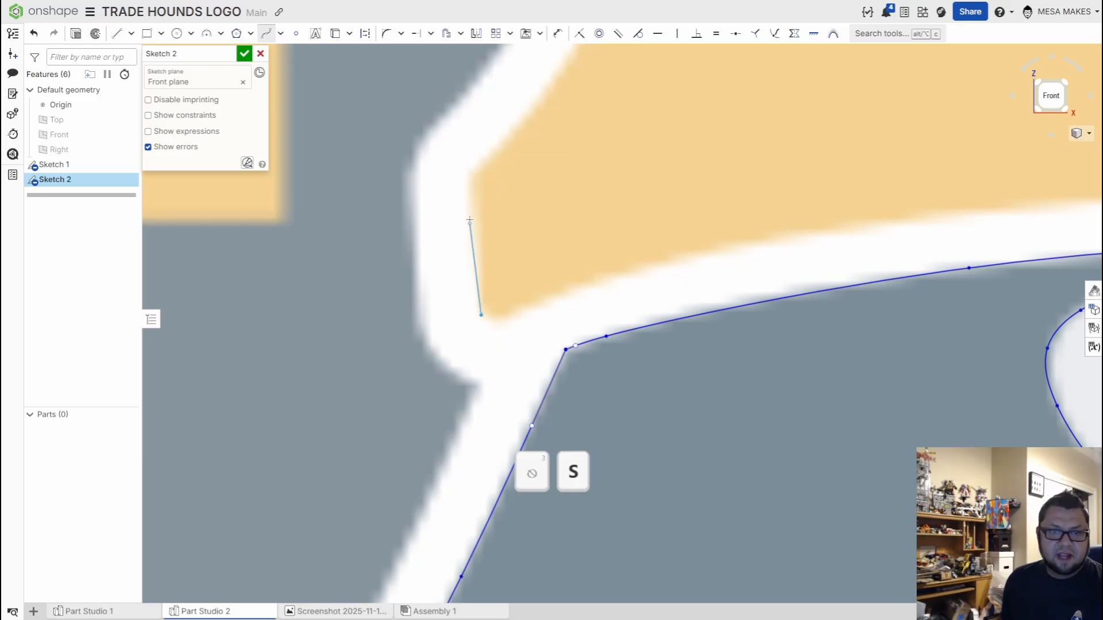
{"action": "left_click", "coordinate": [468, 185]}
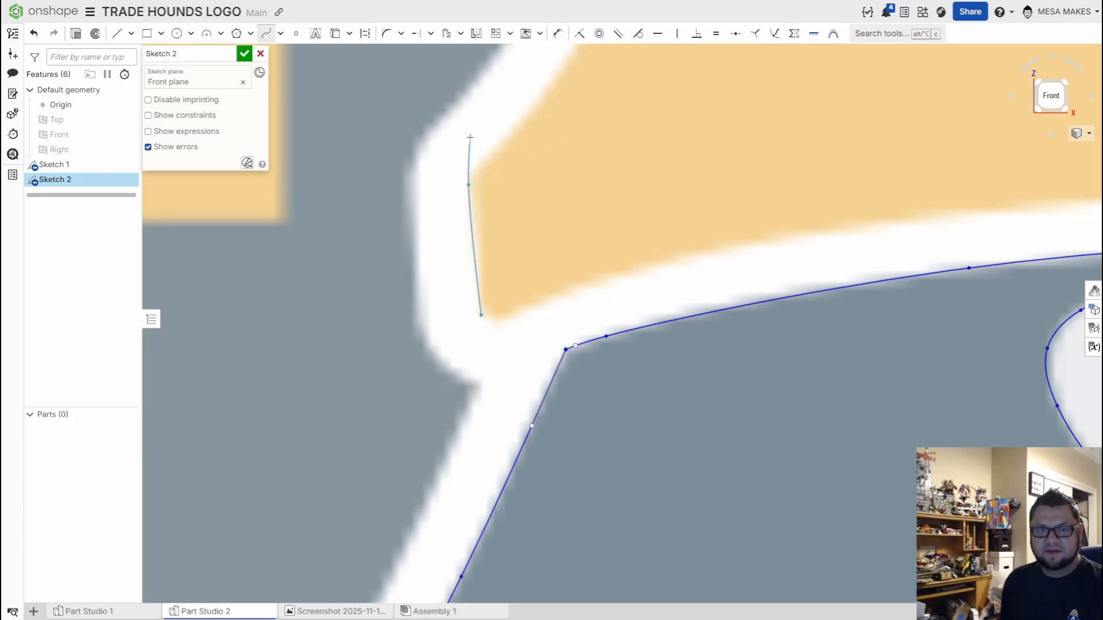
{"action": "key", "text": "Escape"}
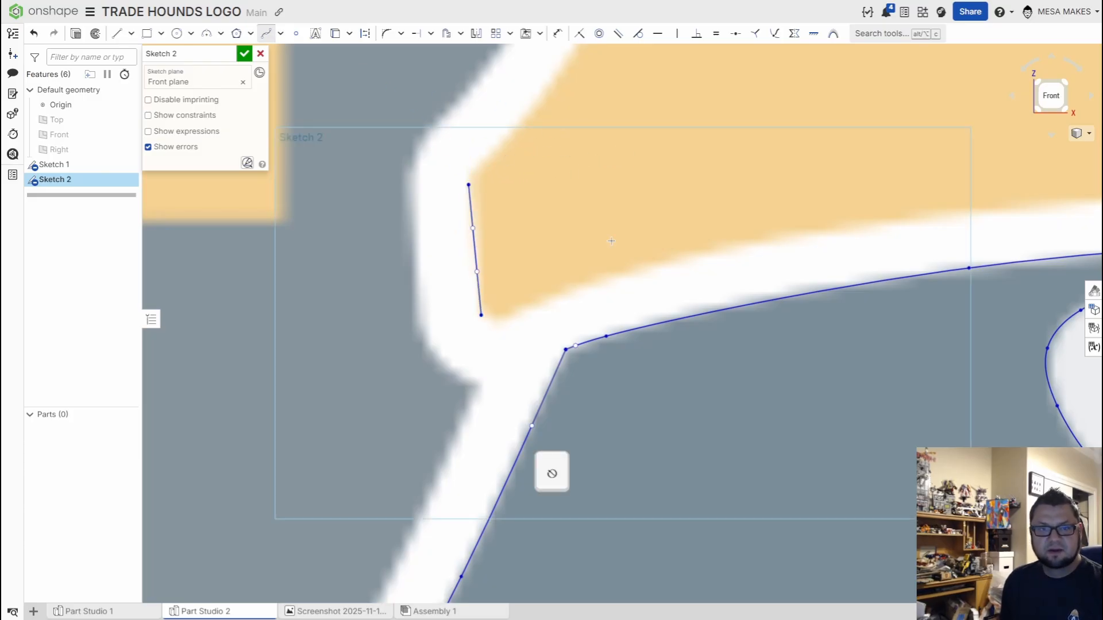
Step: Start a spline at the upper end of the brim's left edge and trace the lower part of the hard hat's left outline
{"action": "scroll", "coordinate": [474, 245], "scroll_direction": "up", "scroll_amount": 5}
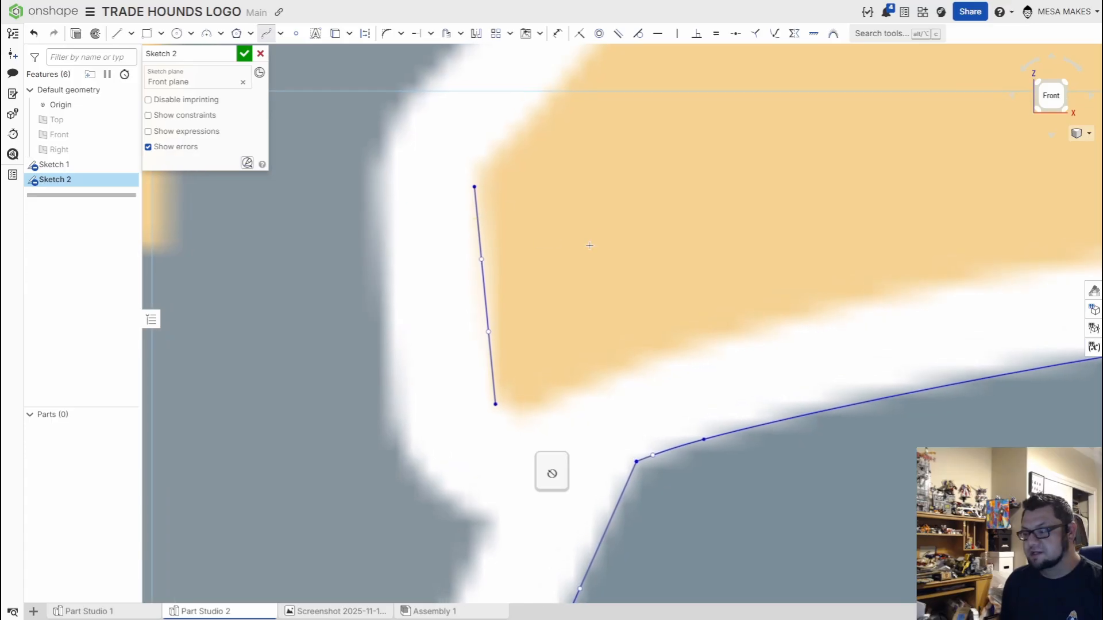
{"action": "middle_click_drag", "start_coordinate": [589, 286], "coordinate": [526, 338]}
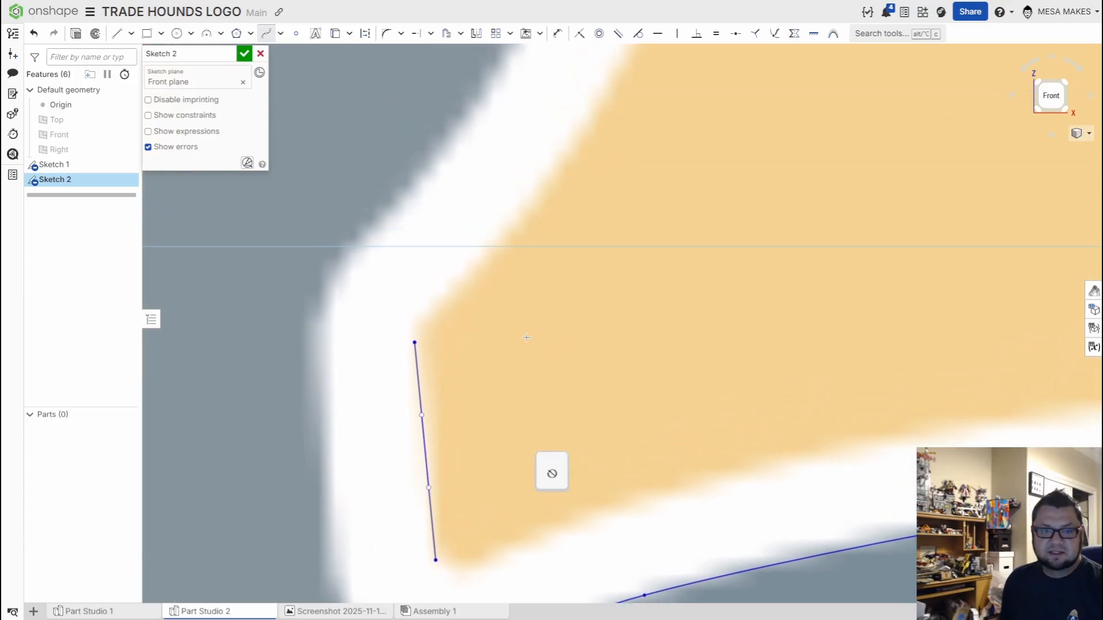
{"action": "left_click", "coordinate": [414, 343]}
{"action": "middle_click_drag", "start_coordinate": [611, 98], "coordinate": [507, 524]}
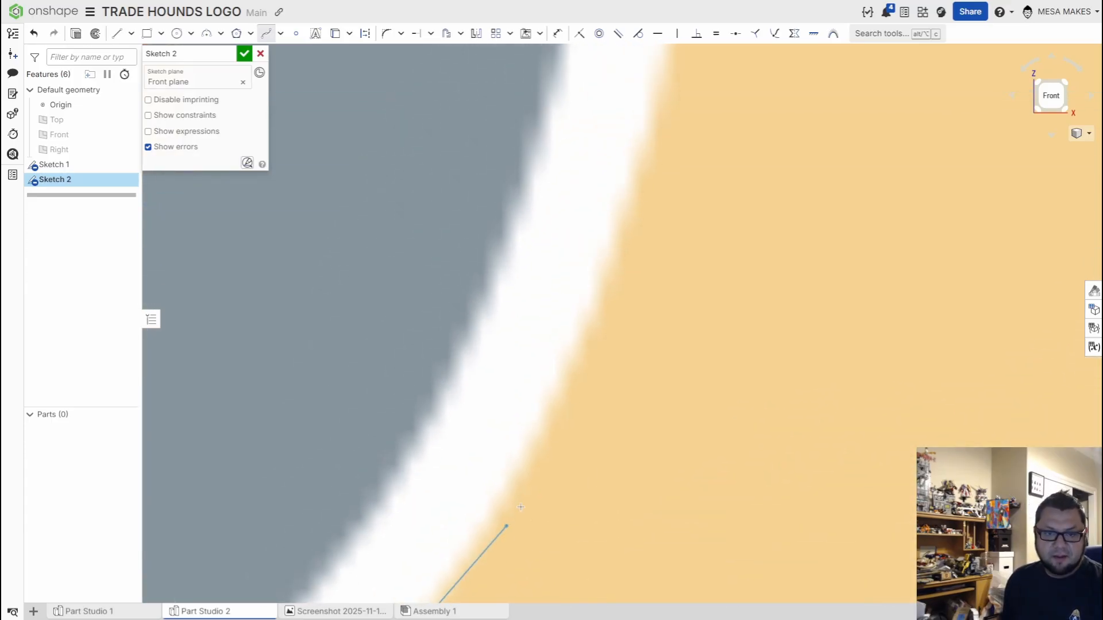
{"action": "left_click", "coordinate": [556, 397]}
{"action": "left_click", "coordinate": [630, 235]}
{"action": "middle_click_drag", "start_coordinate": [630, 234], "coordinate": [625, 455]}
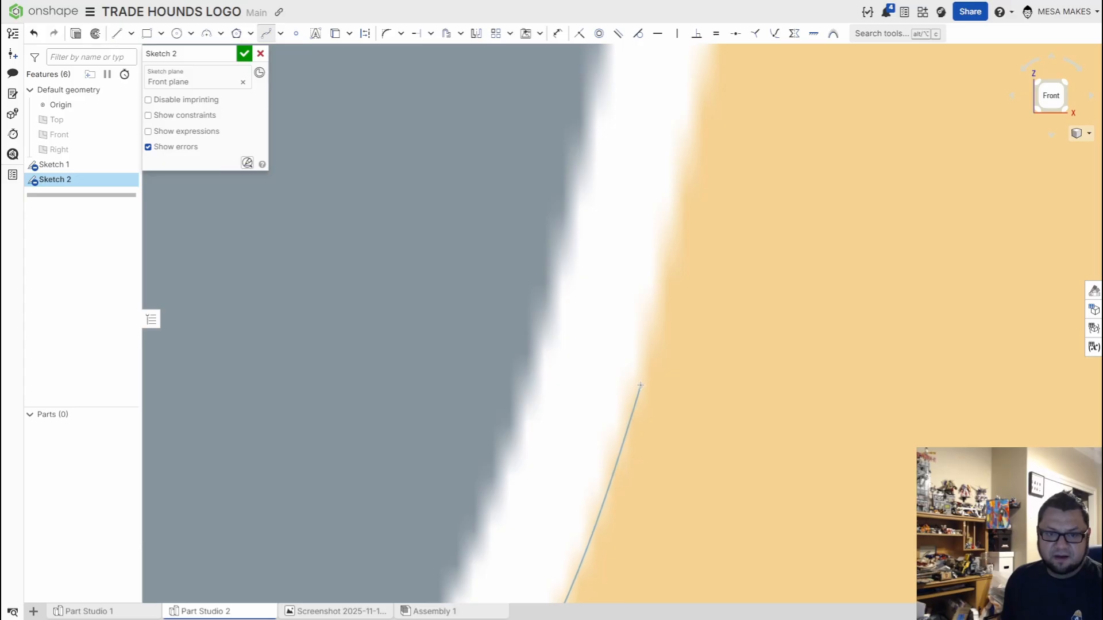
{"action": "left_click", "coordinate": [639, 358]}
{"action": "middle_click_drag", "start_coordinate": [702, 220], "coordinate": [682, 476]}
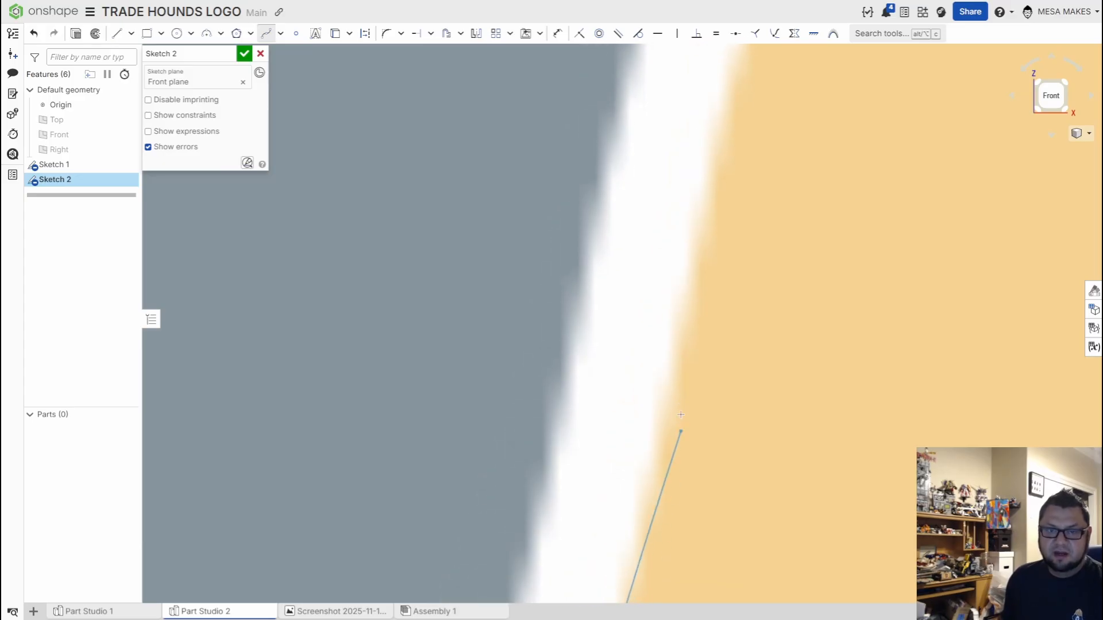
{"action": "left_click", "coordinate": [667, 380]}
Step: Continue the spline up the hard hat's curved outline and end it just past the rounded tip beside the vertical slot
{"action": "middle_click_drag", "start_coordinate": [758, 220], "coordinate": [698, 499]}
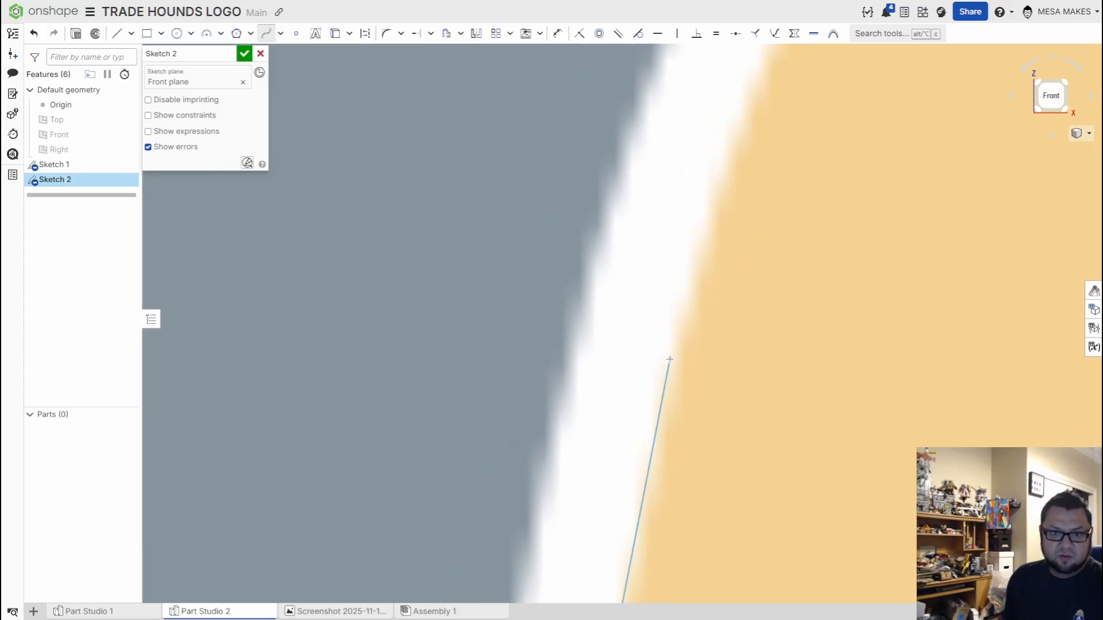
{"action": "left_click", "coordinate": [670, 359]}
{"action": "middle_click_drag", "start_coordinate": [734, 234], "coordinate": [726, 419]}
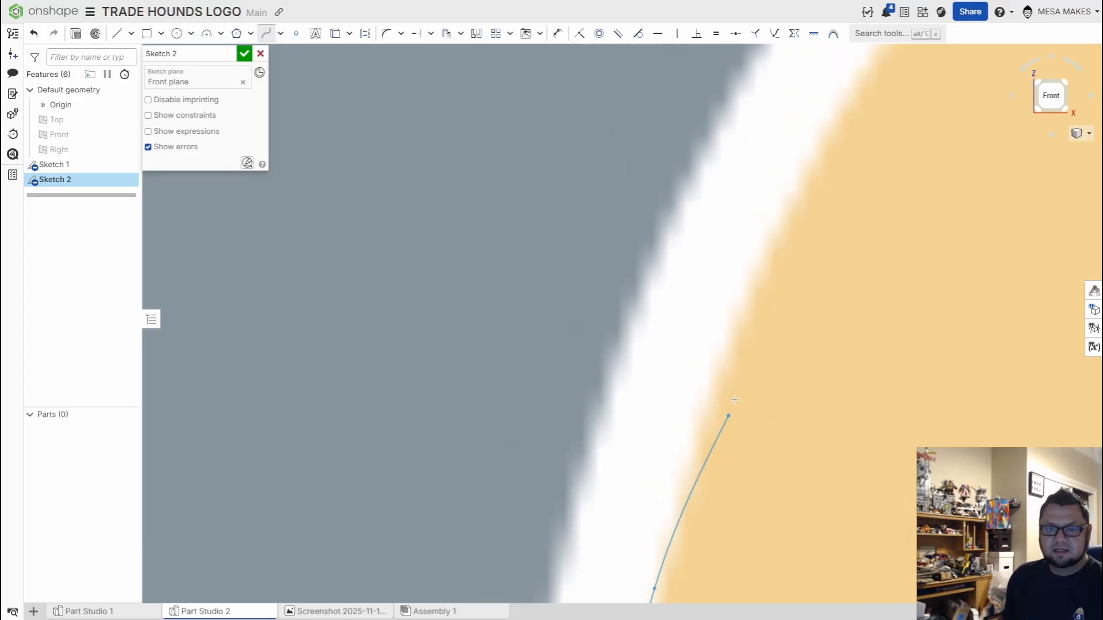
{"action": "left_click", "coordinate": [727, 347]}
{"action": "middle_click_drag", "start_coordinate": [824, 239], "coordinate": [578, 488]}
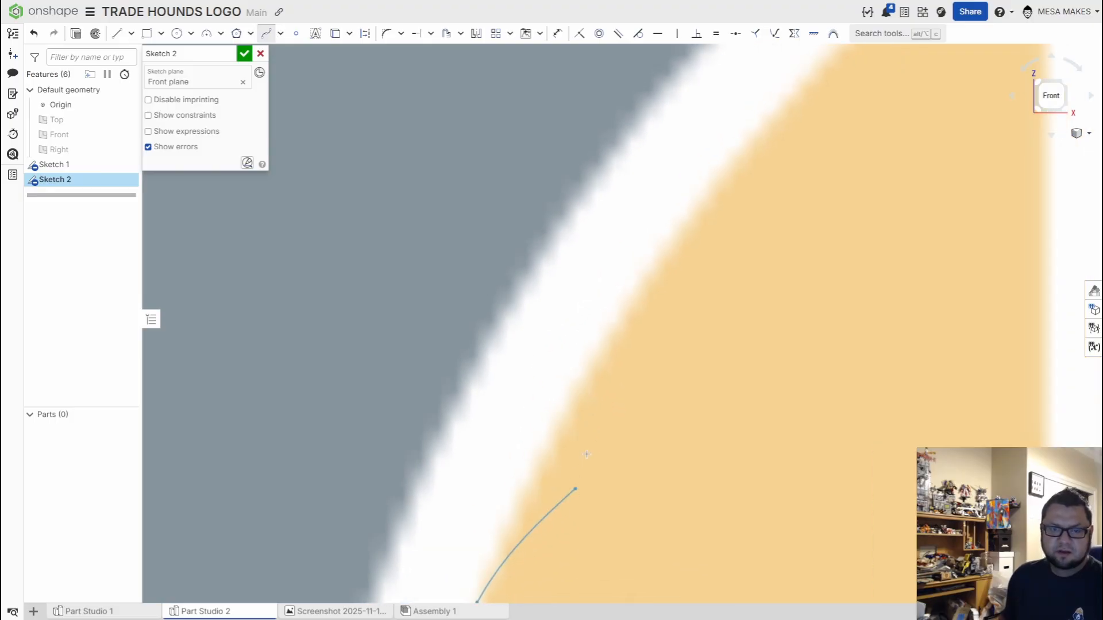
{"action": "left_click", "coordinate": [634, 299]}
{"action": "middle_click_drag", "start_coordinate": [722, 278], "coordinate": [574, 446]}
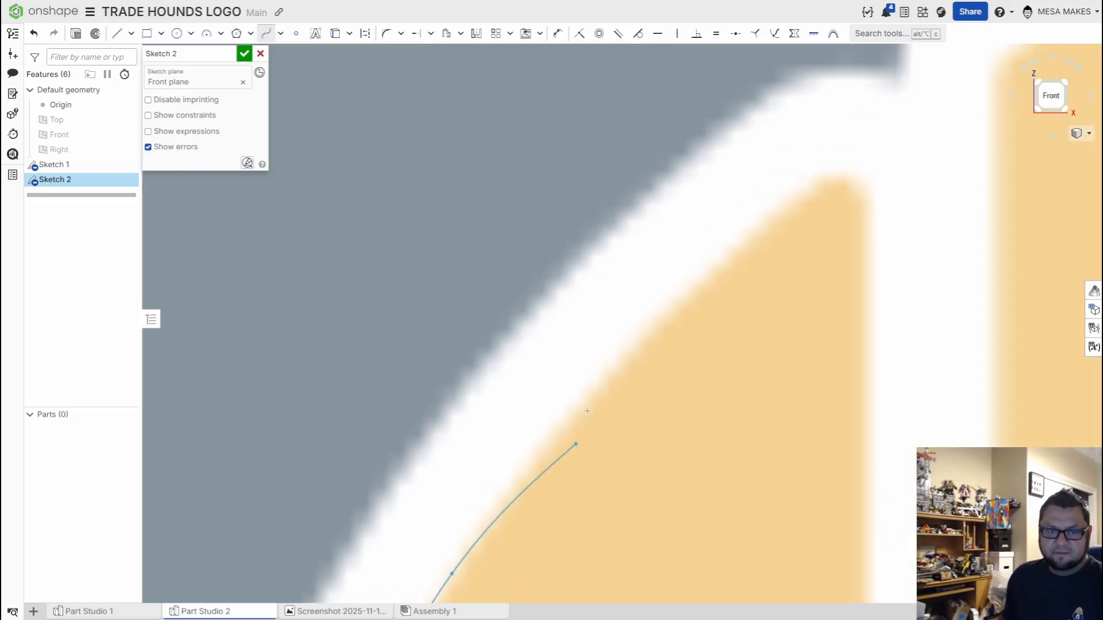
{"action": "left_click", "coordinate": [632, 353]}
{"action": "left_click", "coordinate": [784, 211]}
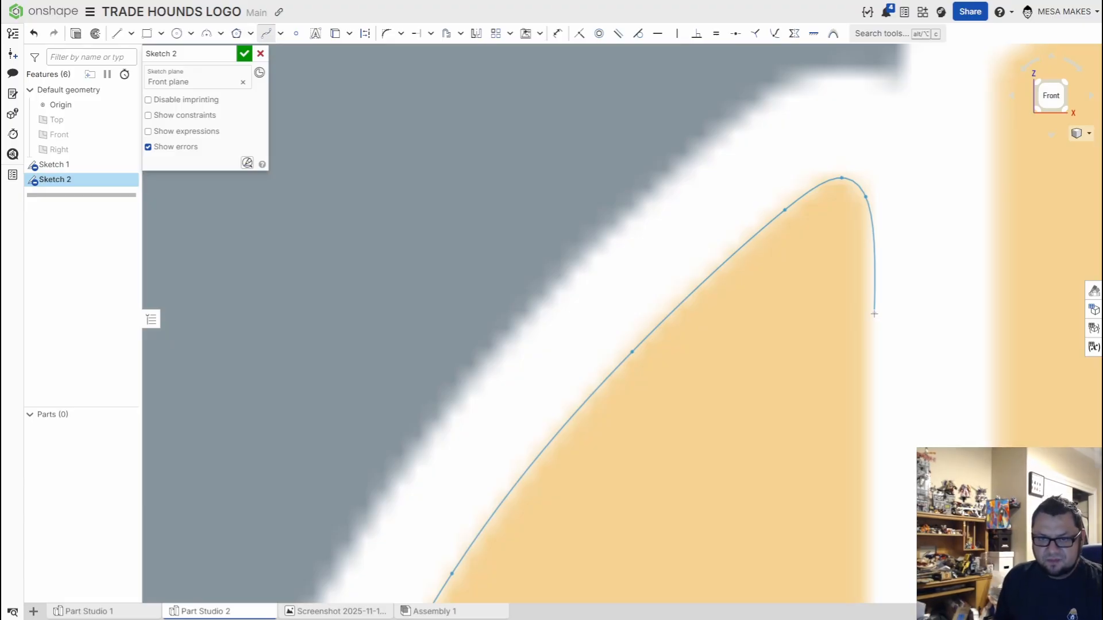
{"action": "scroll", "coordinate": [873, 321], "scroll_direction": "down", "scroll_amount": 1}
{"action": "middle_click_drag", "start_coordinate": [867, 367], "coordinate": [776, 84]}
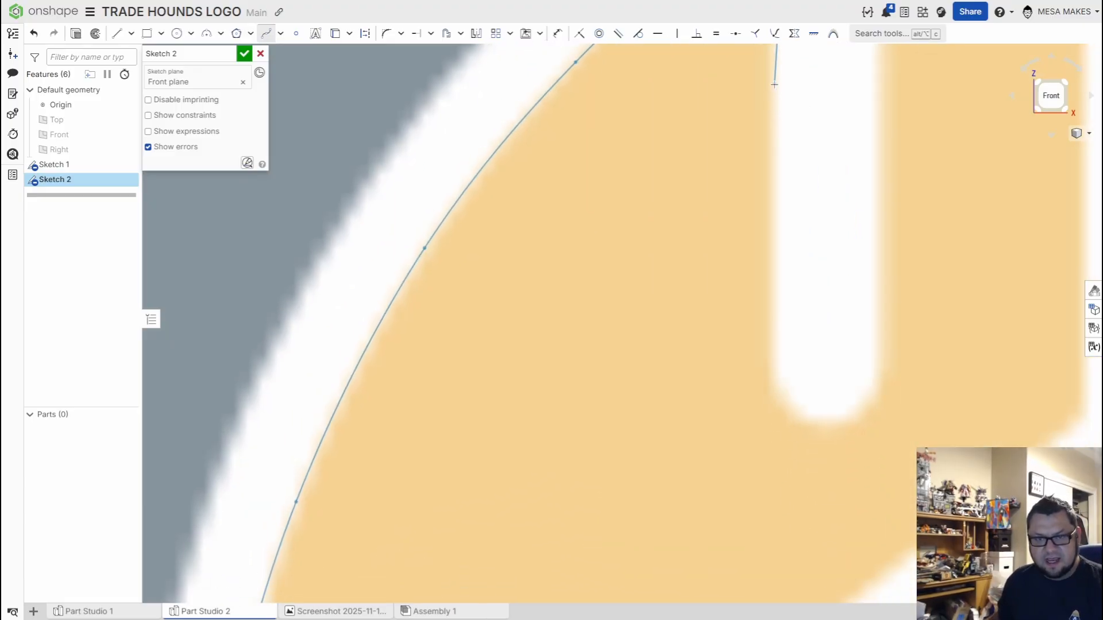
{"action": "left_click", "coordinate": [792, 280]}
{"action": "middle_click_drag", "start_coordinate": [789, 276], "coordinate": [773, 439]}
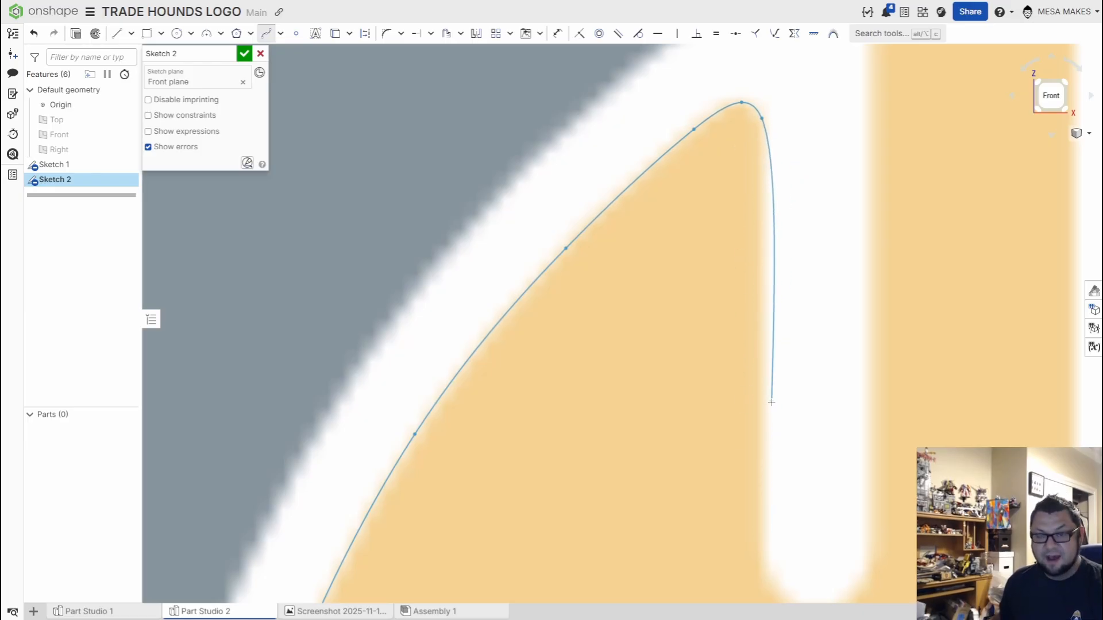
{"action": "key", "text": "Escape"}
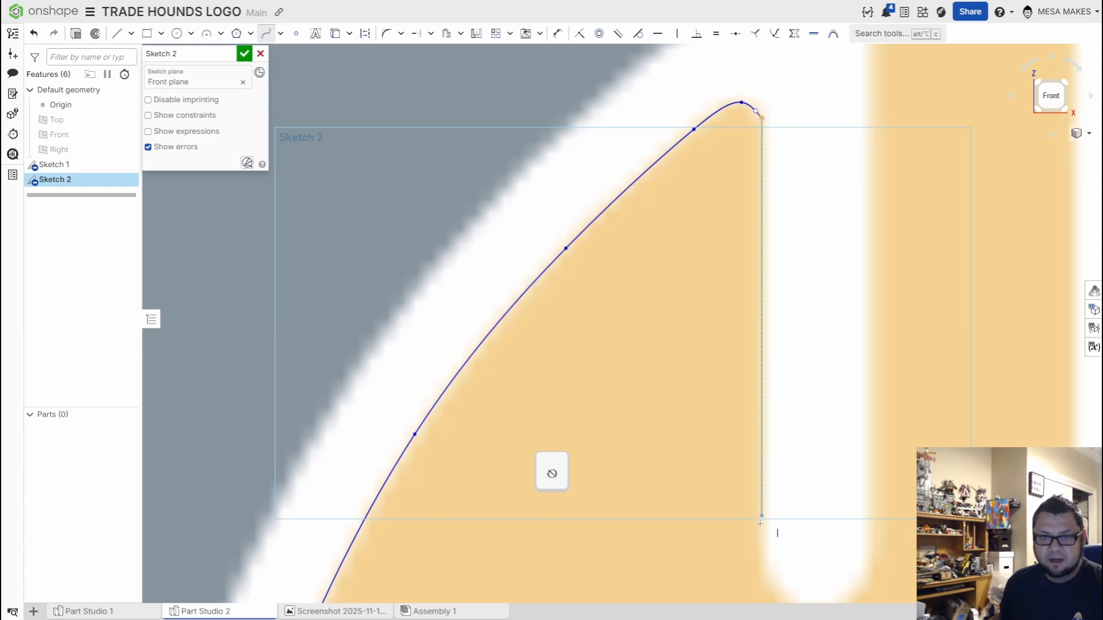
Step: Trace the slot's left edge with a straight vertical two-point spline from the rounded tip down to the slot's bottom
{"action": "left_click", "coordinate": [762, 596]}
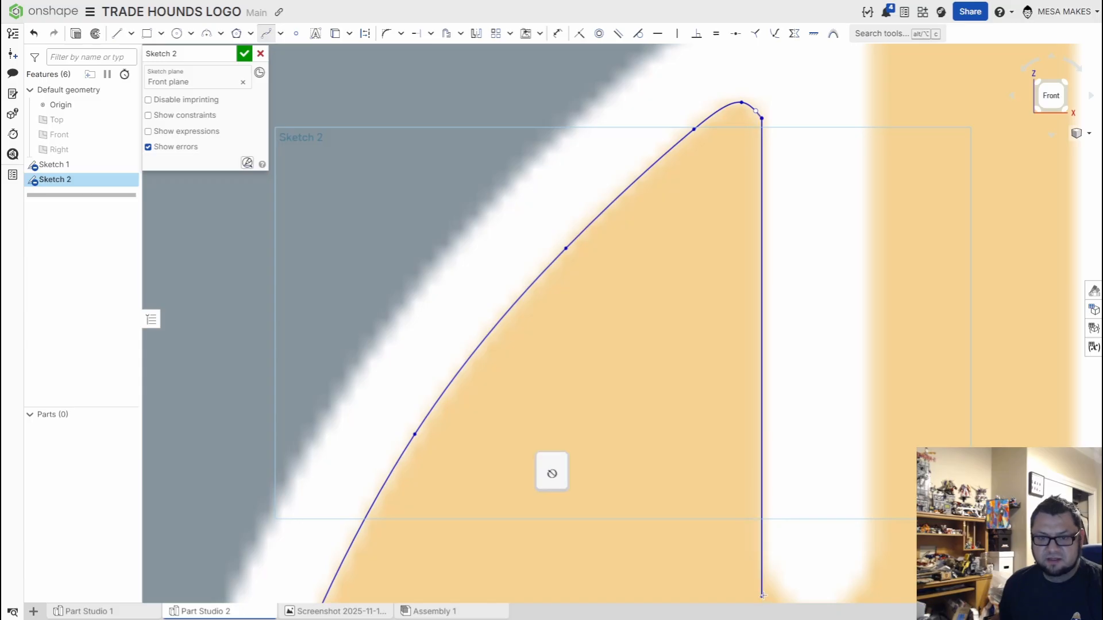
{"action": "middle_click_drag", "start_coordinate": [764, 594], "coordinate": [771, 371]}
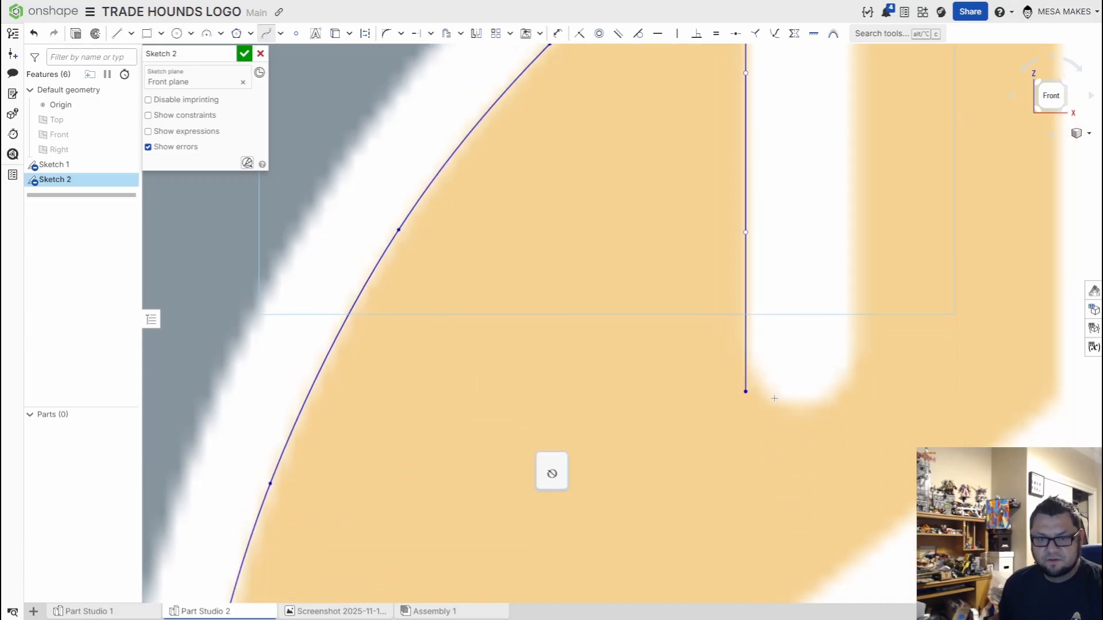
{"action": "scroll", "coordinate": [850, 281], "scroll_direction": "down", "scroll_amount": 5}
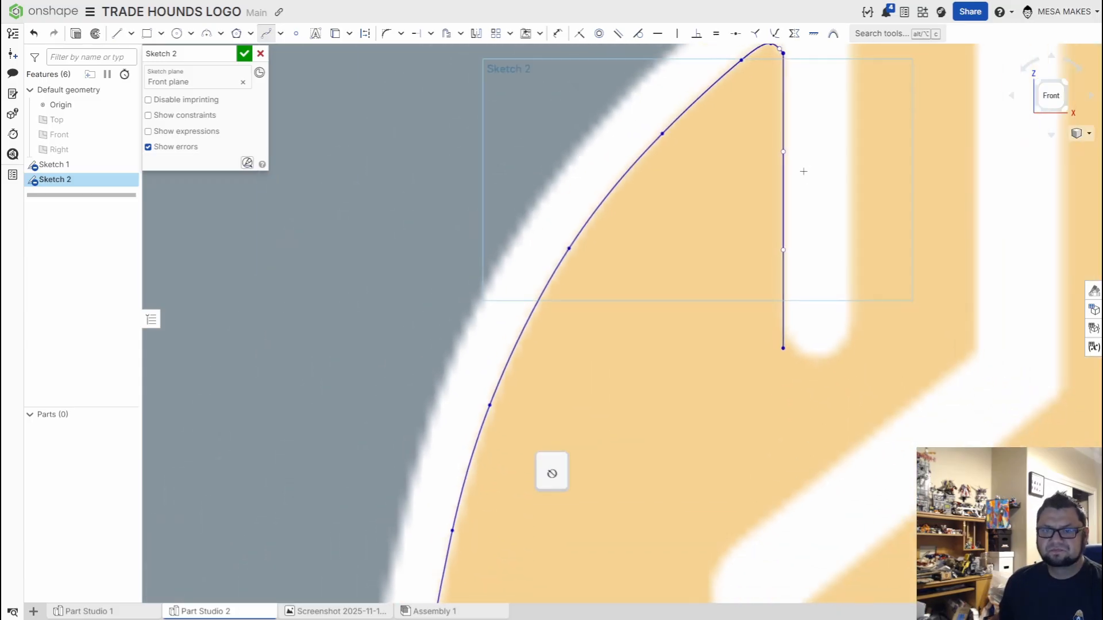
{"action": "middle_click_drag", "start_coordinate": [765, 366], "coordinate": [753, 310]}
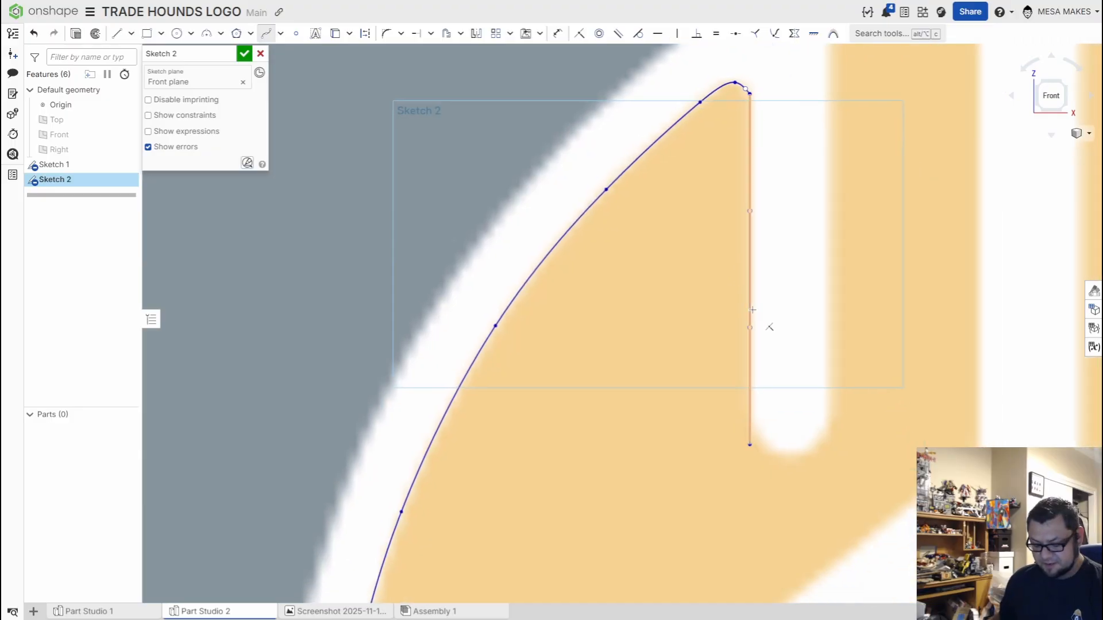
{"action": "key", "text": "l"}
{"action": "scroll", "coordinate": [754, 428], "scroll_direction": "up", "scroll_amount": 5}
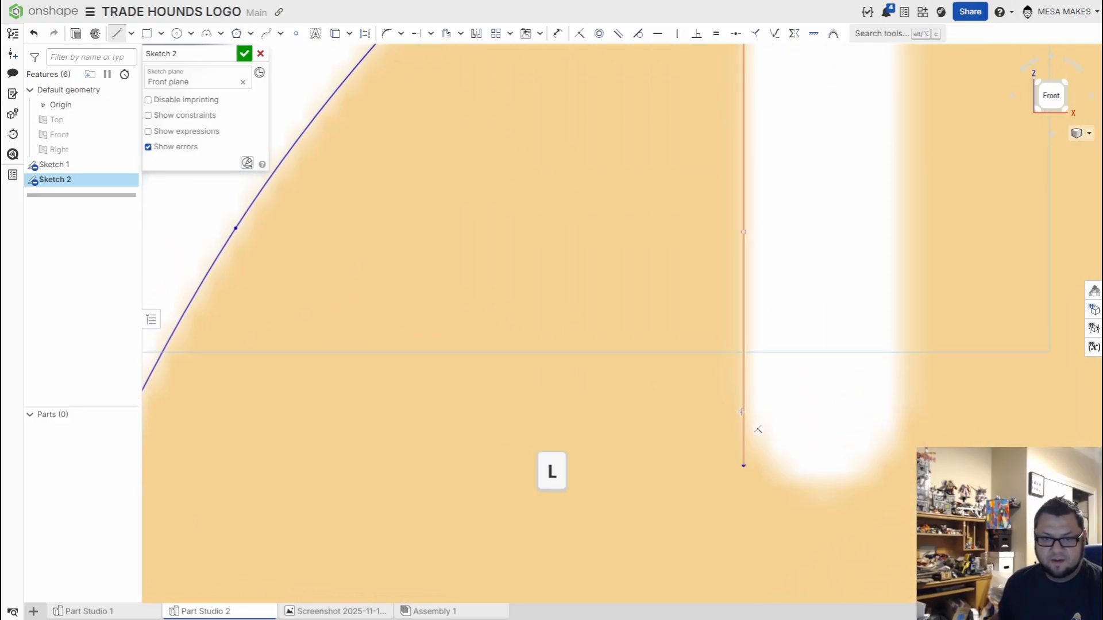
{"action": "left_click", "coordinate": [742, 412]}
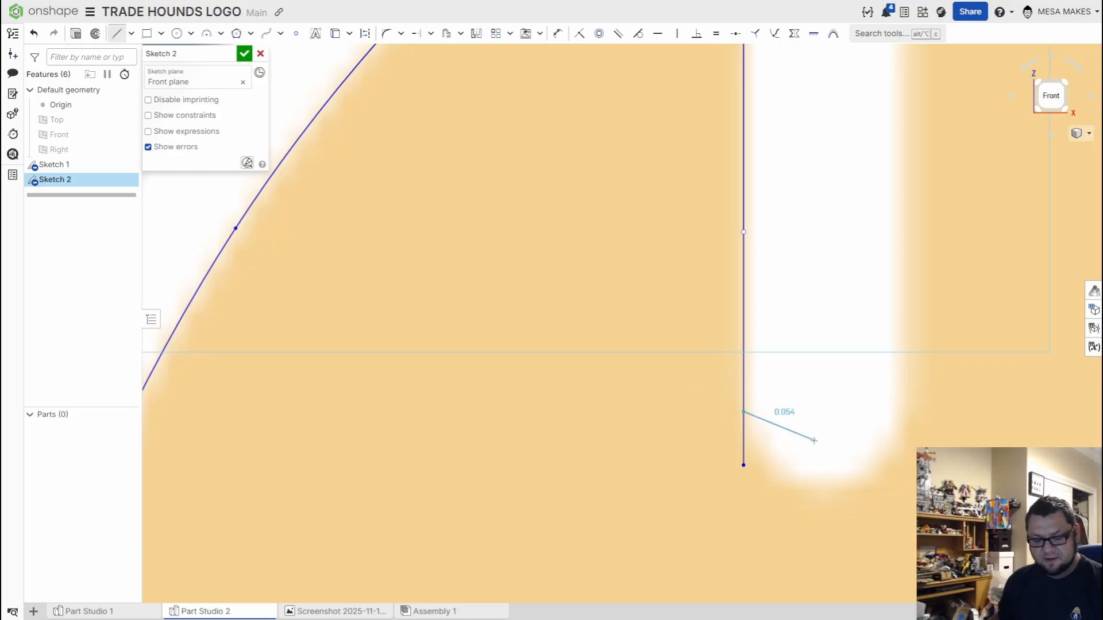
{"action": "key", "text": "Escape"}
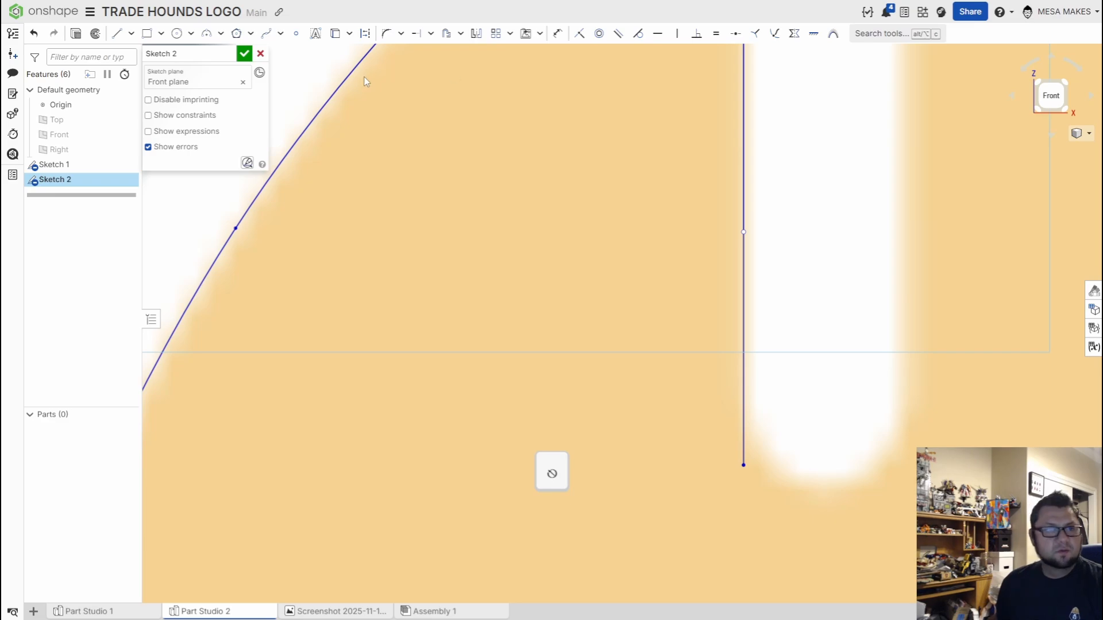
Step: Draw a three-point arc of about 0.053 radius around the slot's bottom, from its traced left edge to its right edge
{"action": "left_click", "coordinate": [207, 33]}
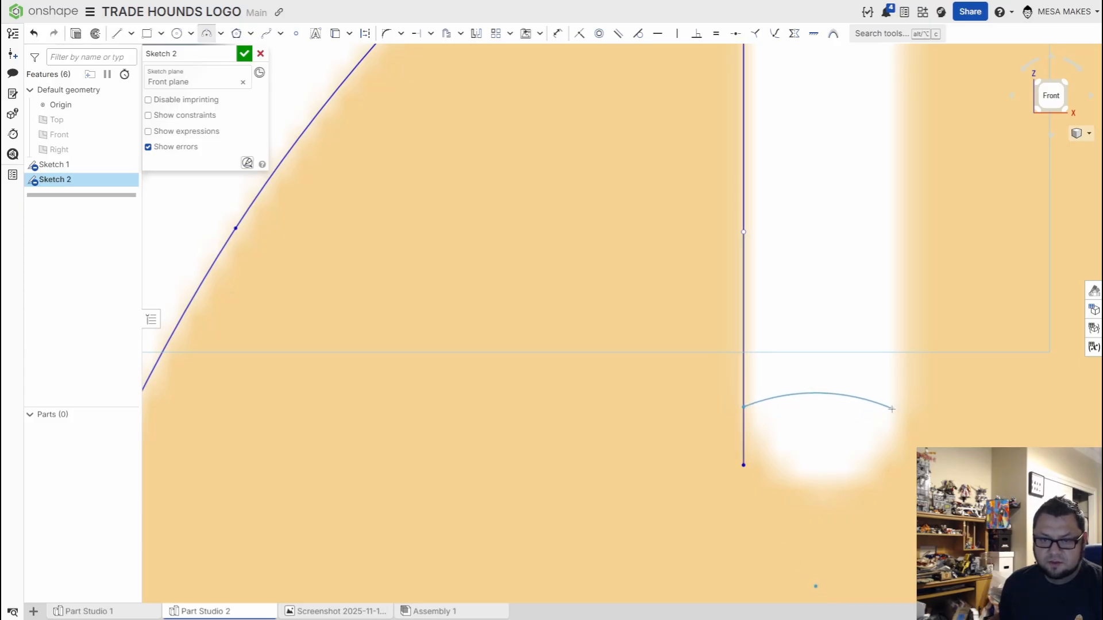
{"action": "left_click", "coordinate": [892, 407]}
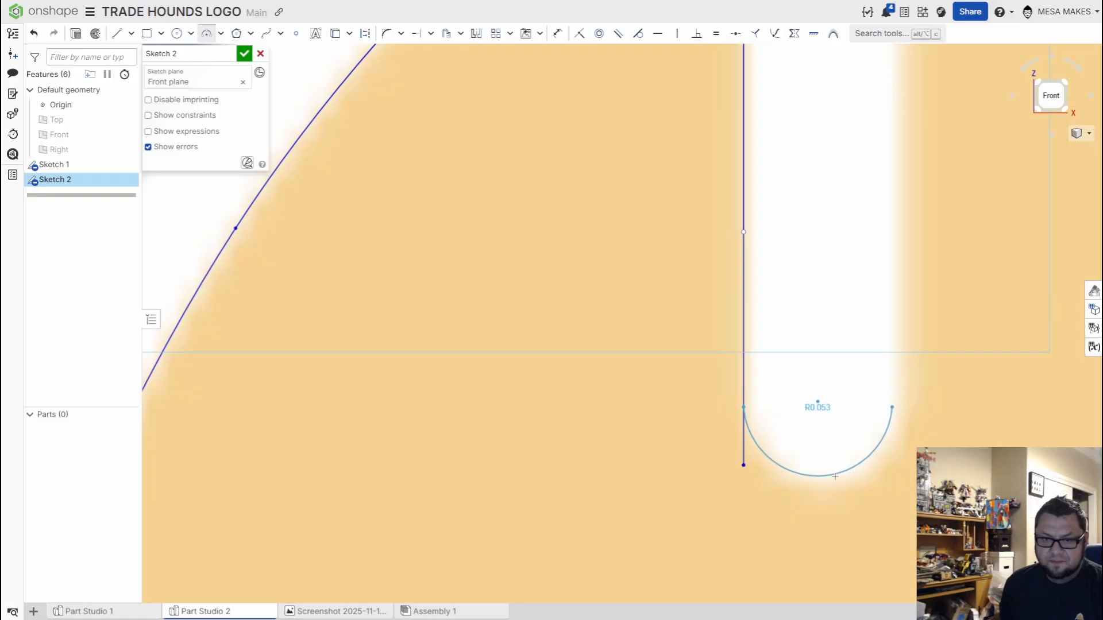
{"action": "left_click", "coordinate": [831, 480]}
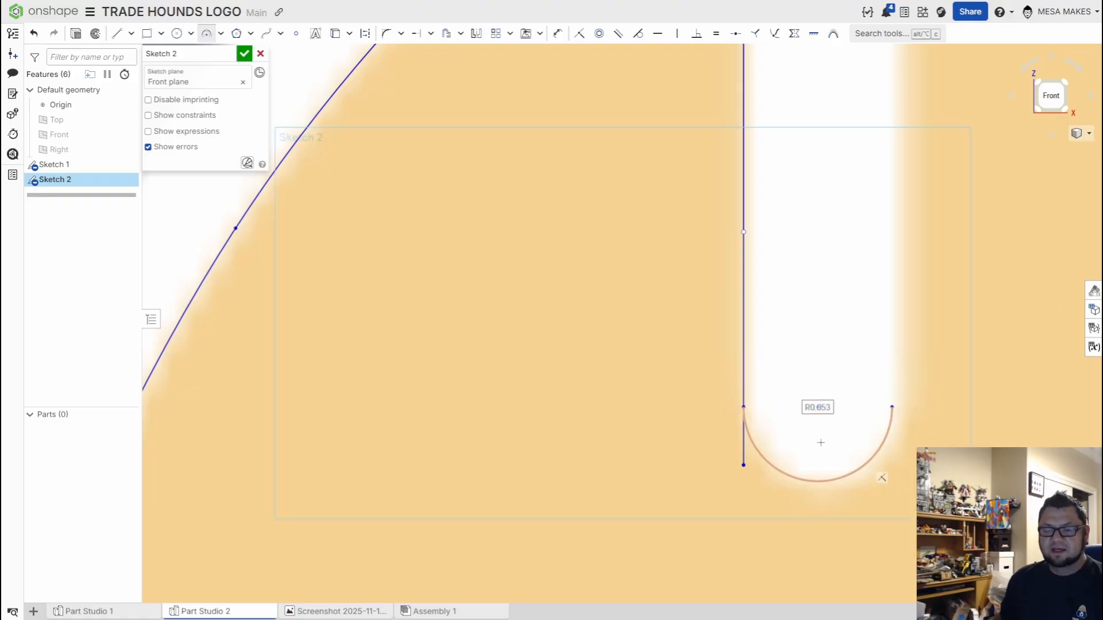
{"action": "scroll", "coordinate": [792, 448], "scroll_direction": "up", "scroll_amount": 4}
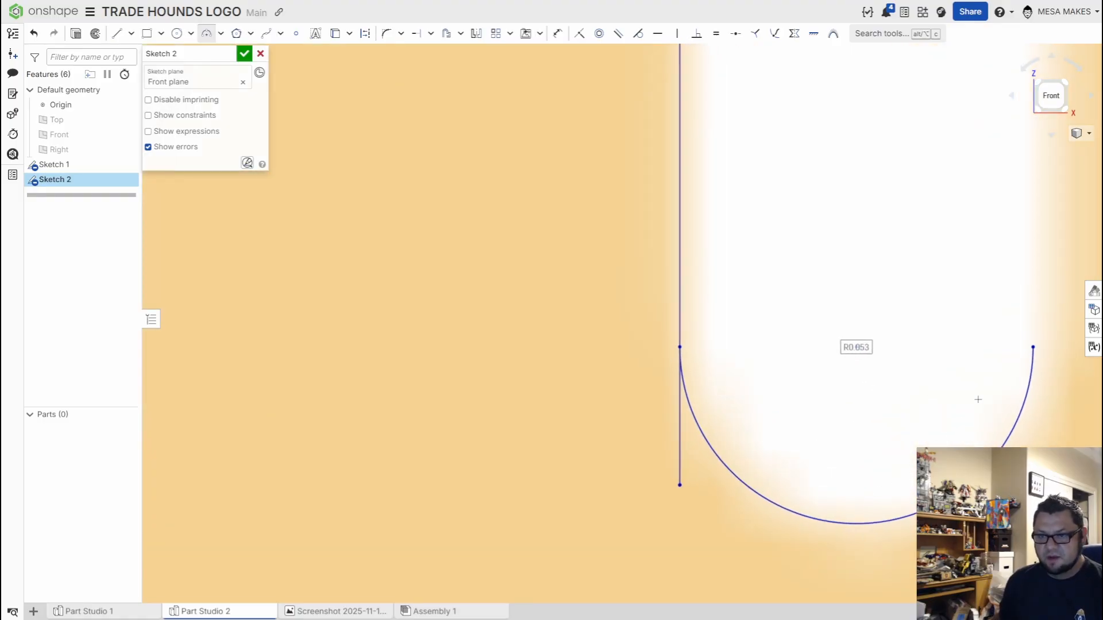
{"action": "key", "text": "Escape"}
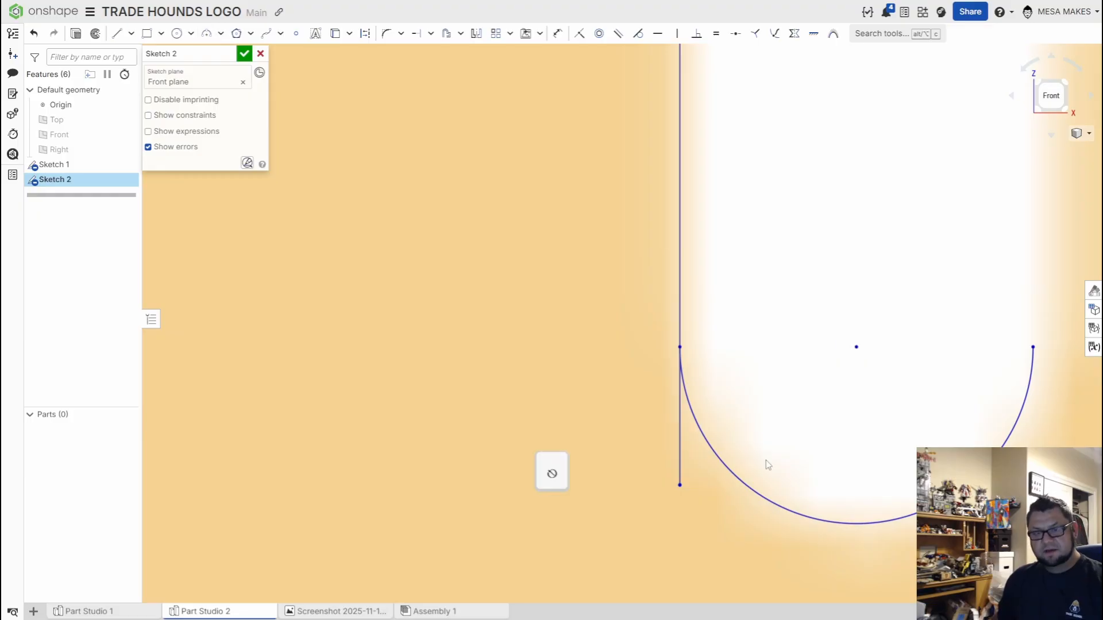
Step: Try trimming the overhang of the slot's left edge below the arc's start point and undo the trim
{"action": "key", "text": "m"}
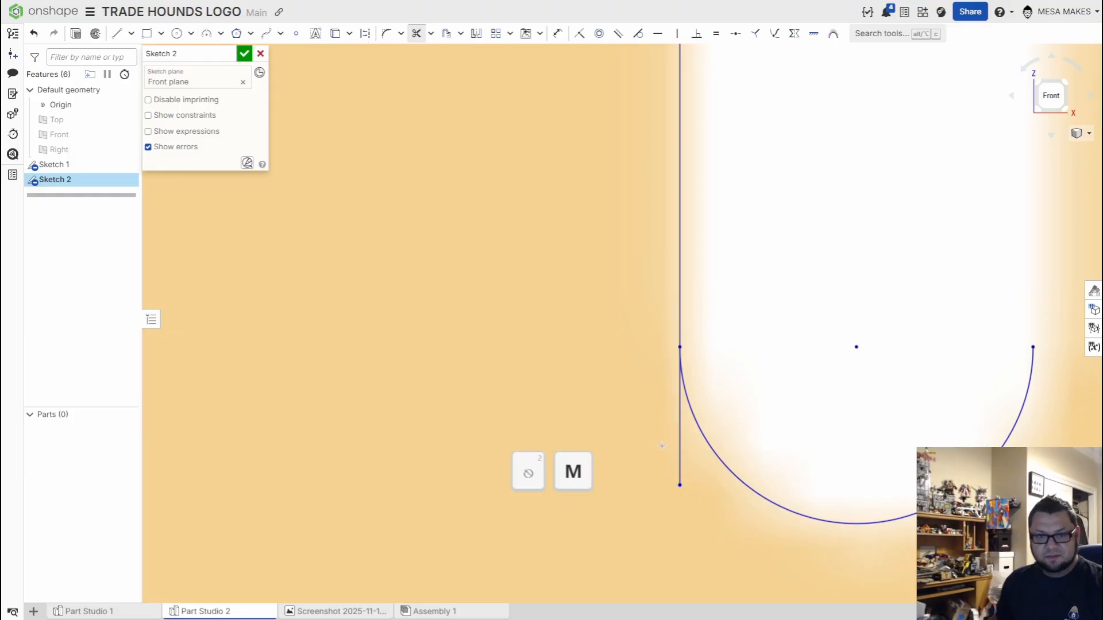
{"action": "left_click_drag", "start_coordinate": [693, 471], "coordinate": [698, 479]}
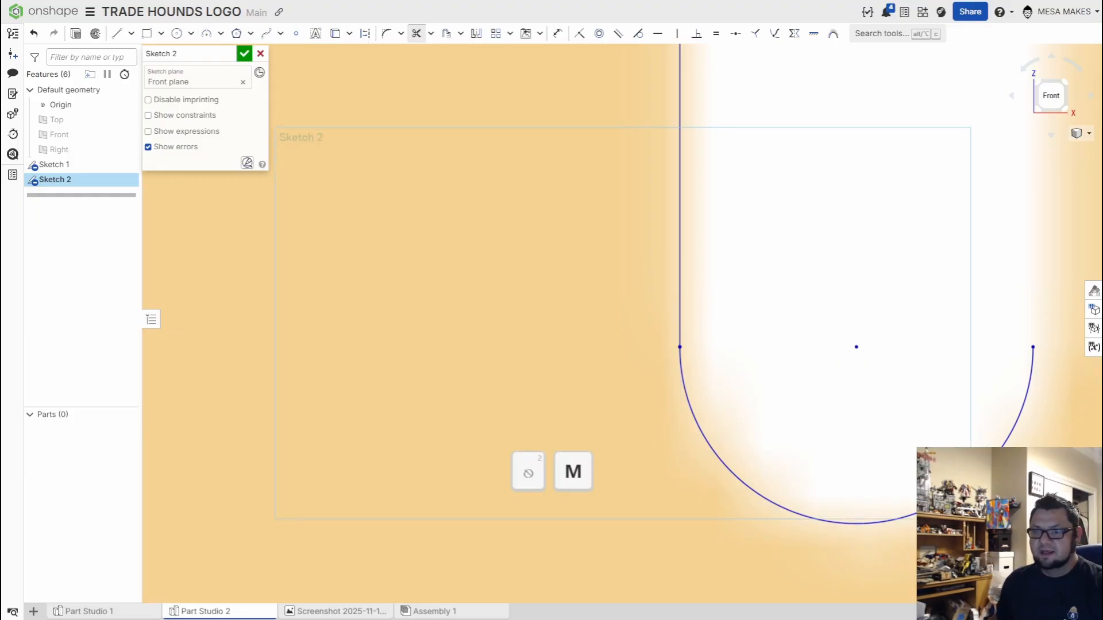
{"action": "scroll", "coordinate": [965, 321], "scroll_direction": "down", "scroll_amount": 5}
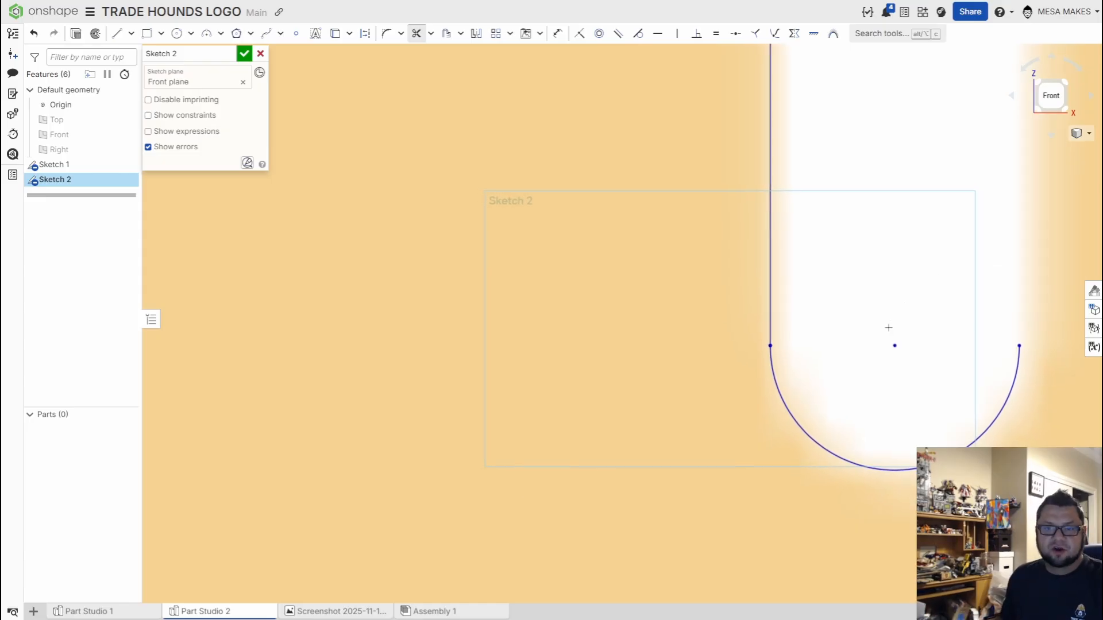
{"action": "scroll", "coordinate": [889, 327], "scroll_direction": "down", "scroll_amount": 6}
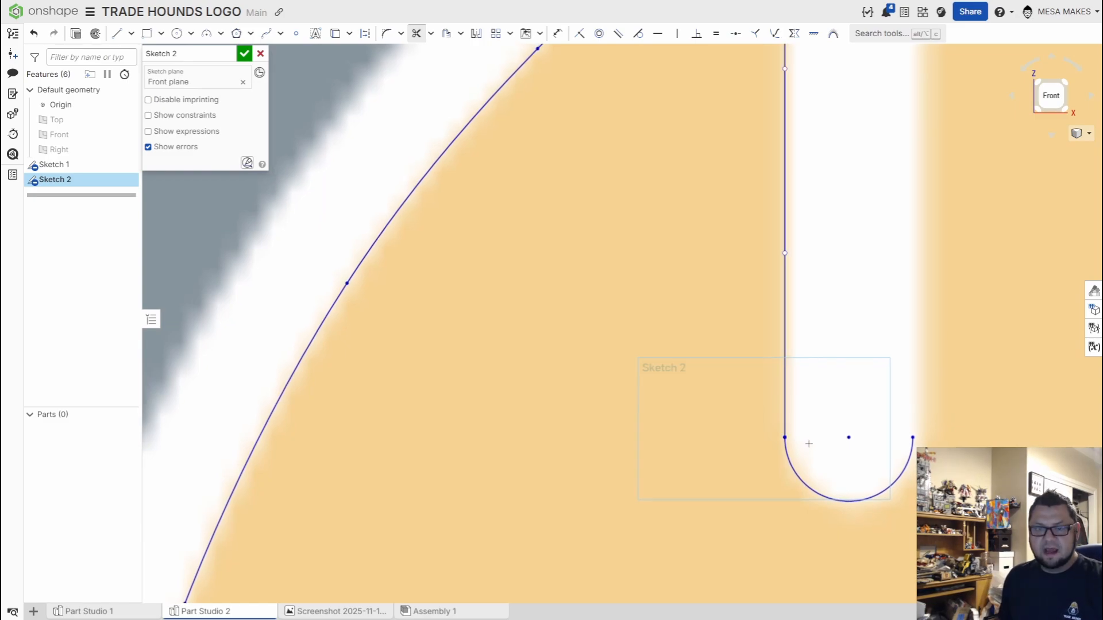
{"action": "key", "text": "ctrl+z"}
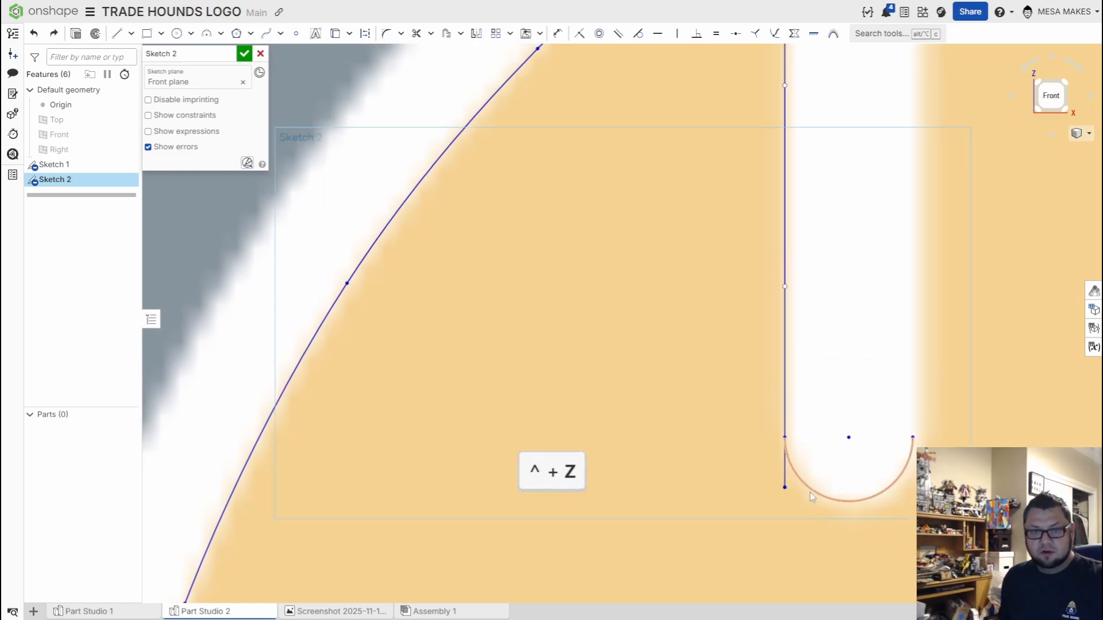
Step: Trim the overhanging end of the slot's left edge back to the arc's start point
{"action": "key", "text": "m"}
{"action": "scroll", "coordinate": [775, 466], "scroll_direction": "up", "scroll_amount": 3}
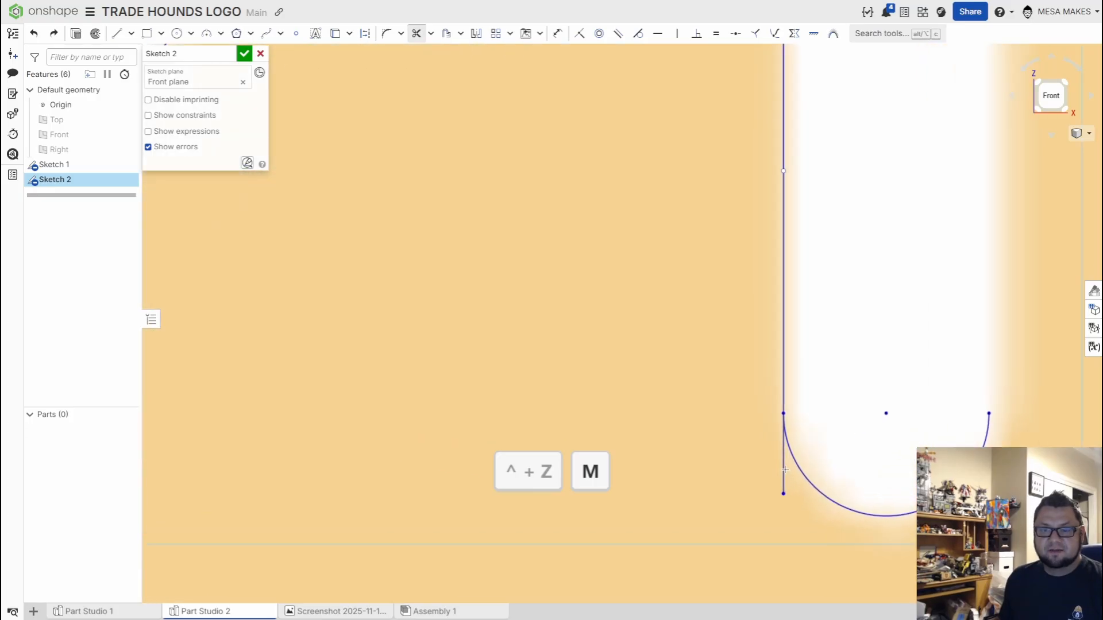
{"action": "left_click_drag", "start_coordinate": [797, 487], "coordinate": [798, 487]}
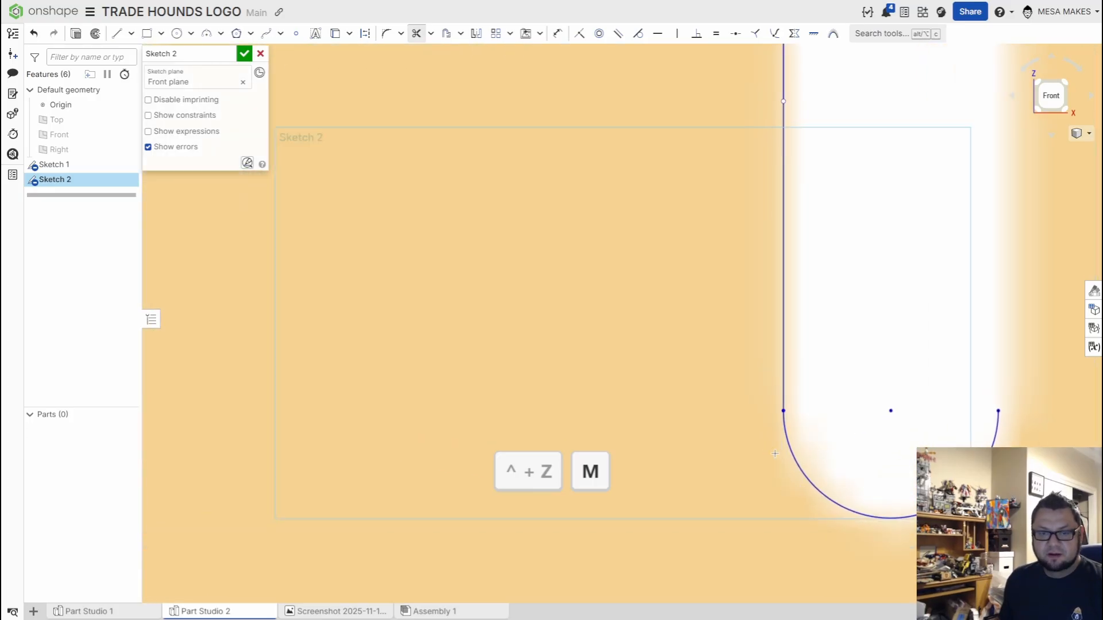
{"action": "key", "text": "Escape"}
{"action": "key", "text": "Escape"}
{"action": "key", "text": "Escape"}
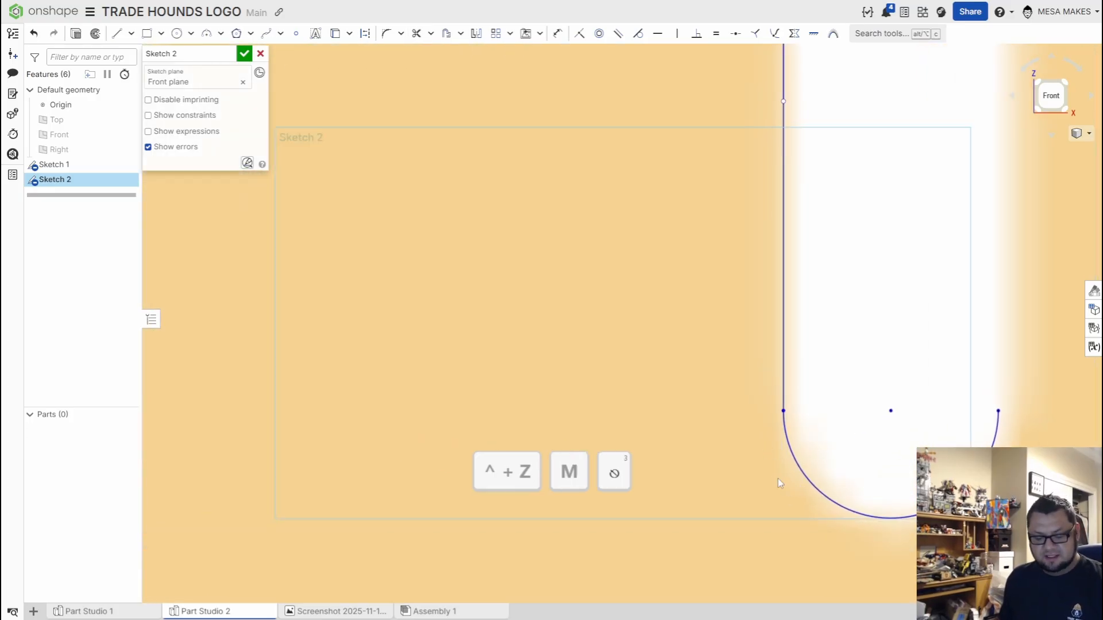
Step: Trace the slot's right edge with a straight vertical two-point spline from the bottom arc's end up to the sloped tan corner
{"action": "middle_click_drag", "start_coordinate": [885, 429], "coordinate": [810, 468]}
{"action": "key", "text": "l"}
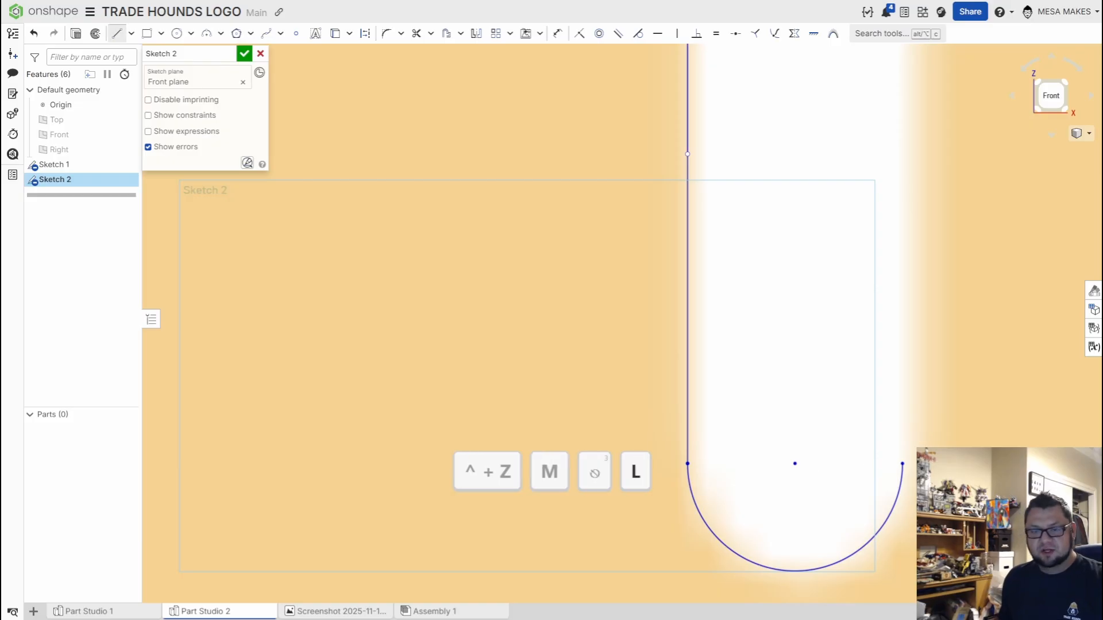
{"action": "key", "text": "s"}
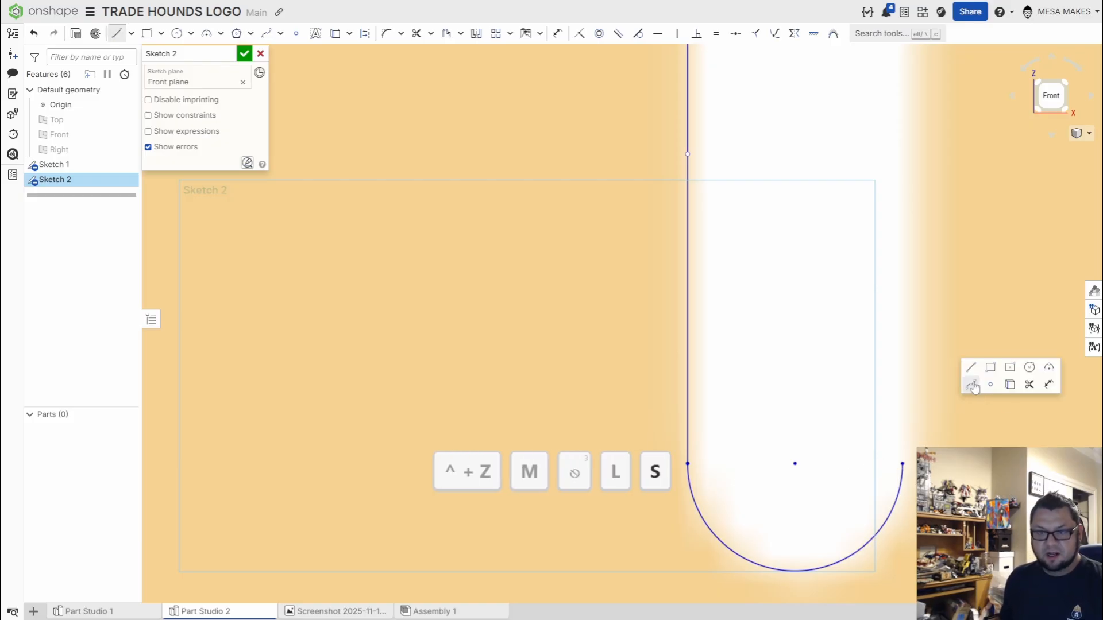
{"action": "left_click", "coordinate": [971, 384]}
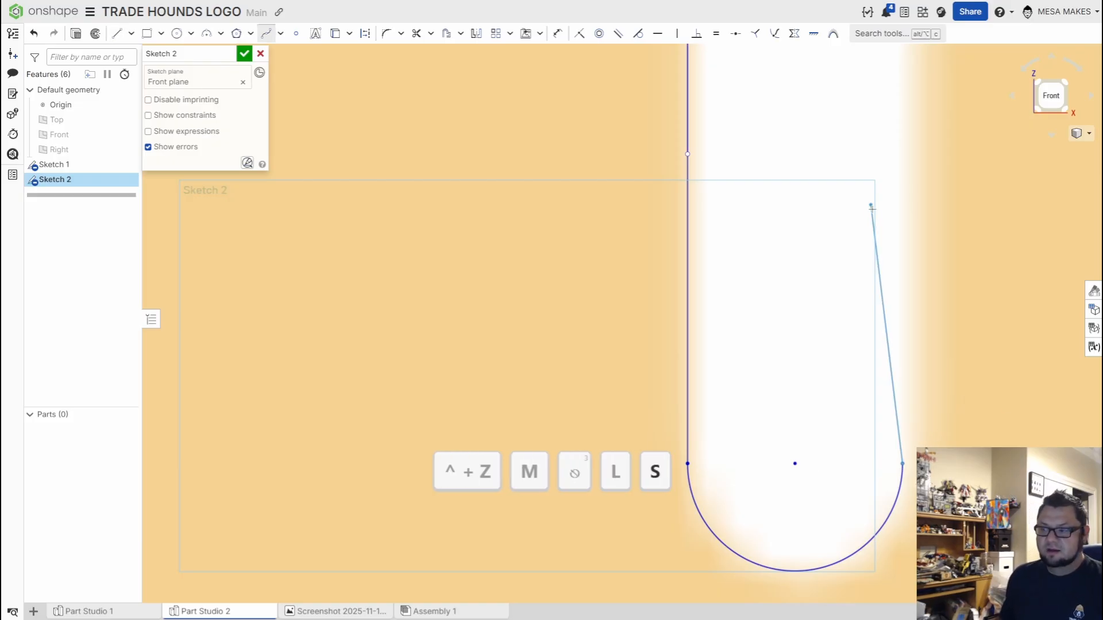
{"action": "middle_click_drag", "start_coordinate": [875, 231], "coordinate": [880, 361]}
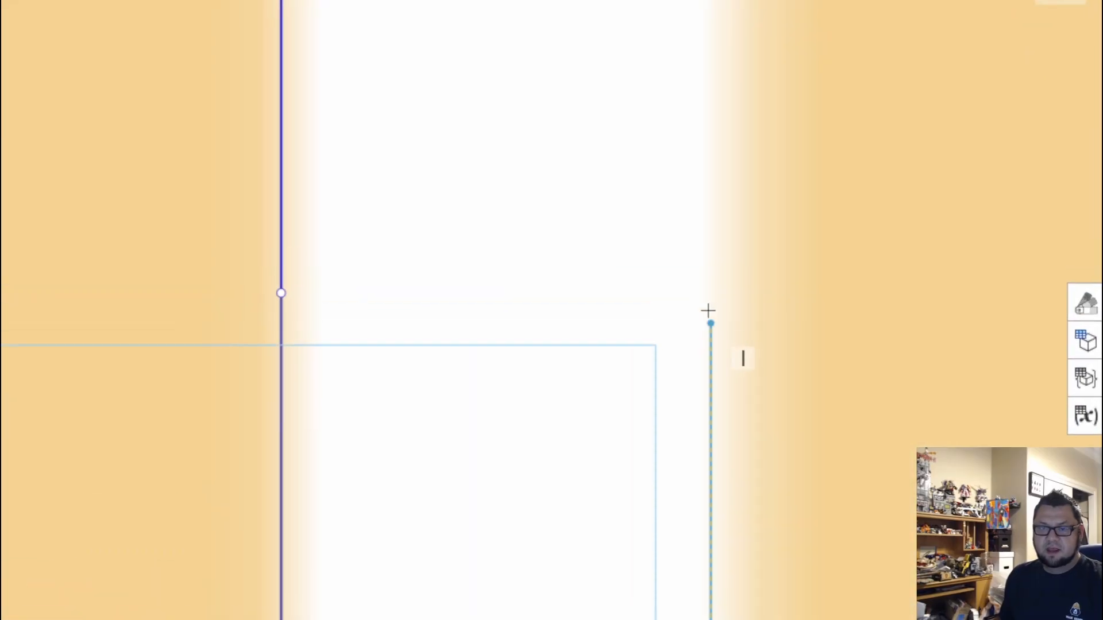
{"action": "middle_click_drag", "start_coordinate": [708, 311], "coordinate": [724, 479]}
{"action": "scroll", "coordinate": [723, 479], "scroll_direction": "down", "scroll_amount": 4}
{"action": "middle_click_drag", "start_coordinate": [747, 185], "coordinate": [638, 331]}
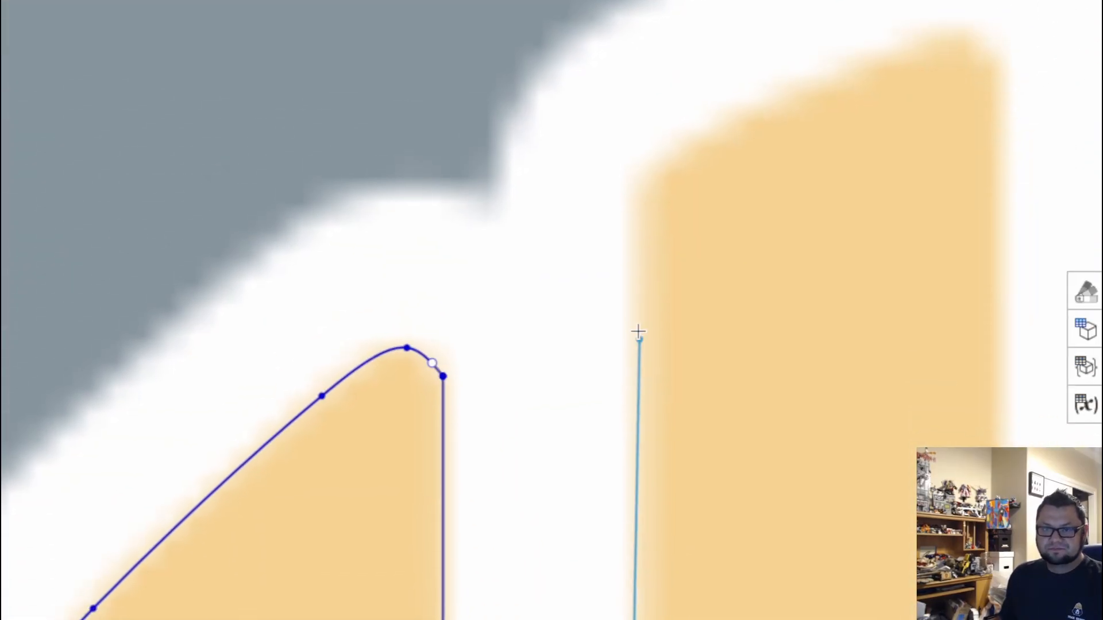
{"action": "scroll", "coordinate": [635, 258], "scroll_direction": "up", "scroll_amount": 4}
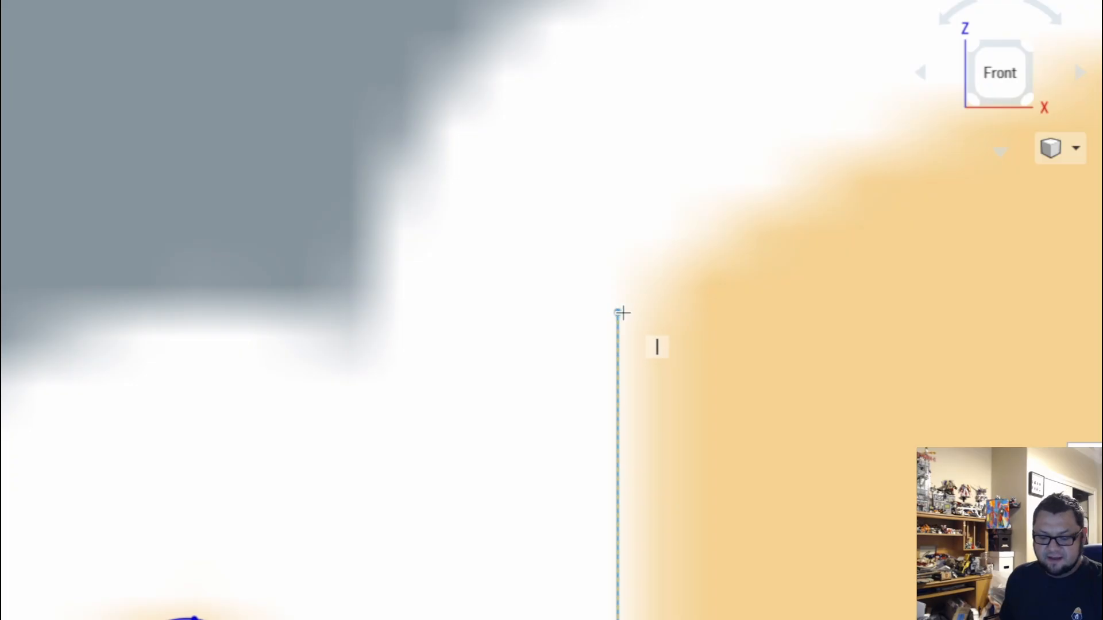
{"action": "left_click", "coordinate": [619, 313]}
Step: Trace the tan section's sloped top edge and rounded upper-right corner with a five-point spline starting at the slot's right edge
{"action": "middle_click_drag", "start_coordinate": [709, 270], "coordinate": [304, 605]}
{"action": "left_click", "coordinate": [562, 301]}
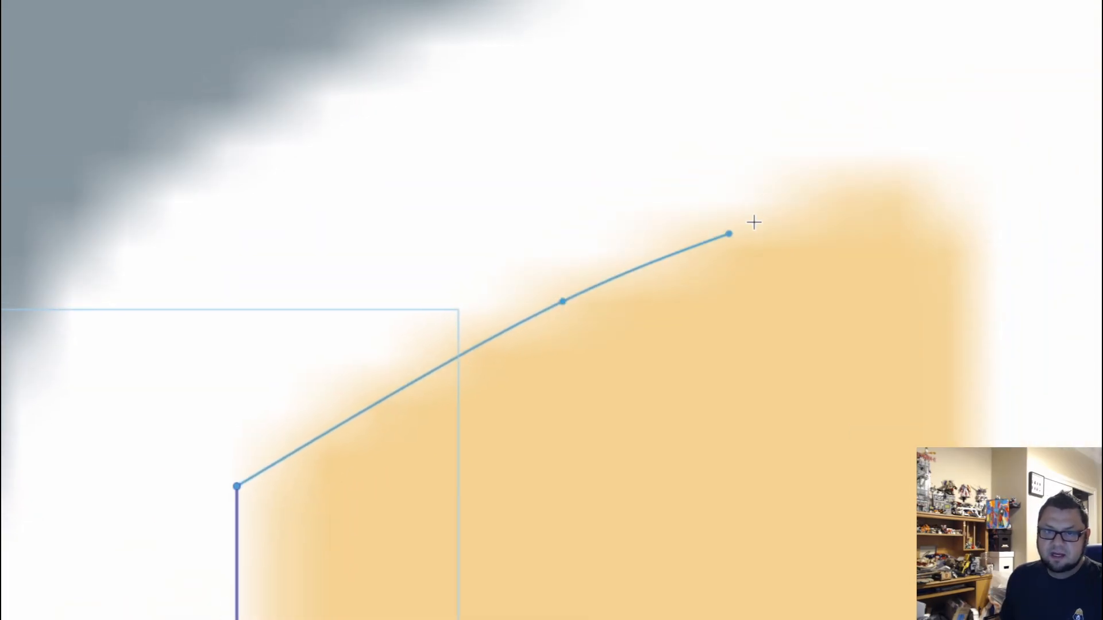
{"action": "left_click", "coordinate": [843, 173]}
{"action": "left_click", "coordinate": [920, 192]}
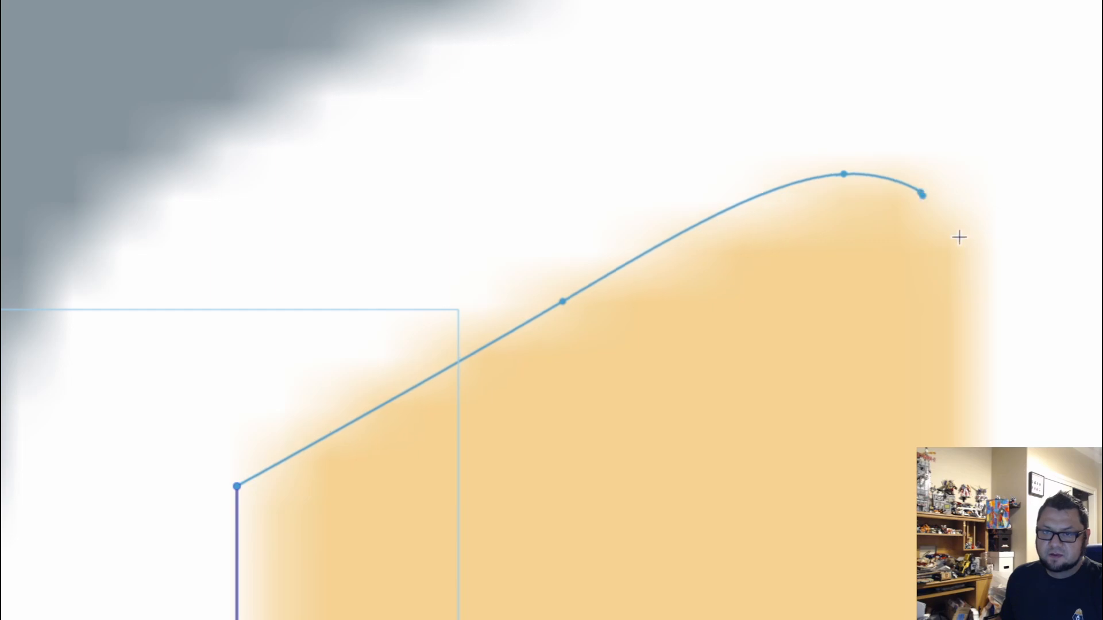
{"action": "double_click", "coordinate": [984, 253]}
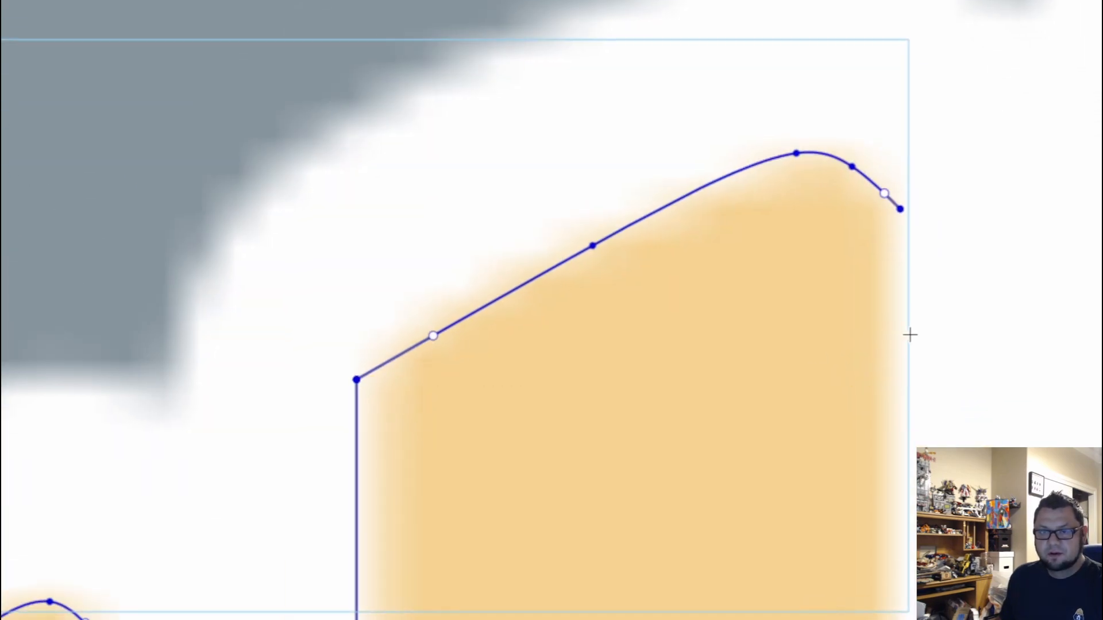
Step: Trace the tan section's right edge with a straight vertical spline from the rounded upper corner down to the white band's bend
{"action": "scroll", "coordinate": [908, 276], "scroll_direction": "up", "scroll_amount": 4}
{"action": "left_click", "coordinate": [906, 154]}
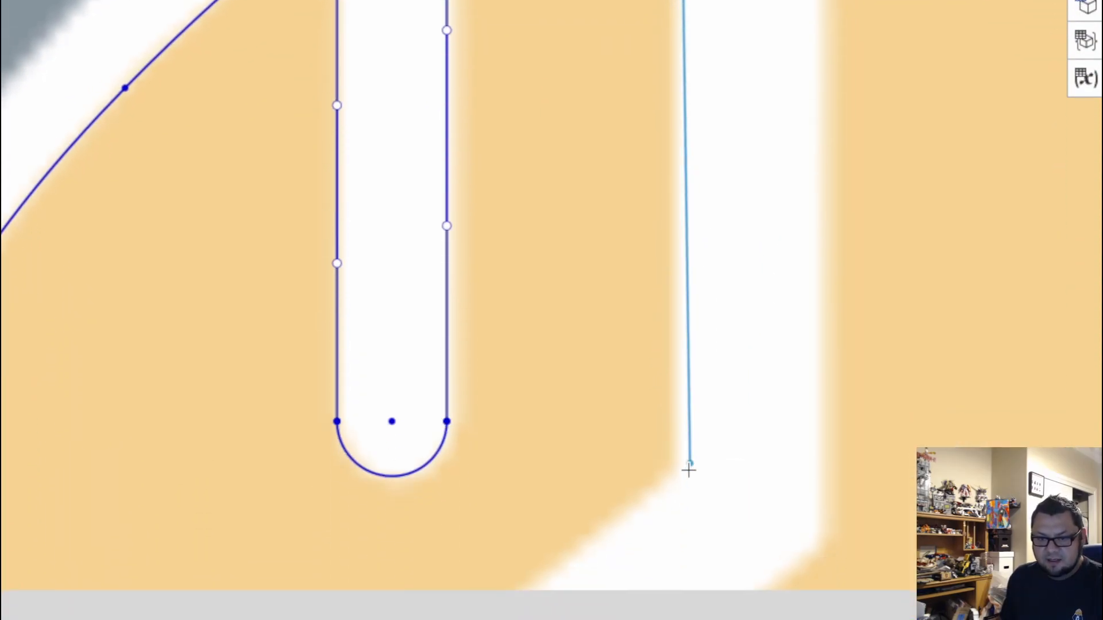
{"action": "middle_click_drag", "start_coordinate": [690, 469], "coordinate": [687, 283]}
{"action": "scroll", "coordinate": [686, 283], "scroll_direction": "up", "scroll_amount": 4}
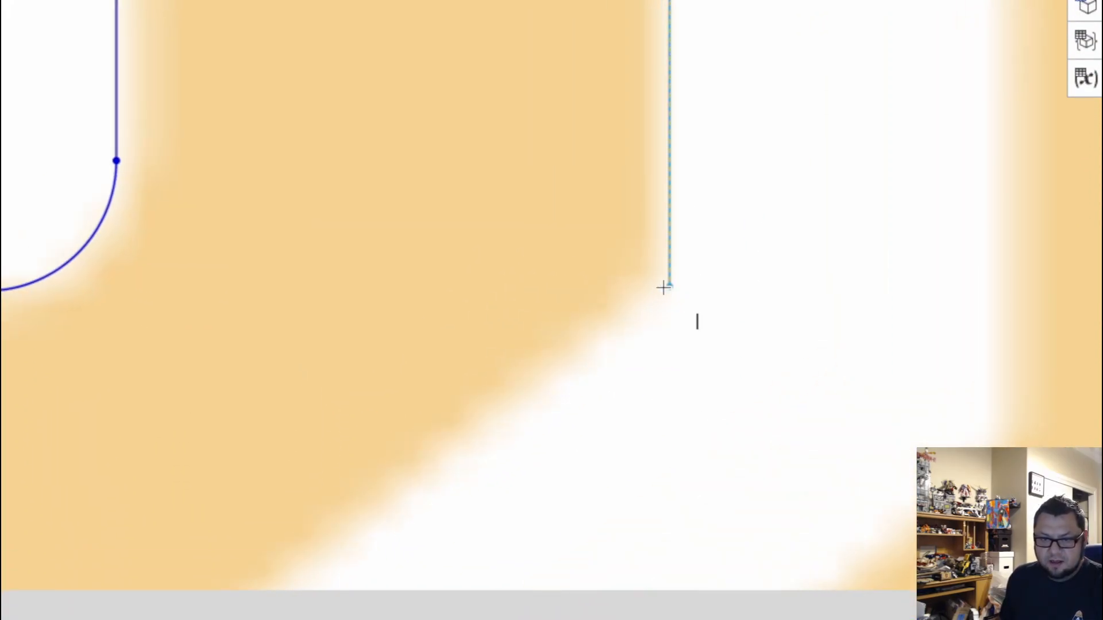
{"action": "left_click", "coordinate": [664, 279]}
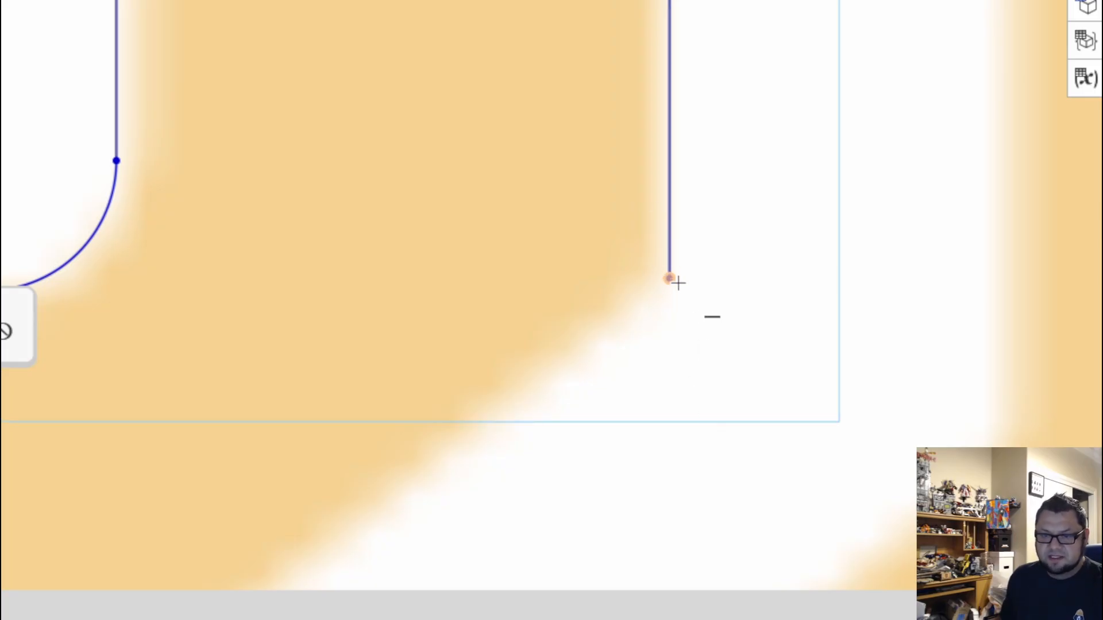
Step: Trace the white band's upper diagonal edge with a straight two-point spline from the bend down to its rounded end
{"action": "scroll", "coordinate": [519, 432], "scroll_direction": "down", "scroll_amount": 1}
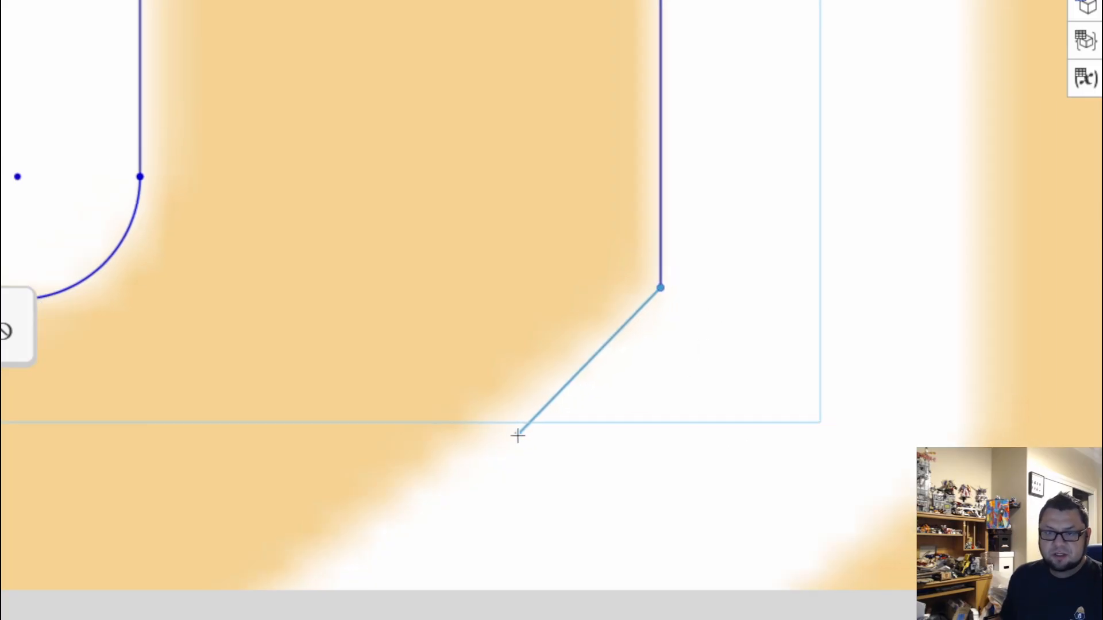
{"action": "middle_click_drag", "start_coordinate": [333, 557], "coordinate": [1012, 267]}
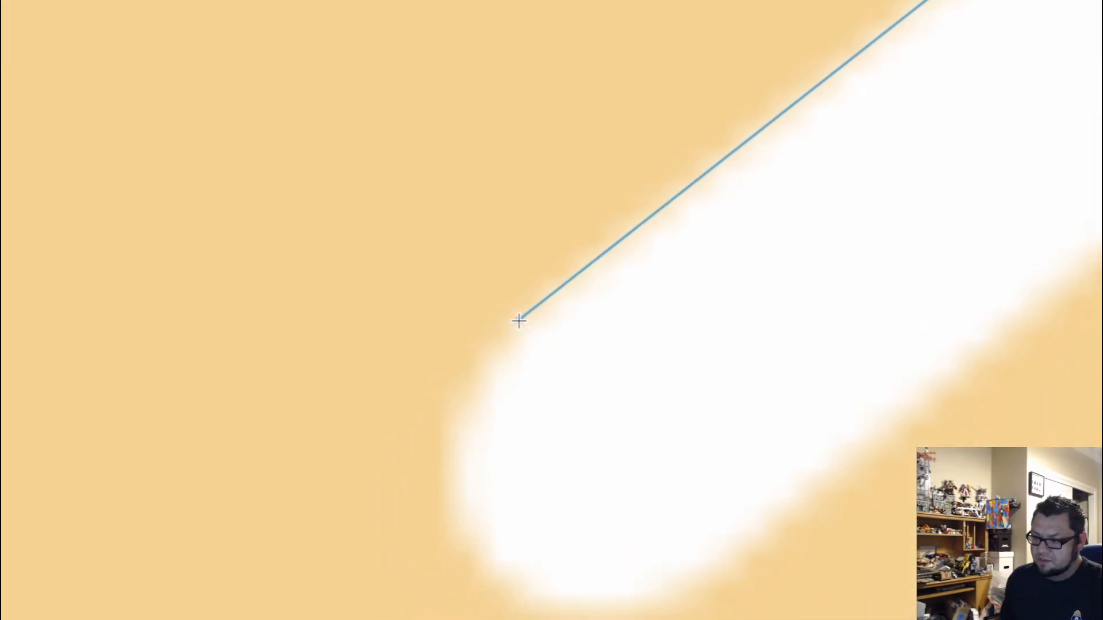
{"action": "left_click", "coordinate": [519, 320]}
{"action": "scroll", "coordinate": [620, 367], "scroll_direction": "down", "scroll_amount": 5}
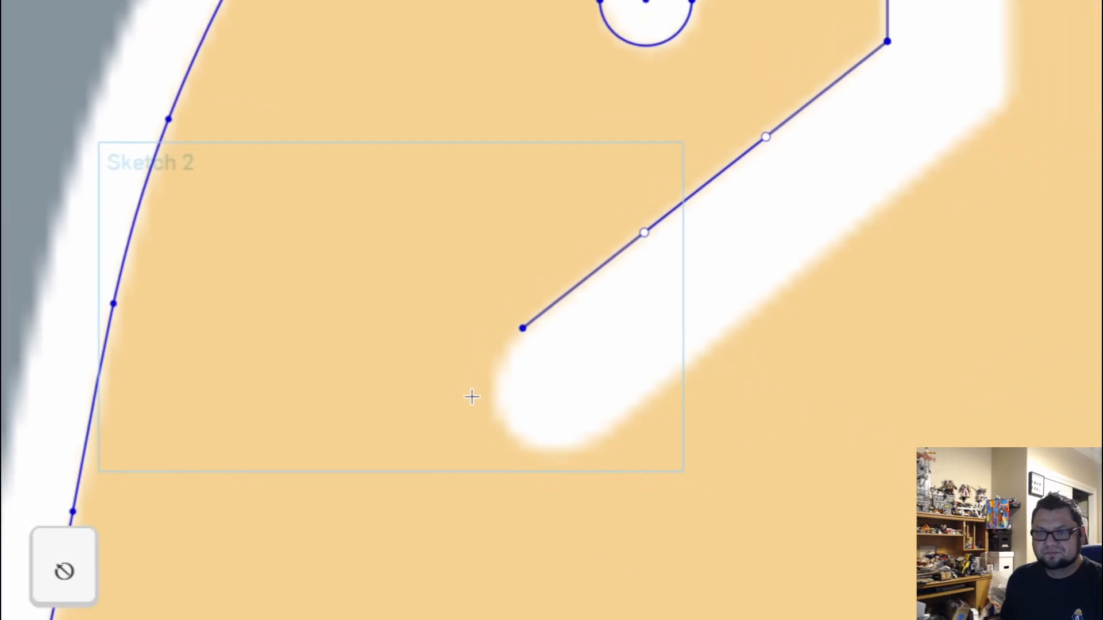
Step: Offset the upper diagonal edge by 0.147 in across the white band onto its lower edge
{"action": "scroll", "coordinate": [517, 255], "scroll_direction": "up", "scroll_amount": 3}
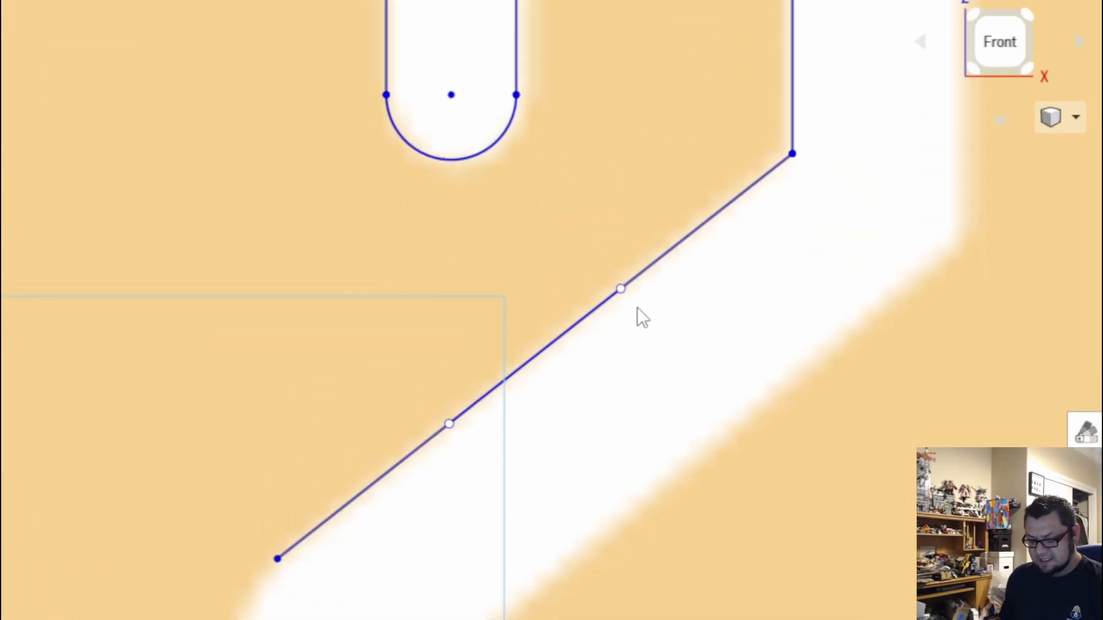
{"action": "left_click", "coordinate": [679, 251]}
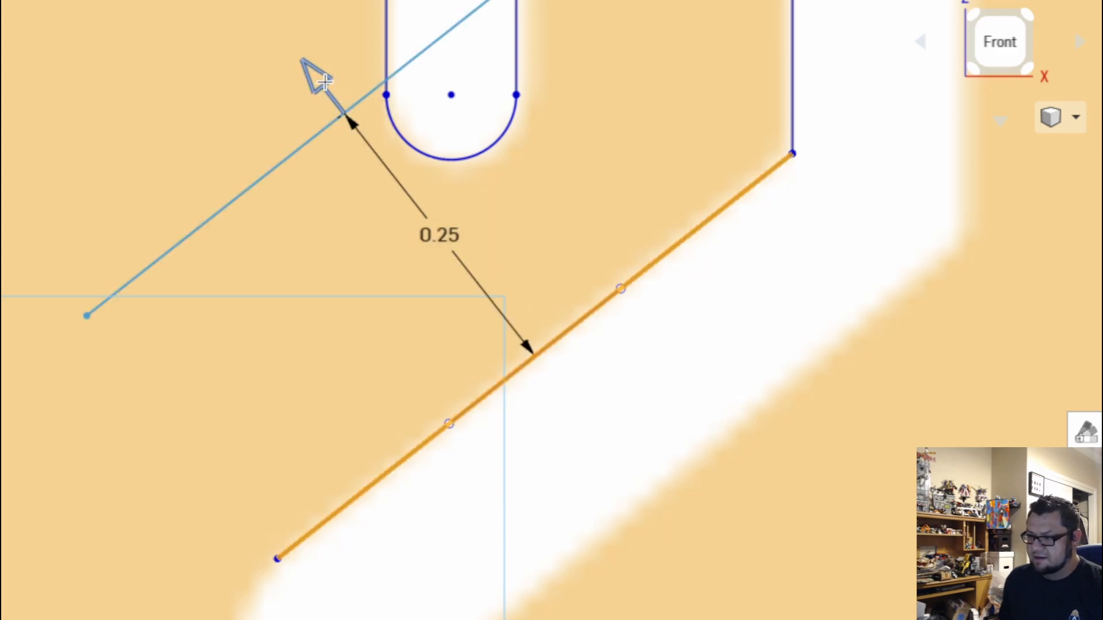
{"action": "middle_click_drag", "start_coordinate": [608, 389], "coordinate": [463, 226]}
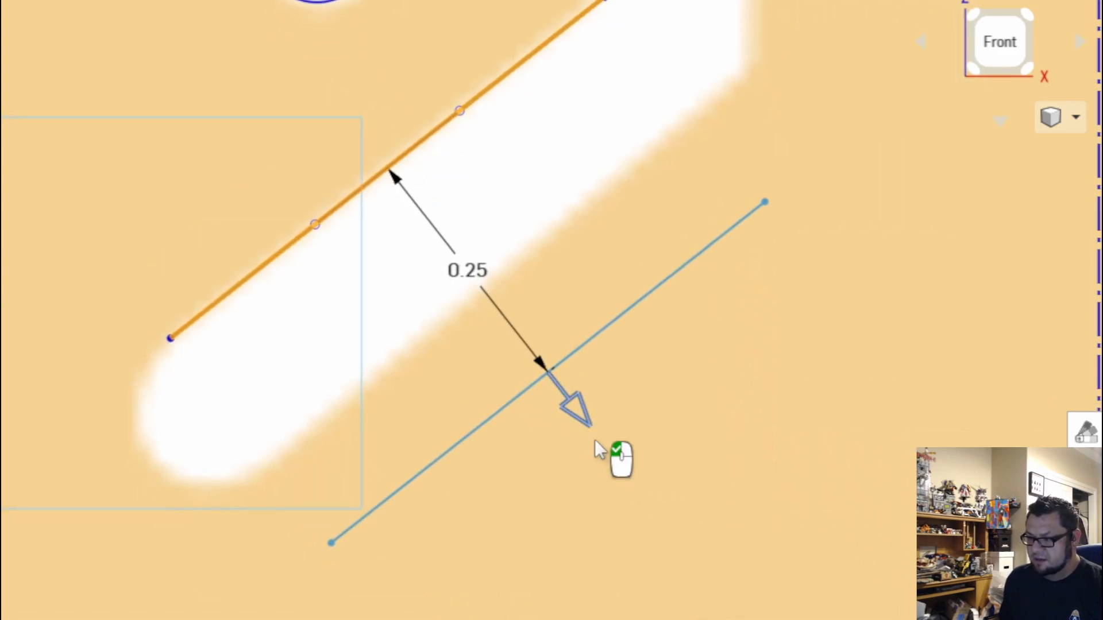
{"action": "scroll", "coordinate": [568, 397], "scroll_direction": "up", "scroll_amount": 2}
{"action": "mouse_move", "coordinate": [567, 392]}
{"action": "middle_mouse_down"}
{"action": "mouse_move", "coordinate": [685, 453]}
{"action": "mouse_move", "coordinate": [722, 549]}
{"action": "middle_mouse_up"}
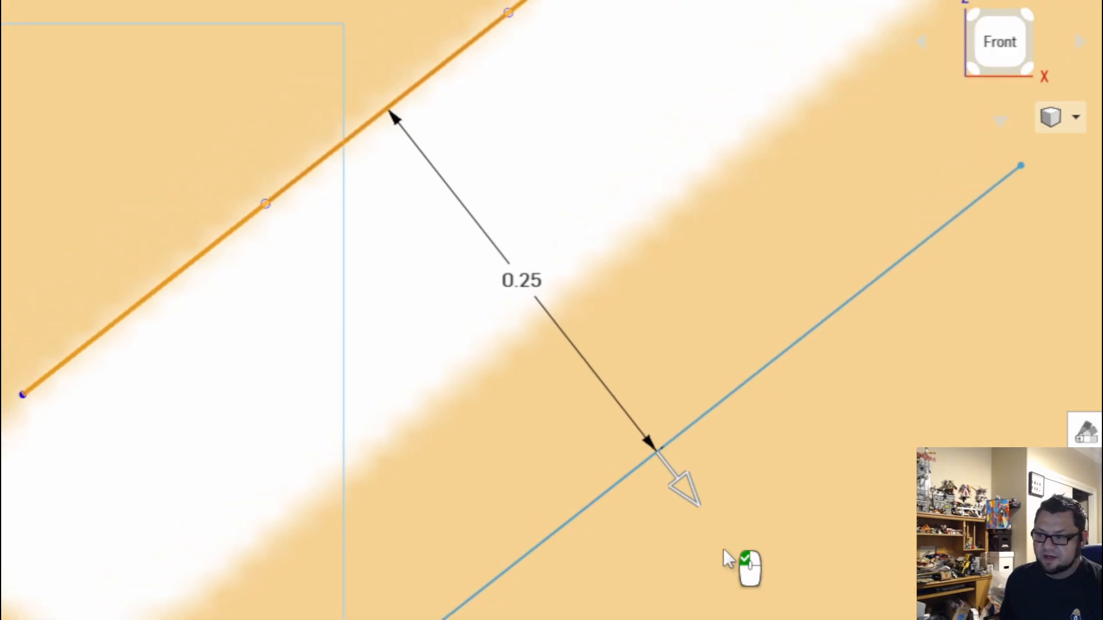
{"action": "mouse_move", "coordinate": [688, 488]}
{"action": "left_mouse_down"}
{"action": "mouse_move", "coordinate": [544, 339]}
{"action": "mouse_move", "coordinate": [566, 347]}
{"action": "left_mouse_up"}
{"action": "middle_click_drag", "start_coordinate": [416, 453], "coordinate": [584, 389]}
{"action": "scroll", "coordinate": [583, 388], "scroll_direction": "down", "scroll_amount": 1}
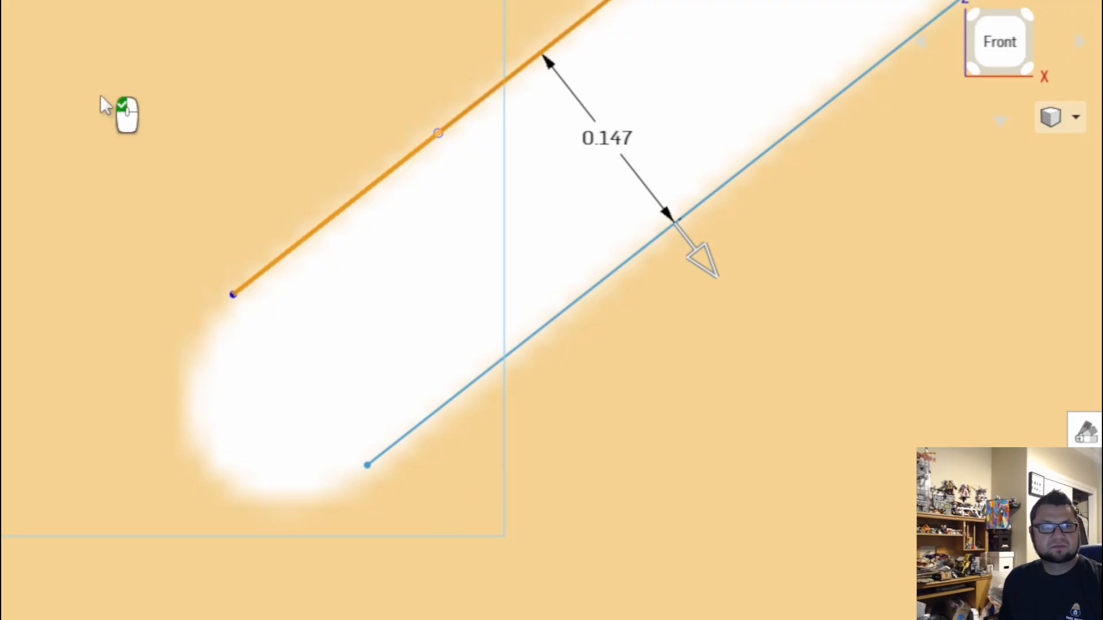
{"action": "left_click", "coordinate": [609, 498]}
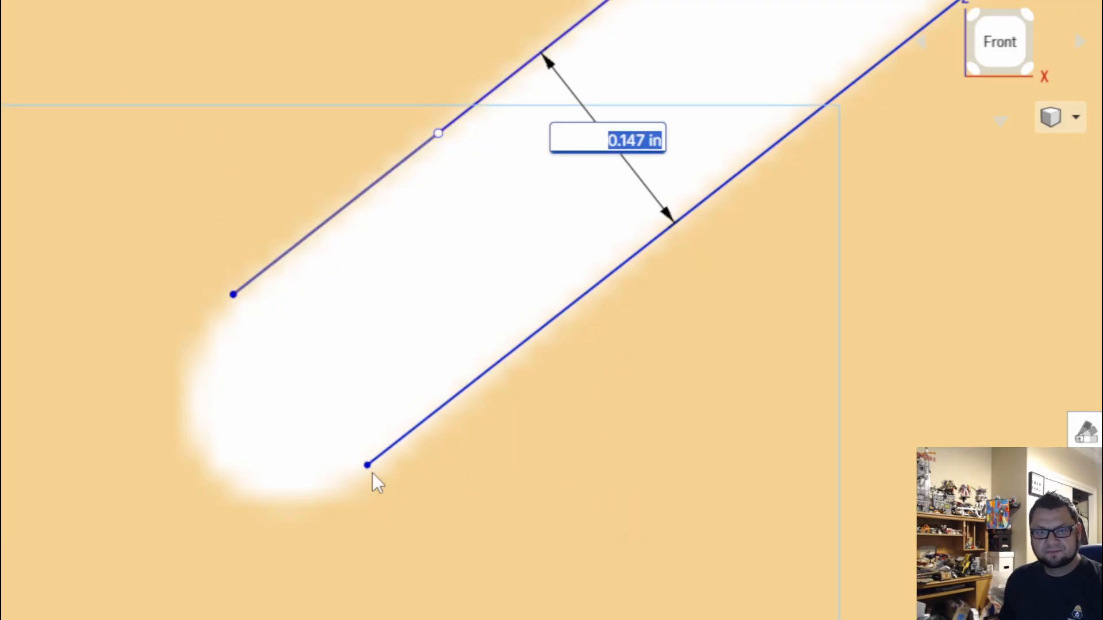
{"action": "key", "text": "Return"}
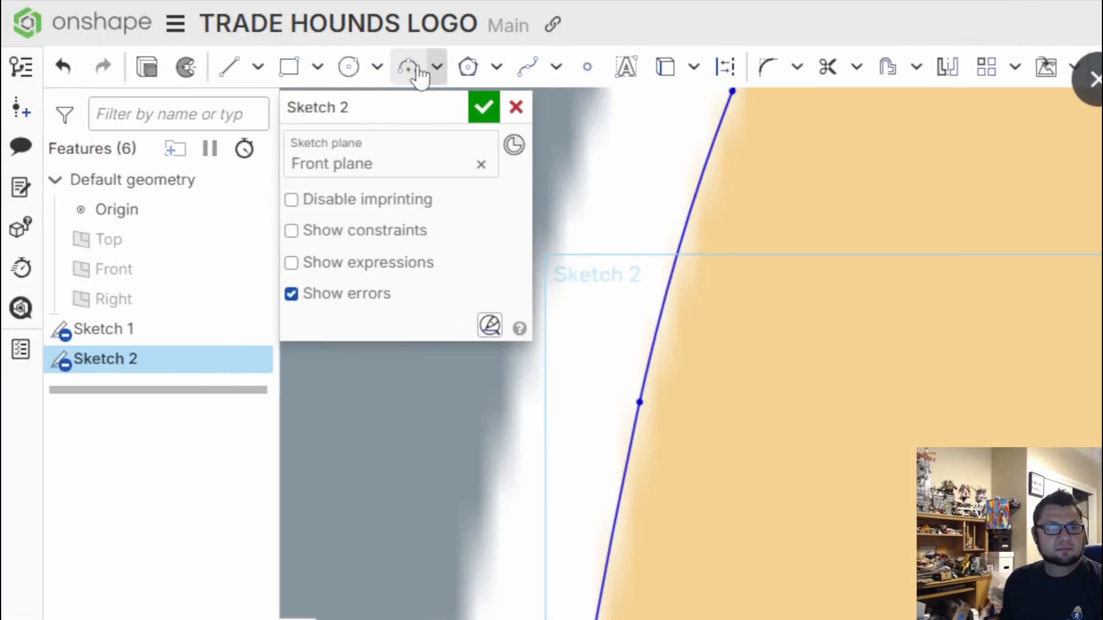
Step: Draw a three-point arc of about 0.074 radius around the diagonal band's rounded end, joining the two edge endpoints
{"action": "left_click", "coordinate": [410, 69]}
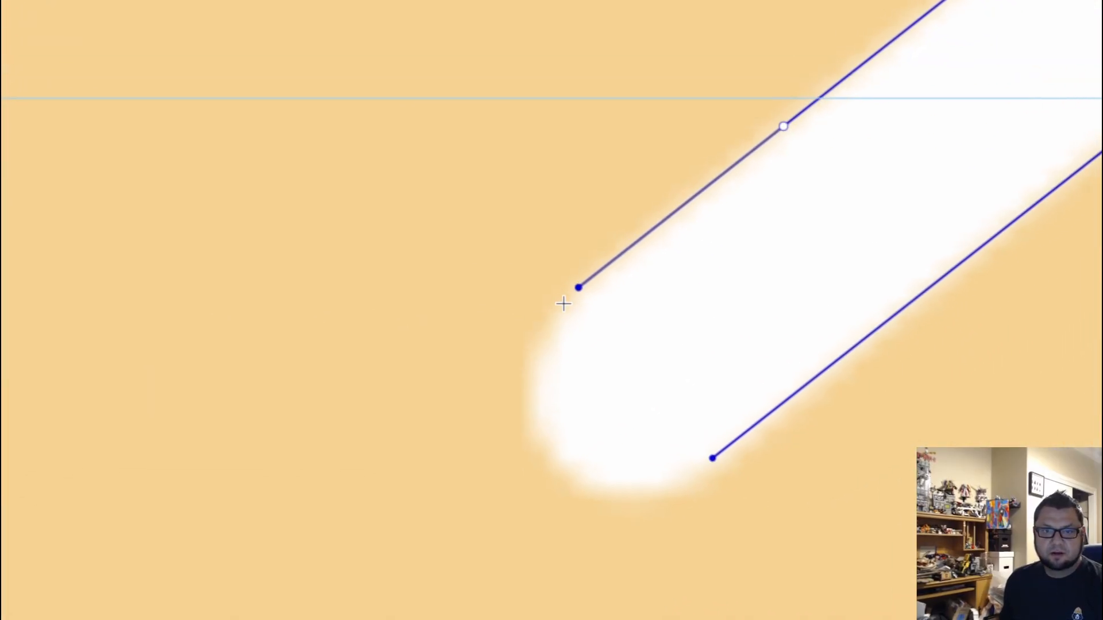
{"action": "left_click", "coordinate": [579, 287]}
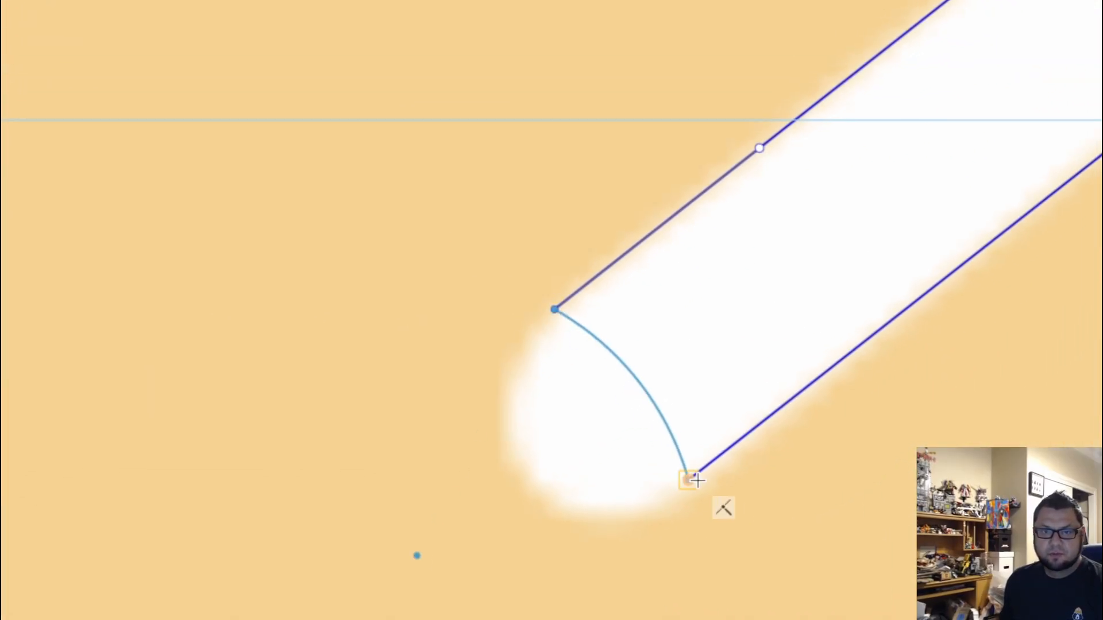
{"action": "left_click", "coordinate": [691, 485]}
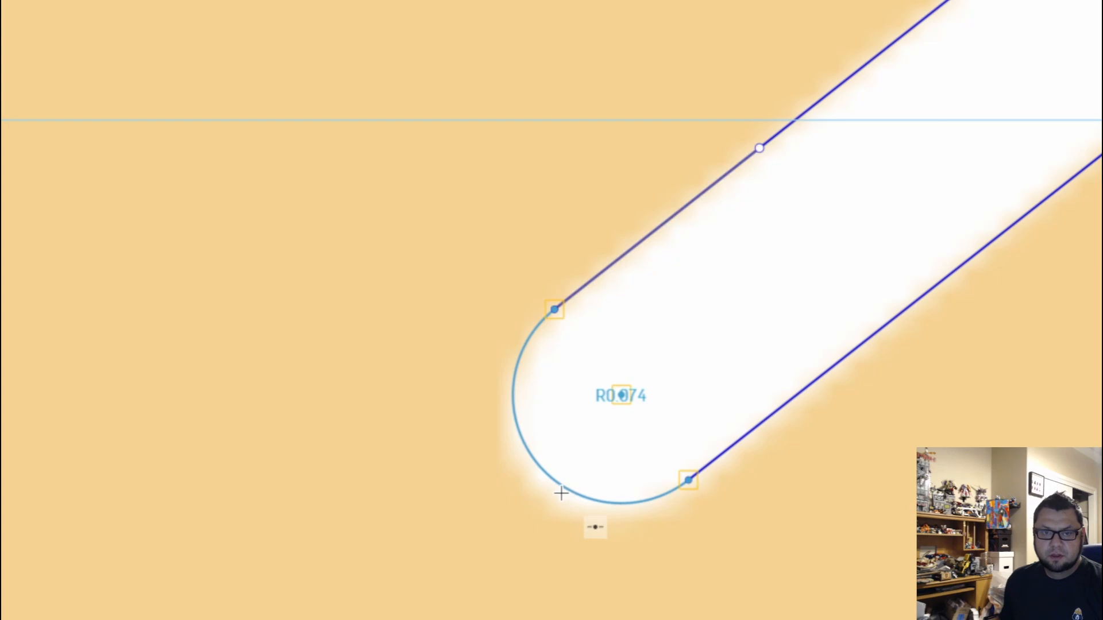
{"action": "left_click", "coordinate": [562, 491]}
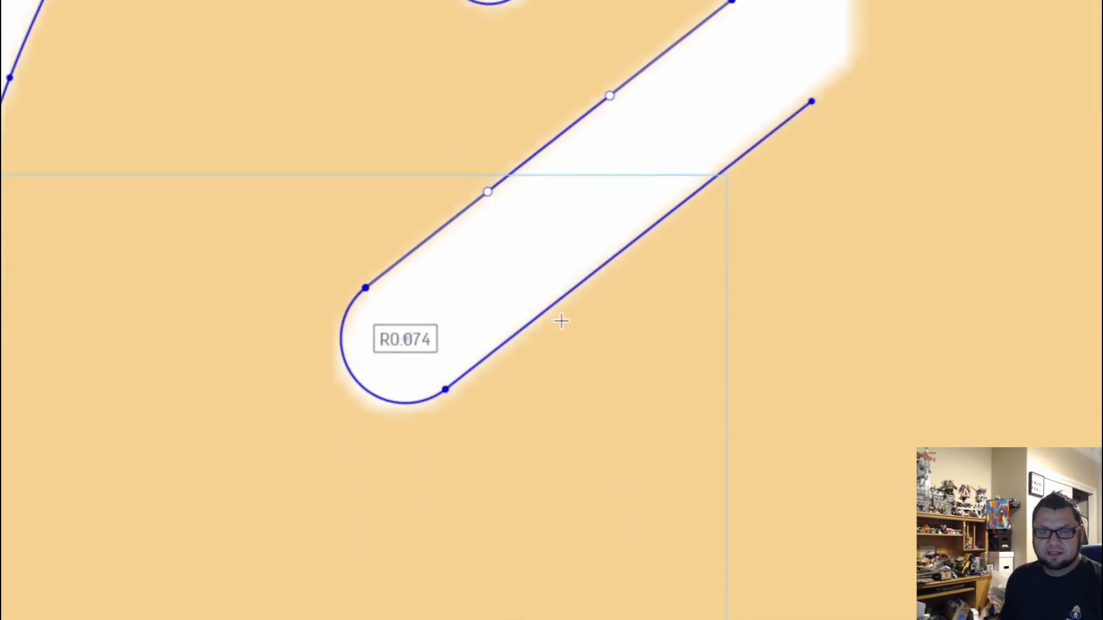
{"action": "key", "text": "Escape"}
Step: Try adjusting and extending the offset lower edge toward the bend, and delete that edge
{"action": "scroll", "coordinate": [810, 97], "scroll_direction": "up", "scroll_amount": 5}
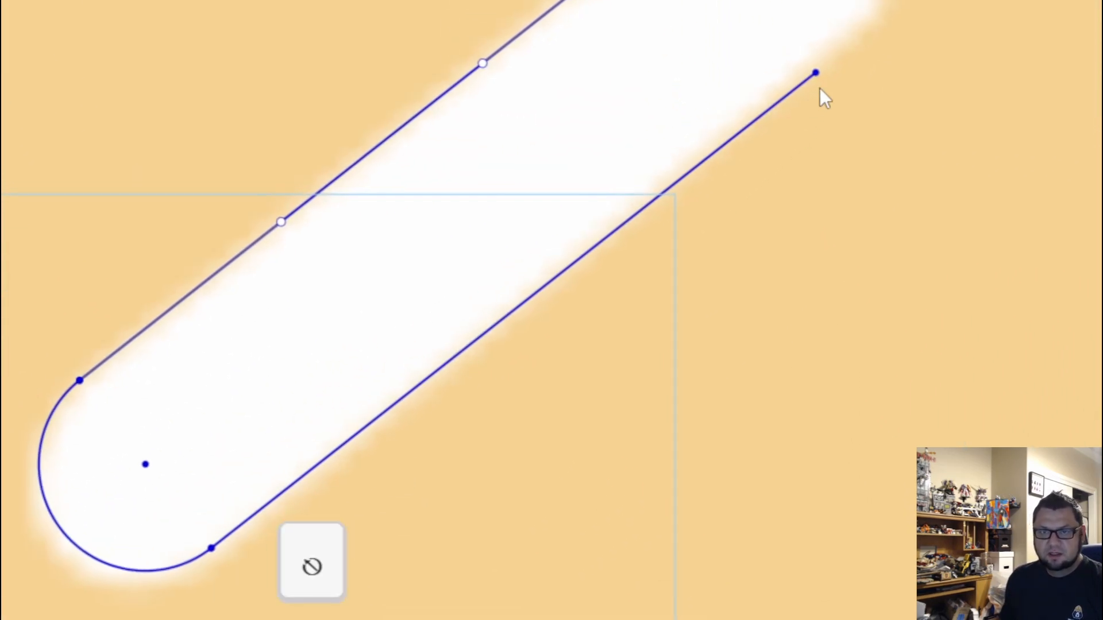
{"action": "left_click_drag", "start_coordinate": [818, 68], "coordinate": [817, 65]}
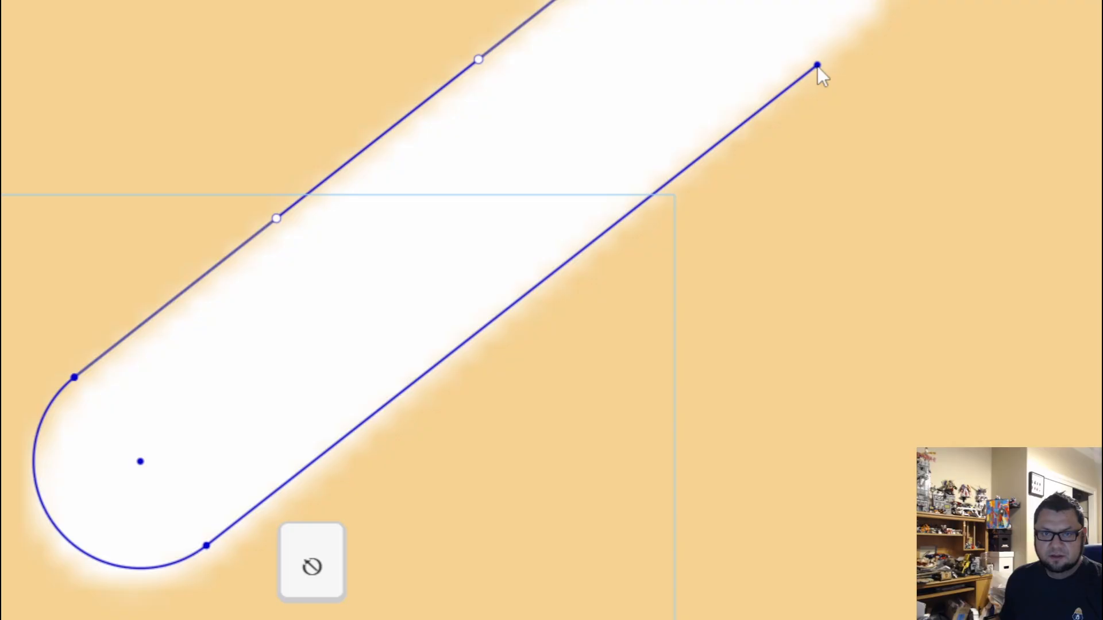
{"action": "key", "text": "x"}
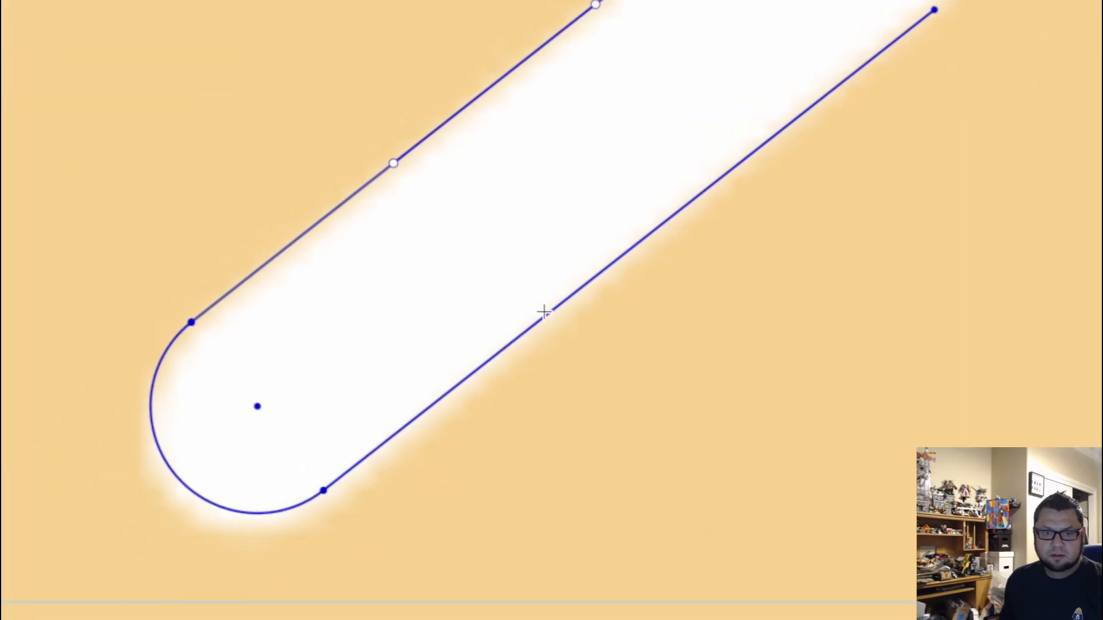
{"action": "key", "text": "Escape"}
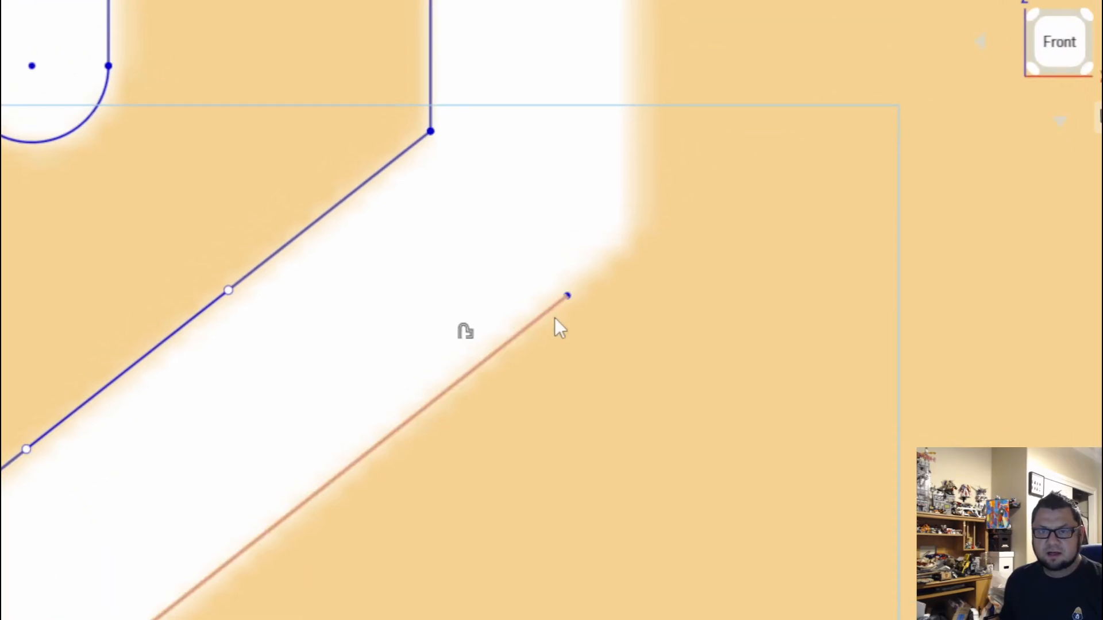
{"action": "left_click", "coordinate": [921, 31]}
{"action": "key", "text": "BackSpace"}
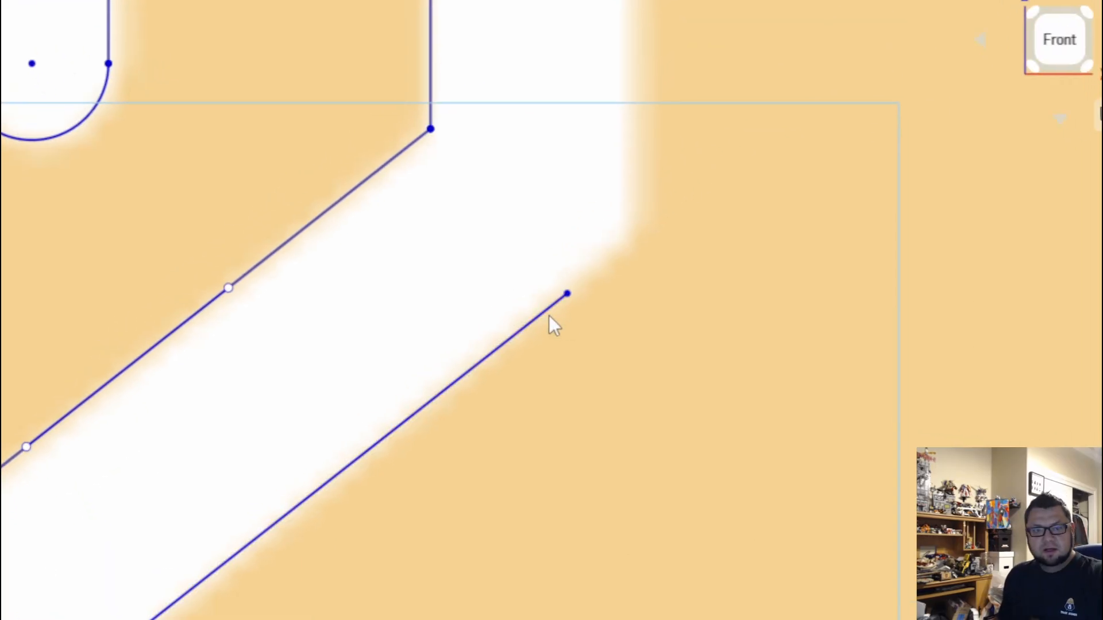
Step: Draw a line about 0.591 long from the arc's lower end, tangent to the arc, up to the band's outer bend
{"action": "key", "text": "l"}
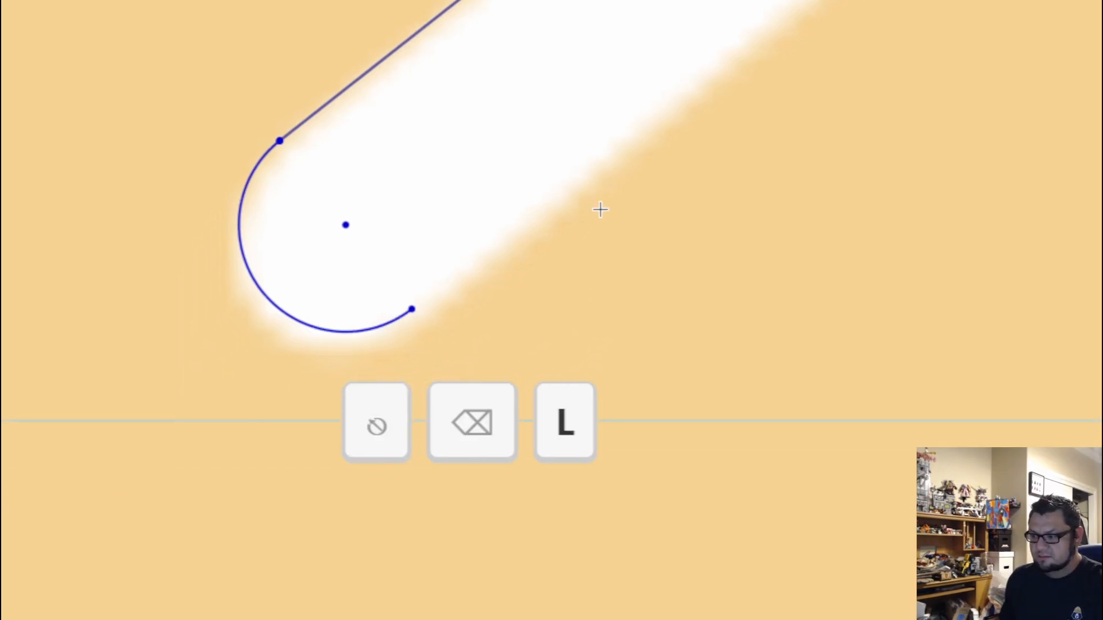
{"action": "left_click", "coordinate": [426, 287]}
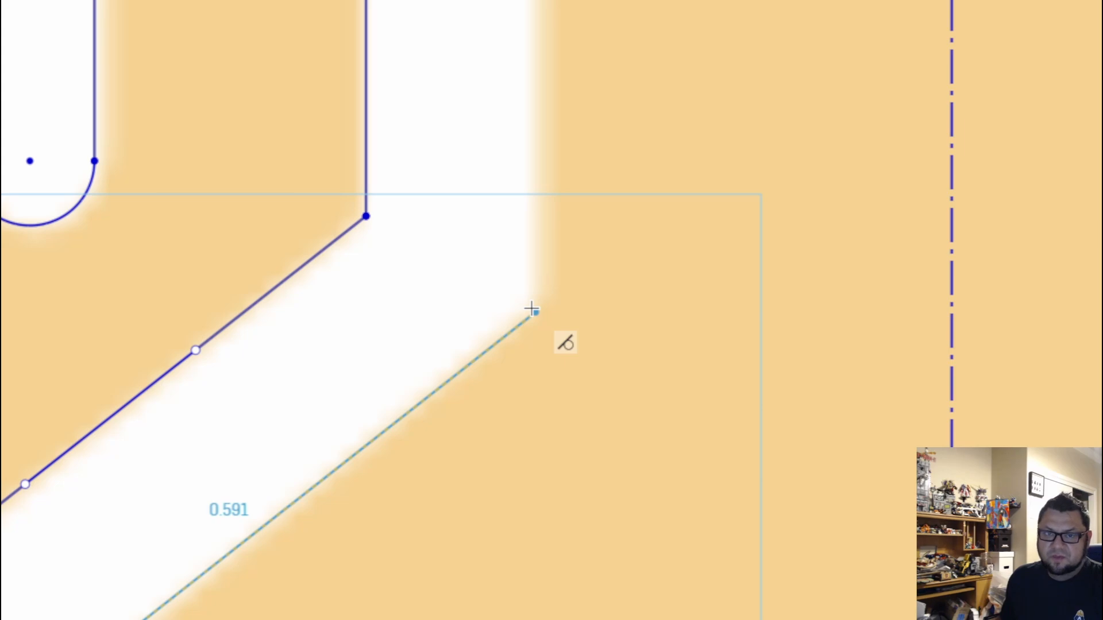
{"action": "left_click", "coordinate": [532, 311]}
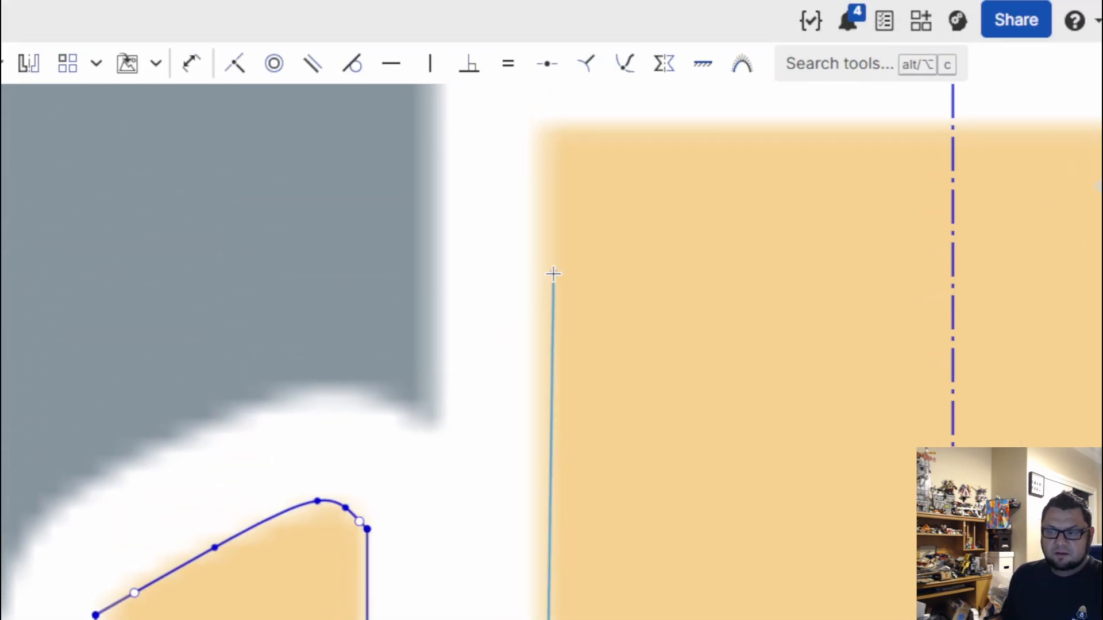
Step: Draw the crest's vertical side up to its top corner and a 0.339 horizontal top edge to the centreline
{"action": "middle_click_drag", "start_coordinate": [554, 276], "coordinate": [544, 430]}
{"action": "scroll", "coordinate": [525, 261], "scroll_direction": "up", "scroll_amount": 3}
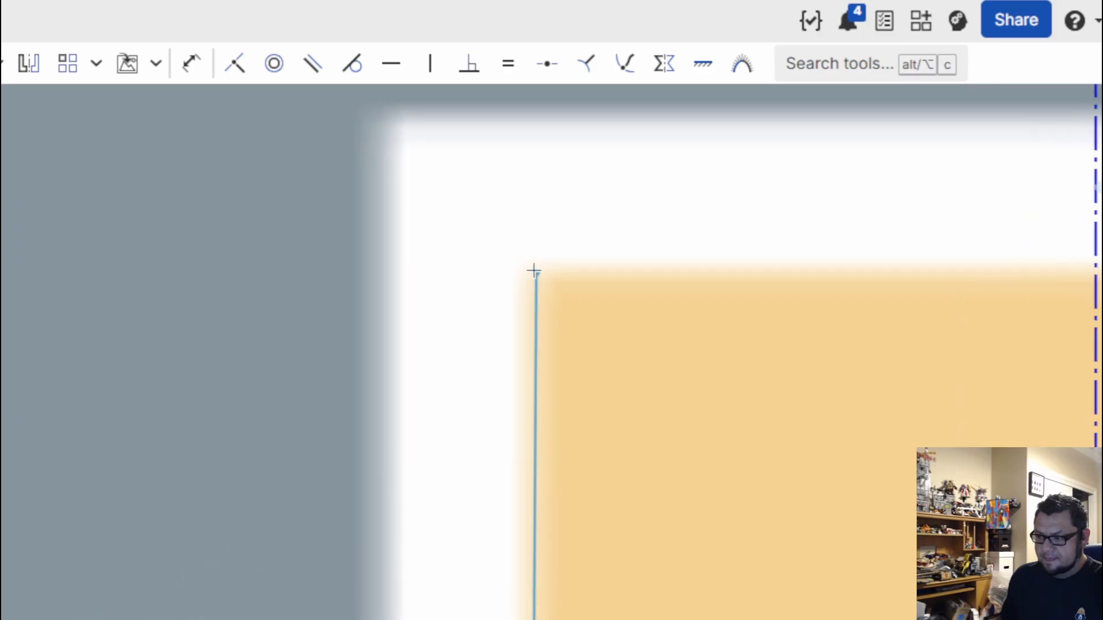
{"action": "left_click", "coordinate": [519, 265]}
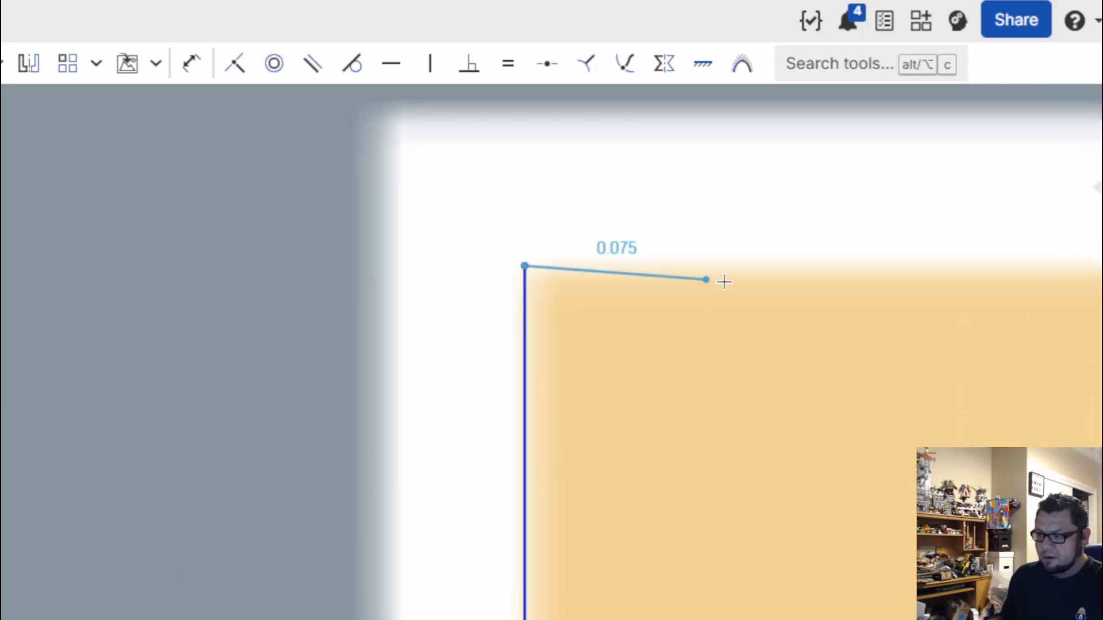
{"action": "middle_click_drag", "start_coordinate": [715, 294], "coordinate": [407, 367]}
{"action": "scroll", "coordinate": [408, 368], "scroll_direction": "down", "scroll_amount": 1}
{"action": "scroll", "coordinate": [481, 348], "scroll_direction": "down", "scroll_amount": 1}
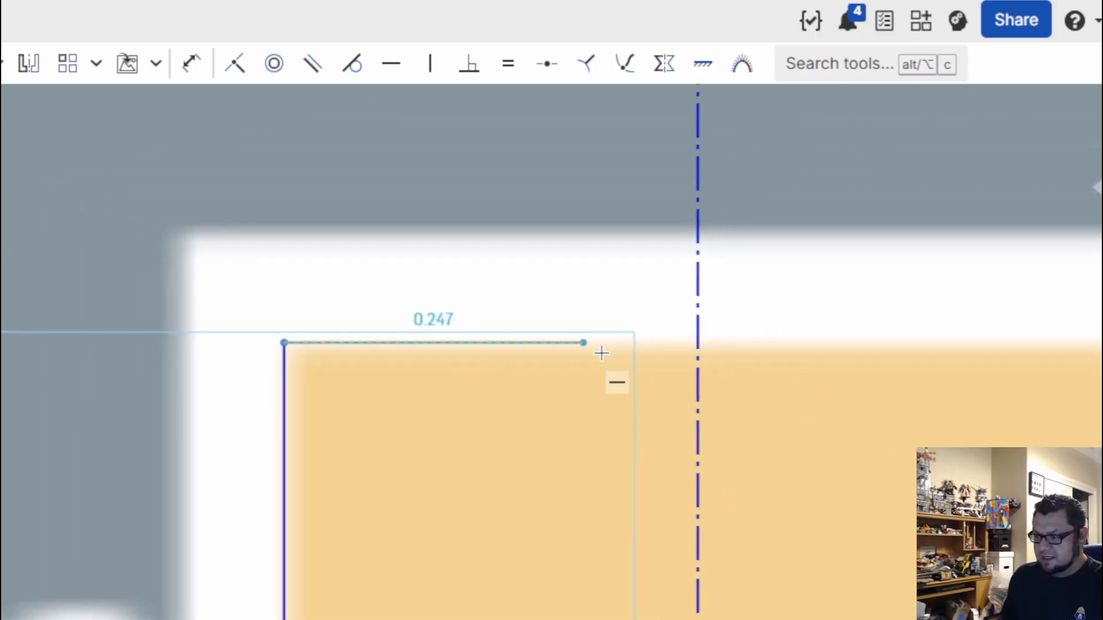
{"action": "left_click", "coordinate": [697, 342]}
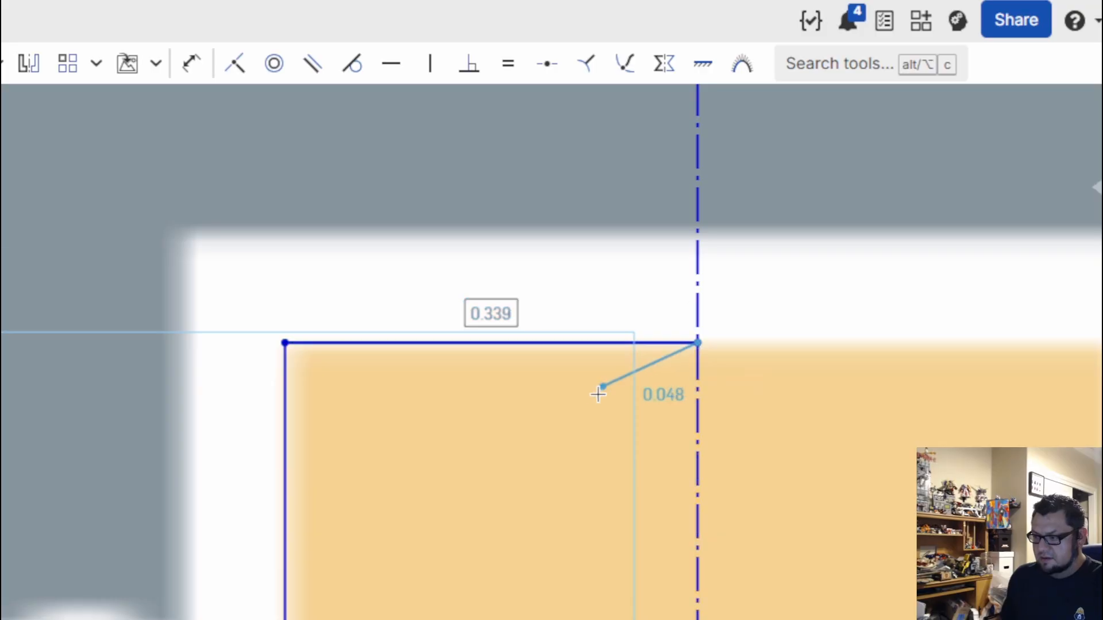
{"action": "key", "text": "Escape"}
Step: Trace the hard hat's curved lower brim with a spline from the brim's lower corner to the vertical centreline
{"action": "scroll", "coordinate": [402, 437], "scroll_direction": "down", "scroll_amount": 4}
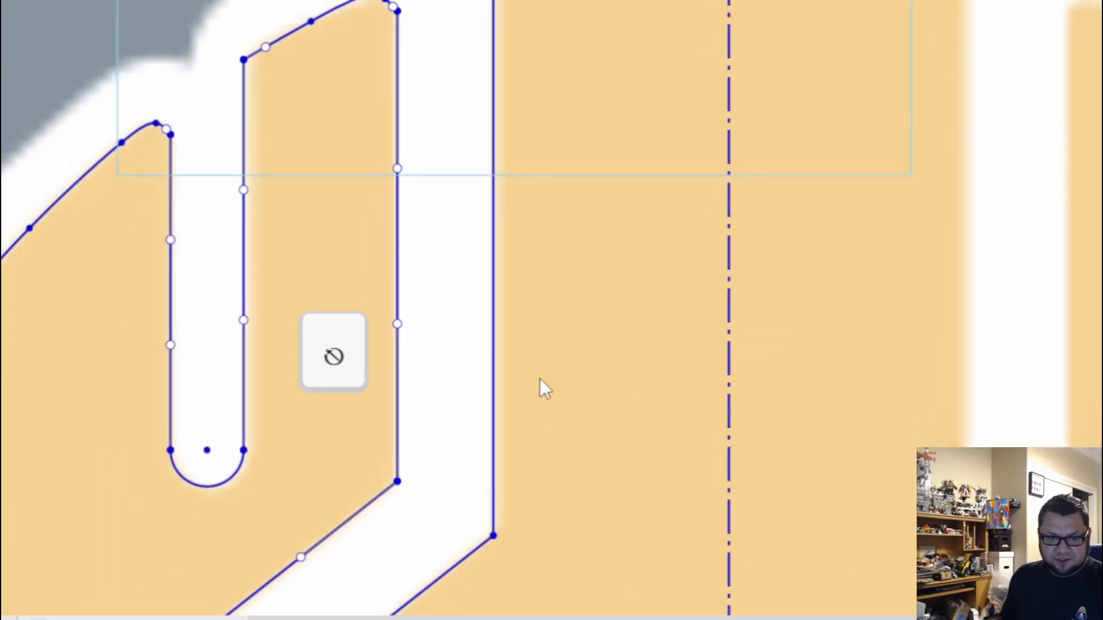
{"action": "scroll", "coordinate": [543, 396], "scroll_direction": "down", "scroll_amount": 3}
{"action": "mouse_move", "coordinate": [545, 494]}
{"action": "middle_mouse_down"}
{"action": "mouse_move", "coordinate": [612, 312]}
{"action": "mouse_move", "coordinate": [521, 536]}
{"action": "middle_mouse_up"}
{"action": "scroll", "coordinate": [660, 244], "scroll_direction": "down", "scroll_amount": 6}
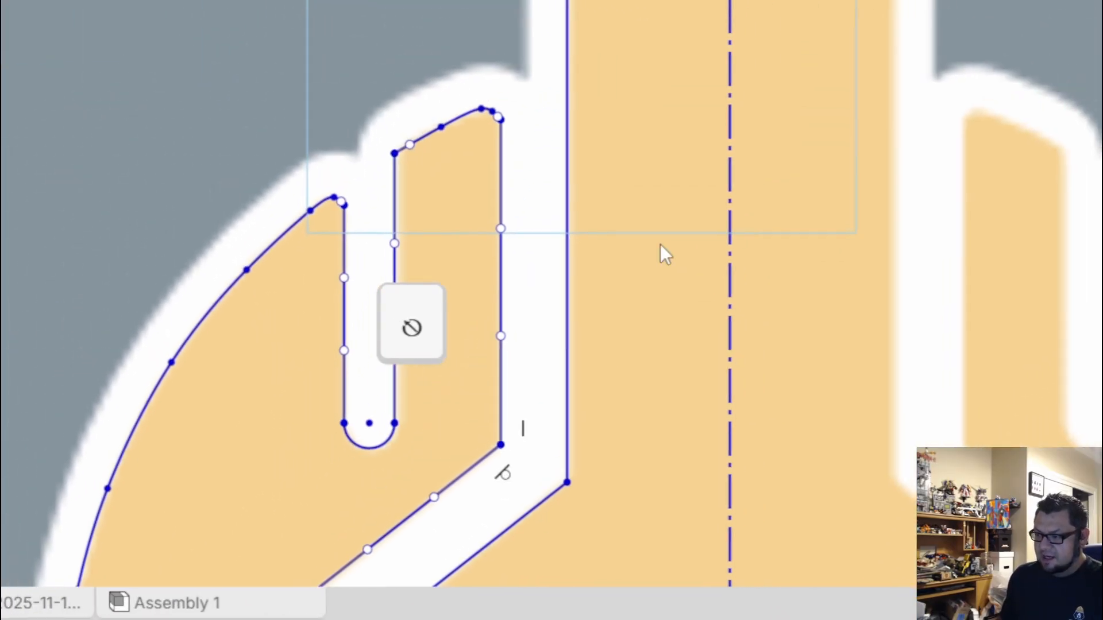
{"action": "middle_click_drag", "start_coordinate": [716, 336], "coordinate": [616, 227]}
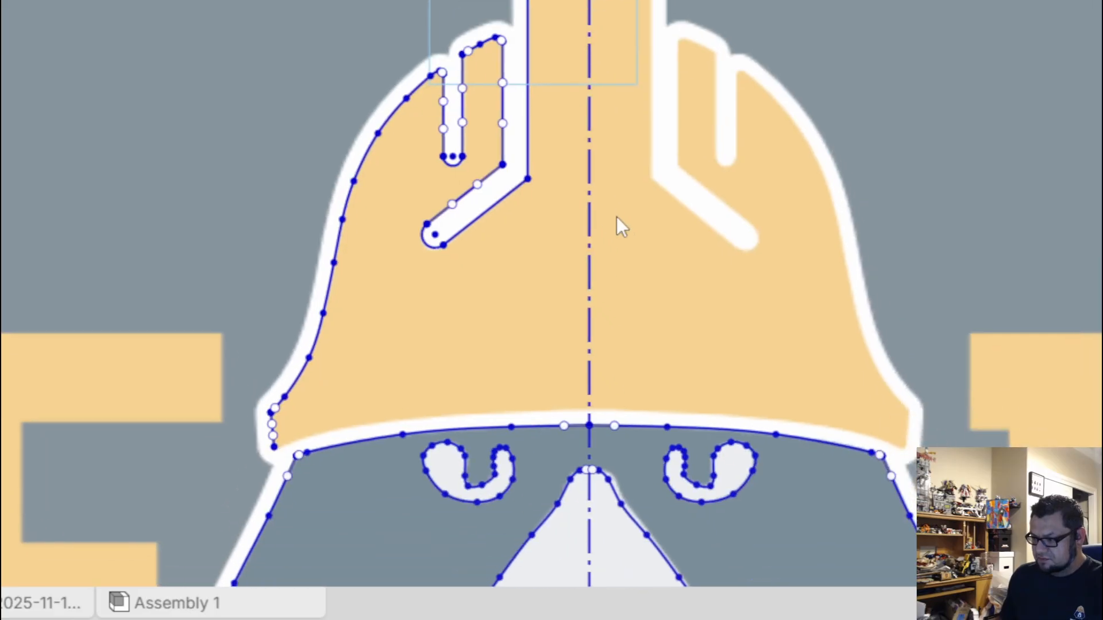
{"action": "scroll", "coordinate": [248, 475], "scroll_direction": "up", "scroll_amount": 6}
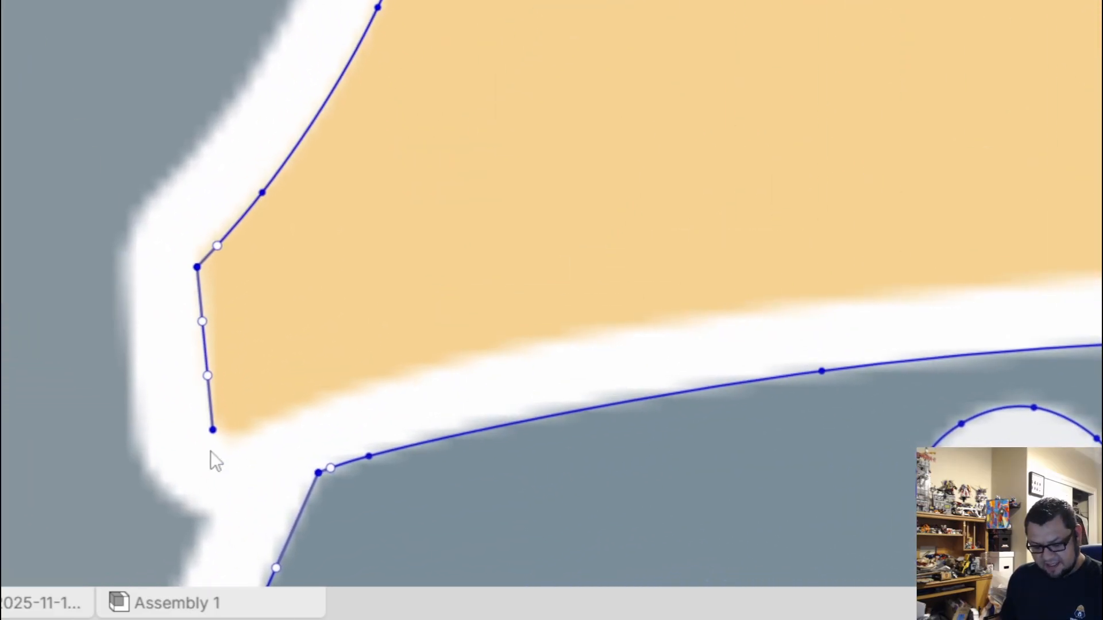
{"action": "key", "text": "s"}
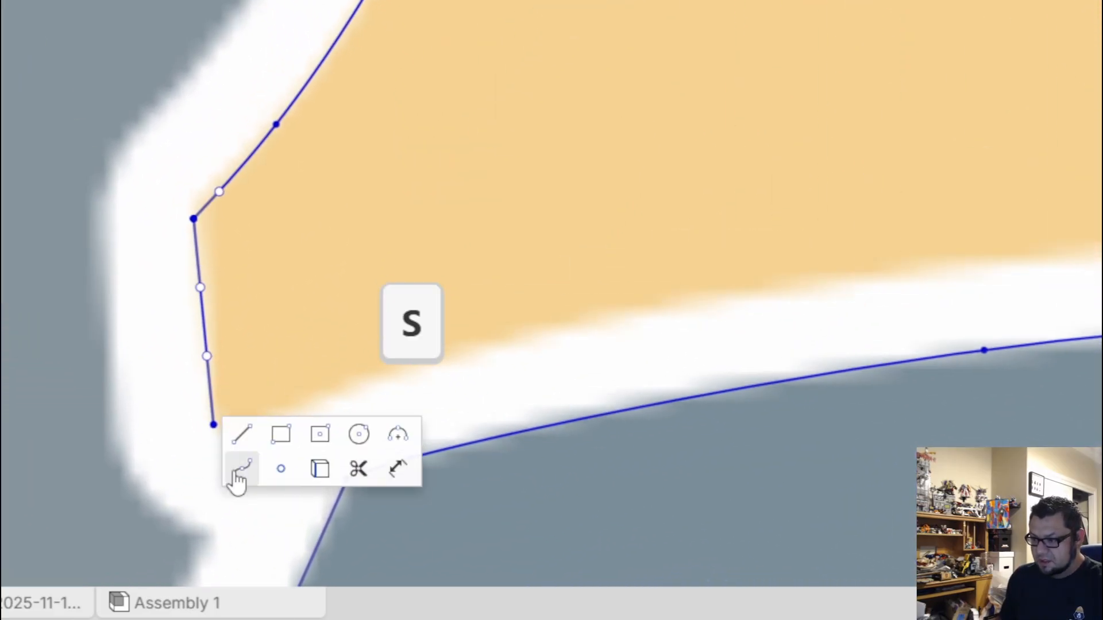
{"action": "left_click", "coordinate": [237, 469]}
{"action": "left_click", "coordinate": [213, 425]}
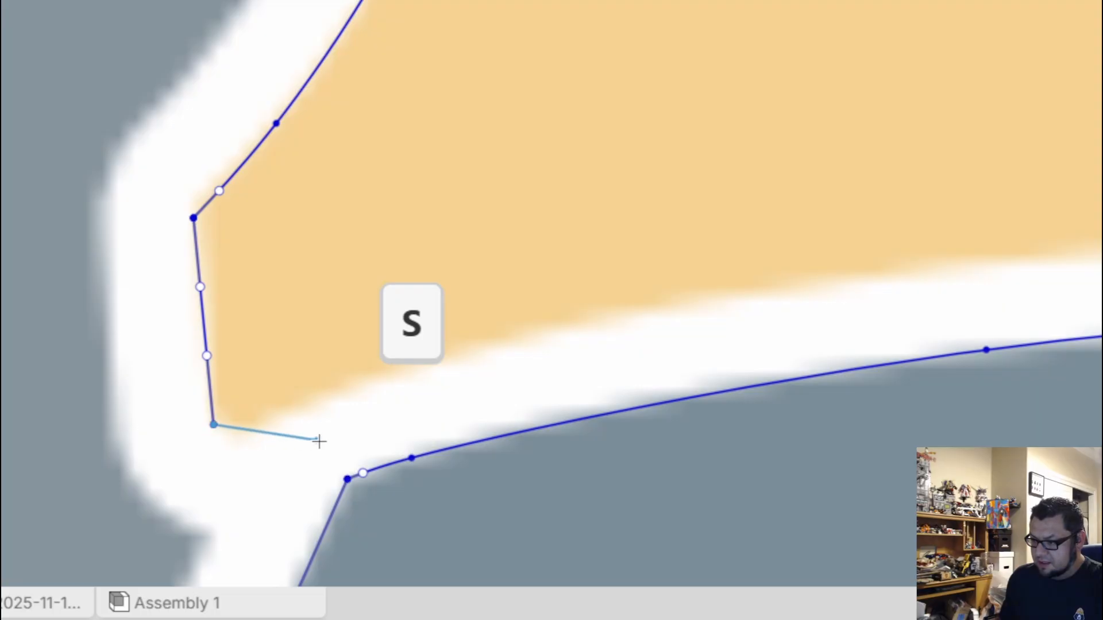
{"action": "scroll", "coordinate": [246, 423], "scroll_direction": "up", "scroll_amount": 3}
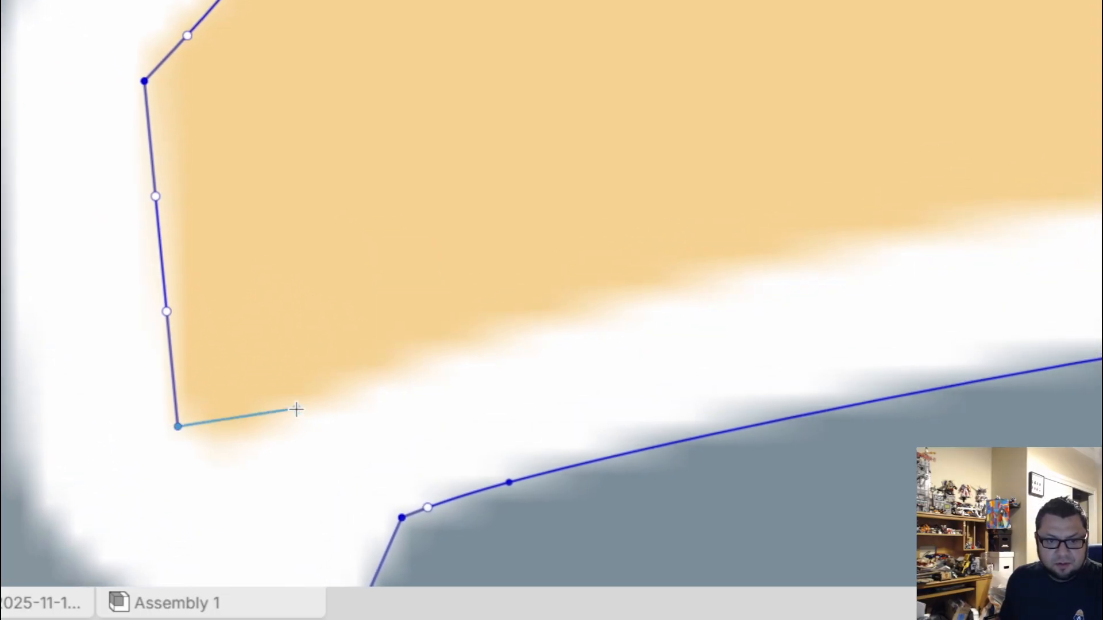
{"action": "left_click", "coordinate": [298, 407]}
{"action": "mouse_move", "coordinate": [546, 247]}
{"action": "middle_mouse_down"}
{"action": "mouse_move", "coordinate": [460, 367]}
{"action": "mouse_move", "coordinate": [147, 222]}
{"action": "middle_mouse_up"}
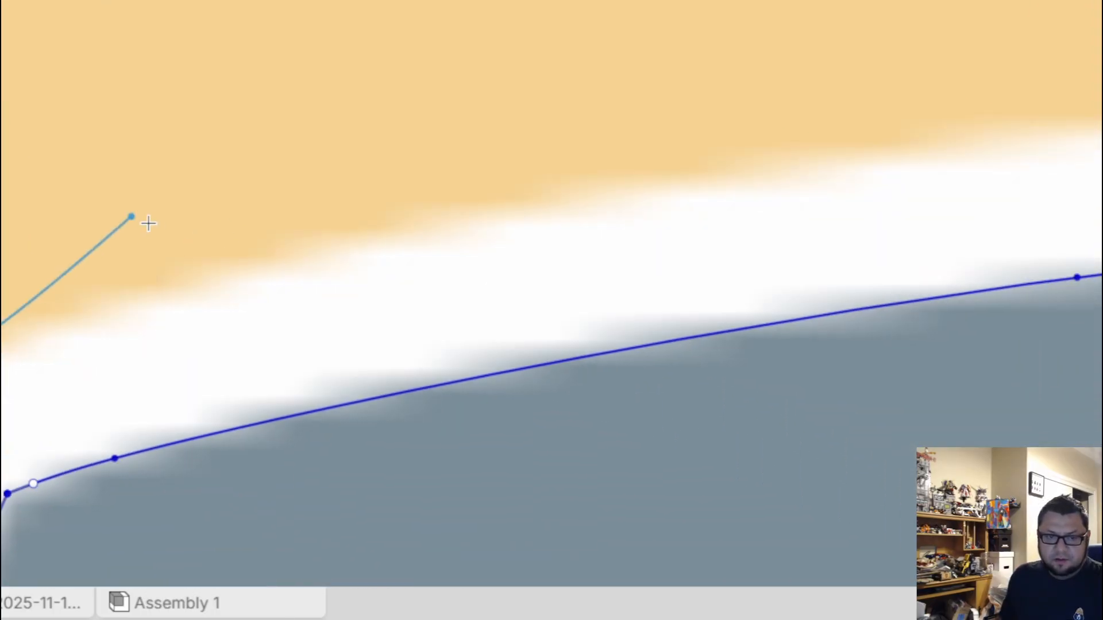
{"action": "left_click", "coordinate": [388, 232]}
{"action": "middle_click_drag", "start_coordinate": [875, 211], "coordinate": [87, 225]}
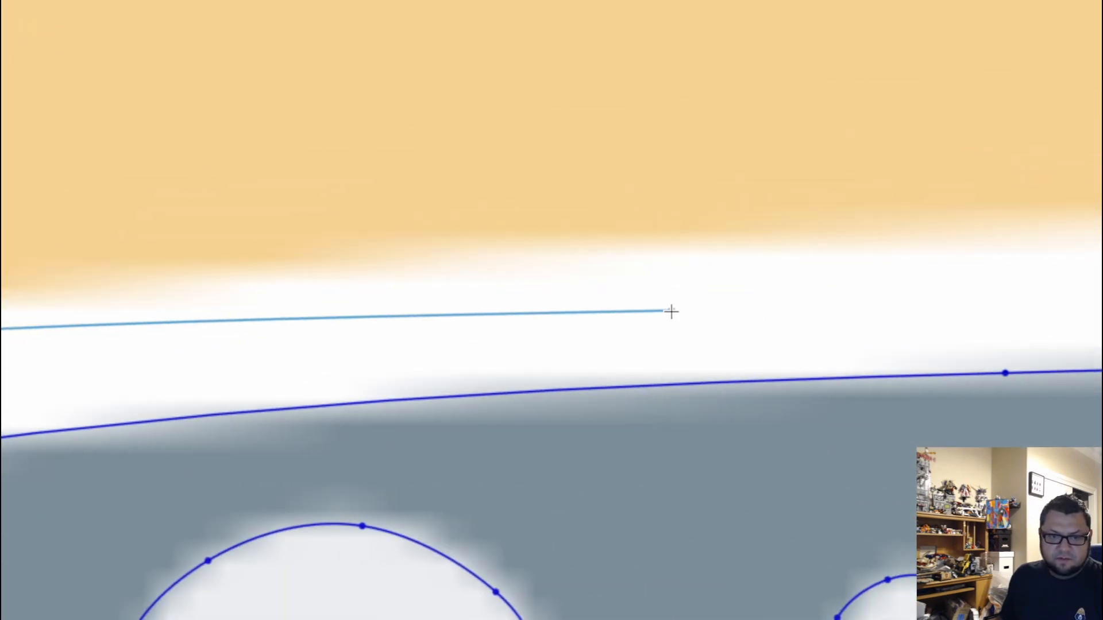
{"action": "scroll", "coordinate": [494, 307], "scroll_direction": "down", "scroll_amount": 3}
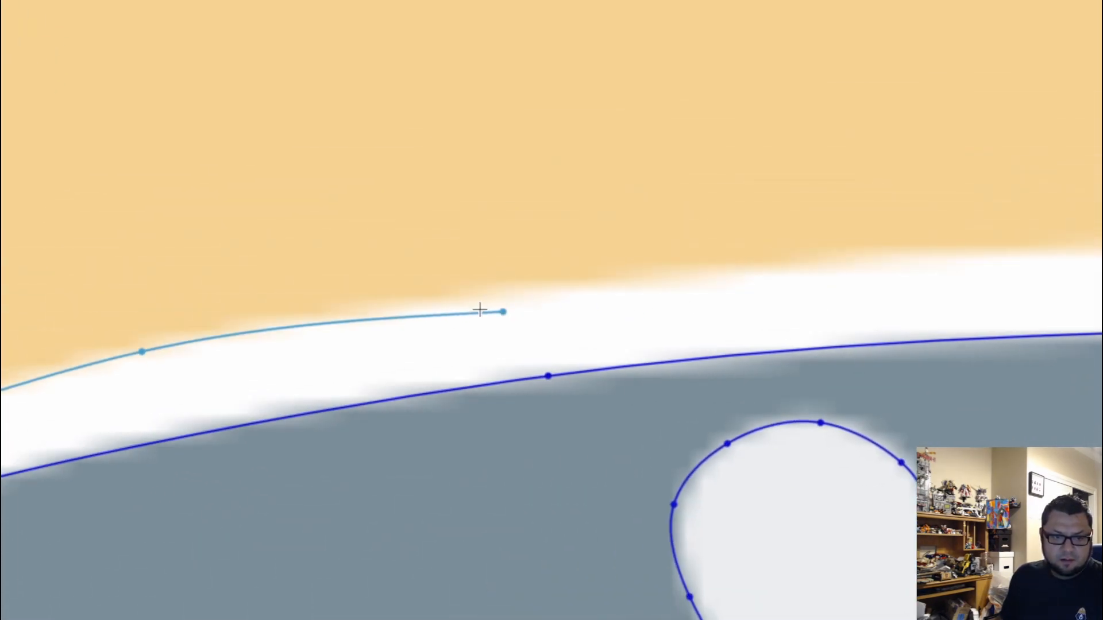
{"action": "left_click", "coordinate": [572, 296]}
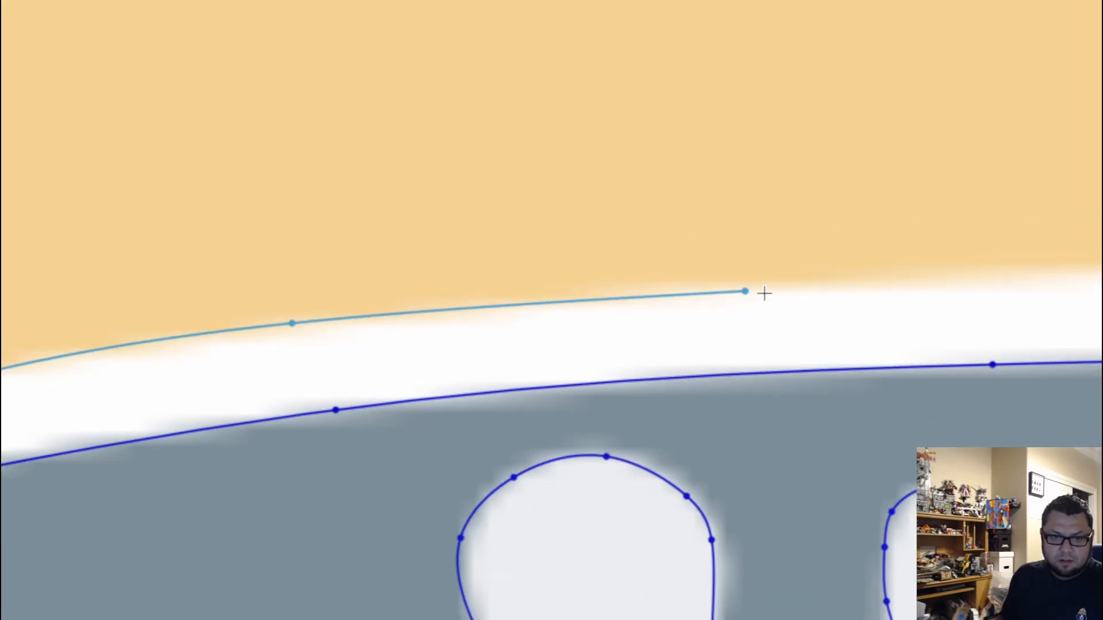
{"action": "left_click", "coordinate": [1080, 263]}
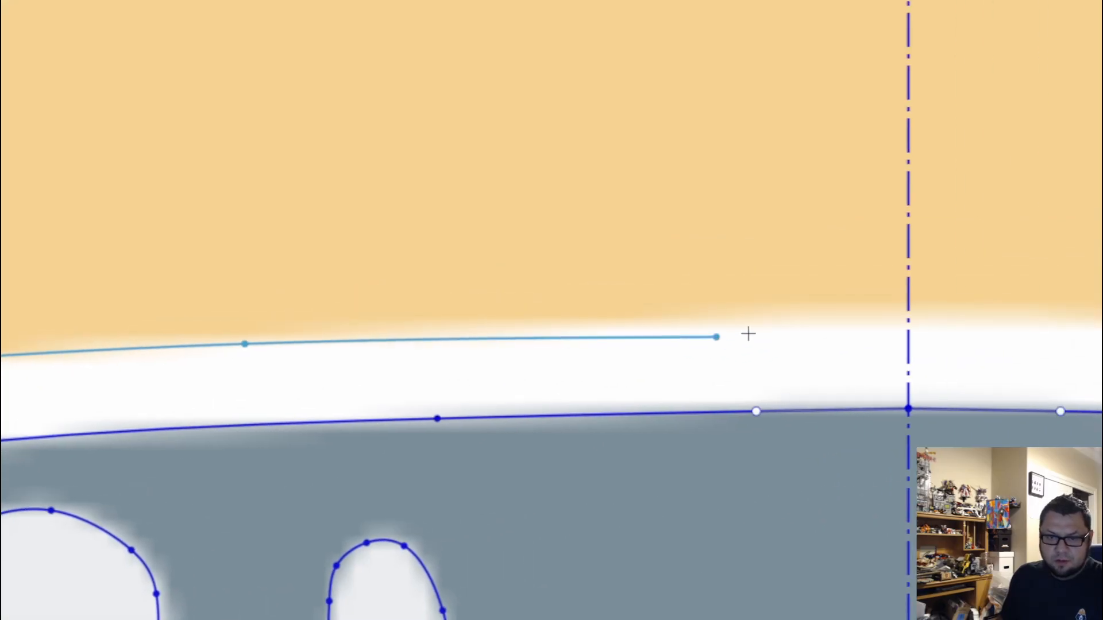
{"action": "left_click", "coordinate": [910, 329]}
{"action": "key", "text": "Escape"}
{"action": "scroll", "coordinate": [936, 383], "scroll_direction": "down", "scroll_amount": 1}
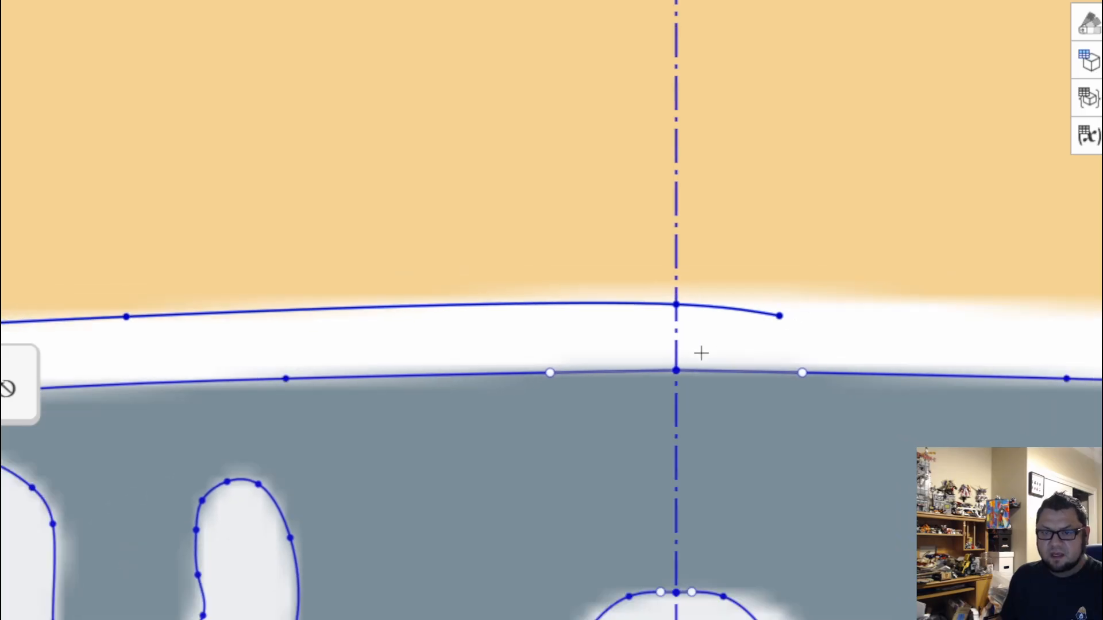
Step: Try to mirror the left half of the hard hat's outline
{"action": "scroll", "coordinate": [701, 353], "scroll_direction": "down", "scroll_amount": 5}
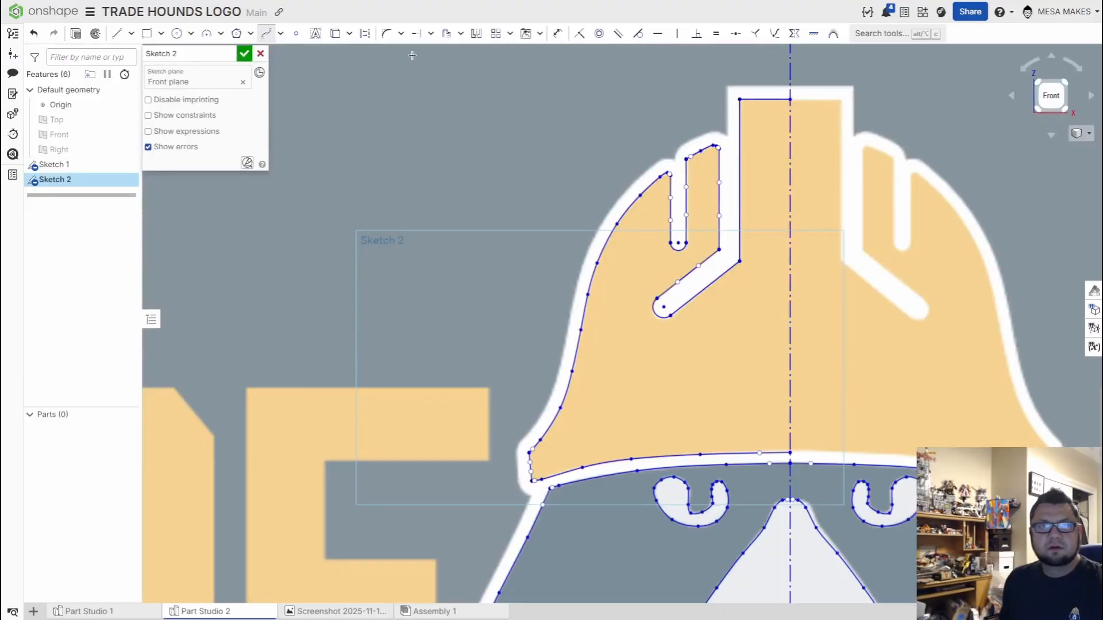
{"action": "left_click", "coordinate": [475, 33]}
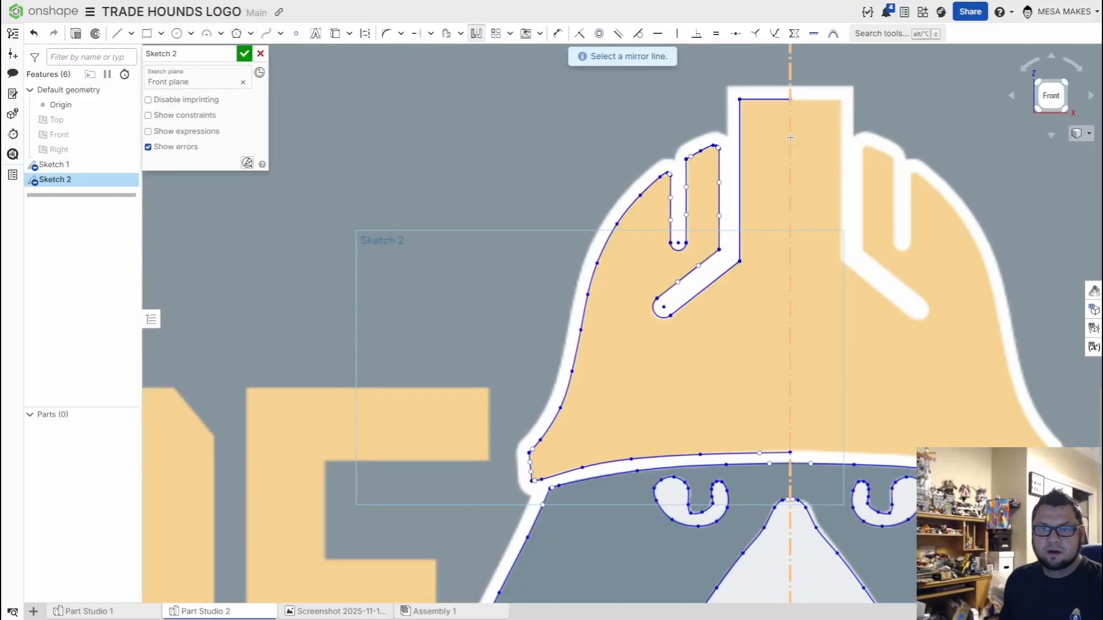
{"action": "left_click_drag", "start_coordinate": [769, 81], "coordinate": [475, 454]}
{"action": "scroll", "coordinate": [537, 454], "scroll_direction": "up", "scroll_amount": 5}
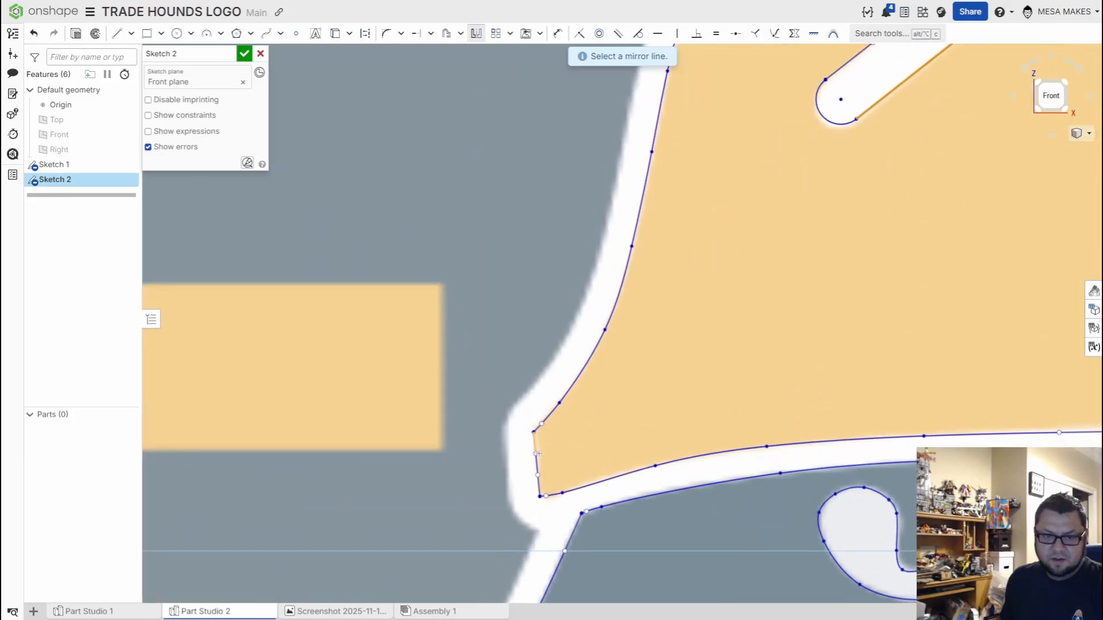
{"action": "left_click", "coordinate": [534, 445]}
{"action": "scroll", "coordinate": [497, 505], "scroll_direction": "up", "scroll_amount": 3}
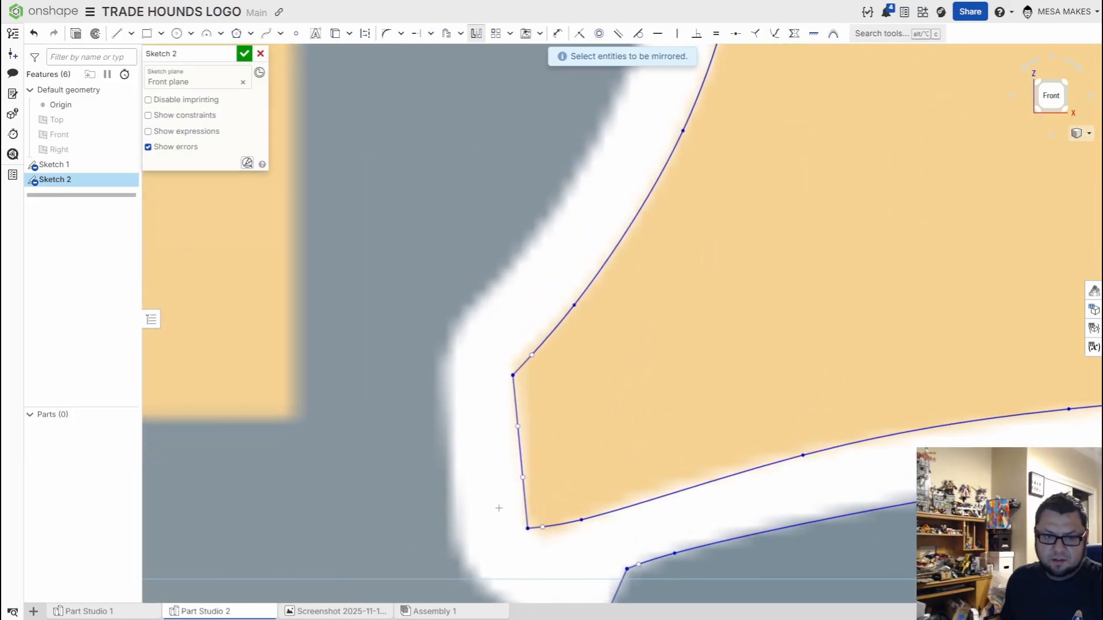
{"action": "left_click_drag", "start_coordinate": [489, 543], "coordinate": [570, 430]}
{"action": "scroll", "coordinate": [571, 437], "scroll_direction": "down", "scroll_amount": 5}
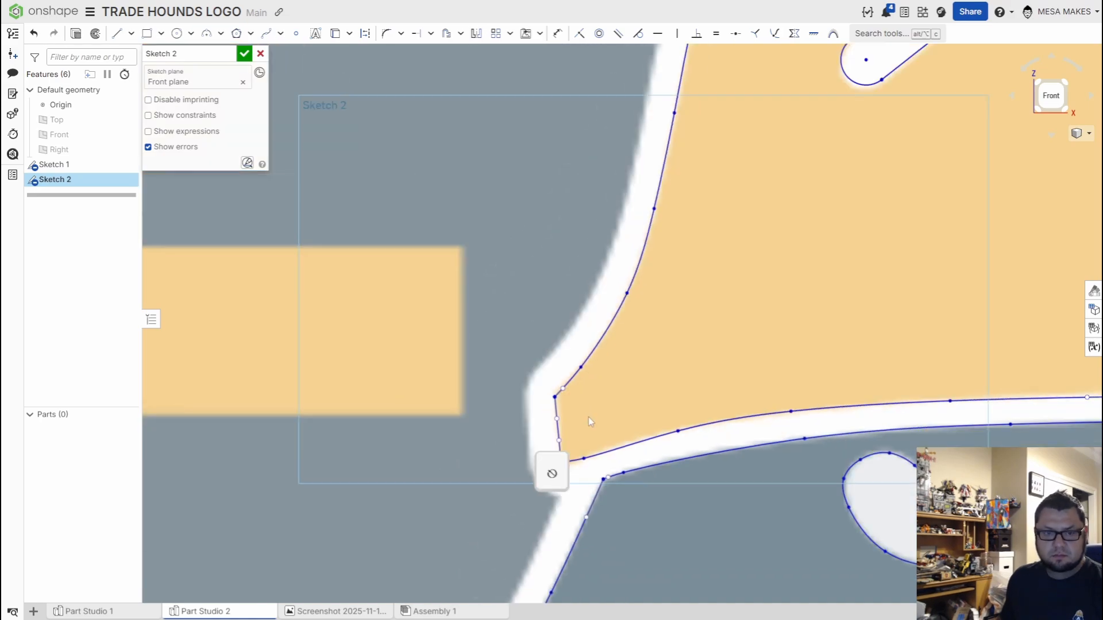
Step: Mirror the hard hat's left-half outline, including the brim curve and short end edge, about the vertical centreline and finish Sketch 2
{"action": "scroll", "coordinate": [597, 456], "scroll_direction": "down", "scroll_amount": 2}
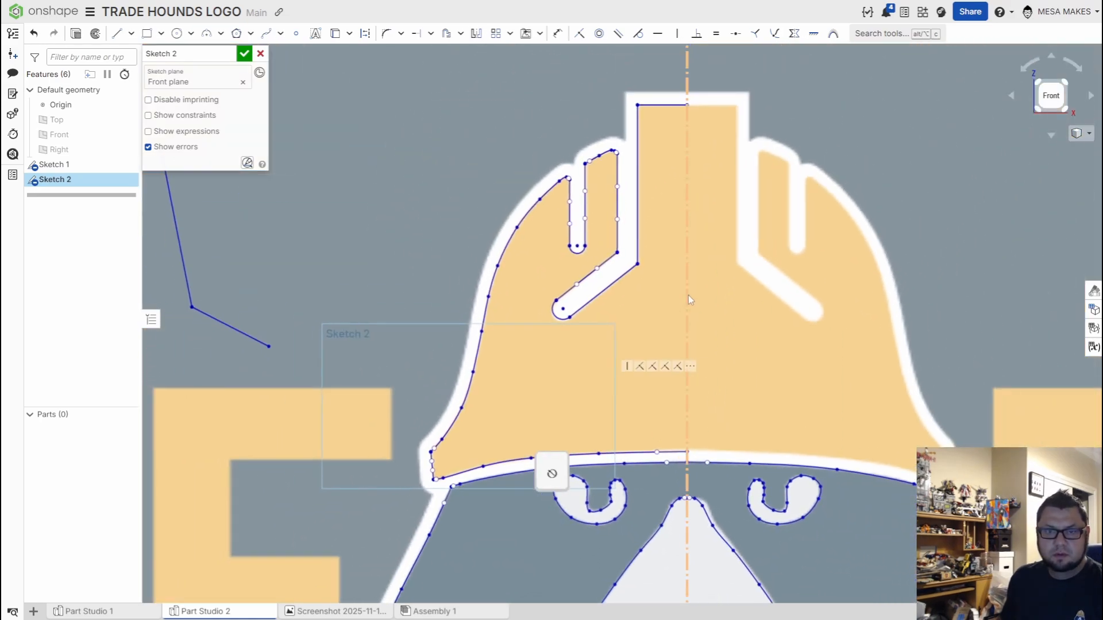
{"action": "left_click", "coordinate": [686, 295]}
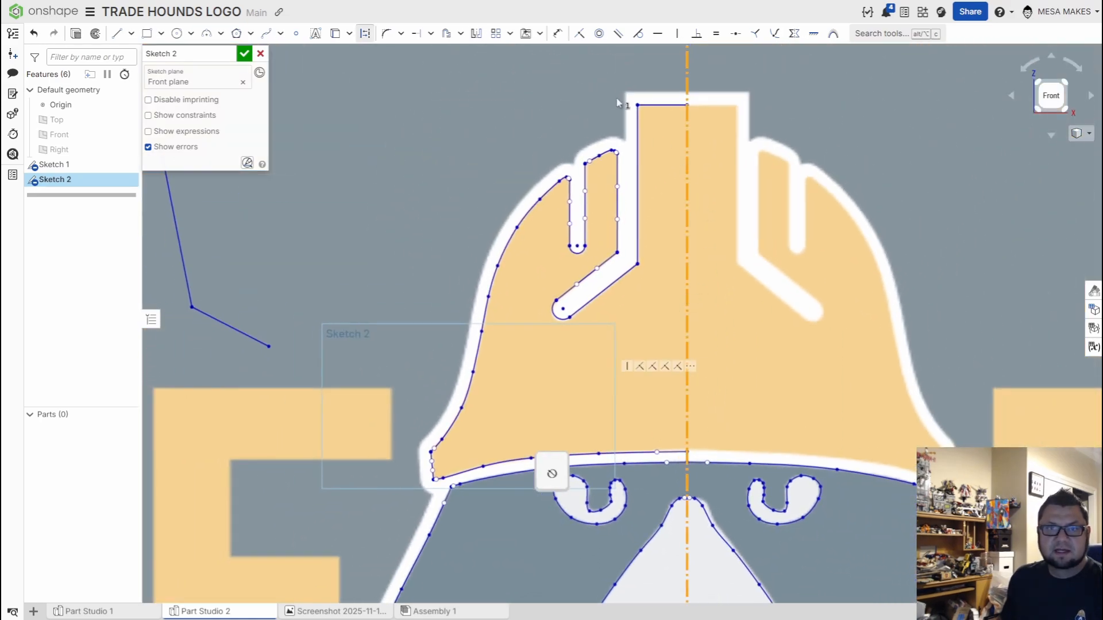
{"action": "left_click", "coordinate": [476, 32]}
{"action": "left_click_drag", "start_coordinate": [653, 81], "coordinate": [359, 457]}
{"action": "scroll", "coordinate": [588, 455], "scroll_direction": "up", "scroll_amount": 3}
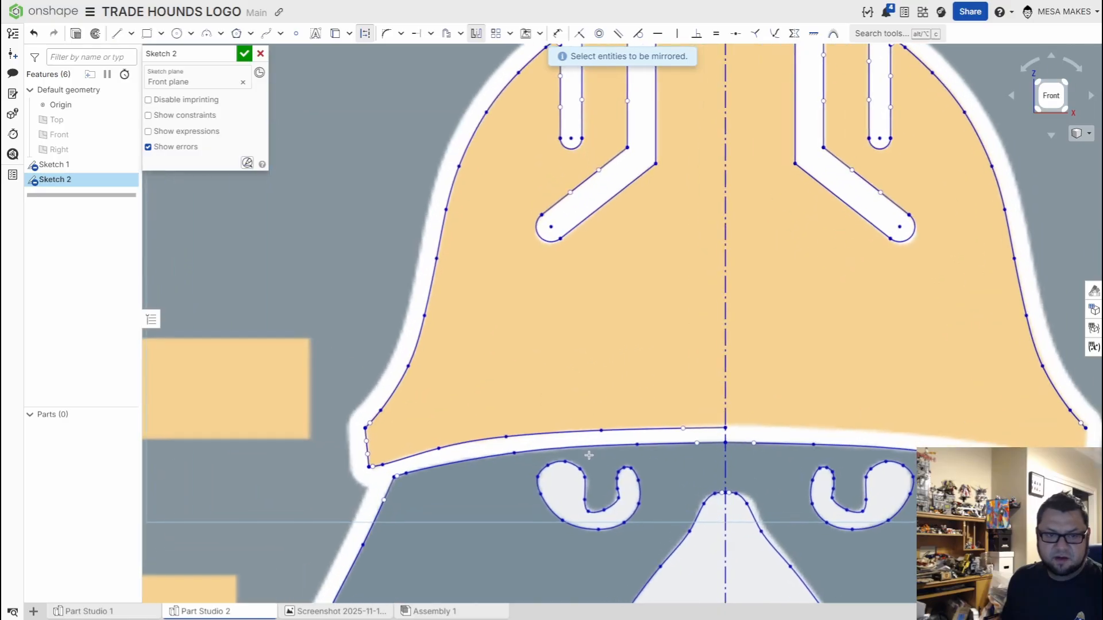
{"action": "left_click", "coordinate": [576, 432]}
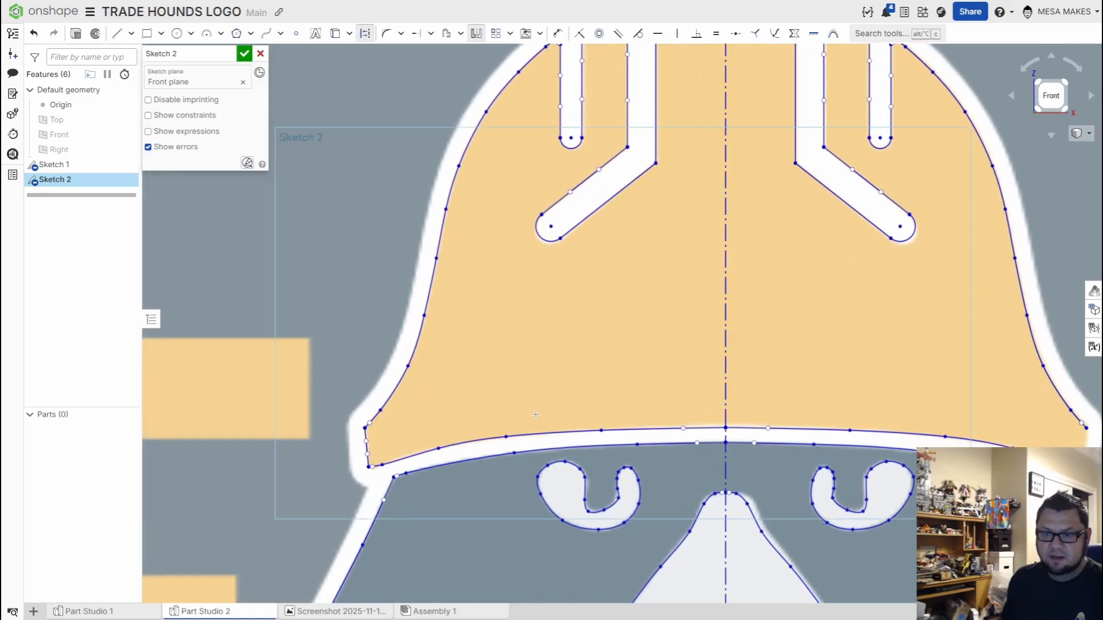
{"action": "left_click_drag", "start_coordinate": [320, 469], "coordinate": [393, 419]}
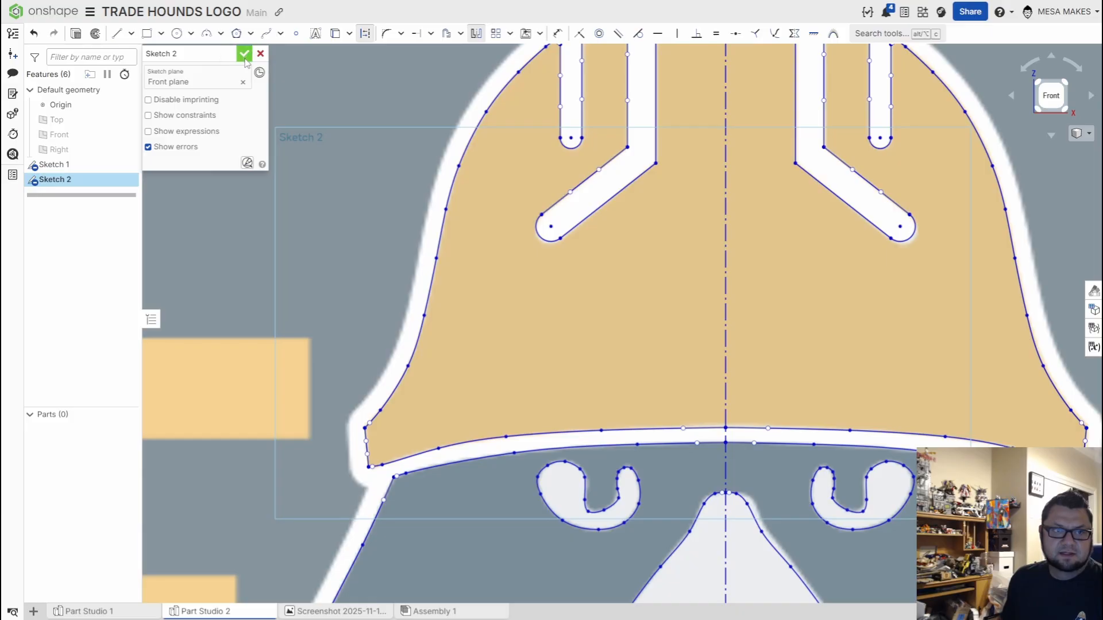
{"action": "left_click", "coordinate": [245, 53]}
Step: Hide Sketch 1 and delete the stray connected lines beside the hard hat from Sketch 2
{"action": "left_click", "coordinate": [127, 165]}
{"action": "scroll", "coordinate": [670, 382], "scroll_direction": "down", "scroll_amount": 6}
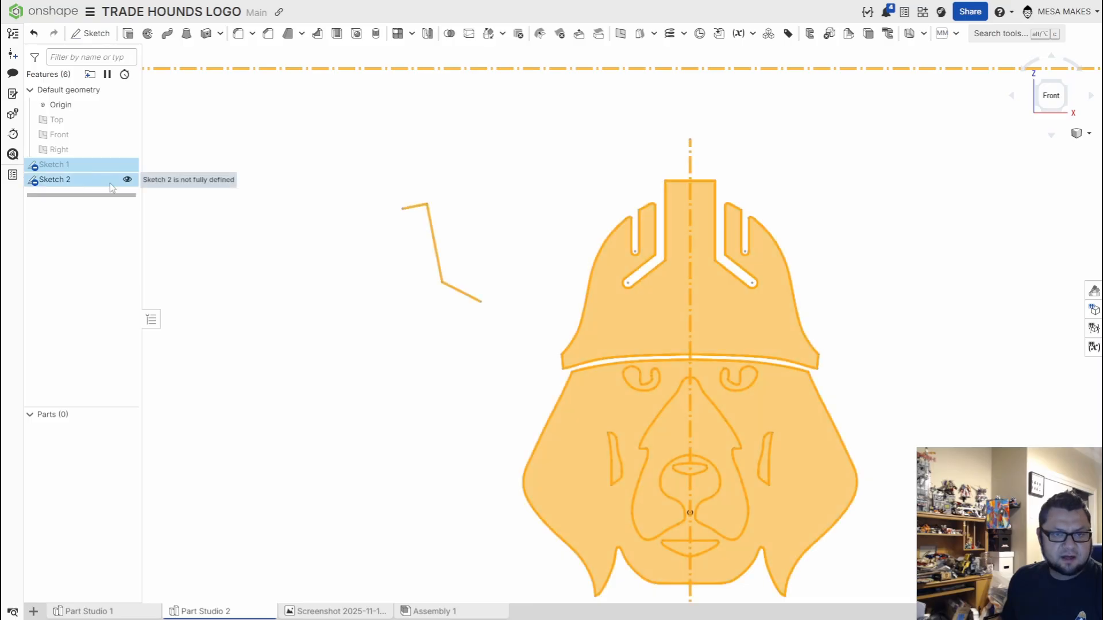
{"action": "double_click", "coordinate": [80, 180]}
{"action": "left_click_drag", "start_coordinate": [318, 158], "coordinate": [538, 358]}
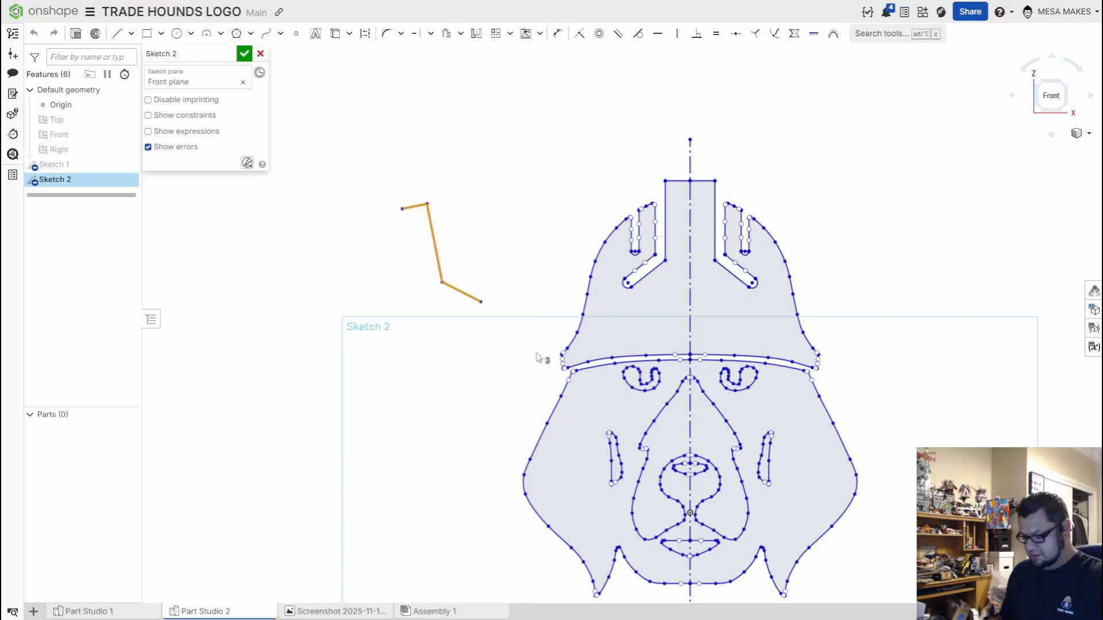
{"action": "key", "text": "Delete"}
{"action": "mouse_move", "coordinate": [577, 374]}
{"action": "middle_mouse_down"}
{"action": "mouse_move", "coordinate": [516, 292]}
{"action": "mouse_move", "coordinate": [472, 269]}
{"action": "middle_mouse_up"}
{"action": "scroll", "coordinate": [472, 269], "scroll_direction": "down", "scroll_amount": 1}
{"action": "left_click", "coordinate": [244, 54]}
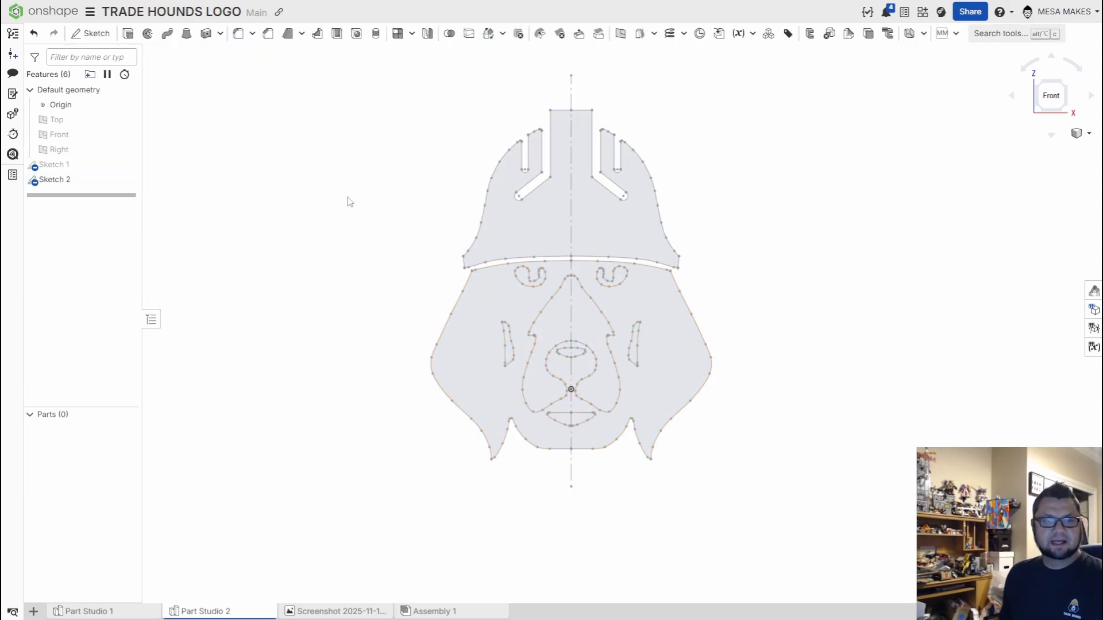
Step: Extrude all regions of Sketch 2 as new solid parts to a blind depth of 0.140 in
{"action": "left_click", "coordinate": [128, 33]}
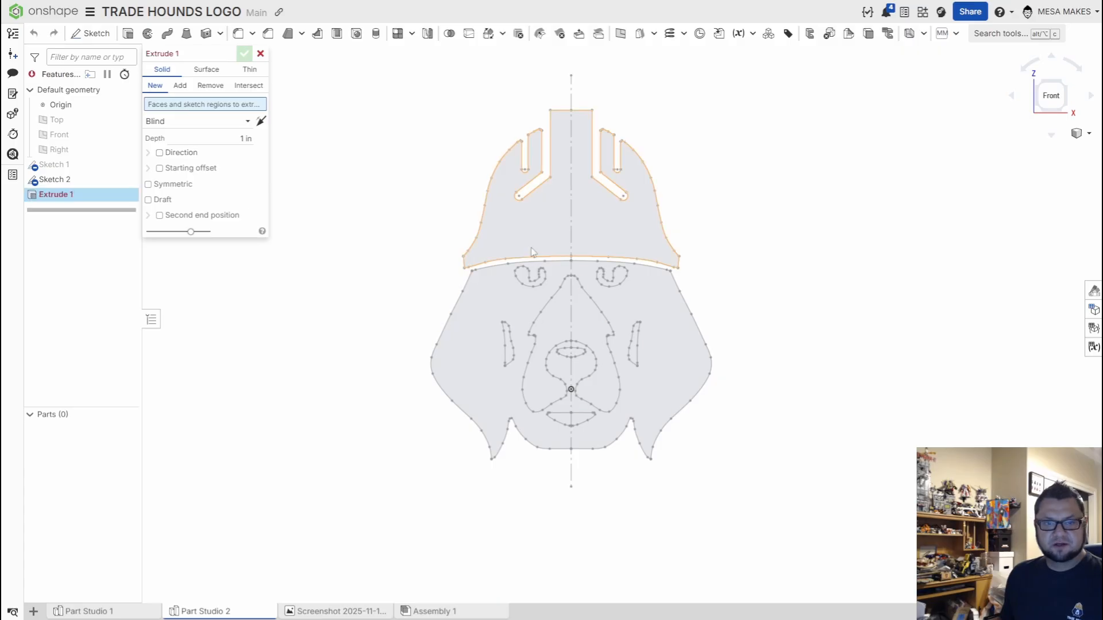
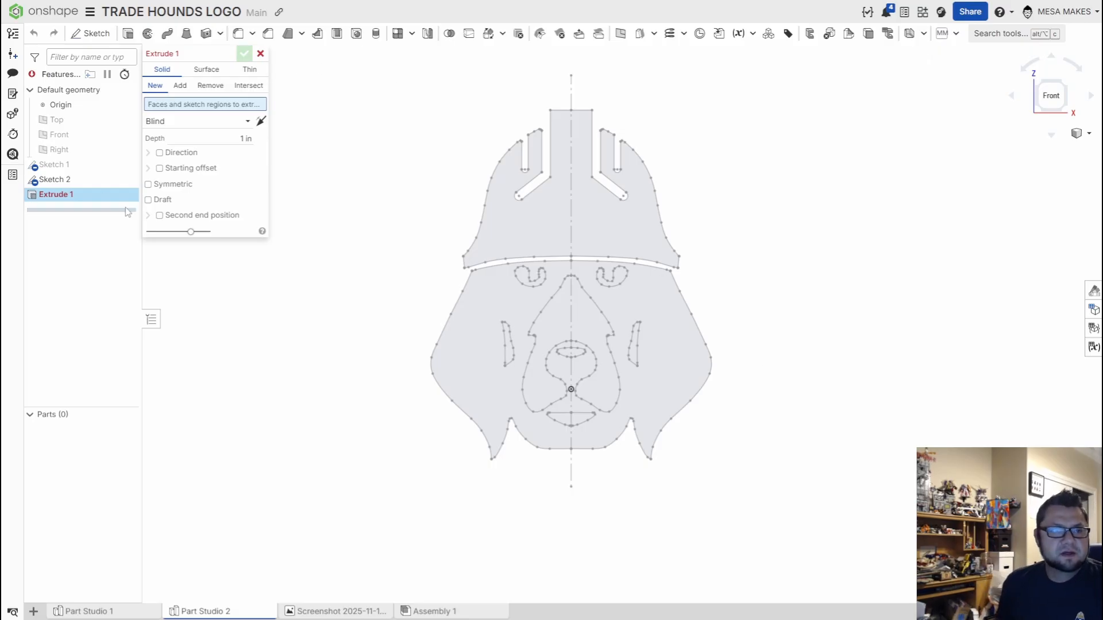
{"action": "left_click", "coordinate": [84, 184]}
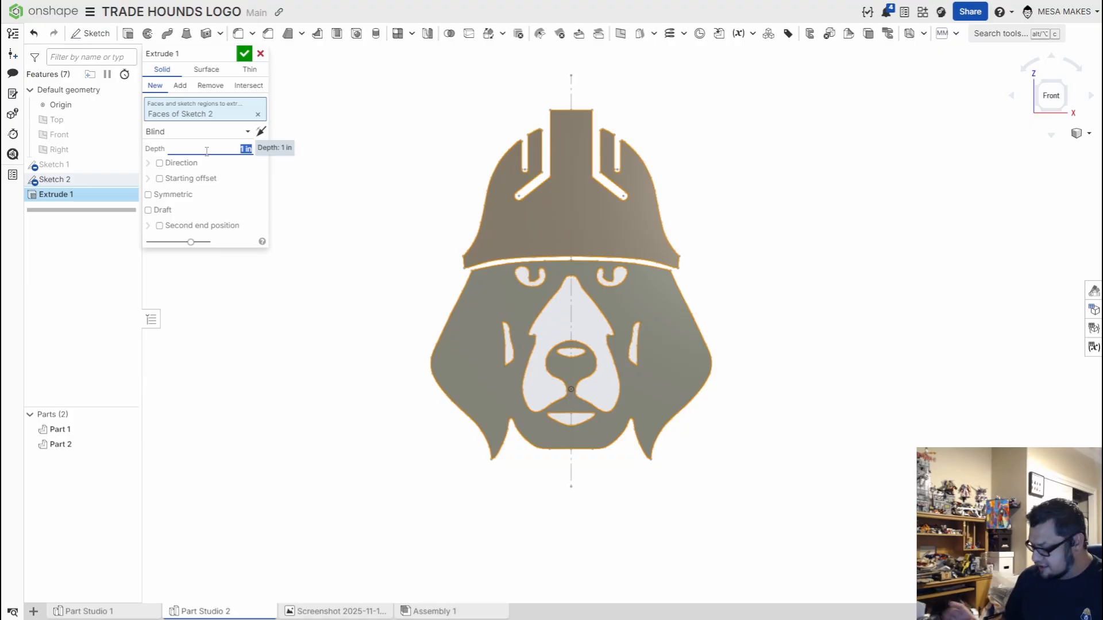
{"action": "type", "text": ".140"}
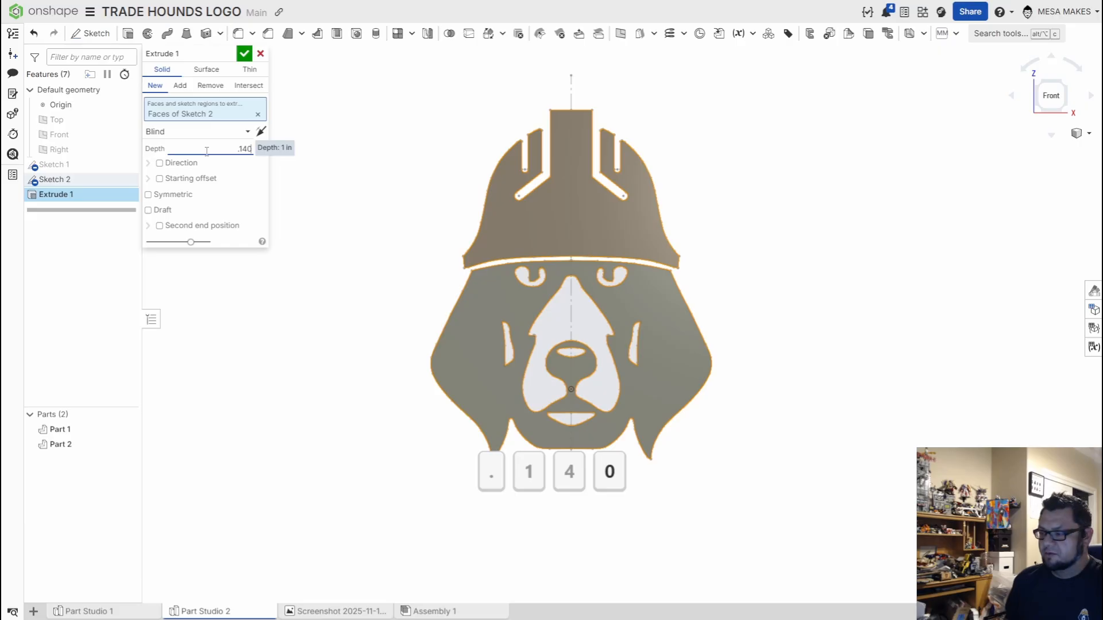
{"action": "key", "text": "Return"}
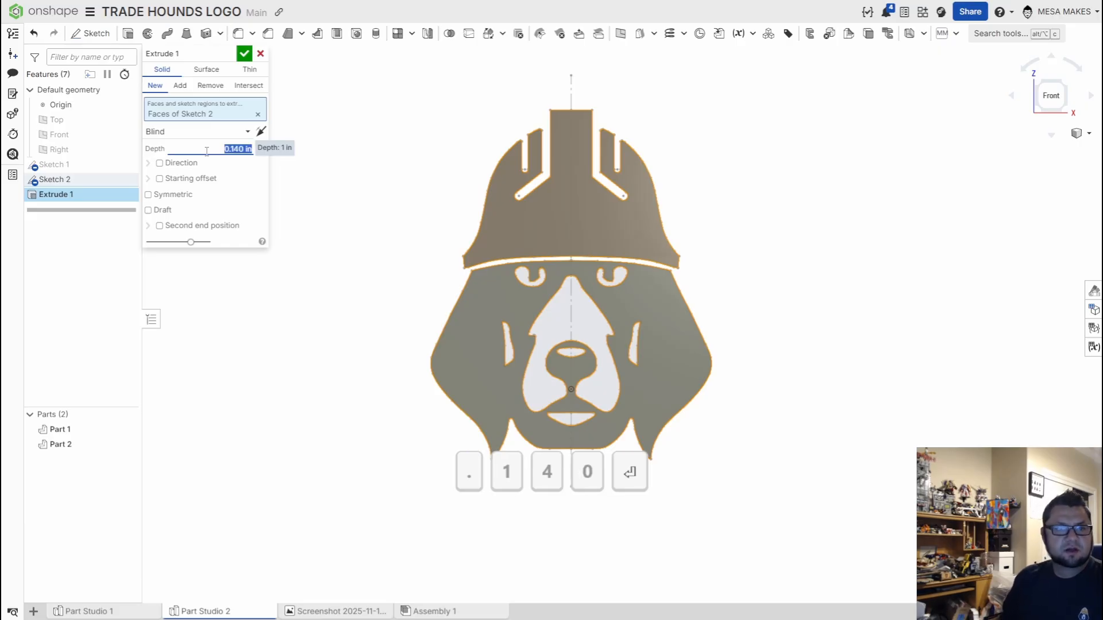
{"action": "left_click", "coordinate": [244, 53]}
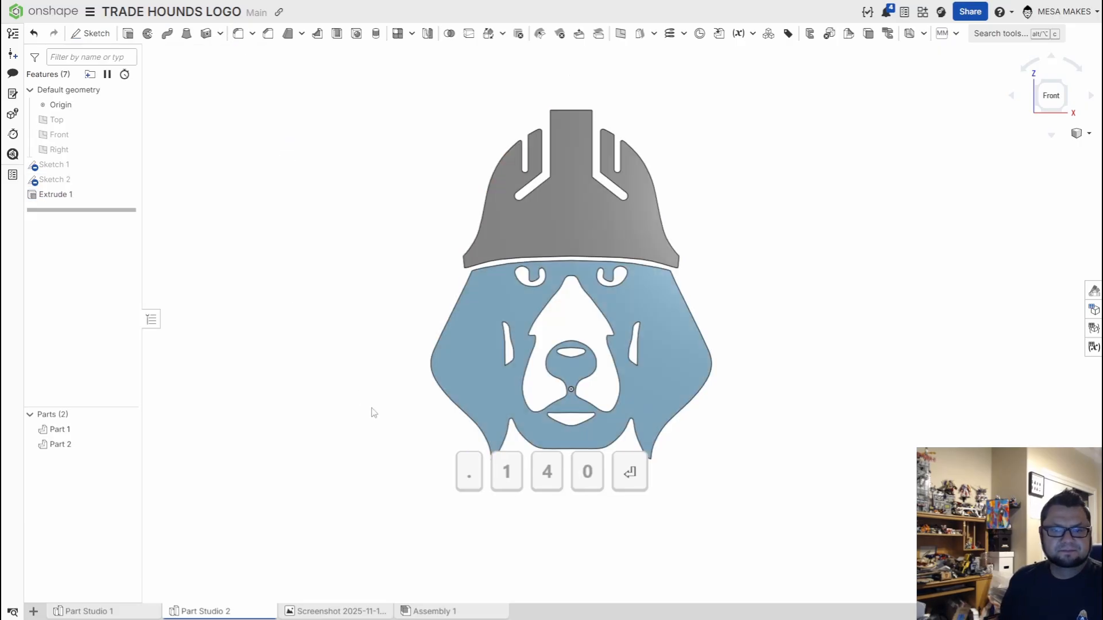
Step: Edit Sketch 2 with the Sketch 1 image shown, and draw two short lines bridging the gap between the hat brim's left end and the head
{"action": "scroll", "coordinate": [649, 321], "scroll_direction": "up", "scroll_amount": 3}
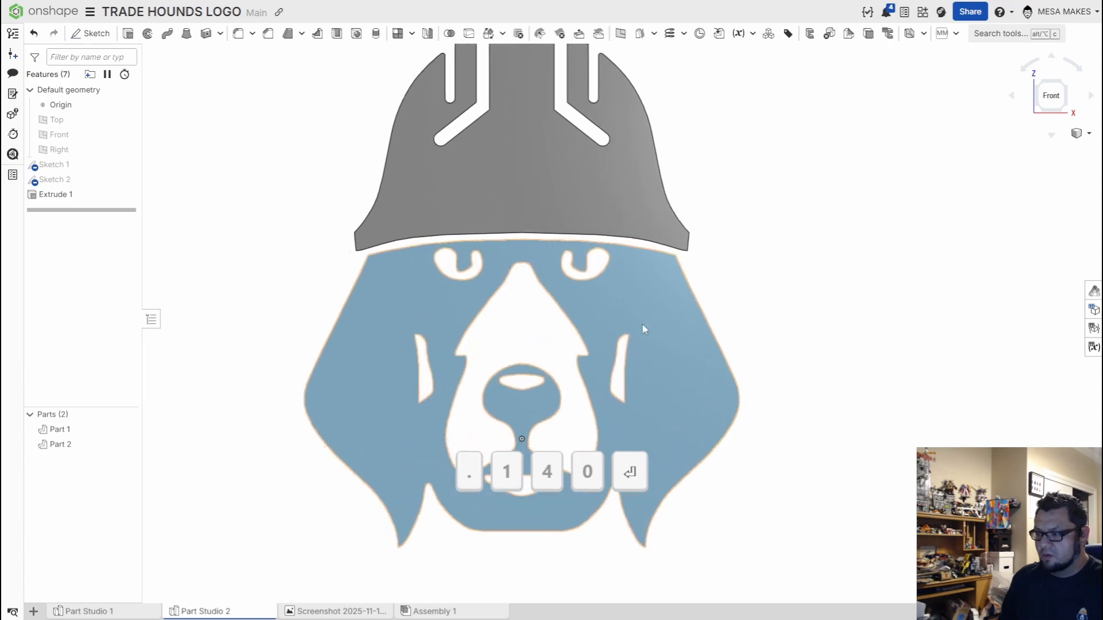
{"action": "scroll", "coordinate": [637, 329], "scroll_direction": "up", "scroll_amount": 1}
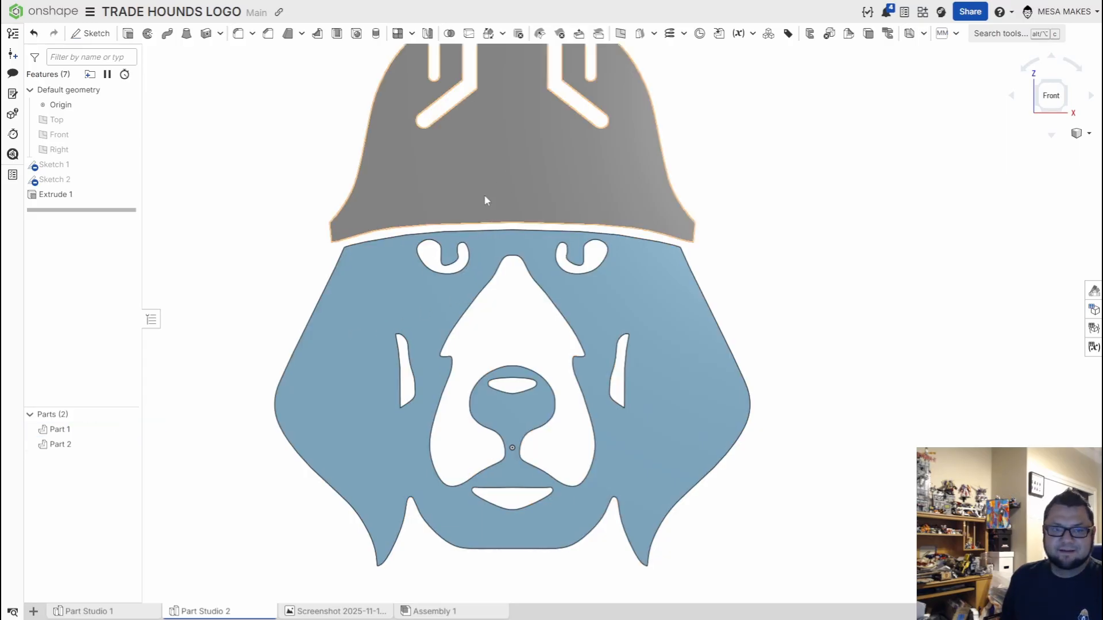
{"action": "double_click", "coordinate": [72, 184]}
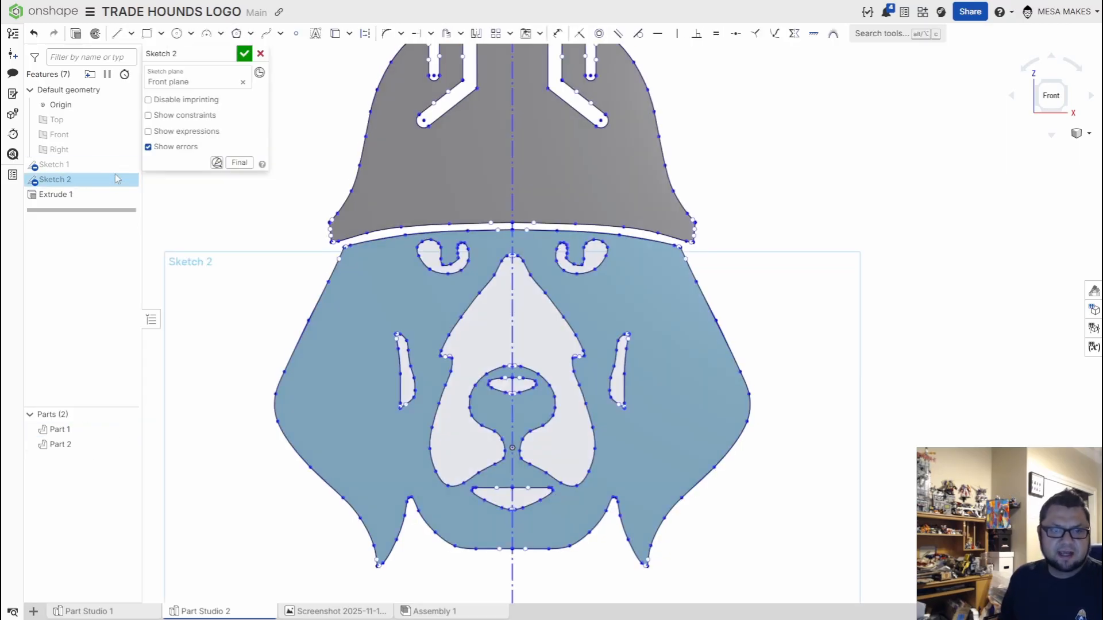
{"action": "left_click", "coordinate": [128, 164]}
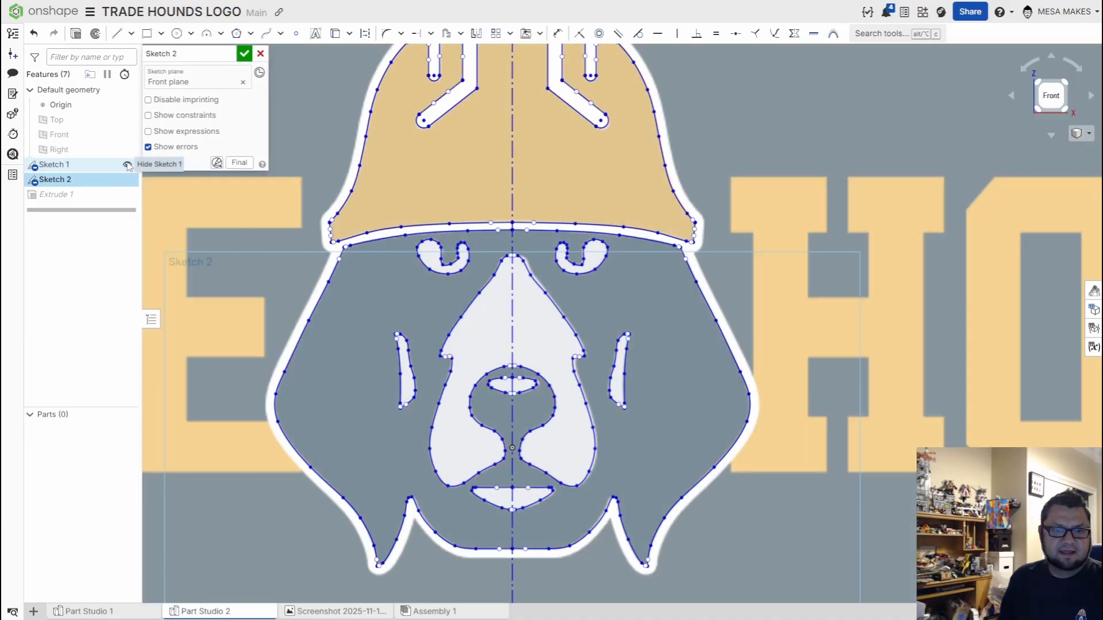
{"action": "scroll", "coordinate": [350, 256], "scroll_direction": "up", "scroll_amount": 5}
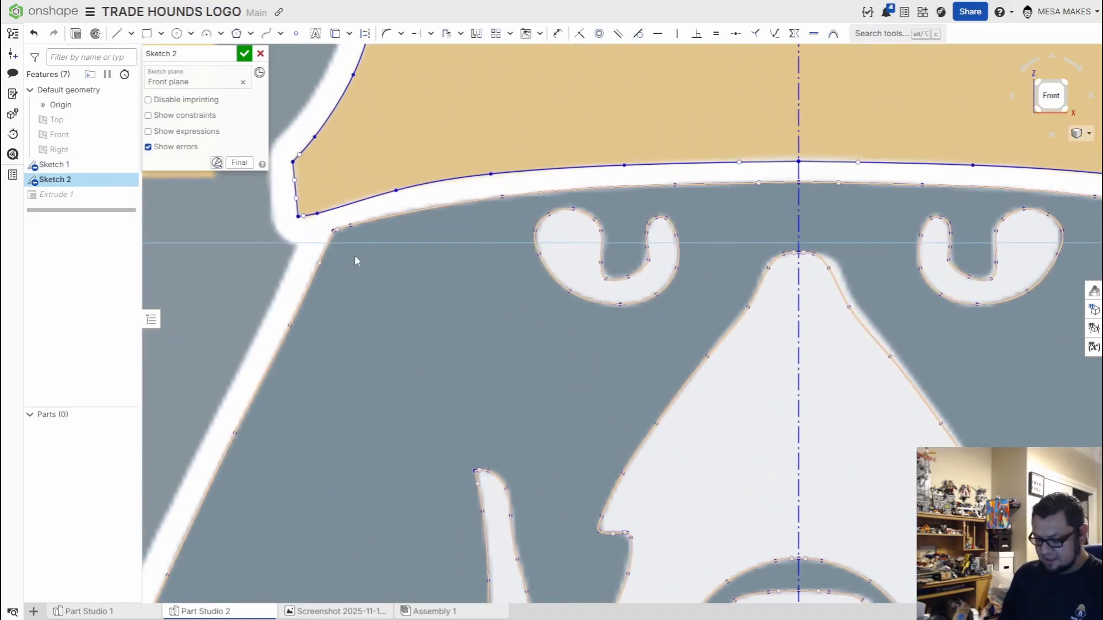
{"action": "key", "text": "l"}
{"action": "scroll", "coordinate": [328, 237], "scroll_direction": "up", "scroll_amount": 3}
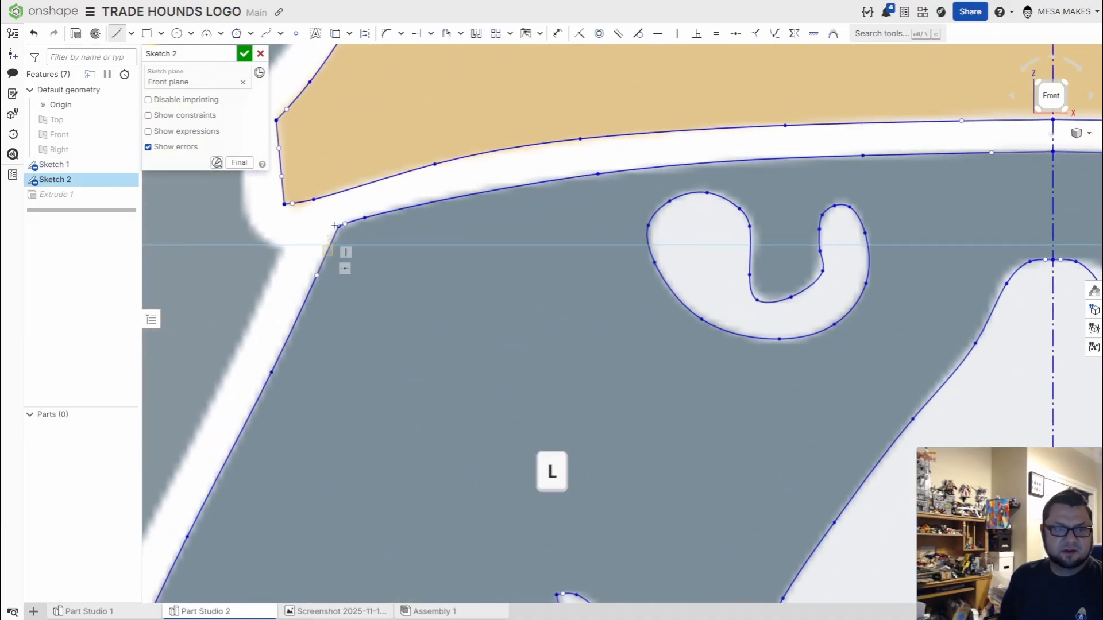
{"action": "left_click", "coordinate": [312, 198]}
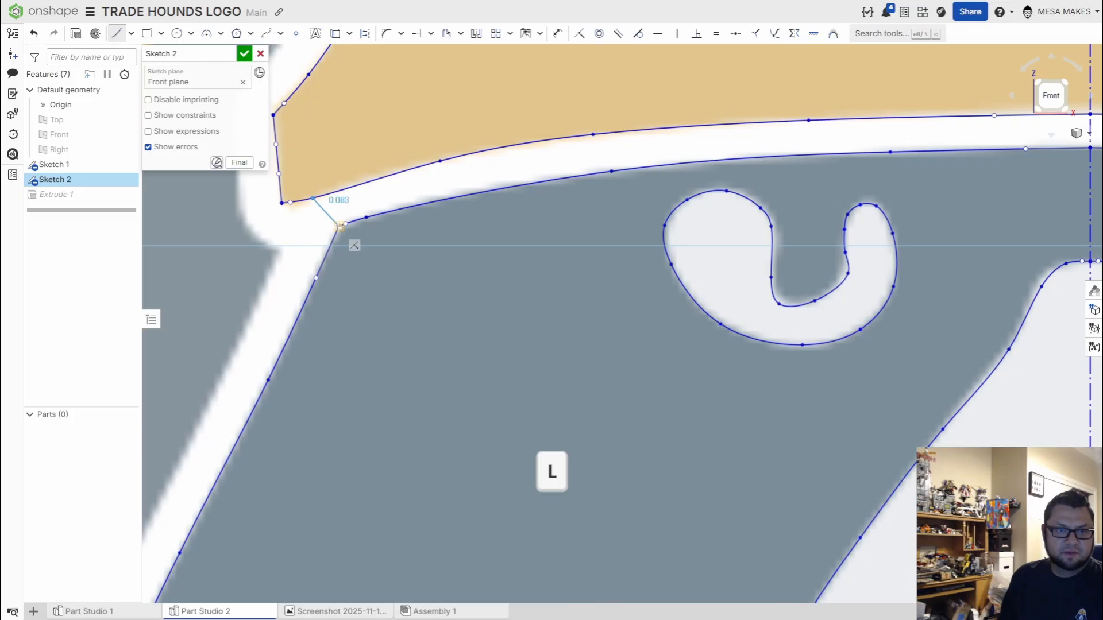
{"action": "left_click", "coordinate": [339, 227]}
{"action": "key", "text": "l"}
{"action": "key", "text": "l"}
{"action": "left_click", "coordinate": [388, 175]}
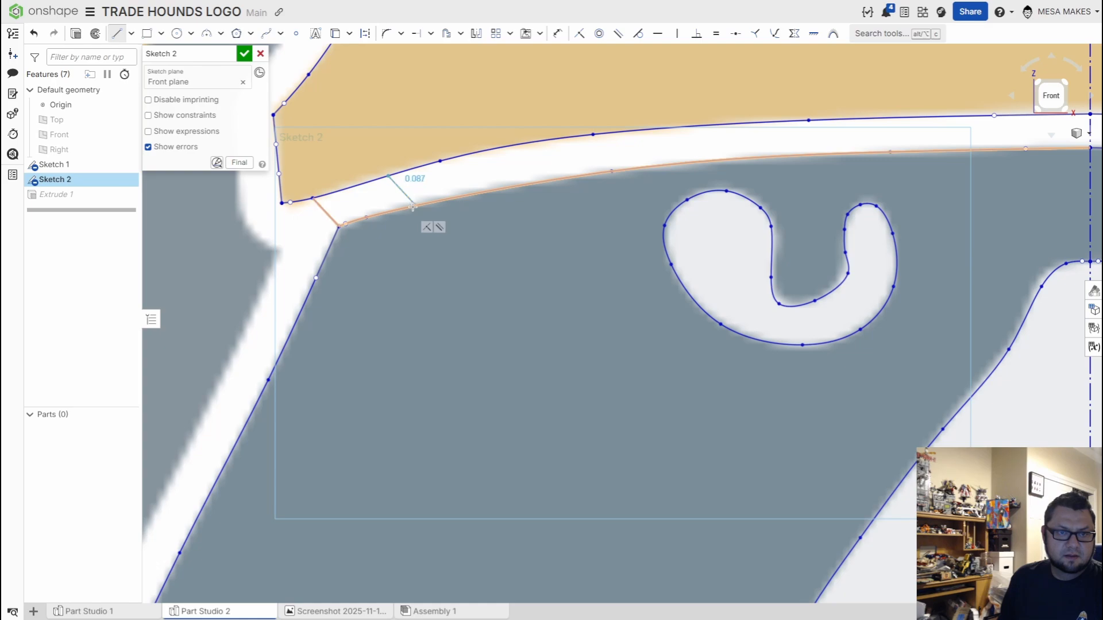
{"action": "left_click", "coordinate": [412, 208]}
Step: Mirror the two short bridge lines about the vertical centreline to the brim's right end
{"action": "scroll", "coordinate": [406, 210], "scroll_direction": "down", "scroll_amount": 3}
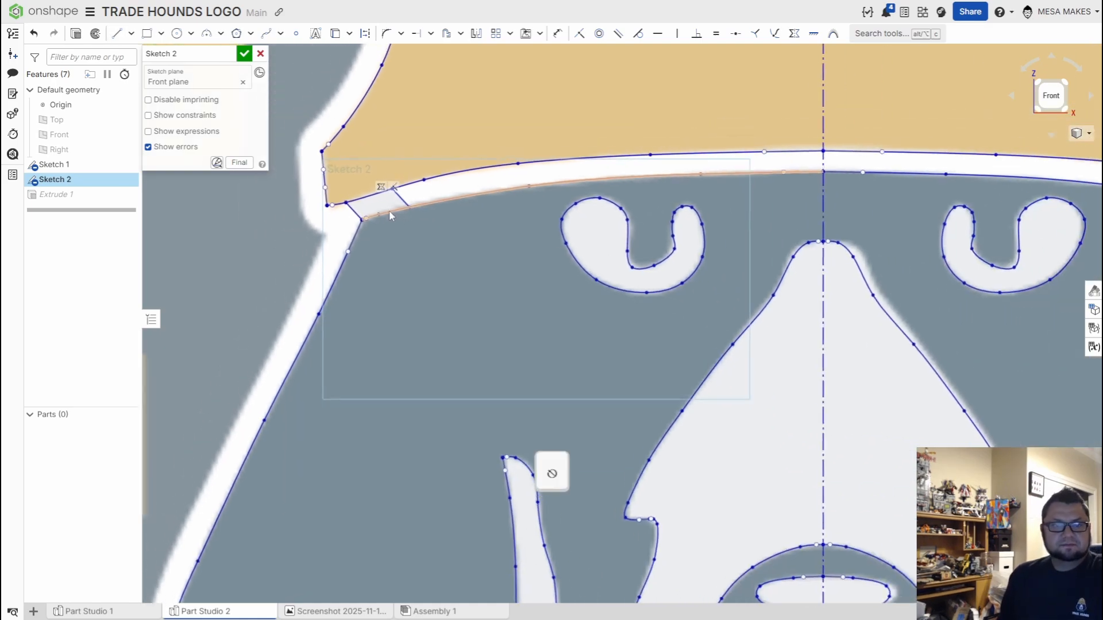
{"action": "scroll", "coordinate": [726, 266], "scroll_direction": "down", "scroll_amount": 3}
{"action": "left_click", "coordinate": [782, 236]}
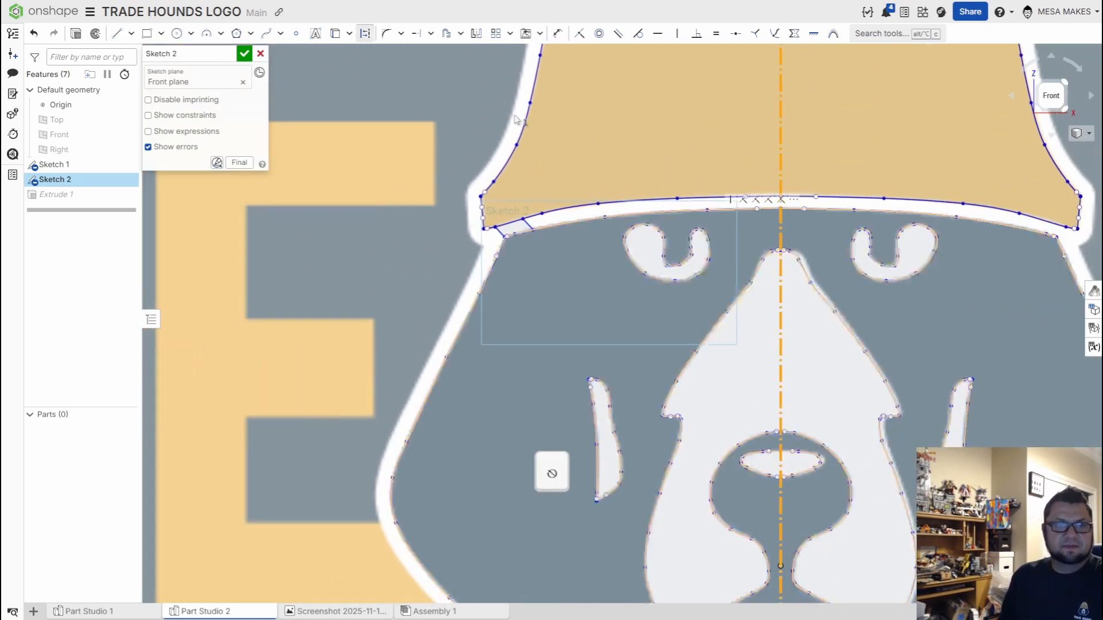
{"action": "left_click", "coordinate": [476, 34]}
{"action": "scroll", "coordinate": [517, 237], "scroll_direction": "up", "scroll_amount": 5}
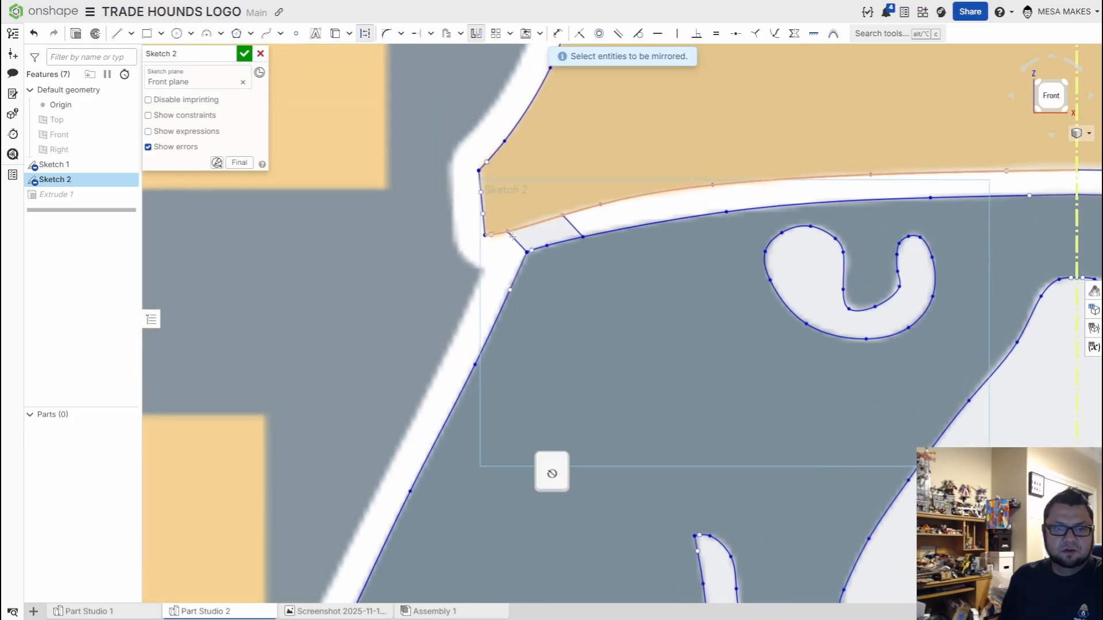
{"action": "left_click", "coordinate": [573, 225]}
{"action": "scroll", "coordinate": [724, 288], "scroll_direction": "down", "scroll_amount": 5}
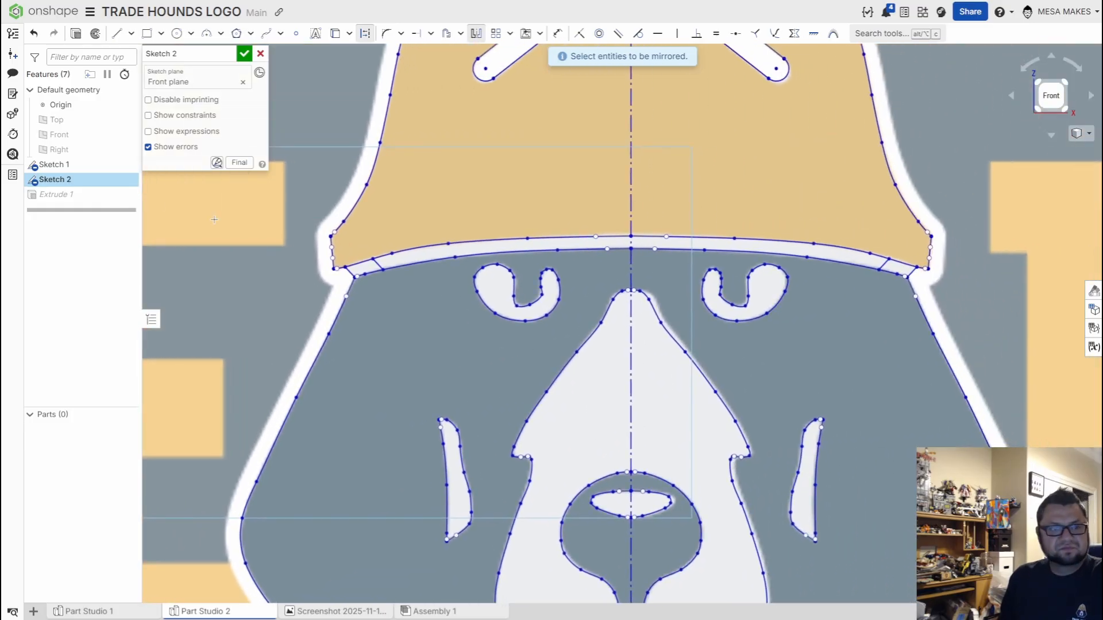
Step: Hide Sketch 1 and preview the final extruded result to inspect the bridges between the hard hat and head
{"action": "left_click", "coordinate": [128, 165]}
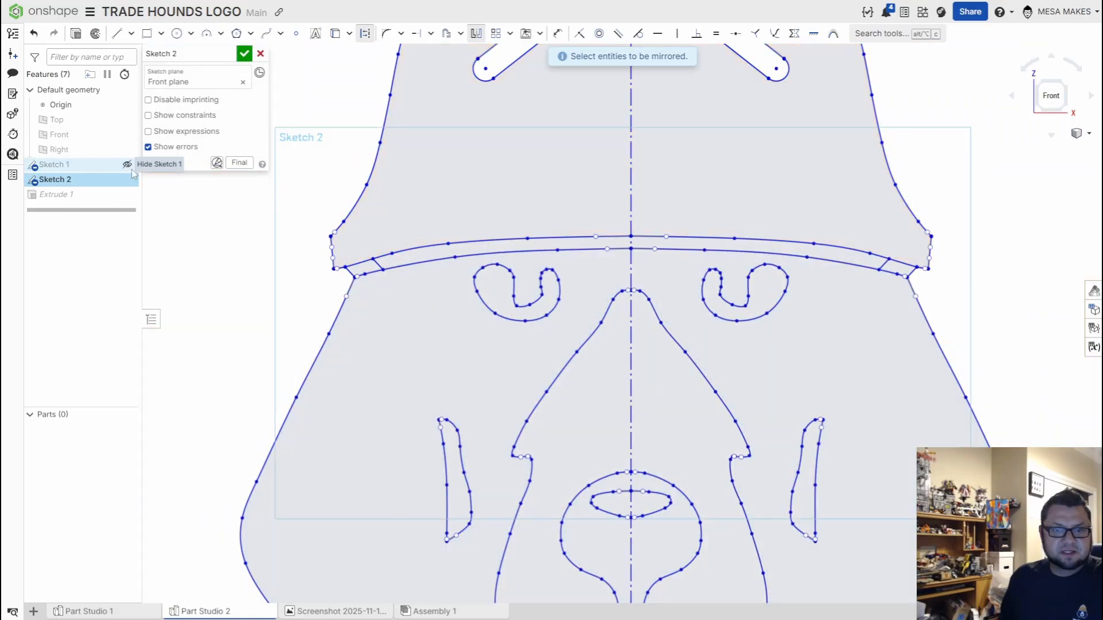
{"action": "scroll", "coordinate": [782, 322], "scroll_direction": "down", "scroll_amount": 1}
{"action": "scroll", "coordinate": [783, 323], "scroll_direction": "down", "scroll_amount": 2}
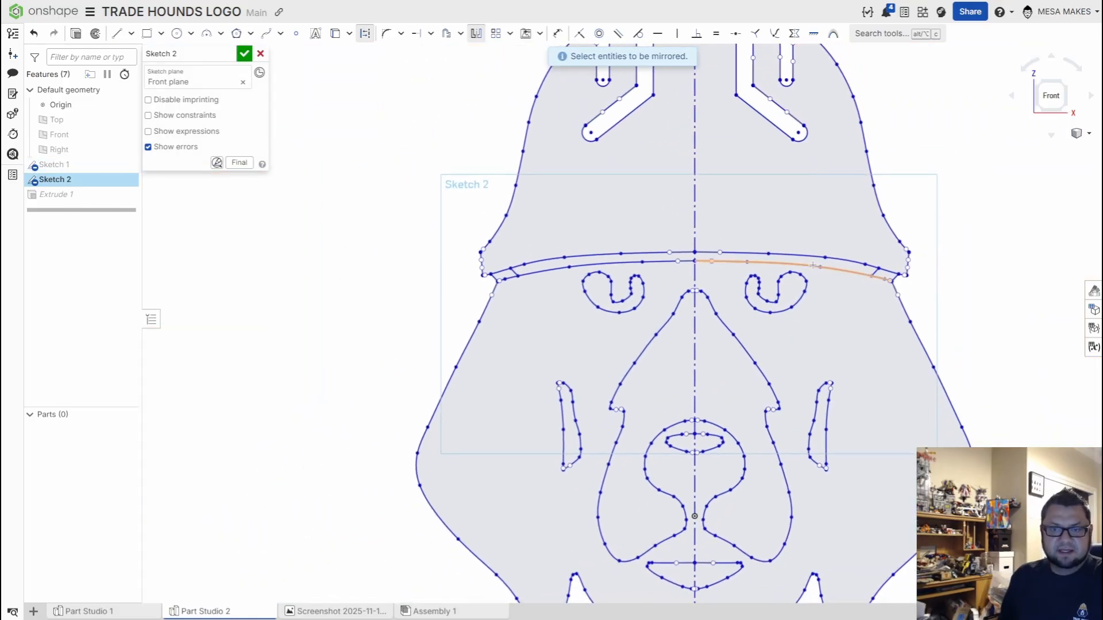
{"action": "left_click", "coordinate": [239, 164]}
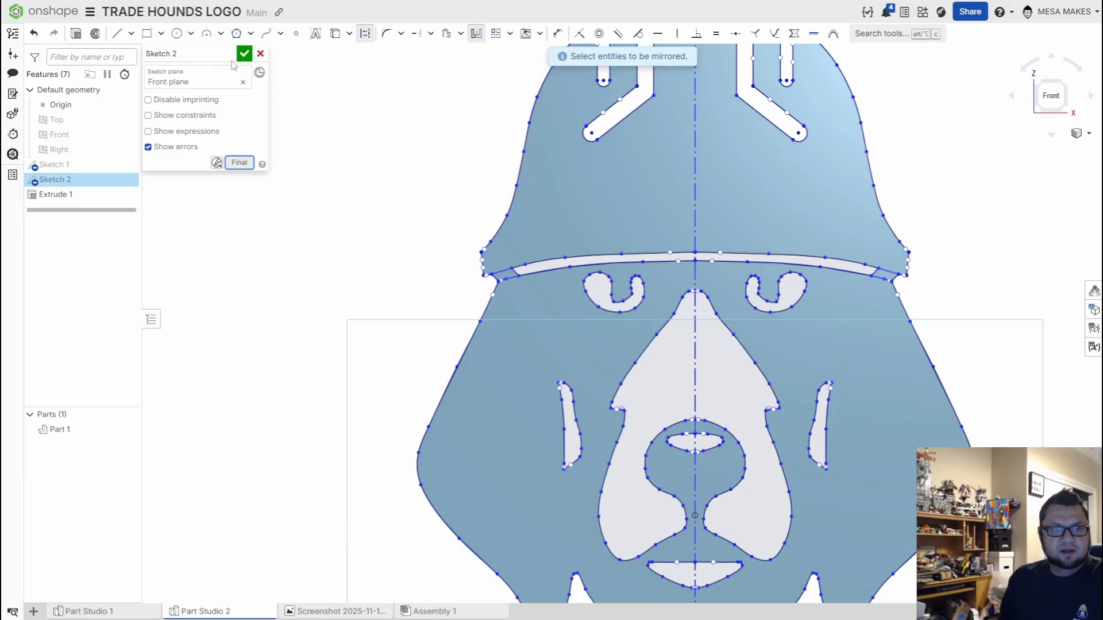
{"action": "scroll", "coordinate": [531, 277], "scroll_direction": "up", "scroll_amount": 6}
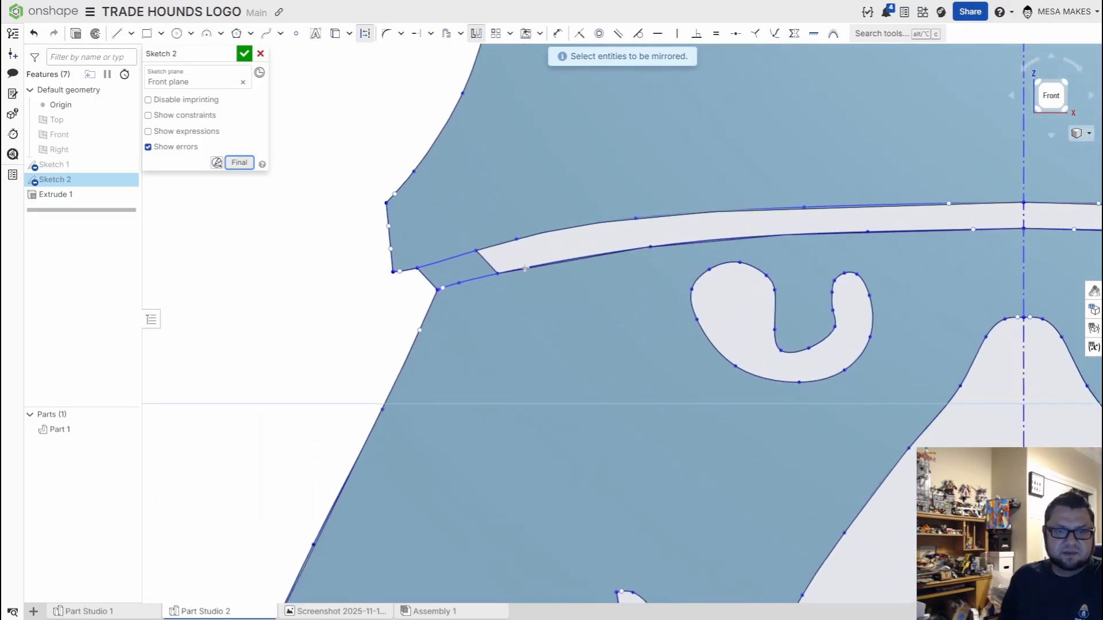
{"action": "left_click", "coordinate": [241, 164]}
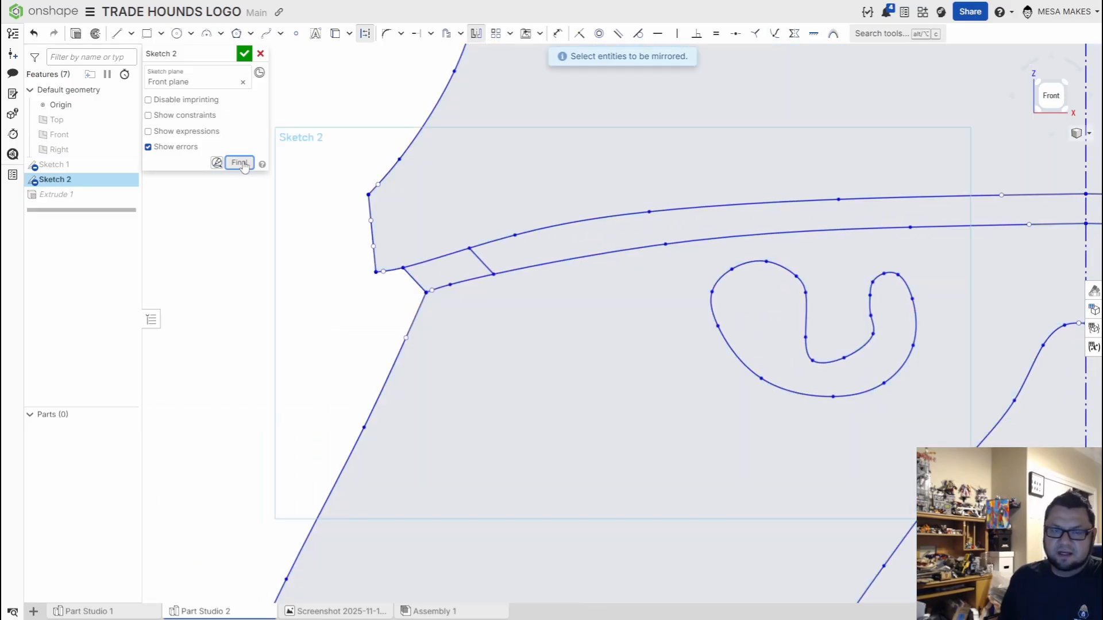
{"action": "left_click", "coordinate": [241, 163]}
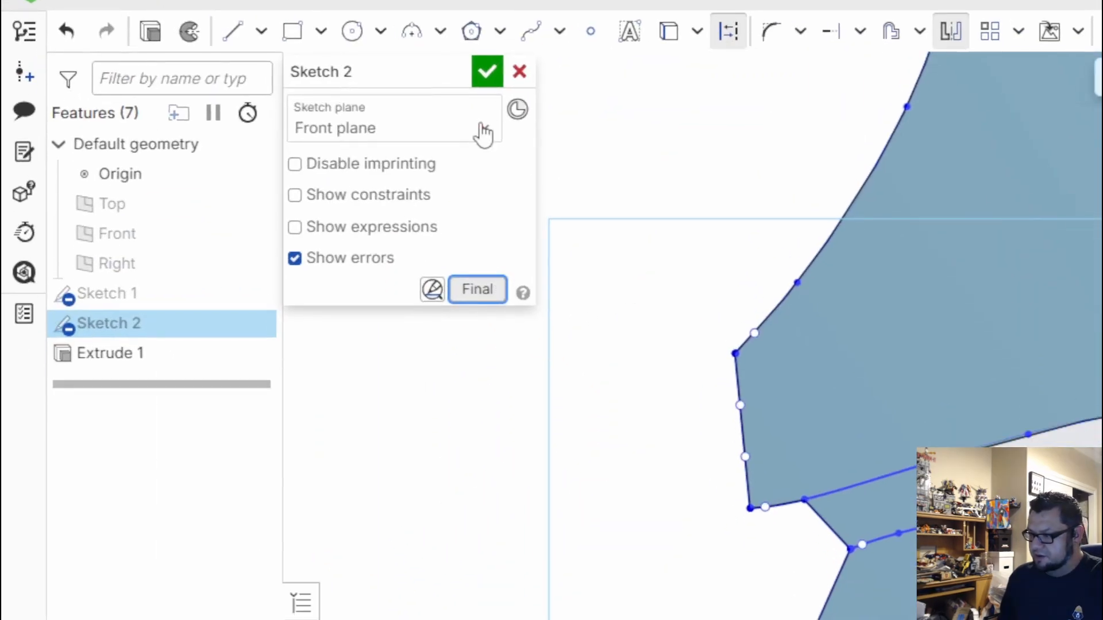
{"action": "left_click", "coordinate": [469, 332]}
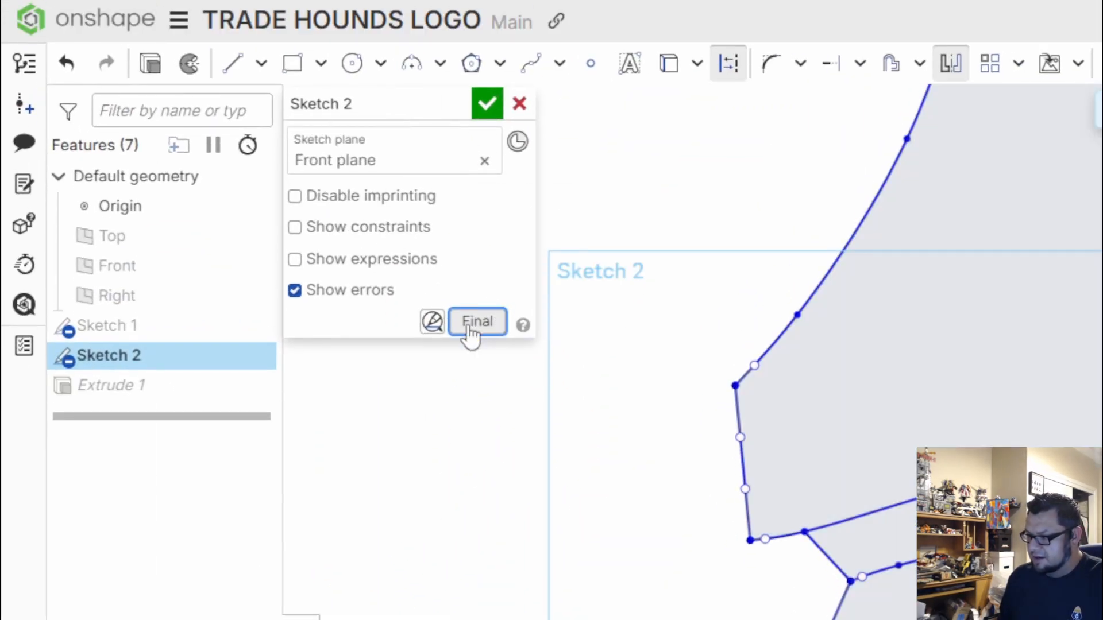
{"action": "left_click", "coordinate": [468, 329]}
{"action": "scroll", "coordinate": [913, 448], "scroll_direction": "down", "scroll_amount": 4}
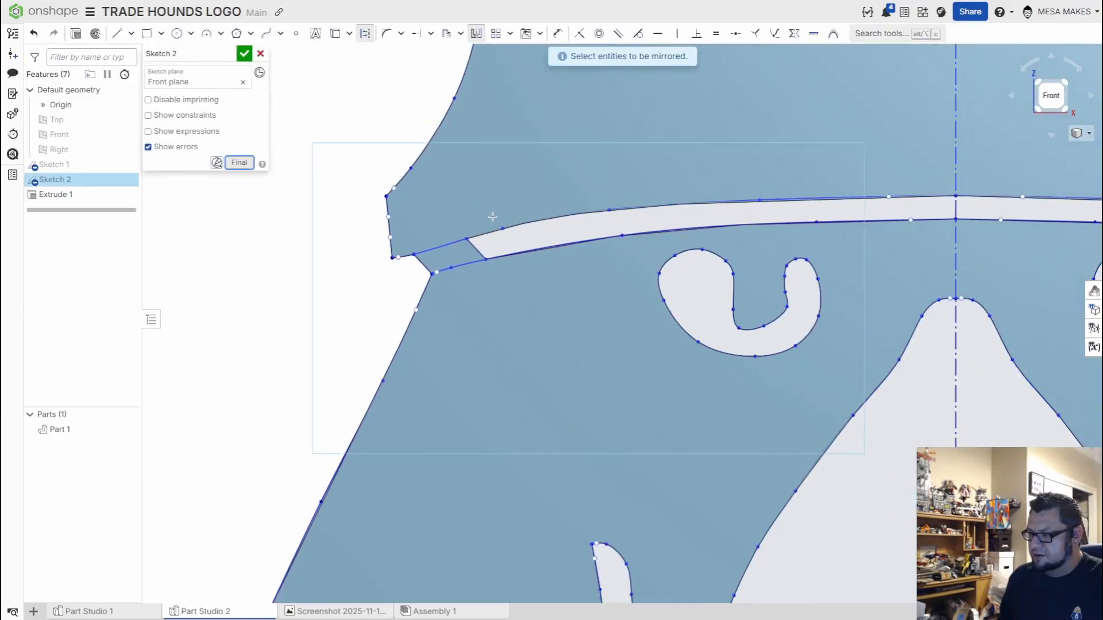
{"action": "scroll", "coordinate": [596, 264], "scroll_direction": "down", "scroll_amount": 3}
{"action": "mouse_move", "coordinate": [596, 265]}
{"action": "middle_mouse_down"}
{"action": "mouse_move", "coordinate": [534, 266]}
{"action": "mouse_move", "coordinate": [448, 239]}
{"action": "middle_mouse_up"}
{"action": "scroll", "coordinate": [530, 271], "scroll_direction": "down", "scroll_amount": 2}
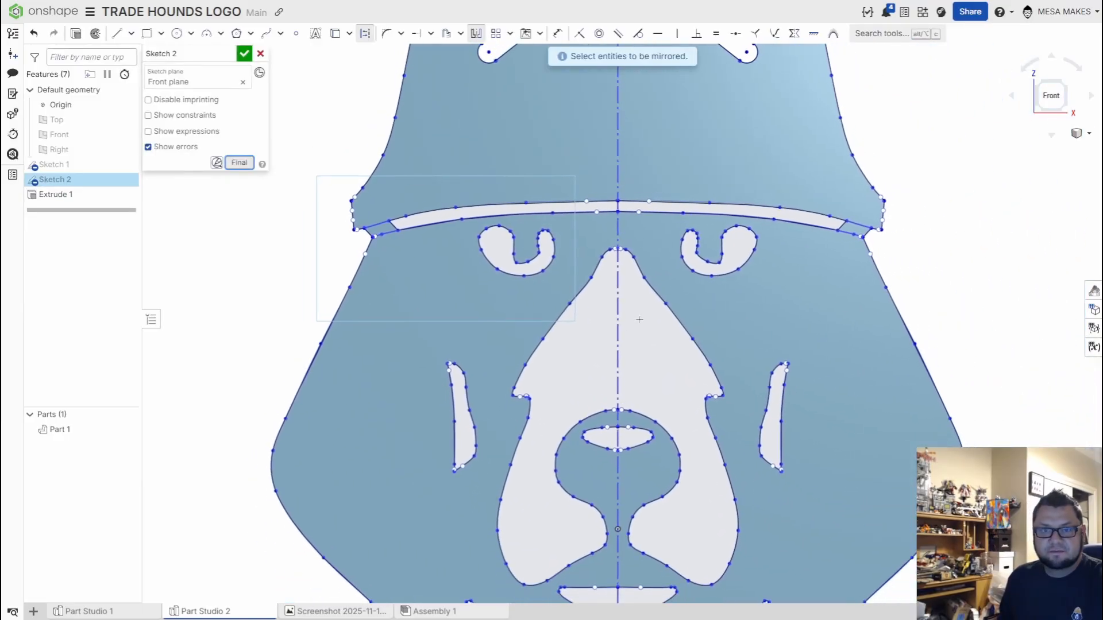
{"action": "scroll", "coordinate": [626, 330], "scroll_direction": "down", "scroll_amount": 5}
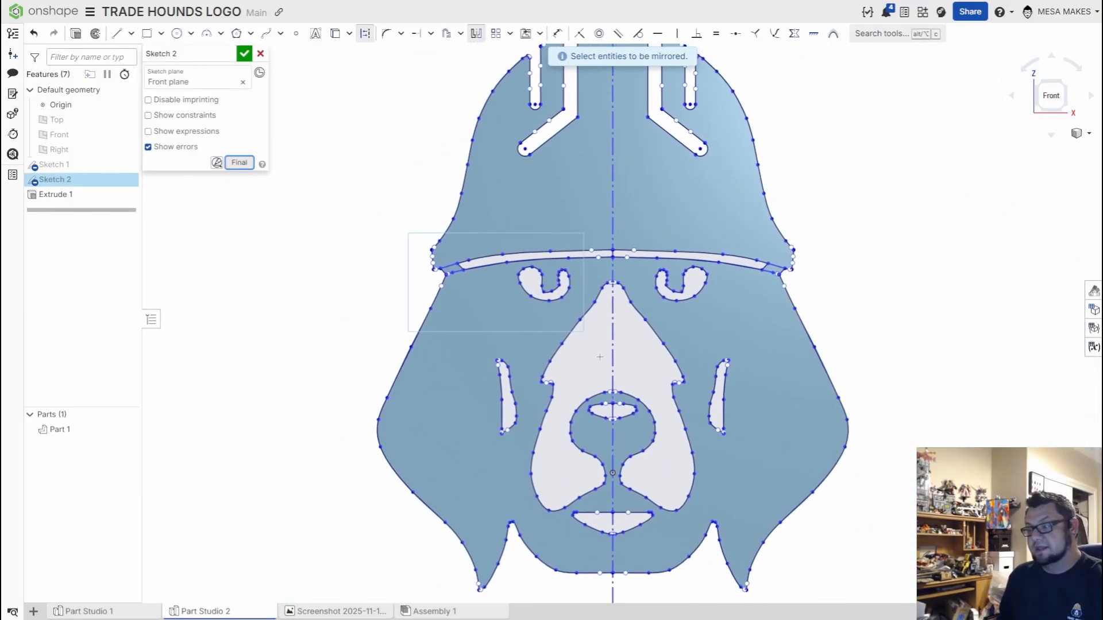
Step: Finish Sketch 2, view the extruded part at an angle and compare it with the original logo screenshot
{"action": "left_click", "coordinate": [244, 54]}
{"action": "scroll", "coordinate": [778, 410], "scroll_direction": "down", "scroll_amount": 4}
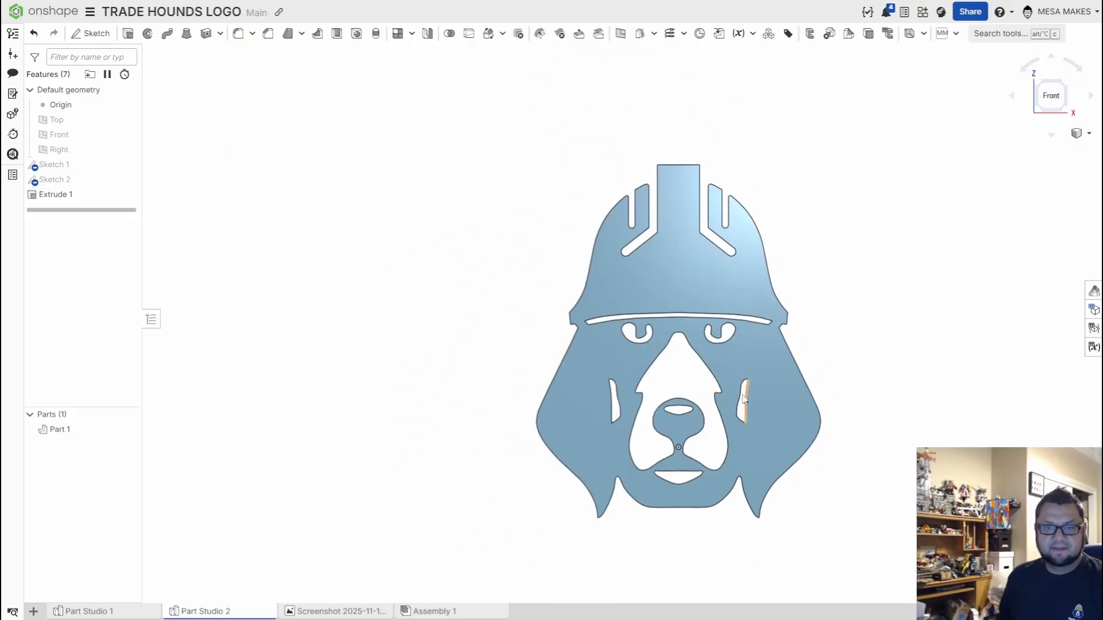
{"action": "mouse_move", "coordinate": [745, 392]}
{"action": "right_mouse_down"}
{"action": "mouse_move", "coordinate": [761, 395]}
{"action": "mouse_move", "coordinate": [745, 389]}
{"action": "mouse_move", "coordinate": [733, 404]}
{"action": "mouse_move", "coordinate": [752, 404]}
{"action": "right_mouse_up"}
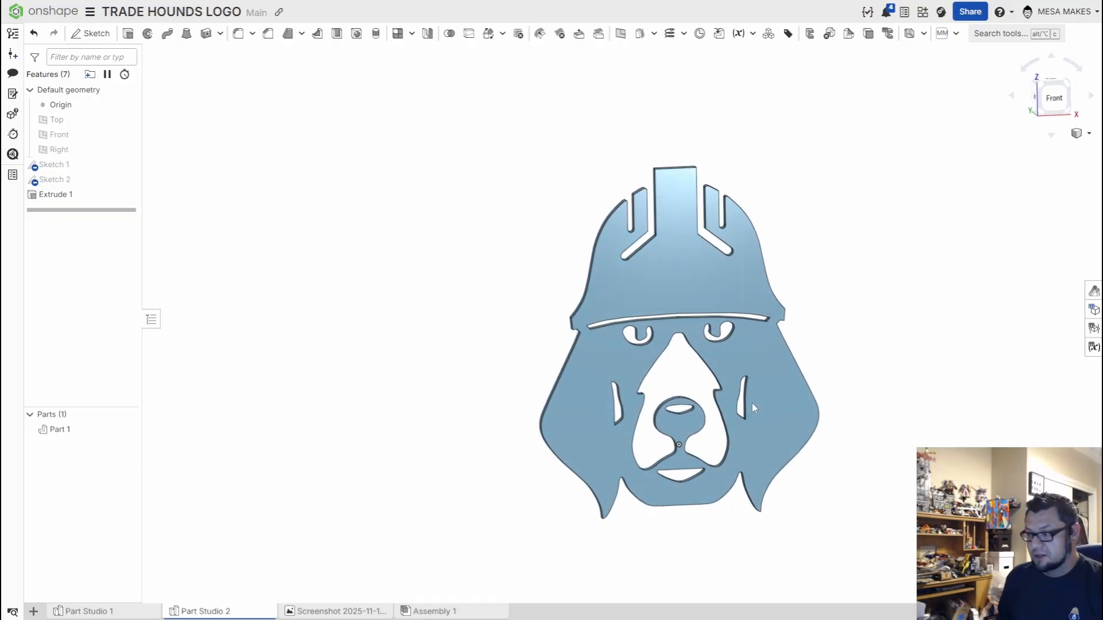
{"action": "left_click", "coordinate": [363, 610]}
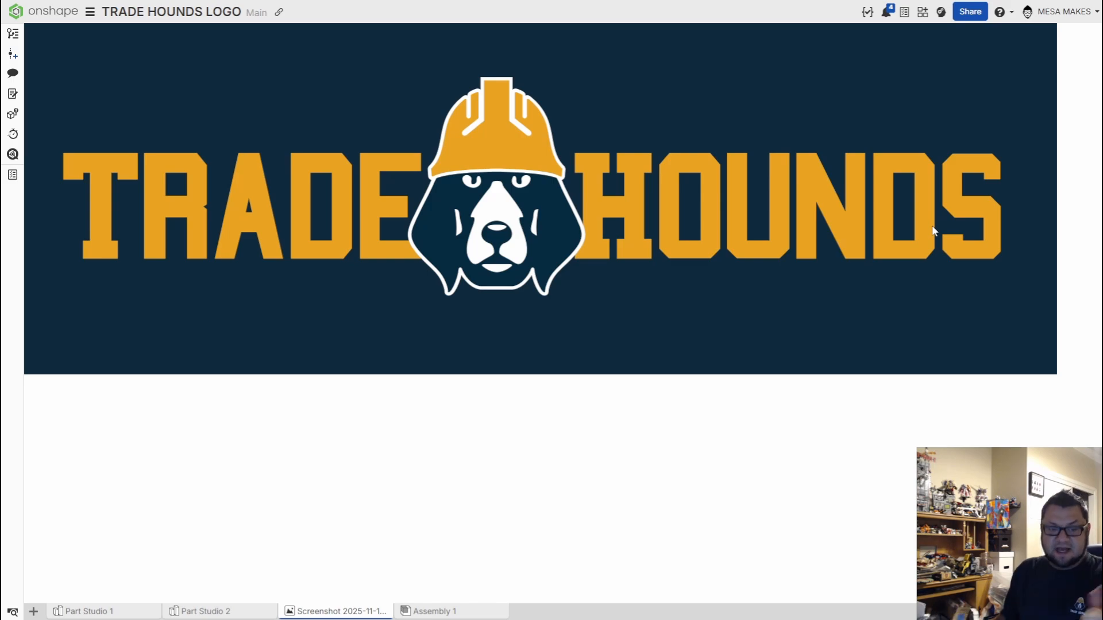
{"action": "left_click", "coordinate": [207, 611]}
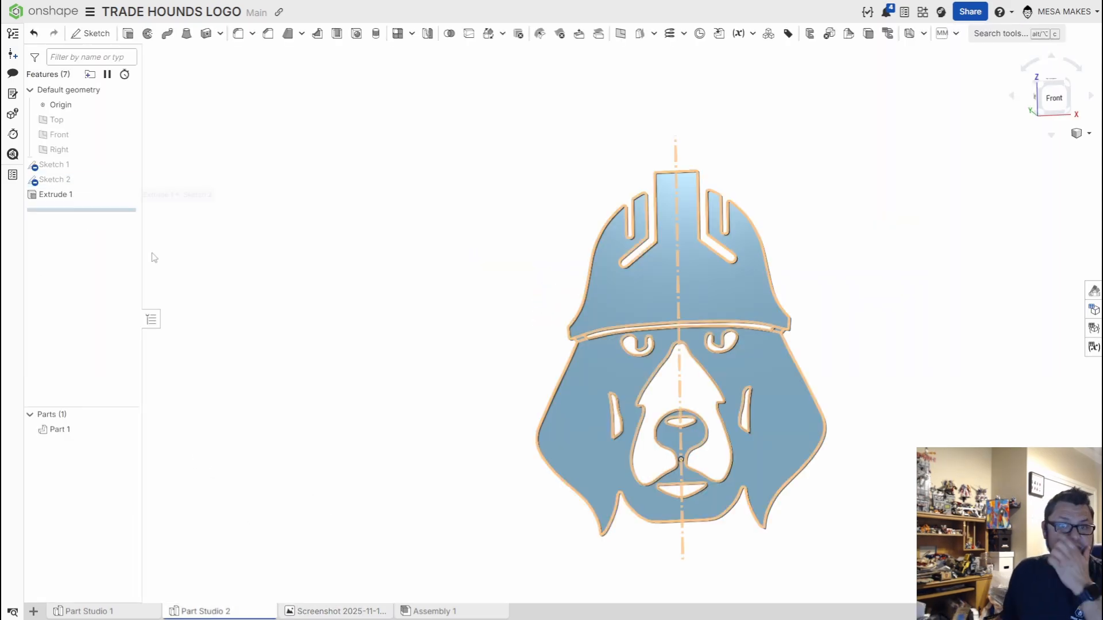
Step: Reopen Sketch 2 for editing with the Sketch 1 logo image shown, viewed straight from the front
{"action": "left_click", "coordinate": [127, 180]}
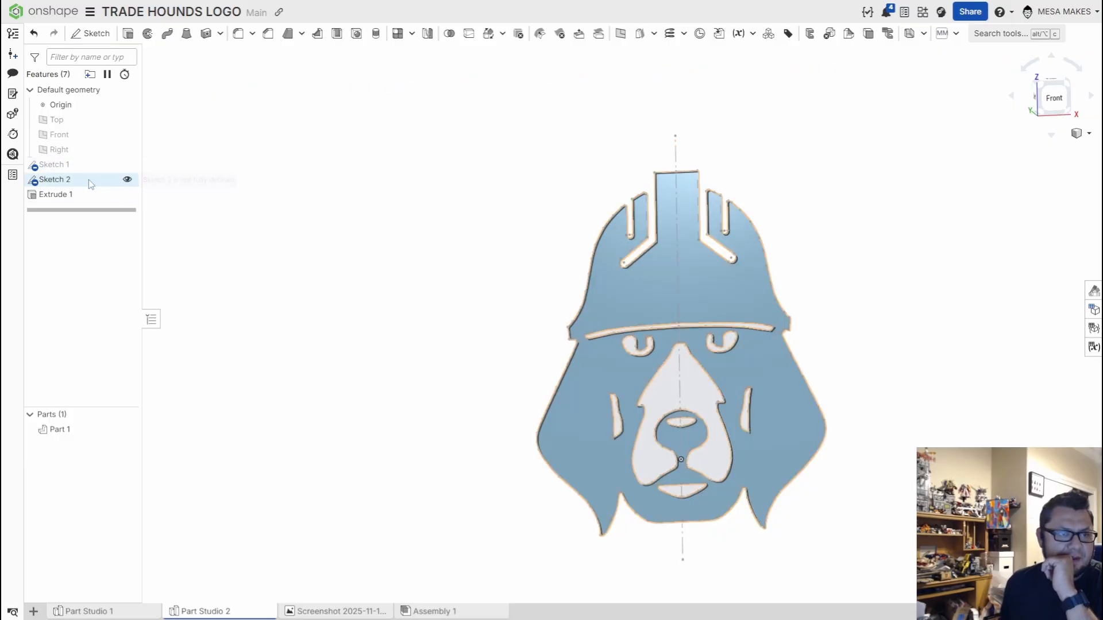
{"action": "double_click", "coordinate": [85, 179]}
{"action": "left_click", "coordinate": [127, 164]}
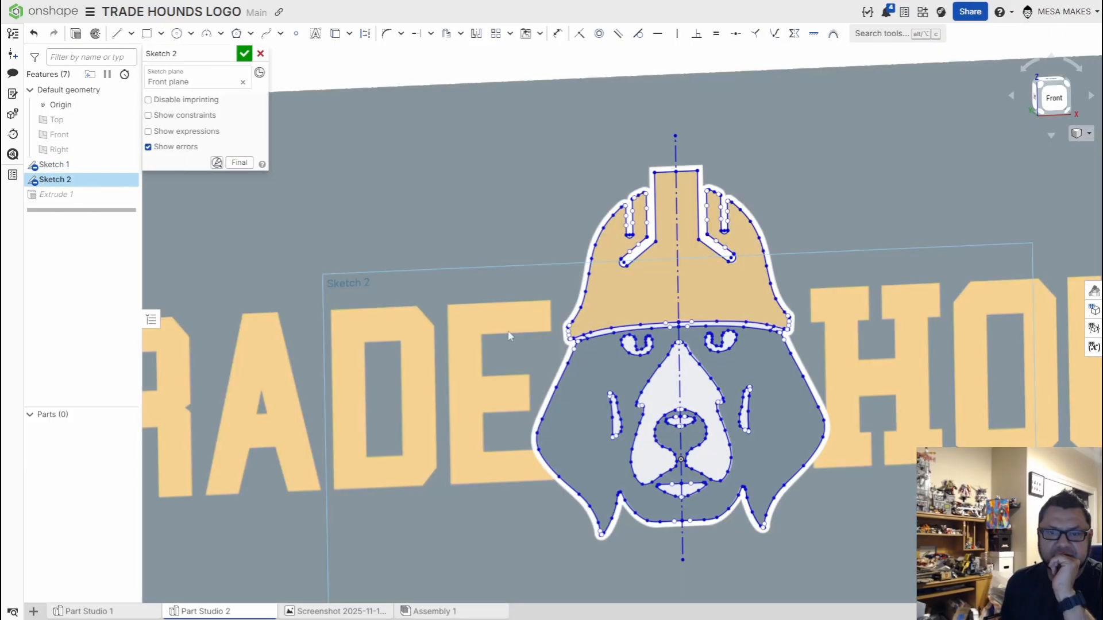
{"action": "left_click", "coordinate": [1054, 97]}
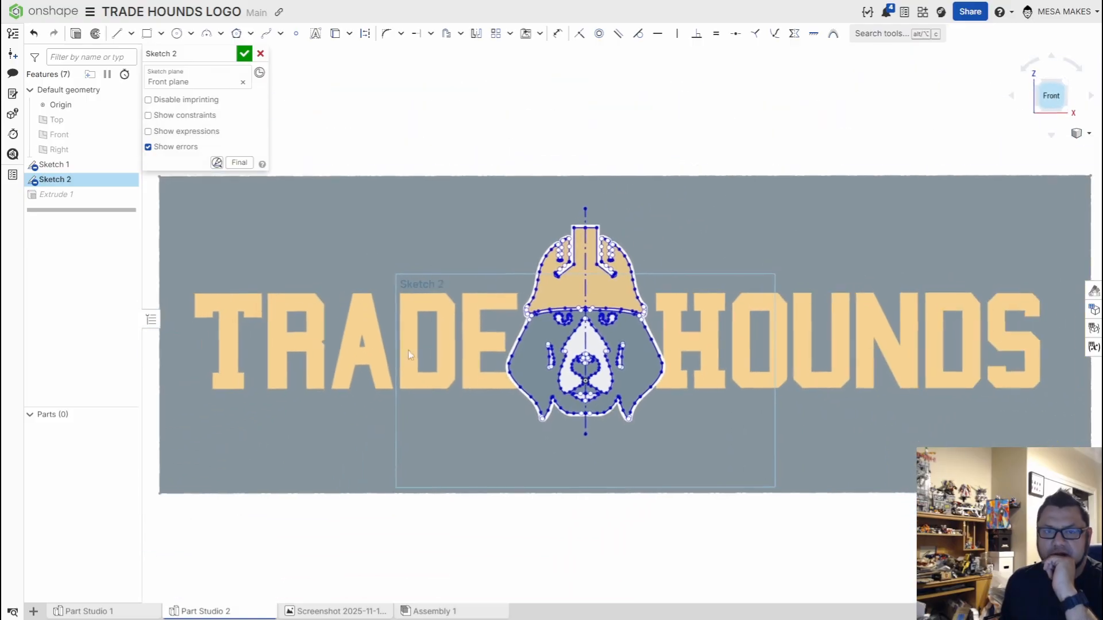
Step: Draw a horizontal construction line along the lettering's baseline, from the T's bottom-left corner to the bottom-right end of the S
{"action": "scroll", "coordinate": [429, 391], "scroll_direction": "up", "scroll_amount": 5}
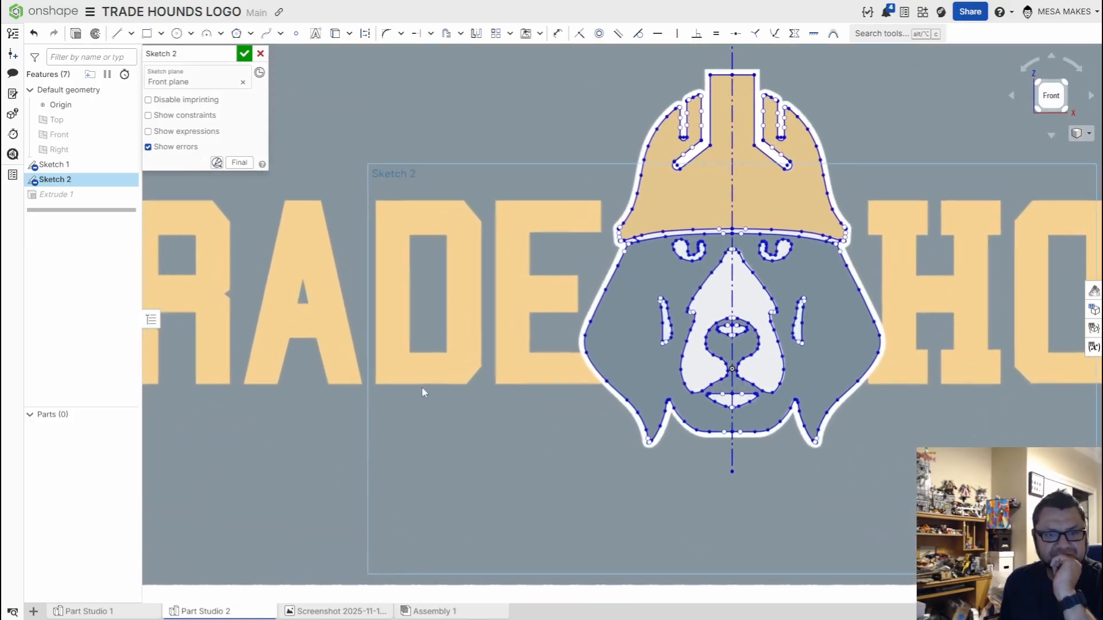
{"action": "scroll", "coordinate": [422, 388], "scroll_direction": "down", "scroll_amount": 1}
{"action": "middle_click_drag", "start_coordinate": [447, 387], "coordinate": [586, 379]}
{"action": "scroll", "coordinate": [218, 388], "scroll_direction": "up", "scroll_amount": 3}
{"action": "scroll", "coordinate": [207, 367], "scroll_direction": "up", "scroll_amount": 2}
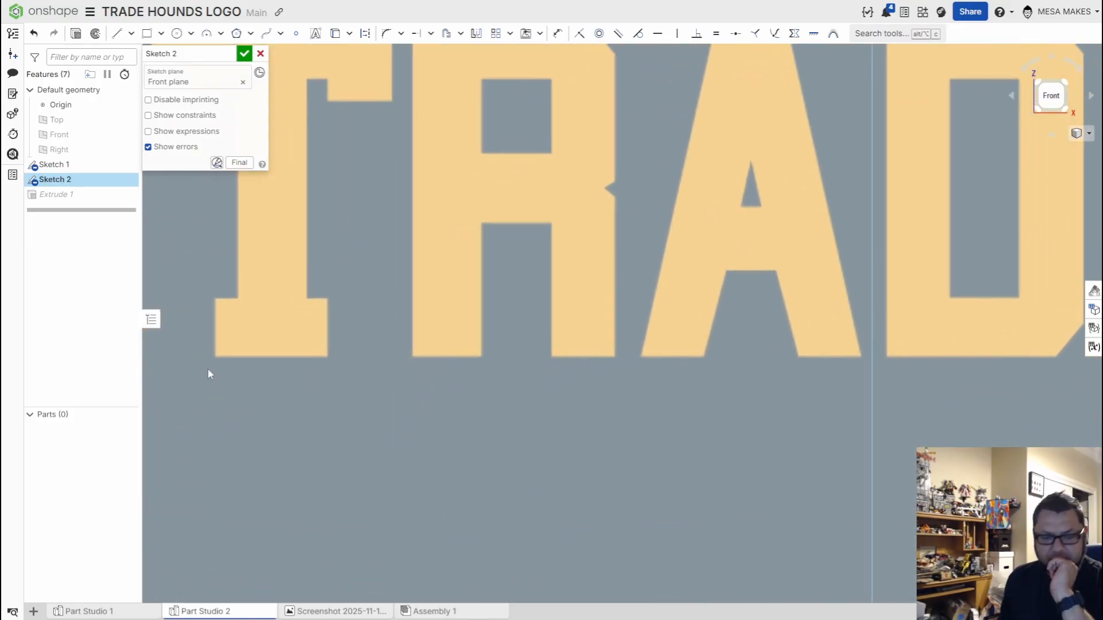
{"action": "key", "text": "l"}
{"action": "scroll", "coordinate": [208, 366], "scroll_direction": "up", "scroll_amount": 1}
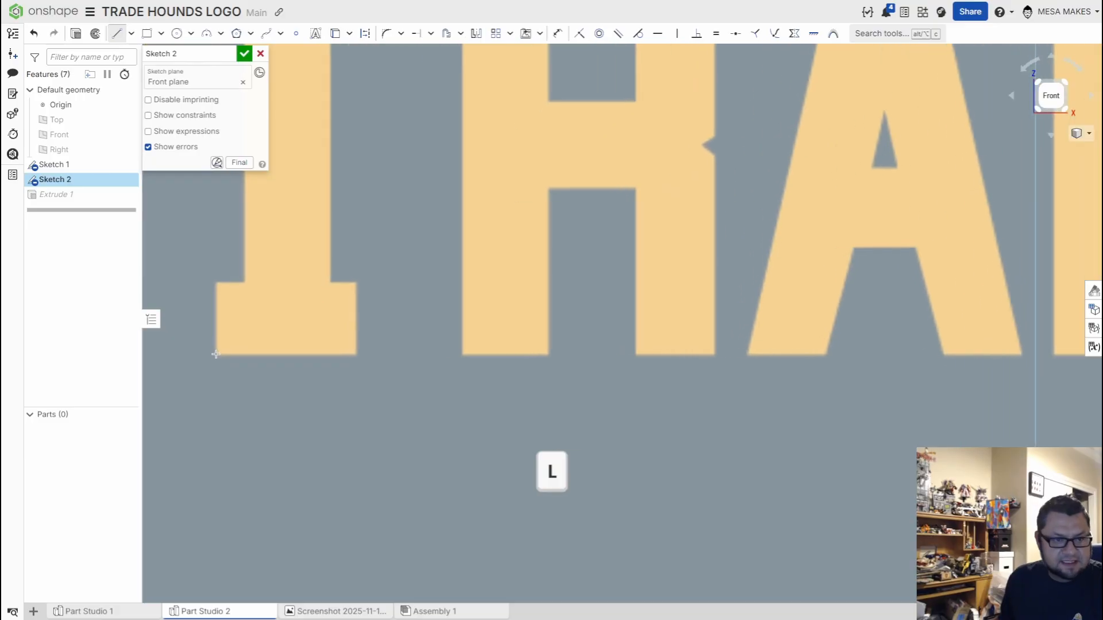
{"action": "left_click", "coordinate": [217, 355]}
{"action": "scroll", "coordinate": [568, 366], "scroll_direction": "down", "scroll_amount": 2}
{"action": "scroll", "coordinate": [623, 371], "scroll_direction": "down", "scroll_amount": 4}
{"action": "middle_click_drag", "start_coordinate": [661, 388], "coordinate": [436, 436]}
{"action": "scroll", "coordinate": [804, 420], "scroll_direction": "down", "scroll_amount": 2}
{"action": "middle_click_drag", "start_coordinate": [1063, 417], "coordinate": [776, 381]}
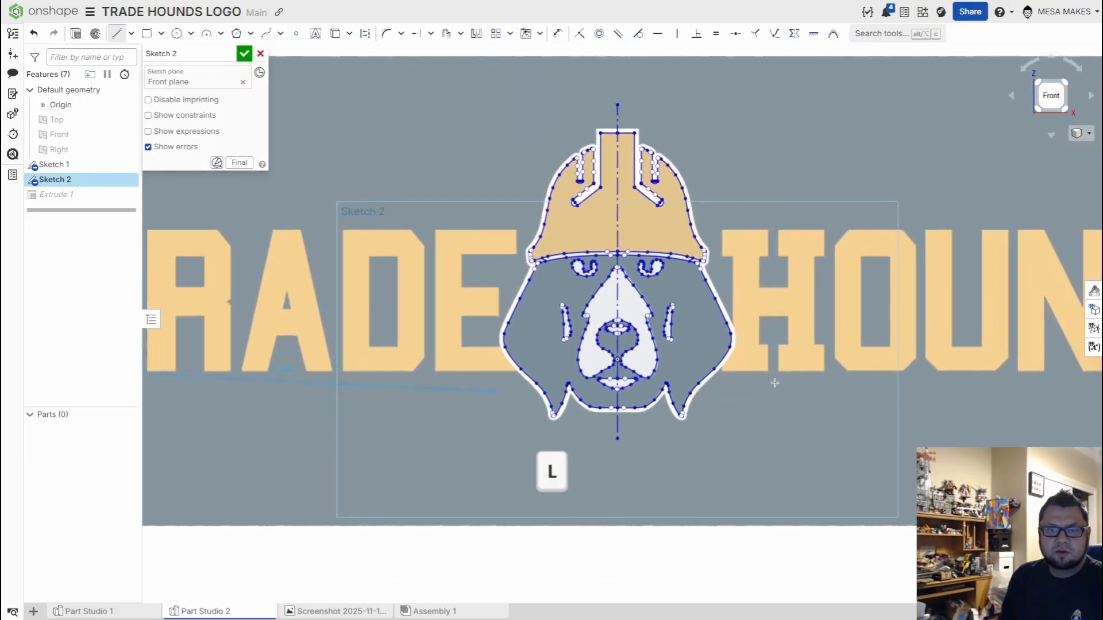
{"action": "scroll", "coordinate": [776, 381], "scroll_direction": "down", "scroll_amount": 1}
{"action": "middle_click_drag", "start_coordinate": [956, 406], "coordinate": [525, 431]}
{"action": "scroll", "coordinate": [815, 424], "scroll_direction": "up", "scroll_amount": 4}
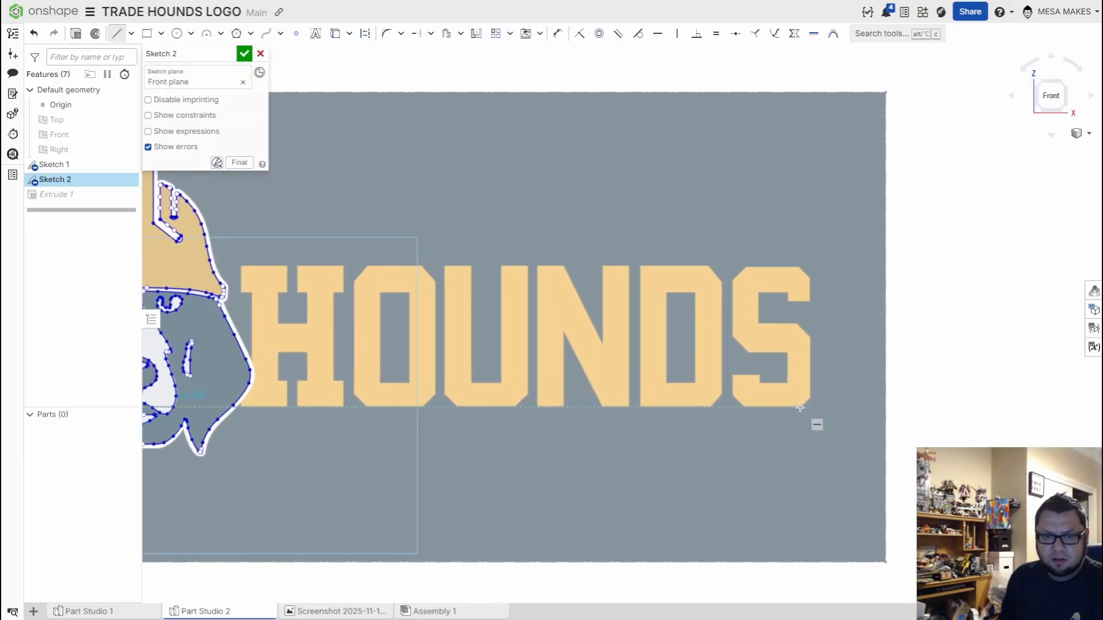
{"action": "scroll", "coordinate": [787, 406], "scroll_direction": "up", "scroll_amount": 5}
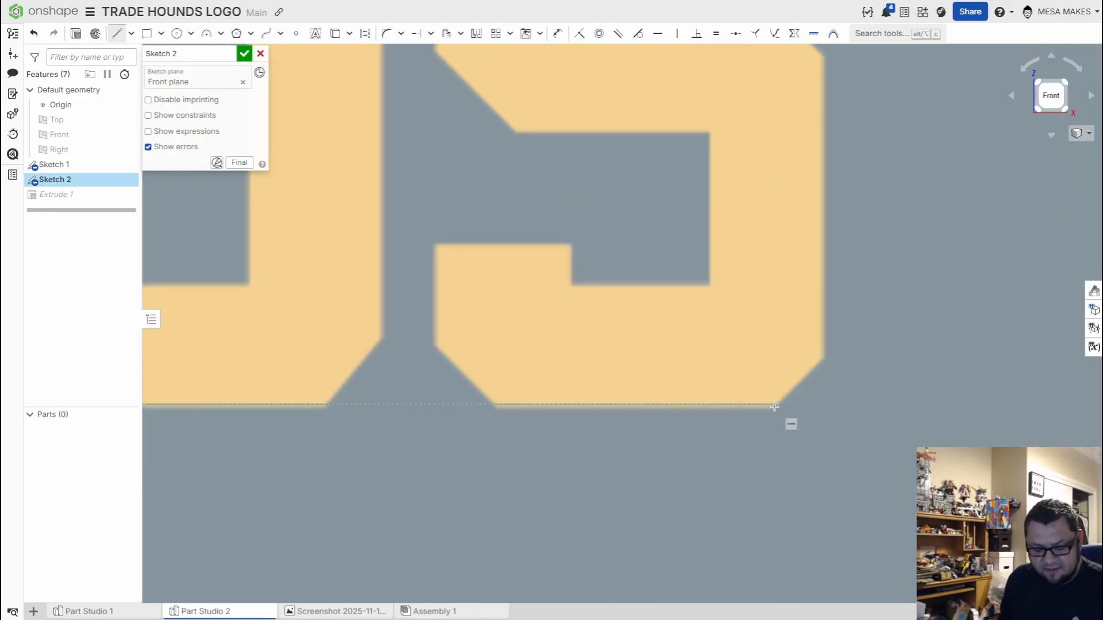
{"action": "key", "text": "q"}
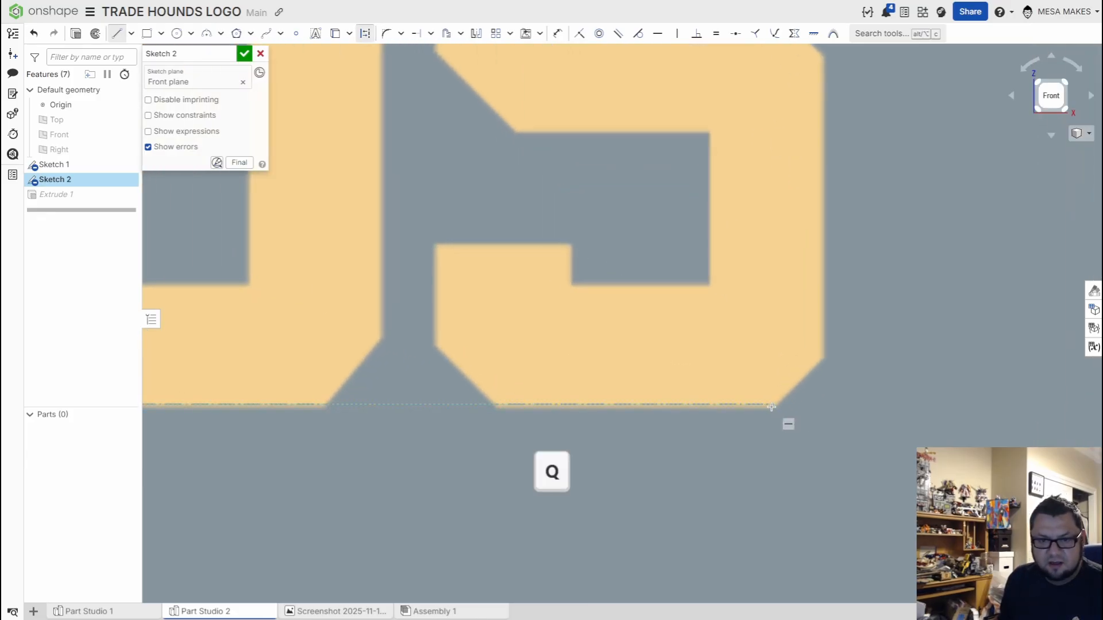
{"action": "left_click", "coordinate": [771, 405]}
{"action": "key", "text": "Escape"}
{"action": "scroll", "coordinate": [370, 454], "scroll_direction": "down", "scroll_amount": 5}
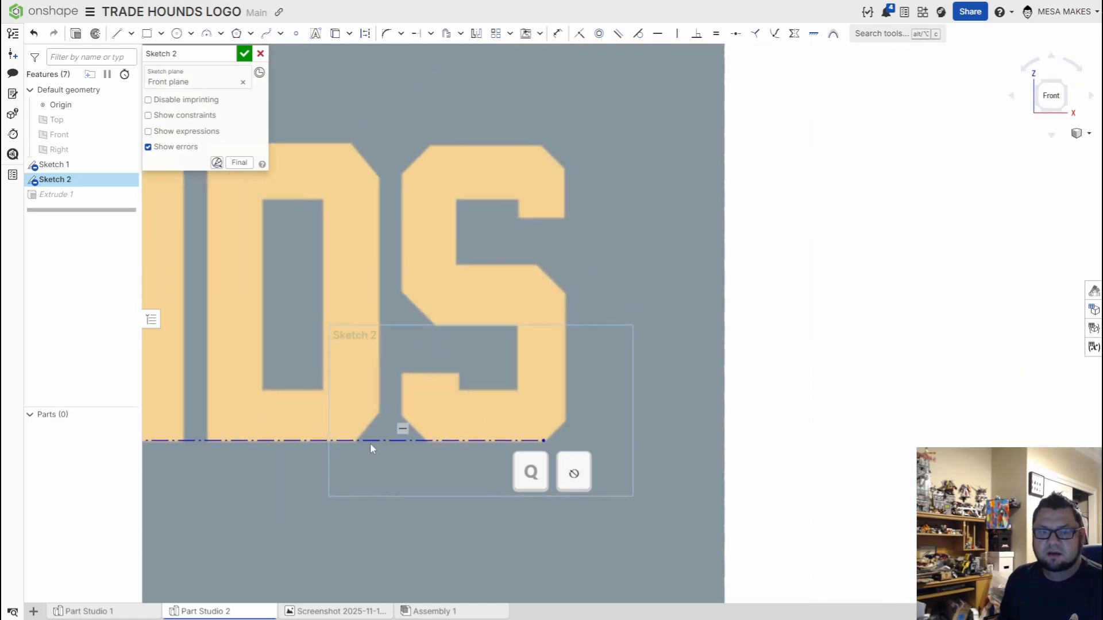
Step: Examine how the bottoms of the TRADE and HOUNDS letters line up with the construction baseline
{"action": "middle_click_drag", "start_coordinate": [370, 445], "coordinate": [742, 442]}
{"action": "scroll", "coordinate": [609, 429], "scroll_direction": "down", "scroll_amount": 2}
{"action": "scroll", "coordinate": [602, 436], "scroll_direction": "down", "scroll_amount": 4}
{"action": "mouse_move", "coordinate": [416, 450]}
{"action": "middle_mouse_down"}
{"action": "mouse_move", "coordinate": [625, 441]}
{"action": "mouse_move", "coordinate": [796, 461]}
{"action": "middle_mouse_up"}
{"action": "scroll", "coordinate": [333, 435], "scroll_direction": "up", "scroll_amount": 1}
{"action": "middle_click_drag", "start_coordinate": [240, 465], "coordinate": [426, 448]}
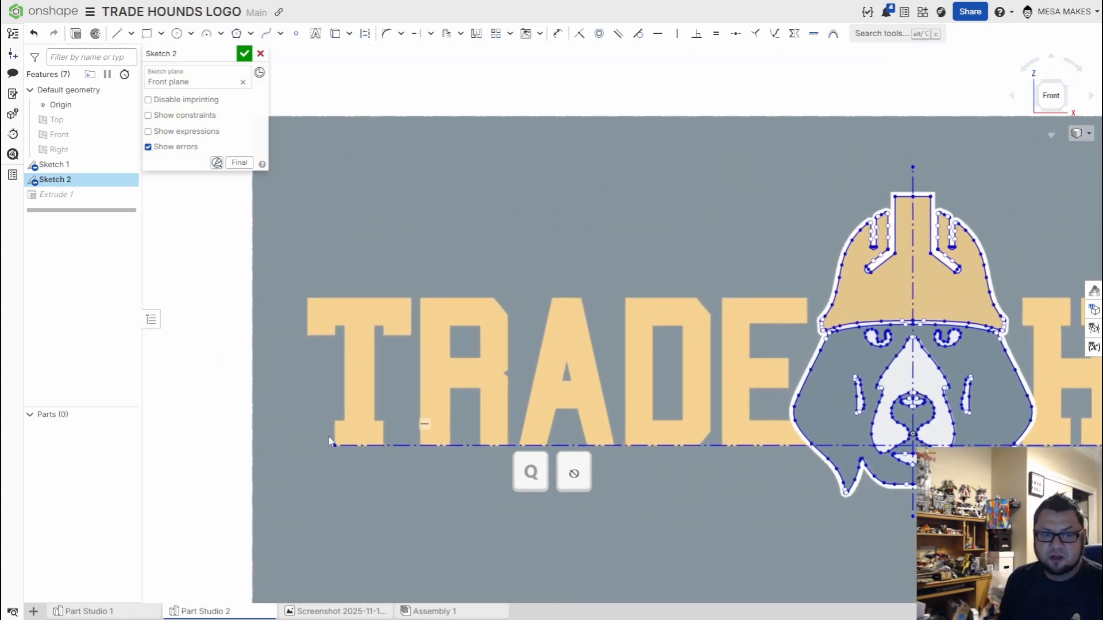
{"action": "scroll", "coordinate": [328, 436], "scroll_direction": "up", "scroll_amount": 3}
{"action": "scroll", "coordinate": [502, 457], "scroll_direction": "down", "scroll_amount": 2}
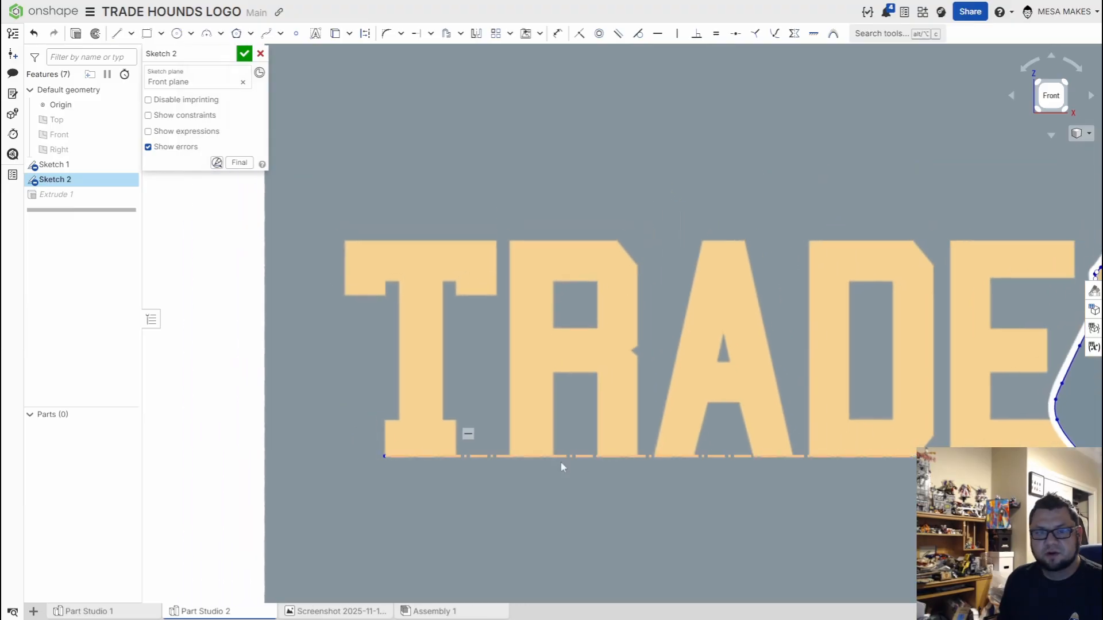
{"action": "middle_click_drag", "start_coordinate": [618, 465], "coordinate": [382, 453]}
{"action": "scroll", "coordinate": [360, 298], "scroll_direction": "down", "scroll_amount": 1}
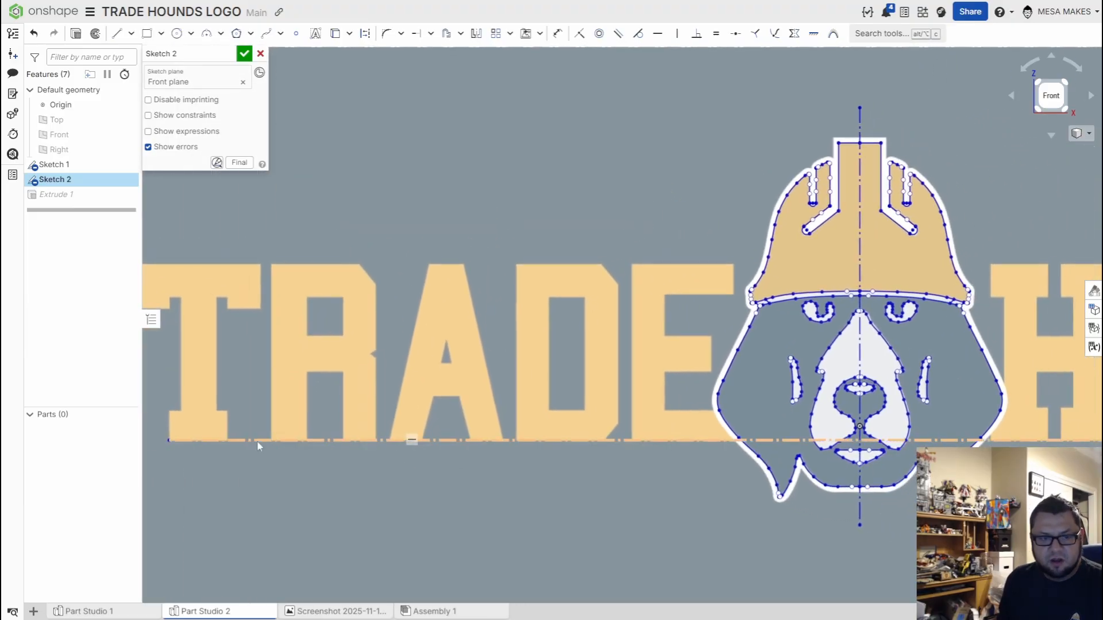
{"action": "middle_click_drag", "start_coordinate": [855, 443], "coordinate": [427, 444]}
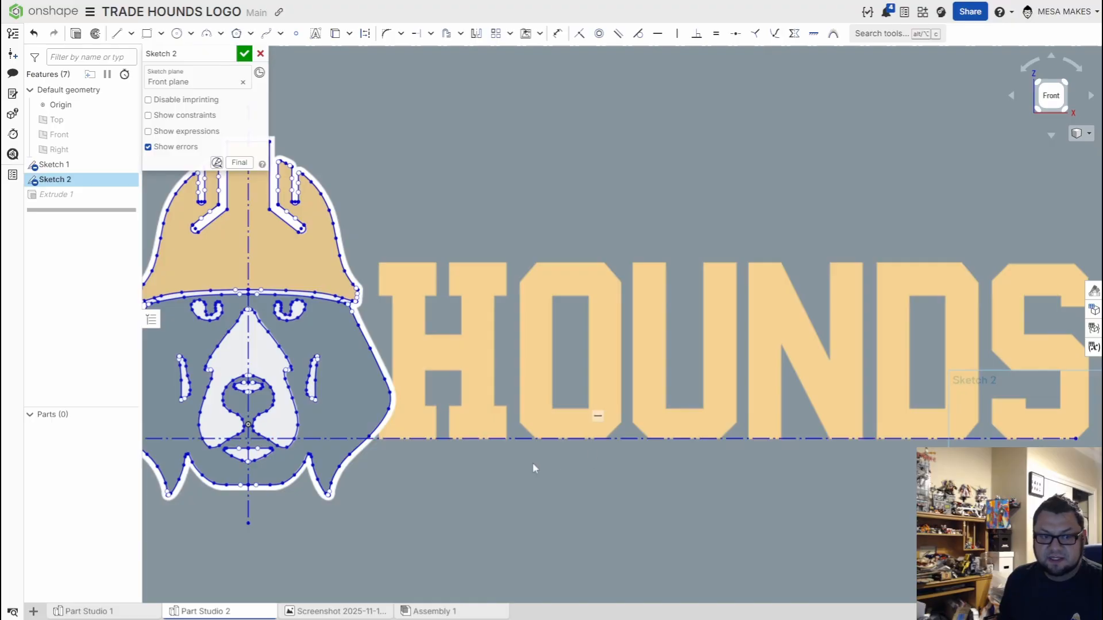
{"action": "middle_click_drag", "start_coordinate": [518, 474], "coordinate": [855, 478]}
{"action": "middle_click_drag", "start_coordinate": [342, 462], "coordinate": [527, 457]}
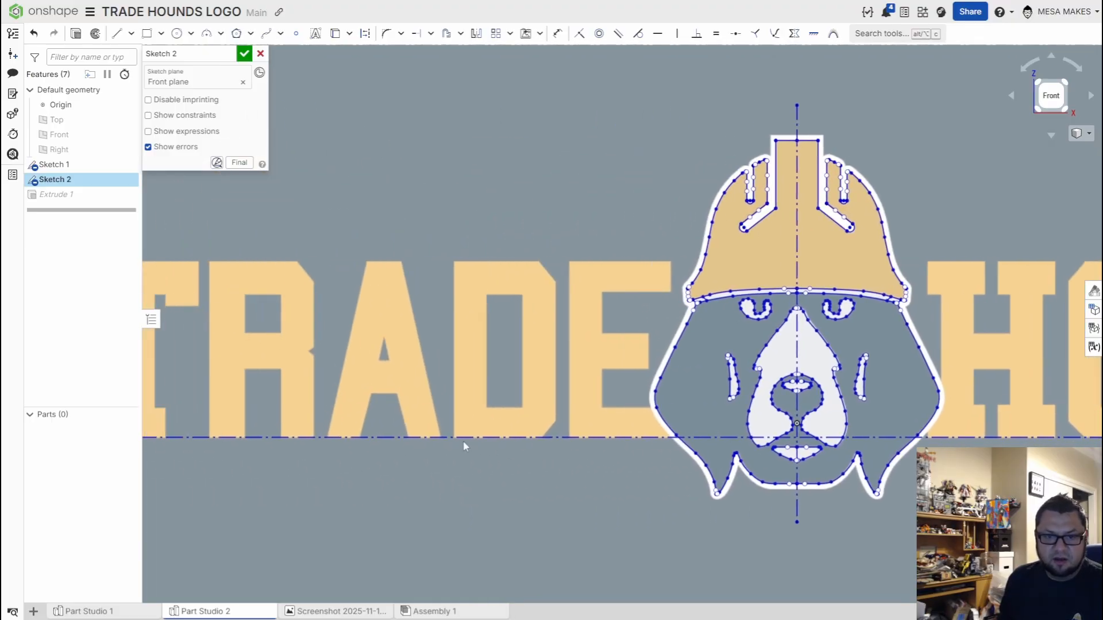
{"action": "middle_click_drag", "start_coordinate": [345, 426], "coordinate": [520, 438]}
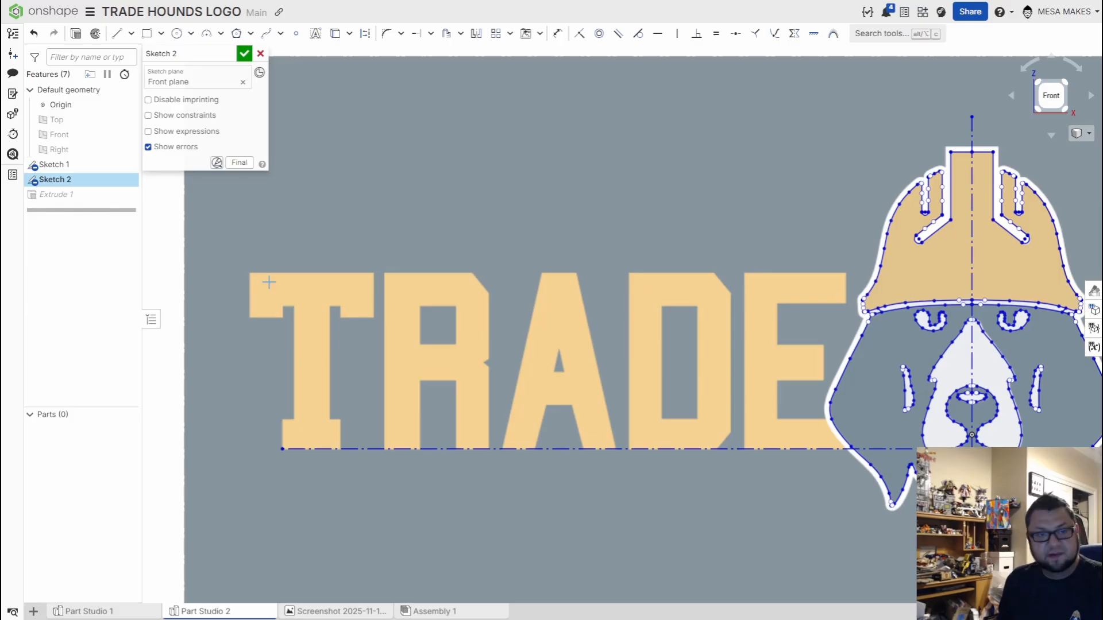
Step: Draw a horizontal construction line along the lettering's top edge, from the T's top-left corner to the top-right end of the S
{"action": "key", "text": "l"}
{"action": "scroll", "coordinate": [250, 271], "scroll_direction": "up", "scroll_amount": 5}
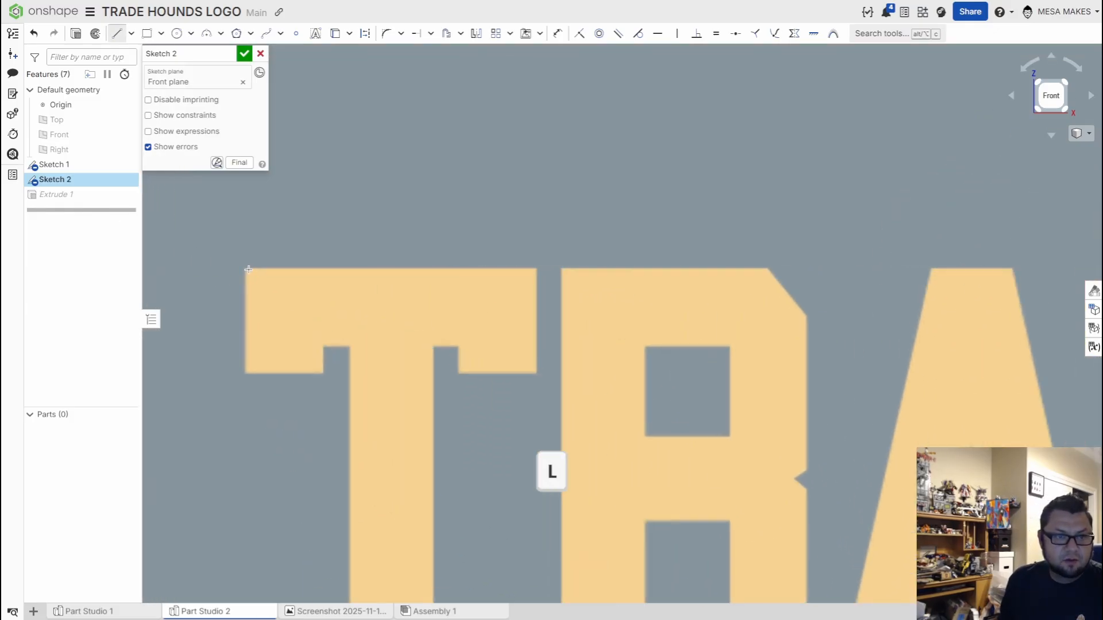
{"action": "scroll", "coordinate": [247, 268], "scroll_direction": "up", "scroll_amount": 2}
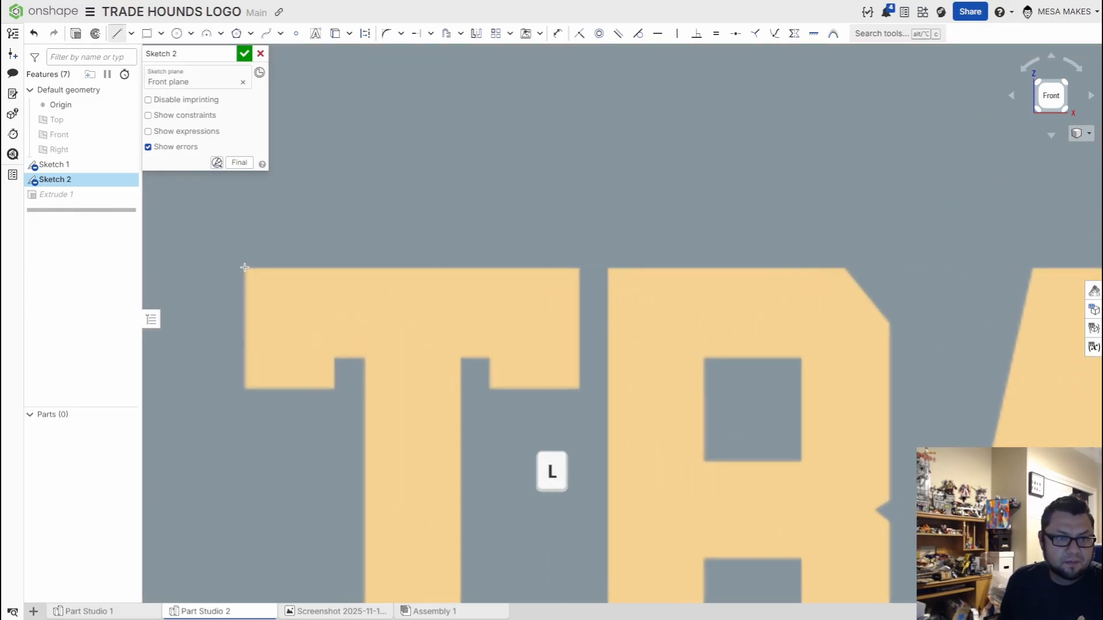
{"action": "scroll", "coordinate": [452, 253], "scroll_direction": "down", "scroll_amount": 5}
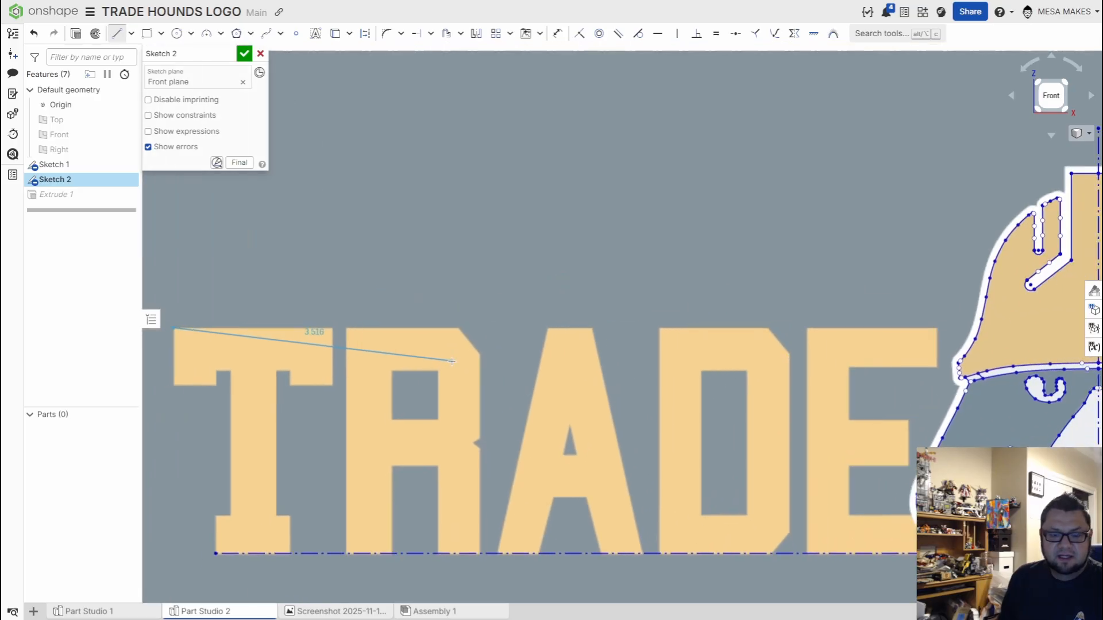
{"action": "key", "text": "q"}
{"action": "scroll", "coordinate": [785, 305], "scroll_direction": "down", "scroll_amount": 2}
{"action": "middle_click_drag", "start_coordinate": [959, 353], "coordinate": [422, 382]}
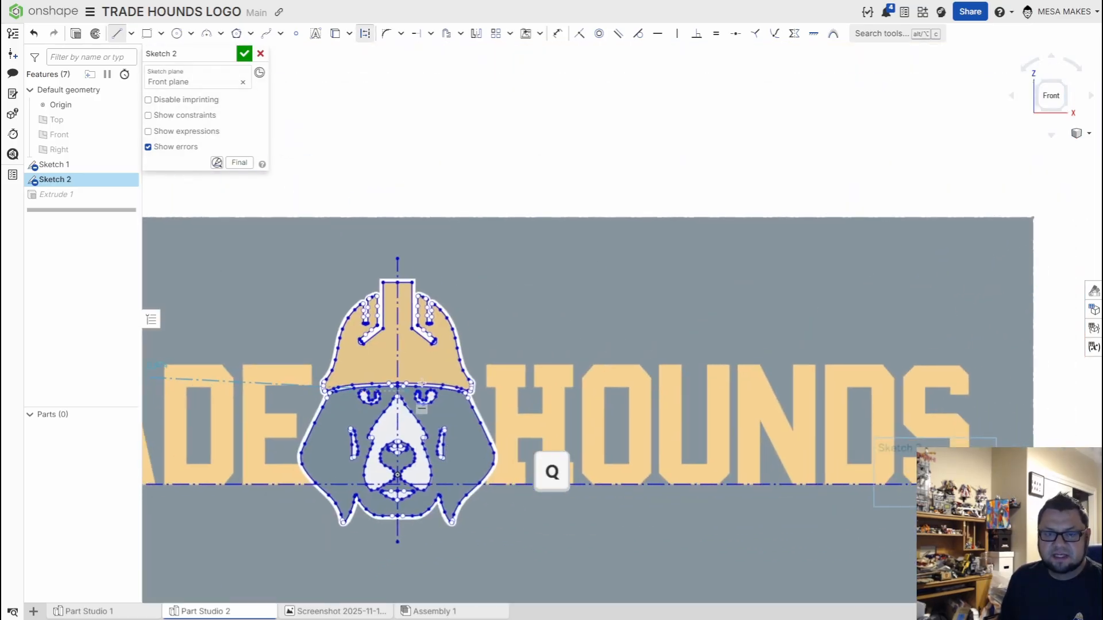
{"action": "scroll", "coordinate": [993, 366], "scroll_direction": "up", "scroll_amount": 8}
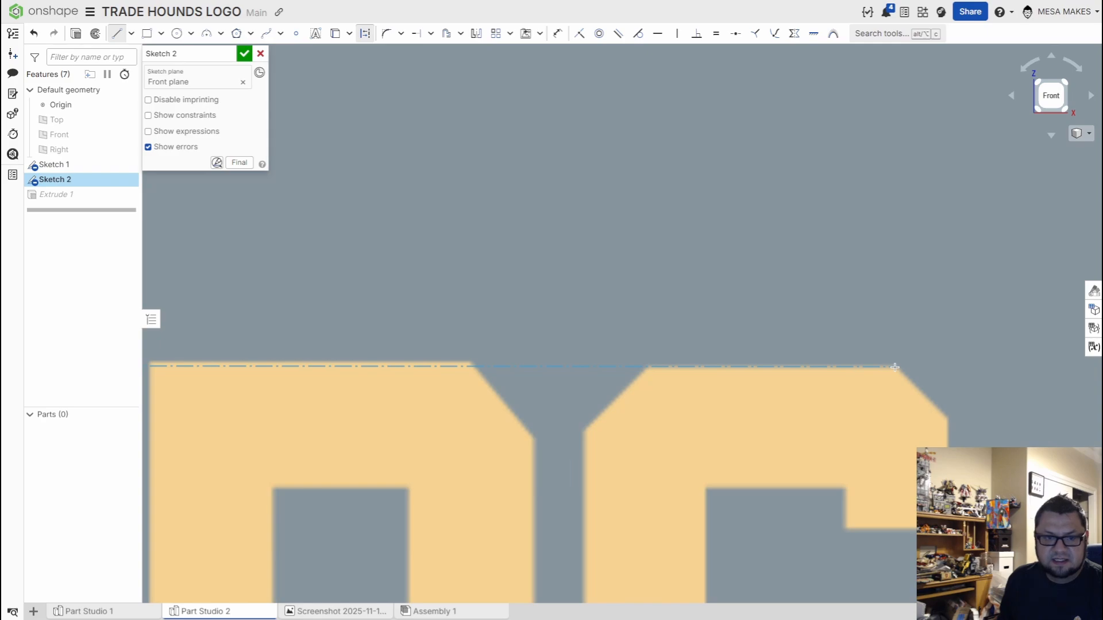
Step: End the horizontal construction line along the tops of the letters at the right end of the final S's top edge
{"action": "scroll", "coordinate": [891, 362], "scroll_direction": "up", "scroll_amount": 3}
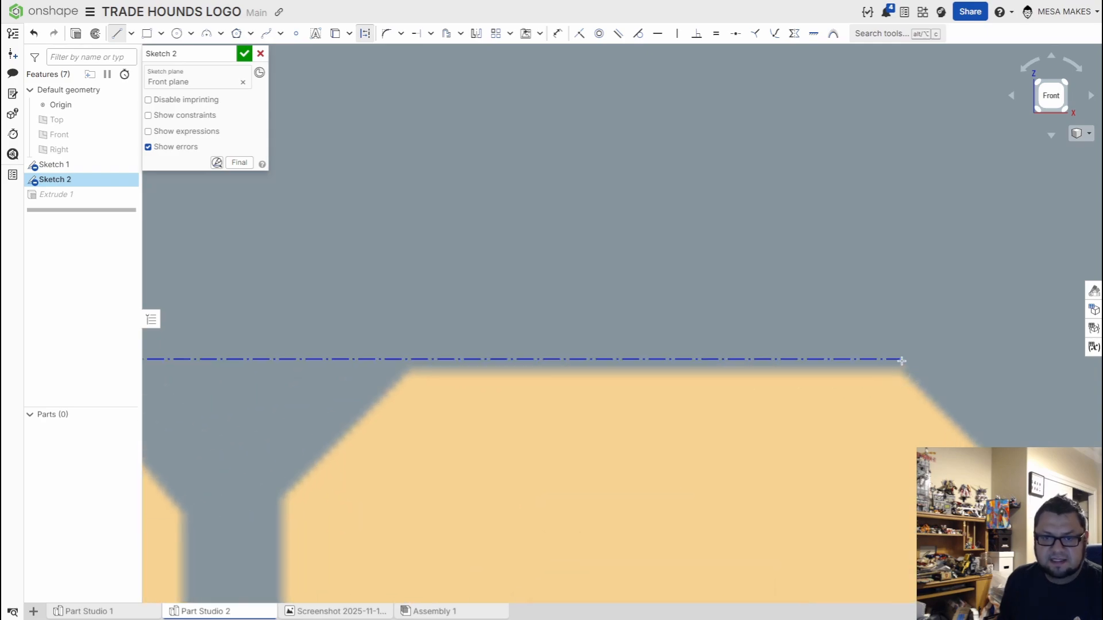
{"action": "left_click", "coordinate": [901, 361]}
{"action": "key", "text": "Escape"}
{"action": "scroll", "coordinate": [893, 381], "scroll_direction": "down", "scroll_amount": 8}
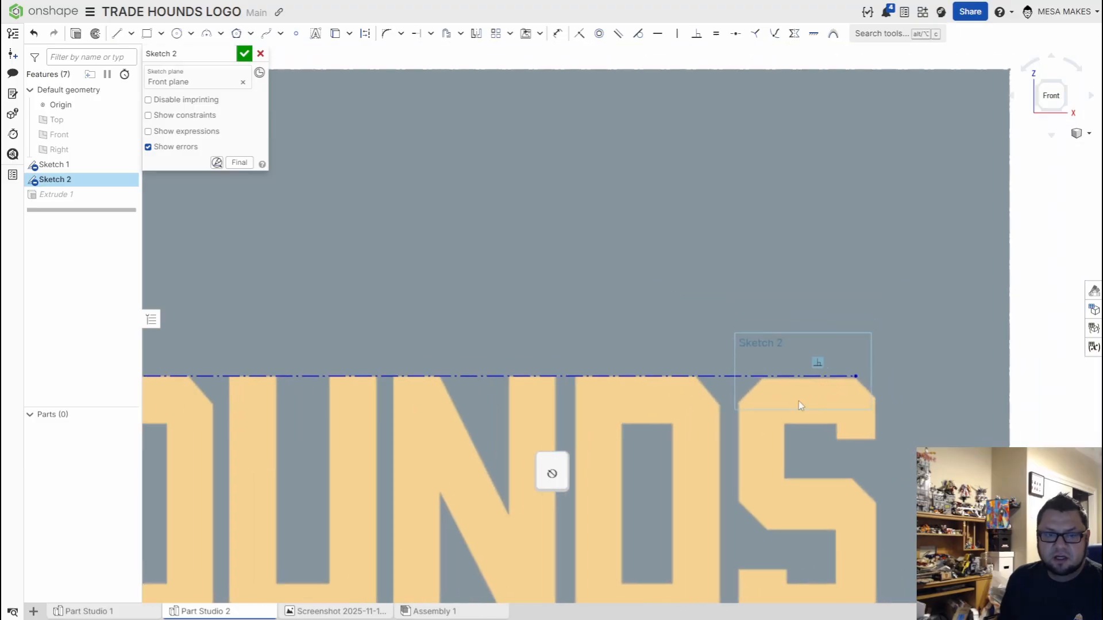
Step: Check the upper construction line against the tops of the letters, from the final S back to the first T
{"action": "middle_click_drag", "start_coordinate": [850, 412], "coordinate": [916, 377]}
{"action": "scroll", "coordinate": [533, 379], "scroll_direction": "down", "scroll_amount": 1}
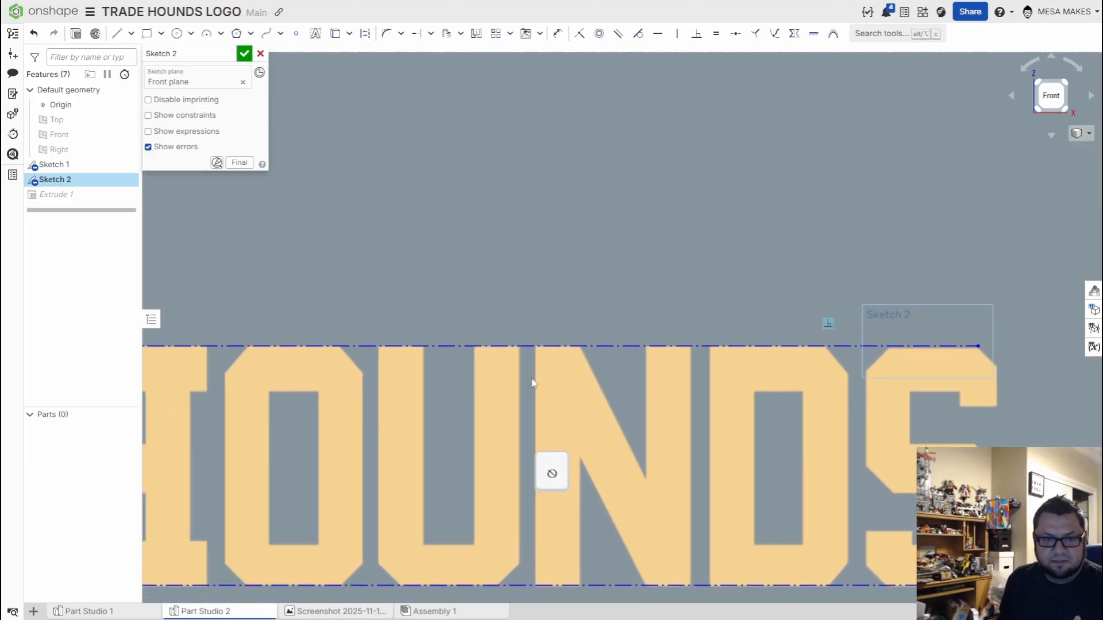
{"action": "middle_click_drag", "start_coordinate": [532, 380], "coordinate": [954, 399]}
{"action": "middle_click_drag", "start_coordinate": [437, 373], "coordinate": [758, 356]}
{"action": "scroll", "coordinate": [232, 363], "scroll_direction": "up", "scroll_amount": 5}
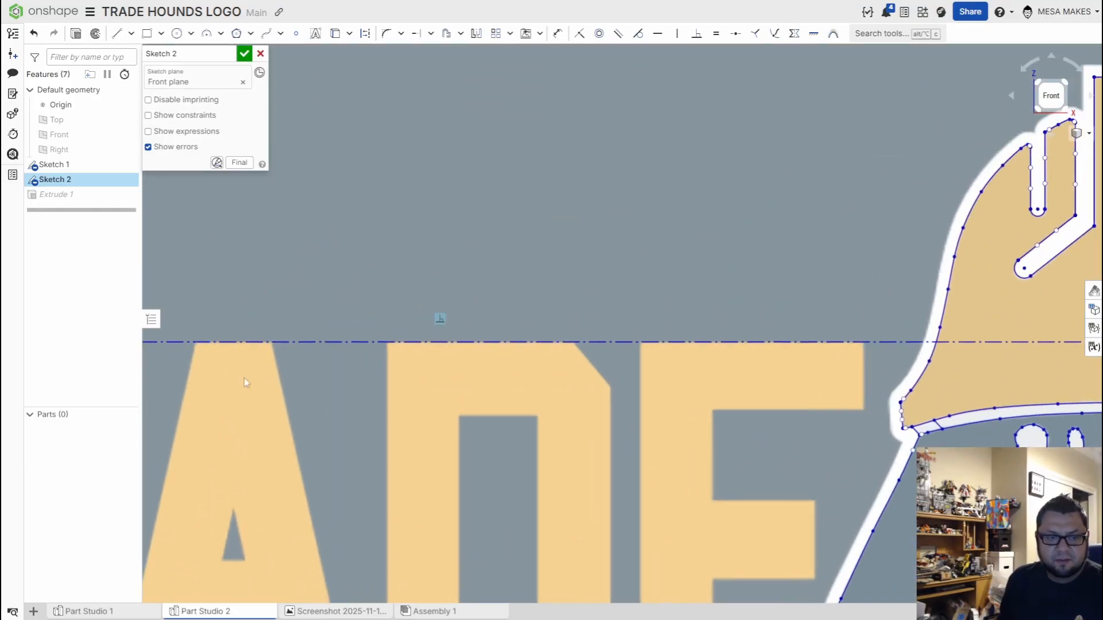
{"action": "middle_click_drag", "start_coordinate": [241, 378], "coordinate": [695, 385]}
{"action": "scroll", "coordinate": [517, 380], "scroll_direction": "down", "scroll_amount": 2}
{"action": "middle_click_drag", "start_coordinate": [517, 381], "coordinate": [702, 380]}
{"action": "scroll", "coordinate": [301, 362], "scroll_direction": "up", "scroll_amount": 2}
{"action": "scroll", "coordinate": [303, 368], "scroll_direction": "up", "scroll_amount": 3}
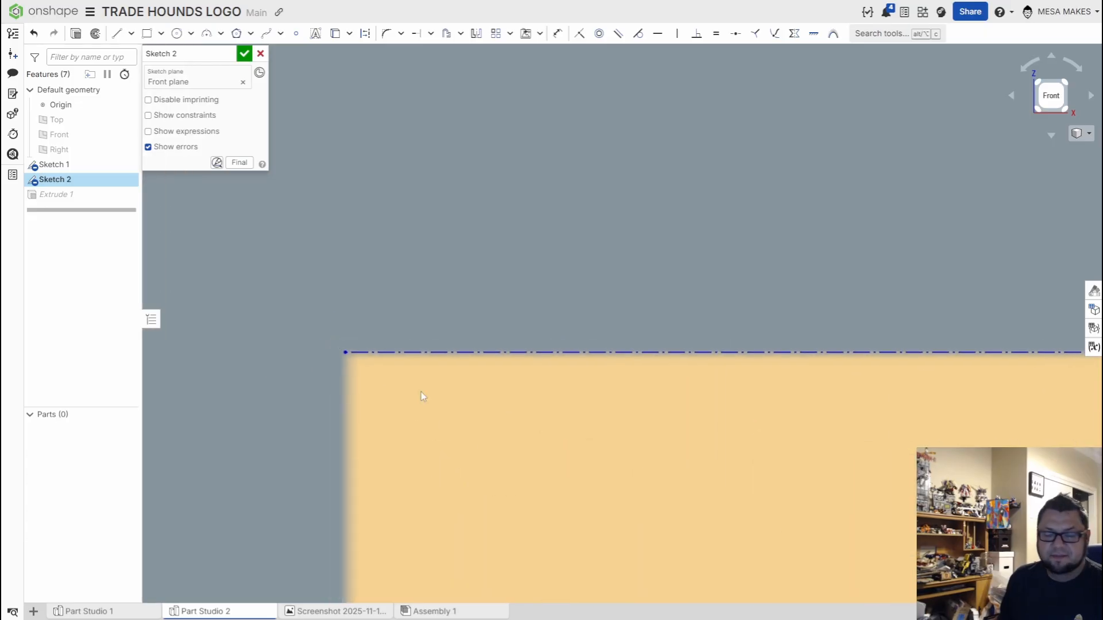
{"action": "scroll", "coordinate": [422, 397], "scroll_direction": "down", "scroll_amount": 4}
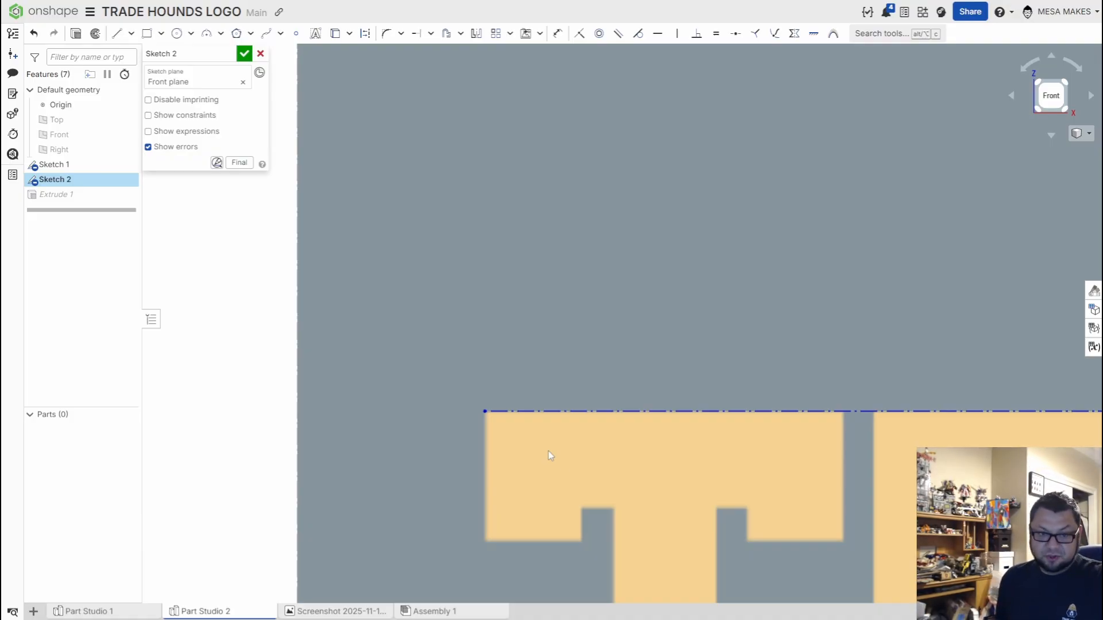
Step: Examine the white border around the hard hat and the dog's head against the traced outlines
{"action": "scroll", "coordinate": [548, 451], "scroll_direction": "down", "scroll_amount": 3}
{"action": "scroll", "coordinate": [797, 420], "scroll_direction": "down", "scroll_amount": 3}
{"action": "mouse_move", "coordinate": [797, 420]}
{"action": "middle_mouse_down"}
{"action": "mouse_move", "coordinate": [614, 426]}
{"action": "mouse_move", "coordinate": [520, 407]}
{"action": "middle_mouse_up"}
{"action": "scroll", "coordinate": [821, 420], "scroll_direction": "up", "scroll_amount": 4}
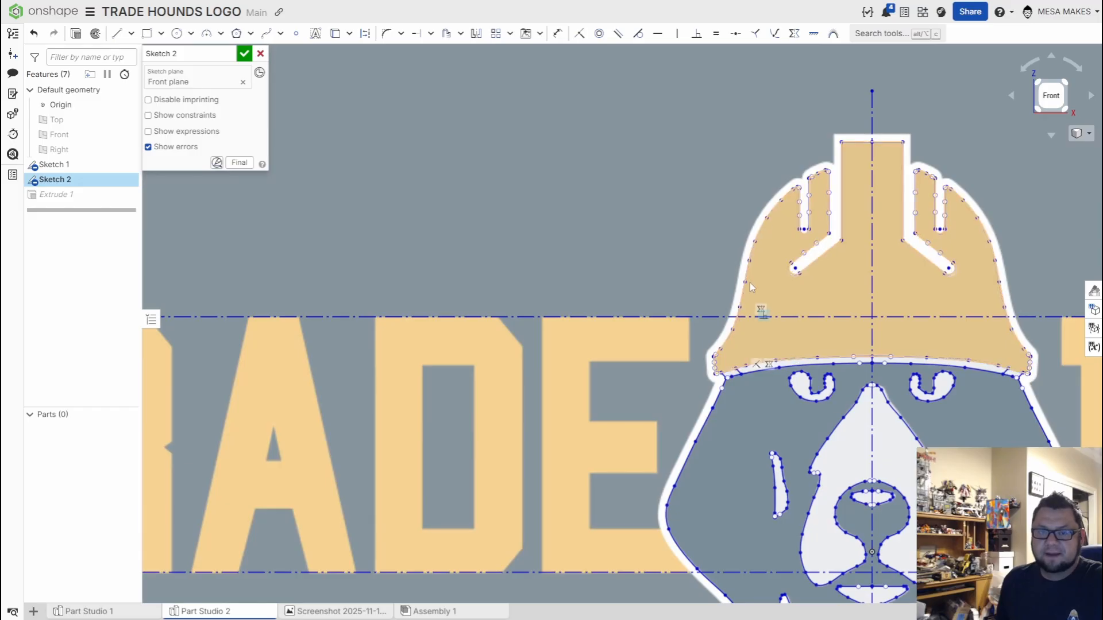
{"action": "scroll", "coordinate": [749, 283], "scroll_direction": "up", "scroll_amount": 2}
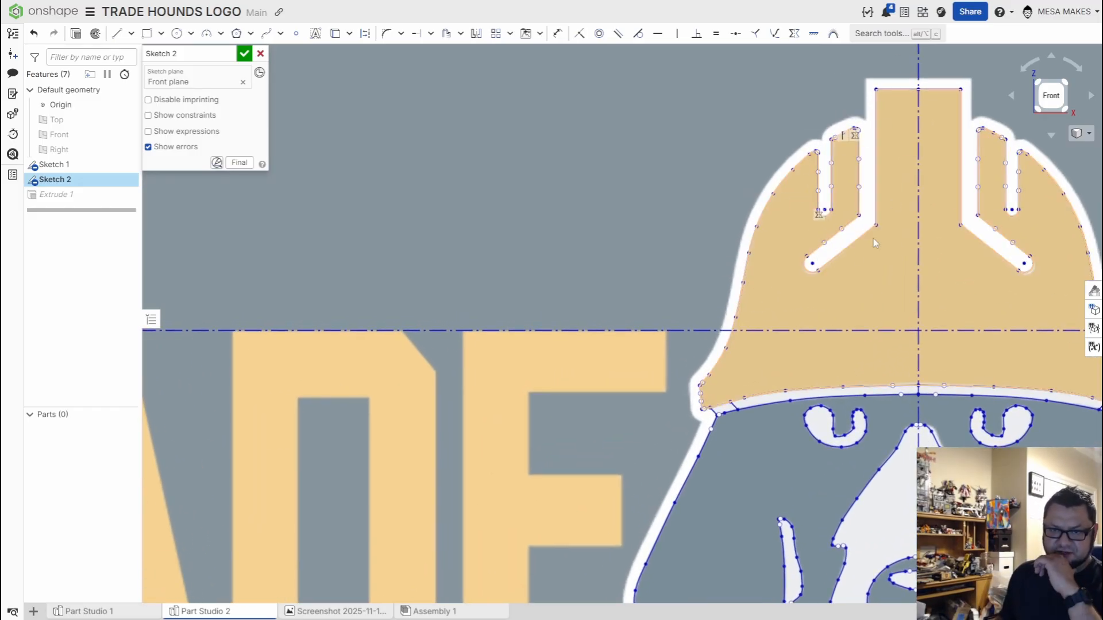
{"action": "middle_click_drag", "start_coordinate": [769, 222], "coordinate": [597, 278]}
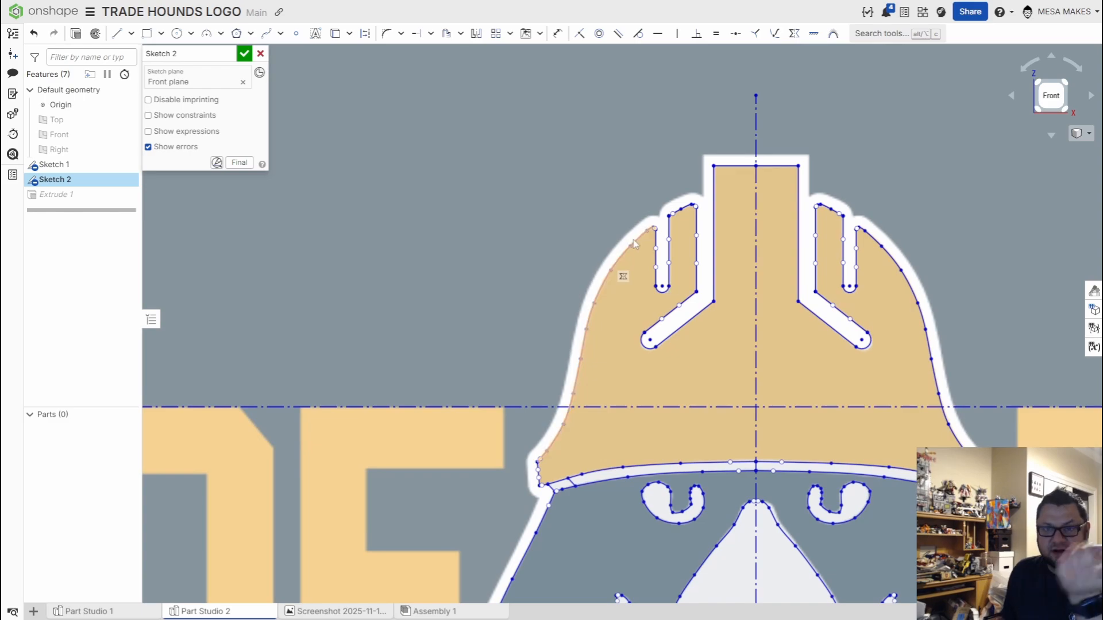
{"action": "scroll", "coordinate": [707, 153], "scroll_direction": "up", "scroll_amount": 5}
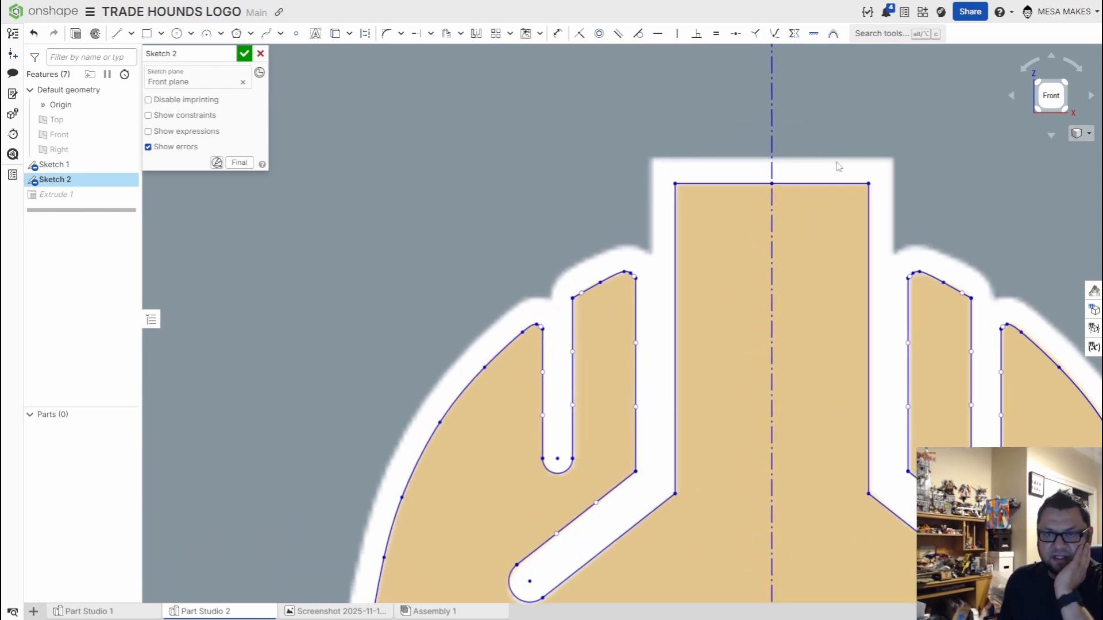
{"action": "scroll", "coordinate": [899, 466], "scroll_direction": "down", "scroll_amount": 6}
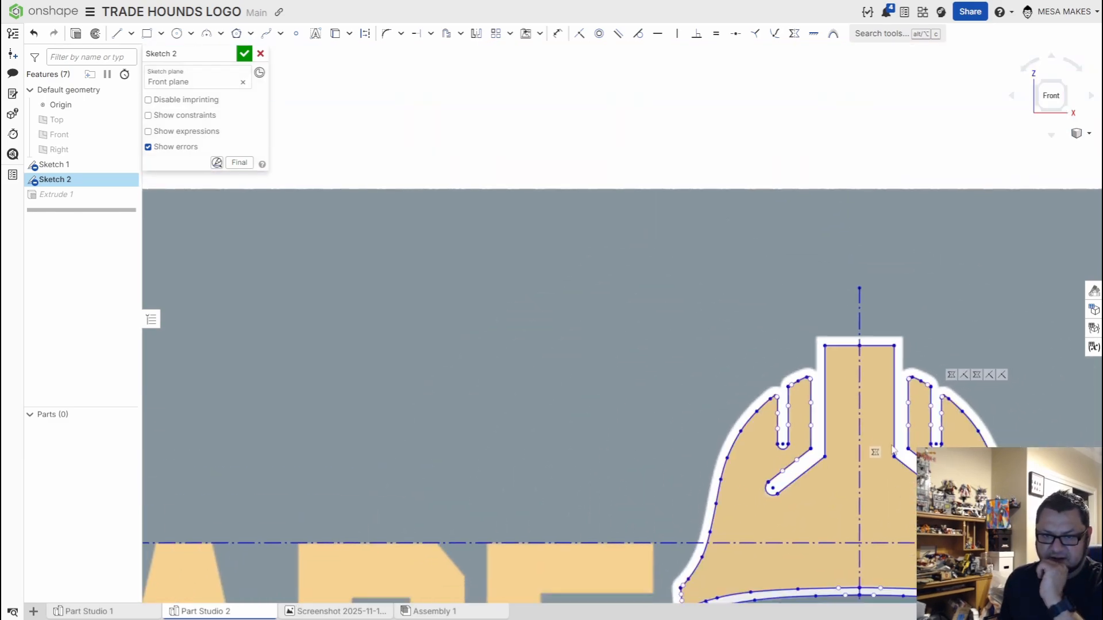
{"action": "middle_click_drag", "start_coordinate": [892, 470], "coordinate": [881, 355]}
{"action": "middle_click_drag", "start_coordinate": [714, 557], "coordinate": [725, 319]}
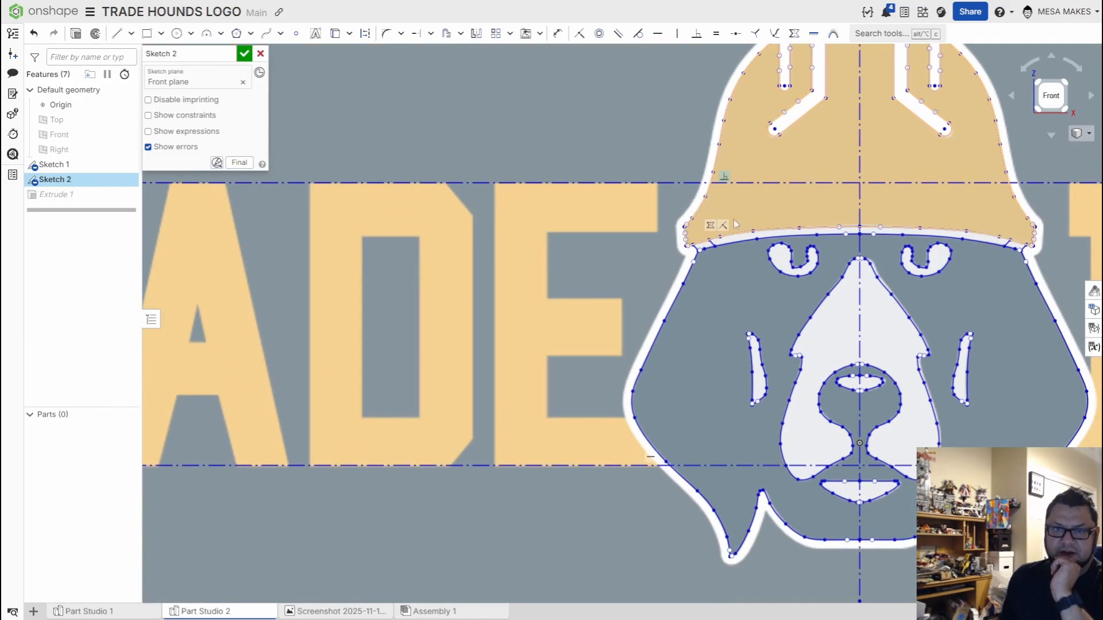
Step: Try to offset the dog's left cheek outline outward by 0.09 in to match the outer edge of the white border
{"action": "scroll", "coordinate": [678, 264], "scroll_direction": "up", "scroll_amount": 3}
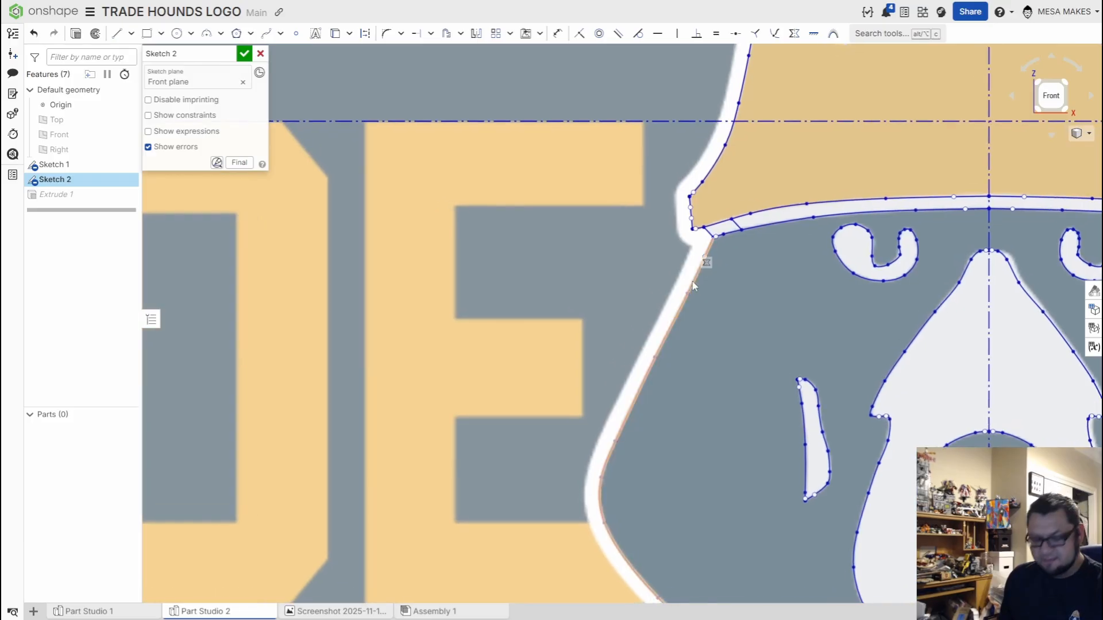
{"action": "key", "text": "o"}
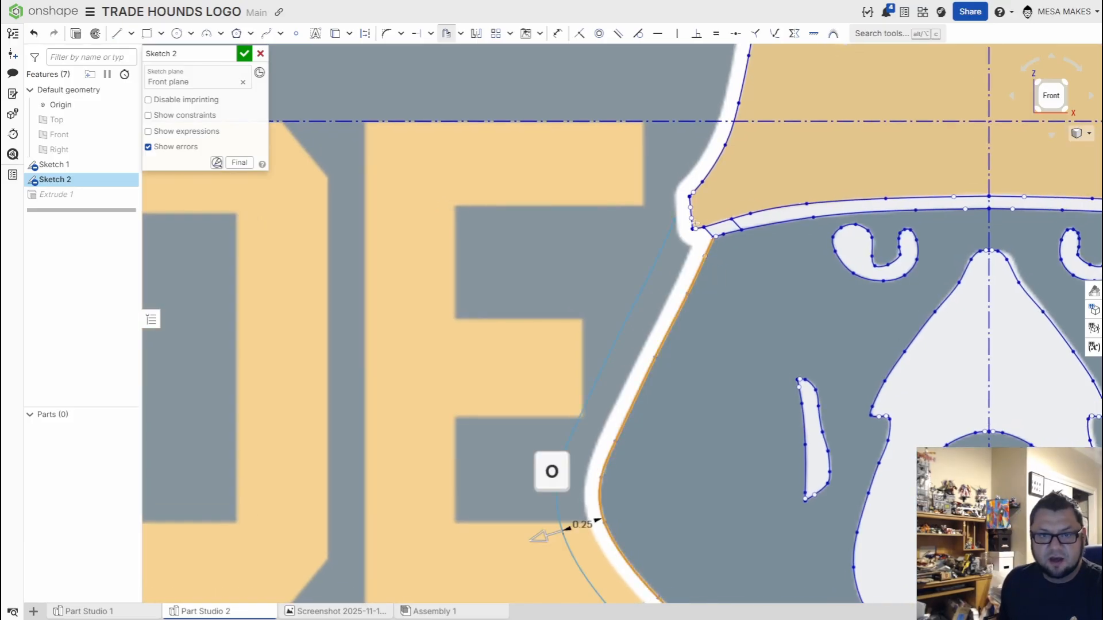
{"action": "mouse_move", "coordinate": [583, 454]}
{"action": "middle_mouse_down"}
{"action": "mouse_move", "coordinate": [586, 411]}
{"action": "mouse_move", "coordinate": [530, 190]}
{"action": "middle_mouse_up"}
{"action": "scroll", "coordinate": [530, 189], "scroll_direction": "down", "scroll_amount": 1}
{"action": "scroll", "coordinate": [647, 429], "scroll_direction": "up", "scroll_amount": 2}
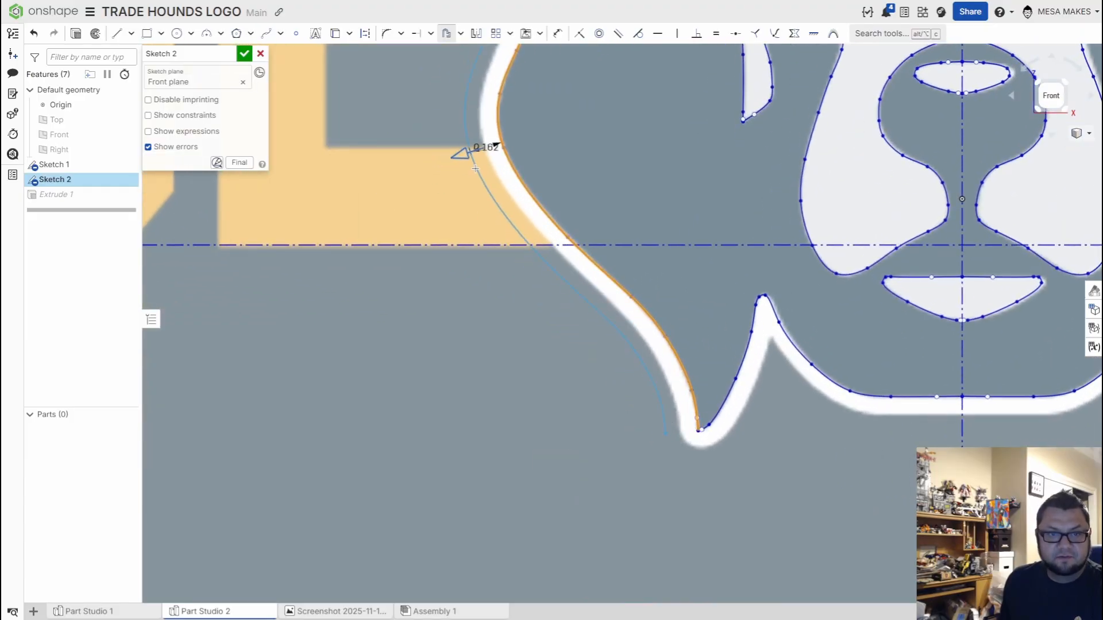
{"action": "type", "text": "0.03"}
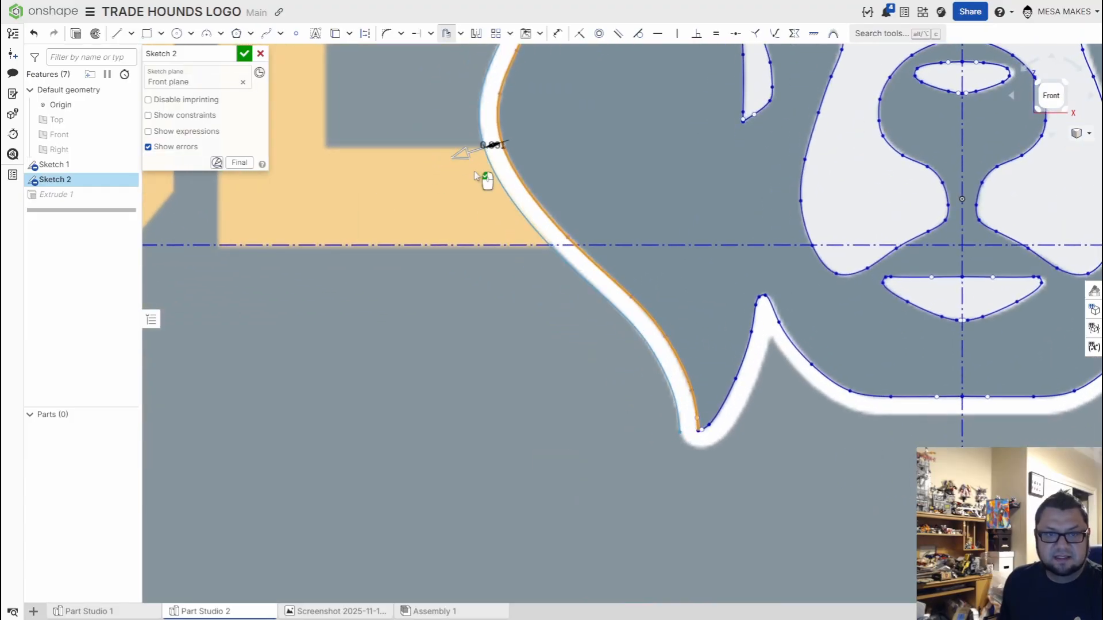
{"action": "scroll", "coordinate": [475, 173], "scroll_direction": "up", "scroll_amount": 5}
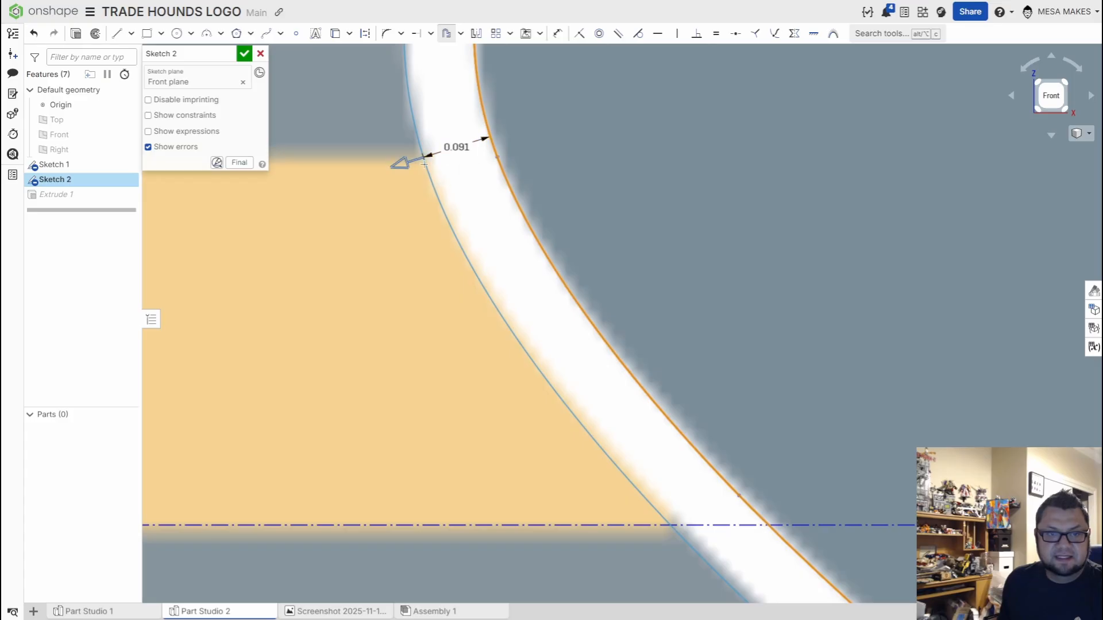
{"action": "scroll", "coordinate": [529, 271], "scroll_direction": "down", "scroll_amount": 4}
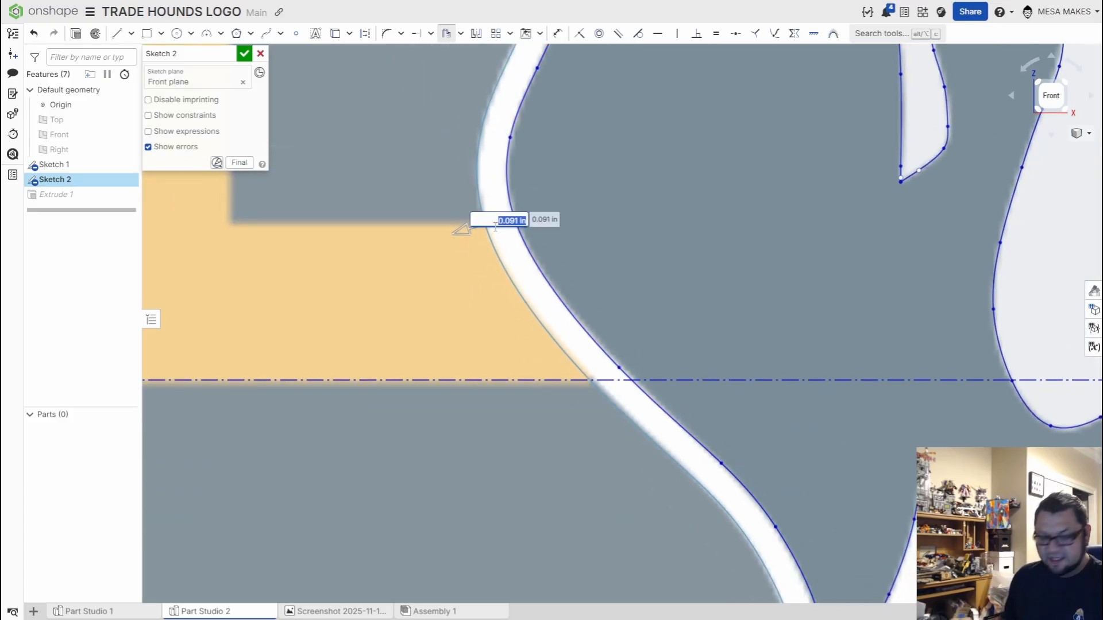
{"action": "type", "text": ".09"}
{"action": "key", "text": "Return"}
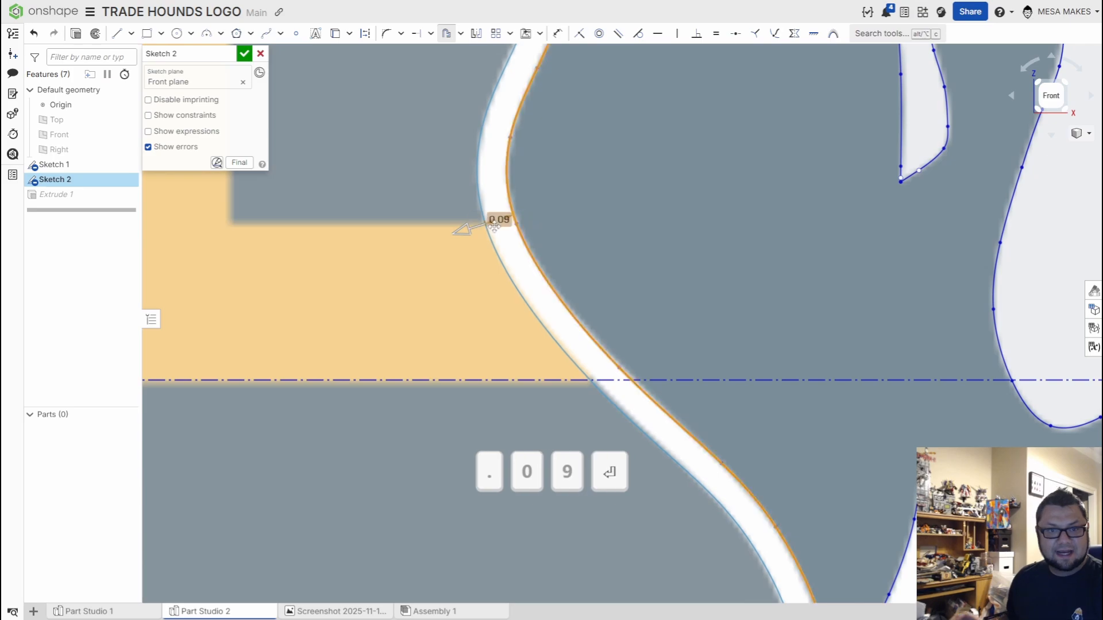
{"action": "scroll", "coordinate": [591, 333], "scroll_direction": "down", "scroll_amount": 6}
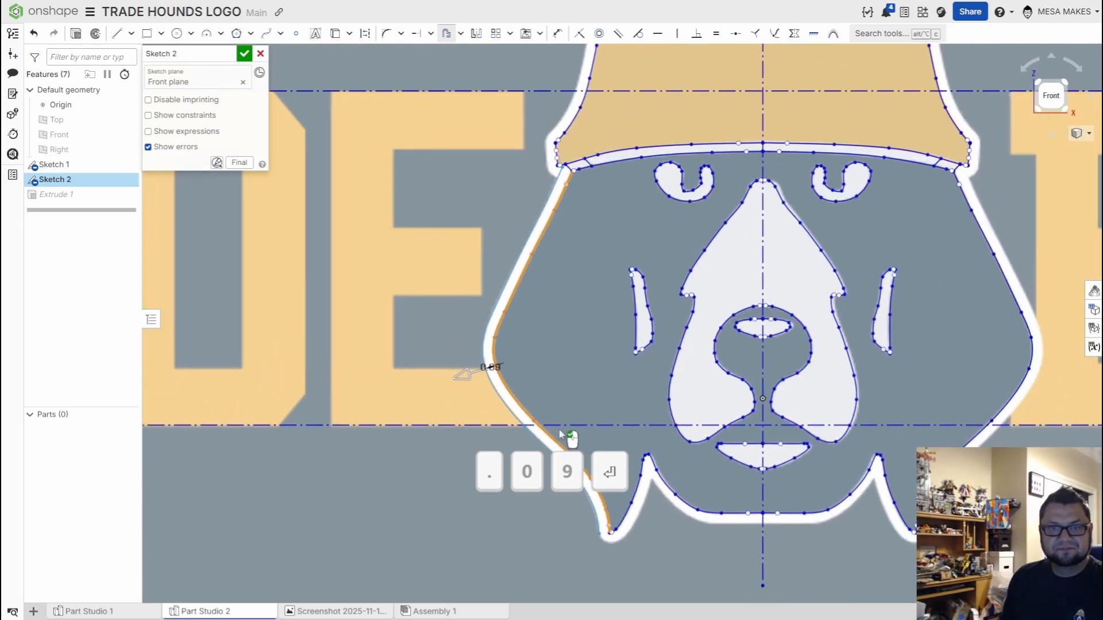
Step: Try to add the hard hat's left brim edge to the cheek outline's offset, and cancel the offset
{"action": "scroll", "coordinate": [528, 151], "scroll_direction": "up", "scroll_amount": 10}
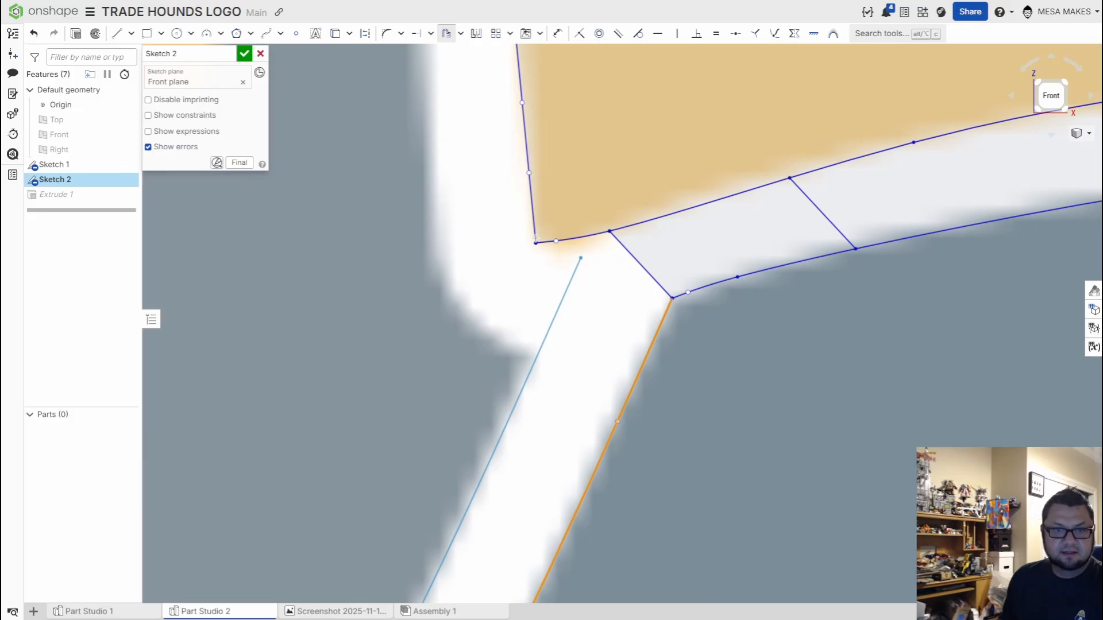
{"action": "left_click", "coordinate": [531, 224]}
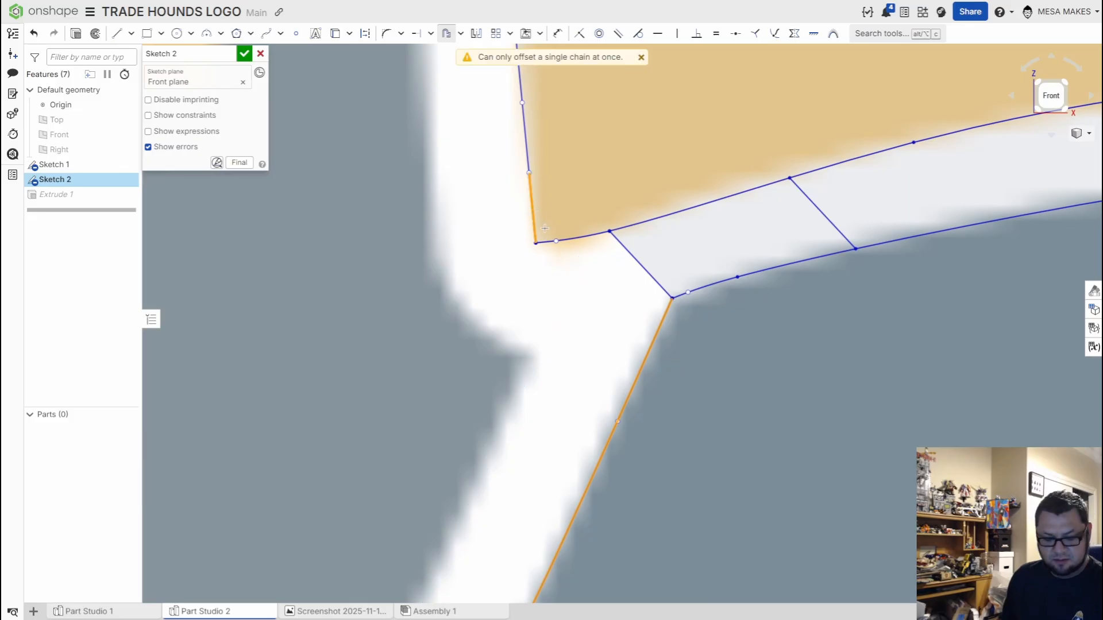
{"action": "key", "text": "Escape"}
{"action": "scroll", "coordinate": [543, 231], "scroll_direction": "down", "scroll_amount": 10}
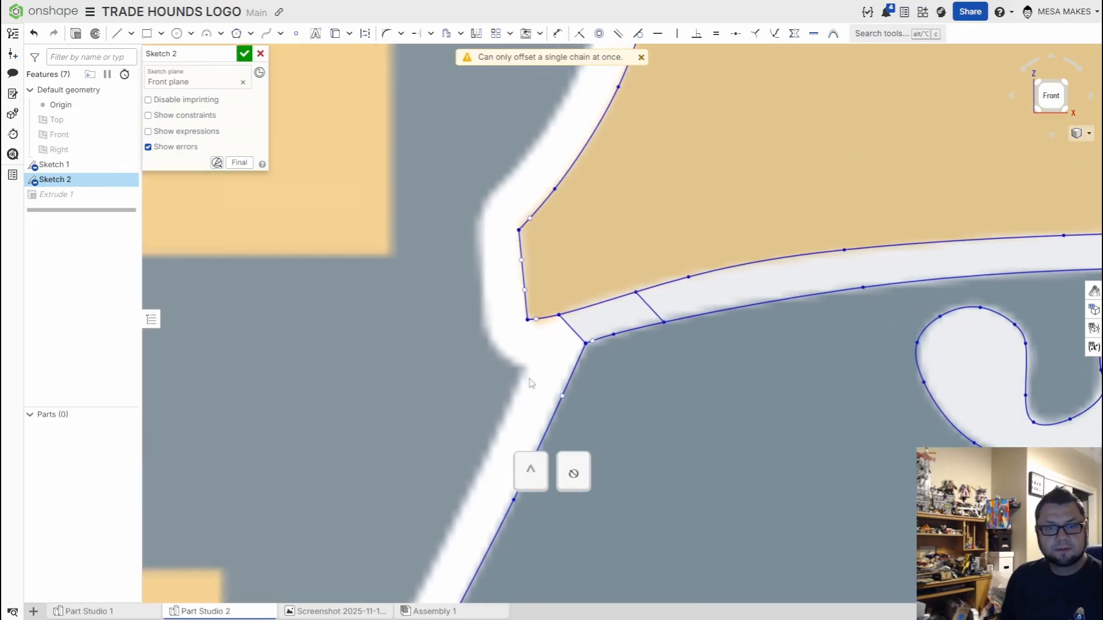
Step: Try to offset the dog's left cheek outline together with the adjoining lower jaw outline
{"action": "key", "text": "o"}
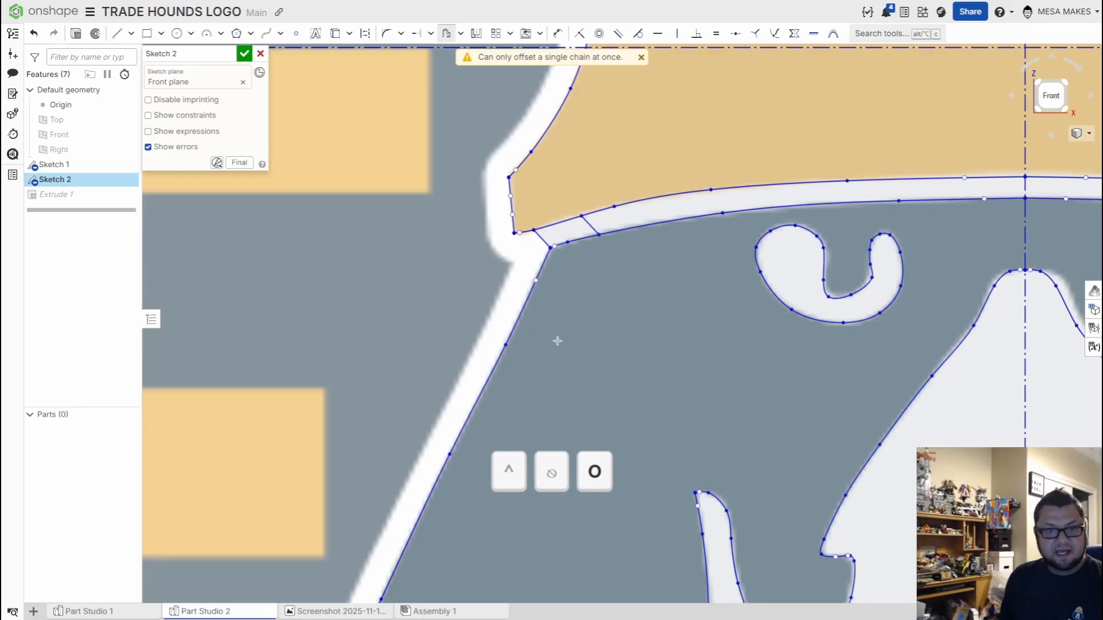
{"action": "scroll", "coordinate": [566, 354], "scroll_direction": "down", "scroll_amount": 5}
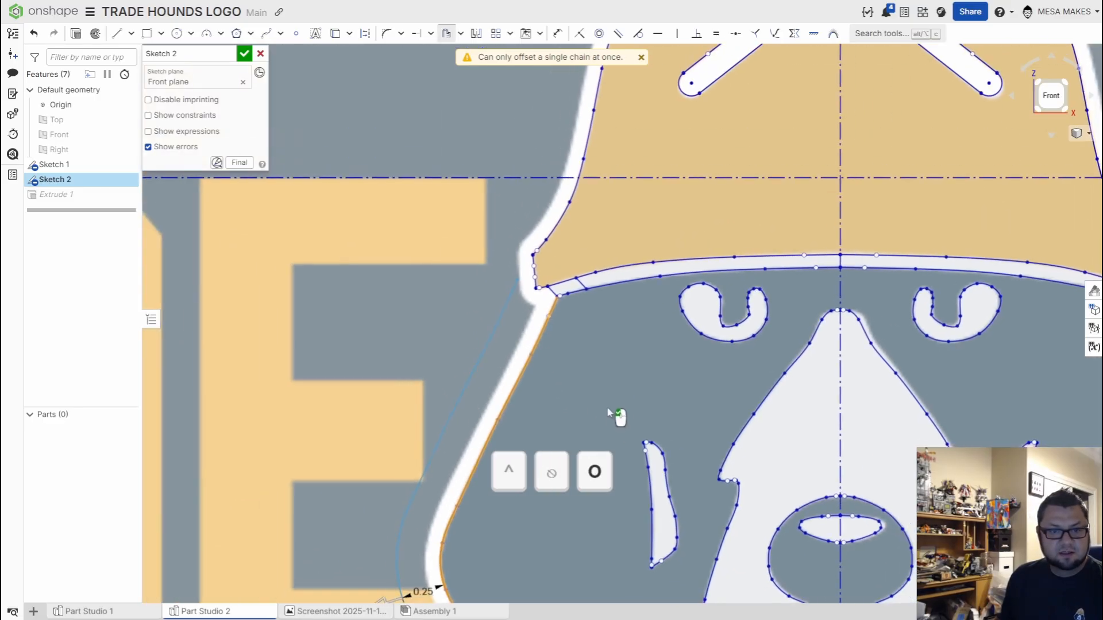
{"action": "scroll", "coordinate": [518, 560], "scroll_direction": "up", "scroll_amount": 8}
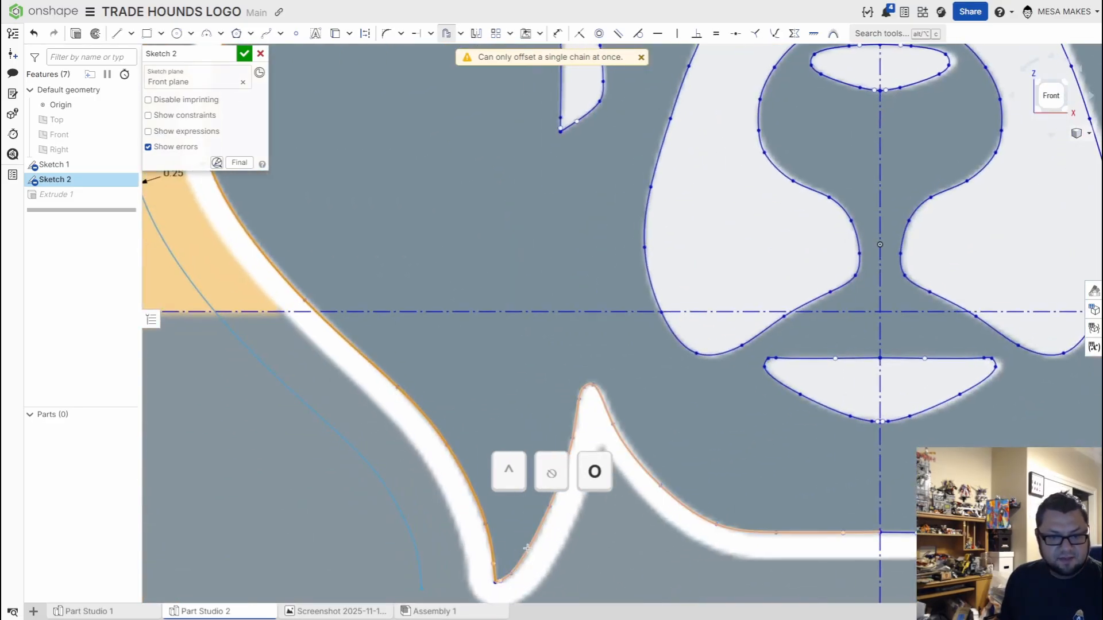
{"action": "left_click", "coordinate": [525, 555]}
{"action": "scroll", "coordinate": [732, 558], "scroll_direction": "down", "scroll_amount": 2}
{"action": "middle_click_drag", "start_coordinate": [698, 531], "coordinate": [652, 415]}
{"action": "scroll", "coordinate": [651, 414], "scroll_direction": "down", "scroll_amount": 3}
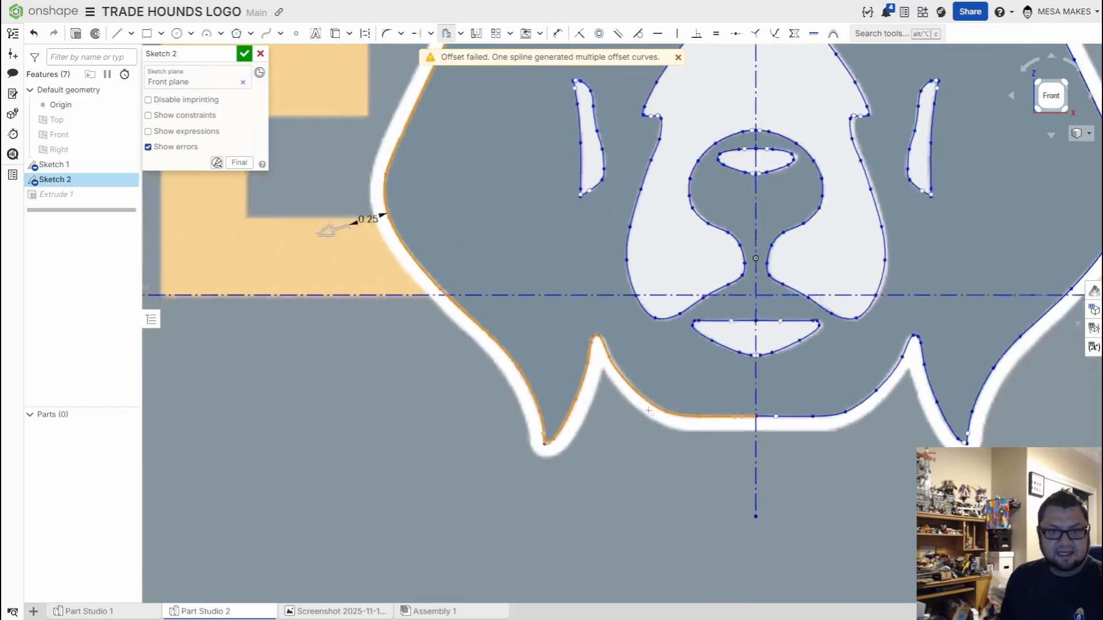
Step: Offset only the left cheek outline outward and set the offset distance to 0.09 in
{"action": "scroll", "coordinate": [598, 192], "scroll_direction": "up", "scroll_amount": 2}
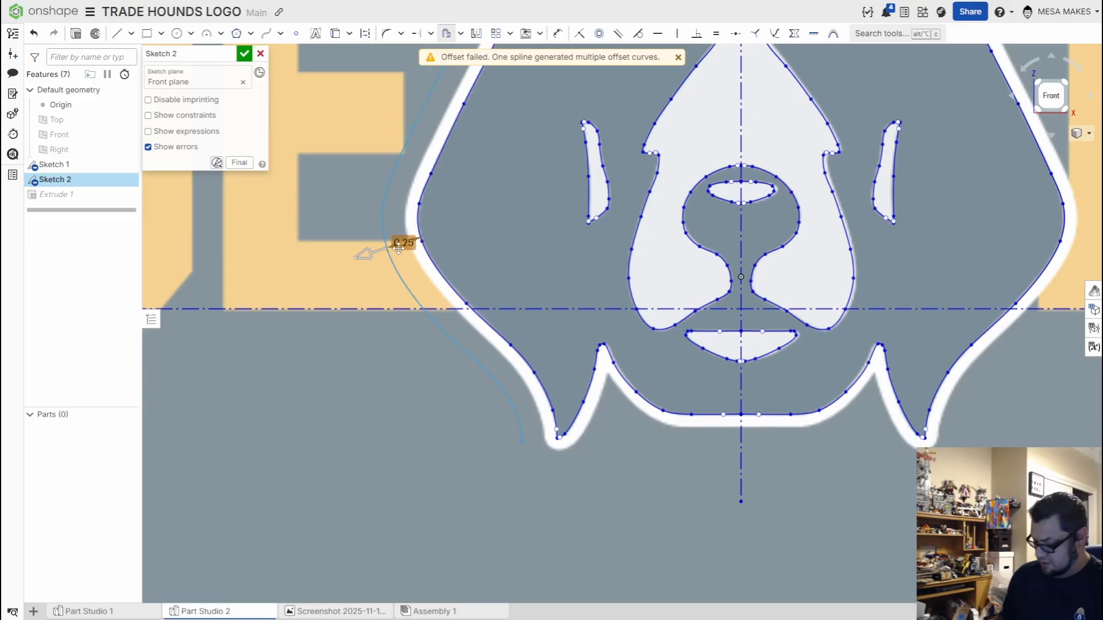
{"action": "type", "text": "09"}
{"action": "key", "text": "Return"}
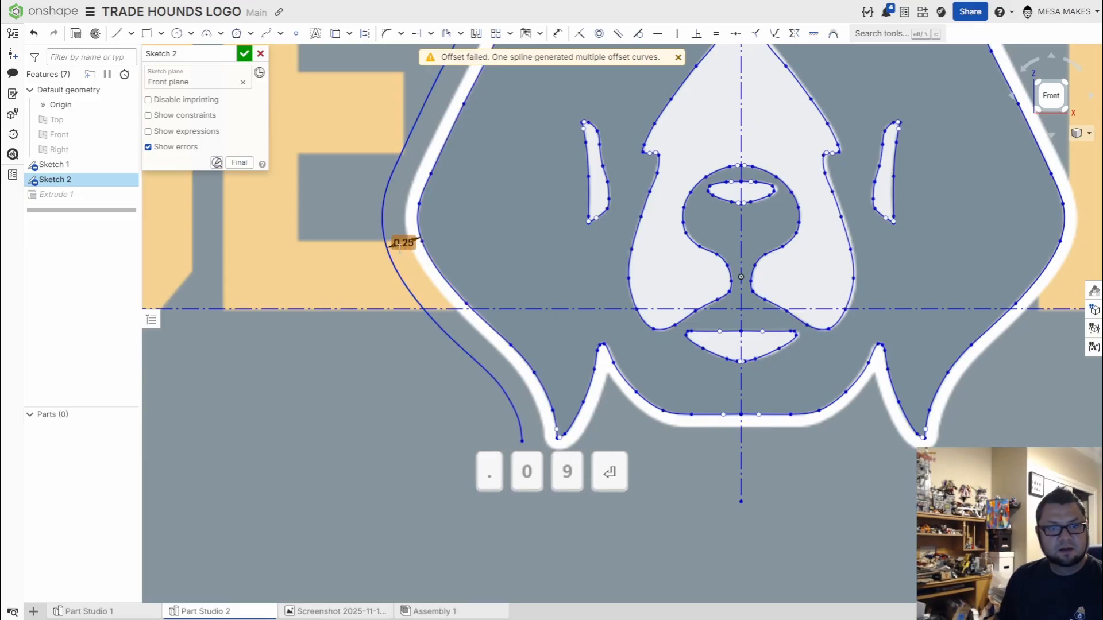
{"action": "double_click", "coordinate": [401, 243]}
{"action": "type", "text": ".09"}
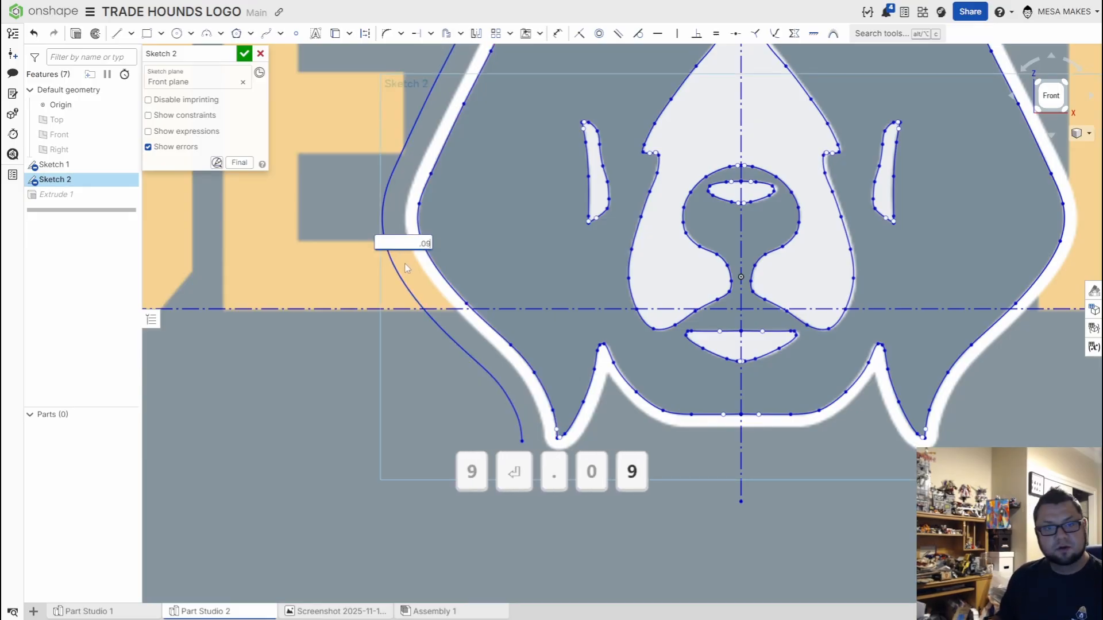
{"action": "key", "text": "Return"}
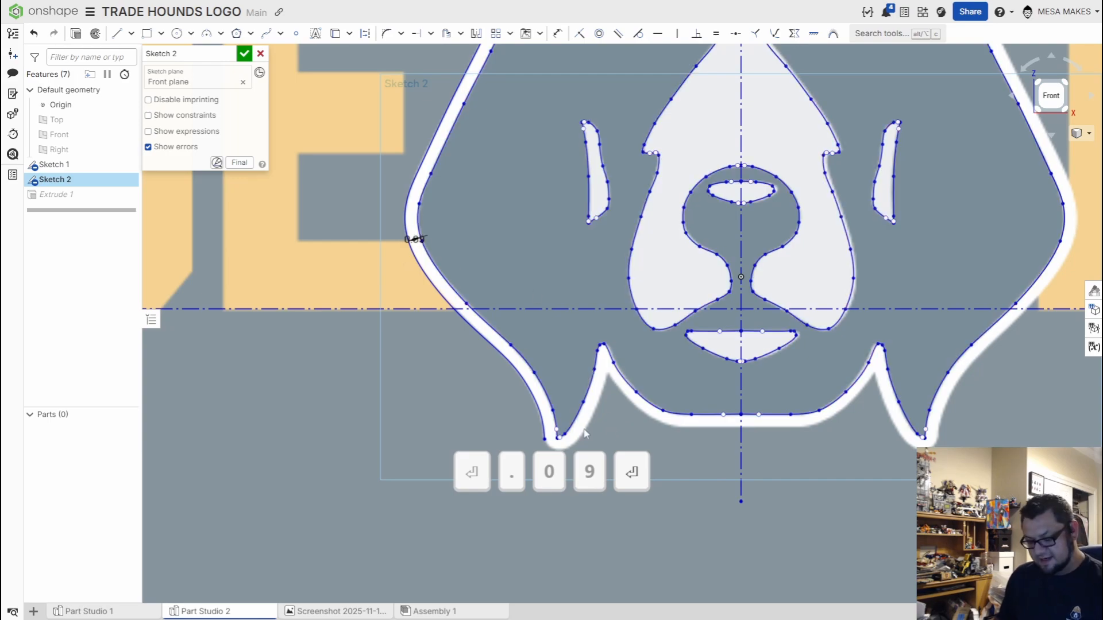
Step: Try to offset the left half of the lower jaw outline, and undo the cheek outline's offset
{"action": "key", "text": "o"}
{"action": "left_click", "coordinate": [578, 410]}
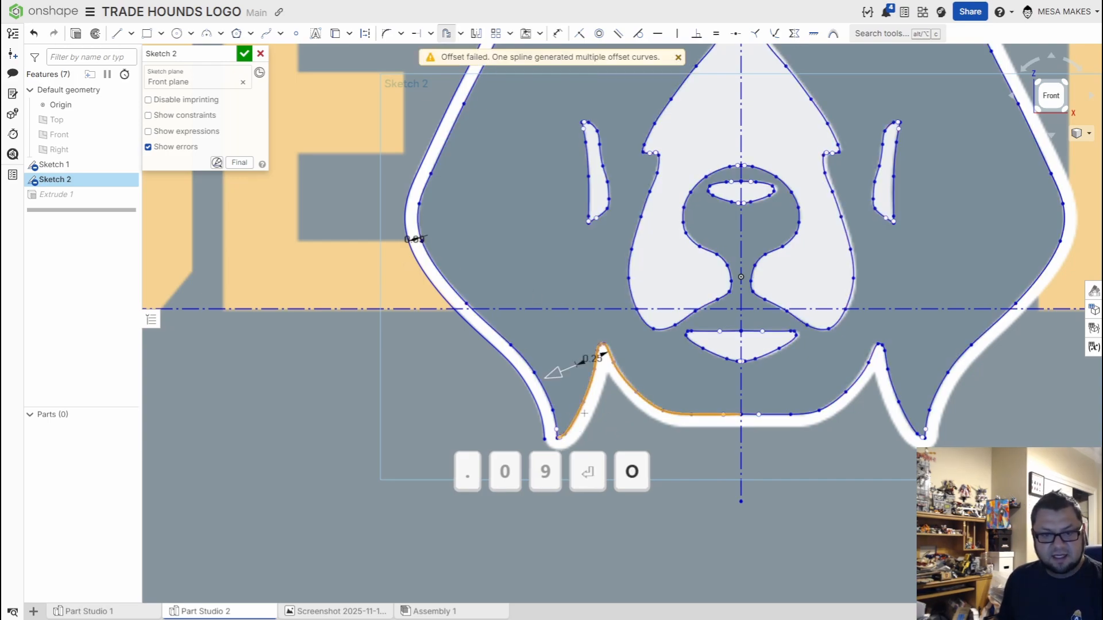
{"action": "left_click", "coordinate": [554, 376]}
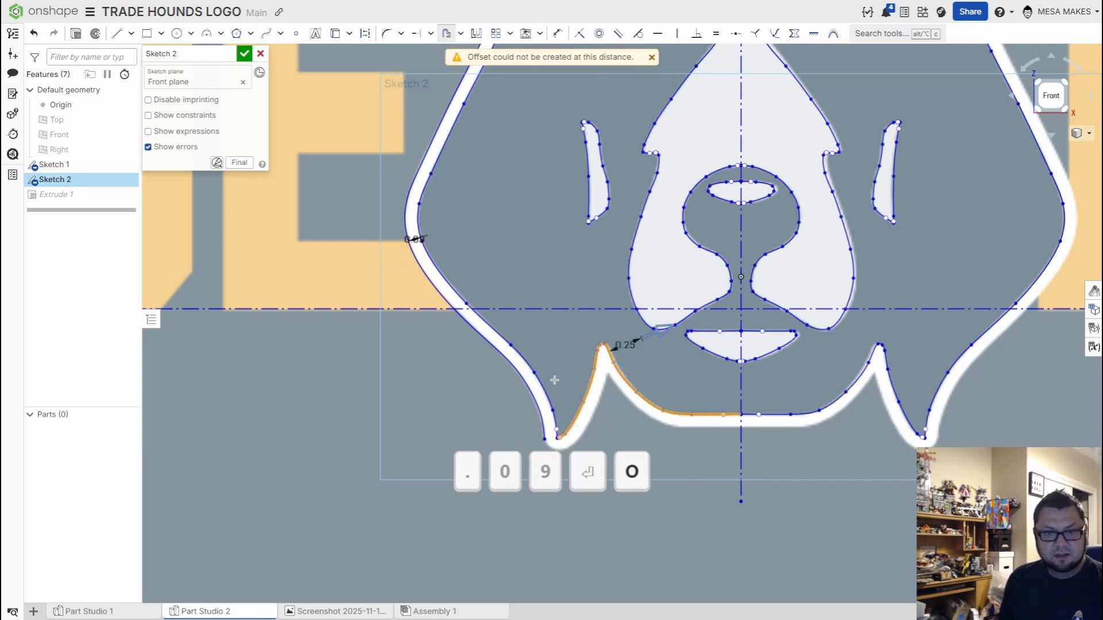
{"action": "left_click", "coordinate": [662, 330]}
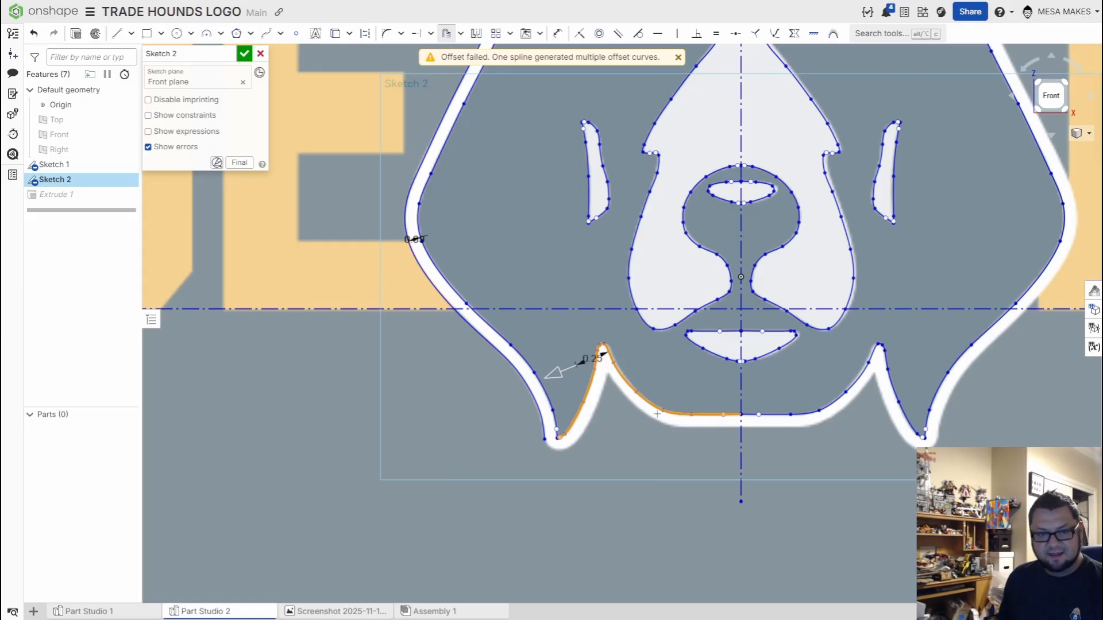
{"action": "key", "text": "ctrl+z"}
{"action": "key", "text": "ctrl+z"}
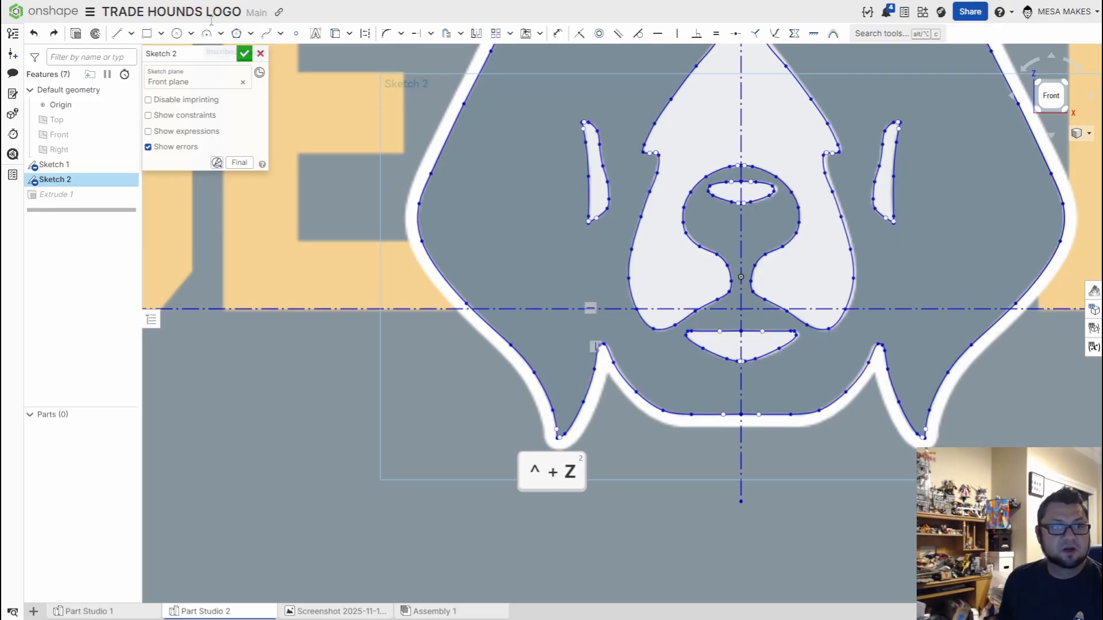
Step: Trace the white border's outer edge with a spline from the vertical centerline below the jaw to the notch beside the left jowl
{"action": "scroll", "coordinate": [719, 456], "scroll_direction": "up", "scroll_amount": 5}
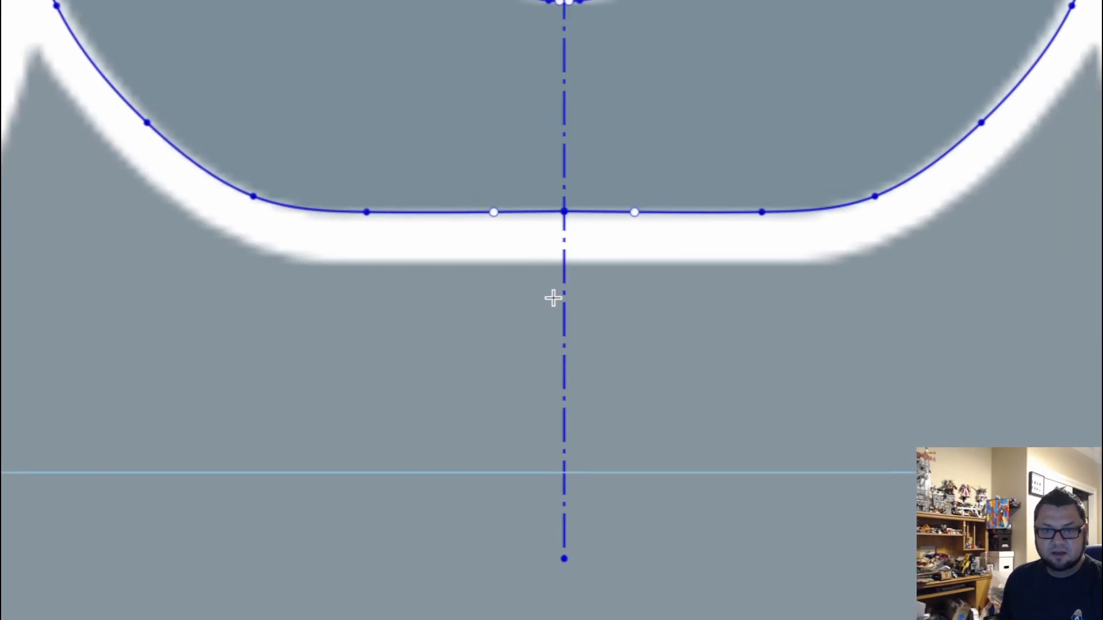
{"action": "left_click", "coordinate": [567, 277]}
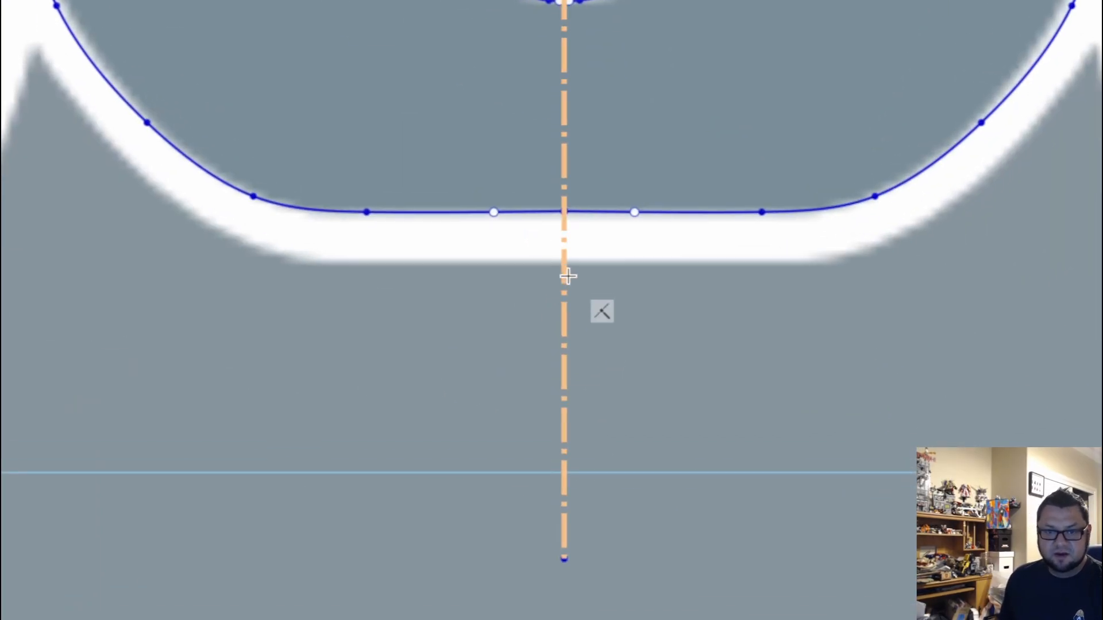
{"action": "left_click", "coordinate": [563, 264]}
{"action": "middle_click_drag", "start_coordinate": [23, 217], "coordinate": [544, 308]}
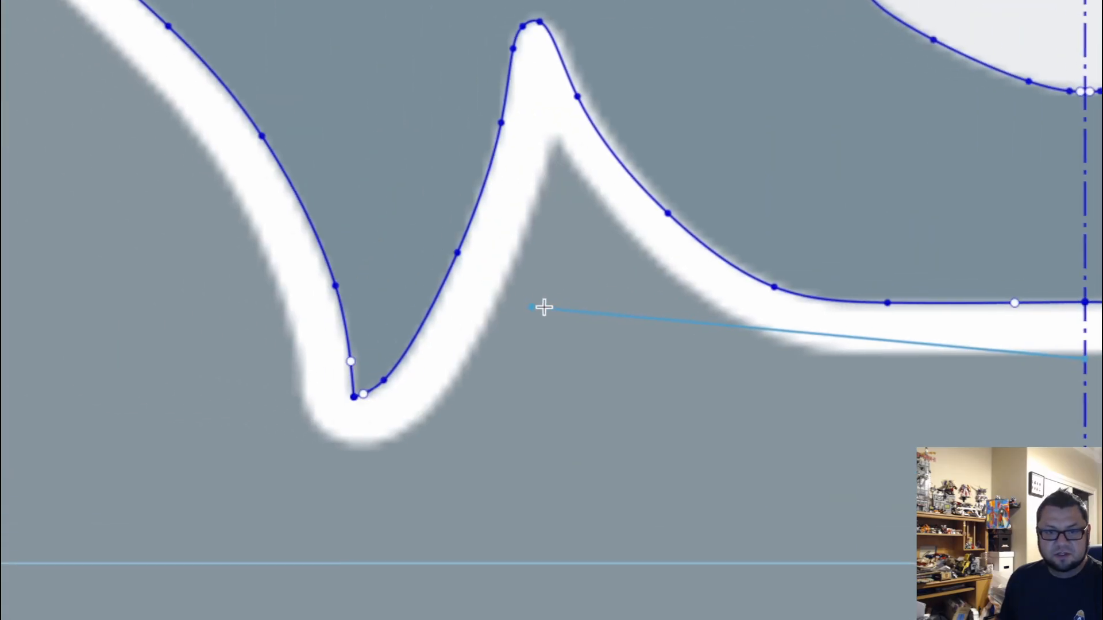
{"action": "scroll", "coordinate": [770, 342], "scroll_direction": "up", "scroll_amount": 4}
{"action": "scroll", "coordinate": [836, 357], "scroll_direction": "up", "scroll_amount": 1}
{"action": "left_click", "coordinate": [850, 352]}
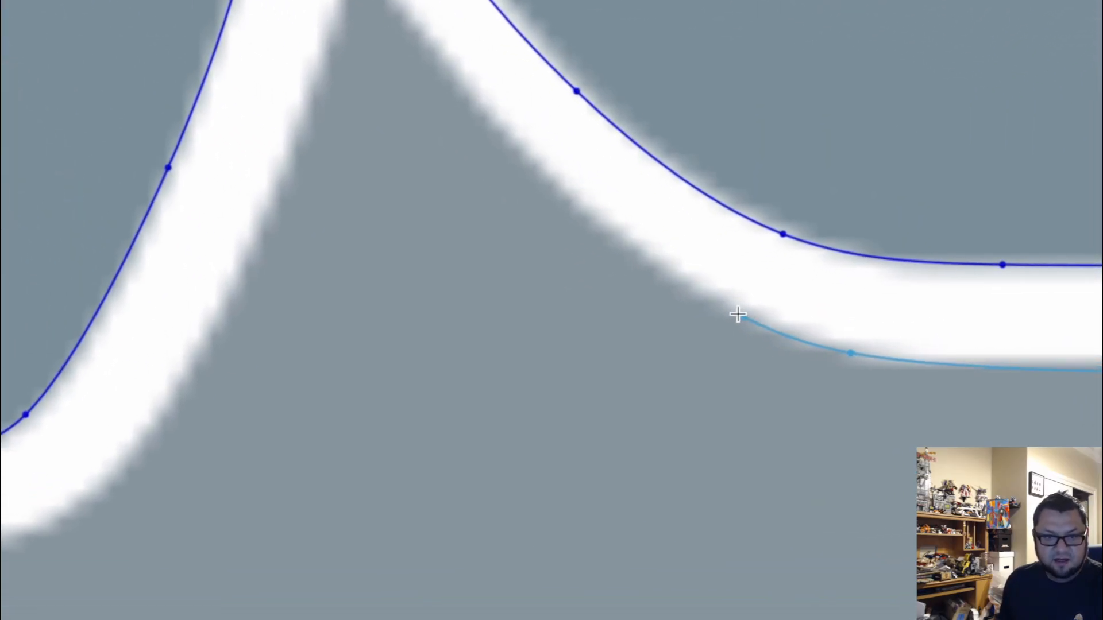
{"action": "left_click", "coordinate": [714, 303]}
{"action": "left_click", "coordinate": [479, 114]}
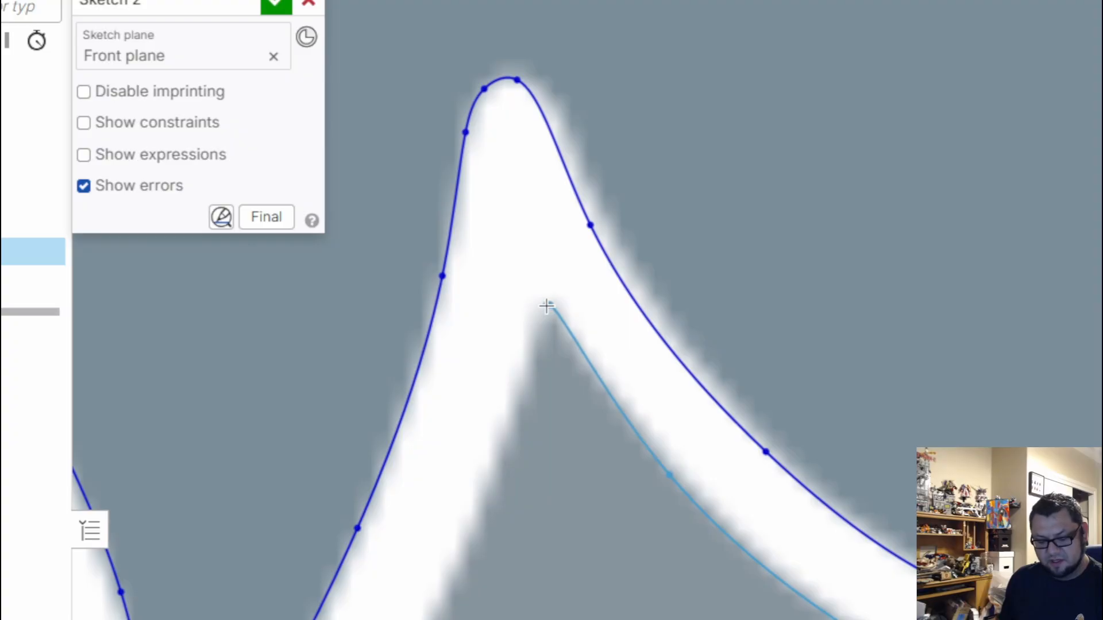
{"action": "double_click", "coordinate": [547, 306]}
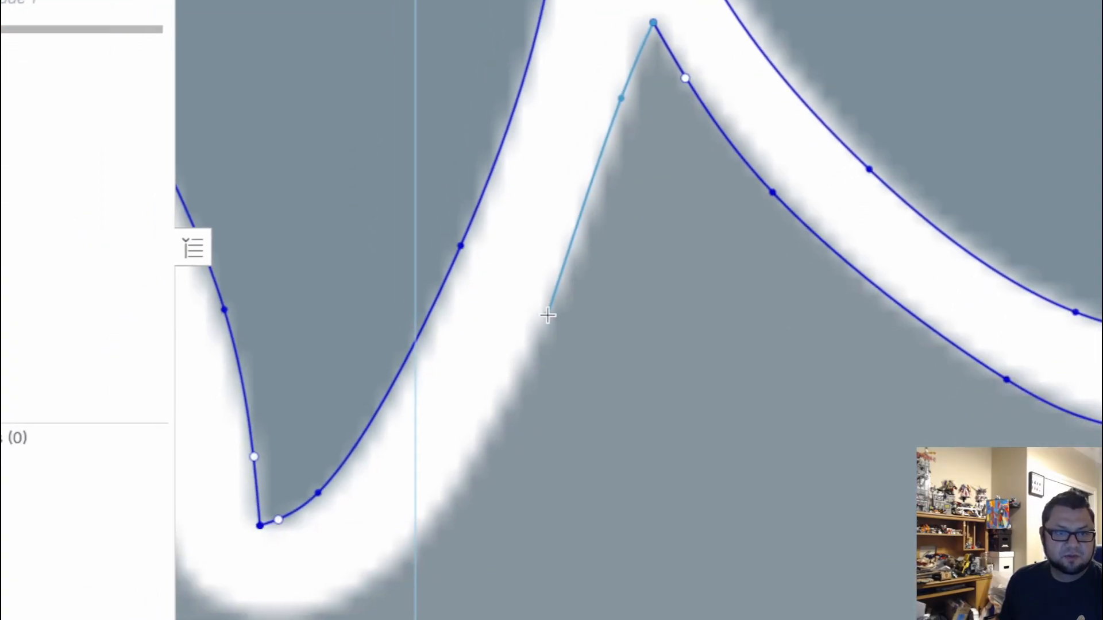
Step: Trace the border's outer edge with another spline from the notch down and around the left jowl's tip
{"action": "left_click", "coordinate": [444, 597]}
{"action": "middle_click_drag", "start_coordinate": [392, 533], "coordinate": [730, 360]}
{"action": "left_click", "coordinate": [719, 401]}
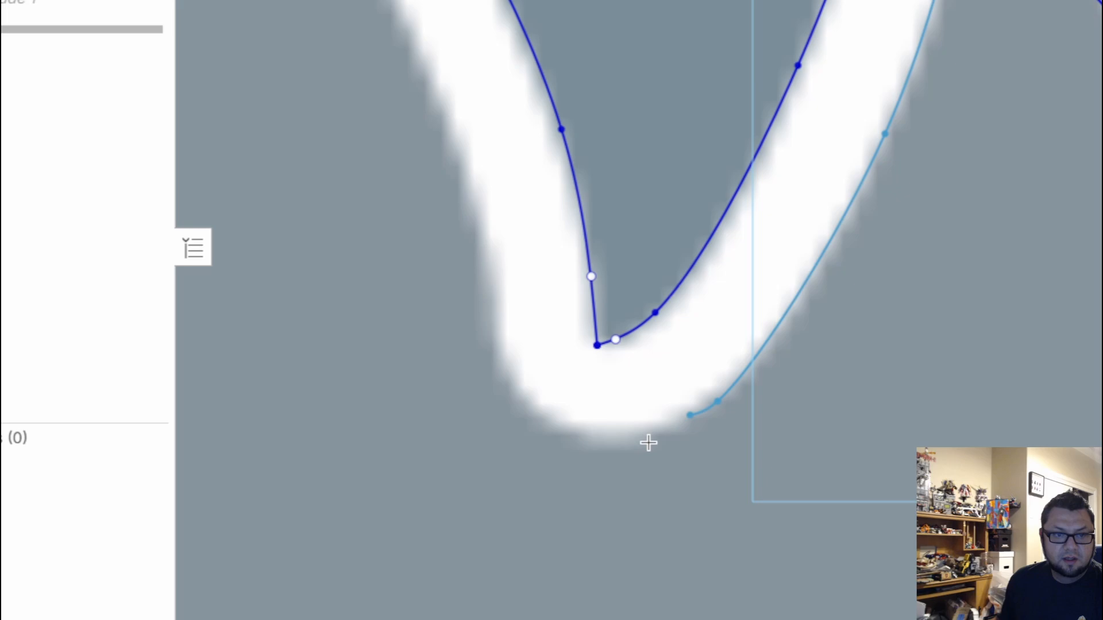
{"action": "left_click", "coordinate": [573, 440]}
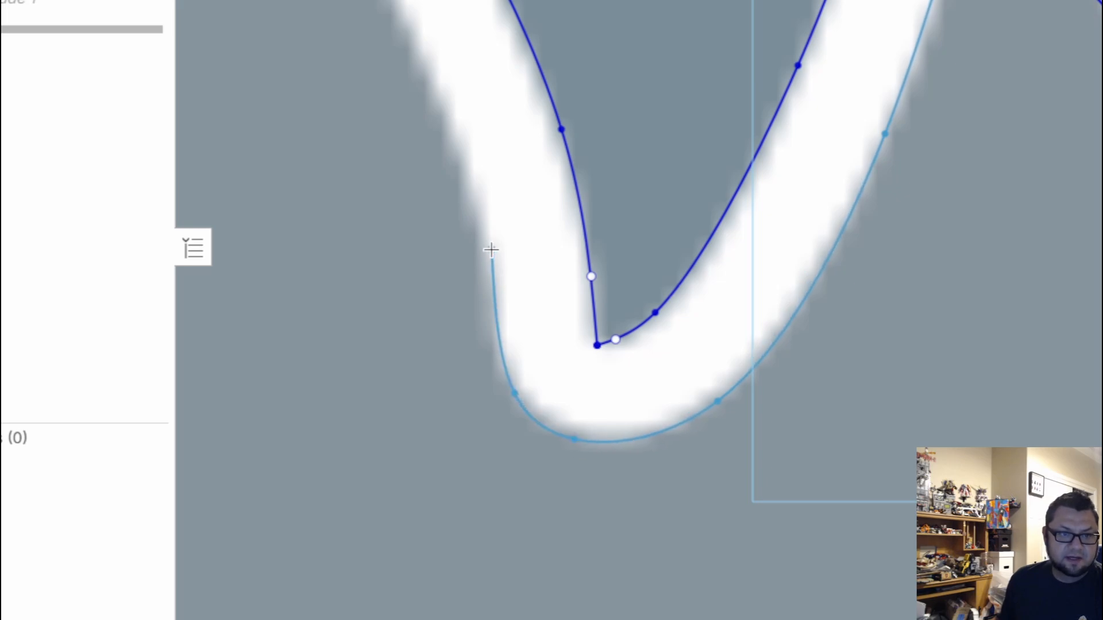
Step: Continue the spline up the outer edge of the left jowl's border and end it on the lower lettering guide line
{"action": "middle_click_drag", "start_coordinate": [450, 101], "coordinate": [862, 432]}
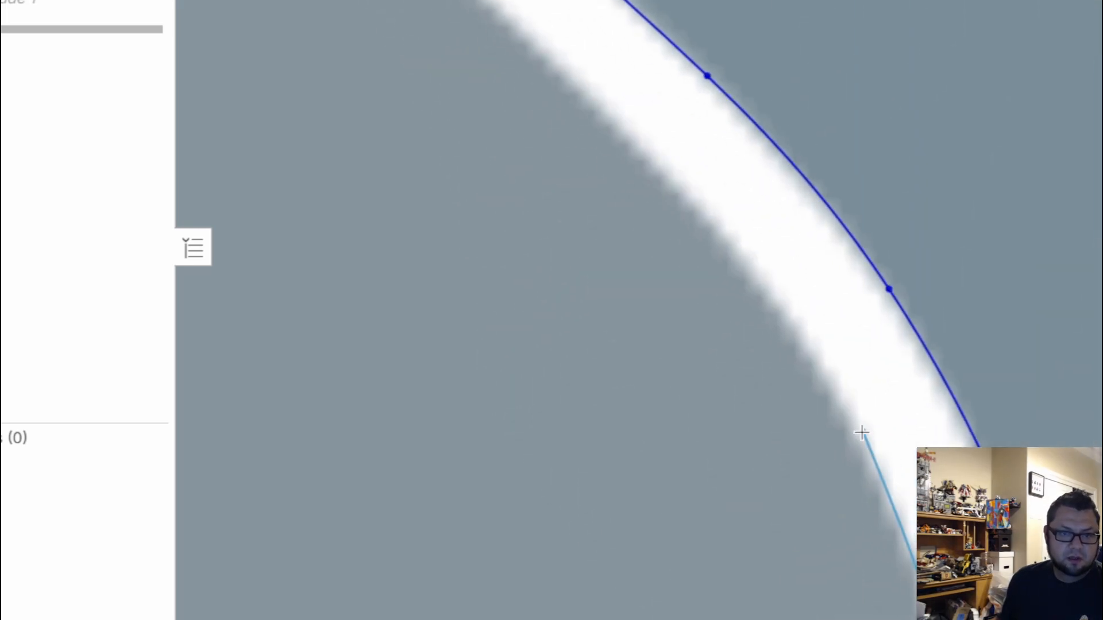
{"action": "left_click", "coordinate": [674, 185]}
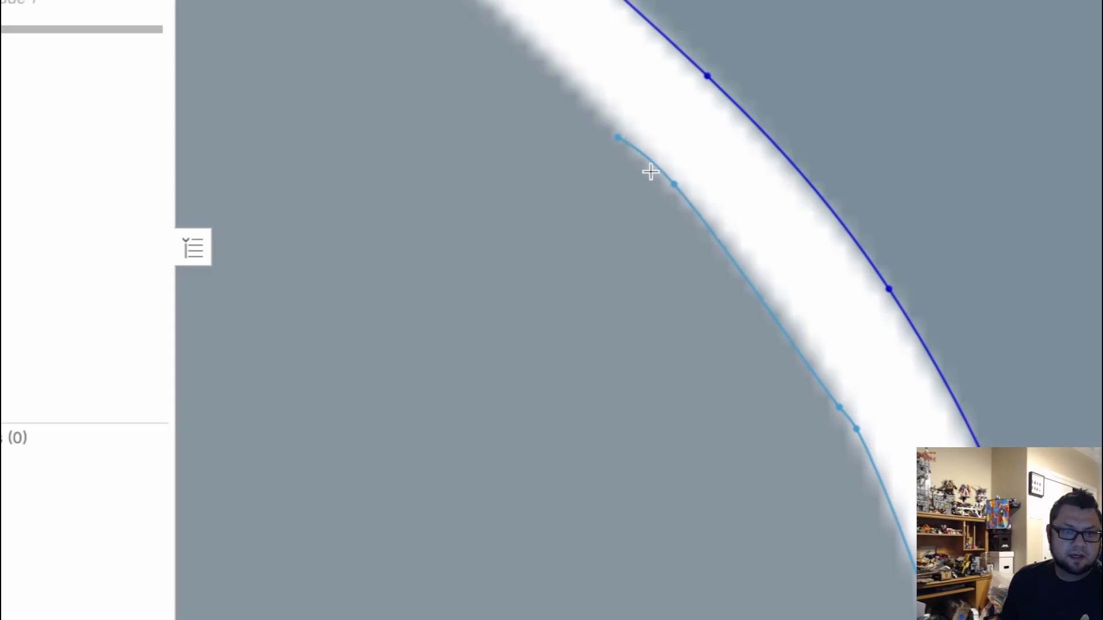
{"action": "middle_click_drag", "start_coordinate": [652, 170], "coordinate": [803, 385]}
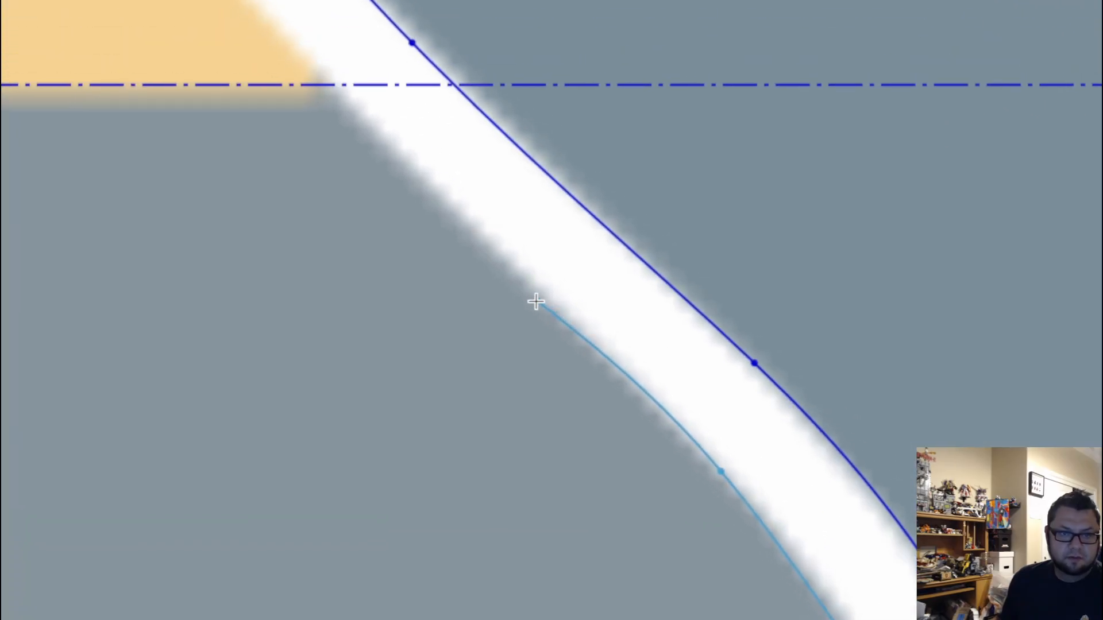
{"action": "left_click", "coordinate": [332, 86]}
{"action": "key", "text": "Escape"}
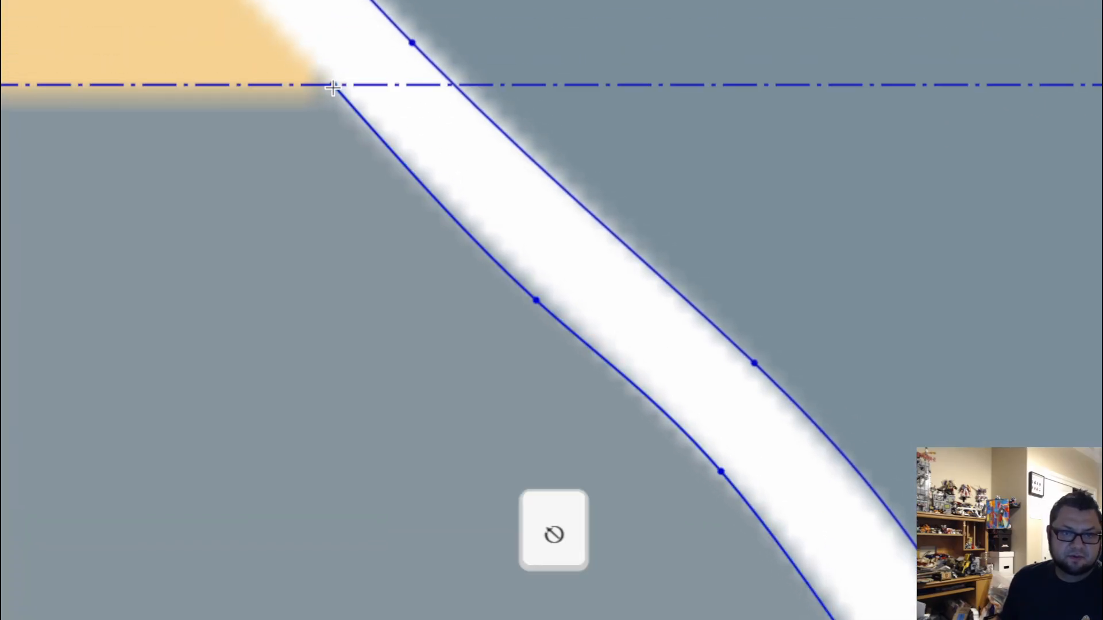
Step: Move the lower of the two closely spaced spline points above the left jowl's tip farther down the border's edge to smooth the kink
{"action": "scroll", "coordinate": [741, 448], "scroll_direction": "down", "scroll_amount": 4}
{"action": "scroll", "coordinate": [689, 517], "scroll_direction": "down", "scroll_amount": 3}
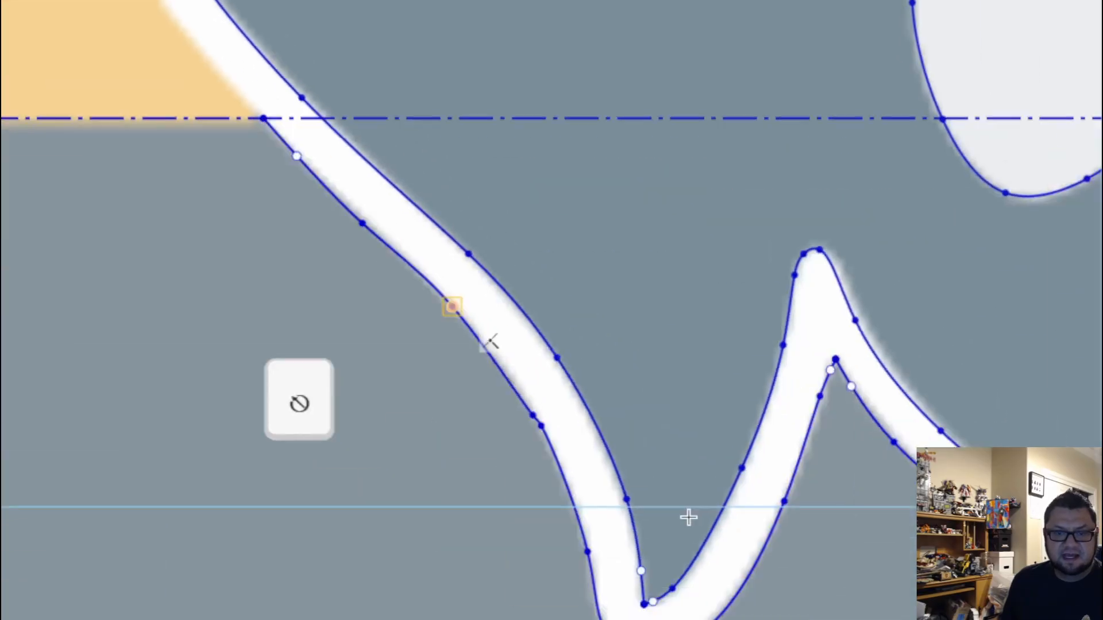
{"action": "scroll", "coordinate": [539, 517], "scroll_direction": "up", "scroll_amount": 5}
{"action": "scroll", "coordinate": [756, 449], "scroll_direction": "up", "scroll_amount": 1}
{"action": "mouse_move", "coordinate": [706, 444]}
{"action": "middle_mouse_down"}
{"action": "mouse_move", "coordinate": [625, 377]}
{"action": "mouse_move", "coordinate": [583, 273]}
{"action": "middle_mouse_up"}
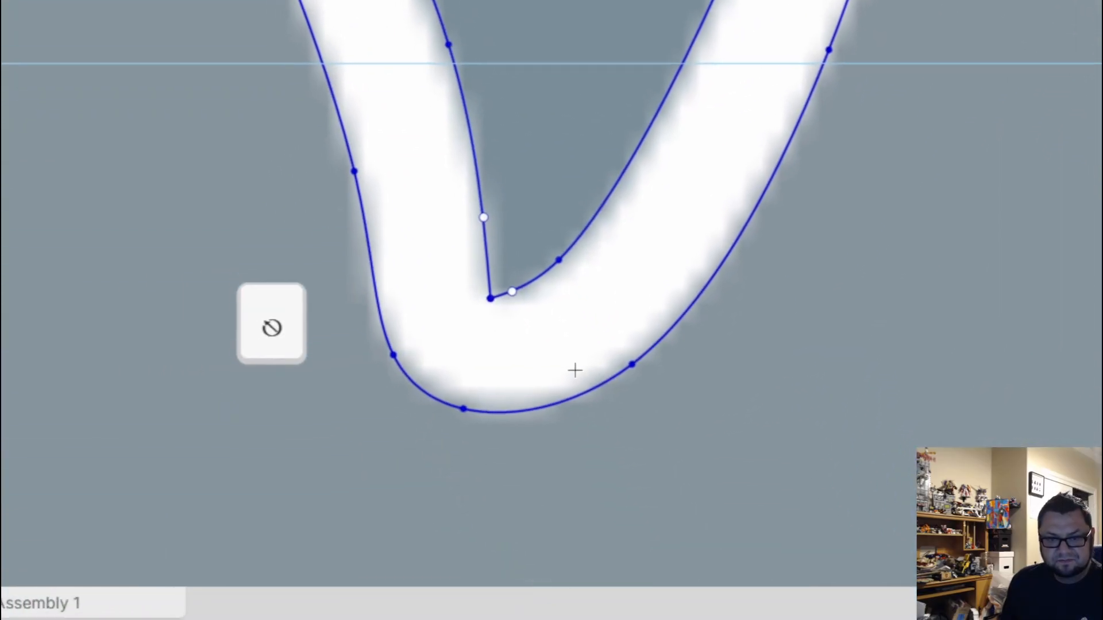
{"action": "scroll", "coordinate": [574, 425], "scroll_direction": "up", "scroll_amount": 3}
{"action": "mouse_move", "coordinate": [405, 206]}
{"action": "middle_mouse_down"}
{"action": "mouse_move", "coordinate": [670, 352]}
{"action": "mouse_move", "coordinate": [804, 517]}
{"action": "middle_mouse_up"}
{"action": "mouse_move", "coordinate": [413, 144]}
{"action": "middle_mouse_down"}
{"action": "mouse_move", "coordinate": [492, 312]}
{"action": "mouse_move", "coordinate": [632, 552]}
{"action": "middle_mouse_up"}
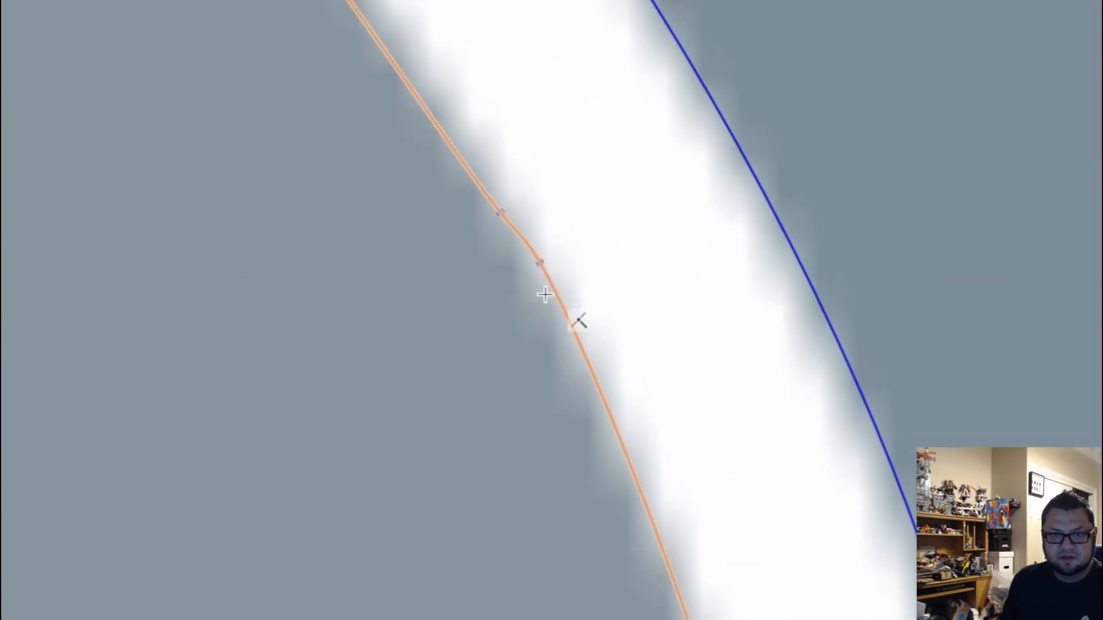
{"action": "middle_click_drag", "start_coordinate": [578, 320], "coordinate": [647, 494]}
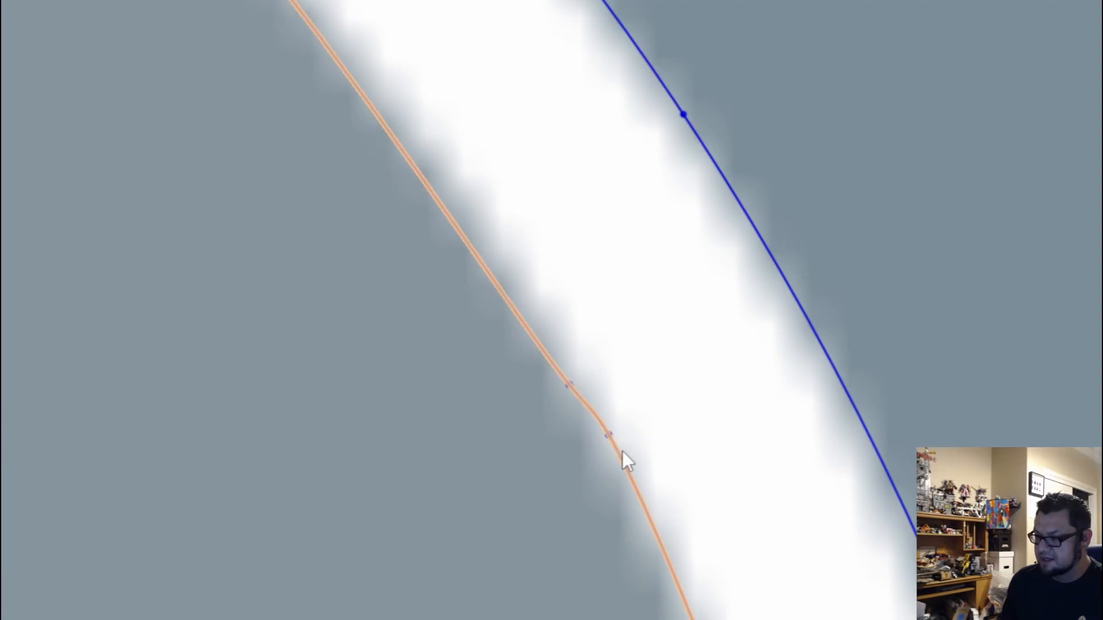
{"action": "scroll", "coordinate": [623, 450], "scroll_direction": "up", "scroll_amount": 1}
{"action": "left_click_drag", "start_coordinate": [611, 451], "coordinate": [627, 487]}
Step: Start a new spline on the left cheek border's outer edge at the upper corner of the letter E's bottom arm
{"action": "scroll", "coordinate": [632, 495], "scroll_direction": "down", "scroll_amount": 5}
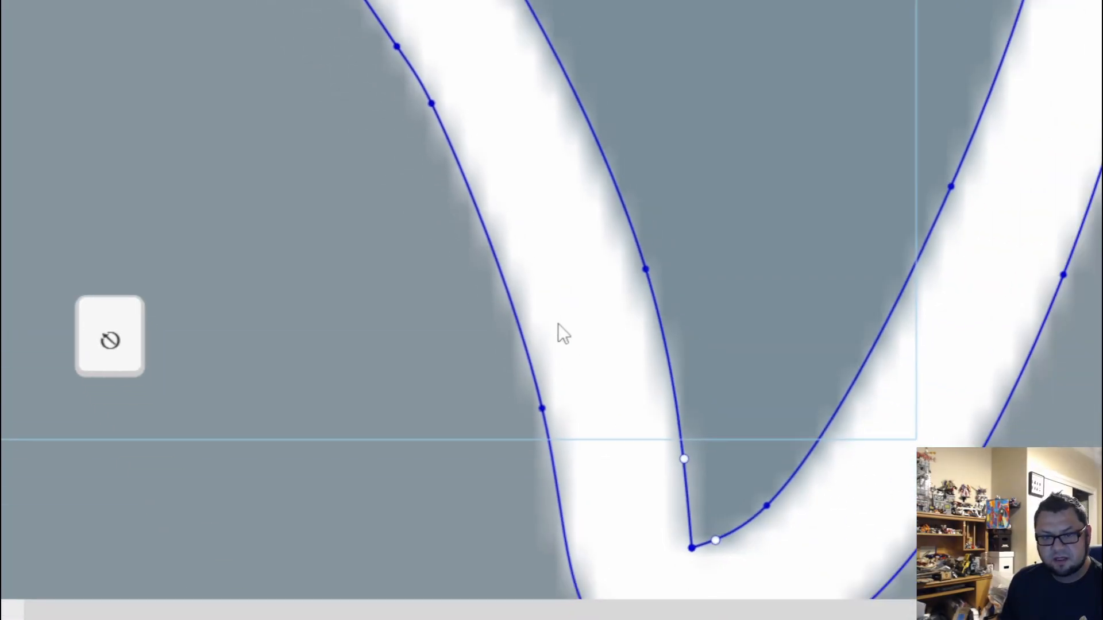
{"action": "middle_click_drag", "start_coordinate": [557, 323], "coordinate": [482, 122]}
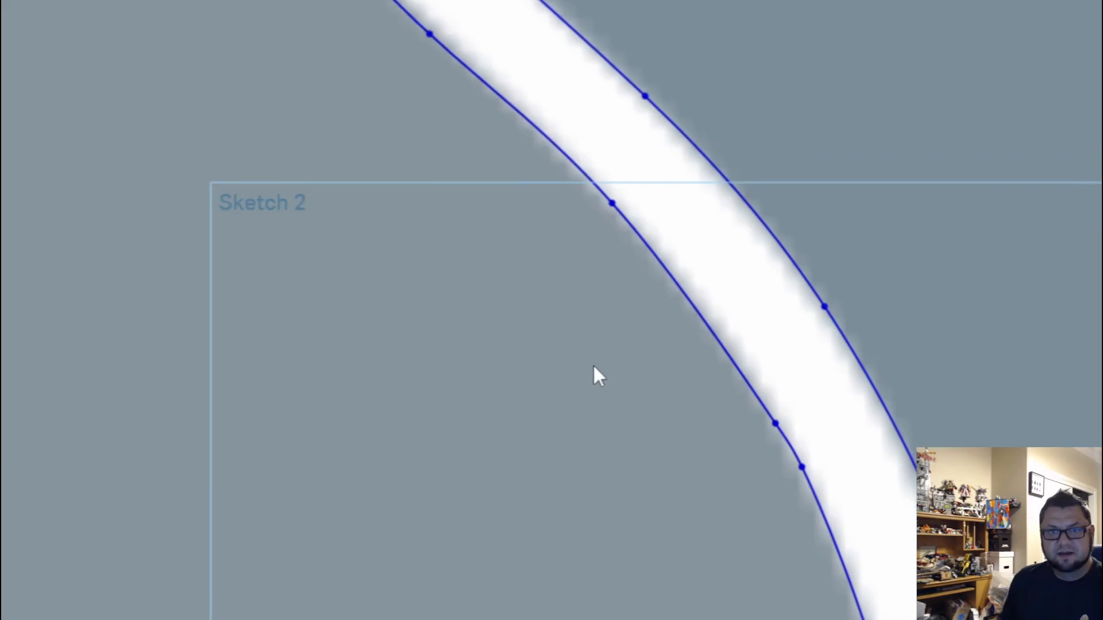
{"action": "scroll", "coordinate": [522, 290], "scroll_direction": "up", "scroll_amount": 6}
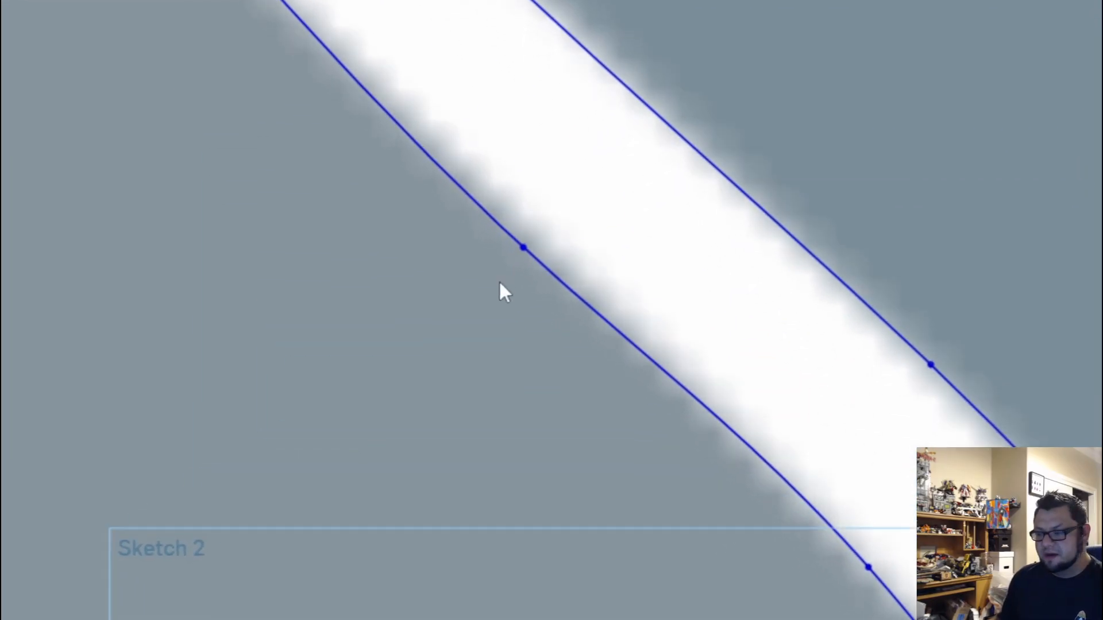
{"action": "middle_click_drag", "start_coordinate": [498, 280], "coordinate": [633, 512]}
{"action": "scroll", "coordinate": [637, 511], "scroll_direction": "down", "scroll_amount": 4}
{"action": "scroll", "coordinate": [526, 339], "scroll_direction": "down", "scroll_amount": 6}
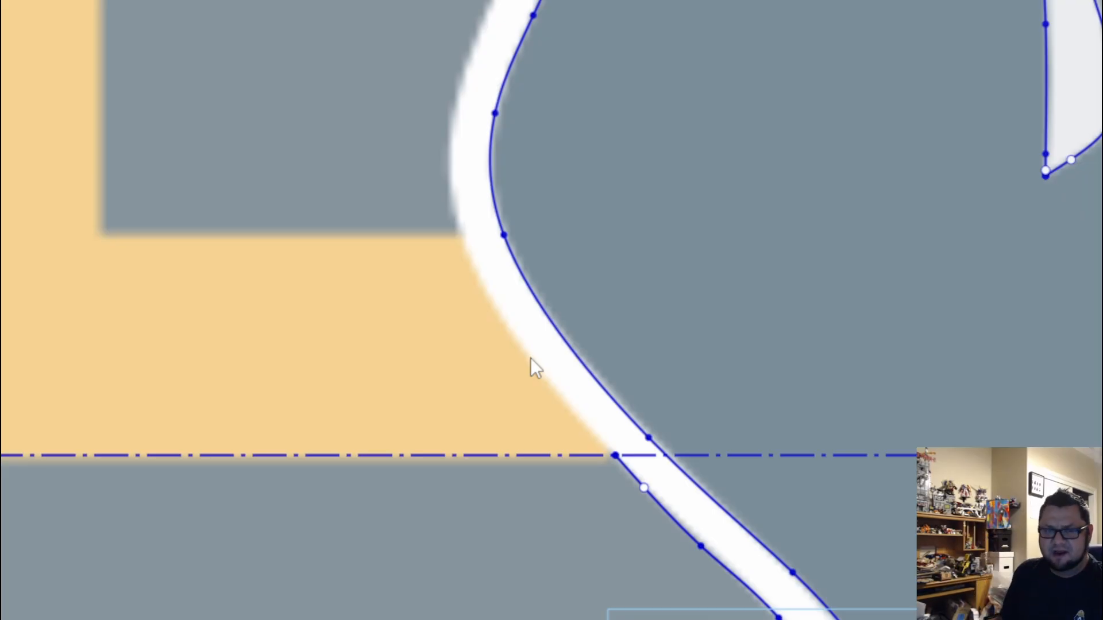
{"action": "scroll", "coordinate": [459, 304], "scroll_direction": "up", "scroll_amount": 3}
{"action": "key", "text": "s"}
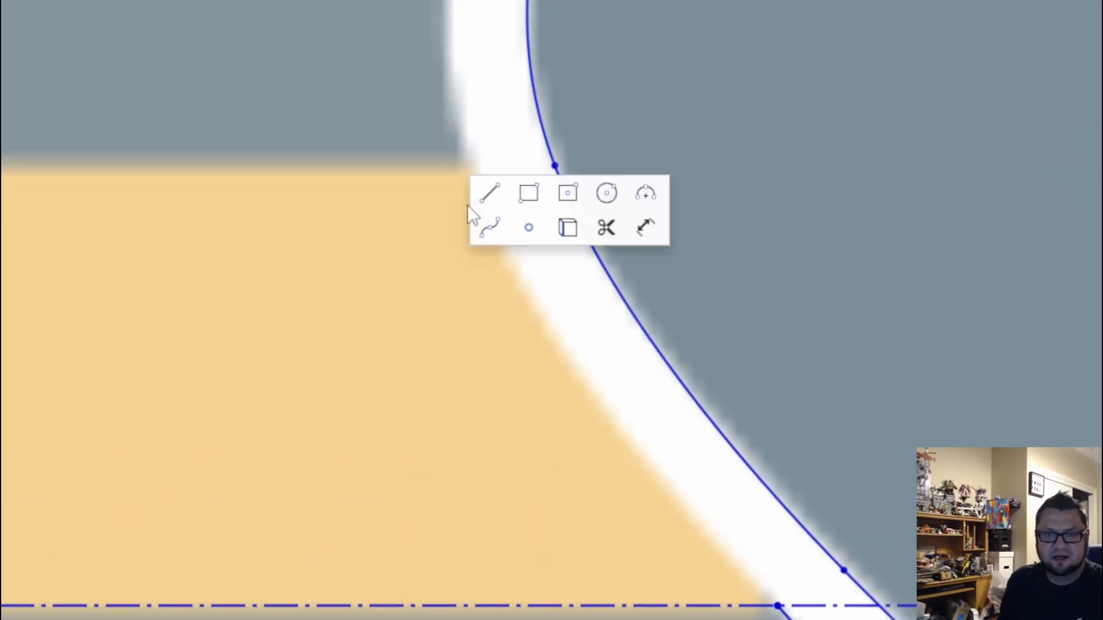
{"action": "left_click", "coordinate": [488, 228]}
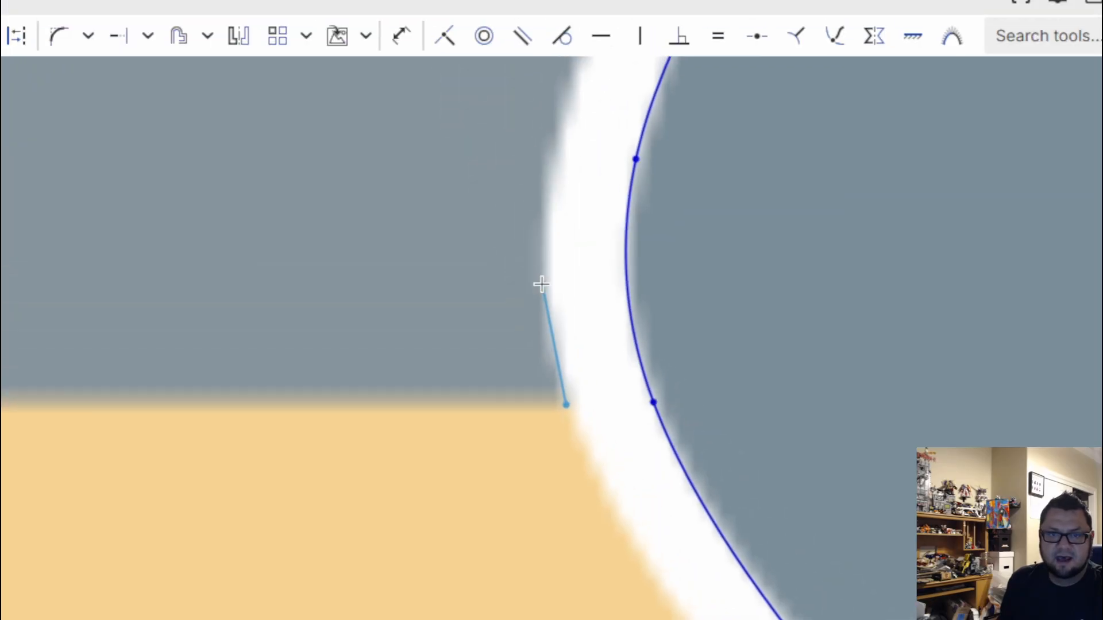
{"action": "left_click", "coordinate": [446, 45]}
Step: Continue the spline up the left cheek border's outer edge and end it at the notch below the hard hat's brim
{"action": "middle_click_drag", "start_coordinate": [579, 239], "coordinate": [530, 443]}
{"action": "middle_click_drag", "start_coordinate": [609, 226], "coordinate": [544, 563]}
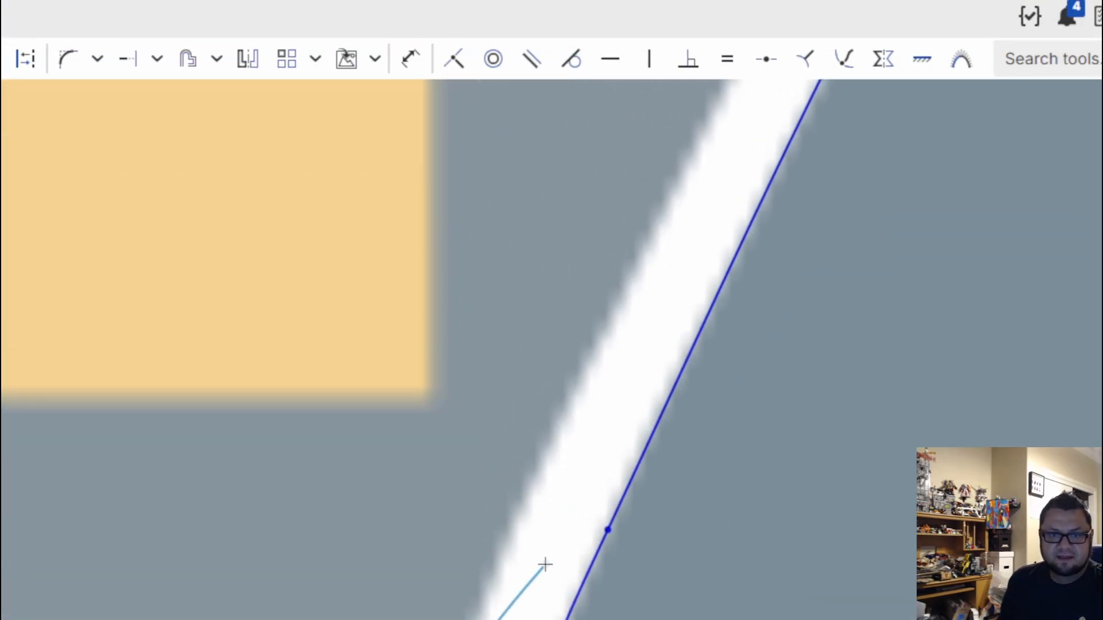
{"action": "middle_click_drag", "start_coordinate": [674, 281], "coordinate": [551, 308]}
{"action": "left_click", "coordinate": [552, 301]}
{"action": "mouse_move", "coordinate": [681, 195]}
{"action": "middle_mouse_down"}
{"action": "mouse_move", "coordinate": [561, 298]}
{"action": "mouse_move", "coordinate": [565, 290]}
{"action": "middle_mouse_up"}
{"action": "middle_click_drag", "start_coordinate": [667, 51], "coordinate": [574, 227]}
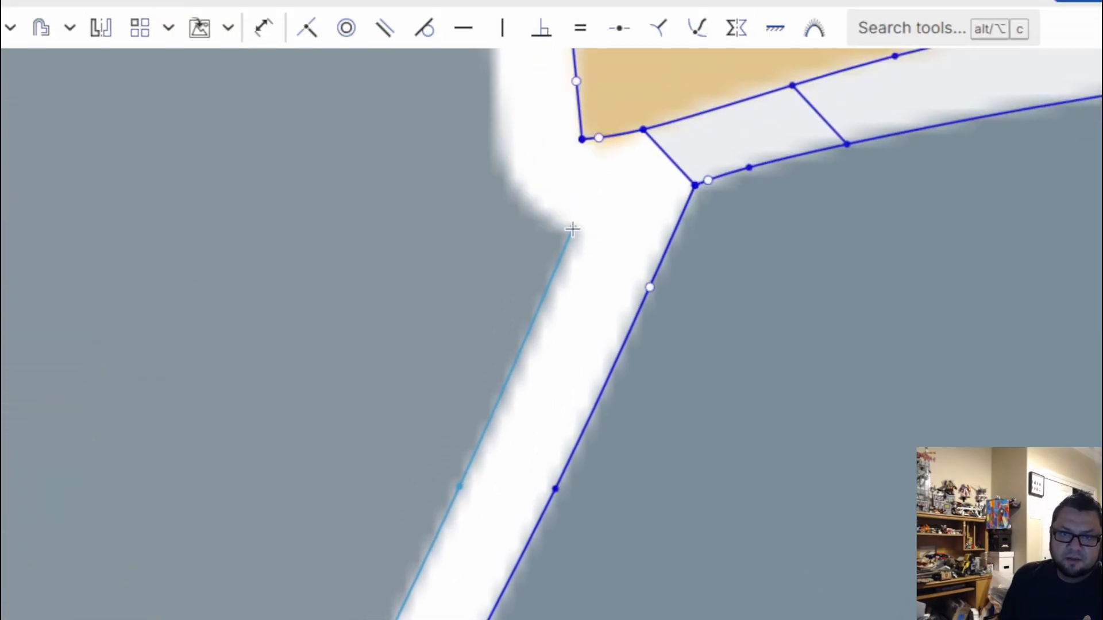
Step: Trace the border's outer edge with a new spline from the notch around the hard hat's left brim end
{"action": "scroll", "coordinate": [548, 296], "scroll_direction": "up", "scroll_amount": 4}
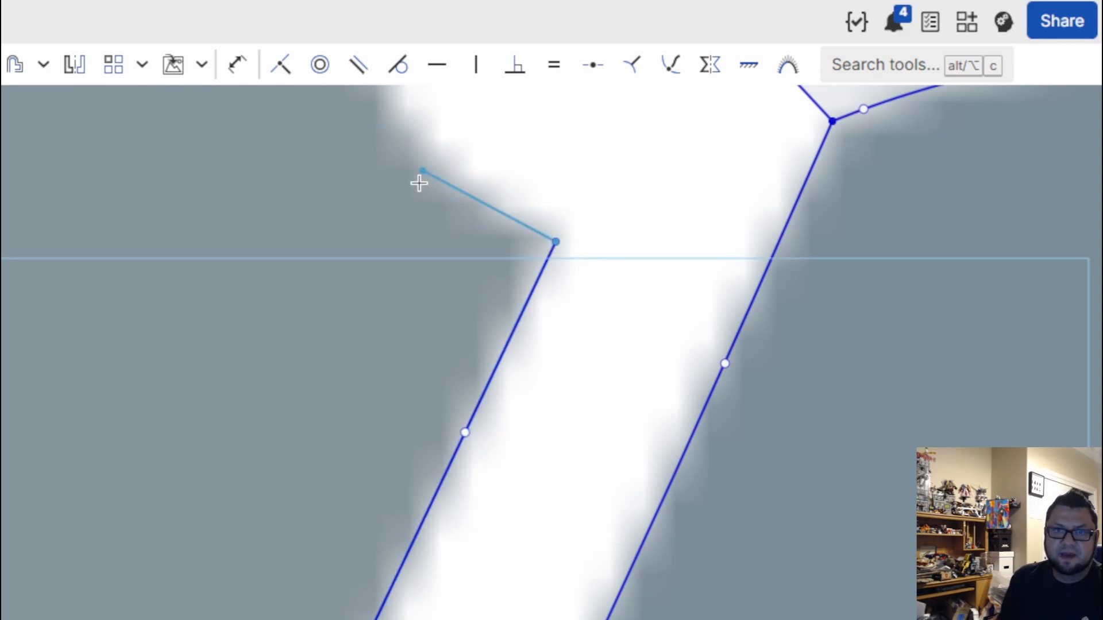
{"action": "middle_click_drag", "start_coordinate": [419, 182], "coordinate": [581, 550]}
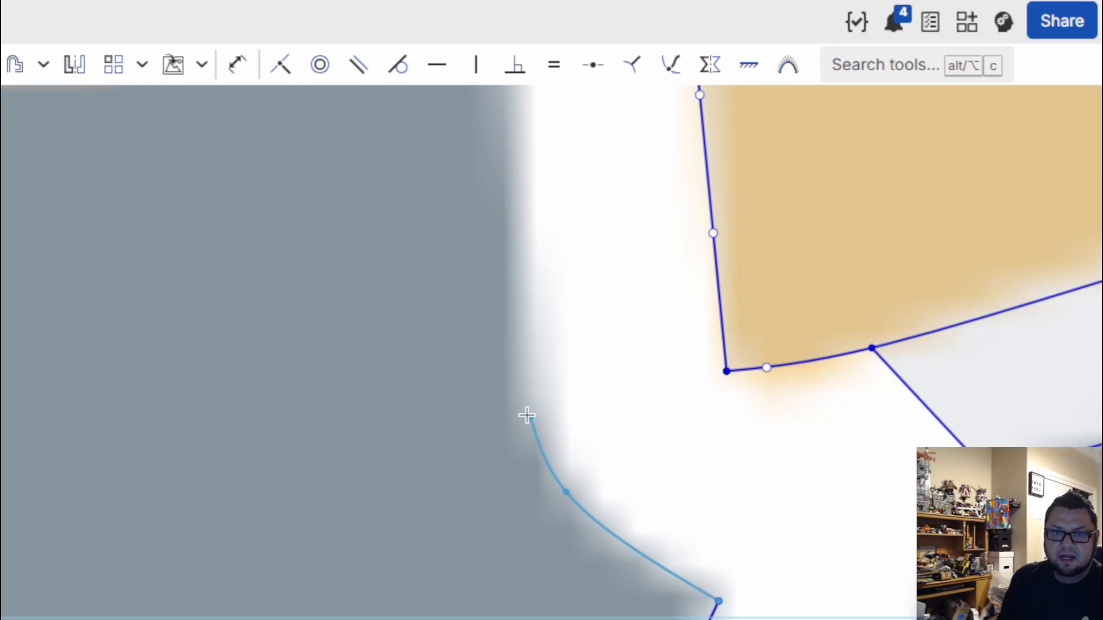
{"action": "middle_click_drag", "start_coordinate": [520, 290], "coordinate": [538, 619]}
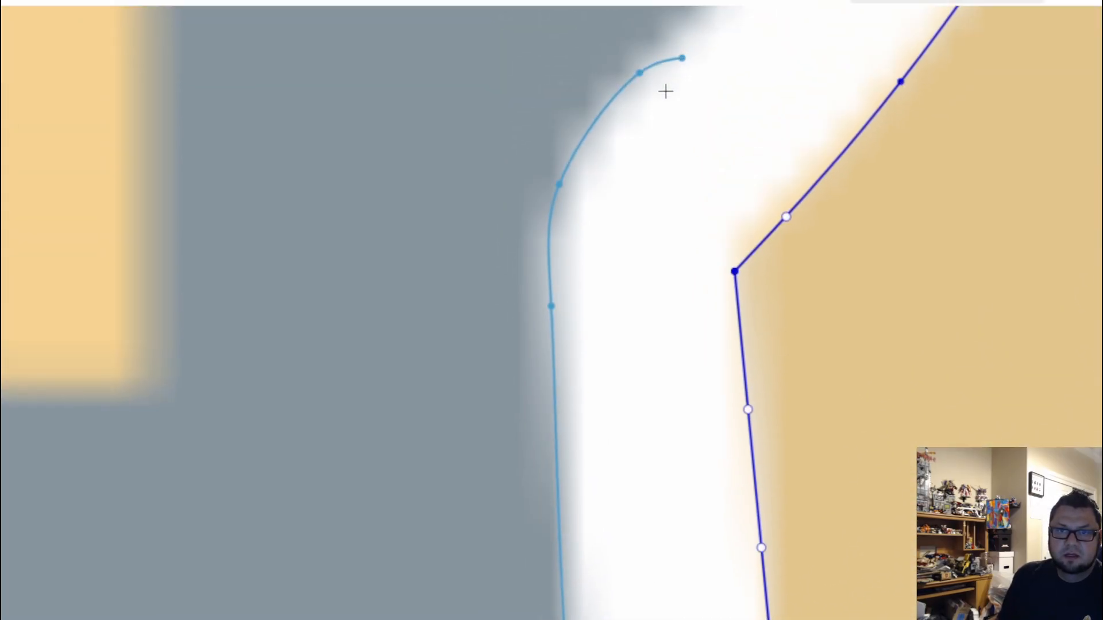
Step: Continue the spline along the outer border from the brim up the hard hat's left side to the upper horizontal guide line
{"action": "middle_click_drag", "start_coordinate": [665, 91], "coordinate": [496, 473]}
{"action": "mouse_move", "coordinate": [768, 212]}
{"action": "middle_mouse_down"}
{"action": "mouse_move", "coordinate": [570, 259]}
{"action": "mouse_move", "coordinate": [561, 300]}
{"action": "middle_mouse_up"}
{"action": "left_click", "coordinate": [553, 301]}
{"action": "left_click", "coordinate": [570, 293]}
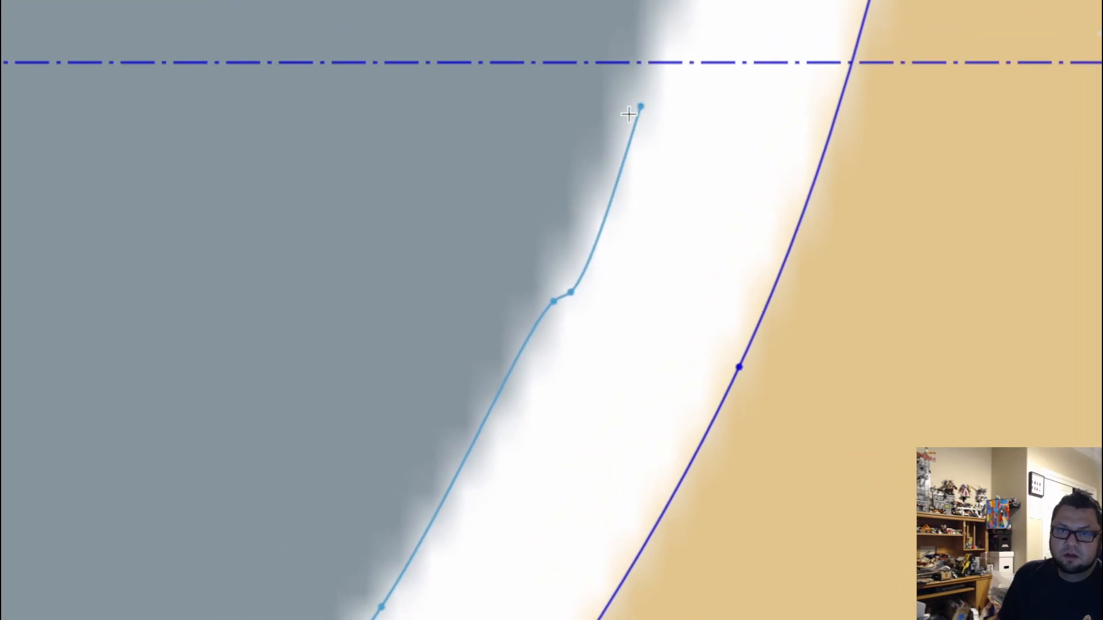
{"action": "scroll", "coordinate": [600, 235], "scroll_direction": "up", "scroll_amount": 4}
{"action": "scroll", "coordinate": [602, 284], "scroll_direction": "down", "scroll_amount": 3}
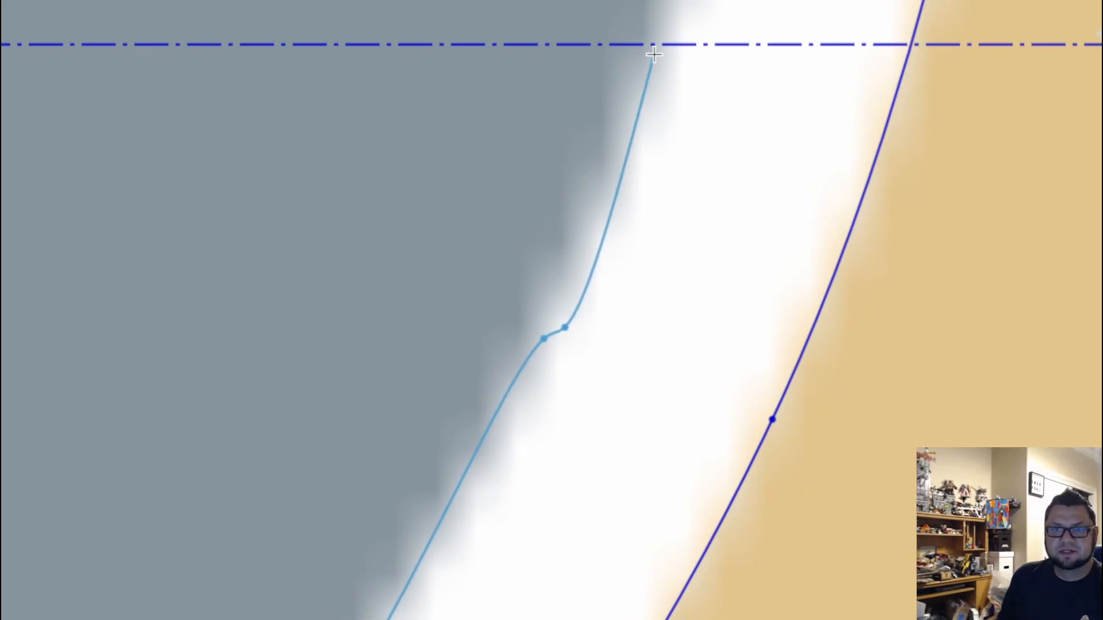
Step: Continue the spline up the hard hat's left outer border from the upper guide line along the straight part of the side
{"action": "middle_click_drag", "start_coordinate": [556, 140], "coordinate": [544, 563]}
{"action": "left_click", "coordinate": [603, 349]}
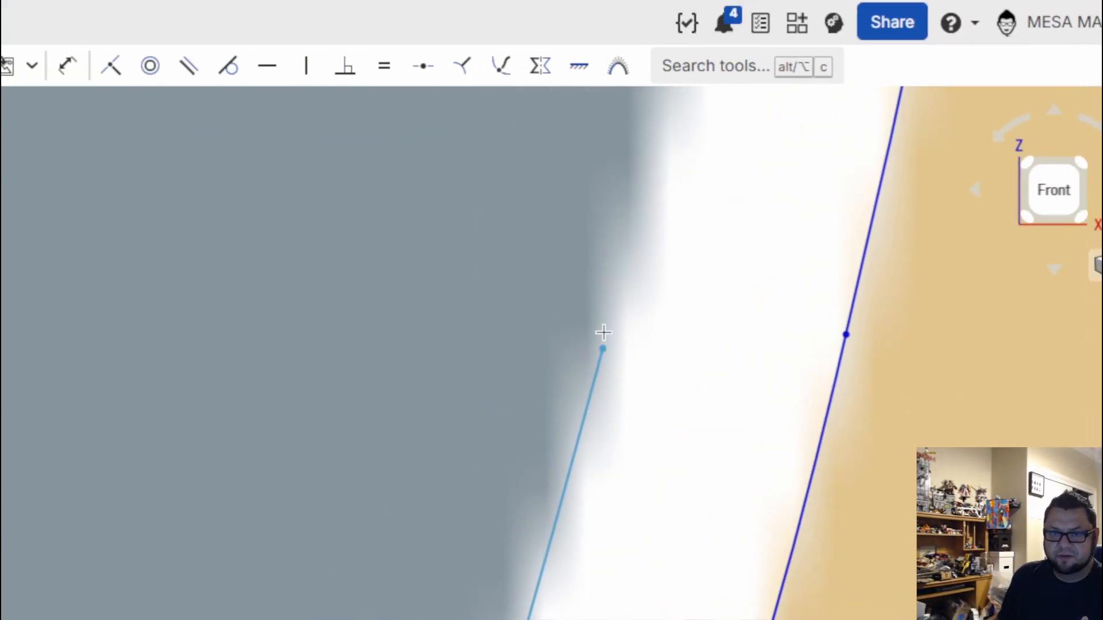
{"action": "mouse_move", "coordinate": [650, 284]}
{"action": "middle_mouse_down"}
{"action": "mouse_move", "coordinate": [626, 561]}
{"action": "mouse_move", "coordinate": [605, 603]}
{"action": "middle_mouse_up"}
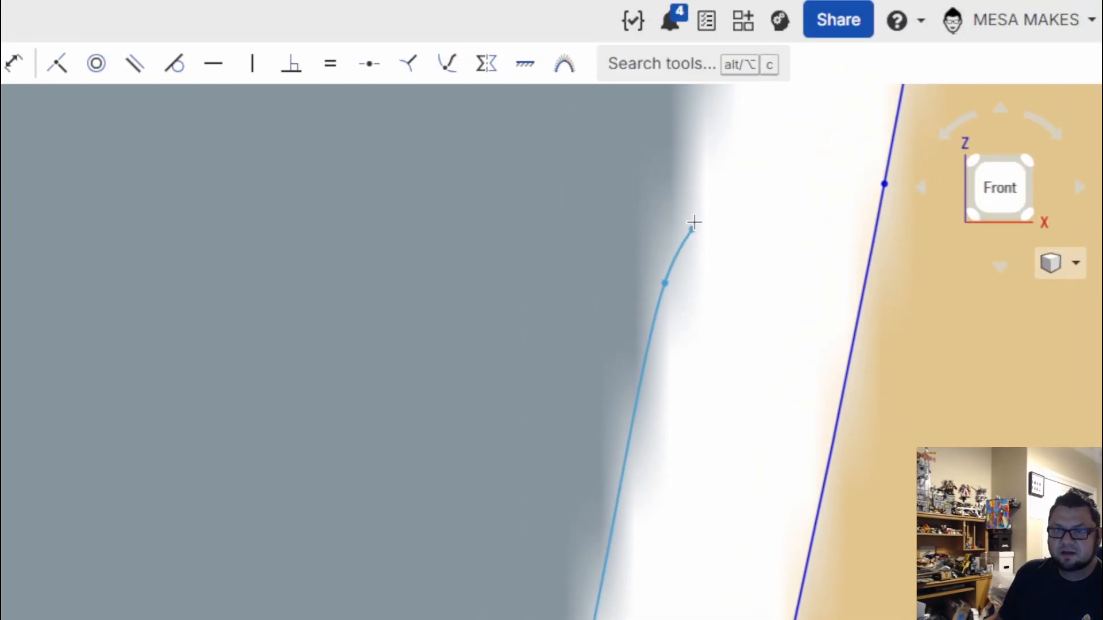
{"action": "mouse_move", "coordinate": [694, 222]}
{"action": "middle_mouse_down"}
{"action": "mouse_move", "coordinate": [622, 462]}
{"action": "mouse_move", "coordinate": [554, 497]}
{"action": "middle_mouse_up"}
{"action": "scroll", "coordinate": [554, 307], "scroll_direction": "down", "scroll_amount": 4}
{"action": "scroll", "coordinate": [556, 297], "scroll_direction": "up", "scroll_amount": 2}
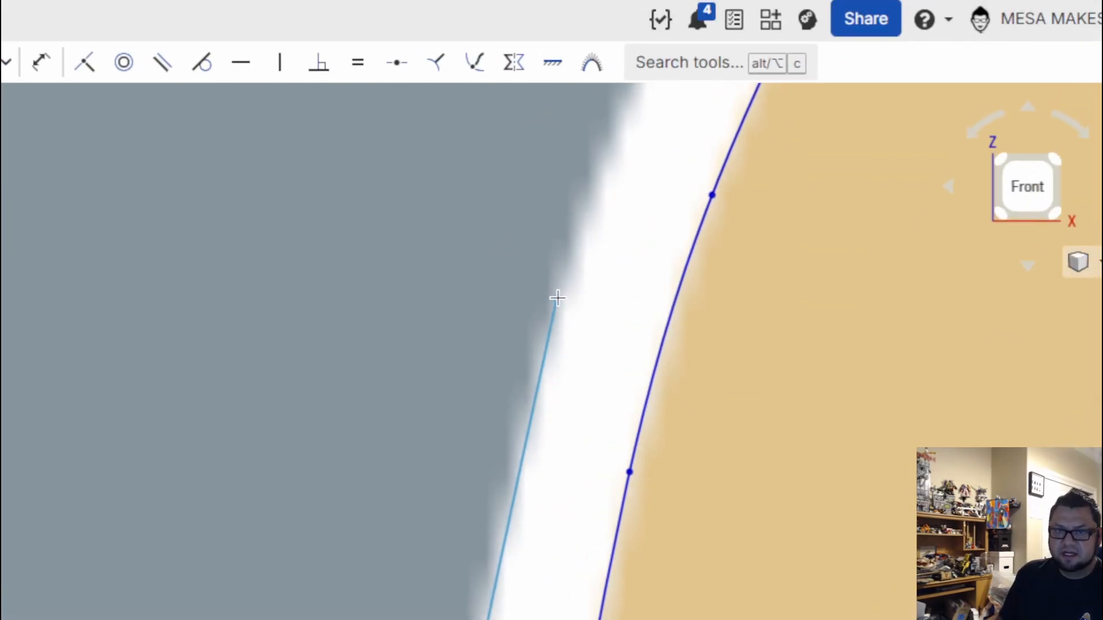
Step: Continue the spline around the hard hat's upper left curve and end it at the notch before the arched ridge
{"action": "middle_click_drag", "start_coordinate": [555, 298], "coordinate": [411, 525]}
{"action": "left_click", "coordinate": [433, 430]}
{"action": "middle_click_drag", "start_coordinate": [501, 244], "coordinate": [420, 513]}
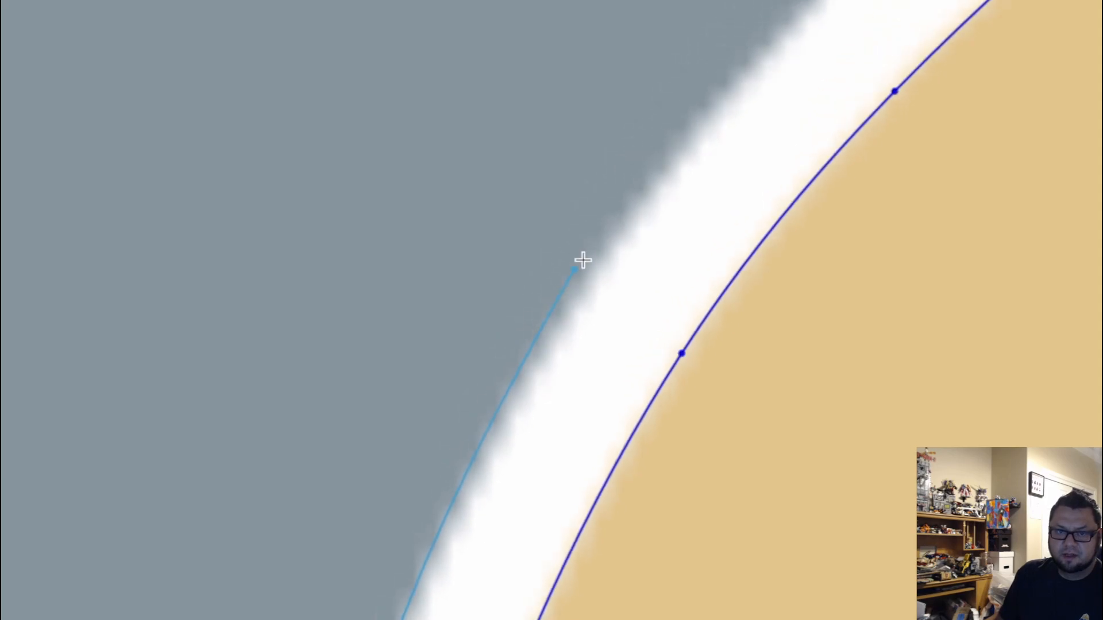
{"action": "middle_click_drag", "start_coordinate": [736, 109], "coordinate": [430, 352]}
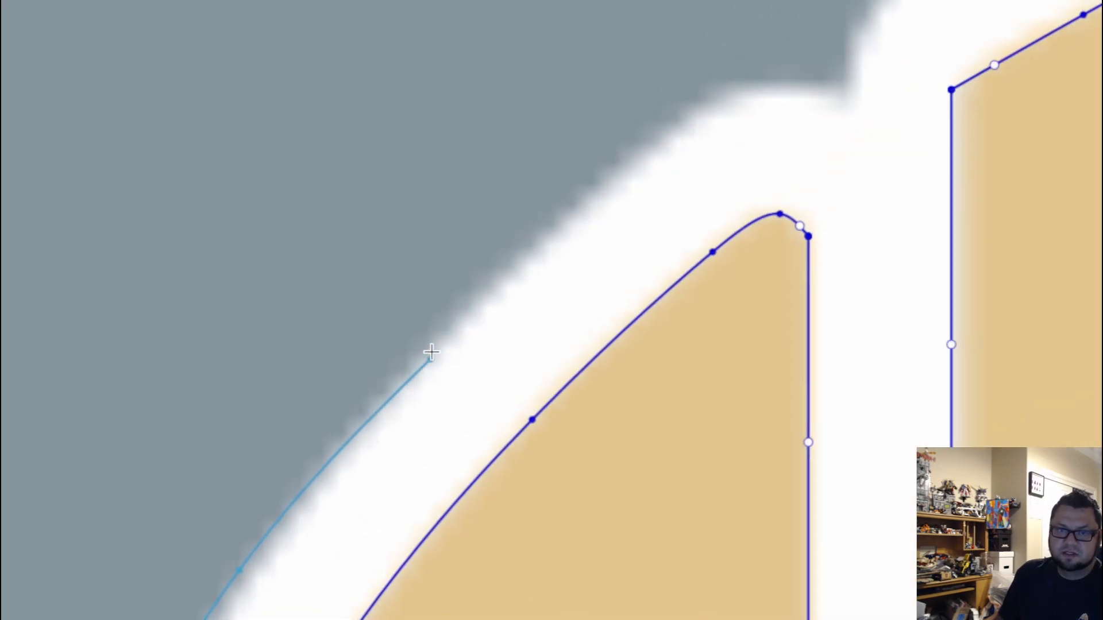
{"action": "scroll", "coordinate": [724, 101], "scroll_direction": "up", "scroll_amount": 2}
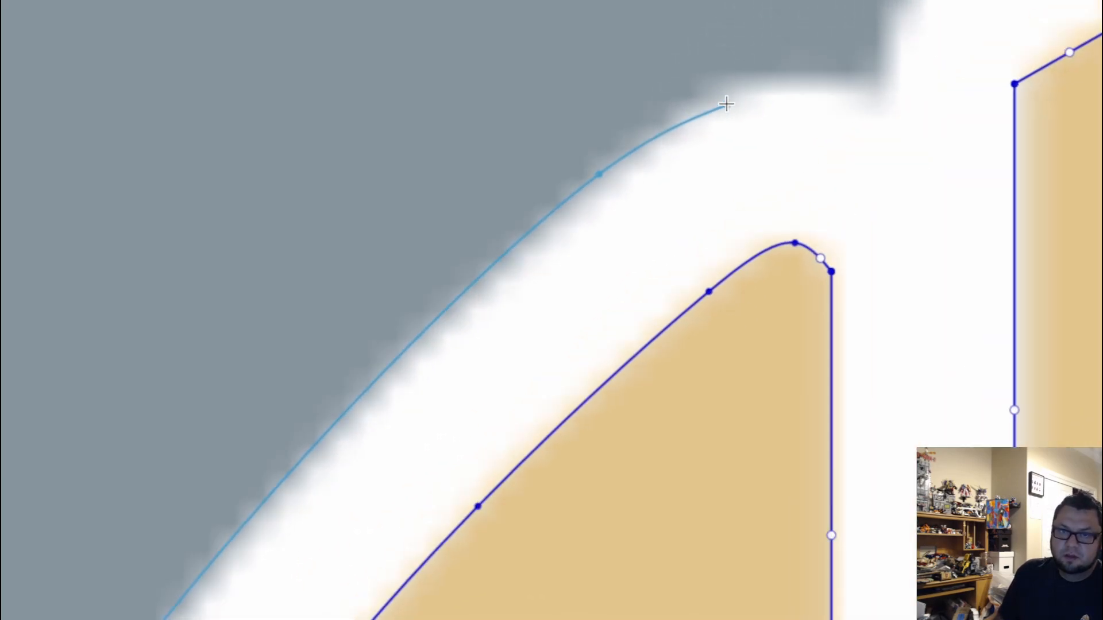
{"action": "left_click", "coordinate": [712, 83]}
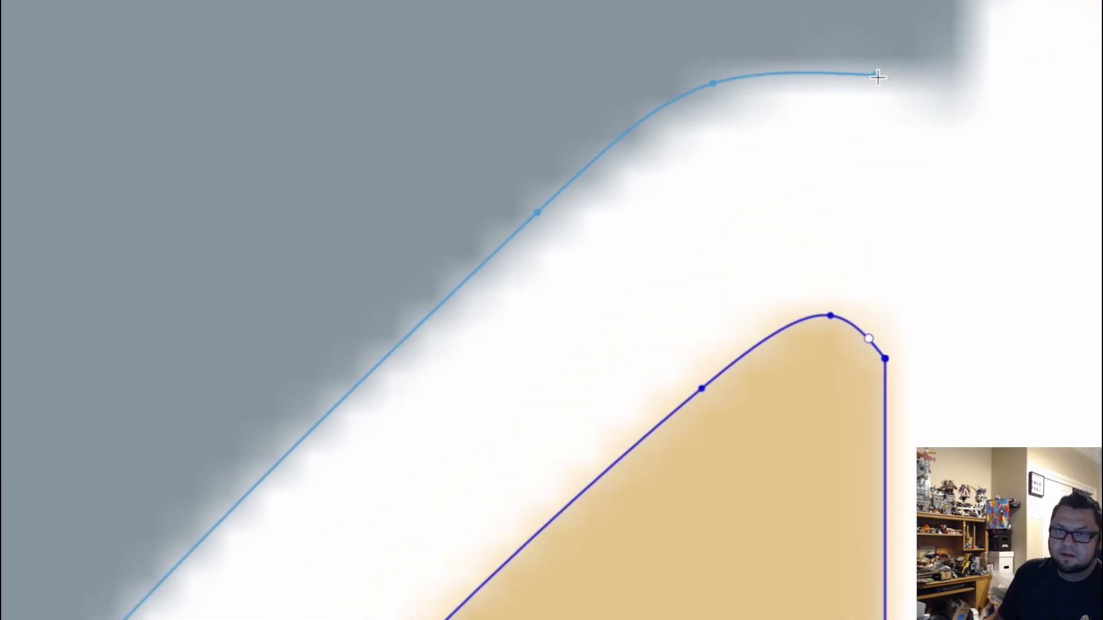
{"action": "double_click", "coordinate": [957, 82]}
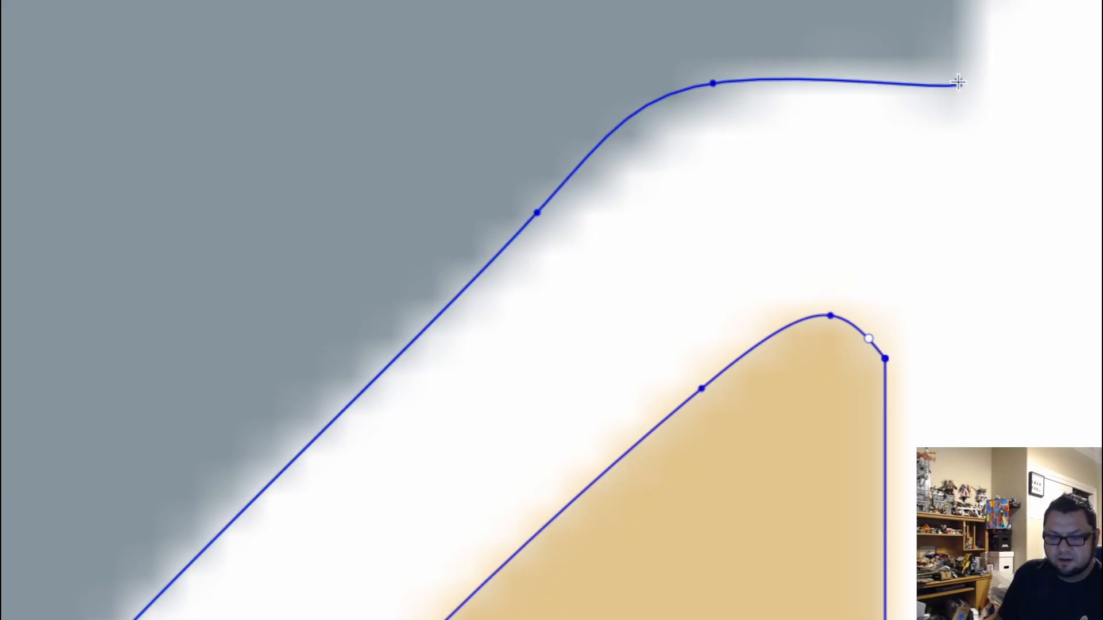
Step: Start a new spline at the notch and trace the outer border up the beginning of the left arched ridge
{"action": "scroll", "coordinate": [913, 175], "scroll_direction": "down", "scroll_amount": 3}
{"action": "middle_click_drag", "start_coordinate": [929, 233], "coordinate": [791, 393]}
{"action": "scroll", "coordinate": [788, 373], "scroll_direction": "up", "scroll_amount": 3}
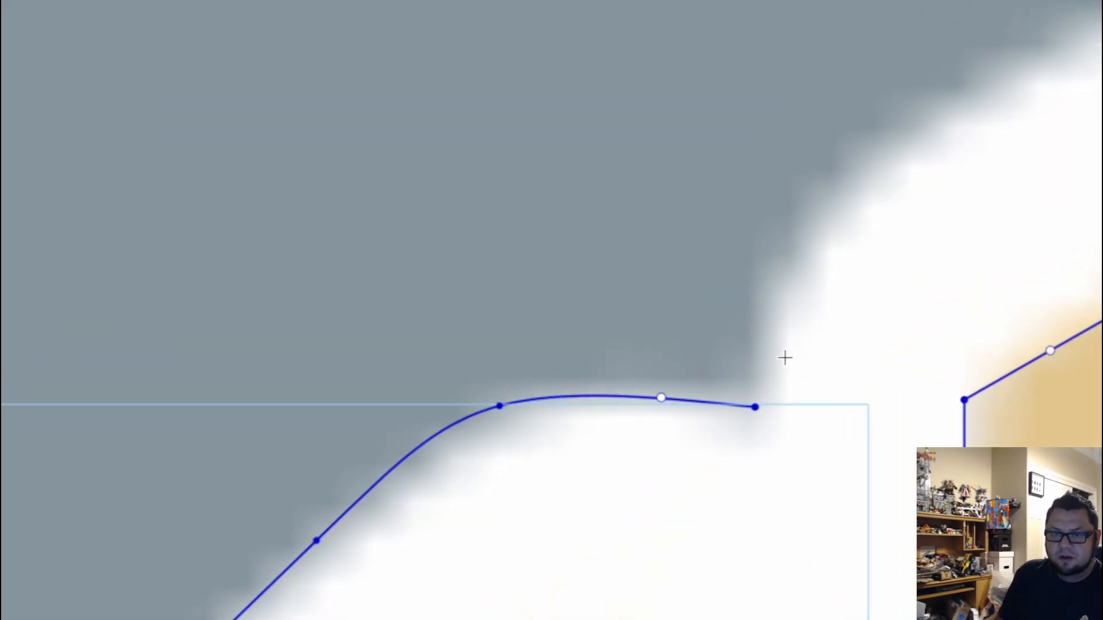
{"action": "scroll", "coordinate": [784, 356], "scroll_direction": "up", "scroll_amount": 1}
{"action": "left_click", "coordinate": [759, 277]}
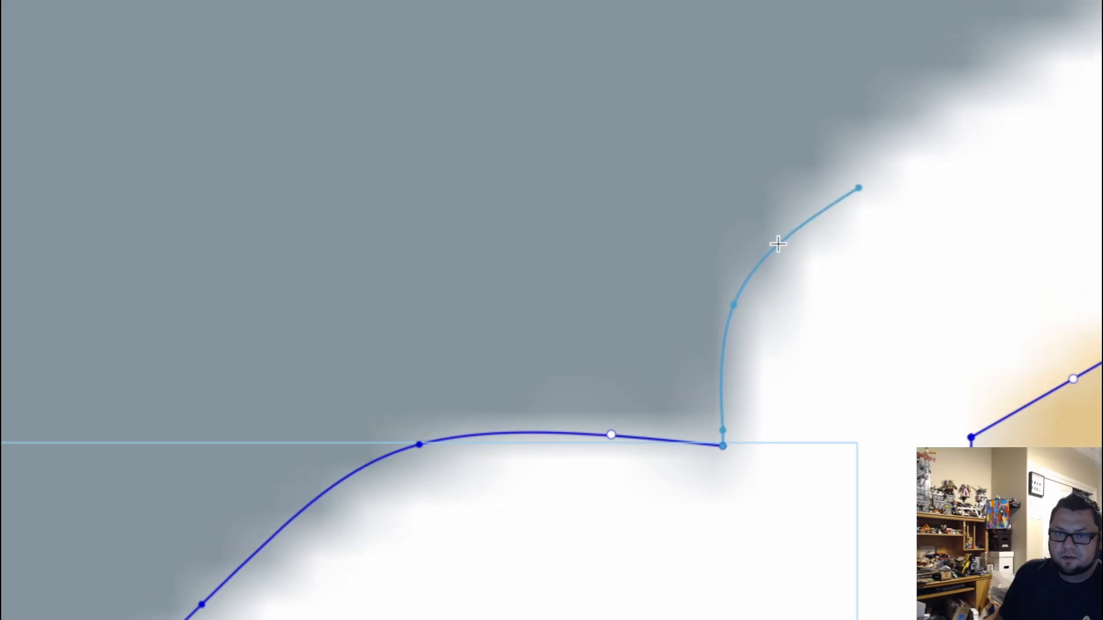
{"action": "scroll", "coordinate": [529, 305], "scroll_direction": "down", "scroll_amount": 3}
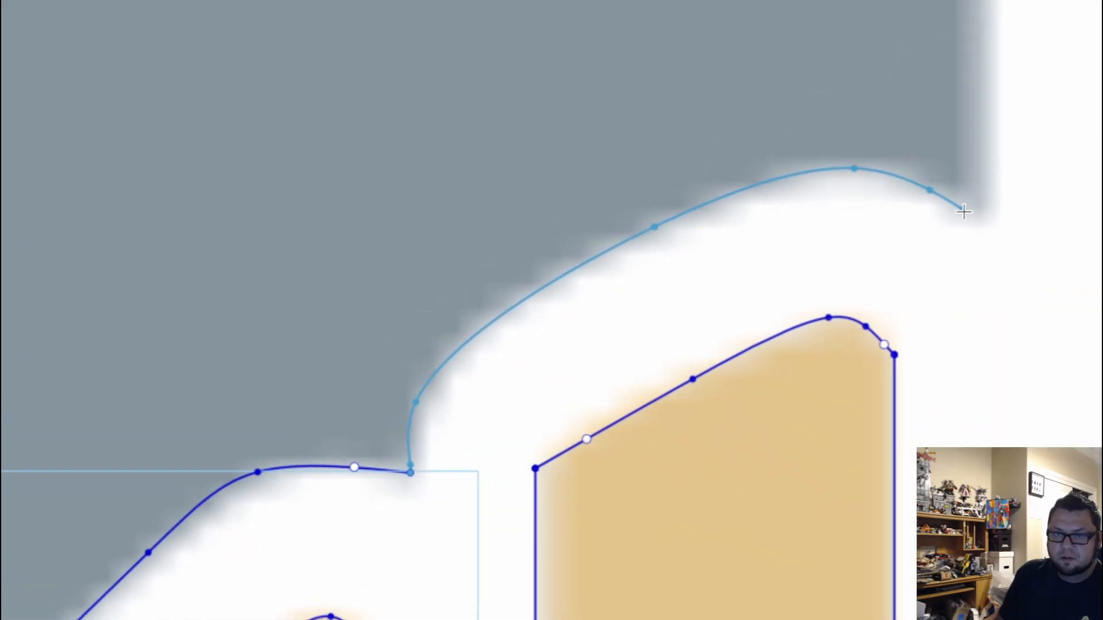
Step: Finish the spline over the left arched ridge and end it at the notch beside the hard hat's central ridge
{"action": "scroll", "coordinate": [963, 212], "scroll_direction": "up", "scroll_amount": 3}
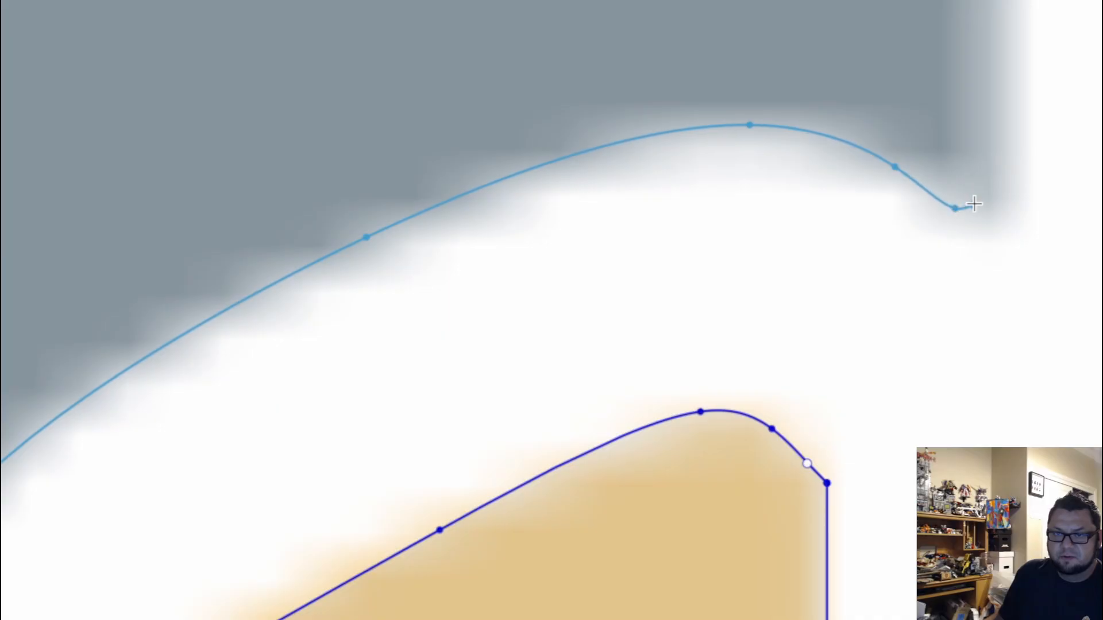
{"action": "left_click", "coordinate": [999, 186]}
{"action": "middle_click_drag", "start_coordinate": [1018, 119], "coordinate": [1015, 361]}
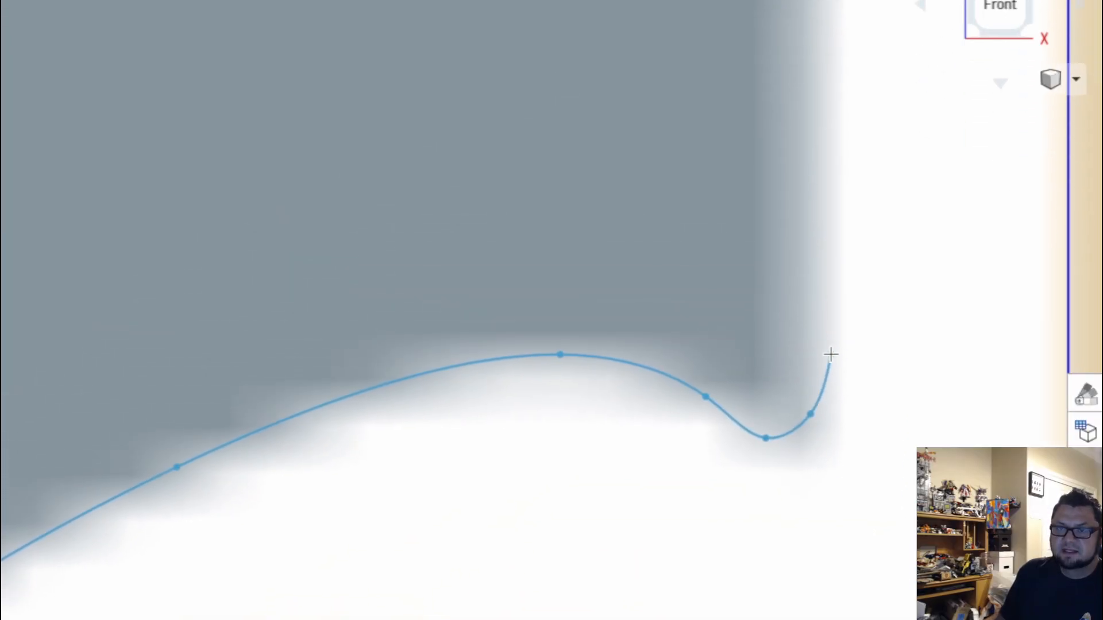
{"action": "scroll", "coordinate": [1015, 361], "scroll_direction": "down", "scroll_amount": 3}
{"action": "middle_click_drag", "start_coordinate": [1025, 226], "coordinate": [1023, 512]}
{"action": "middle_click_drag", "start_coordinate": [838, 478], "coordinate": [839, 458]}
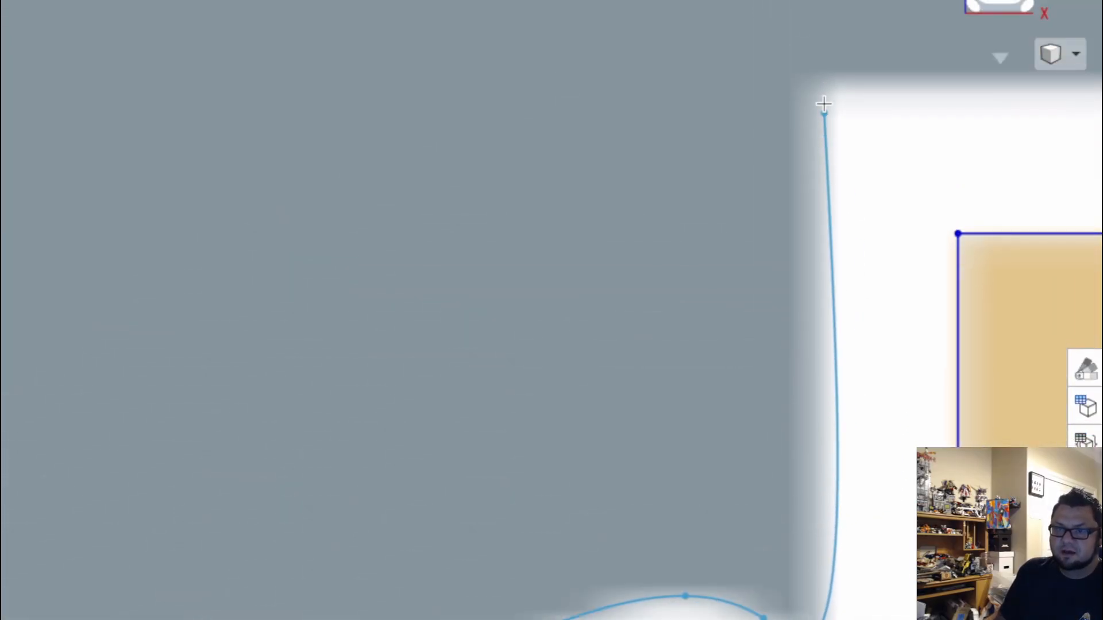
{"action": "key", "text": "Escape"}
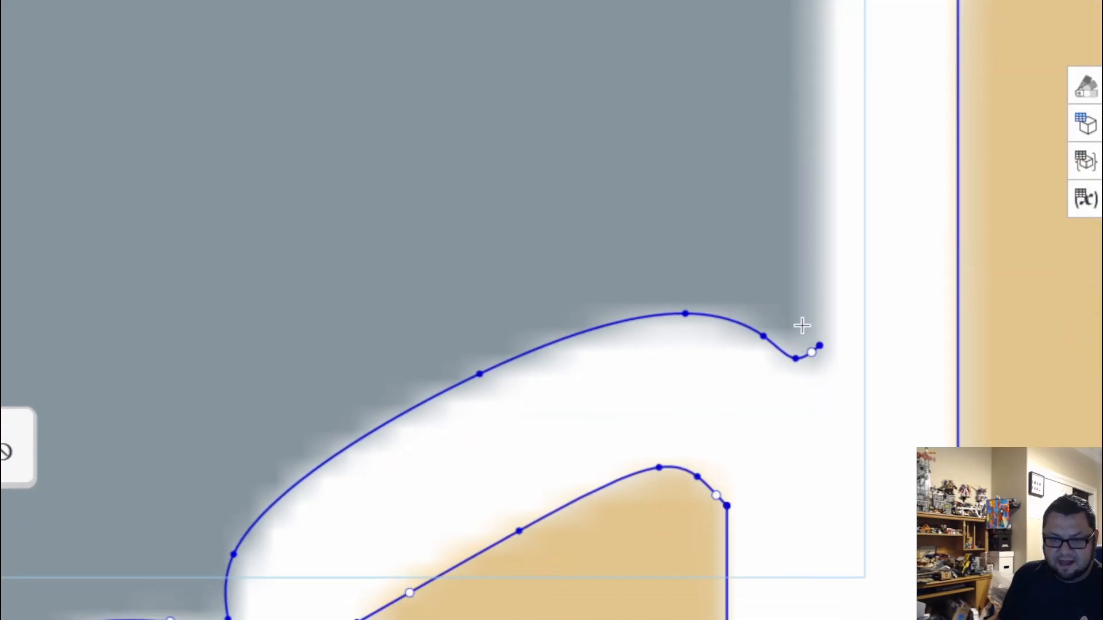
Step: Draw a straight vertical spline from the notch up the central ridge's left outer edge to its upper corner
{"action": "scroll", "coordinate": [814, 331], "scroll_direction": "up", "scroll_amount": 5}
{"action": "left_click", "coordinate": [830, 306]}
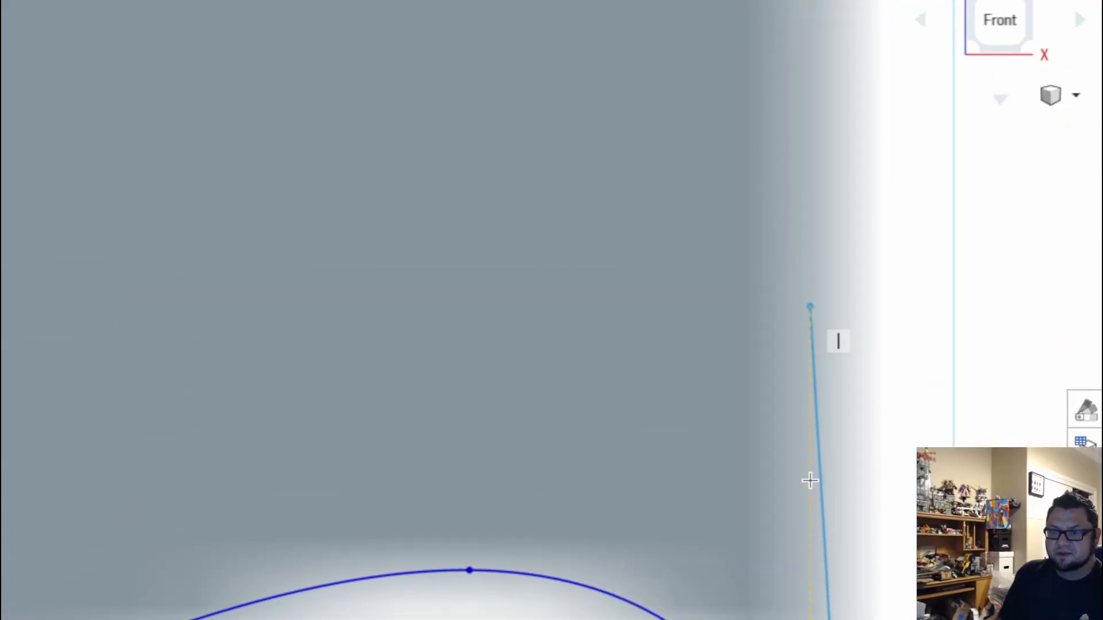
{"action": "scroll", "coordinate": [833, 506], "scroll_direction": "down", "scroll_amount": 5}
{"action": "scroll", "coordinate": [850, 349], "scroll_direction": "up", "scroll_amount": 8}
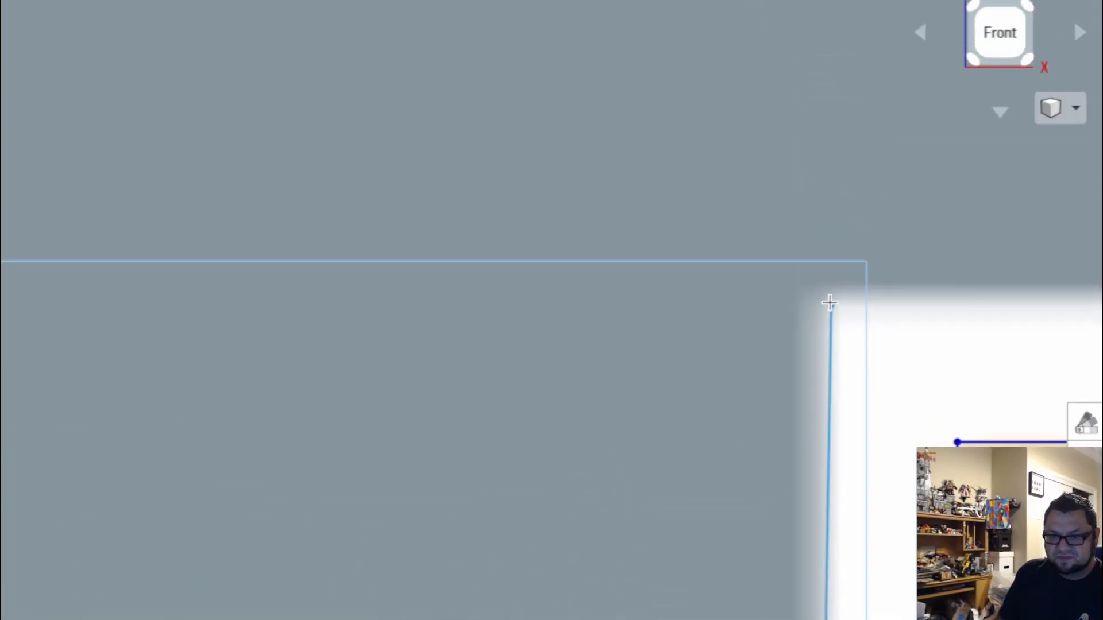
{"action": "middle_click_drag", "start_coordinate": [895, 335], "coordinate": [462, 468]}
{"action": "key", "text": "Escape"}
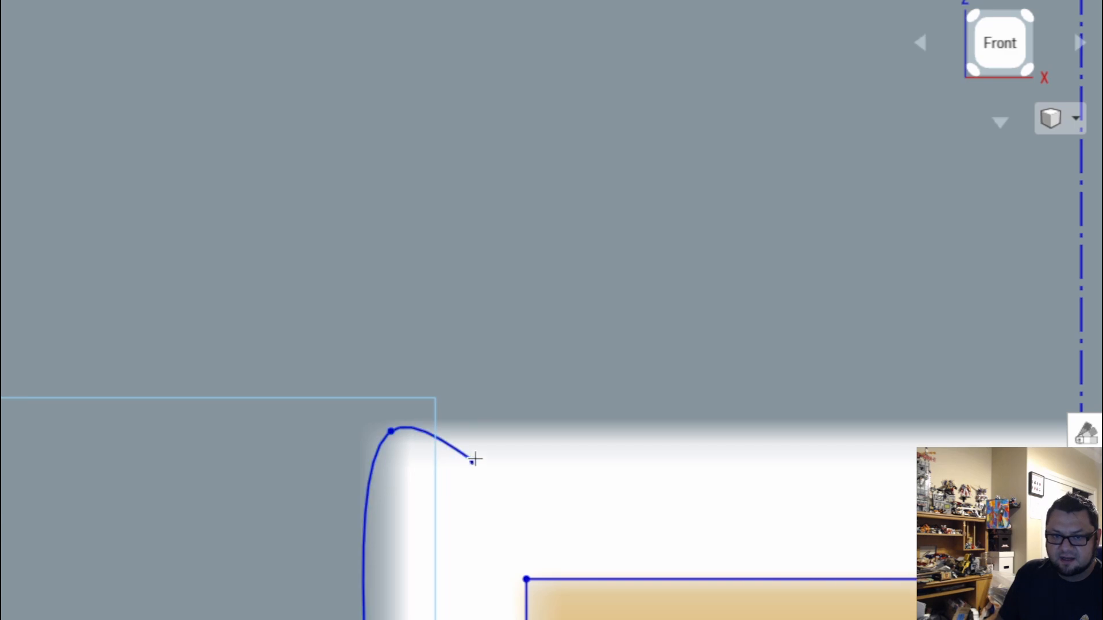
Step: Draw a horizontal spline along the central ridge's top outer edge from the left corner to the vertical centerline
{"action": "middle_click_drag", "start_coordinate": [683, 420], "coordinate": [187, 536]}
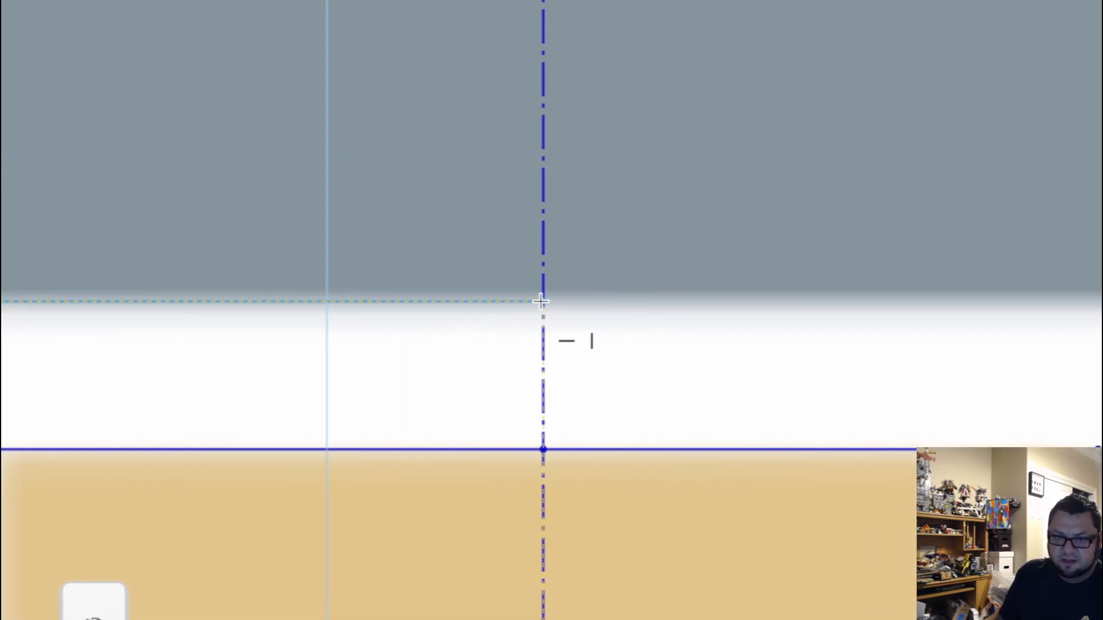
{"action": "left_click", "coordinate": [543, 301]}
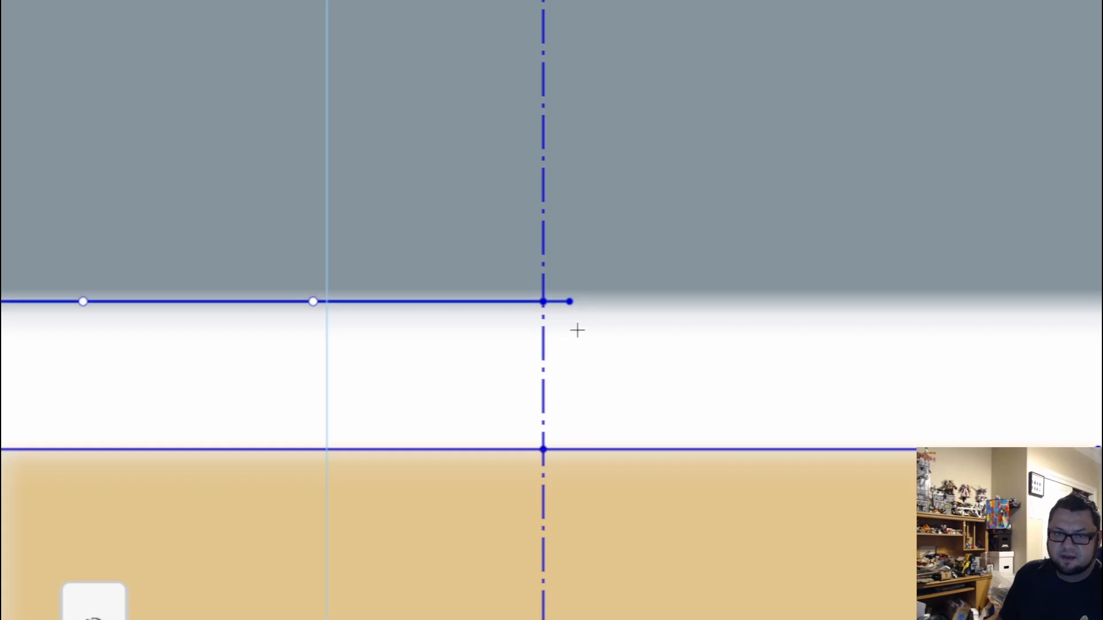
{"action": "key", "text": "Escape"}
Step: Smooth the kink in the left border spline just below the upper guide line by repositioning its upper point on the border edge
{"action": "scroll", "coordinate": [529, 386], "scroll_direction": "down", "scroll_amount": 5}
{"action": "scroll", "coordinate": [433, 315], "scroll_direction": "down", "scroll_amount": 3}
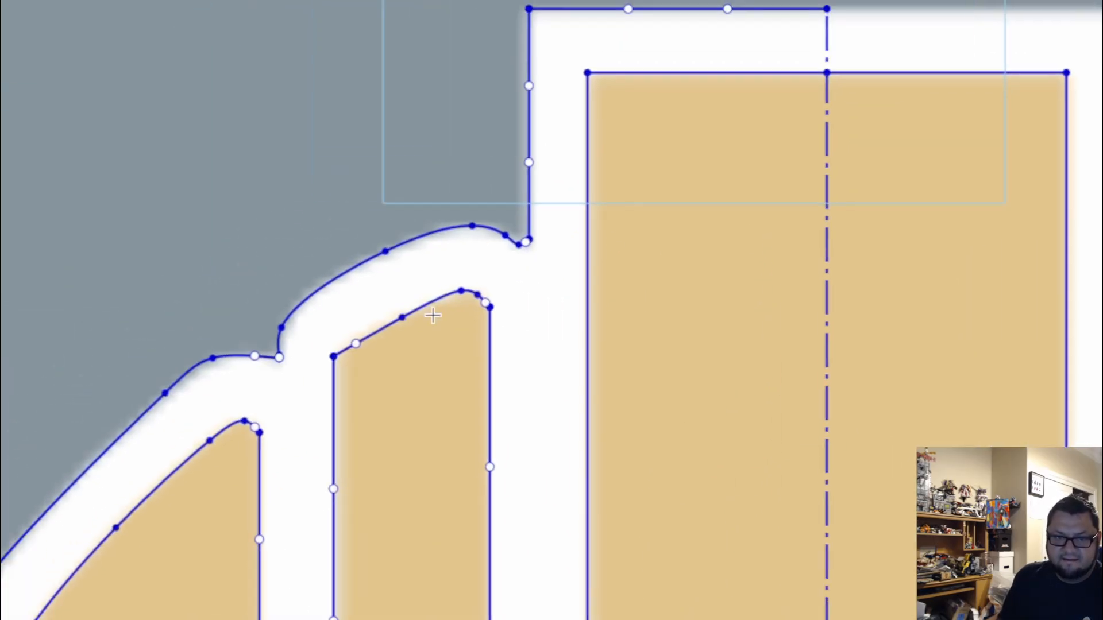
{"action": "scroll", "coordinate": [559, 315], "scroll_direction": "down", "scroll_amount": 3}
{"action": "scroll", "coordinate": [559, 301], "scroll_direction": "up", "scroll_amount": 10}
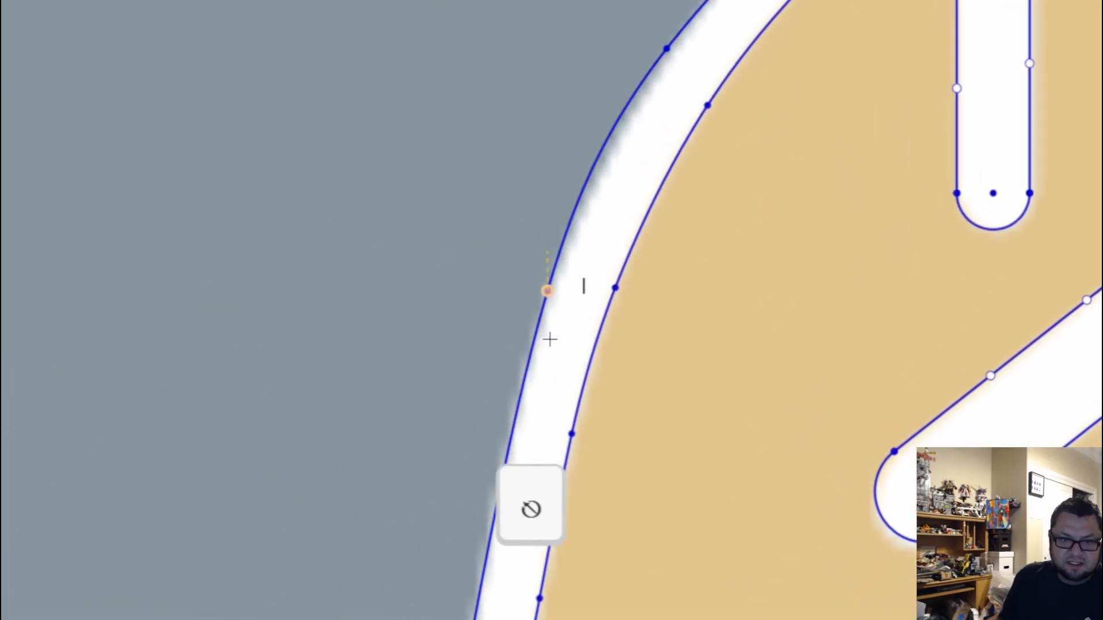
{"action": "scroll", "coordinate": [549, 339], "scroll_direction": "up", "scroll_amount": 5}
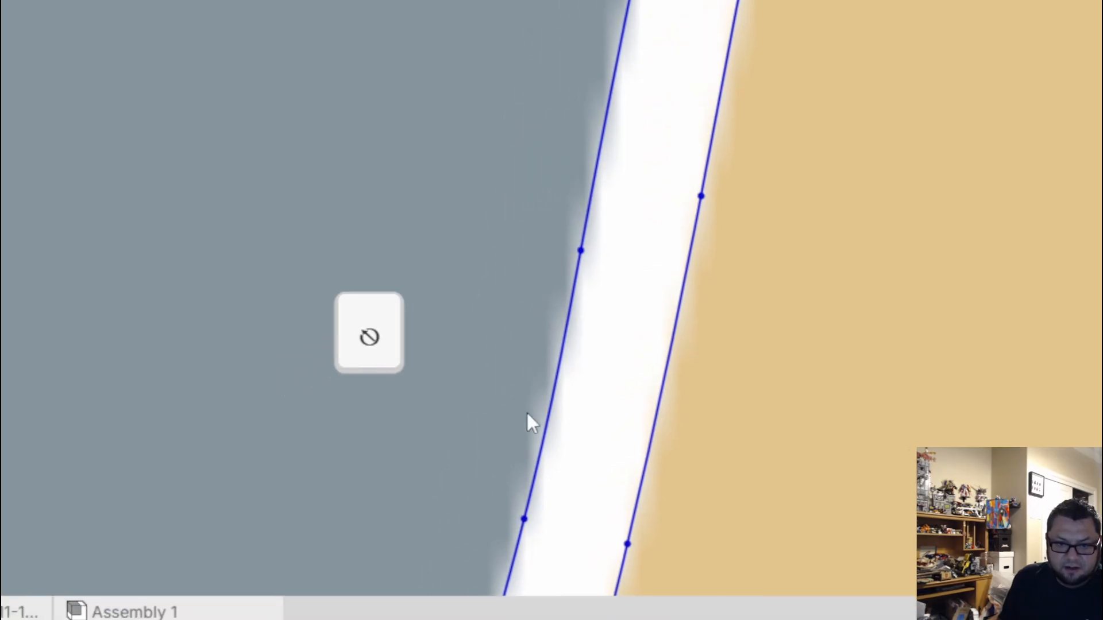
{"action": "scroll", "coordinate": [531, 423], "scroll_direction": "down", "scroll_amount": 5}
{"action": "scroll", "coordinate": [508, 299], "scroll_direction": "up", "scroll_amount": 6}
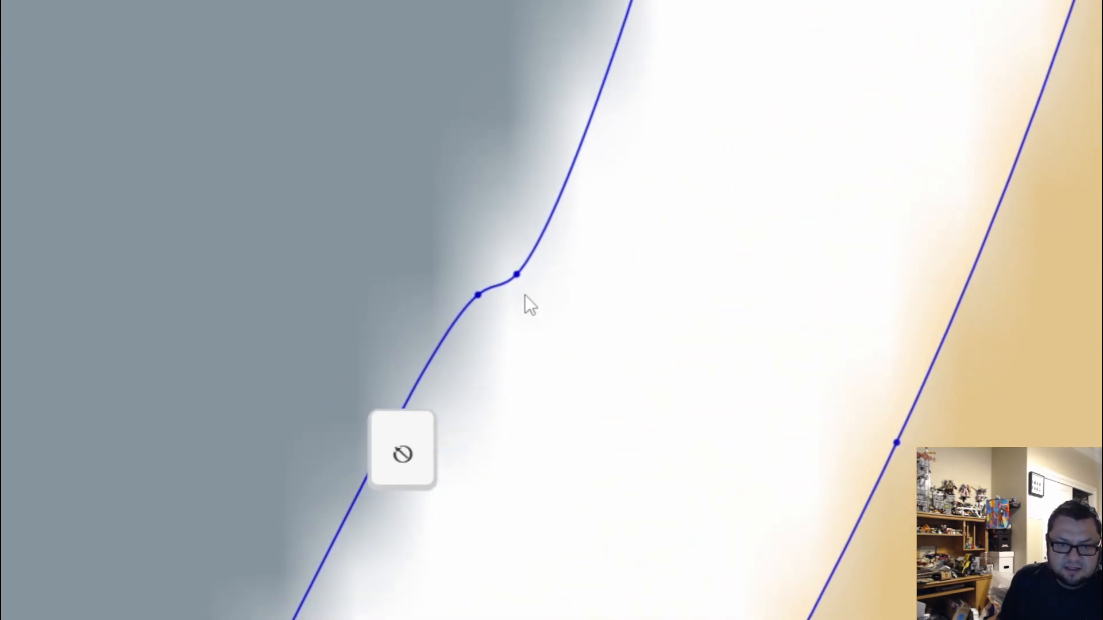
{"action": "left_click_drag", "start_coordinate": [515, 276], "coordinate": [539, 163]}
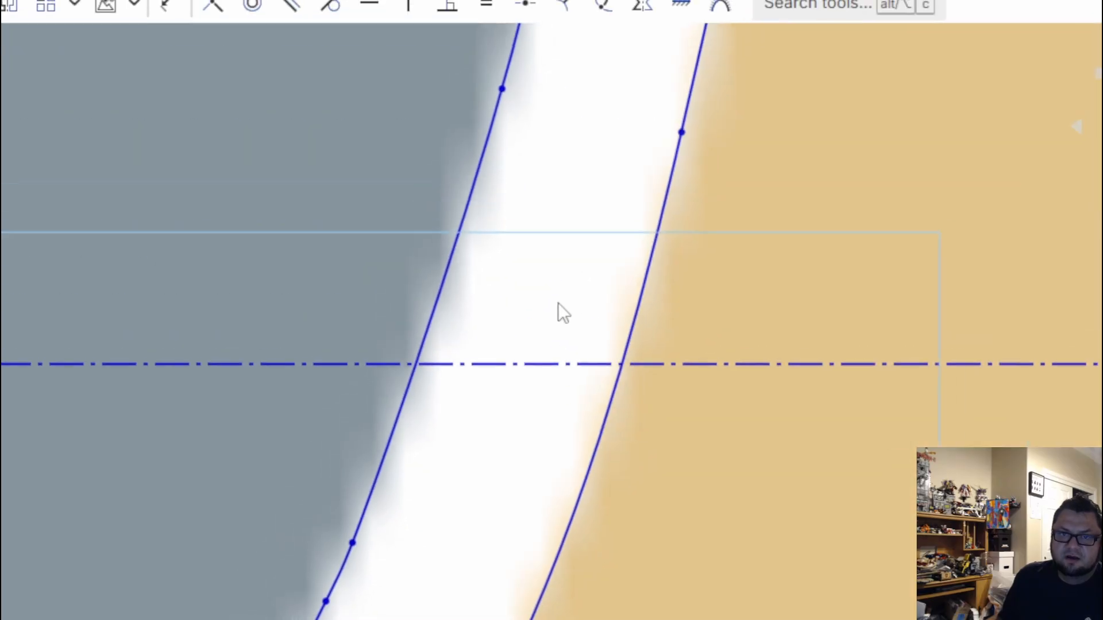
Step: Preview the sketch in the final model state and return to the sketch's own state
{"action": "scroll", "coordinate": [562, 313], "scroll_direction": "down", "scroll_amount": 10}
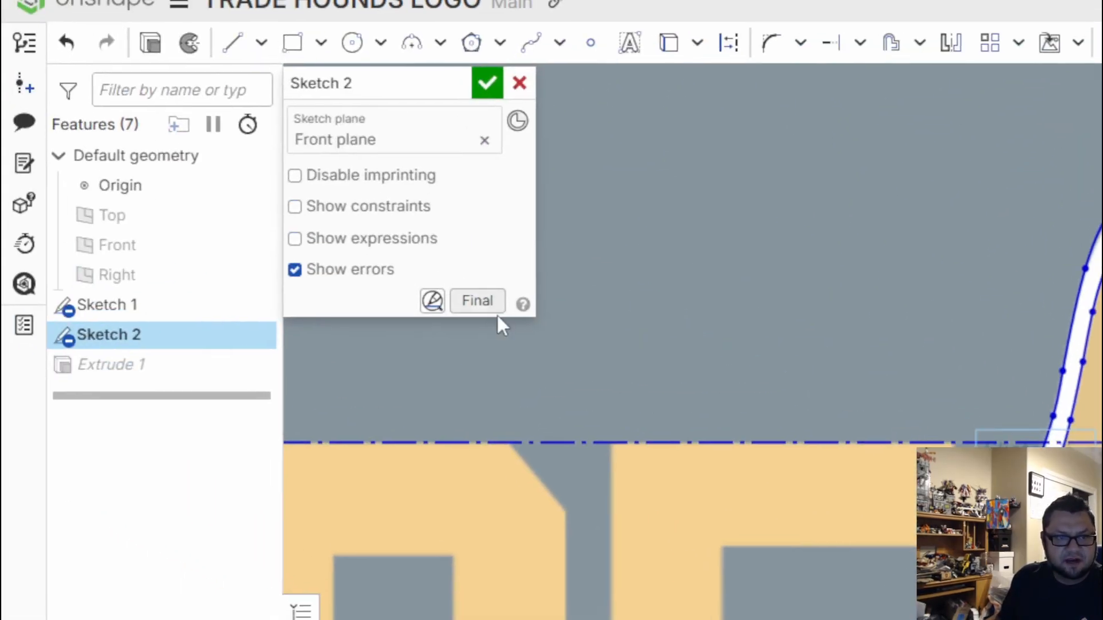
{"action": "left_click", "coordinate": [490, 304]}
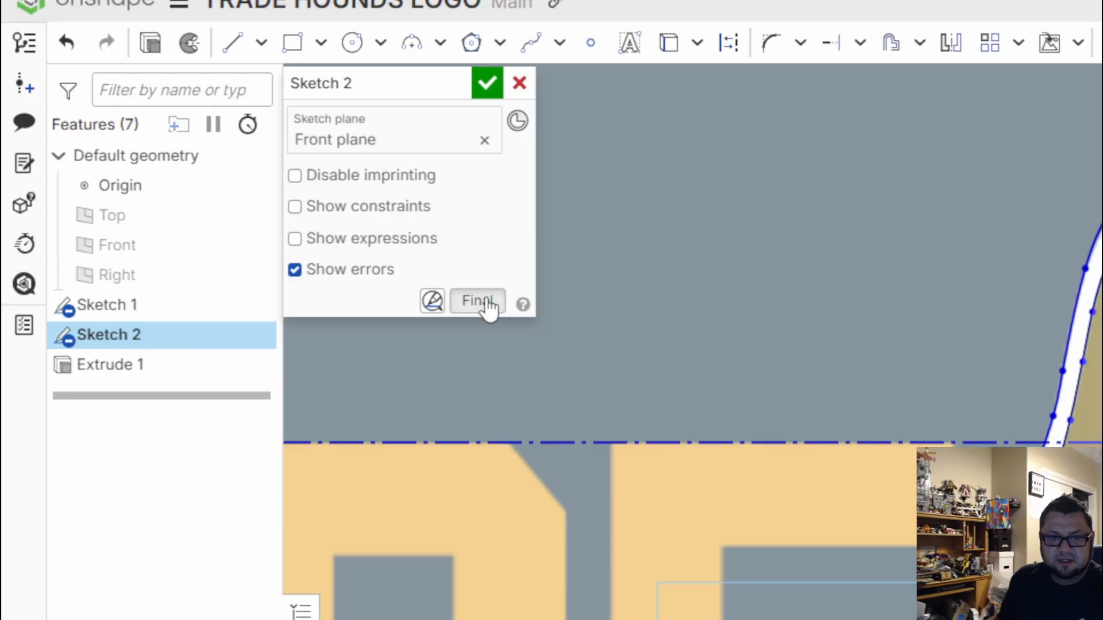
{"action": "left_click", "coordinate": [488, 303]}
Step: Mirror the central ridge's top and left outer edges about the vertical centerline
{"action": "middle_click_drag", "start_coordinate": [500, 287], "coordinate": [590, 459]}
{"action": "scroll", "coordinate": [594, 452], "scroll_direction": "down", "scroll_amount": 2}
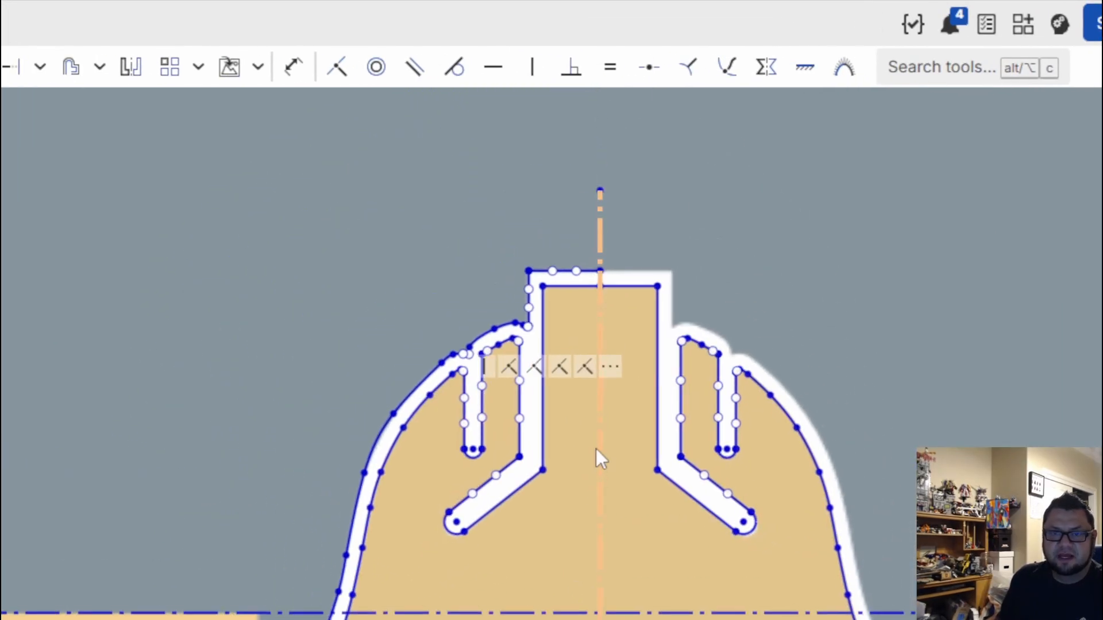
{"action": "scroll", "coordinate": [598, 449], "scroll_direction": "down", "scroll_amount": 1}
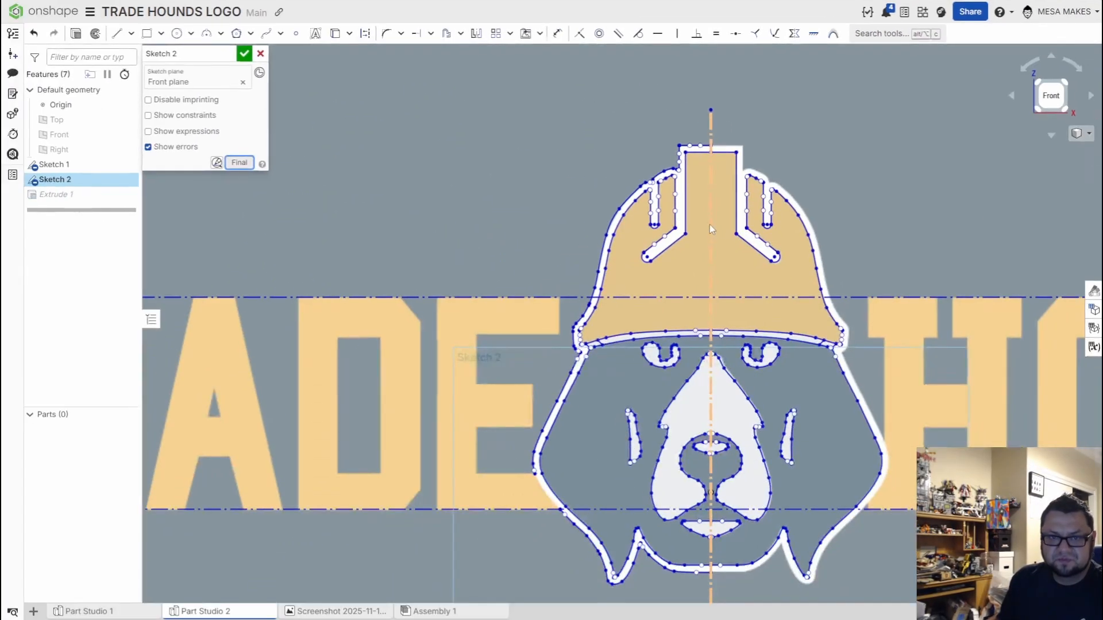
{"action": "key", "text": "m"}
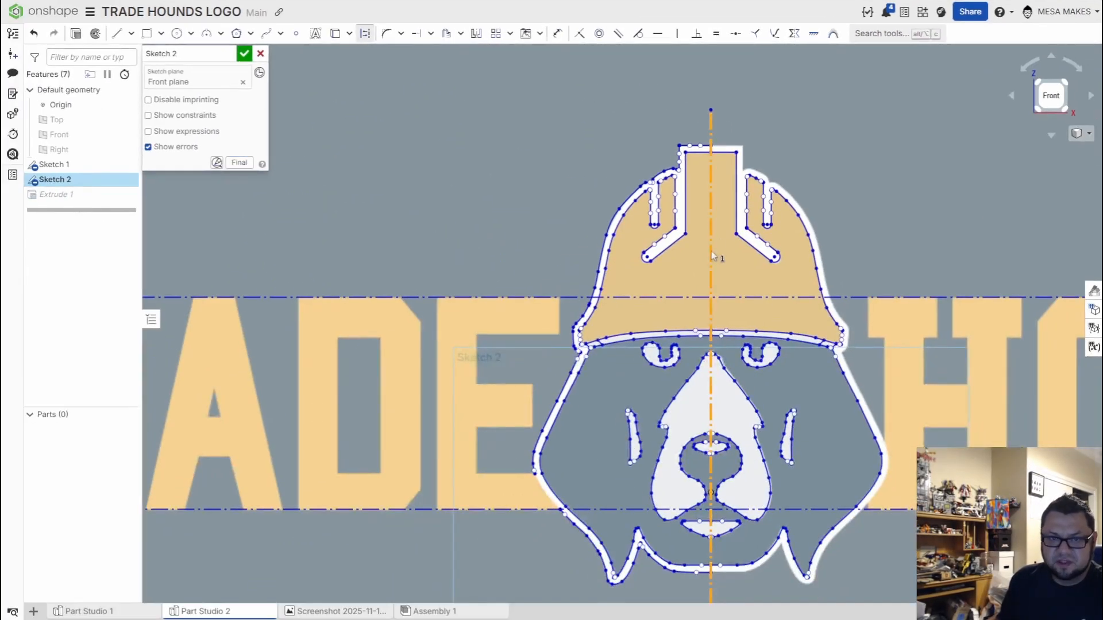
{"action": "left_click", "coordinate": [479, 36]}
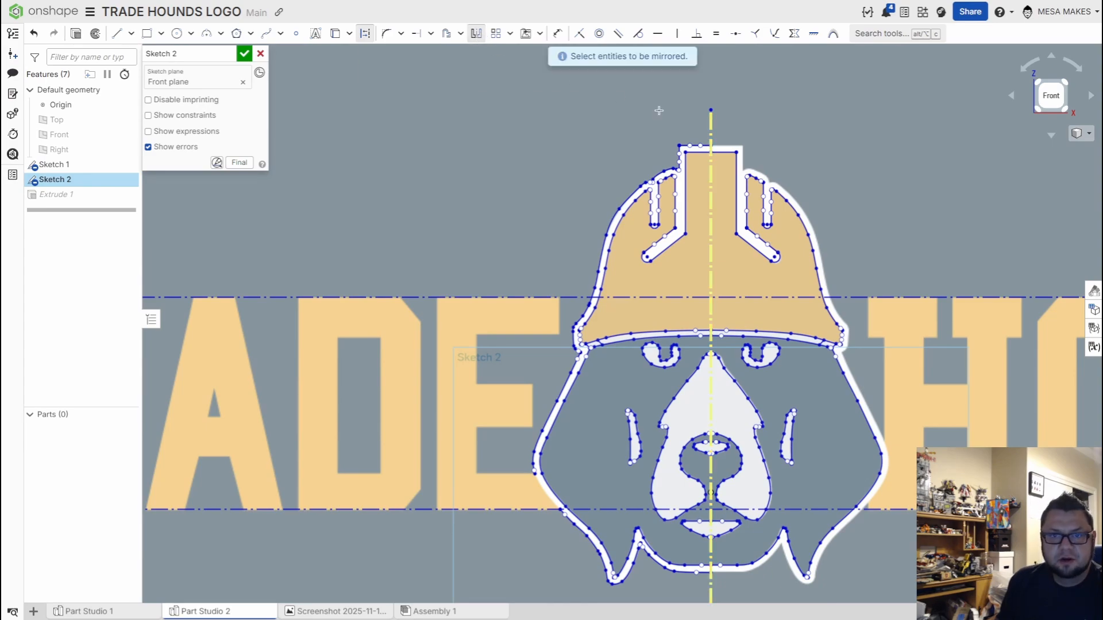
{"action": "scroll", "coordinate": [689, 133], "scroll_direction": "up", "scroll_amount": 3}
{"action": "scroll", "coordinate": [689, 133], "scroll_direction": "up", "scroll_amount": 3}
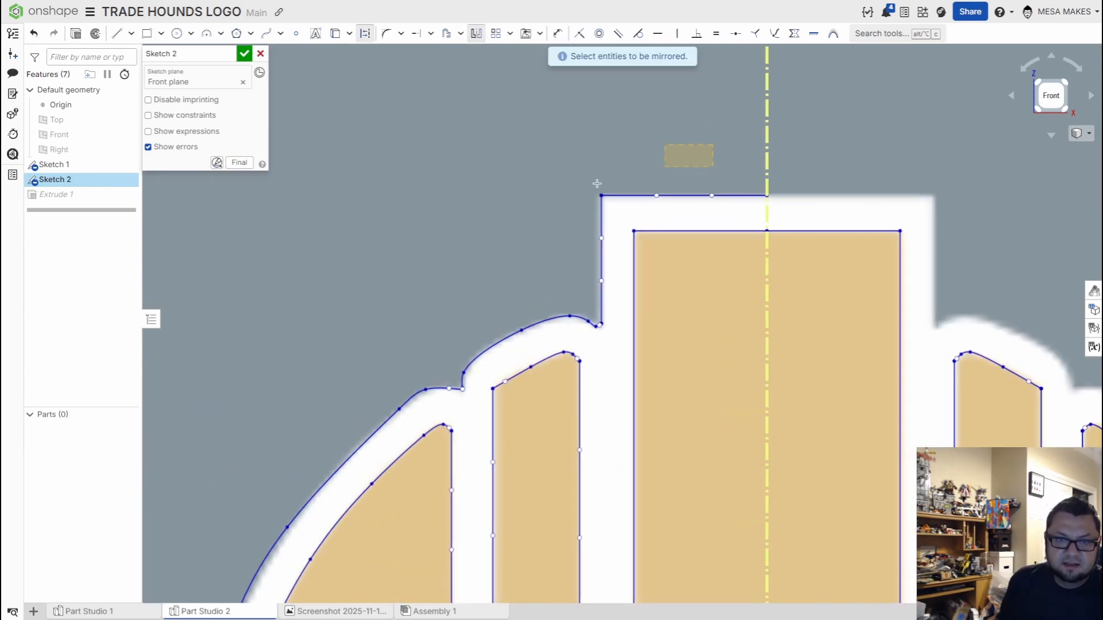
{"action": "left_click_drag", "start_coordinate": [596, 183], "coordinate": [573, 208]}
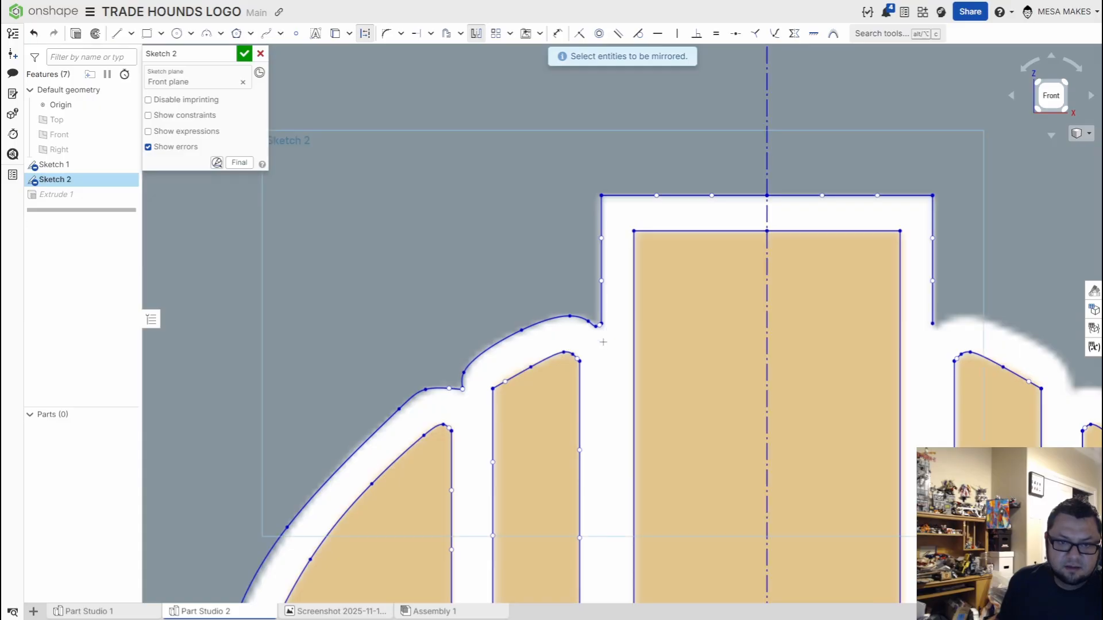
Step: Mirror the left arched ridge spline and the hard hat's left side border spline about the same vertical centerline
{"action": "left_click_drag", "start_coordinate": [503, 285], "coordinate": [493, 276]}
{"action": "middle_click_drag", "start_coordinate": [575, 331], "coordinate": [630, 278]}
{"action": "scroll", "coordinate": [518, 350], "scroll_direction": "up", "scroll_amount": 1}
{"action": "scroll", "coordinate": [518, 350], "scroll_direction": "up", "scroll_amount": 3}
{"action": "mouse_move", "coordinate": [529, 348]}
{"action": "left_mouse_down"}
{"action": "mouse_move", "coordinate": [381, 270]}
{"action": "mouse_move", "coordinate": [363, 301]}
{"action": "left_mouse_up"}
{"action": "scroll", "coordinate": [573, 206], "scroll_direction": "down", "scroll_amount": 5}
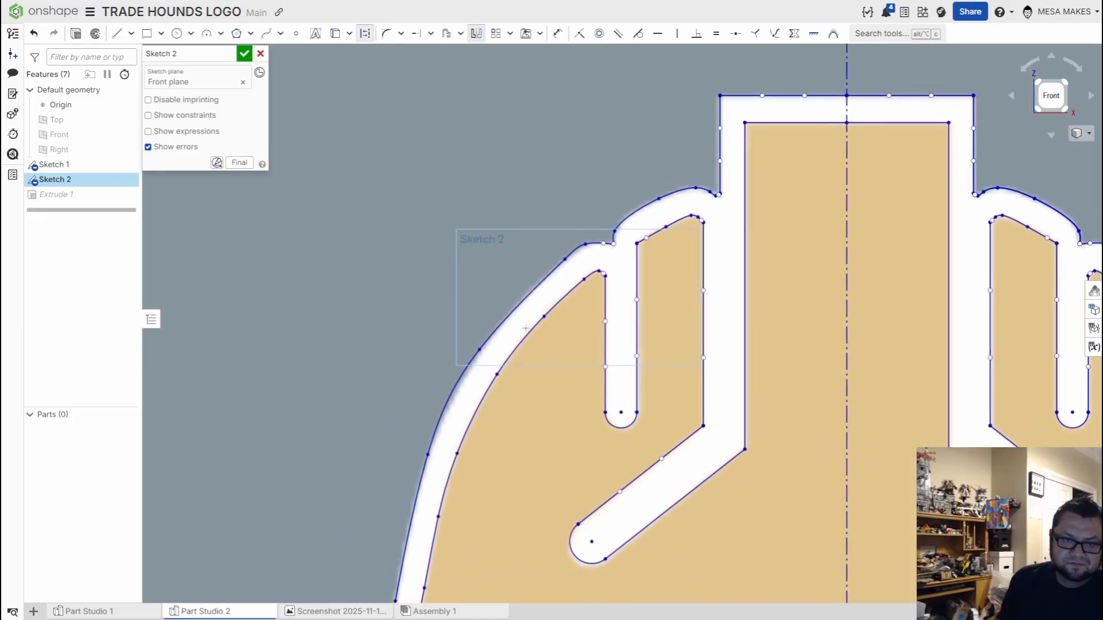
{"action": "scroll", "coordinate": [583, 239], "scroll_direction": "down", "scroll_amount": 3}
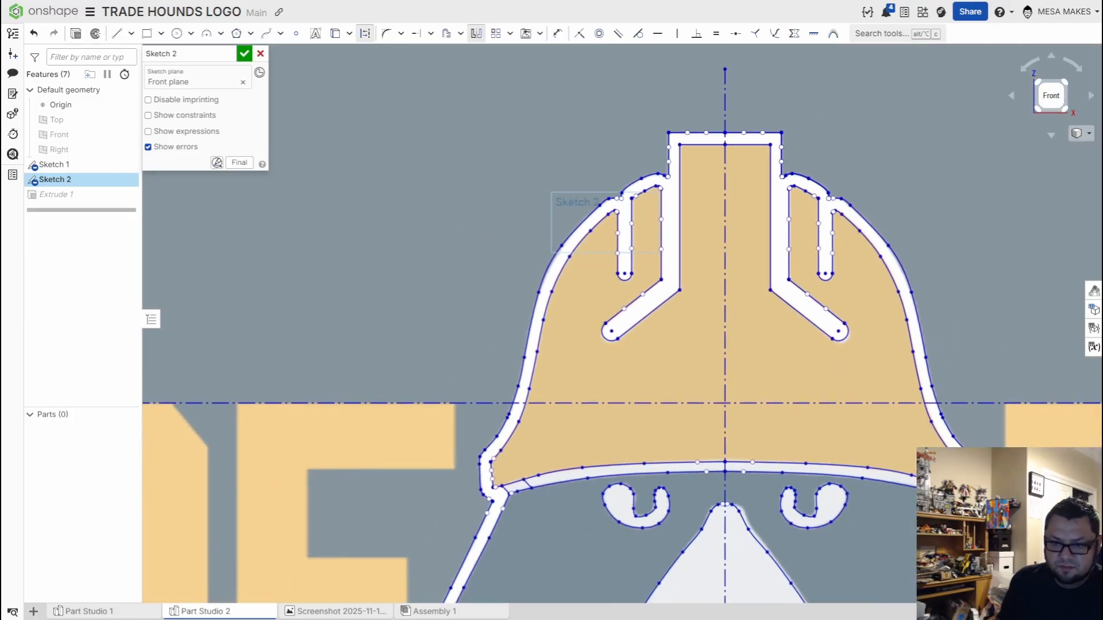
Step: Inspect the mirrored border around the hard hat, brim corners, cheeks and chin for gaps against the reference image
{"action": "scroll", "coordinate": [991, 494], "scroll_direction": "up", "scroll_amount": 3}
{"action": "scroll", "coordinate": [956, 428], "scroll_direction": "down", "scroll_amount": 3}
{"action": "scroll", "coordinate": [960, 476], "scroll_direction": "up", "scroll_amount": 1}
{"action": "middle_click_drag", "start_coordinate": [960, 476], "coordinate": [966, 437]}
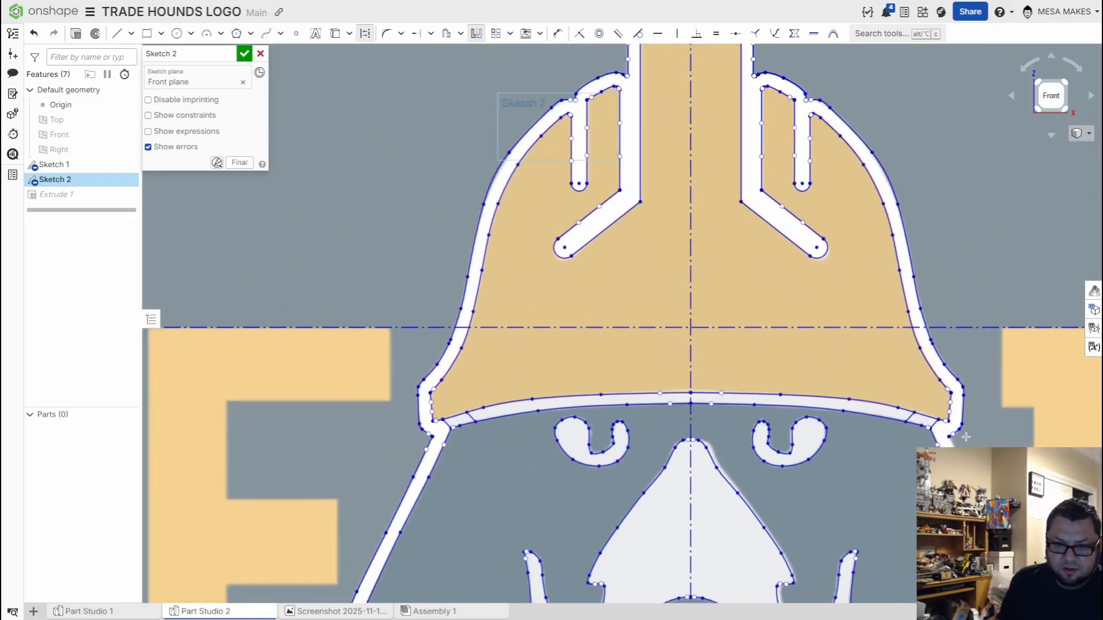
{"action": "scroll", "coordinate": [966, 437], "scroll_direction": "up", "scroll_amount": 2}
{"action": "middle_click_drag", "start_coordinate": [586, 521], "coordinate": [821, 425]}
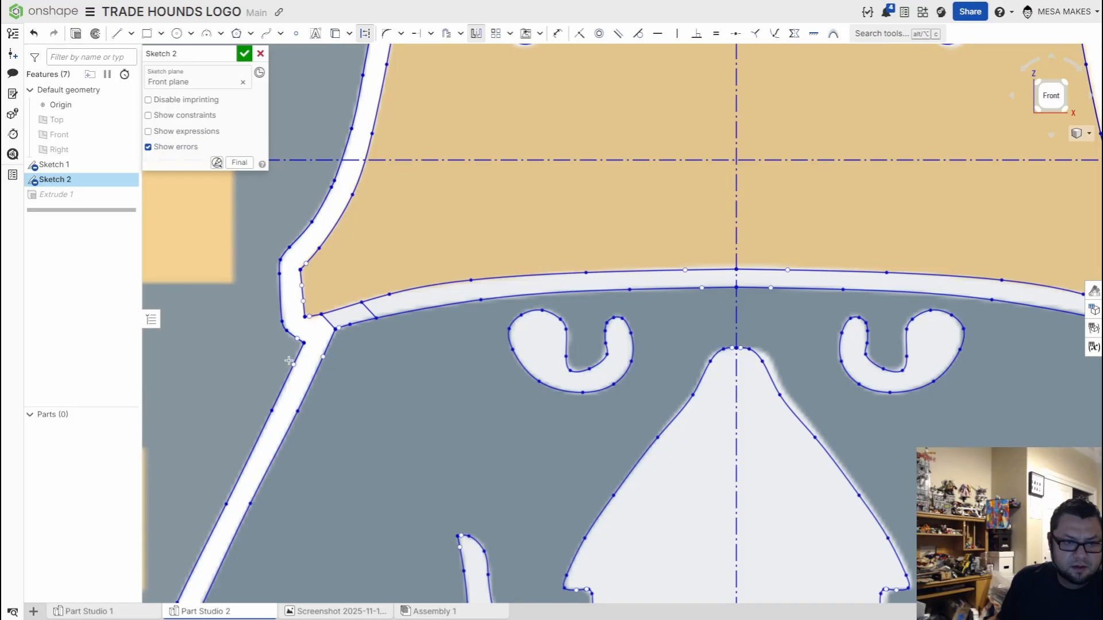
{"action": "scroll", "coordinate": [593, 420], "scroll_direction": "down", "scroll_amount": 4}
{"action": "middle_click_drag", "start_coordinate": [715, 471], "coordinate": [748, 345]}
{"action": "scroll", "coordinate": [594, 513], "scroll_direction": "up", "scroll_amount": 2}
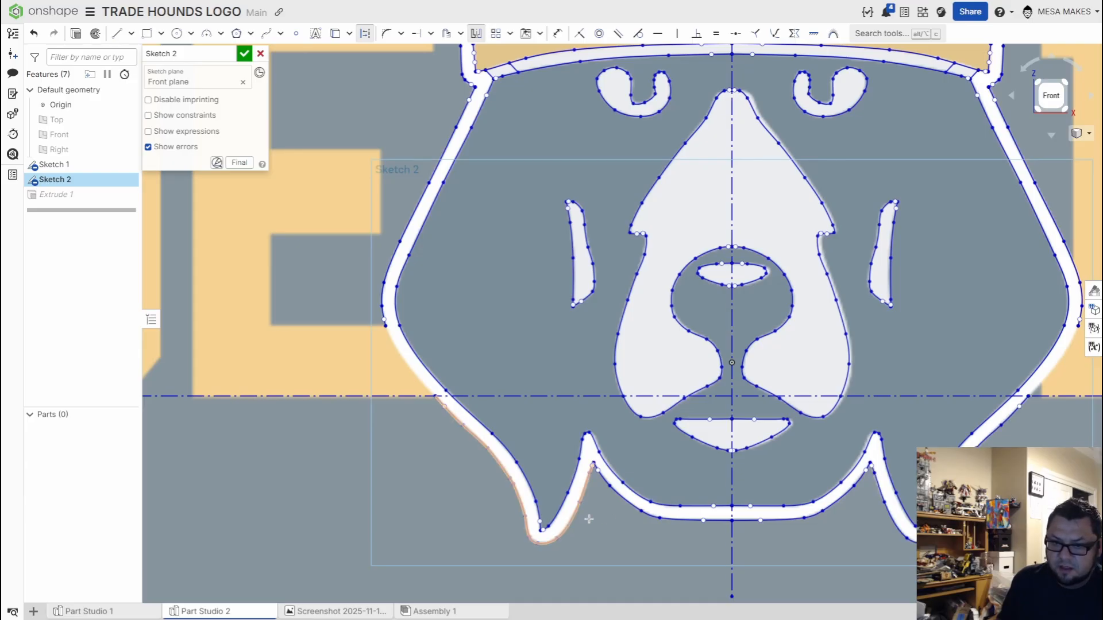
{"action": "scroll", "coordinate": [1035, 392], "scroll_direction": "up", "scroll_amount": 2}
{"action": "middle_click_drag", "start_coordinate": [1034, 393], "coordinate": [770, 415]}
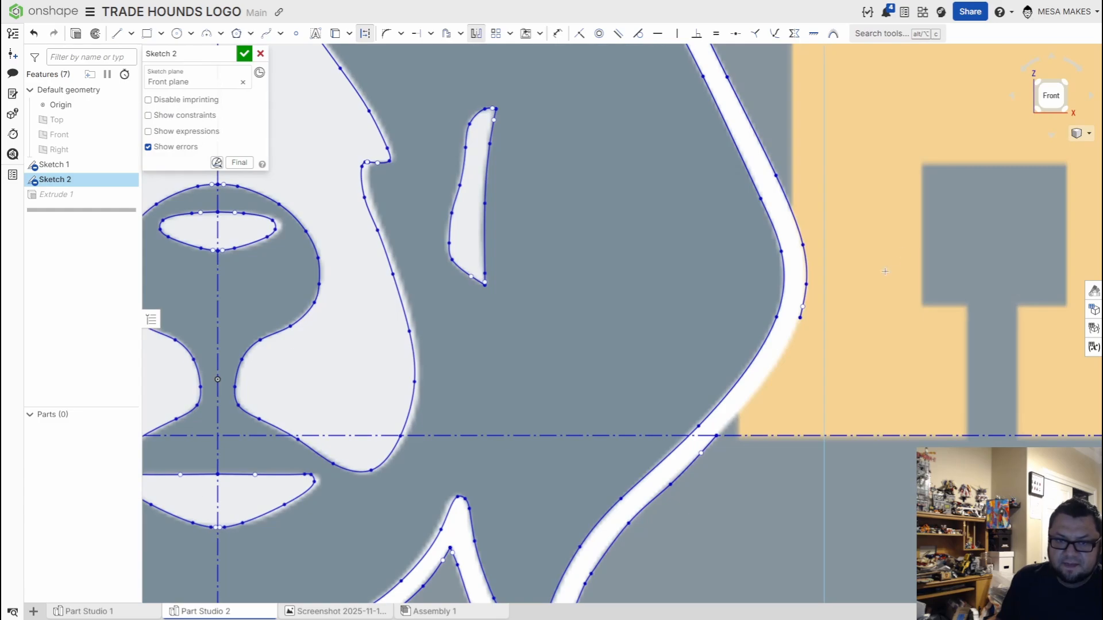
{"action": "scroll", "coordinate": [844, 282], "scroll_direction": "up", "scroll_amount": 1}
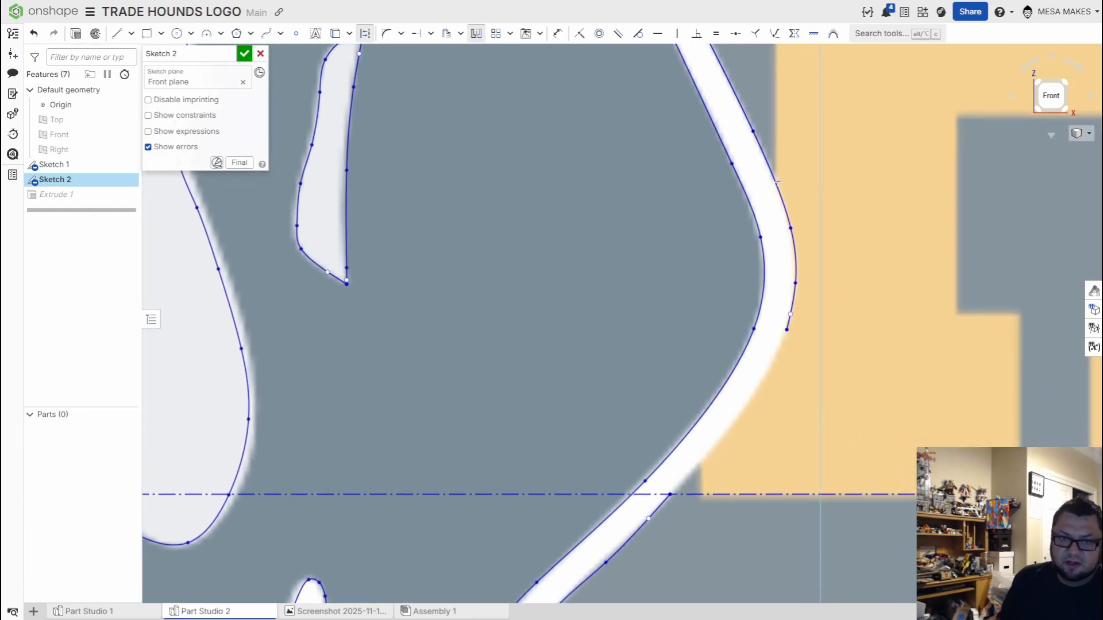
{"action": "scroll", "coordinate": [801, 307], "scroll_direction": "down", "scroll_amount": 4}
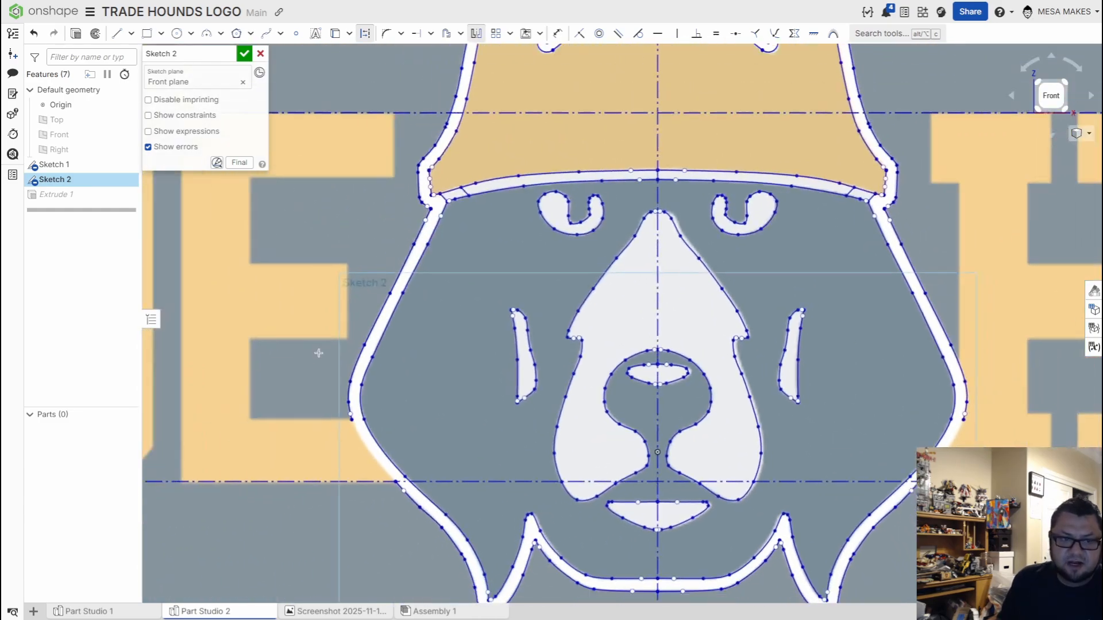
{"action": "scroll", "coordinate": [328, 413], "scroll_direction": "up", "scroll_amount": 3}
{"action": "scroll", "coordinate": [310, 425], "scroll_direction": "down", "scroll_amount": 4}
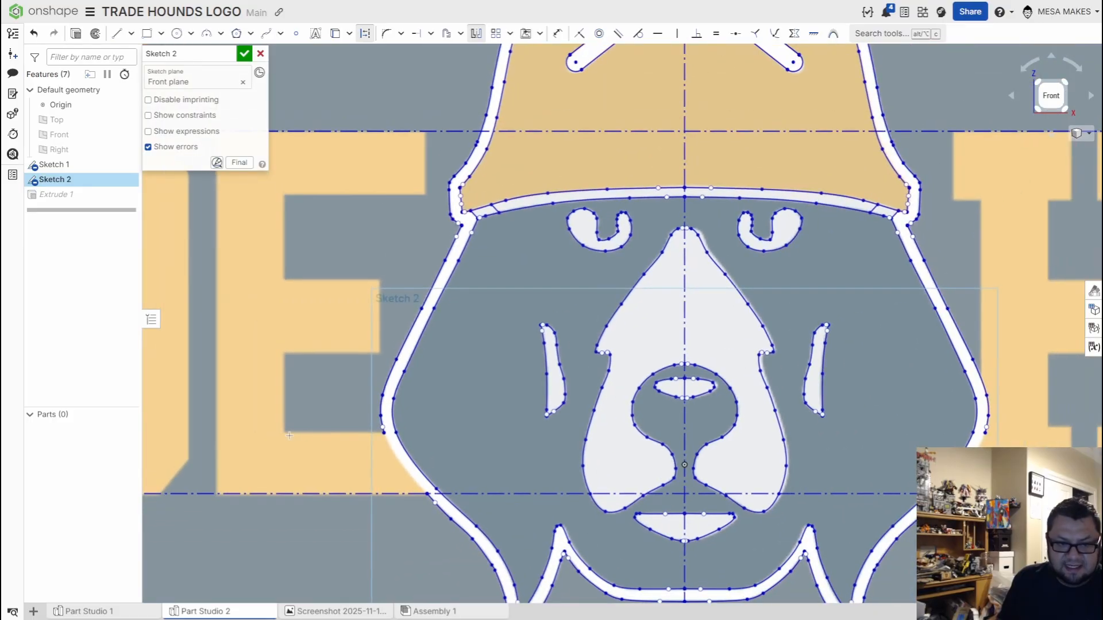
{"action": "scroll", "coordinate": [449, 440], "scroll_direction": "down", "scroll_amount": 5}
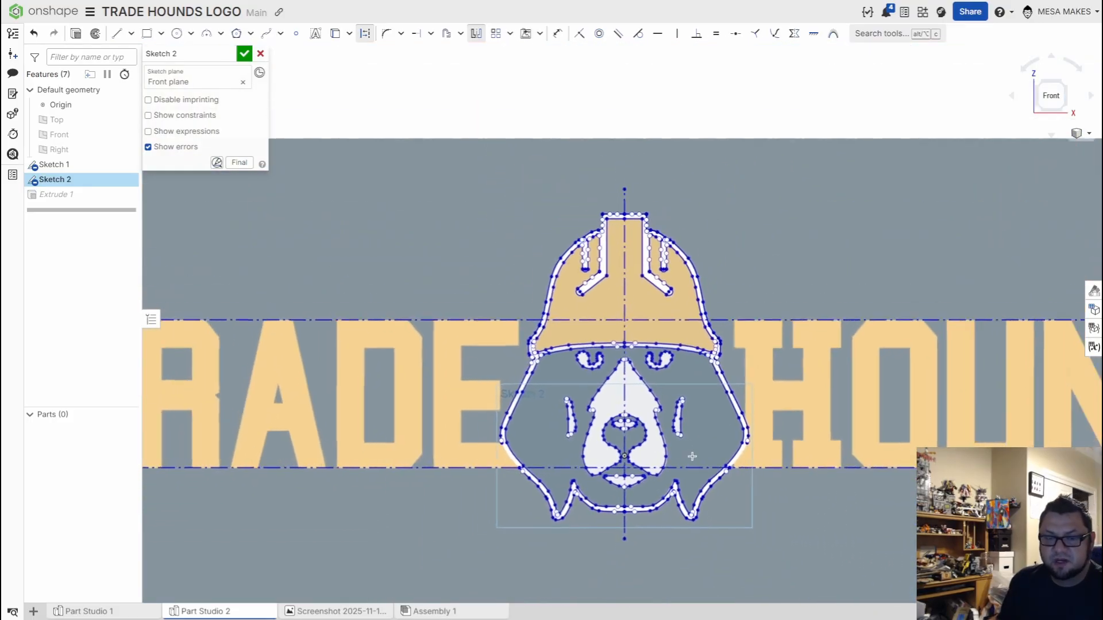
{"action": "scroll", "coordinate": [512, 446], "scroll_direction": "up", "scroll_amount": 2}
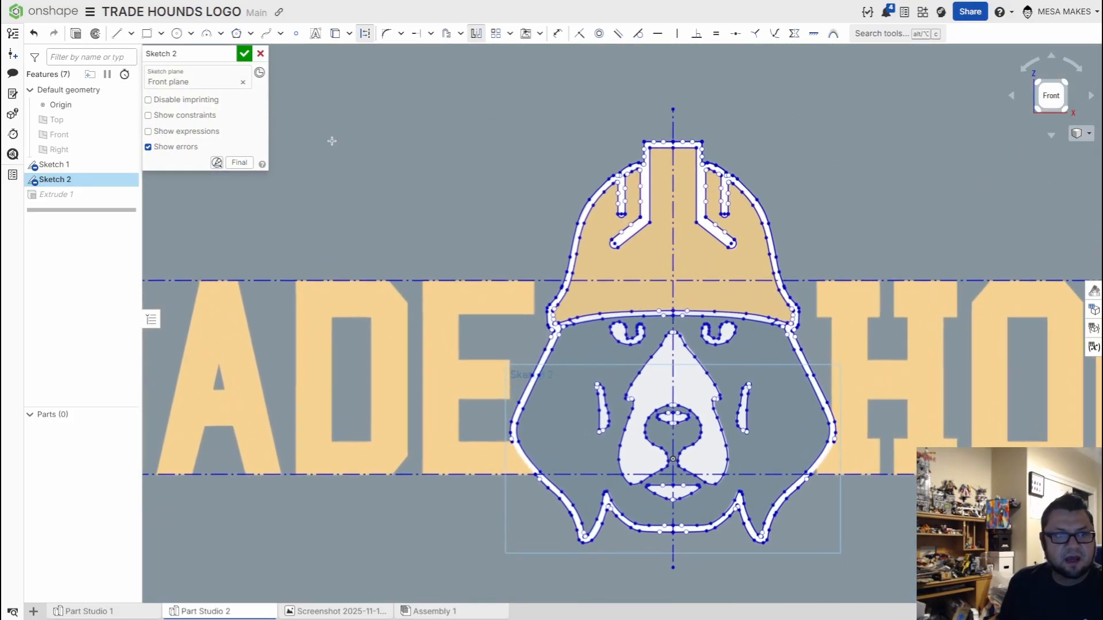
Step: Accept Sketch 2 and hide Sketch 1 to examine the extruded dog's head without the reference image
{"action": "left_click", "coordinate": [244, 54]}
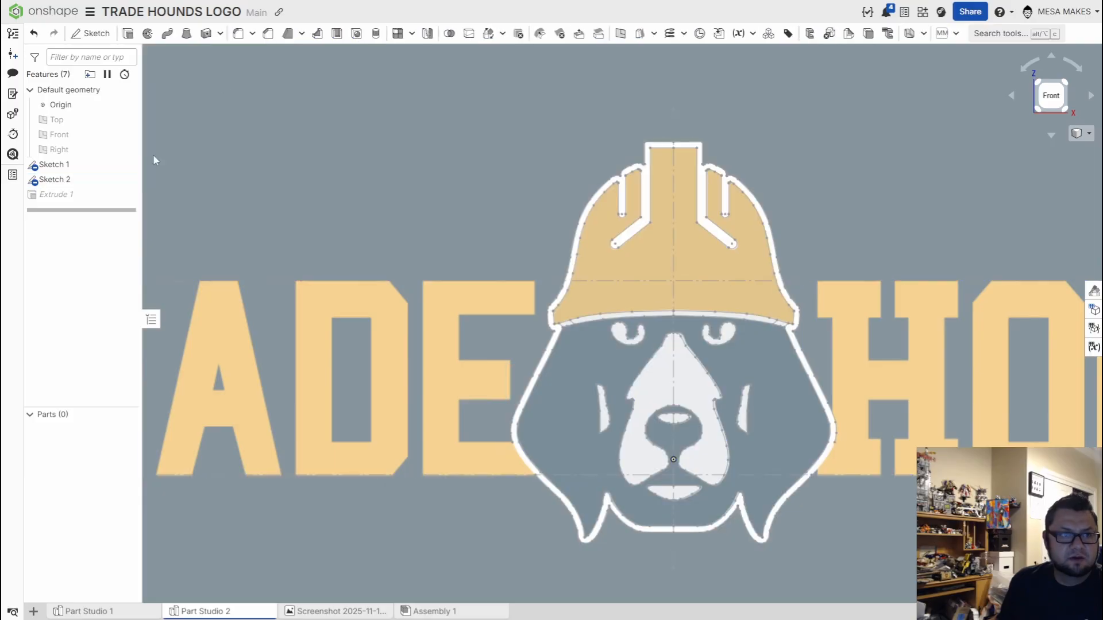
{"action": "left_click", "coordinate": [119, 164]}
{"action": "scroll", "coordinate": [632, 462], "scroll_direction": "up", "scroll_amount": 3}
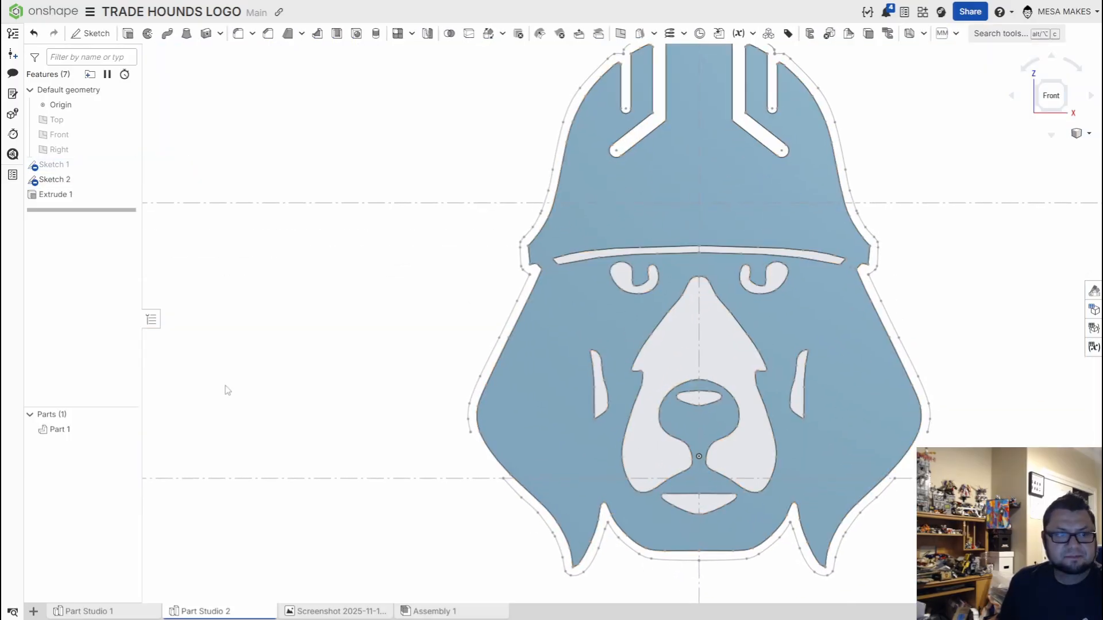
Step: Reopen Sketch 2 for editing and show the Sketch 1 reference image again
{"action": "double_click", "coordinate": [53, 180]}
{"action": "left_click", "coordinate": [127, 164]}
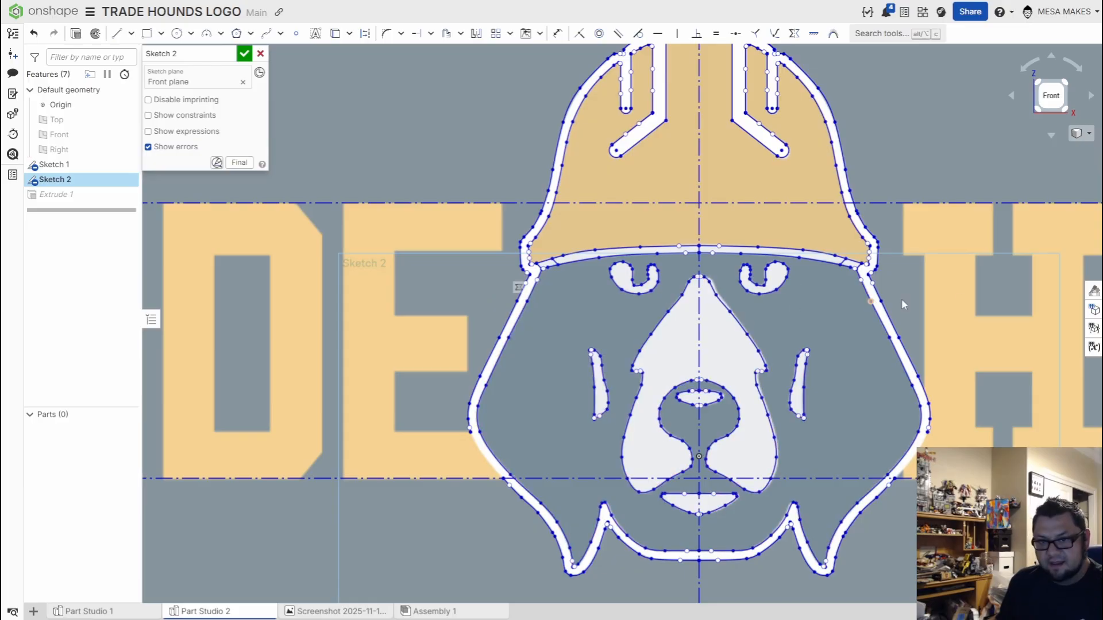
{"action": "middle_click_drag", "start_coordinate": [916, 298], "coordinate": [645, 293]}
{"action": "scroll", "coordinate": [638, 444], "scroll_direction": "down", "scroll_amount": 3}
{"action": "scroll", "coordinate": [472, 429], "scroll_direction": "down", "scroll_amount": 1}
{"action": "middle_click_drag", "start_coordinate": [472, 429], "coordinate": [635, 449]}
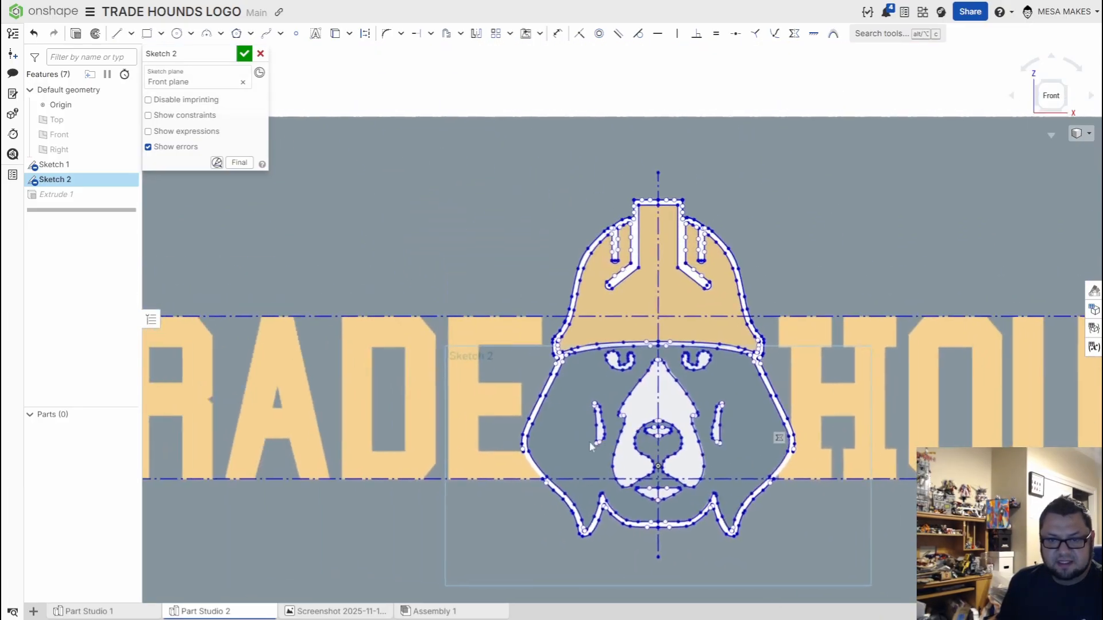
{"action": "scroll", "coordinate": [450, 438], "scroll_direction": "up", "scroll_amount": 4}
Step: Draw the letter E's left edge between the guide lines, about 2.83 long, and its bottom edge about 1.66 long to the dog's border
{"action": "key", "text": "l"}
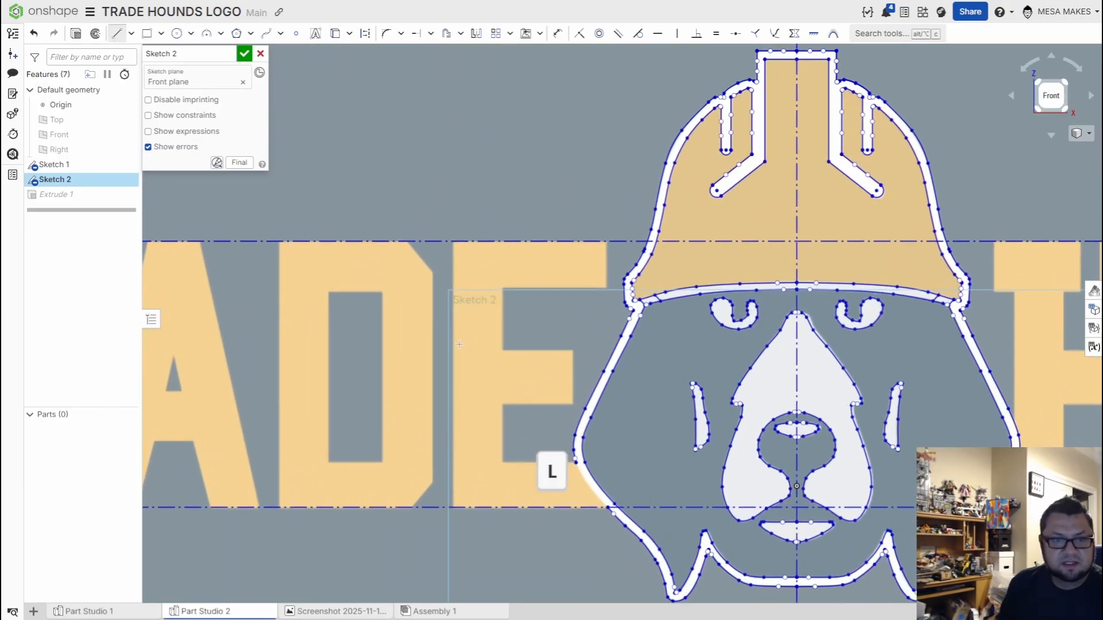
{"action": "scroll", "coordinate": [465, 281], "scroll_direction": "up", "scroll_amount": 3}
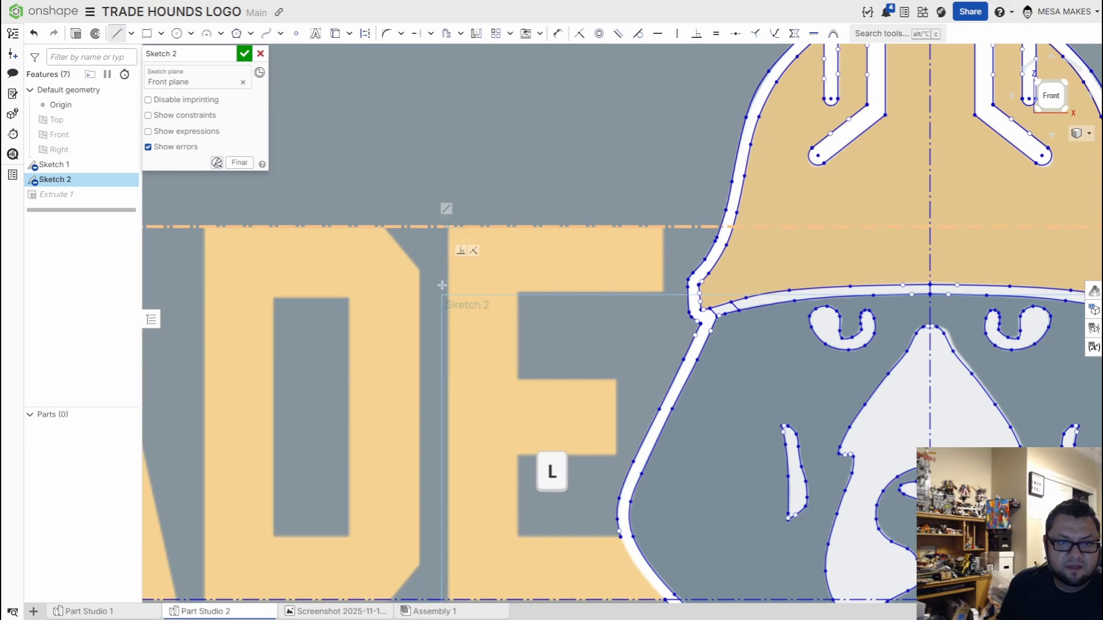
{"action": "middle_click_drag", "start_coordinate": [441, 426], "coordinate": [451, 275]}
{"action": "scroll", "coordinate": [451, 274], "scroll_direction": "down", "scroll_amount": 1}
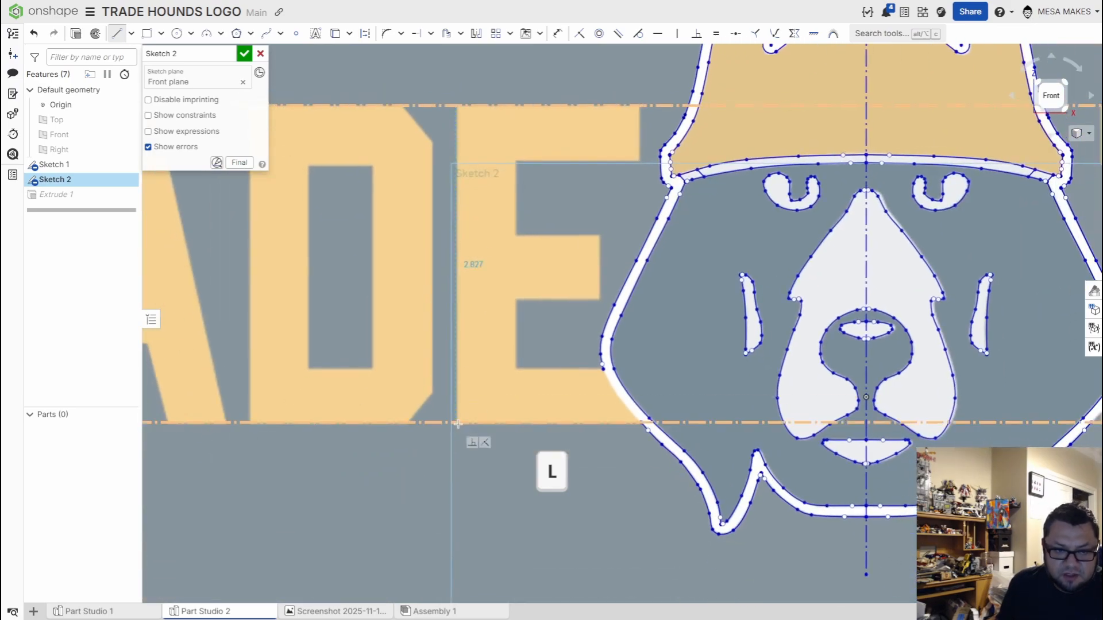
{"action": "left_click", "coordinate": [458, 424]}
{"action": "scroll", "coordinate": [637, 435], "scroll_direction": "up", "scroll_amount": 5}
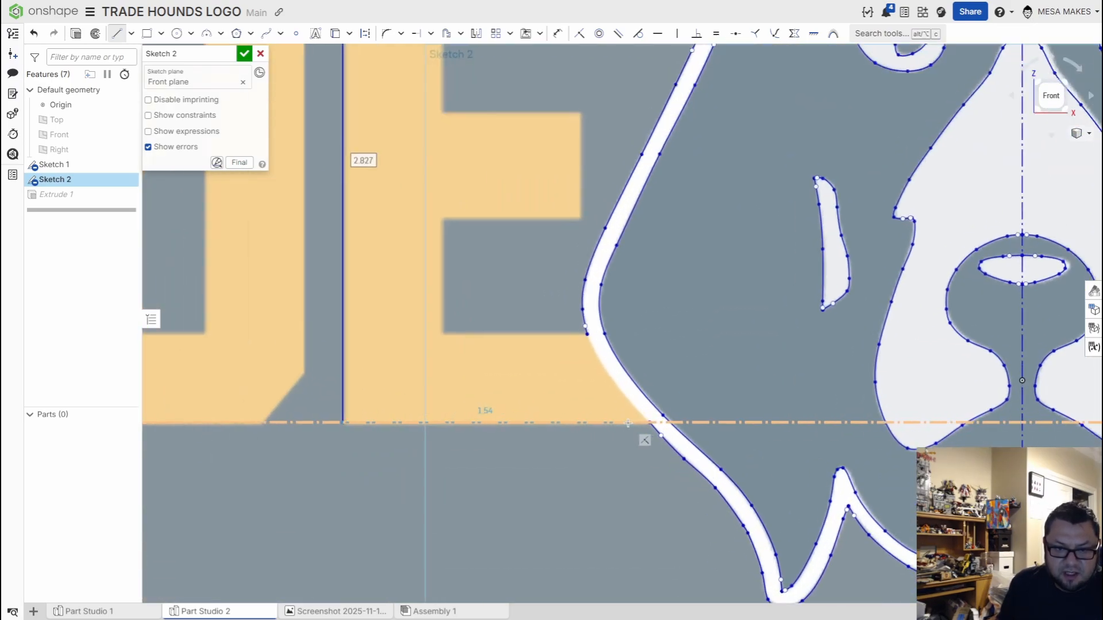
{"action": "scroll", "coordinate": [663, 428], "scroll_direction": "up", "scroll_amount": 1}
{"action": "left_click", "coordinate": [659, 421]}
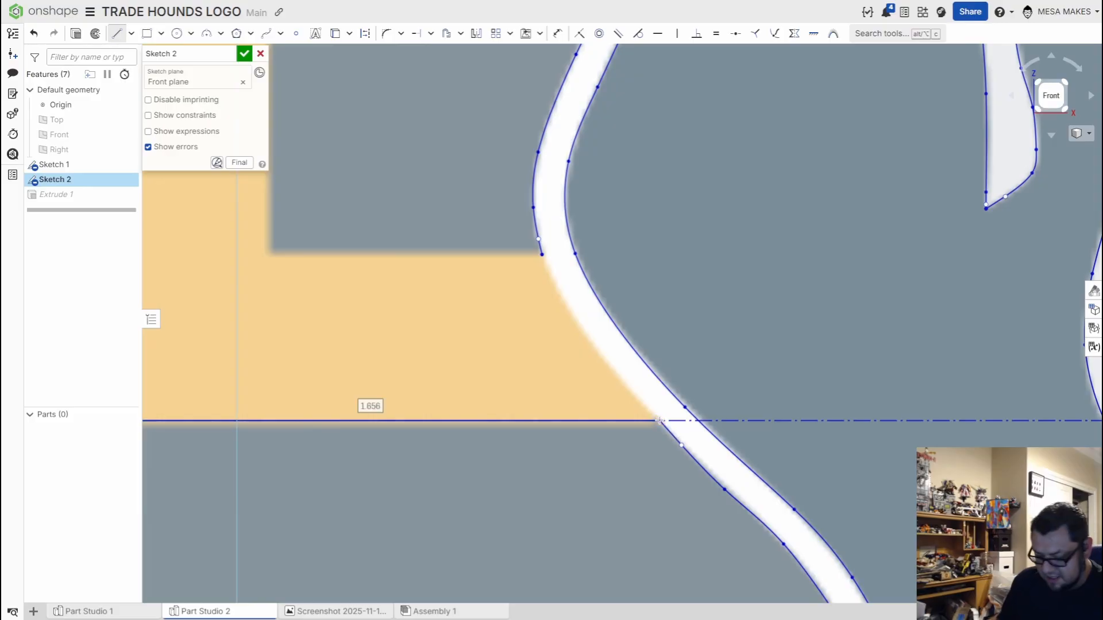
Step: Trace the E's lower notch from the border end with lines about 0.77 across, 0.63 up and 0.73 along the middle arm's underside
{"action": "key", "text": "l"}
{"action": "key", "text": "l"}
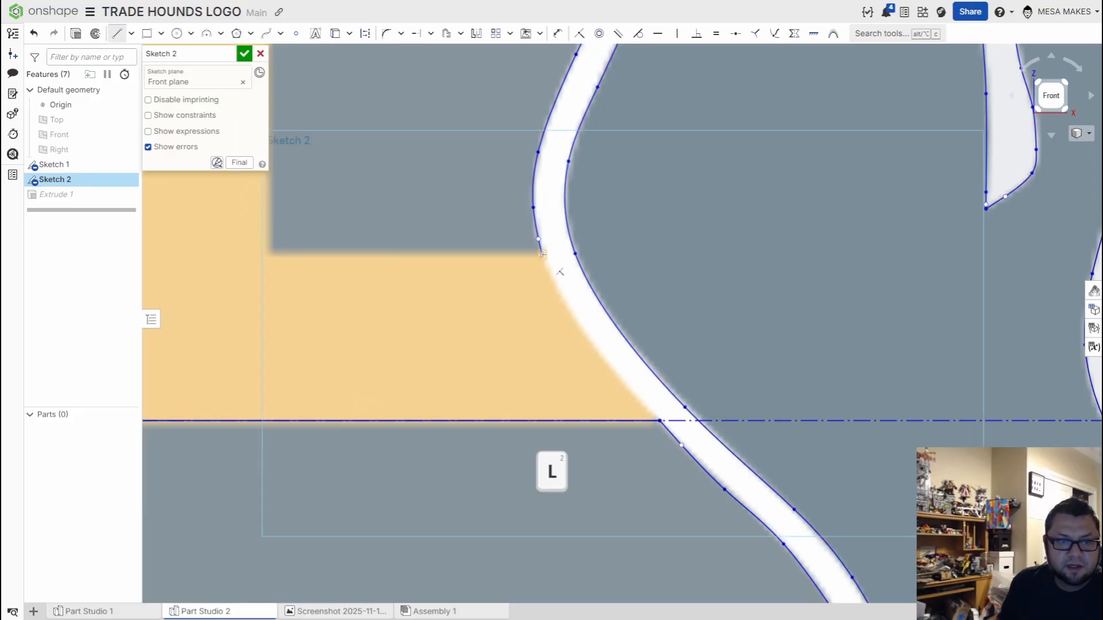
{"action": "left_click", "coordinate": [271, 254]}
{"action": "middle_click_drag", "start_coordinate": [278, 157], "coordinate": [370, 345]}
{"action": "scroll", "coordinate": [370, 343], "scroll_direction": "down", "scroll_amount": 2}
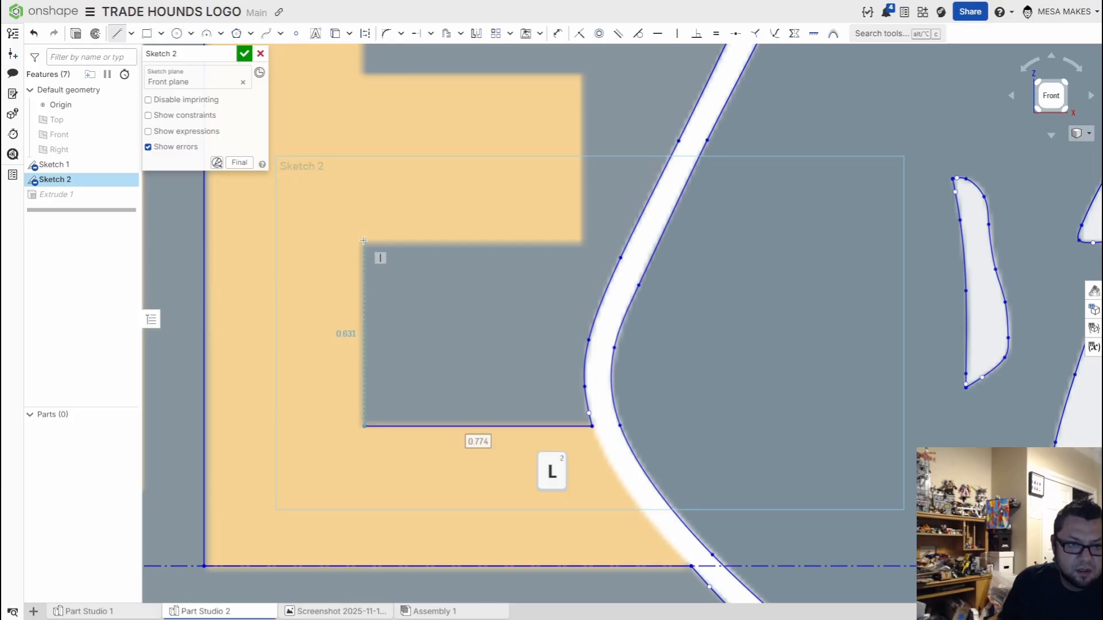
{"action": "left_click", "coordinate": [364, 240]}
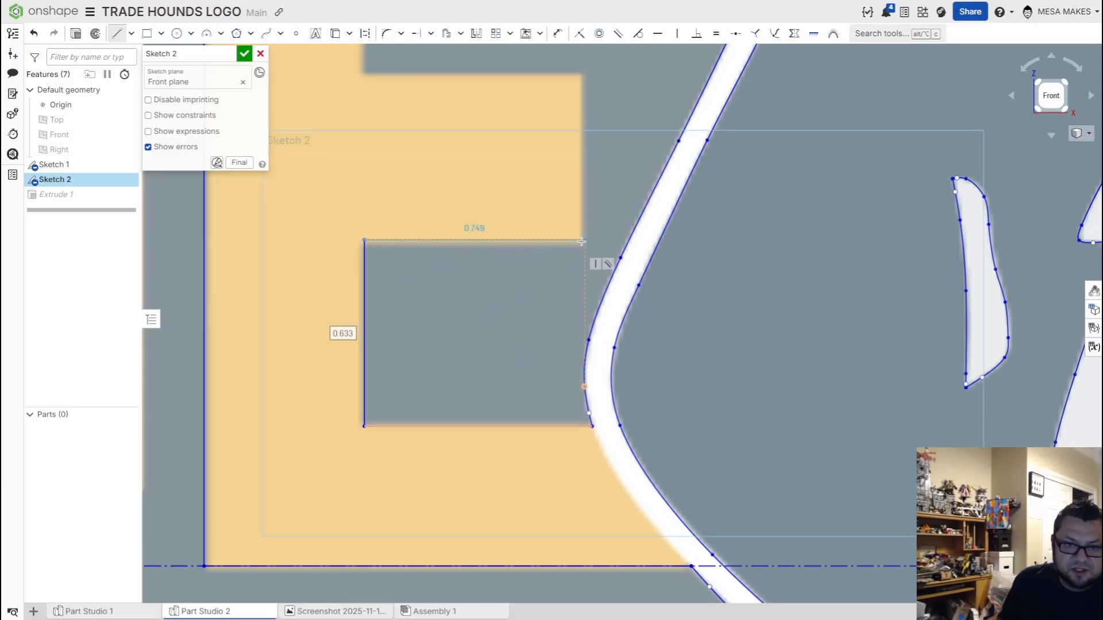
{"action": "scroll", "coordinate": [580, 239], "scroll_direction": "up", "scroll_amount": 3}
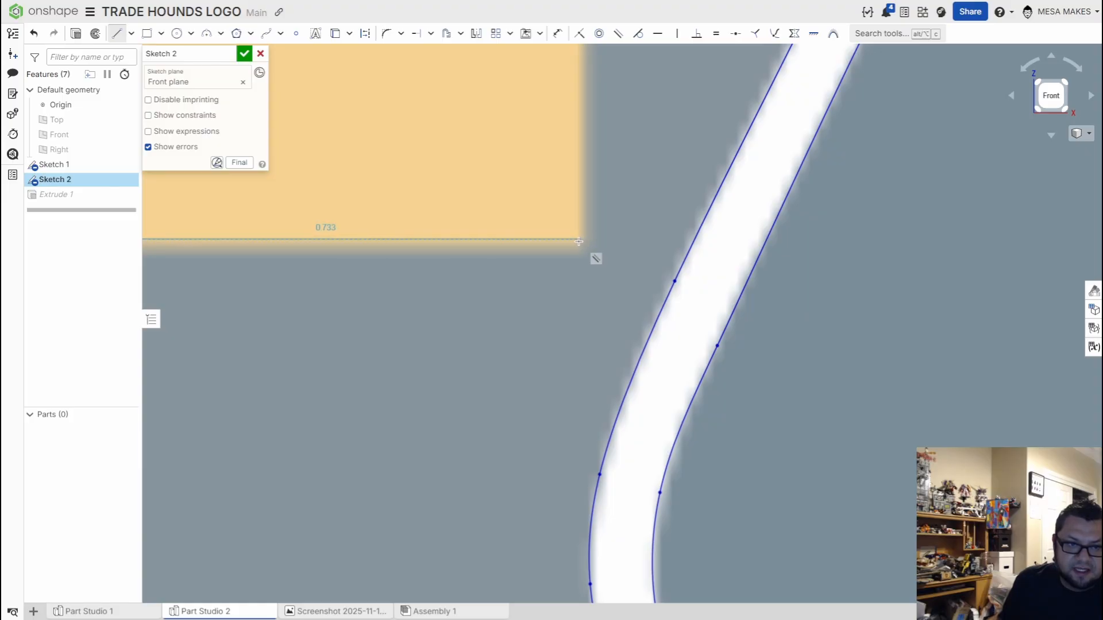
{"action": "left_click", "coordinate": [577, 241]}
Step: Trace the E's middle arm with an end line about 0.57 high and a top edge about 0.73 long, aligned with the lower notch
{"action": "key", "text": "t"}
{"action": "scroll", "coordinate": [586, 247], "scroll_direction": "down", "scroll_amount": 3}
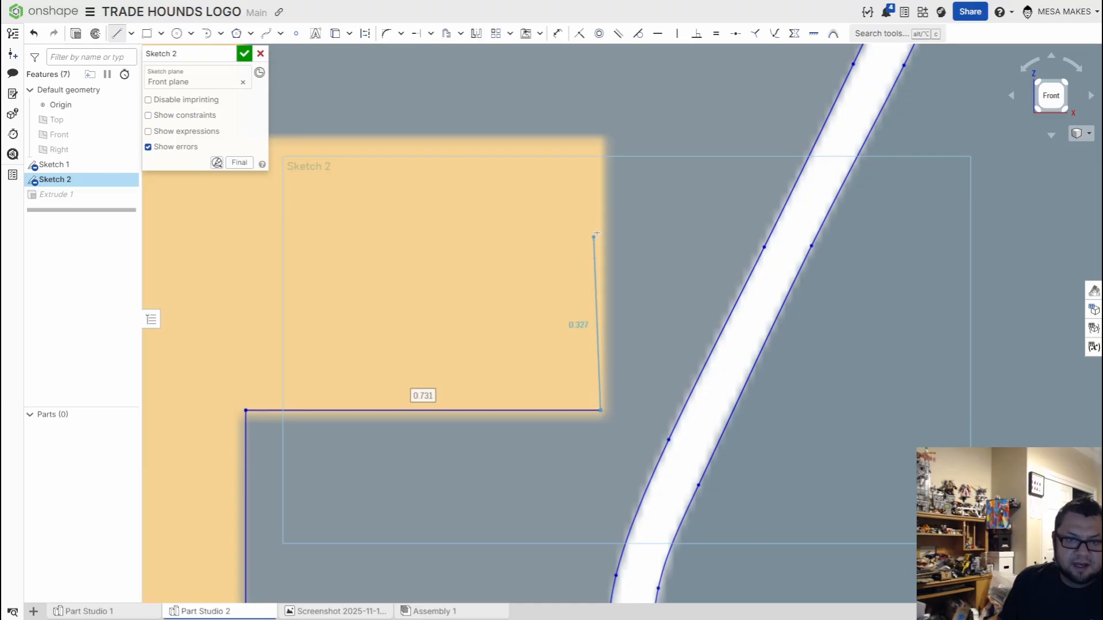
{"action": "left_click", "coordinate": [601, 135]}
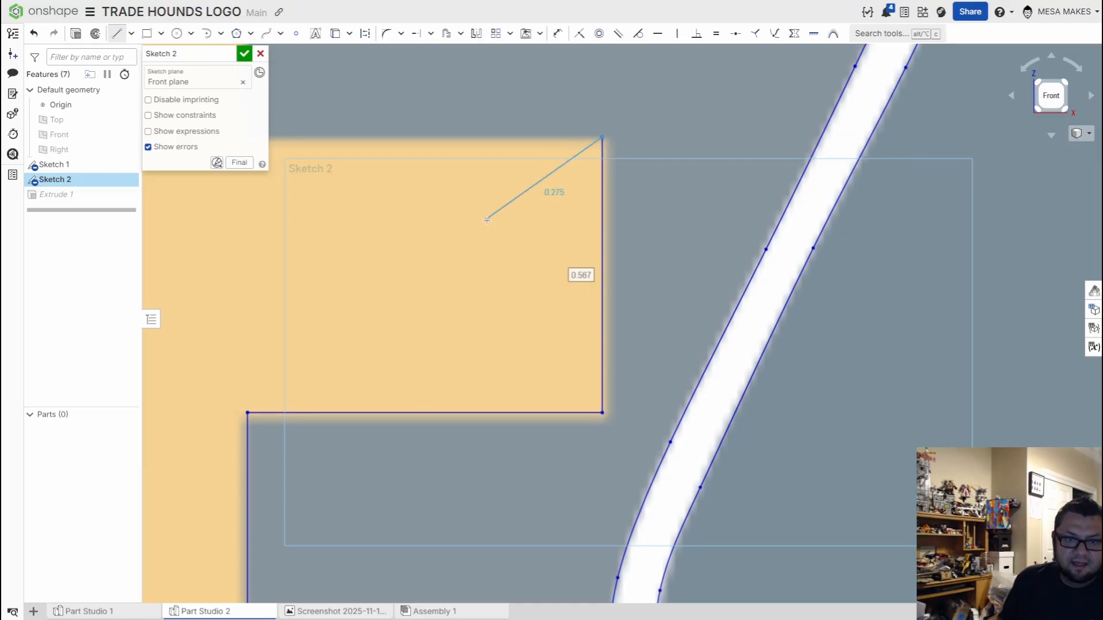
{"action": "scroll", "coordinate": [546, 353], "scroll_direction": "down", "scroll_amount": 3}
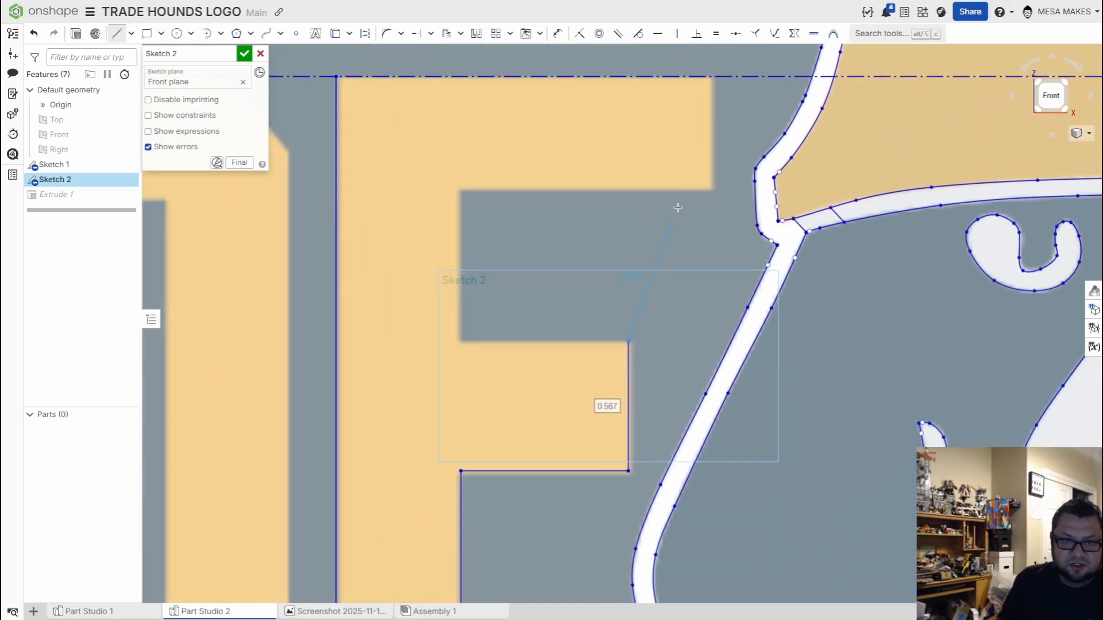
{"action": "scroll", "coordinate": [689, 174], "scroll_direction": "down", "scroll_amount": 3}
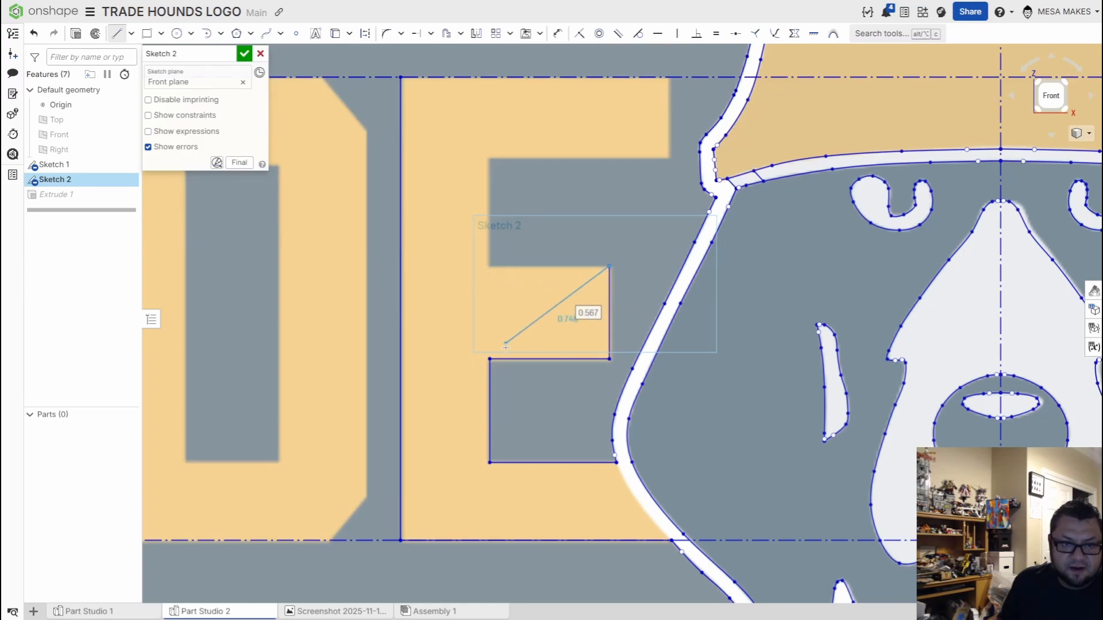
{"action": "scroll", "coordinate": [504, 373], "scroll_direction": "up", "scroll_amount": 5}
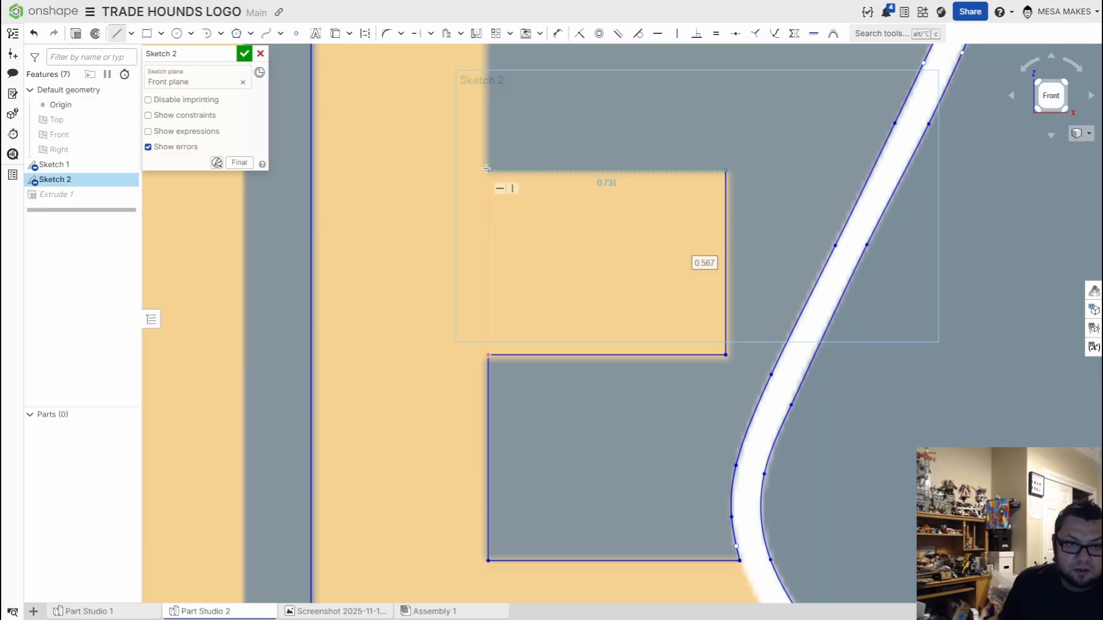
{"action": "left_click", "coordinate": [487, 169]}
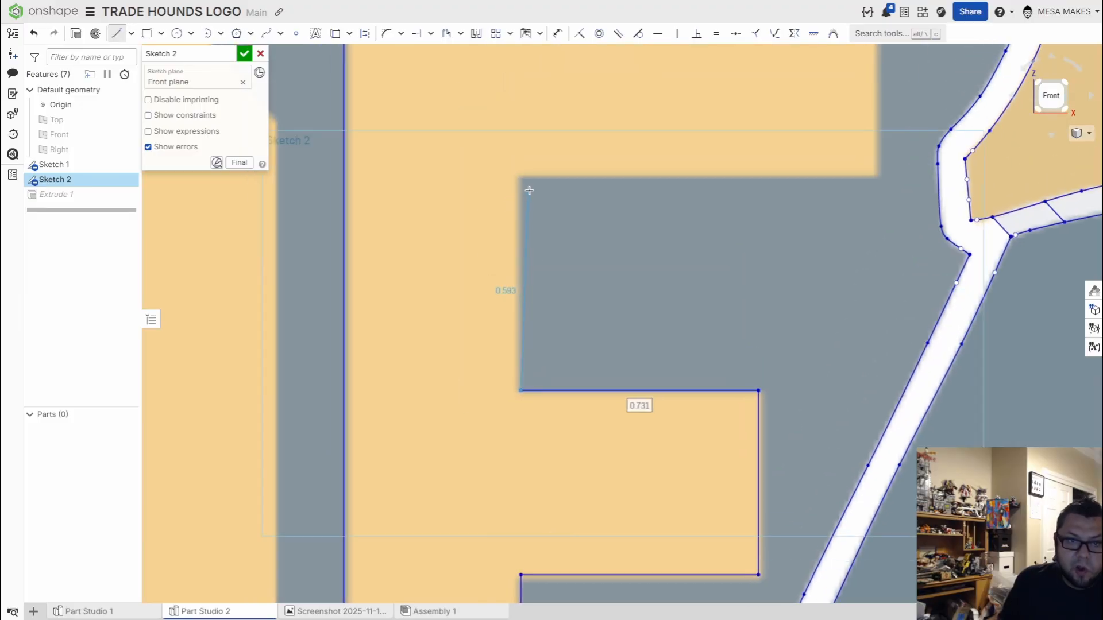
Step: Trace the E's upper notch with a vertical line about 0.66 long and the top arm's underside about 1.09 long
{"action": "left_click", "coordinate": [519, 175]}
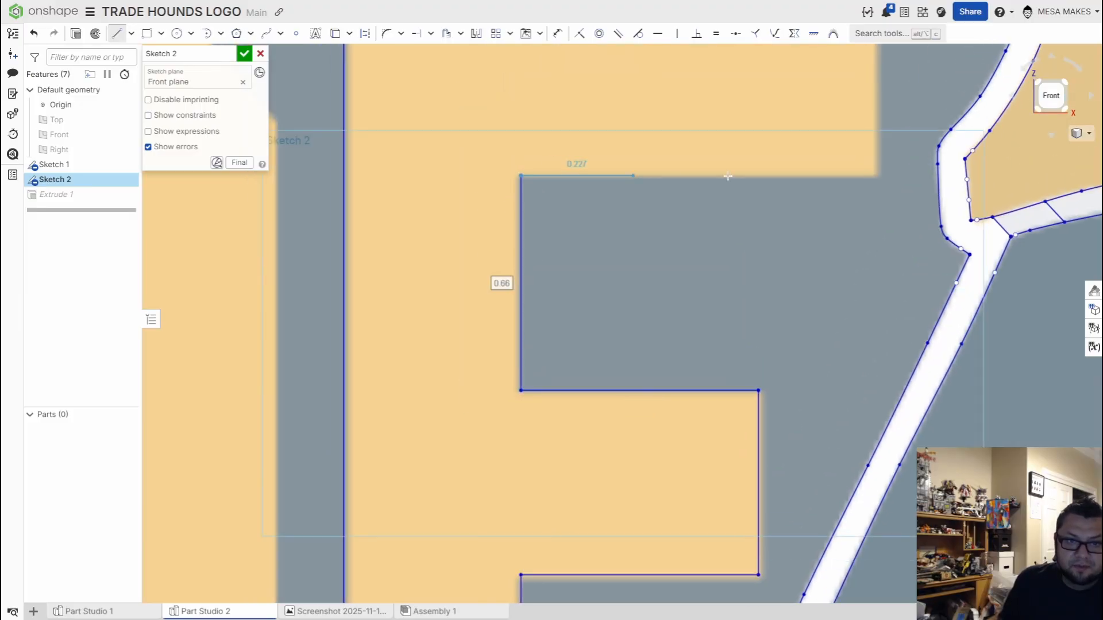
{"action": "left_click", "coordinate": [873, 173]}
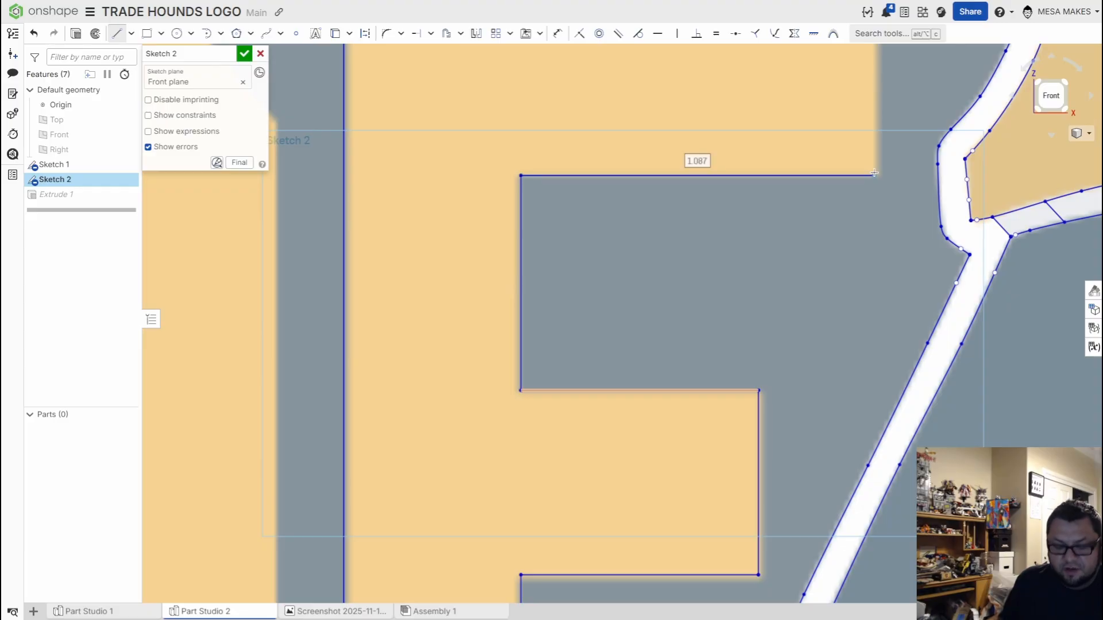
{"action": "key", "text": "Escape"}
Step: Constrain the inner vertical edges of the E's upper and lower notches to equal length
{"action": "scroll", "coordinate": [677, 345], "scroll_direction": "down", "scroll_amount": 3}
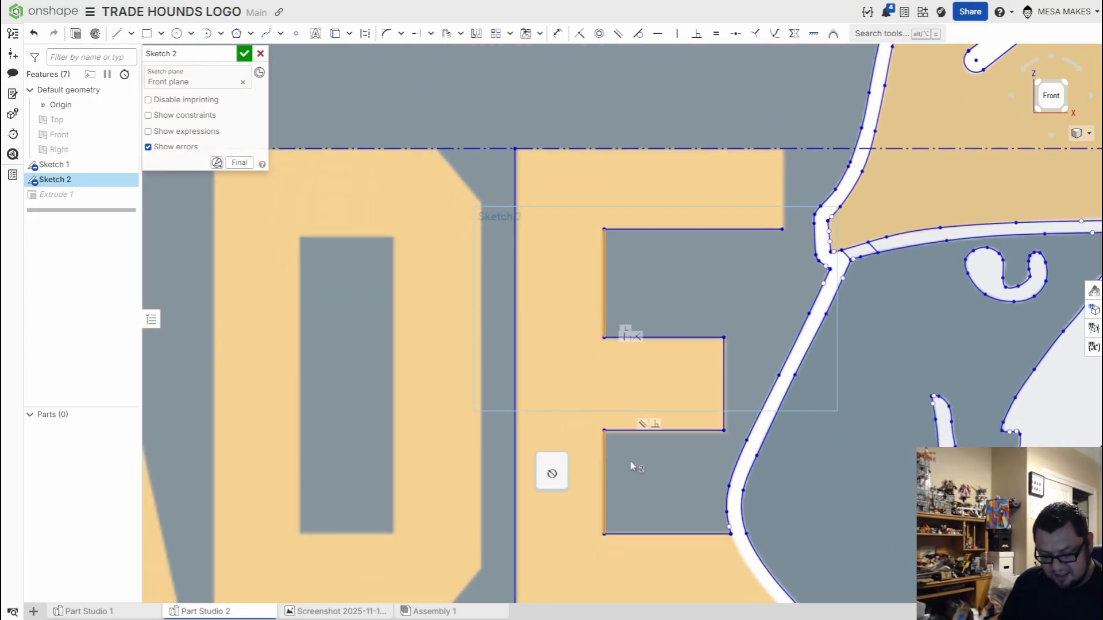
{"action": "key", "text": "e"}
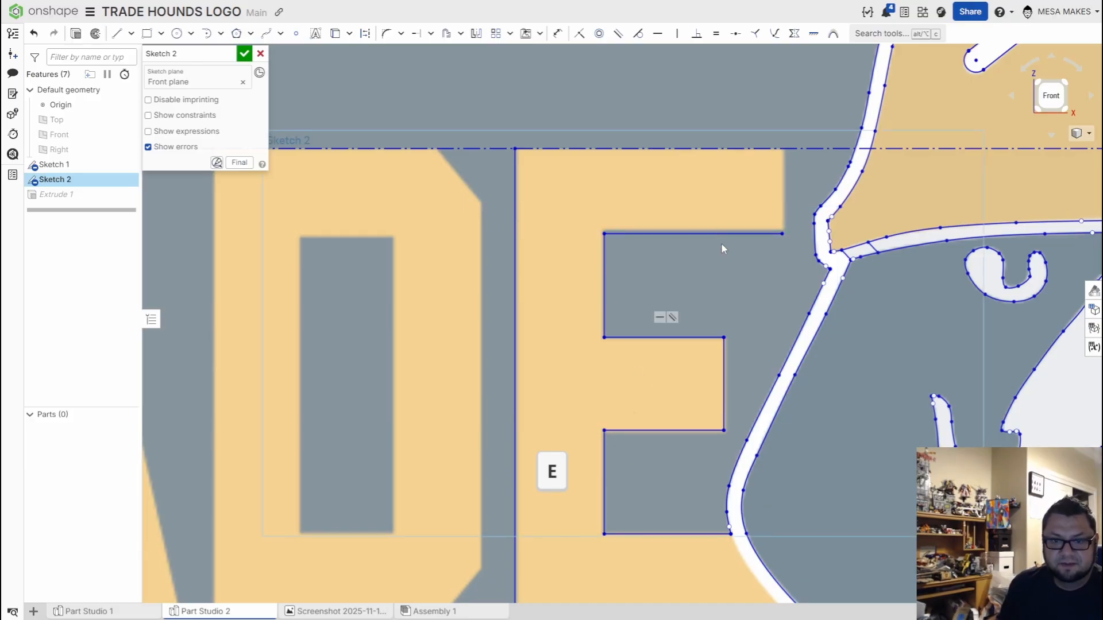
Step: Close the E outline with the top arm's end line up to the upper guide line and a top edge about 1.63 long
{"action": "key", "text": "l"}
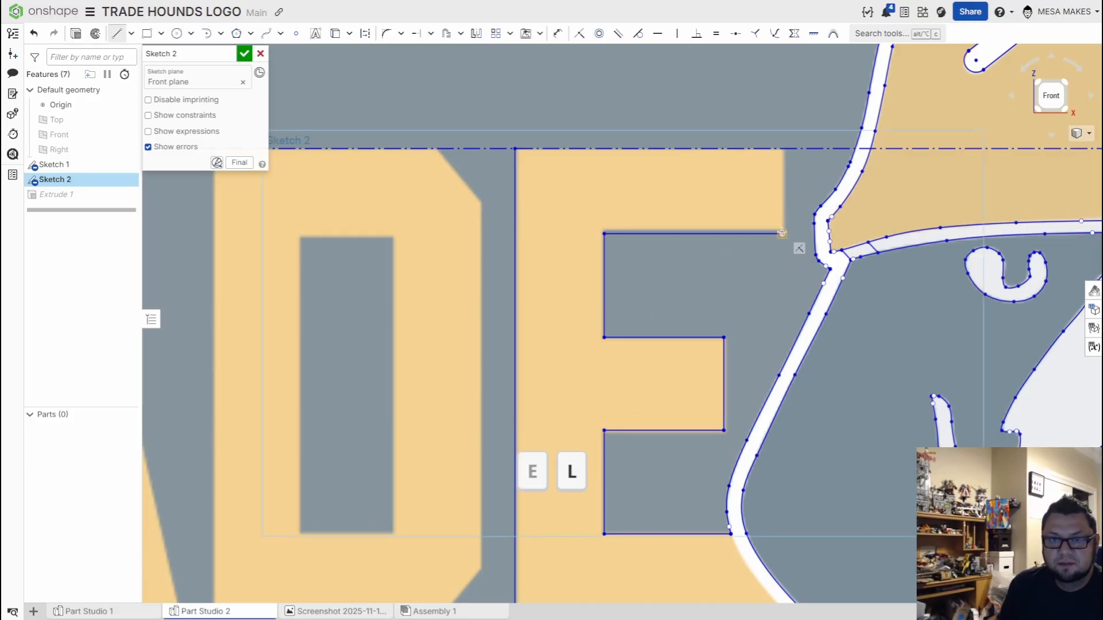
{"action": "left_click", "coordinate": [783, 233]}
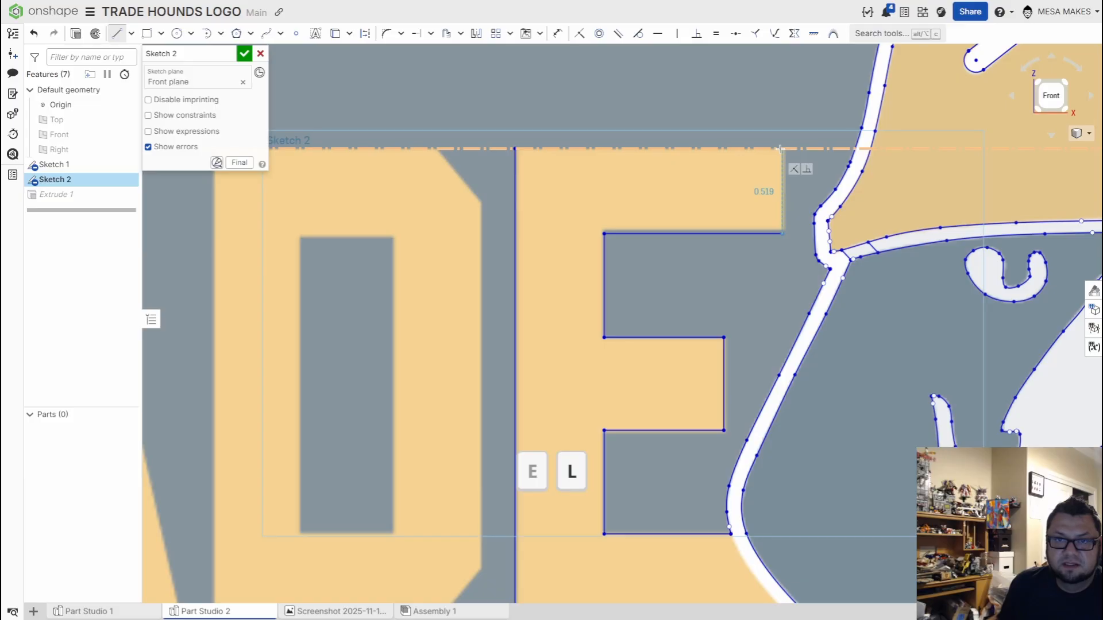
{"action": "left_click", "coordinate": [780, 148]}
{"action": "left_click", "coordinate": [515, 148]}
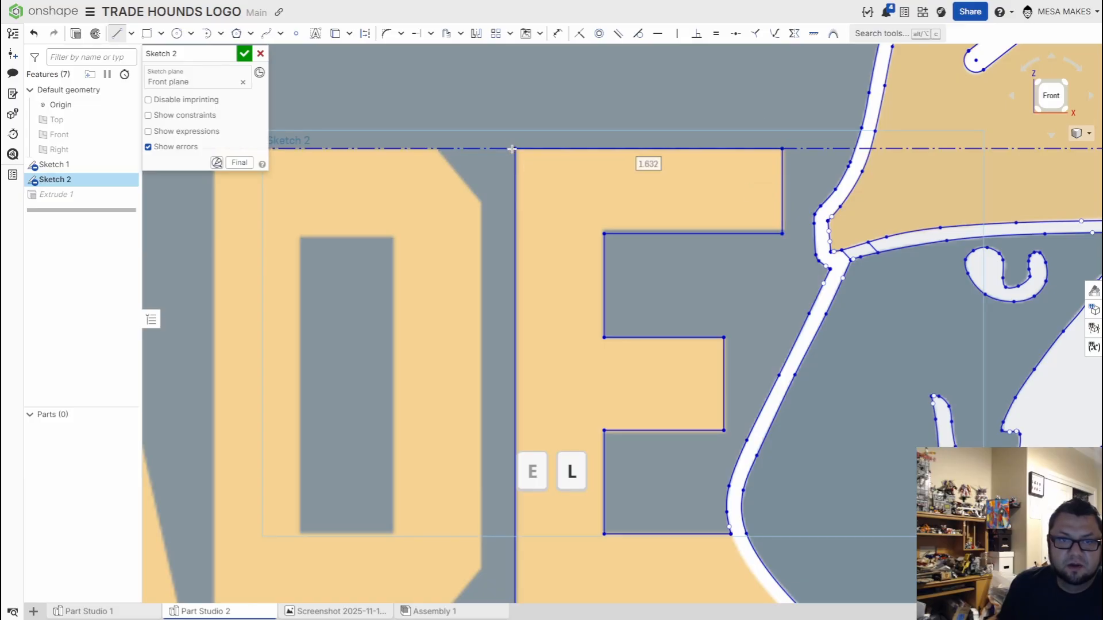
Step: Trace the H's lower-left foot from the head border with a bottom edge about 1.01 long on the lower guide line and an inner edge about 0.51 high
{"action": "key", "text": "Escape"}
{"action": "scroll", "coordinate": [788, 167], "scroll_direction": "up", "scroll_amount": 5}
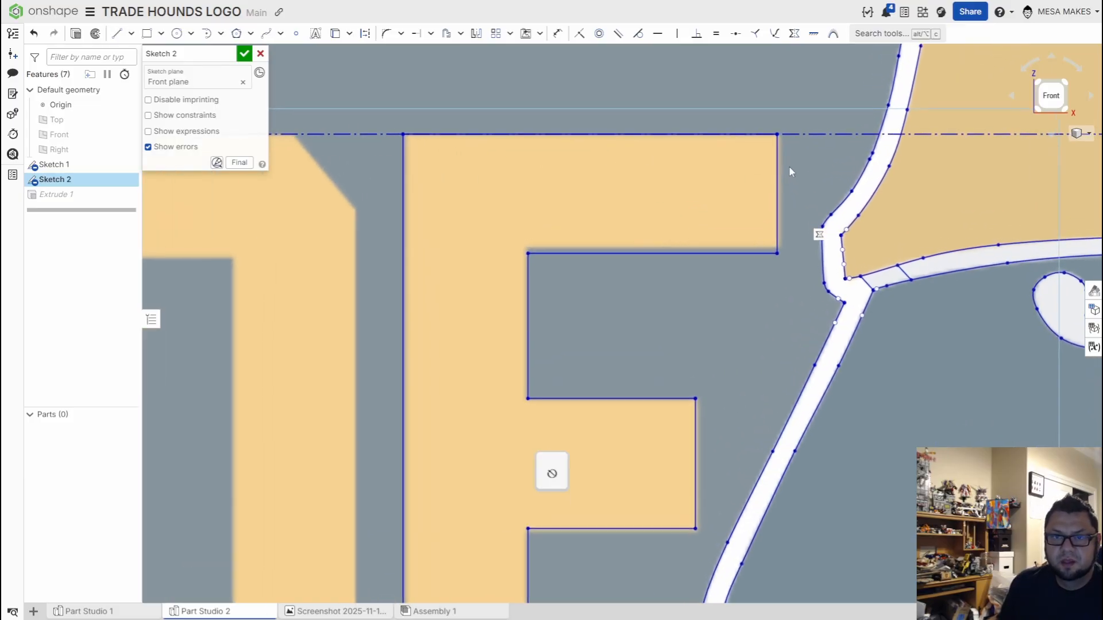
{"action": "left_click_drag", "start_coordinate": [770, 165], "coordinate": [773, 166]}
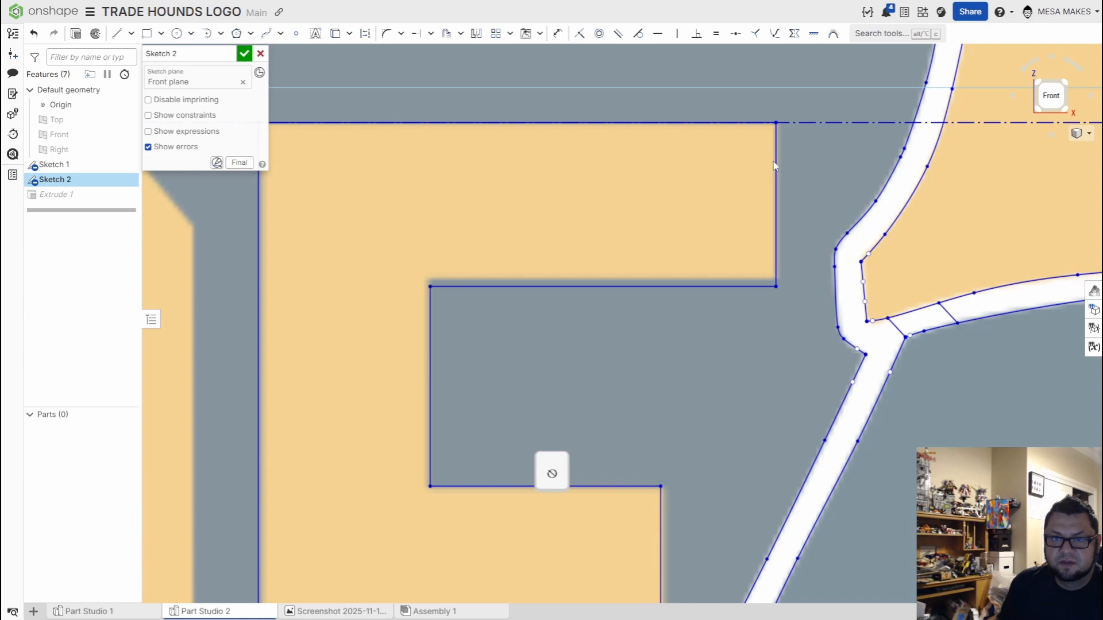
{"action": "scroll", "coordinate": [761, 362], "scroll_direction": "down", "scroll_amount": 5}
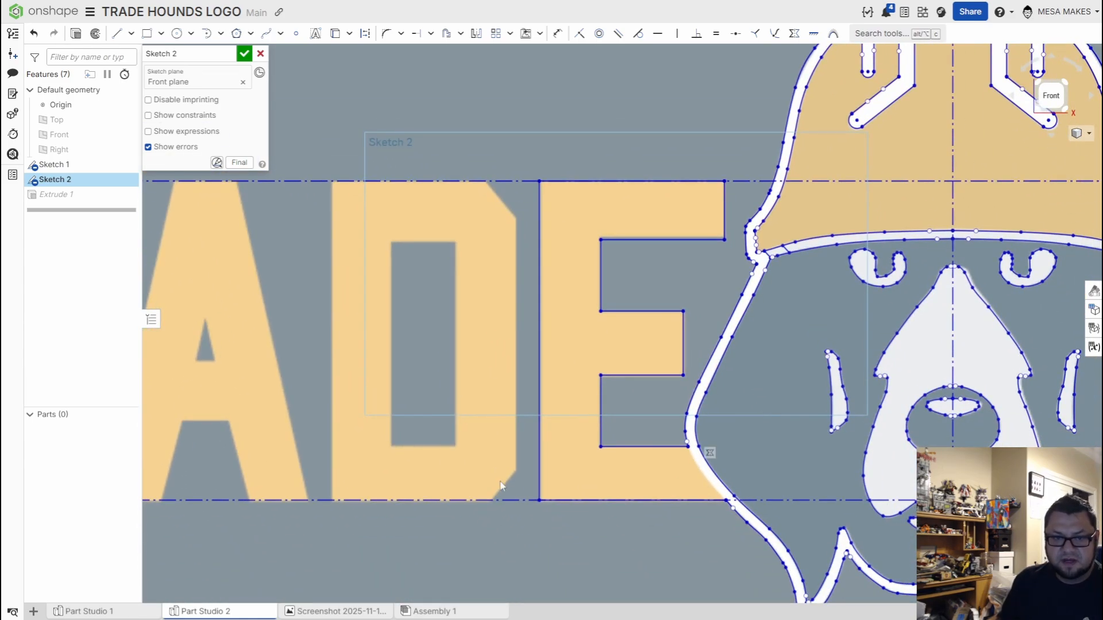
{"action": "scroll", "coordinate": [597, 510], "scroll_direction": "up", "scroll_amount": 5}
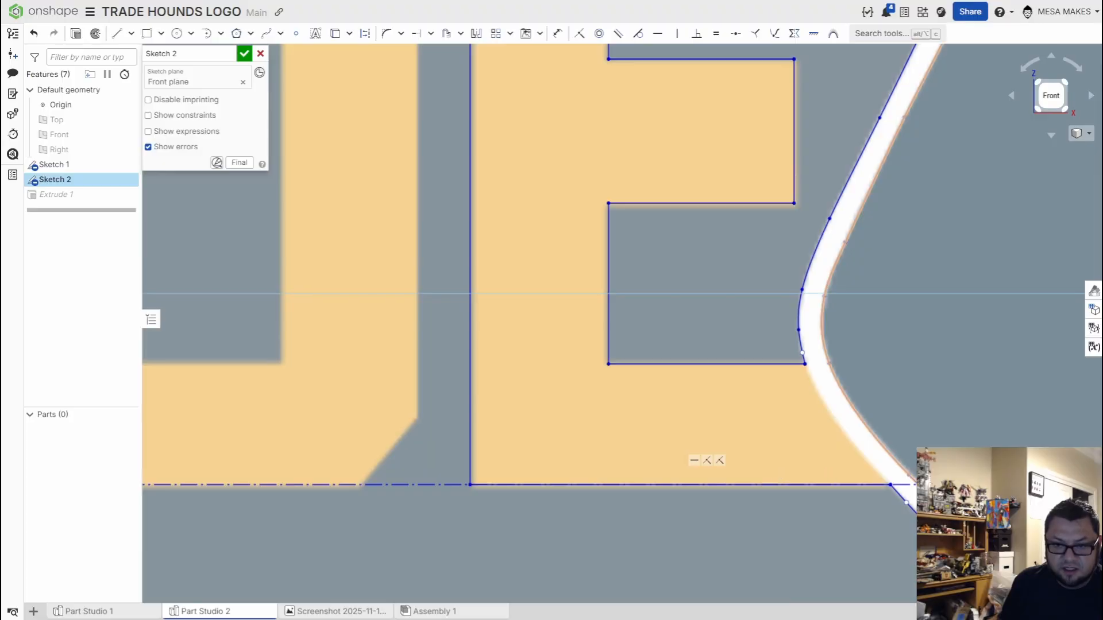
{"action": "scroll", "coordinate": [741, 456], "scroll_direction": "down", "scroll_amount": 5}
{"action": "mouse_move", "coordinate": [816, 425]}
{"action": "middle_mouse_down"}
{"action": "mouse_move", "coordinate": [674, 384]}
{"action": "mouse_move", "coordinate": [323, 350]}
{"action": "middle_mouse_up"}
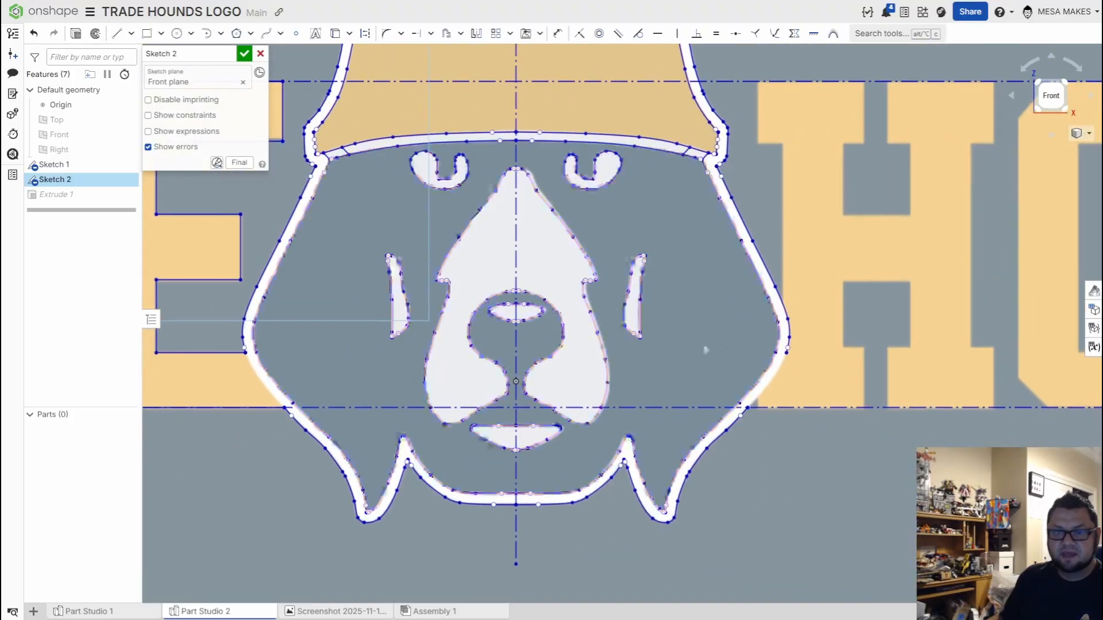
{"action": "middle_click_drag", "start_coordinate": [752, 380], "coordinate": [665, 402]}
{"action": "scroll", "coordinate": [663, 402], "scroll_direction": "up", "scroll_amount": 10}
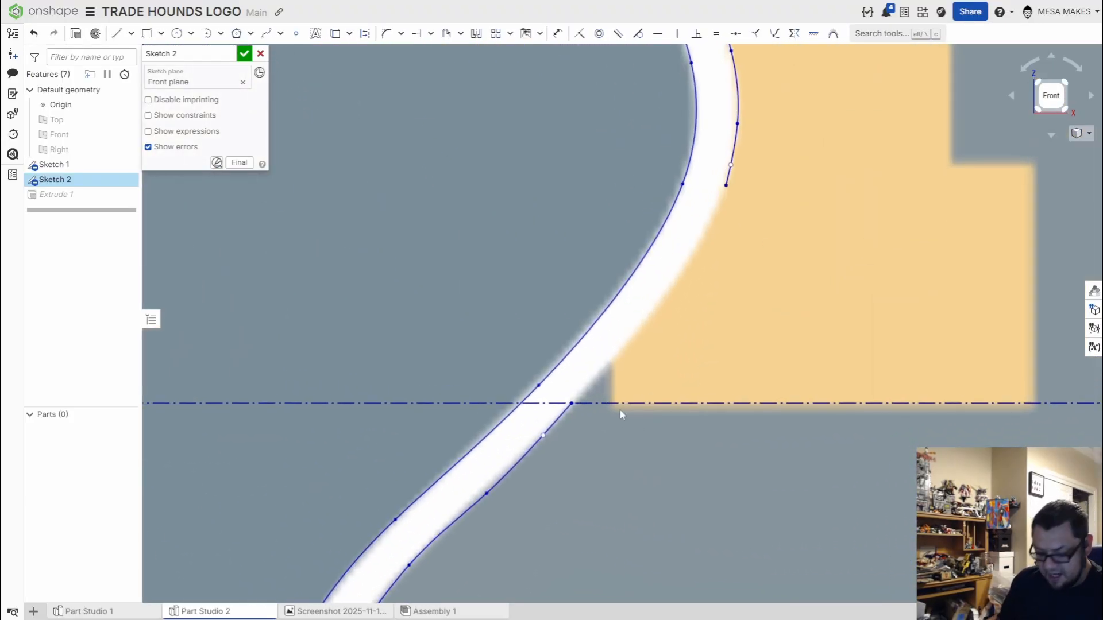
{"action": "key", "text": "l"}
{"action": "left_click", "coordinate": [572, 403]}
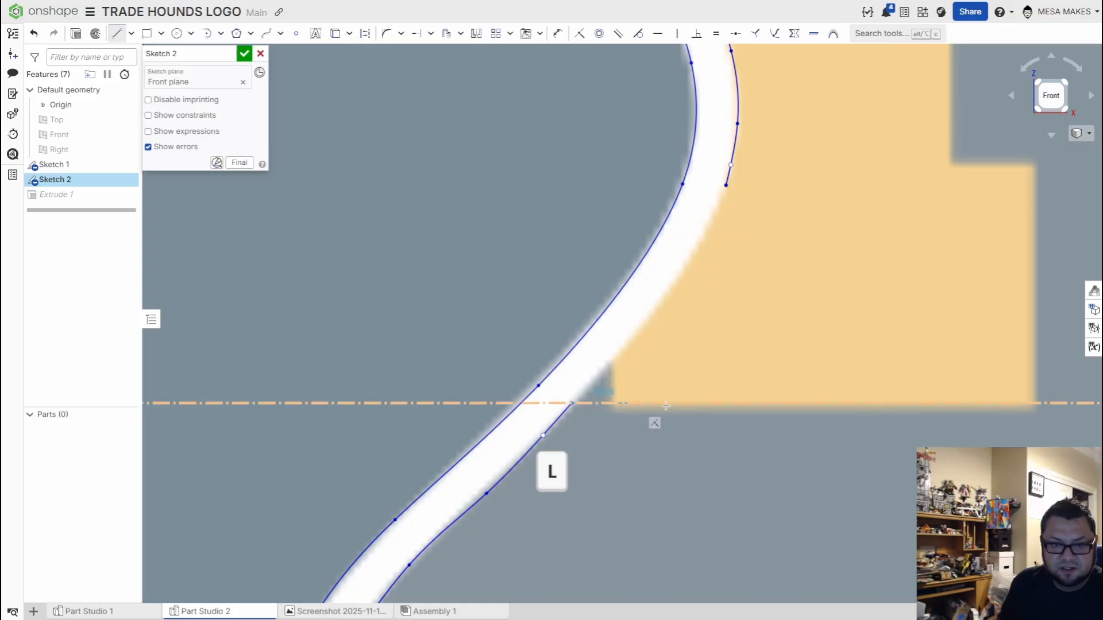
{"action": "middle_click_drag", "start_coordinate": [929, 405], "coordinate": [667, 434]}
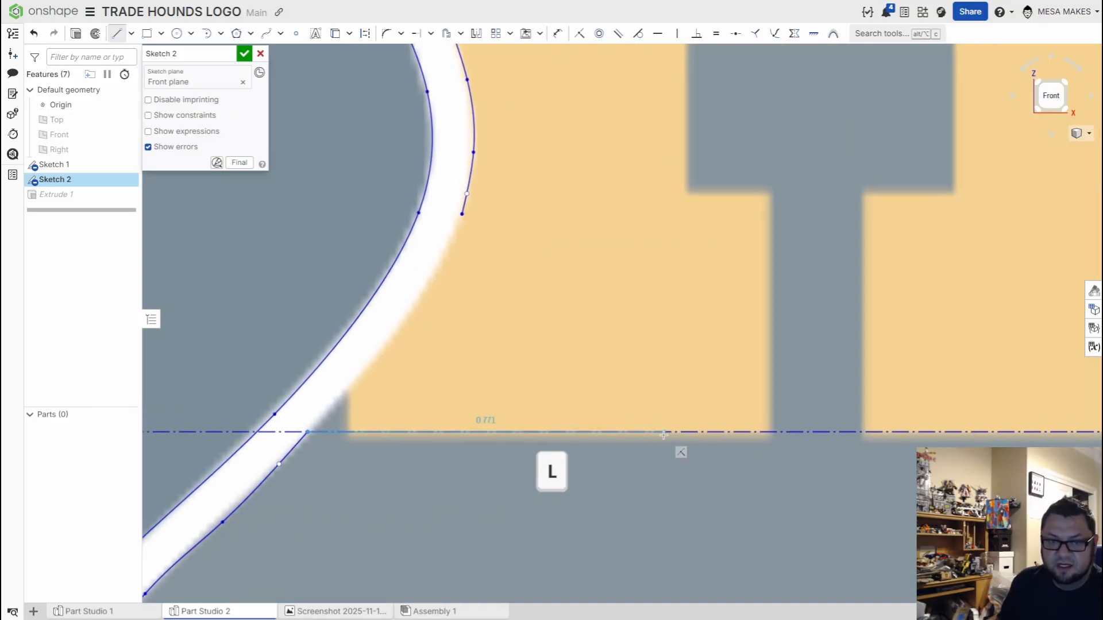
{"action": "left_click", "coordinate": [768, 433]}
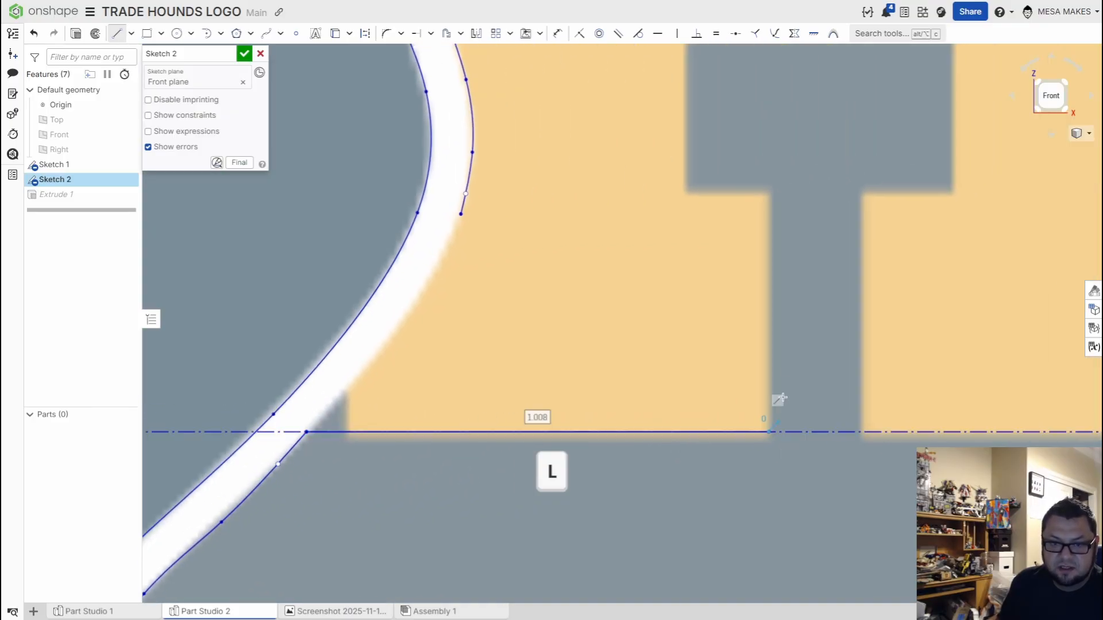
{"action": "left_click", "coordinate": [769, 197]}
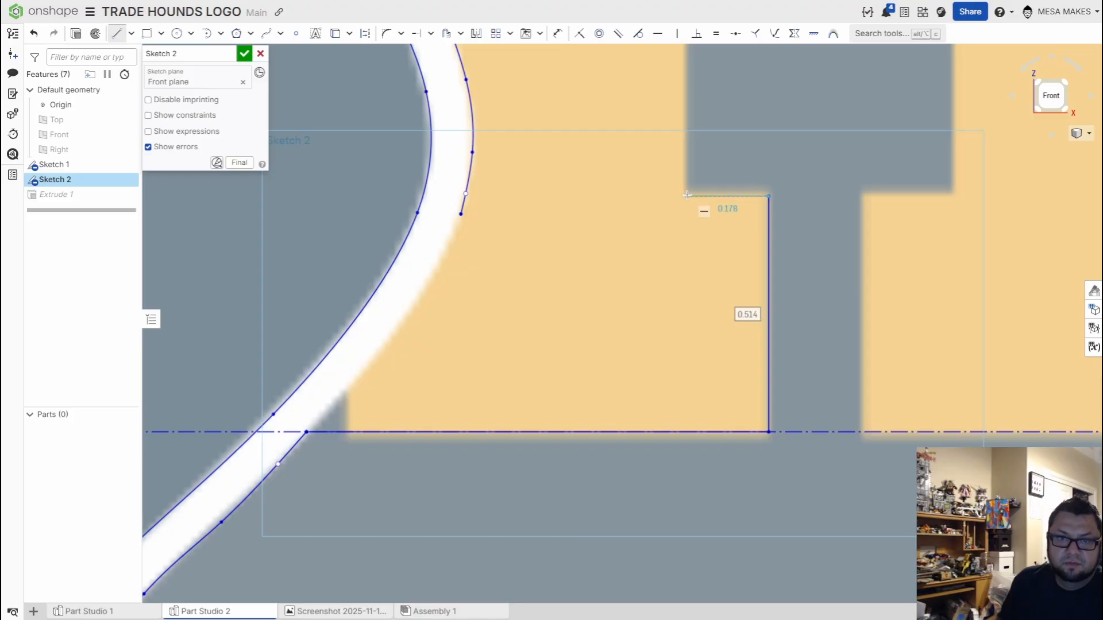
Step: Trace the H's lower notch with a foot top edge about 0.18 long, a stem edge about 0.58 long and a crossbar underside about 0.58 long
{"action": "left_click", "coordinate": [687, 195]}
{"action": "scroll", "coordinate": [686, 190], "scroll_direction": "up", "scroll_amount": 5}
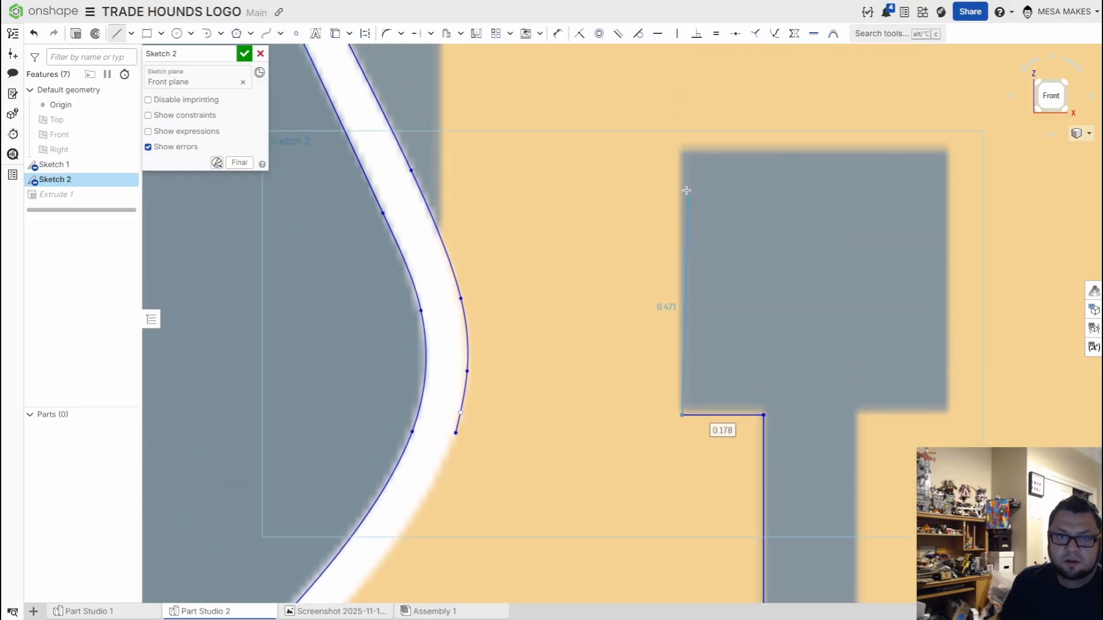
{"action": "left_click", "coordinate": [681, 148]}
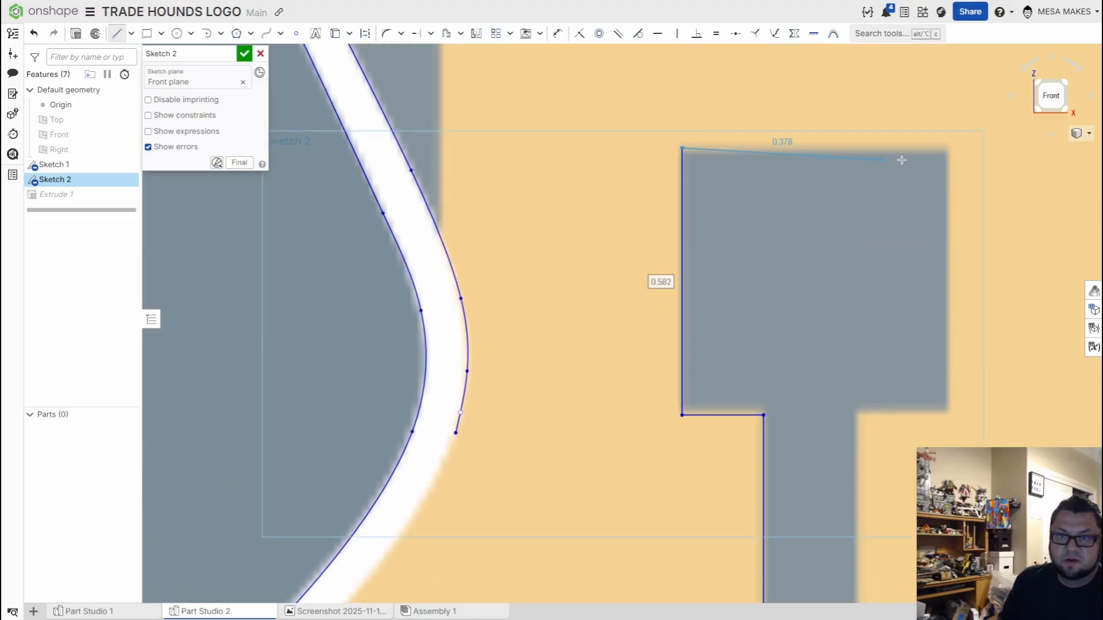
{"action": "left_click", "coordinate": [948, 148]}
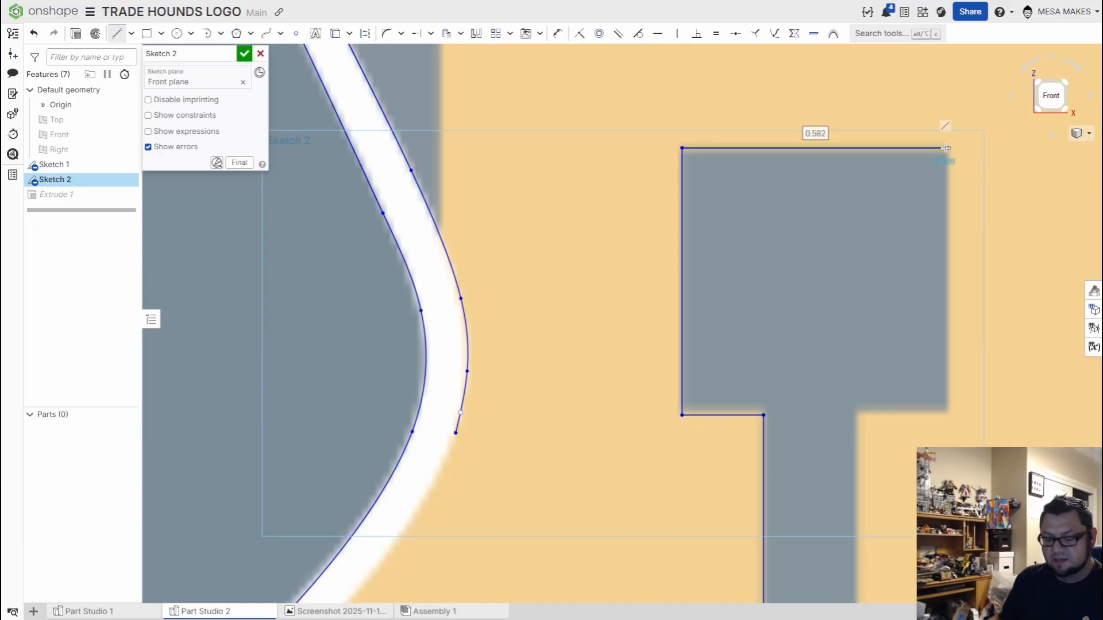
{"action": "key", "text": "Escape"}
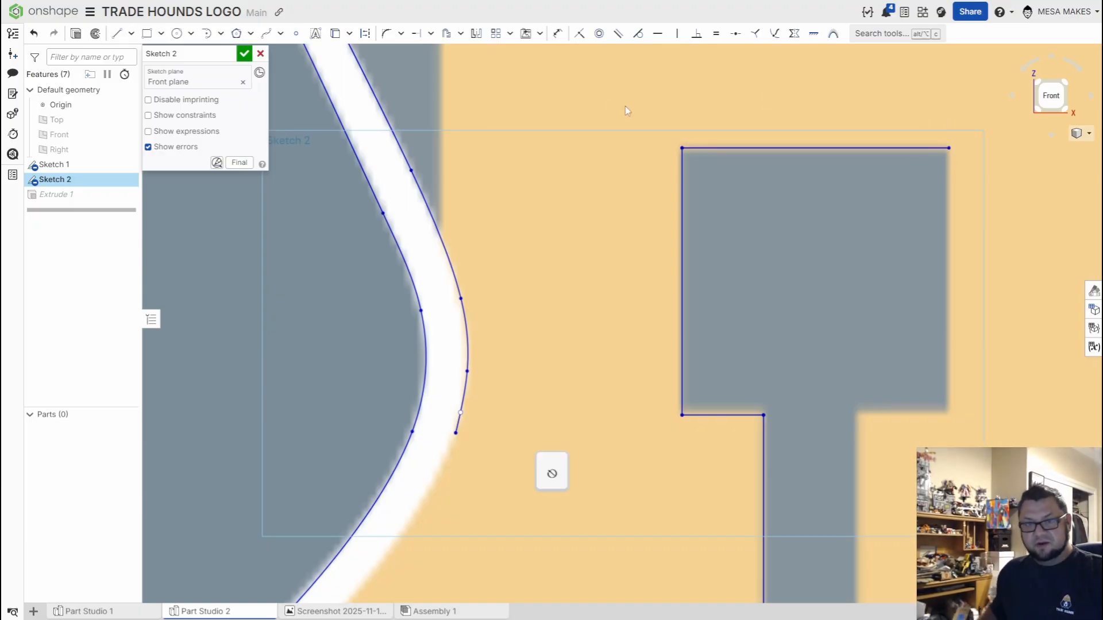
Step: Draw a vertical construction line down from the midpoint of the crossbar's underside in the H's lower notch
{"action": "key", "text": "l"}
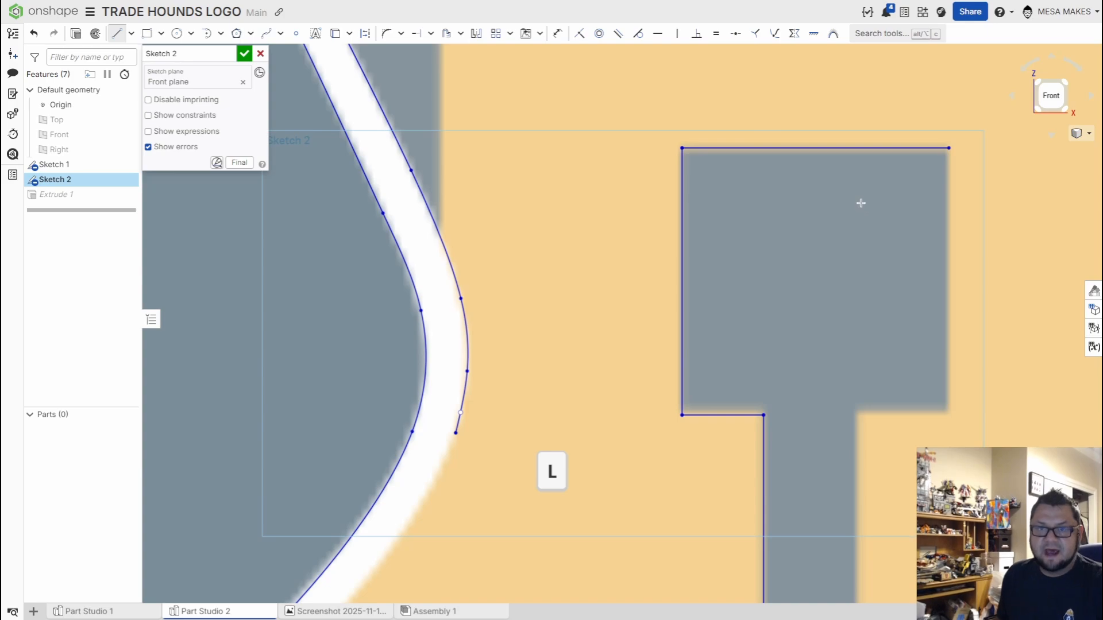
{"action": "left_click", "coordinate": [815, 149]}
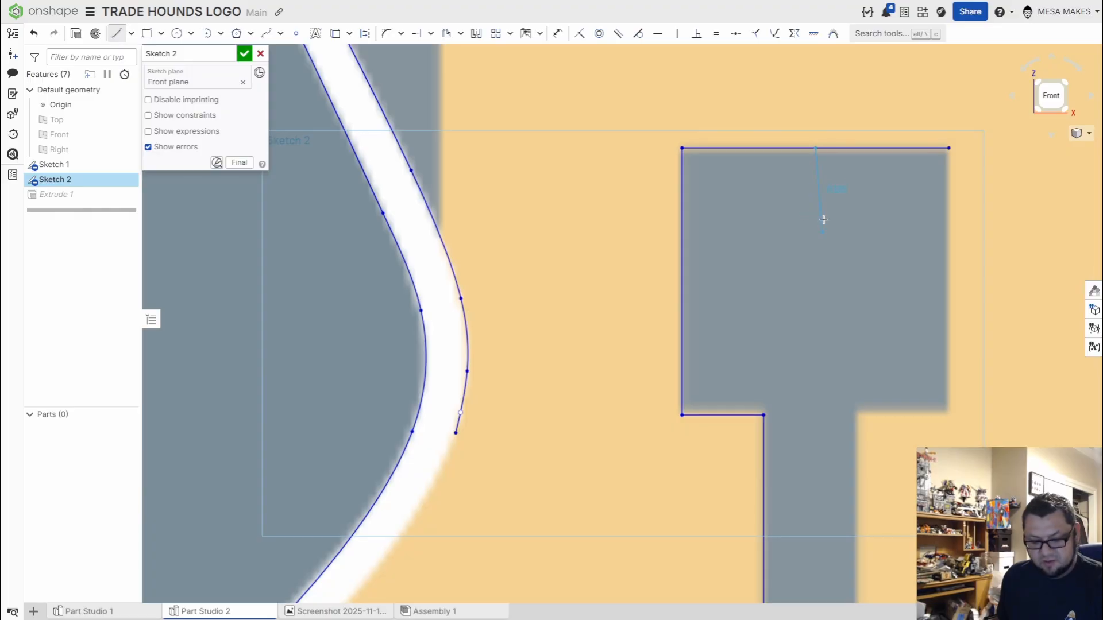
{"action": "key", "text": "q"}
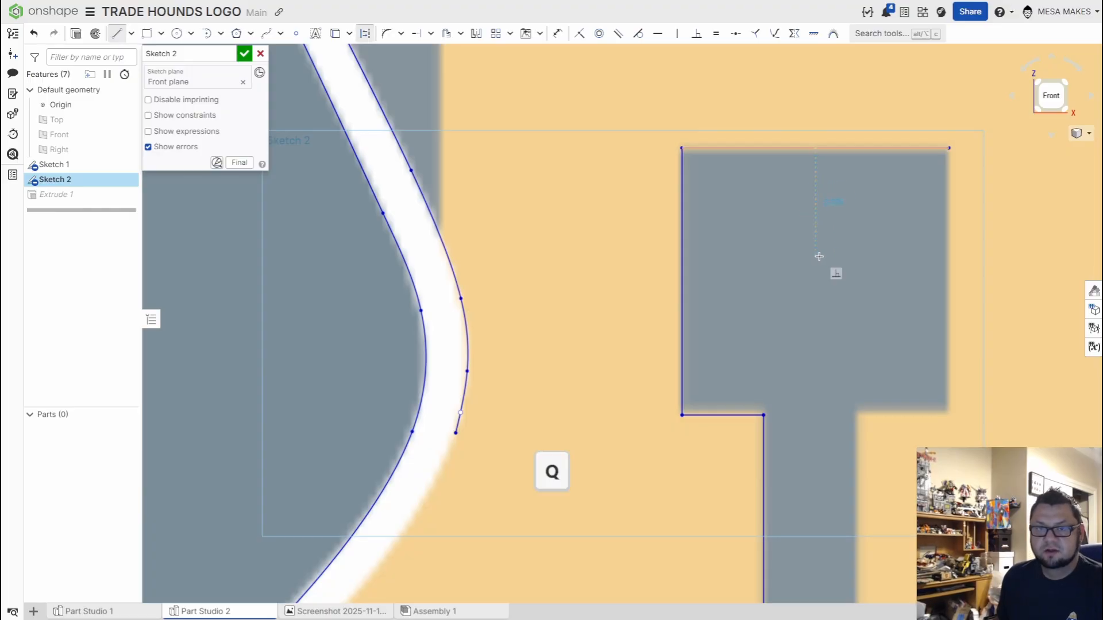
{"action": "left_click", "coordinate": [816, 256]}
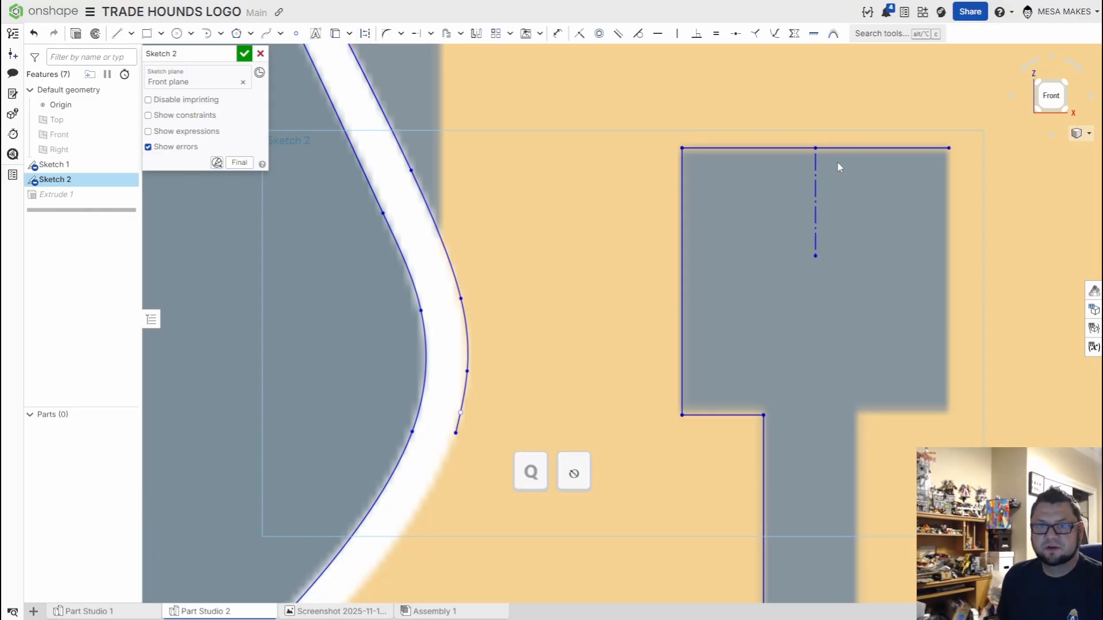
Step: Trim away the half of the crossbar's underside to the right of the H's construction centre line
{"action": "scroll", "coordinate": [855, 166], "scroll_direction": "down", "scroll_amount": 2}
{"action": "key", "text": "m"}
{"action": "left_click_drag", "start_coordinate": [895, 127], "coordinate": [888, 184]}
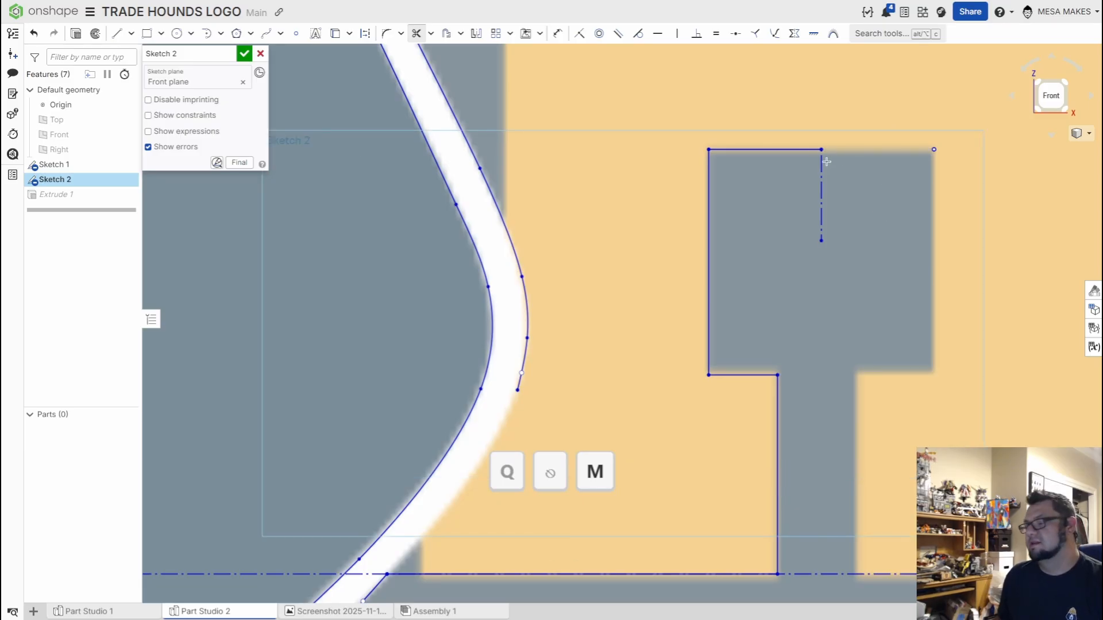
Step: Trace the left half of the H's upper notch from above the centre line, with edges about 0.29, 0.62 and 0.18 long
{"action": "scroll", "coordinate": [827, 162], "scroll_direction": "down", "scroll_amount": 4}
{"action": "middle_click_drag", "start_coordinate": [826, 161], "coordinate": [803, 412]}
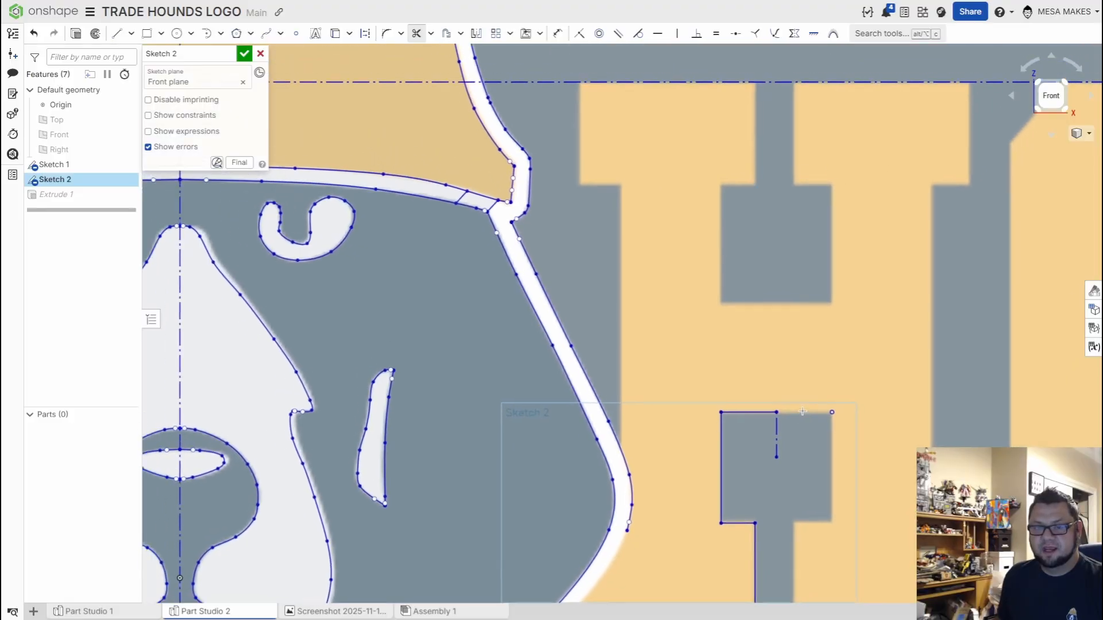
{"action": "scroll", "coordinate": [769, 287], "scroll_direction": "up", "scroll_amount": 2}
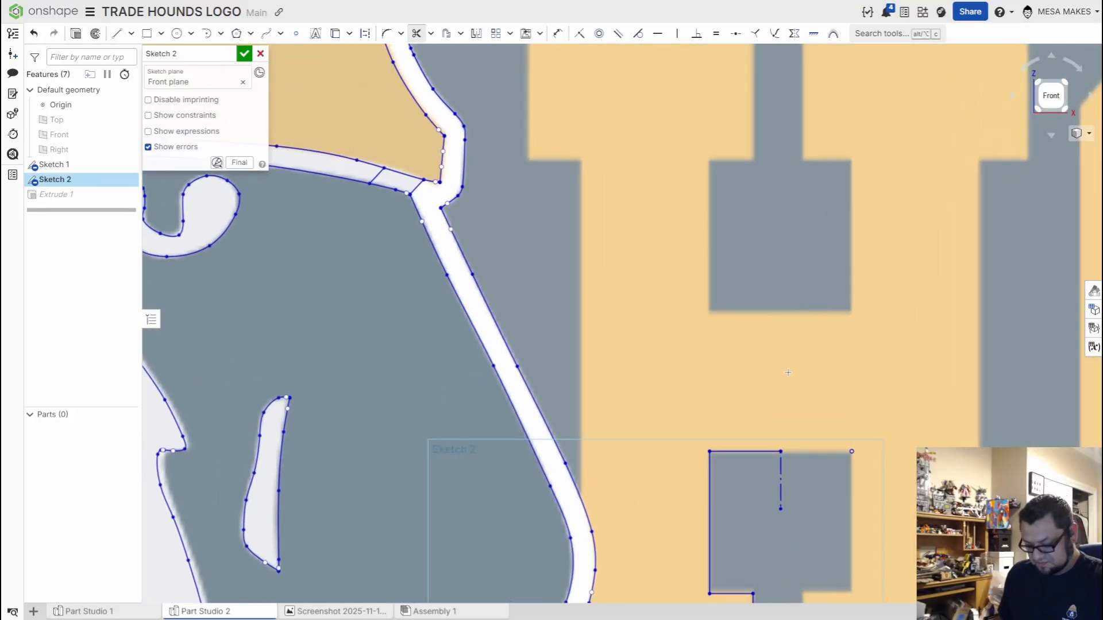
{"action": "key", "text": "l"}
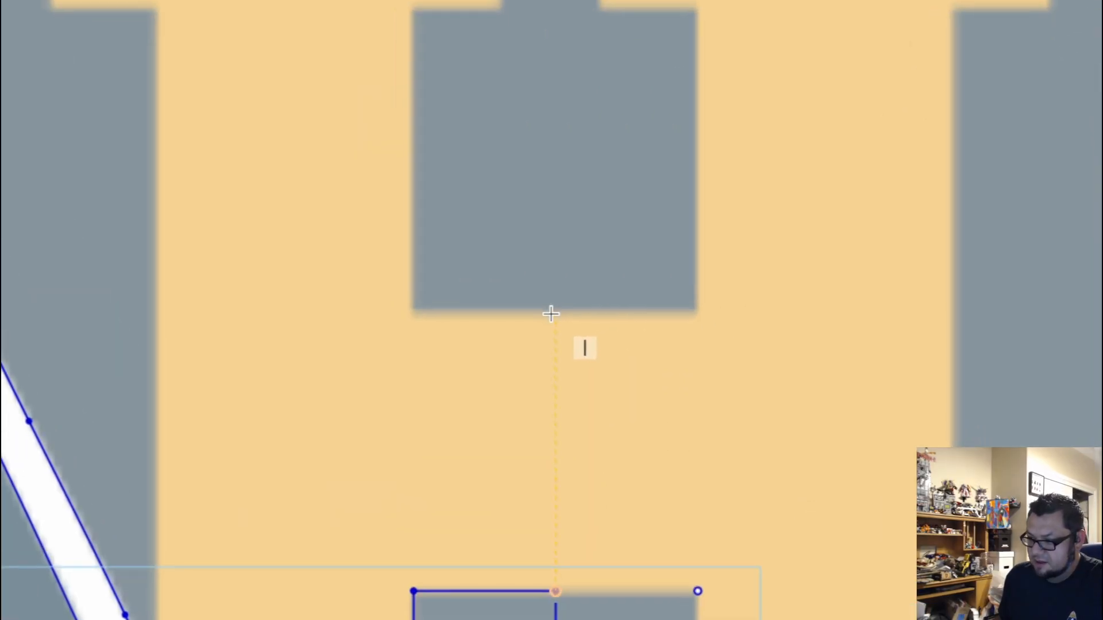
{"action": "left_click", "coordinate": [551, 311]}
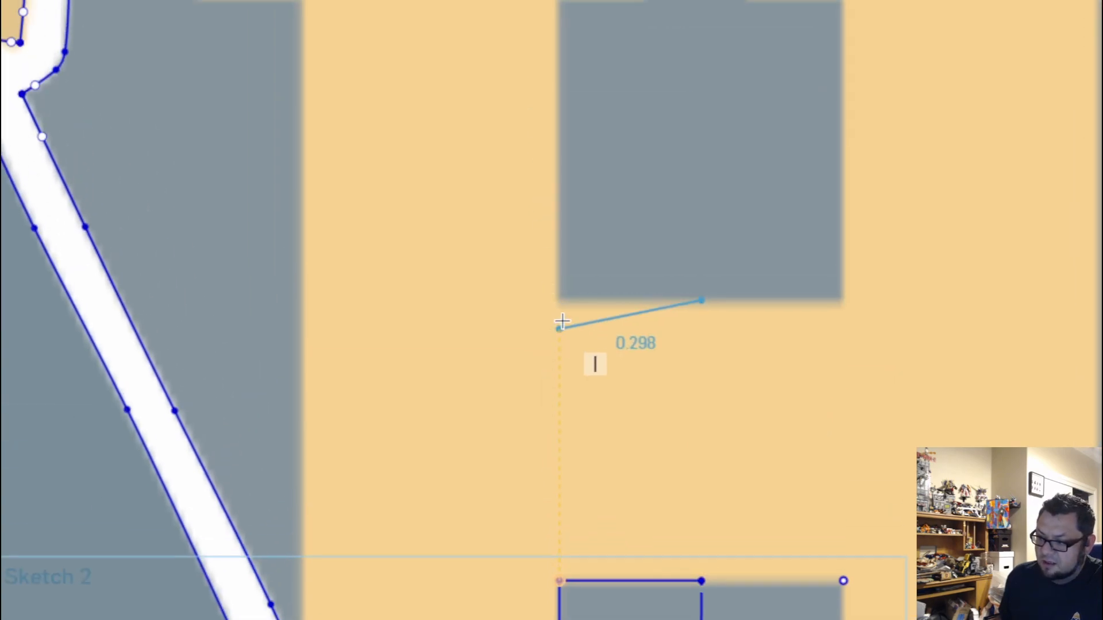
{"action": "left_click", "coordinate": [558, 298]}
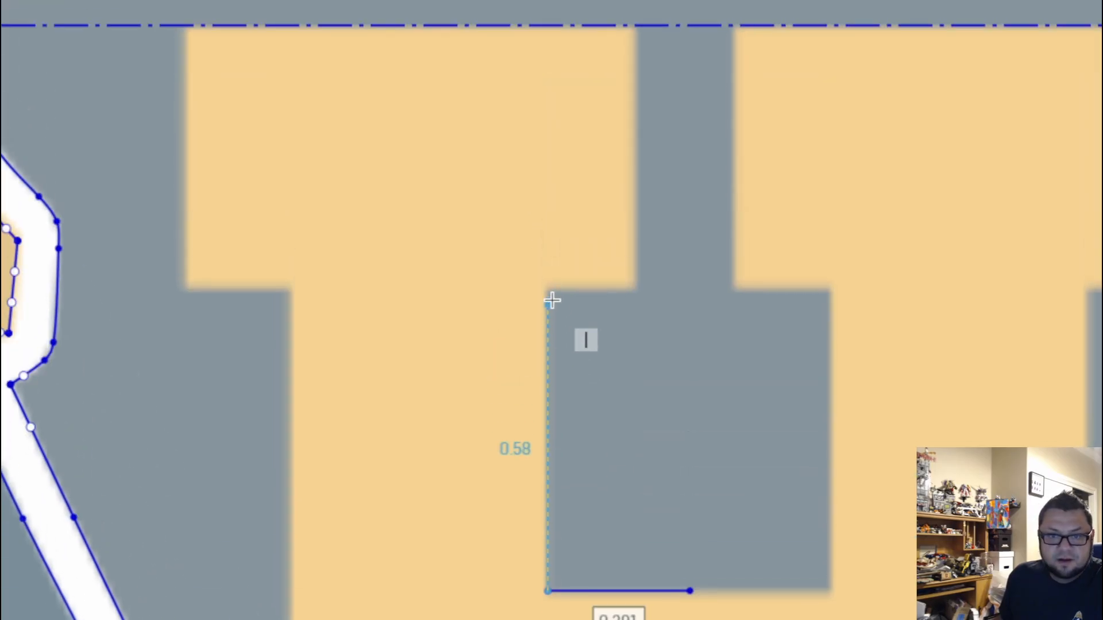
{"action": "left_click", "coordinate": [550, 301]}
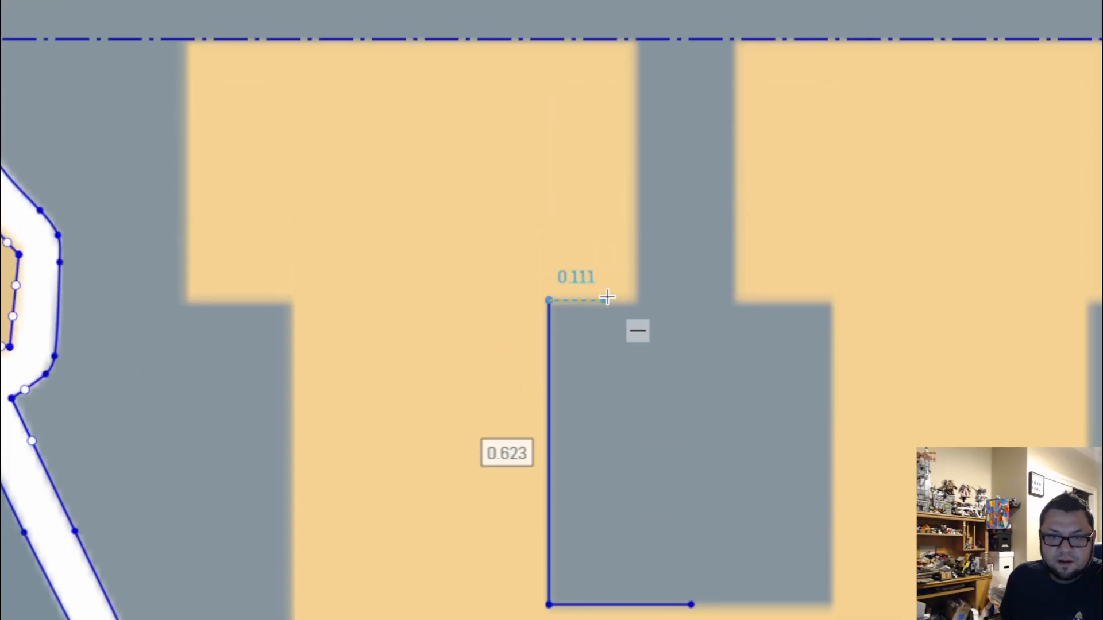
{"action": "left_click", "coordinate": [639, 301]}
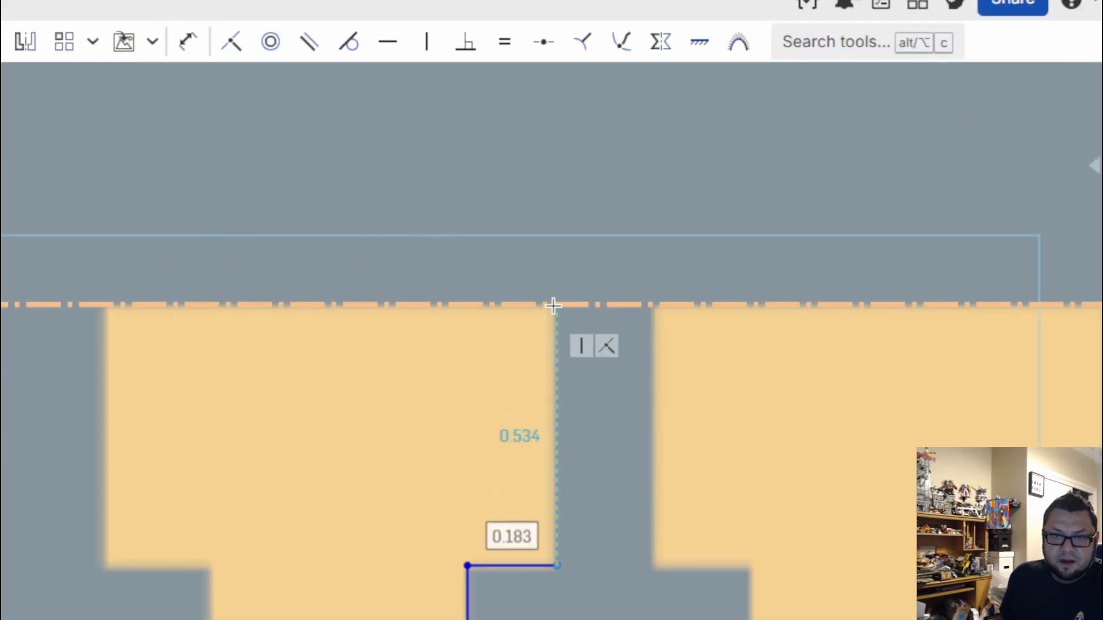
Step: Trace the H's upper-left serif about 0.92 wide and 0.53 high at the upper guide line, and the stem's outer edge down to the head border
{"action": "left_click", "coordinate": [555, 305]}
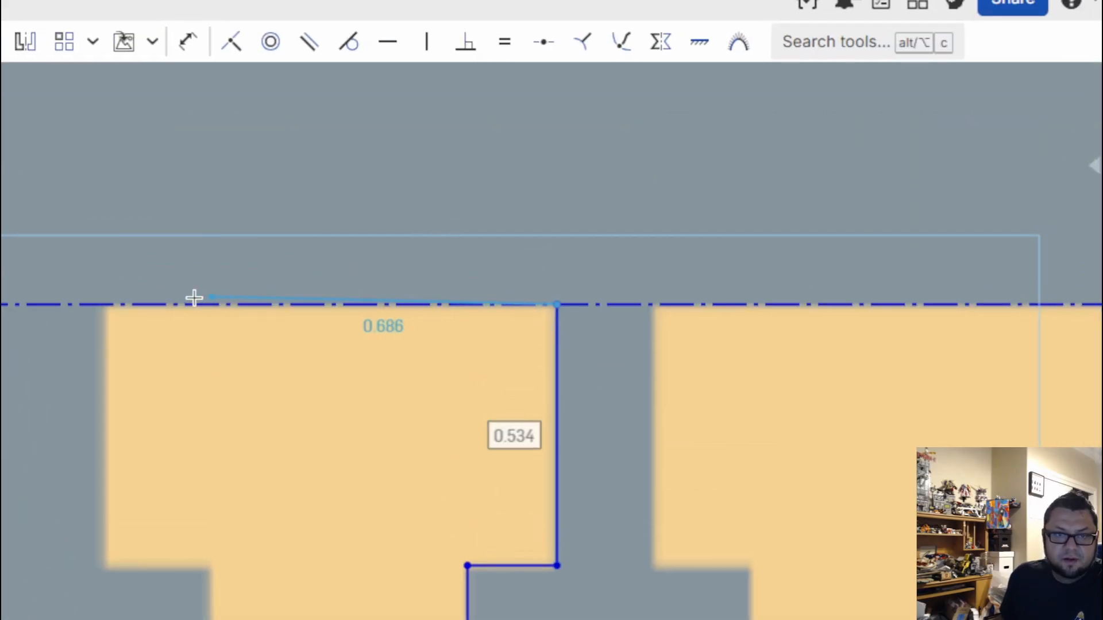
{"action": "left_click", "coordinate": [108, 305]}
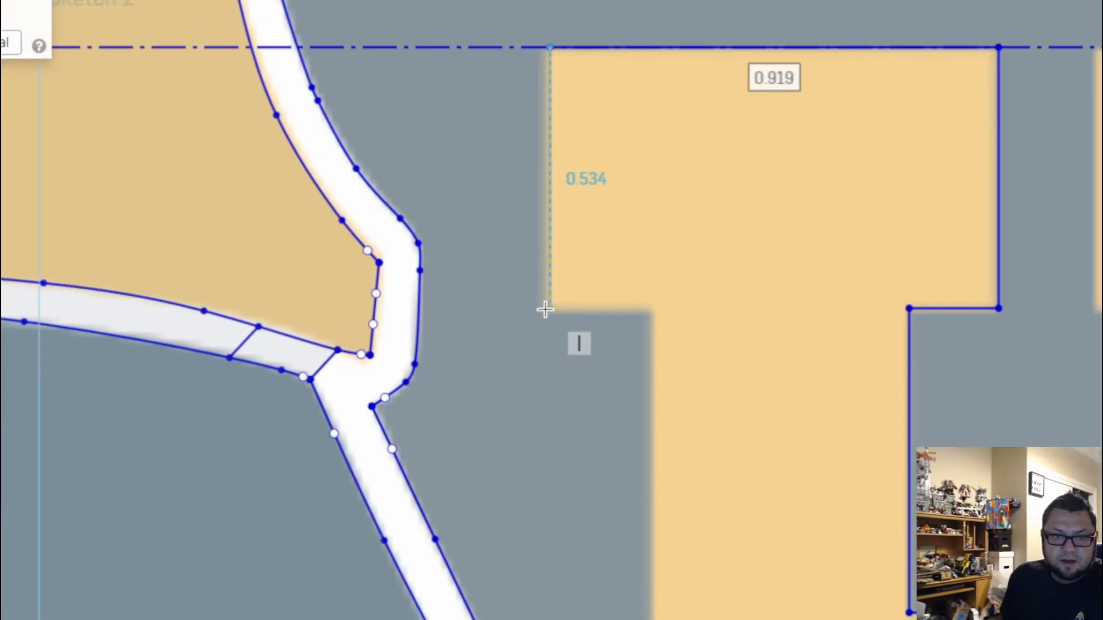
{"action": "left_click", "coordinate": [547, 309]}
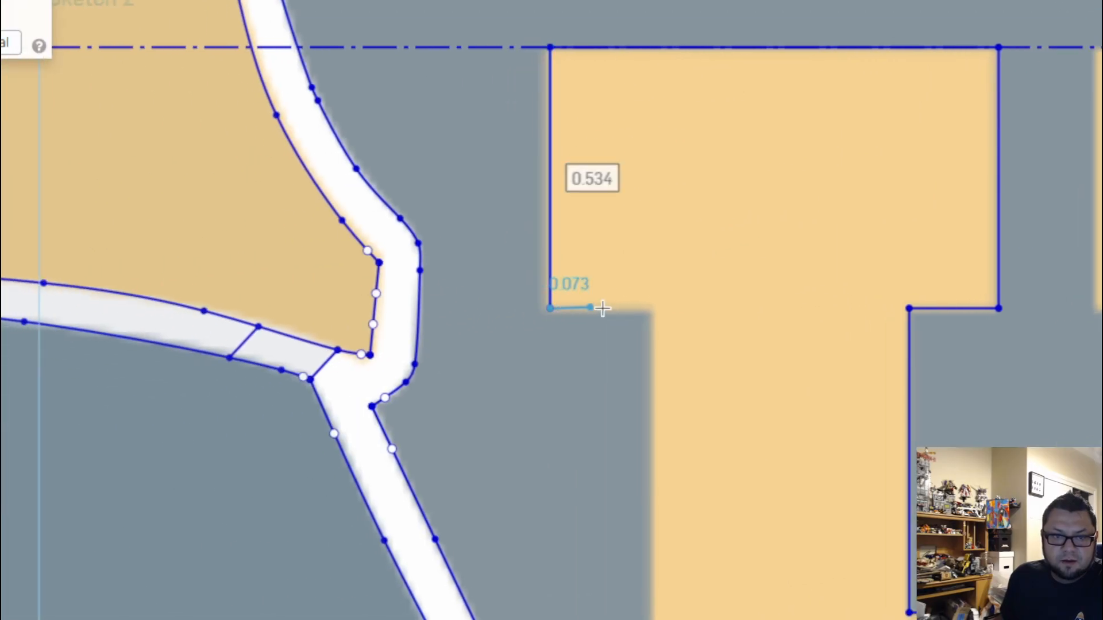
{"action": "left_click", "coordinate": [644, 310]}
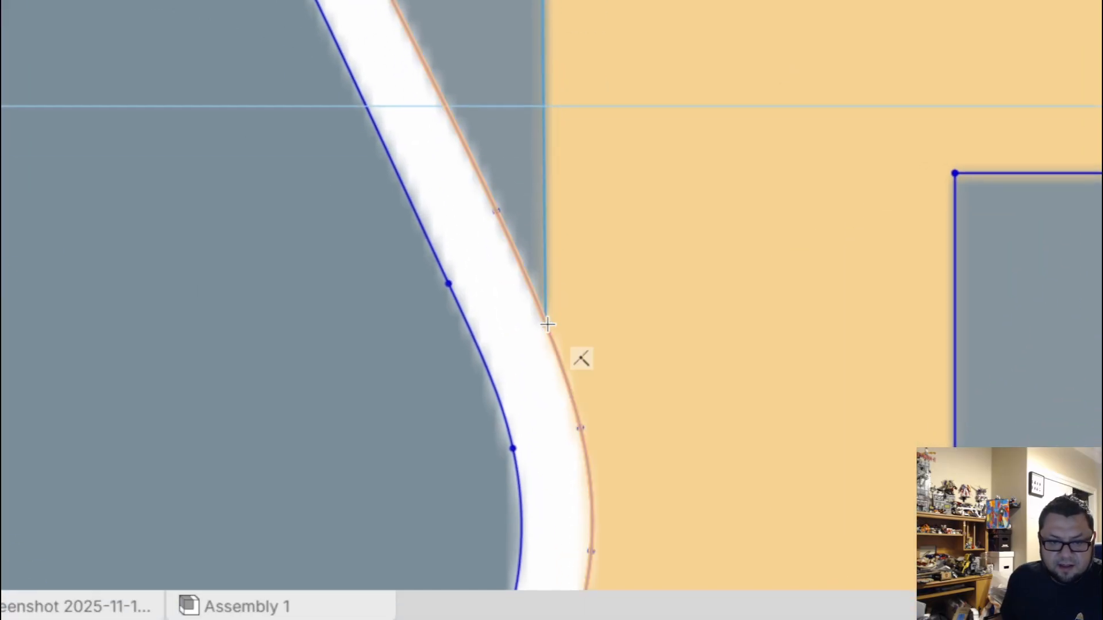
{"action": "left_click", "coordinate": [546, 325]}
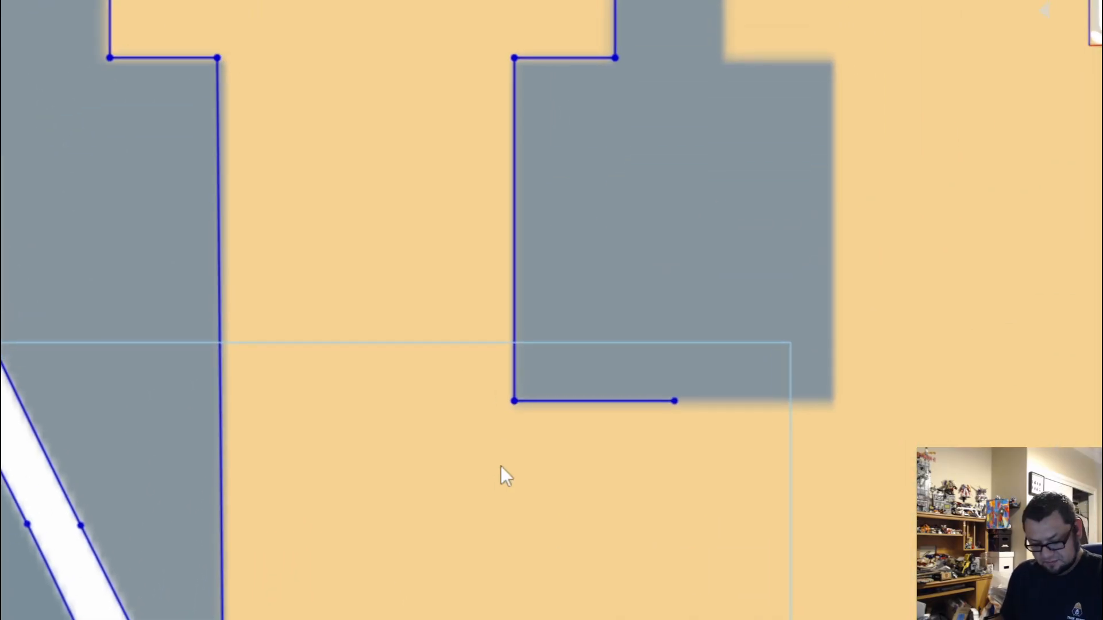
Step: Constrain the two vertical end lines of the H's upper-left serif to equal length
{"action": "middle_click_drag", "start_coordinate": [555, 257], "coordinate": [553, 426]}
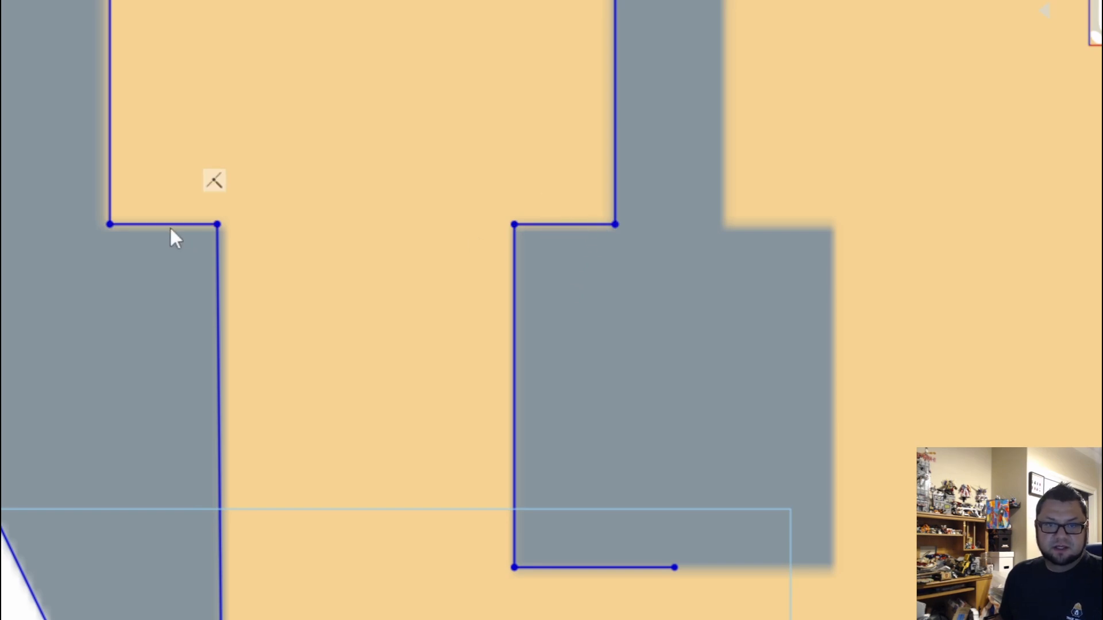
{"action": "scroll", "coordinate": [576, 479], "scroll_direction": "down", "scroll_amount": 2}
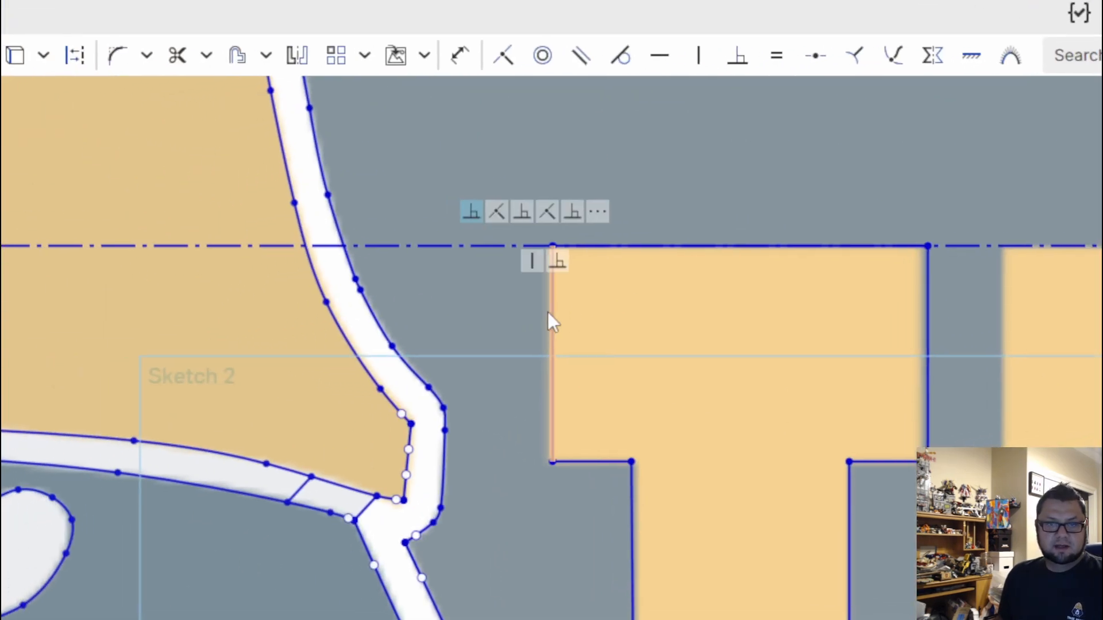
{"action": "left_click", "coordinate": [230, 149]}
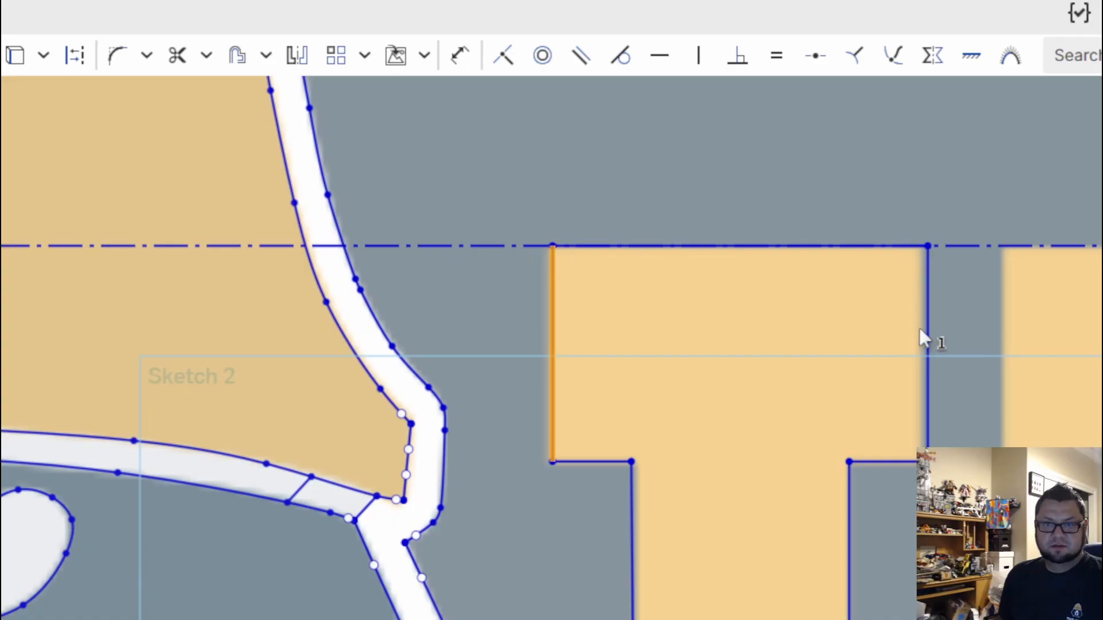
{"action": "left_click", "coordinate": [926, 321]}
{"action": "key", "text": "e"}
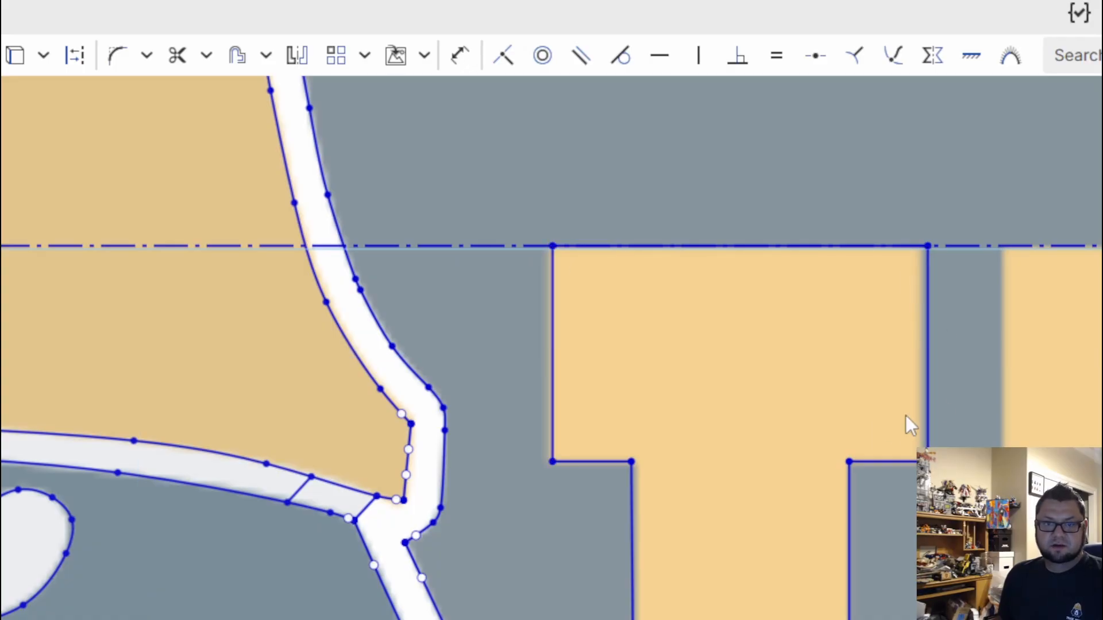
Step: Align the outer end of the H's upper-left serif with the image and constrain the stem's outer edge vertical
{"action": "left_click", "coordinate": [927, 391]}
{"action": "scroll", "coordinate": [929, 397], "scroll_direction": "up", "scroll_amount": 3}
{"action": "left_click_drag", "start_coordinate": [926, 396], "coordinate": [925, 398]}
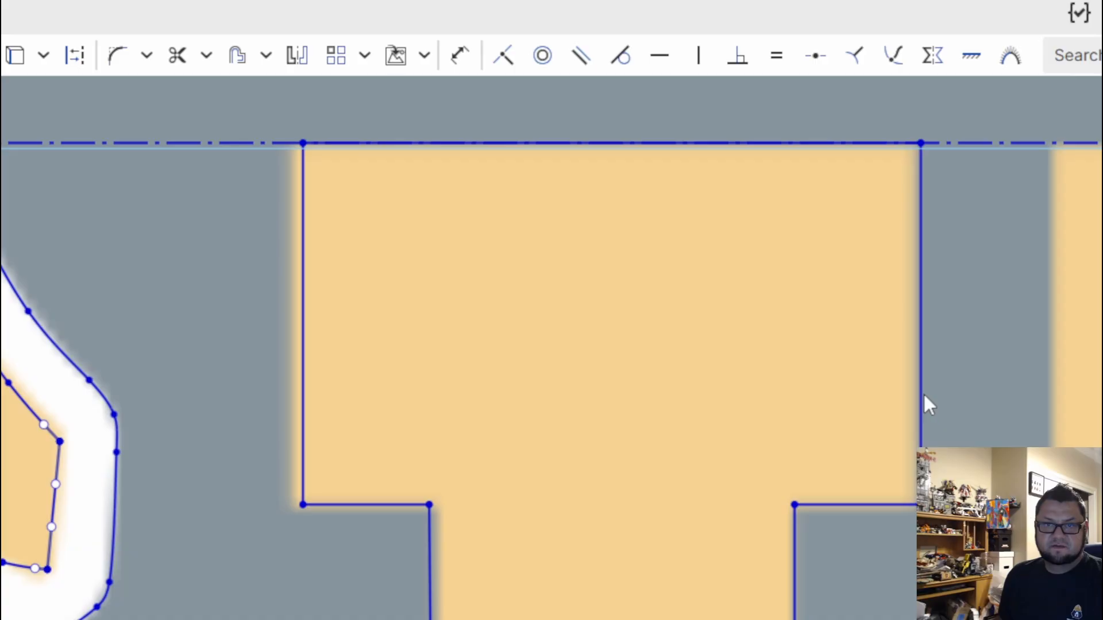
{"action": "left_click", "coordinate": [301, 288]}
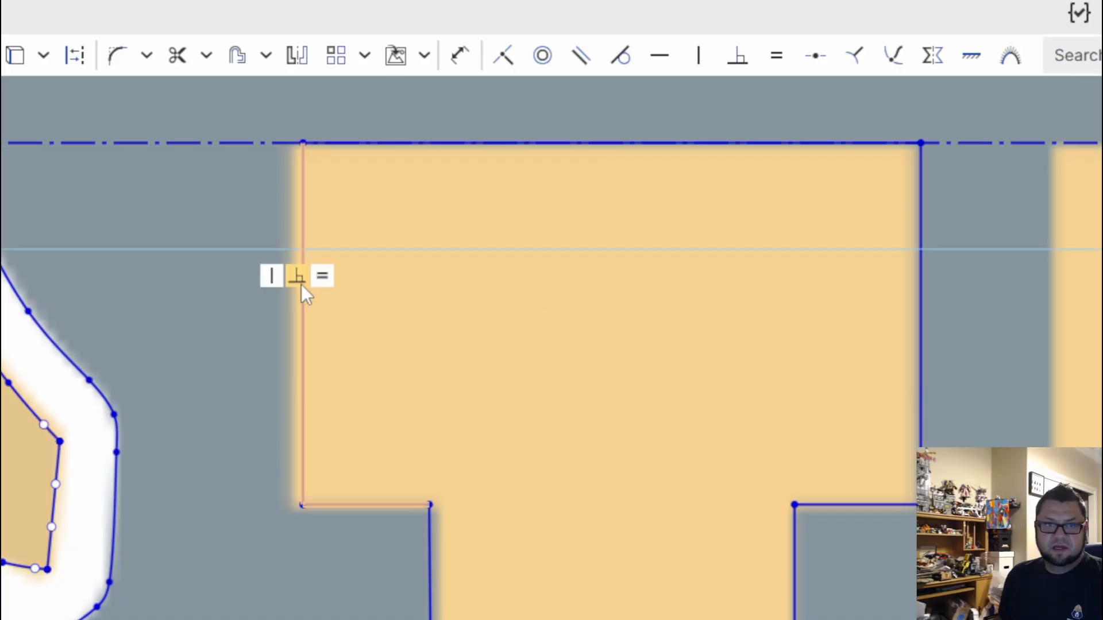
{"action": "left_click_drag", "start_coordinate": [301, 311], "coordinate": [297, 311]}
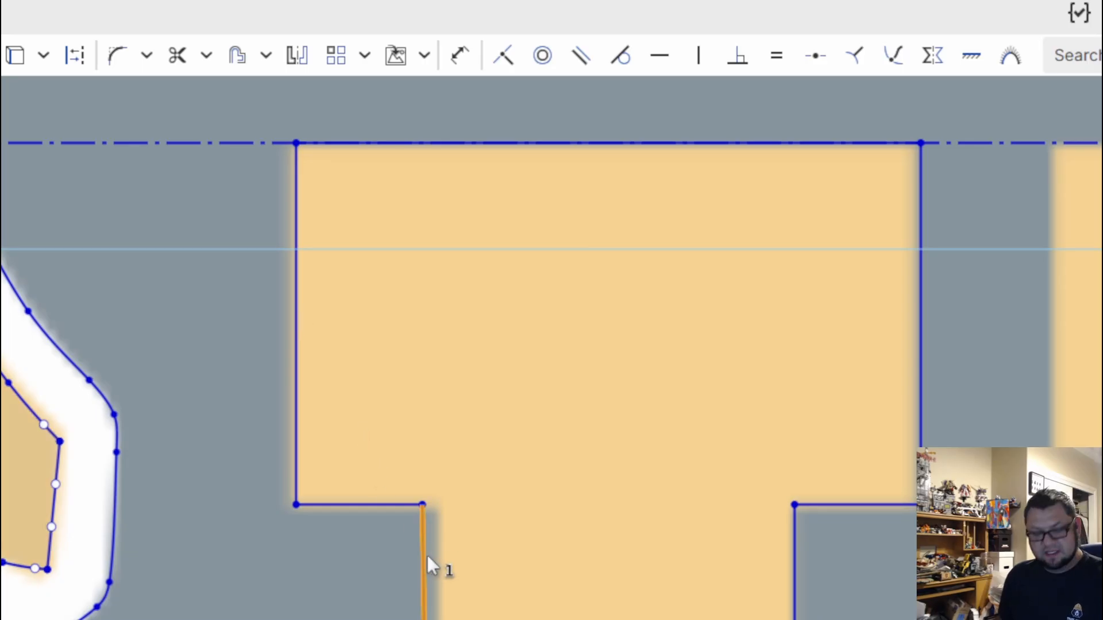
{"action": "key", "text": "v"}
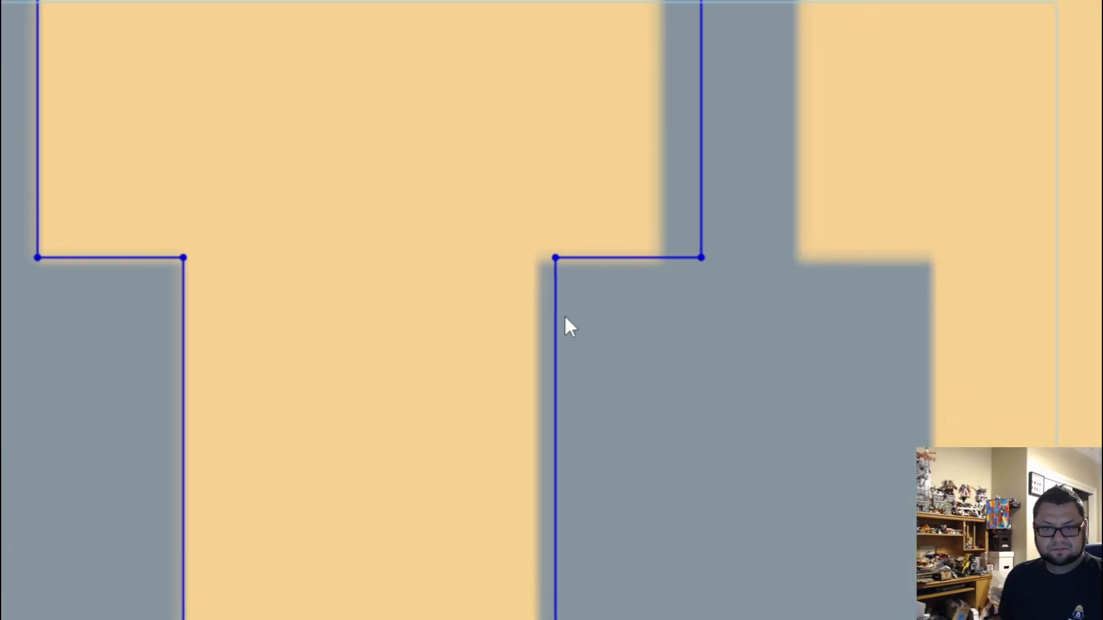
Step: Adjust the stem's inner edge and both end lines of the H's upper-left serif to match the traced image
{"action": "left_click_drag", "start_coordinate": [536, 324], "coordinate": [533, 325]}
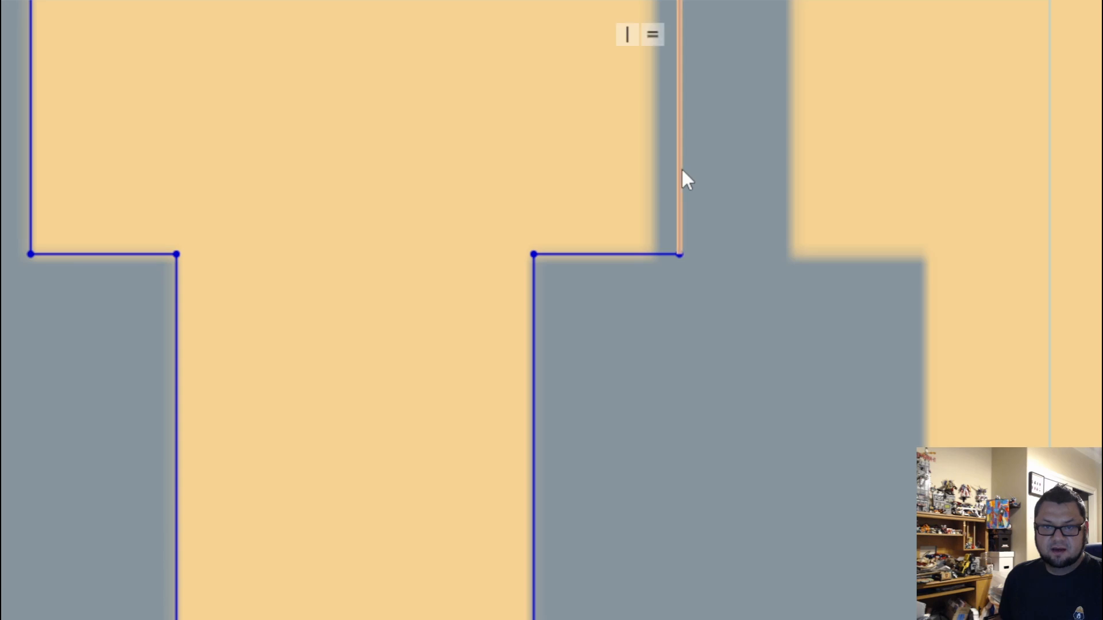
{"action": "left_click_drag", "start_coordinate": [682, 173], "coordinate": [666, 174]}
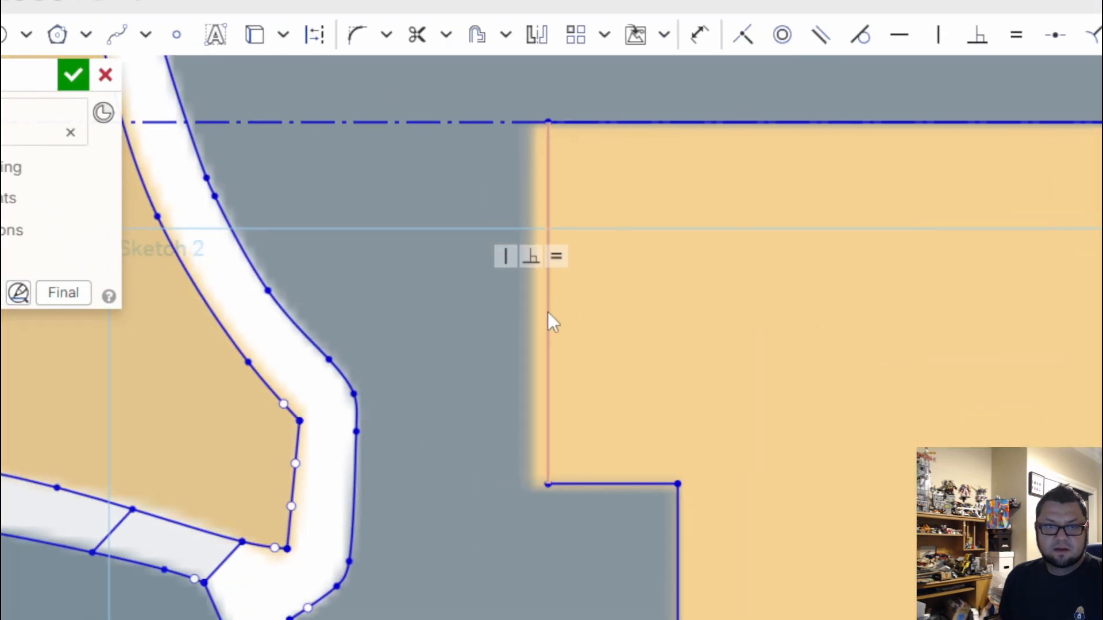
{"action": "left_click_drag", "start_coordinate": [548, 312], "coordinate": [543, 312]}
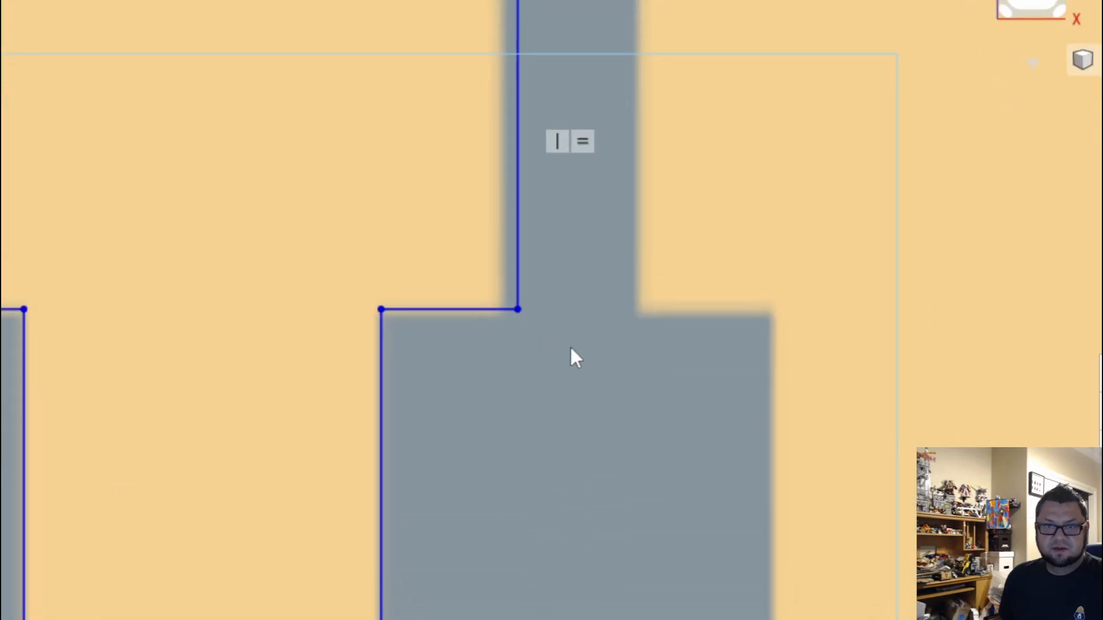
Step: Mirror the upper outline of the H's left half, including the serif and stem edges, about the construction centre line
{"action": "scroll", "coordinate": [575, 363], "scroll_direction": "down", "scroll_amount": 1}
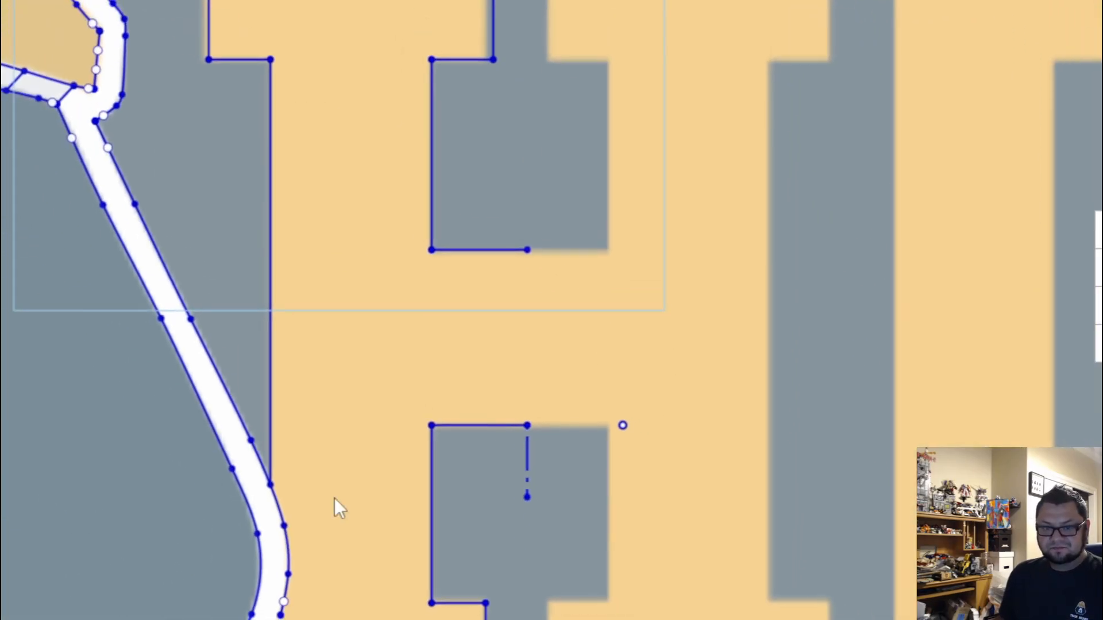
{"action": "scroll", "coordinate": [597, 508], "scroll_direction": "up", "scroll_amount": 4}
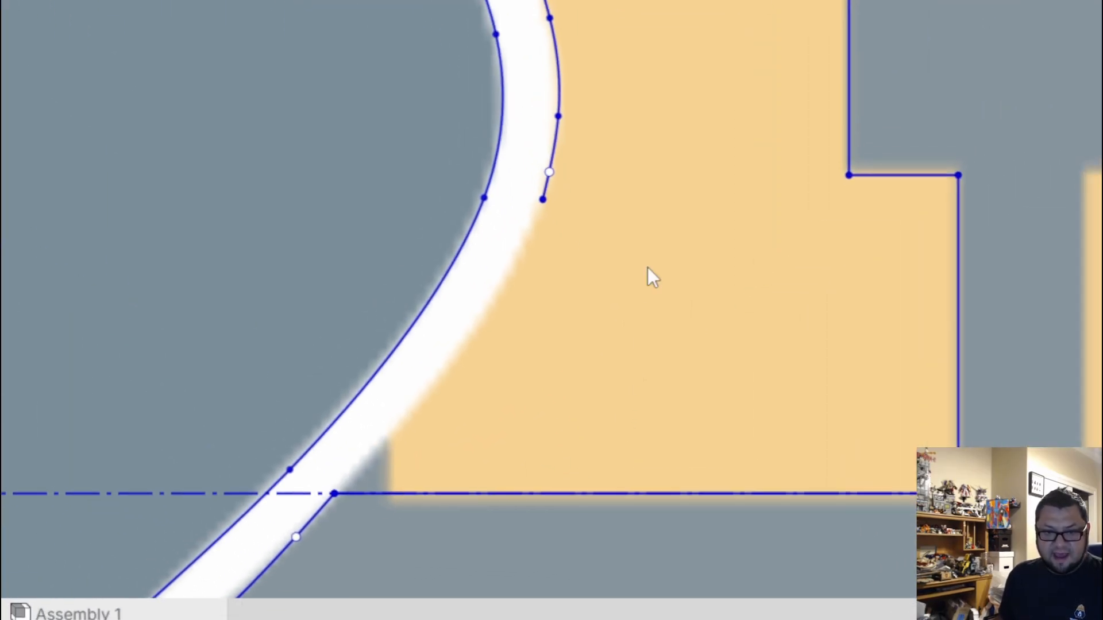
{"action": "scroll", "coordinate": [609, 298], "scroll_direction": "down", "scroll_amount": 3}
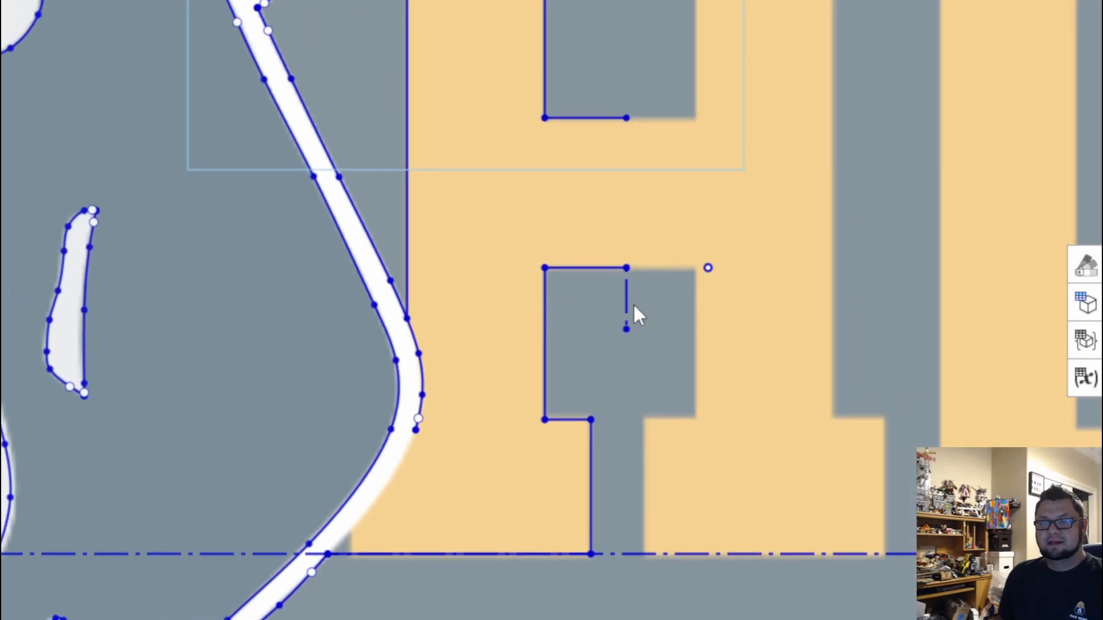
{"action": "left_click", "coordinate": [629, 238]}
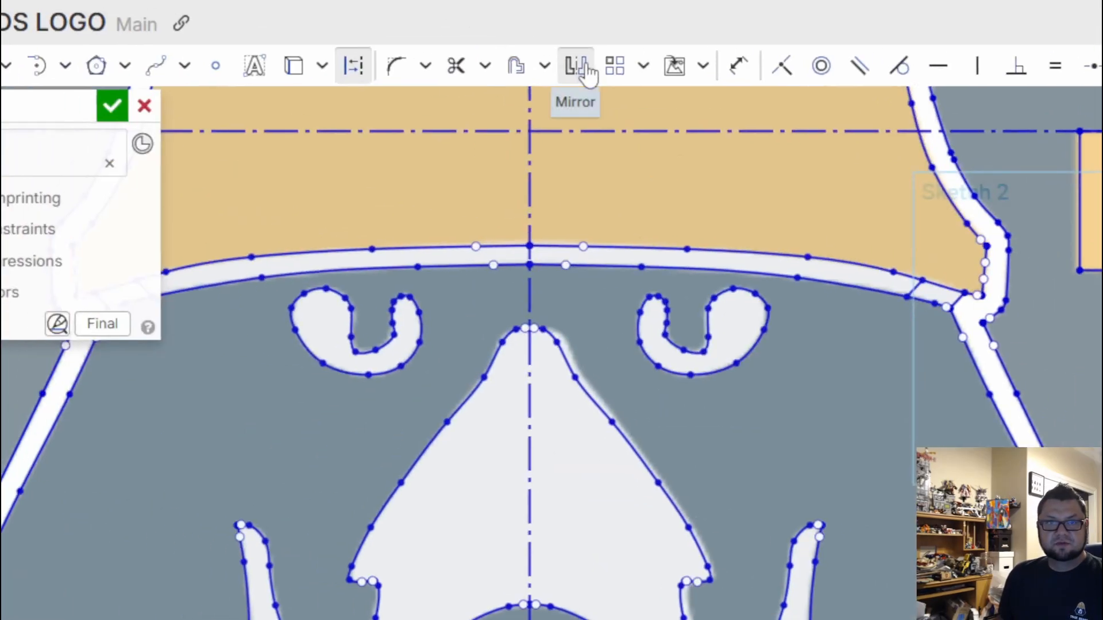
{"action": "left_click", "coordinate": [583, 69]}
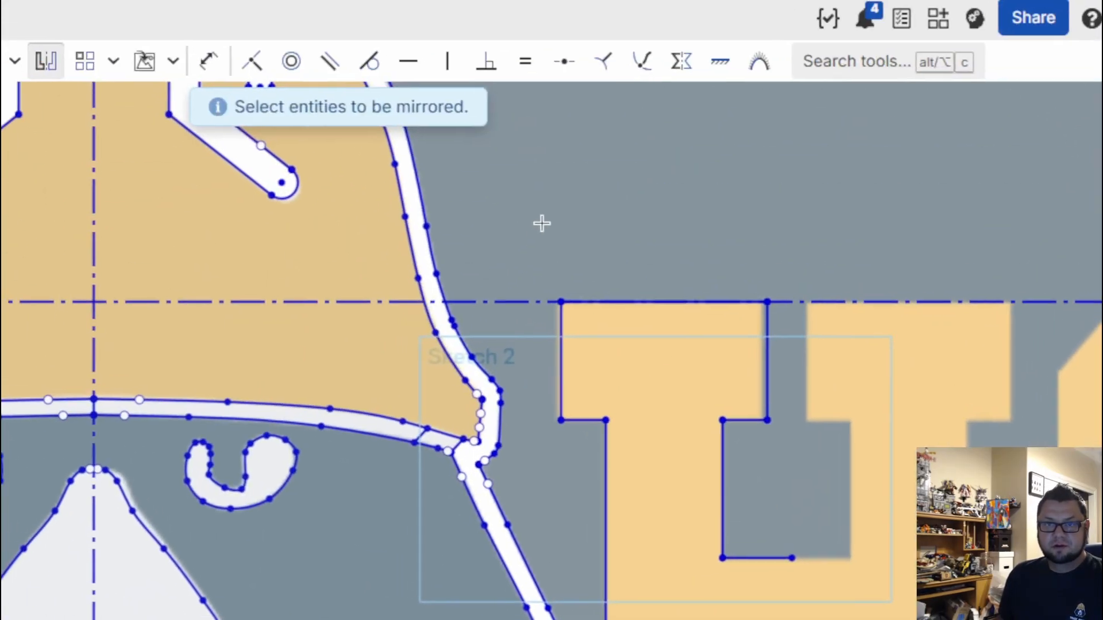
{"action": "mouse_move", "coordinate": [547, 242]}
{"action": "left_mouse_down"}
{"action": "mouse_move", "coordinate": [653, 387]}
{"action": "mouse_move", "coordinate": [849, 489]}
{"action": "mouse_move", "coordinate": [891, 604]}
{"action": "mouse_move", "coordinate": [885, 487]}
{"action": "left_mouse_up"}
{"action": "left_click_drag", "start_coordinate": [676, 204], "coordinate": [675, 204]}
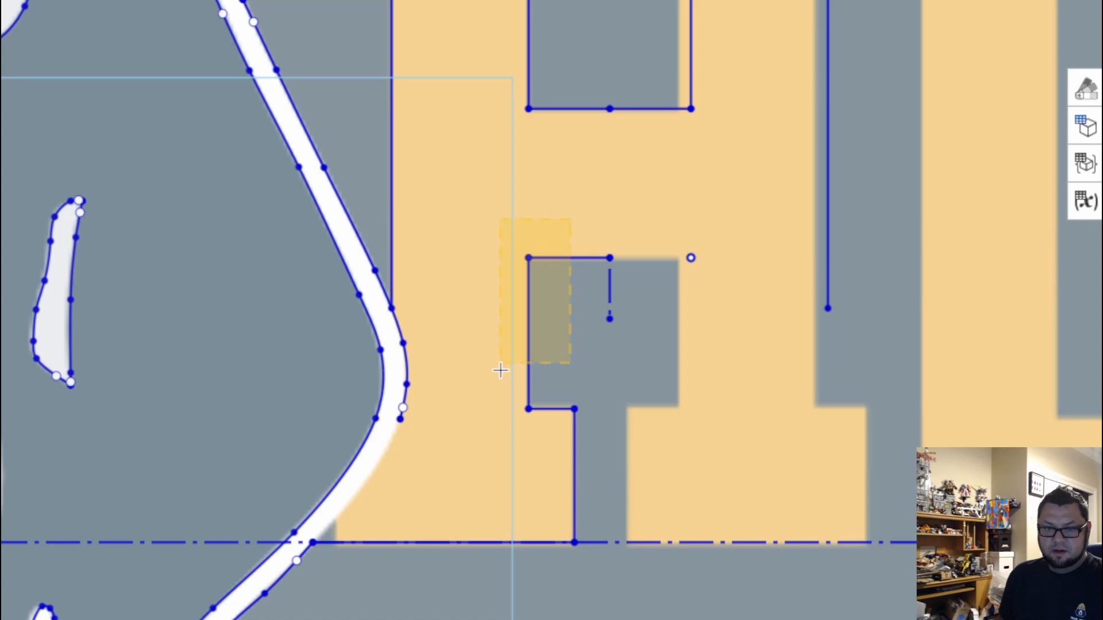
Step: Mirror the H's lower notch lines, from the crossbar's underside to the lower guide line, about the same centre line
{"action": "left_click_drag", "start_coordinate": [500, 484], "coordinate": [500, 484]}
{"action": "scroll", "coordinate": [625, 480], "scroll_direction": "up", "scroll_amount": 4}
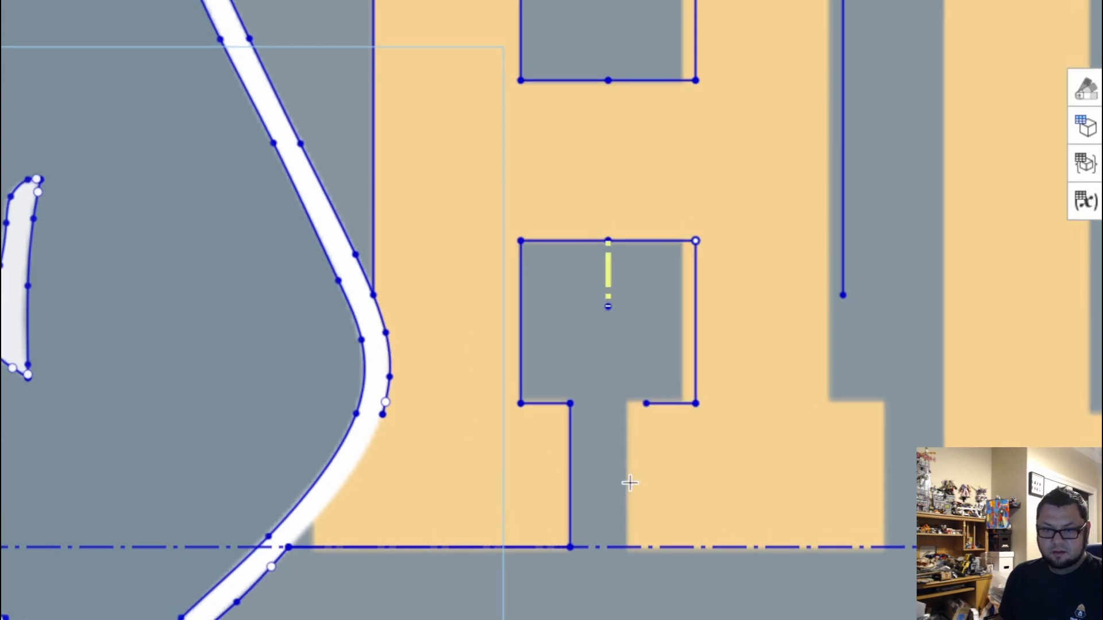
{"action": "left_click_drag", "start_coordinate": [605, 450], "coordinate": [496, 465]}
{"action": "scroll", "coordinate": [391, 589], "scroll_direction": "up", "scroll_amount": 3}
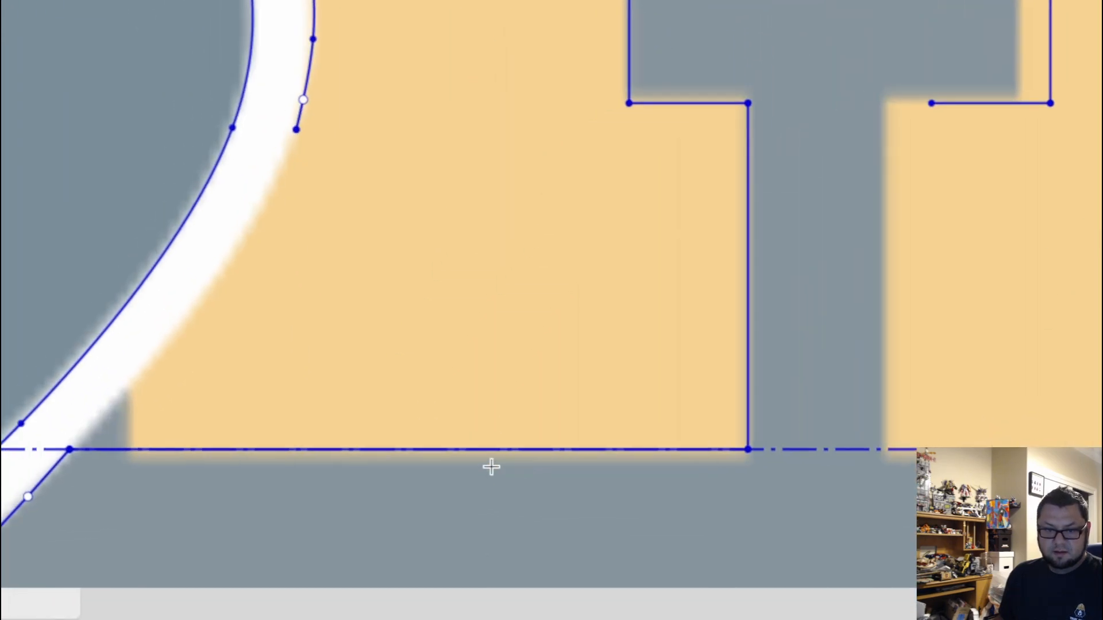
{"action": "scroll", "coordinate": [886, 450], "scroll_direction": "down", "scroll_amount": 4}
{"action": "mouse_move", "coordinate": [747, 448]}
{"action": "middle_mouse_down"}
{"action": "mouse_move", "coordinate": [374, 373]}
{"action": "mouse_move", "coordinate": [290, 372]}
{"action": "middle_mouse_up"}
{"action": "key", "text": "Escape"}
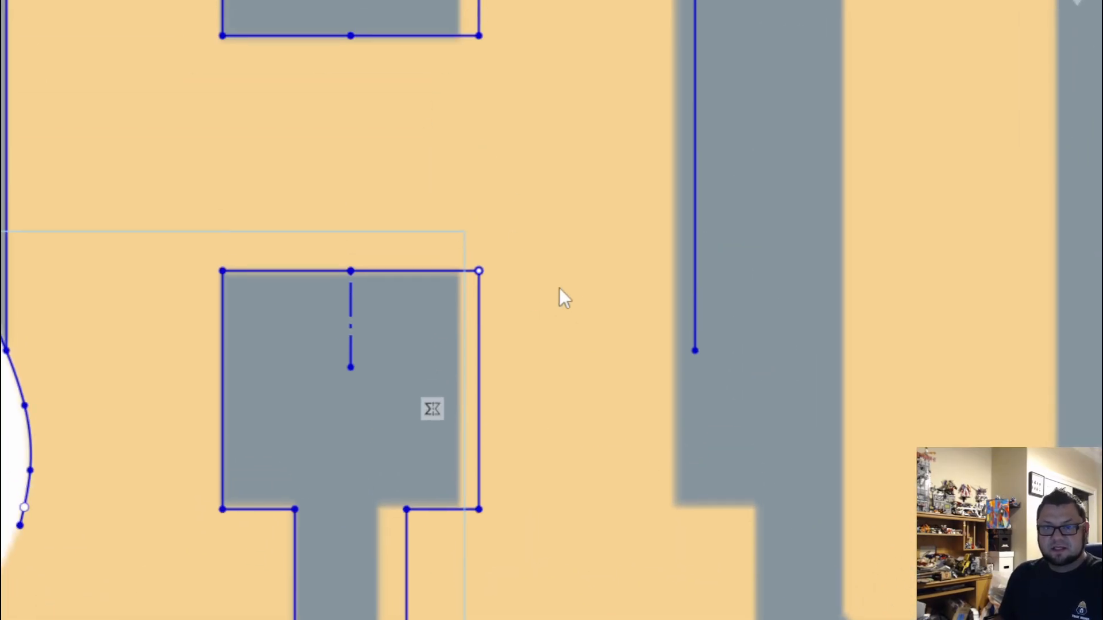
Step: Shift the inner edges of the H's mirrored upper serif and lower notch onto the edges in the image
{"action": "scroll", "coordinate": [559, 287], "scroll_direction": "down", "scroll_amount": 2}
{"action": "middle_click_drag", "start_coordinate": [559, 287], "coordinate": [548, 460]}
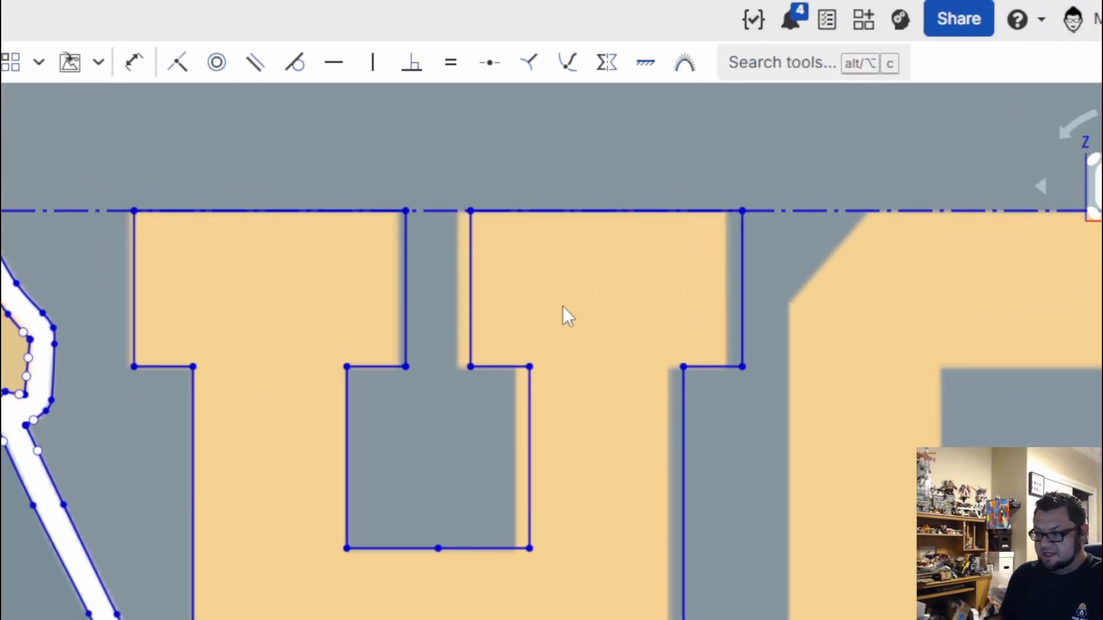
{"action": "scroll", "coordinate": [487, 361], "scroll_direction": "up", "scroll_amount": 3}
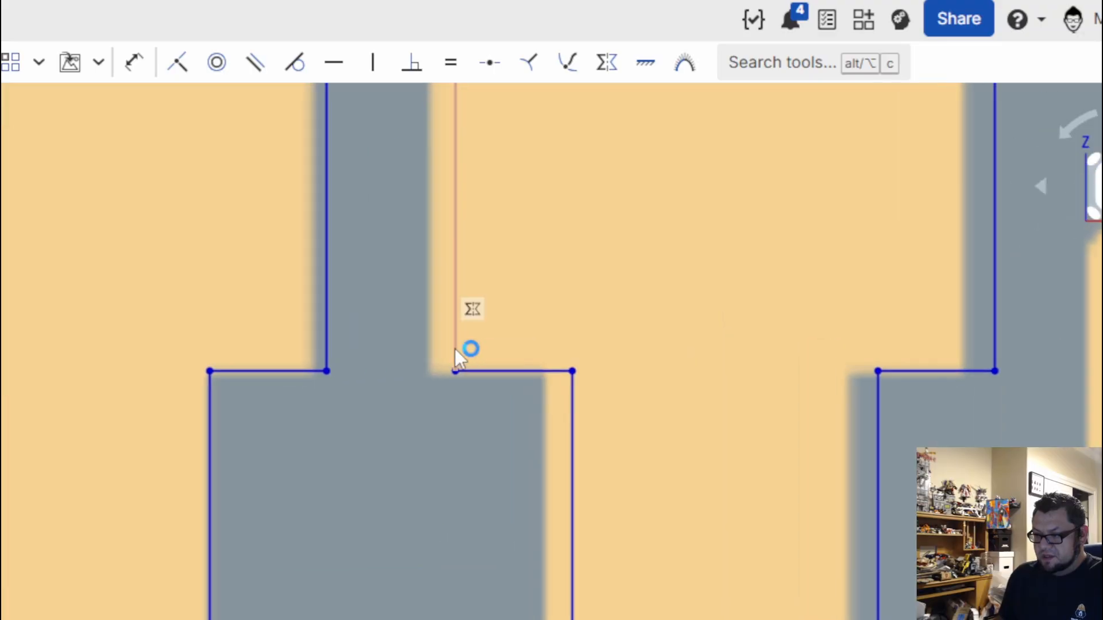
{"action": "left_click_drag", "start_coordinate": [454, 345], "coordinate": [427, 343]}
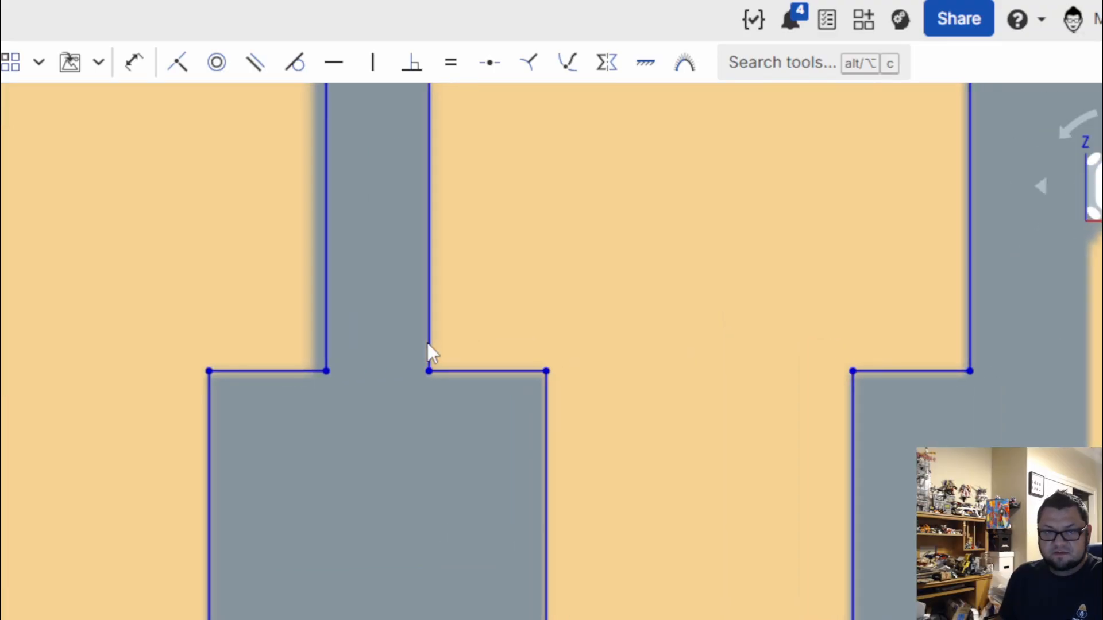
{"action": "scroll", "coordinate": [602, 449], "scroll_direction": "down", "scroll_amount": 1}
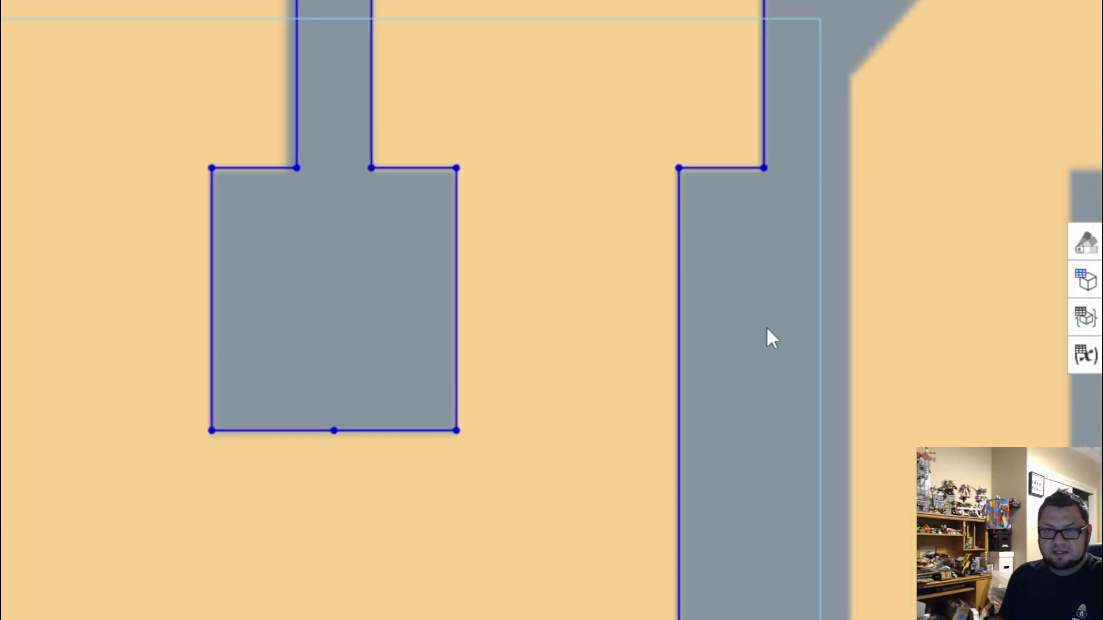
{"action": "scroll", "coordinate": [546, 367], "scroll_direction": "up", "scroll_amount": 3}
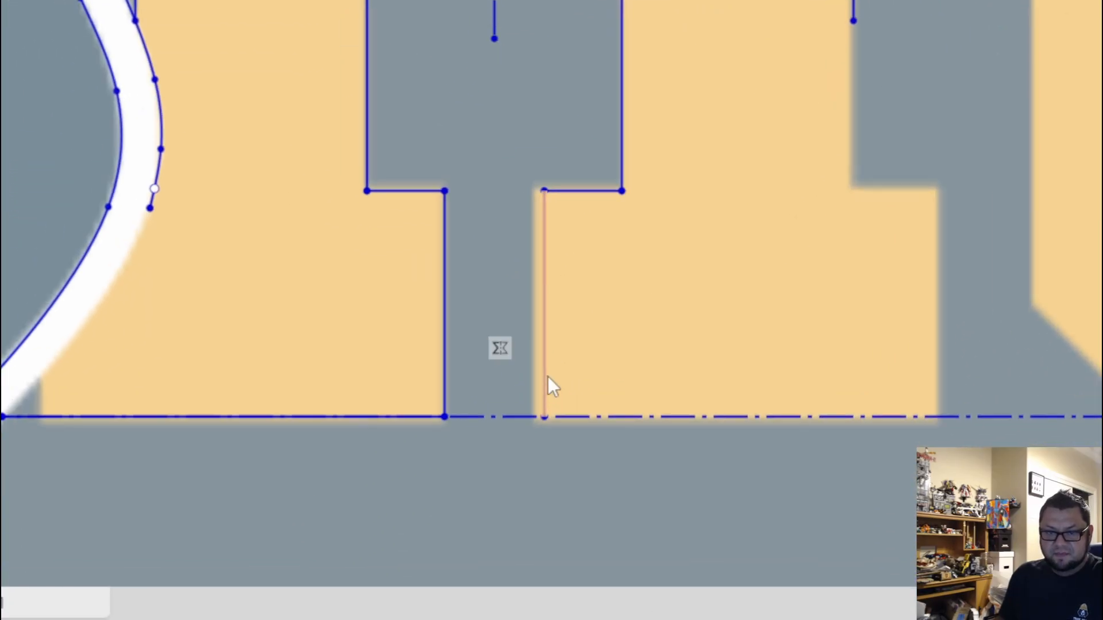
{"action": "left_click_drag", "start_coordinate": [546, 366], "coordinate": [533, 367]}
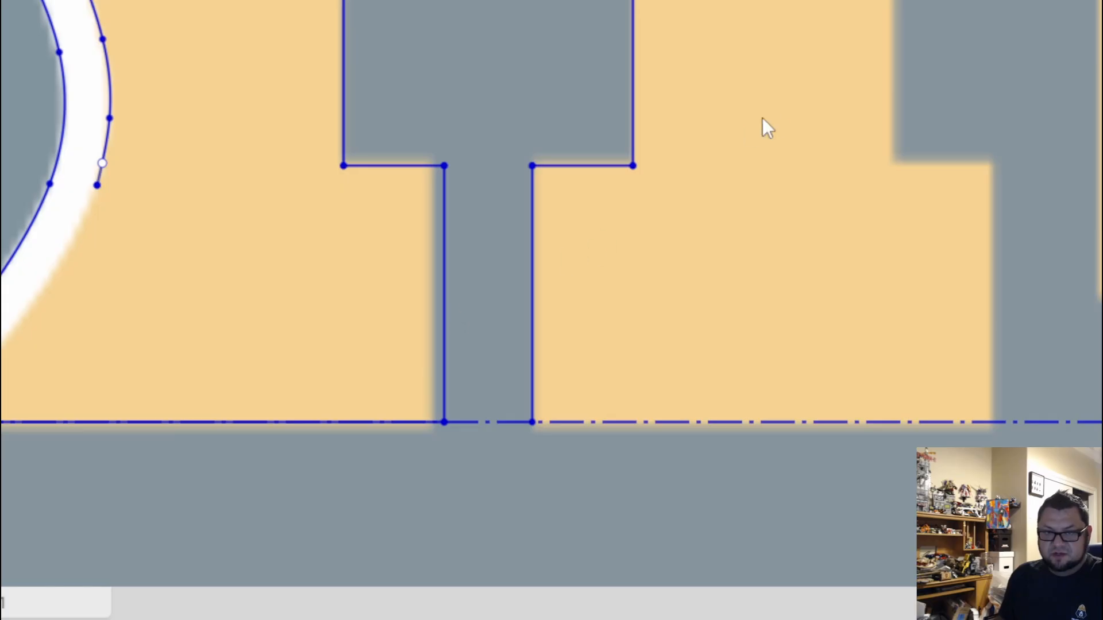
Step: Trace the H's lower-right serif with a shelf about 0.20 wide and a base about 0.92 wide, and continue the stem's outer edge to it
{"action": "scroll", "coordinate": [782, 92], "scroll_direction": "down", "scroll_amount": 3}
{"action": "middle_click_drag", "start_coordinate": [801, 60], "coordinate": [778, 257]}
{"action": "scroll", "coordinate": [777, 257], "scroll_direction": "down", "scroll_amount": 1}
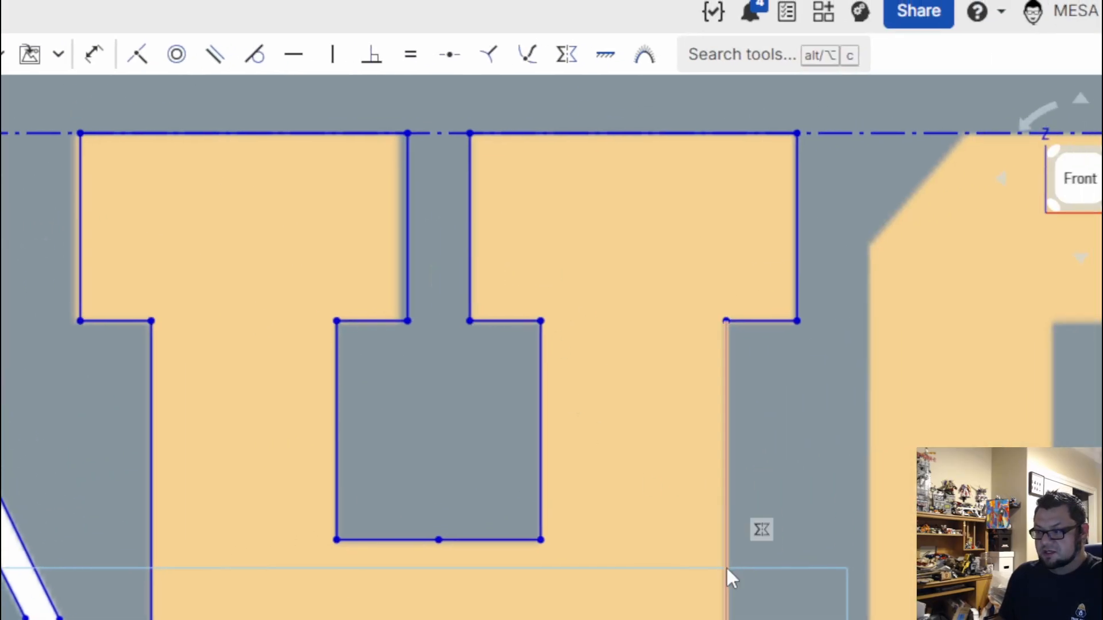
{"action": "middle_click_drag", "start_coordinate": [726, 566], "coordinate": [618, 226]}
{"action": "scroll", "coordinate": [618, 227], "scroll_direction": "down", "scroll_amount": 1}
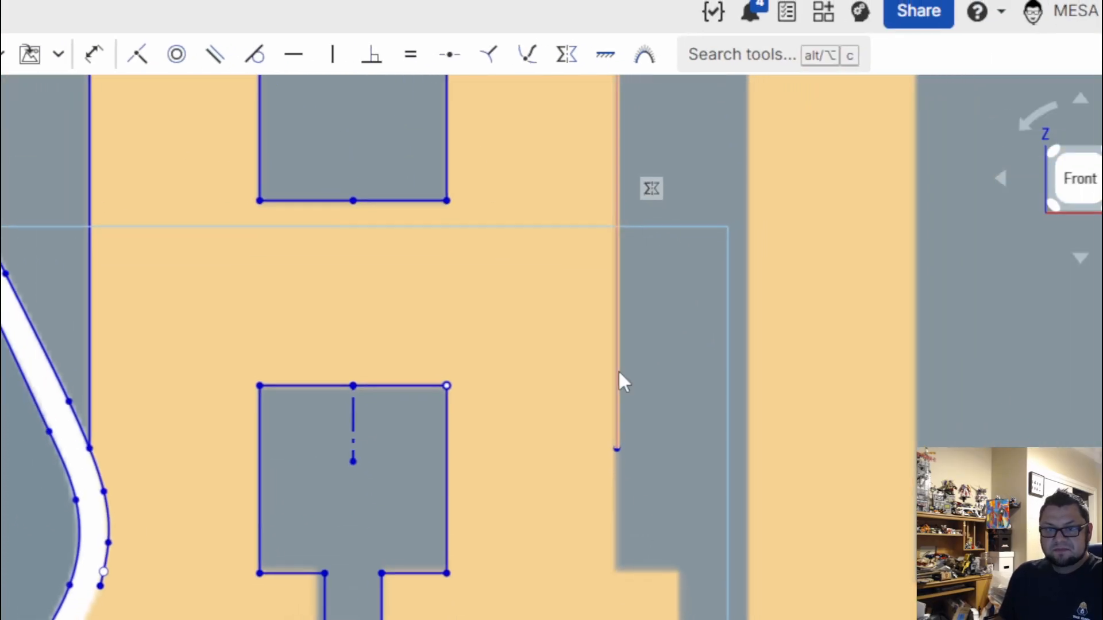
{"action": "scroll", "coordinate": [624, 574], "scroll_direction": "up", "scroll_amount": 4}
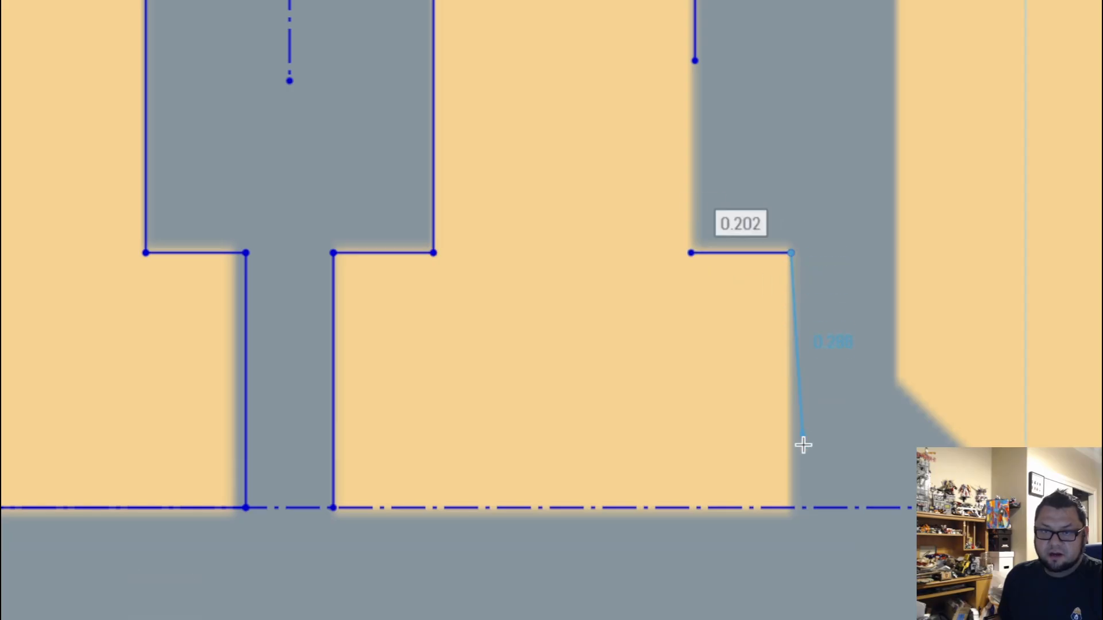
{"action": "left_click", "coordinate": [791, 508]}
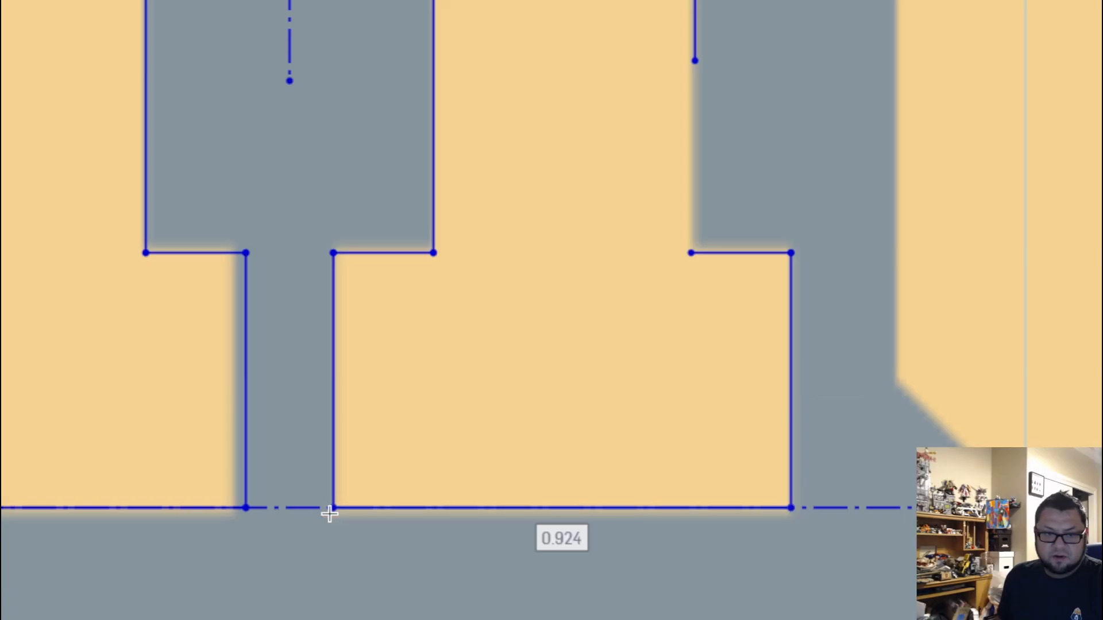
{"action": "scroll", "coordinate": [677, 298], "scroll_direction": "down", "scroll_amount": 3}
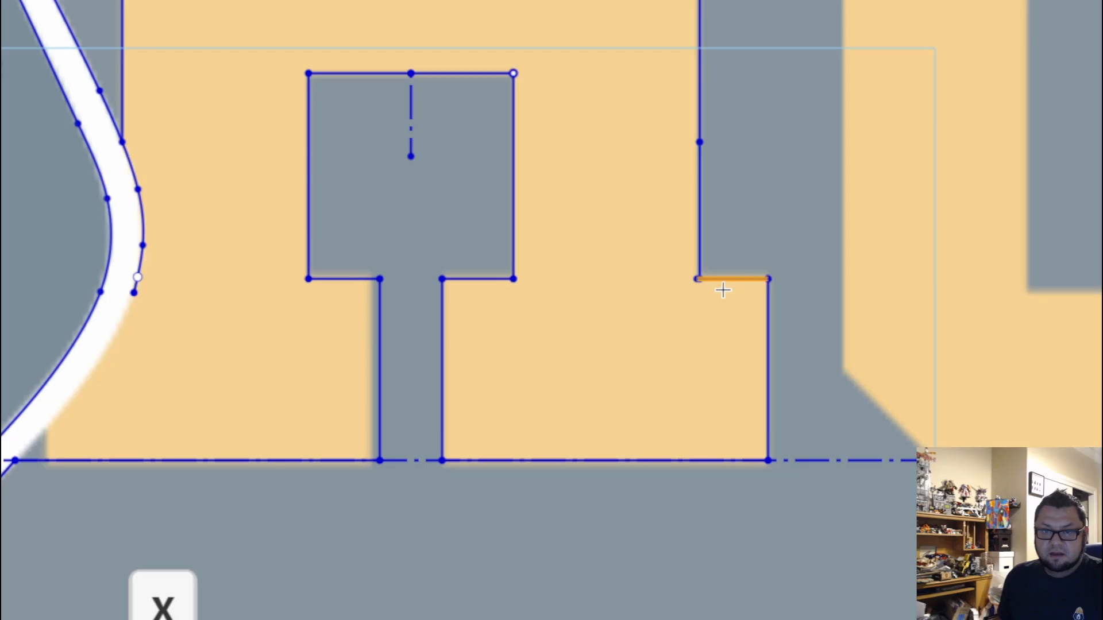
Step: Trim the short overhang where the lower-right serif's shelf passes the stem's outer edge
{"action": "scroll", "coordinate": [723, 290], "scroll_direction": "up", "scroll_amount": 10}
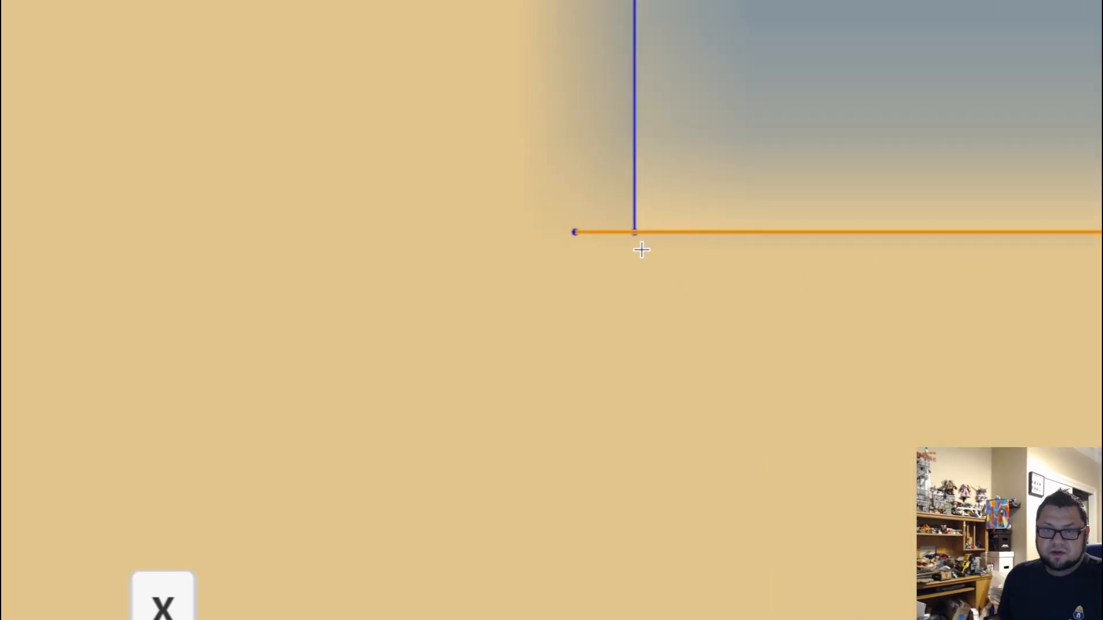
{"action": "scroll", "coordinate": [642, 249], "scroll_direction": "up", "scroll_amount": 5}
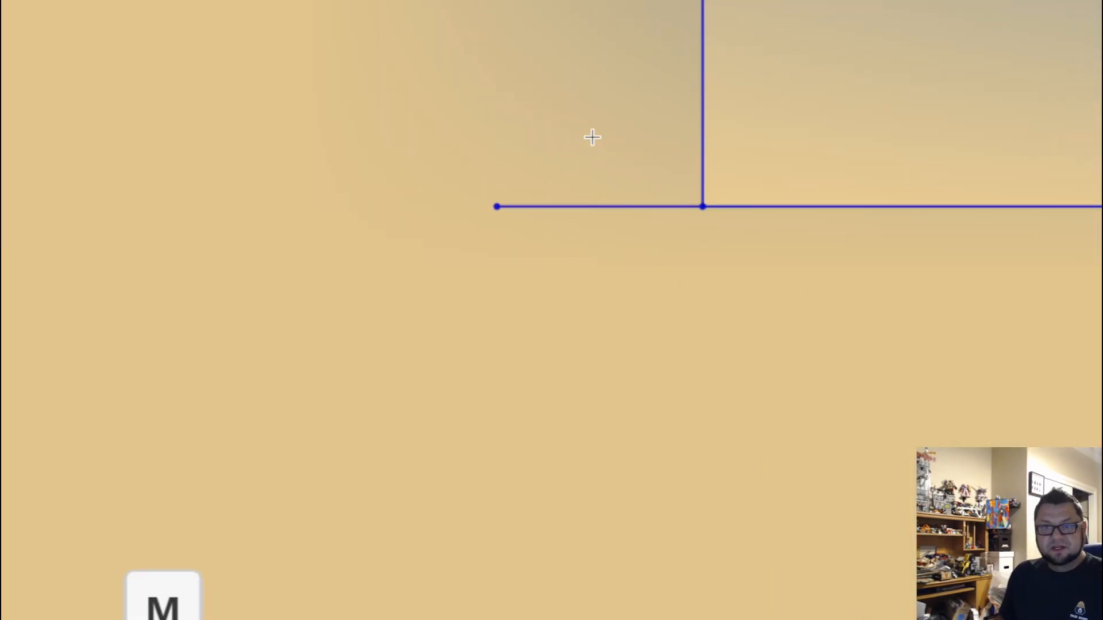
{"action": "scroll", "coordinate": [610, 408], "scroll_direction": "down", "scroll_amount": 5}
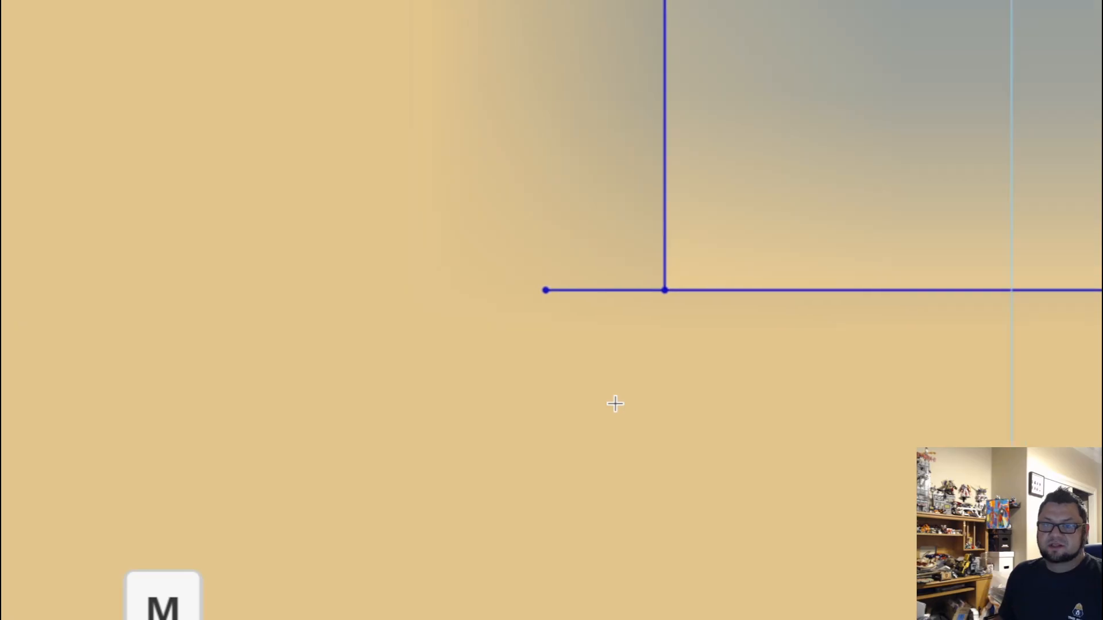
{"action": "scroll", "coordinate": [614, 366], "scroll_direction": "down", "scroll_amount": 5}
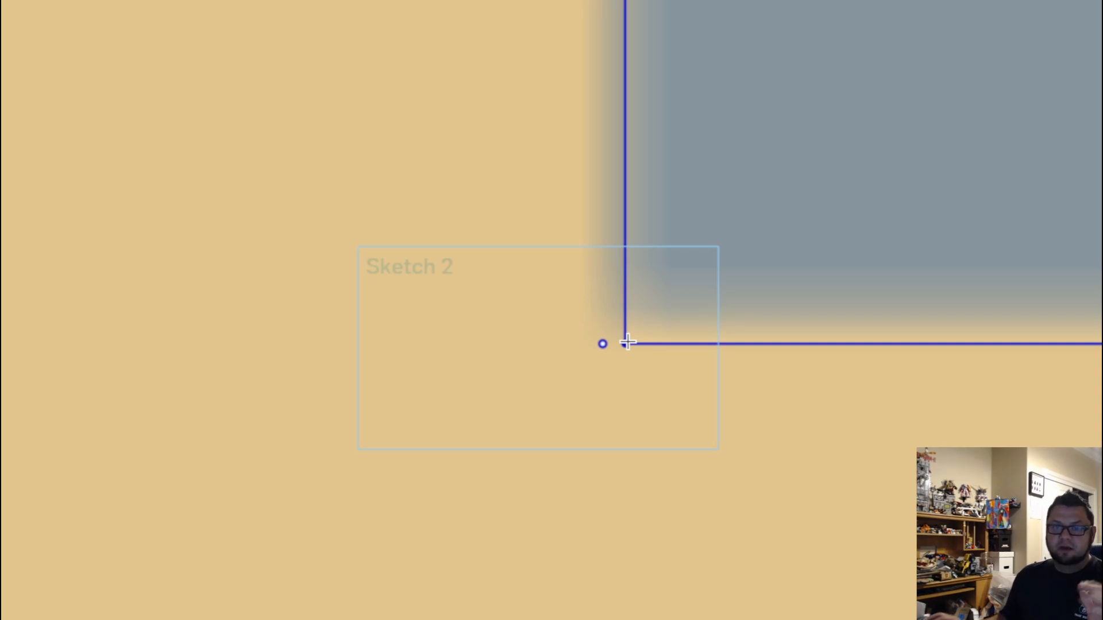
{"action": "scroll", "coordinate": [627, 343], "scroll_direction": "down", "scroll_amount": 6}
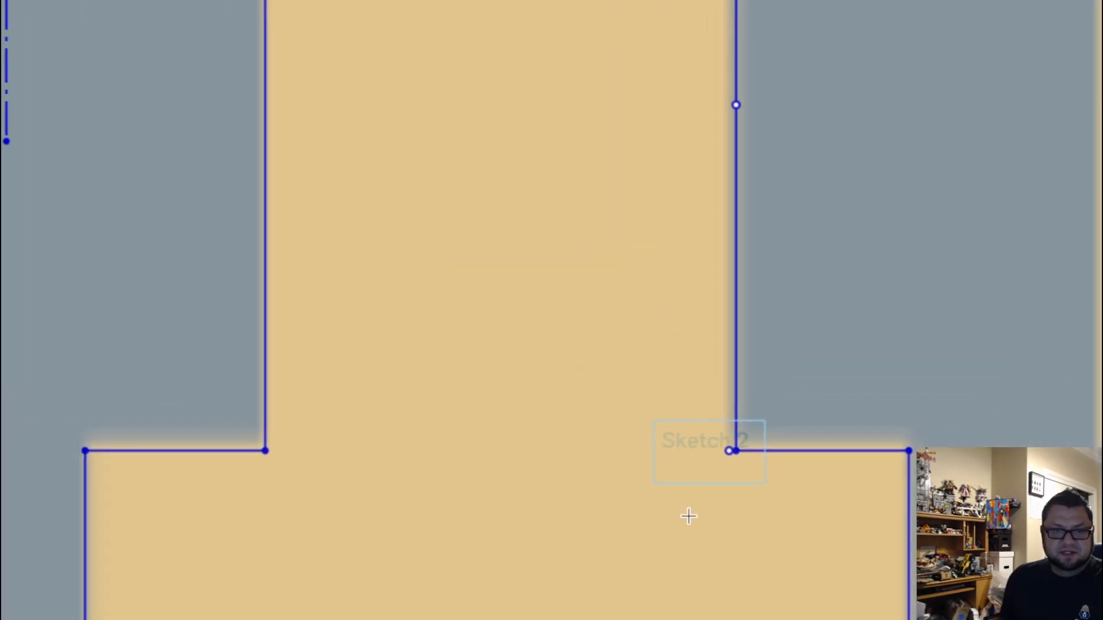
Step: Delete the H's vertical construction centre line below the crossbar
{"action": "scroll", "coordinate": [270, 253], "scroll_direction": "down", "scroll_amount": 2}
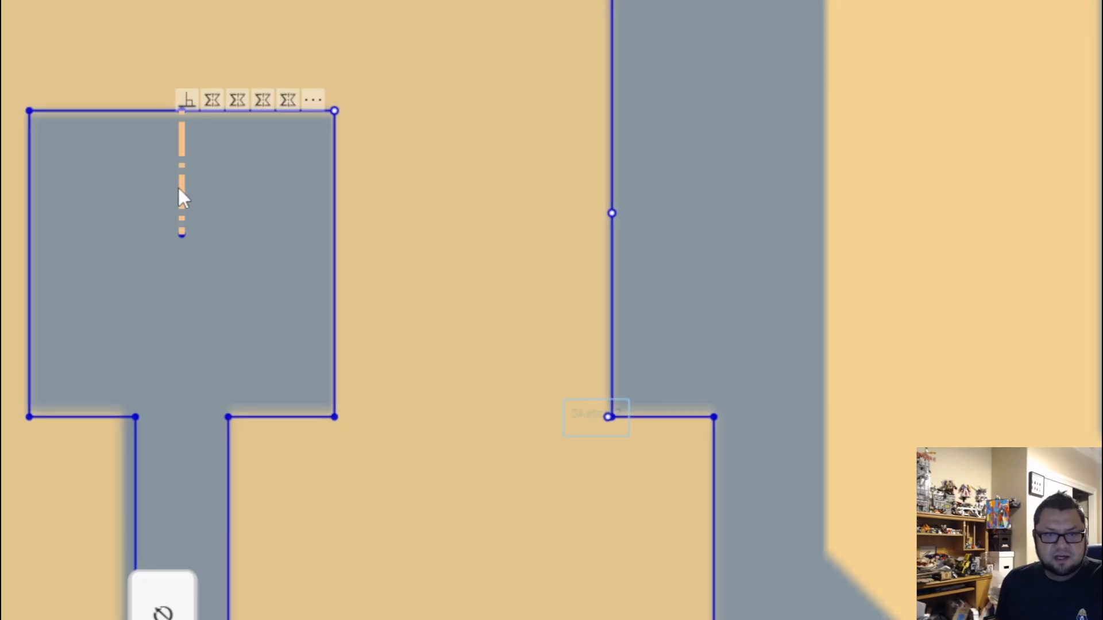
{"action": "left_click", "coordinate": [181, 177]}
{"action": "scroll", "coordinate": [197, 205], "scroll_direction": "down", "scroll_amount": 3}
{"action": "middle_click_drag", "start_coordinate": [301, 257], "coordinate": [234, 404]}
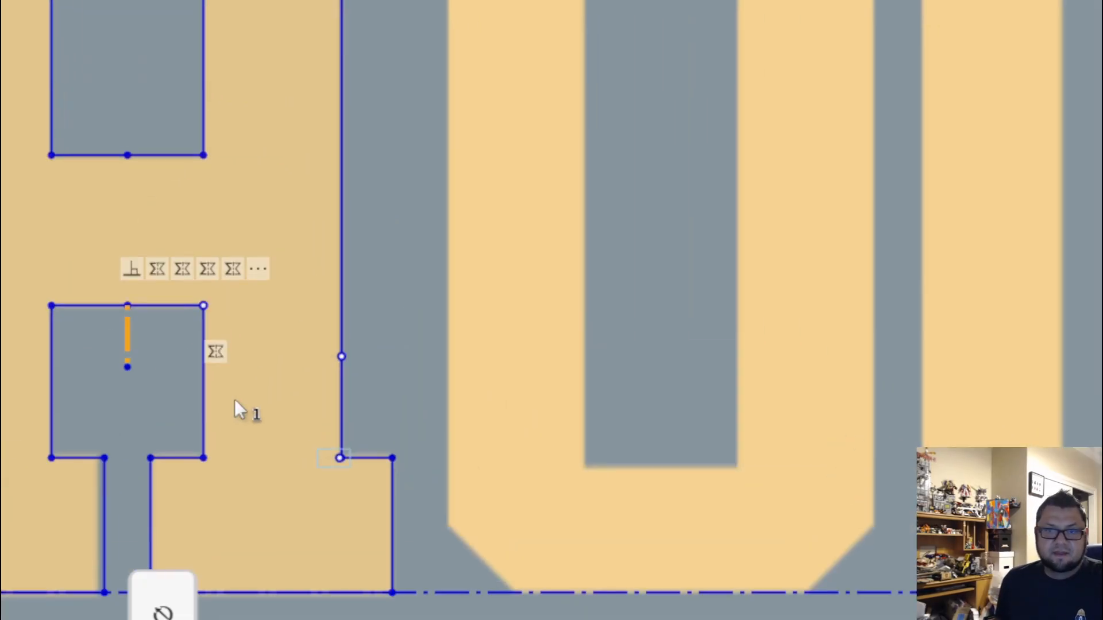
{"action": "scroll", "coordinate": [176, 395], "scroll_direction": "down", "scroll_amount": 3}
{"action": "key", "text": "Delete"}
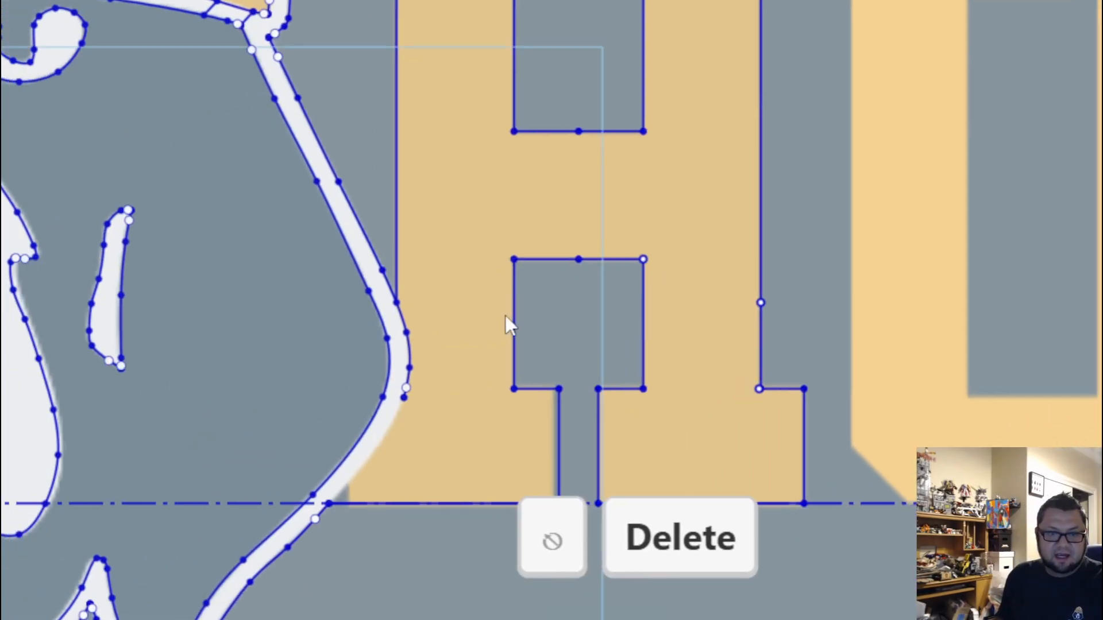
Step: Finish editing Sketch 2 and hide the Sketch 1 reference image to check the extruded logo
{"action": "scroll", "coordinate": [462, 370], "scroll_direction": "down", "scroll_amount": 1}
{"action": "middle_click_drag", "start_coordinate": [462, 370], "coordinate": [660, 378]}
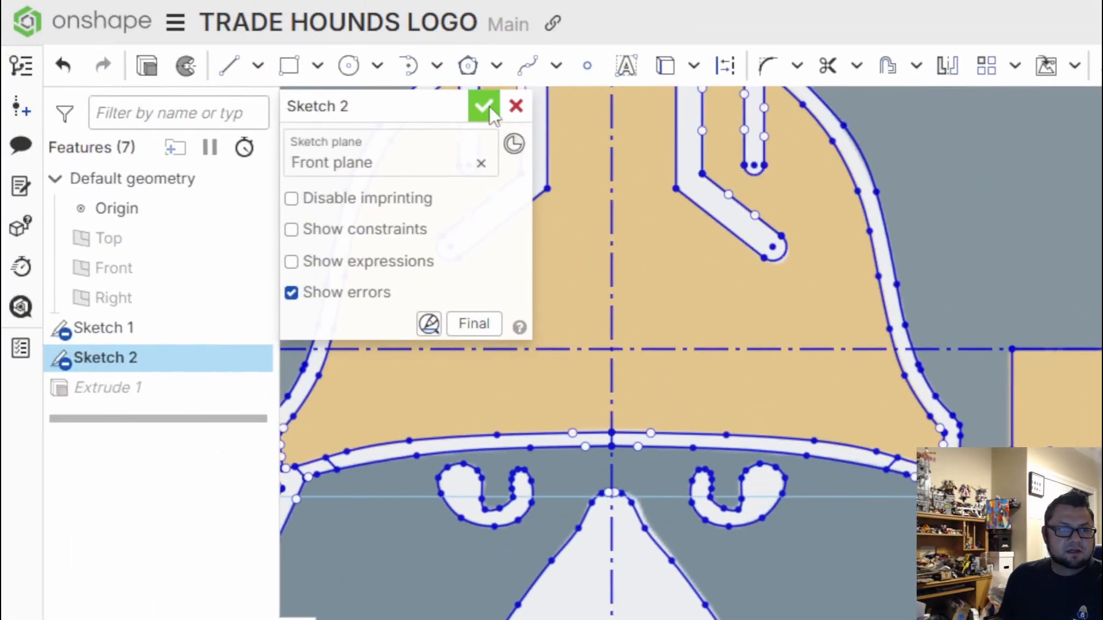
{"action": "left_click", "coordinate": [485, 106]}
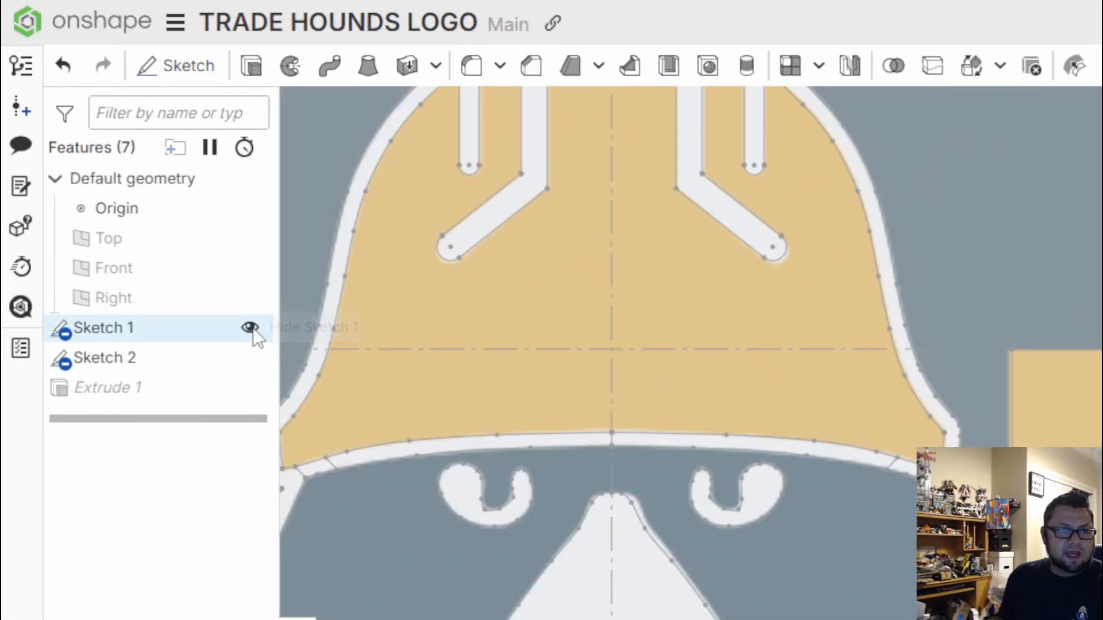
{"action": "left_click", "coordinate": [250, 328]}
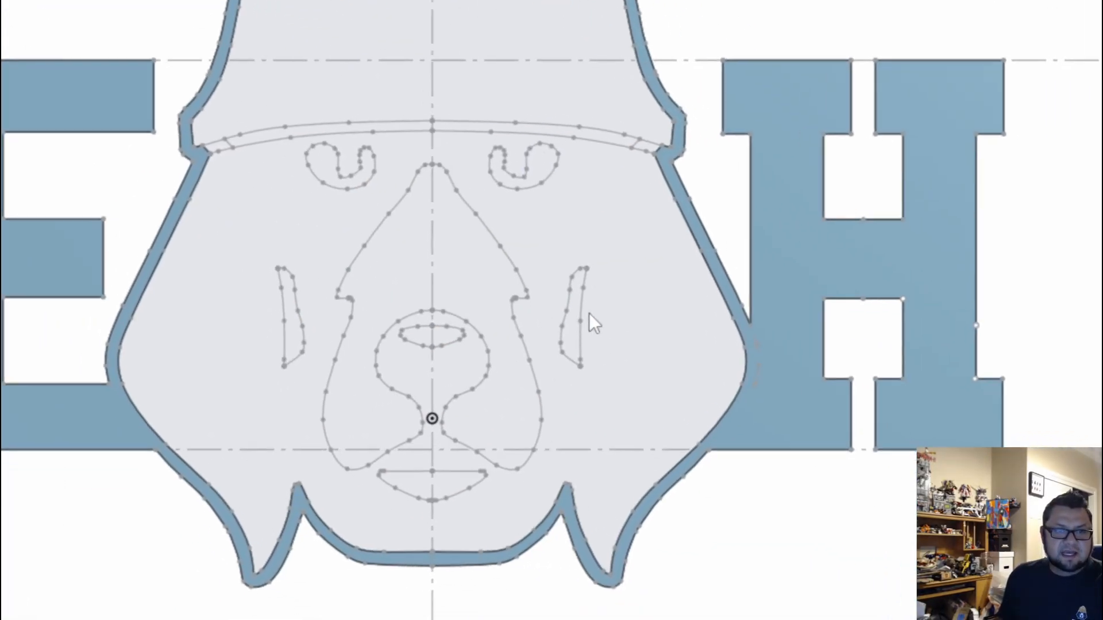
{"action": "scroll", "coordinate": [574, 313], "scroll_direction": "down", "scroll_amount": 1}
{"action": "scroll", "coordinate": [556, 313], "scroll_direction": "up", "scroll_amount": 4}
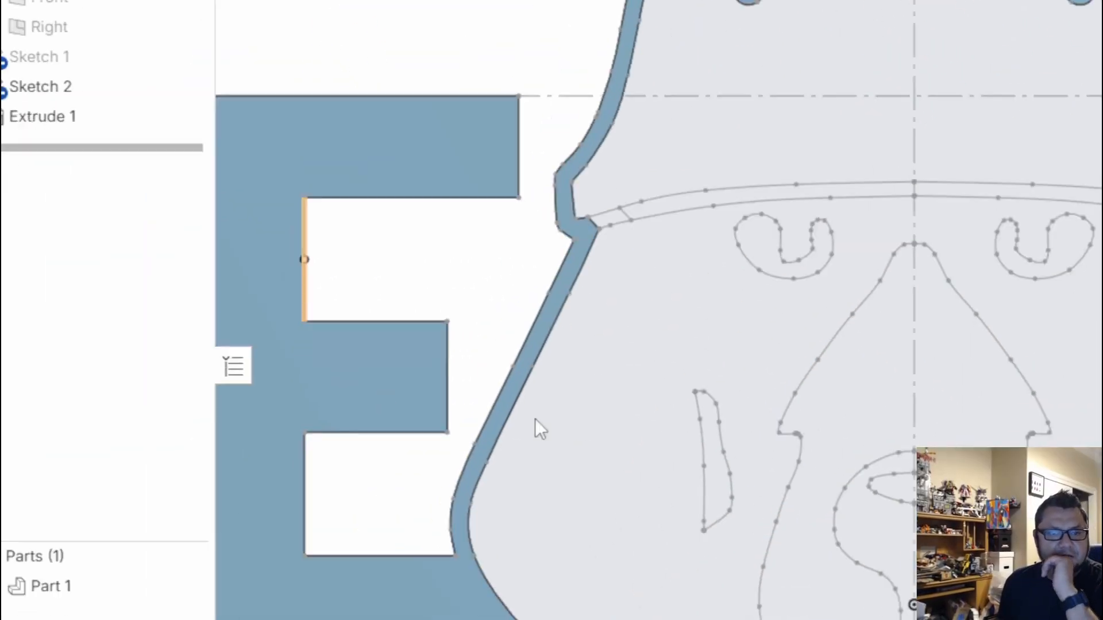
Step: Edit Extrude 1 to include the helmet and face regions of Sketch 2, and accept the feature
{"action": "left_click", "coordinate": [136, 127]}
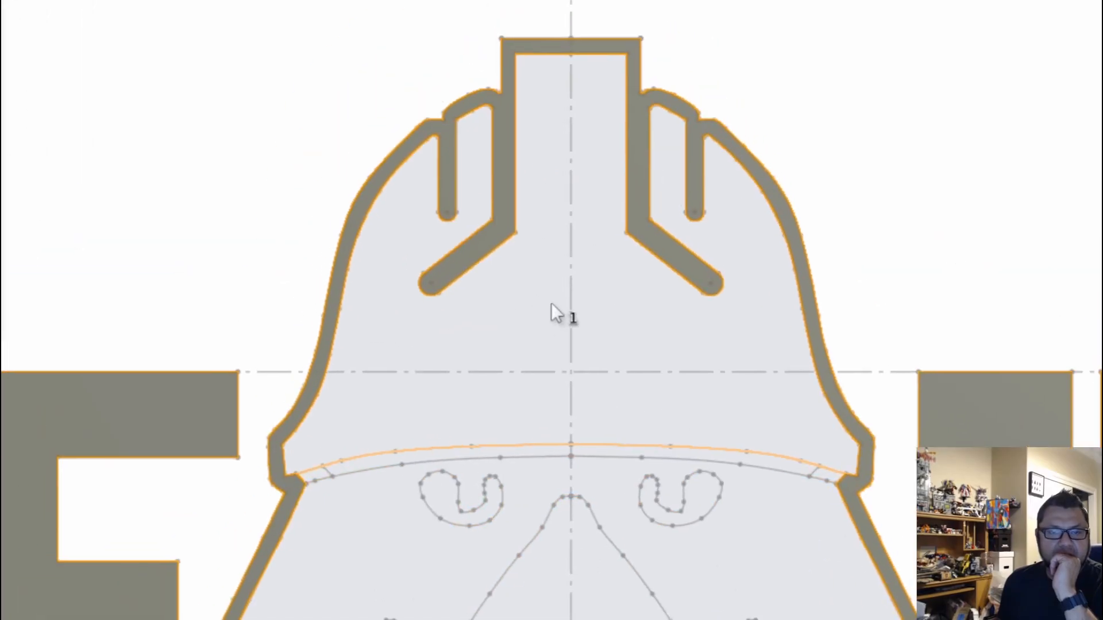
{"action": "left_click", "coordinate": [550, 306]}
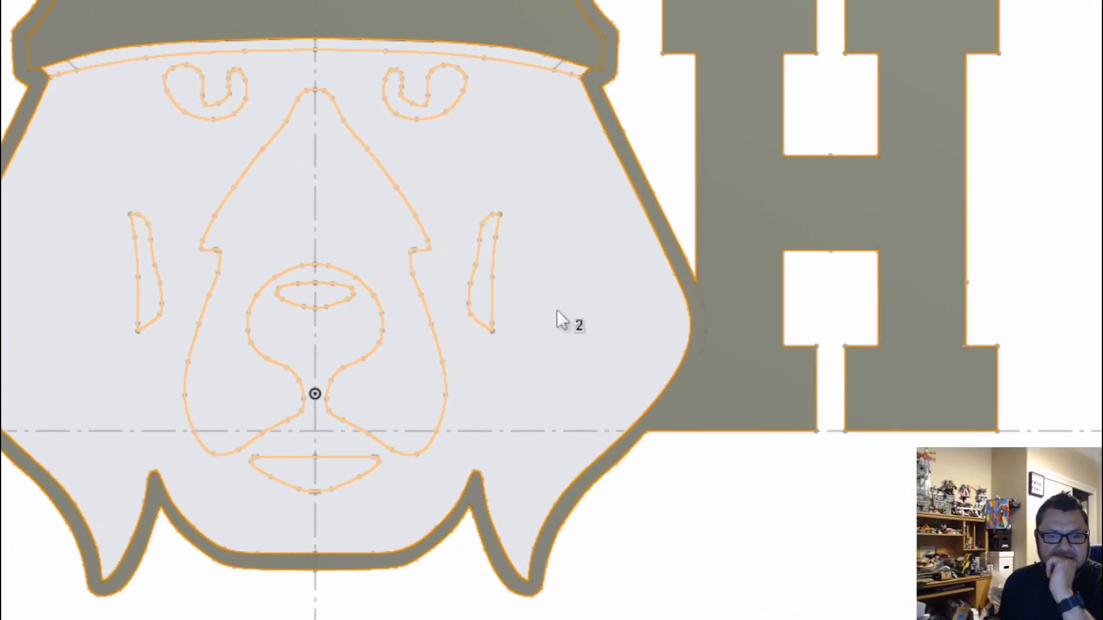
{"action": "left_click", "coordinate": [557, 314]}
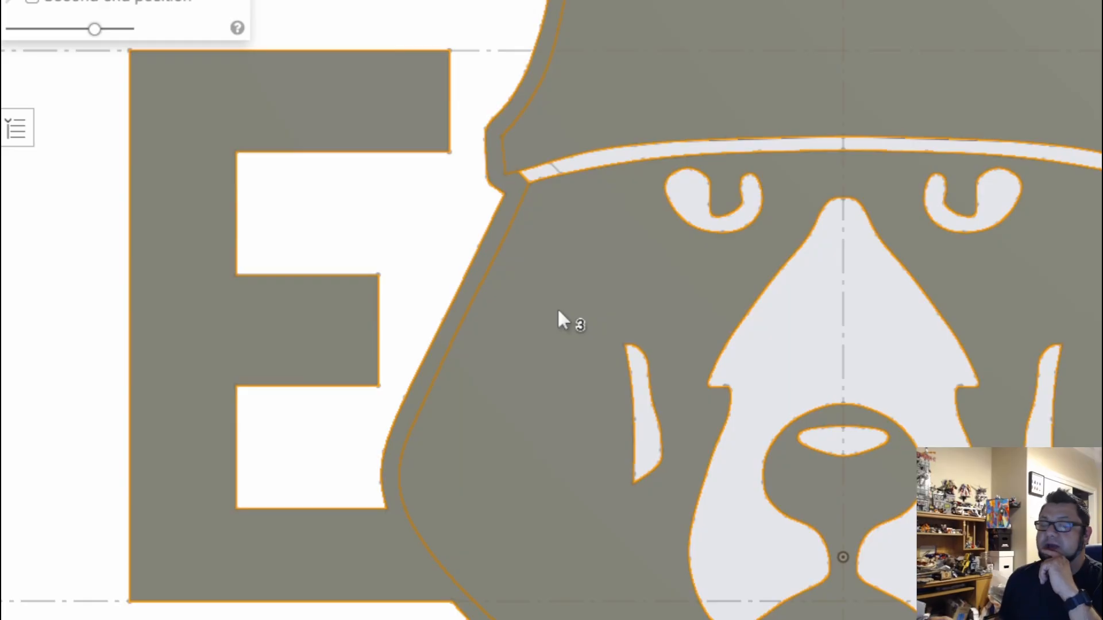
{"action": "scroll", "coordinate": [563, 401], "scroll_direction": "down", "scroll_amount": 5}
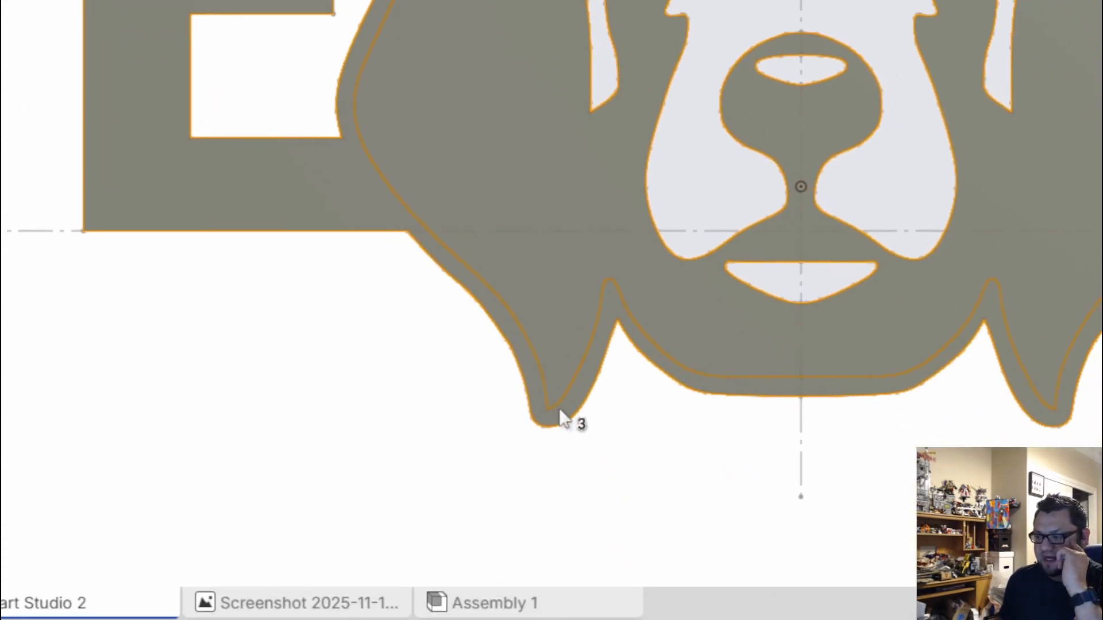
{"action": "scroll", "coordinate": [794, 396], "scroll_direction": "down", "scroll_amount": 5}
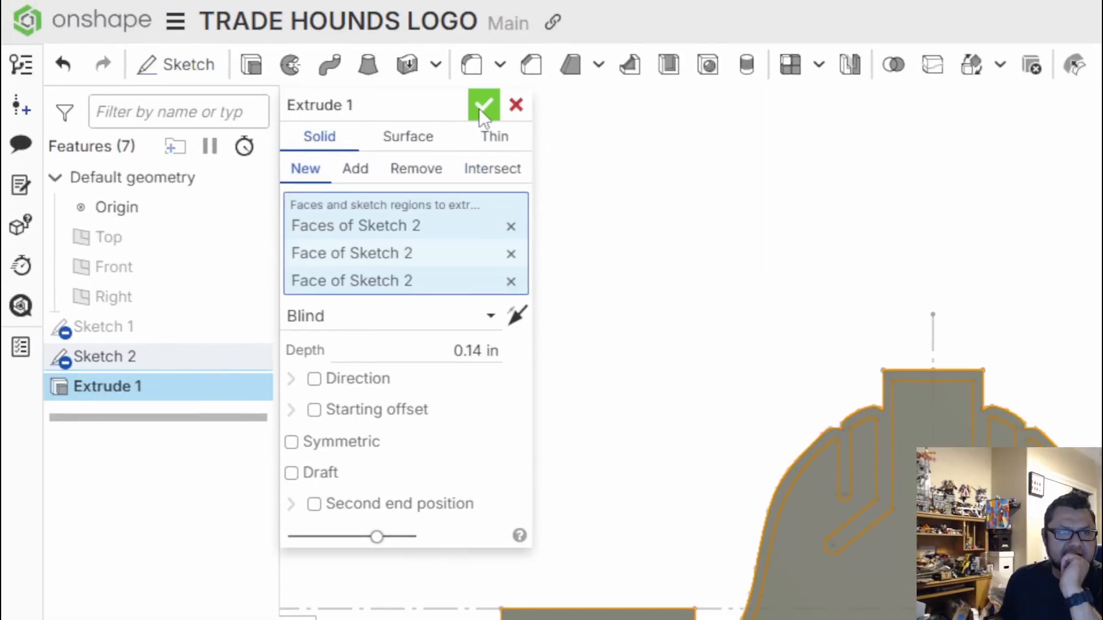
{"action": "left_click", "coordinate": [482, 106]}
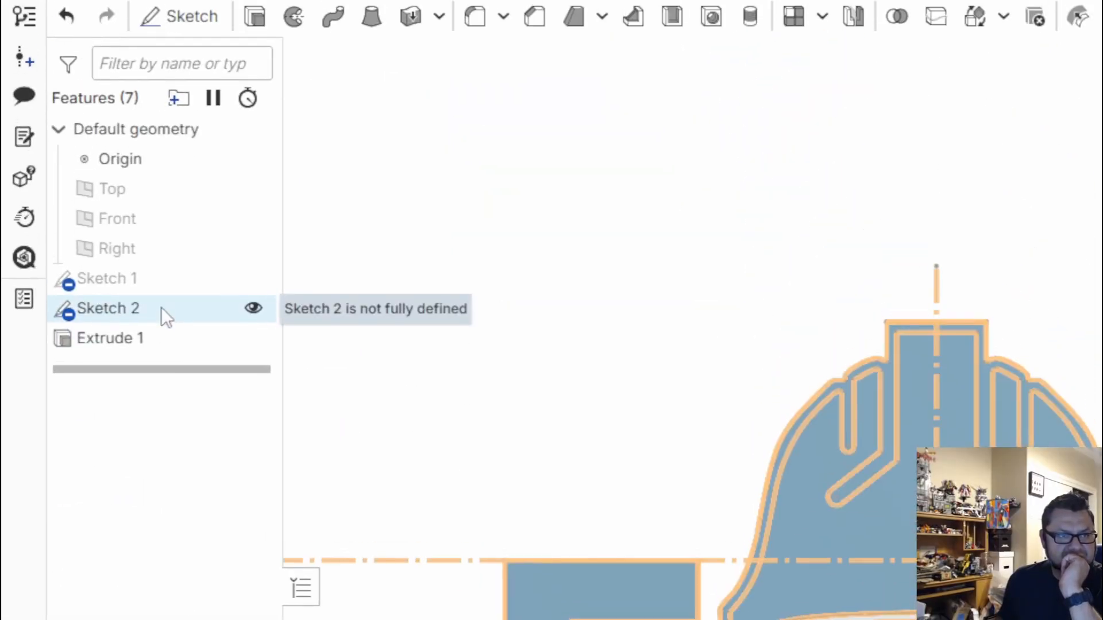
Step: Reopen Sketch 2 for editing and show the Sketch 1 reference image behind it
{"action": "double_click", "coordinate": [163, 313]}
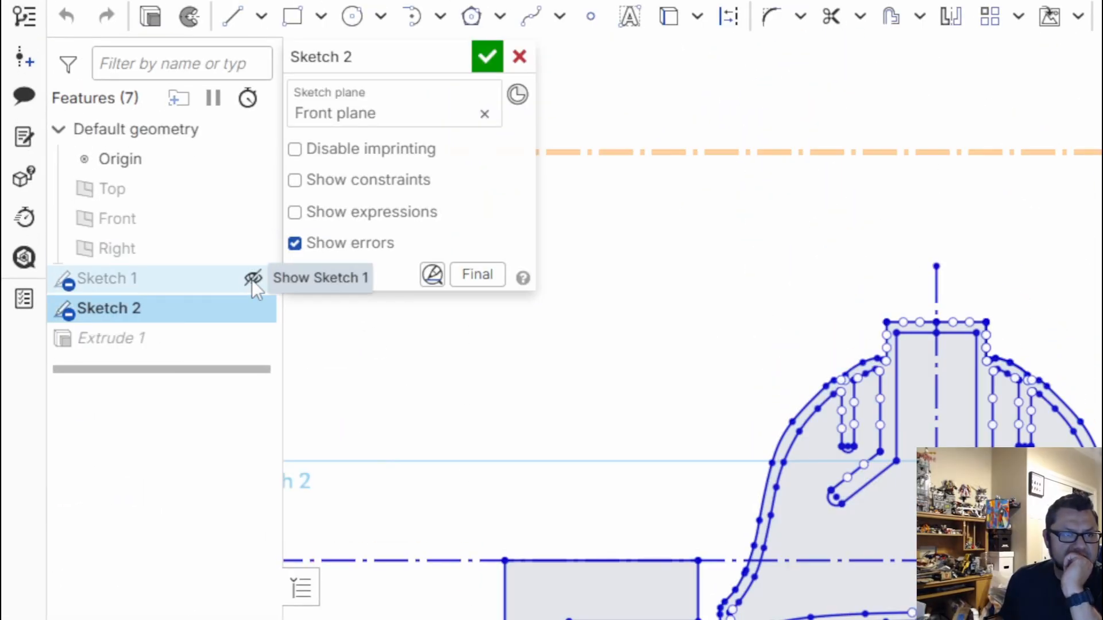
{"action": "left_click", "coordinate": [251, 279]}
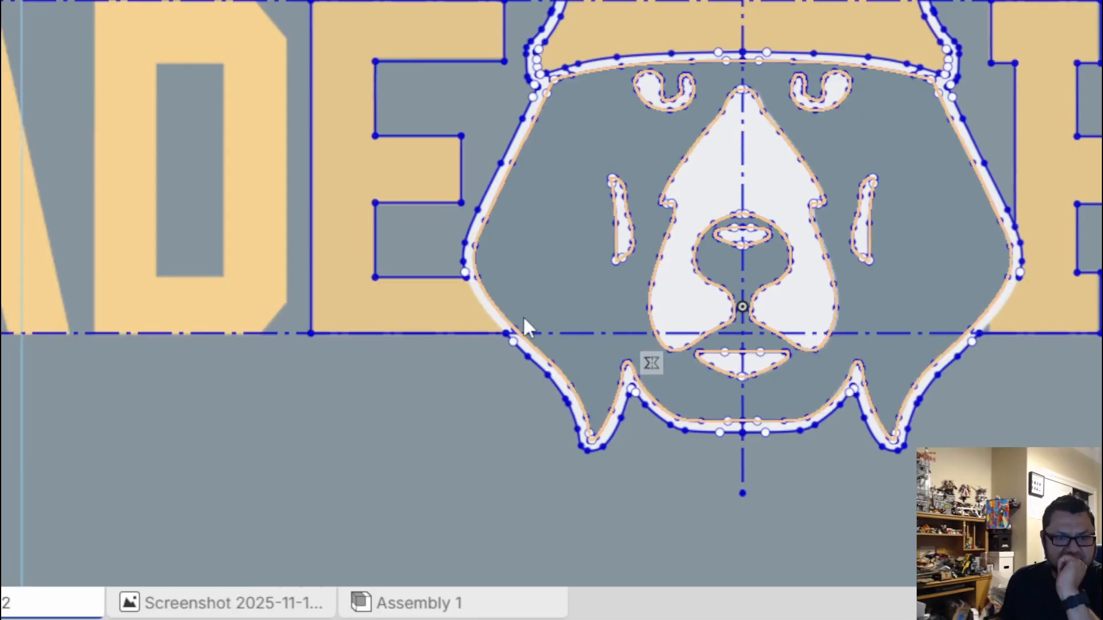
{"action": "scroll", "coordinate": [523, 315], "scroll_direction": "up", "scroll_amount": 8}
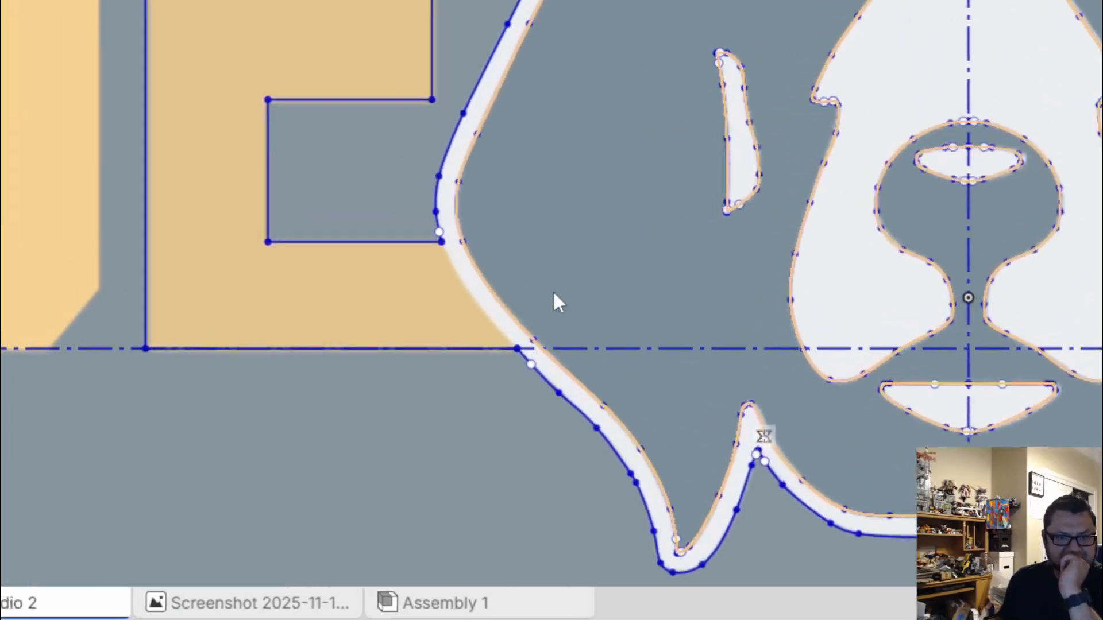
{"action": "scroll", "coordinate": [588, 364], "scroll_direction": "up", "scroll_amount": 5}
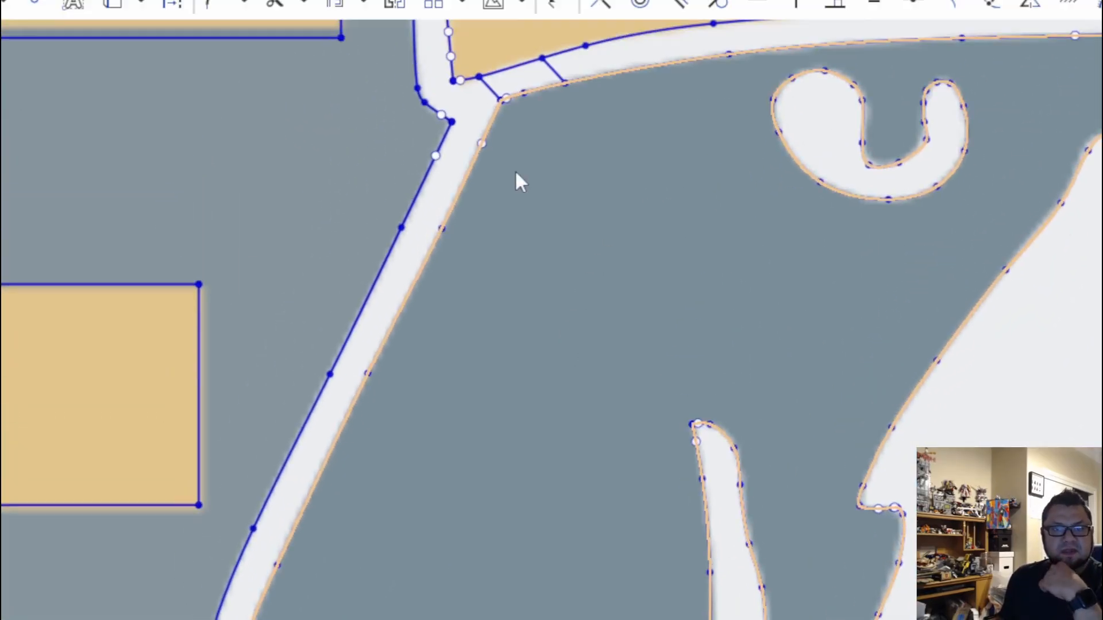
{"action": "middle_click_drag", "start_coordinate": [516, 175], "coordinate": [541, 419]}
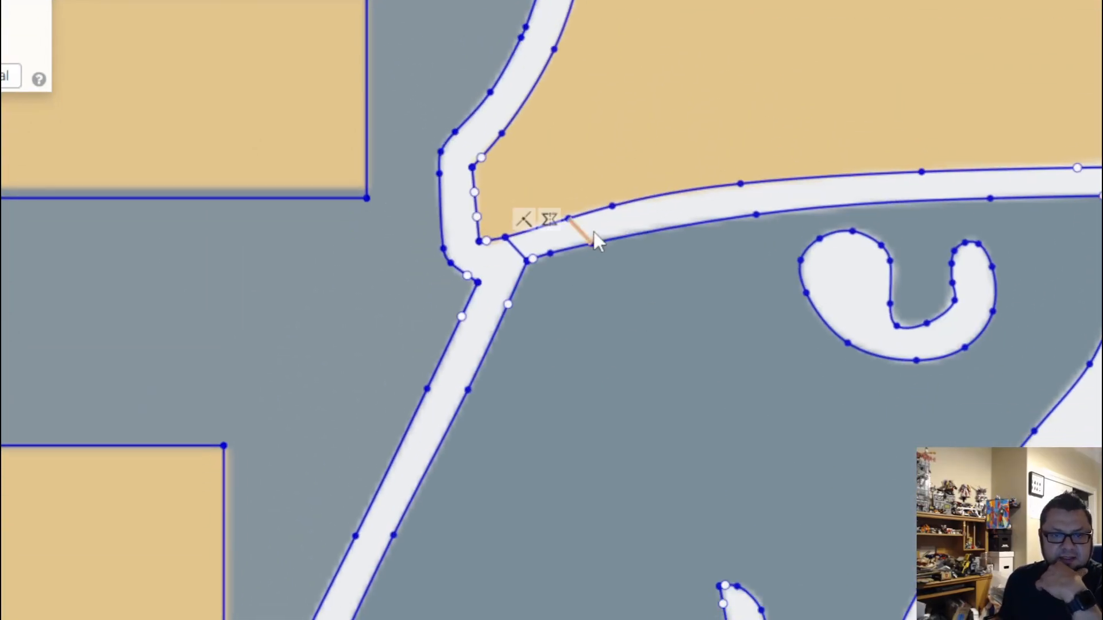
{"action": "scroll", "coordinate": [517, 287], "scroll_direction": "up", "scroll_amount": 6}
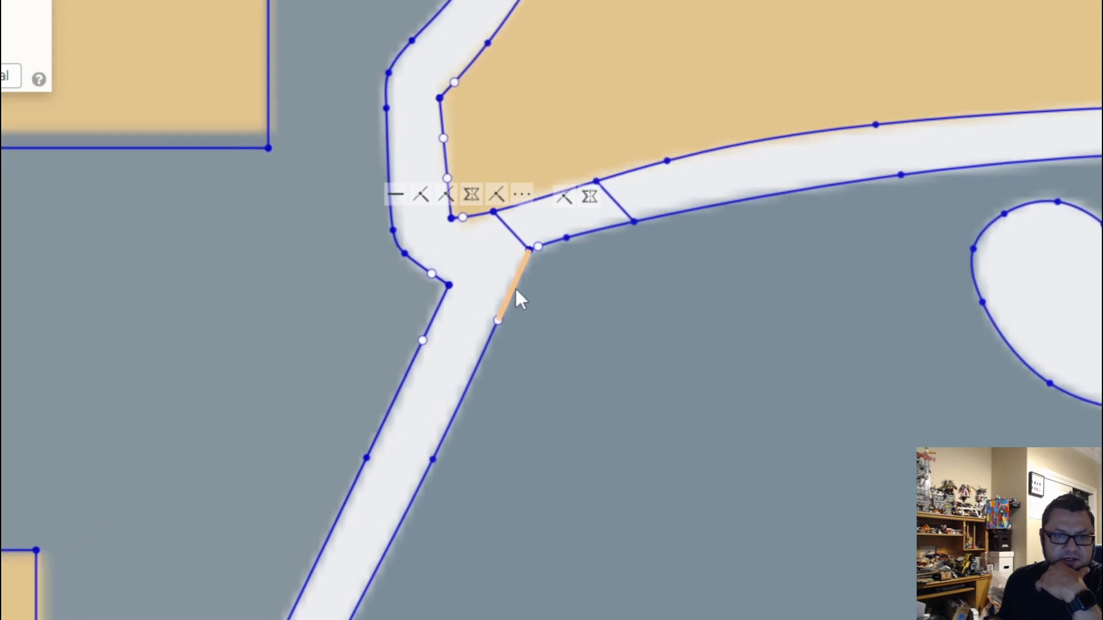
{"action": "left_click", "coordinate": [520, 274]}
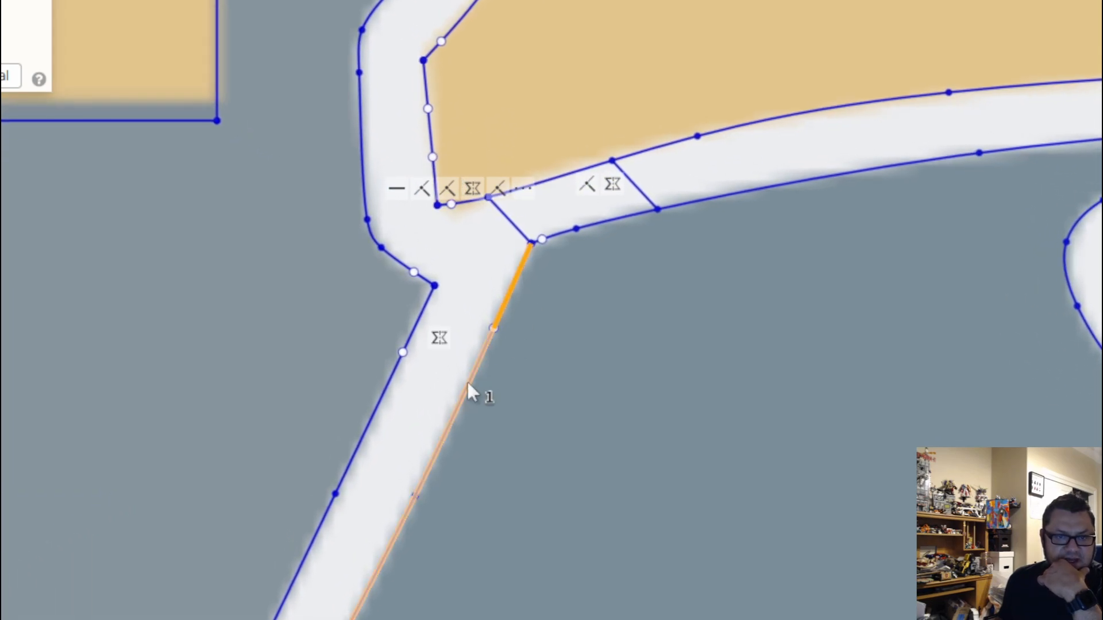
{"action": "left_click", "coordinate": [467, 381]}
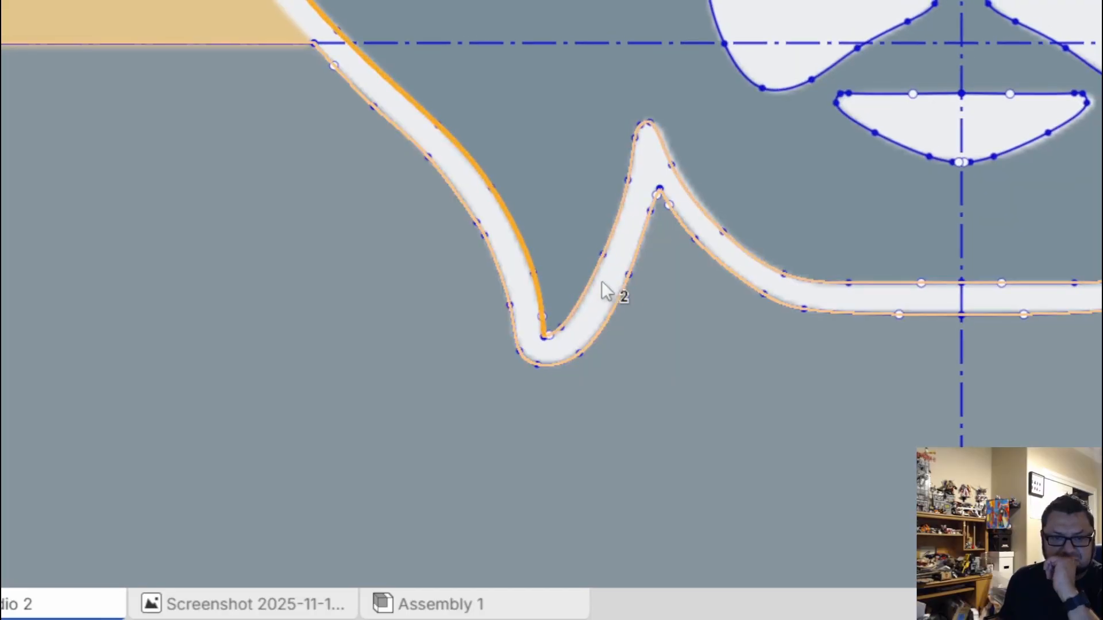
{"action": "left_click", "coordinate": [591, 274]}
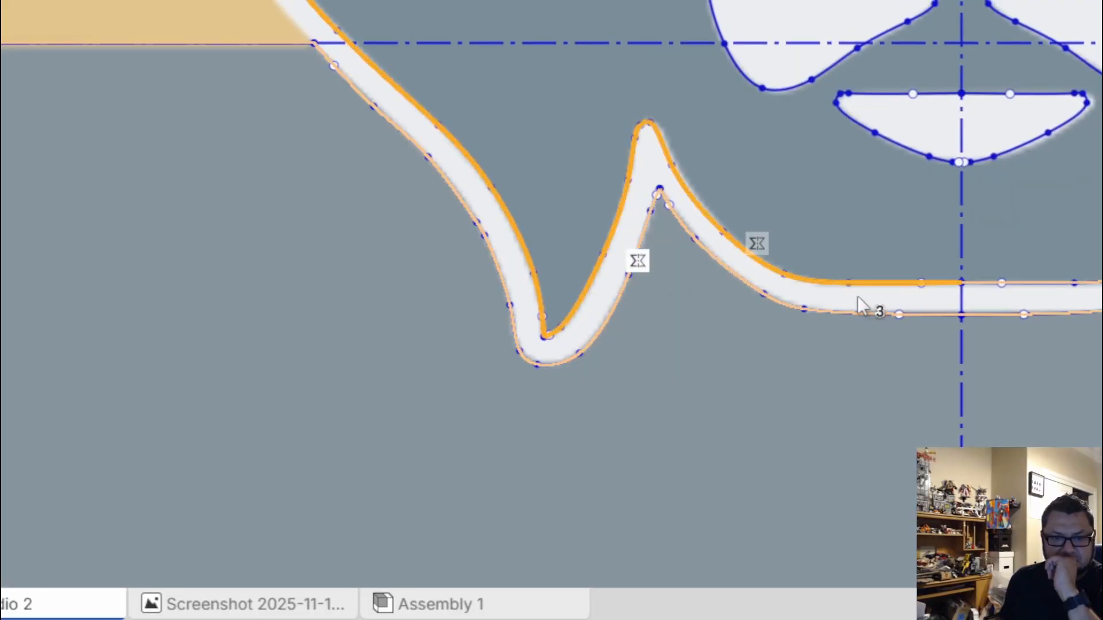
{"action": "scroll", "coordinate": [895, 287], "scroll_direction": "down", "scroll_amount": 3}
{"action": "scroll", "coordinate": [1005, 273], "scroll_direction": "up", "scroll_amount": 3}
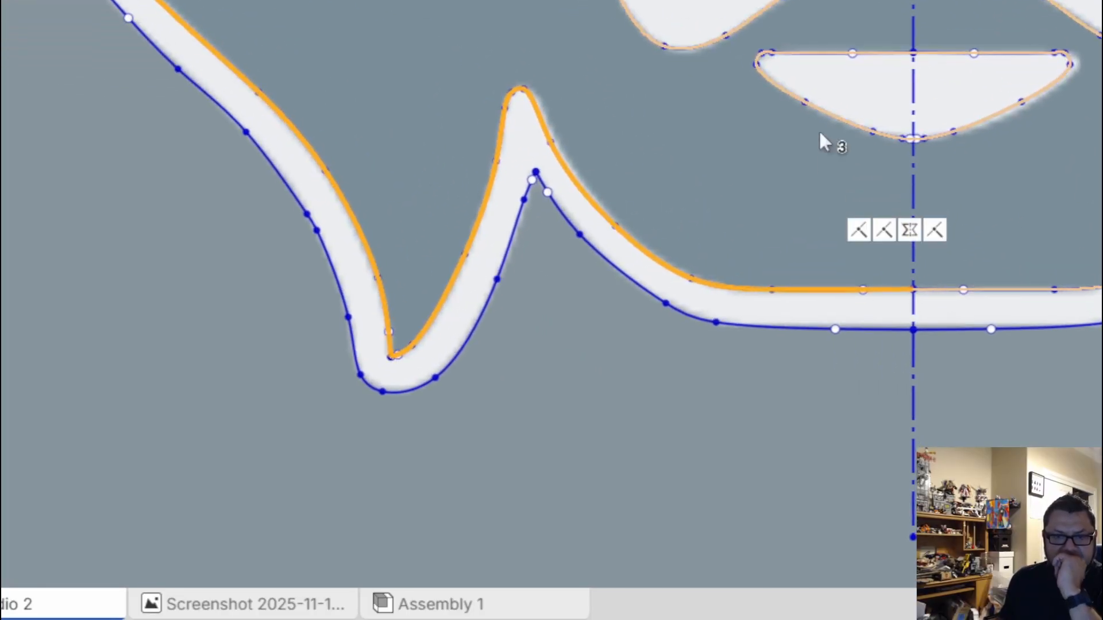
{"action": "middle_click_drag", "start_coordinate": [802, 110], "coordinate": [798, 368]}
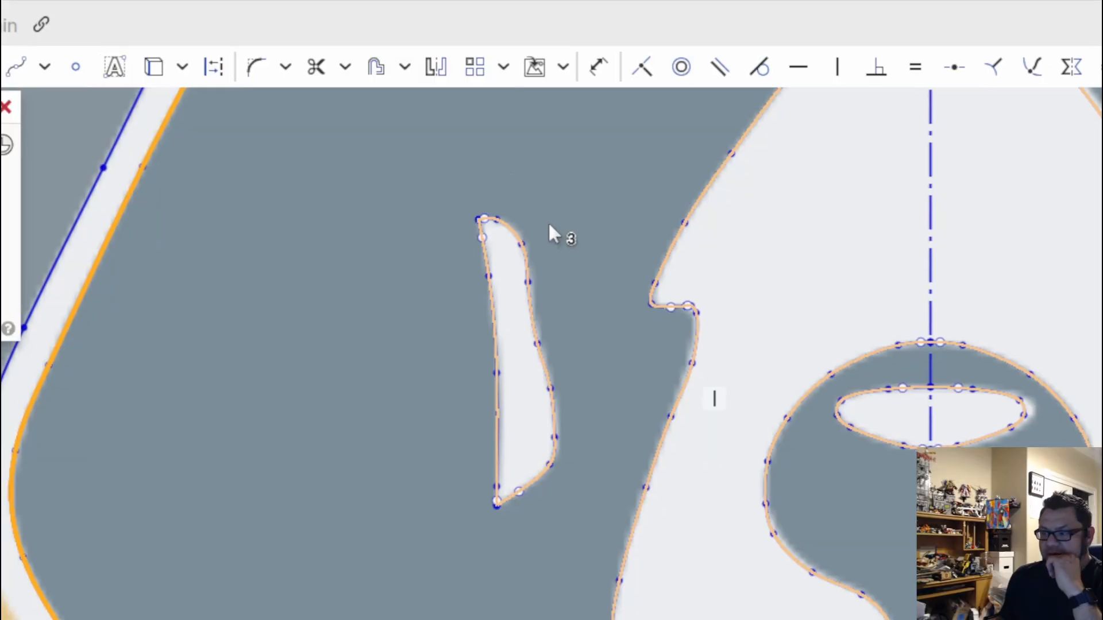
{"action": "left_click", "coordinate": [406, 70]}
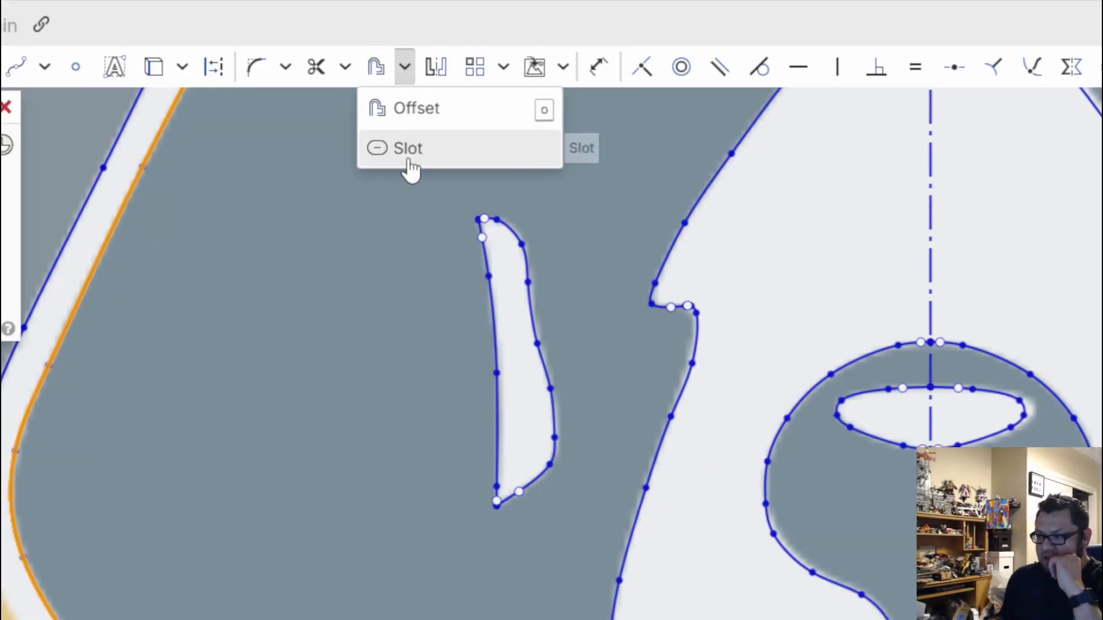
{"action": "left_click", "coordinate": [406, 159]}
{"action": "scroll", "coordinate": [376, 449], "scroll_direction": "down", "scroll_amount": 5}
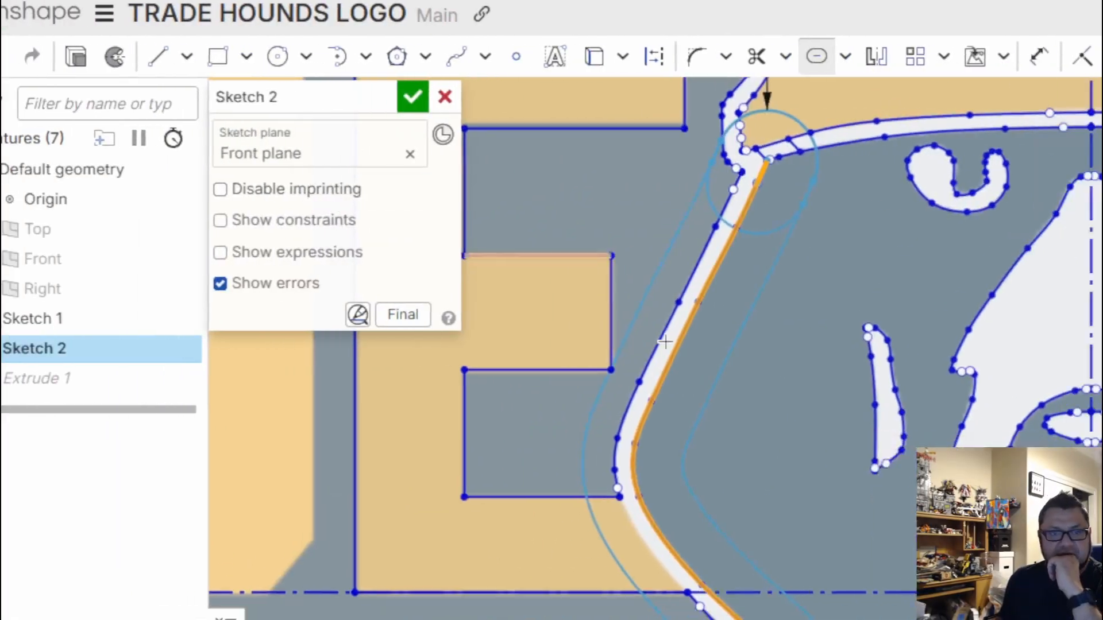
{"action": "scroll", "coordinate": [261, 404], "scroll_direction": "down", "scroll_amount": 1}
{"action": "middle_click_drag", "start_coordinate": [577, 359], "coordinate": [658, 525]}
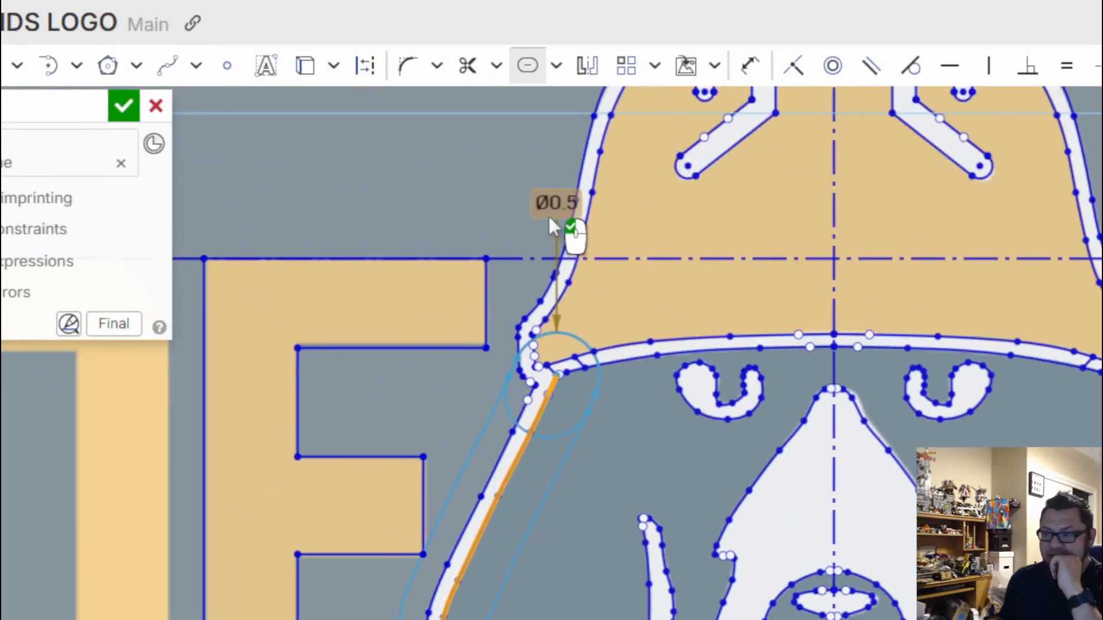
{"action": "left_click", "coordinate": [549, 218]}
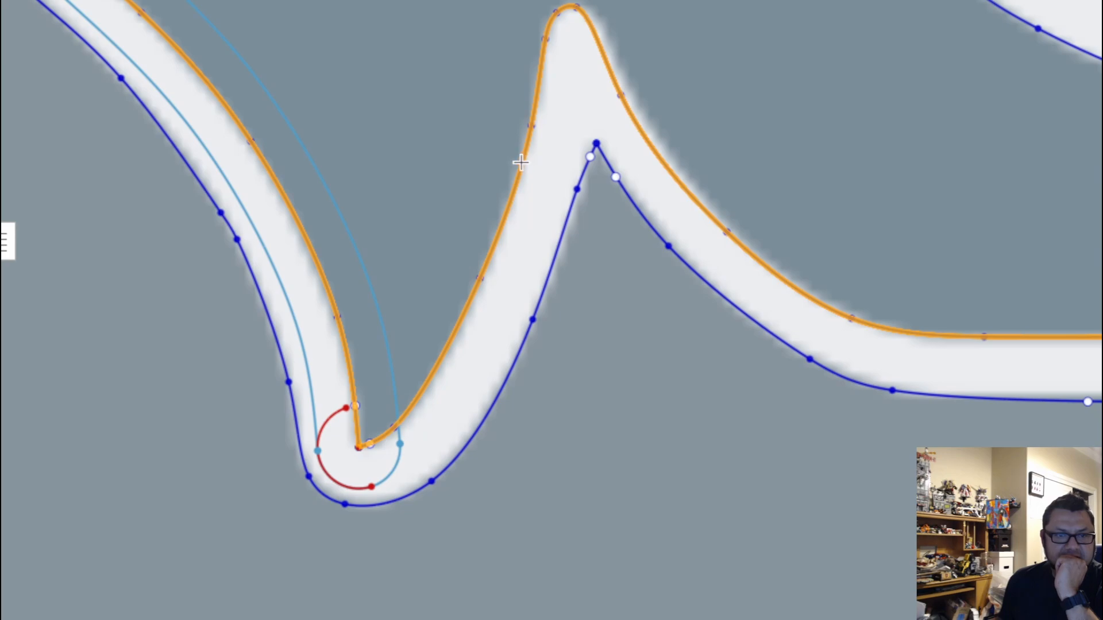
{"action": "key", "text": "Escape"}
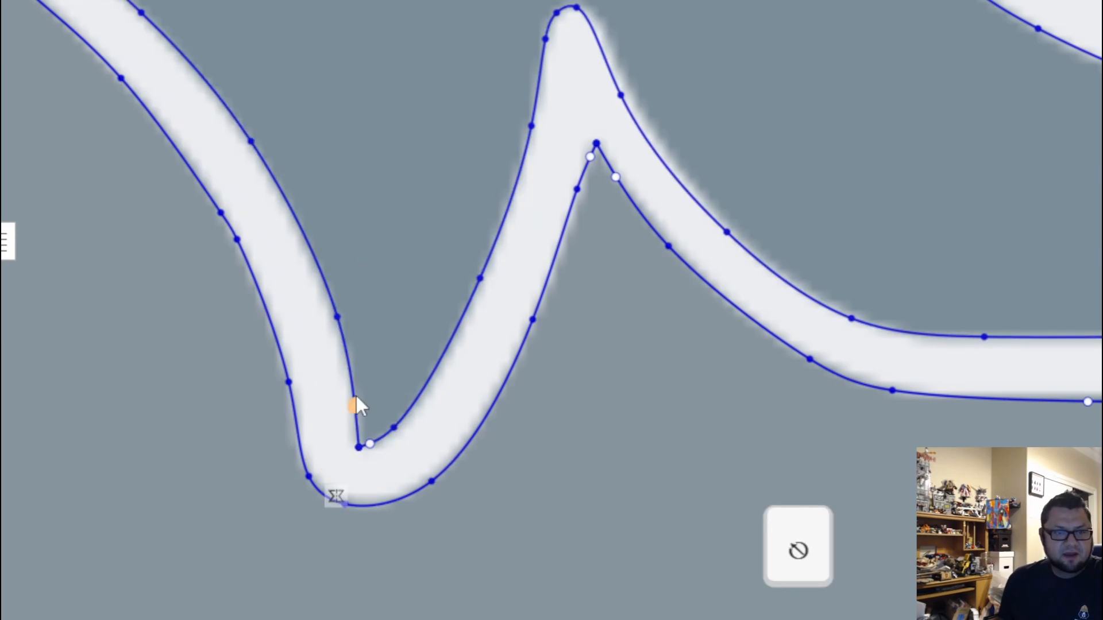
Step: Start a slot along the inner outline of the face's left side and set its width to 0.1 in
{"action": "left_click", "coordinate": [345, 371]}
{"action": "scroll", "coordinate": [336, 315], "scroll_direction": "down", "scroll_amount": 4}
{"action": "middle_click_drag", "start_coordinate": [345, 208], "coordinate": [657, 520]}
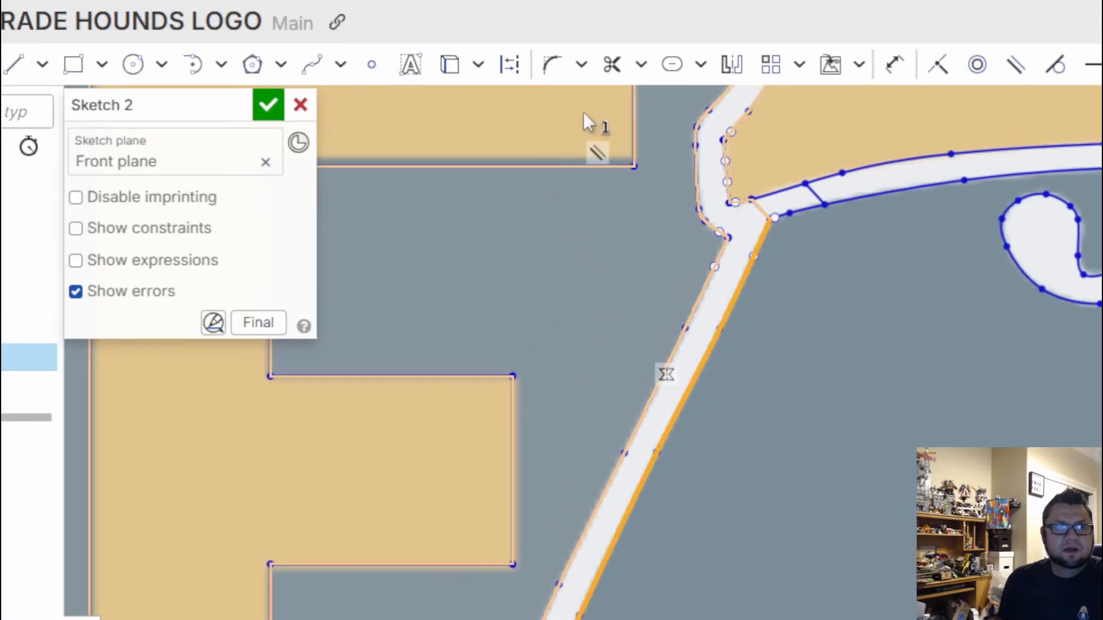
{"action": "middle_click_drag", "start_coordinate": [636, 192], "coordinate": [664, 465]}
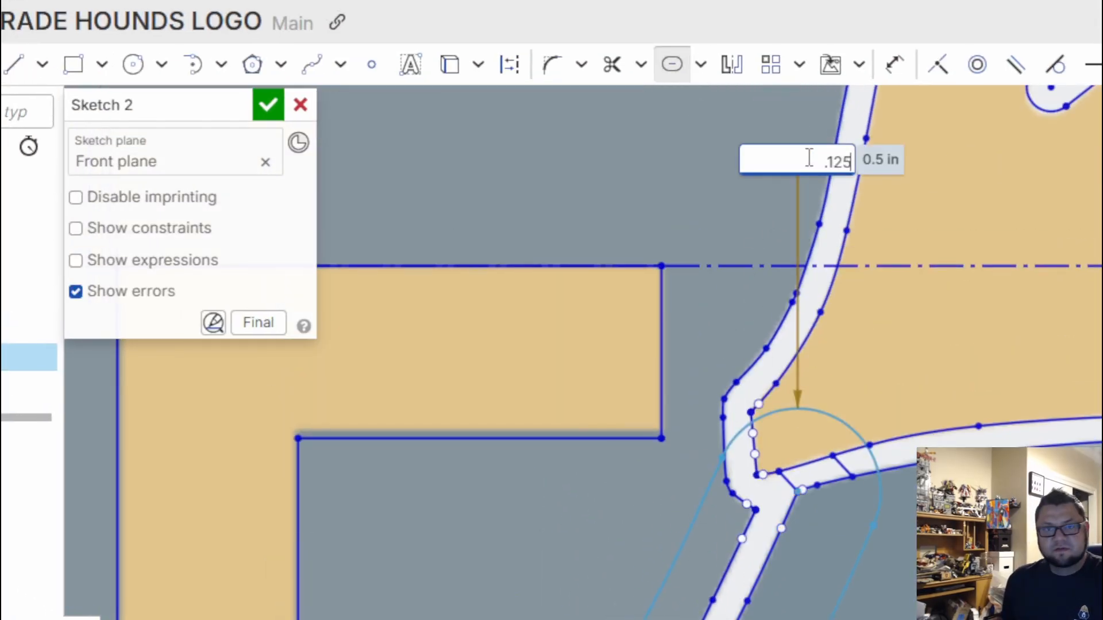
{"action": "key", "text": "Return"}
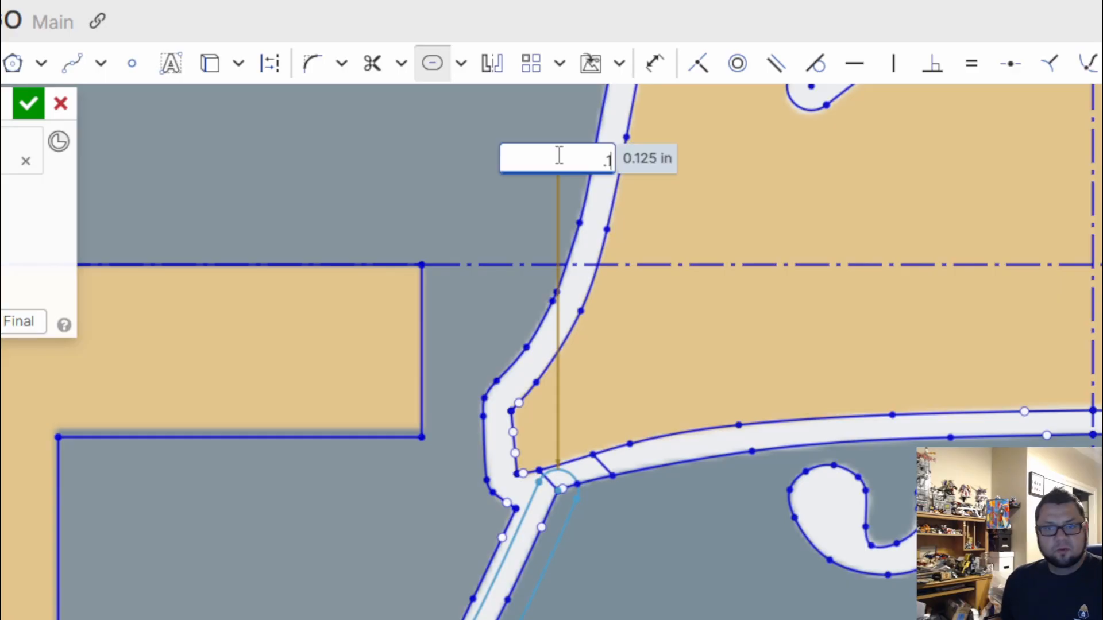
{"action": "left_click", "coordinate": [559, 155]}
{"action": "type", "text": ".1"}
{"action": "key", "text": "Return"}
{"action": "scroll", "coordinate": [547, 343], "scroll_direction": "up", "scroll_amount": 2}
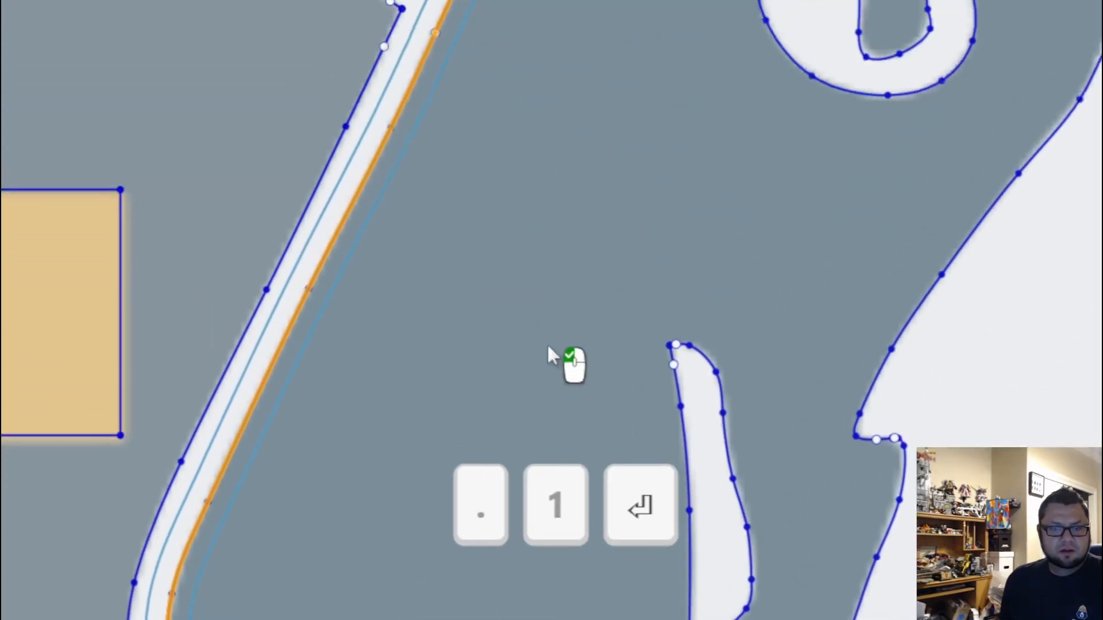
Step: Check the slot preview down to the pointed tip at the face's lower left and accept the slot
{"action": "scroll", "coordinate": [537, 250], "scroll_direction": "down", "scroll_amount": 1}
{"action": "scroll", "coordinate": [525, 377], "scroll_direction": "up", "scroll_amount": 2}
{"action": "scroll", "coordinate": [525, 377], "scroll_direction": "up", "scroll_amount": 1}
{"action": "middle_click_drag", "start_coordinate": [487, 405], "coordinate": [400, 64]}
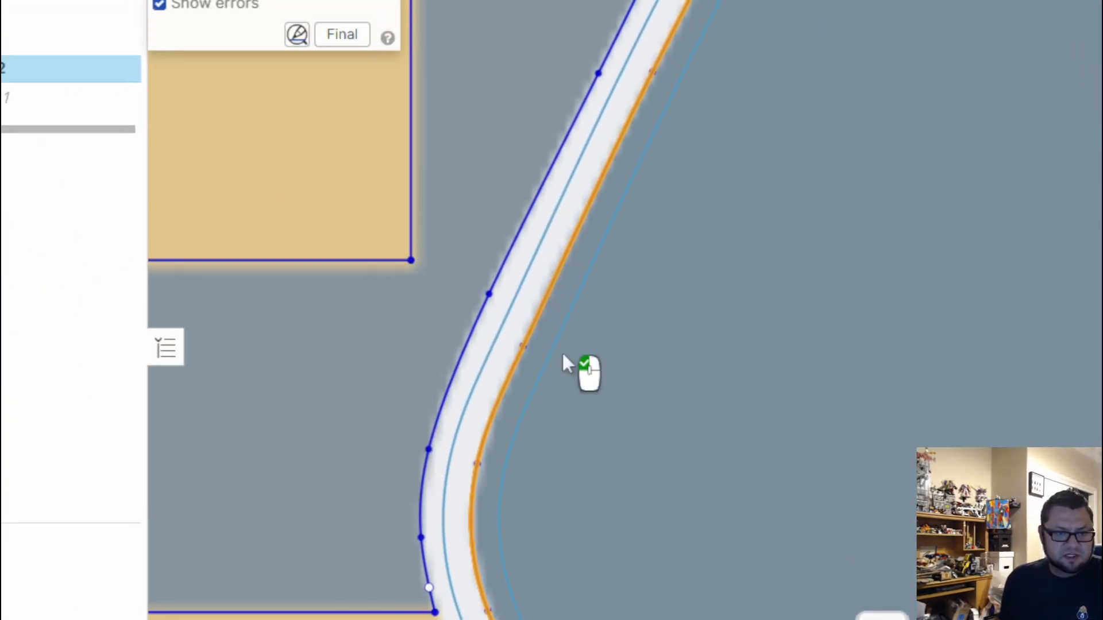
{"action": "mouse_move", "coordinate": [541, 408]}
{"action": "middle_mouse_down"}
{"action": "mouse_move", "coordinate": [457, 280]}
{"action": "mouse_move", "coordinate": [375, 76]}
{"action": "middle_mouse_up"}
{"action": "middle_click_drag", "start_coordinate": [694, 490], "coordinate": [549, 94]}
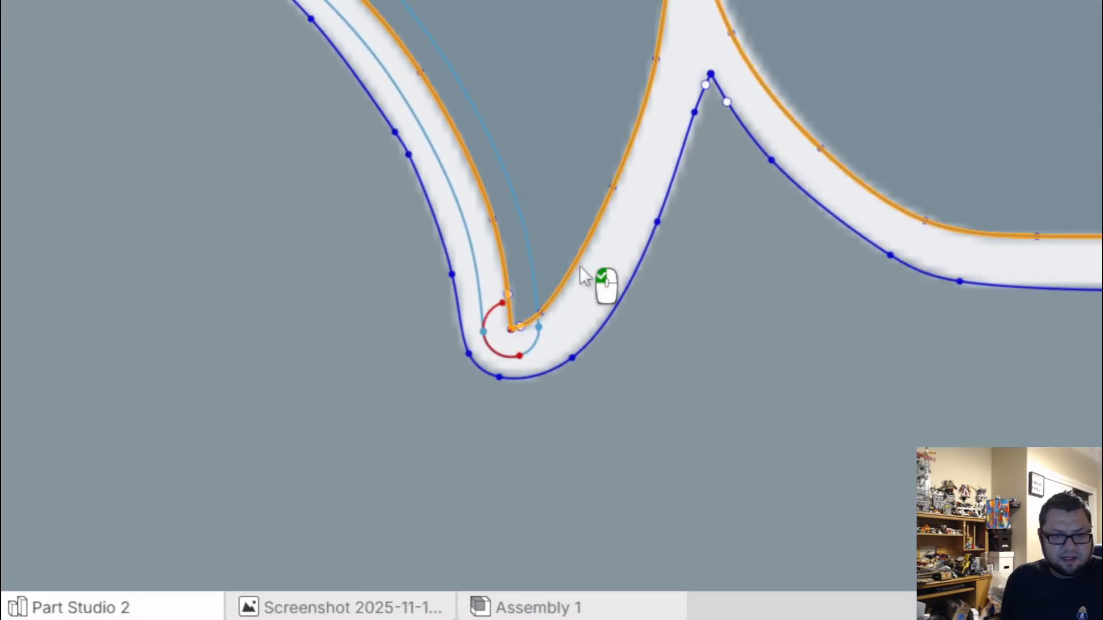
{"action": "scroll", "coordinate": [574, 198], "scroll_direction": "up", "scroll_amount": 2}
{"action": "scroll", "coordinate": [594, 216], "scroll_direction": "down", "scroll_amount": 2}
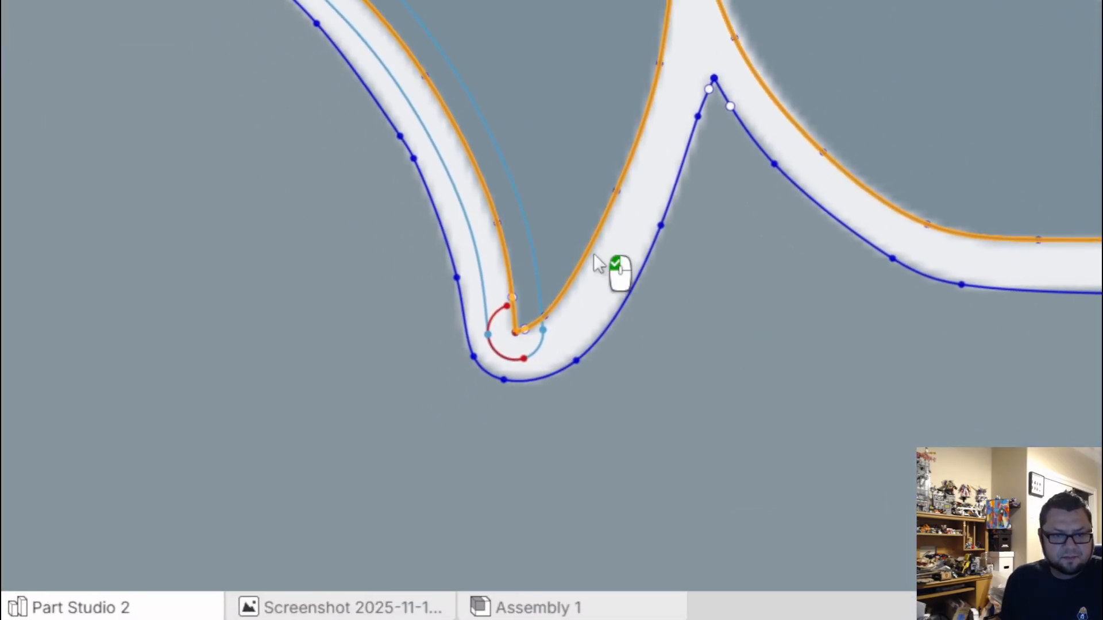
{"action": "left_click", "coordinate": [712, 346]}
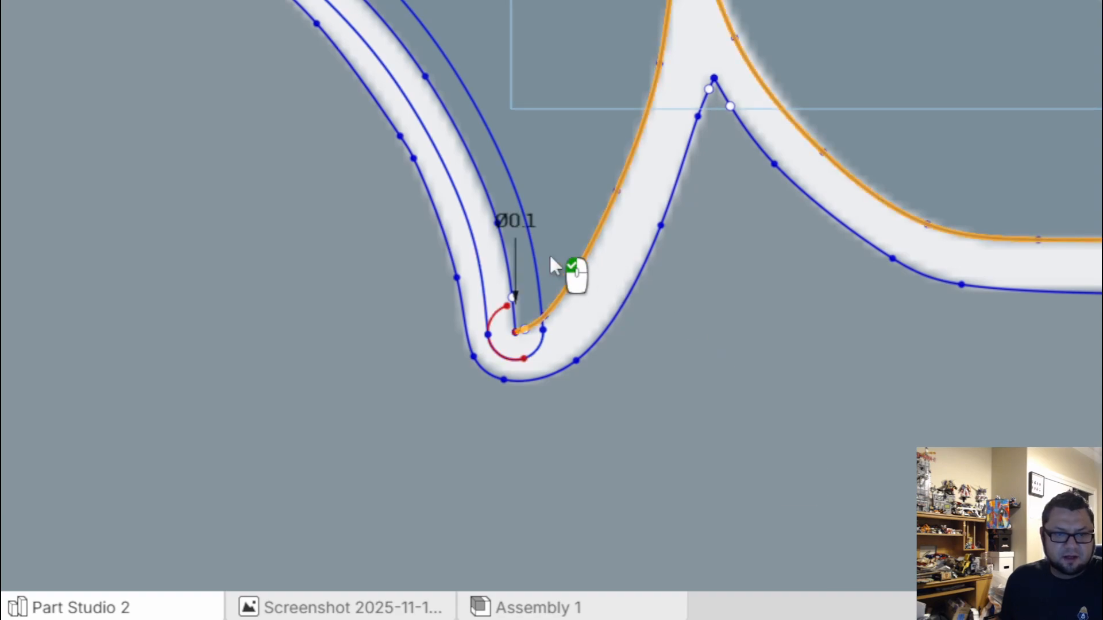
{"action": "scroll", "coordinate": [549, 253], "scroll_direction": "up", "scroll_amount": 3}
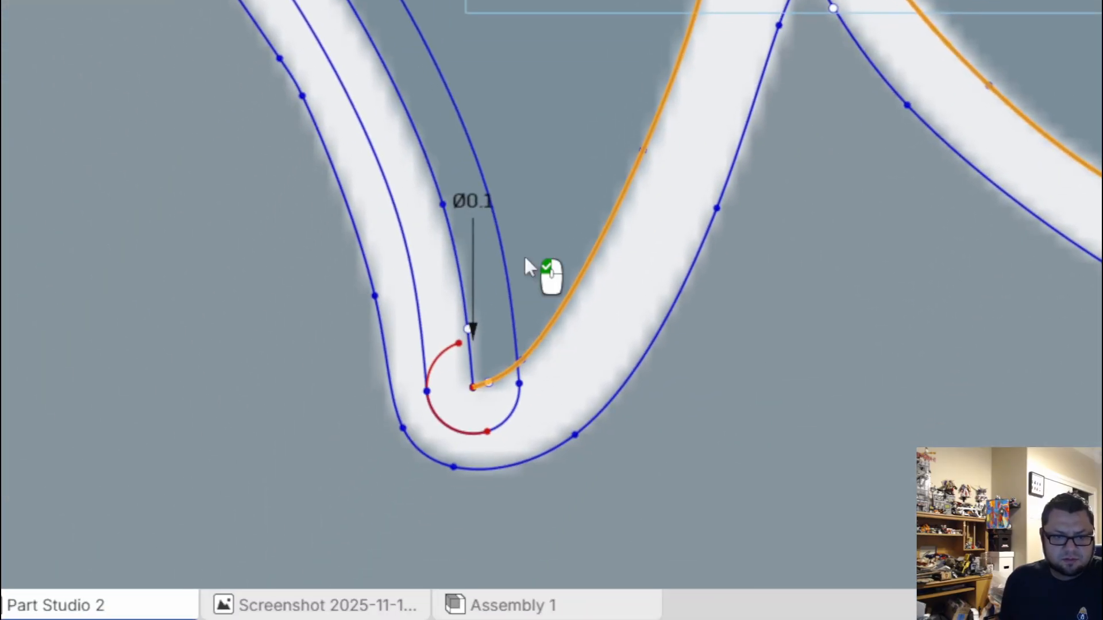
Step: Try widths of 0.075 in and 0.05 in for the slot along the face's lower-left outline running over the peak
{"action": "double_click", "coordinate": [463, 198]}
{"action": "key", "text": "BackSpace"}
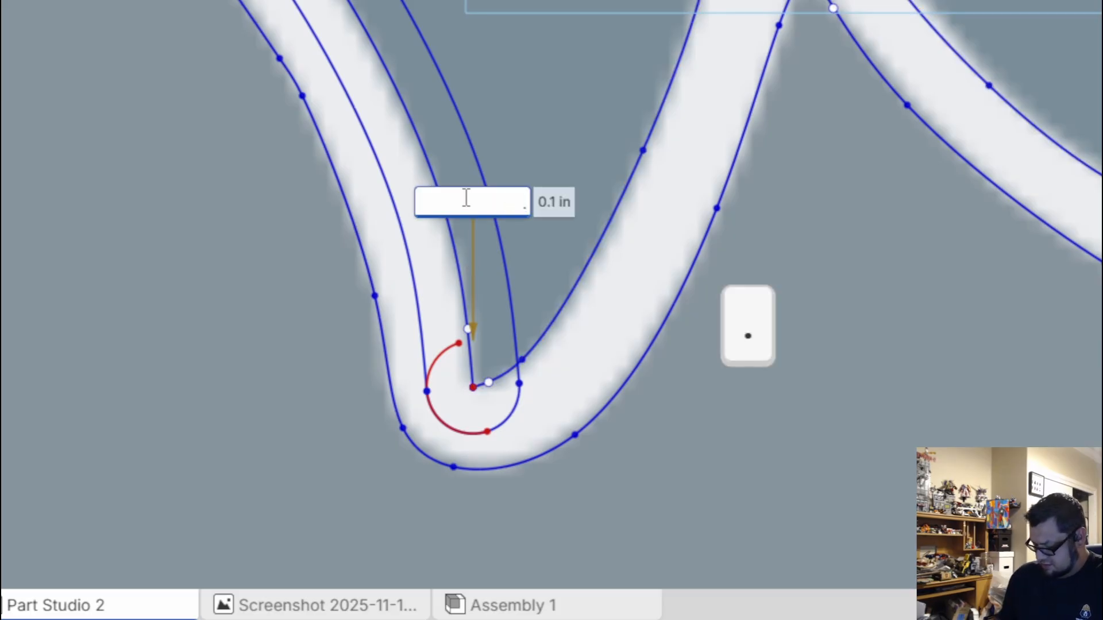
{"action": "type", "text": ".075"}
{"action": "key", "text": "Return"}
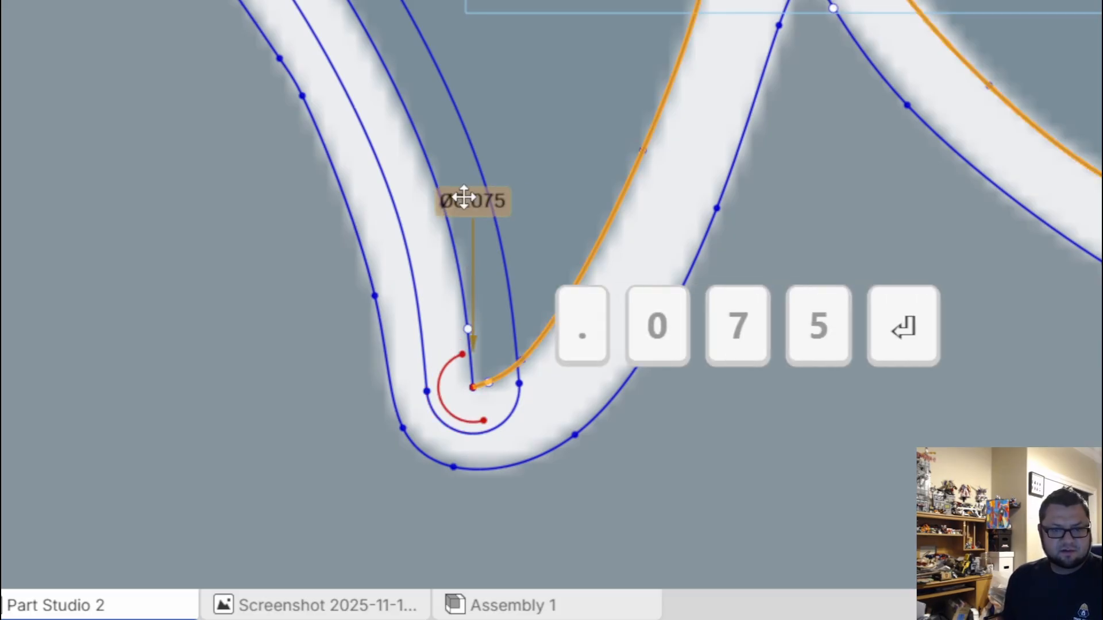
{"action": "double_click", "coordinate": [469, 200]}
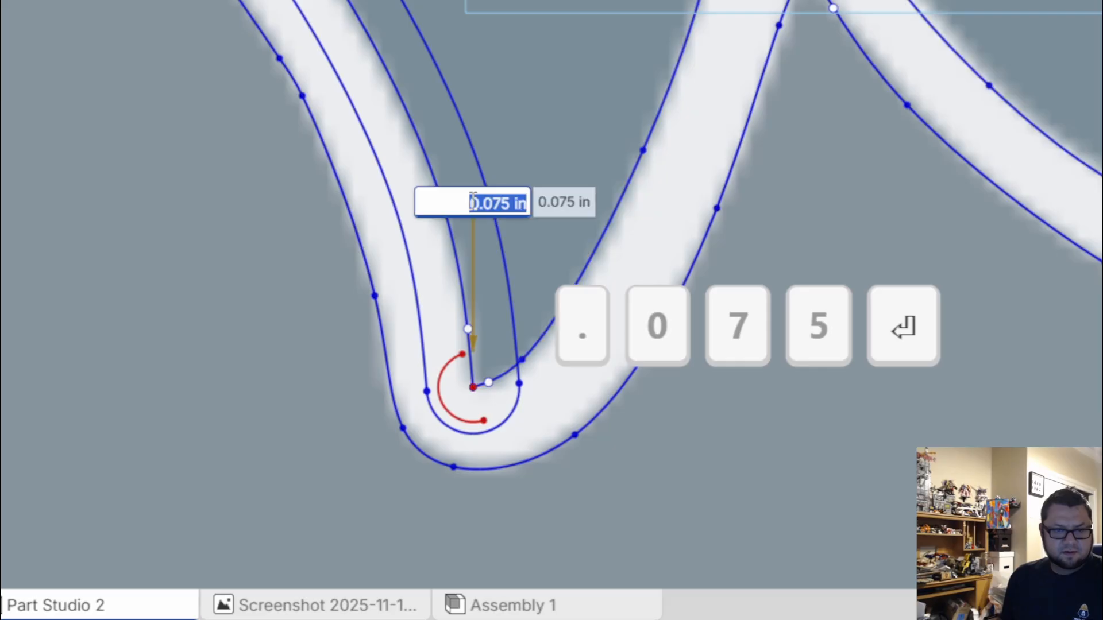
{"action": "type", "text": ".05"}
{"action": "key", "text": "Return"}
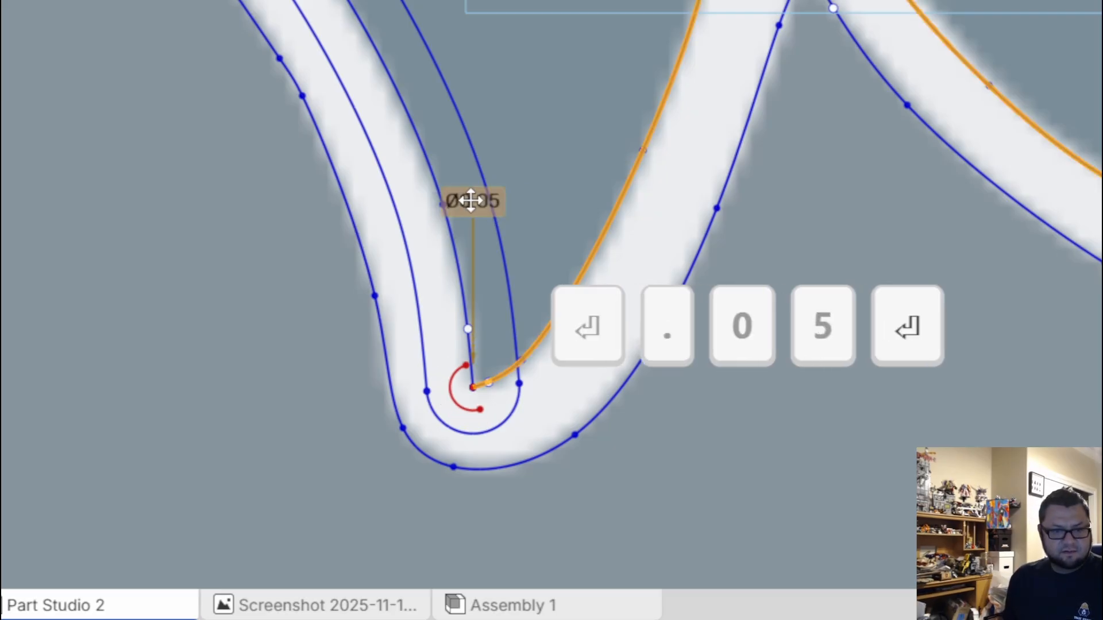
{"action": "double_click", "coordinate": [470, 200]}
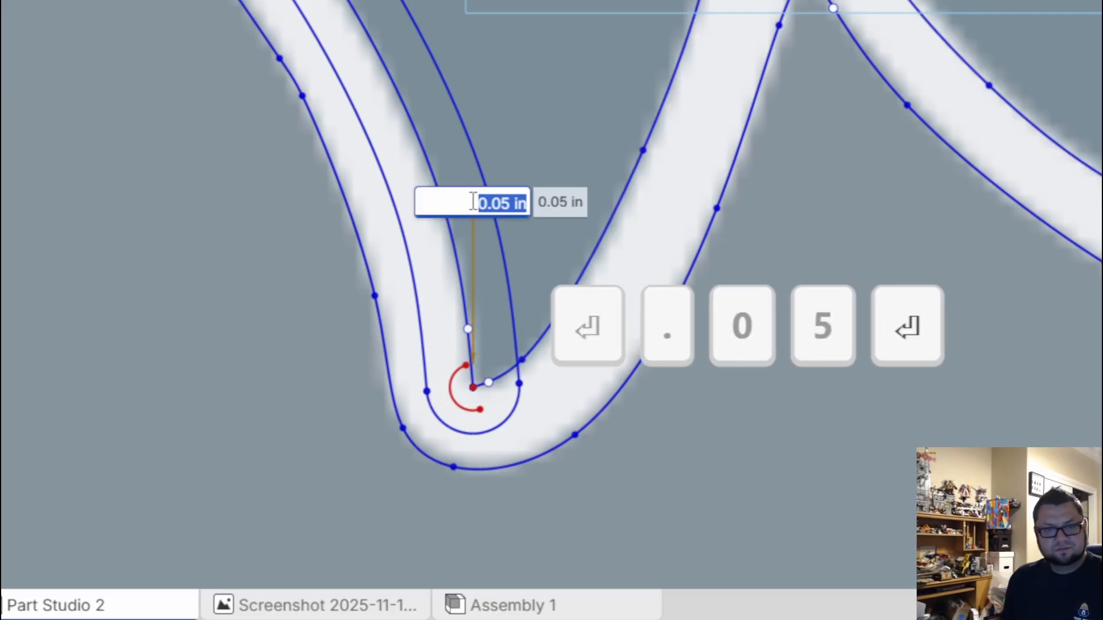
{"action": "key", "text": "Escape"}
{"action": "scroll", "coordinate": [586, 280], "scroll_direction": "up", "scroll_amount": 3}
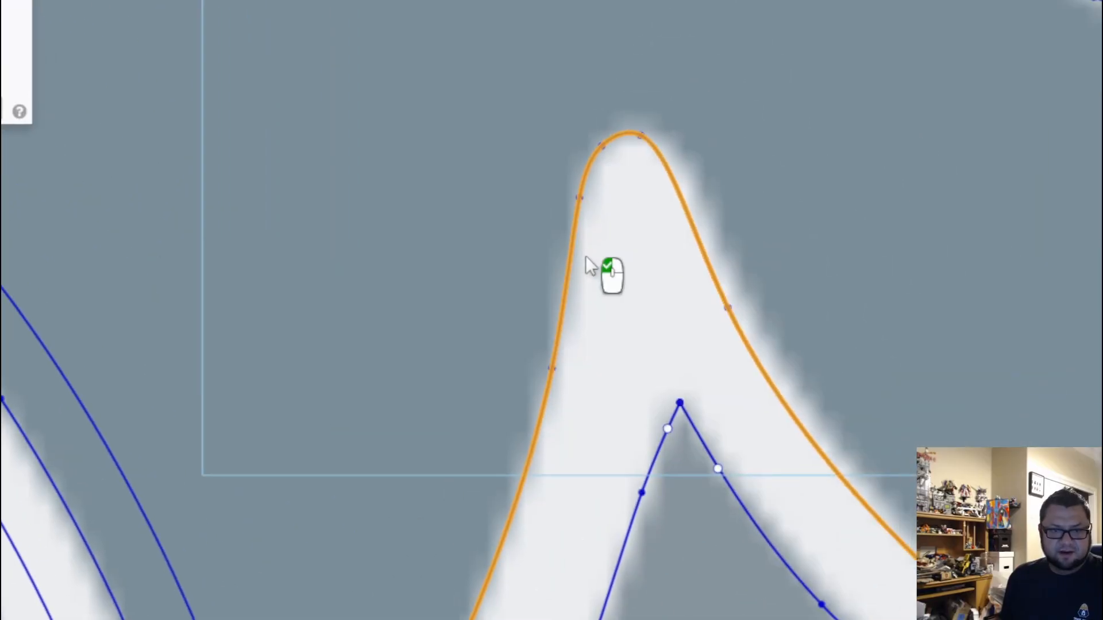
{"action": "left_click", "coordinate": [585, 256]}
{"action": "scroll", "coordinate": [610, 123], "scroll_direction": "up", "scroll_amount": 3}
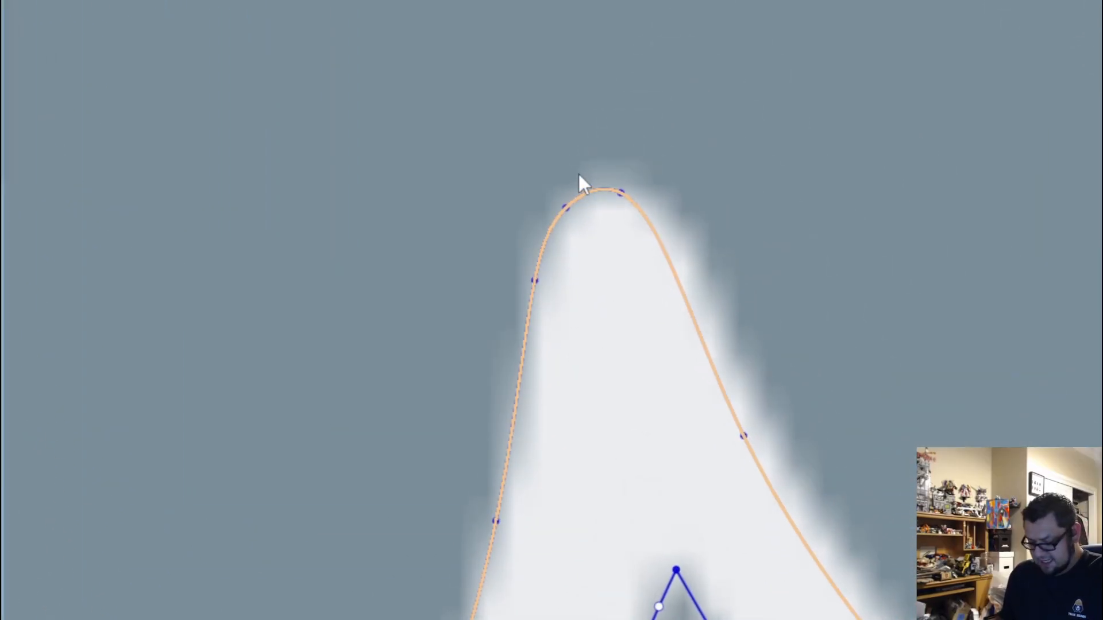
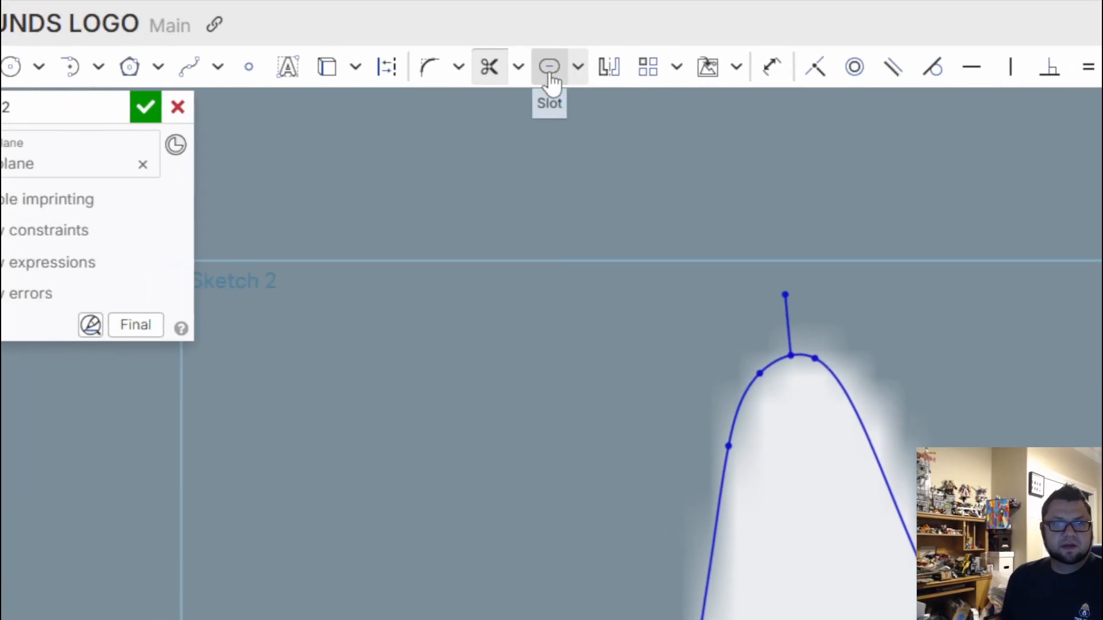
Step: Start a slot along the face's lower-left outline over the peak and set its width to 0.01 in
{"action": "left_click", "coordinate": [549, 80]}
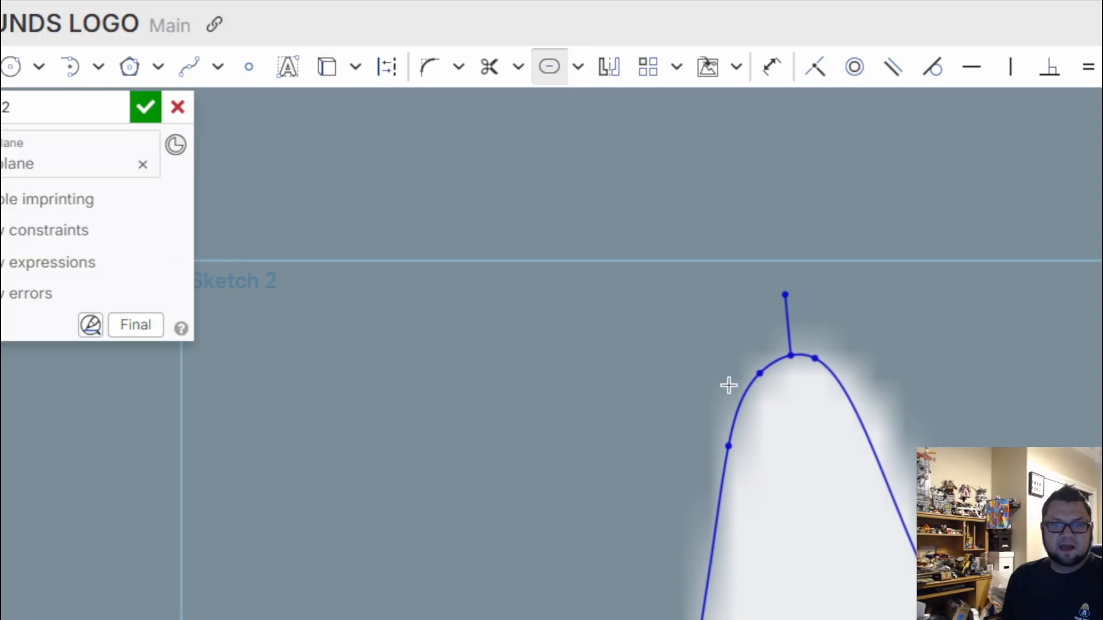
{"action": "left_click", "coordinate": [774, 362]}
{"action": "scroll", "coordinate": [776, 511], "scroll_direction": "down", "scroll_amount": 7}
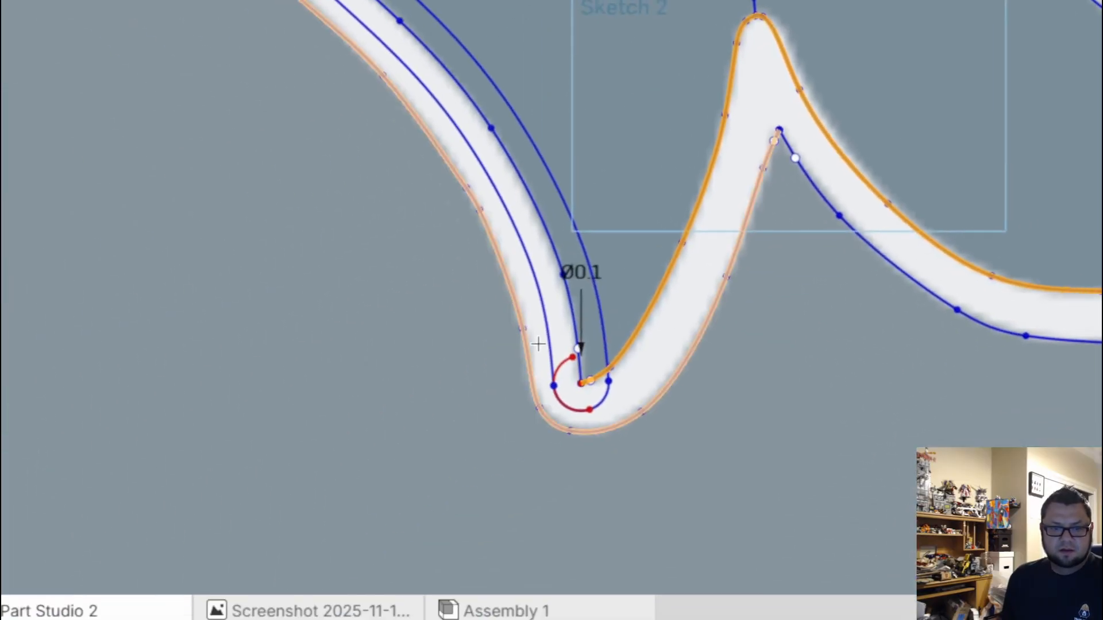
{"action": "scroll", "coordinate": [540, 341], "scroll_direction": "up", "scroll_amount": 1}
{"action": "double_click", "coordinate": [556, 305]}
{"action": "type", "text": ".05"}
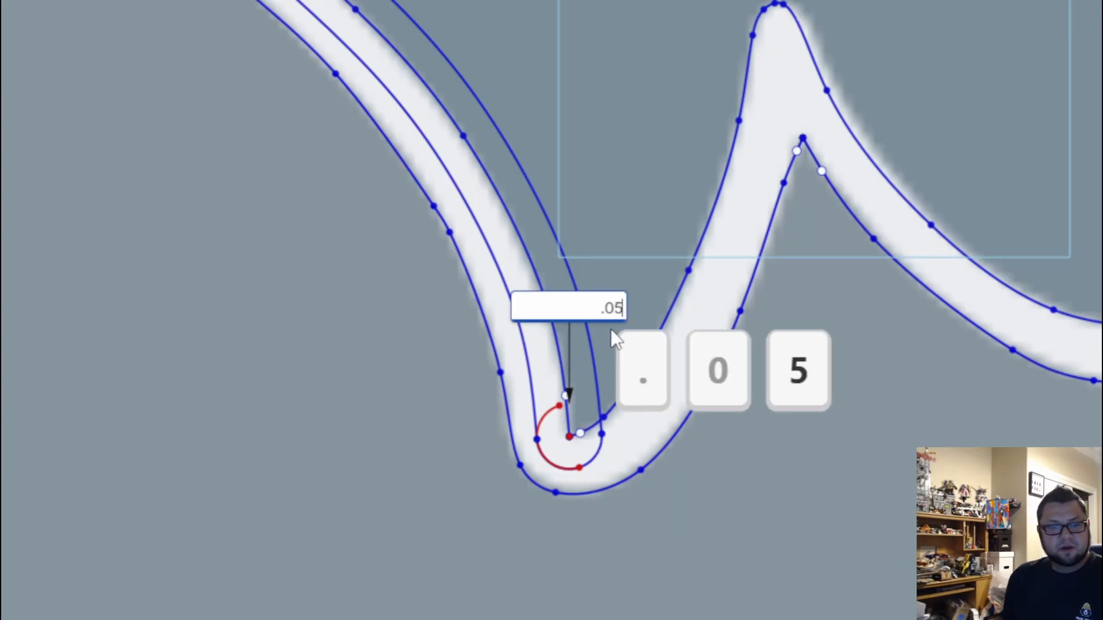
{"action": "key", "text": "Return"}
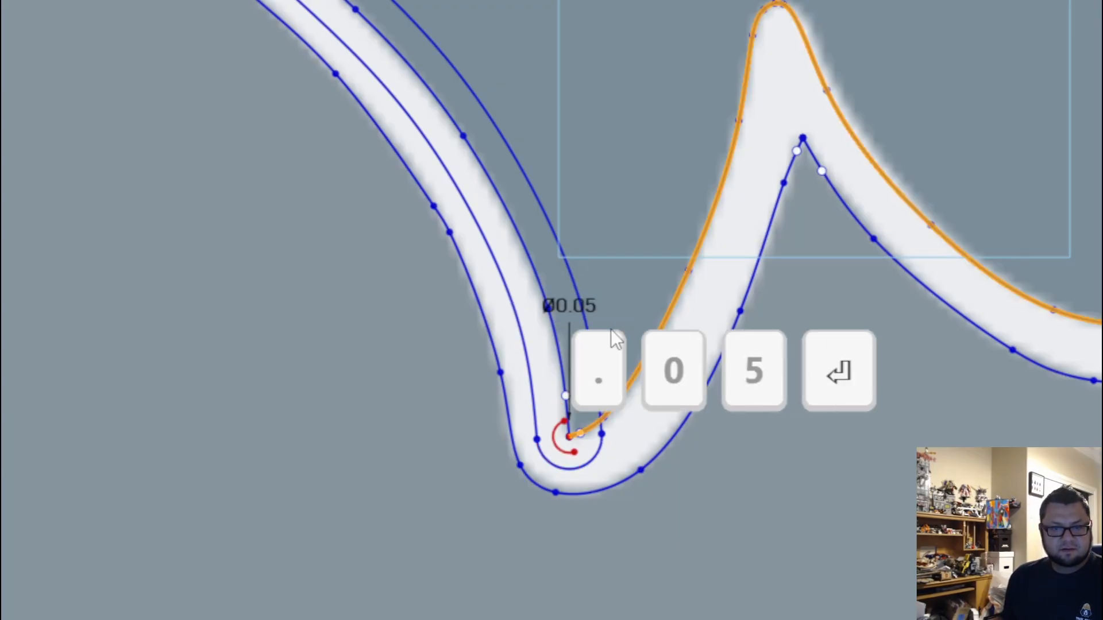
{"action": "double_click", "coordinate": [578, 315]}
{"action": "type", "text": ".01"}
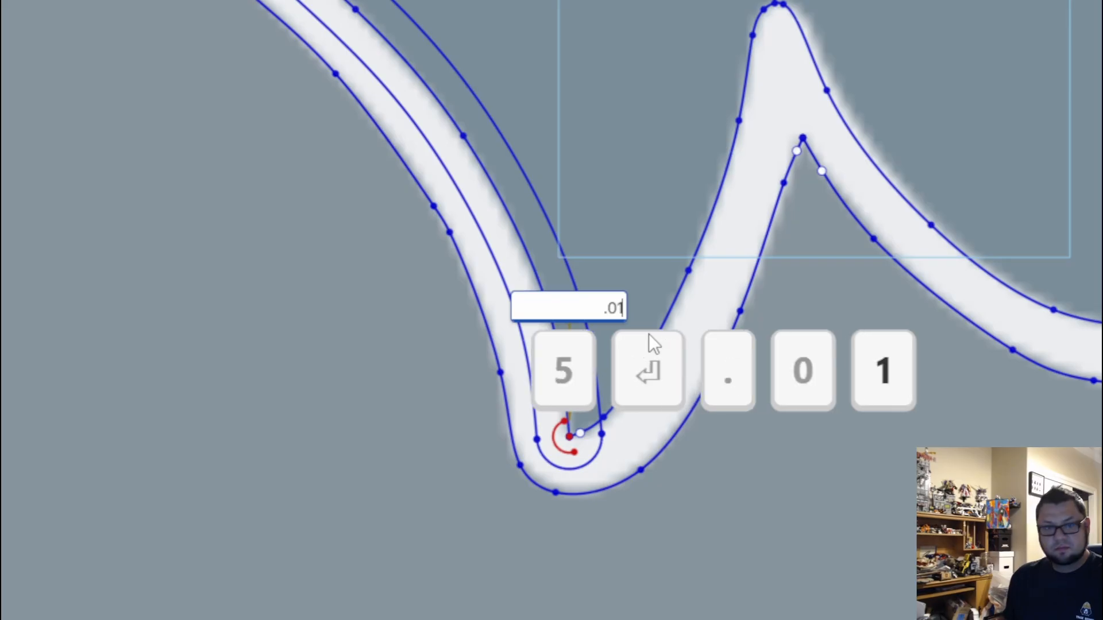
{"action": "key", "text": "Return"}
Step: Check the slot preview along the peak and try slot widths of 0.05 in and 0.04 in
{"action": "scroll", "coordinate": [644, 241], "scroll_direction": "up", "scroll_amount": 2}
{"action": "left_click", "coordinate": [638, 91]}
{"action": "scroll", "coordinate": [705, 143], "scroll_direction": "up", "scroll_amount": 5}
{"action": "left_click", "coordinate": [777, 150]}
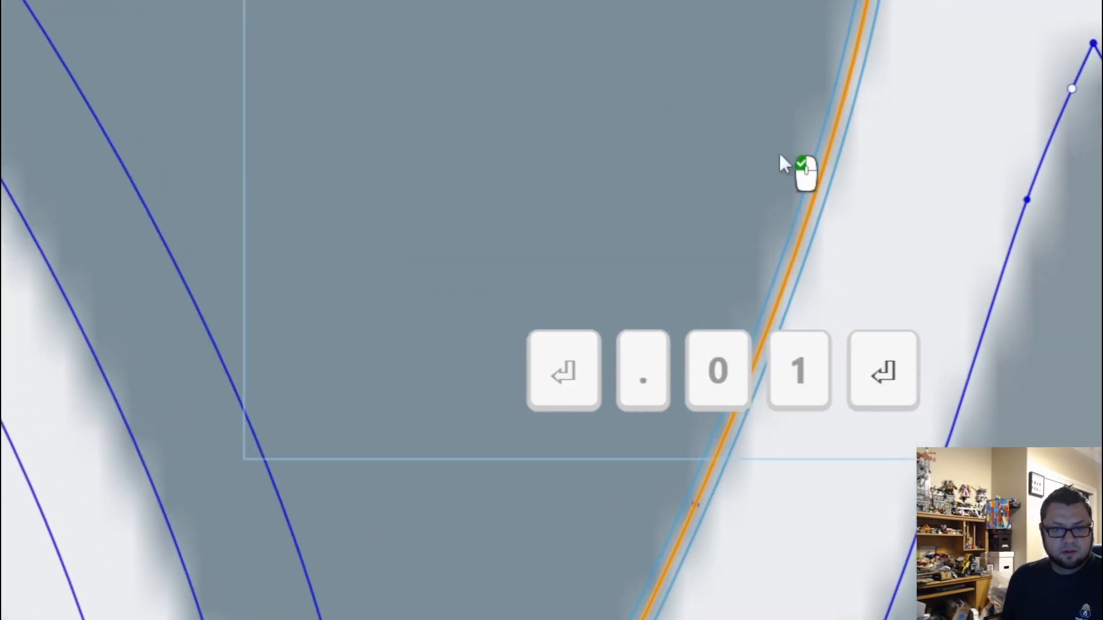
{"action": "scroll", "coordinate": [799, 152], "scroll_direction": "down", "scroll_amount": 4}
{"action": "left_click", "coordinate": [496, 465]}
{"action": "scroll", "coordinate": [709, 448], "scroll_direction": "down", "scroll_amount": 3}
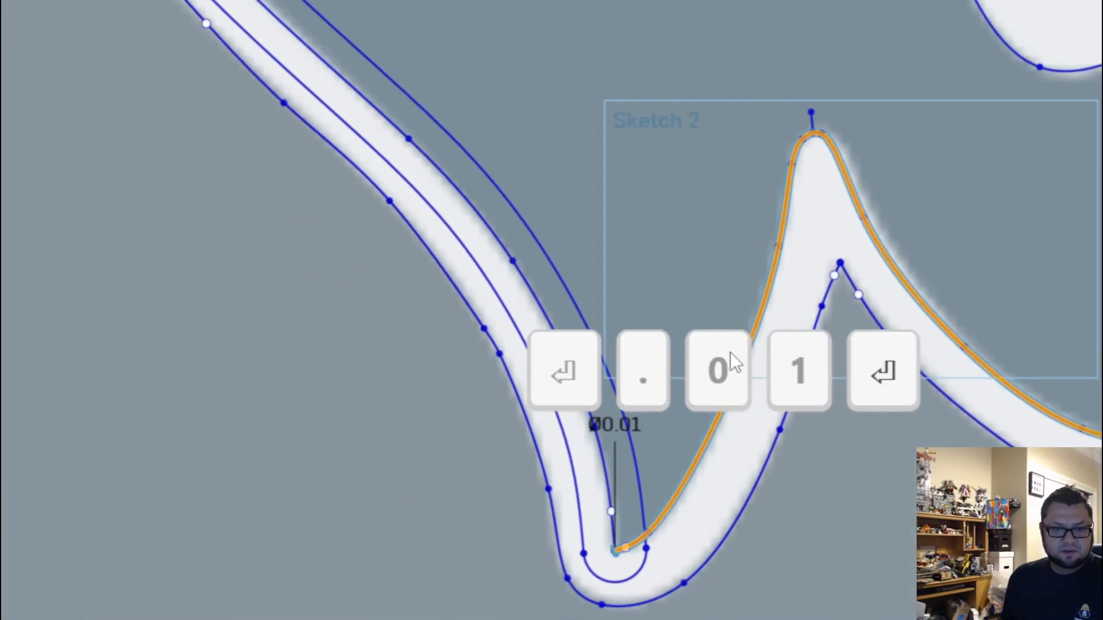
{"action": "double_click", "coordinate": [622, 429]}
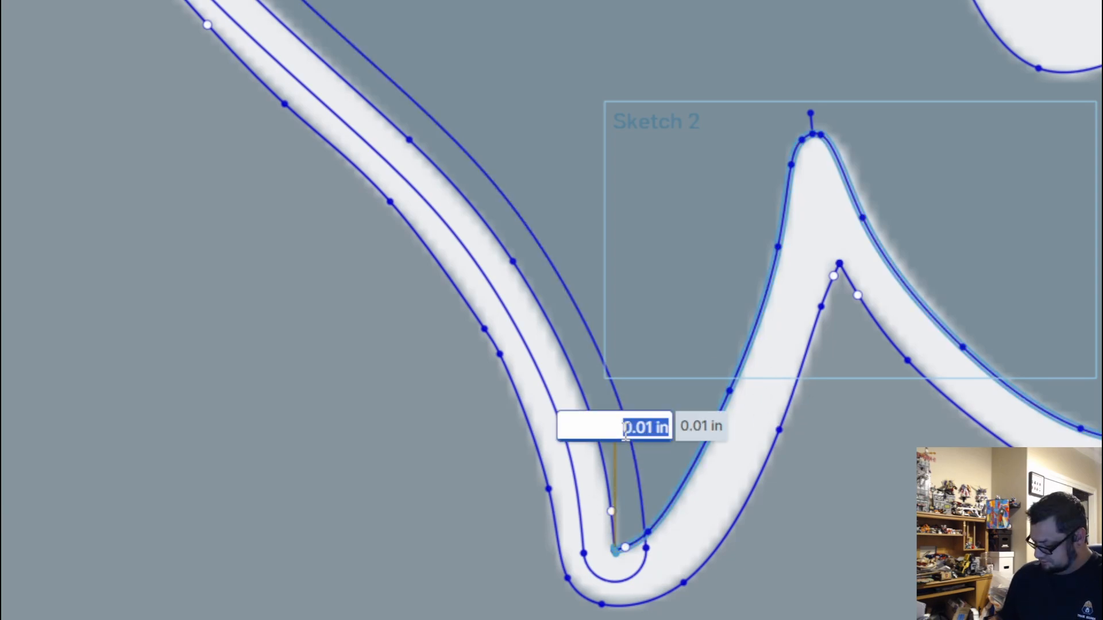
{"action": "type", "text": ".0"}
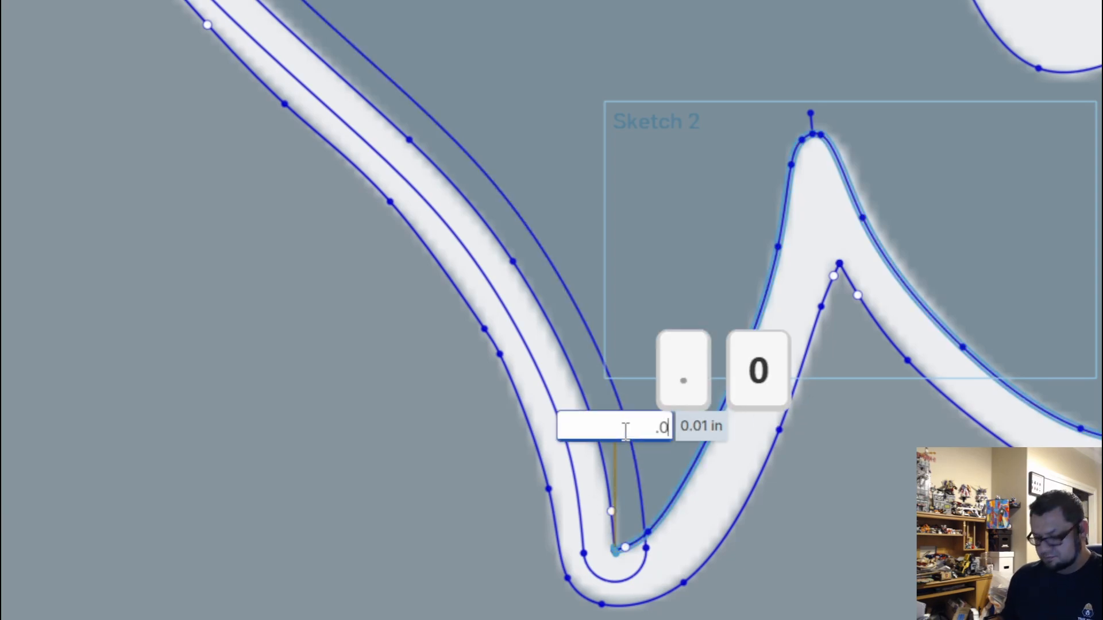
{"action": "type", "text": "5"}
{"action": "key", "text": "Return"}
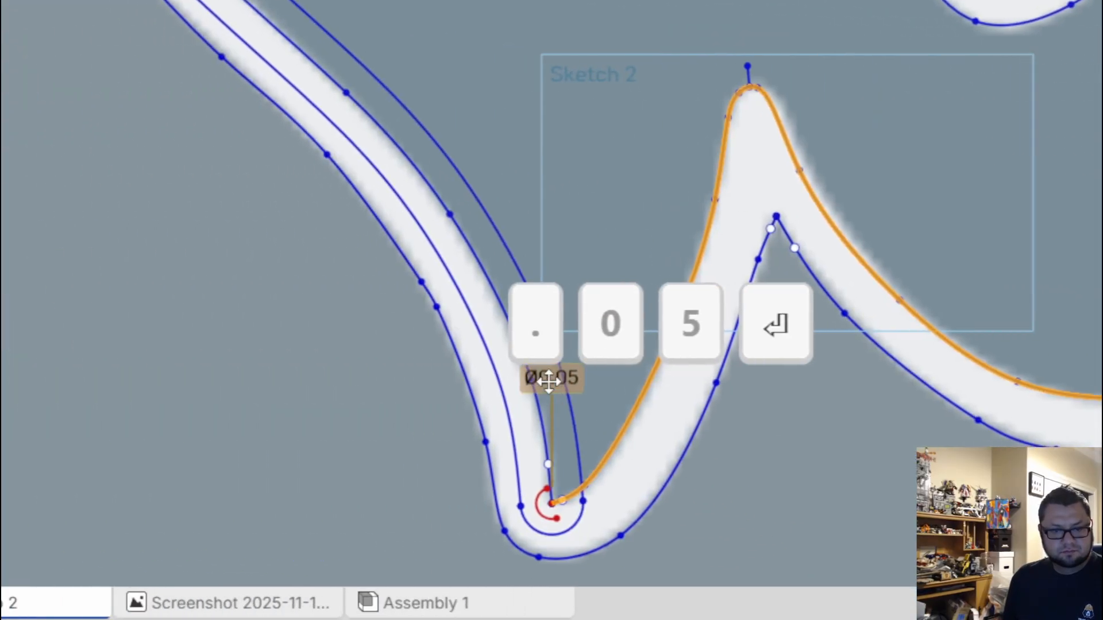
{"action": "double_click", "coordinate": [613, 428]}
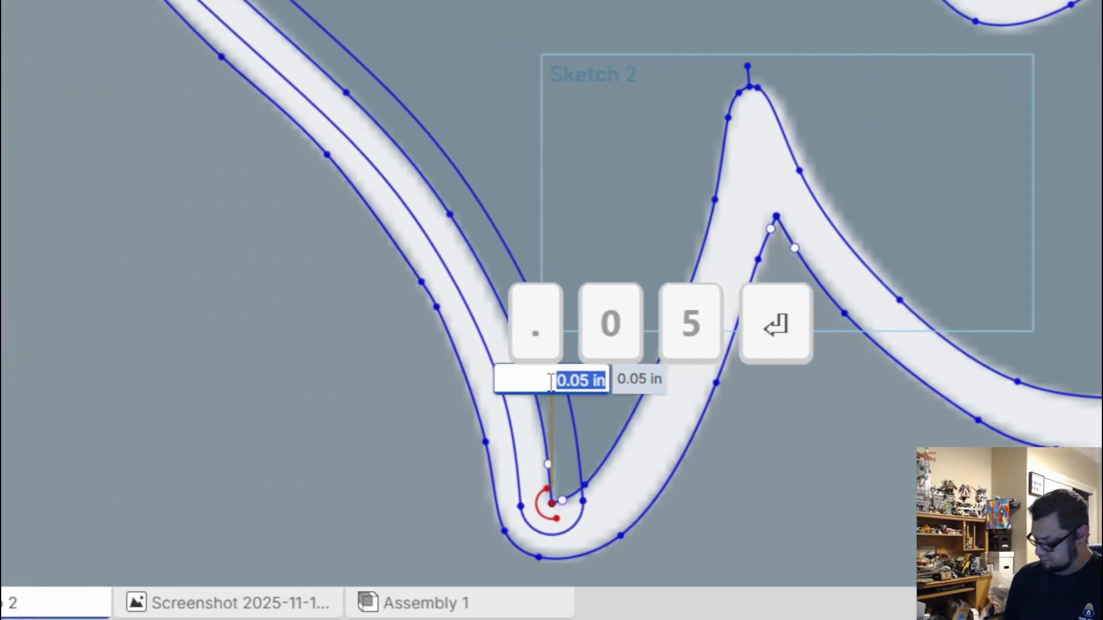
{"action": "type", "text": ".04"}
{"action": "key", "text": "Return"}
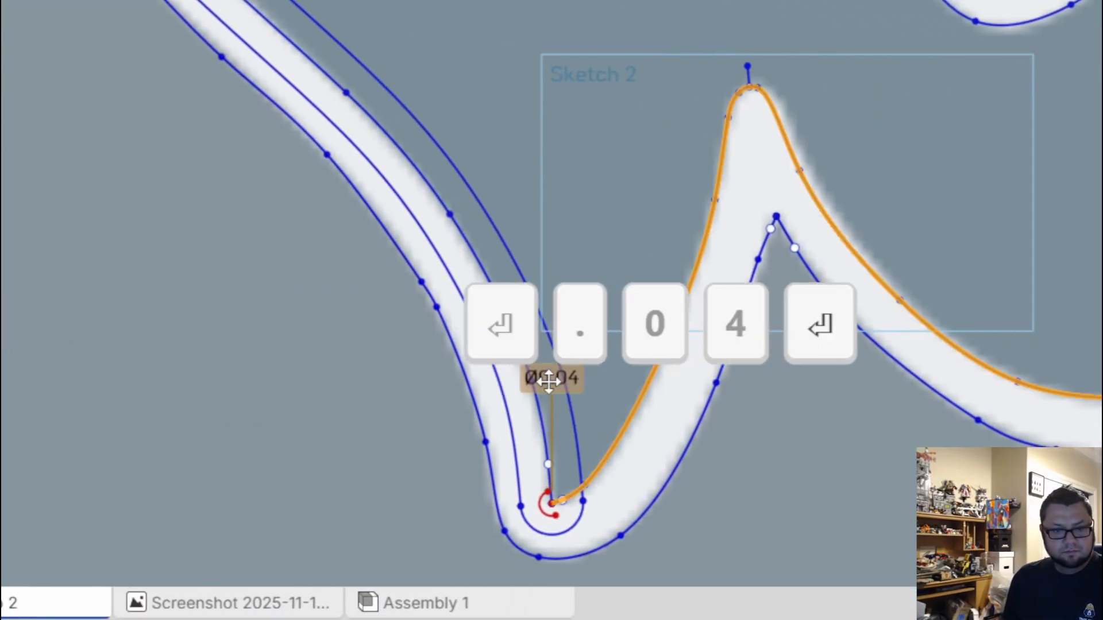
{"action": "left_click", "coordinate": [825, 498]}
Step: Reselect the face's lower-left outline for the slot, set its width to 0.03 in, and accept the slot
{"action": "scroll", "coordinate": [756, 413], "scroll_direction": "up", "scroll_amount": 3}
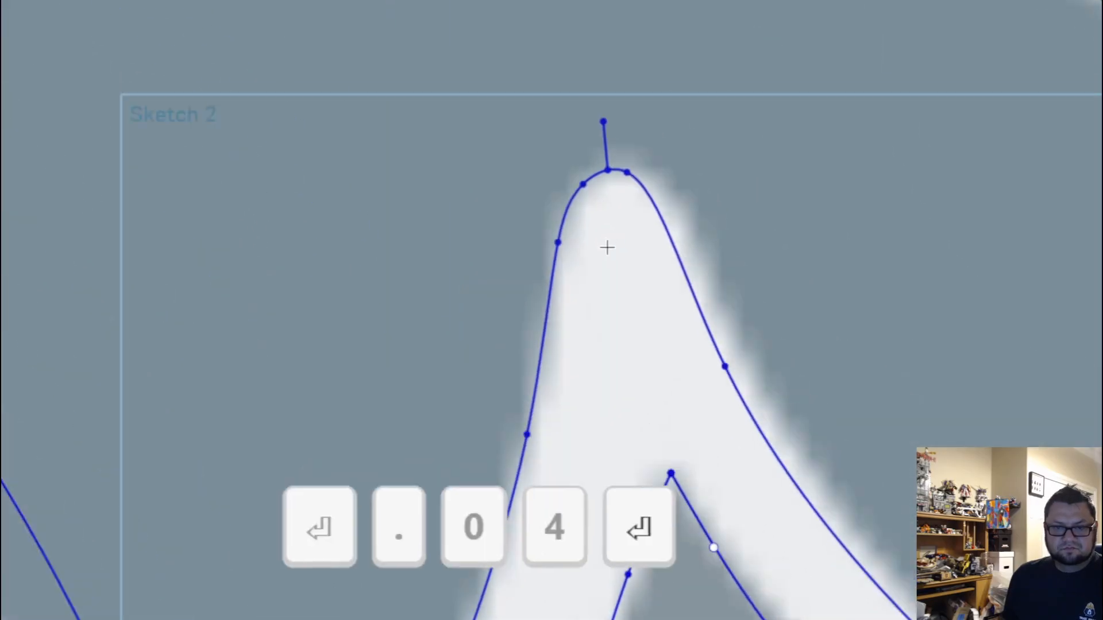
{"action": "scroll", "coordinate": [578, 411], "scroll_direction": "down", "scroll_amount": 4}
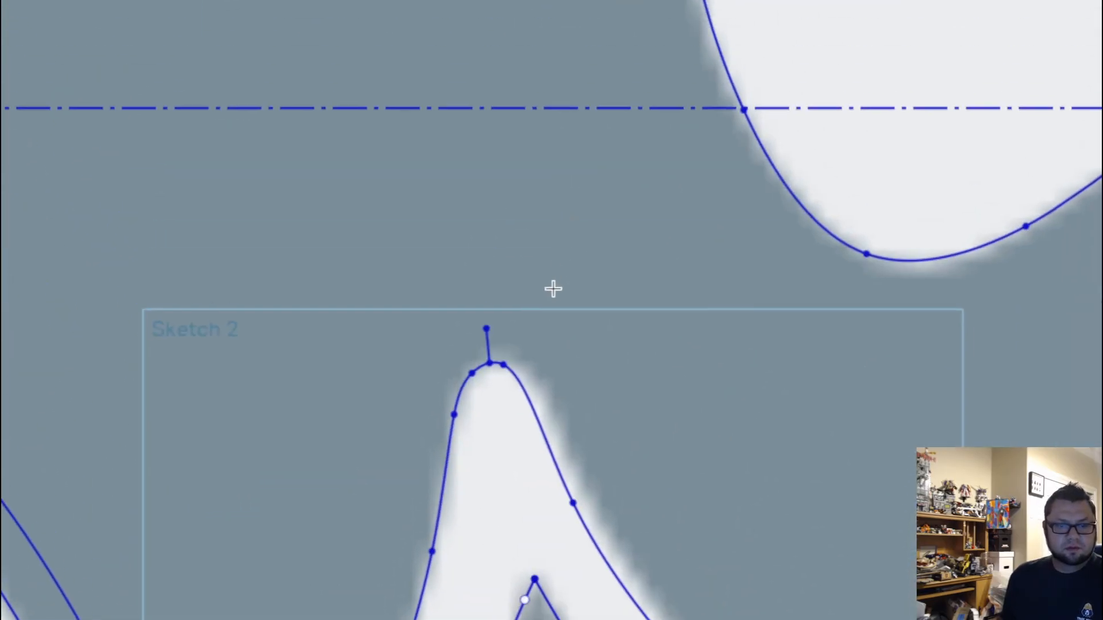
{"action": "scroll", "coordinate": [551, 264], "scroll_direction": "down", "scroll_amount": 2}
{"action": "scroll", "coordinate": [542, 308], "scroll_direction": "up", "scroll_amount": 3}
{"action": "left_click", "coordinate": [545, 308]}
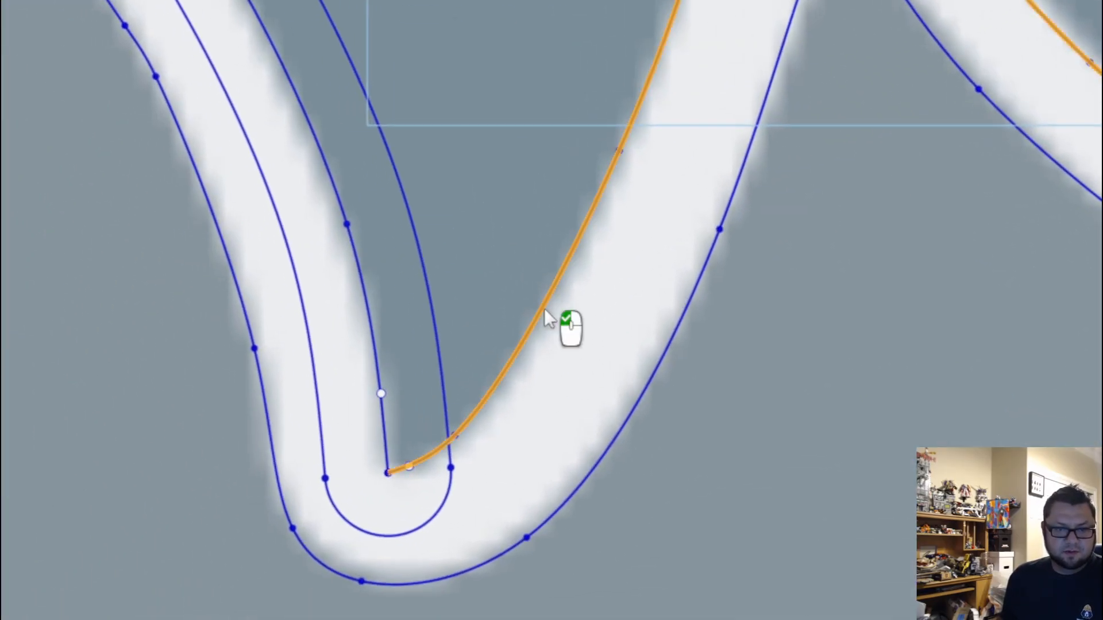
{"action": "double_click", "coordinate": [405, 371]}
{"action": "type", "text": ".03"}
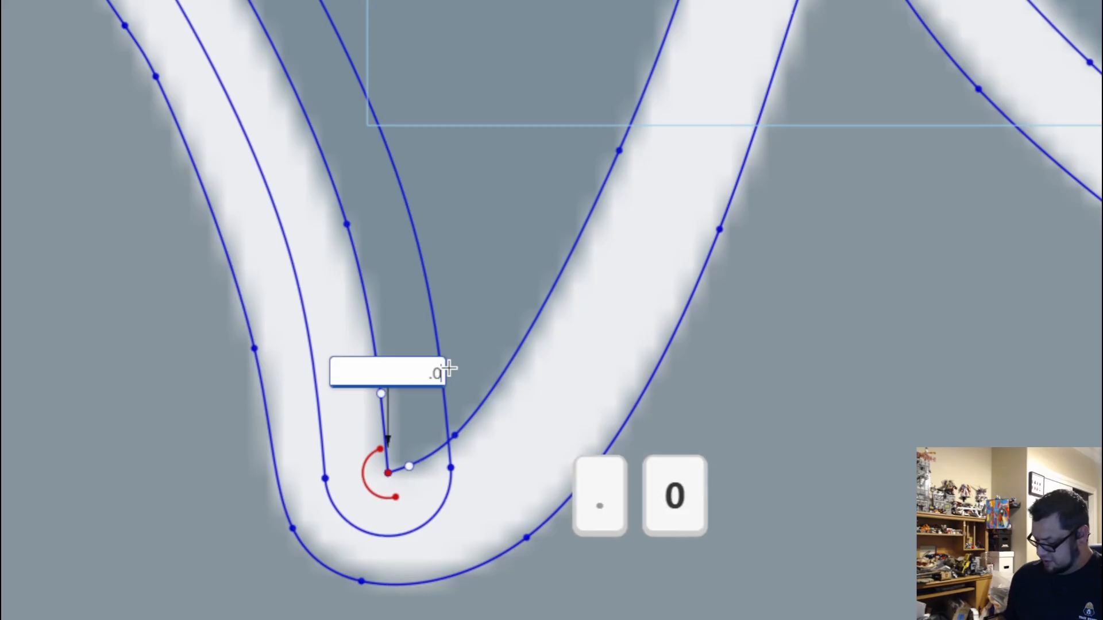
{"action": "key", "text": "Return"}
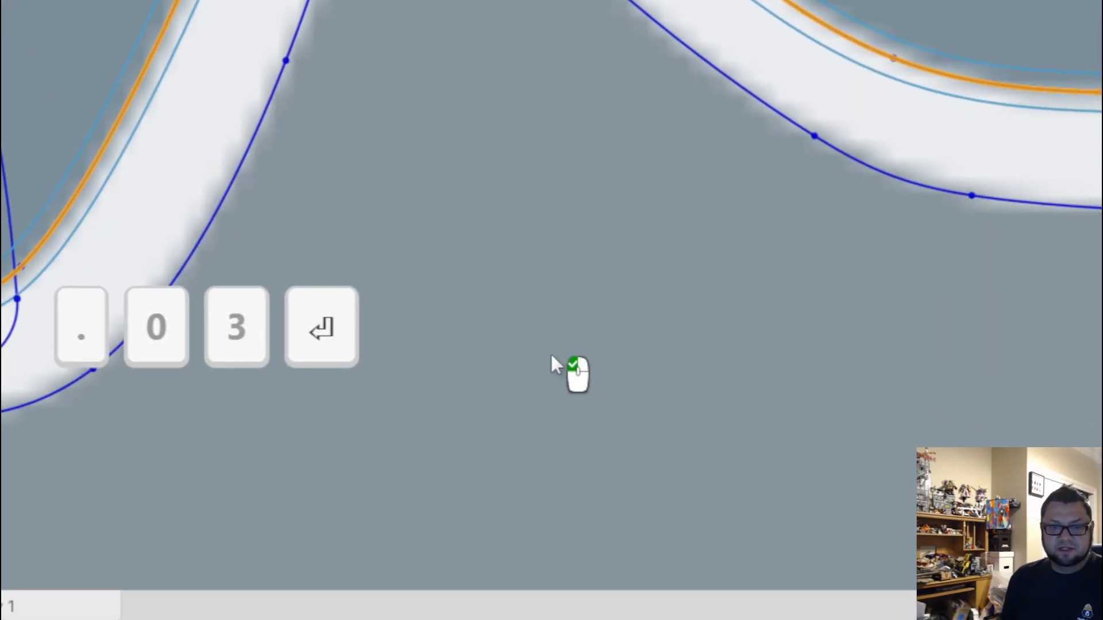
{"action": "left_click", "coordinate": [551, 355]}
Step: Change the width of the slot along the face's left side to 0.03 in
{"action": "scroll", "coordinate": [222, 189], "scroll_direction": "down", "scroll_amount": 2}
{"action": "middle_click_drag", "start_coordinate": [557, 305], "coordinate": [643, 368]}
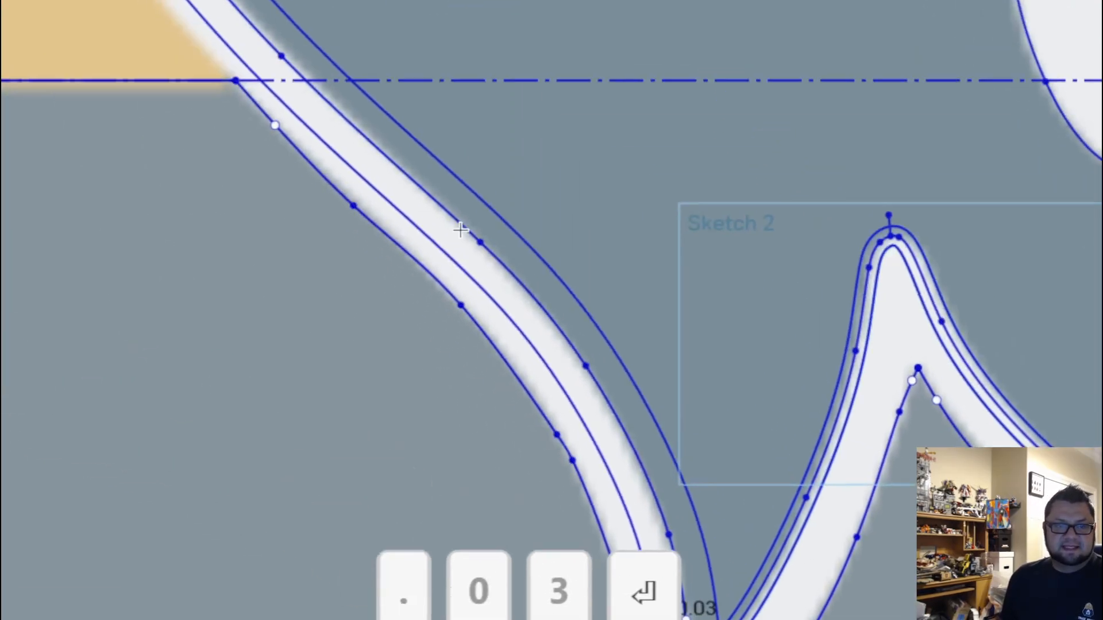
{"action": "middle_click_drag", "start_coordinate": [459, 196], "coordinate": [644, 444]}
{"action": "scroll", "coordinate": [644, 444], "scroll_direction": "down", "scroll_amount": 1}
{"action": "scroll", "coordinate": [644, 444], "scroll_direction": "down", "scroll_amount": 4}
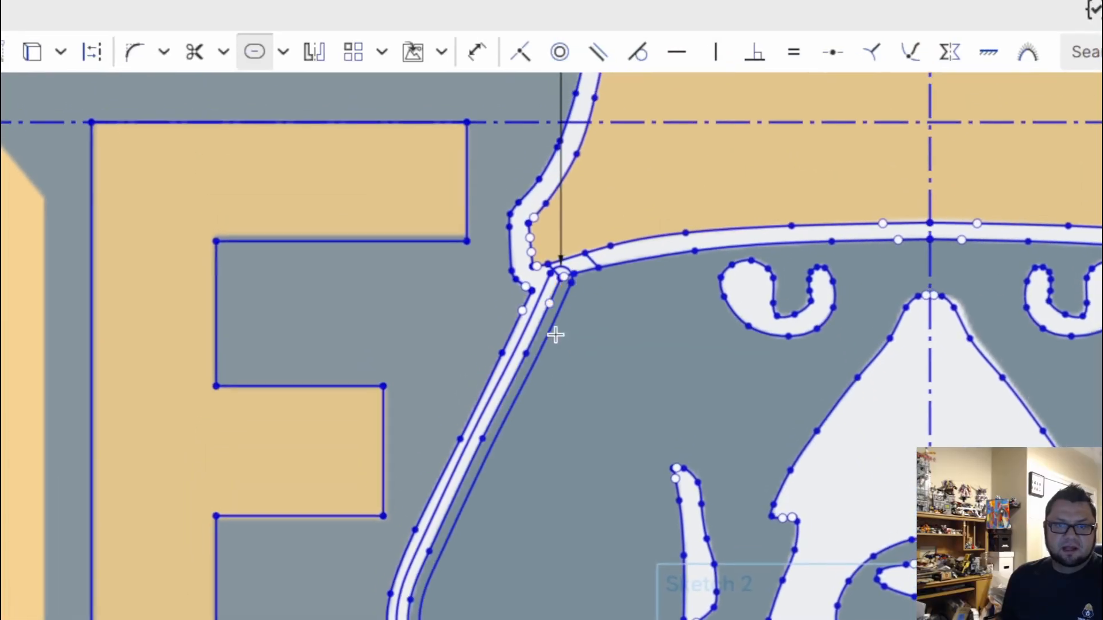
{"action": "middle_click_drag", "start_coordinate": [554, 335], "coordinate": [558, 412]}
{"action": "double_click", "coordinate": [565, 114]}
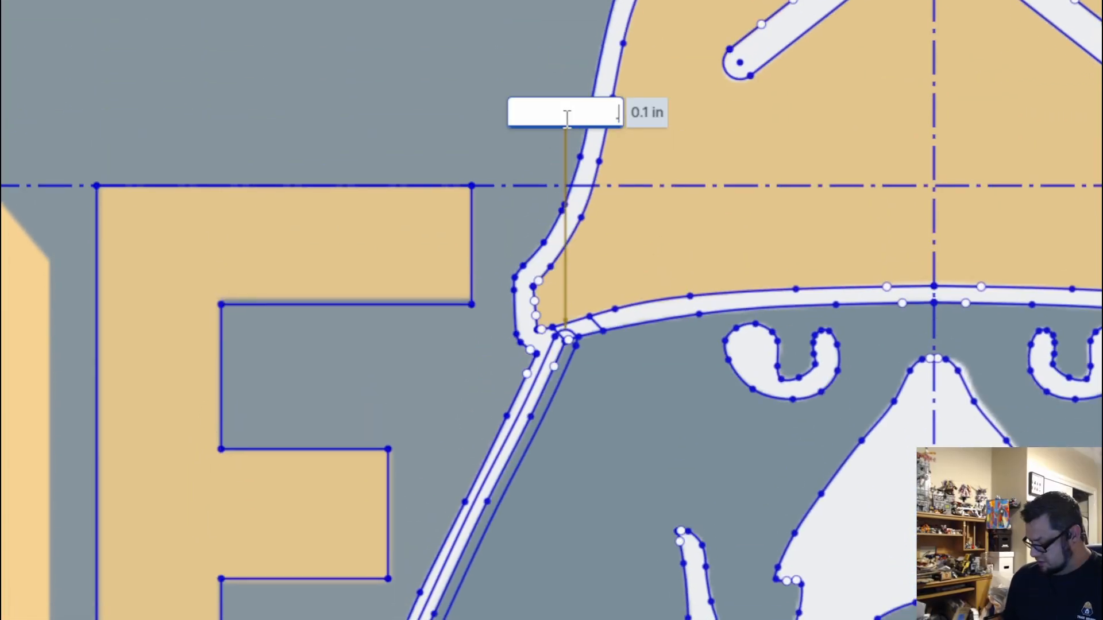
{"action": "key", "text": "Return"}
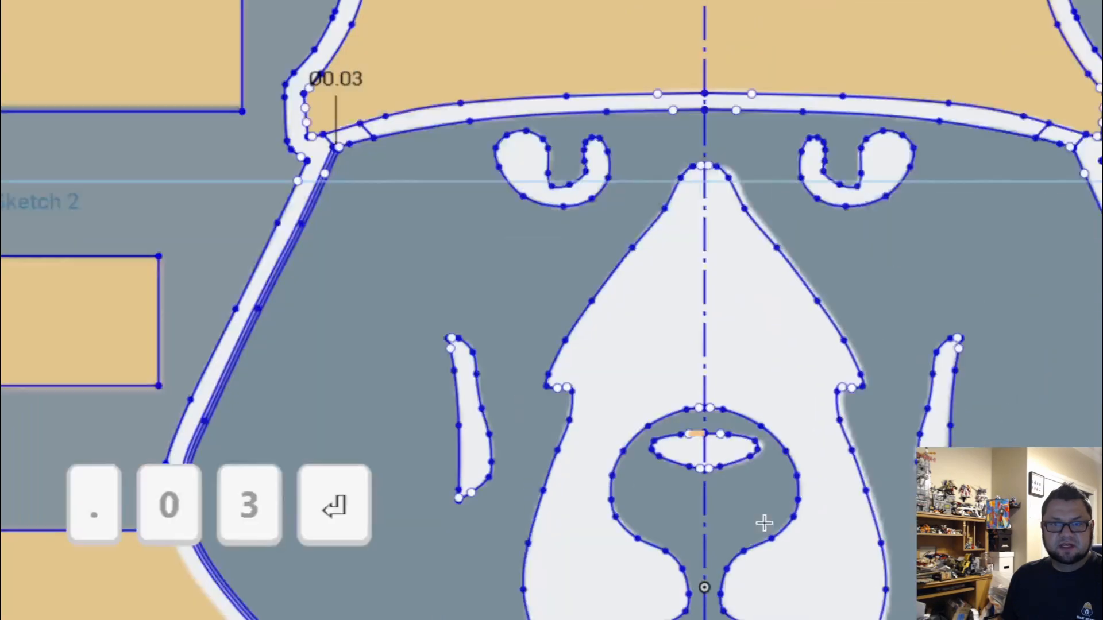
Step: Create a slot along the mirrored right half of the face outline, from the vertical centreline across the lower edge and up the right side
{"action": "scroll", "coordinate": [316, 320], "scroll_direction": "up", "scroll_amount": 10}
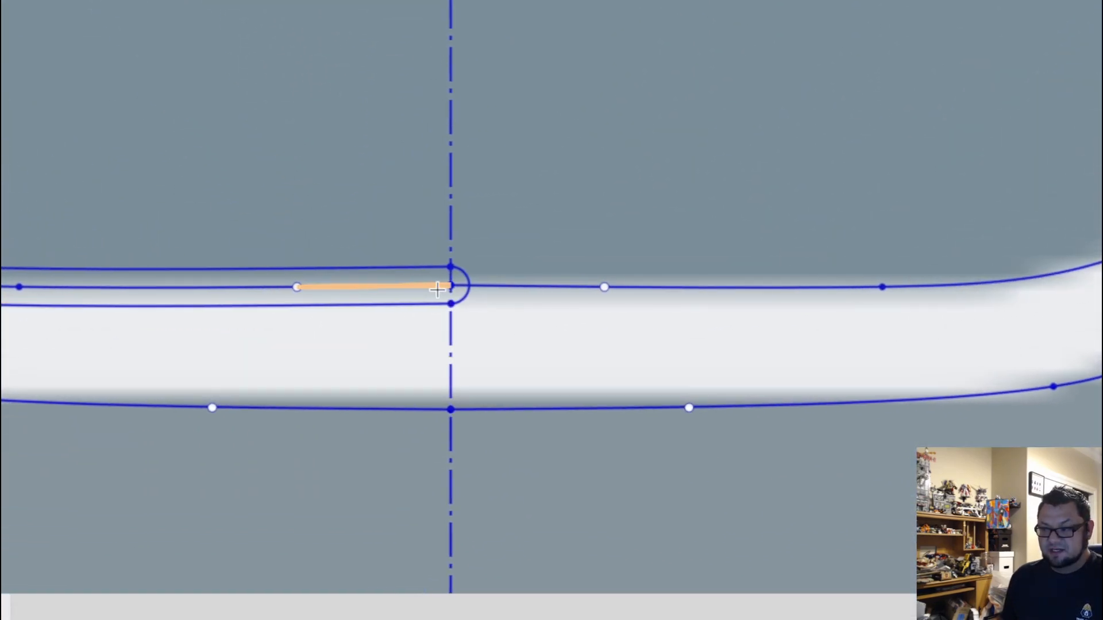
{"action": "scroll", "coordinate": [416, 292], "scroll_direction": "down", "scroll_amount": 5}
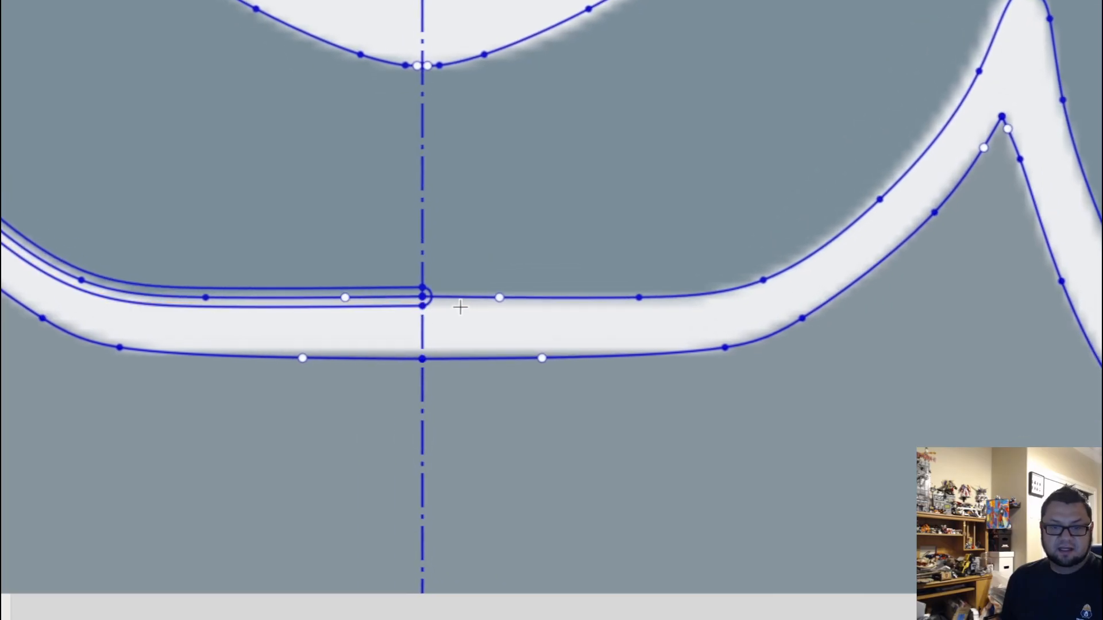
{"action": "left_click", "coordinate": [552, 303]}
{"action": "scroll", "coordinate": [881, 250], "scroll_direction": "down", "scroll_amount": 1}
{"action": "middle_click_drag", "start_coordinate": [882, 249], "coordinate": [500, 277]}
{"action": "middle_click_drag", "start_coordinate": [836, 181], "coordinate": [544, 310]}
{"action": "left_click", "coordinate": [558, 321]}
{"action": "middle_click_drag", "start_coordinate": [824, 86], "coordinate": [599, 426]}
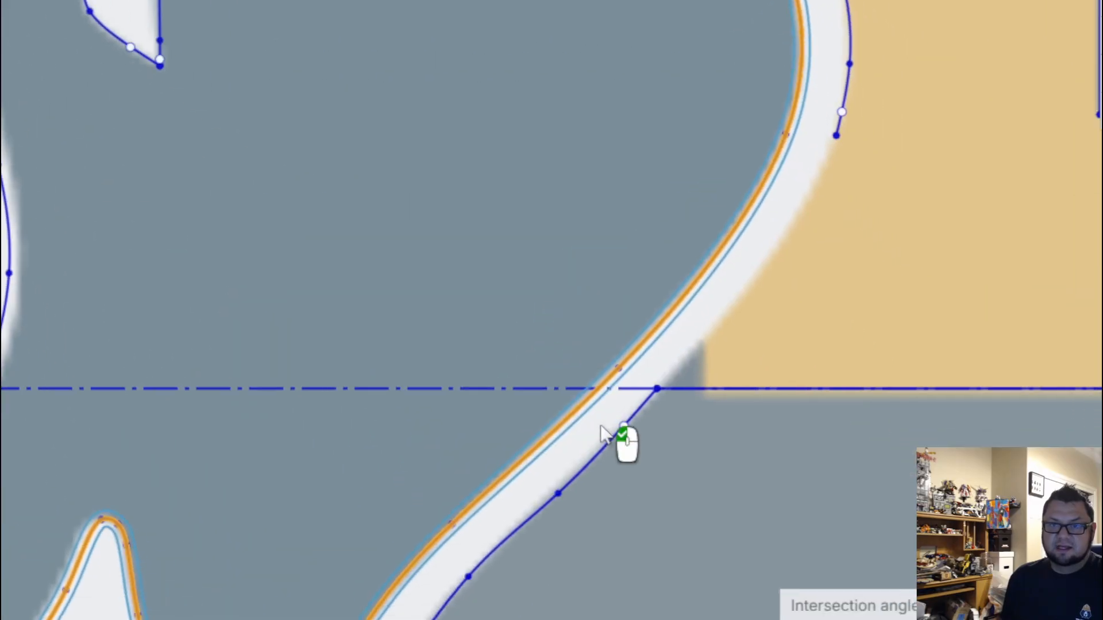
{"action": "scroll", "coordinate": [624, 393], "scroll_direction": "down", "scroll_amount": 1}
{"action": "mouse_move", "coordinate": [534, 128]}
{"action": "middle_mouse_down"}
{"action": "mouse_move", "coordinate": [670, 217]}
{"action": "mouse_move", "coordinate": [747, 330]}
{"action": "middle_mouse_up"}
{"action": "scroll", "coordinate": [578, 275], "scroll_direction": "up", "scroll_amount": 5}
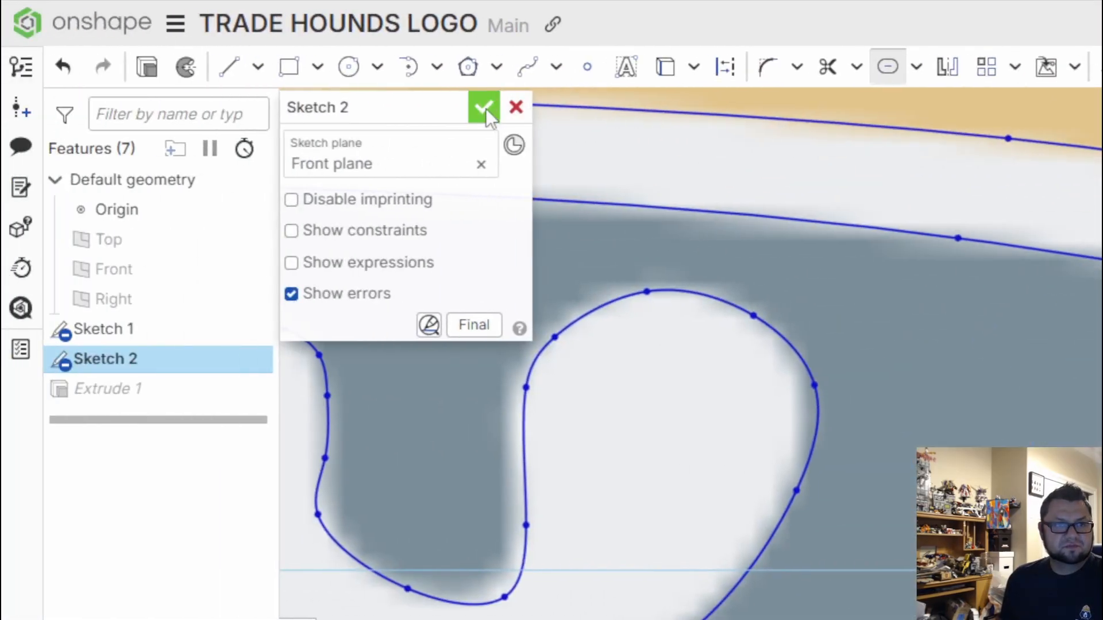
Step: Accept the Sketch 2 edits and hide both Sketch 2 and Sketch 1
{"action": "left_click", "coordinate": [483, 106]}
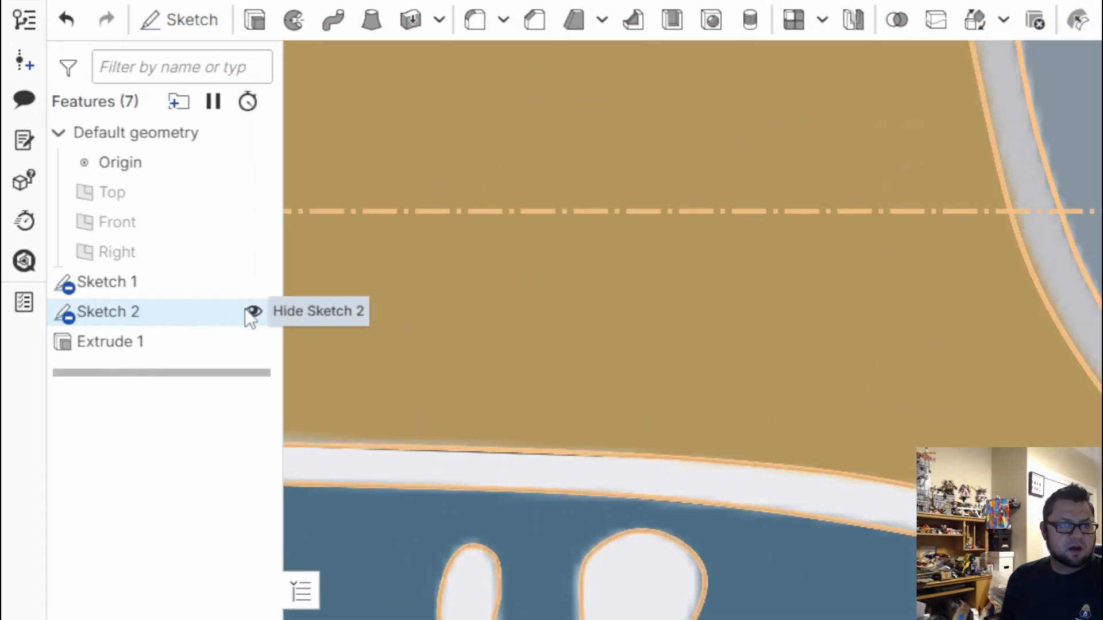
{"action": "left_click", "coordinate": [244, 310]}
{"action": "left_click", "coordinate": [252, 285]}
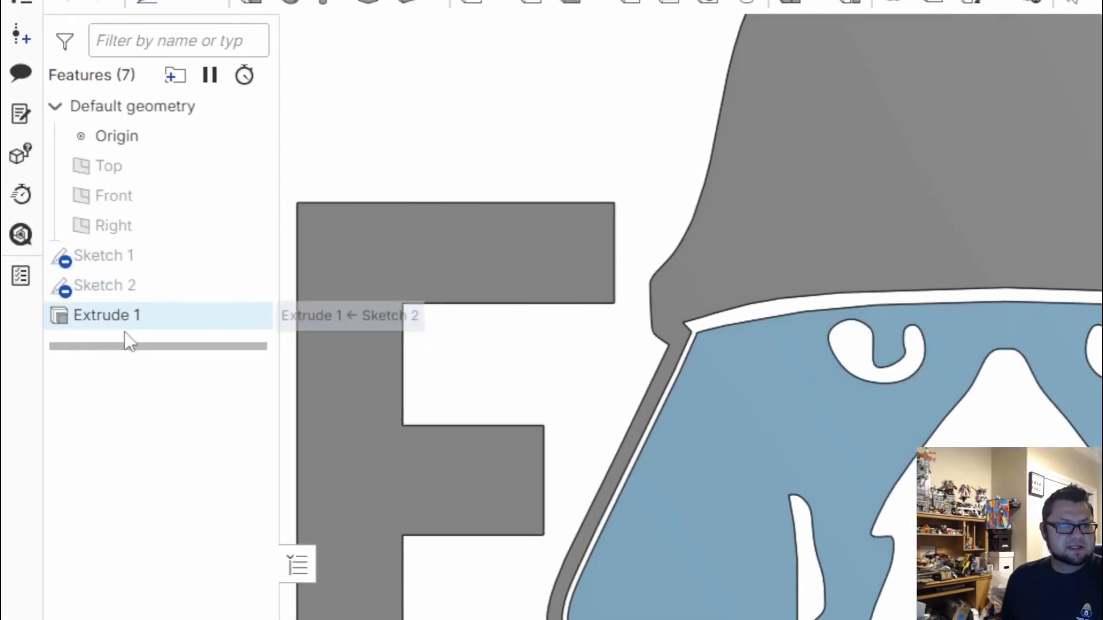
Step: Add the small end regions of the helmet brim gap on both sides to Extrude 1 and accept it
{"action": "double_click", "coordinate": [128, 304]}
{"action": "scroll", "coordinate": [695, 264], "scroll_direction": "up", "scroll_amount": 3}
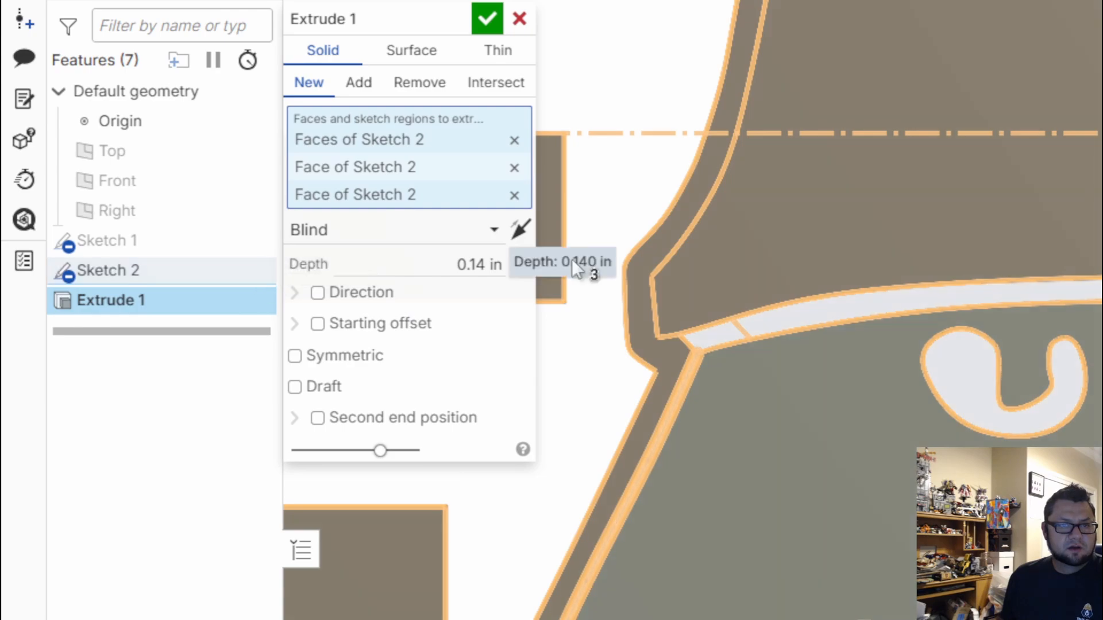
{"action": "scroll", "coordinate": [715, 341], "scroll_direction": "up", "scroll_amount": 4}
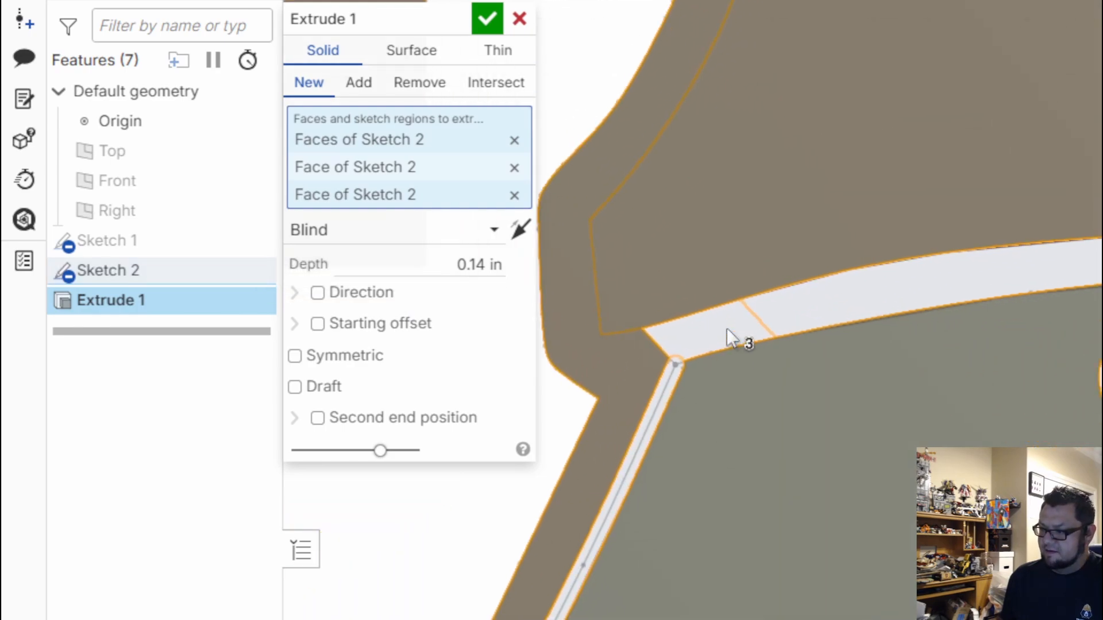
{"action": "left_click", "coordinate": [723, 338]}
{"action": "scroll", "coordinate": [833, 374], "scroll_direction": "down", "scroll_amount": 5}
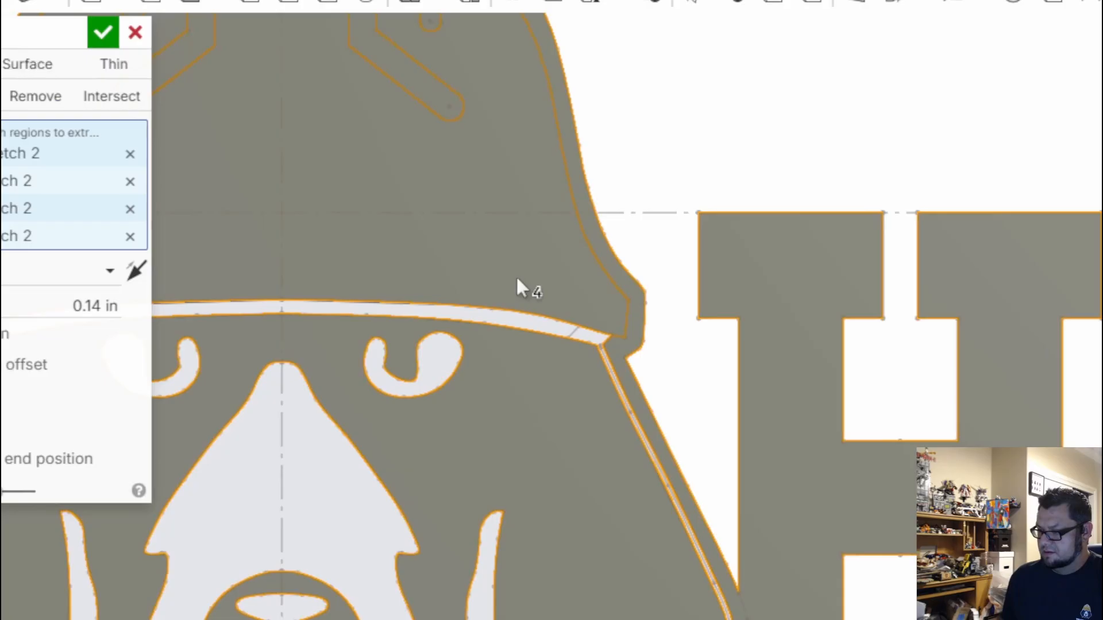
{"action": "scroll", "coordinate": [551, 321], "scroll_direction": "up", "scroll_amount": 5}
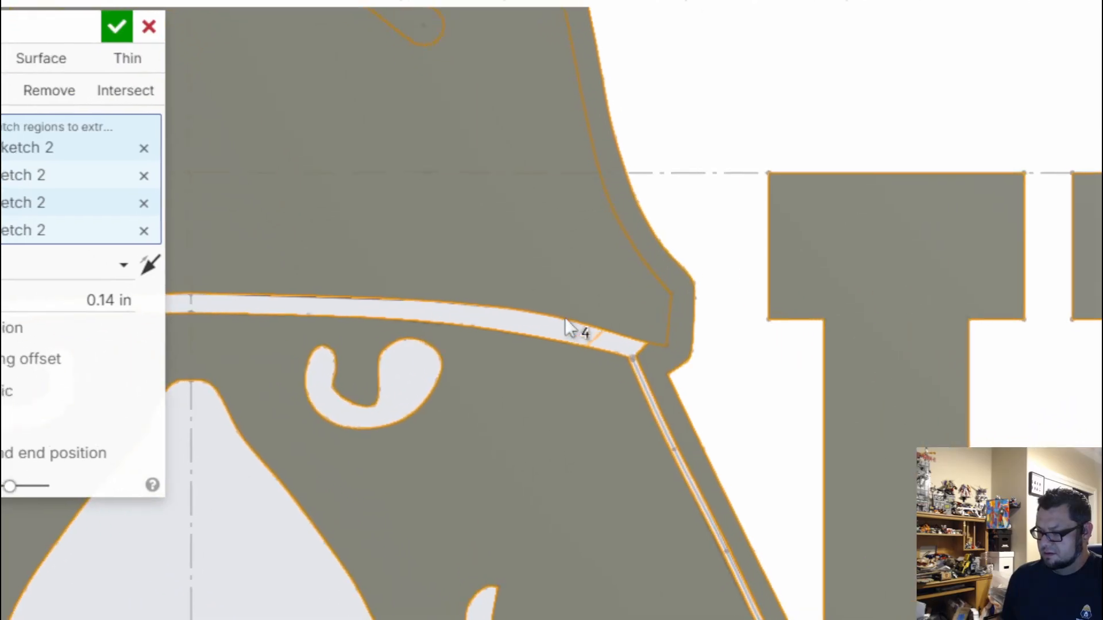
{"action": "left_click", "coordinate": [592, 336]}
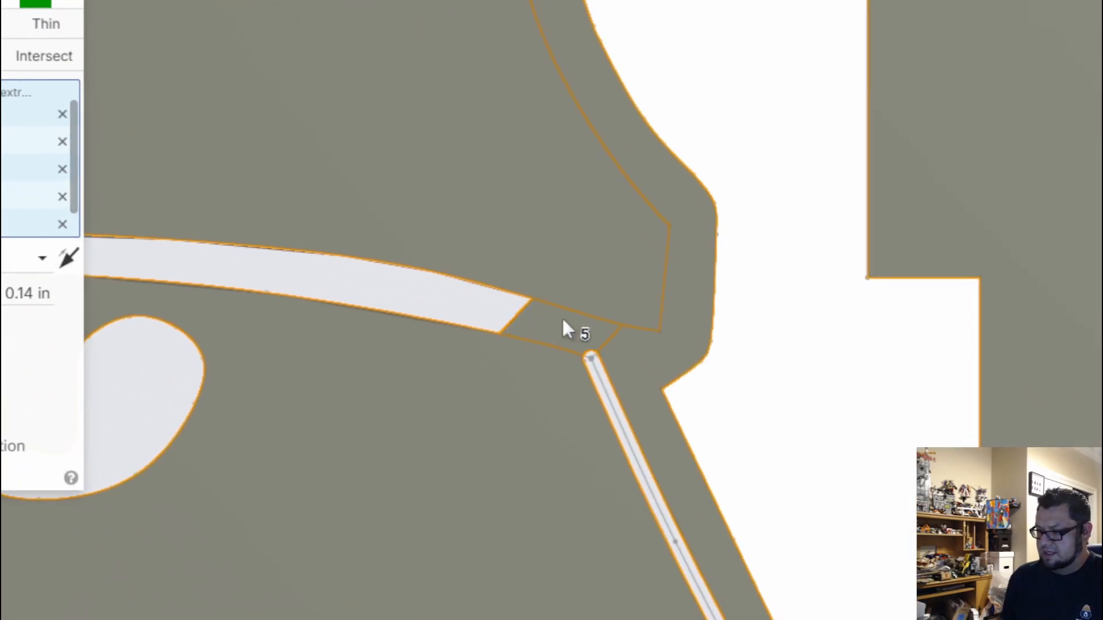
{"action": "scroll", "coordinate": [362, 425], "scroll_direction": "down", "scroll_amount": 5}
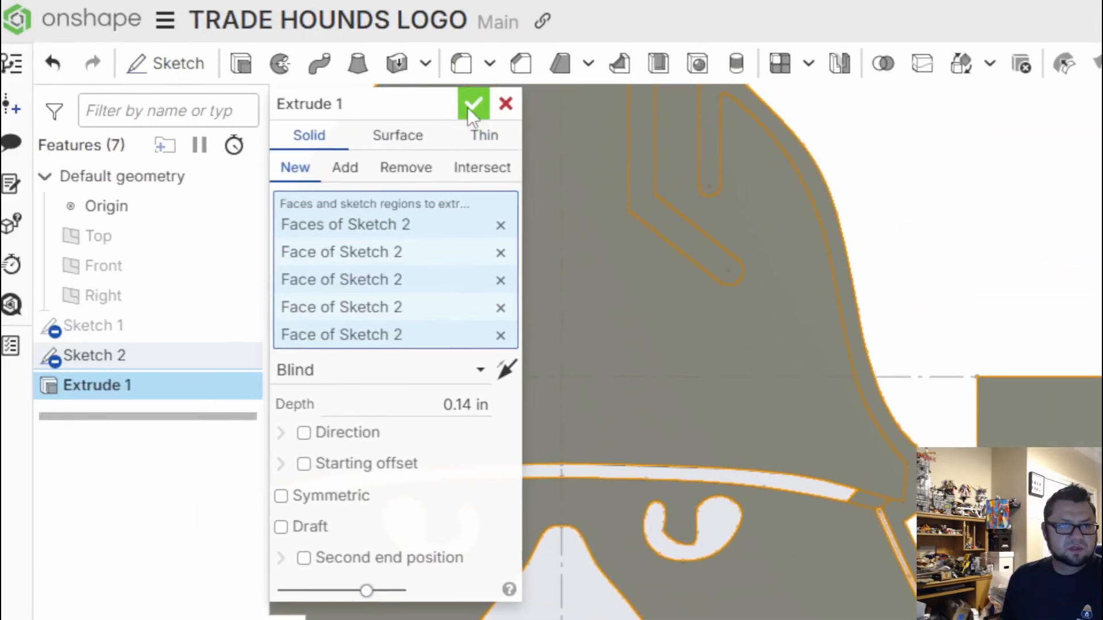
{"action": "left_click", "coordinate": [471, 105]}
Step: Examine the extruded logo, checking the brim gap and the slots around the face for unsupported areas
{"action": "scroll", "coordinate": [703, 534], "scroll_direction": "down", "scroll_amount": 3}
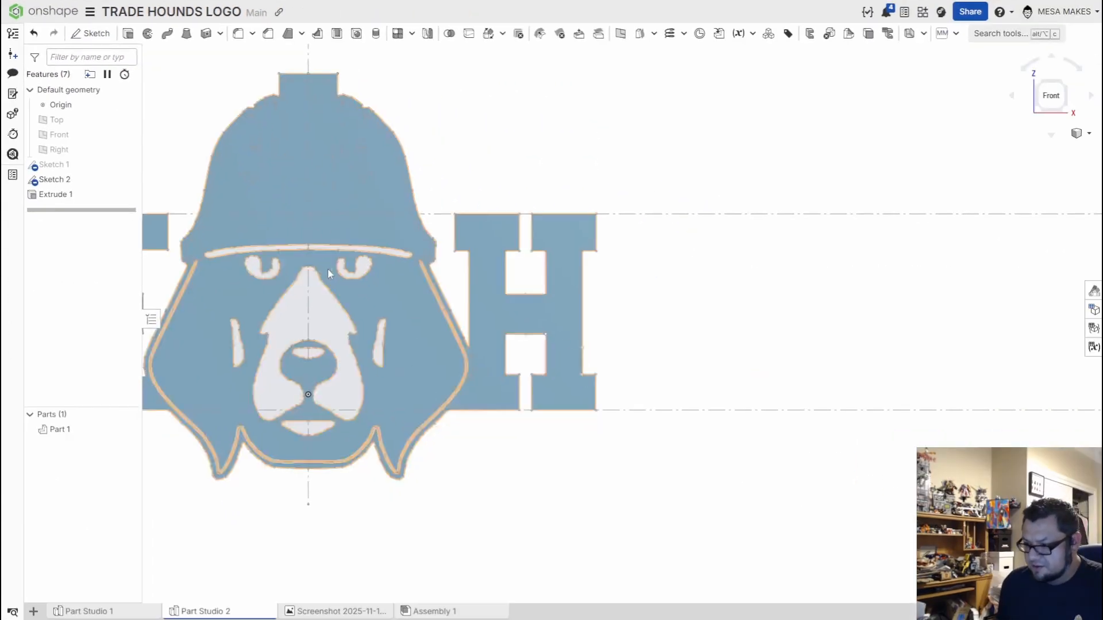
{"action": "middle_click_drag", "start_coordinate": [589, 488], "coordinate": [940, 508]}
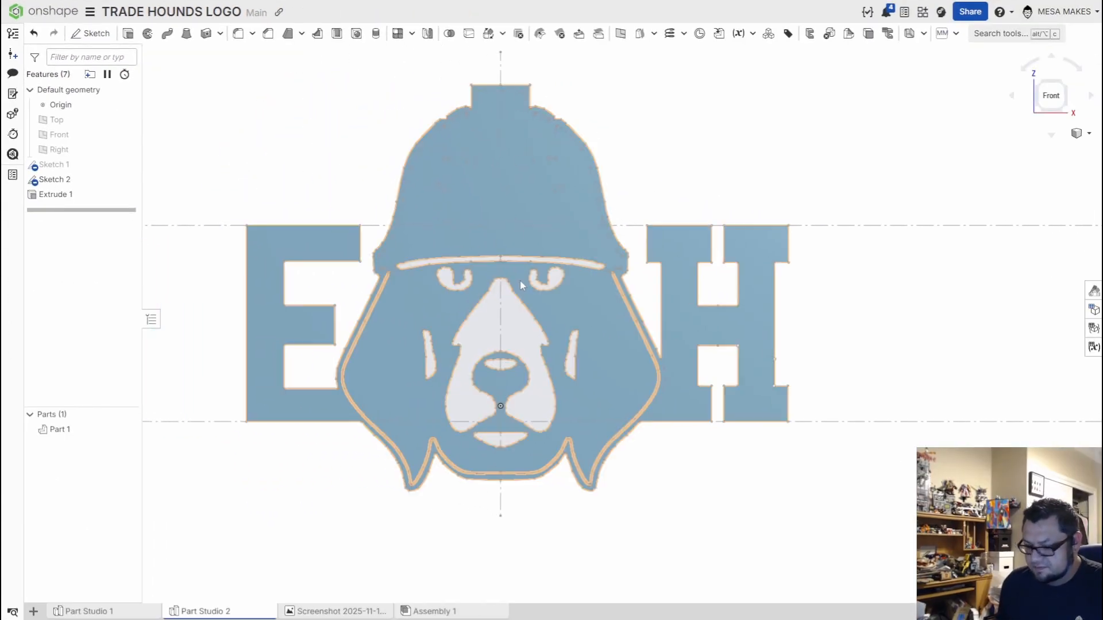
{"action": "key", "text": "f"}
{"action": "scroll", "coordinate": [613, 396], "scroll_direction": "up", "scroll_amount": 5}
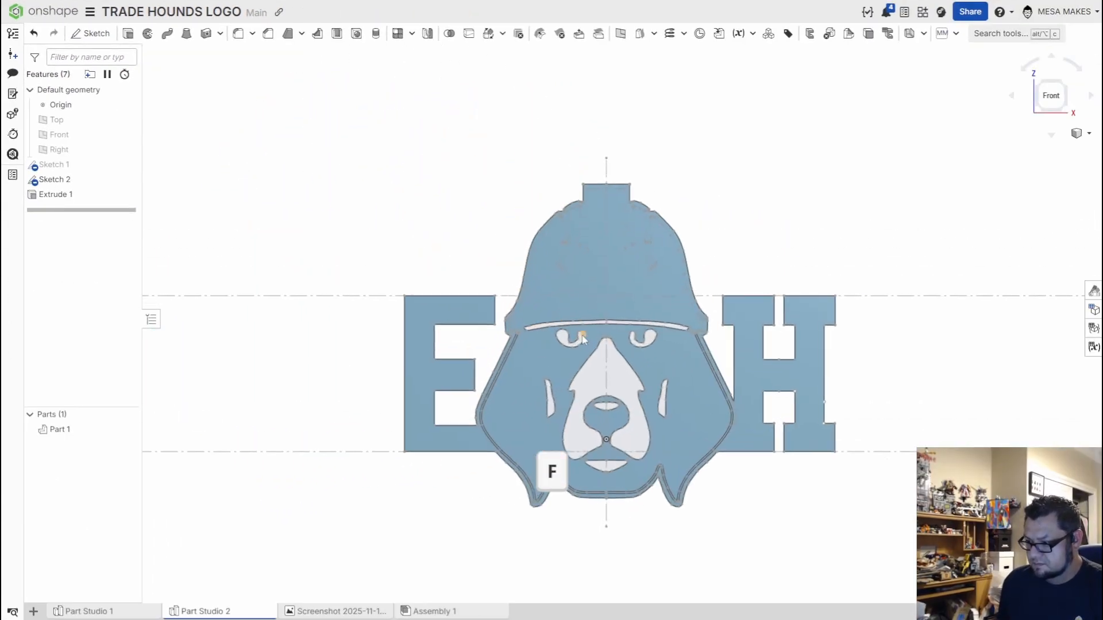
{"action": "scroll", "coordinate": [615, 401], "scroll_direction": "up", "scroll_amount": 3}
{"action": "scroll", "coordinate": [639, 398], "scroll_direction": "down", "scroll_amount": 4}
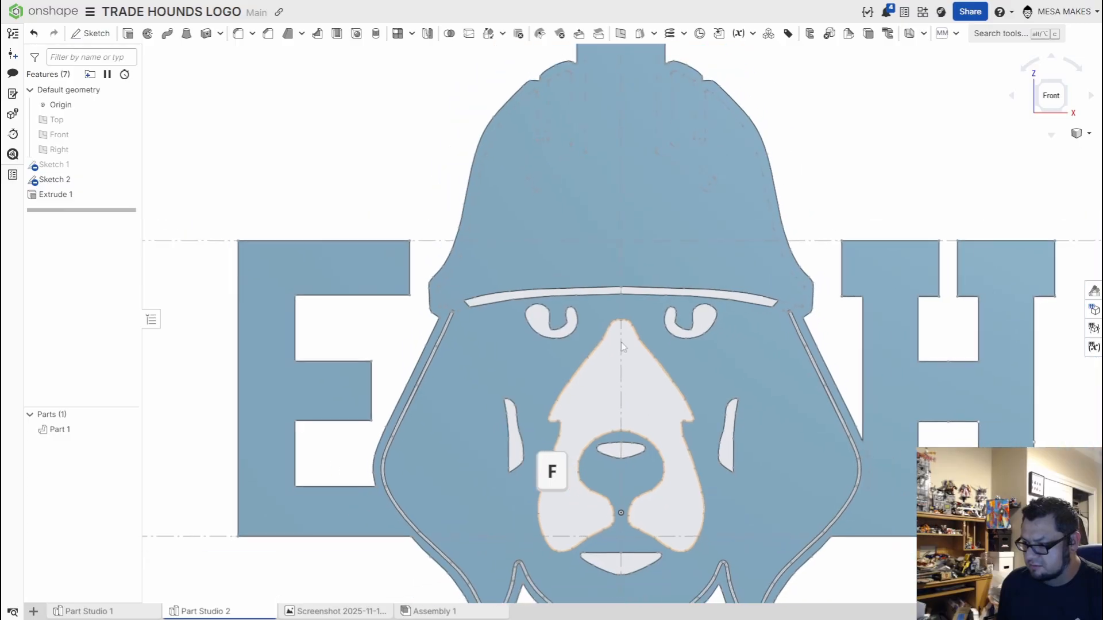
{"action": "scroll", "coordinate": [624, 579], "scroll_direction": "up", "scroll_amount": 5}
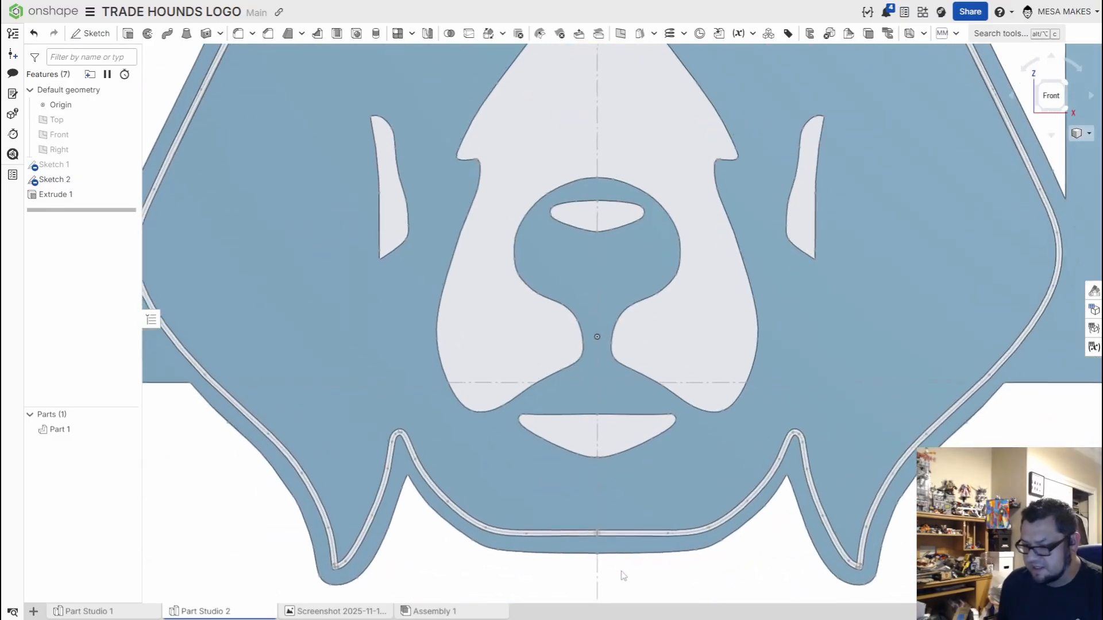
{"action": "scroll", "coordinate": [587, 529], "scroll_direction": "up", "scroll_amount": 5}
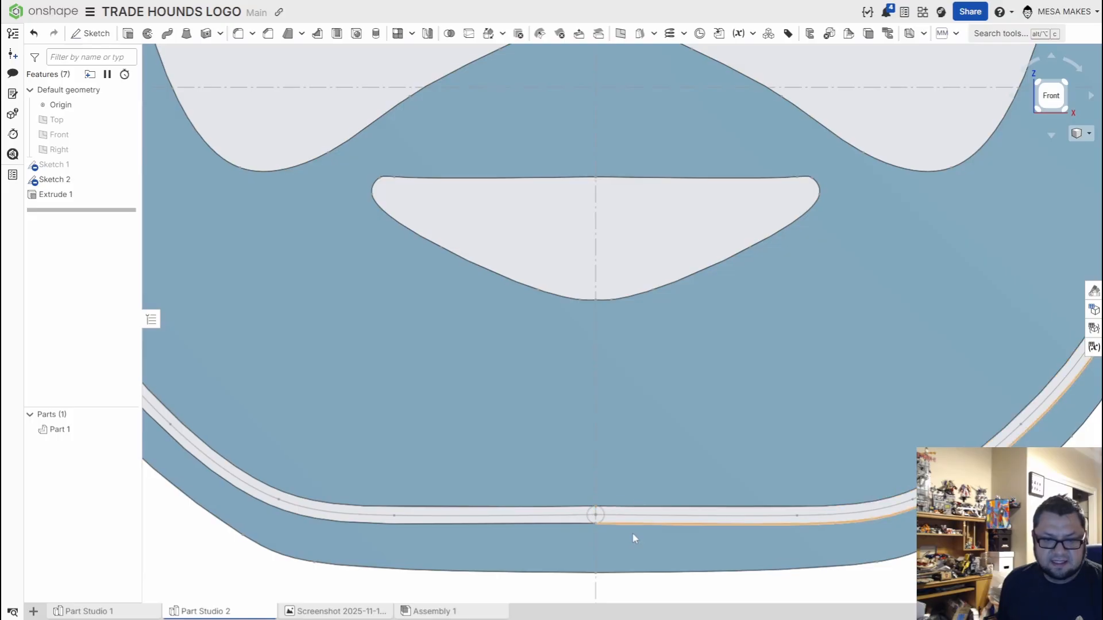
{"action": "scroll", "coordinate": [632, 532], "scroll_direction": "down", "scroll_amount": 8}
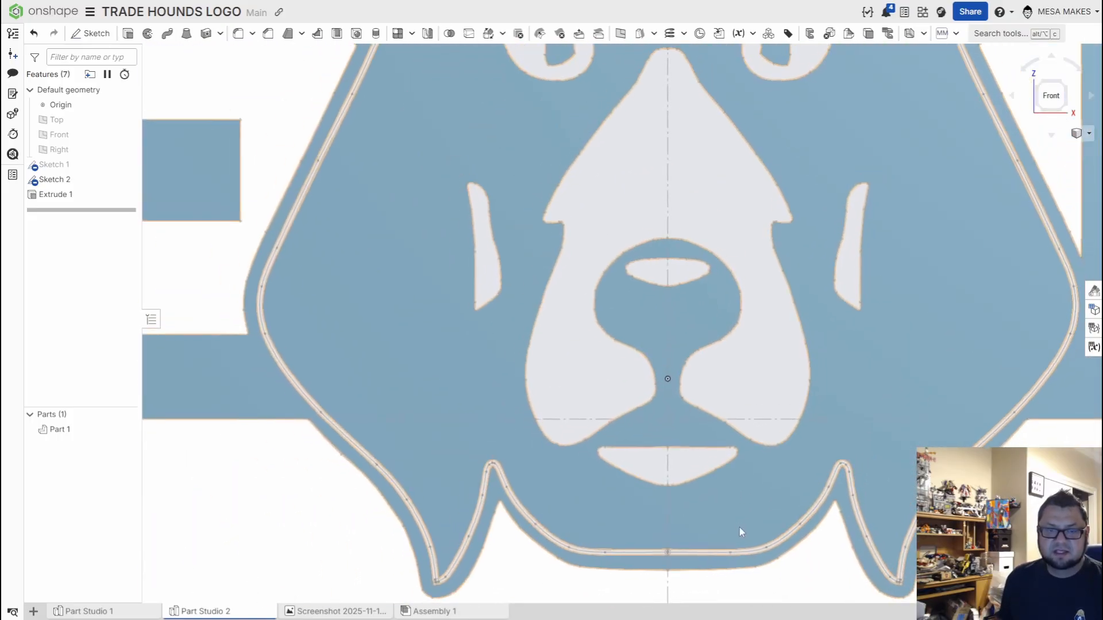
{"action": "scroll", "coordinate": [739, 531], "scroll_direction": "down", "scroll_amount": 3}
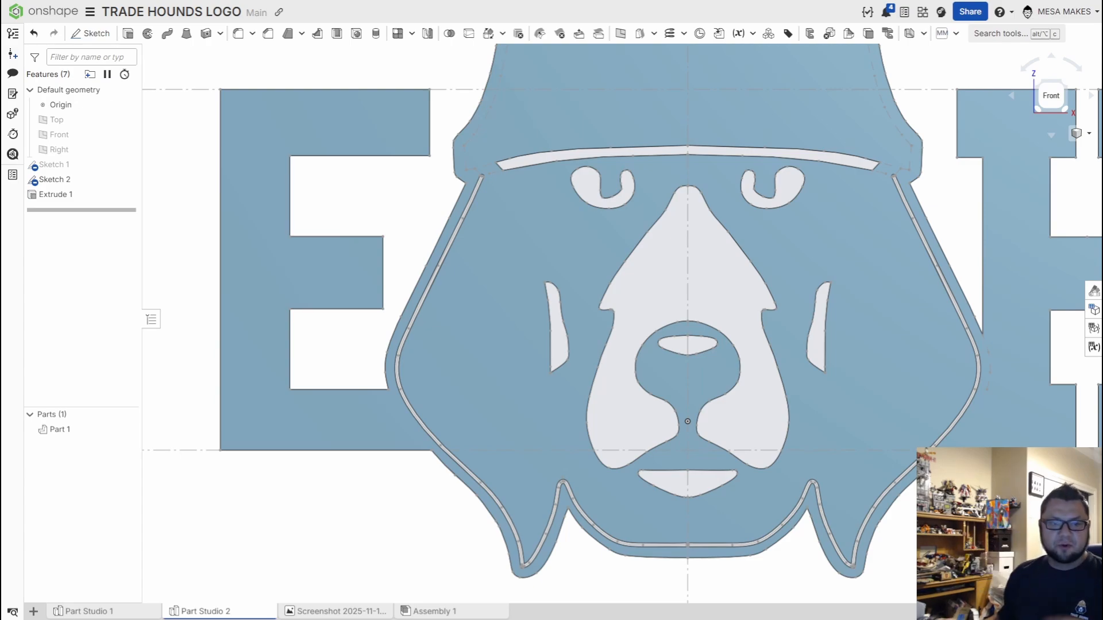
Step: In Sketch 2, draw a short vertical line across the lower face slot beside the centreline and mirror it about the vertical centreline
{"action": "mouse_move", "coordinate": [513, 3]}
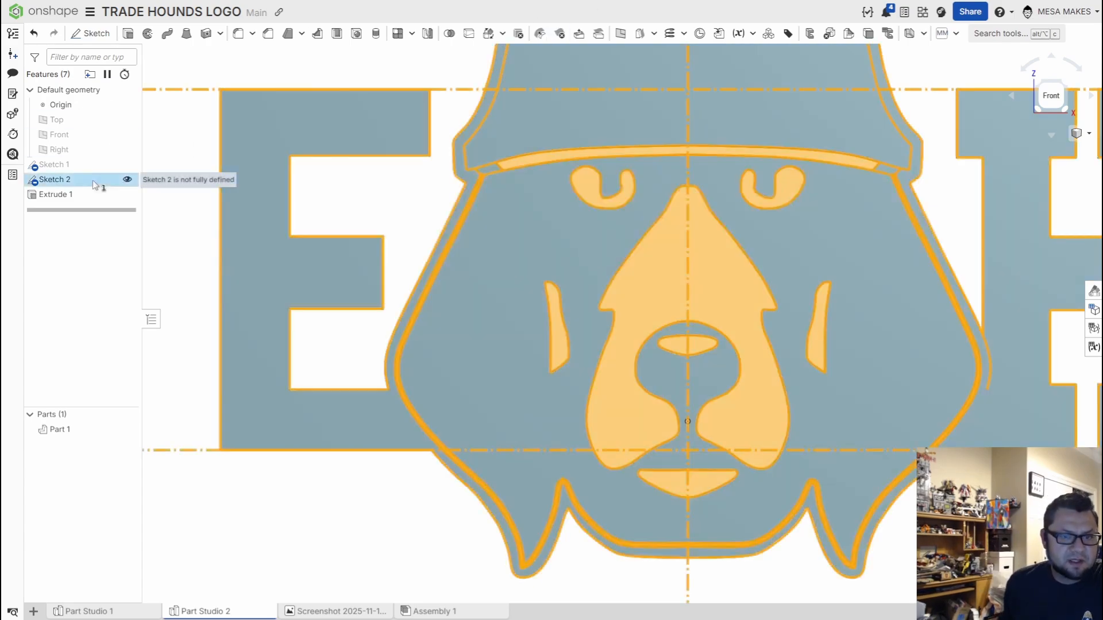
{"action": "double_click", "coordinate": [99, 184]}
{"action": "scroll", "coordinate": [701, 564], "scroll_direction": "up", "scroll_amount": 5}
{"action": "scroll", "coordinate": [701, 564], "scroll_direction": "up", "scroll_amount": 3}
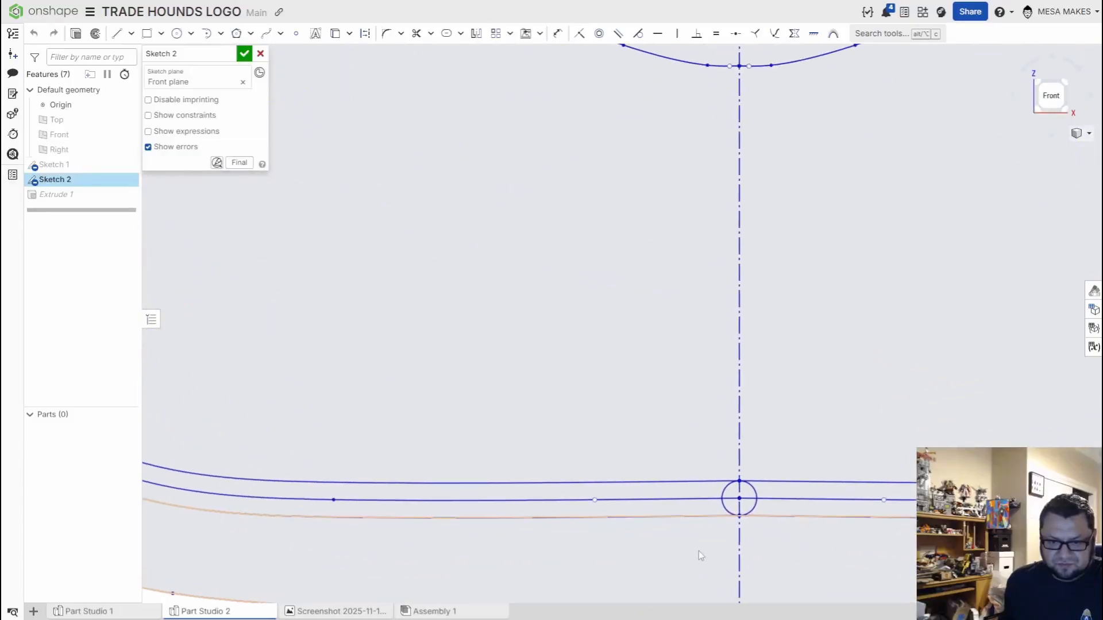
{"action": "key", "text": "l"}
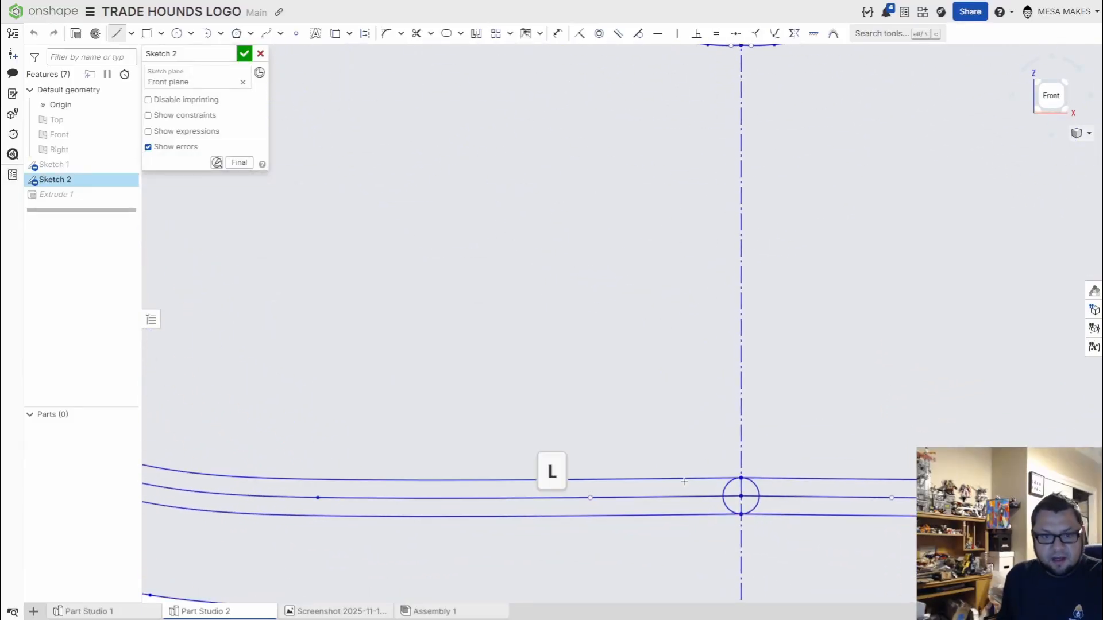
{"action": "left_click", "coordinate": [637, 514]}
{"action": "key", "text": "Escape"}
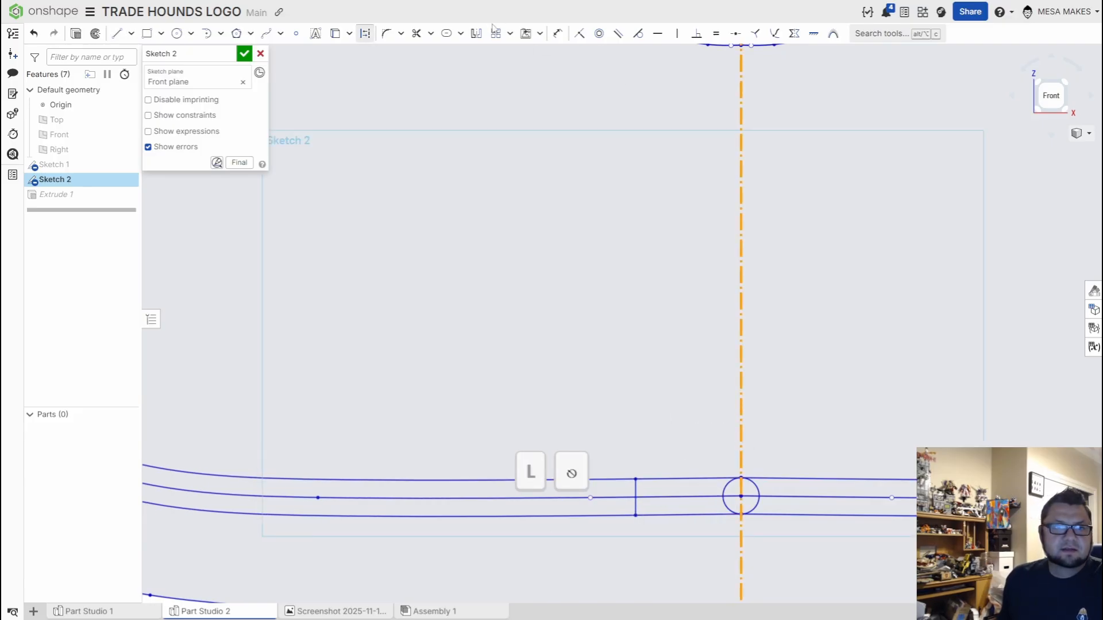
{"action": "left_click", "coordinate": [476, 33]}
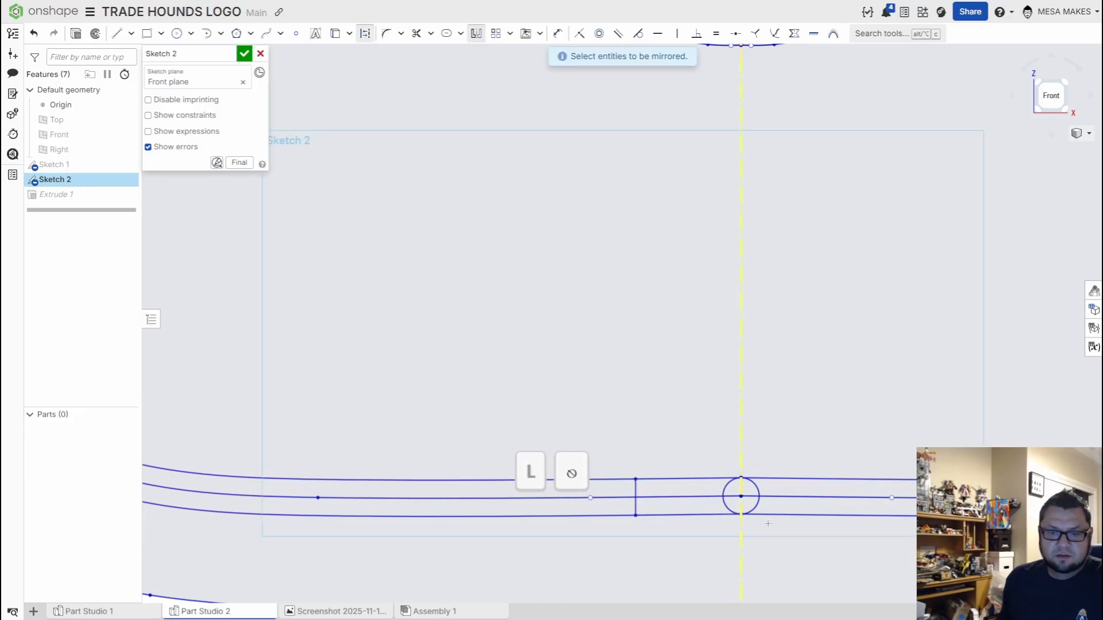
{"action": "scroll", "coordinate": [768, 524], "scroll_direction": "down", "scroll_amount": 5}
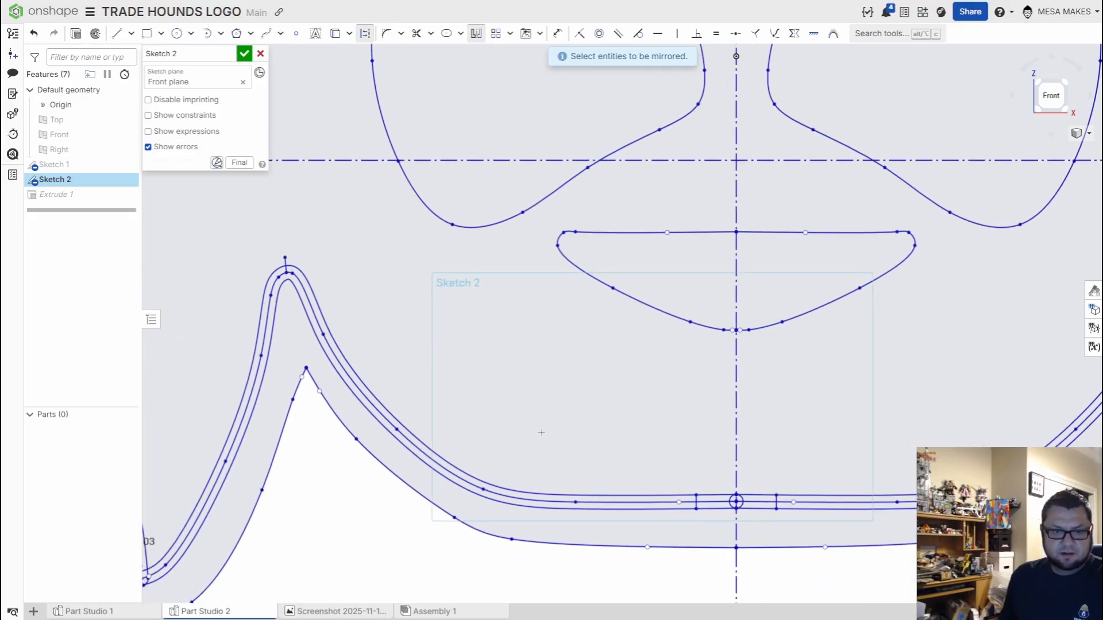
Step: Sketch a solid-line center point rectangle about 0.147 by 0.034 in, centred on the middle curve of the face's lower-left slot
{"action": "scroll", "coordinate": [541, 432], "scroll_direction": "down", "scroll_amount": 6}
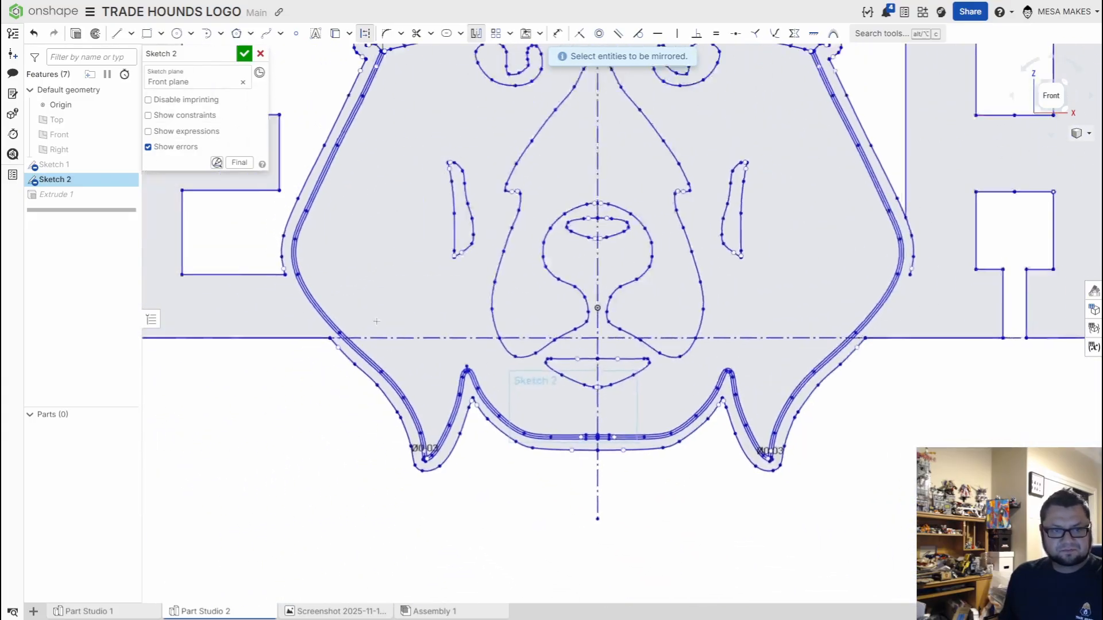
{"action": "scroll", "coordinate": [376, 321], "scroll_direction": "up", "scroll_amount": 8}
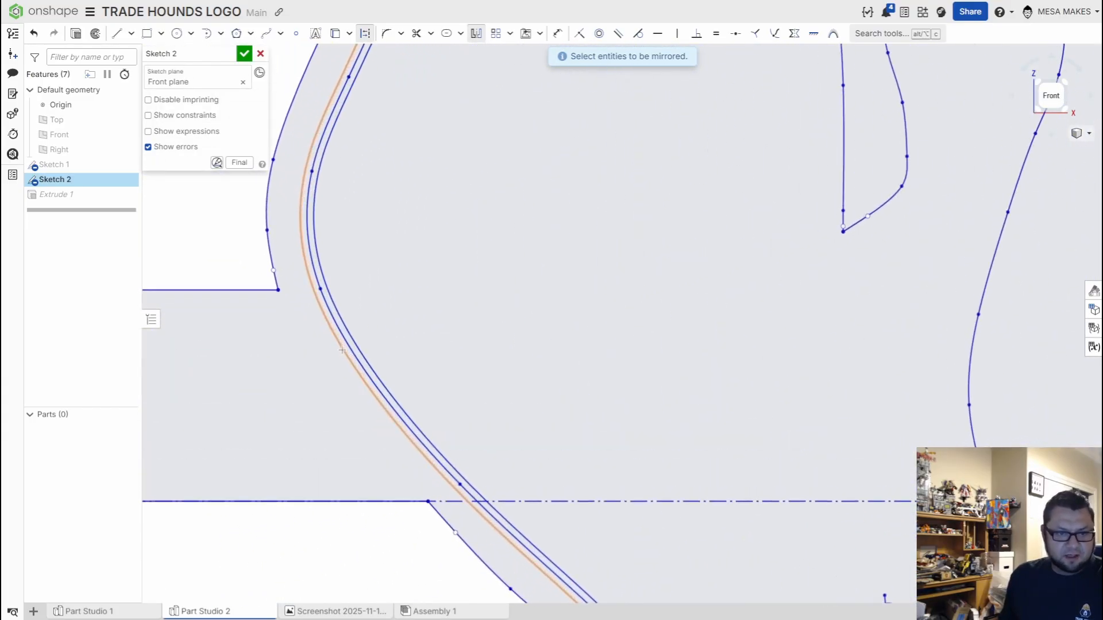
{"action": "key", "text": "r"}
{"action": "scroll", "coordinate": [352, 356], "scroll_direction": "up", "scroll_amount": 3}
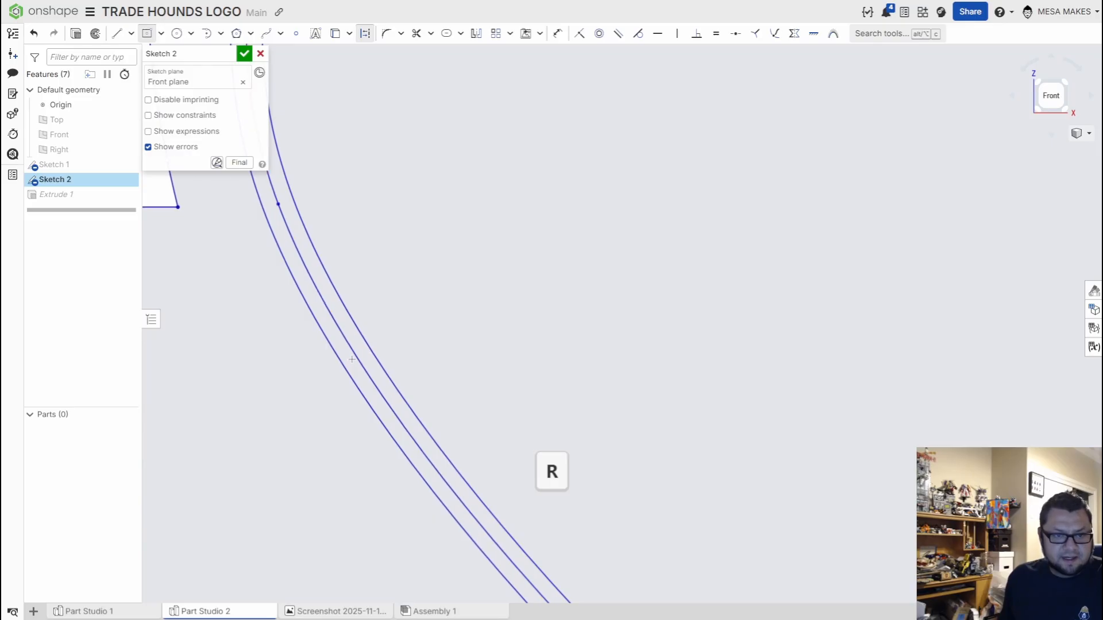
{"action": "left_click", "coordinate": [357, 359]}
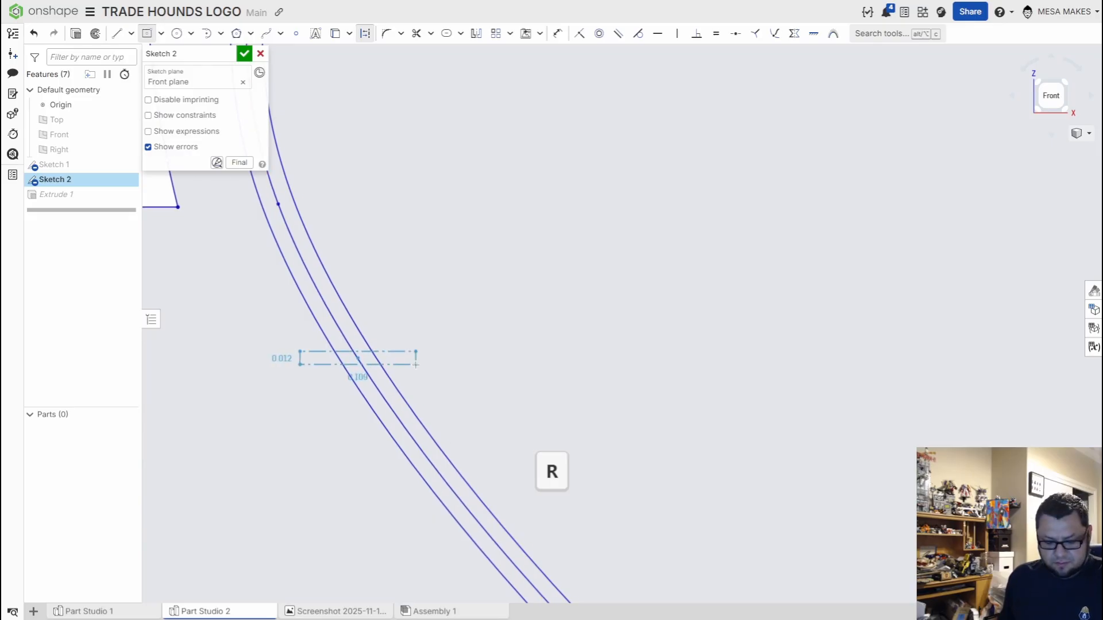
{"action": "key", "text": "q"}
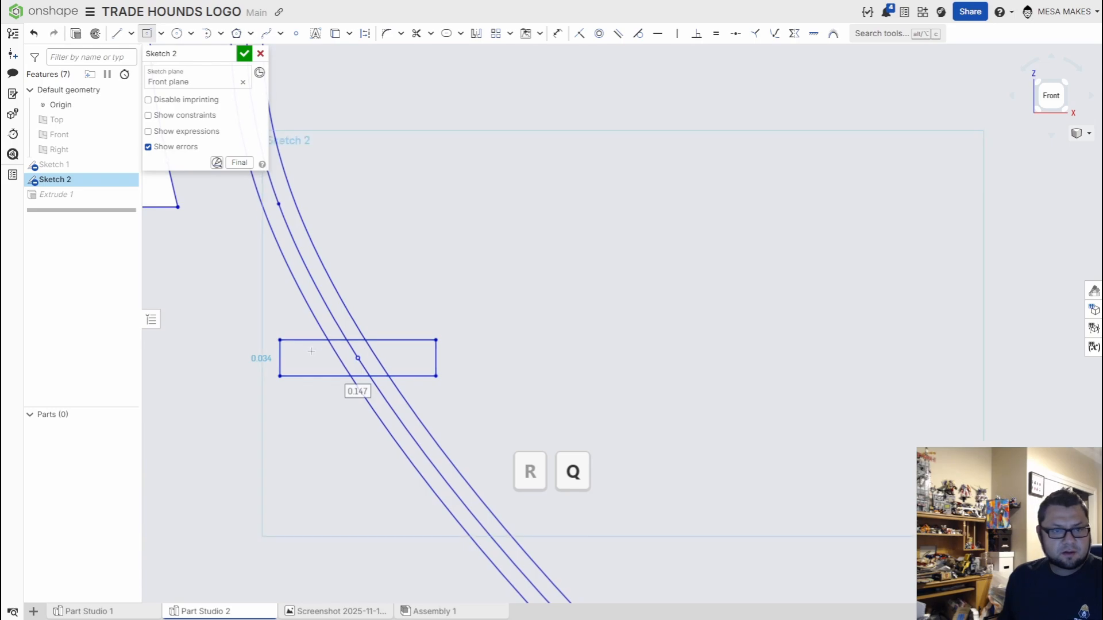
Step: Trim the rectangle's ends outside the slot, keeping only the two short horizontal lines across it
{"action": "key", "text": "m"}
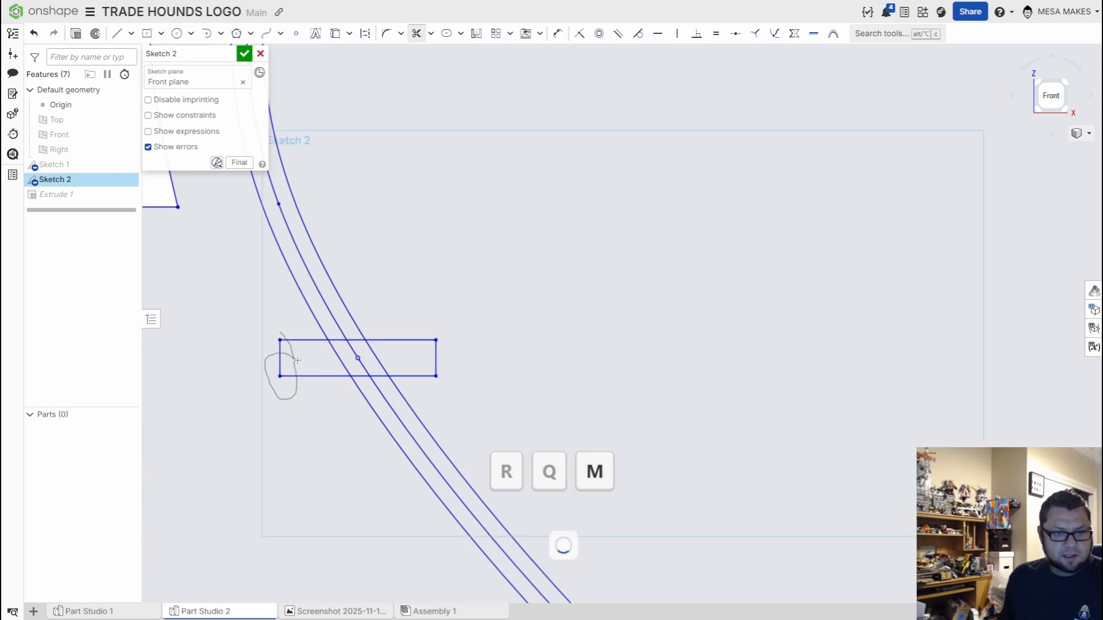
{"action": "left_click_drag", "start_coordinate": [411, 332], "coordinate": [442, 396]}
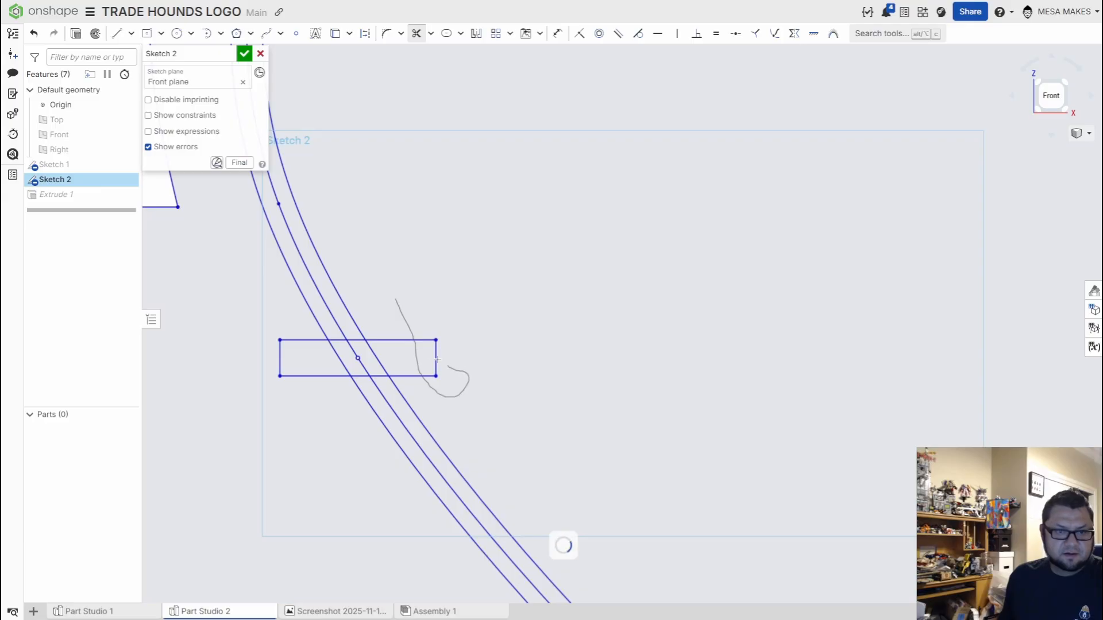
{"action": "scroll", "coordinate": [562, 402], "scroll_direction": "down", "scroll_amount": 5}
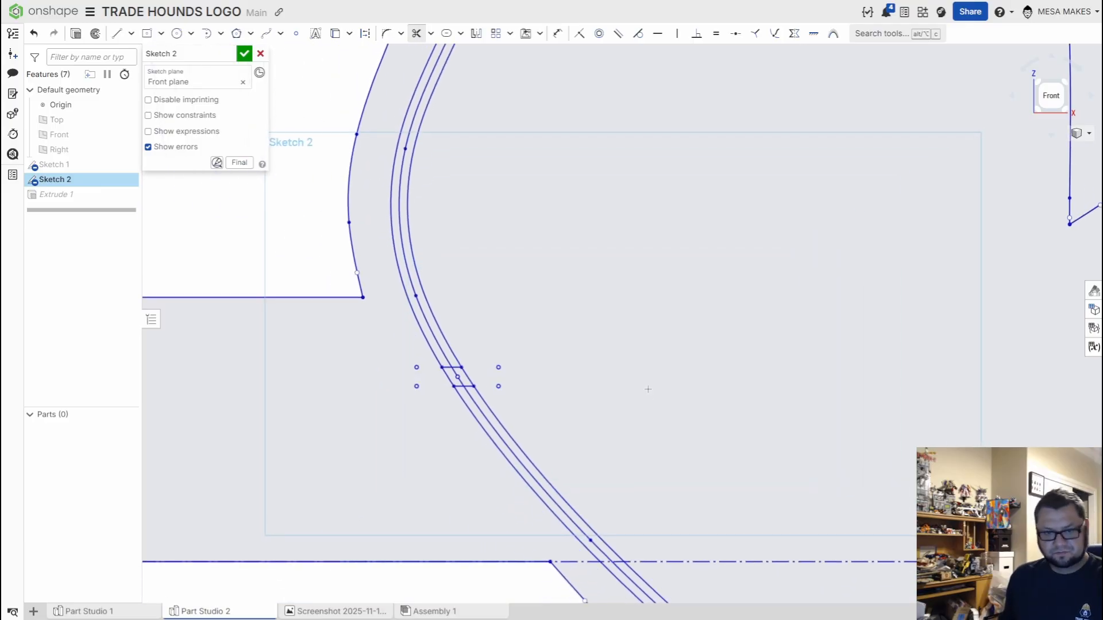
{"action": "scroll", "coordinate": [485, 399], "scroll_direction": "down", "scroll_amount": 3}
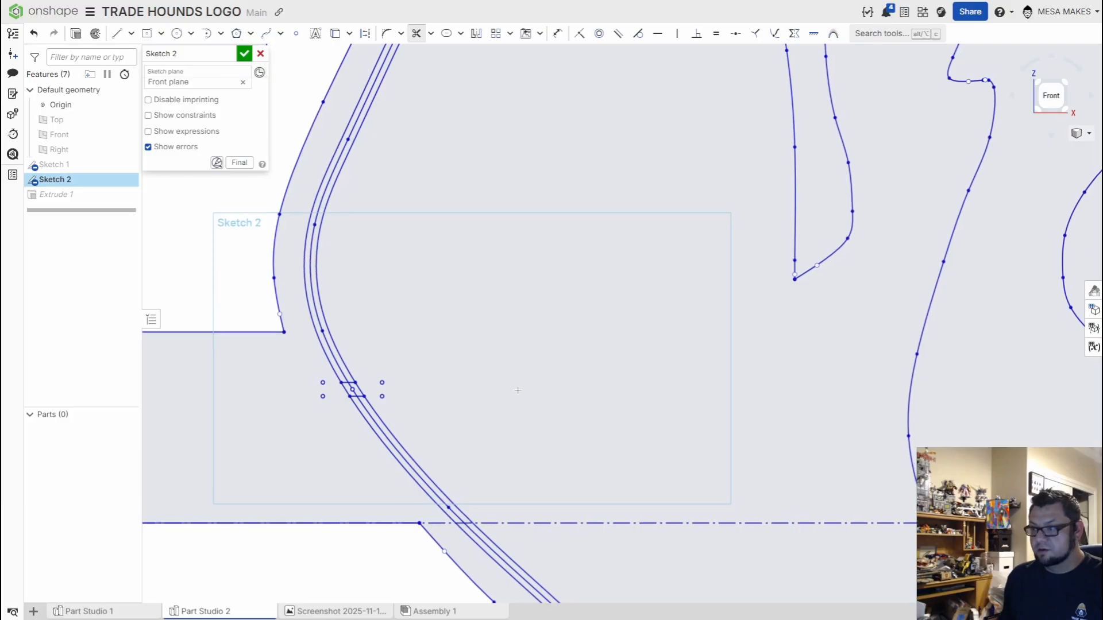
Step: Mirror the two short bridge lines on the face's left slot about the vertical centreline
{"action": "key", "text": "s"}
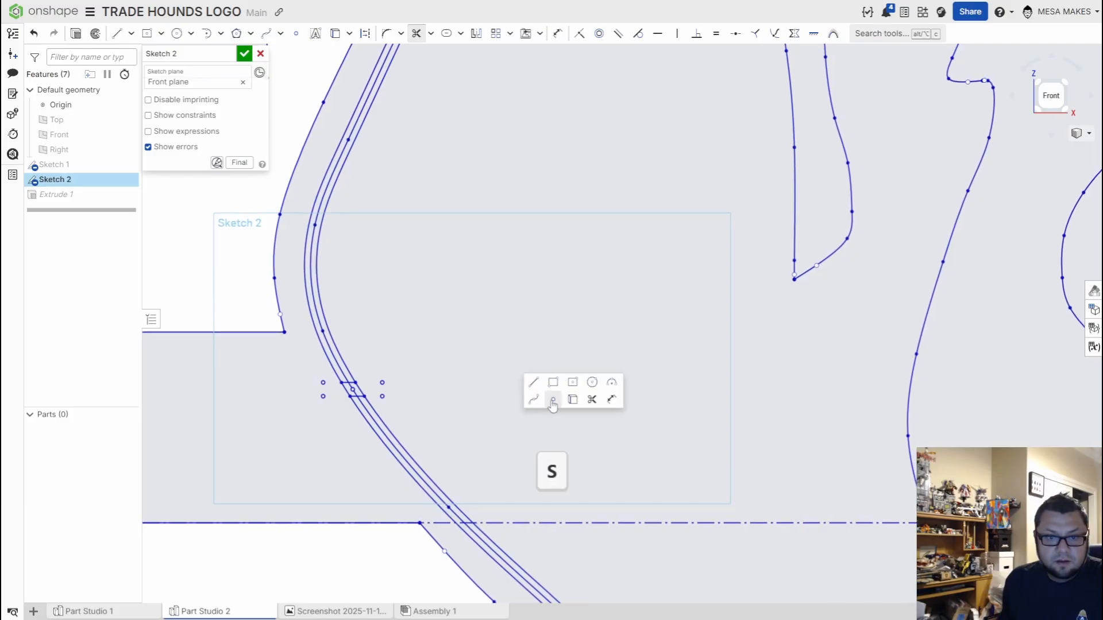
{"action": "key", "text": "Escape"}
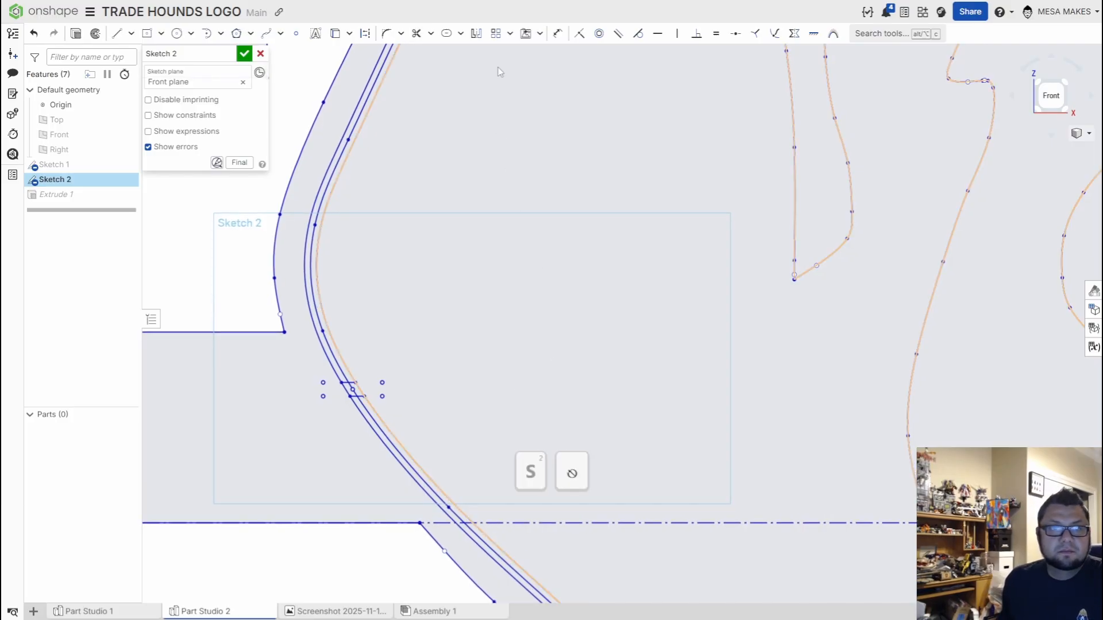
{"action": "middle_click_drag", "start_coordinate": [797, 376], "coordinate": [584, 376]}
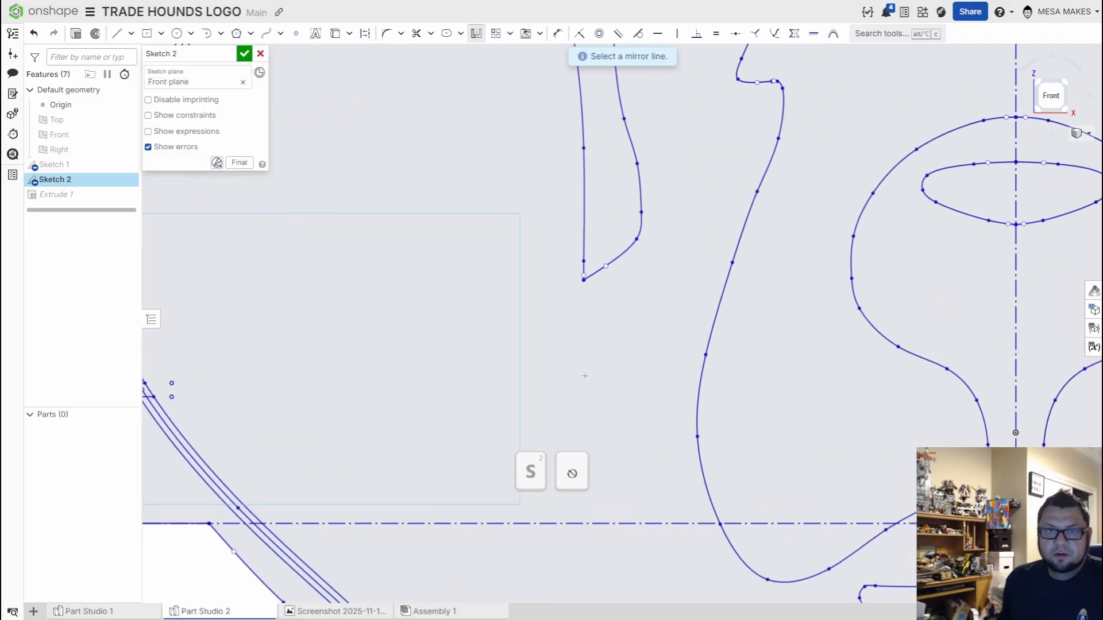
{"action": "scroll", "coordinate": [618, 374], "scroll_direction": "down", "scroll_amount": 3}
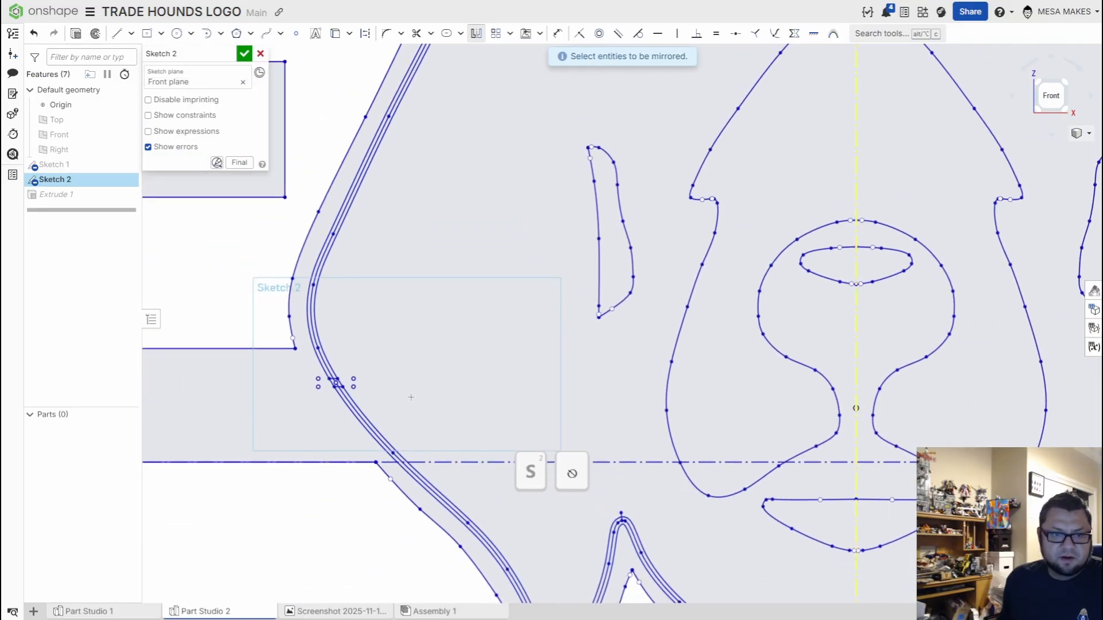
{"action": "scroll", "coordinate": [344, 399], "scroll_direction": "up", "scroll_amount": 5}
{"action": "scroll", "coordinate": [380, 279], "scroll_direction": "down", "scroll_amount": 10}
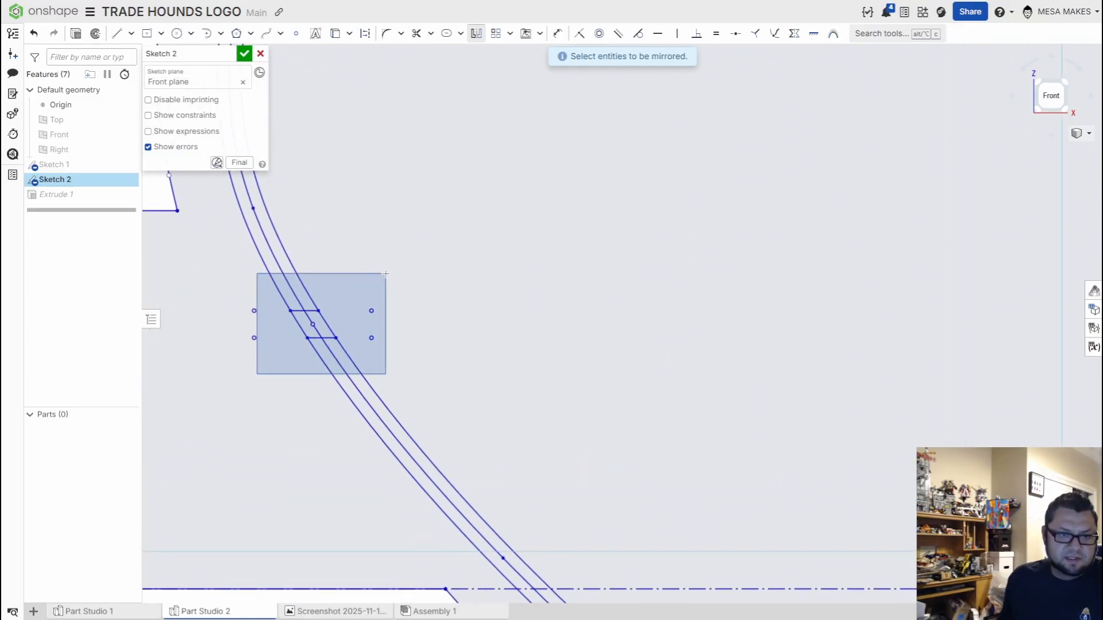
{"action": "middle_click_drag", "start_coordinate": [707, 406], "coordinate": [629, 406]}
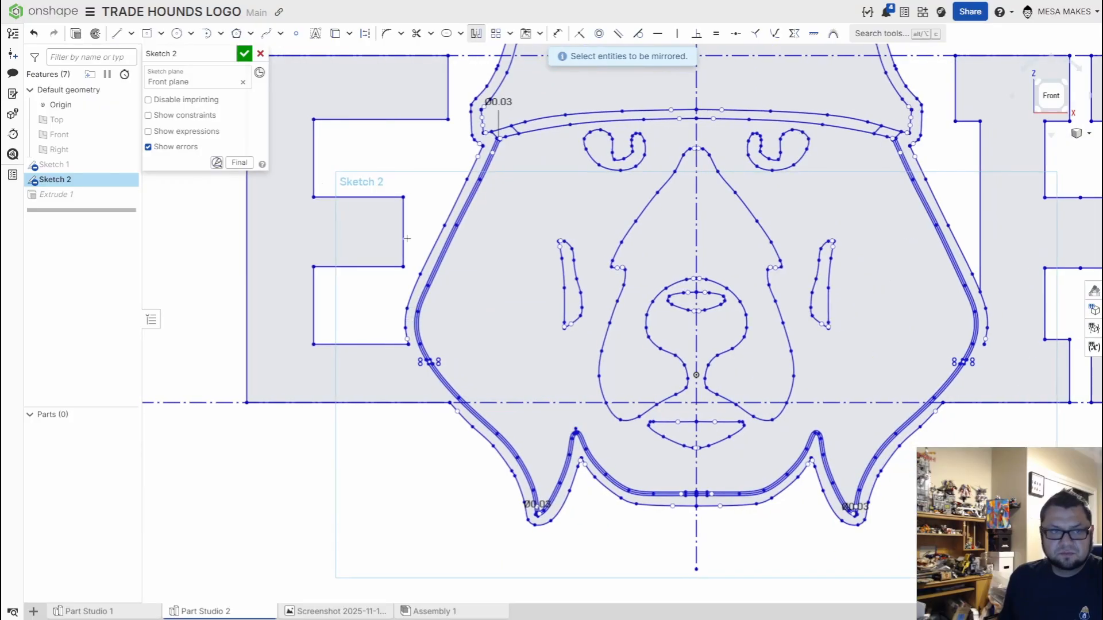
Step: Finish Sketch 2 and edit Extrude 1 to include the small bridge region across the face's right slot
{"action": "left_click", "coordinate": [244, 55]}
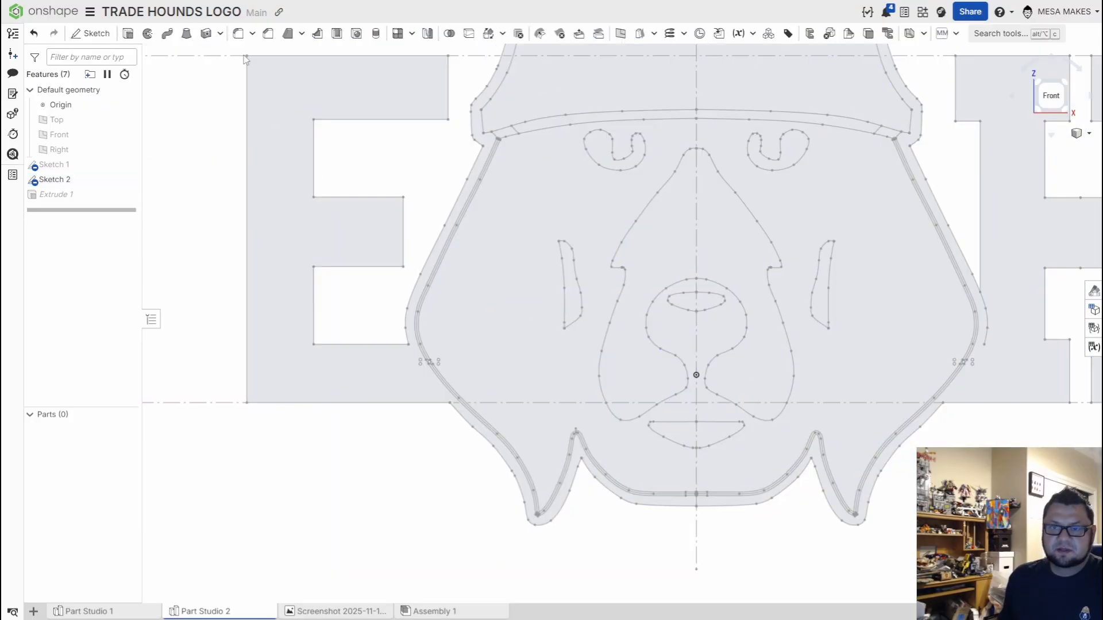
{"action": "scroll", "coordinate": [963, 363], "scroll_direction": "up", "scroll_amount": 3}
{"action": "scroll", "coordinate": [948, 368], "scroll_direction": "up", "scroll_amount": 3}
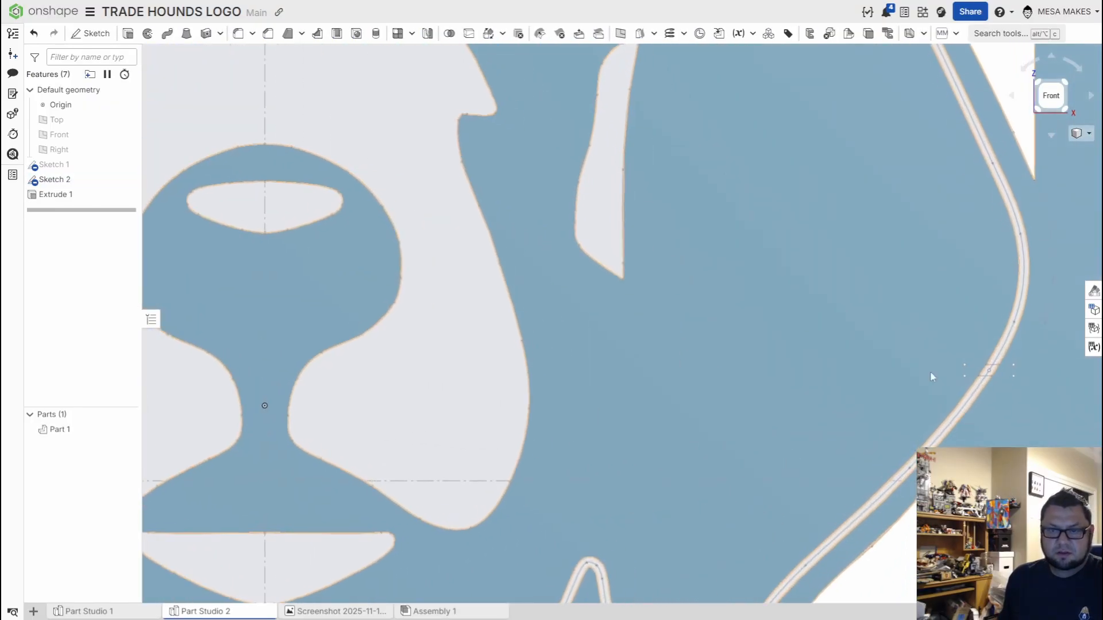
{"action": "double_click", "coordinate": [56, 194]}
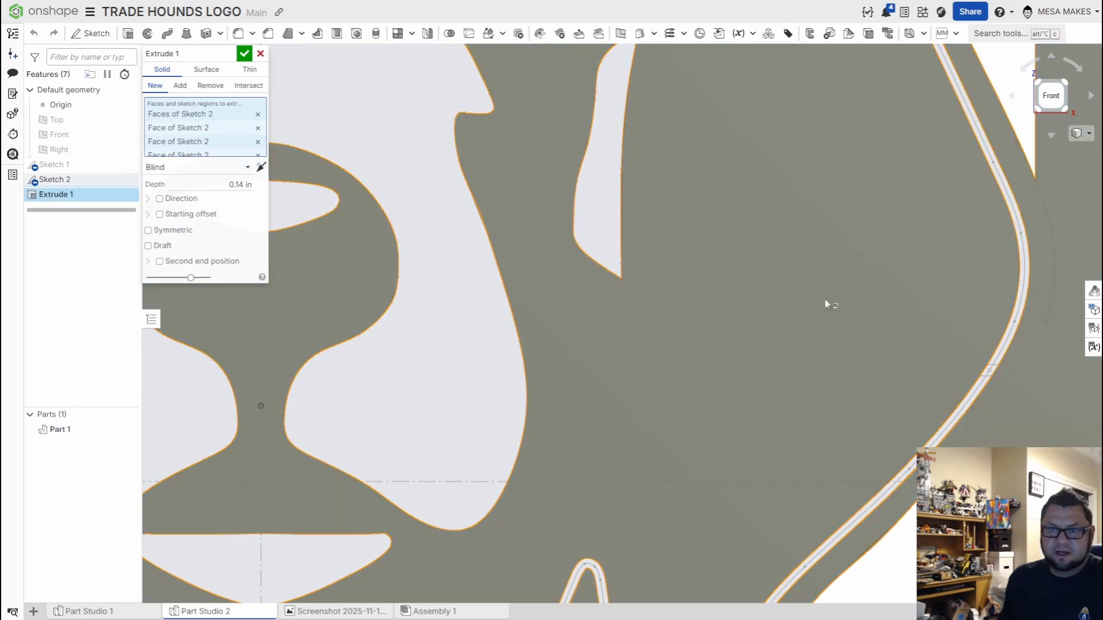
{"action": "scroll", "coordinate": [970, 379], "scroll_direction": "up", "scroll_amount": 6}
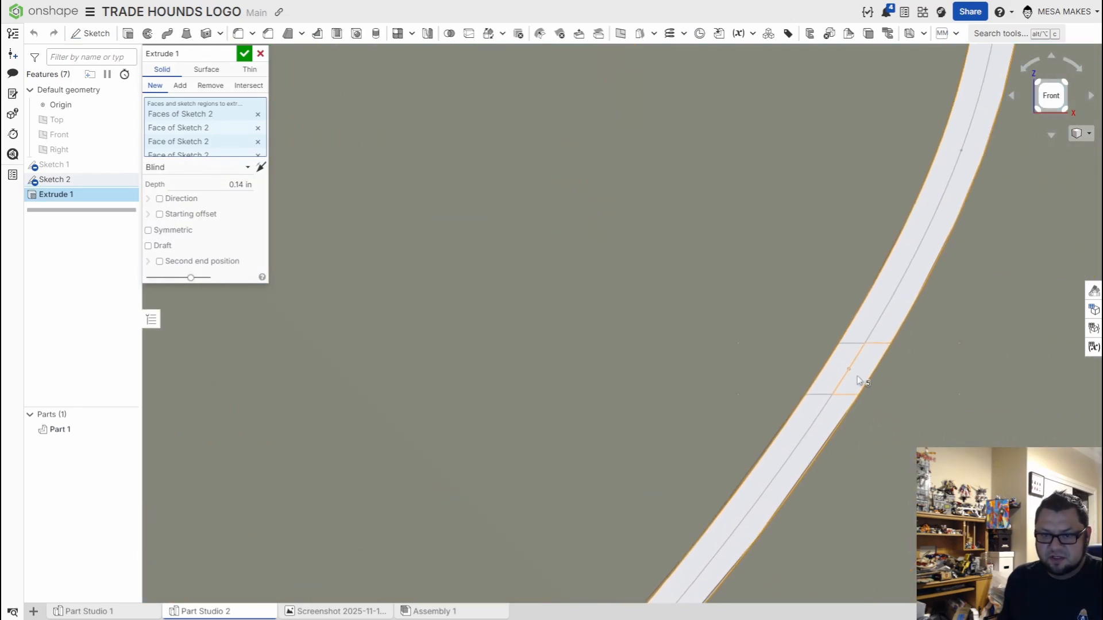
{"action": "scroll", "coordinate": [857, 375], "scroll_direction": "up", "scroll_amount": 2}
{"action": "left_click", "coordinate": [815, 371]}
{"action": "scroll", "coordinate": [815, 371], "scroll_direction": "down", "scroll_amount": 4}
{"action": "scroll", "coordinate": [448, 450], "scroll_direction": "down", "scroll_amount": 10}
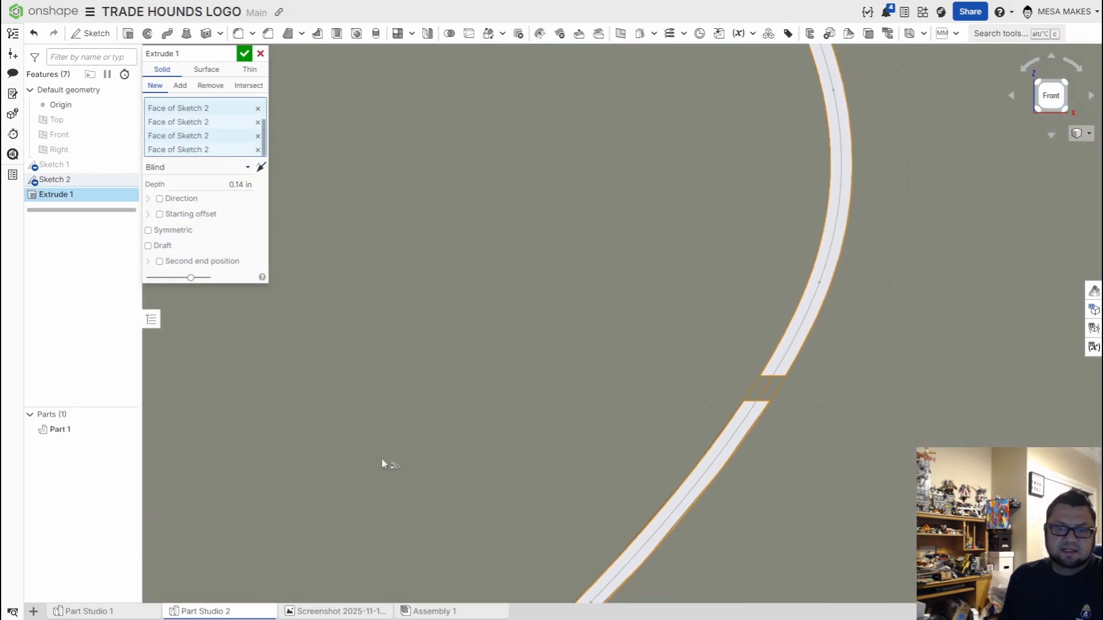
Step: Add the matching bridge region across the face's left slot to Extrude 1 and accept the extrusion
{"action": "scroll", "coordinate": [304, 452], "scroll_direction": "up", "scroll_amount": 8}
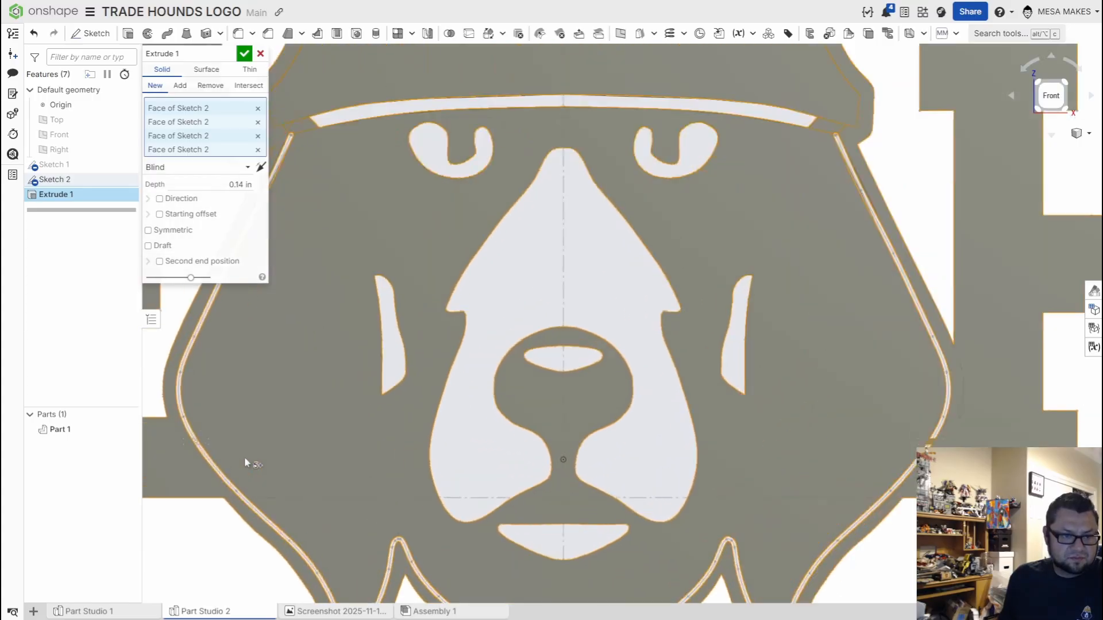
{"action": "scroll", "coordinate": [402, 396], "scroll_direction": "up", "scroll_amount": 3}
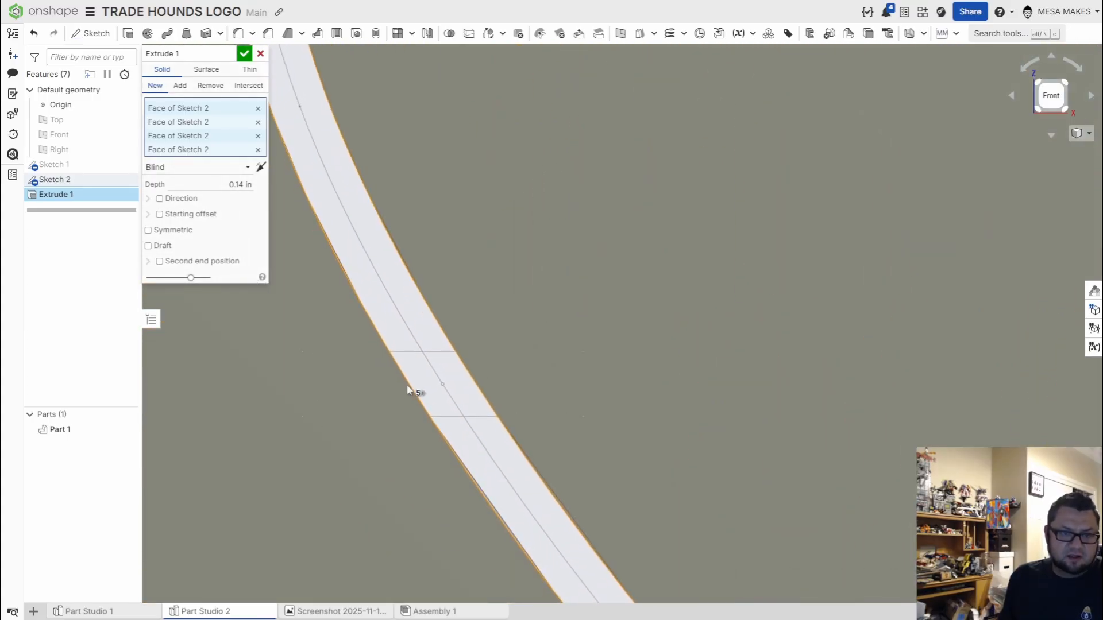
{"action": "left_click", "coordinate": [430, 384]}
{"action": "scroll", "coordinate": [566, 409], "scroll_direction": "down", "scroll_amount": 6}
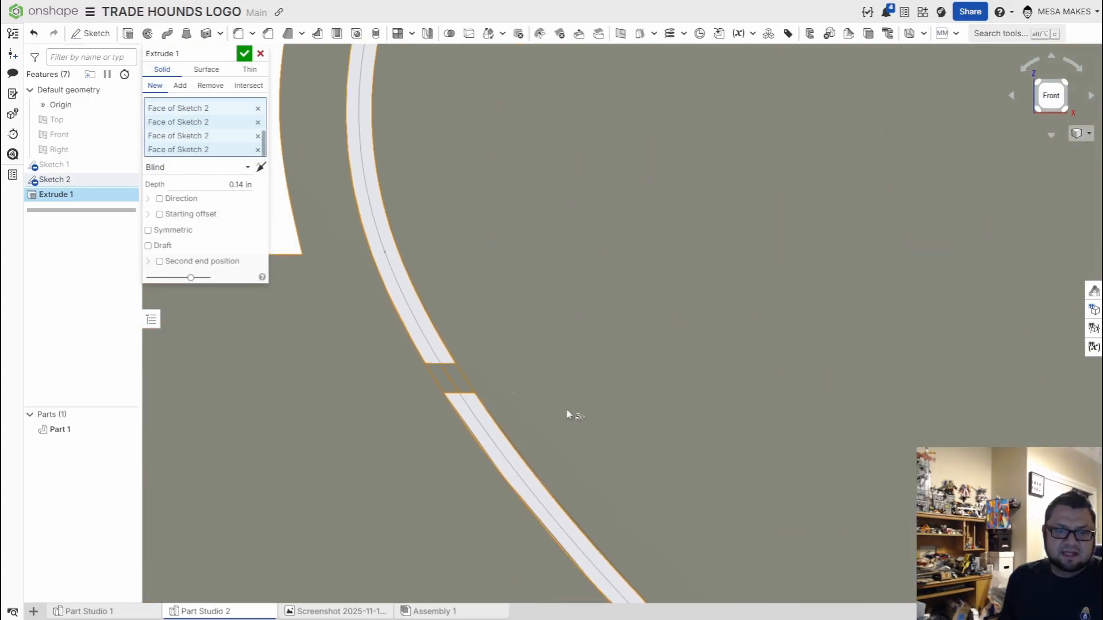
{"action": "scroll", "coordinate": [612, 422], "scroll_direction": "down", "scroll_amount": 4}
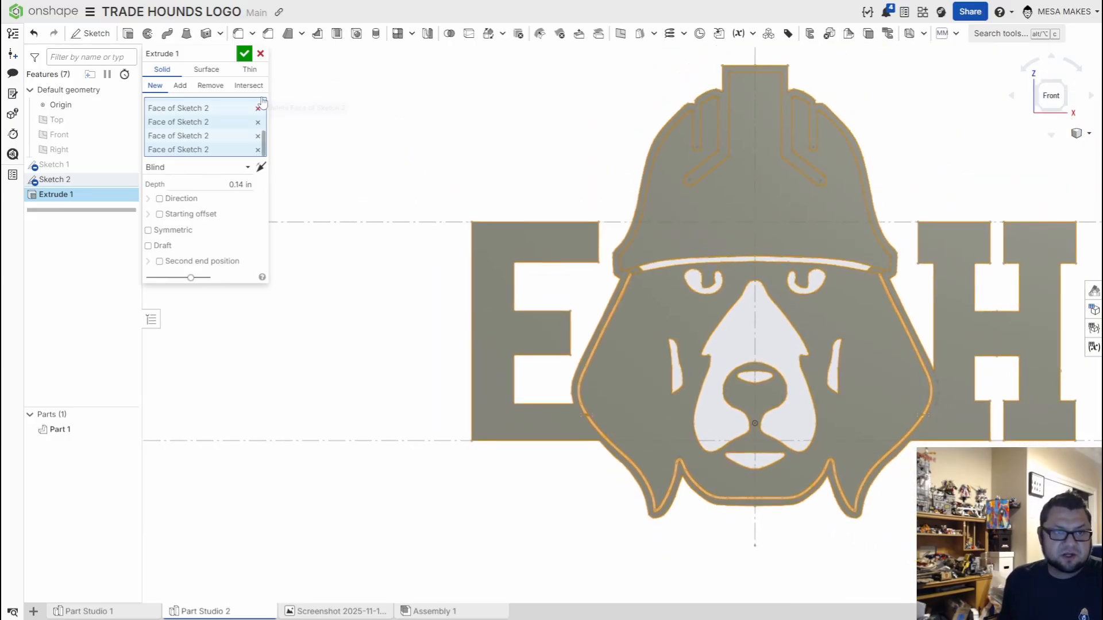
{"action": "left_click", "coordinate": [244, 55]}
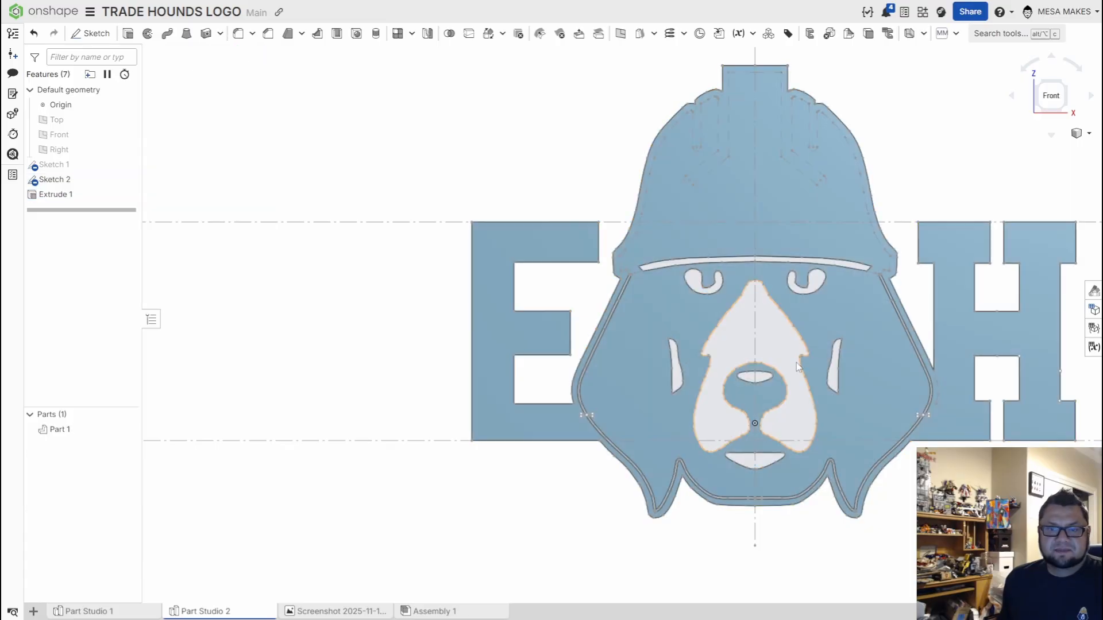
Step: Reopen Sketch 2 at the helmet's upper left and show Sketch 1 as the tracing reference
{"action": "middle_click_drag", "start_coordinate": [796, 363], "coordinate": [640, 398]}
{"action": "scroll", "coordinate": [570, 150], "scroll_direction": "up", "scroll_amount": 4}
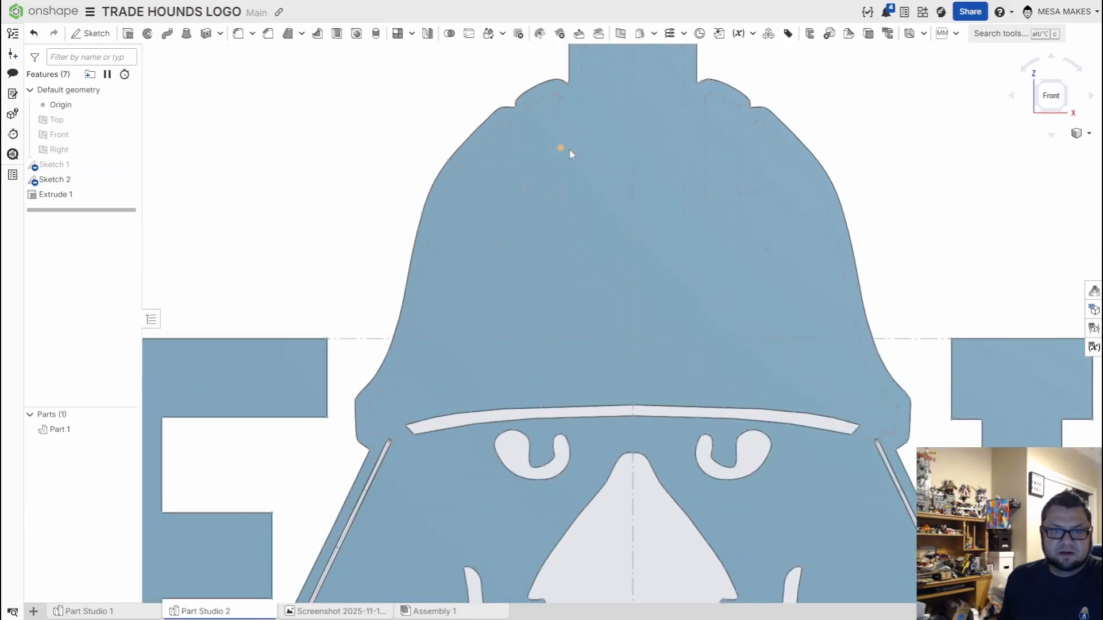
{"action": "double_click", "coordinate": [57, 180]}
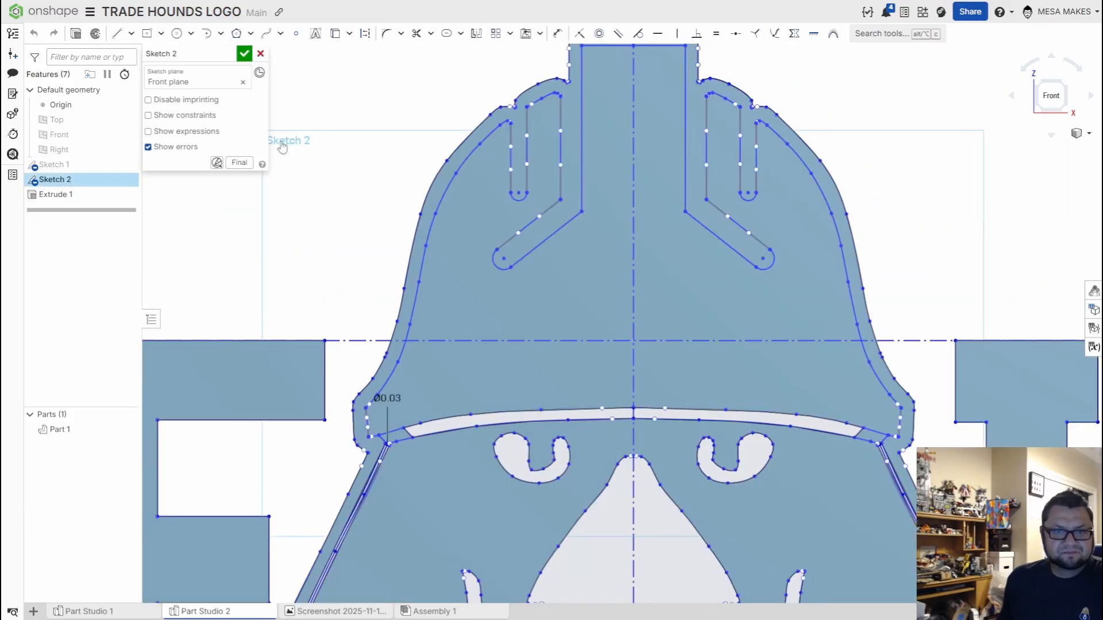
{"action": "scroll", "coordinate": [508, 279], "scroll_direction": "up", "scroll_amount": 3}
{"action": "scroll", "coordinate": [508, 278], "scroll_direction": "up", "scroll_amount": 3}
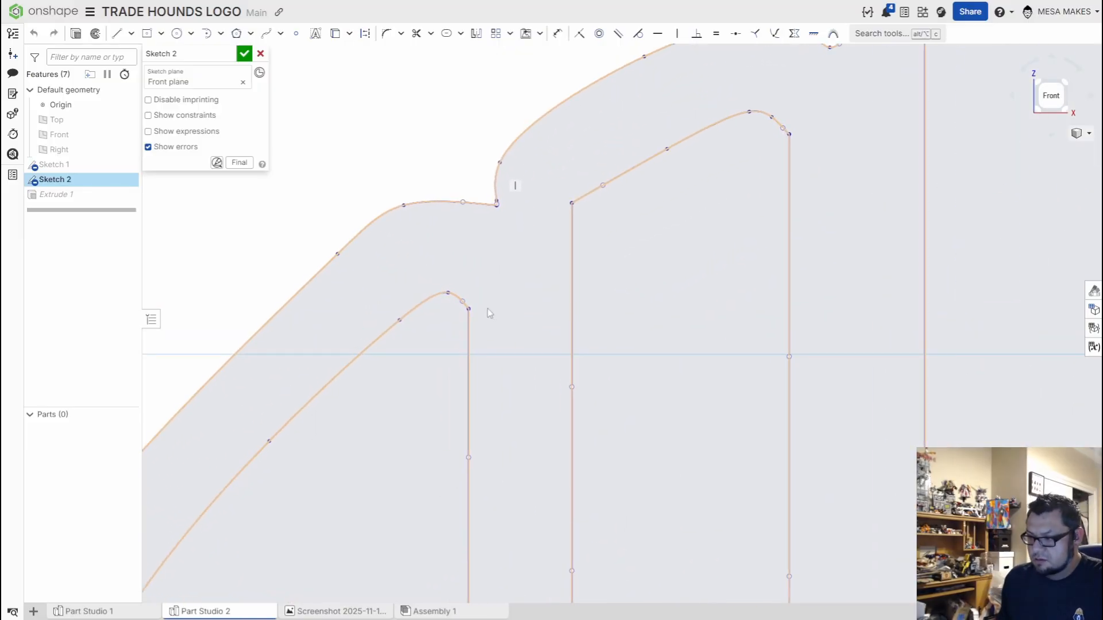
{"action": "key", "text": "l"}
{"action": "scroll", "coordinate": [434, 302], "scroll_direction": "up", "scroll_amount": 3}
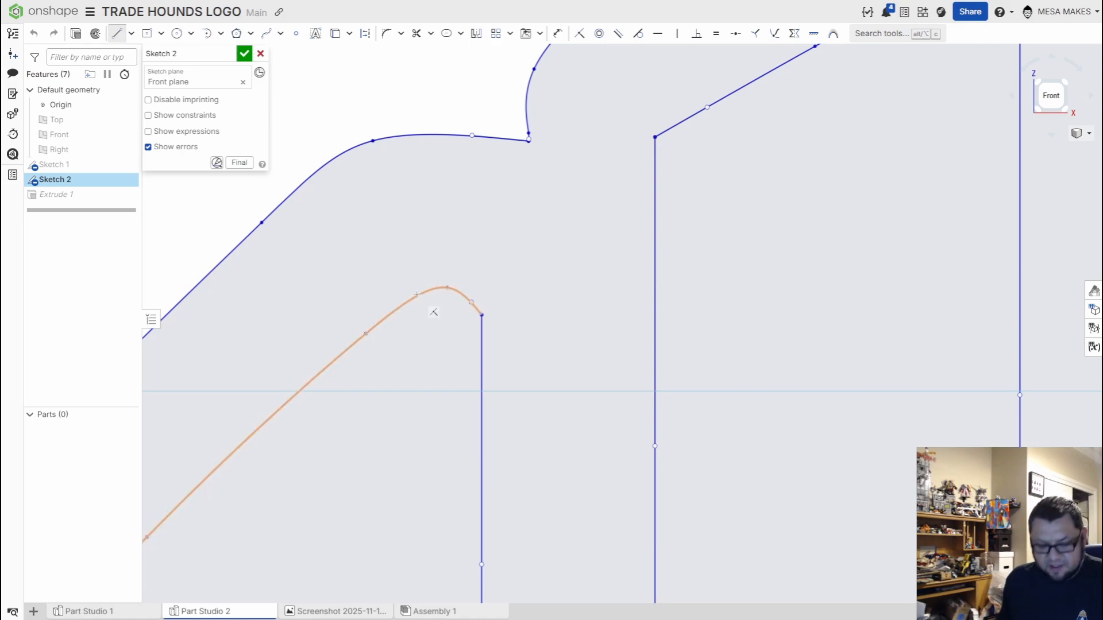
{"action": "key", "text": "s"}
{"action": "left_click", "coordinate": [129, 166]}
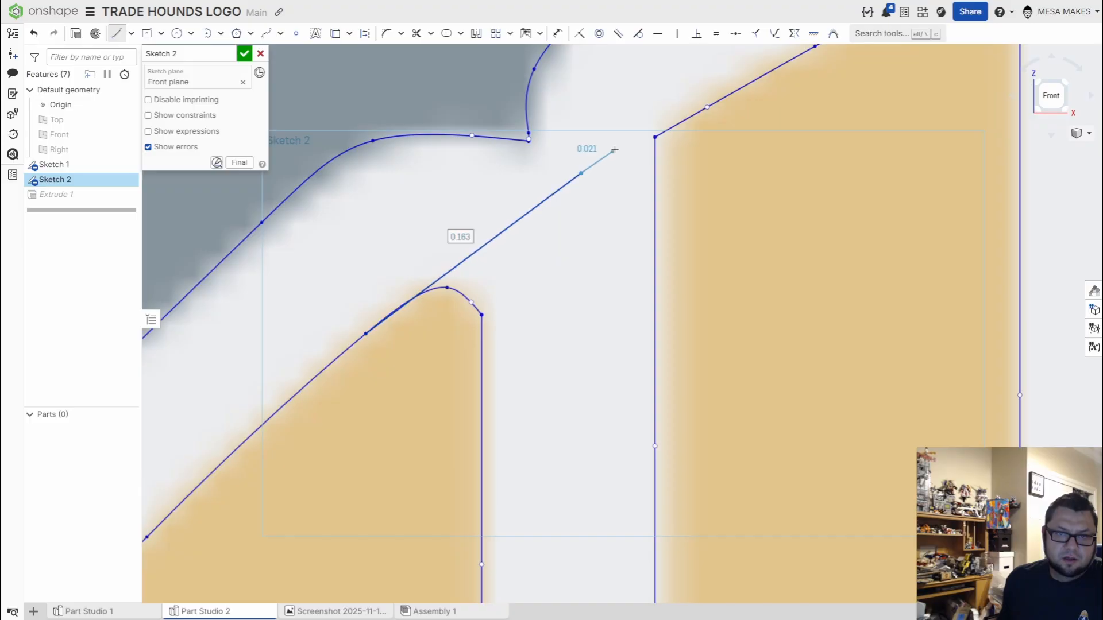
Step: Try to bridge the narrow gap between the helmet's two left panels with two connected straight lines
{"action": "left_click", "coordinate": [655, 137]}
{"action": "key", "text": "Escape"}
{"action": "scroll", "coordinate": [700, 204], "scroll_direction": "down", "scroll_amount": 5}
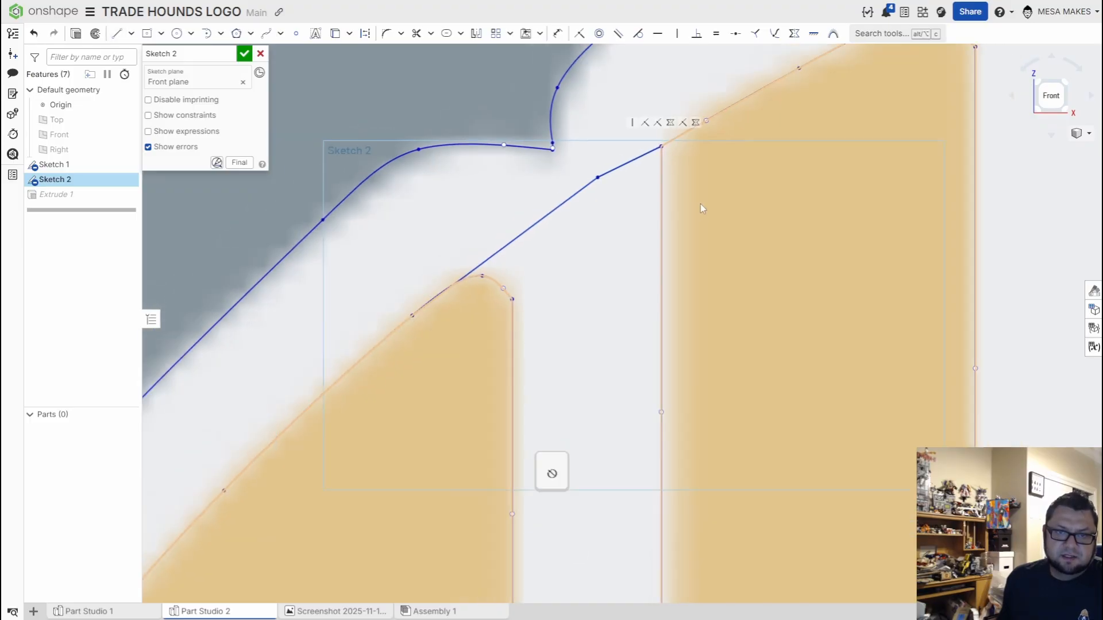
{"action": "middle_click_drag", "start_coordinate": [791, 202], "coordinate": [615, 342]}
{"action": "scroll", "coordinate": [650, 255], "scroll_direction": "up", "scroll_amount": 3}
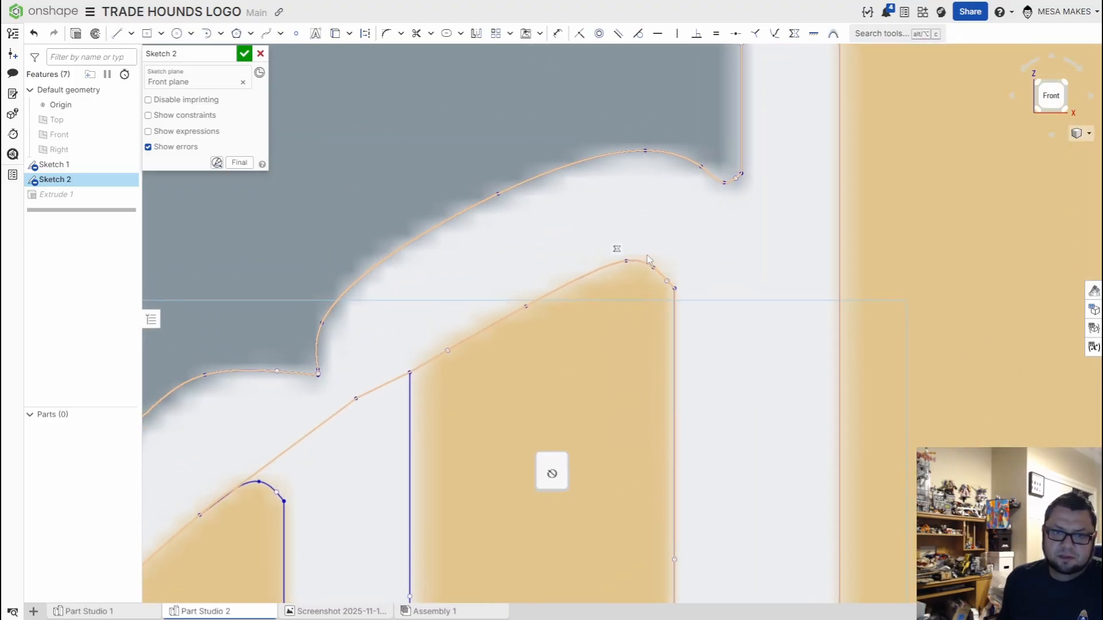
{"action": "key", "text": "ctrl+z"}
{"action": "scroll", "coordinate": [557, 371], "scroll_direction": "up", "scroll_amount": 3}
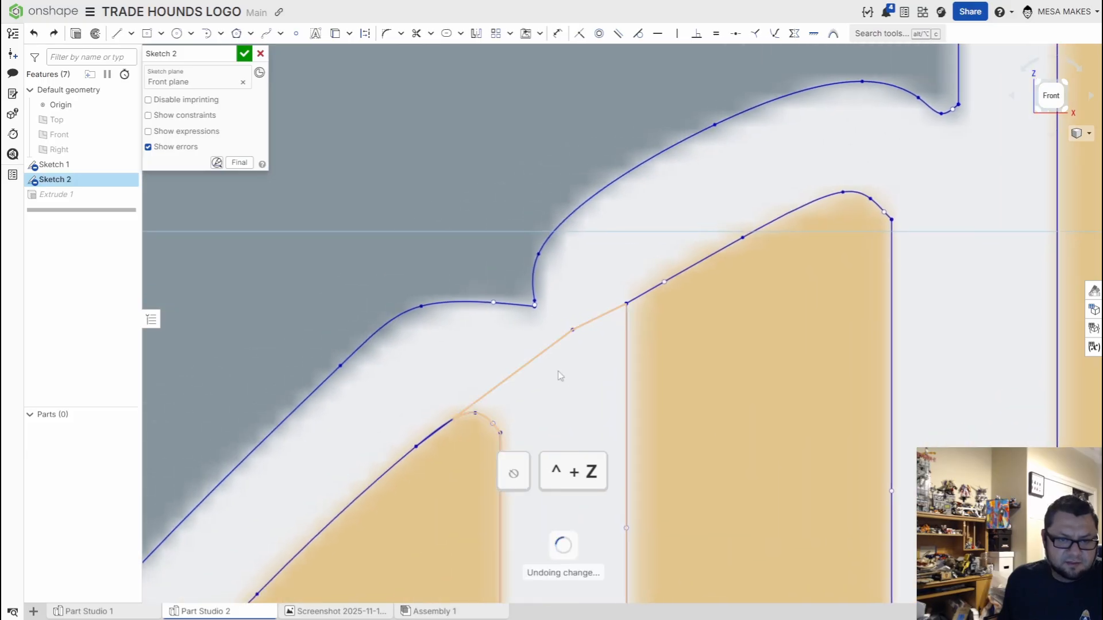
{"action": "scroll", "coordinate": [510, 405], "scroll_direction": "up", "scroll_amount": 1}
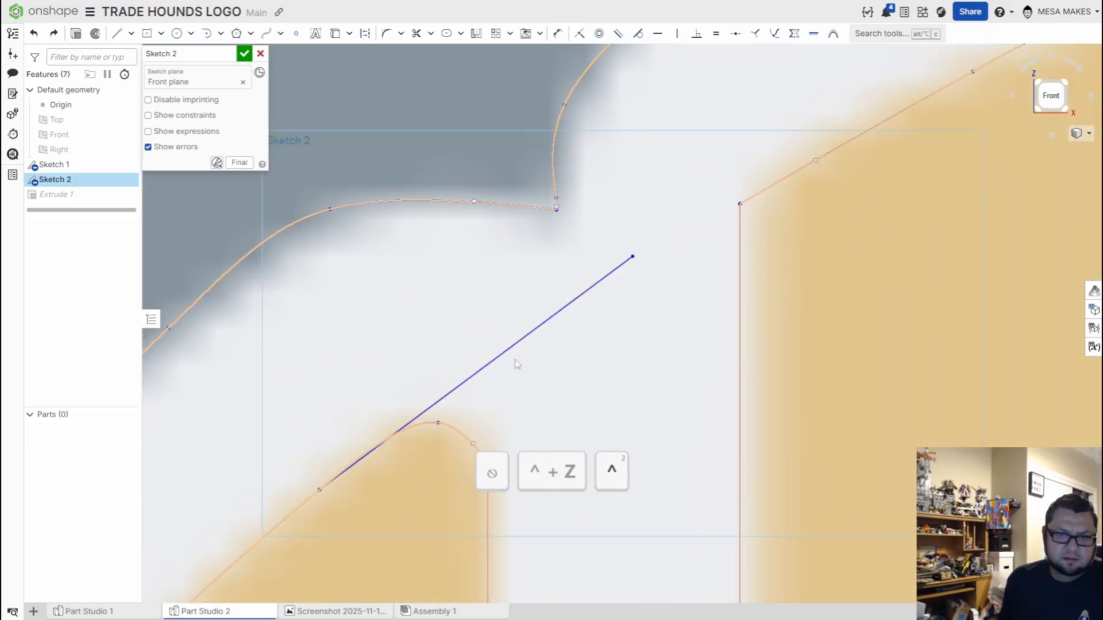
{"action": "key", "text": "ctrl+z"}
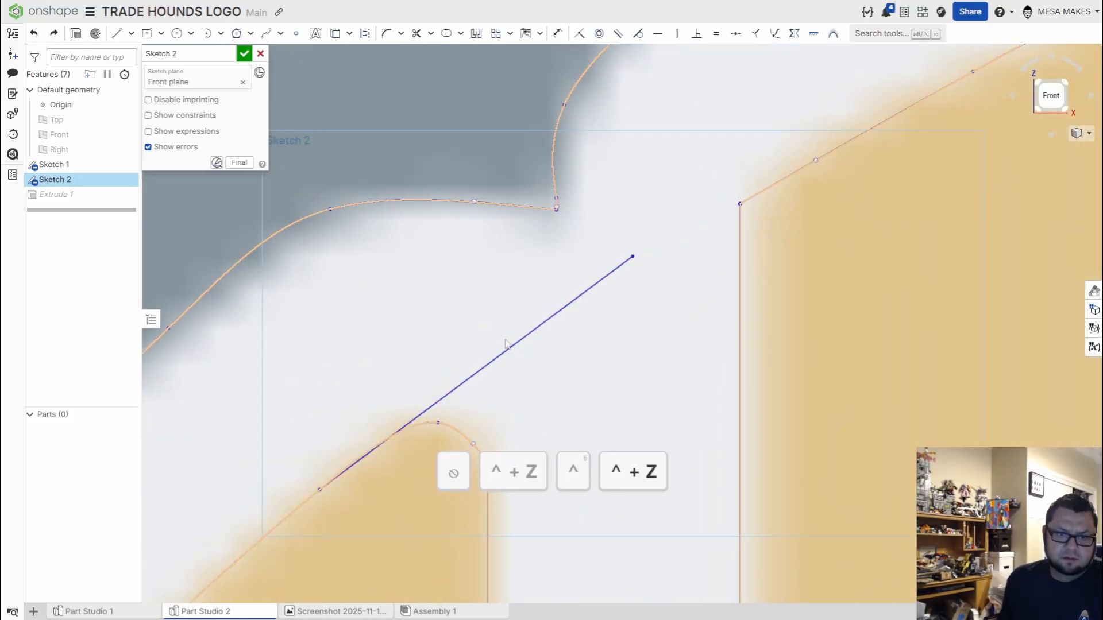
Step: Draw a spline from the curved top of the helmet's outer left panel to the upper corner of the neighbouring panel
{"action": "key", "text": "s"}
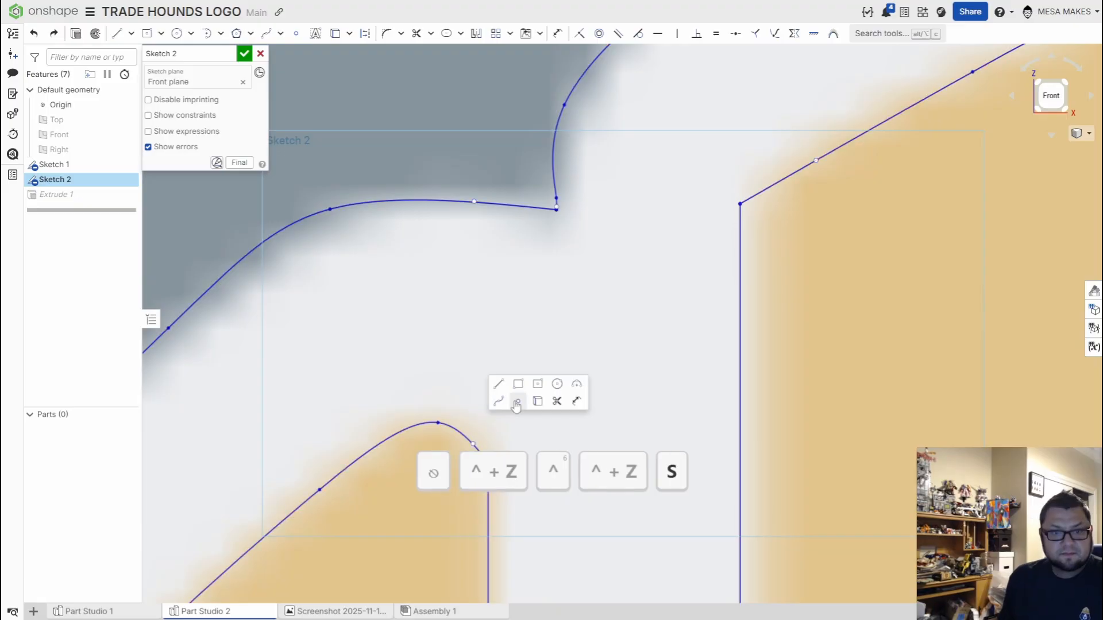
{"action": "left_click", "coordinate": [498, 401]}
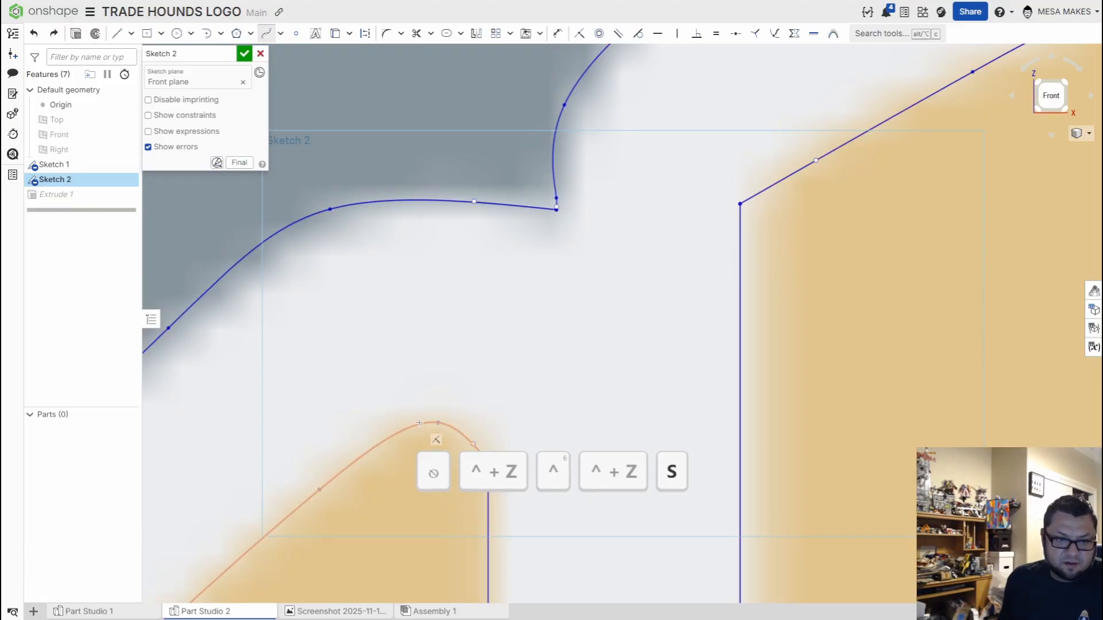
{"action": "key", "text": "s"}
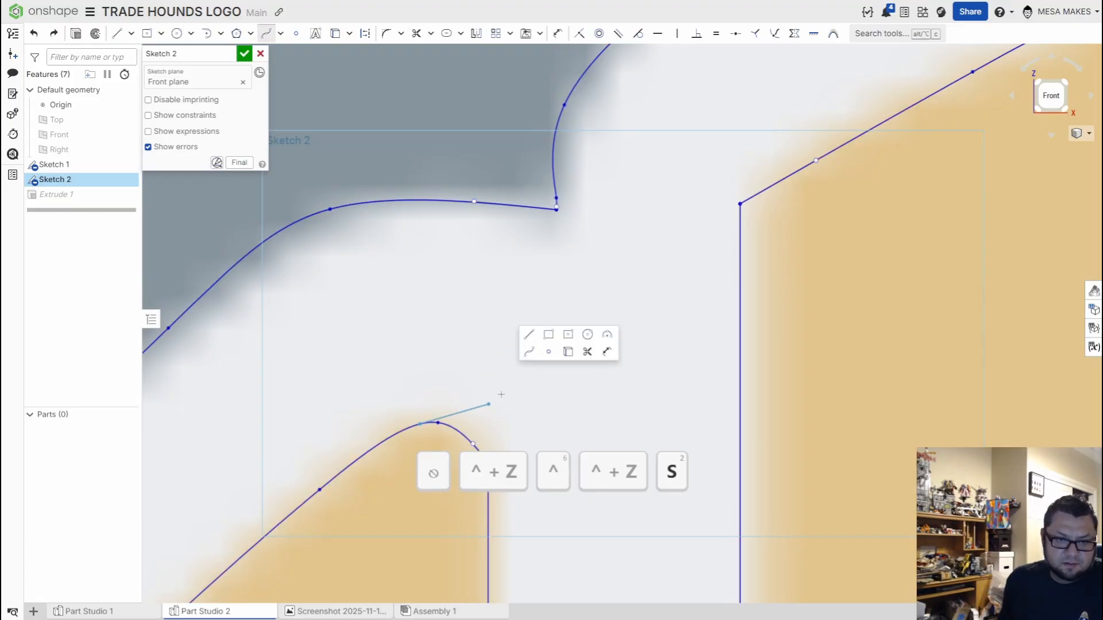
{"action": "left_click", "coordinate": [528, 354]}
{"action": "key", "text": "s"}
{"action": "left_click", "coordinate": [468, 400]}
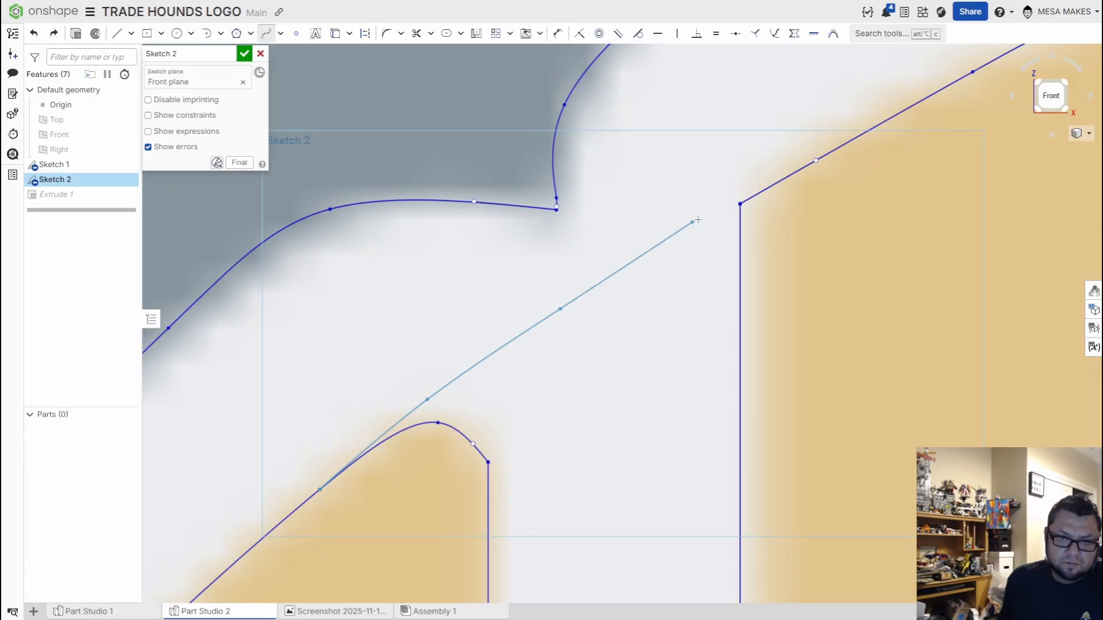
{"action": "double_click", "coordinate": [739, 204]}
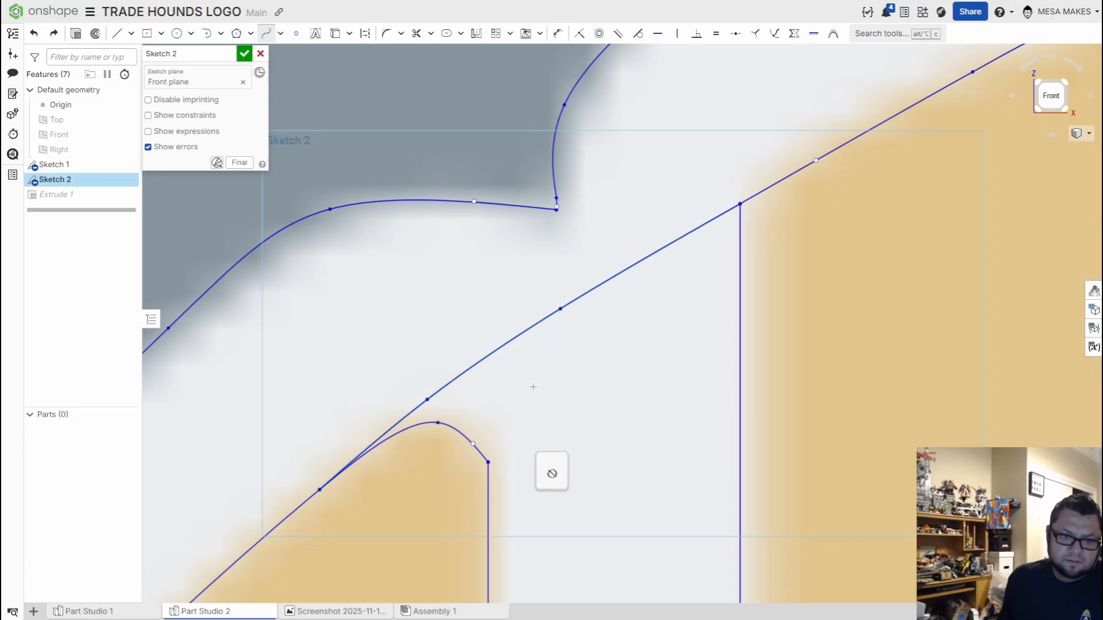
Step: Reshape the new spline by moving its lower intermediate point slightly further along towards the neighbouring panel
{"action": "scroll", "coordinate": [427, 389], "scroll_direction": "up", "scroll_amount": 3}
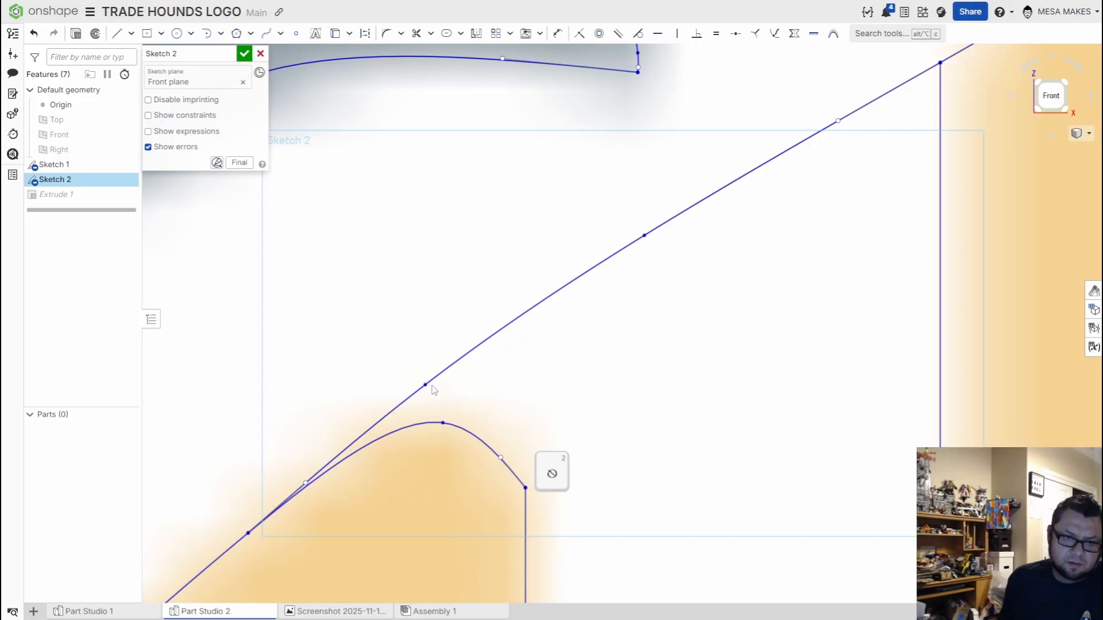
{"action": "left_click_drag", "start_coordinate": [437, 390], "coordinate": [465, 365]}
{"action": "scroll", "coordinate": [684, 339], "scroll_direction": "down", "scroll_amount": 5}
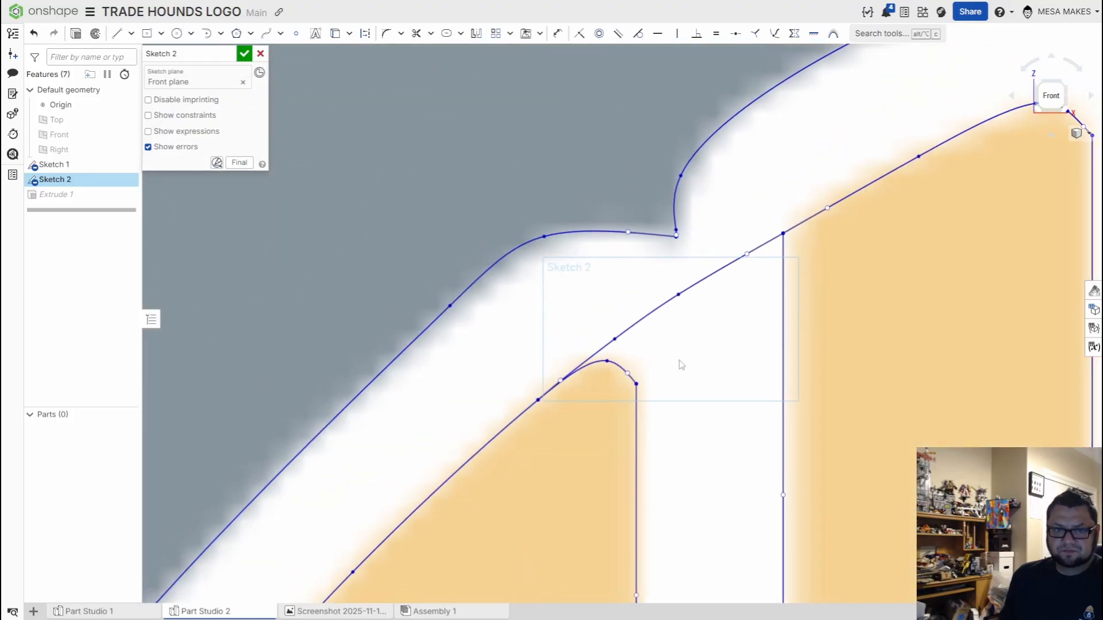
{"action": "scroll", "coordinate": [637, 405], "scroll_direction": "up", "scroll_amount": 5}
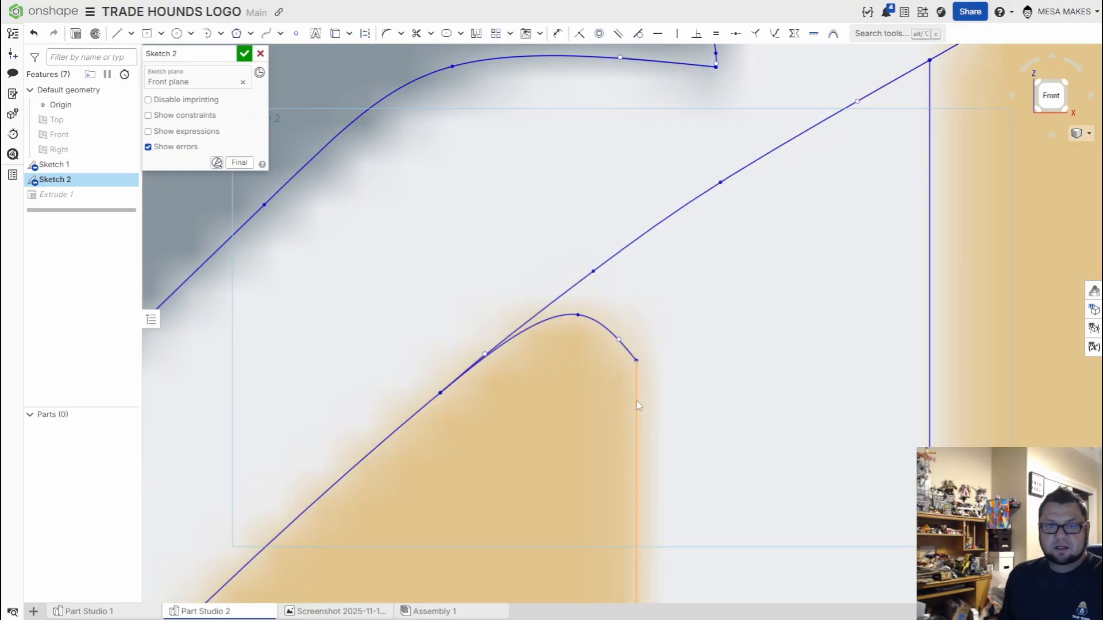
Step: Draw a slanted line from the outer left panel's top corner to the neighbouring panel's vertical edge, closing the bridge's underside
{"action": "key", "text": "l"}
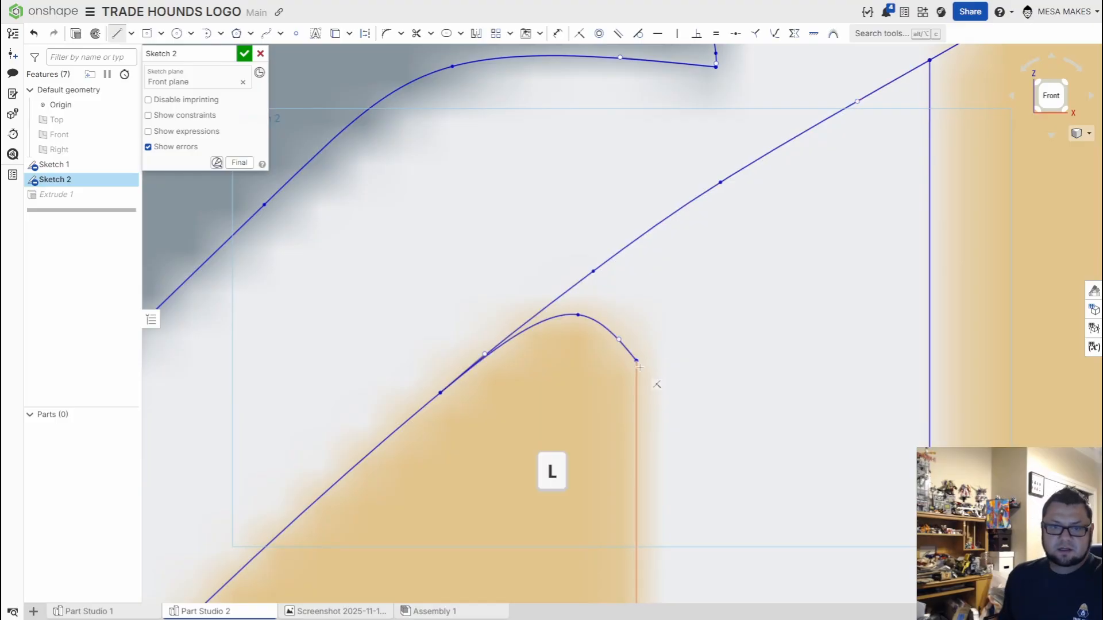
{"action": "left_click", "coordinate": [928, 191]}
{"action": "key", "text": "Escape"}
{"action": "scroll", "coordinate": [762, 322], "scroll_direction": "down", "scroll_amount": 8}
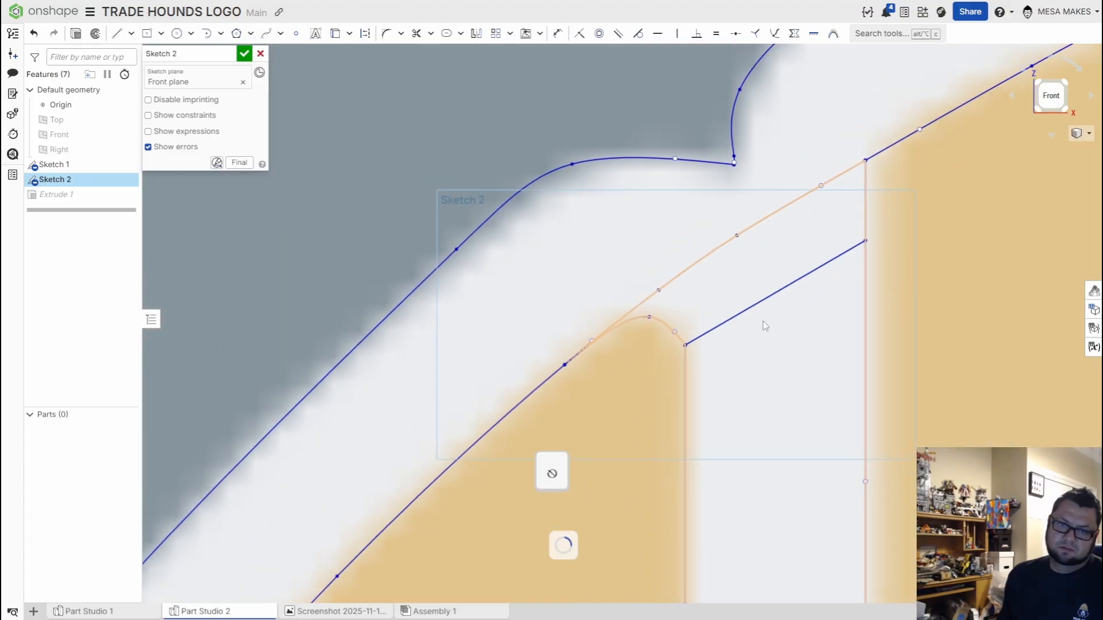
{"action": "middle_click_drag", "start_coordinate": [836, 337], "coordinate": [638, 370]}
{"action": "scroll", "coordinate": [667, 339], "scroll_direction": "down", "scroll_amount": 6}
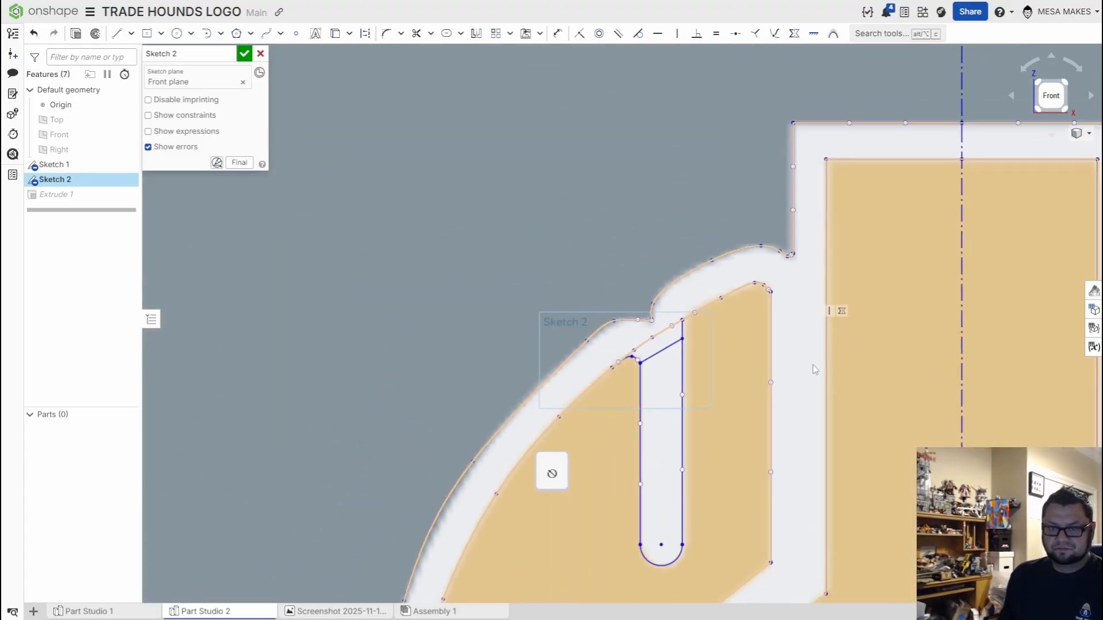
Step: Draw a spline from the curved top of the helmet's inner left panel to the central panel's vertical edge
{"action": "scroll", "coordinate": [808, 344], "scroll_direction": "up", "scroll_amount": 5}
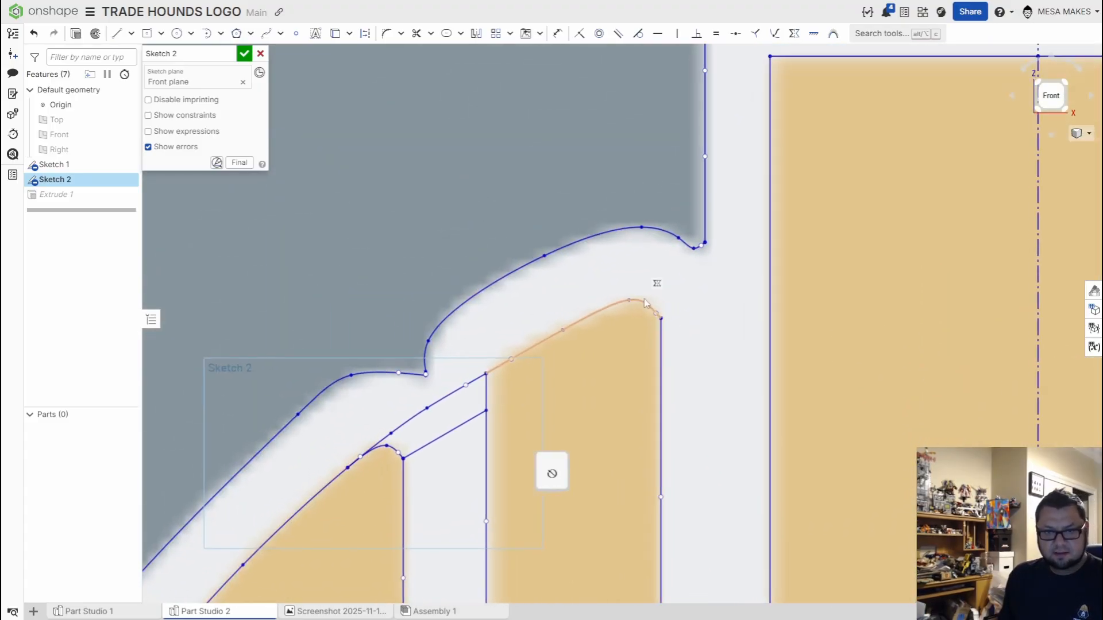
{"action": "key", "text": "s"}
{"action": "left_click", "coordinate": [636, 327]}
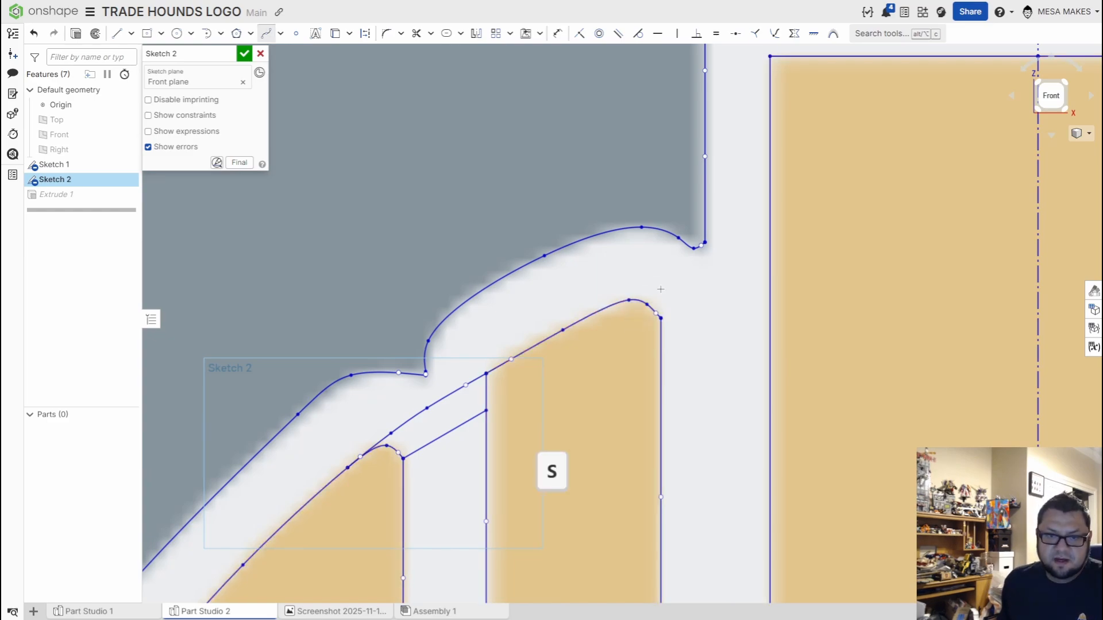
{"action": "scroll", "coordinate": [627, 312], "scroll_direction": "up", "scroll_amount": 2}
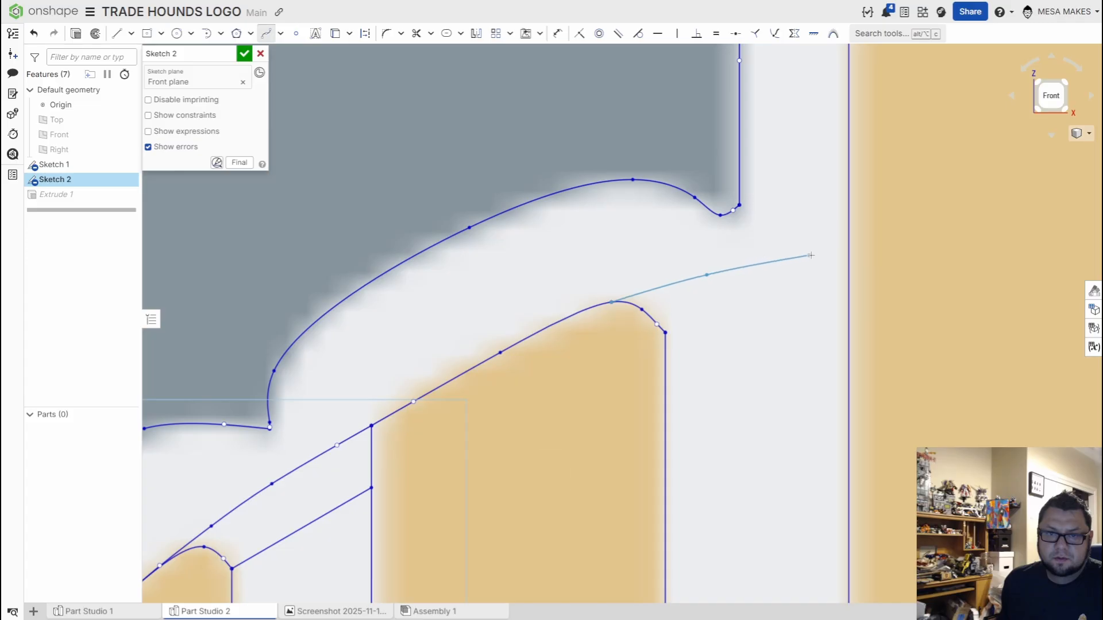
{"action": "double_click", "coordinate": [849, 255]}
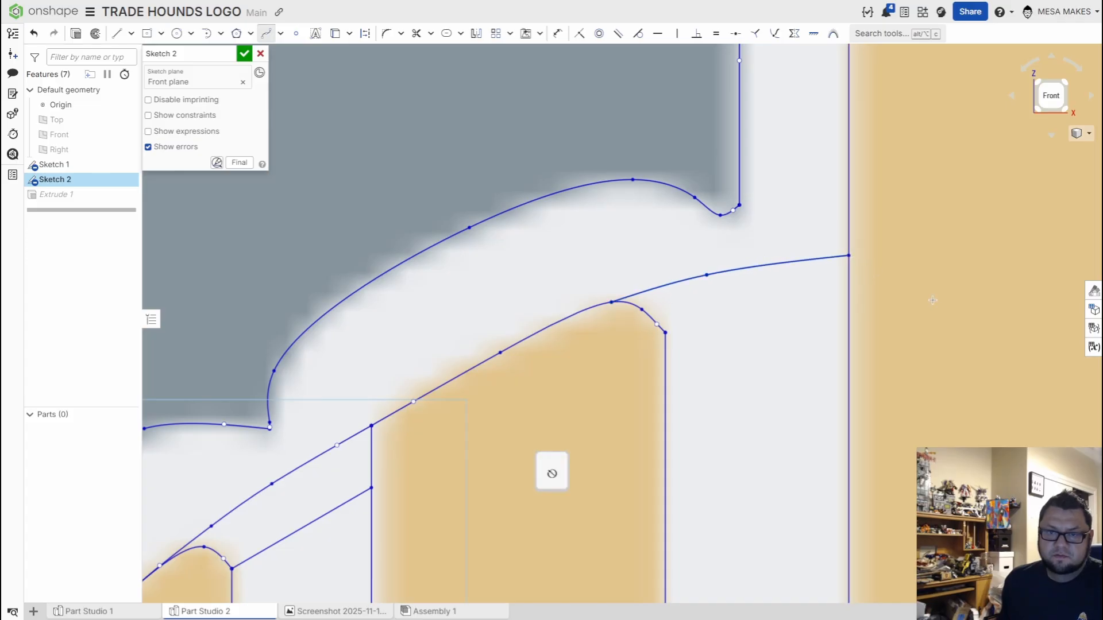
Step: Draw a slanted line below that spline from the inner left panel's vertical edge to the central panel's edge
{"action": "key", "text": "l"}
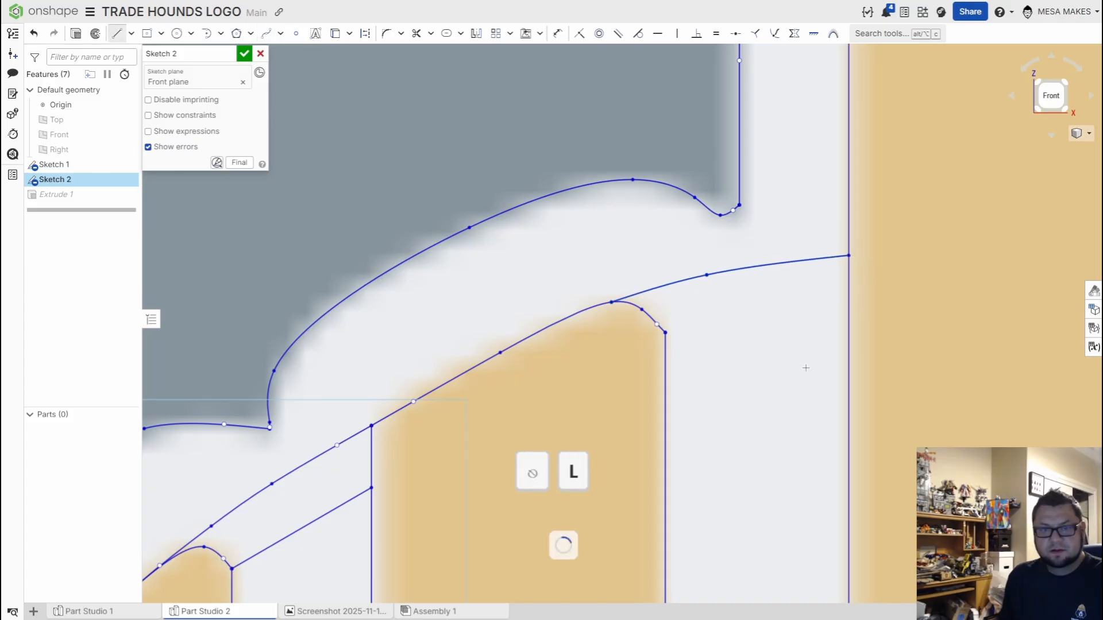
{"action": "left_click", "coordinate": [664, 361]}
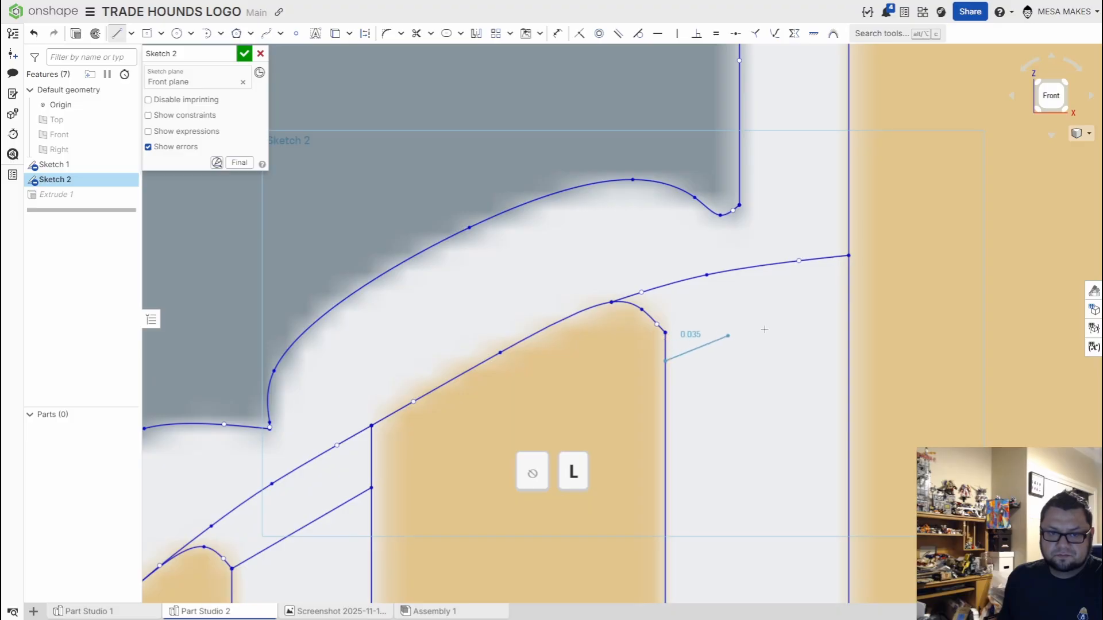
{"action": "left_click", "coordinate": [848, 327]}
{"action": "key", "text": "Escape"}
{"action": "scroll", "coordinate": [595, 332], "scroll_direction": "down", "scroll_amount": 4}
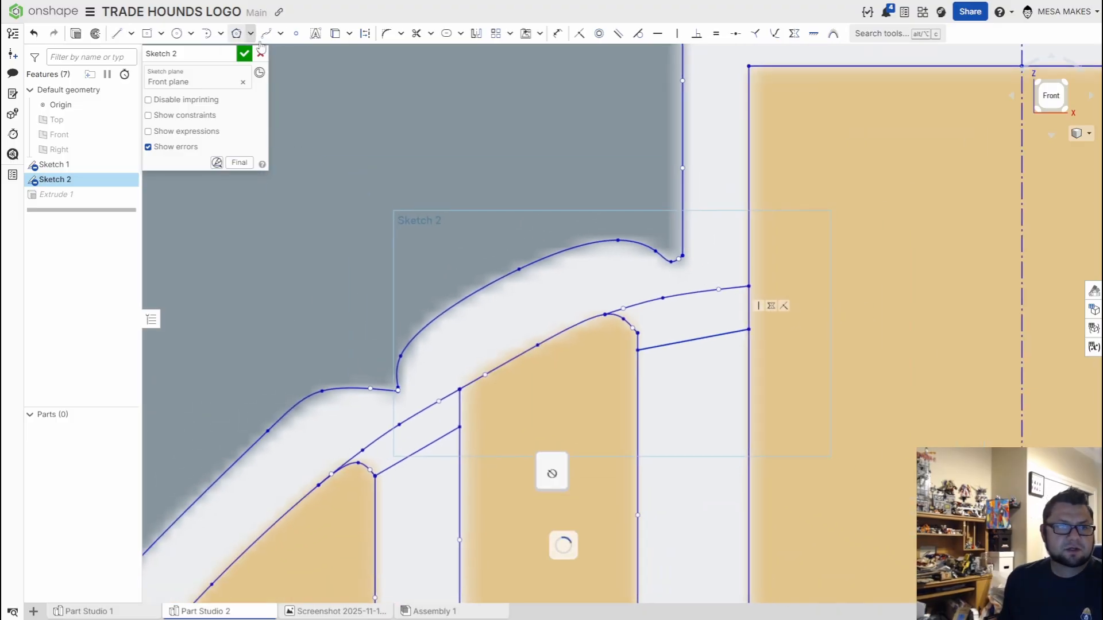
Step: Finish Sketch 2 and edit Extrude 1 to include the new bridge regions between the helmet's left panels
{"action": "left_click", "coordinate": [245, 55]}
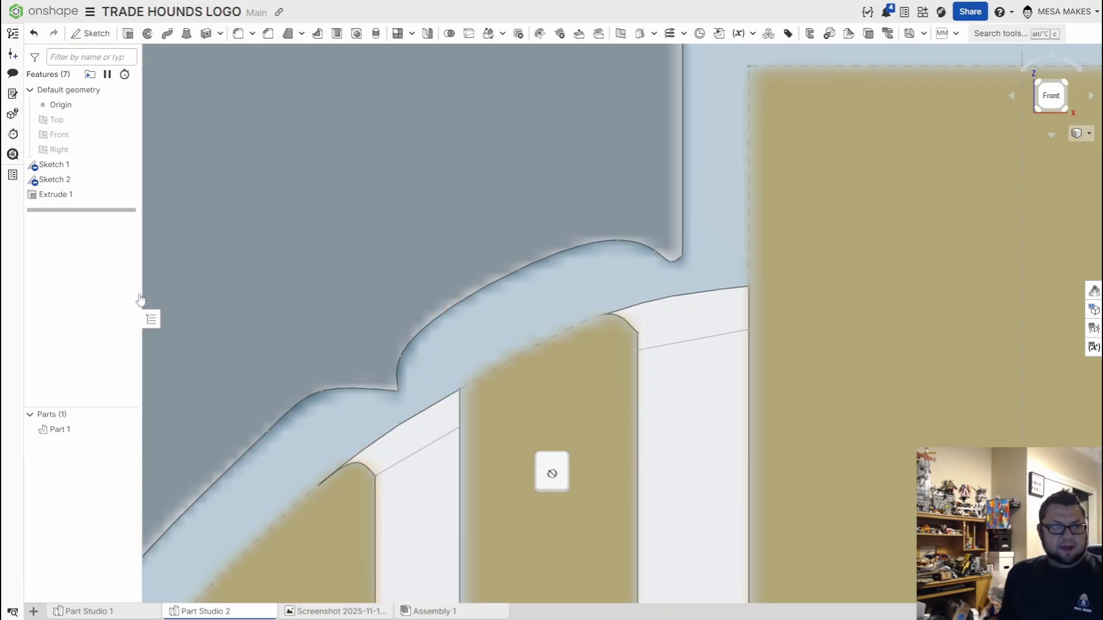
{"action": "double_click", "coordinate": [87, 193]}
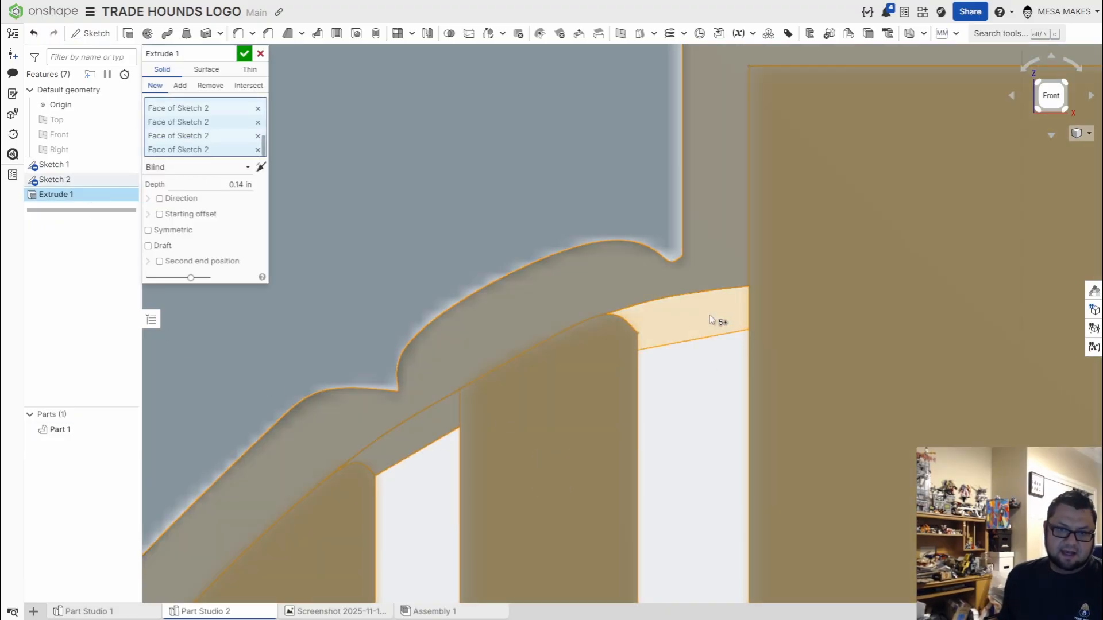
Step: Include the small face capping the helmet's left slot in the 0.14 in extrude and accept the feature
{"action": "scroll", "coordinate": [709, 317], "scroll_direction": "down", "scroll_amount": 3}
{"action": "scroll", "coordinate": [729, 389], "scroll_direction": "down", "scroll_amount": 3}
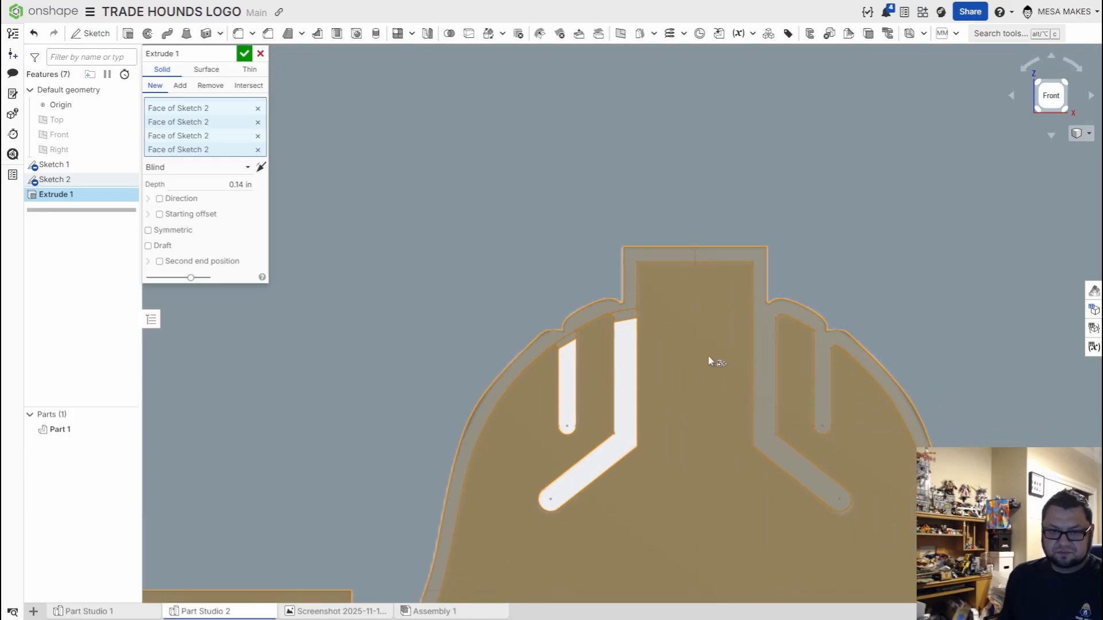
{"action": "left_click", "coordinate": [243, 53]}
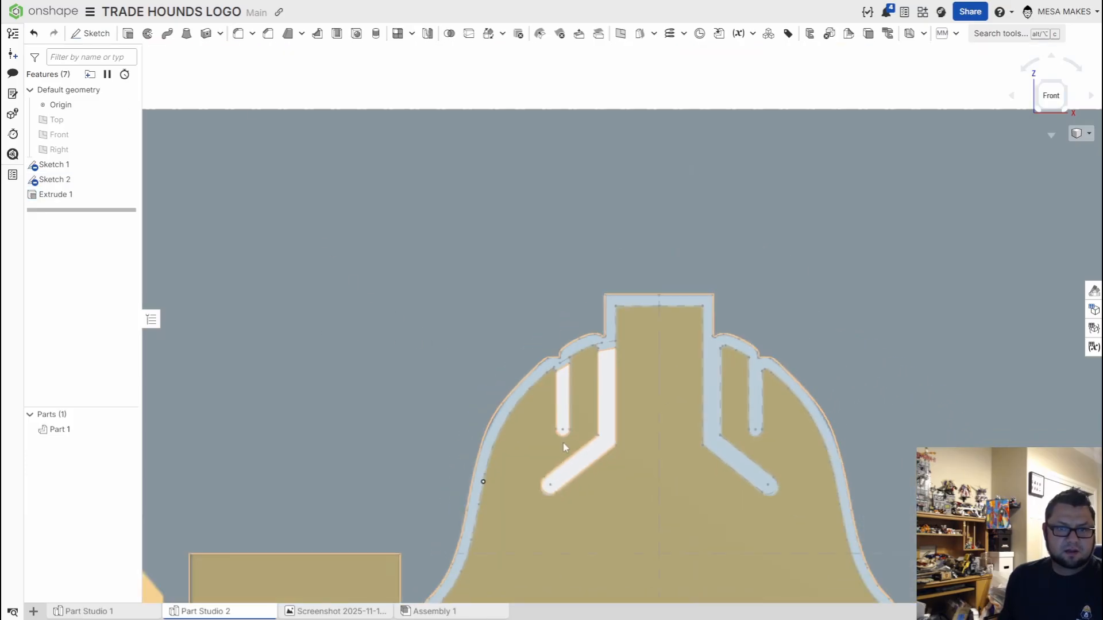
Step: Mirror the lines capping the left helmet slots across the vertical centreline in Sketch 2 and accept the sketch
{"action": "scroll", "coordinate": [557, 441], "scroll_direction": "down", "scroll_amount": 3}
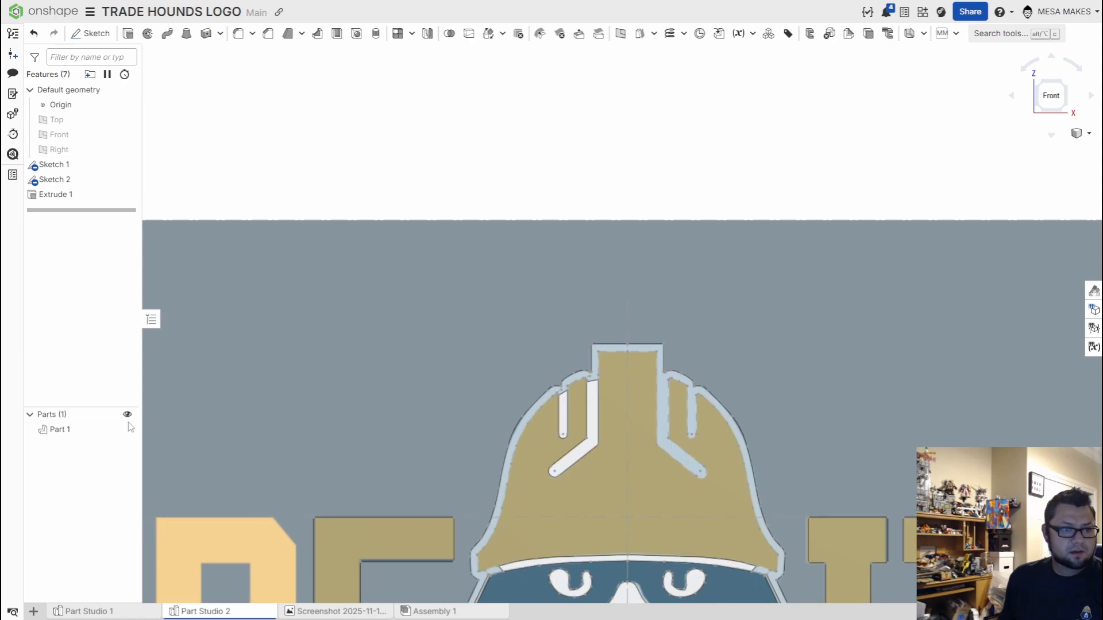
{"action": "double_click", "coordinate": [69, 179]}
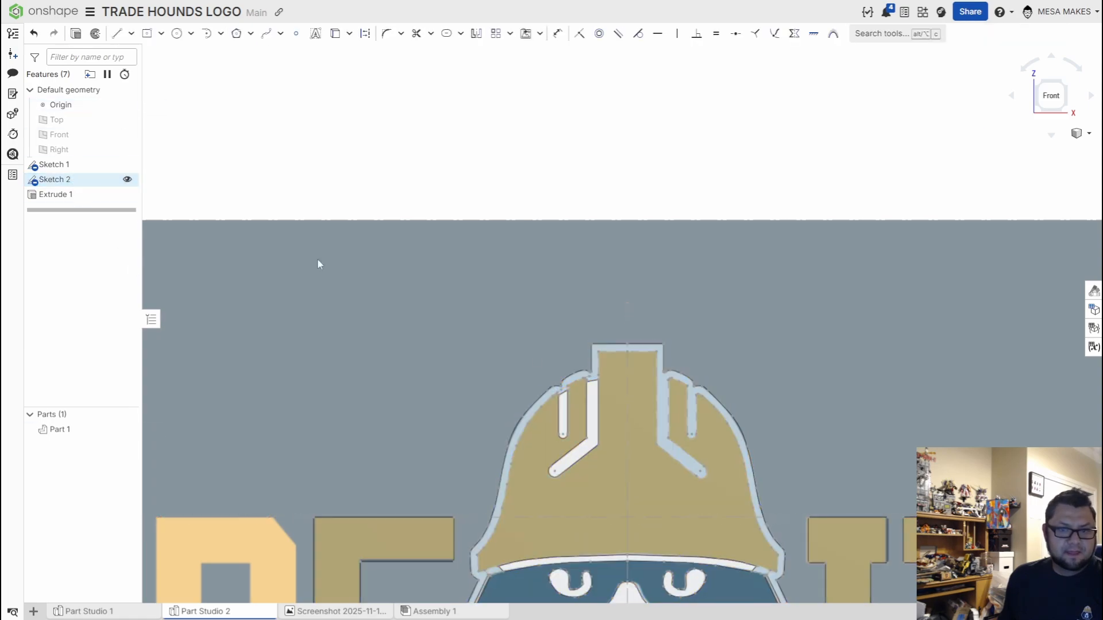
{"action": "scroll", "coordinate": [628, 406], "scroll_direction": "up", "scroll_amount": 4}
{"action": "scroll", "coordinate": [544, 361], "scroll_direction": "up", "scroll_amount": 3}
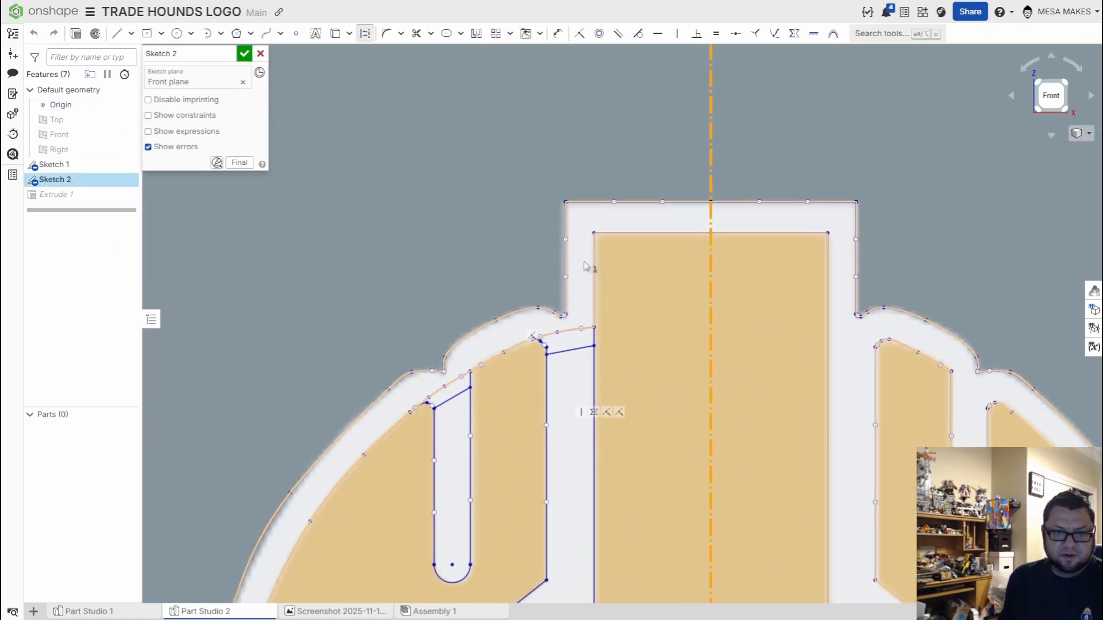
{"action": "left_click", "coordinate": [476, 33]}
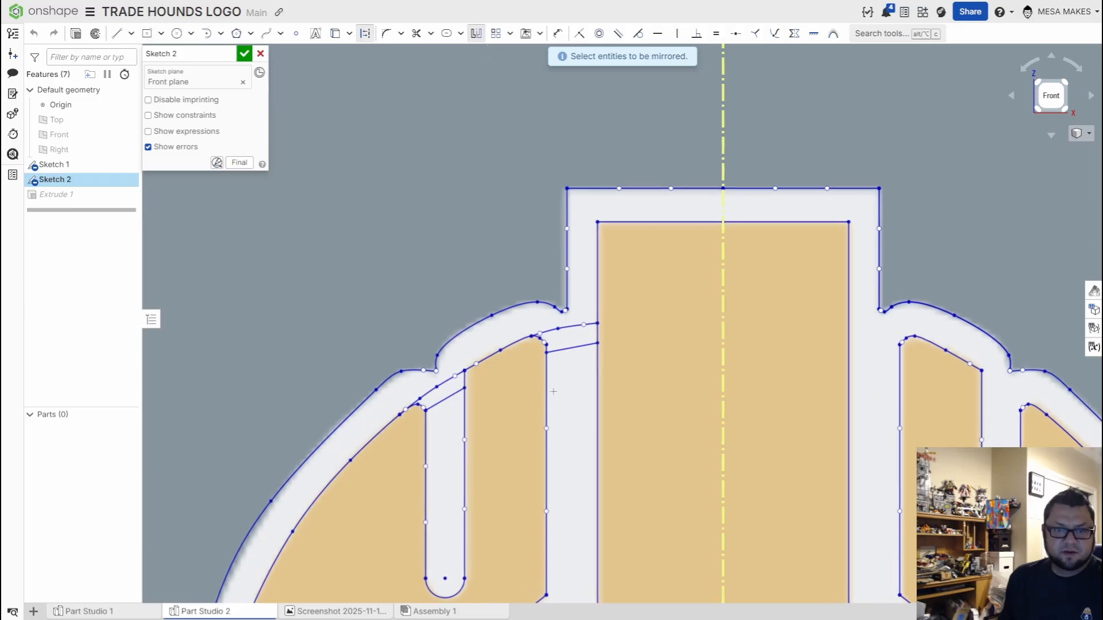
{"action": "scroll", "coordinate": [544, 293], "scroll_direction": "up", "scroll_amount": 2}
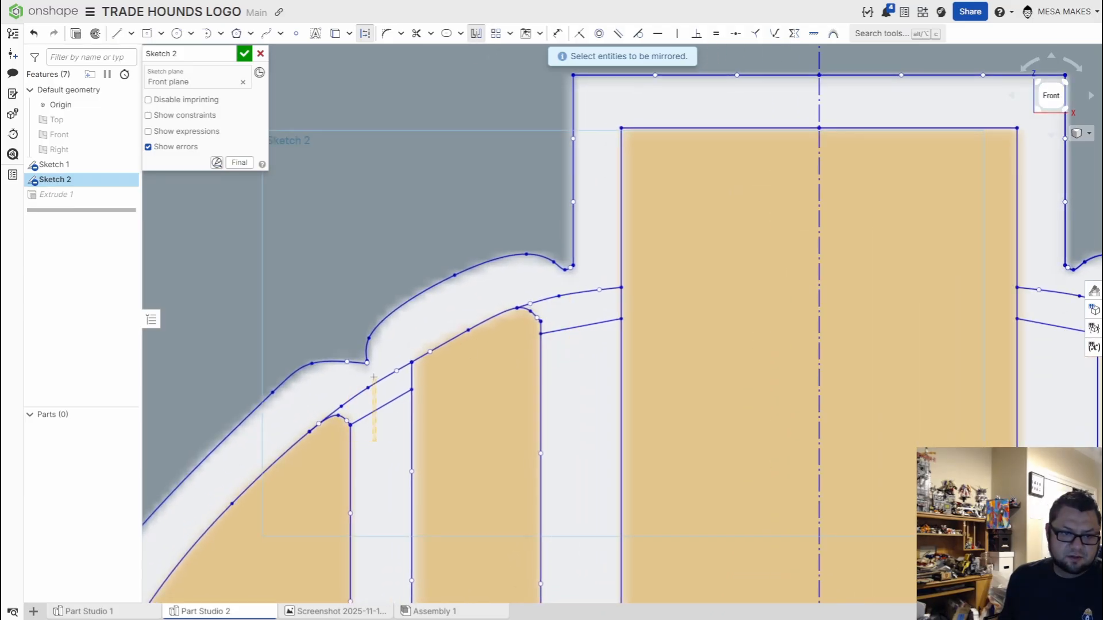
{"action": "scroll", "coordinate": [659, 394], "scroll_direction": "down", "scroll_amount": 4}
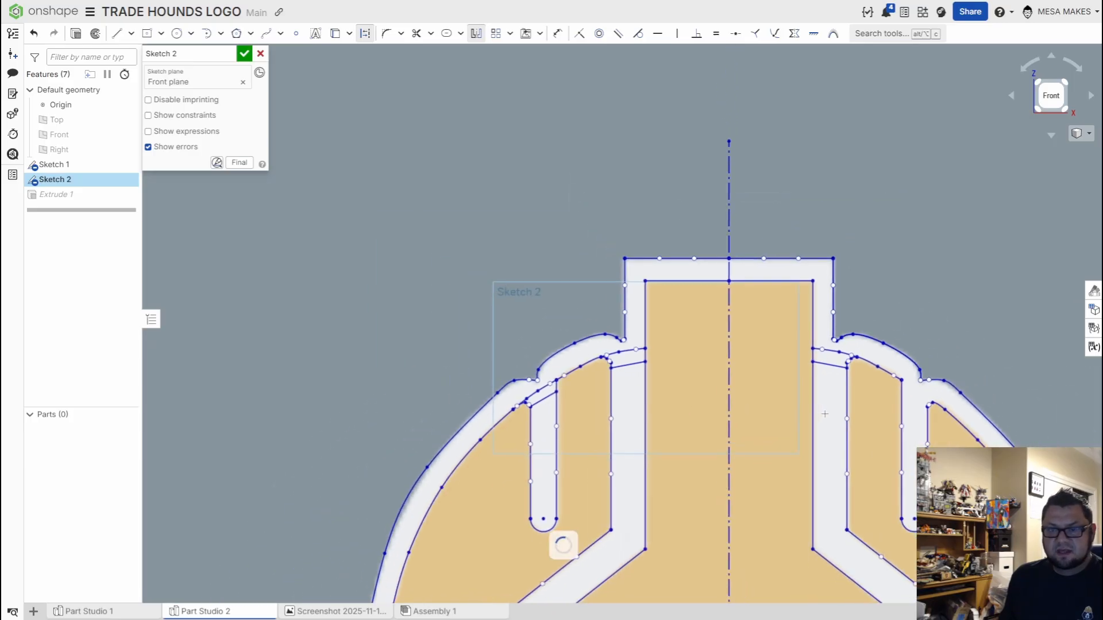
{"action": "middle_click_drag", "start_coordinate": [818, 417], "coordinate": [670, 371]}
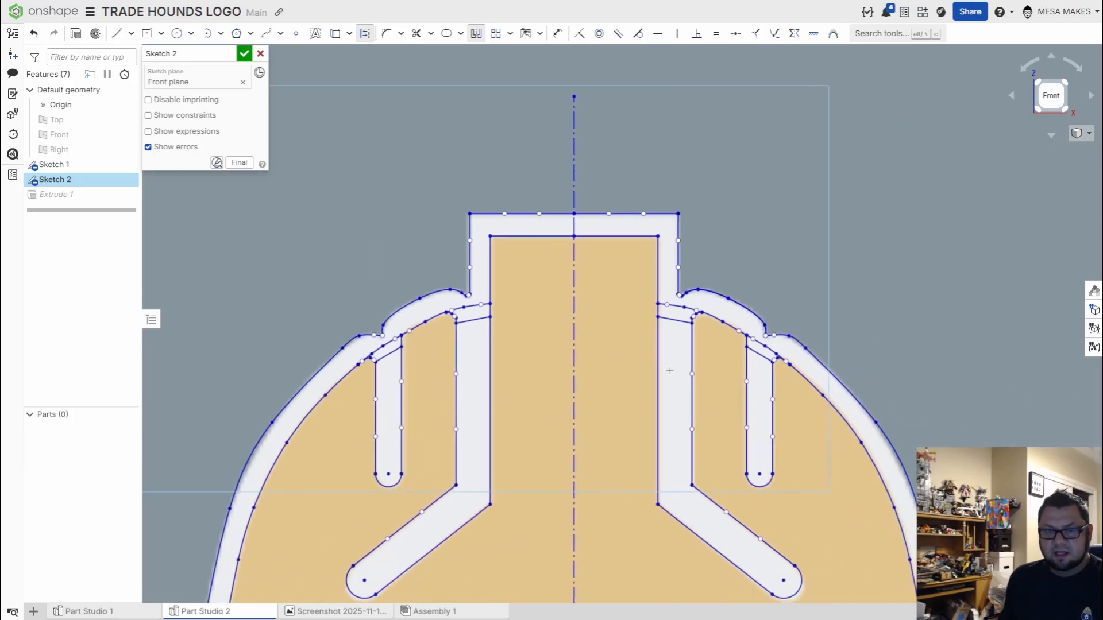
{"action": "left_click", "coordinate": [245, 54]}
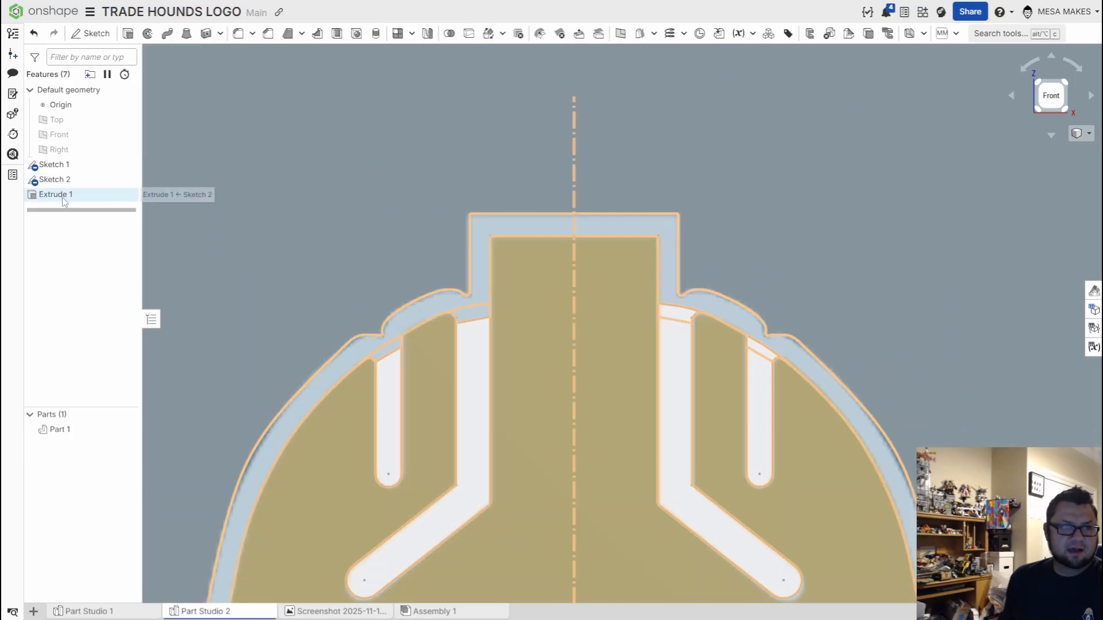
Step: Edit Extrude 1 to include the small faces above the right helmet slots and accept it
{"action": "double_click", "coordinate": [62, 195]}
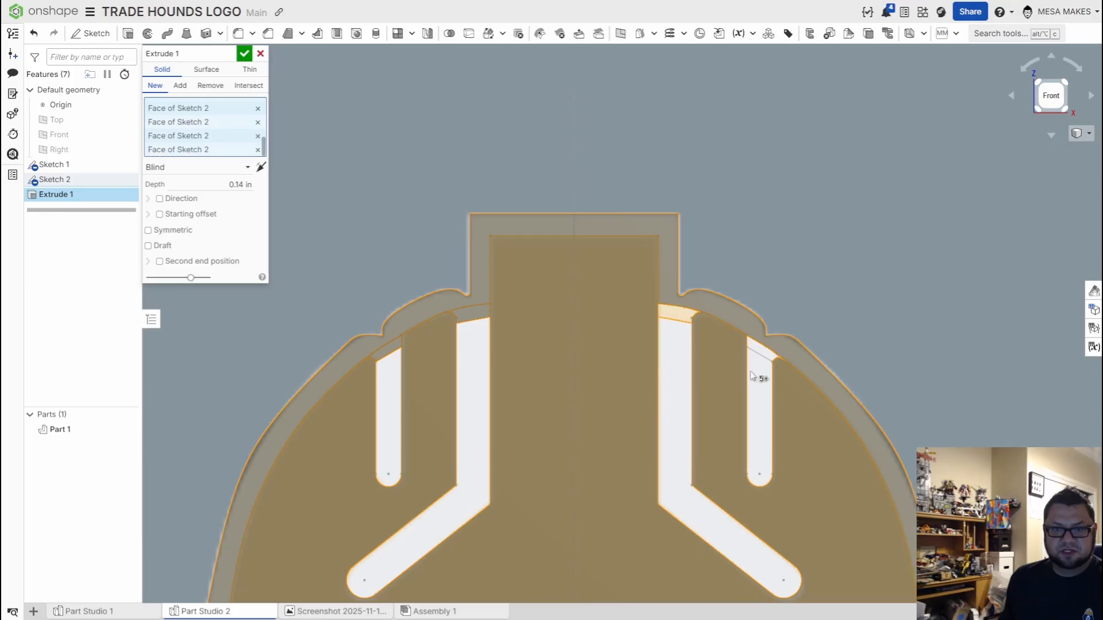
{"action": "scroll", "coordinate": [752, 376], "scroll_direction": "up", "scroll_amount": 3}
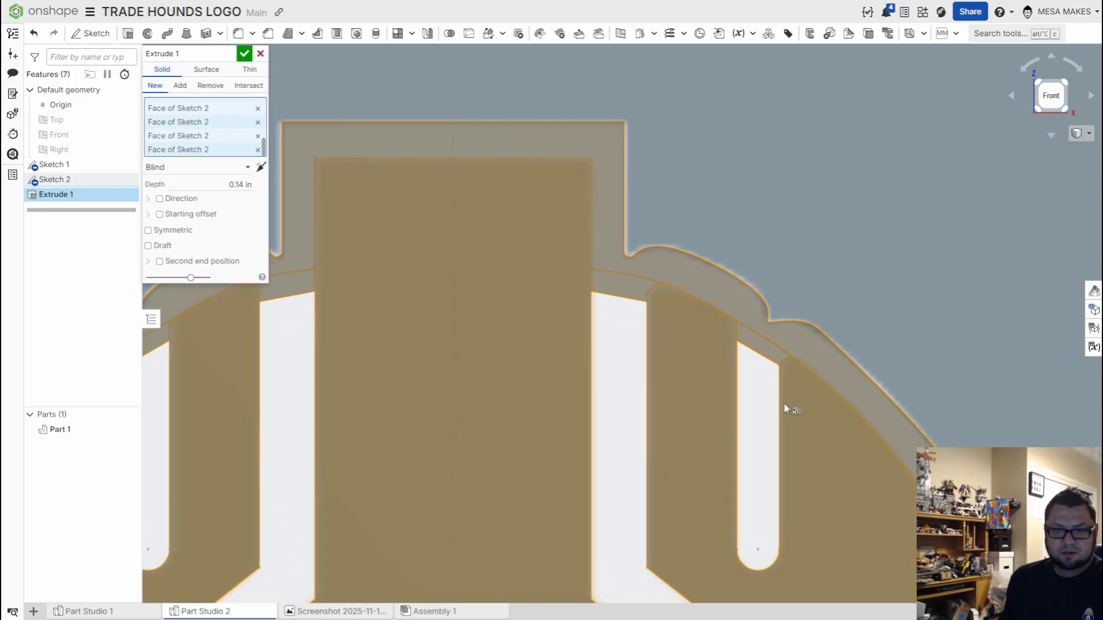
{"action": "left_click", "coordinate": [245, 54]}
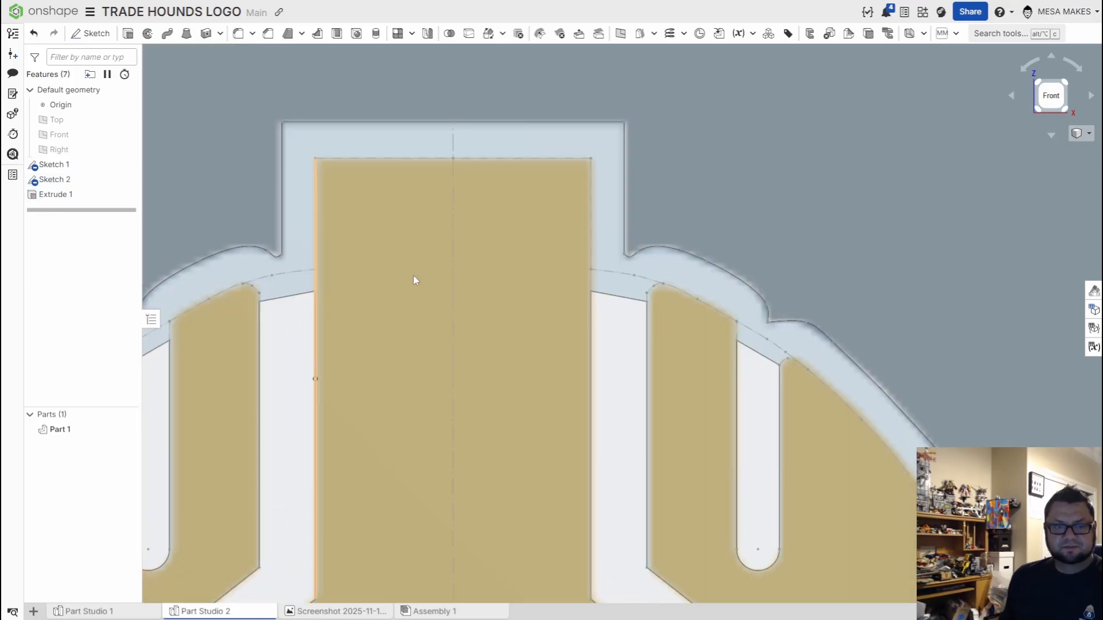
Step: Inspect the extruded dog head and letters with Sketch 1 hidden, and show the reference sketch again
{"action": "scroll", "coordinate": [413, 278], "scroll_direction": "down", "scroll_amount": 5}
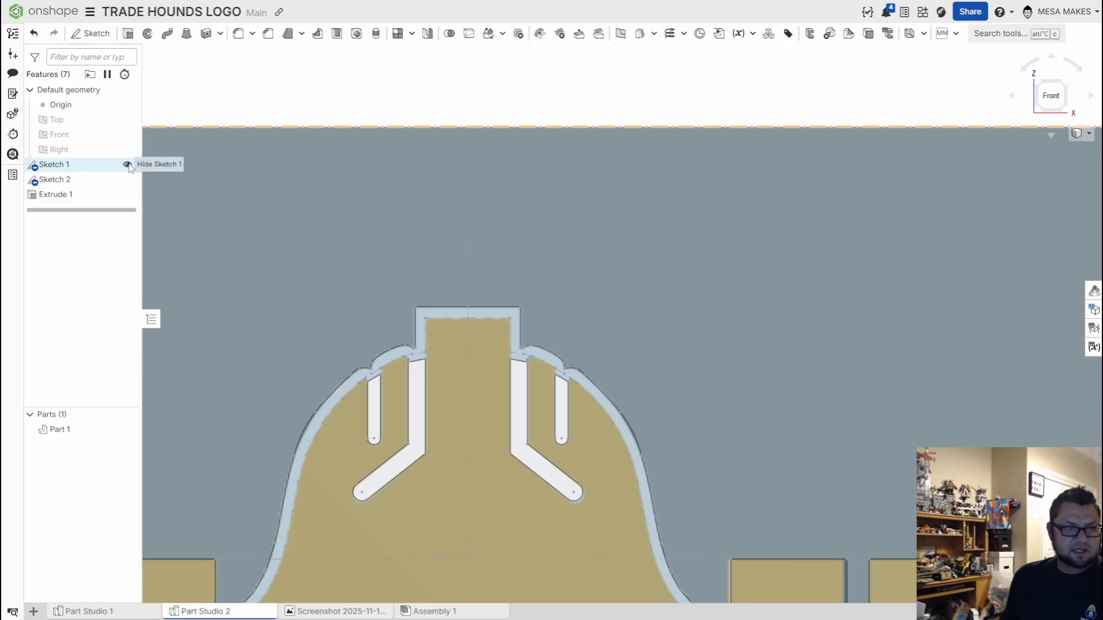
{"action": "left_click", "coordinate": [128, 165]}
{"action": "scroll", "coordinate": [577, 510], "scroll_direction": "down", "scroll_amount": 3}
{"action": "middle_click_drag", "start_coordinate": [581, 509], "coordinate": [613, 286]}
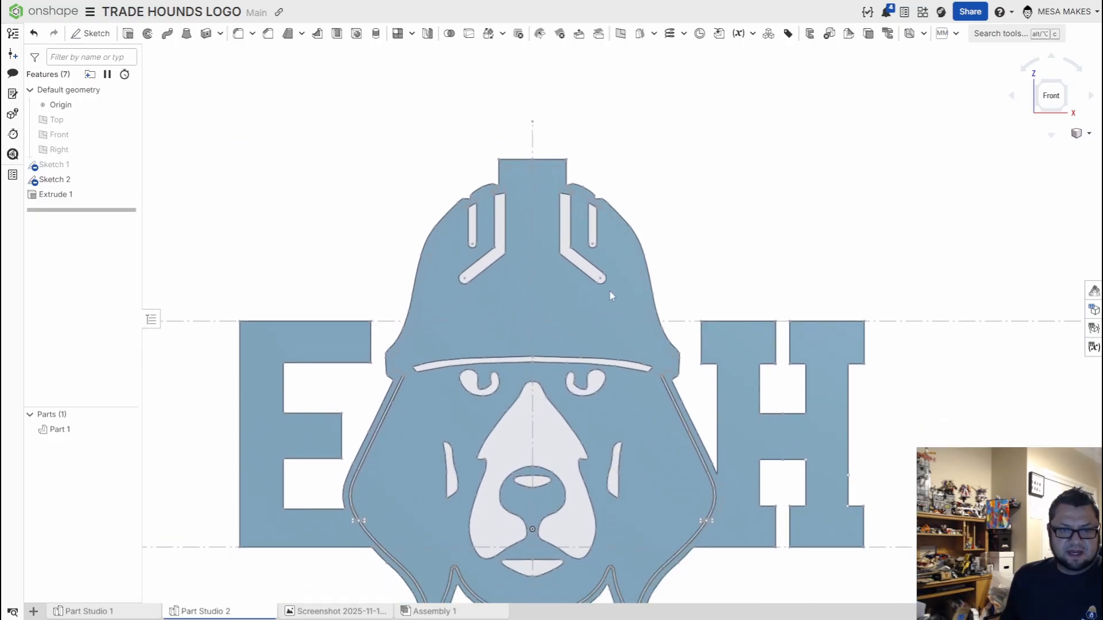
{"action": "scroll", "coordinate": [732, 449], "scroll_direction": "up", "scroll_amount": 2}
{"action": "middle_click_drag", "start_coordinate": [732, 449], "coordinate": [777, 360]}
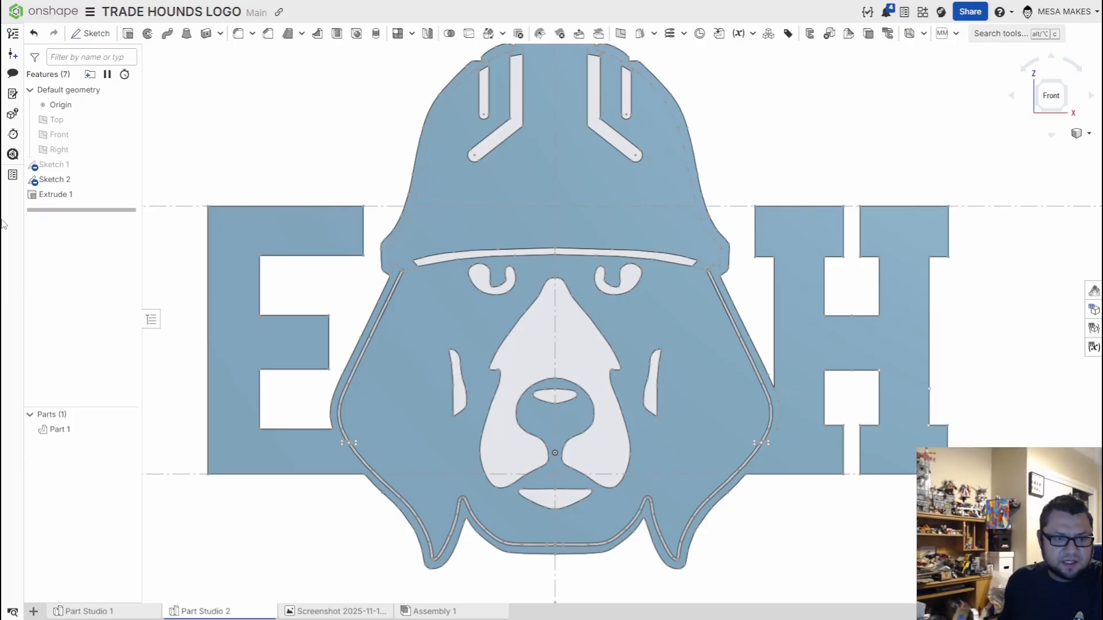
{"action": "left_click", "coordinate": [128, 164]}
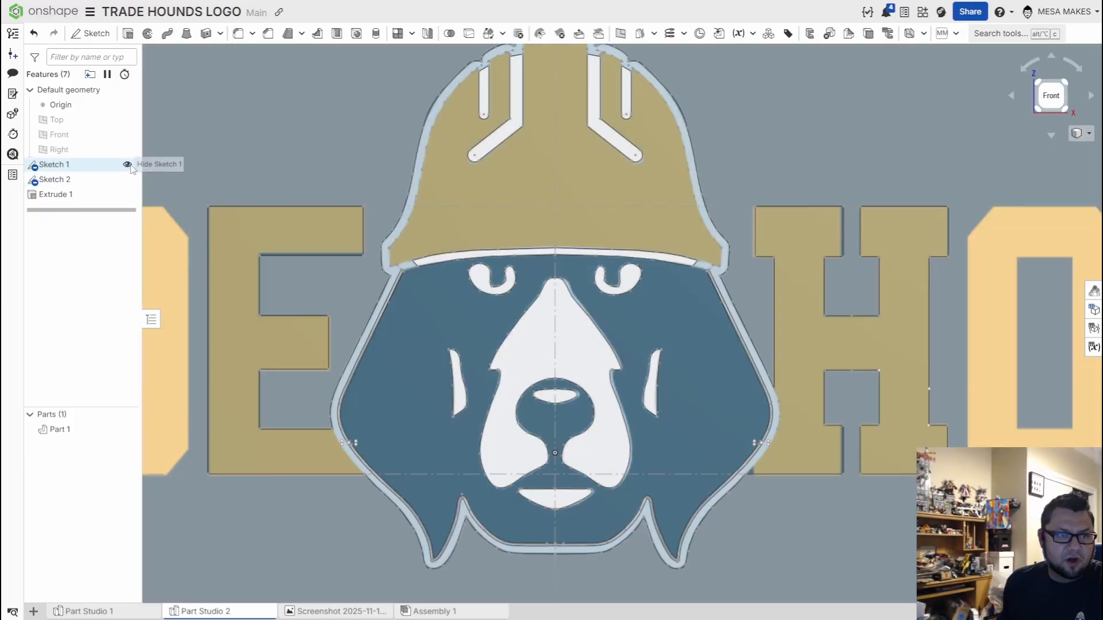
{"action": "scroll", "coordinate": [277, 383], "scroll_direction": "down", "scroll_amount": 4}
{"action": "scroll", "coordinate": [270, 414], "scroll_direction": "down", "scroll_amount": 4}
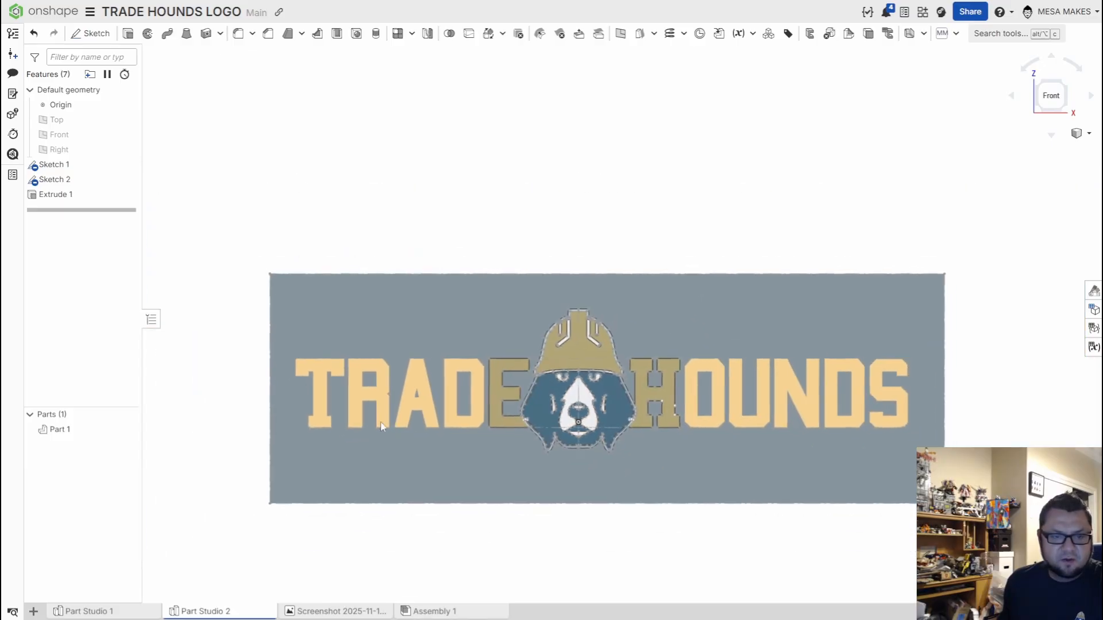
Step: Trace the left side of the letter T in Sketch 2 with lines, from the upper guide line down to the base ledge
{"action": "scroll", "coordinate": [469, 388], "scroll_direction": "up", "scroll_amount": 4}
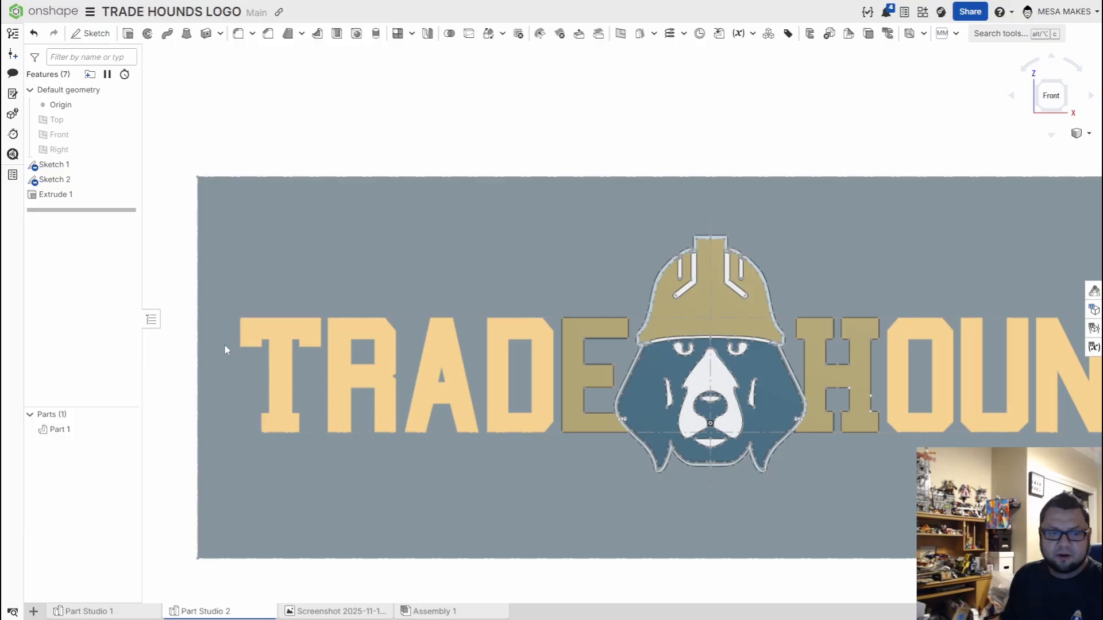
{"action": "scroll", "coordinate": [282, 368], "scroll_direction": "up", "scroll_amount": 5}
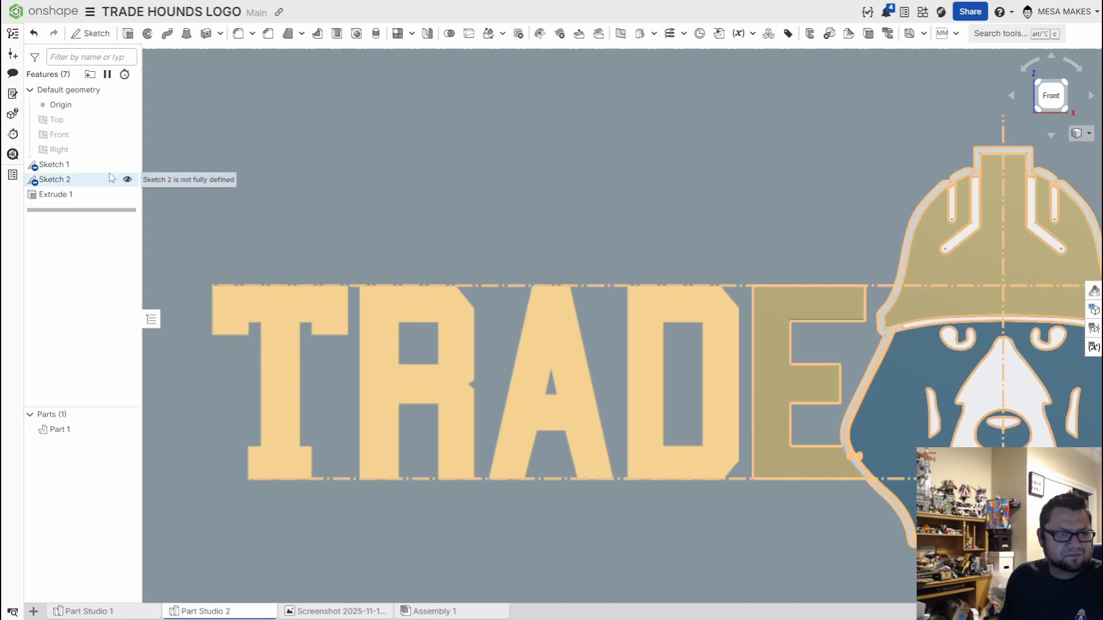
{"action": "double_click", "coordinate": [92, 178]}
{"action": "middle_click_drag", "start_coordinate": [231, 313], "coordinate": [301, 295]}
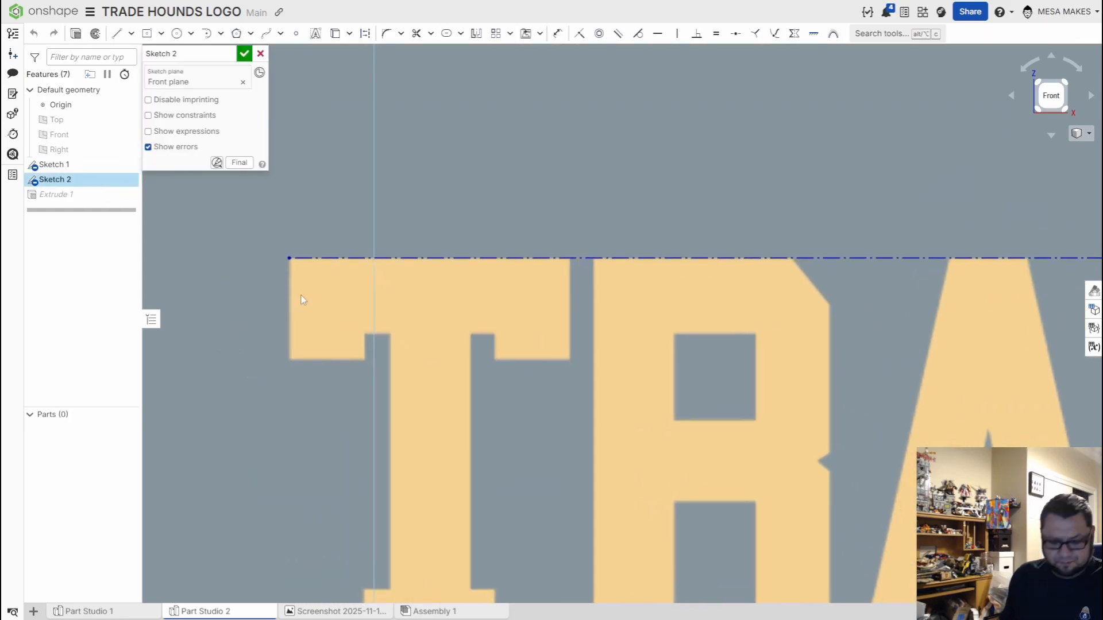
{"action": "key", "text": "l"}
{"action": "left_click", "coordinate": [290, 260]}
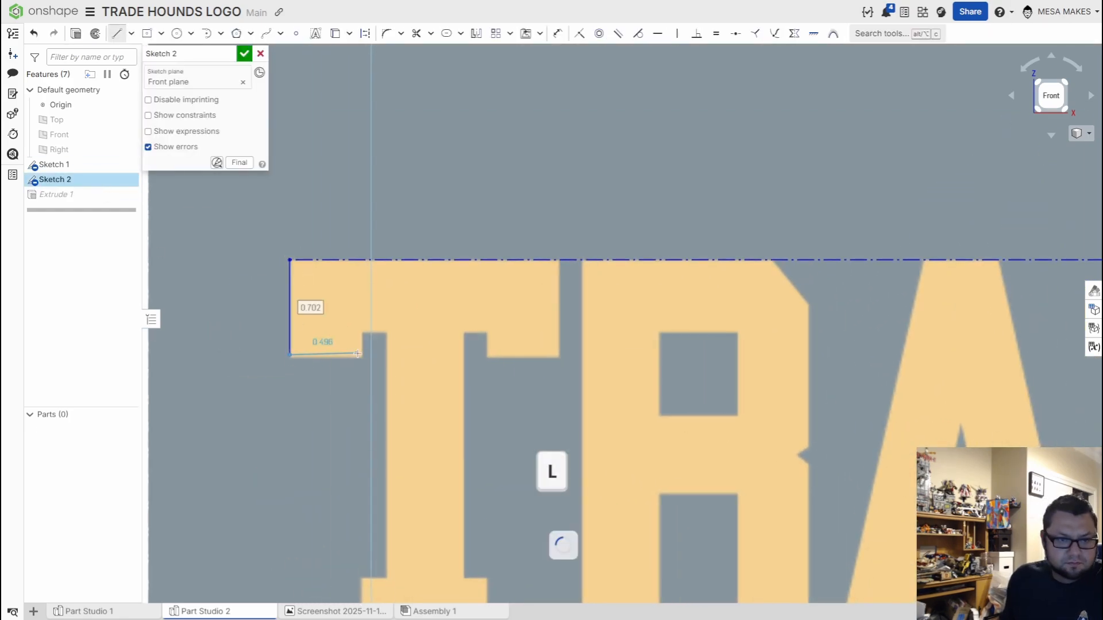
{"action": "scroll", "coordinate": [322, 339], "scroll_direction": "up", "scroll_amount": 3}
{"action": "scroll", "coordinate": [368, 356], "scroll_direction": "up", "scroll_amount": 5}
{"action": "scroll", "coordinate": [431, 453], "scroll_direction": "up", "scroll_amount": 2}
{"action": "left_click", "coordinate": [431, 453]}
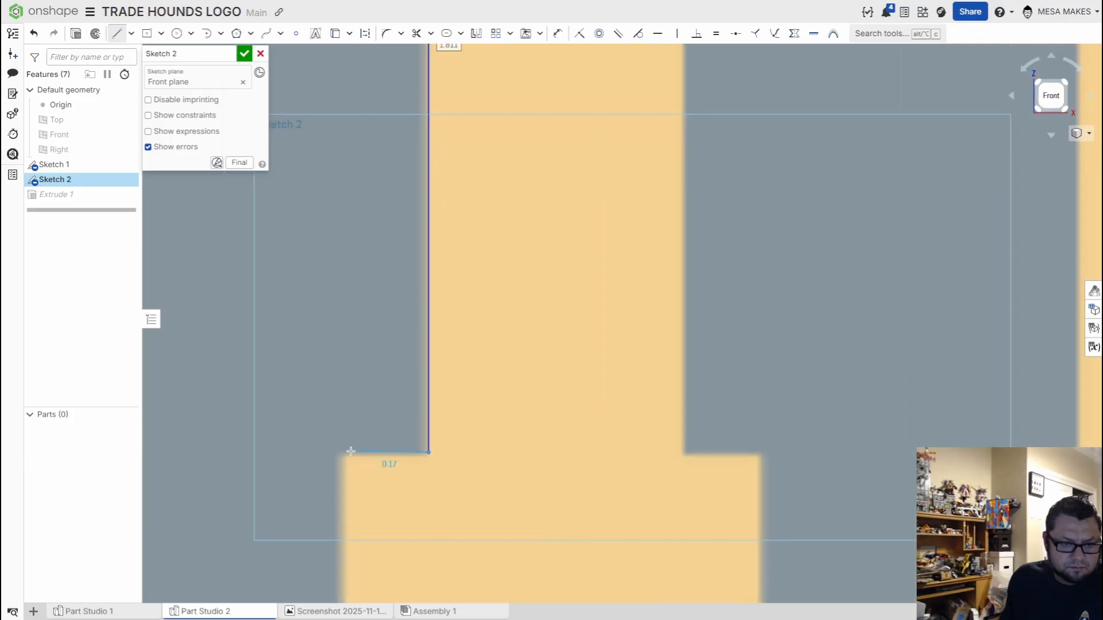
{"action": "left_click", "coordinate": [343, 453]}
Step: Trace the T's base along the lower guide line about 0.93 in wide, continuing up its right side and across the right ledge
{"action": "scroll", "coordinate": [343, 453], "scroll_direction": "down", "scroll_amount": 1}
{"action": "middle_click_drag", "start_coordinate": [344, 454], "coordinate": [344, 244]}
{"action": "left_click", "coordinate": [344, 426]}
{"action": "left_click", "coordinate": [699, 426]}
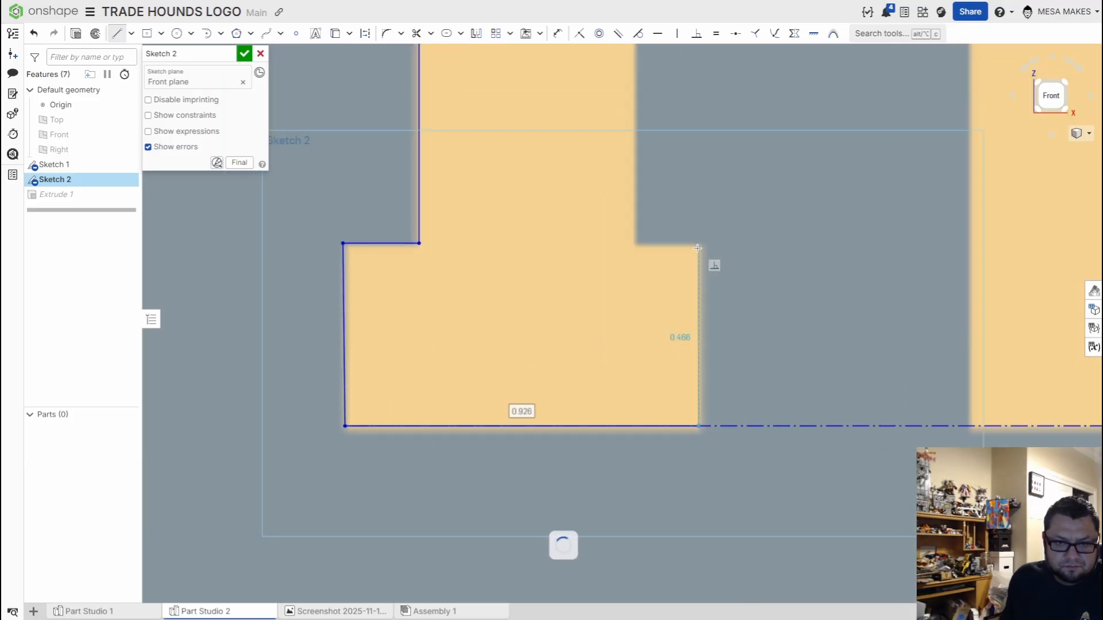
{"action": "left_click", "coordinate": [700, 244]}
{"action": "left_click", "coordinate": [636, 244]}
Step: End the line chain at the T's right ledge and make the two base ledges equal in length
{"action": "middle_click_drag", "start_coordinate": [636, 243], "coordinate": [627, 462]}
{"action": "scroll", "coordinate": [615, 392], "scroll_direction": "down", "scroll_amount": 2}
{"action": "middle_click_drag", "start_coordinate": [616, 392], "coordinate": [624, 543]}
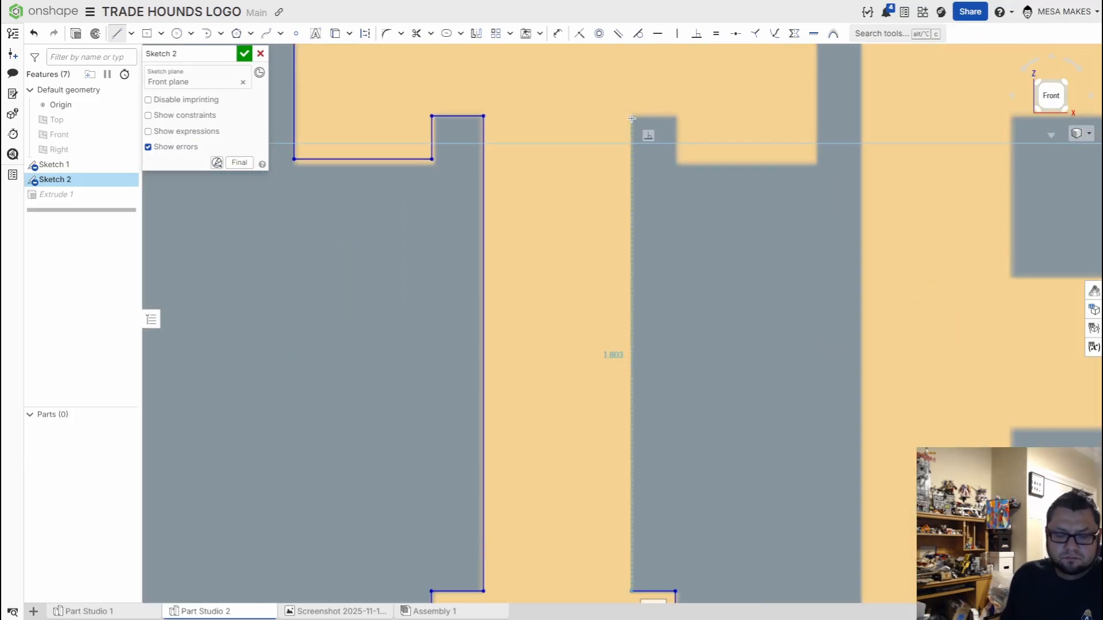
{"action": "scroll", "coordinate": [636, 118], "scroll_direction": "down", "scroll_amount": 1}
{"action": "middle_click_drag", "start_coordinate": [488, 513], "coordinate": [505, 388]}
{"action": "key", "text": "Escape"}
{"action": "key", "text": "e"}
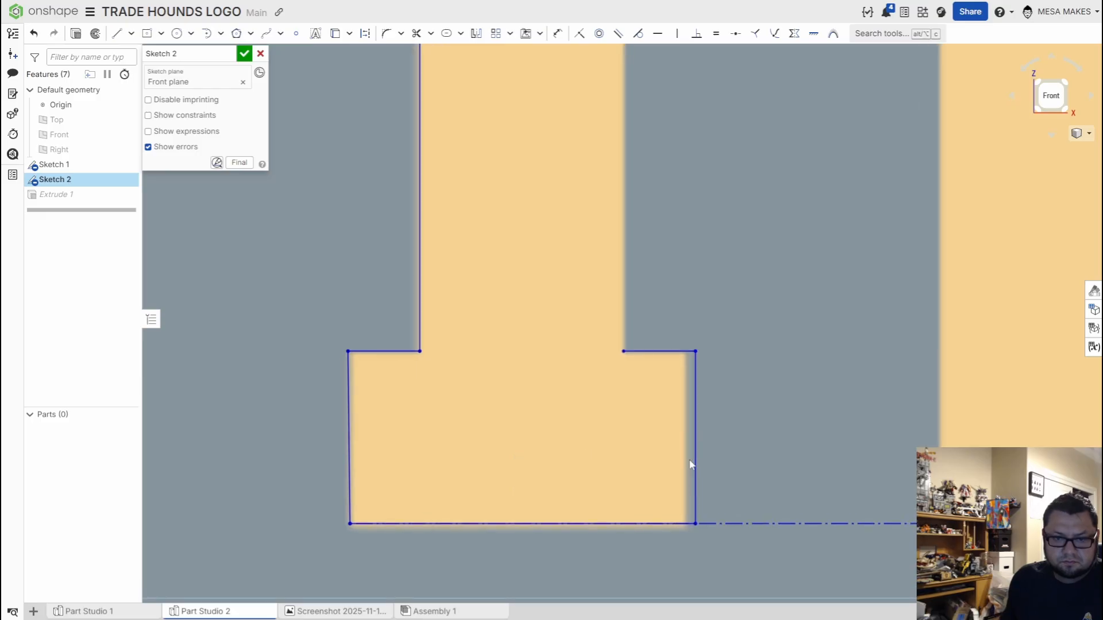
Step: Align the T's right base edge with the image and draw a short vertical construction line from the bottom edge's midpoint
{"action": "key", "text": "l"}
{"action": "key", "text": "q"}
{"action": "key", "text": "l"}
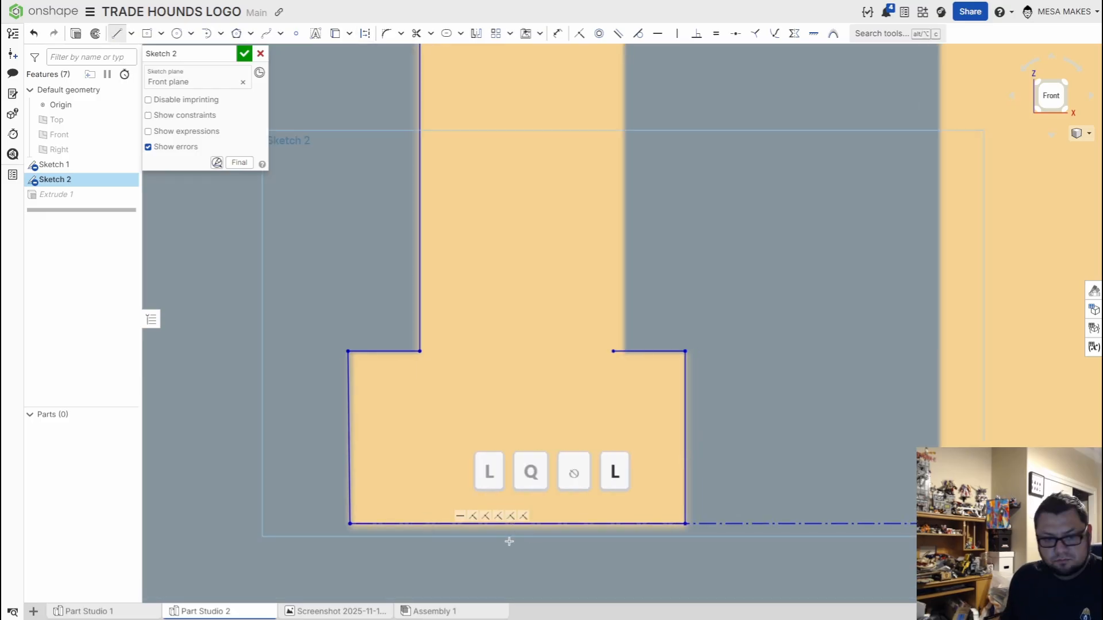
{"action": "scroll", "coordinate": [510, 491], "scroll_direction": "up", "scroll_amount": 3}
{"action": "key", "text": "q"}
{"action": "left_click", "coordinate": [509, 488]}
{"action": "key", "text": "Escape"}
{"action": "left_click", "coordinate": [510, 497]}
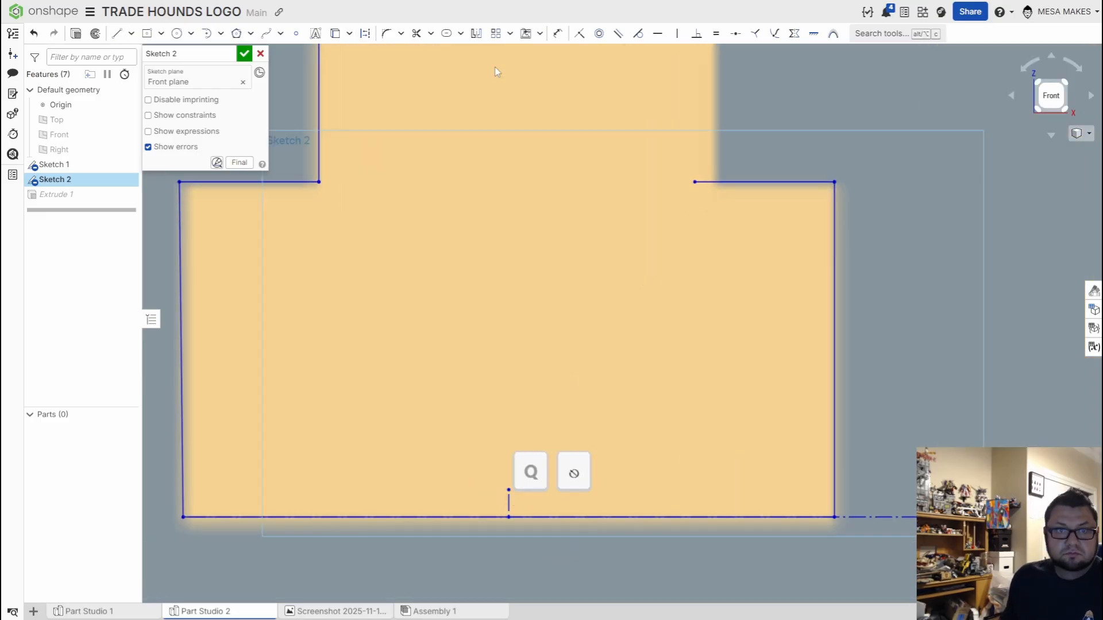
Step: Mirror the T's left stem and crossbar lines about the short vertical construction line
{"action": "left_click", "coordinate": [476, 33]}
{"action": "scroll", "coordinate": [354, 527], "scroll_direction": "down", "scroll_amount": 3}
{"action": "scroll", "coordinate": [308, 530], "scroll_direction": "down", "scroll_amount": 5}
{"action": "scroll", "coordinate": [274, 287], "scroll_direction": "up", "scroll_amount": 4}
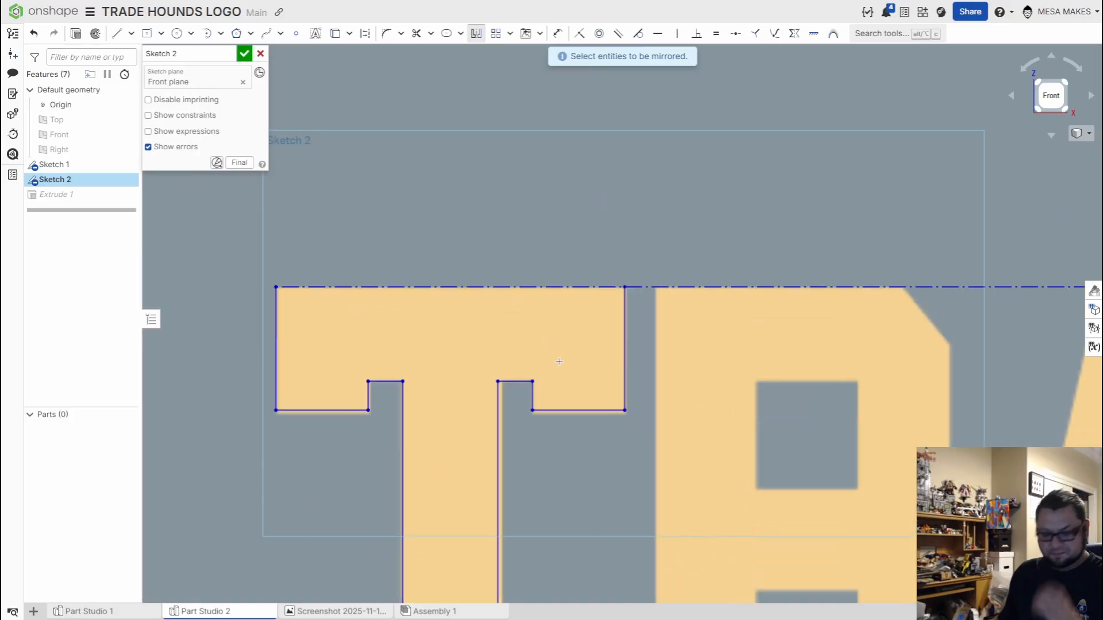
Step: Close the T's outline with a line along the top of its crossbar
{"action": "key", "text": "l"}
{"action": "left_click", "coordinate": [275, 287]}
{"action": "left_click", "coordinate": [688, 287]}
{"action": "key", "text": "Escape"}
{"action": "scroll", "coordinate": [423, 420], "scroll_direction": "up", "scroll_amount": 3}
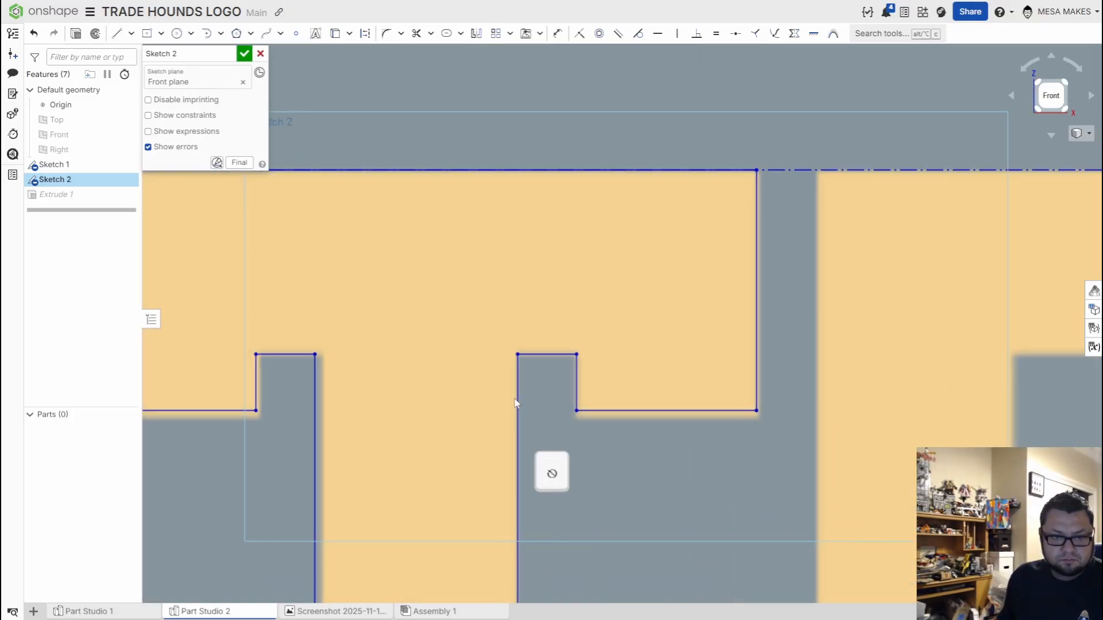
{"action": "scroll", "coordinate": [643, 419], "scroll_direction": "down", "scroll_amount": 3}
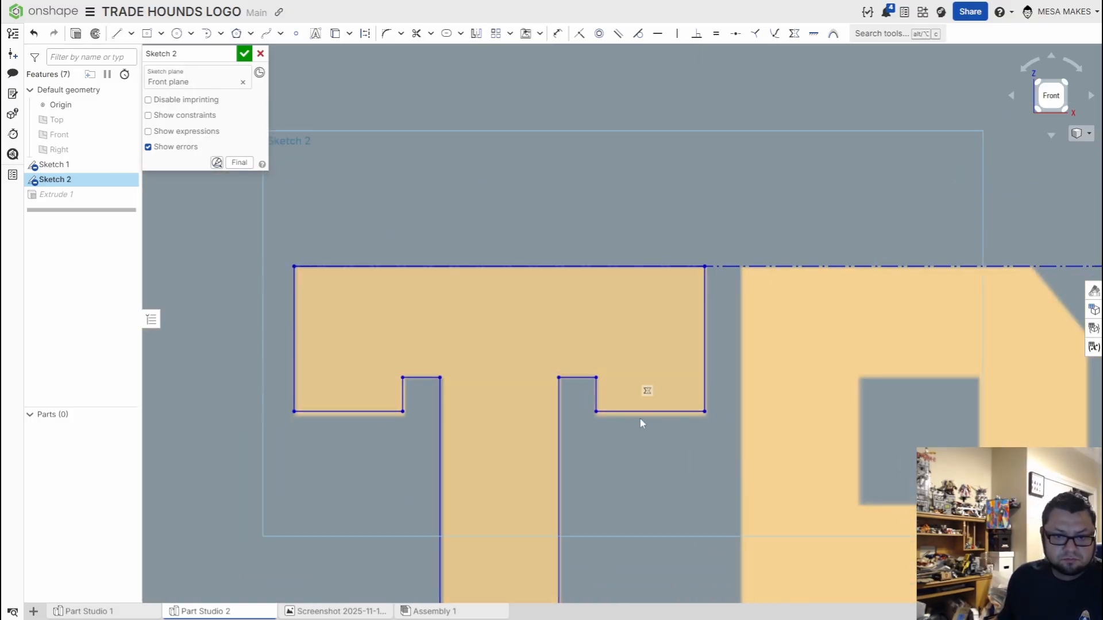
Step: Trace the R's left edge about 2.83 in long between the guide lines, and the bottom of its left leg
{"action": "key", "text": "l"}
{"action": "left_click", "coordinate": [741, 266]}
{"action": "middle_click_drag", "start_coordinate": [759, 512], "coordinate": [738, 337]}
{"action": "scroll", "coordinate": [719, 537], "scroll_direction": "up", "scroll_amount": 3}
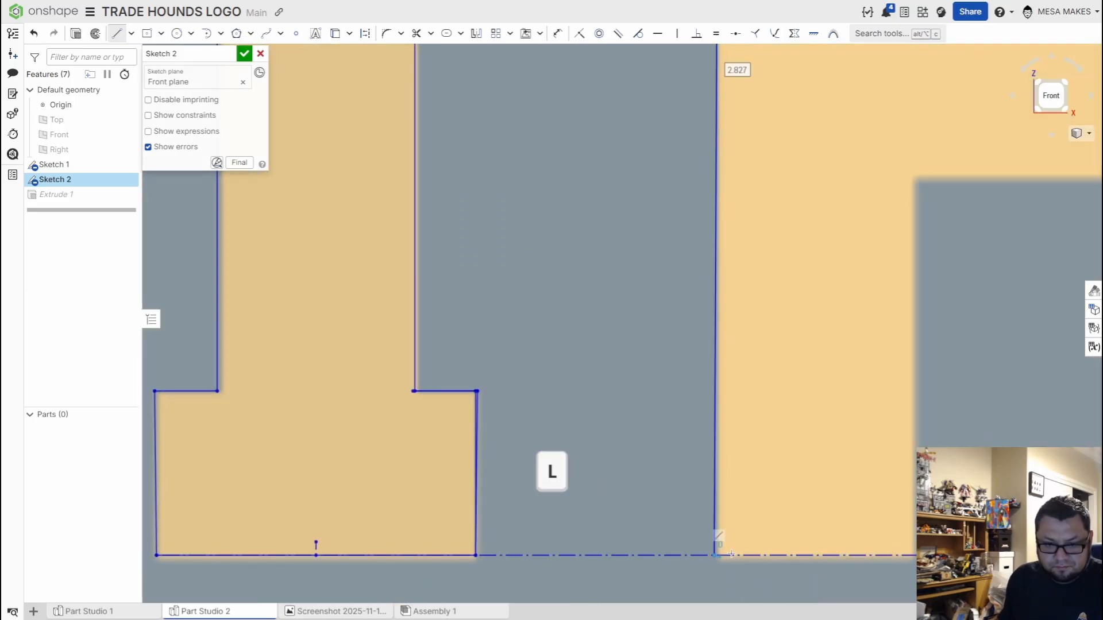
{"action": "left_click", "coordinate": [716, 554]}
{"action": "left_click", "coordinate": [918, 555]}
Step: Trace the gap between the R's legs, with its right side about 1.1 in high down to the lower guide line
{"action": "middle_click_drag", "start_coordinate": [932, 198], "coordinate": [482, 539]}
{"action": "left_click", "coordinate": [468, 268]}
{"action": "left_click", "coordinate": [663, 269]}
{"action": "middle_click_drag", "start_coordinate": [650, 464], "coordinate": [618, 297]}
{"action": "scroll", "coordinate": [614, 345], "scroll_direction": "down", "scroll_amount": 1}
{"action": "left_click", "coordinate": [626, 458]}
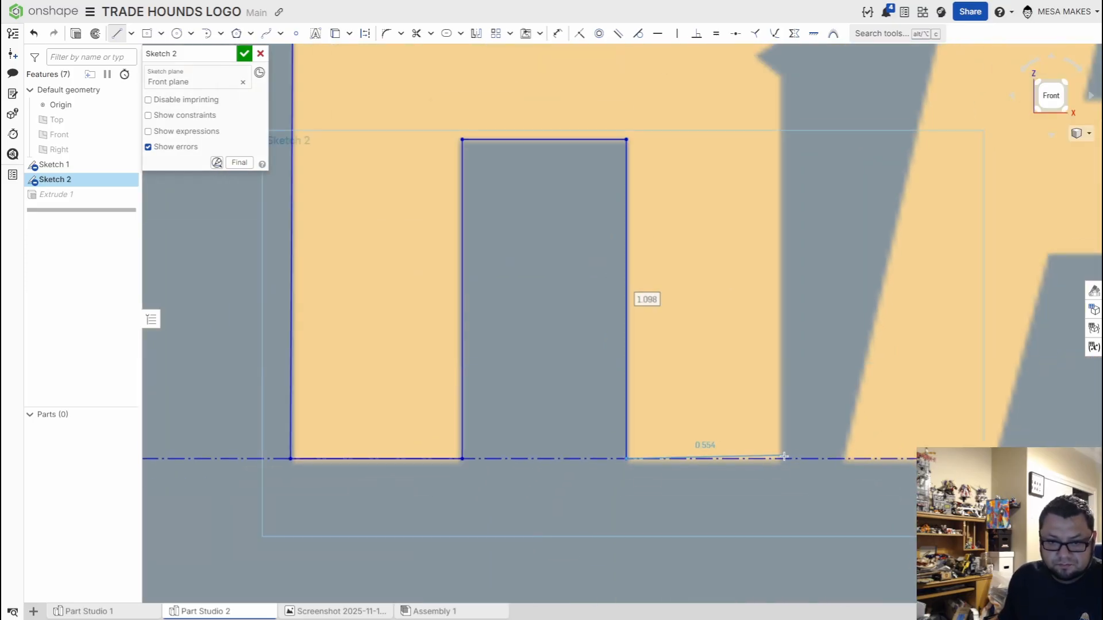
Step: Trace the R's right leg and the small V-shaped notch above it, and apply an equal constraint to the notch lines
{"action": "left_click", "coordinate": [782, 458]}
{"action": "middle_click_drag", "start_coordinate": [788, 101], "coordinate": [817, 333]}
{"action": "scroll", "coordinate": [814, 313], "scroll_direction": "up", "scroll_amount": 3}
{"action": "left_click", "coordinate": [814, 309]}
{"action": "left_click", "coordinate": [769, 273]}
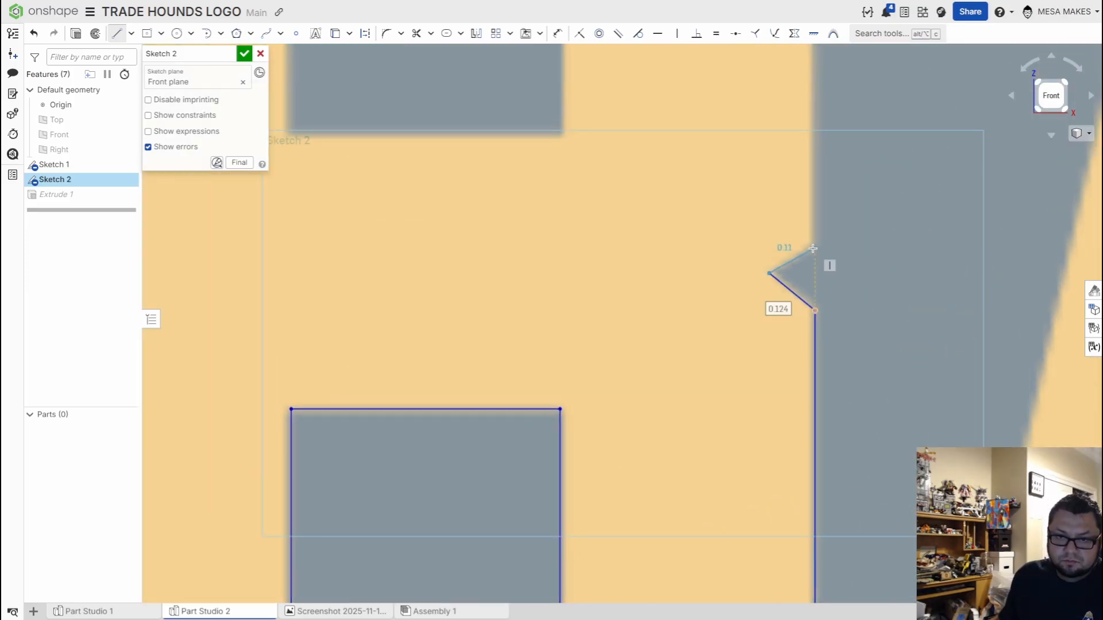
{"action": "left_click", "coordinate": [814, 248]}
{"action": "key", "text": "Escape"}
{"action": "scroll", "coordinate": [807, 251], "scroll_direction": "up", "scroll_amount": 3}
{"action": "key", "text": "e"}
Step: Finish tracing the R's outline with its upper right edge, angled top corner and top edge along the upper guide line
{"action": "middle_click_drag", "start_coordinate": [804, 235], "coordinate": [836, 507]}
{"action": "key", "text": "l"}
{"action": "left_click", "coordinate": [807, 412]}
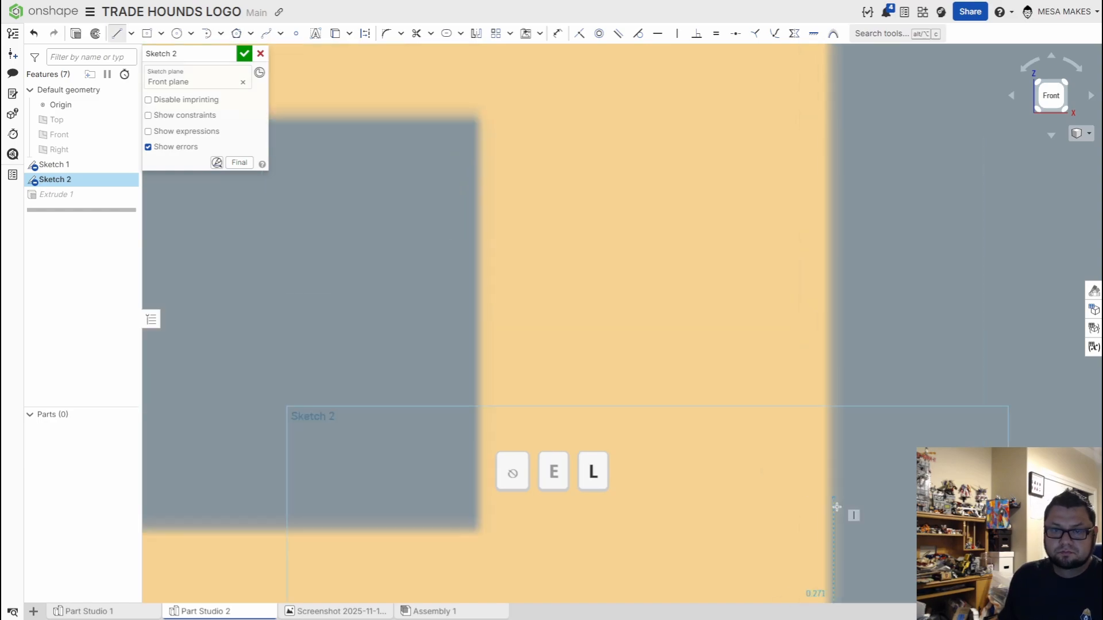
{"action": "middle_click_drag", "start_coordinate": [835, 259], "coordinate": [834, 415]}
{"action": "scroll", "coordinate": [834, 415], "scroll_direction": "down", "scroll_amount": 1}
{"action": "left_click", "coordinate": [827, 189]}
{"action": "middle_click_drag", "start_coordinate": [712, 69], "coordinate": [858, 298]}
{"action": "left_click", "coordinate": [827, 239]}
{"action": "scroll", "coordinate": [581, 289], "scroll_direction": "down", "scroll_amount": 1}
{"action": "mouse_move", "coordinate": [344, 253]}
{"action": "middle_mouse_down"}
{"action": "mouse_move", "coordinate": [582, 289]}
{"action": "mouse_move", "coordinate": [653, 180]}
{"action": "middle_mouse_up"}
{"action": "left_click", "coordinate": [374, 279]}
Step: Sketch a rectangle over the enclosed opening in the upper half of the R
{"action": "scroll", "coordinate": [683, 221], "scroll_direction": "up", "scroll_amount": 2}
{"action": "key", "text": "g"}
{"action": "left_click", "coordinate": [688, 222]}
{"action": "left_click", "coordinate": [965, 515]}
Step: Trace the A's left inner slanted edge from the lower guide line up to the peak of its small triangular opening
{"action": "scroll", "coordinate": [862, 229], "scroll_direction": "down", "scroll_amount": 5}
{"action": "middle_click_drag", "start_coordinate": [1074, 297], "coordinate": [738, 330]}
{"action": "key", "text": "l"}
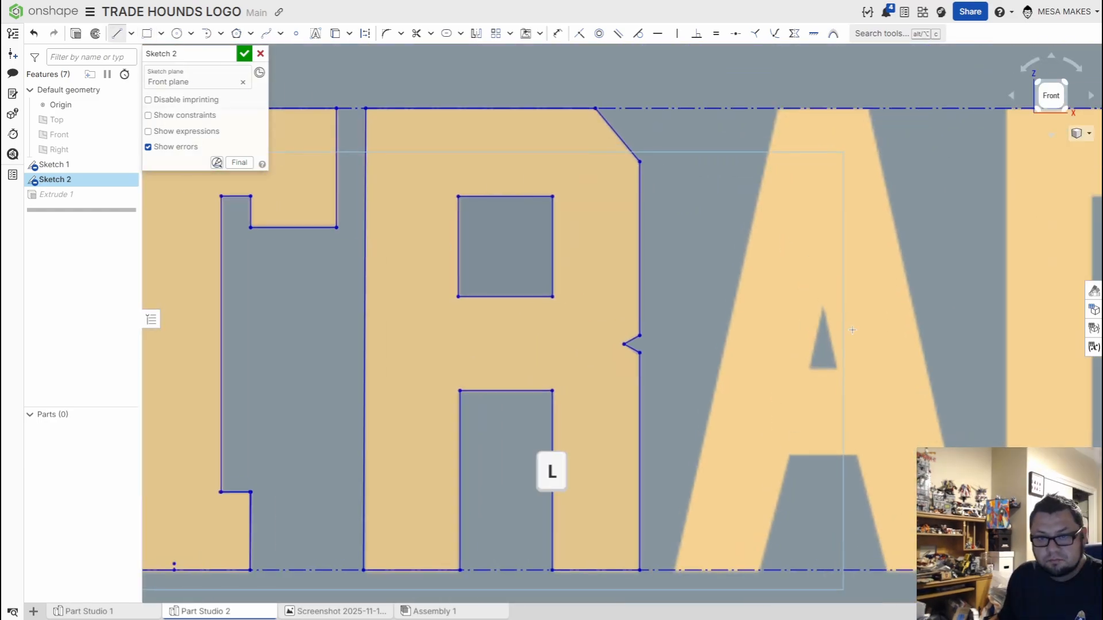
{"action": "left_click", "coordinate": [761, 570]}
{"action": "key", "text": "l"}
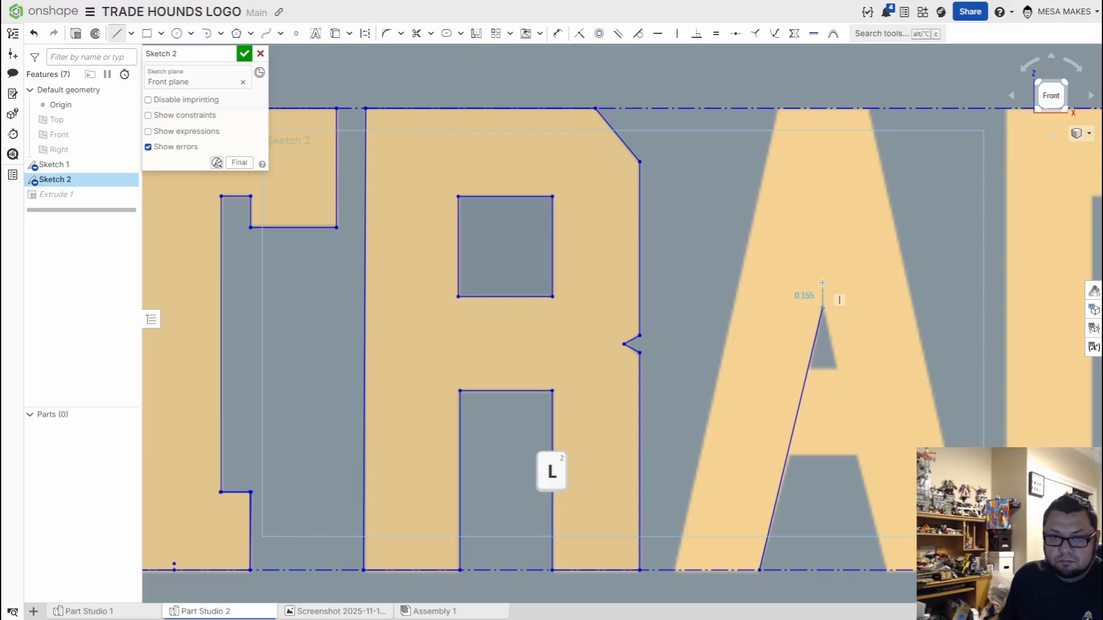
Step: Draw a vertical construction line about 0.155 in long upward from the peak of the A's triangular opening
{"action": "key", "text": "q"}
{"action": "left_click", "coordinate": [822, 283]}
{"action": "key", "text": "Escape"}
{"action": "key", "text": "Escape"}
{"action": "middle_click_drag", "start_coordinate": [799, 145], "coordinate": [763, 150]}
{"action": "scroll", "coordinate": [763, 149], "scroll_direction": "up", "scroll_amount": 1}
Step: Trace the left half of the A's top, its outer left edge about 2.9 in long, and the bottom of its left leg
{"action": "key", "text": "q"}
{"action": "key", "text": "l"}
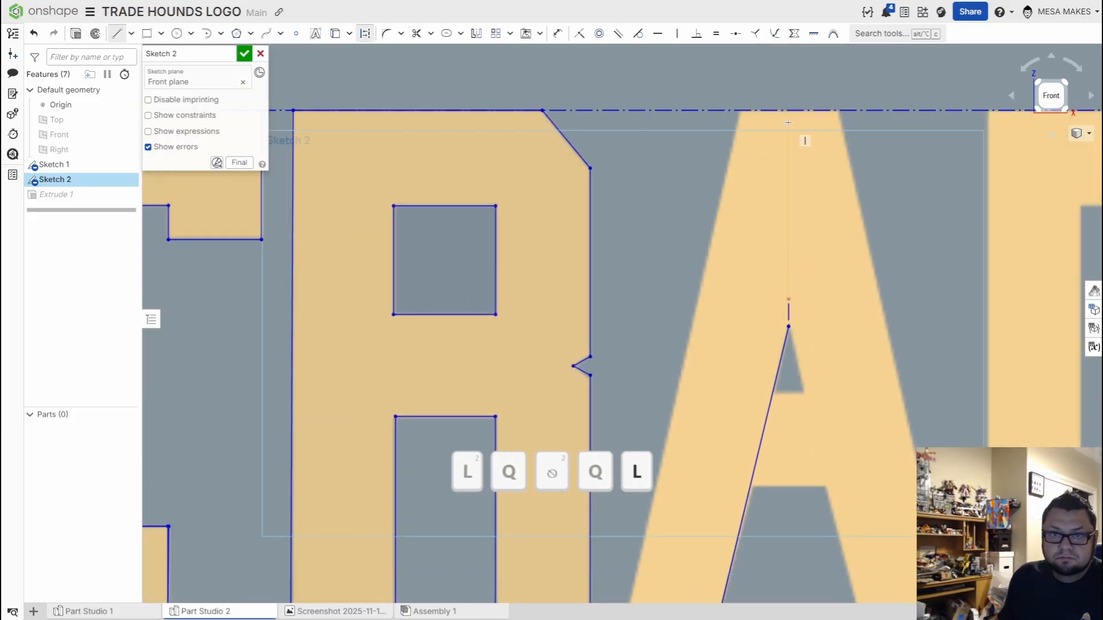
{"action": "key", "text": "q"}
{"action": "left_click", "coordinate": [740, 110]}
{"action": "middle_click_drag", "start_coordinate": [636, 580], "coordinate": [749, 402]}
{"action": "left_click", "coordinate": [740, 432]}
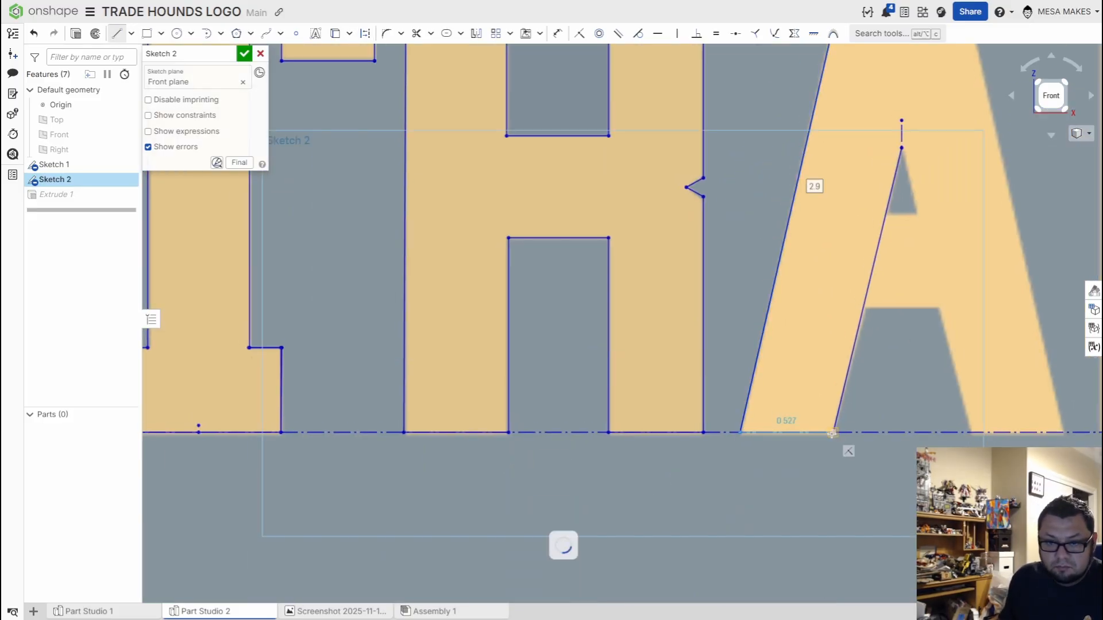
{"action": "left_click", "coordinate": [832, 433]}
Step: Draw the lower and upper edges of the A's crossbar from its inner slanted line to the letter's centre
{"action": "key", "text": "l"}
{"action": "left_click", "coordinate": [901, 308]}
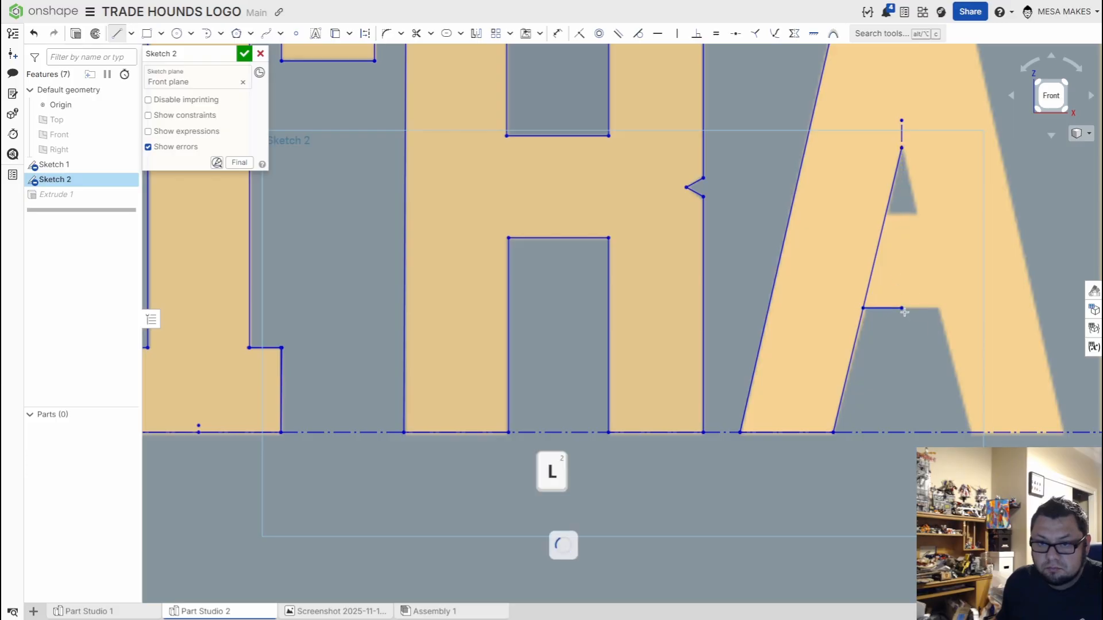
{"action": "scroll", "coordinate": [898, 230], "scroll_direction": "up", "scroll_amount": 2}
{"action": "scroll", "coordinate": [896, 241], "scroll_direction": "down", "scroll_amount": 3}
Step: Trim the A's inner slanted line where it crosses the crossbar and mirror the left half about the vertical construction line
{"action": "key", "text": "m"}
{"action": "scroll", "coordinate": [804, 344], "scroll_direction": "up", "scroll_amount": 5}
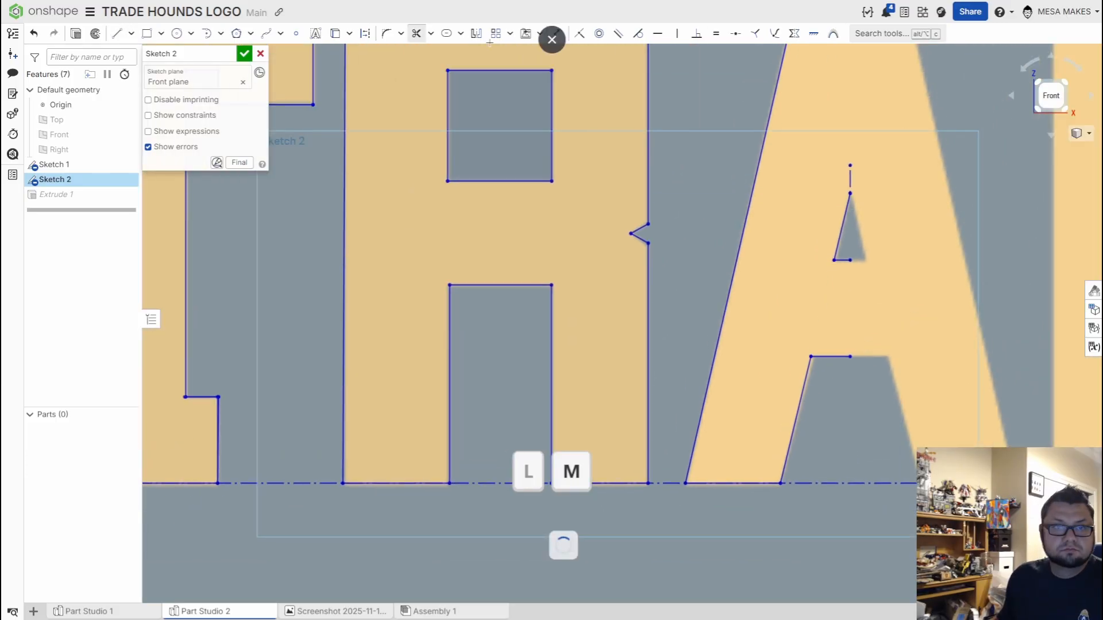
{"action": "scroll", "coordinate": [782, 368], "scroll_direction": "down", "scroll_amount": 6}
{"action": "scroll", "coordinate": [631, 250], "scroll_direction": "up", "scroll_amount": 6}
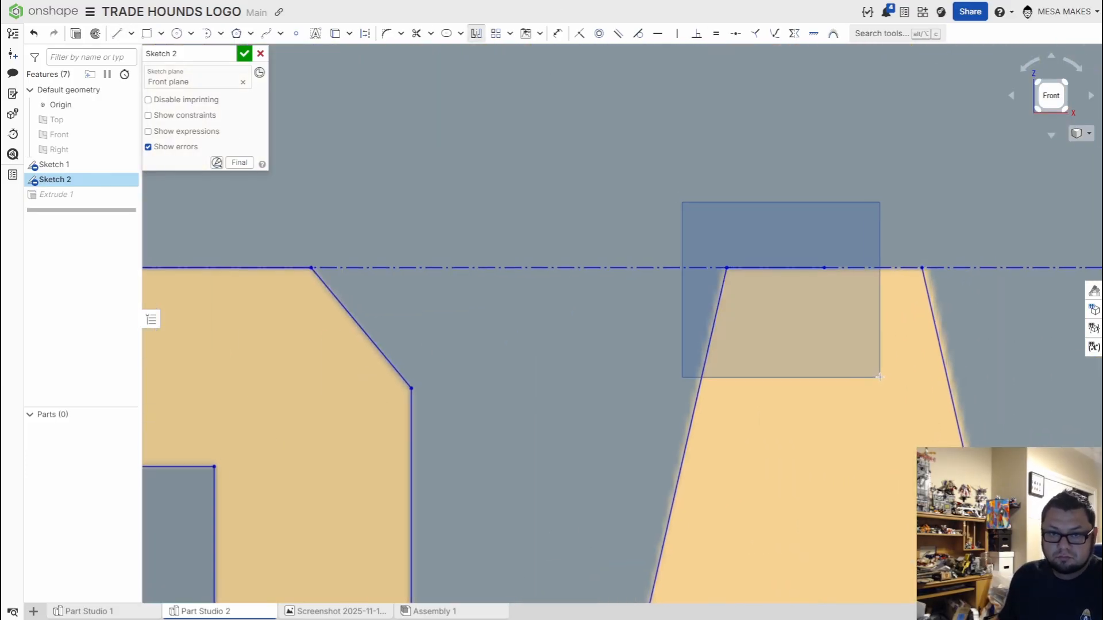
Step: Trace the left edge of TRADE's D about 2.827 in long, its bottom edge and its angled lower right corner
{"action": "scroll", "coordinate": [631, 251], "scroll_direction": "down", "scroll_amount": 3}
{"action": "key", "text": "l"}
{"action": "left_click", "coordinate": [669, 167]}
{"action": "left_click", "coordinate": [669, 550]}
{"action": "scroll", "coordinate": [860, 550], "scroll_direction": "up", "scroll_amount": 4}
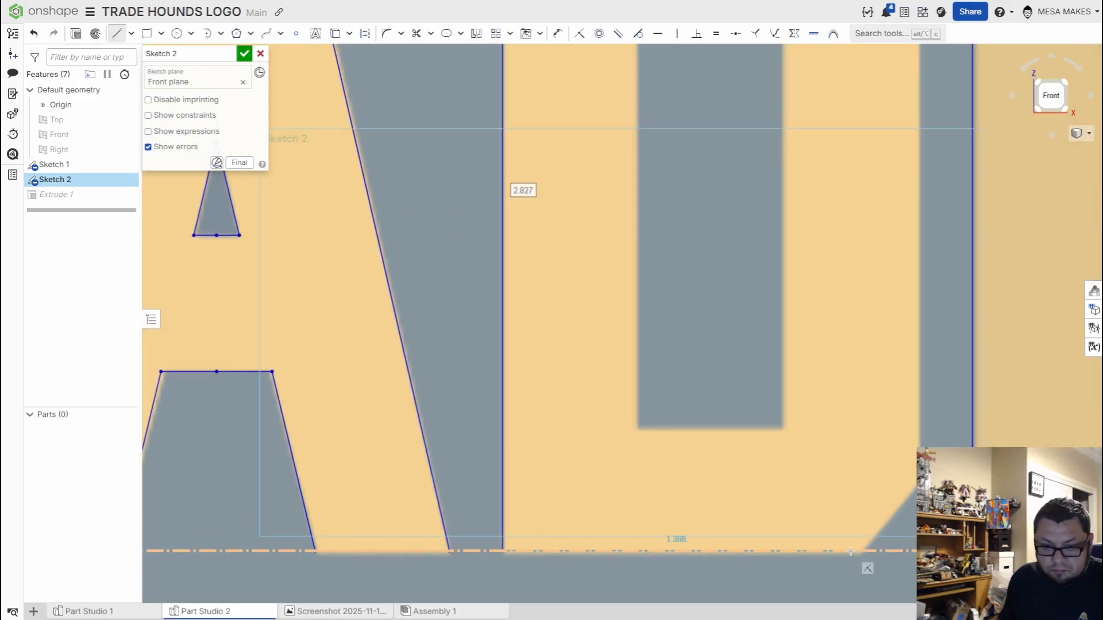
{"action": "left_click", "coordinate": [858, 551]}
{"action": "left_click", "coordinate": [919, 485]}
Step: Close the D's outline with its right edge, an angled upper corner about 0.424 in long, and the top edge
{"action": "scroll", "coordinate": [918, 482], "scroll_direction": "down", "scroll_amount": 4}
{"action": "scroll", "coordinate": [948, 207], "scroll_direction": "up", "scroll_amount": 4}
{"action": "left_click", "coordinate": [872, 173]}
{"action": "left_click", "coordinate": [812, 99]}
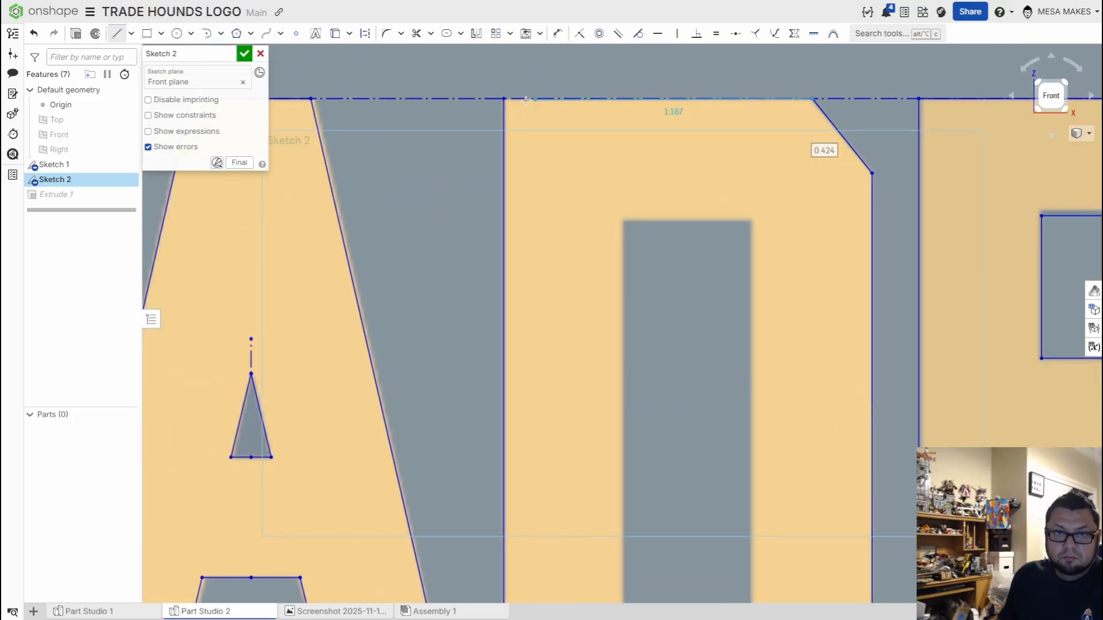
{"action": "left_click", "coordinate": [503, 99]}
Step: Sketch a rectangle over the opening inside TRADE's D
{"action": "key", "text": "g"}
{"action": "left_click", "coordinate": [623, 220]}
{"action": "middle_click_drag", "start_coordinate": [697, 438], "coordinate": [660, 200]}
{"action": "left_click", "coordinate": [714, 389]}
Step: Sketch a rectangle over the opening inside the O of HOUNDS
{"action": "scroll", "coordinate": [714, 388], "scroll_direction": "down", "scroll_amount": 4}
{"action": "middle_click_drag", "start_coordinate": [987, 448], "coordinate": [195, 462]}
{"action": "scroll", "coordinate": [718, 304], "scroll_direction": "up", "scroll_amount": 3}
{"action": "left_click", "coordinate": [660, 472]}
Step: Trace the left half of the O's outline, including both angled corners, ending at the middle of its top and bottom
{"action": "key", "text": "l"}
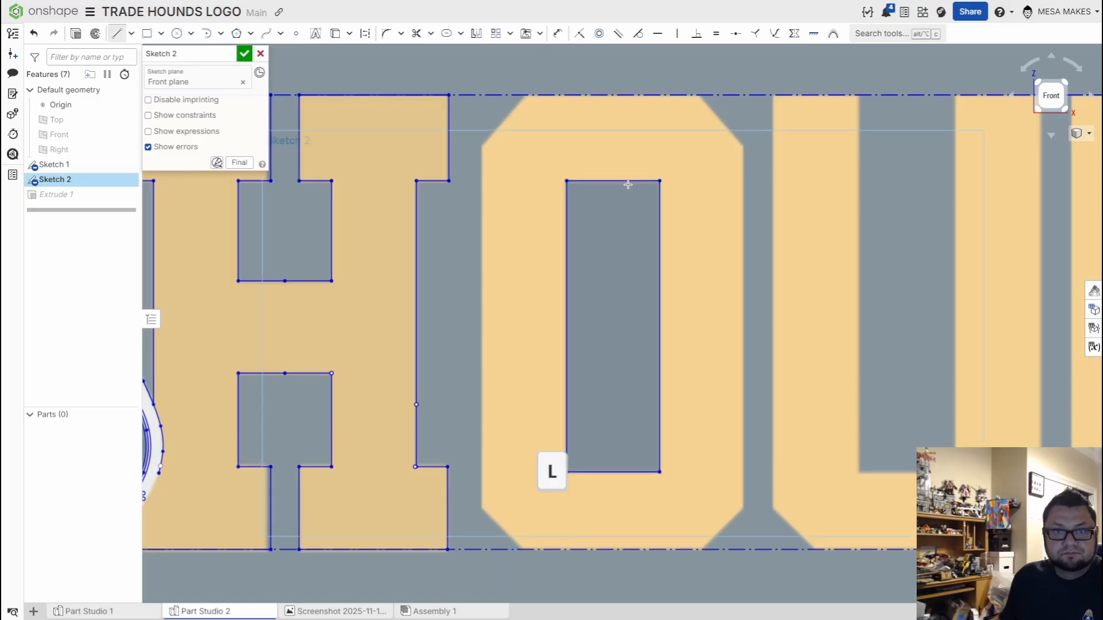
{"action": "left_click", "coordinate": [530, 95]}
{"action": "left_click", "coordinate": [481, 508]}
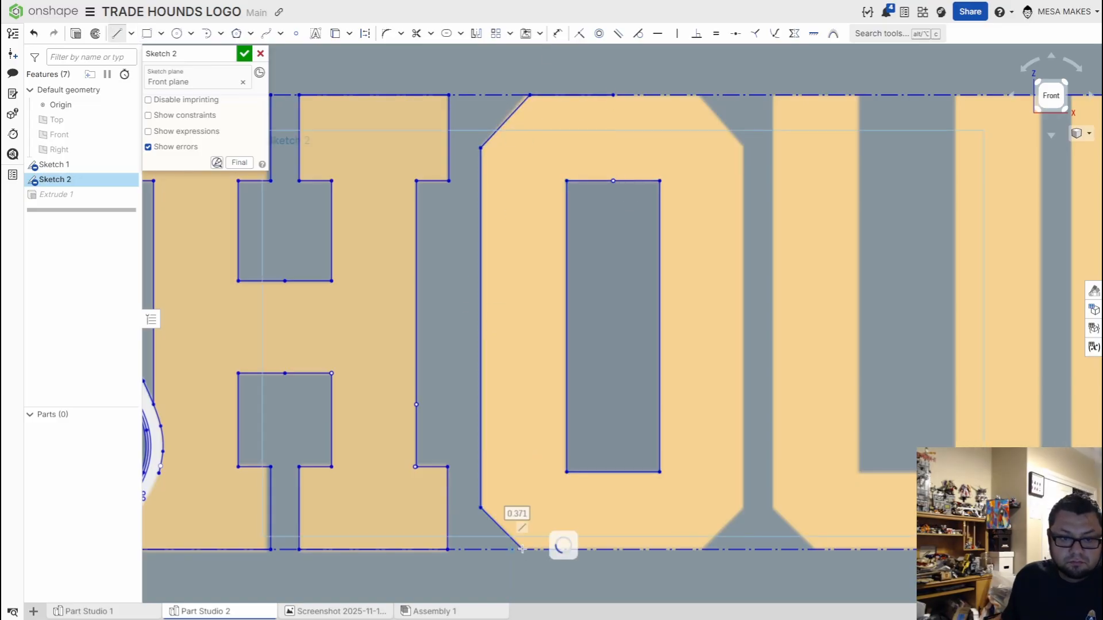
{"action": "left_click", "coordinate": [522, 550]}
{"action": "left_click", "coordinate": [613, 549]}
Step: Draw a vertical construction line about 0.244 in long down from the O's top midpoint and mirror the left half about it
{"action": "left_click", "coordinate": [613, 95]}
{"action": "key", "text": "q"}
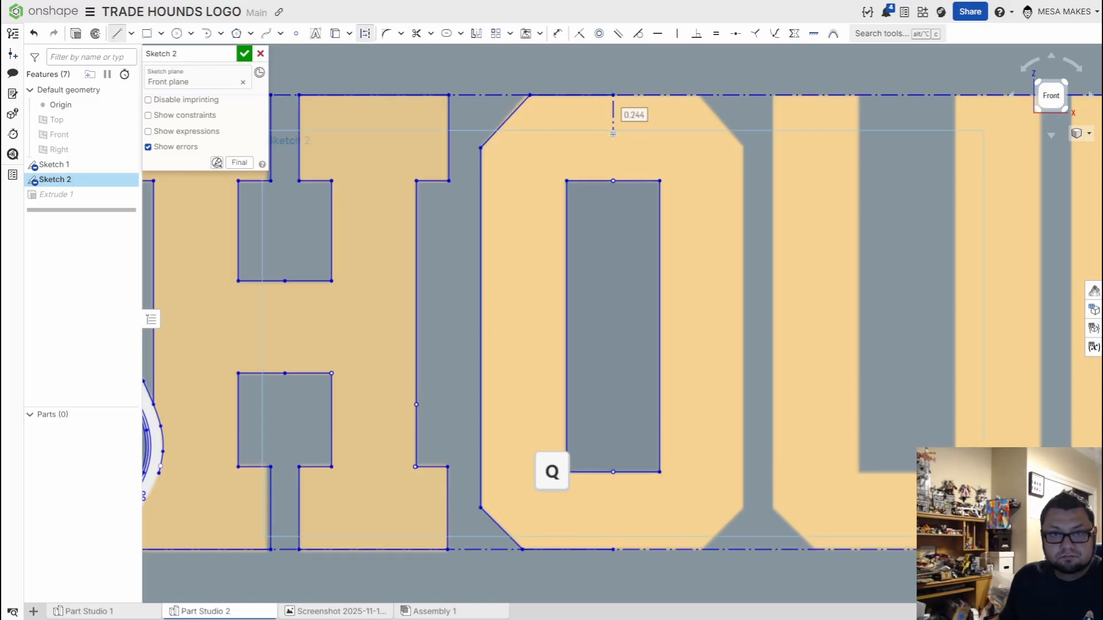
{"action": "left_click", "coordinate": [612, 135]}
{"action": "key", "text": "Escape"}
{"action": "left_click", "coordinate": [613, 133]}
{"action": "left_click", "coordinate": [476, 33]}
{"action": "left_click_drag", "start_coordinate": [460, 95], "coordinate": [538, 180]}
{"action": "left_click_drag", "start_coordinate": [513, 83], "coordinate": [640, 120]}
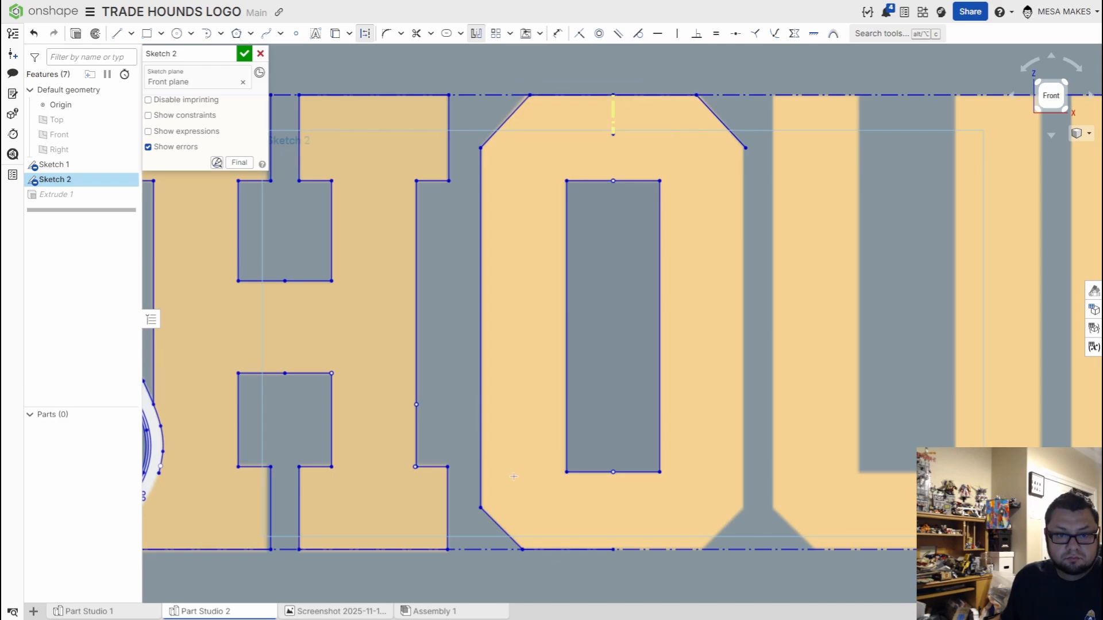
{"action": "left_click_drag", "start_coordinate": [600, 562], "coordinate": [467, 486]}
Step: Sketch a rectangle over the U's slot from the upper guide line and delete its top edge
{"action": "scroll", "coordinate": [752, 463], "scroll_direction": "down", "scroll_amount": 1}
{"action": "middle_click_drag", "start_coordinate": [753, 463], "coordinate": [639, 386]}
{"action": "key", "text": "g"}
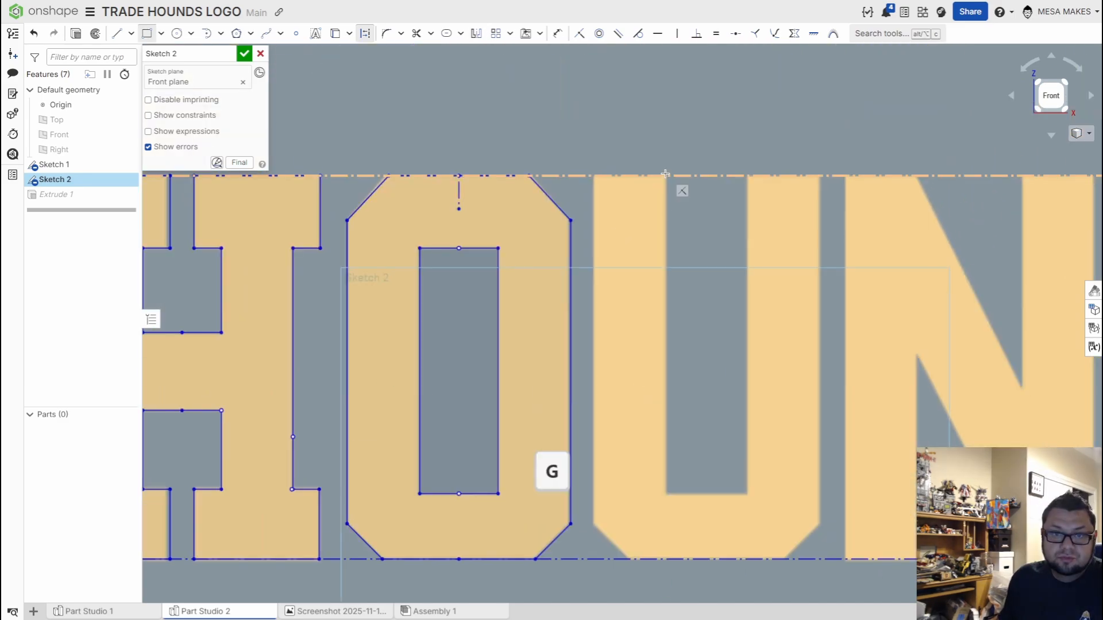
{"action": "key", "text": "q"}
{"action": "scroll", "coordinate": [645, 330], "scroll_direction": "up", "scroll_amount": 3}
{"action": "key", "text": "Delete"}
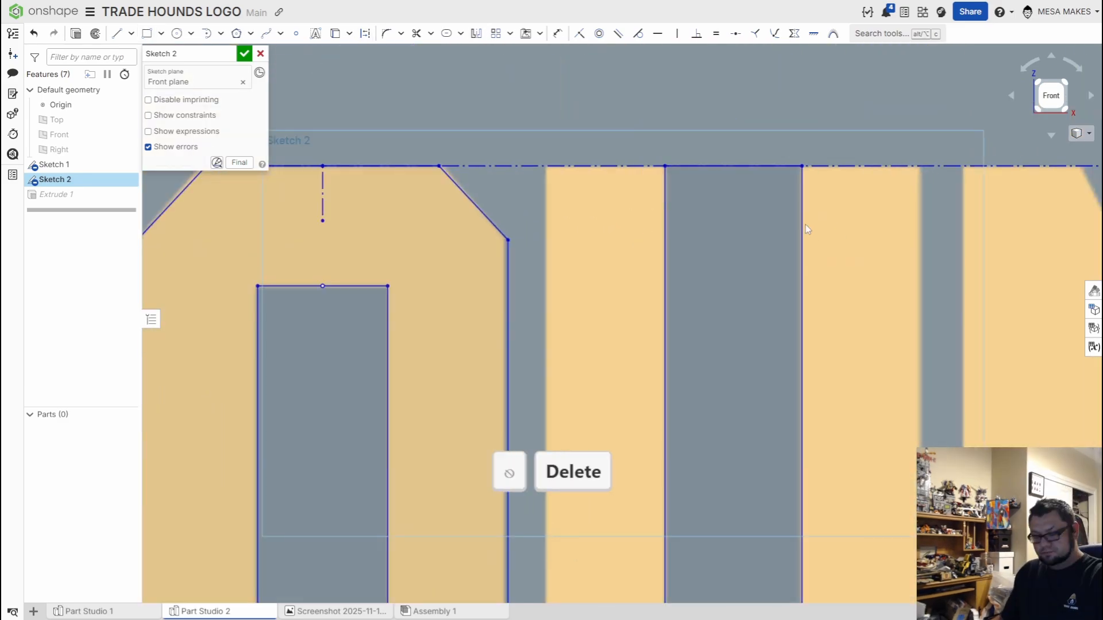
Step: Trace the U's left edge, its angled lower left corner and about 0.588 in of the bottom up to the letter's centre
{"action": "key", "text": "l"}
{"action": "left_click", "coordinate": [546, 166]}
{"action": "scroll", "coordinate": [579, 315], "scroll_direction": "down", "scroll_amount": 1}
{"action": "middle_click_drag", "start_coordinate": [589, 333], "coordinate": [612, 166]}
{"action": "scroll", "coordinate": [560, 532], "scroll_direction": "up", "scroll_amount": 4}
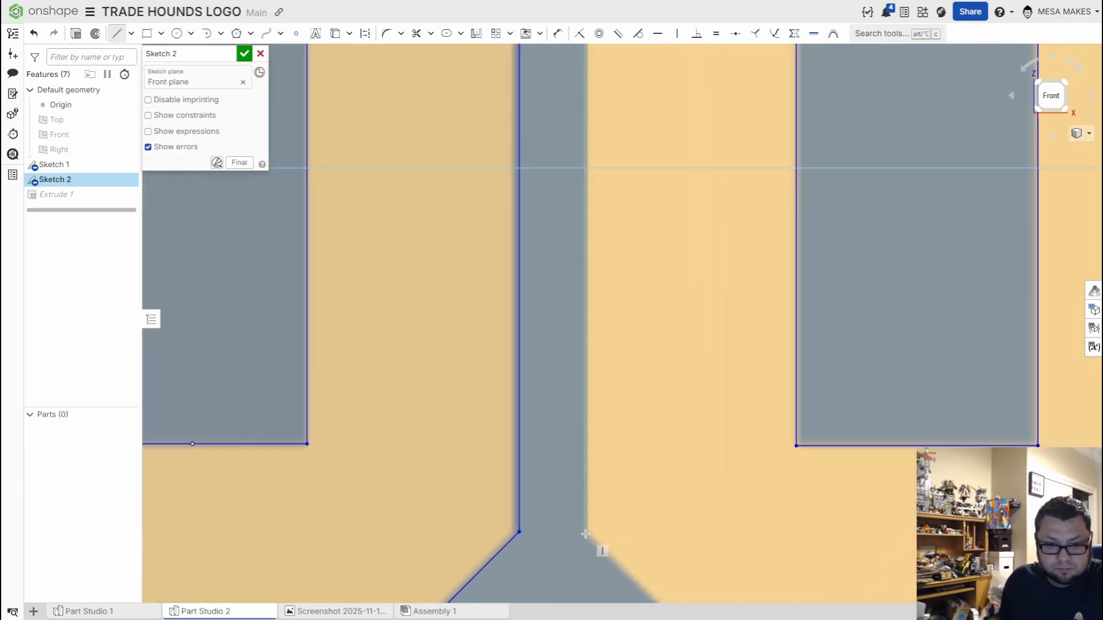
{"action": "left_click", "coordinate": [585, 533]}
{"action": "scroll", "coordinate": [588, 537], "scroll_direction": "down", "scroll_amount": 1}
{"action": "middle_click_drag", "start_coordinate": [620, 574], "coordinate": [485, 343]}
{"action": "left_click", "coordinate": [538, 391]}
{"action": "key", "text": "Escape"}
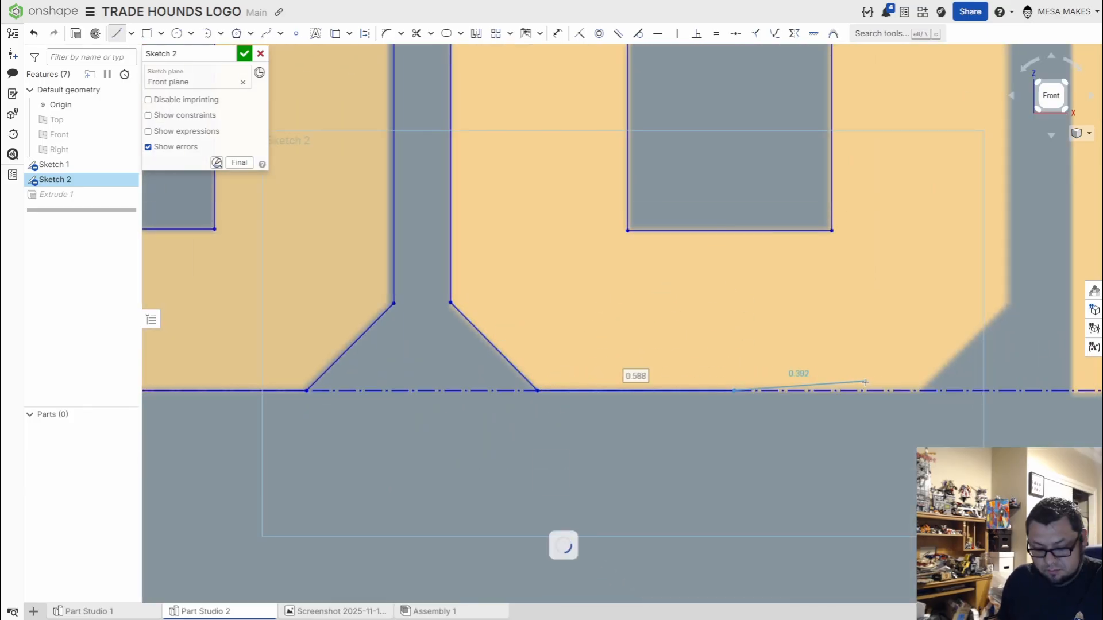
Step: Draw a short vertical construction line downward from the centre of the U's bottom edge
{"action": "key", "text": "l"}
{"action": "scroll", "coordinate": [694, 374], "scroll_direction": "down", "scroll_amount": 3}
{"action": "scroll", "coordinate": [636, 478], "scroll_direction": "up", "scroll_amount": 2}
{"action": "key", "text": "q"}
{"action": "left_click", "coordinate": [636, 477]}
{"action": "key", "text": "Escape"}
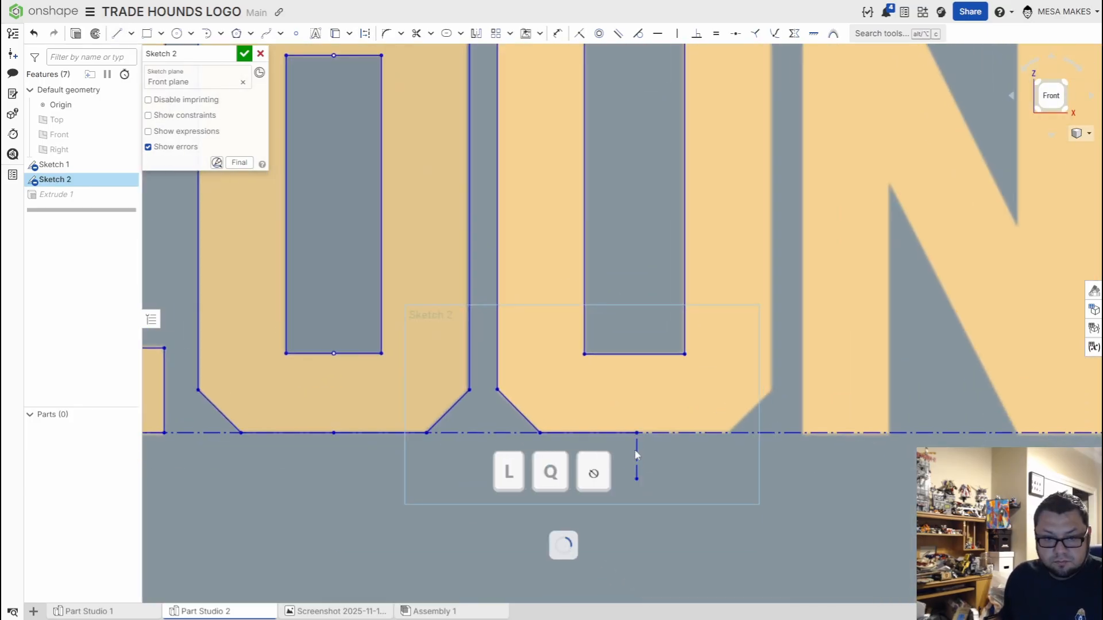
Step: Mirror the U's left outer outline and angled corner about the construction line below it
{"action": "left_click", "coordinate": [636, 455]}
{"action": "scroll", "coordinate": [574, 419], "scroll_direction": "down", "scroll_amount": 2}
{"action": "left_click", "coordinate": [476, 34]}
{"action": "scroll", "coordinate": [579, 449], "scroll_direction": "up", "scroll_amount": 3}
{"action": "left_click_drag", "start_coordinate": [487, 458], "coordinate": [711, 382]}
{"action": "left_click_drag", "start_coordinate": [522, 358], "coordinate": [447, 372]}
Step: Adjust the U's edges and slot to match the logo image, undoing one misplaced move
{"action": "middle_click_drag", "start_coordinate": [747, 75], "coordinate": [717, 287]}
{"action": "scroll", "coordinate": [741, 273], "scroll_direction": "down", "scroll_amount": 2}
{"action": "scroll", "coordinate": [766, 105], "scroll_direction": "up", "scroll_amount": 2}
{"action": "key", "text": "Escape"}
{"action": "left_click_drag", "start_coordinate": [806, 95], "coordinate": [800, 98]}
{"action": "left_click_drag", "start_coordinate": [554, 119], "coordinate": [546, 122]}
{"action": "key", "text": "ctrl+z"}
{"action": "scroll", "coordinate": [632, 377], "scroll_direction": "down", "scroll_amount": 4}
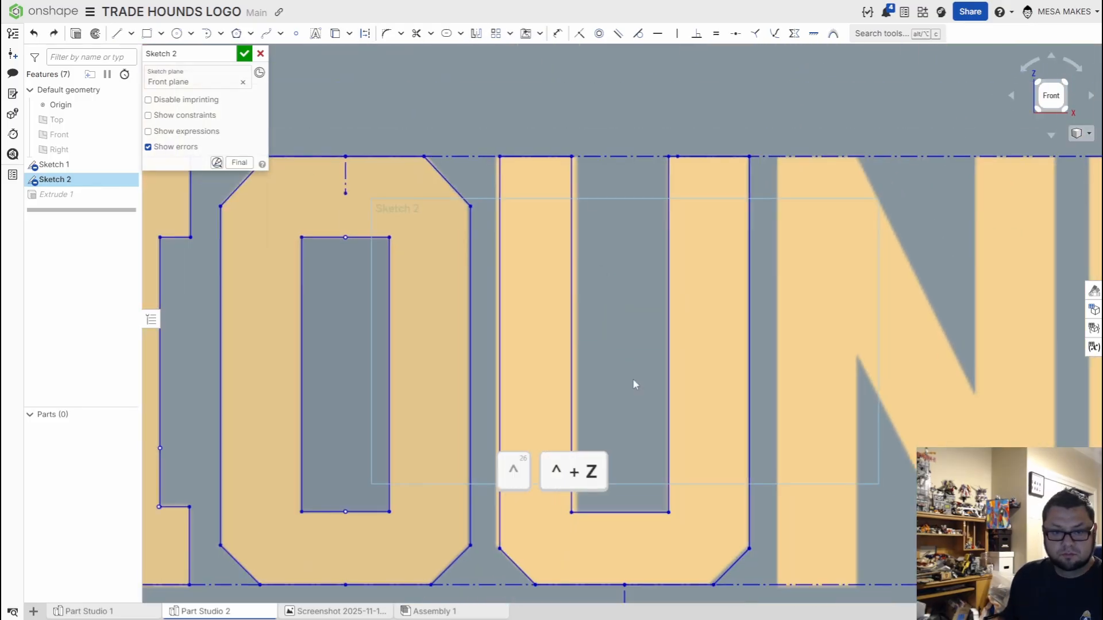
{"action": "middle_click_drag", "start_coordinate": [632, 378], "coordinate": [643, 273]}
{"action": "scroll", "coordinate": [476, 402], "scroll_direction": "up", "scroll_amount": 6}
{"action": "left_click_drag", "start_coordinate": [582, 394], "coordinate": [578, 394]}
{"action": "scroll", "coordinate": [579, 398], "scroll_direction": "down", "scroll_amount": 4}
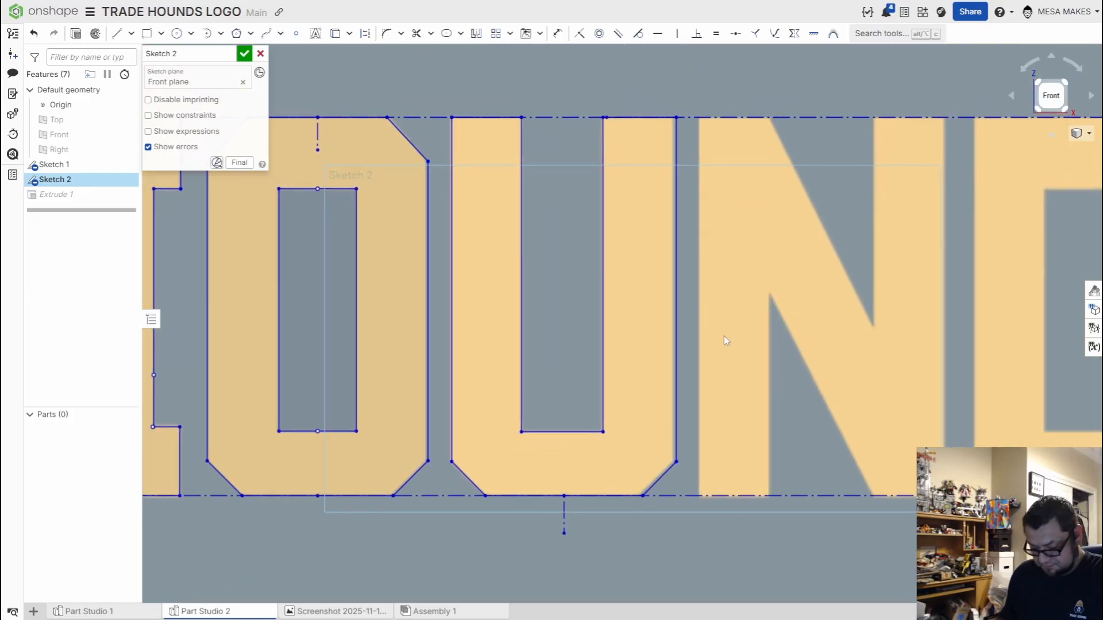
Step: Trace the N's left leg, lower inner edges, bottom edges and right side about 2.827 in high between the guide lines
{"action": "key", "text": "l"}
{"action": "left_click", "coordinate": [698, 118]}
{"action": "left_click", "coordinate": [699, 495]}
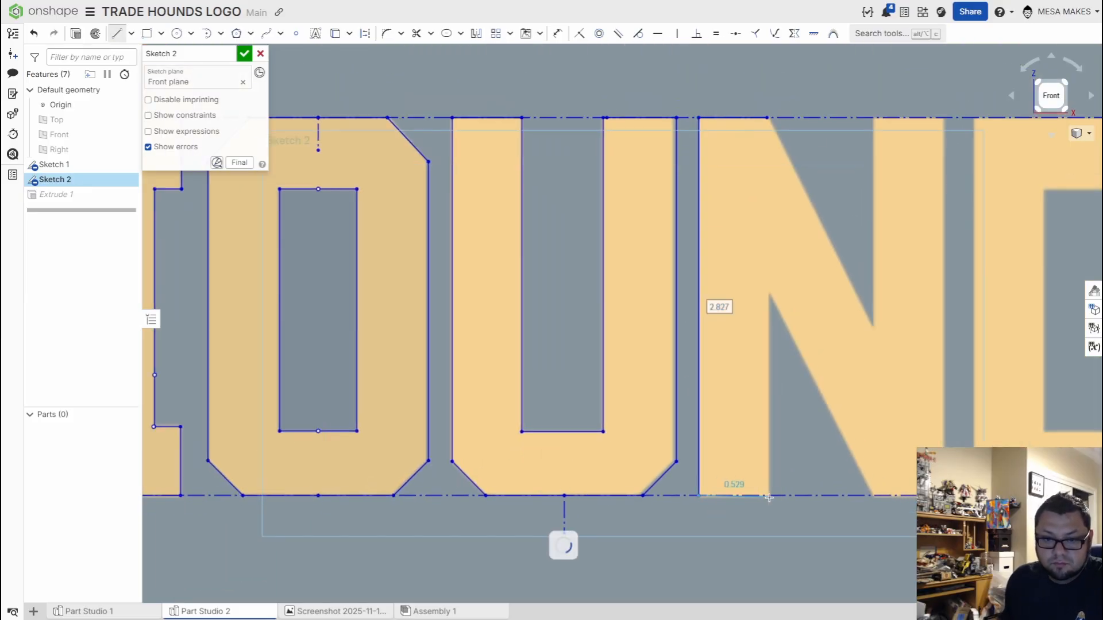
{"action": "left_click", "coordinate": [770, 297]}
{"action": "left_click", "coordinate": [871, 495]}
{"action": "left_click", "coordinate": [945, 495]}
{"action": "left_click", "coordinate": [944, 118]}
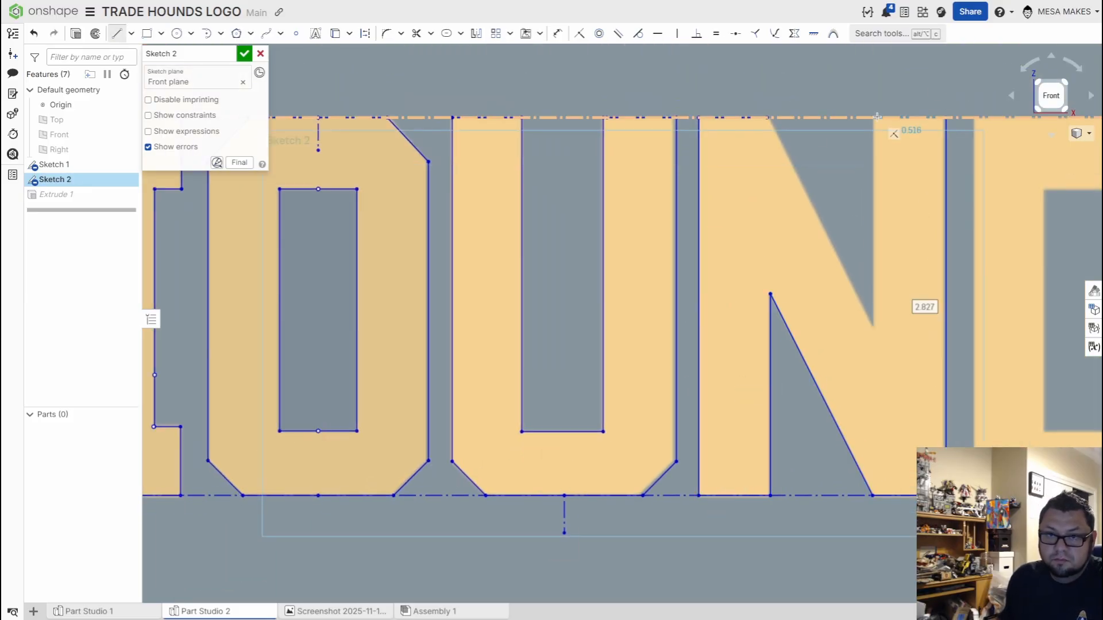
Step: Close the N's outline around its upper notch and move the notch's lower point to match the logo image
{"action": "left_click", "coordinate": [877, 117]}
{"action": "left_click", "coordinate": [878, 330]}
{"action": "scroll", "coordinate": [894, 324], "scroll_direction": "up", "scroll_amount": 3}
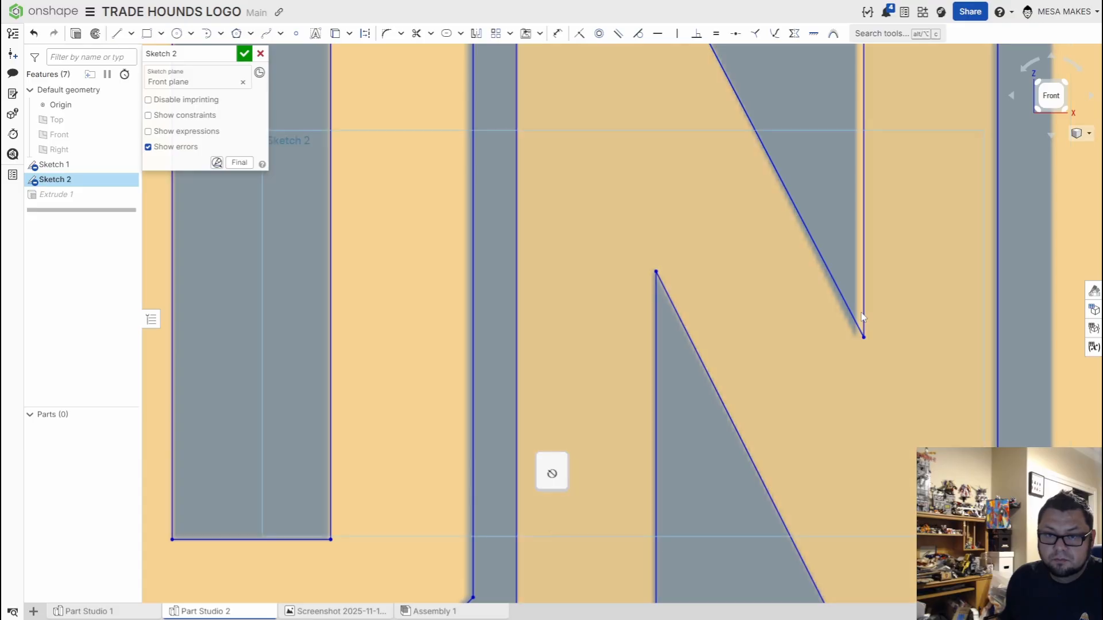
{"action": "left_click_drag", "start_coordinate": [864, 338], "coordinate": [854, 324]}
{"action": "scroll", "coordinate": [861, 340], "scroll_direction": "down", "scroll_amount": 5}
{"action": "middle_click_drag", "start_coordinate": [860, 340], "coordinate": [760, 309]}
{"action": "scroll", "coordinate": [761, 309], "scroll_direction": "up", "scroll_amount": 2}
{"action": "key", "text": "g"}
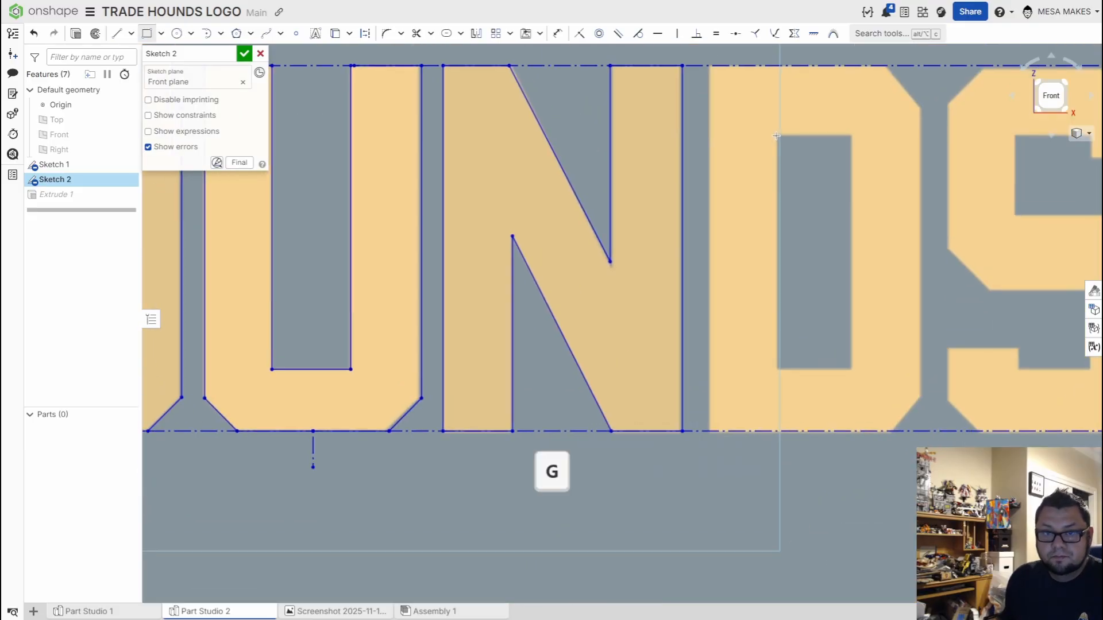
{"action": "left_click", "coordinate": [850, 367]}
{"action": "key", "text": "l"}
{"action": "left_click", "coordinate": [708, 65]}
{"action": "left_click", "coordinate": [709, 430]}
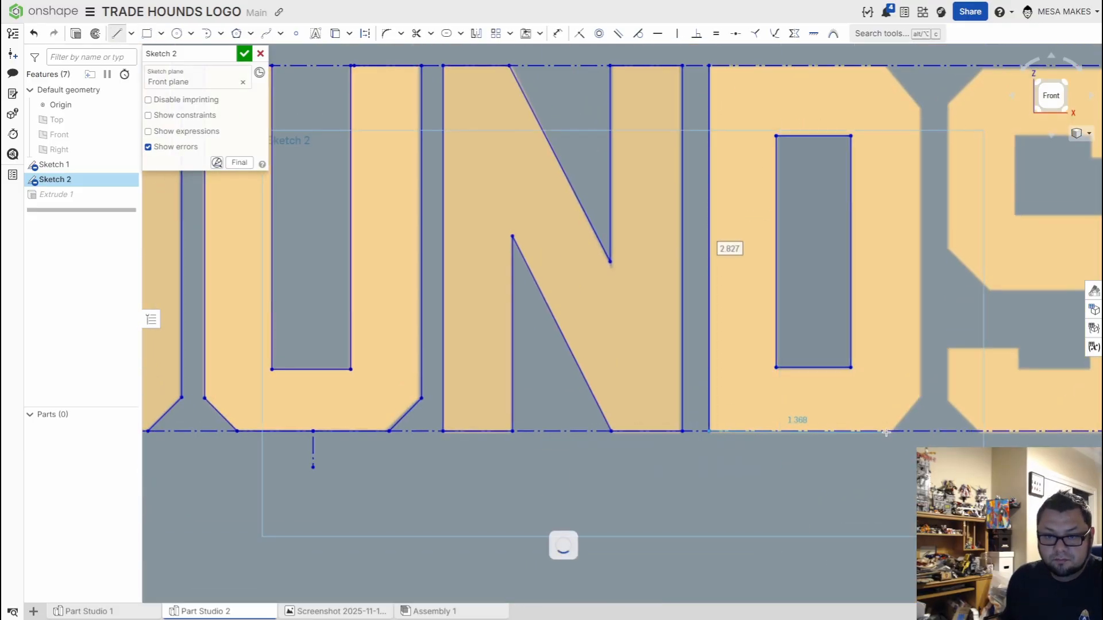
{"action": "key", "text": "Escape"}
{"action": "left_click_drag", "start_coordinate": [699, 463], "coordinate": [920, 394]}
{"action": "key", "text": "Delete"}
{"action": "left_click", "coordinate": [707, 206]}
{"action": "key", "text": "Delete"}
{"action": "left_click_drag", "start_coordinate": [765, 108], "coordinate": [885, 398]}
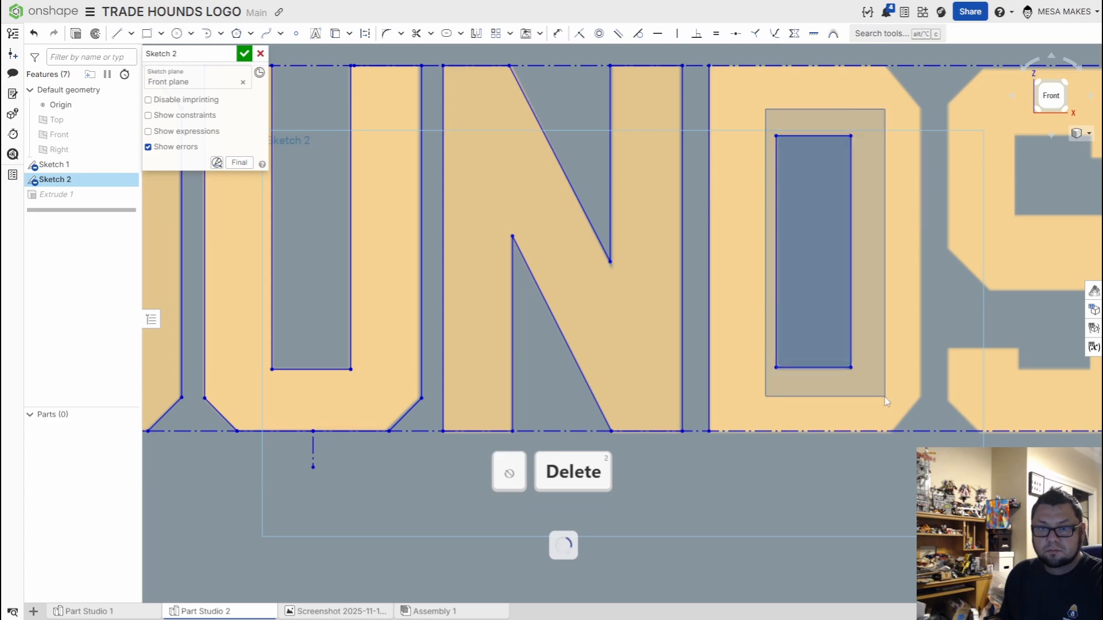
{"action": "key", "text": "Delete"}
Step: Draw a vertical reference line down from the lower guide line at the left edge of the D in HOUNDS
{"action": "key", "text": "l"}
{"action": "left_click", "coordinate": [709, 431]}
{"action": "left_click", "coordinate": [708, 506]}
{"action": "key", "text": "Escape"}
Step: Copy the D of TRADE with its inner opening and paste the duplicate into the sketch
{"action": "scroll", "coordinate": [712, 516], "scroll_direction": "down", "scroll_amount": 4}
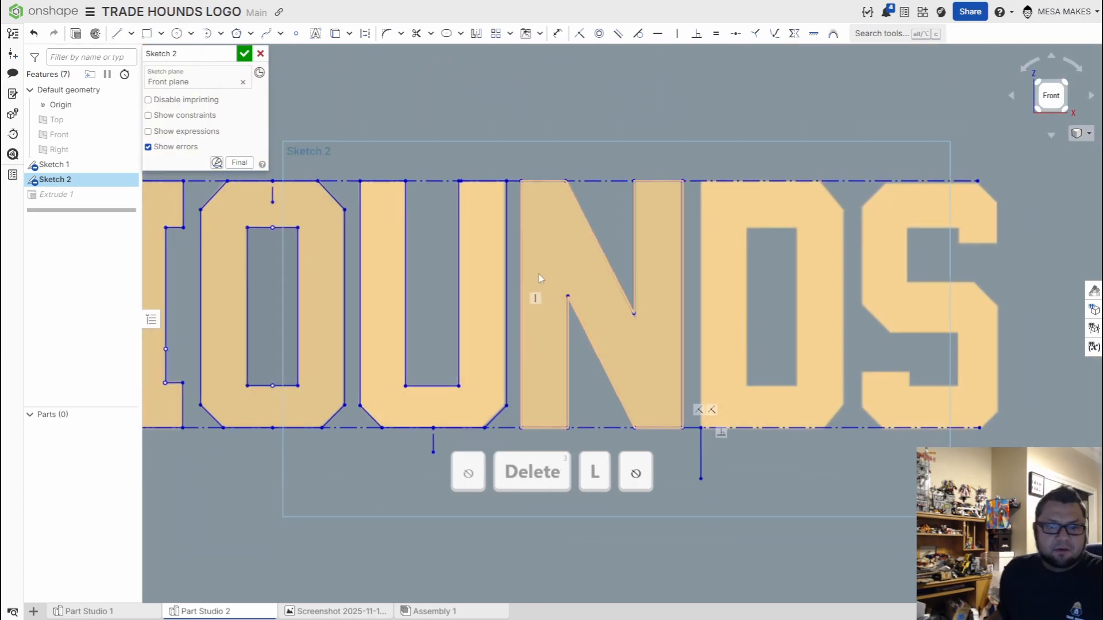
{"action": "scroll", "coordinate": [540, 276], "scroll_direction": "down", "scroll_amount": 5}
{"action": "mouse_move", "coordinate": [576, 325]}
{"action": "middle_mouse_down"}
{"action": "mouse_move", "coordinate": [604, 343]}
{"action": "mouse_move", "coordinate": [772, 344]}
{"action": "middle_mouse_up"}
{"action": "scroll", "coordinate": [772, 344], "scroll_direction": "down", "scroll_amount": 3}
{"action": "middle_click_drag", "start_coordinate": [670, 335], "coordinate": [742, 330]}
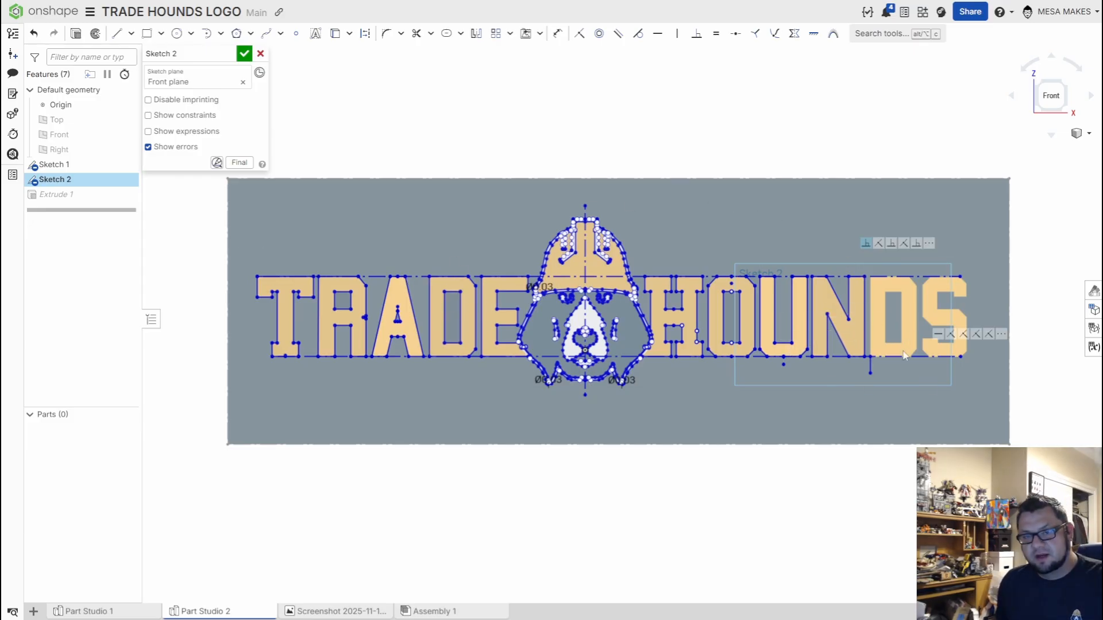
{"action": "scroll", "coordinate": [410, 290], "scroll_direction": "up", "scroll_amount": 5}
{"action": "scroll", "coordinate": [427, 184], "scroll_direction": "up", "scroll_amount": 2}
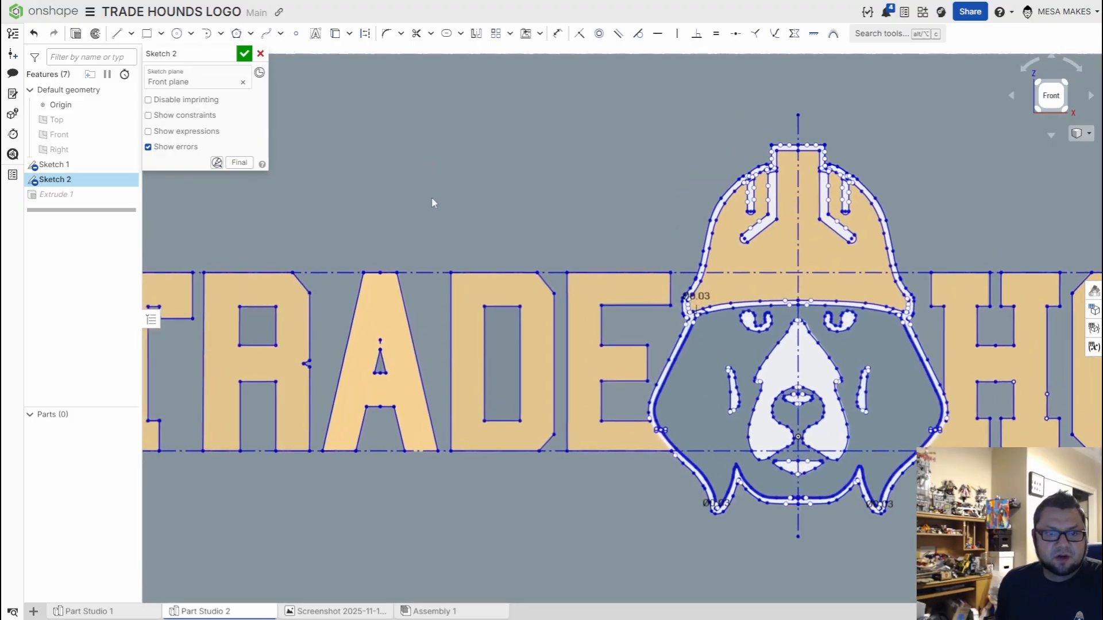
{"action": "left_click_drag", "start_coordinate": [437, 191], "coordinate": [563, 498]}
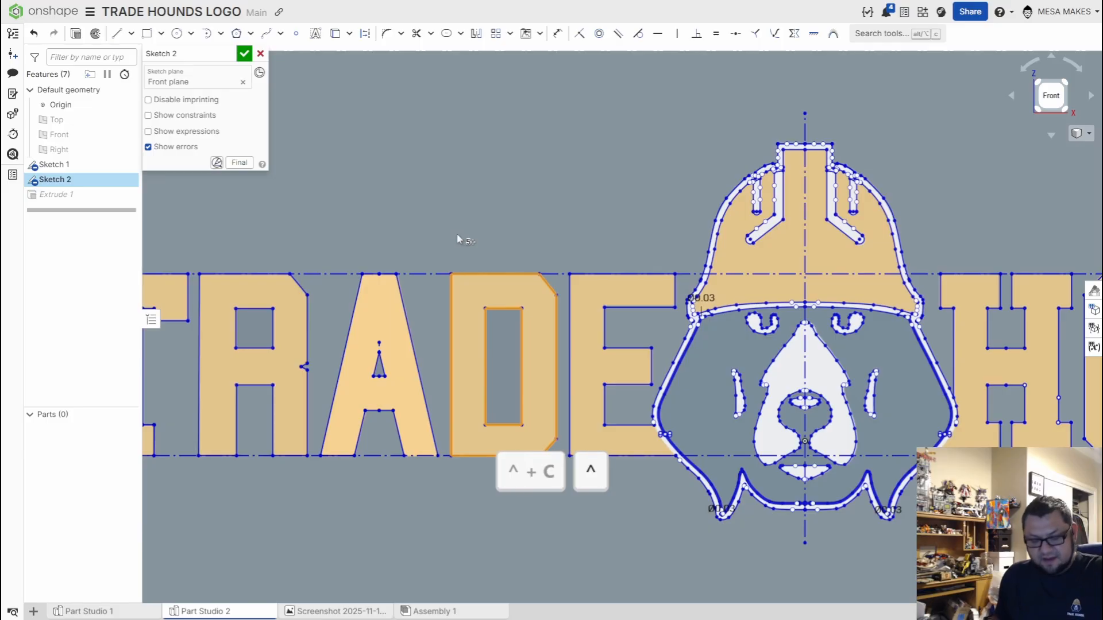
{"action": "key", "text": "ctrl+v"}
{"action": "scroll", "coordinate": [517, 189], "scroll_direction": "down", "scroll_amount": 5}
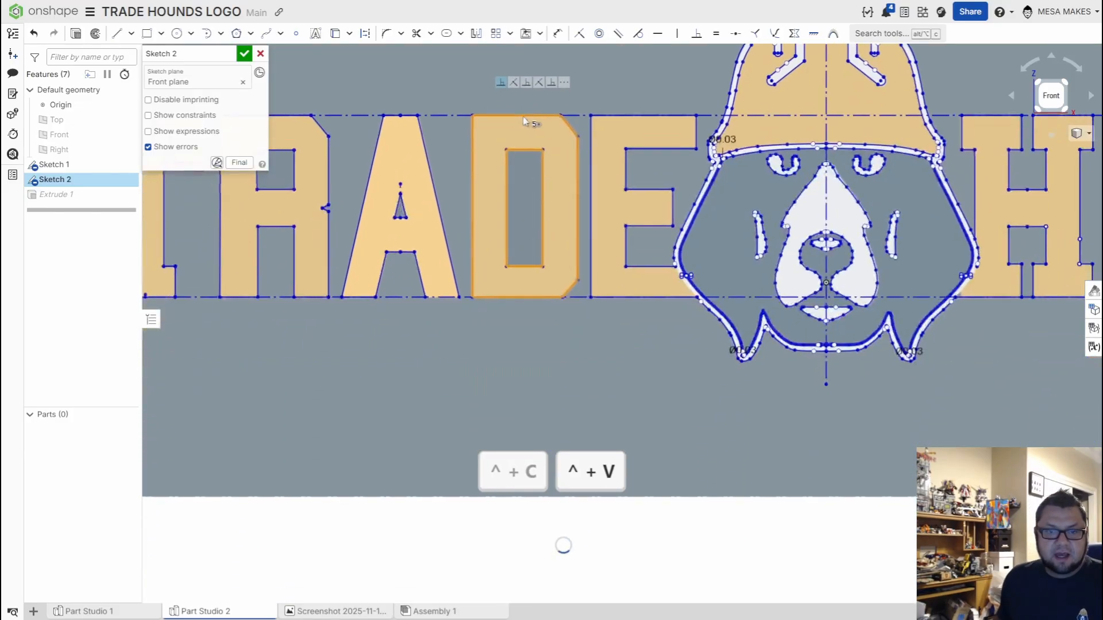
{"action": "scroll", "coordinate": [526, 225], "scroll_direction": "up", "scroll_amount": 3}
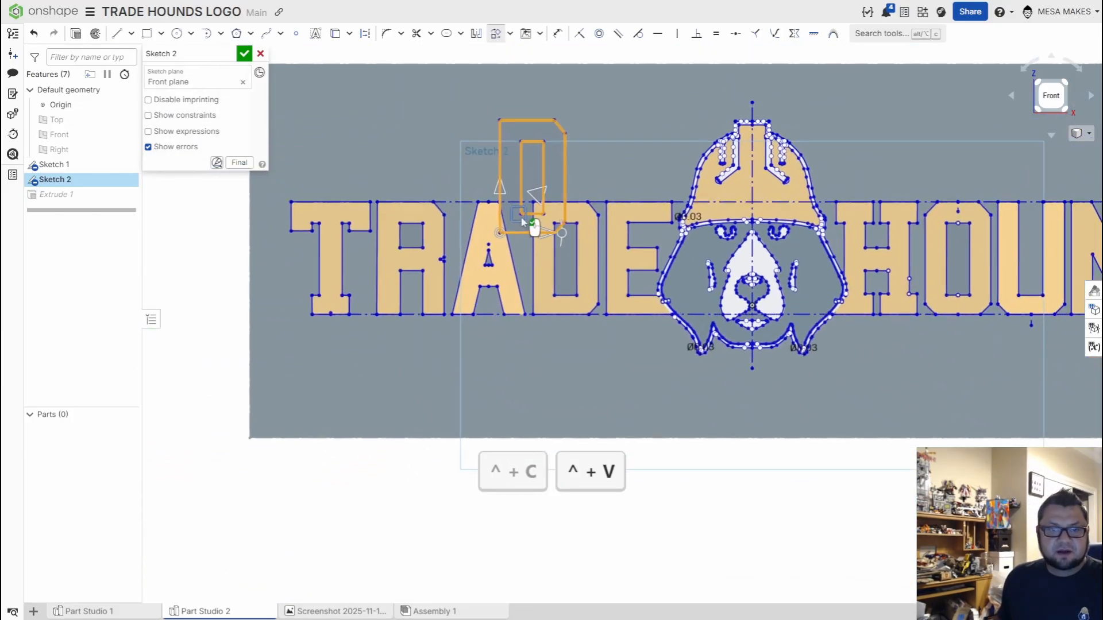
{"action": "left_click", "coordinate": [524, 222]}
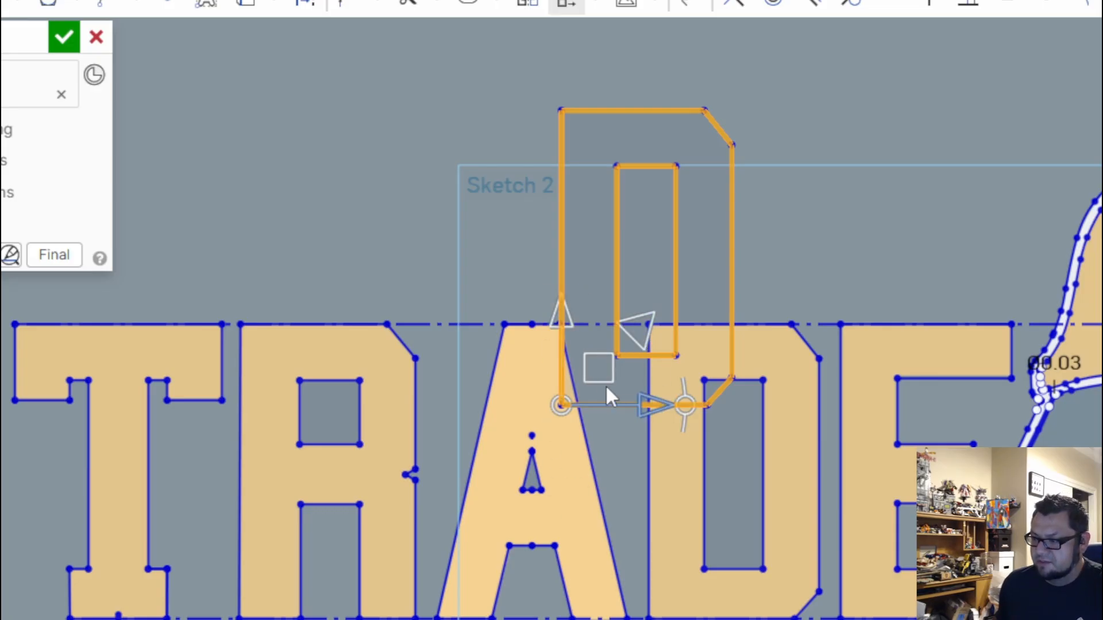
Step: Place the pasted D over the D in HOUNDS with its lower-left corner on the reference line's upper end, and delete that reference line
{"action": "scroll", "coordinate": [599, 367], "scroll_direction": "down", "scroll_amount": 6}
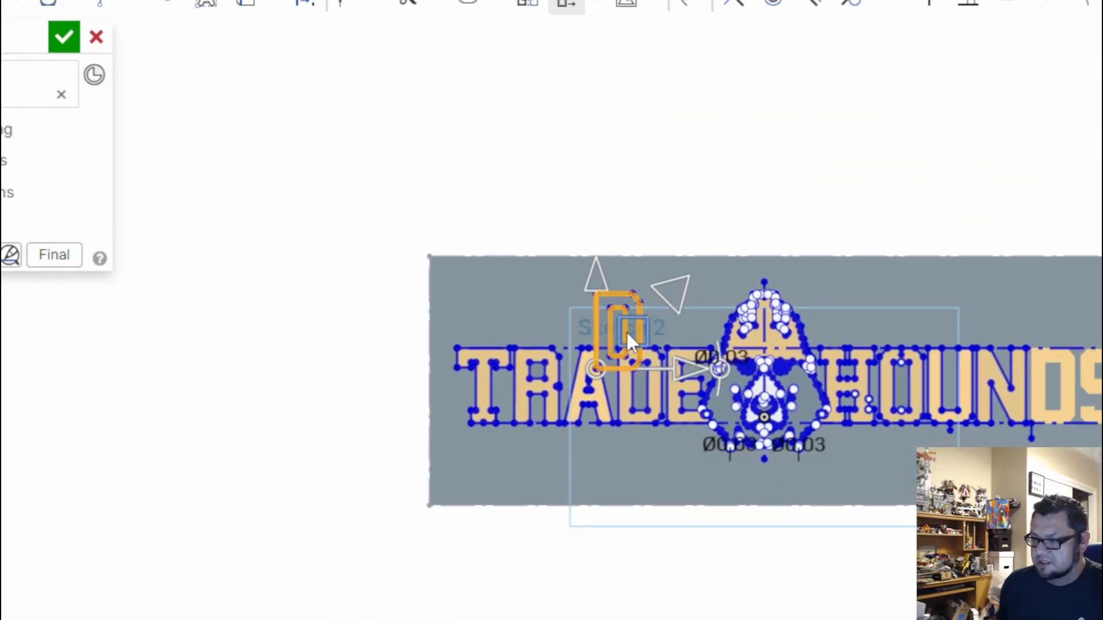
{"action": "left_click_drag", "start_coordinate": [625, 332], "coordinate": [964, 361]}
{"action": "left_click_drag", "start_coordinate": [543, 359], "coordinate": [712, 525]}
{"action": "scroll", "coordinate": [390, 186], "scroll_direction": "up", "scroll_amount": 4}
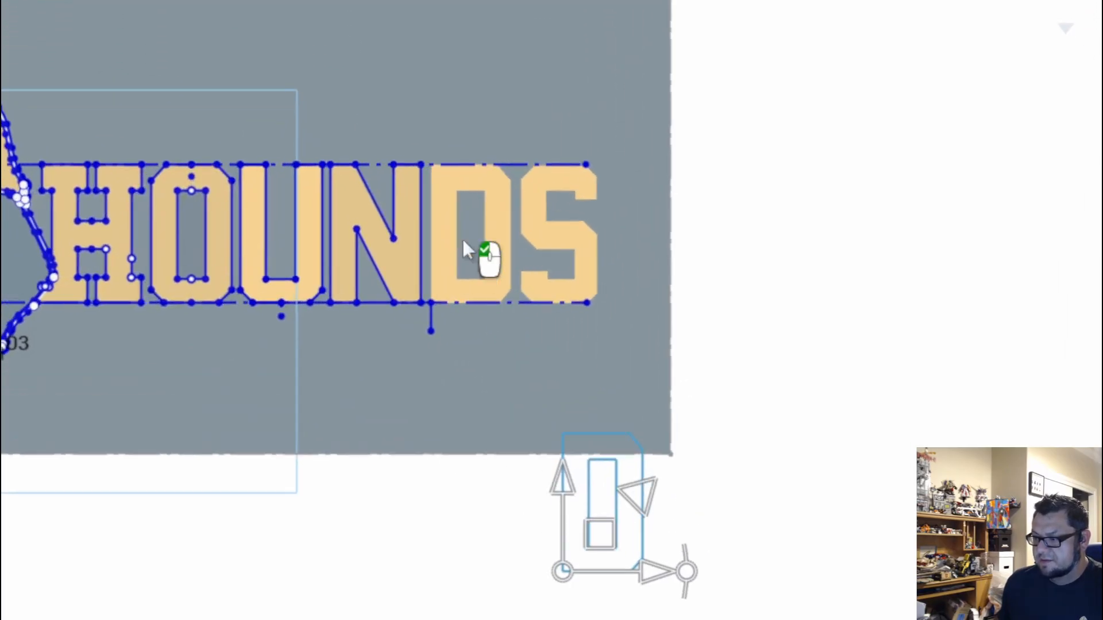
{"action": "left_click_drag", "start_coordinate": [612, 542], "coordinate": [518, 367]}
{"action": "scroll", "coordinate": [508, 345], "scroll_direction": "up", "scroll_amount": 4}
{"action": "scroll", "coordinate": [506, 347], "scroll_direction": "up", "scroll_amount": 1}
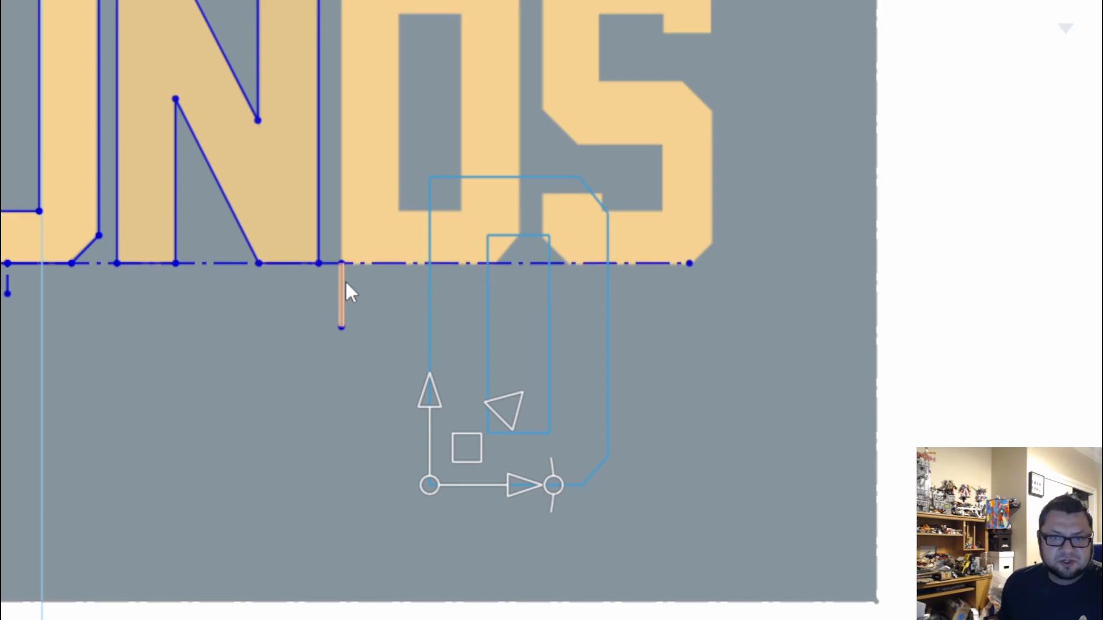
{"action": "left_click_drag", "start_coordinate": [474, 448], "coordinate": [391, 225]}
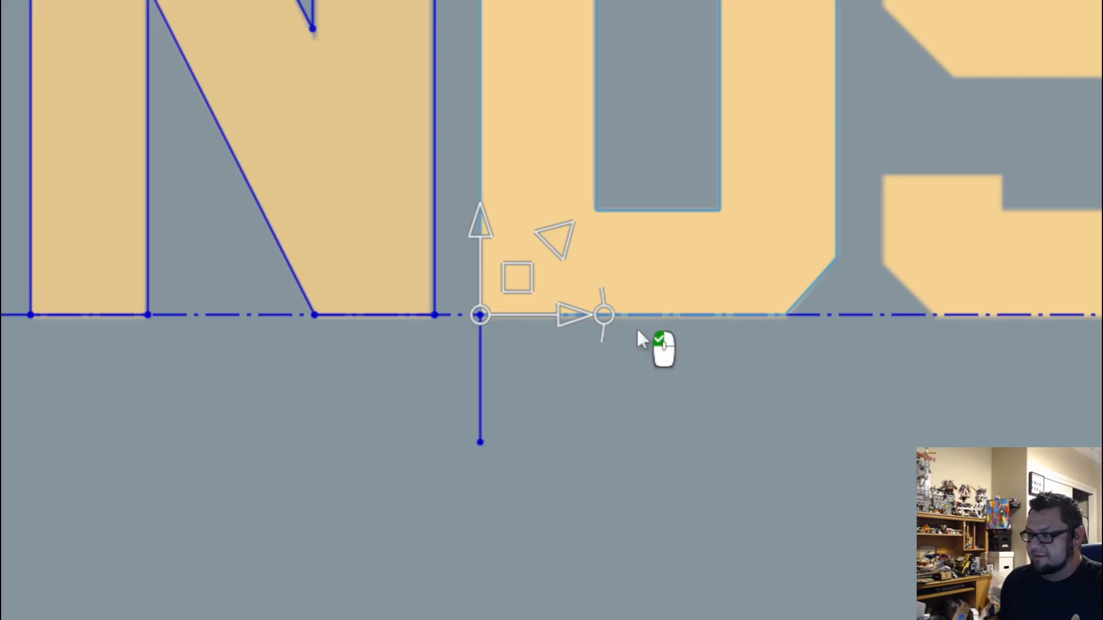
{"action": "left_click", "coordinate": [664, 411]}
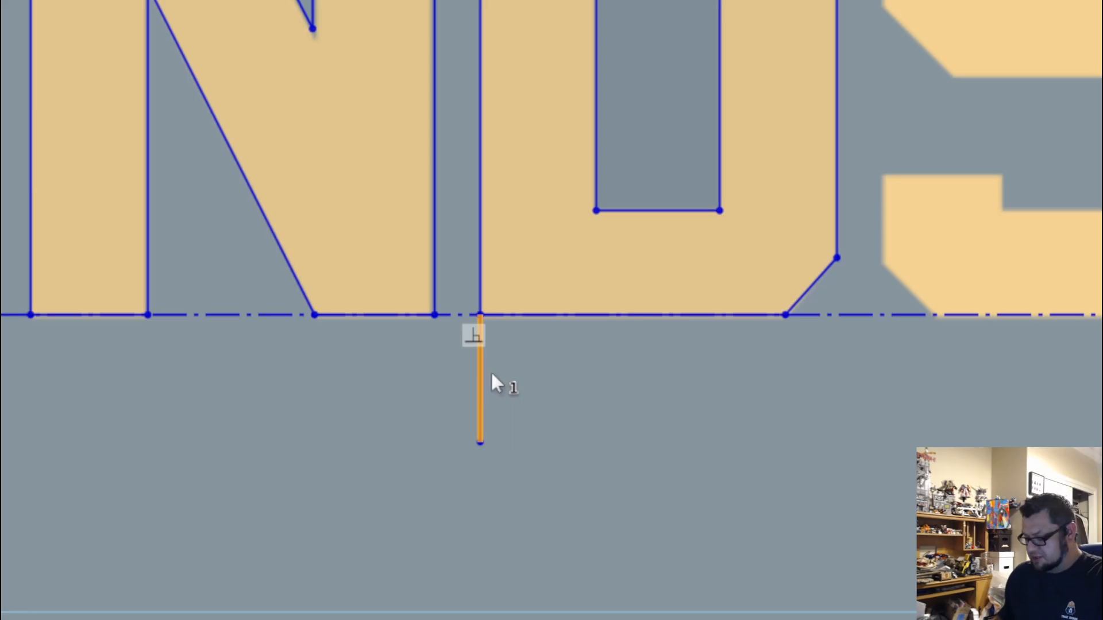
{"action": "key", "text": "Delete"}
Step: Trace the S's upper-right tip from the upper guide line's end: bevel 0.33, right edge 0.455, underside 0.437 and inner step 0.17
{"action": "scroll", "coordinate": [635, 374], "scroll_direction": "down", "scroll_amount": 5}
{"action": "middle_click_drag", "start_coordinate": [758, 383], "coordinate": [547, 523]}
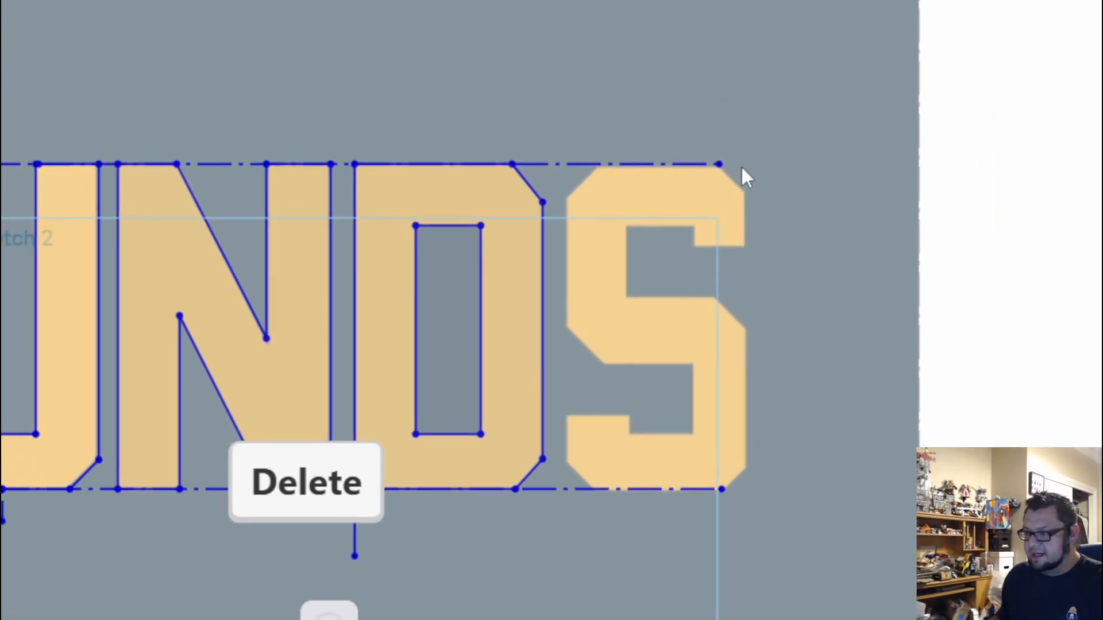
{"action": "scroll", "coordinate": [712, 237], "scroll_direction": "up", "scroll_amount": 3}
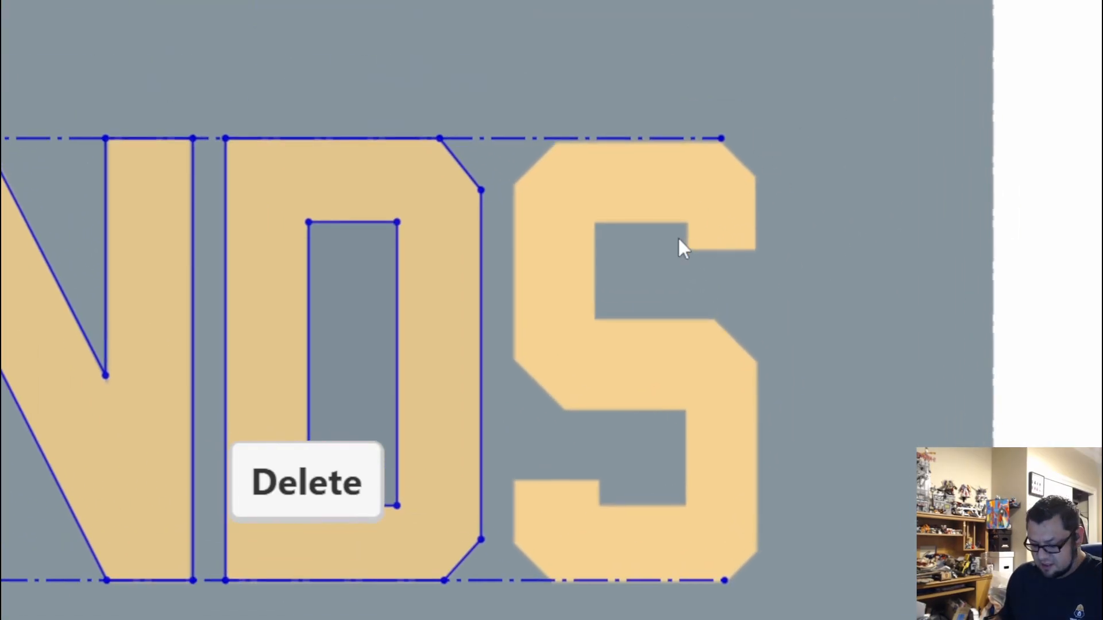
{"action": "key", "text": "l"}
{"action": "scroll", "coordinate": [718, 138], "scroll_direction": "up", "scroll_amount": 3}
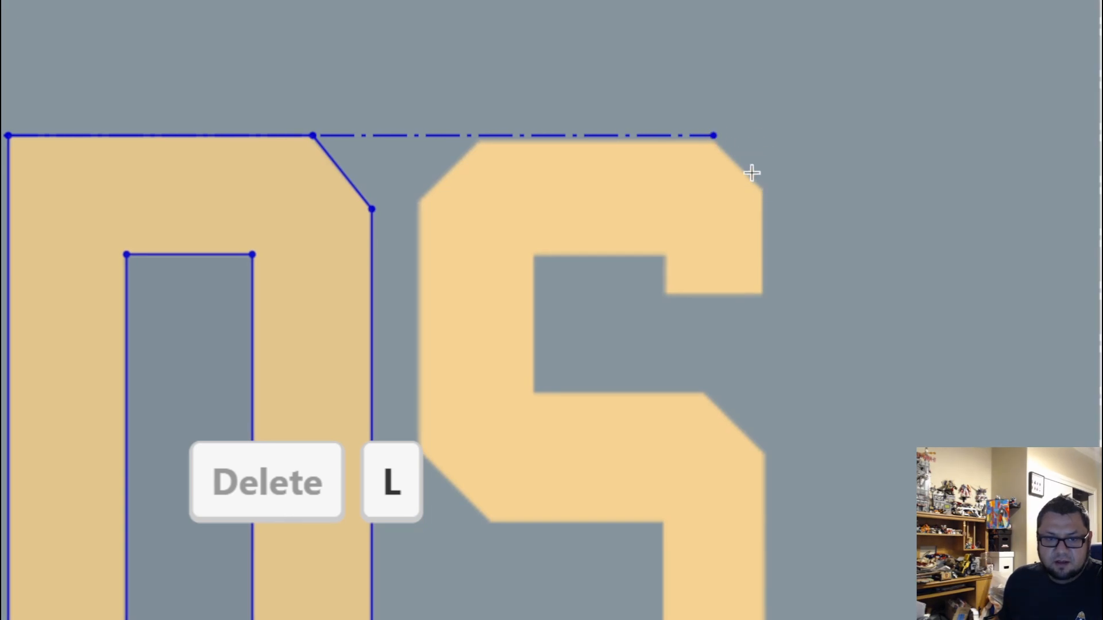
{"action": "scroll", "coordinate": [718, 115], "scroll_direction": "up", "scroll_amount": 5}
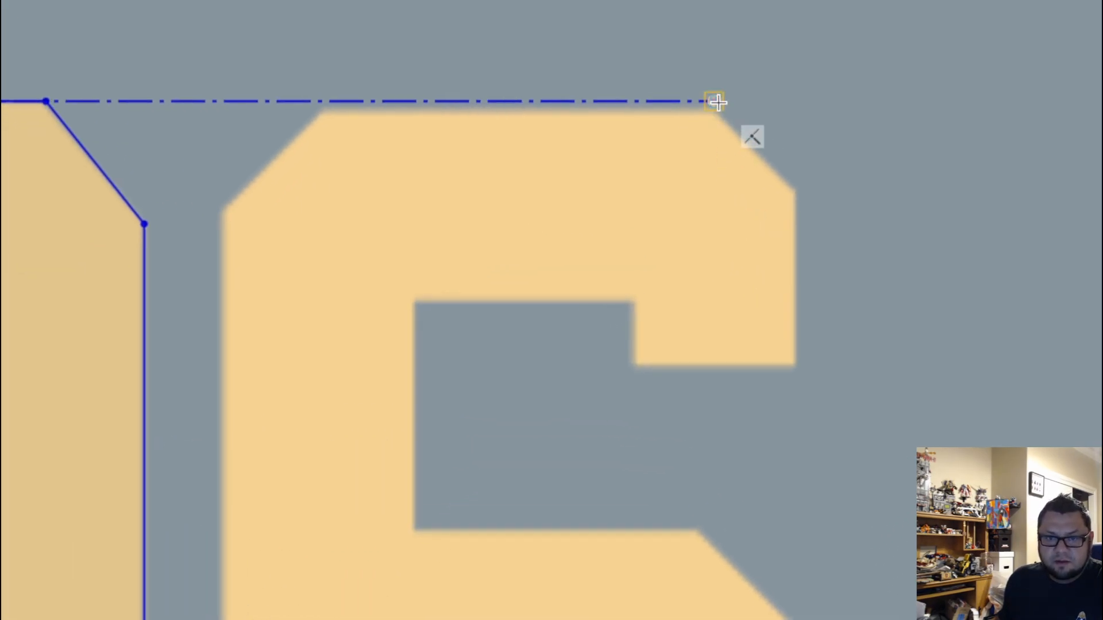
{"action": "left_click", "coordinate": [794, 194]}
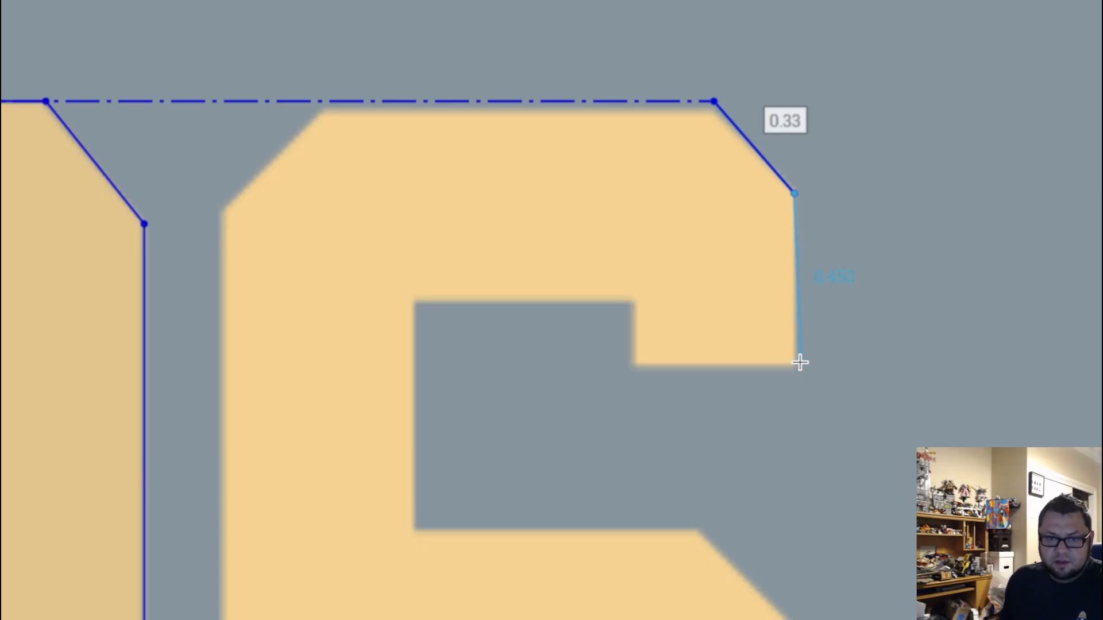
{"action": "left_click", "coordinate": [796, 363]}
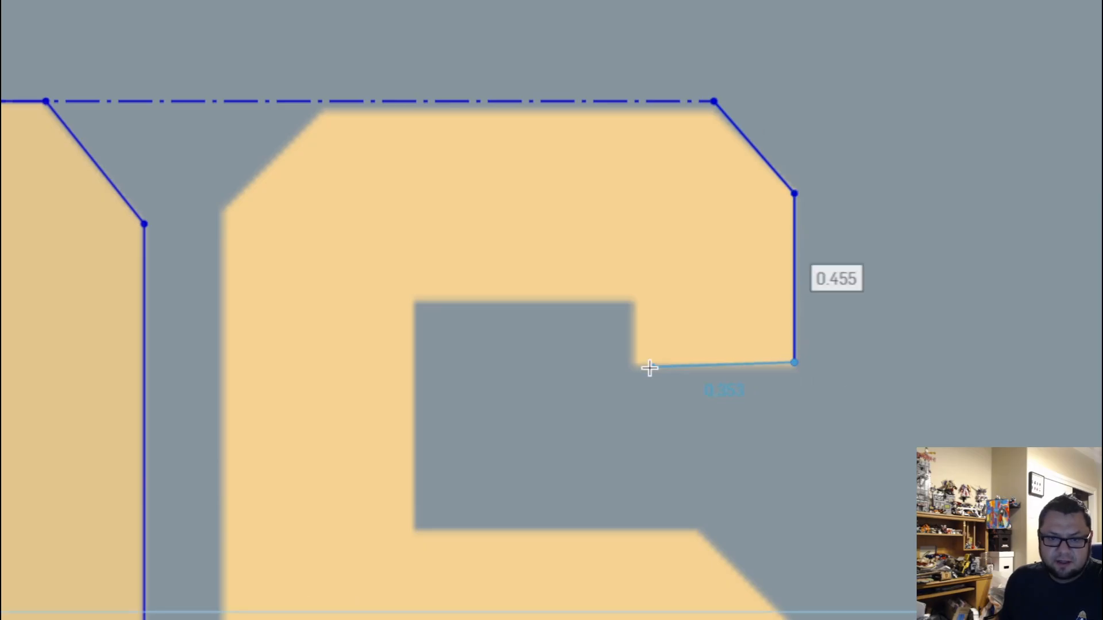
{"action": "left_click", "coordinate": [631, 362]}
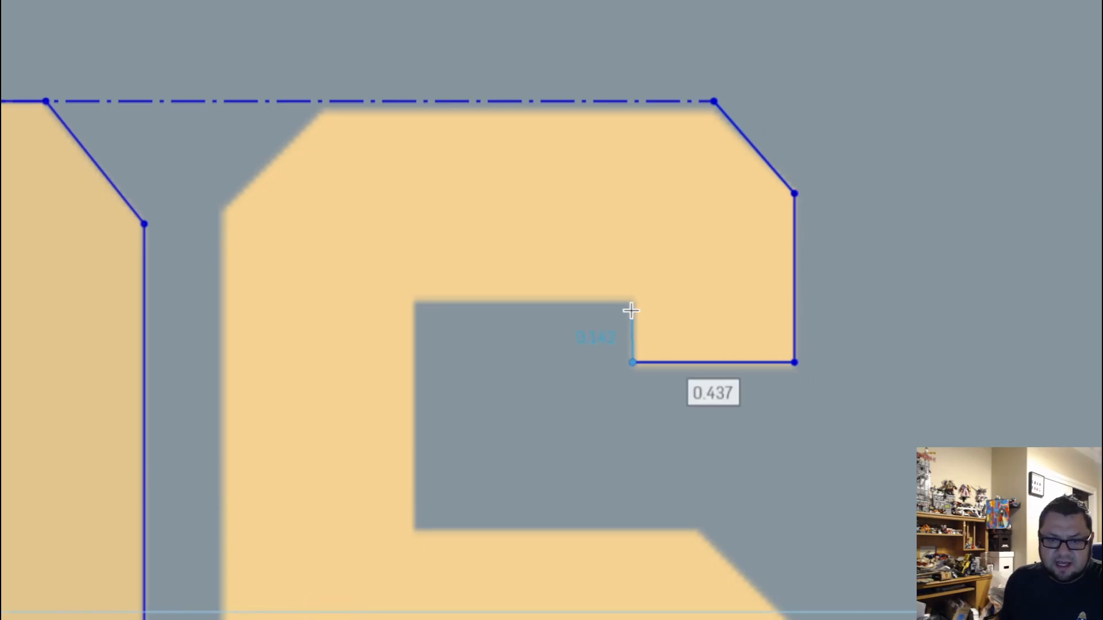
{"action": "left_click", "coordinate": [631, 299]}
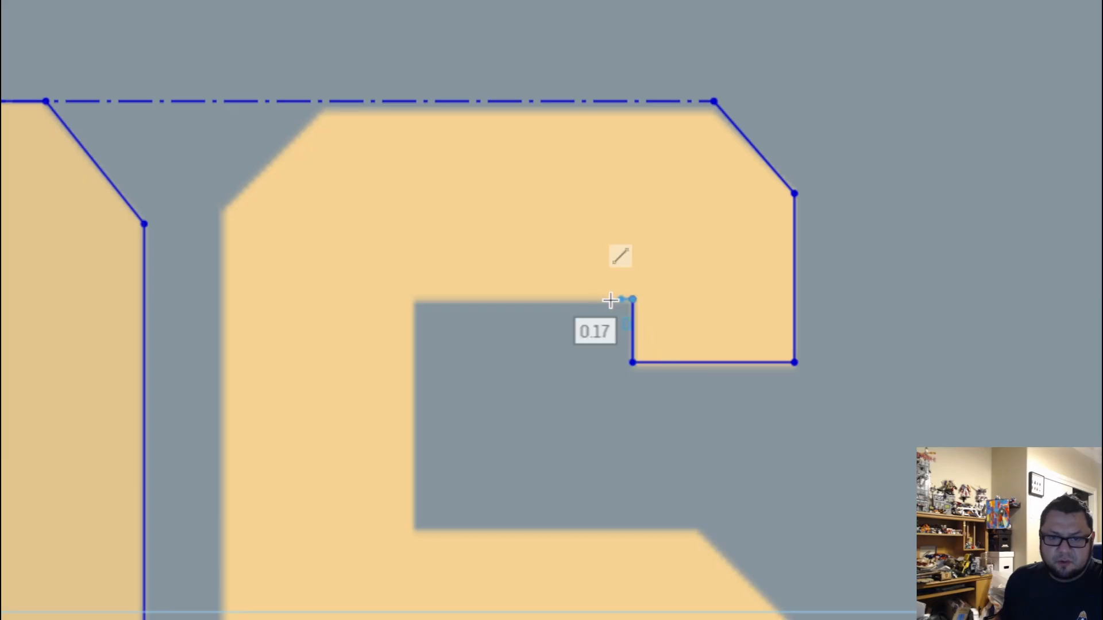
Step: Trace the S's upper opening with edges 0.601, 0.61 and 0.771, then its outer bevel and 1.166 right side down to the lower guide line's end
{"action": "left_click", "coordinate": [410, 299]}
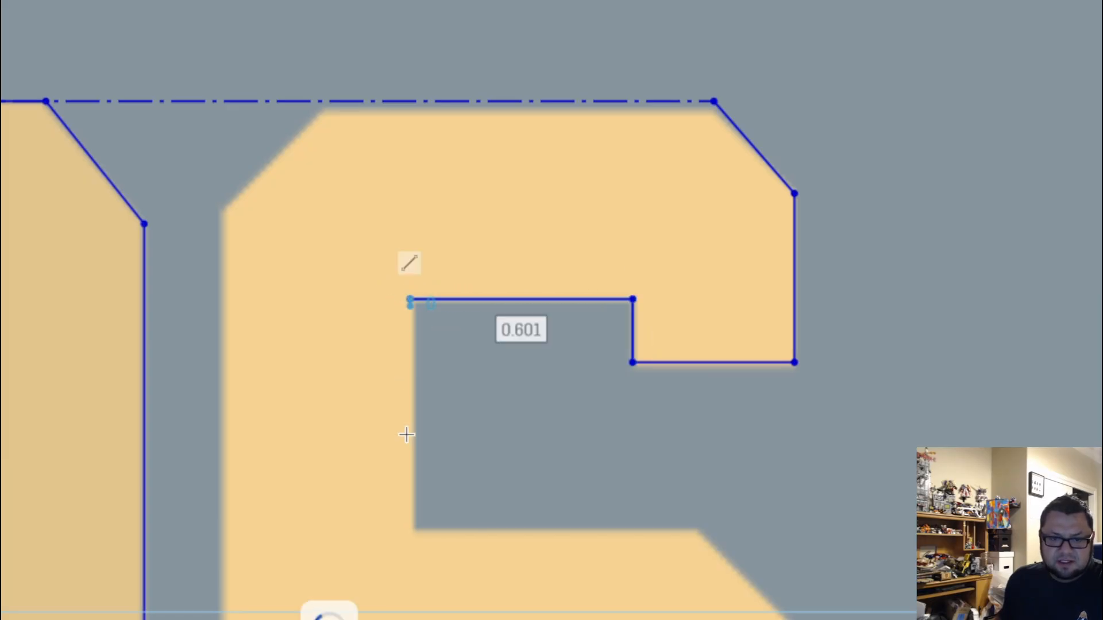
{"action": "left_click", "coordinate": [409, 526]}
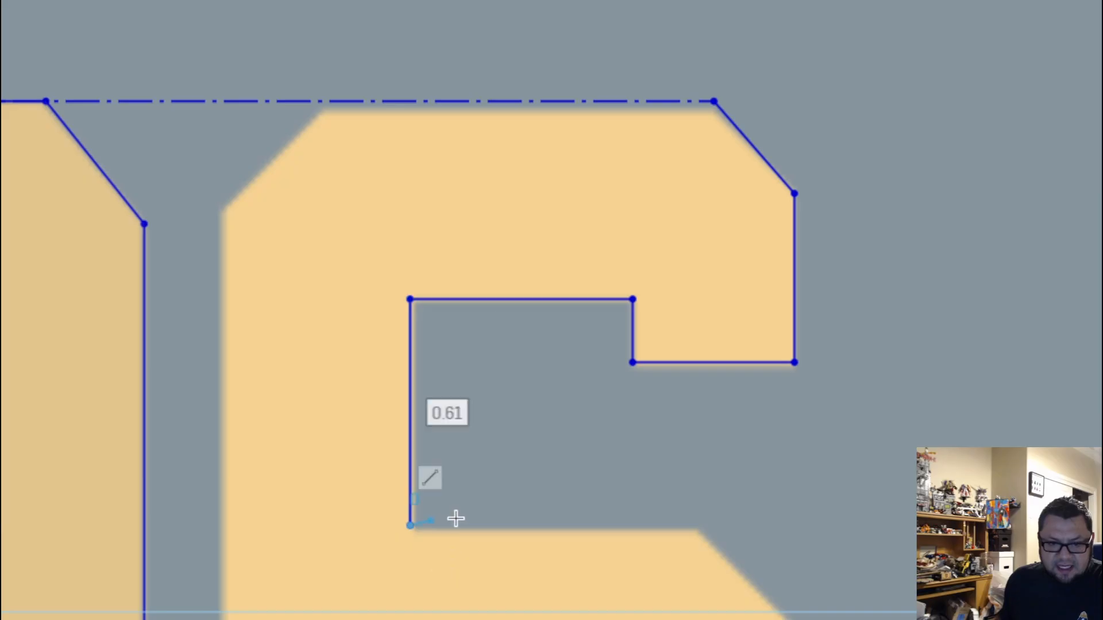
{"action": "left_click", "coordinate": [695, 526]}
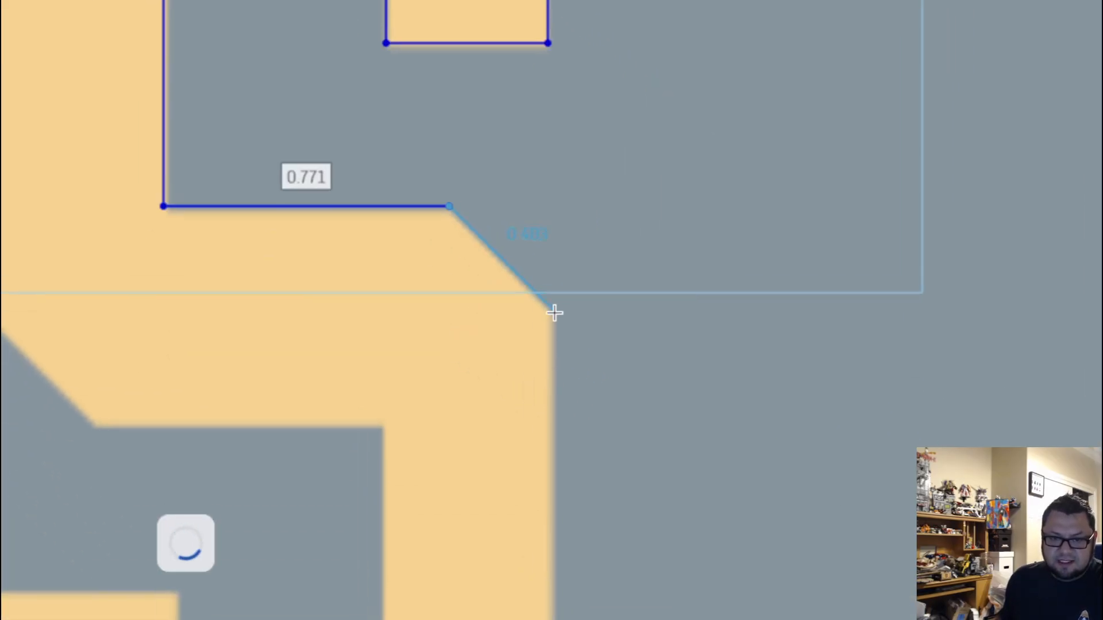
{"action": "left_click", "coordinate": [554, 313]}
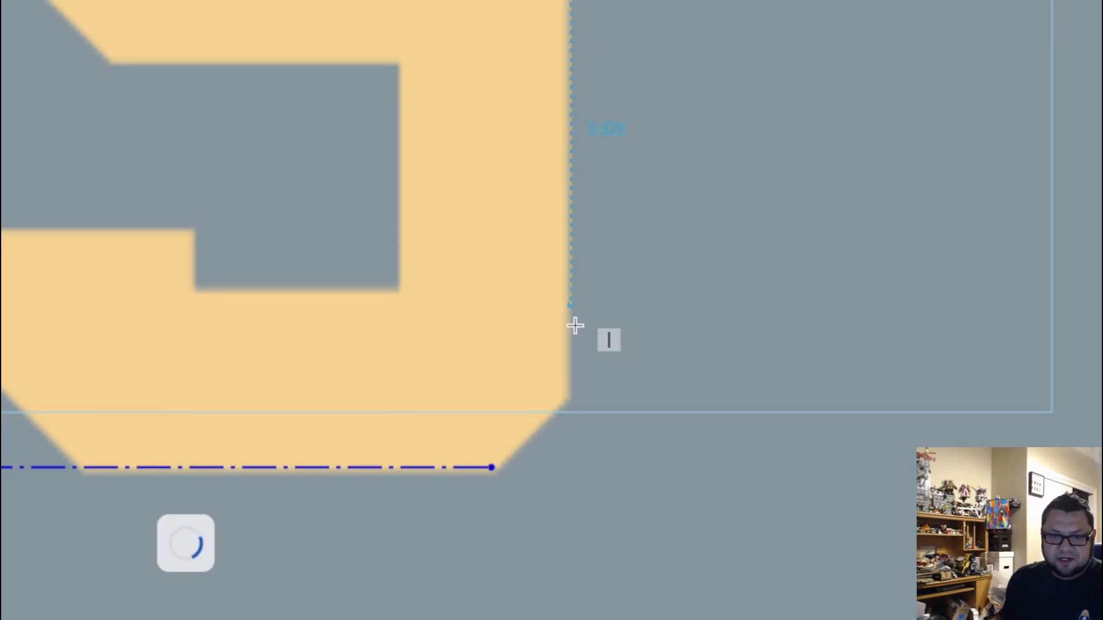
{"action": "left_click", "coordinate": [567, 391]}
{"action": "left_click", "coordinate": [487, 470]}
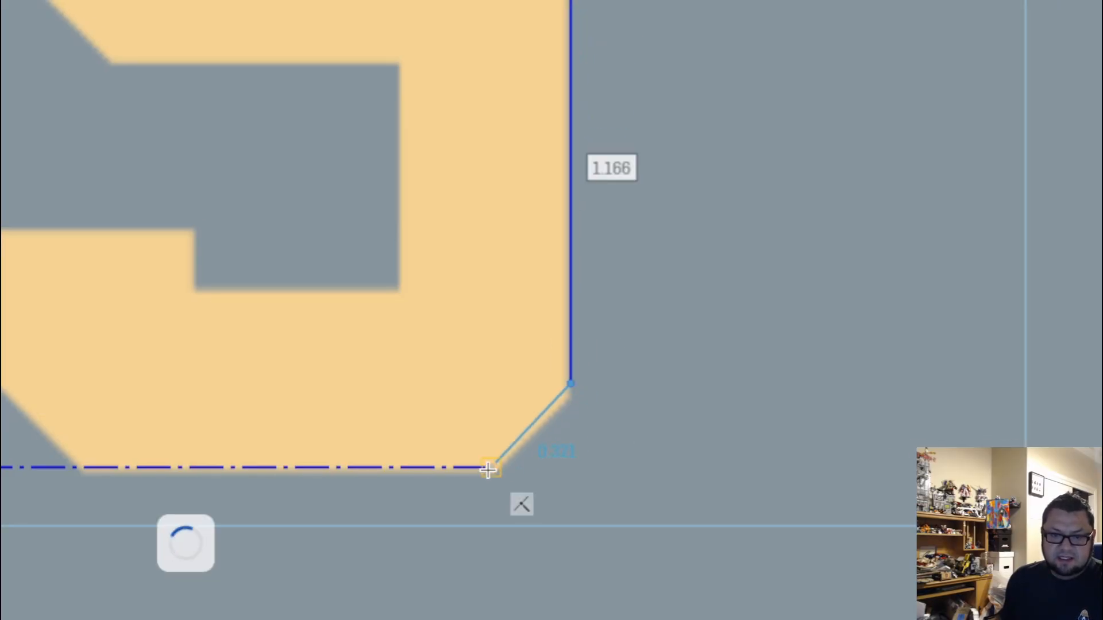
{"action": "scroll", "coordinate": [491, 468], "scroll_direction": "up", "scroll_amount": 5}
{"action": "key", "text": "Escape"}
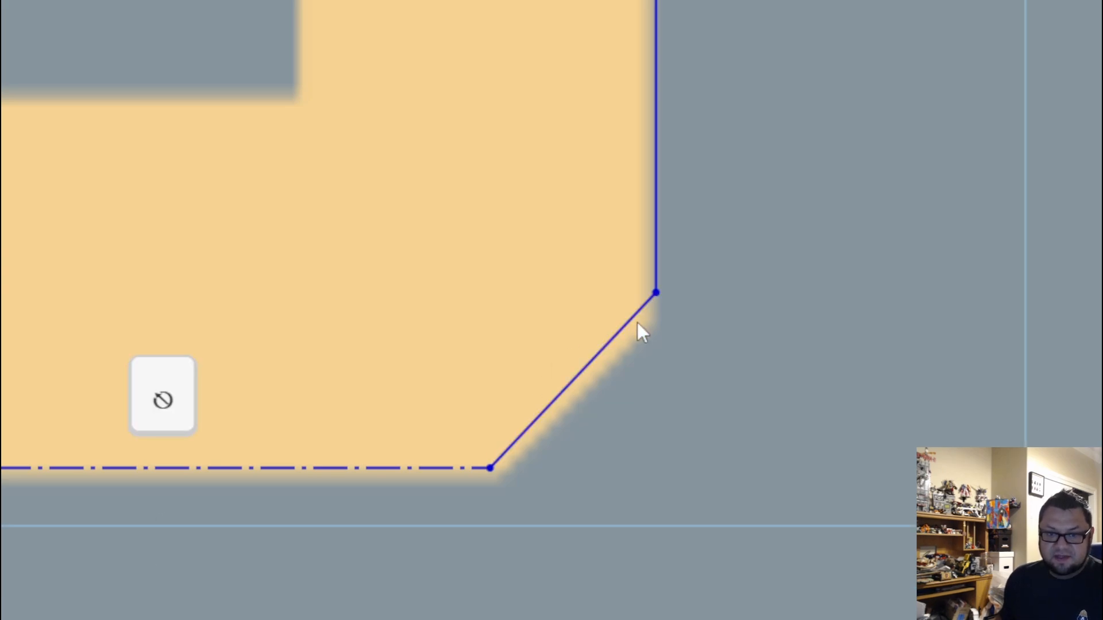
Step: Adjust the S's lower-right bevel and right edge to match the logo image
{"action": "left_click_drag", "start_coordinate": [632, 332], "coordinate": [626, 331]}
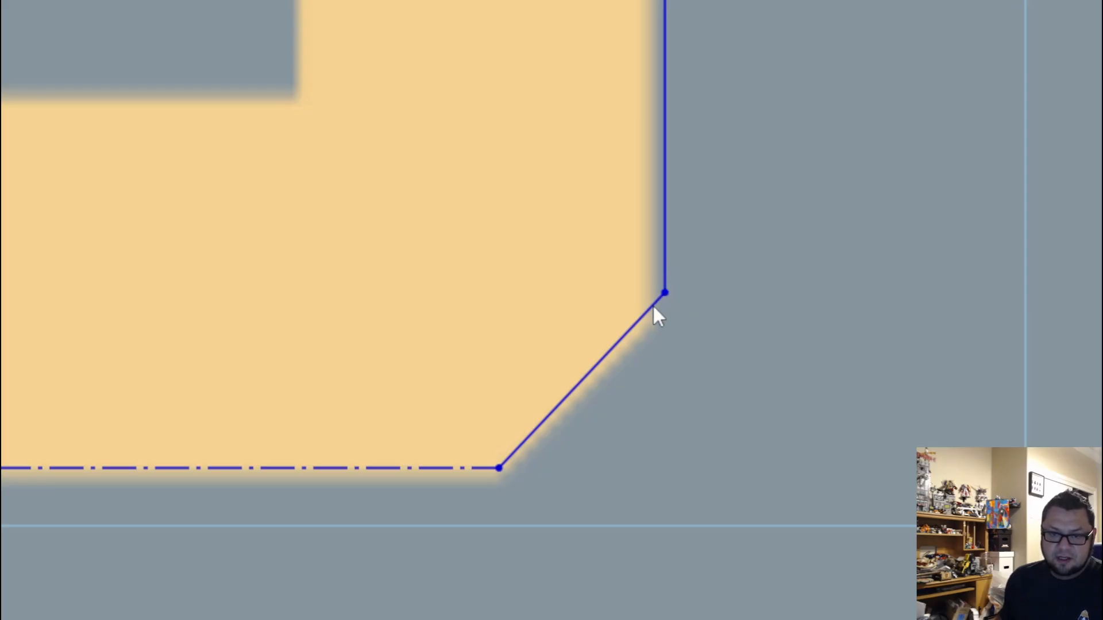
{"action": "left_click_drag", "start_coordinate": [647, 311], "coordinate": [655, 326]}
{"action": "scroll", "coordinate": [620, 163], "scroll_direction": "down", "scroll_amount": 5}
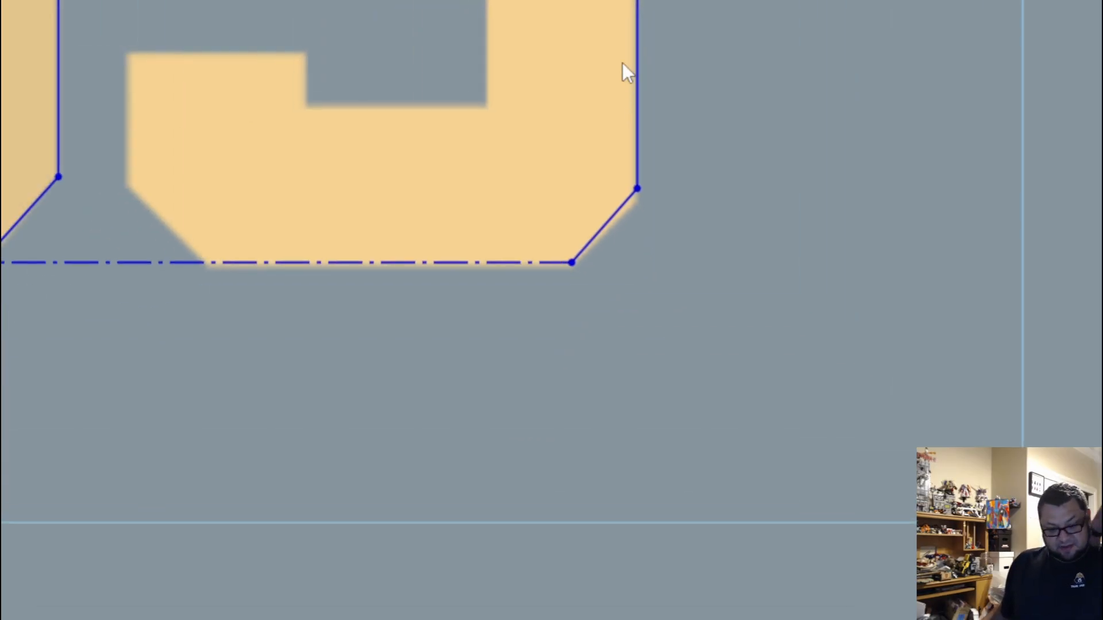
Step: Trace the S's lower-left hook: bottom edge 1.111, bevel 0.338, left edge 0.414, upper edge 0.547 and inner step 0.166
{"action": "key", "text": "l"}
{"action": "scroll", "coordinate": [842, 112], "scroll_direction": "up", "scroll_amount": 3}
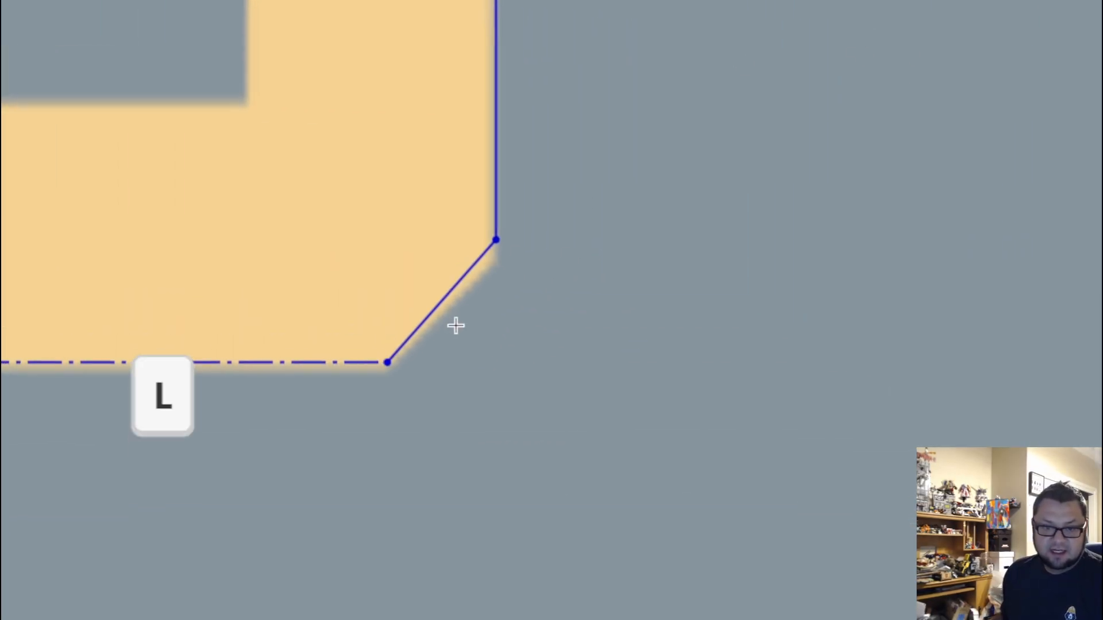
{"action": "middle_click_drag", "start_coordinate": [455, 322], "coordinate": [737, 101]}
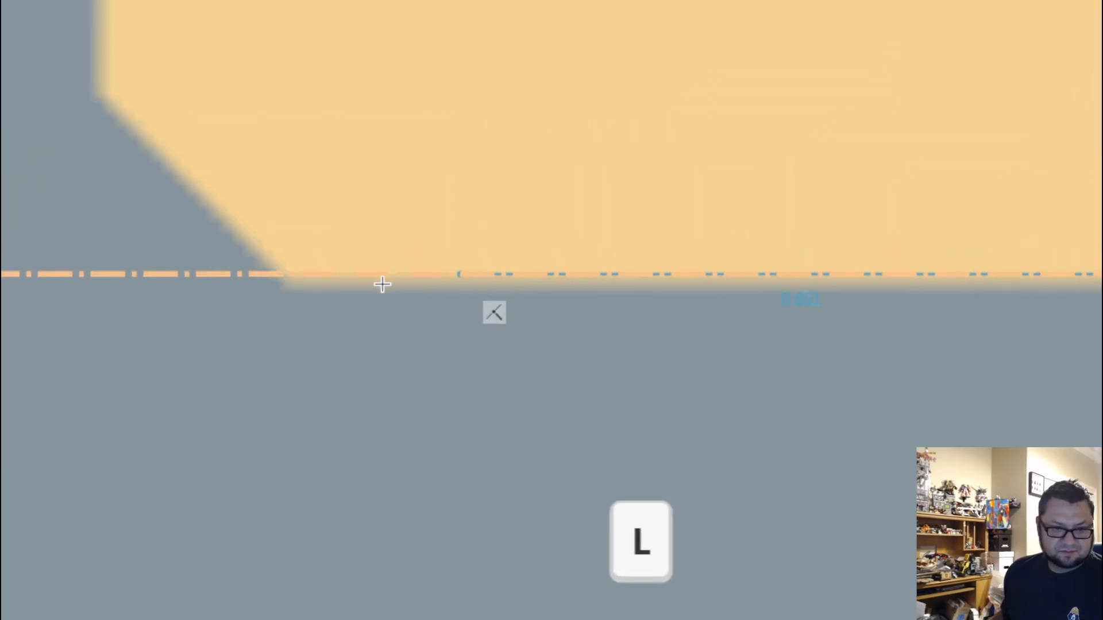
{"action": "left_click", "coordinate": [284, 274]}
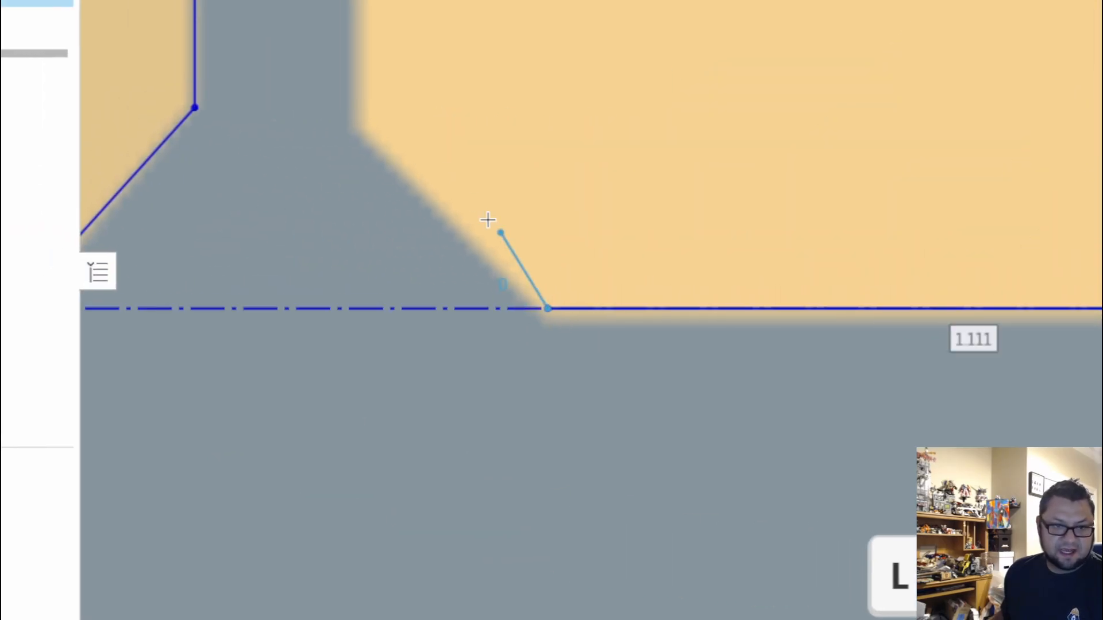
{"action": "left_click", "coordinate": [356, 135]}
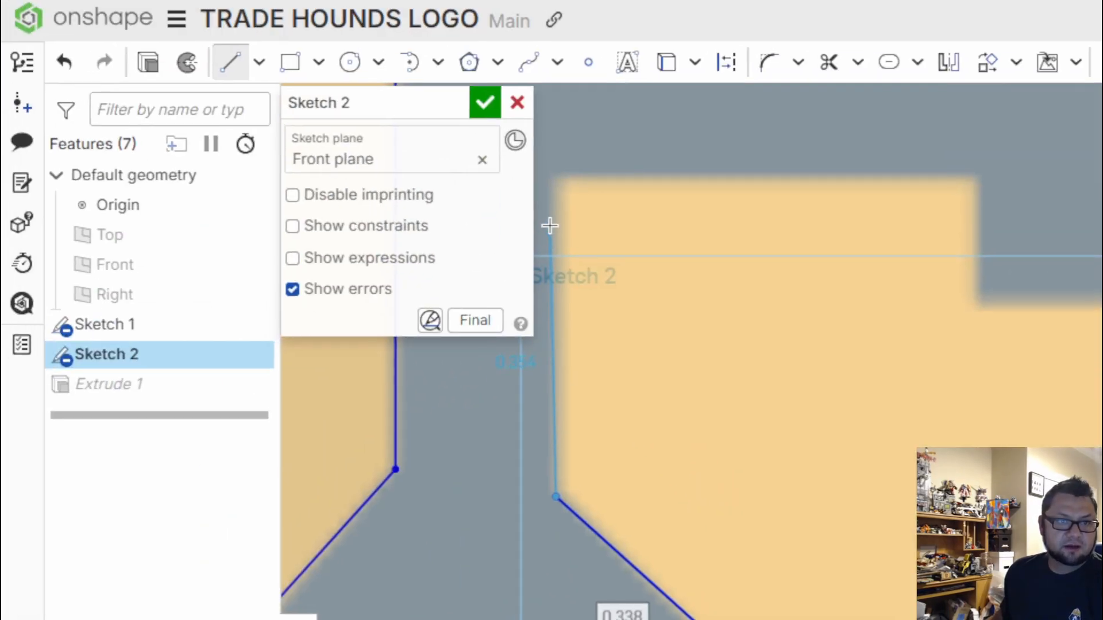
{"action": "left_click", "coordinate": [555, 179]}
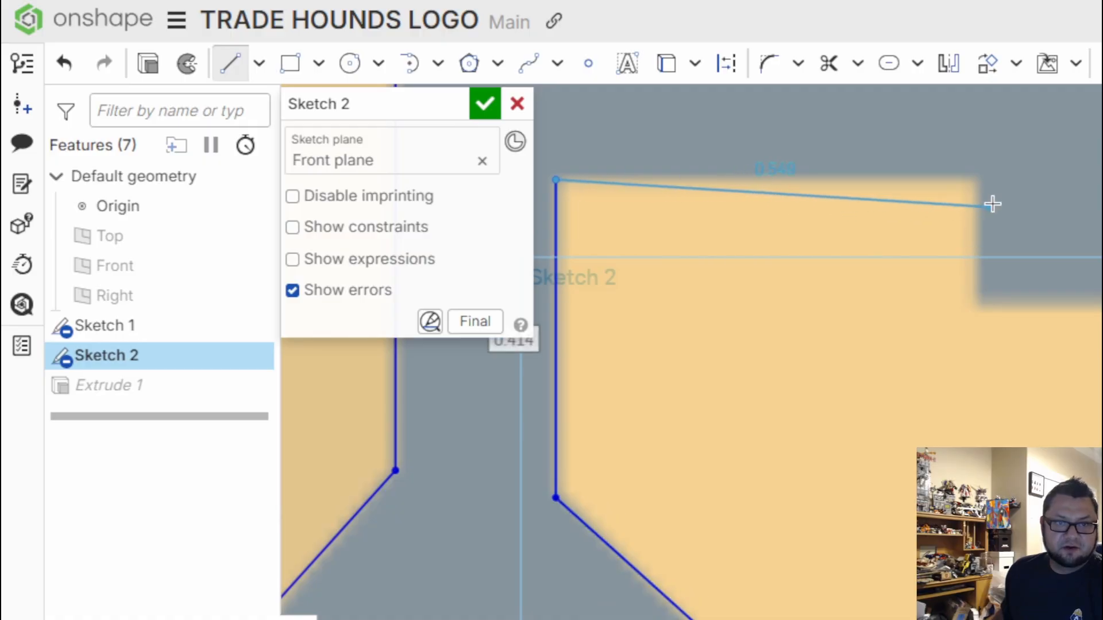
{"action": "left_click", "coordinate": [974, 178]}
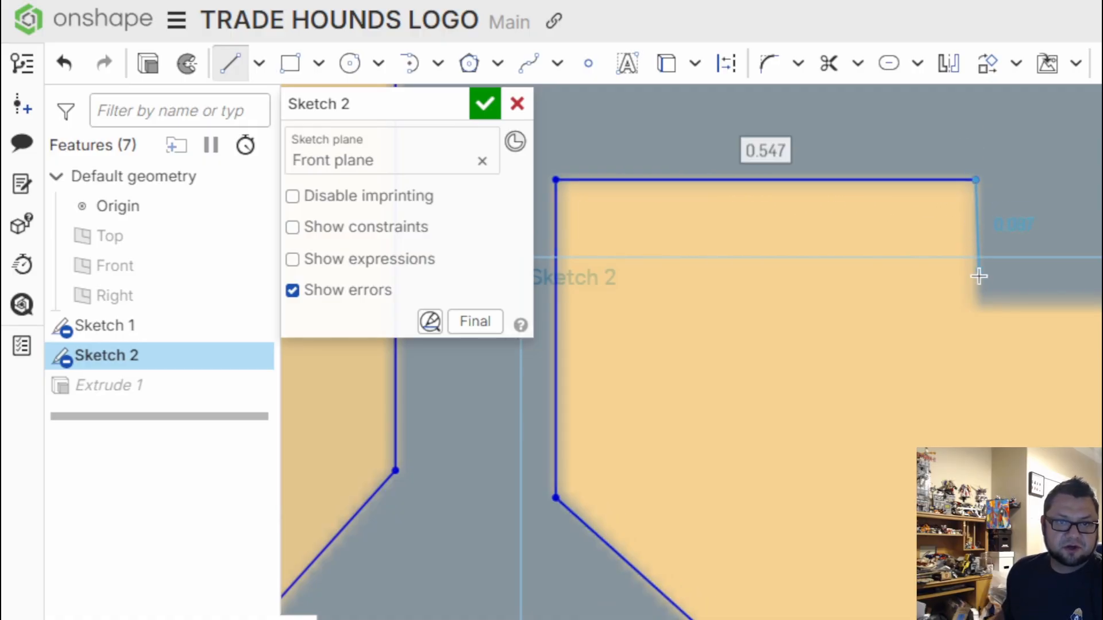
{"action": "left_click", "coordinate": [977, 308]}
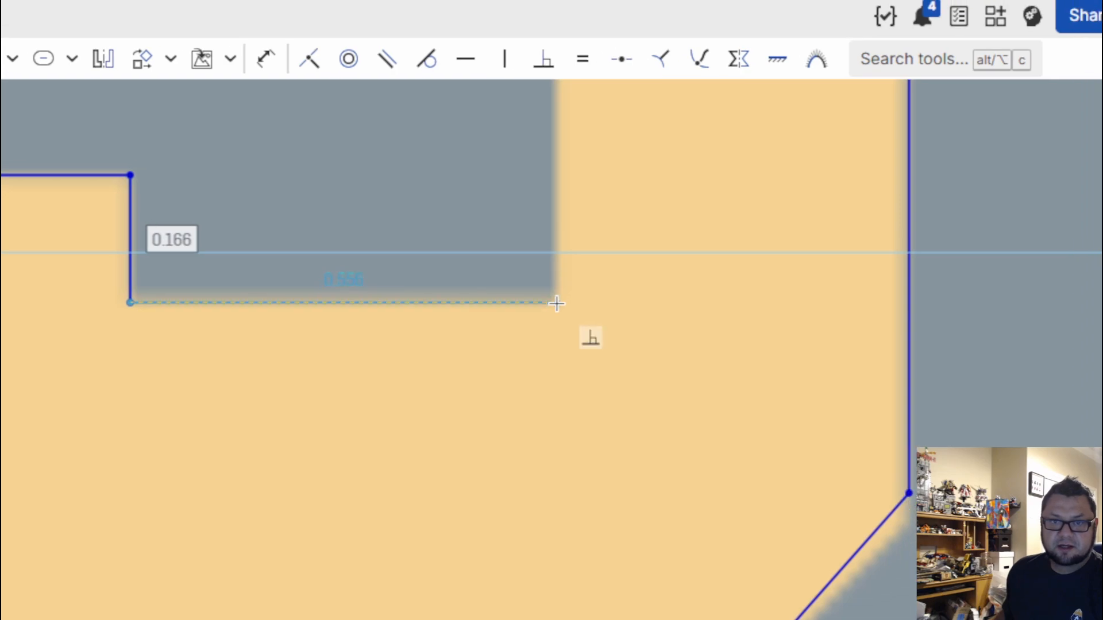
Step: Trace the S's lower opening: 0.556 floor, right side up to the inner corner, and 0.782 upper edge ending at the outer bevel
{"action": "left_click", "coordinate": [556, 303]}
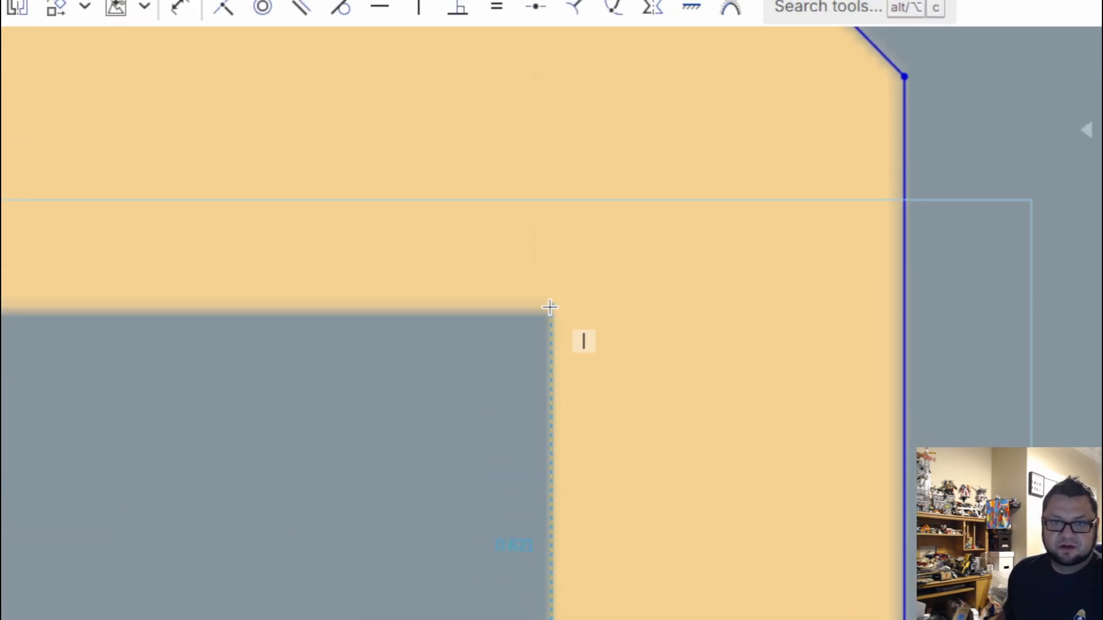
{"action": "left_click", "coordinate": [550, 307]}
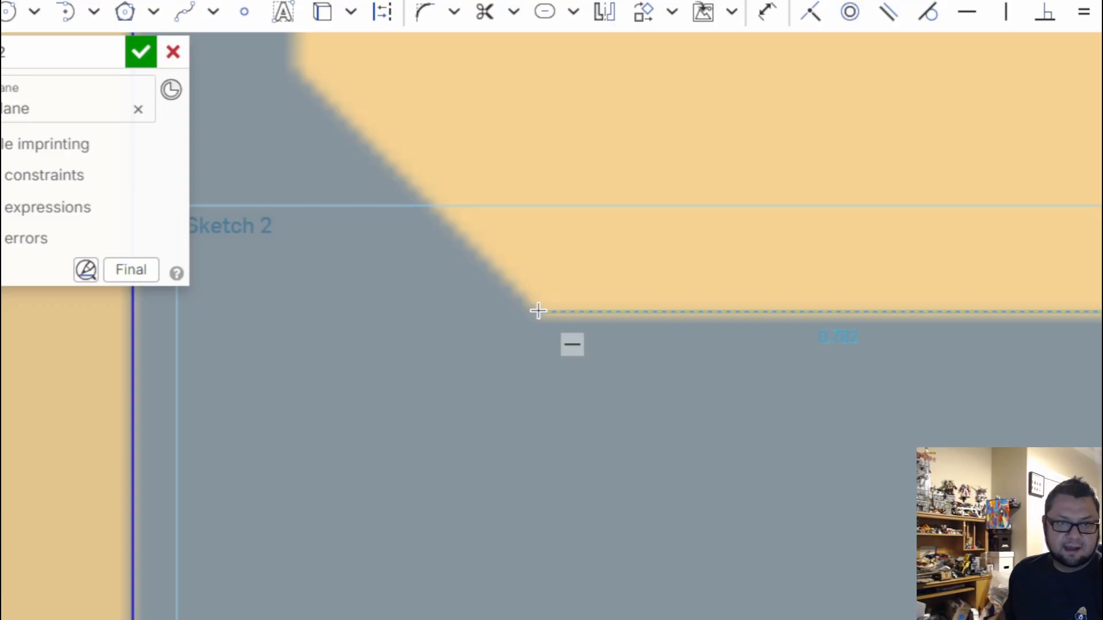
{"action": "left_click", "coordinate": [538, 311]}
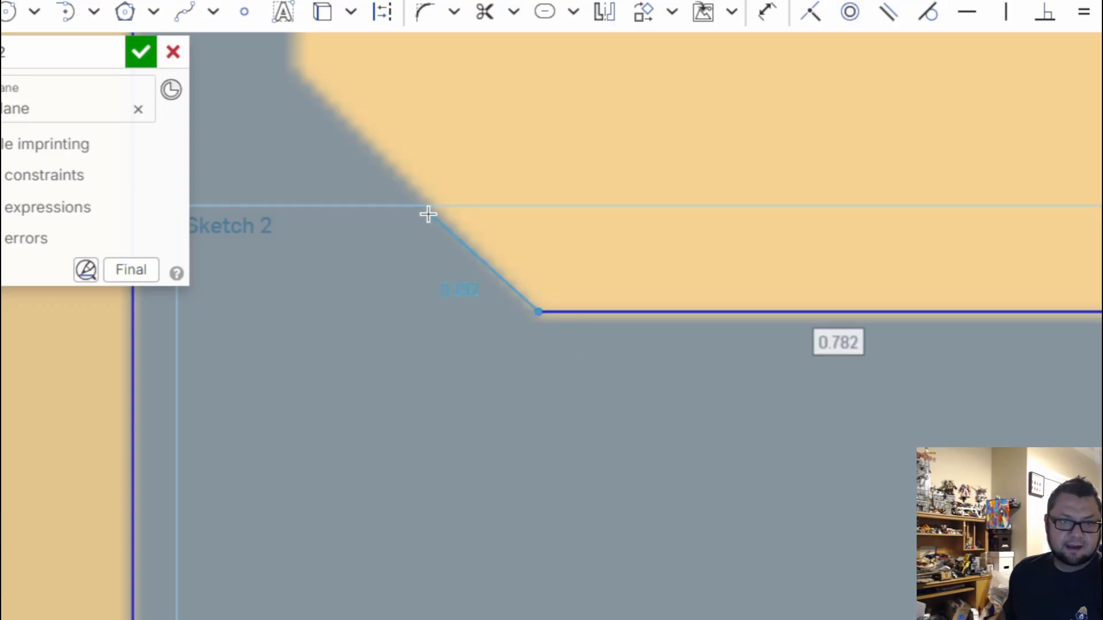
Step: Trace the bevel at the S's middle-left and the outer left side up to the start of the upper-left bevel
{"action": "middle_click_drag", "start_coordinate": [428, 214], "coordinate": [797, 545]}
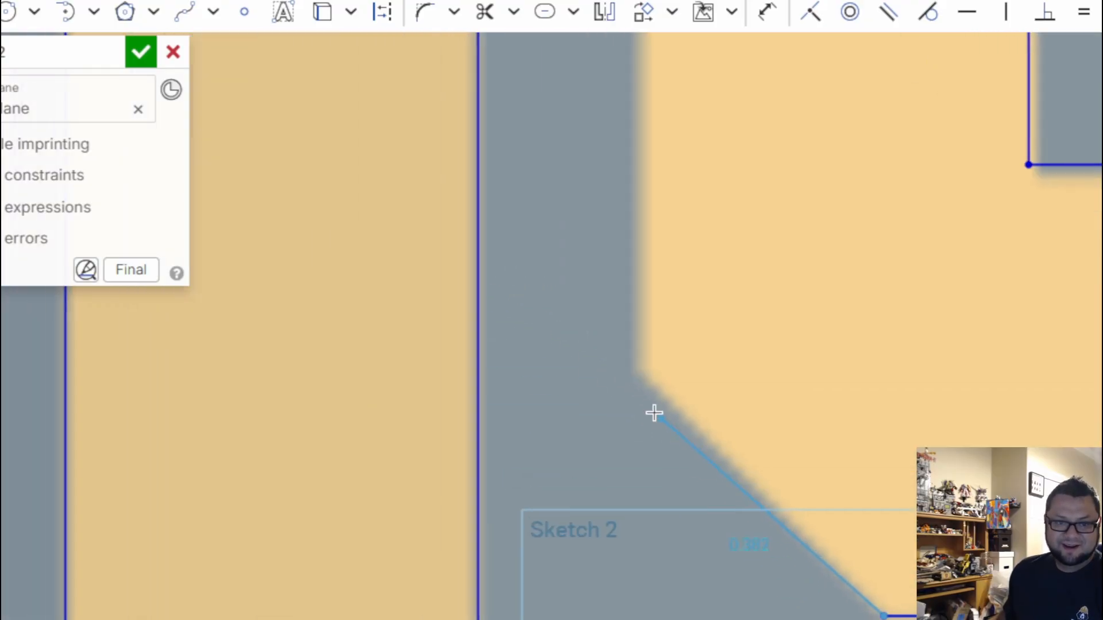
{"action": "left_click", "coordinate": [637, 378]}
{"action": "middle_click_drag", "start_coordinate": [609, 109], "coordinate": [615, 451]}
{"action": "scroll", "coordinate": [598, 344], "scroll_direction": "down", "scroll_amount": 1}
{"action": "middle_click_drag", "start_coordinate": [632, 173], "coordinate": [640, 575]}
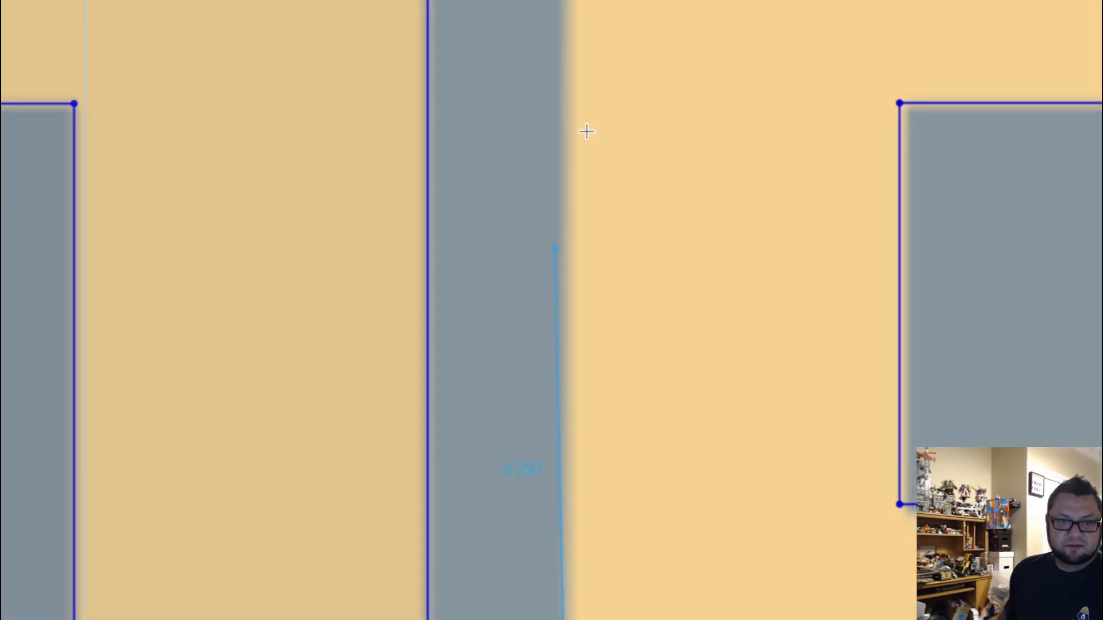
{"action": "left_click", "coordinate": [550, 298]}
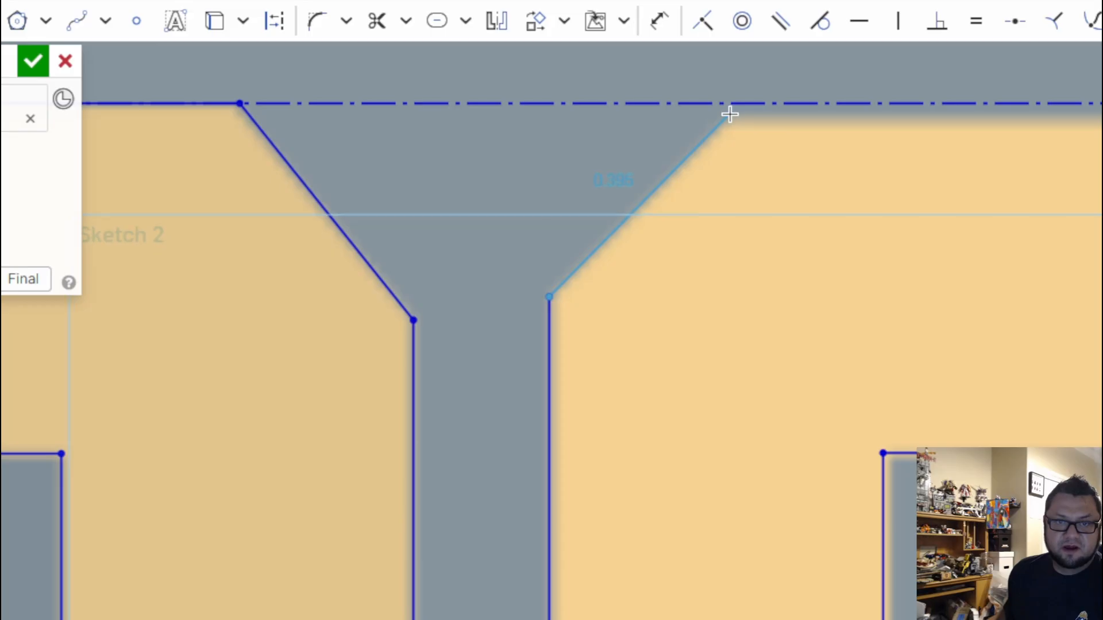
Step: Close the S with the upper-left bevel up to the guide line and a top edge ending at the guide line's end point
{"action": "scroll", "coordinate": [738, 113], "scroll_direction": "up", "scroll_amount": 3}
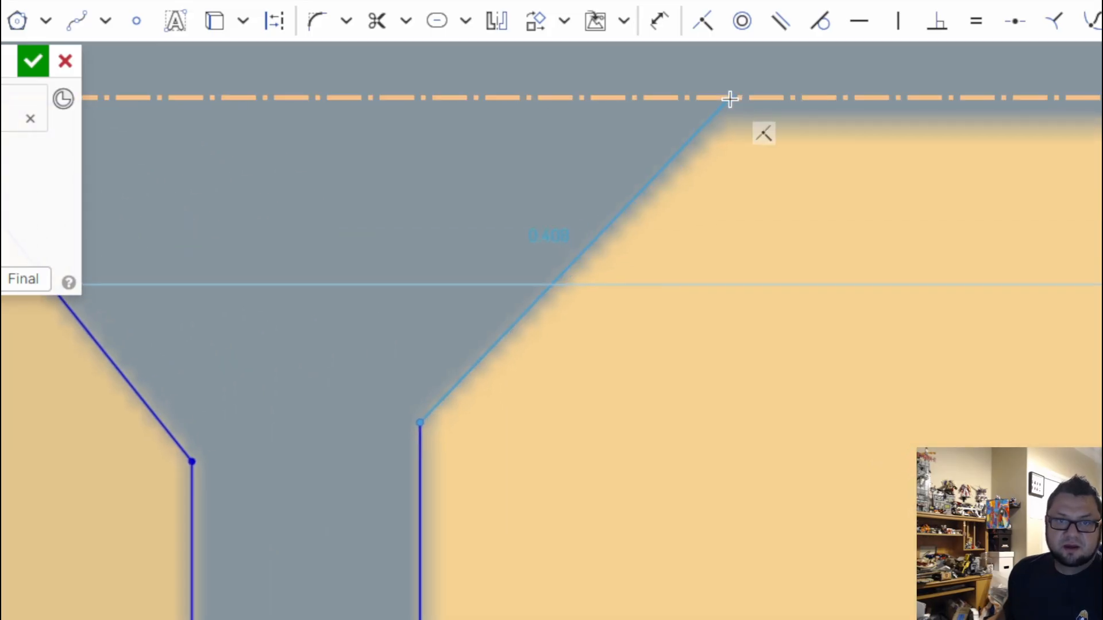
{"action": "left_click", "coordinate": [744, 103]}
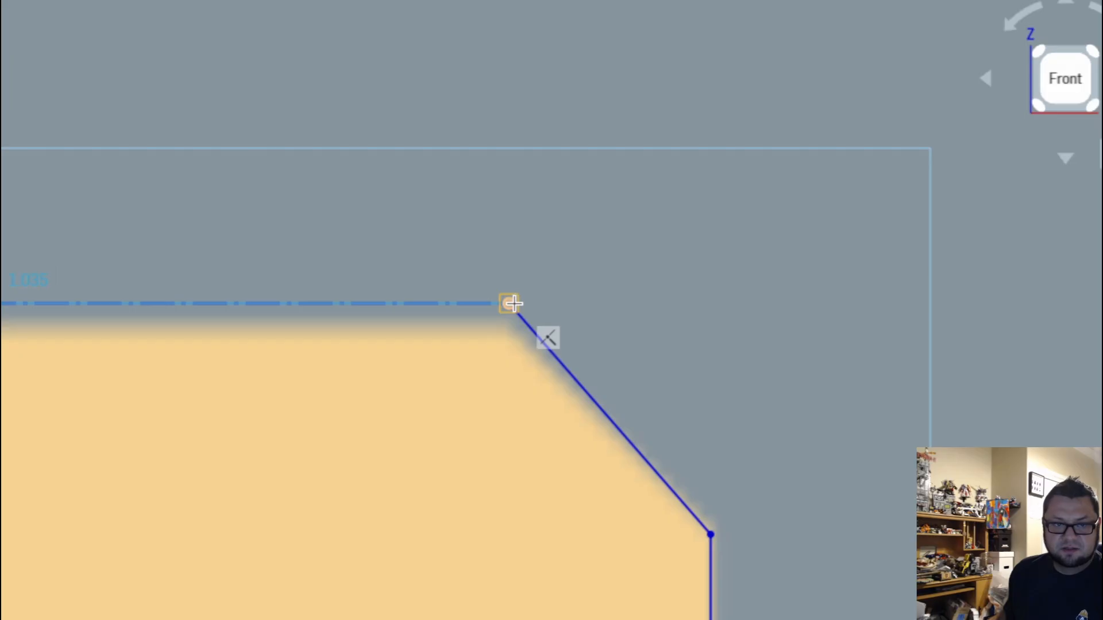
{"action": "left_click", "coordinate": [511, 303]}
{"action": "scroll", "coordinate": [445, 422], "scroll_direction": "down", "scroll_amount": 3}
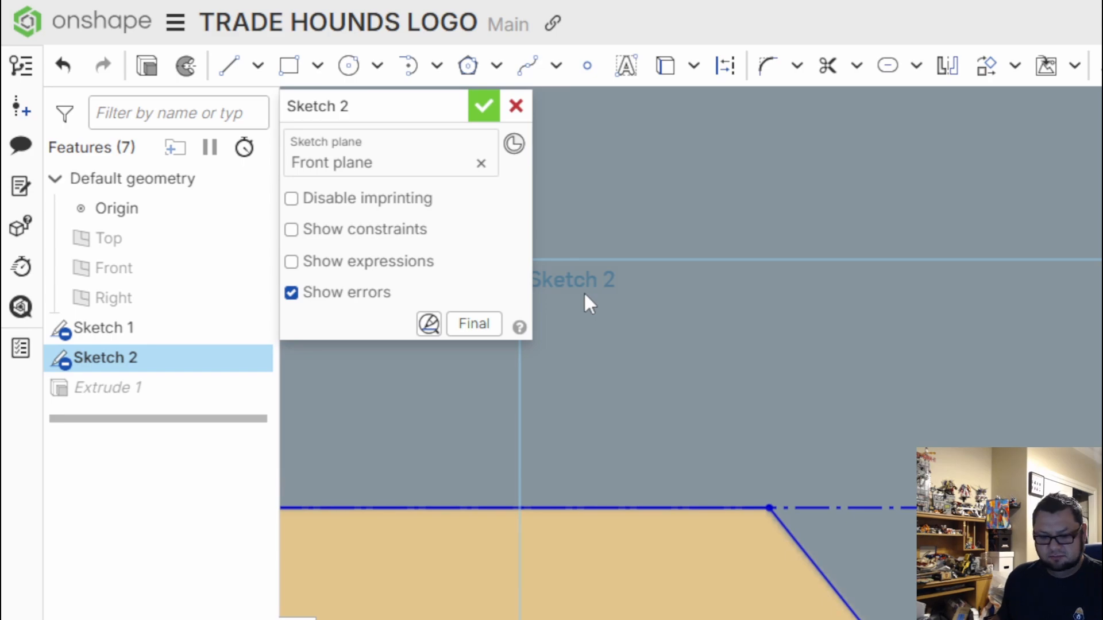
Step: Finish editing Sketch 2 and hide Sketch 1 with the reference logo image
{"action": "key", "text": "Return"}
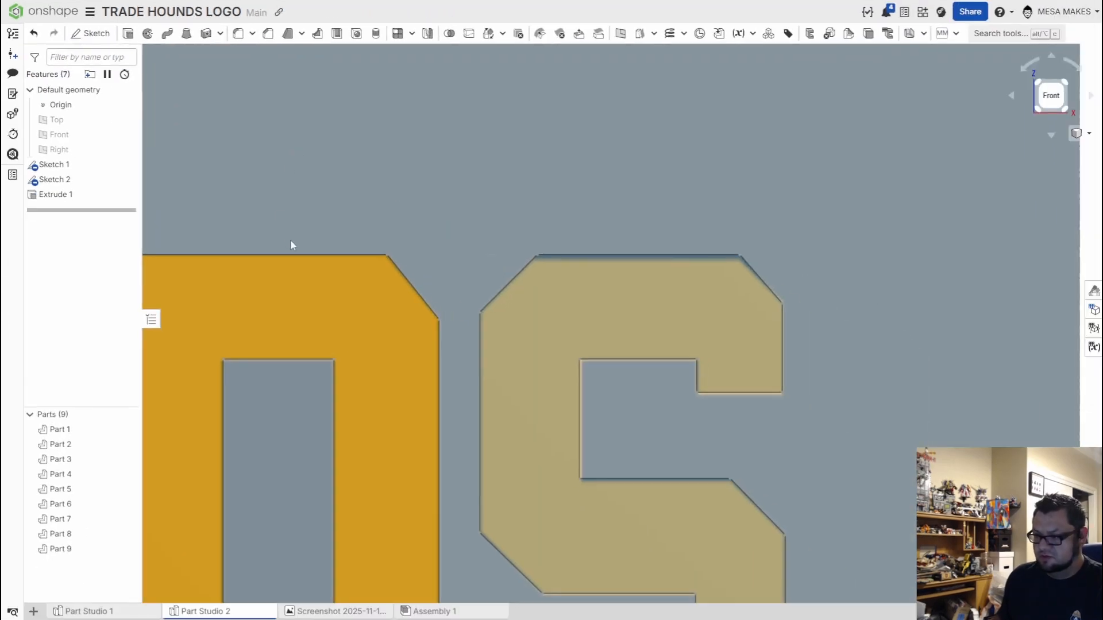
{"action": "scroll", "coordinate": [364, 294], "scroll_direction": "down", "scroll_amount": 5}
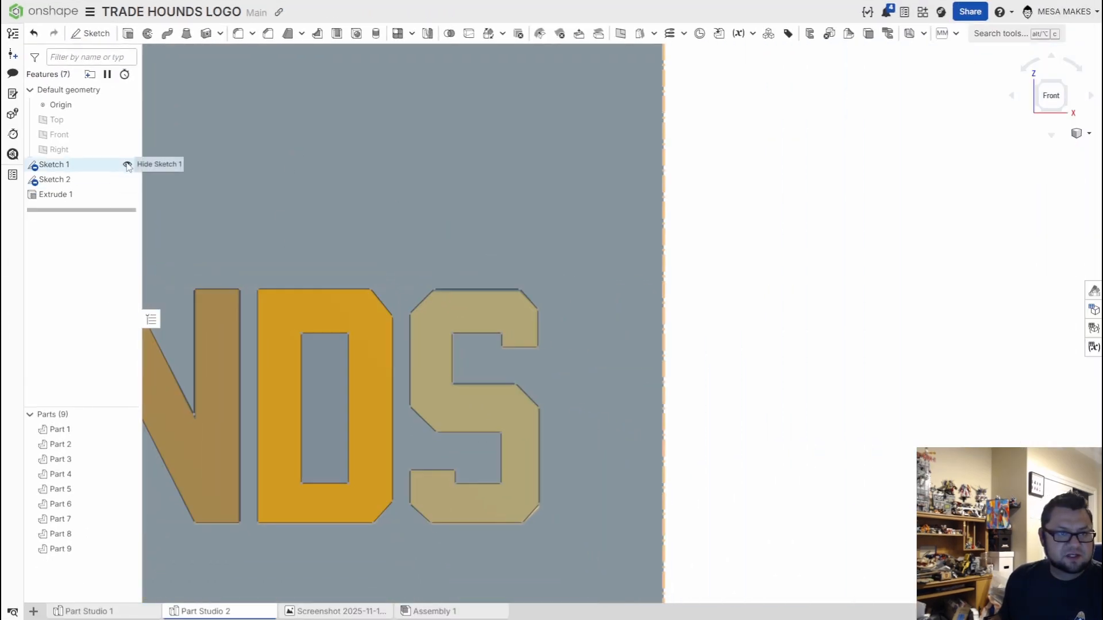
{"action": "left_click", "coordinate": [127, 165]}
{"action": "scroll", "coordinate": [282, 466], "scroll_direction": "down", "scroll_amount": 2}
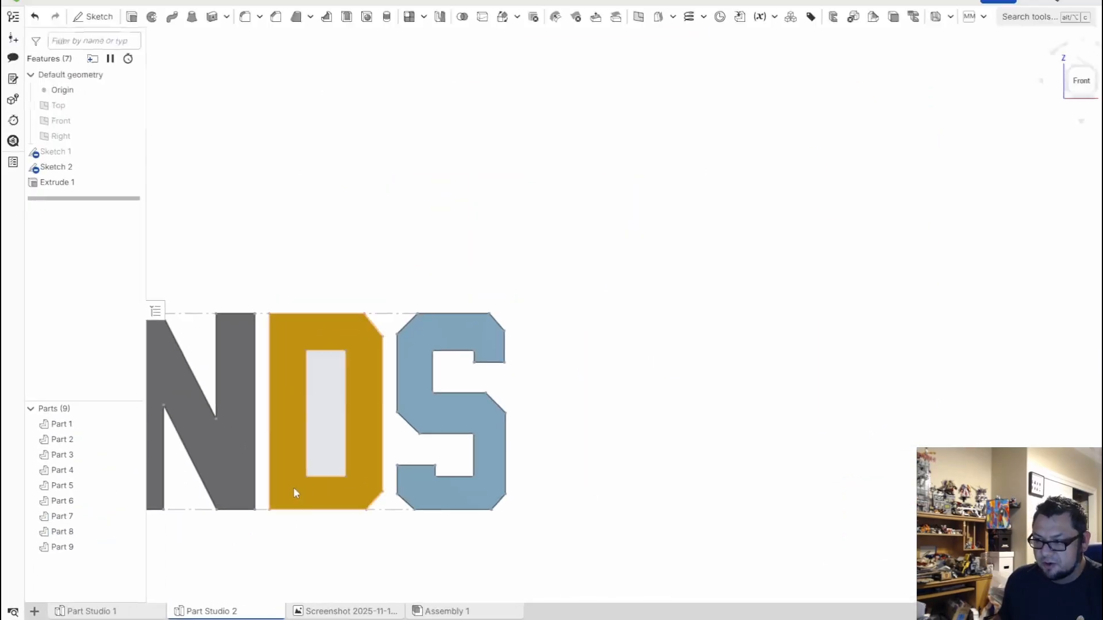
Step: Inspect all letters of the logo, especially the outlines of the unfilled U and A where they meet the guide lines
{"action": "scroll", "coordinate": [581, 464], "scroll_direction": "down", "scroll_amount": 4}
{"action": "scroll", "coordinate": [302, 487], "scroll_direction": "down", "scroll_amount": 3}
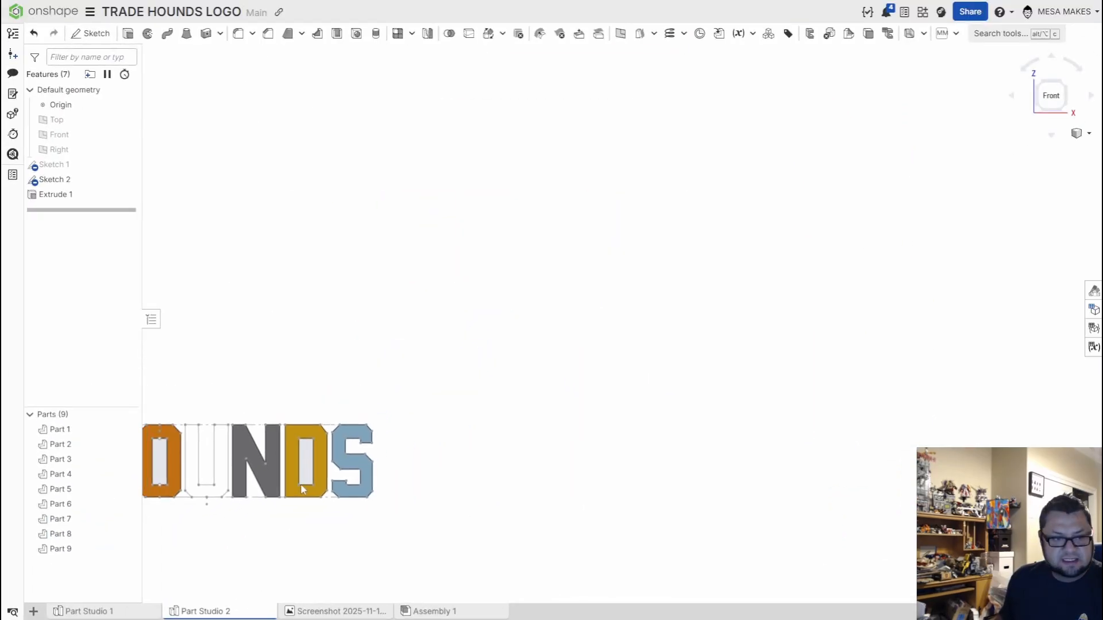
{"action": "middle_click_drag", "start_coordinate": [303, 488], "coordinate": [597, 483]}
{"action": "scroll", "coordinate": [526, 495], "scroll_direction": "up", "scroll_amount": 5}
{"action": "scroll", "coordinate": [531, 495], "scroll_direction": "up", "scroll_amount": 8}
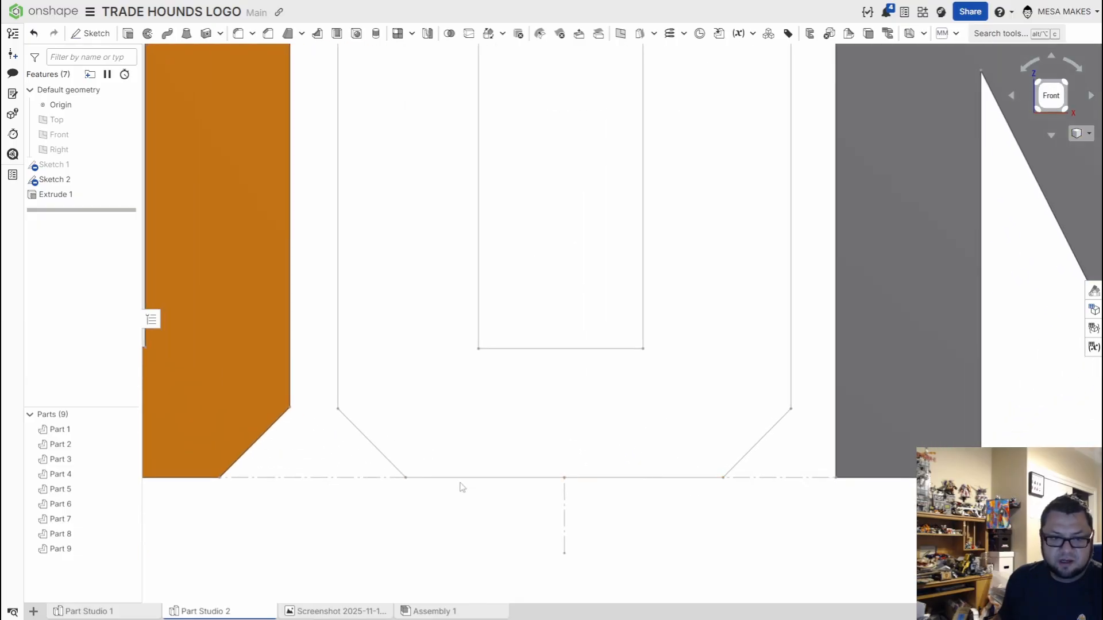
{"action": "scroll", "coordinate": [457, 486], "scroll_direction": "down", "scroll_amount": 6}
{"action": "middle_click_drag", "start_coordinate": [435, 498], "coordinate": [639, 519]}
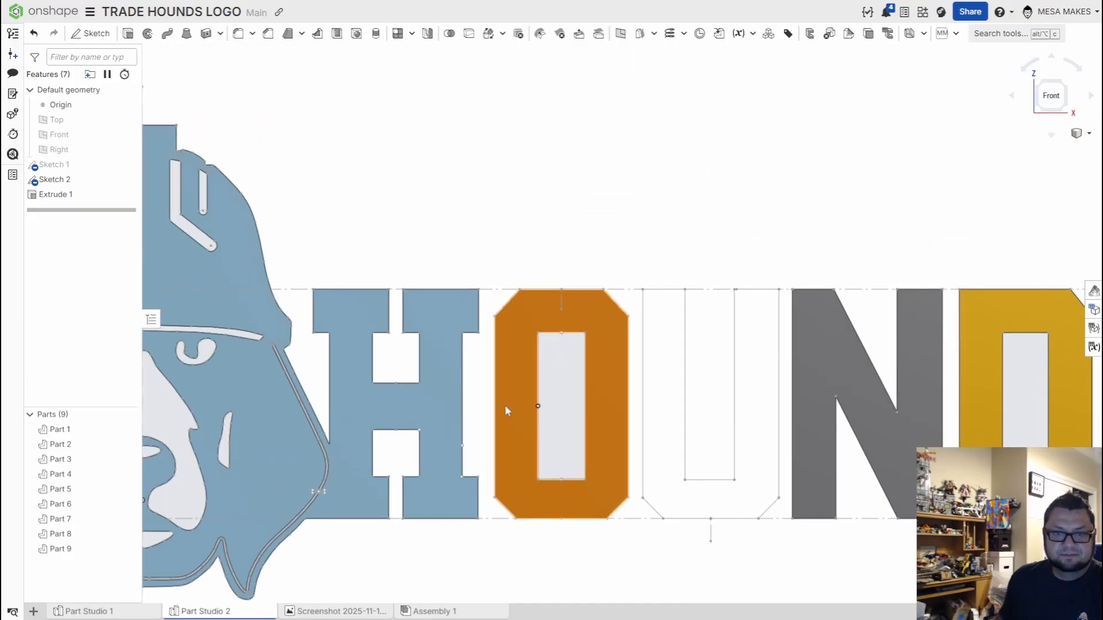
{"action": "scroll", "coordinate": [666, 293], "scroll_direction": "up", "scroll_amount": 3}
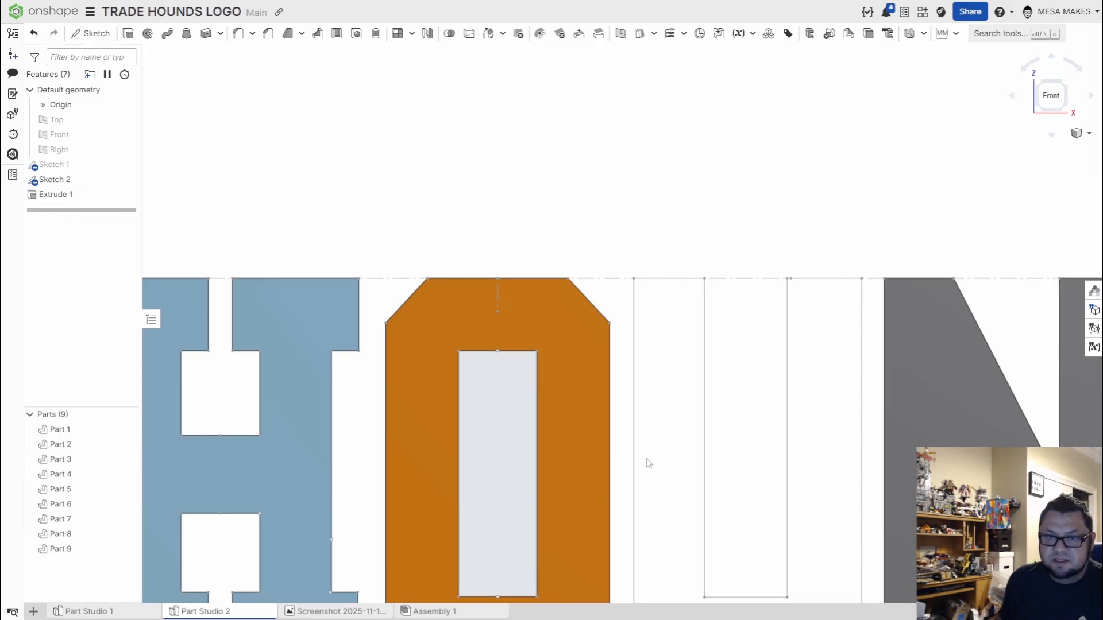
{"action": "scroll", "coordinate": [559, 462], "scroll_direction": "down", "scroll_amount": 3}
{"action": "middle_click_drag", "start_coordinate": [510, 461], "coordinate": [899, 356]}
{"action": "scroll", "coordinate": [799, 366], "scroll_direction": "down", "scroll_amount": 4}
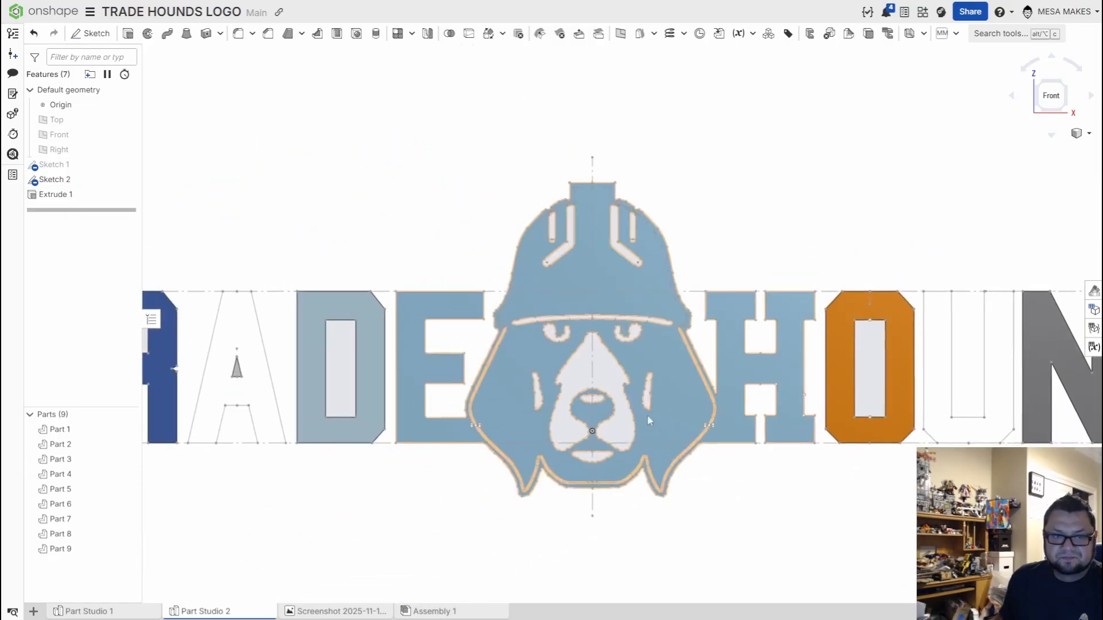
{"action": "scroll", "coordinate": [638, 425], "scroll_direction": "down", "scroll_amount": 3}
{"action": "scroll", "coordinate": [352, 438], "scroll_direction": "up", "scroll_amount": 8}
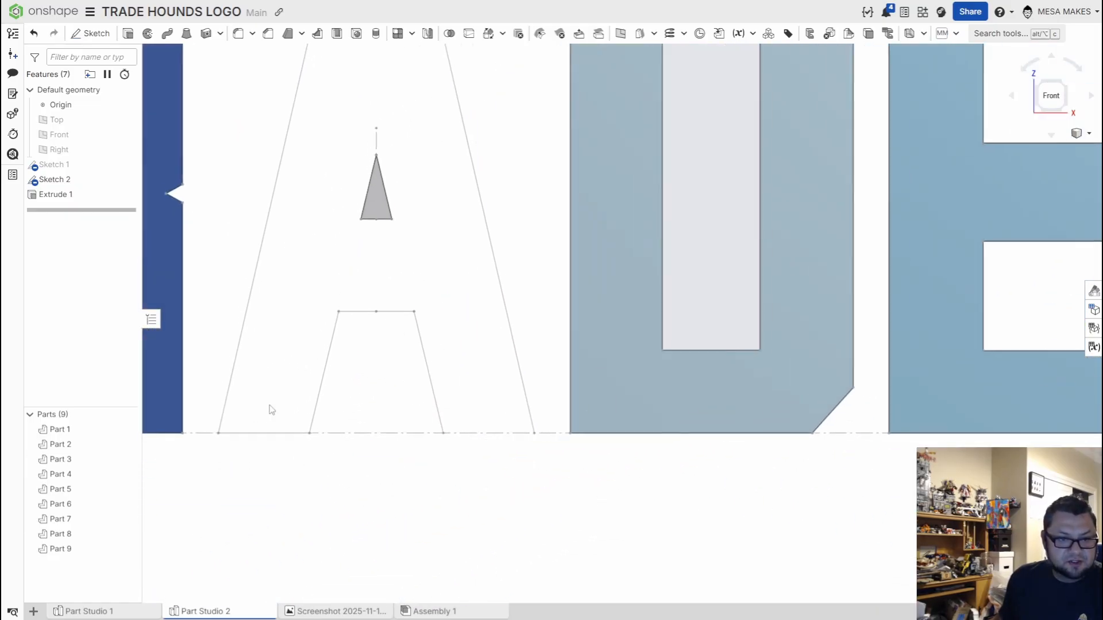
{"action": "scroll", "coordinate": [272, 409], "scroll_direction": "up", "scroll_amount": 1}
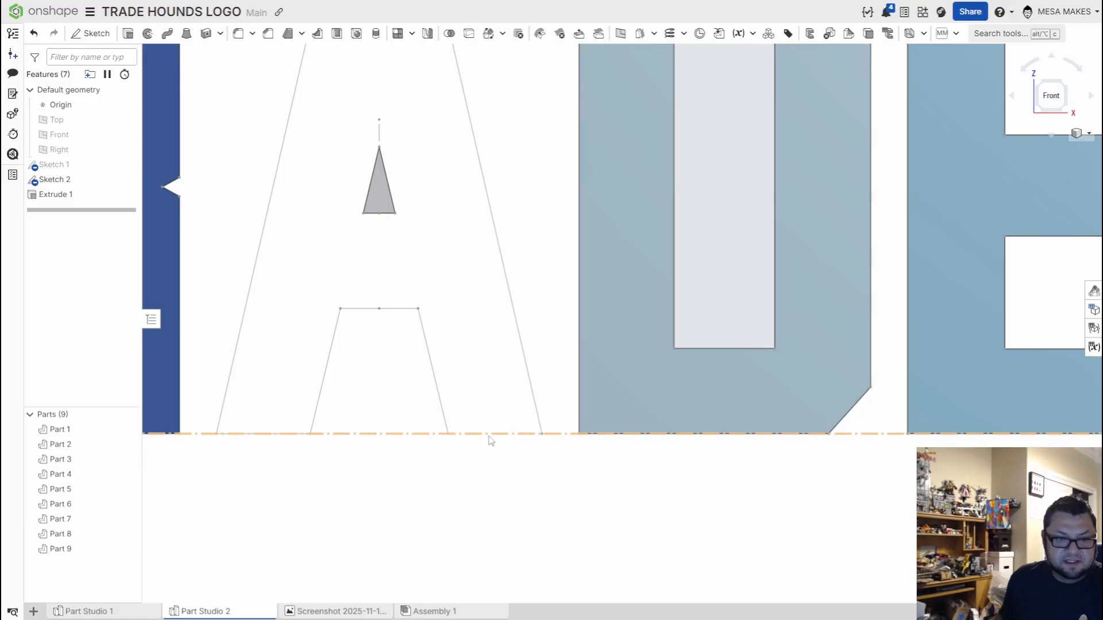
{"action": "scroll", "coordinate": [475, 439], "scroll_direction": "down", "scroll_amount": 8}
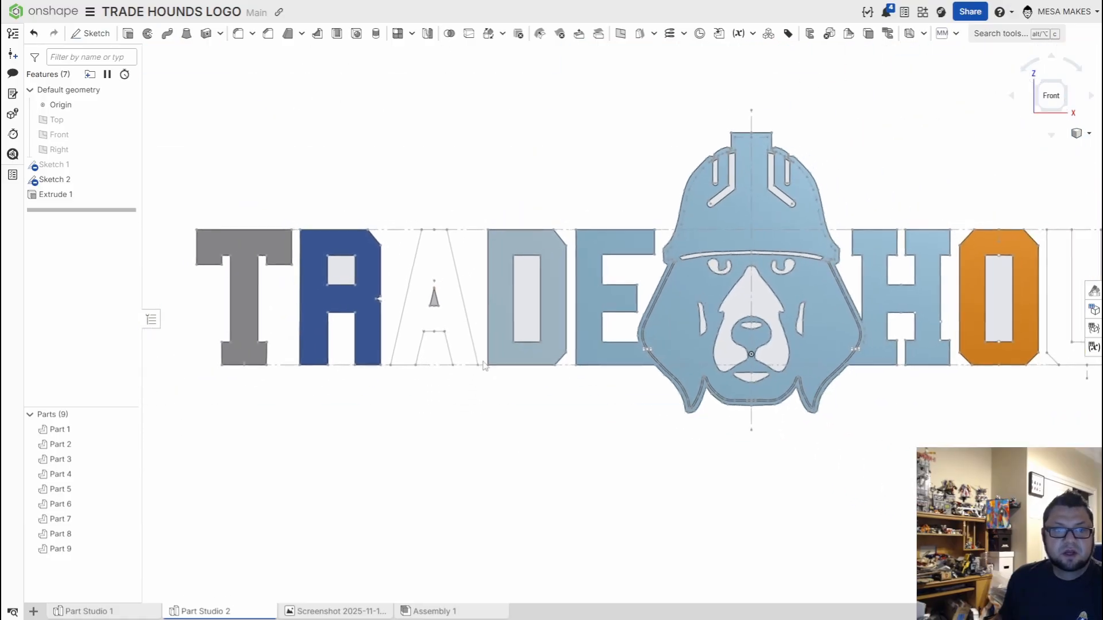
{"action": "scroll", "coordinate": [423, 366], "scroll_direction": "up", "scroll_amount": 3}
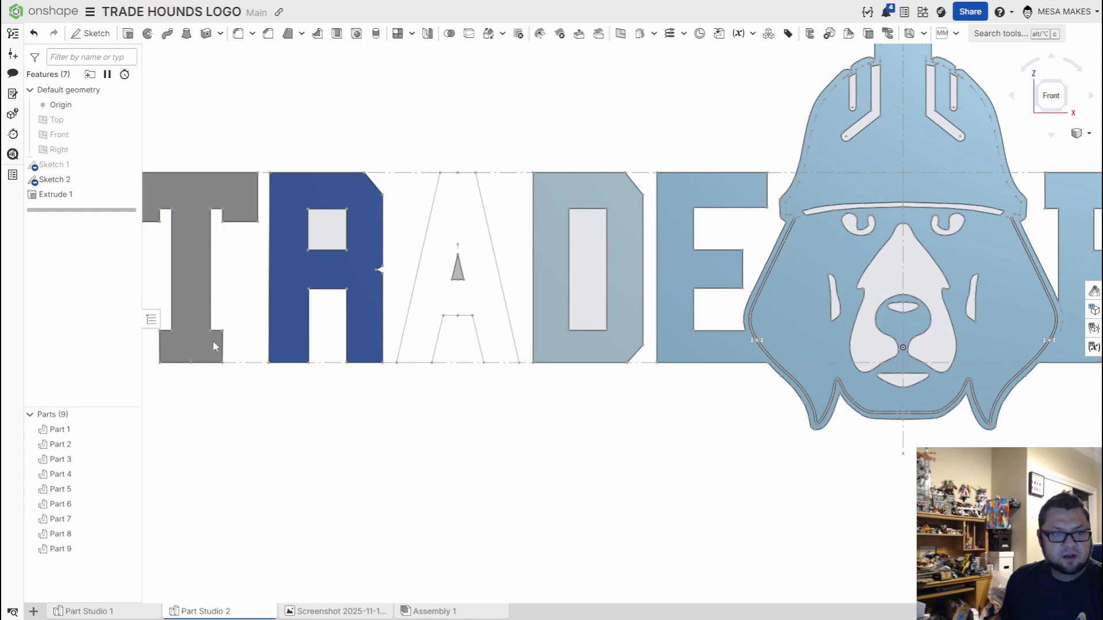
{"action": "middle_click_drag", "start_coordinate": [740, 341], "coordinate": [420, 375]}
{"action": "scroll", "coordinate": [419, 375], "scroll_direction": "down", "scroll_amount": 2}
{"action": "scroll", "coordinate": [710, 391], "scroll_direction": "down", "scroll_amount": 3}
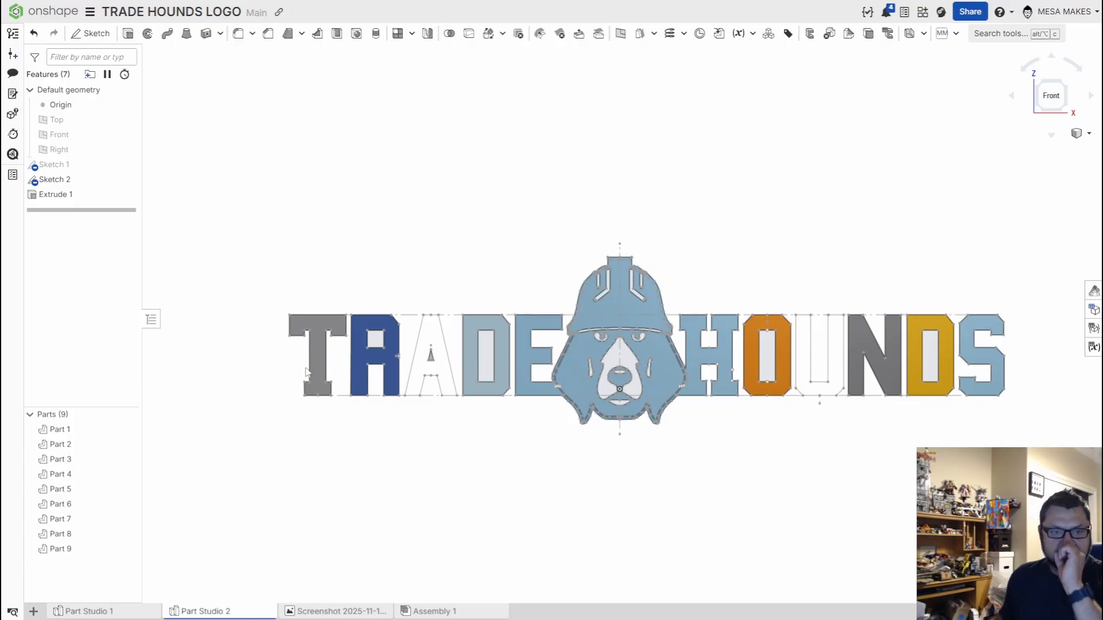
{"action": "scroll", "coordinate": [460, 402], "scroll_direction": "up", "scroll_amount": 3}
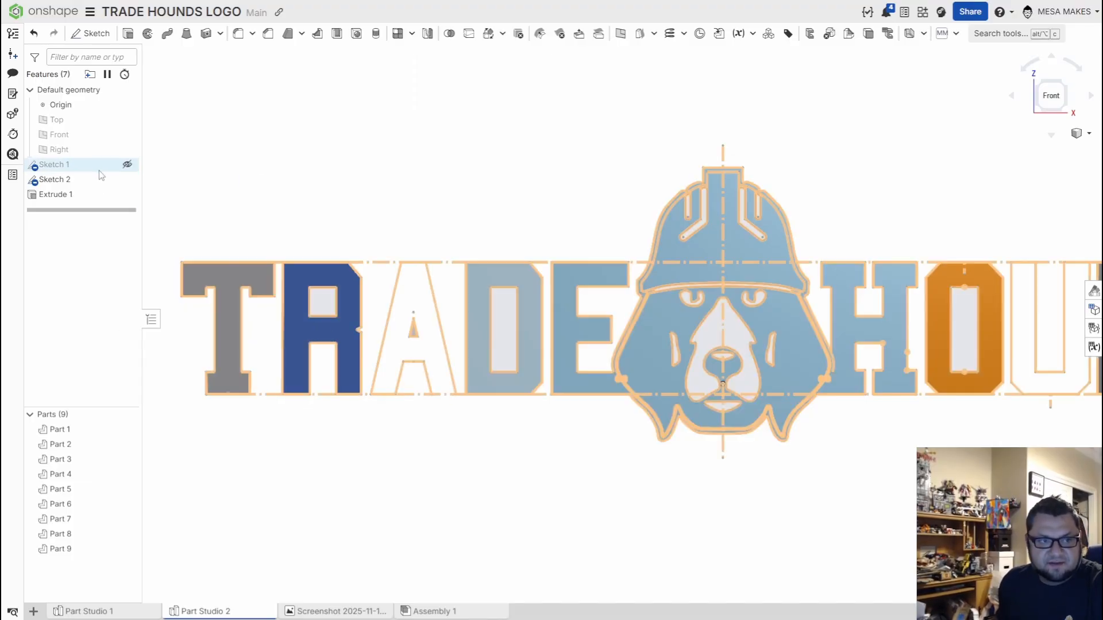
Step: Reopen Sketch 2 and delete the upper and lower horizontal construction guide lines running through TRADE HOUNDS
{"action": "double_click", "coordinate": [88, 180]}
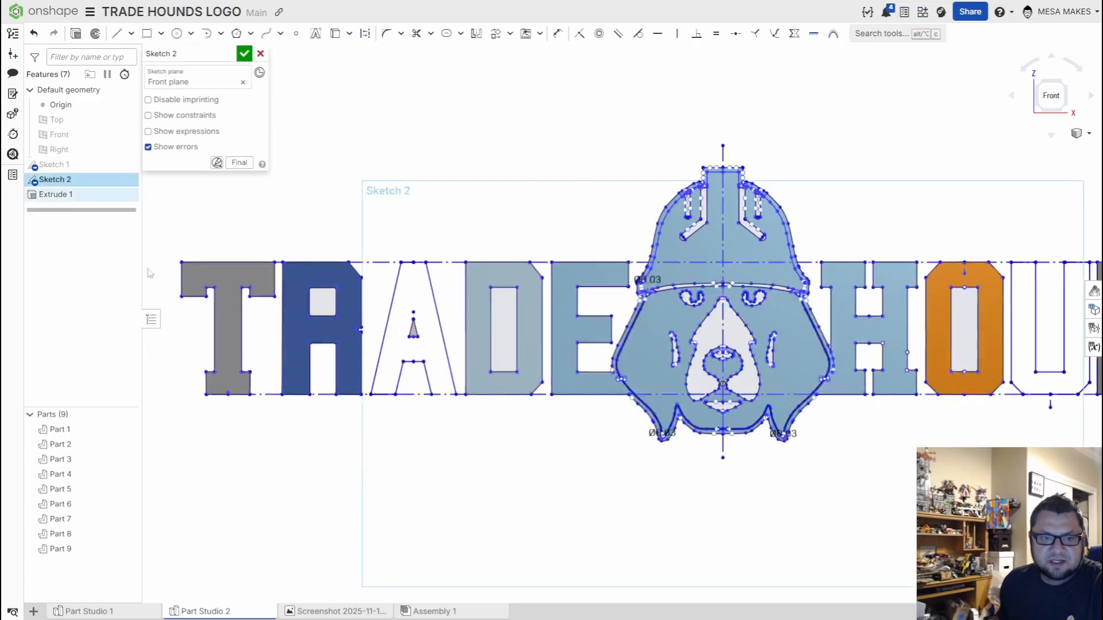
{"action": "scroll", "coordinate": [402, 391], "scroll_direction": "up", "scroll_amount": 6}
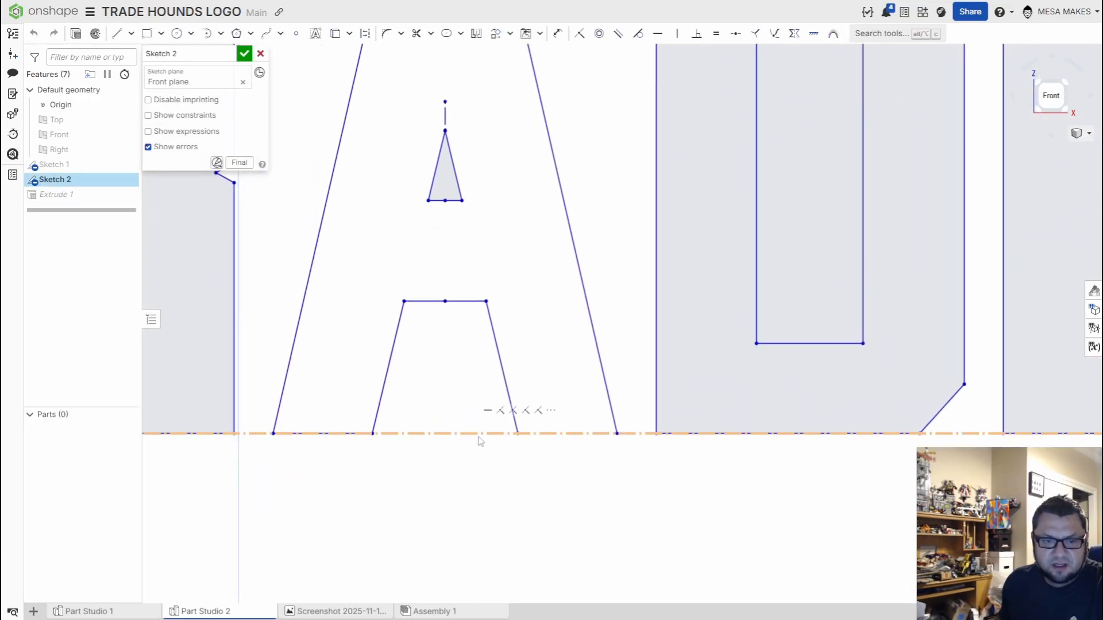
{"action": "scroll", "coordinate": [515, 305], "scroll_direction": "down", "scroll_amount": 4}
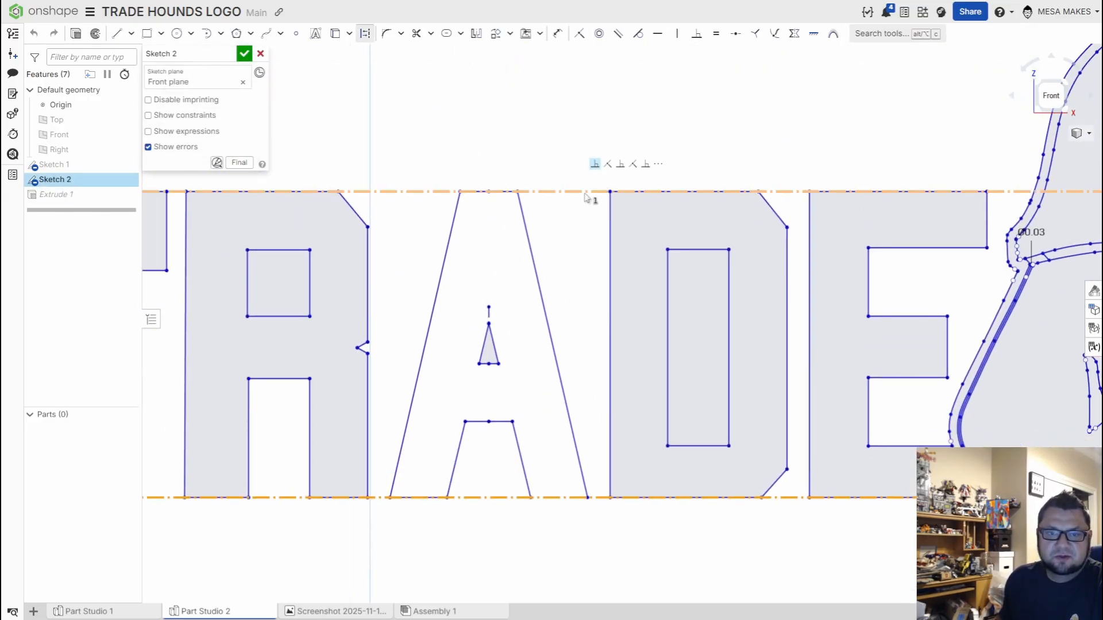
{"action": "key", "text": "Delete"}
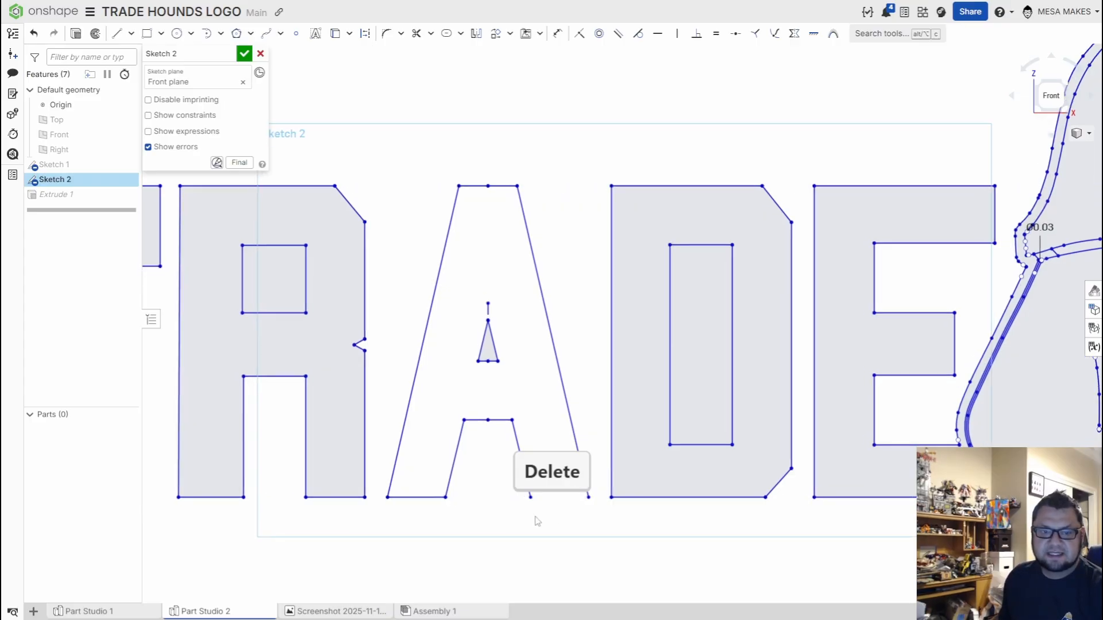
Step: Close the A's right foot with a line, and make the end points at the U's upper-right inner corner coincident
{"action": "scroll", "coordinate": [534, 520], "scroll_direction": "up", "scroll_amount": 3}
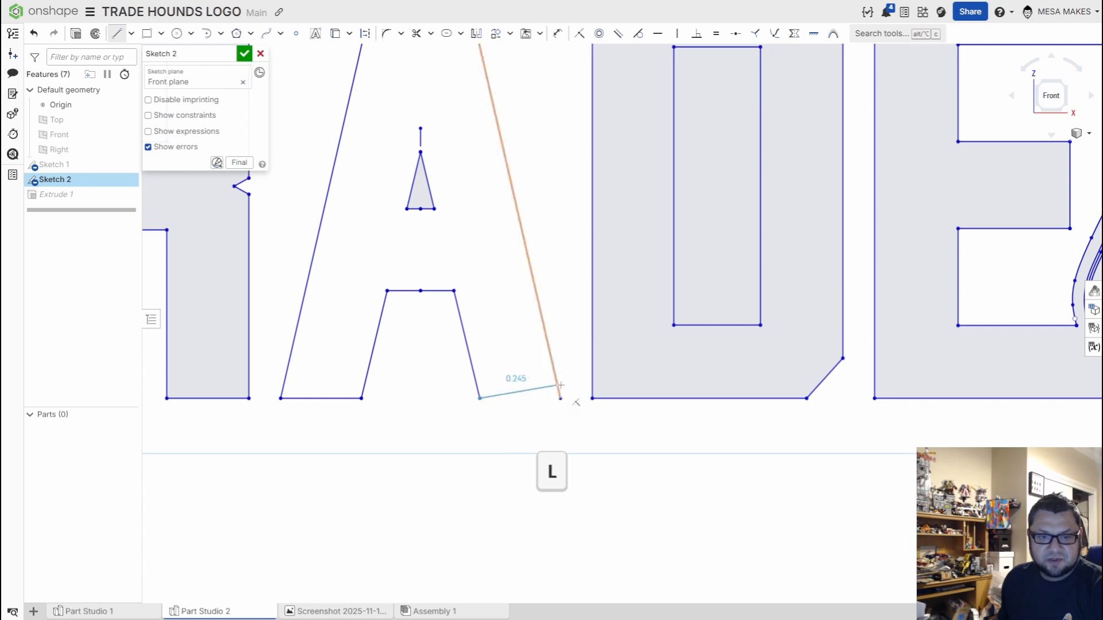
{"action": "scroll", "coordinate": [561, 402], "scroll_direction": "down", "scroll_amount": 5}
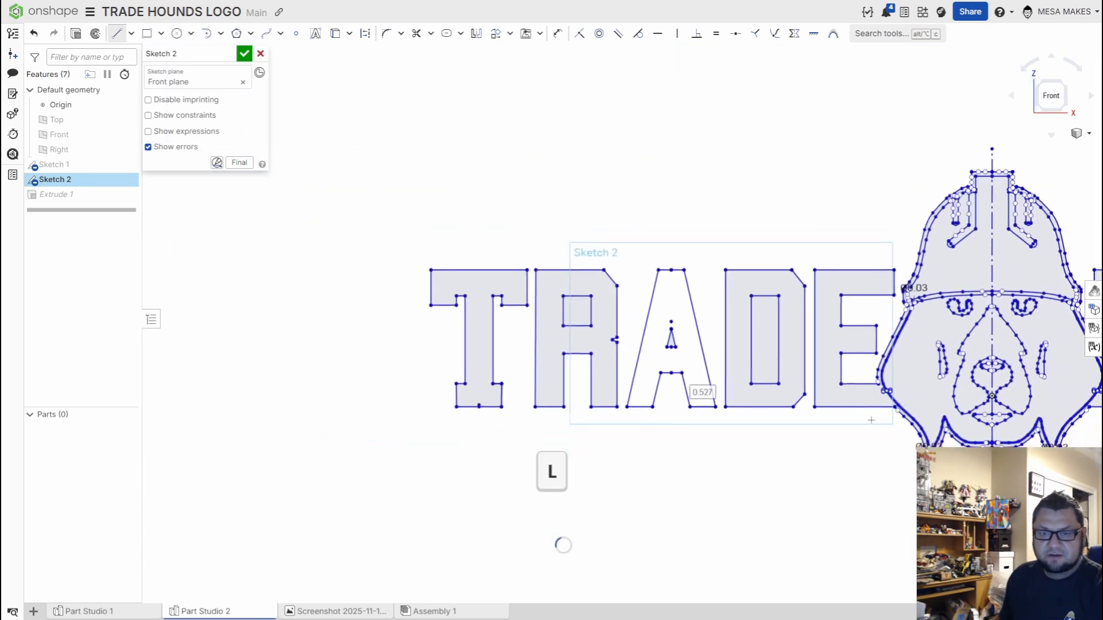
{"action": "scroll", "coordinate": [811, 397], "scroll_direction": "up", "scroll_amount": 10}
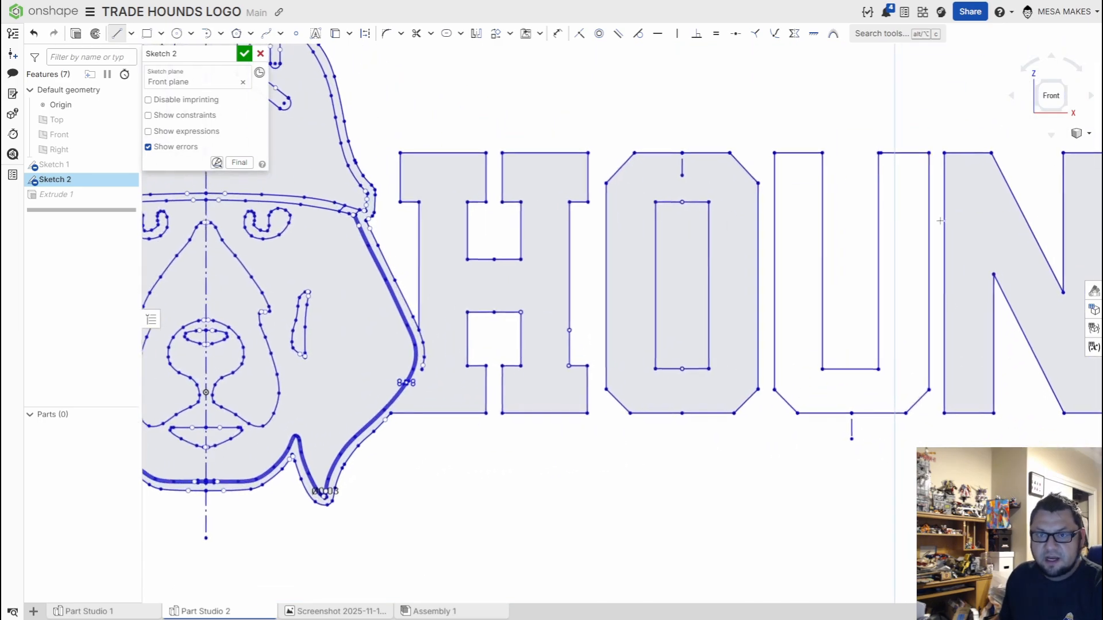
{"action": "scroll", "coordinate": [855, 146], "scroll_direction": "up", "scroll_amount": 3}
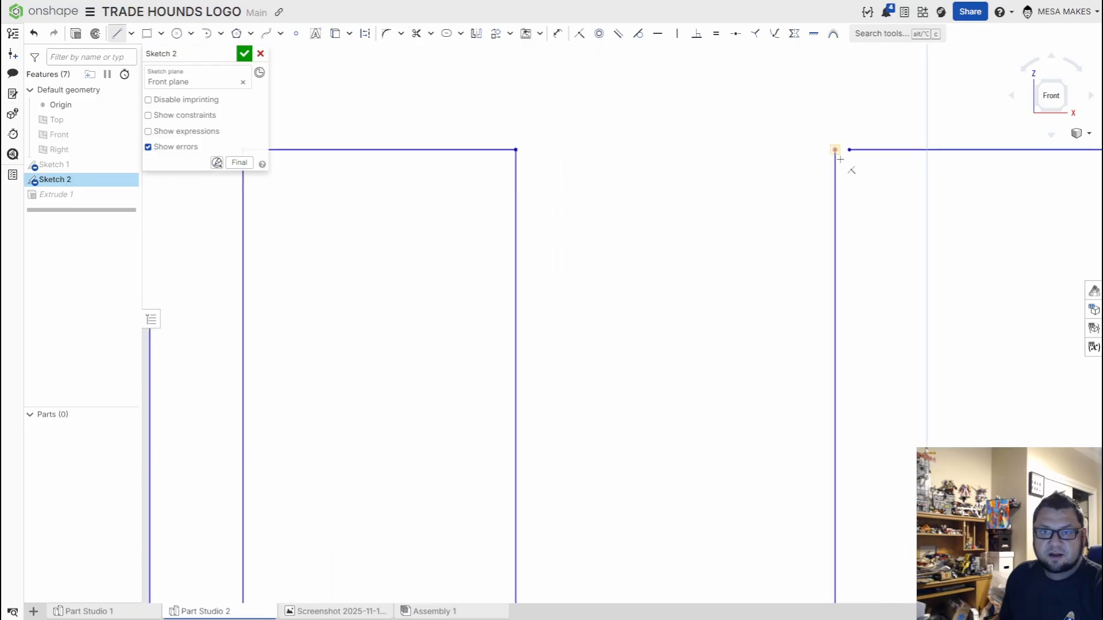
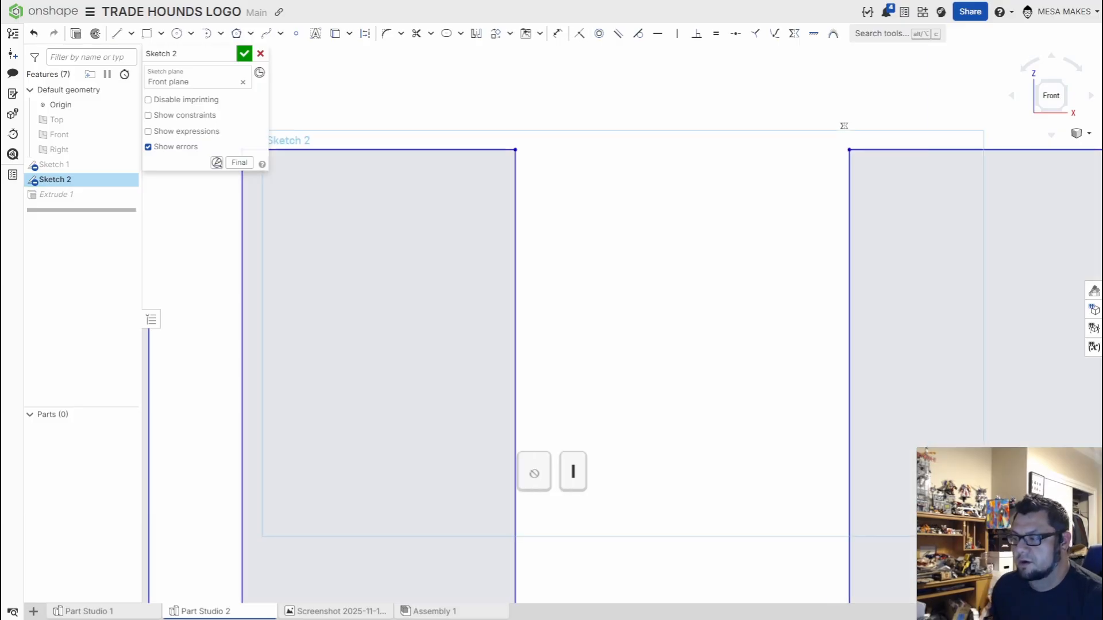
{"action": "scroll", "coordinate": [963, 432], "scroll_direction": "down", "scroll_amount": 3}
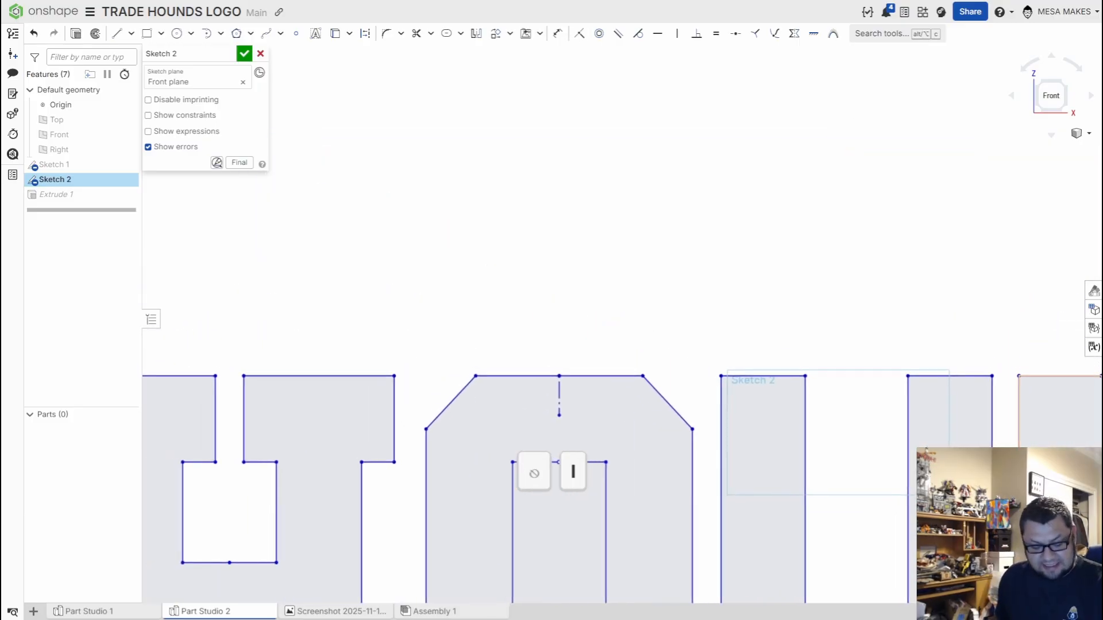
Step: Undo the last sketch change
{"action": "key", "text": "ctrl+z"}
{"action": "scroll", "coordinate": [854, 392], "scroll_direction": "down", "scroll_amount": 5}
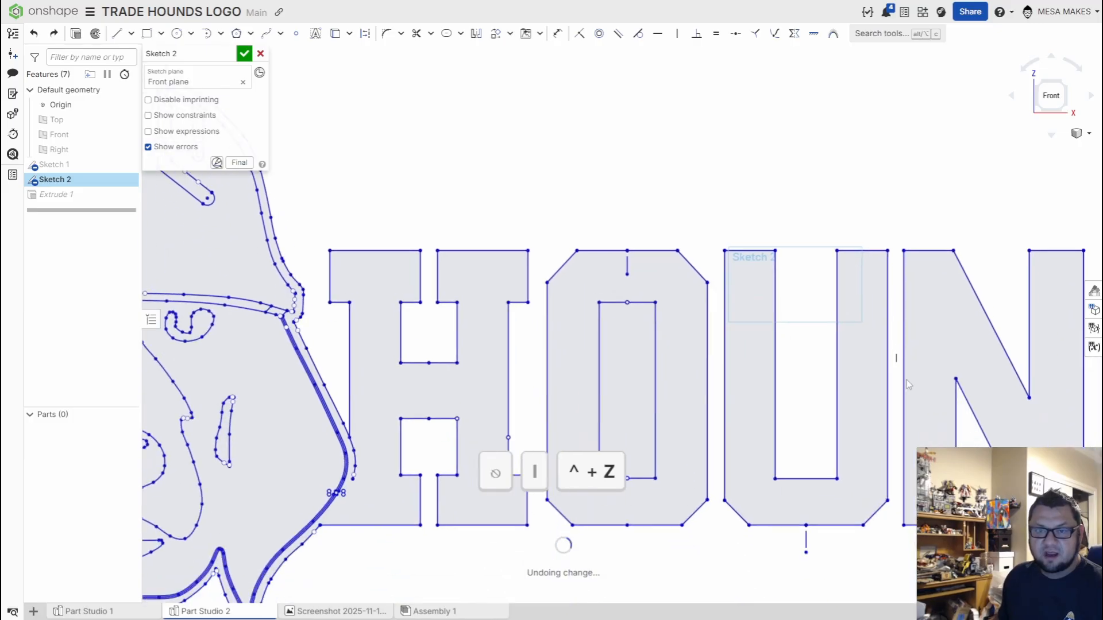
{"action": "scroll", "coordinate": [357, 487], "scroll_direction": "up", "scroll_amount": 4}
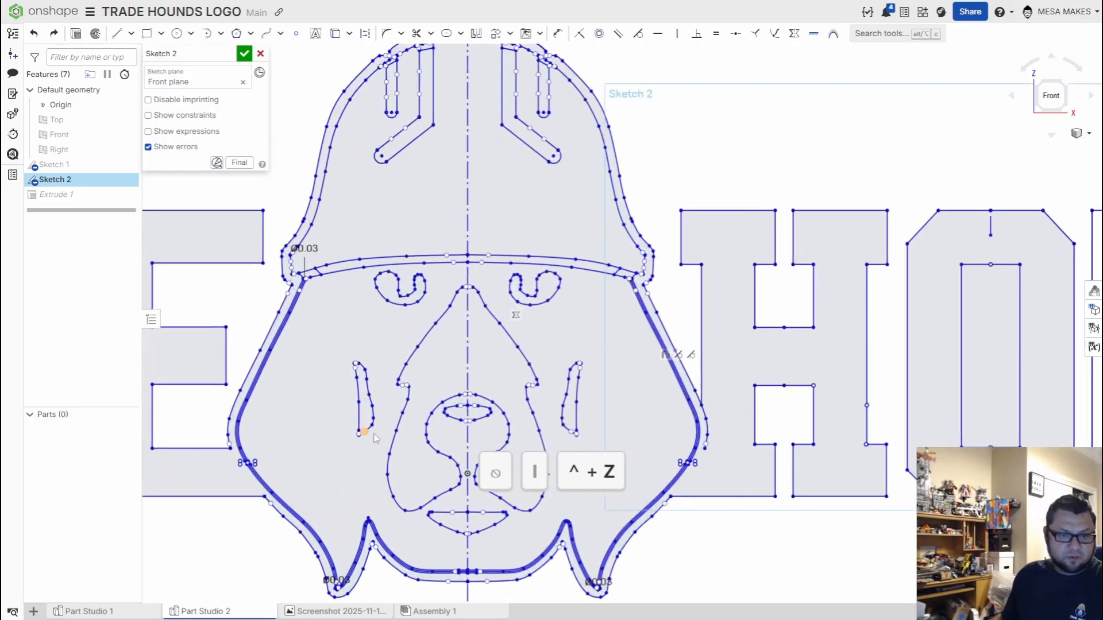
Step: Run the Profile inspector on Sketch 2 to find loose ends in the logo outlines
{"action": "scroll", "coordinate": [653, 491], "scroll_direction": "down", "scroll_amount": 3}
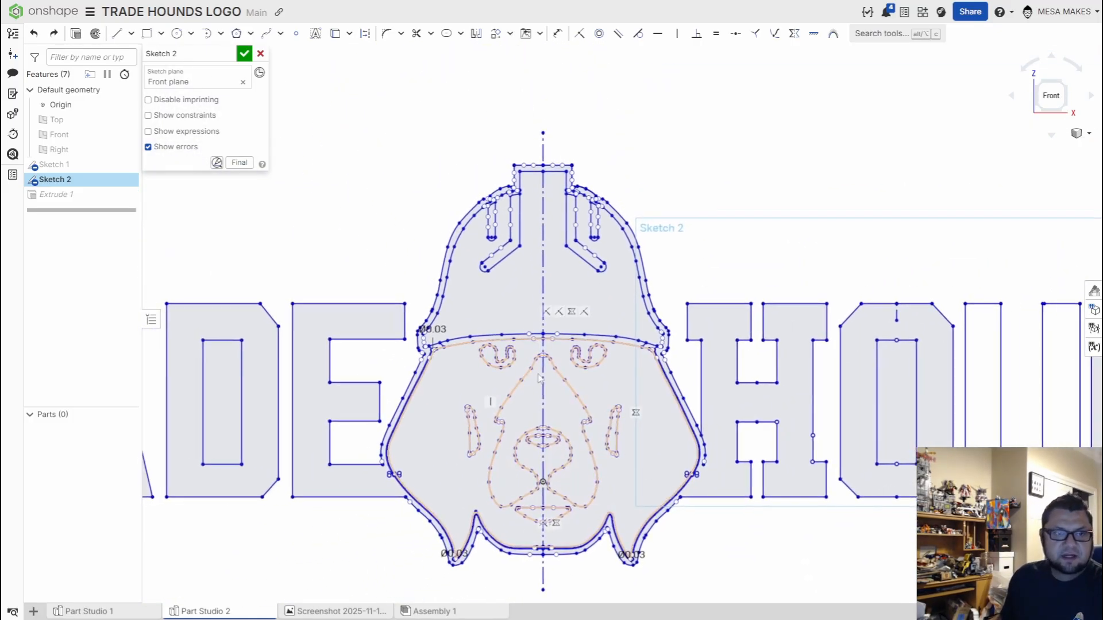
{"action": "mouse_move", "coordinate": [517, 305]}
{"action": "middle_mouse_down"}
{"action": "mouse_move", "coordinate": [581, 313]}
{"action": "mouse_move", "coordinate": [627, 300]}
{"action": "middle_mouse_up"}
{"action": "scroll", "coordinate": [625, 300], "scroll_direction": "down", "scroll_amount": 2}
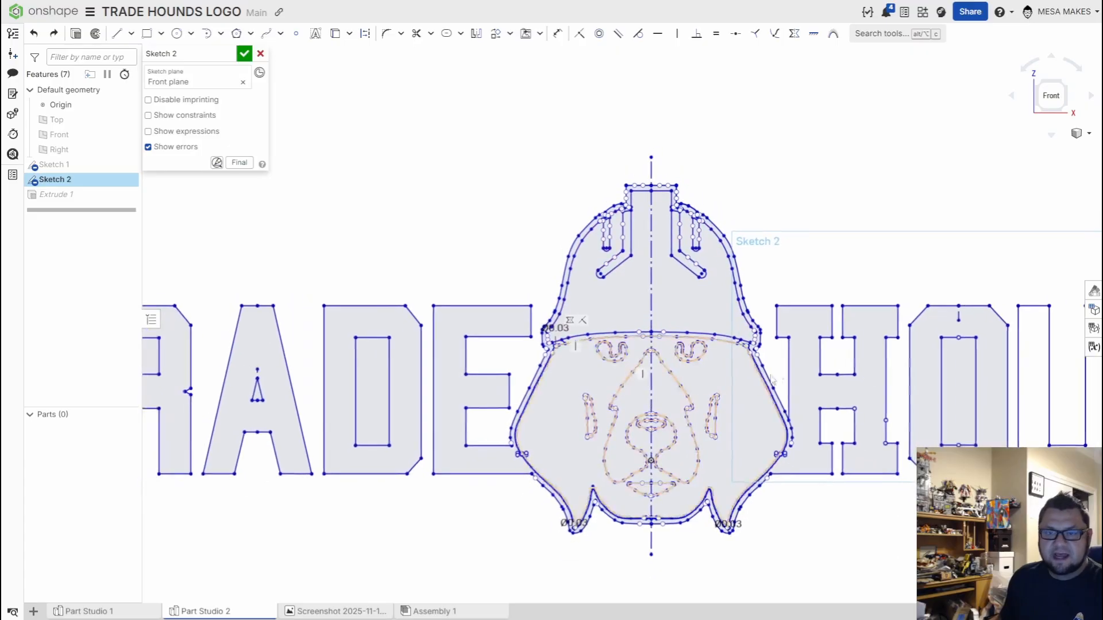
{"action": "middle_click_drag", "start_coordinate": [849, 330], "coordinate": [768, 328]}
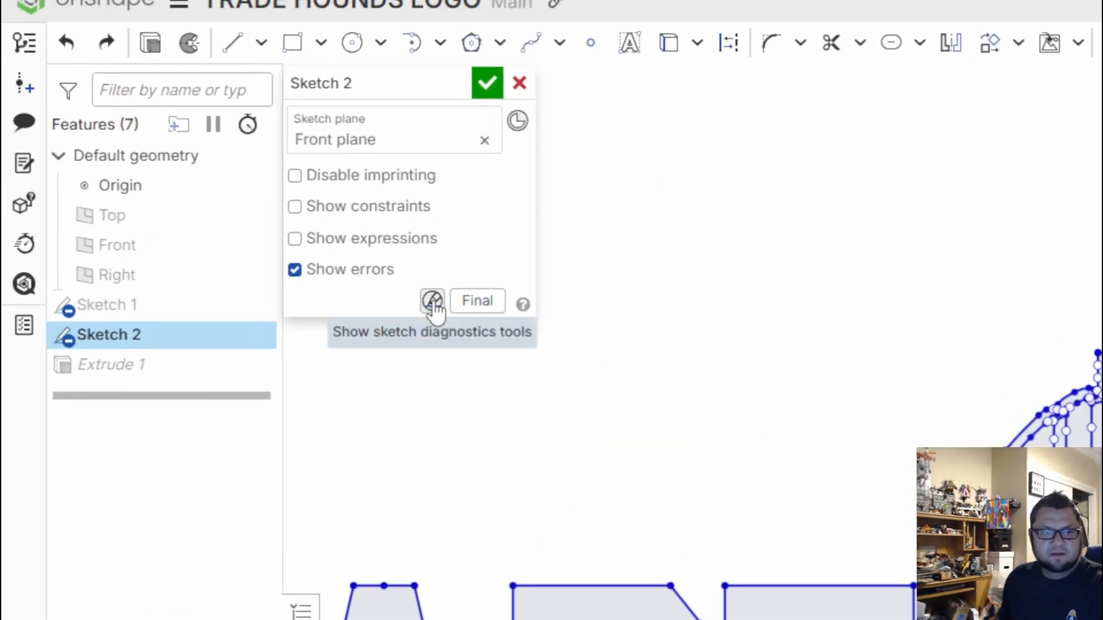
{"action": "left_click", "coordinate": [431, 303]}
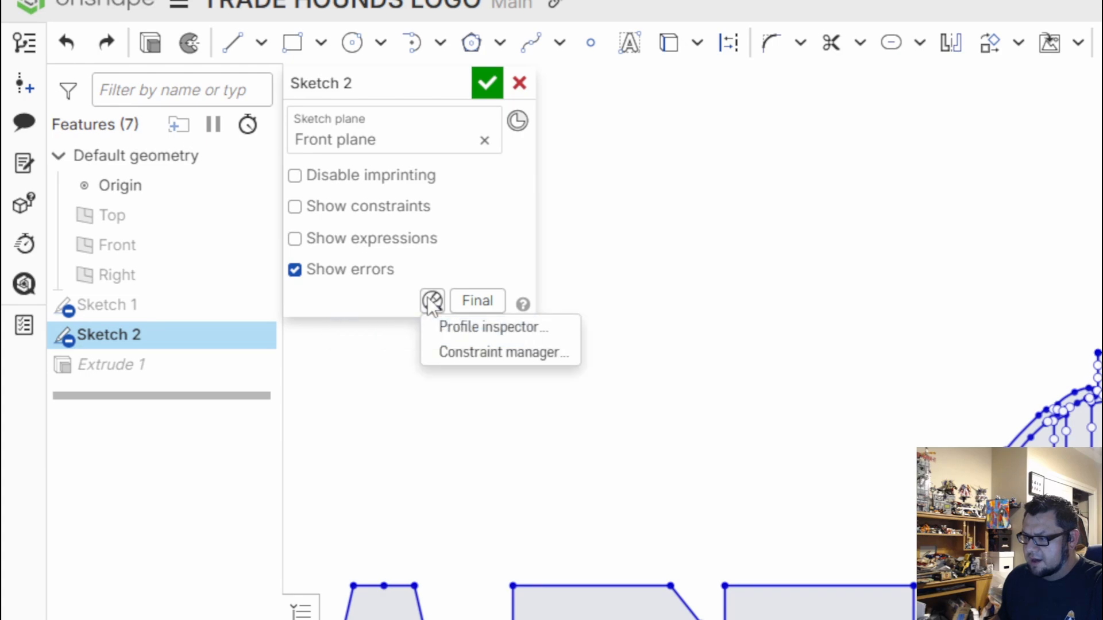
{"action": "left_click", "coordinate": [469, 331]}
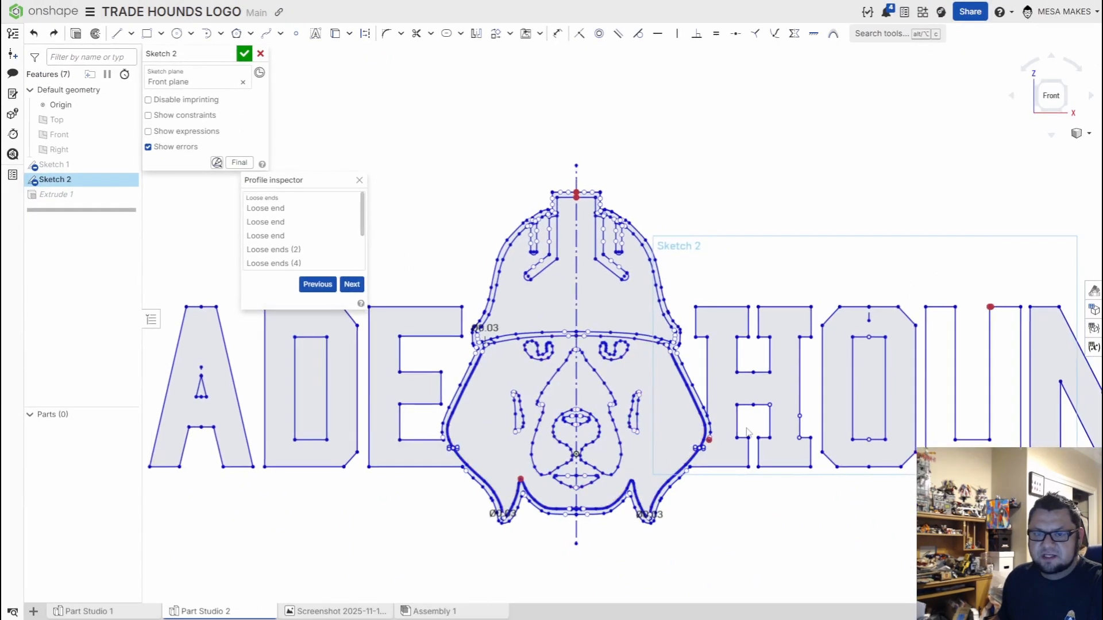
Step: Go to the first listed loose end and delete the short stray line crossing the tip of the notch beside the dog's left jowl
{"action": "scroll", "coordinate": [749, 480], "scroll_direction": "down", "scroll_amount": 5}
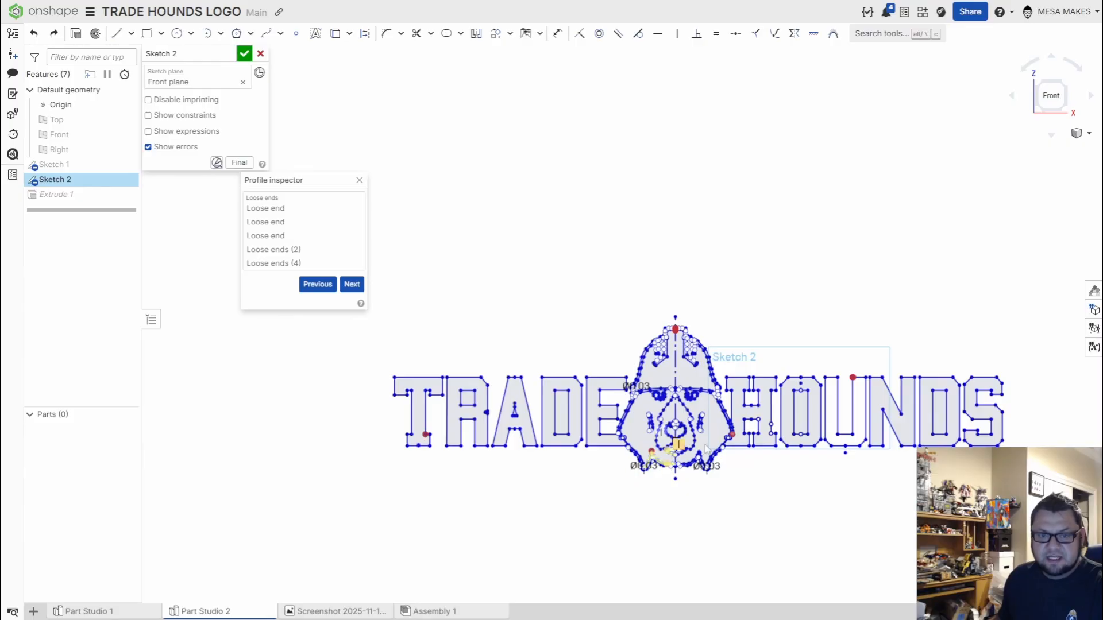
{"action": "scroll", "coordinate": [735, 437], "scroll_direction": "up", "scroll_amount": 8}
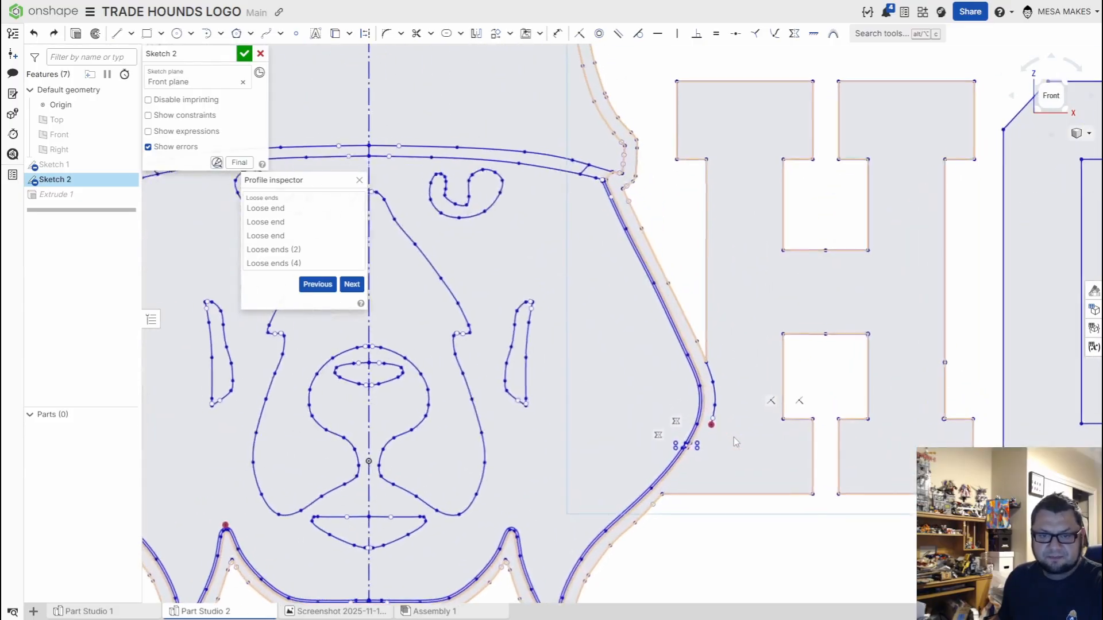
{"action": "scroll", "coordinate": [725, 435], "scroll_direction": "down", "scroll_amount": 4}
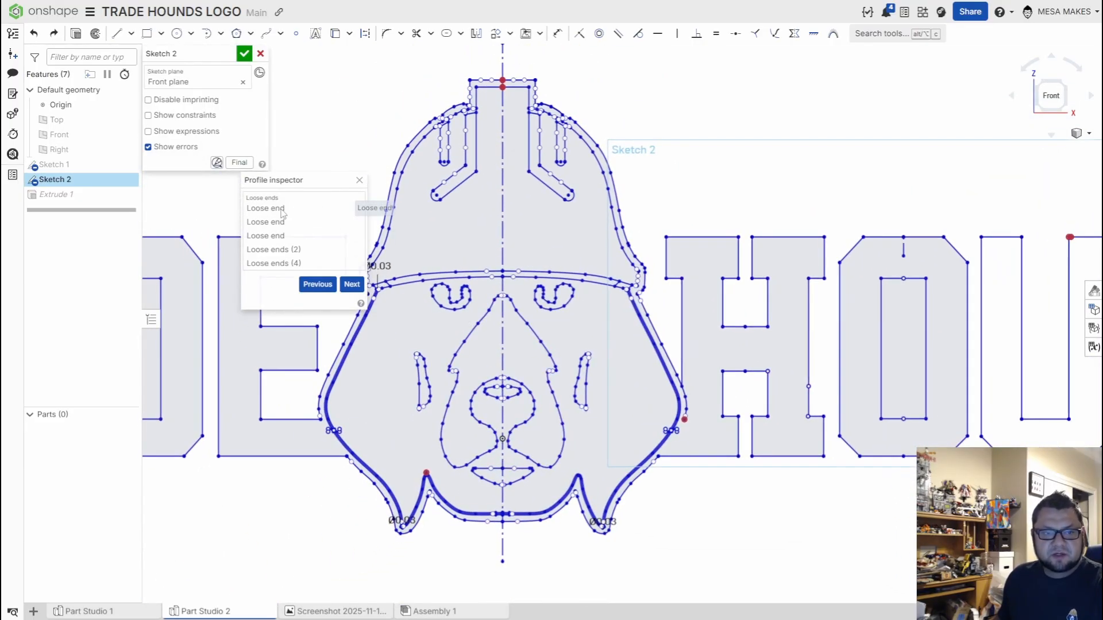
{"action": "left_click", "coordinate": [281, 210]}
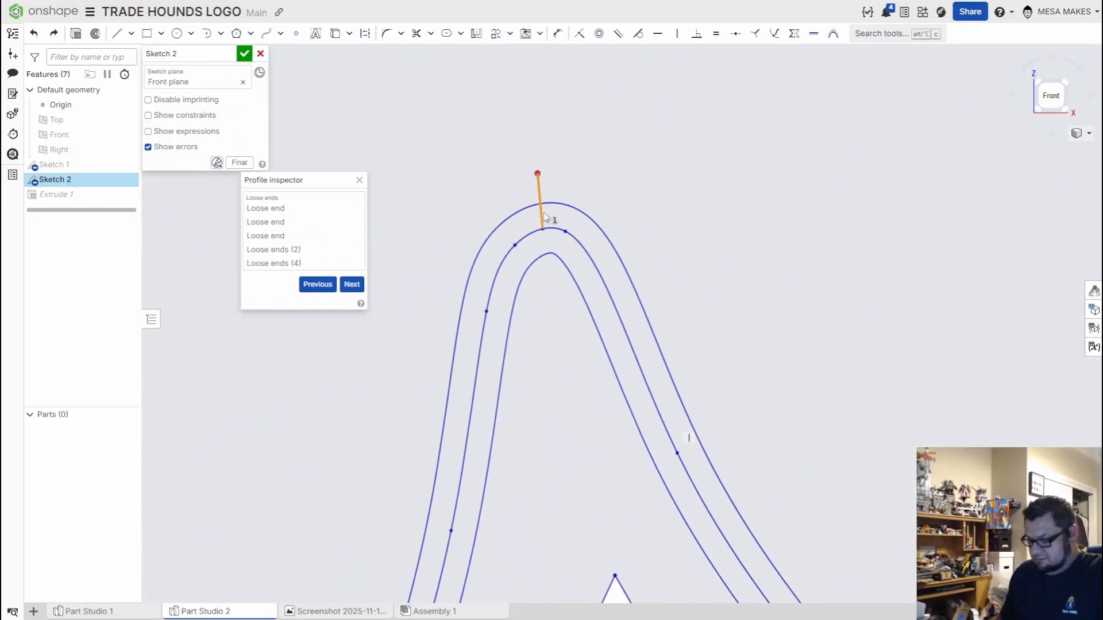
{"action": "key", "text": "Delete"}
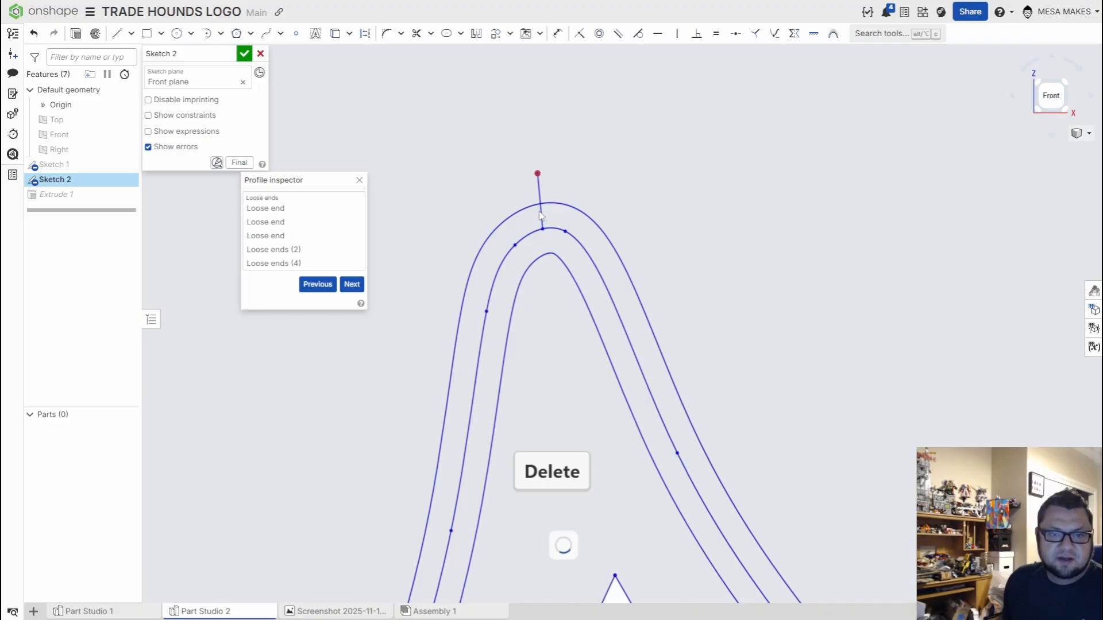
Step: Make the loose end points of the helmet's top edge coincident where they meet at the vertical centre line
{"action": "left_click", "coordinate": [286, 208]}
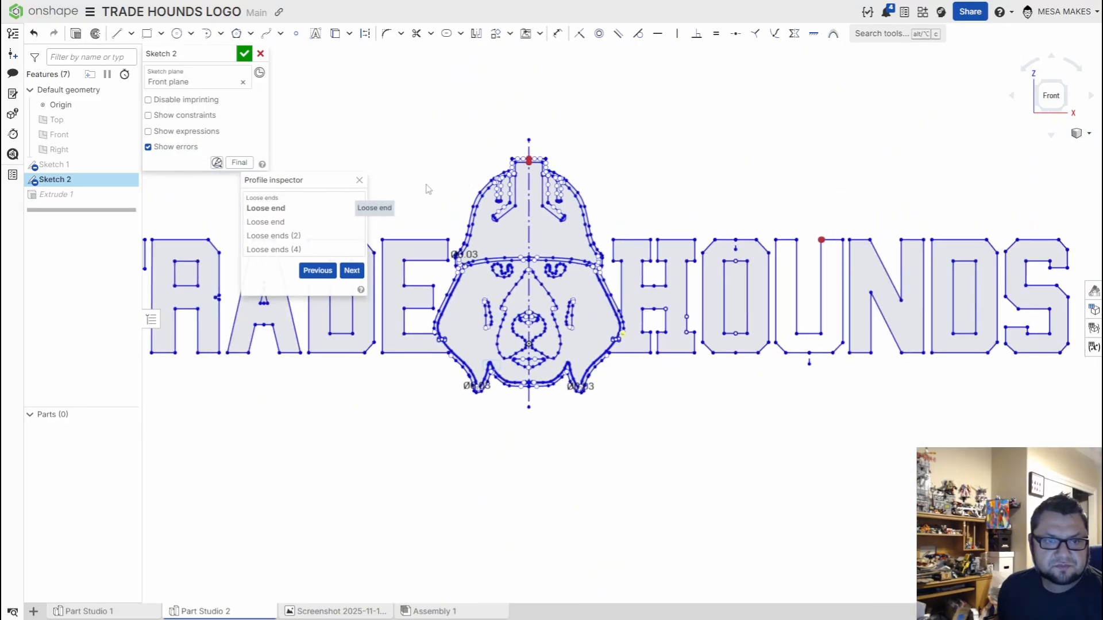
{"action": "scroll", "coordinate": [527, 157], "scroll_direction": "up", "scroll_amount": 10}
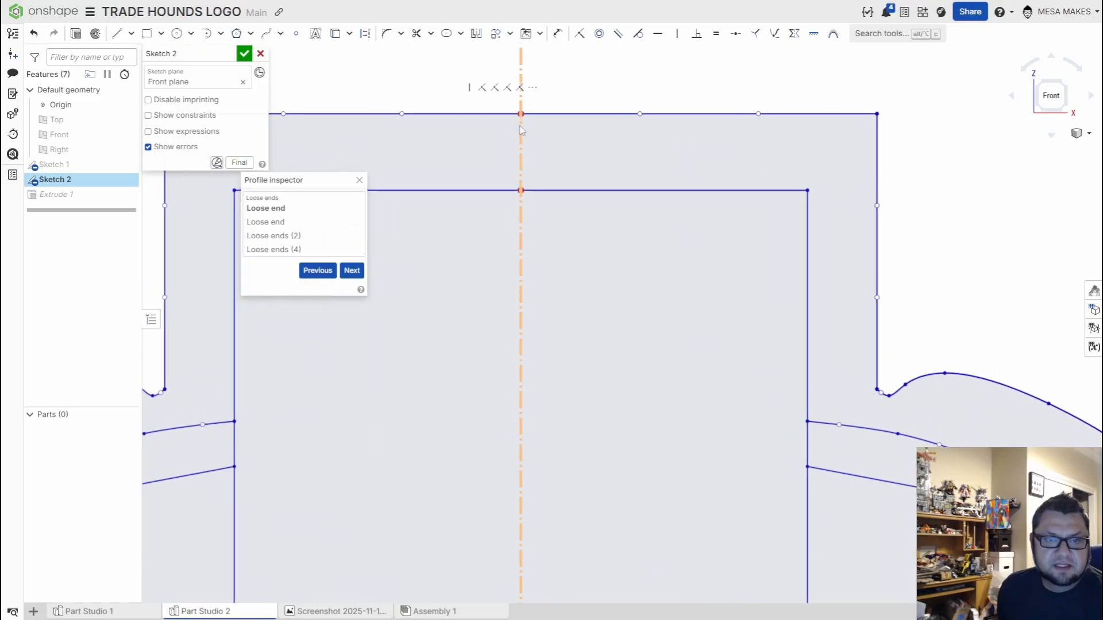
{"action": "scroll", "coordinate": [521, 130], "scroll_direction": "up", "scroll_amount": 6}
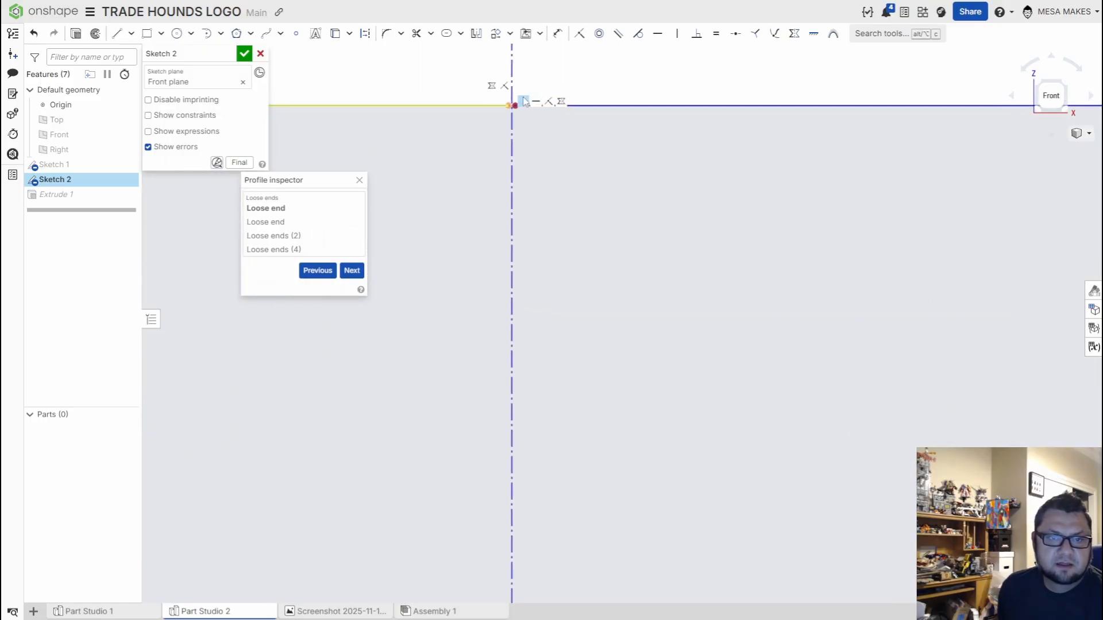
{"action": "scroll", "coordinate": [523, 104], "scroll_direction": "up", "scroll_amount": 5}
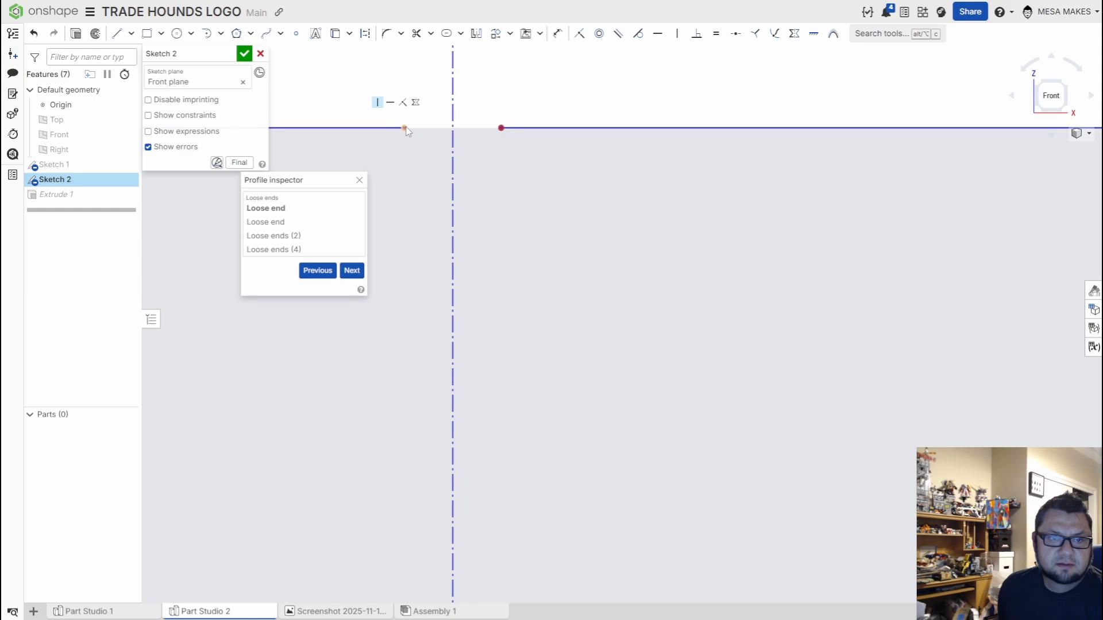
{"action": "left_click", "coordinate": [405, 128]}
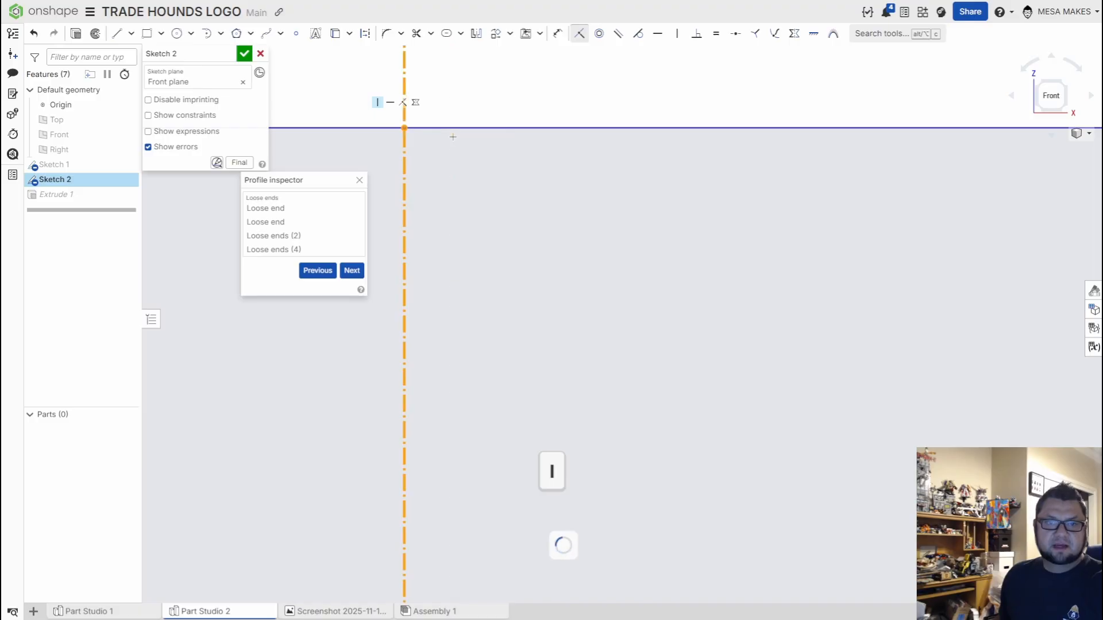
{"action": "scroll", "coordinate": [464, 190], "scroll_direction": "down", "scroll_amount": 8}
{"action": "scroll", "coordinate": [584, 429], "scroll_direction": "up", "scroll_amount": 10}
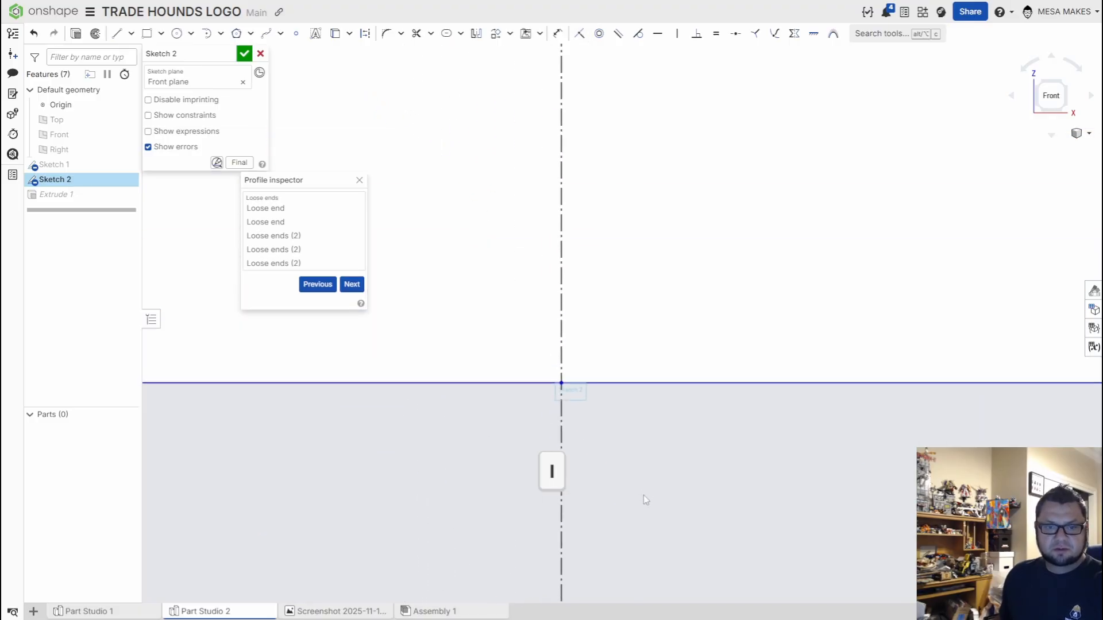
Step: Make the two loose end points in the middle of the top edge of the H's lower opening coincident
{"action": "scroll", "coordinate": [705, 487], "scroll_direction": "down", "scroll_amount": 5}
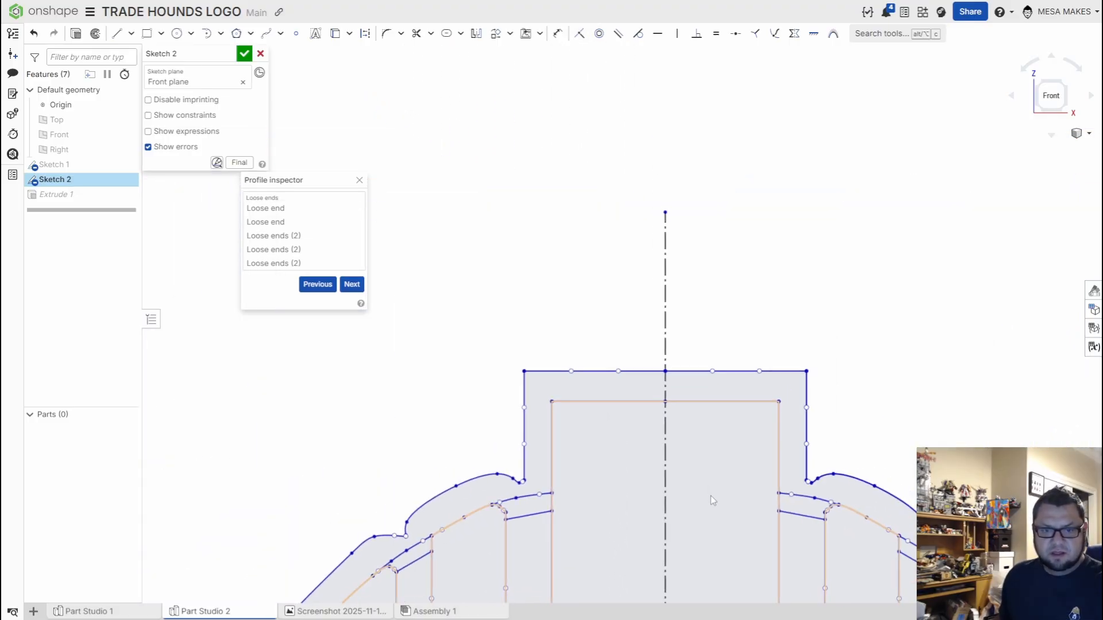
{"action": "middle_click_drag", "start_coordinate": [711, 495], "coordinate": [664, 260]}
{"action": "scroll", "coordinate": [679, 419], "scroll_direction": "down", "scroll_amount": 7}
{"action": "middle_click_drag", "start_coordinate": [670, 360], "coordinate": [645, 268]}
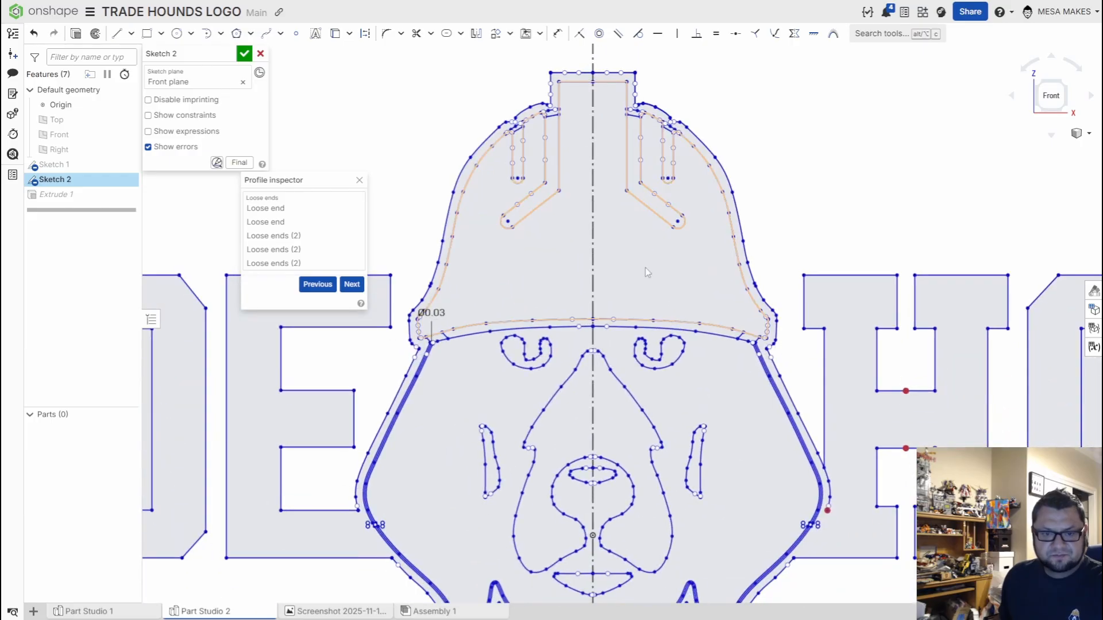
{"action": "scroll", "coordinate": [827, 493], "scroll_direction": "up", "scroll_amount": 8}
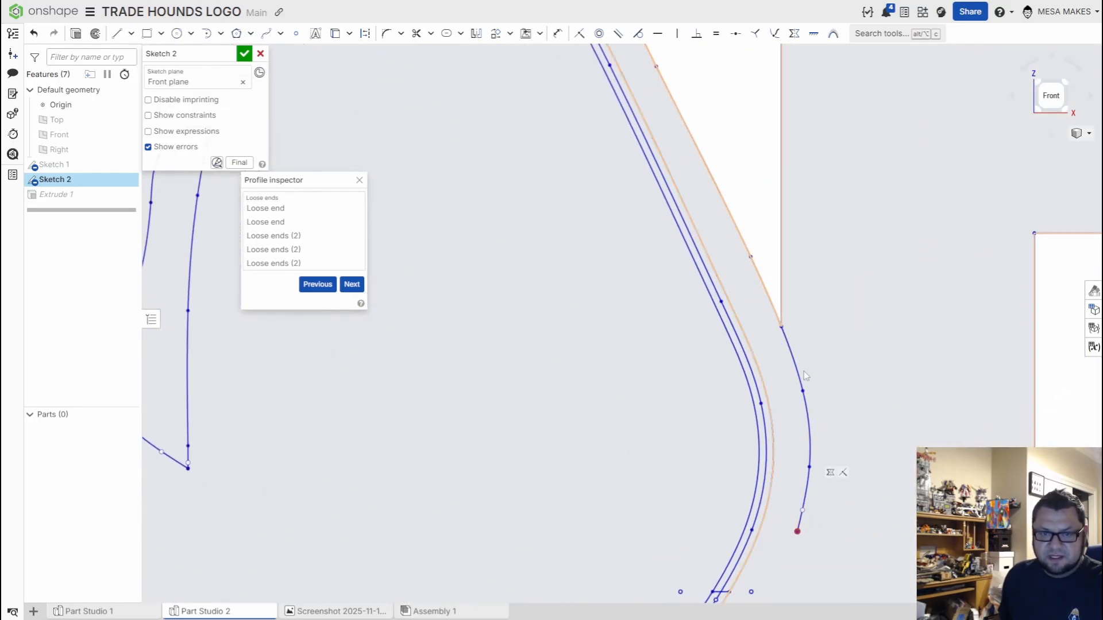
{"action": "scroll", "coordinate": [787, 355], "scroll_direction": "down", "scroll_amount": 5}
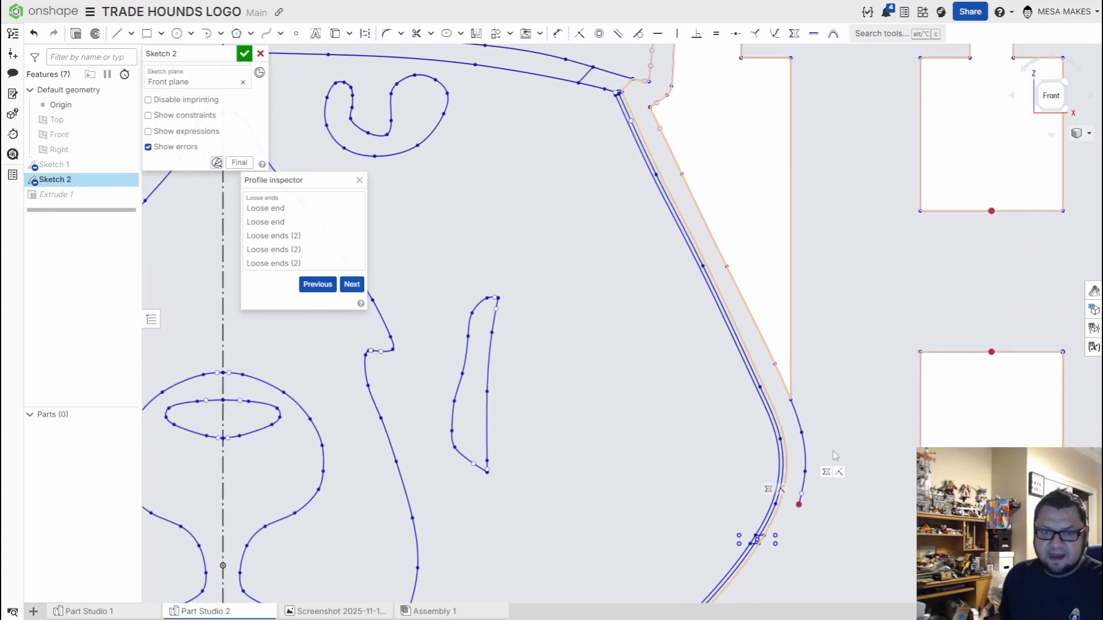
{"action": "scroll", "coordinate": [944, 356], "scroll_direction": "up", "scroll_amount": 8}
{"action": "scroll", "coordinate": [916, 398], "scroll_direction": "up", "scroll_amount": 5}
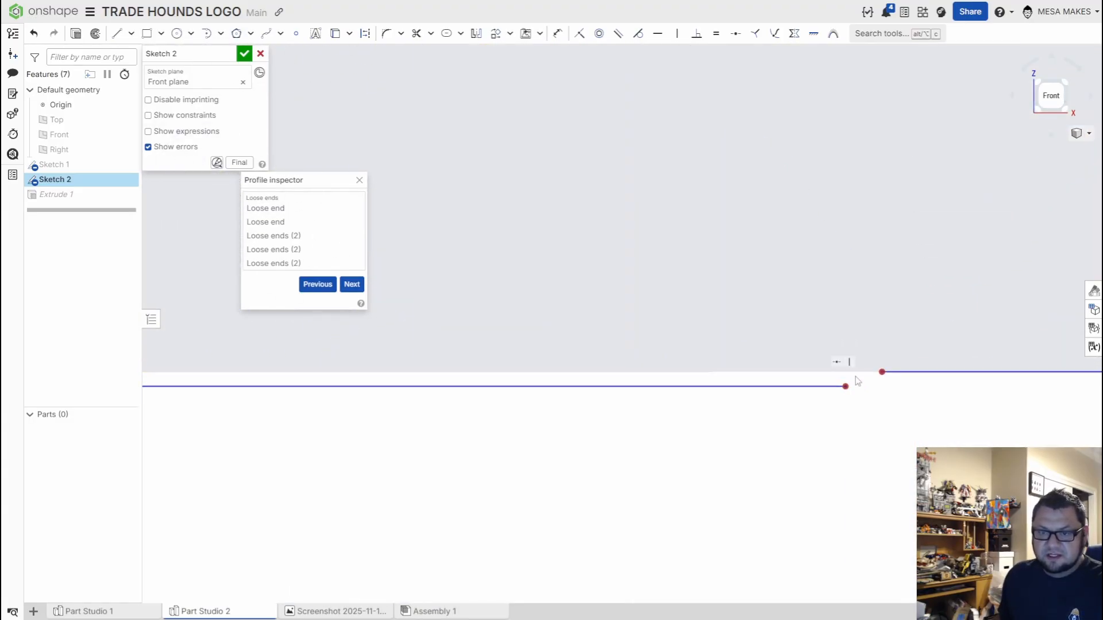
{"action": "scroll", "coordinate": [715, 401], "scroll_direction": "down", "scroll_amount": 10}
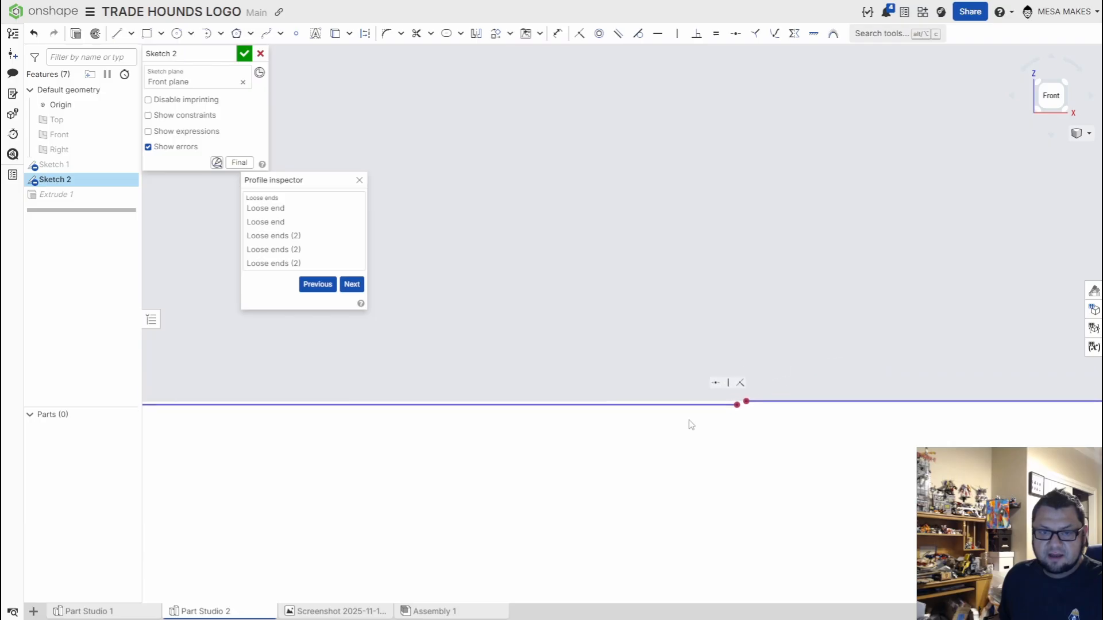
{"action": "scroll", "coordinate": [699, 433], "scroll_direction": "down", "scroll_amount": 2}
{"action": "scroll", "coordinate": [699, 434], "scroll_direction": "up", "scroll_amount": 8}
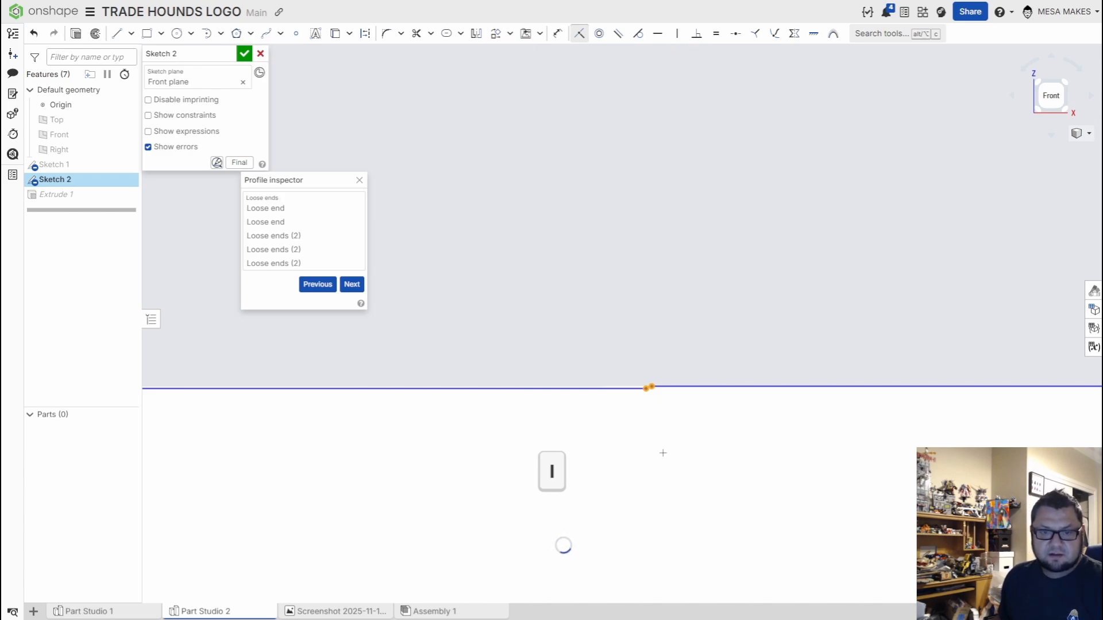
{"action": "scroll", "coordinate": [644, 345], "scroll_direction": "down", "scroll_amount": 10}
{"action": "middle_click_drag", "start_coordinate": [650, 292], "coordinate": [635, 499]}
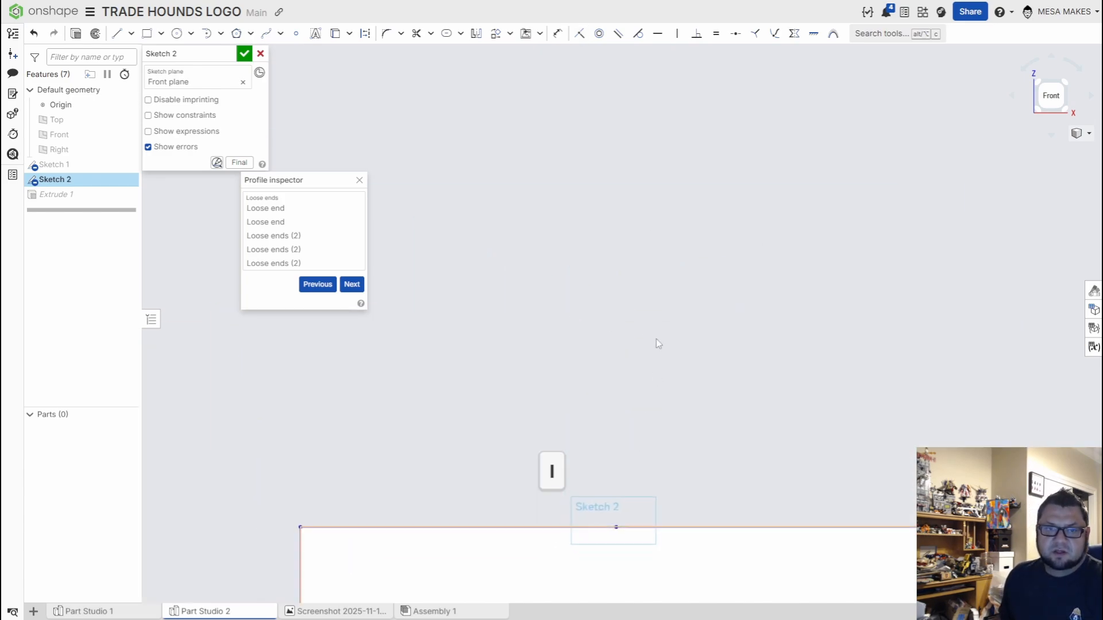
Step: Make the two loose end points in the middle of the bottom edge of the H's upper opening coincident
{"action": "scroll", "coordinate": [657, 333], "scroll_direction": "down", "scroll_amount": 5}
{"action": "scroll", "coordinate": [655, 158], "scroll_direction": "up", "scroll_amount": 12}
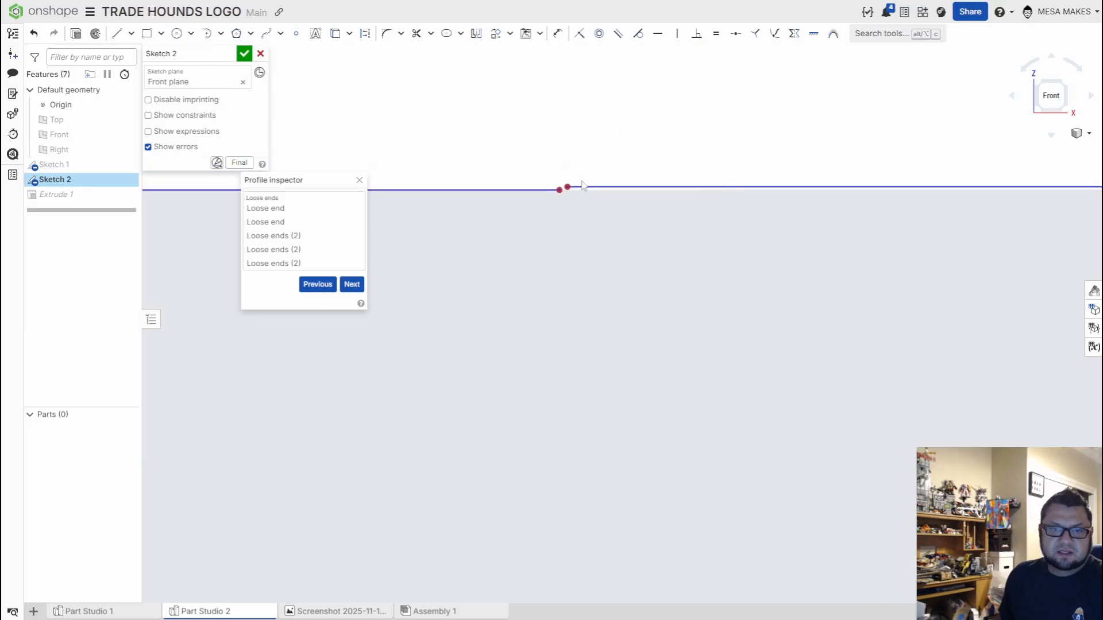
{"action": "key", "text": "i"}
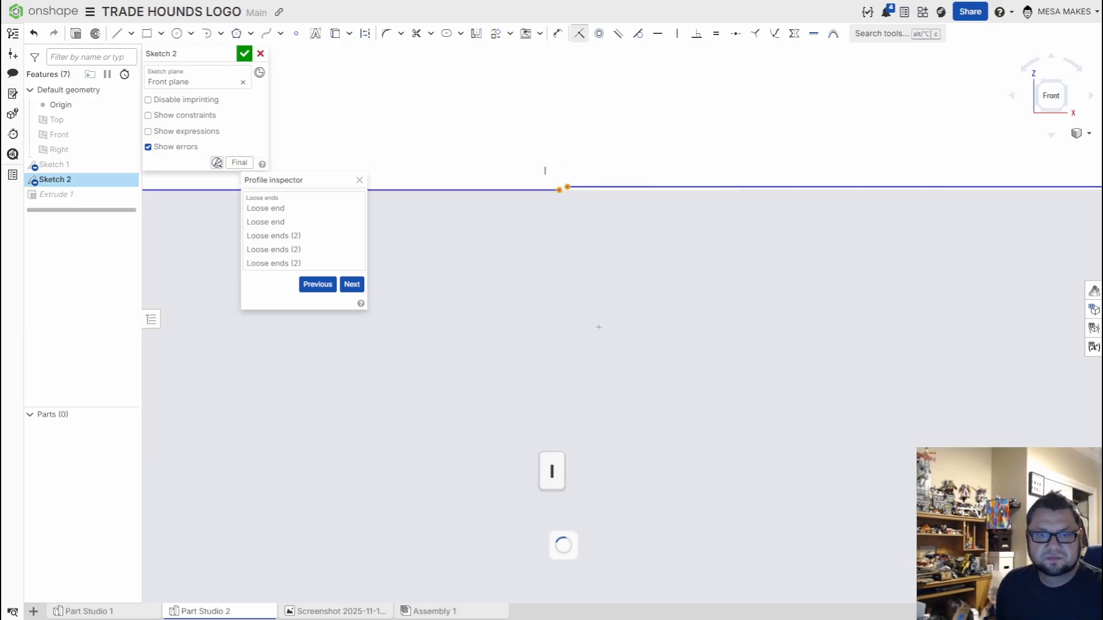
{"action": "scroll", "coordinate": [478, 278], "scroll_direction": "down", "scroll_amount": 3}
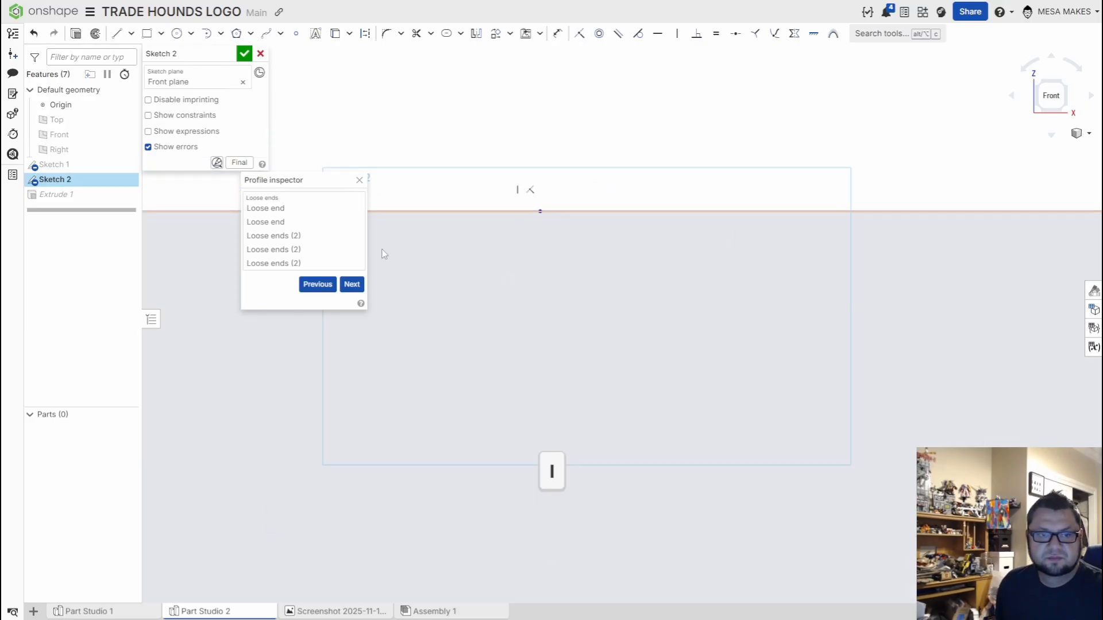
Step: Examine the loose ends at the H's upper-right inner corner and at the lower-right corner of its upper opening
{"action": "left_click", "coordinate": [274, 209]}
{"action": "scroll", "coordinate": [743, 241], "scroll_direction": "up", "scroll_amount": 5}
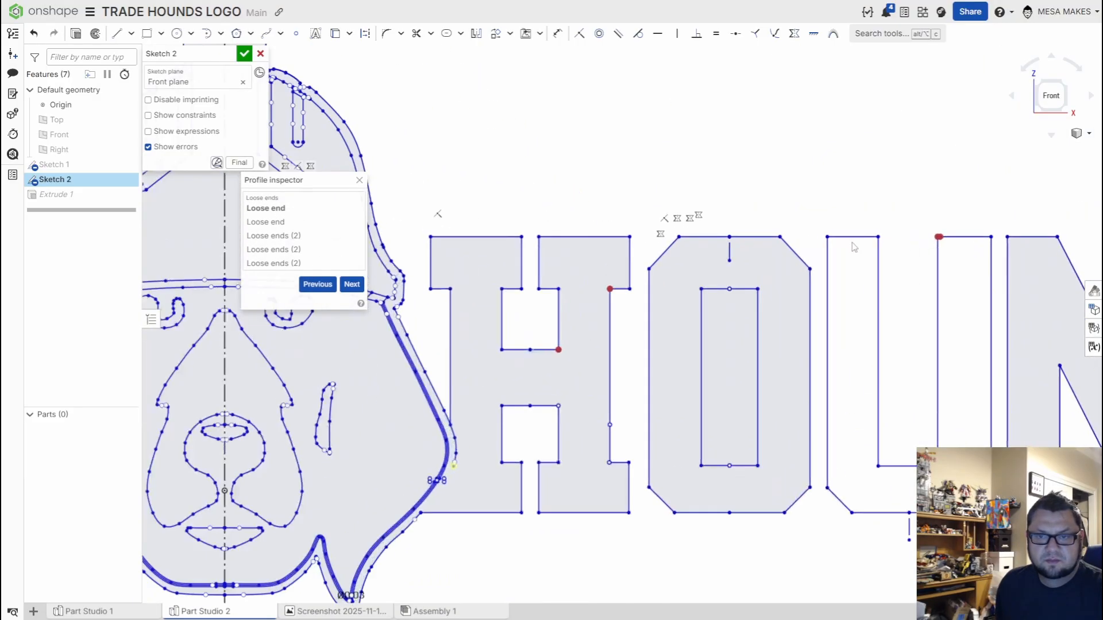
{"action": "scroll", "coordinate": [589, 305], "scroll_direction": "up", "scroll_amount": 12}
{"action": "scroll", "coordinate": [500, 280], "scroll_direction": "up", "scroll_amount": 4}
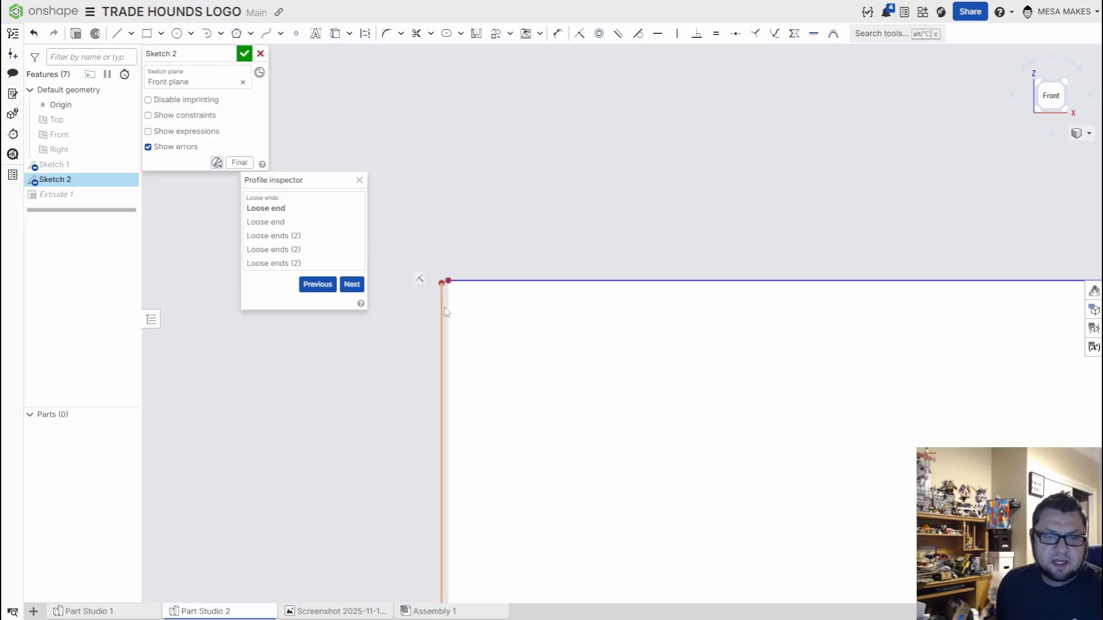
{"action": "scroll", "coordinate": [442, 279], "scroll_direction": "down", "scroll_amount": 6}
{"action": "scroll", "coordinate": [763, 369], "scroll_direction": "down", "scroll_amount": 4}
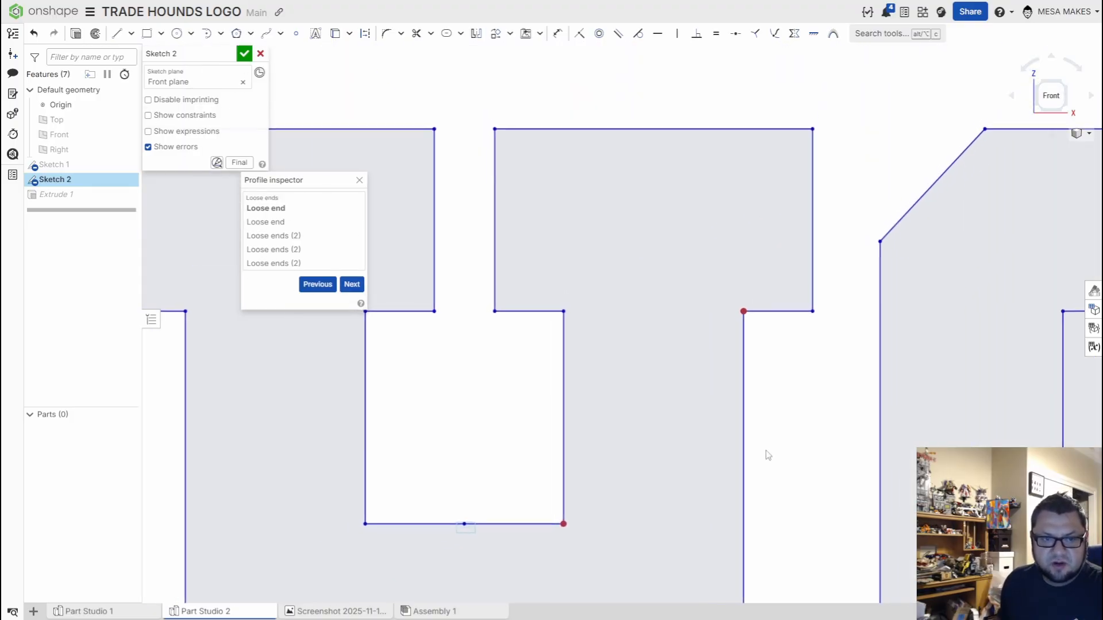
{"action": "scroll", "coordinate": [663, 422], "scroll_direction": "up", "scroll_amount": 10}
{"action": "scroll", "coordinate": [605, 470], "scroll_direction": "up", "scroll_amount": 2}
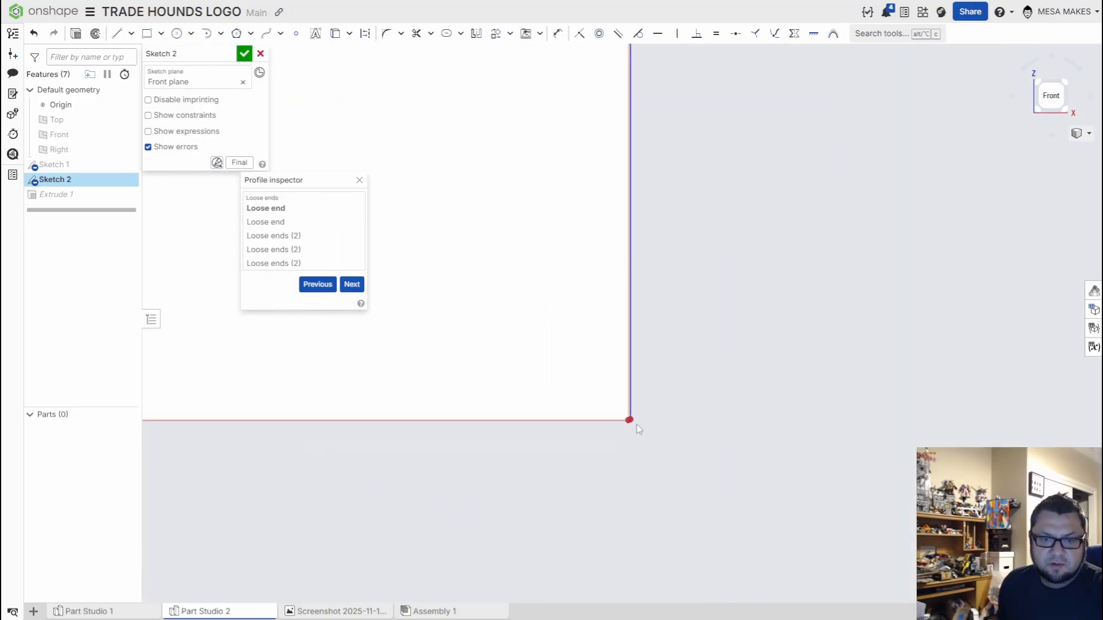
{"action": "scroll", "coordinate": [636, 423], "scroll_direction": "up", "scroll_amount": 7}
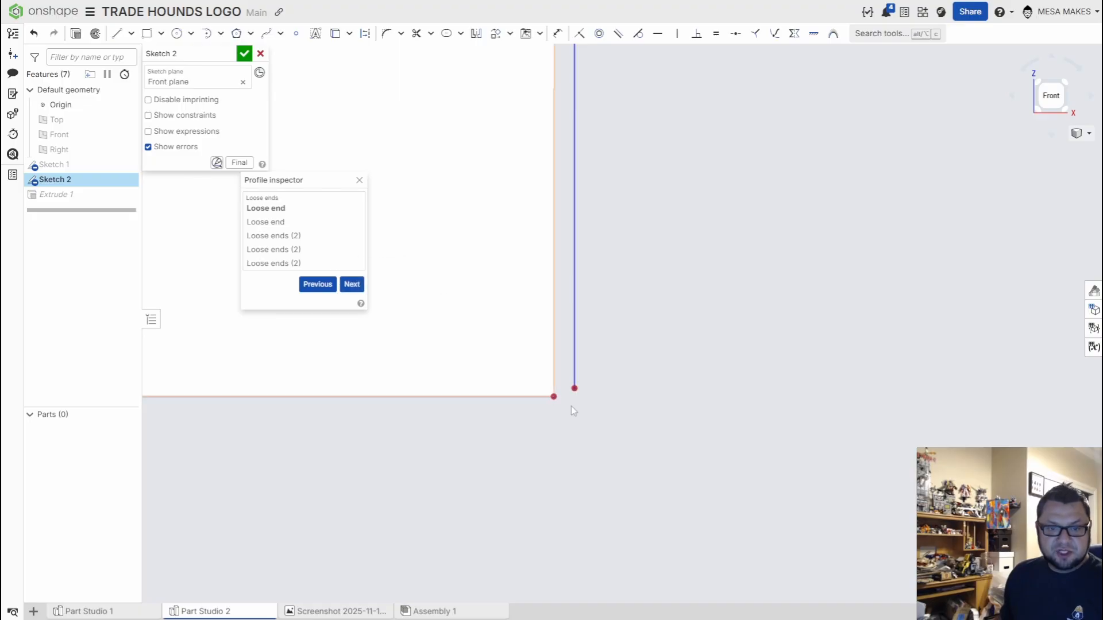
Step: Delete the extra overlapping vertical line along the right edge of the H's upper opening
{"action": "scroll", "coordinate": [513, 218], "scroll_direction": "down", "scroll_amount": 5}
{"action": "middle_click_drag", "start_coordinate": [575, 242], "coordinate": [703, 523]}
{"action": "scroll", "coordinate": [680, 274], "scroll_direction": "down", "scroll_amount": 5}
{"action": "middle_click_drag", "start_coordinate": [697, 240], "coordinate": [716, 442]}
{"action": "scroll", "coordinate": [706, 365], "scroll_direction": "down", "scroll_amount": 3}
{"action": "scroll", "coordinate": [727, 483], "scroll_direction": "down", "scroll_amount": 5}
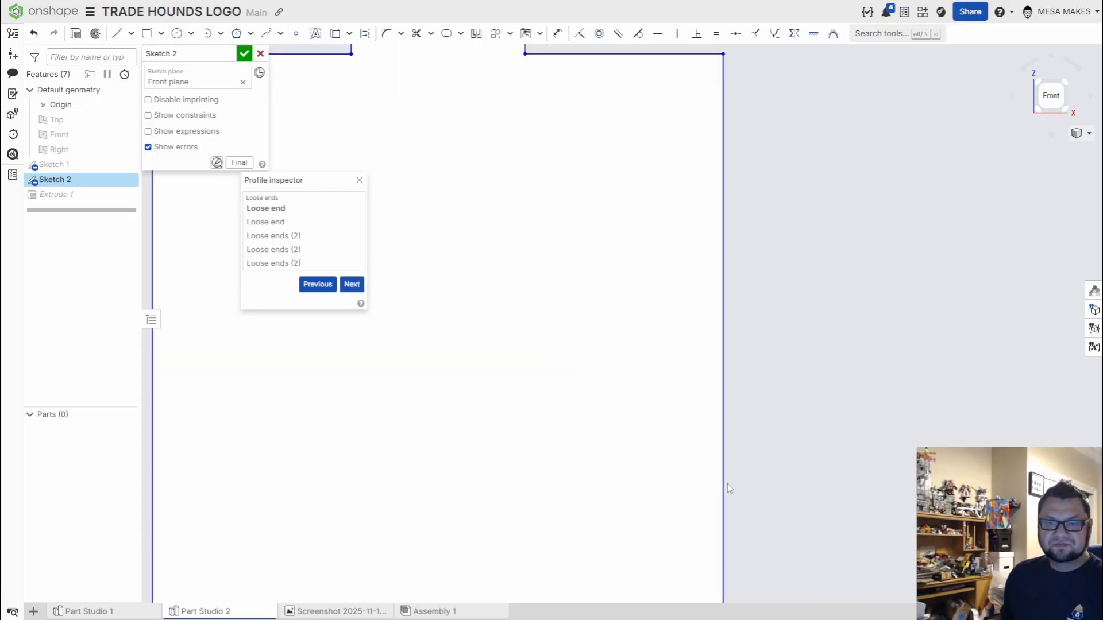
{"action": "scroll", "coordinate": [723, 408], "scroll_direction": "up", "scroll_amount": 6}
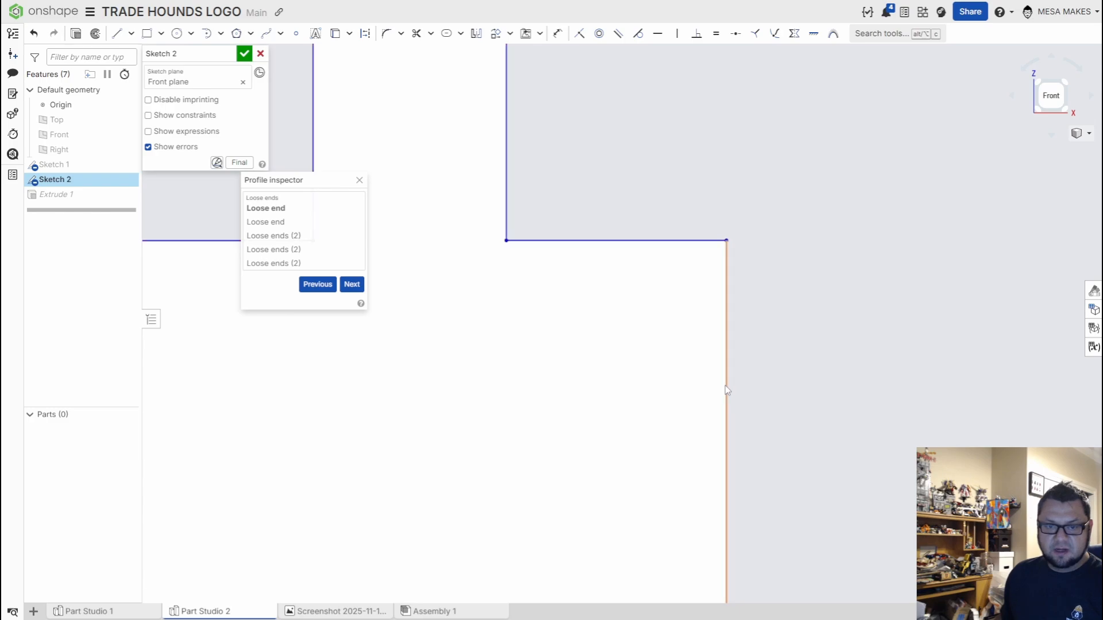
{"action": "left_click", "coordinate": [726, 385]}
{"action": "key", "text": "Delete"}
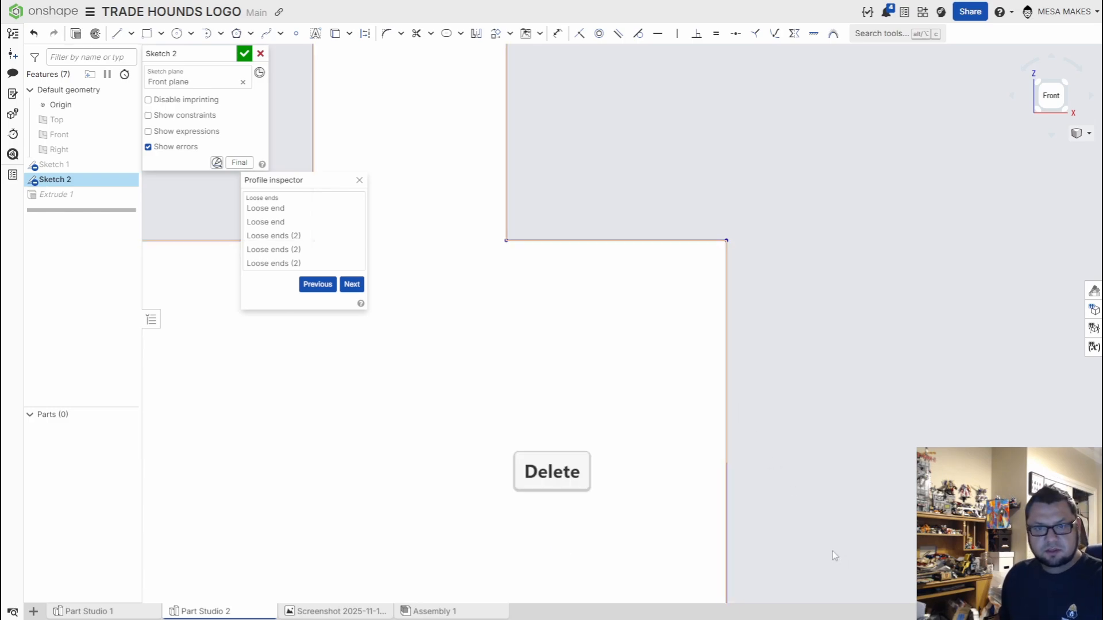
Step: Draw a line about 0.62 long closing the right edge of the H's upper opening and constrain it vertical
{"action": "scroll", "coordinate": [821, 520], "scroll_direction": "down", "scroll_amount": 3}
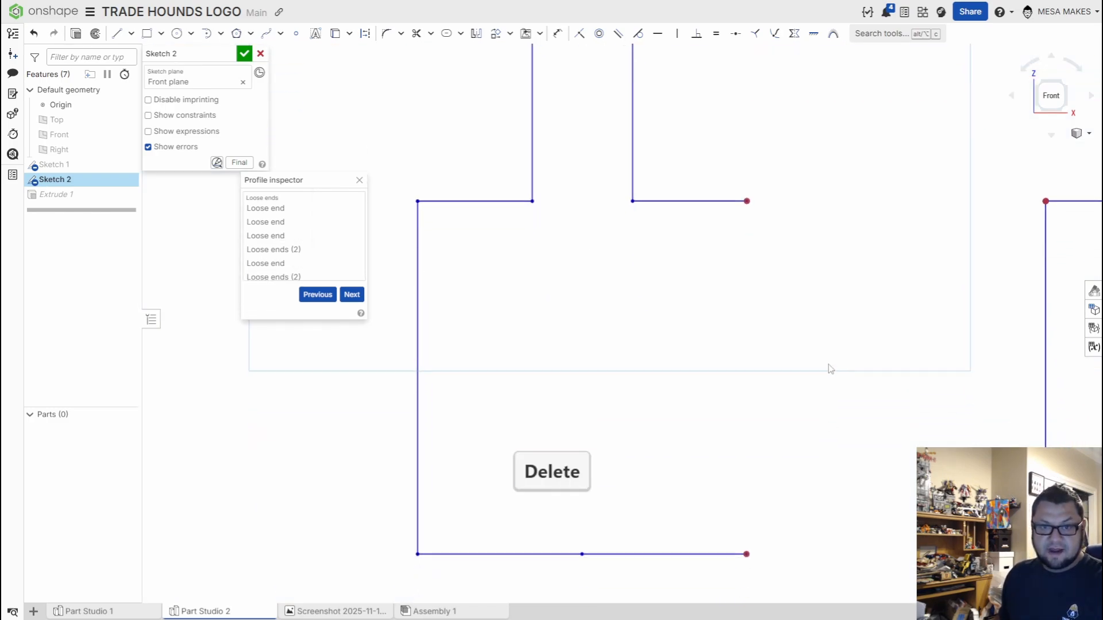
{"action": "scroll", "coordinate": [812, 403], "scroll_direction": "down", "scroll_amount": 2}
{"action": "key", "text": "l"}
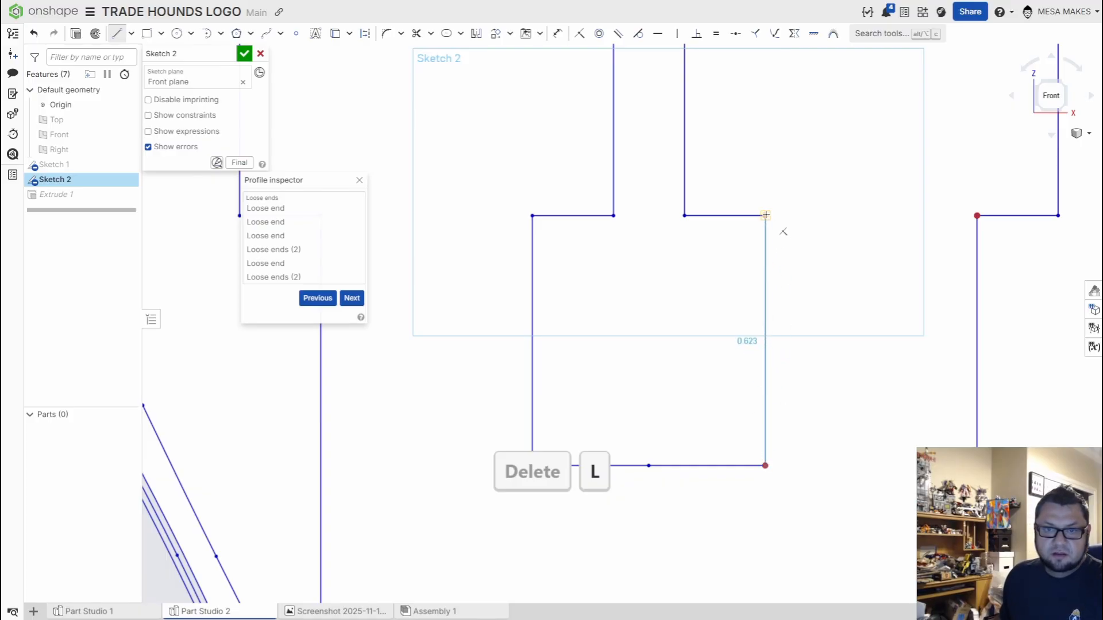
{"action": "left_click", "coordinate": [775, 416]}
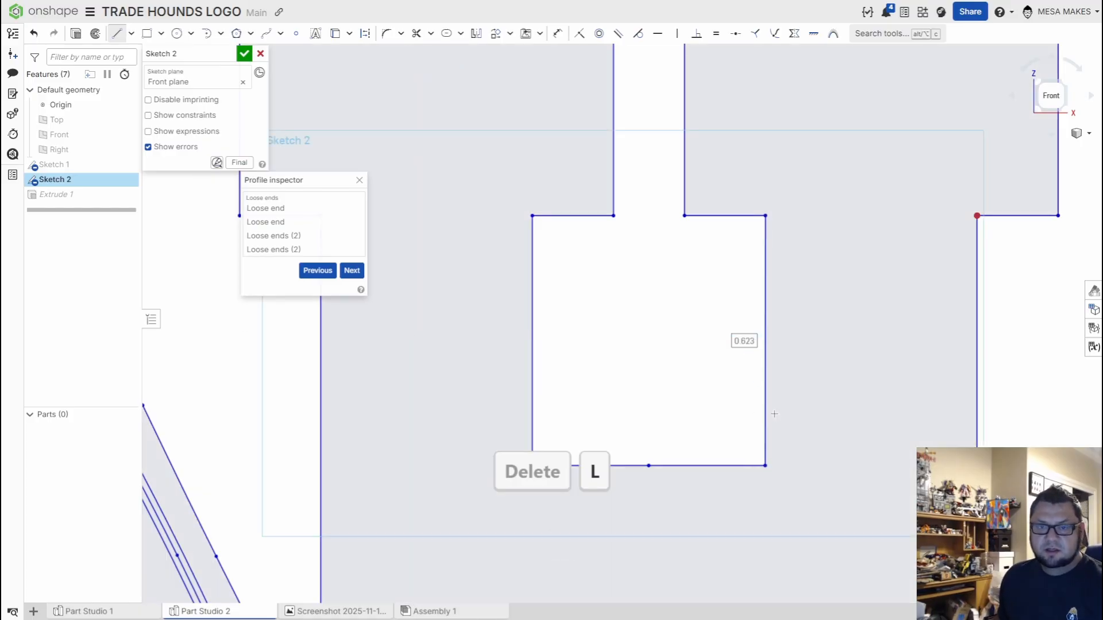
{"action": "key", "text": "Escape"}
{"action": "key", "text": "Escape"}
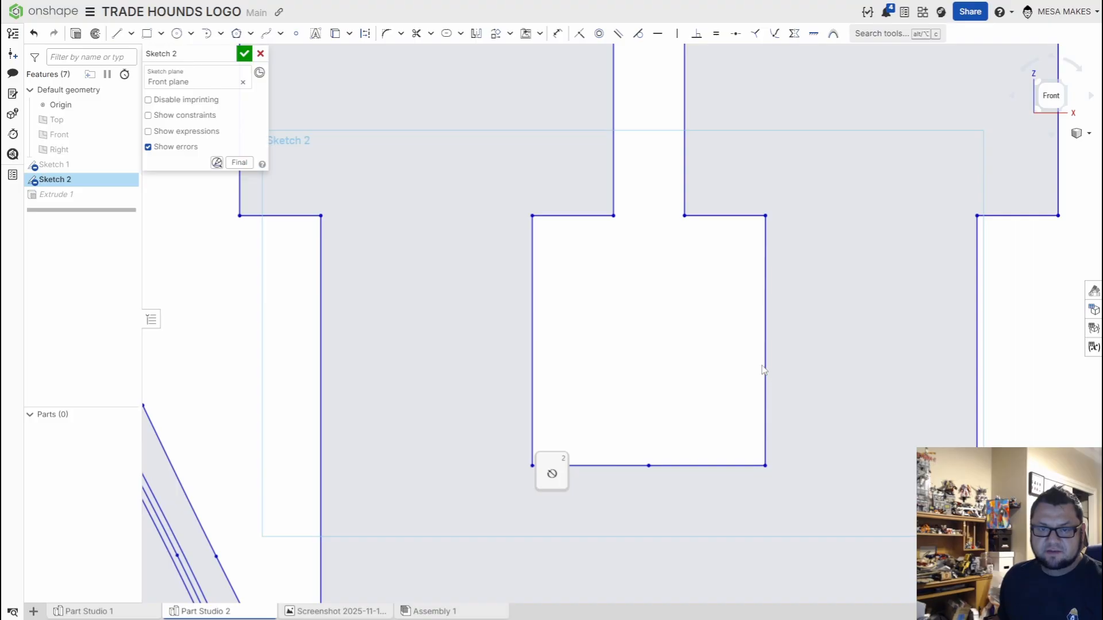
{"action": "left_click", "coordinate": [766, 364]}
{"action": "key", "text": "v"}
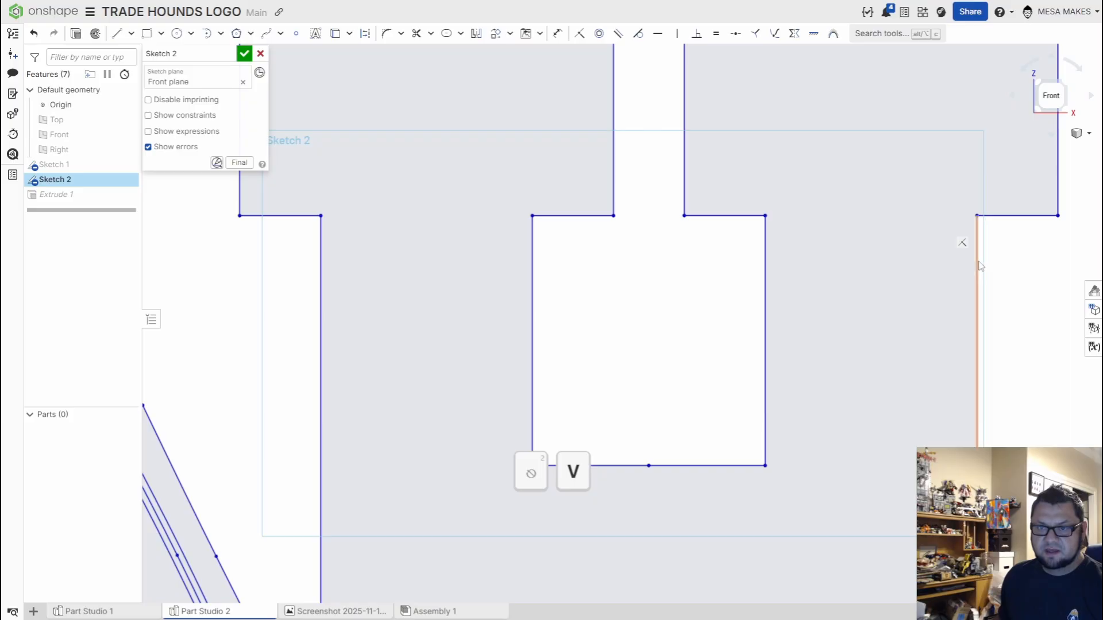
Step: Delete the long vertical line between the H's right-hand serifs and reopen the Profile inspector at its first loose end
{"action": "key", "text": "Delete"}
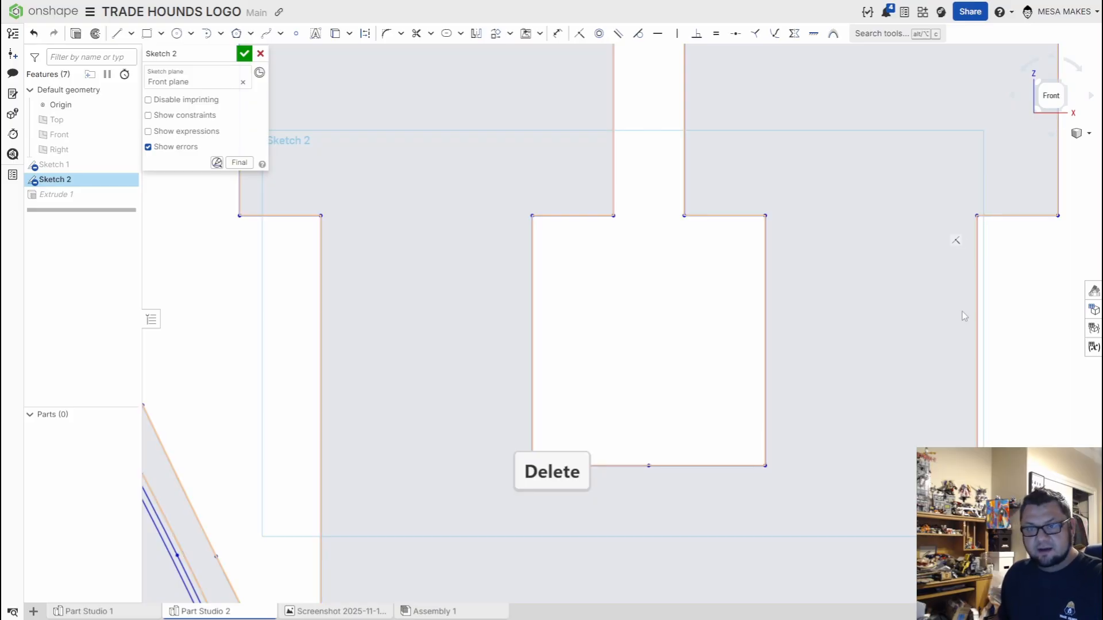
{"action": "scroll", "coordinate": [946, 348], "scroll_direction": "down", "scroll_amount": 3}
{"action": "scroll", "coordinate": [632, 321], "scroll_direction": "down", "scroll_amount": 2}
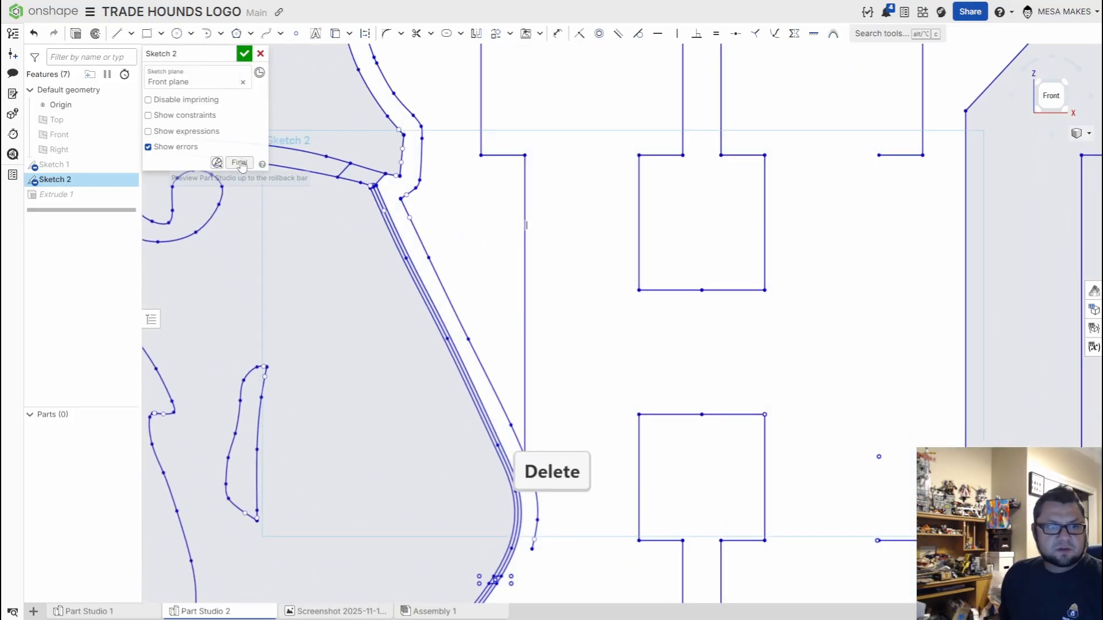
{"action": "left_click", "coordinate": [216, 163]}
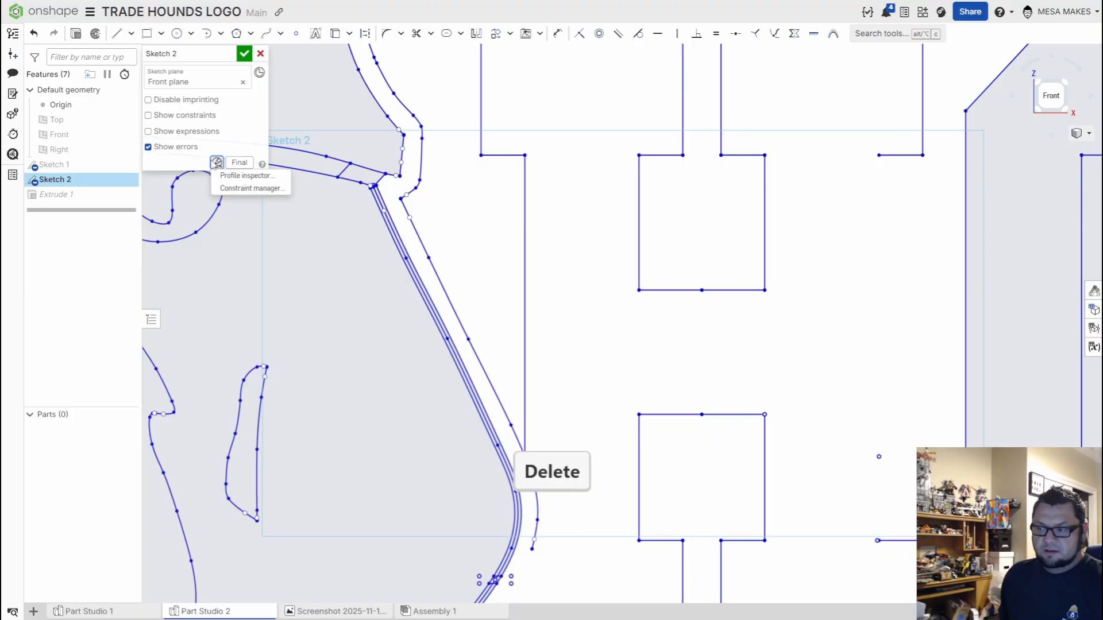
{"action": "left_click", "coordinate": [244, 176]}
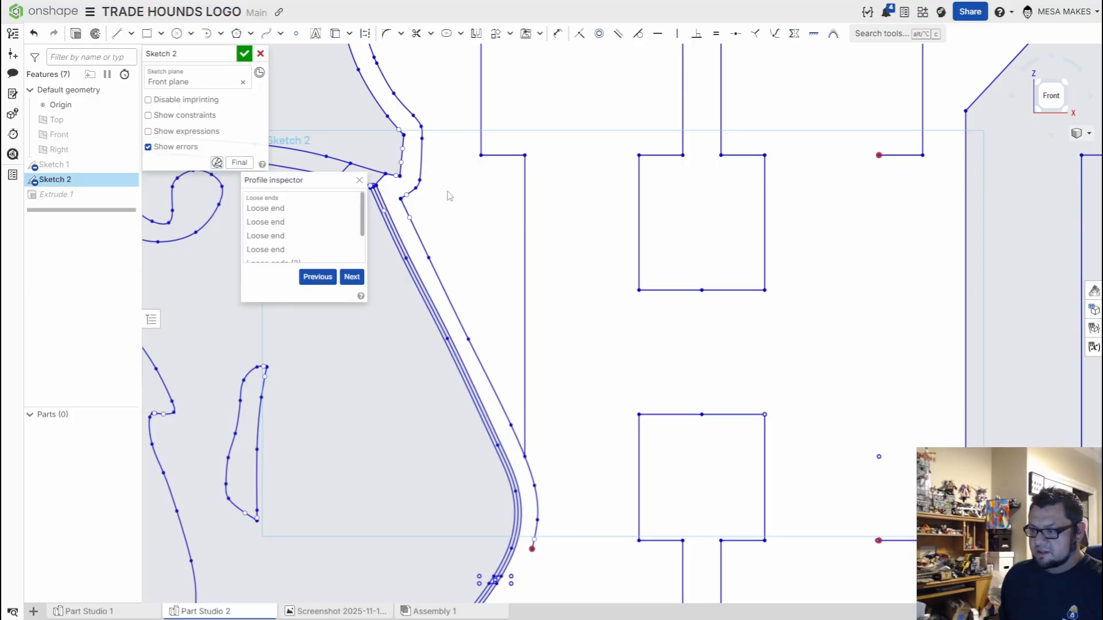
{"action": "left_click", "coordinate": [327, 210]}
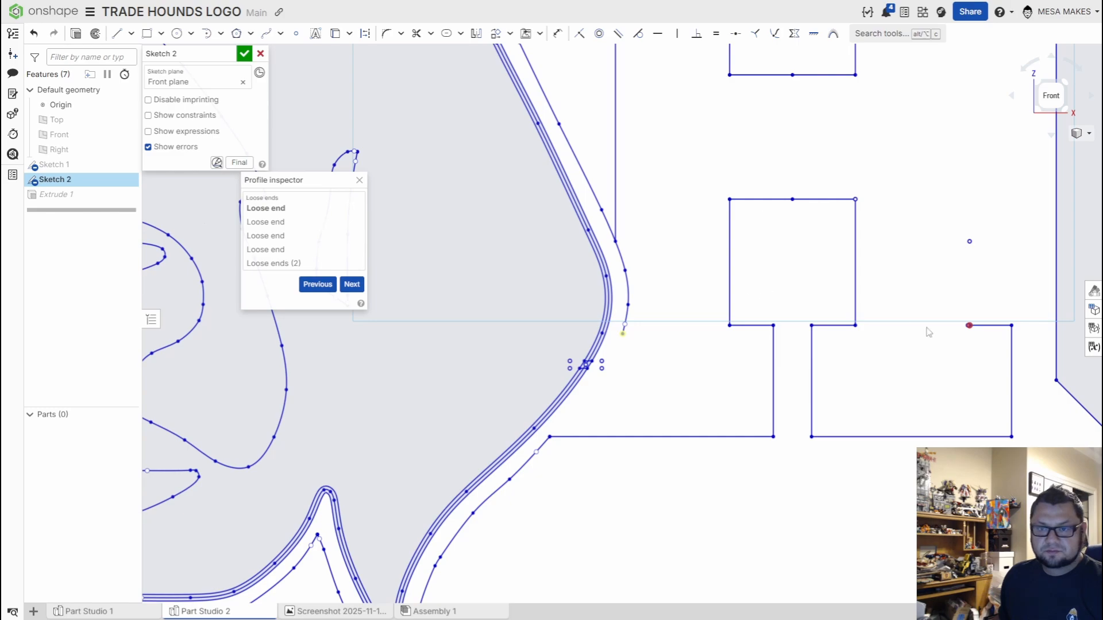
Step: Draw a line about 1.78 long between the inner corners of the H's right-hand serifs and constrain it vertical
{"action": "scroll", "coordinate": [971, 322], "scroll_direction": "up", "scroll_amount": 10}
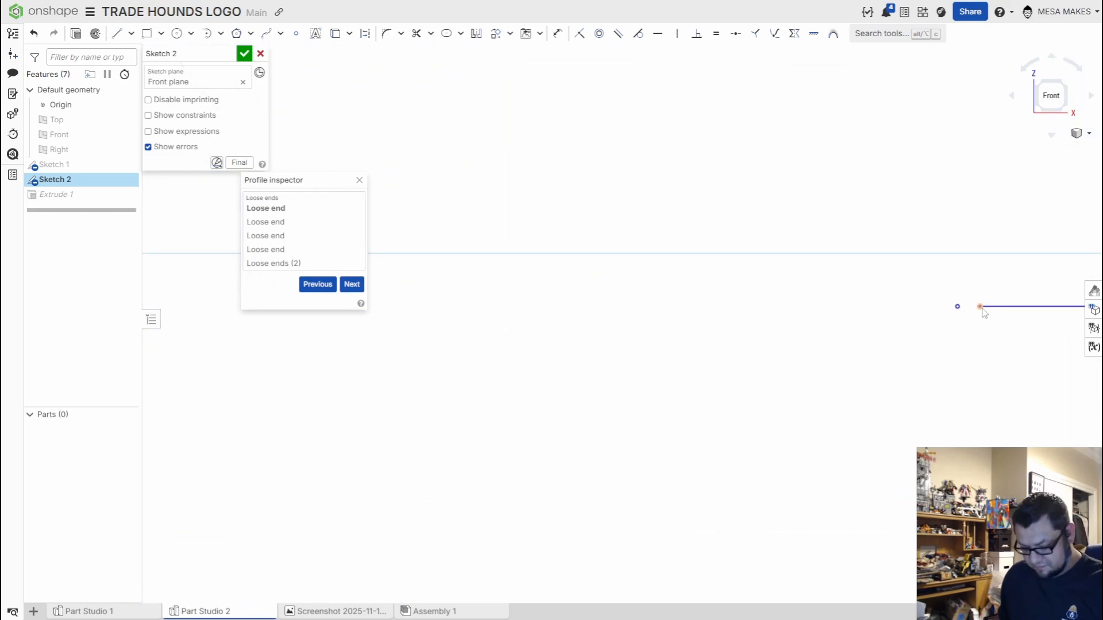
{"action": "scroll", "coordinate": [980, 230], "scroll_direction": "down", "scroll_amount": 10}
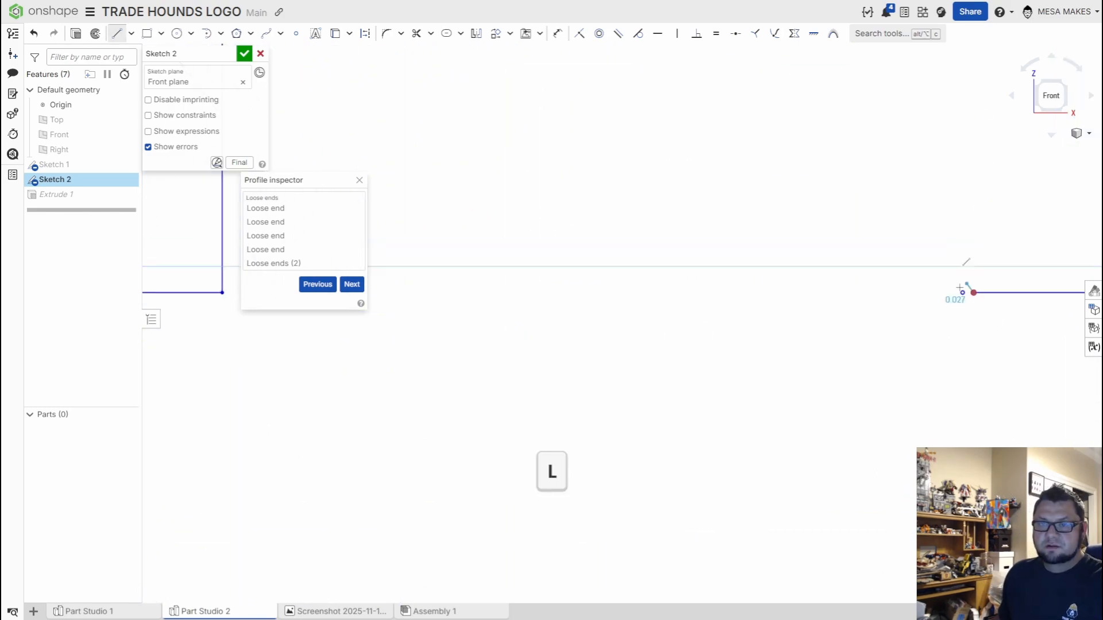
{"action": "scroll", "coordinate": [838, 270], "scroll_direction": "down", "scroll_amount": 3}
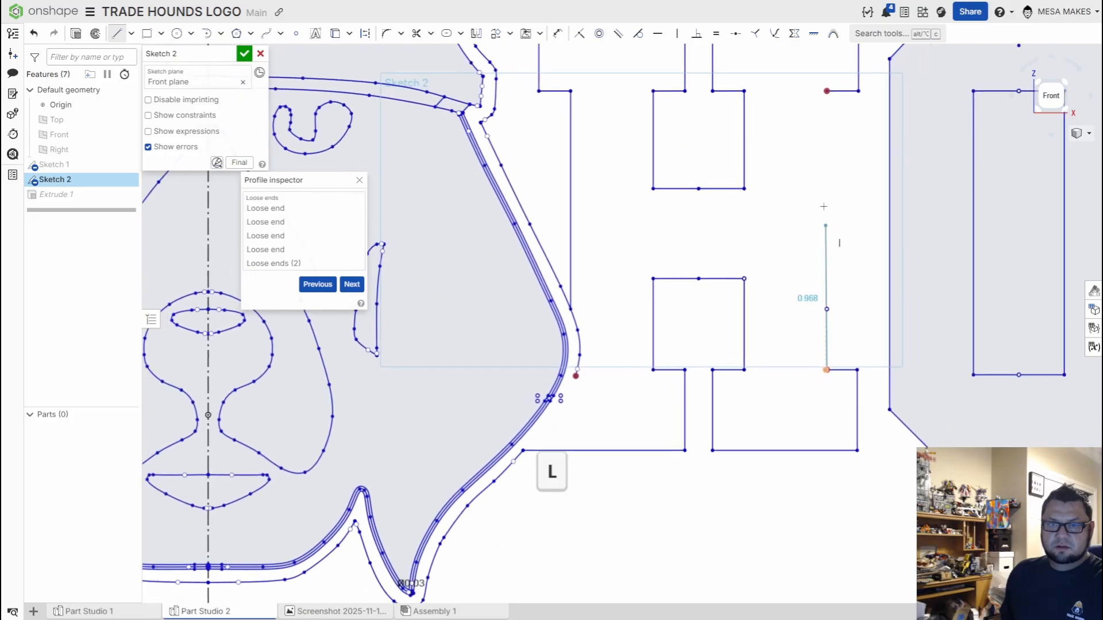
{"action": "scroll", "coordinate": [832, 80], "scroll_direction": "up", "scroll_amount": 8}
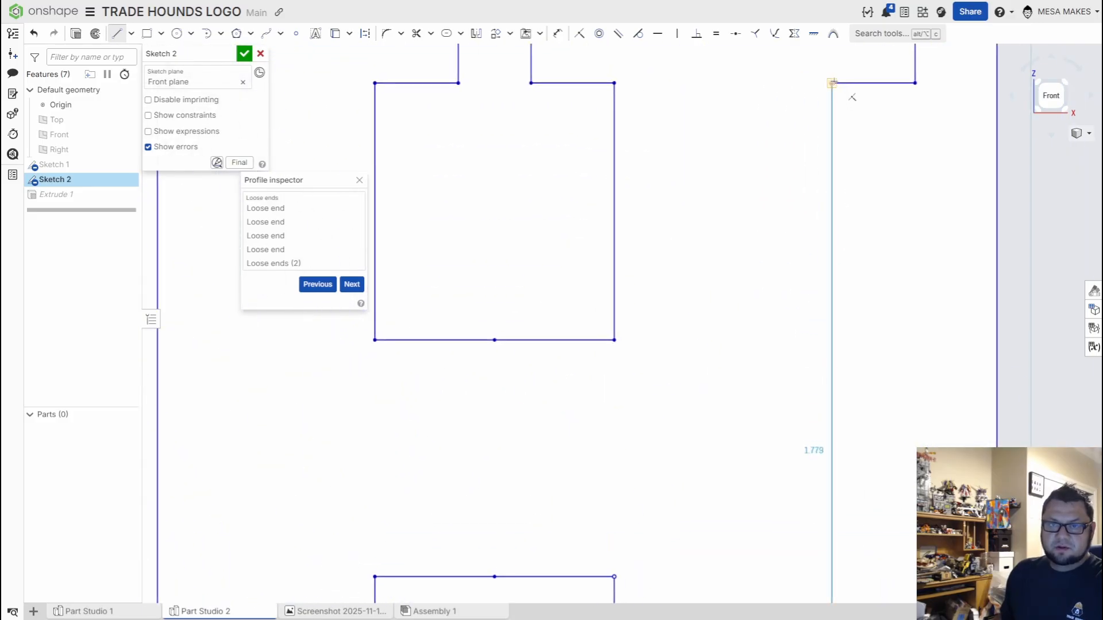
{"action": "left_click", "coordinate": [832, 82]}
{"action": "key", "text": "Escape"}
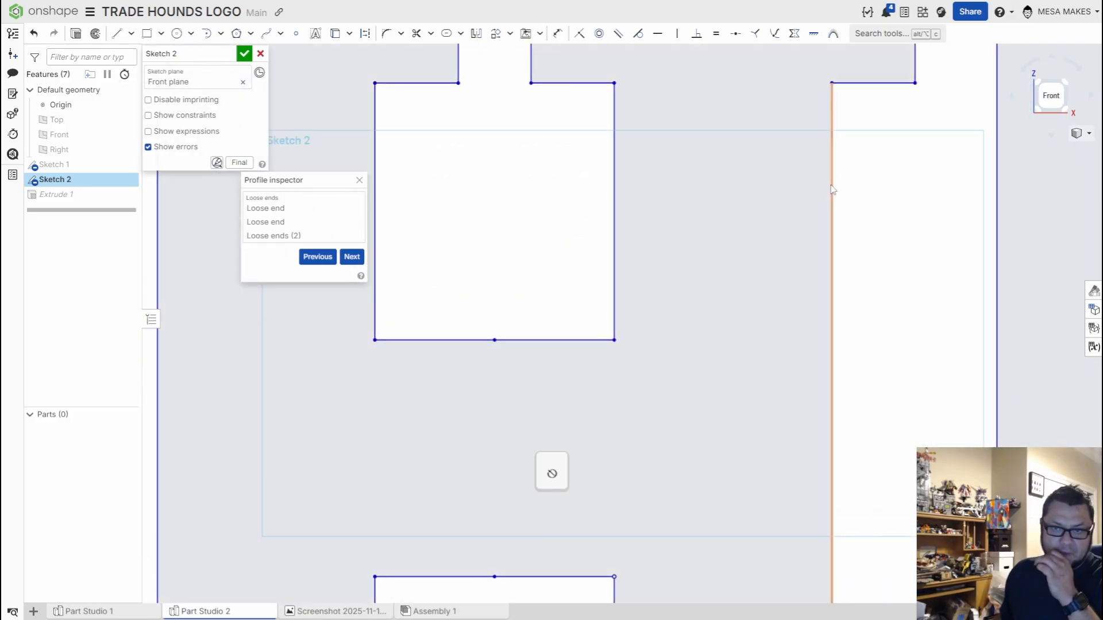
{"action": "left_click", "coordinate": [831, 190]}
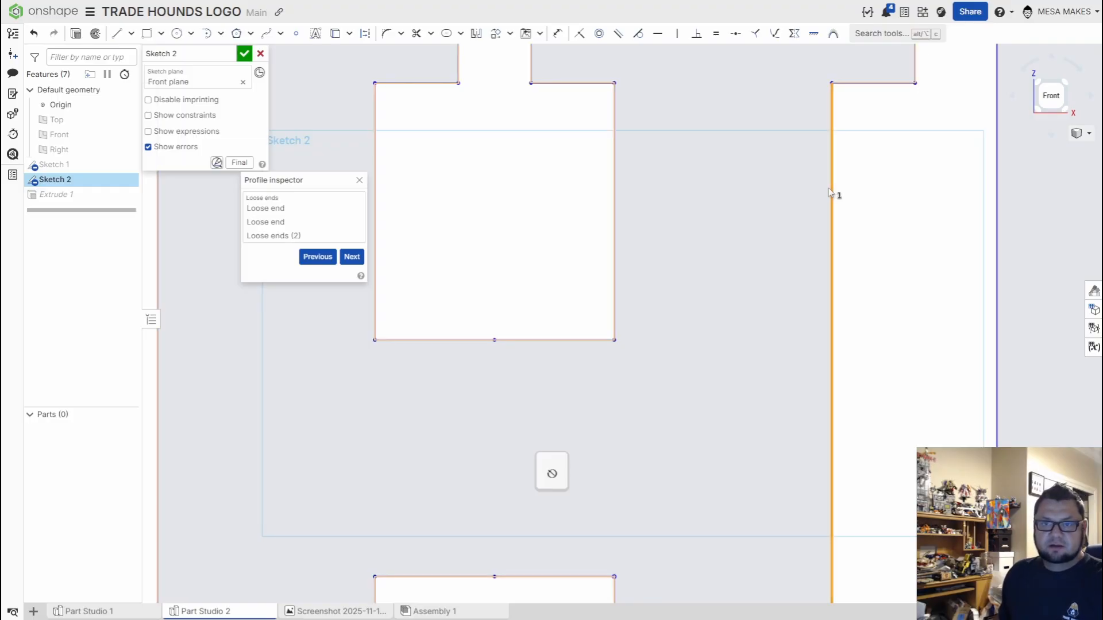
{"action": "key", "text": "v"}
Step: Replace the line along the top of the U's right arm with one about 0.55 long joining both corner points
{"action": "scroll", "coordinate": [869, 297], "scroll_direction": "down", "scroll_amount": 5}
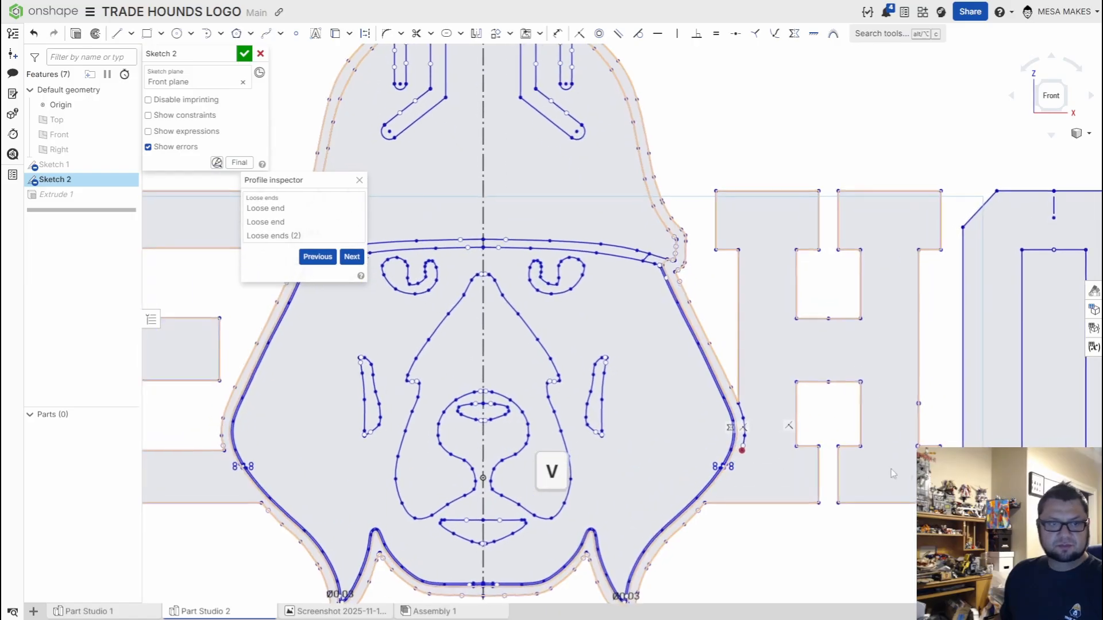
{"action": "scroll", "coordinate": [680, 467], "scroll_direction": "up", "scroll_amount": 5}
{"action": "scroll", "coordinate": [838, 268], "scroll_direction": "up", "scroll_amount": 8}
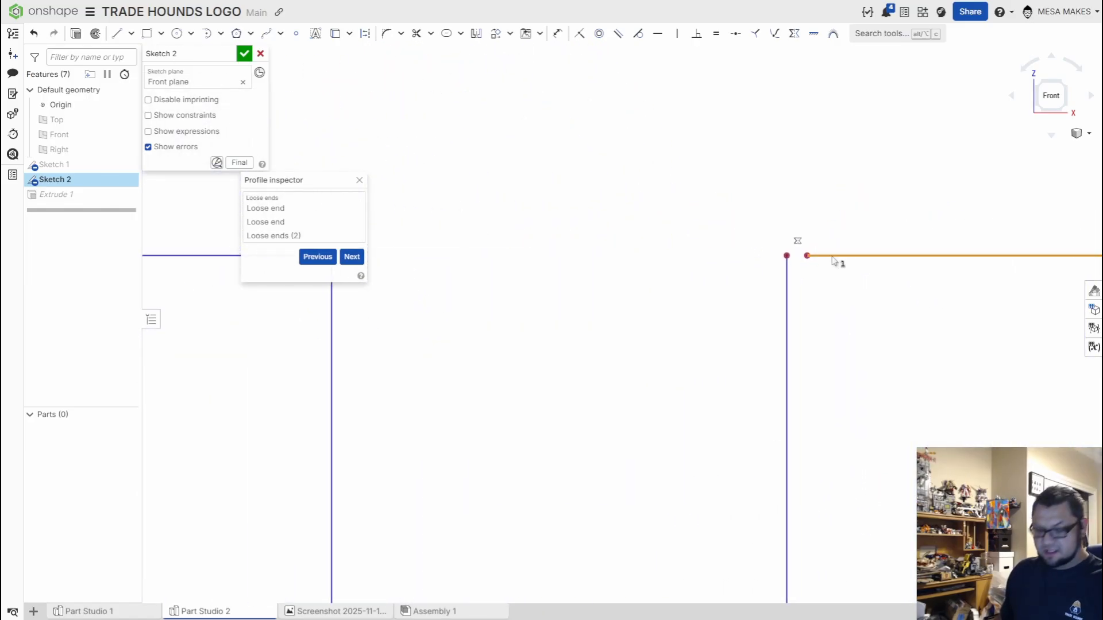
{"action": "key", "text": "Delete"}
{"action": "scroll", "coordinate": [839, 264], "scroll_direction": "down", "scroll_amount": 3}
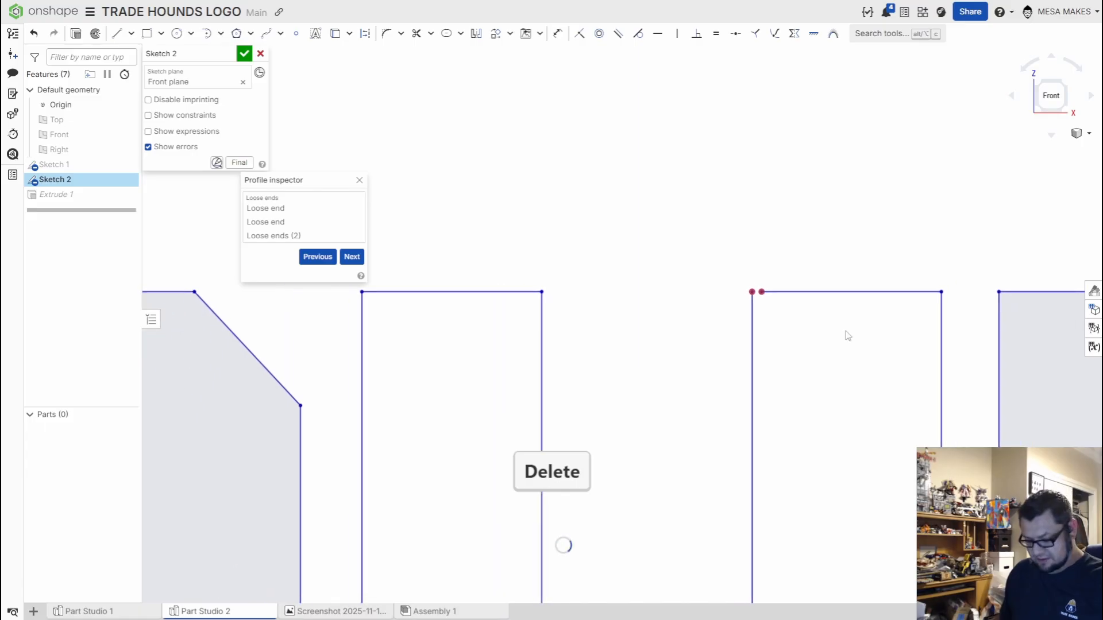
{"action": "key", "text": "l"}
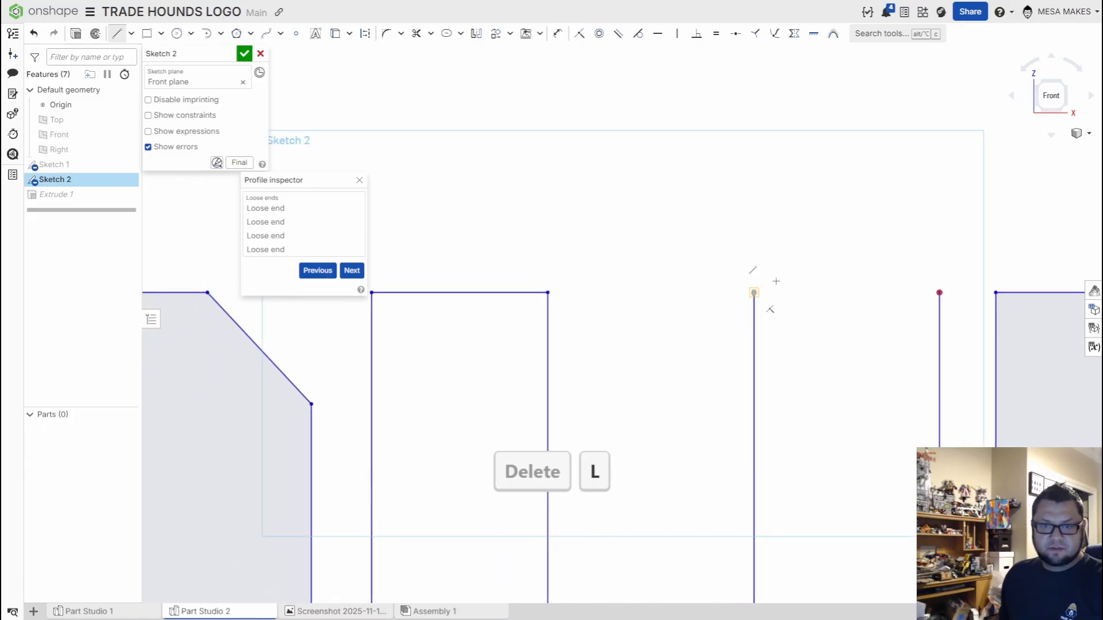
{"action": "left_click", "coordinate": [939, 293]}
Step: Locate the remaining loose ends with the Profile inspector and delete the extra overlapping lines at the right serif of the T's base
{"action": "scroll", "coordinate": [940, 294], "scroll_direction": "down", "scroll_amount": 6}
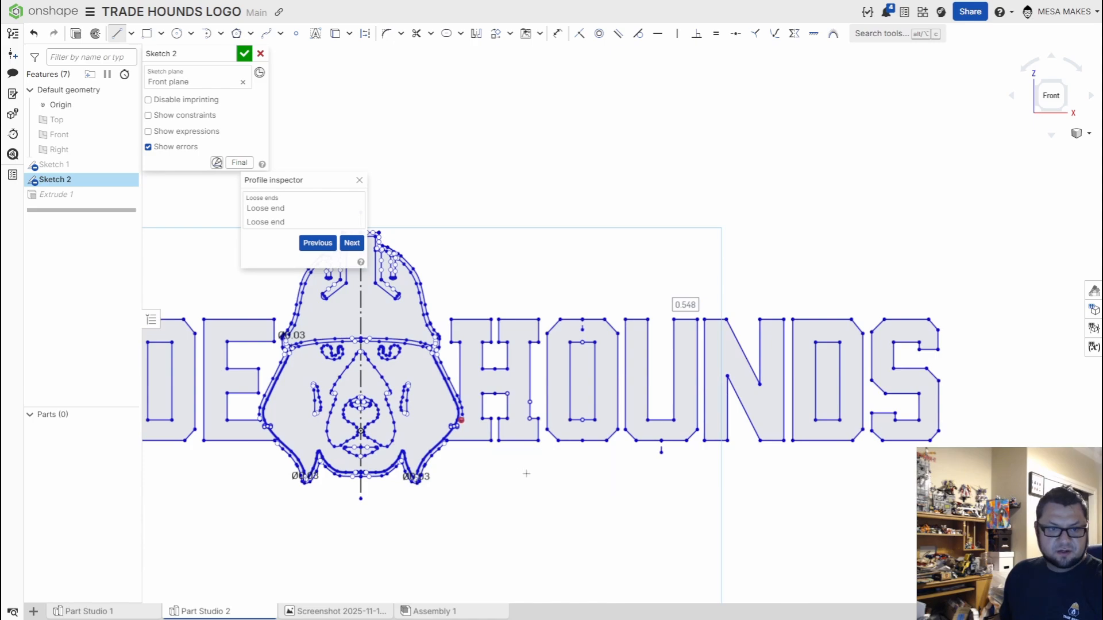
{"action": "scroll", "coordinate": [469, 416], "scroll_direction": "up", "scroll_amount": 5}
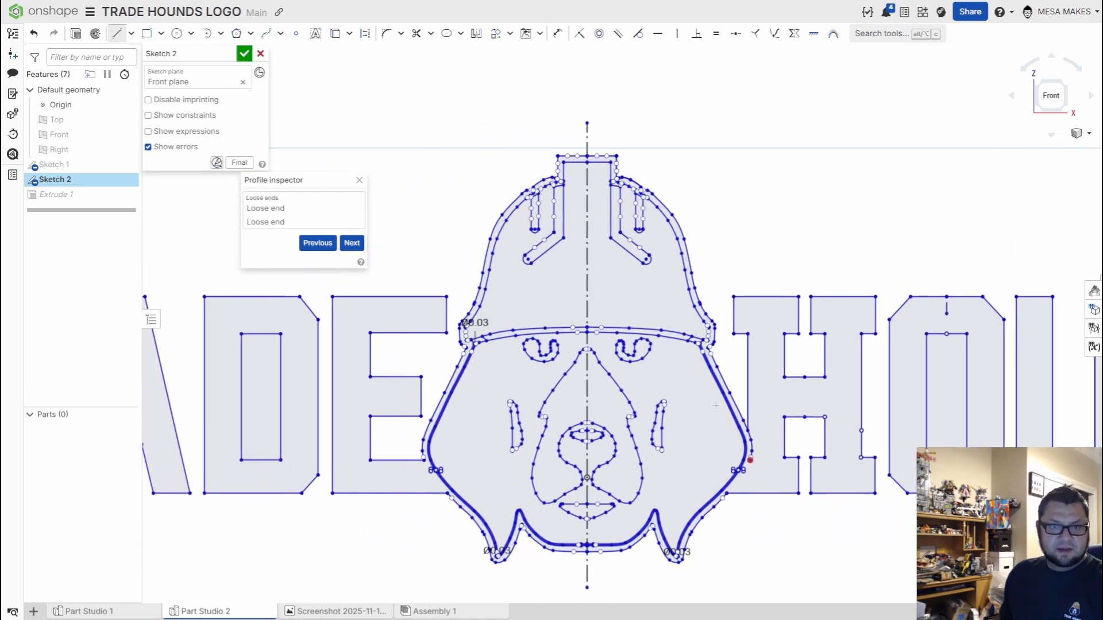
{"action": "scroll", "coordinate": [628, 484], "scroll_direction": "up", "scroll_amount": 10}
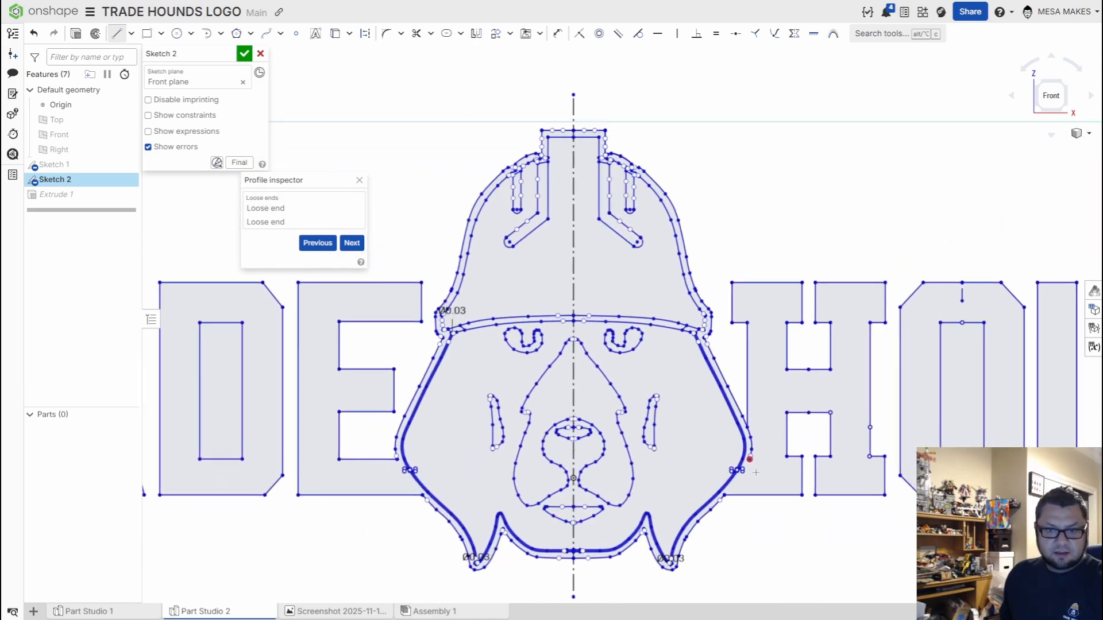
{"action": "left_click", "coordinate": [281, 210]}
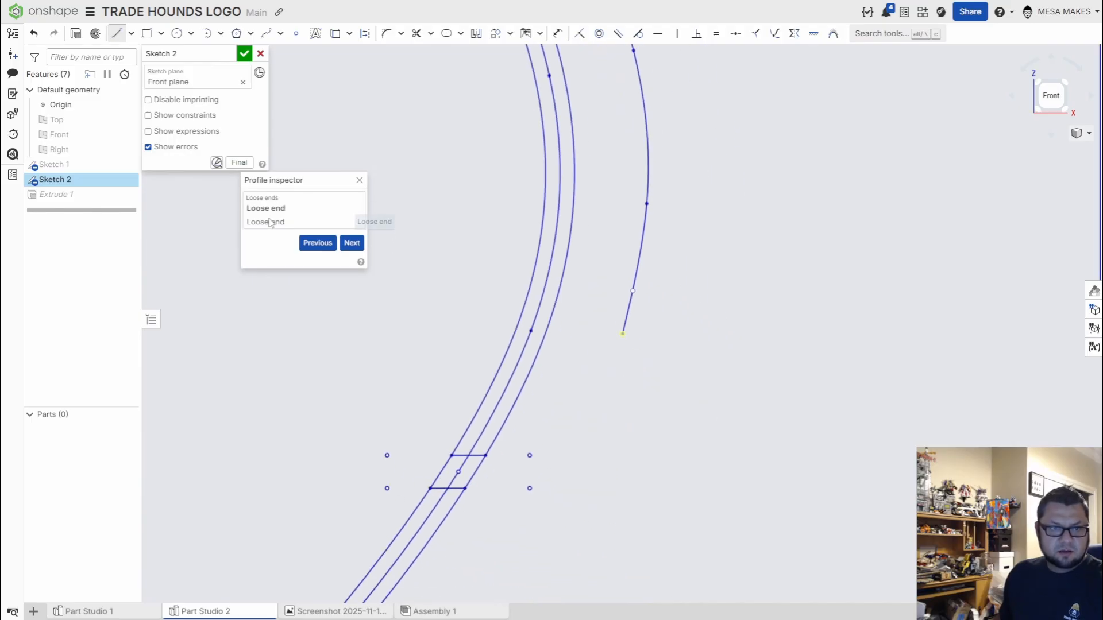
{"action": "left_click", "coordinate": [270, 222]}
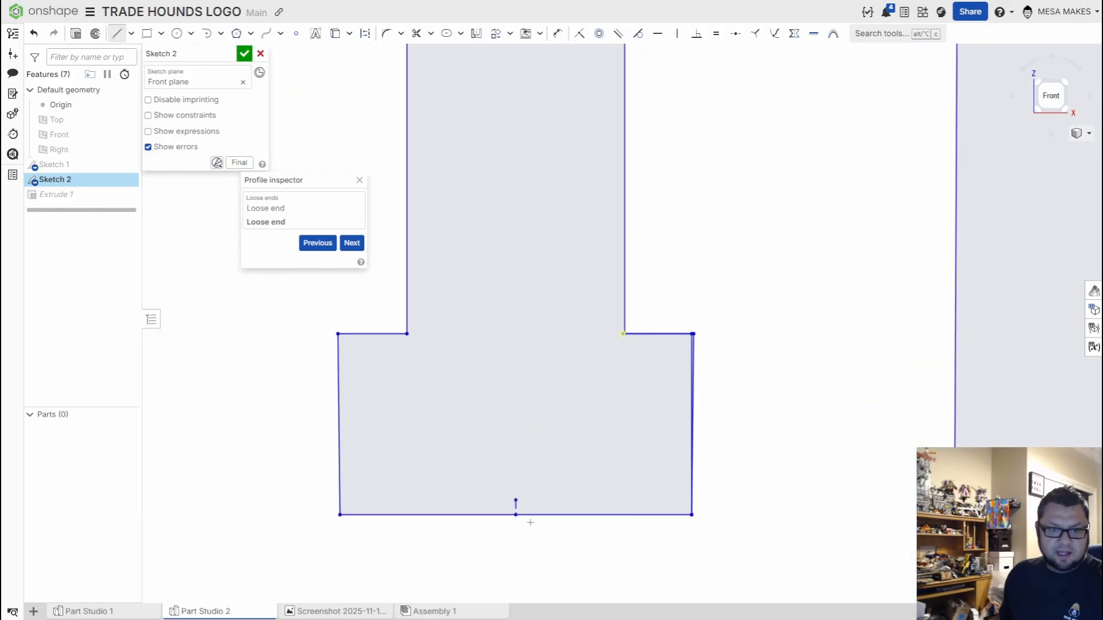
{"action": "scroll", "coordinate": [530, 523], "scroll_direction": "up", "scroll_amount": 3}
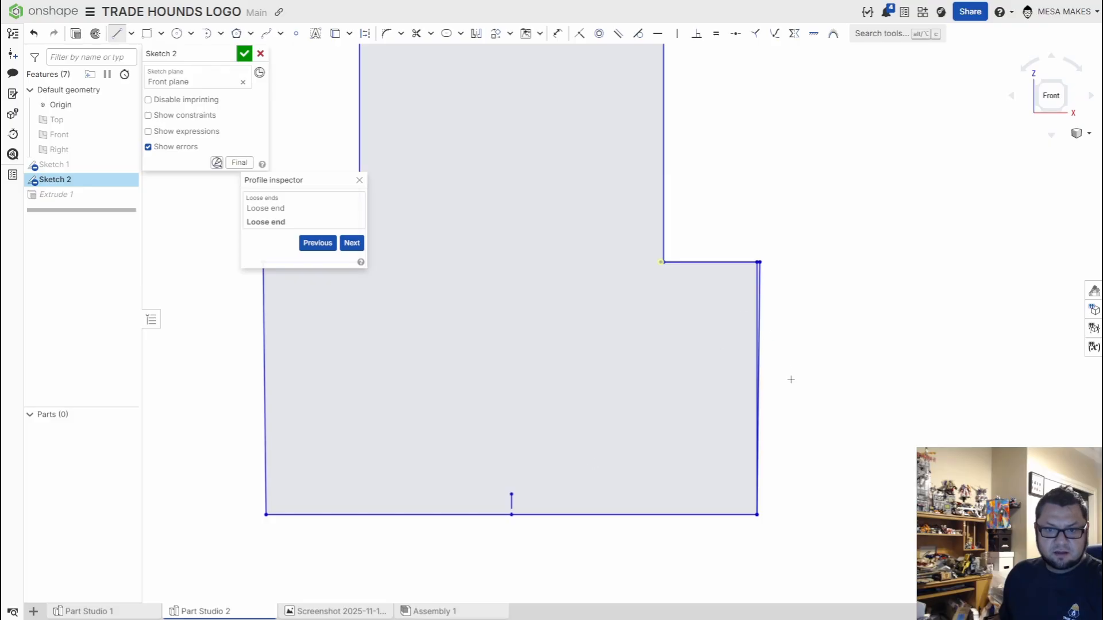
{"action": "scroll", "coordinate": [791, 379], "scroll_direction": "up", "scroll_amount": 3}
{"action": "scroll", "coordinate": [730, 333], "scroll_direction": "down", "scroll_amount": 3}
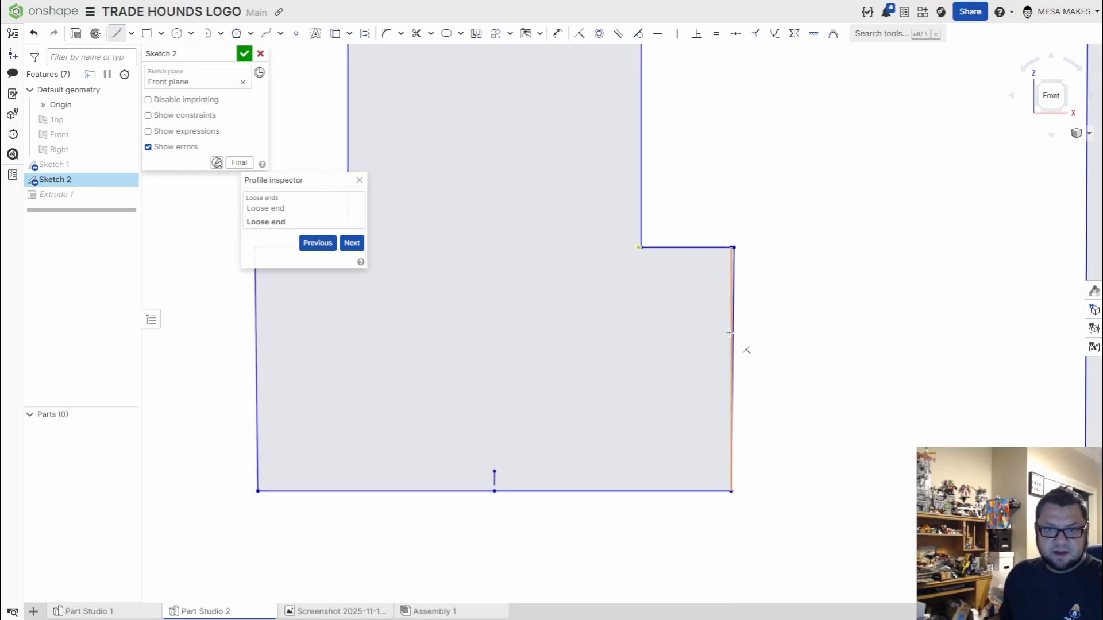
{"action": "scroll", "coordinate": [676, 267], "scroll_direction": "up", "scroll_amount": 3}
{"action": "scroll", "coordinate": [649, 248], "scroll_direction": "up", "scroll_amount": 3}
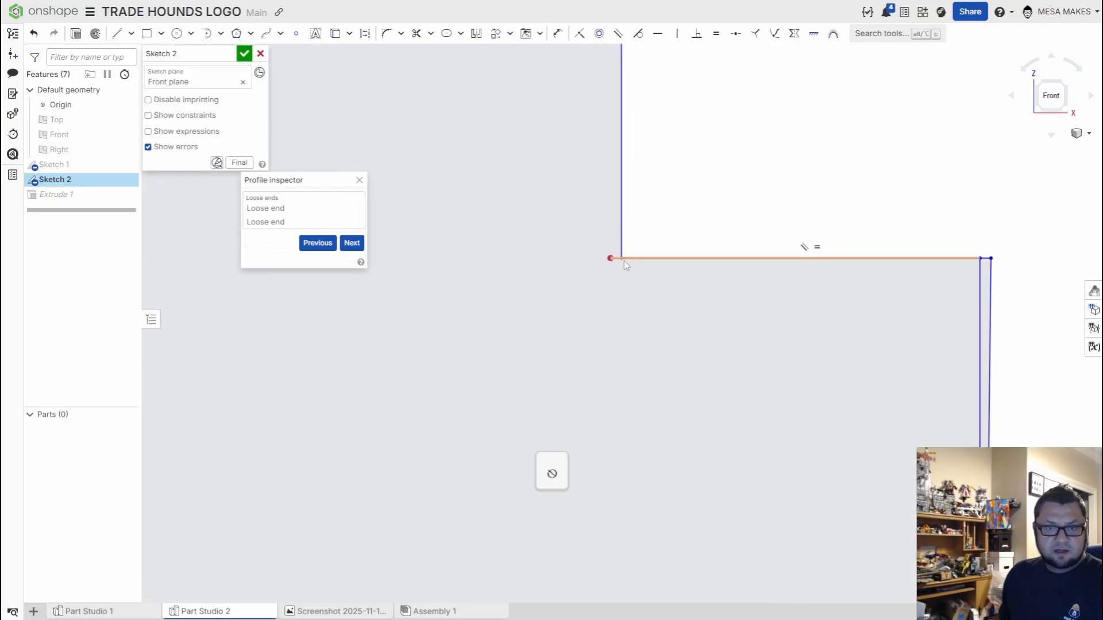
{"action": "left_click", "coordinate": [615, 259]}
{"action": "key", "text": "Delete"}
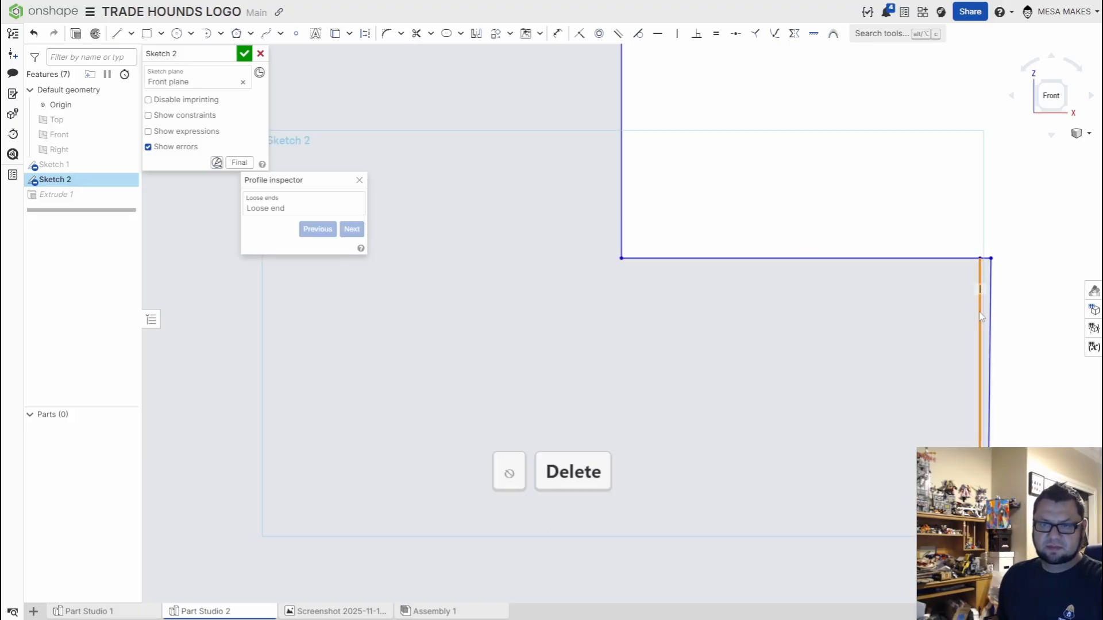
Step: Draw a line about 0.48 long closing the right edge of the T's base and constrain it vertical
{"action": "scroll", "coordinate": [1021, 395], "scroll_direction": "down", "scroll_amount": 6}
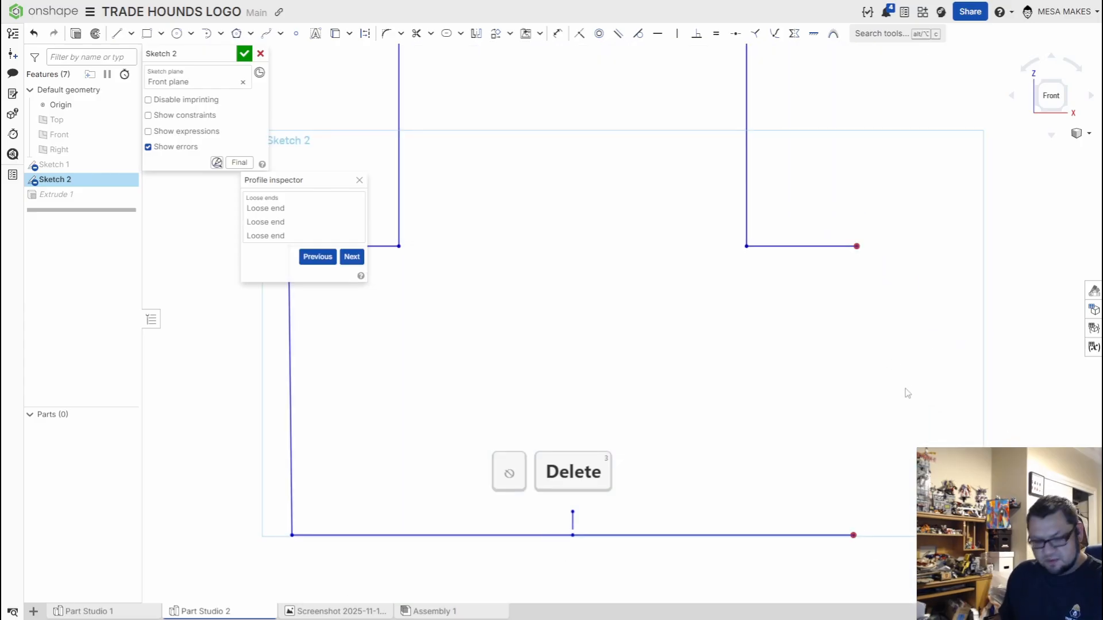
{"action": "key", "text": "l"}
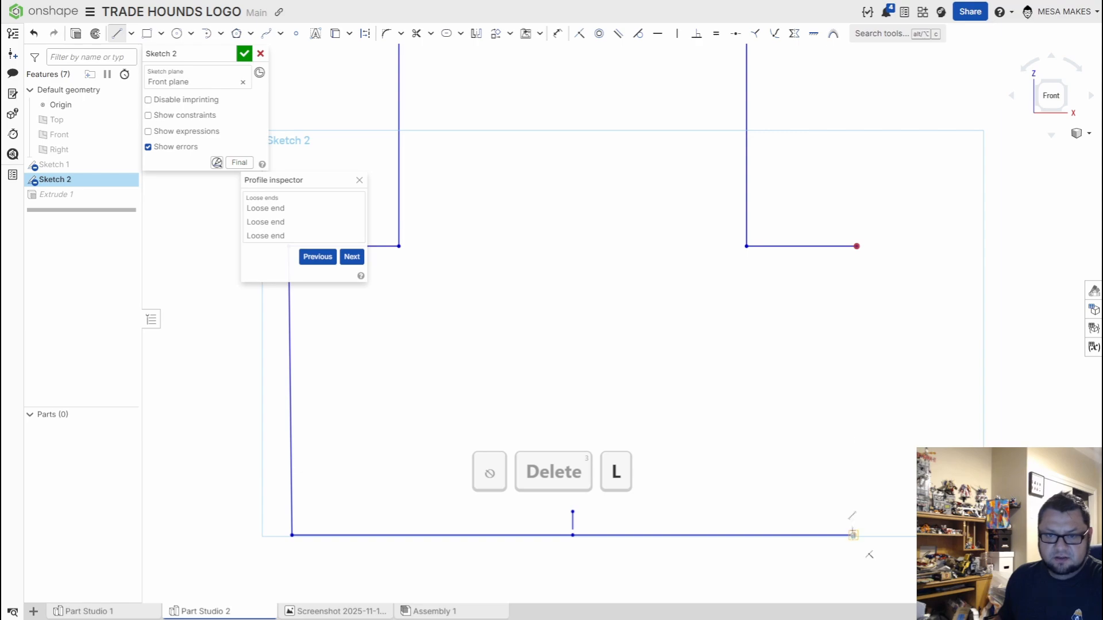
{"action": "left_click", "coordinate": [852, 535]}
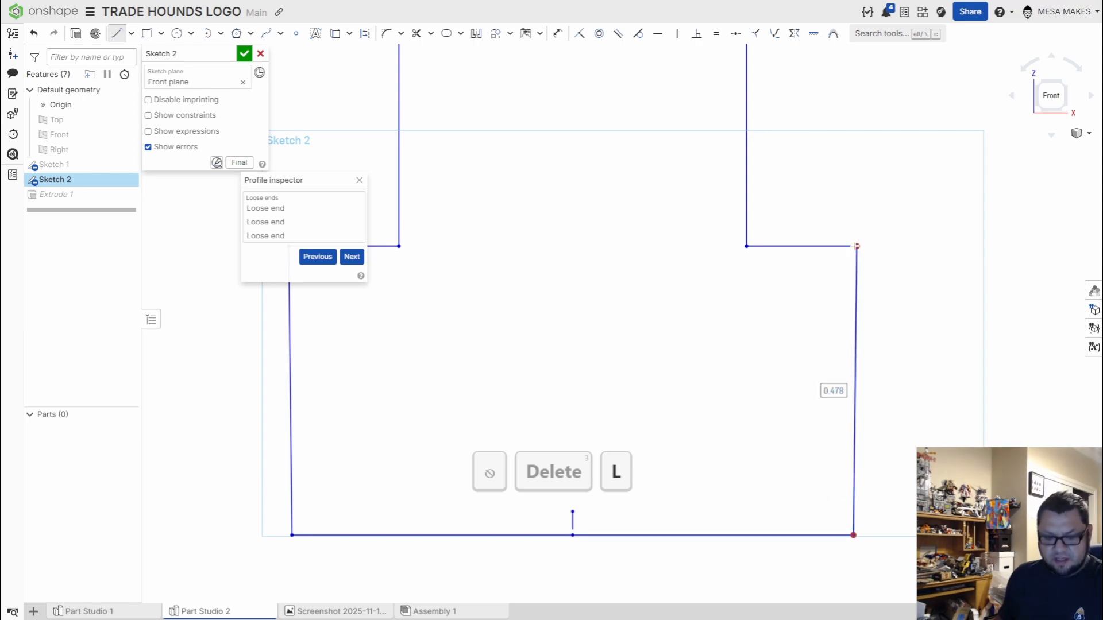
{"action": "left_click", "coordinate": [856, 245]}
{"action": "scroll", "coordinate": [862, 252], "scroll_direction": "up", "scroll_amount": 3}
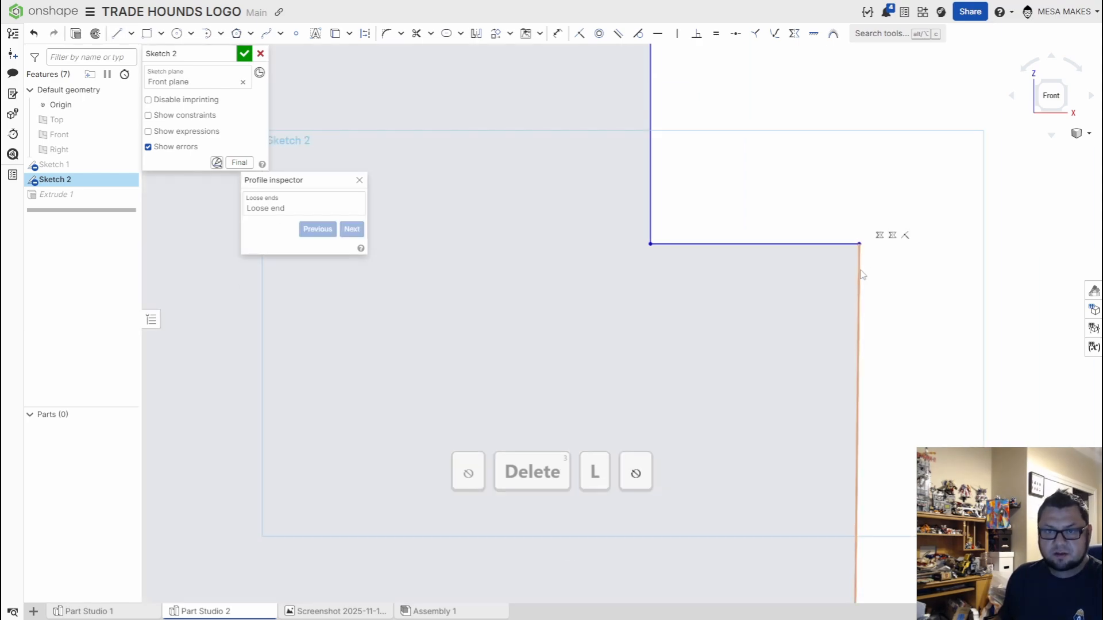
{"action": "scroll", "coordinate": [862, 275], "scroll_direction": "down", "scroll_amount": 3}
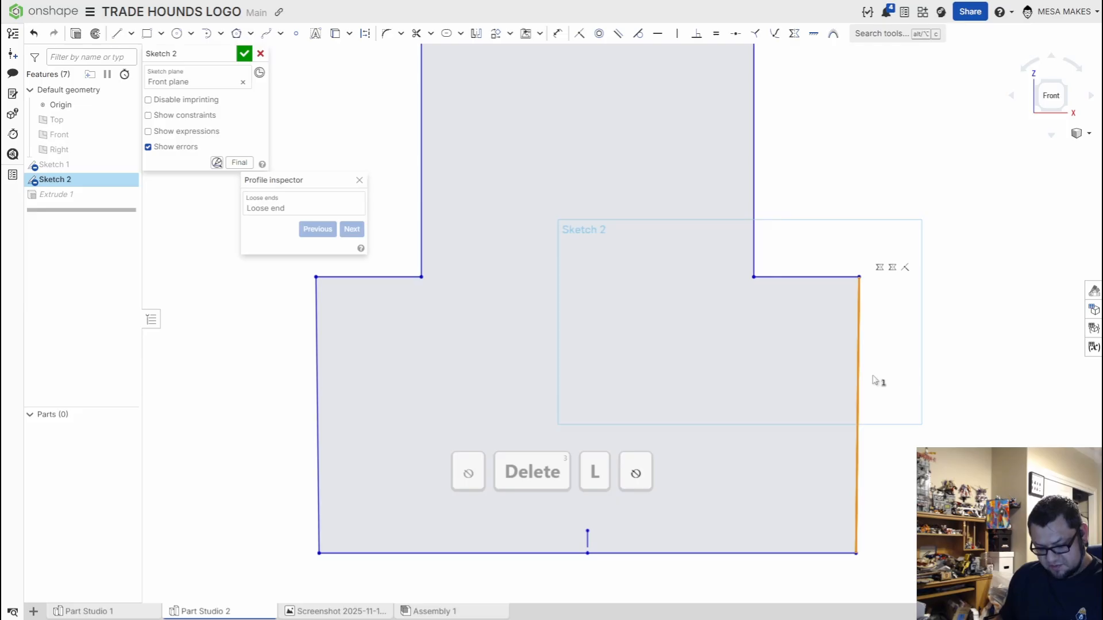
{"action": "key", "text": "v"}
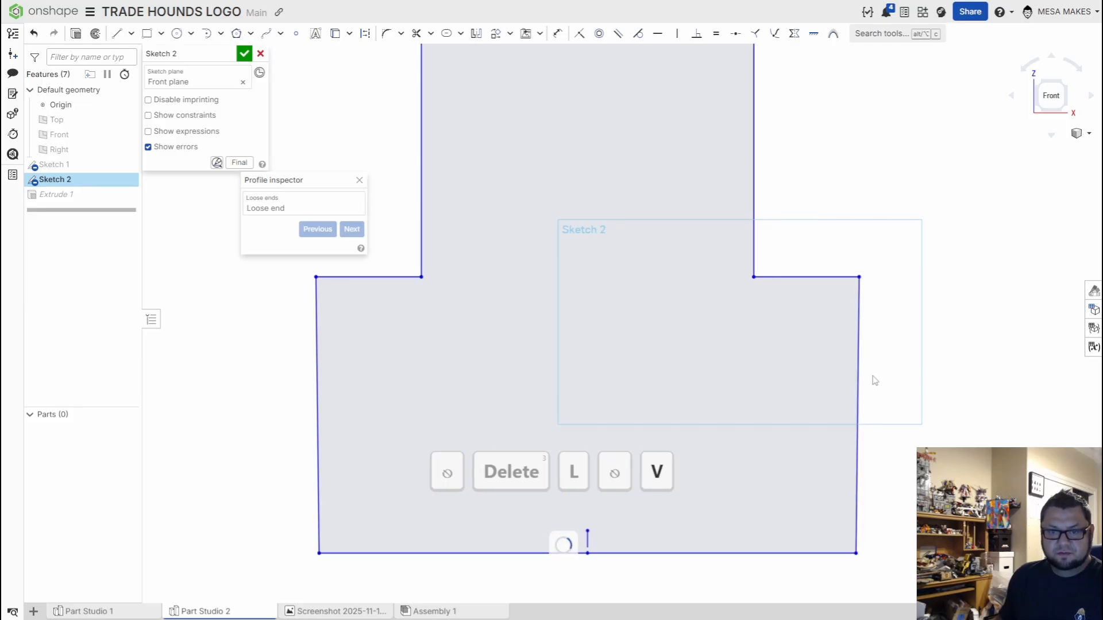
Step: Locate the remaining loose end with the Profile inspector and trim the excess line where the dog's outline meets the H's left stem
{"action": "scroll", "coordinate": [777, 264], "scroll_direction": "down", "scroll_amount": 5}
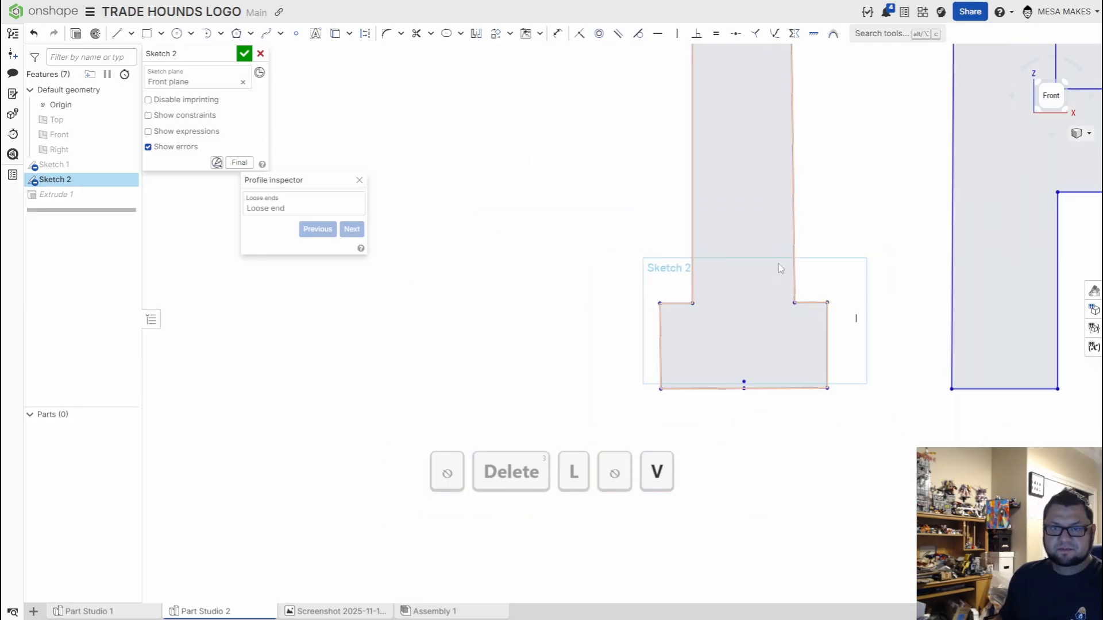
{"action": "scroll", "coordinate": [810, 189], "scroll_direction": "up", "scroll_amount": 10}
{"action": "scroll", "coordinate": [791, 223], "scroll_direction": "up", "scroll_amount": 5}
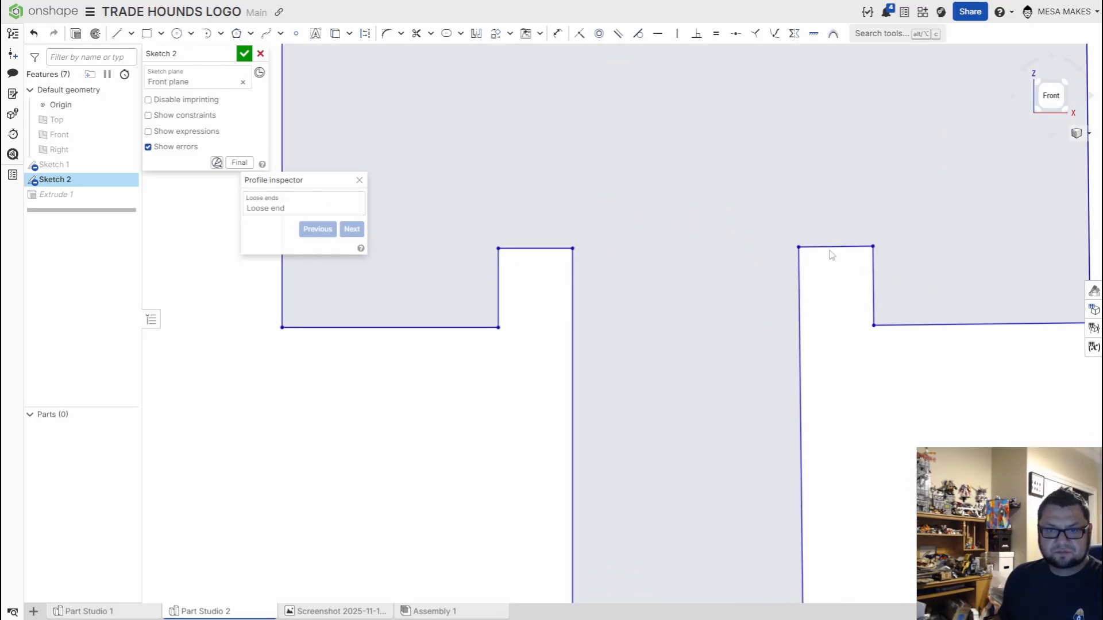
{"action": "scroll", "coordinate": [782, 306], "scroll_direction": "down", "scroll_amount": 5}
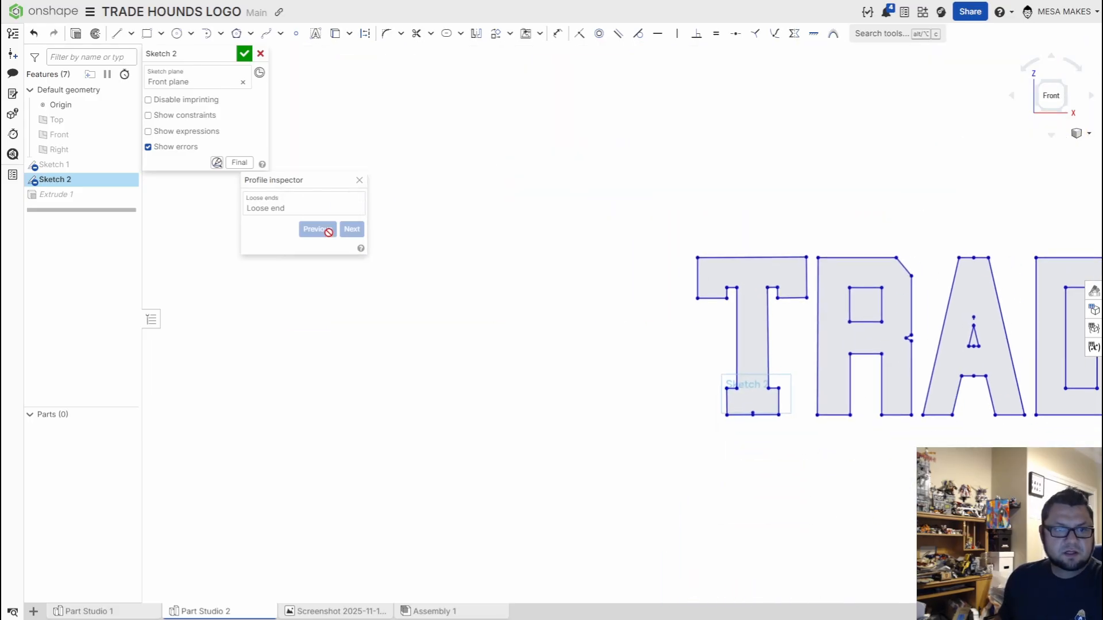
{"action": "left_click", "coordinate": [283, 209]}
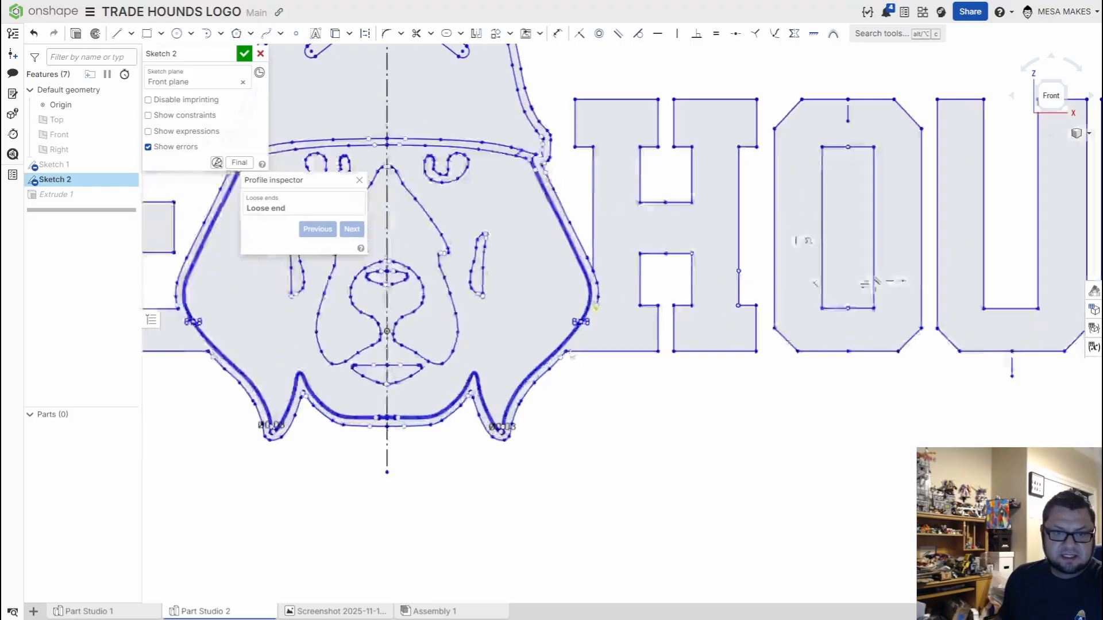
{"action": "scroll", "coordinate": [609, 267], "scroll_direction": "up", "scroll_amount": 5}
{"action": "scroll", "coordinate": [664, 229], "scroll_direction": "down", "scroll_amount": 5}
{"action": "middle_click_drag", "start_coordinate": [693, 269], "coordinate": [697, 491]}
{"action": "scroll", "coordinate": [697, 491], "scroll_direction": "down", "scroll_amount": 1}
{"action": "scroll", "coordinate": [671, 322], "scroll_direction": "up", "scroll_amount": 2}
{"action": "key", "text": "m"}
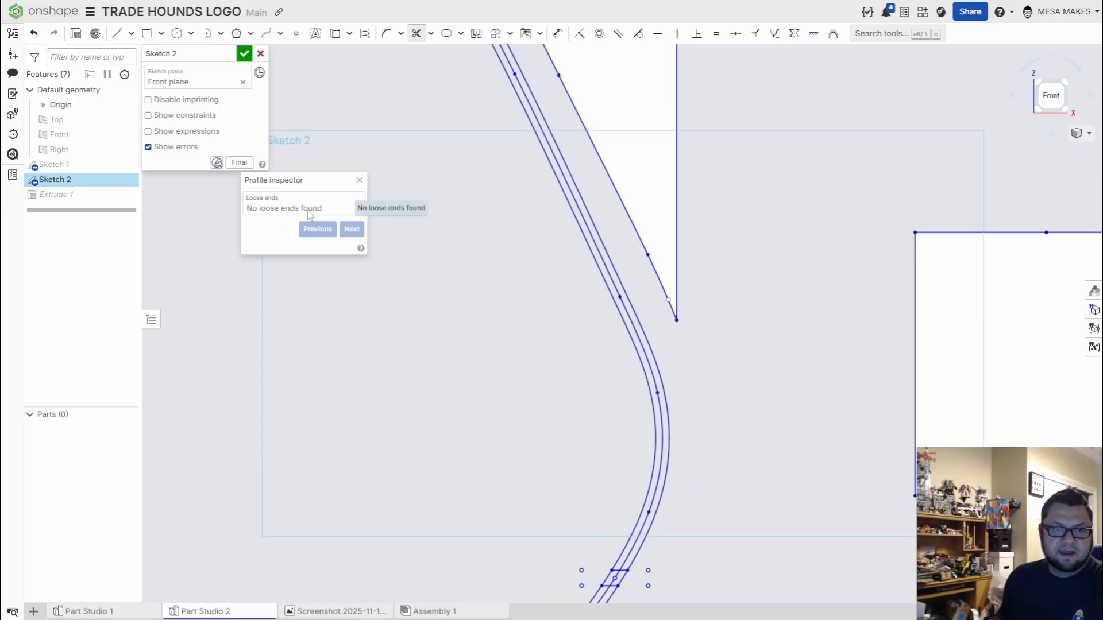
Step: Close the Profile inspector and accept the edits to Sketch 2
{"action": "left_click", "coordinate": [359, 181]}
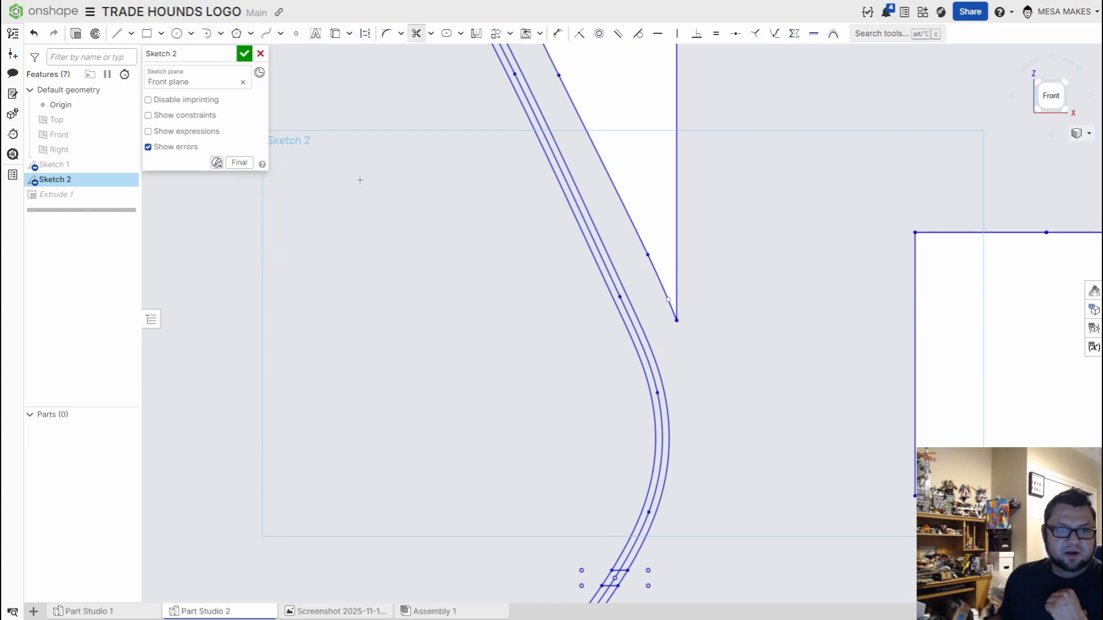
{"action": "scroll", "coordinate": [379, 198], "scroll_direction": "down", "scroll_amount": 3}
{"action": "left_click", "coordinate": [245, 54]}
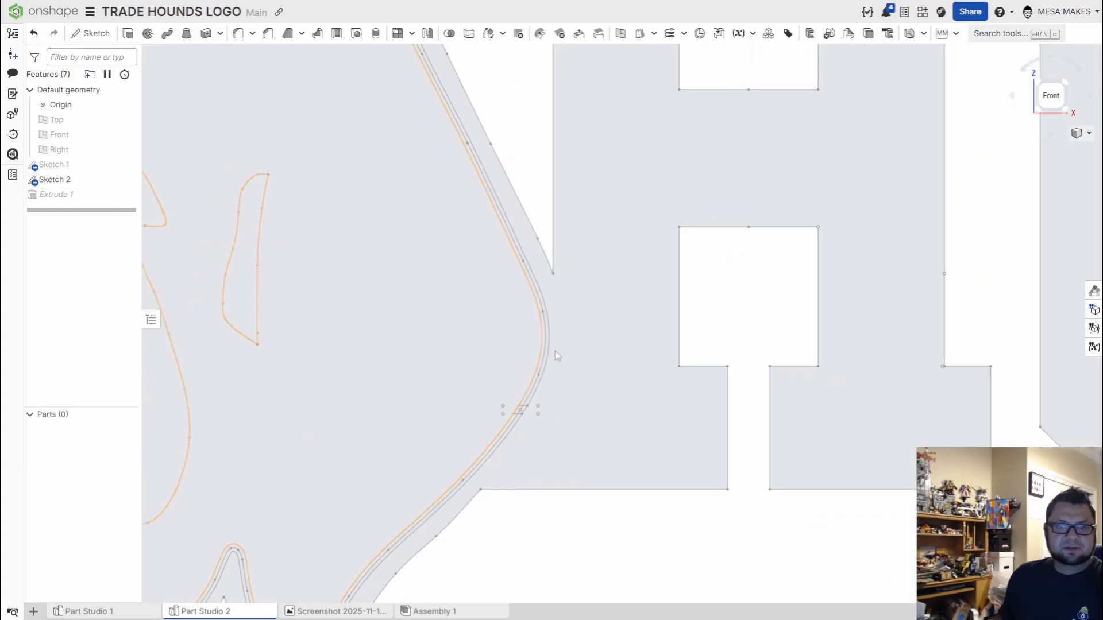
Step: Review the extruded logo and start a new sketch on the front face of the first letter T
{"action": "scroll", "coordinate": [686, 446], "scroll_direction": "down", "scroll_amount": 4}
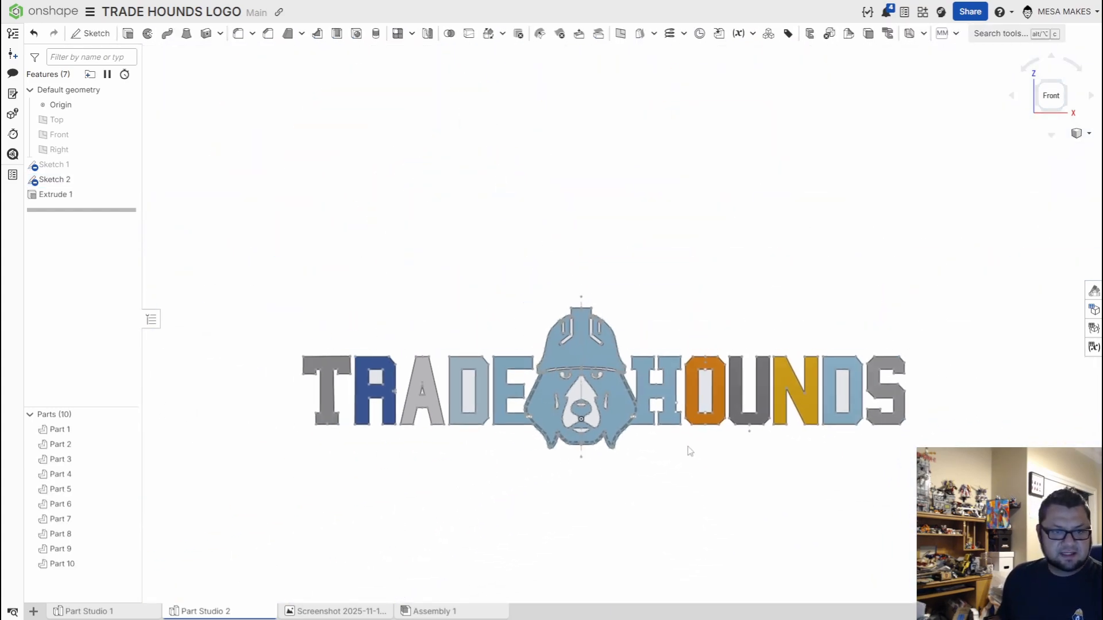
{"action": "middle_click_drag", "start_coordinate": [688, 446], "coordinate": [760, 446]}
{"action": "scroll", "coordinate": [668, 428], "scroll_direction": "up", "scroll_amount": 6}
{"action": "middle_click_drag", "start_coordinate": [346, 390], "coordinate": [459, 384]}
{"action": "key", "text": "f"}
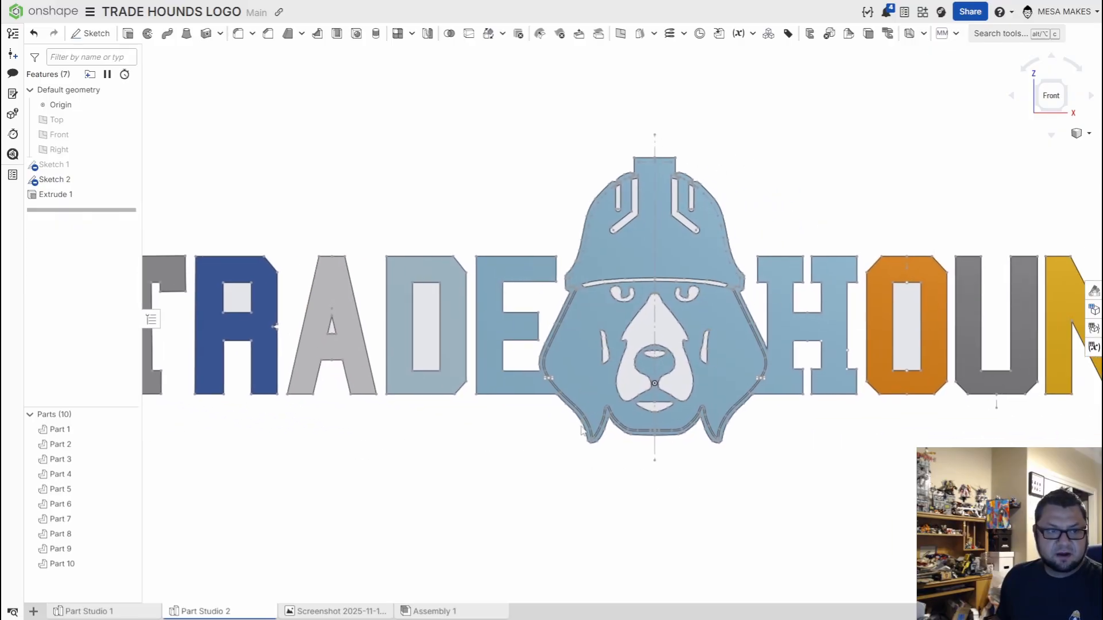
{"action": "scroll", "coordinate": [223, 365], "scroll_direction": "up", "scroll_amount": 4}
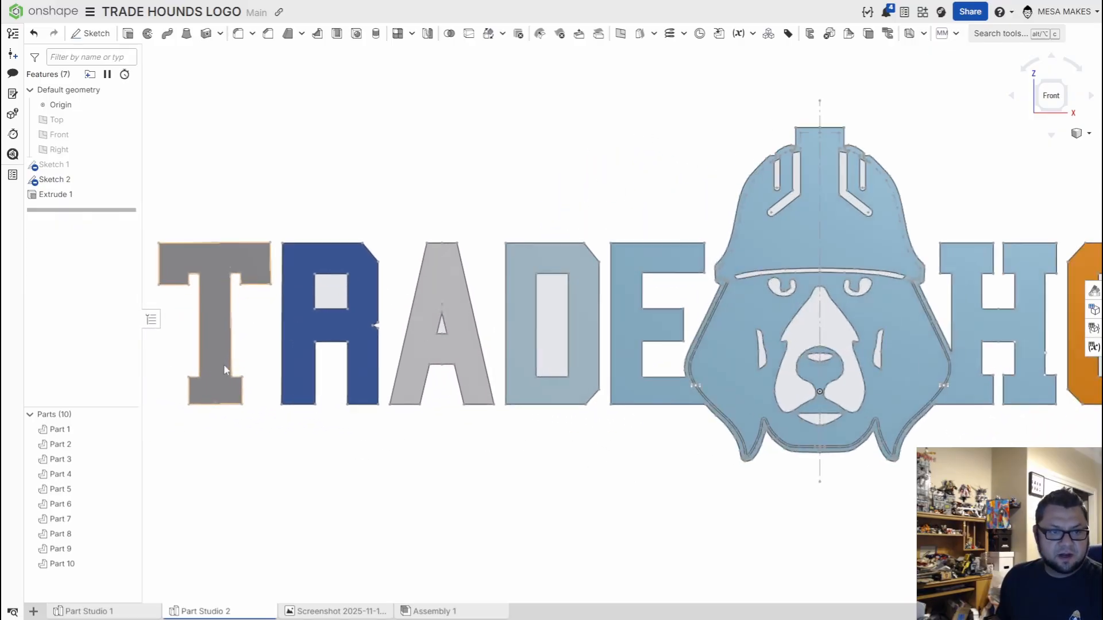
{"action": "left_click", "coordinate": [226, 364]}
{"action": "key", "text": "shift+s"}
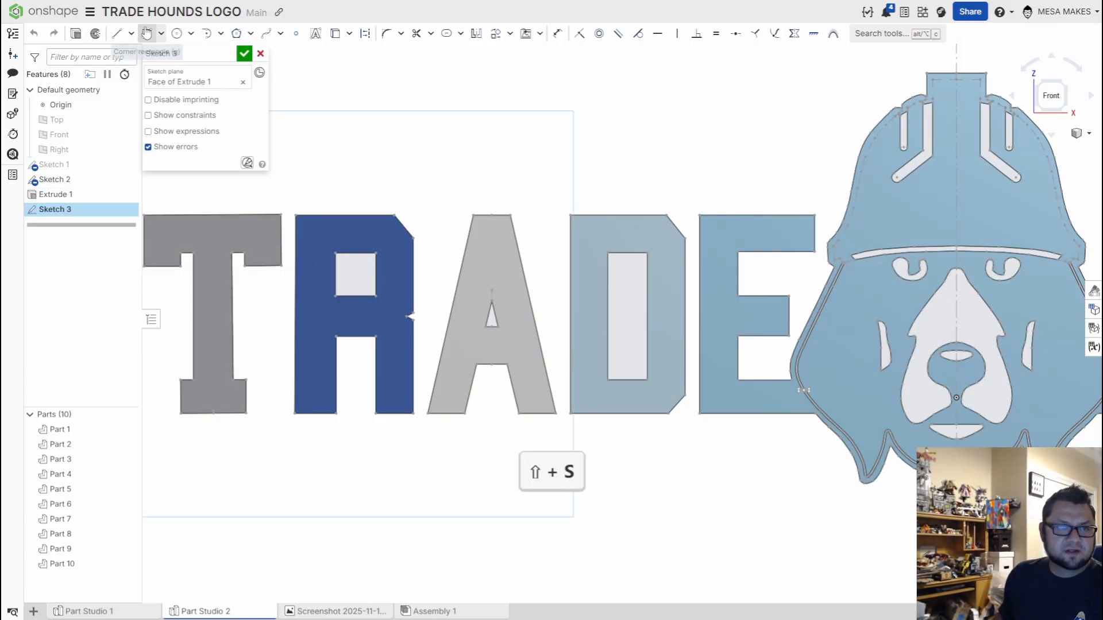
Step: Draw a thin corner rectangle about 23.9 long and 0.17 high along the letters' baseline, from the T's base to the S
{"action": "left_click", "coordinate": [147, 35]}
{"action": "scroll", "coordinate": [214, 384], "scroll_direction": "up", "scroll_amount": 4}
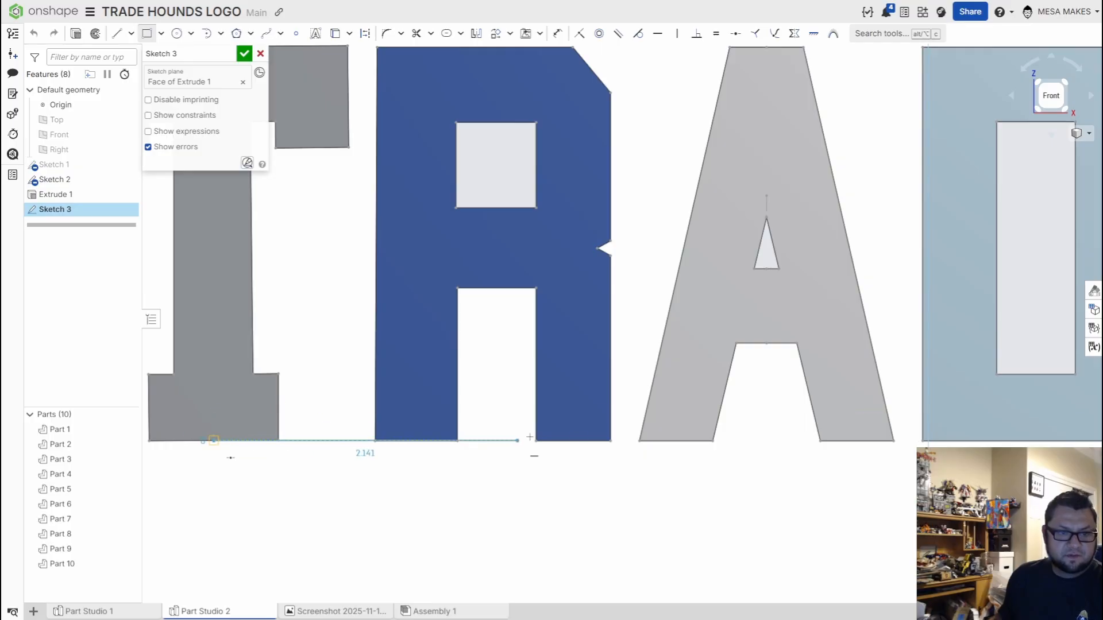
{"action": "scroll", "coordinate": [530, 437], "scroll_direction": "down", "scroll_amount": 6}
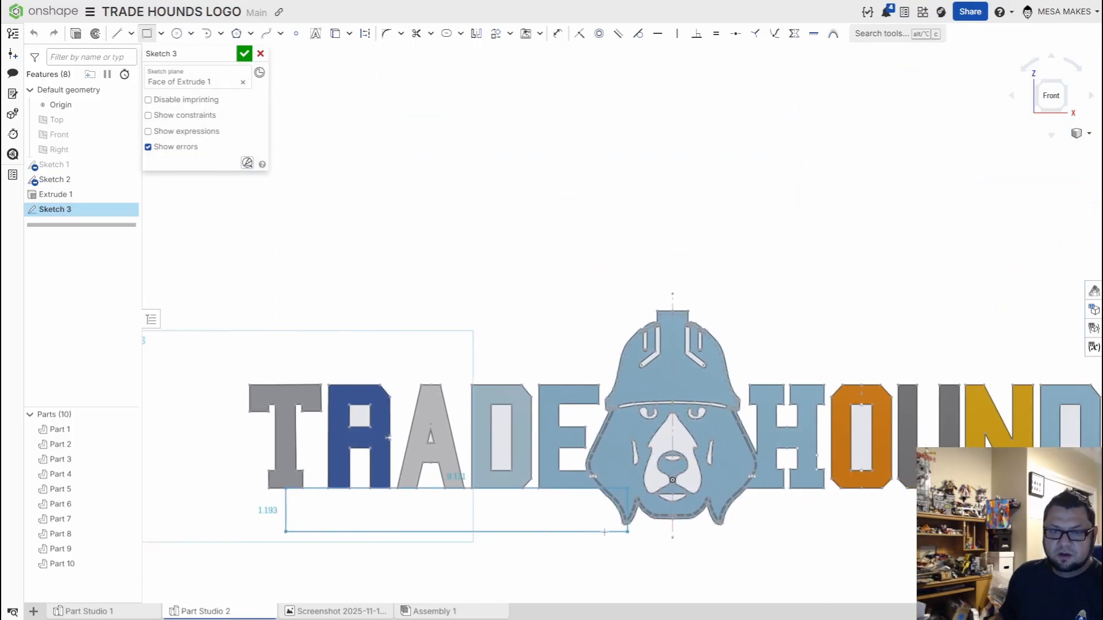
{"action": "scroll", "coordinate": [632, 524], "scroll_direction": "down", "scroll_amount": 1}
{"action": "scroll", "coordinate": [1028, 526], "scroll_direction": "up", "scroll_amount": 10}
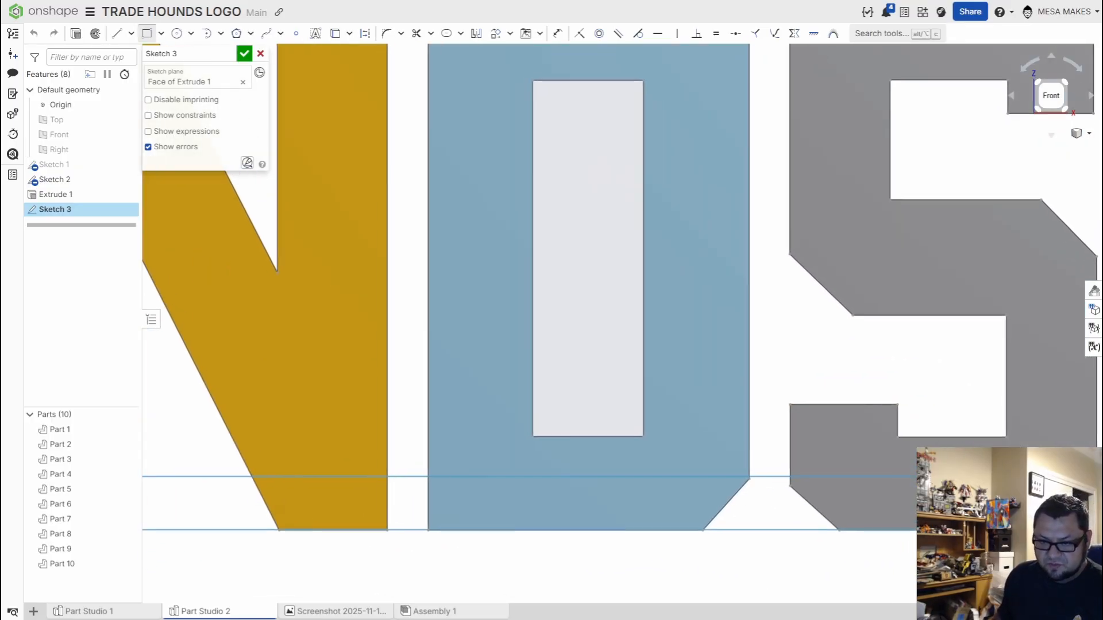
{"action": "scroll", "coordinate": [1025, 474], "scroll_direction": "up", "scroll_amount": 1}
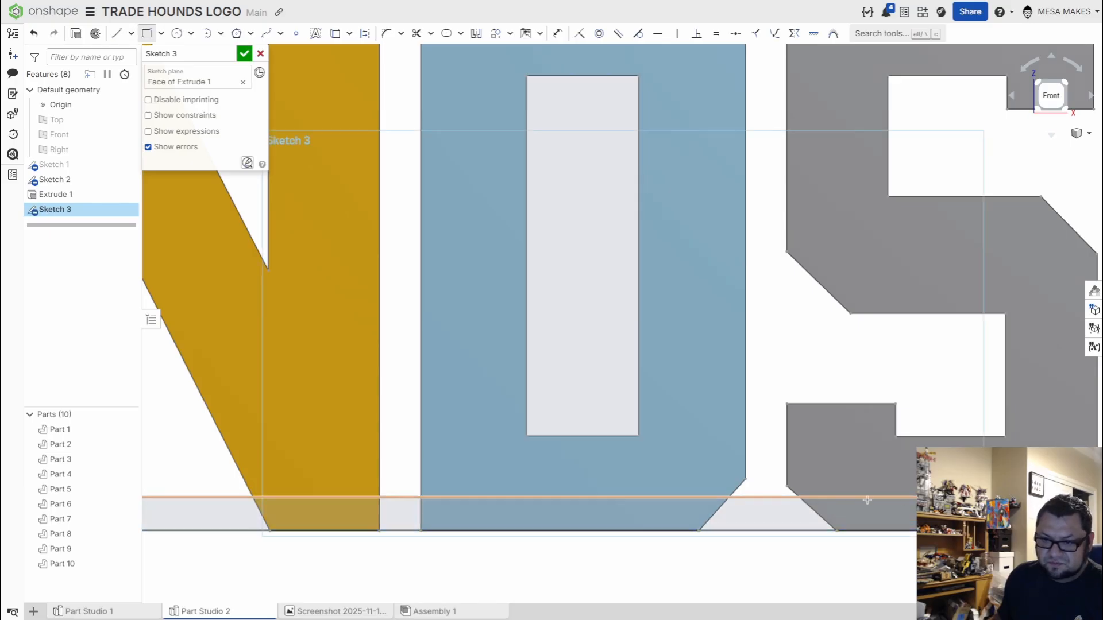
Step: Set the baseline rectangle's height to 0.25 at its T end and accept the sketch
{"action": "scroll", "coordinate": [768, 505], "scroll_direction": "down", "scroll_amount": 2}
{"action": "scroll", "coordinate": [643, 509], "scroll_direction": "down", "scroll_amount": 4}
{"action": "middle_click_drag", "start_coordinate": [284, 522], "coordinate": [669, 542]}
{"action": "scroll", "coordinate": [606, 541], "scroll_direction": "down", "scroll_amount": 2}
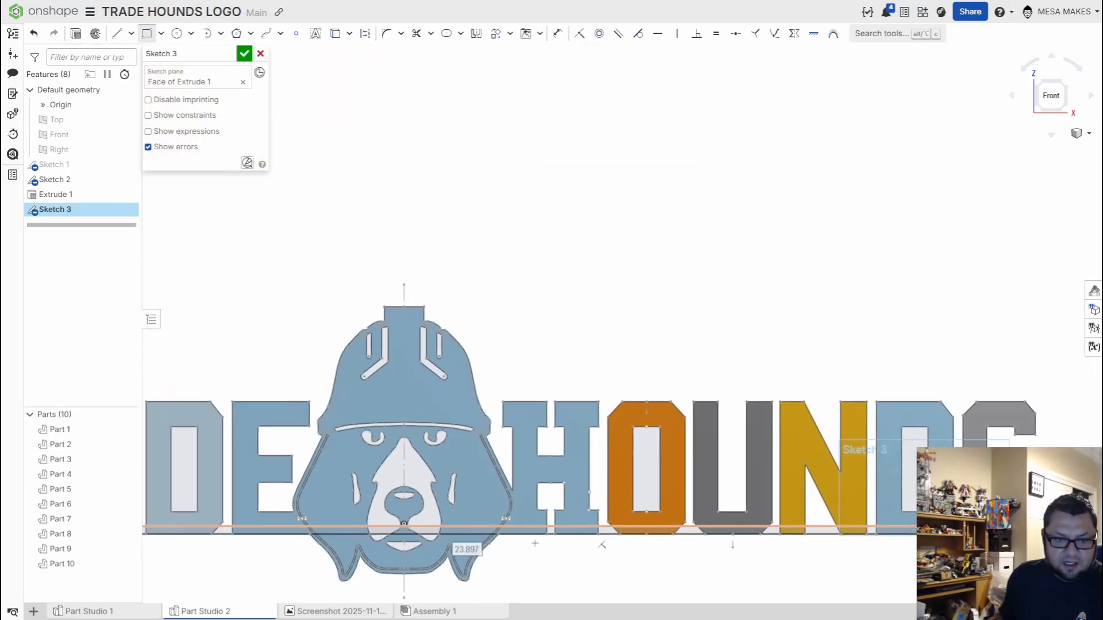
{"action": "middle_click_drag", "start_coordinate": [467, 569], "coordinate": [676, 582]}
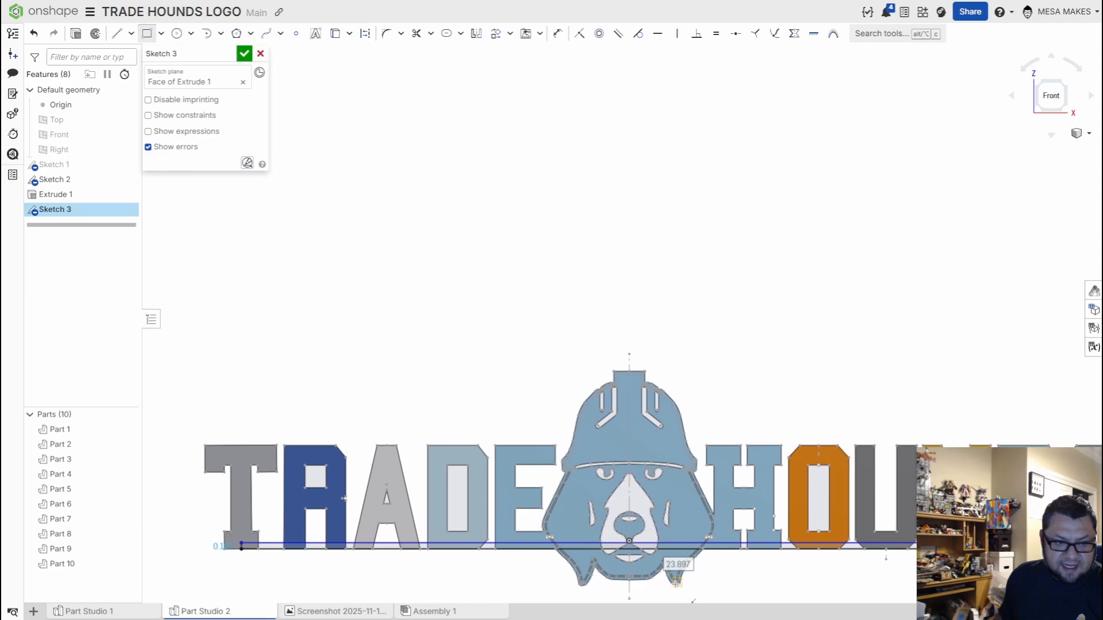
{"action": "scroll", "coordinate": [233, 526], "scroll_direction": "up", "scroll_amount": 4}
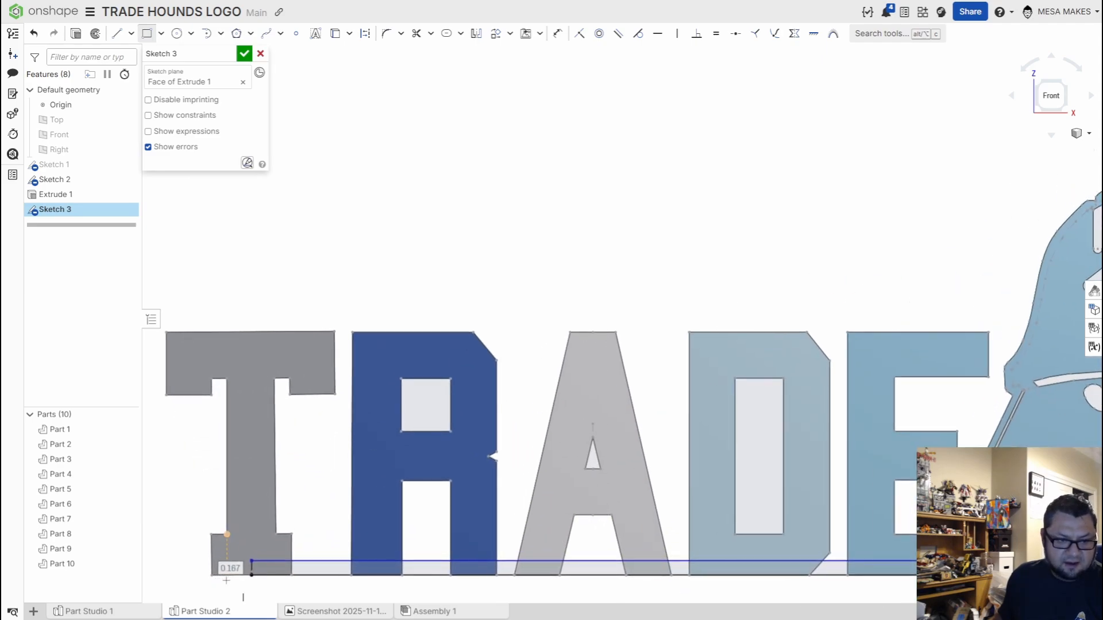
{"action": "scroll", "coordinate": [266, 571], "scroll_direction": "up", "scroll_amount": 1}
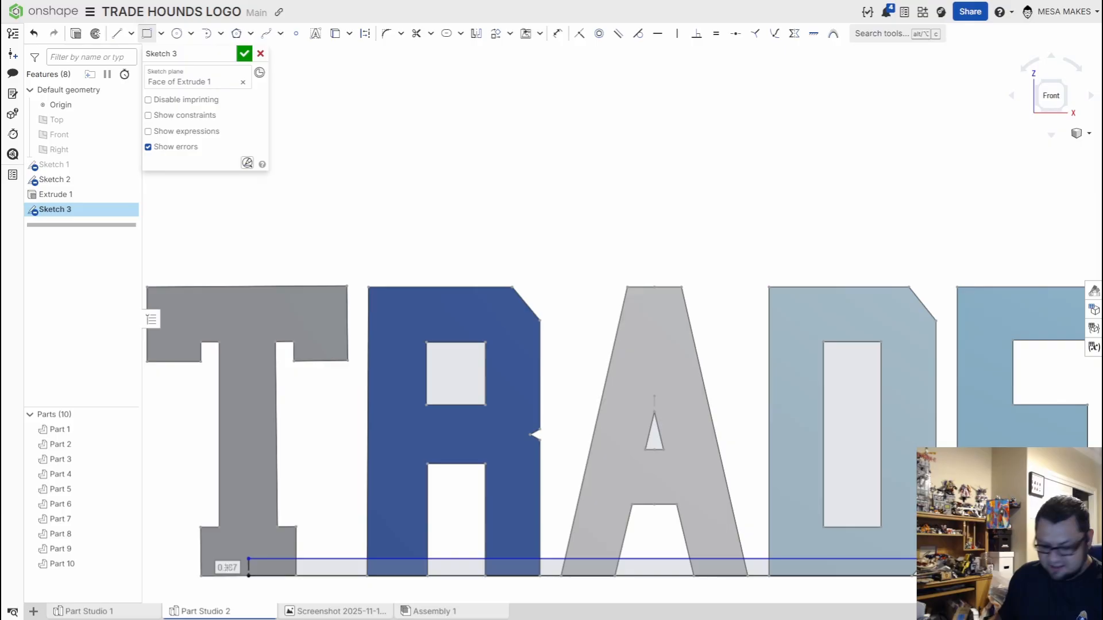
{"action": "type", "text": "25"}
{"action": "key", "text": "Return"}
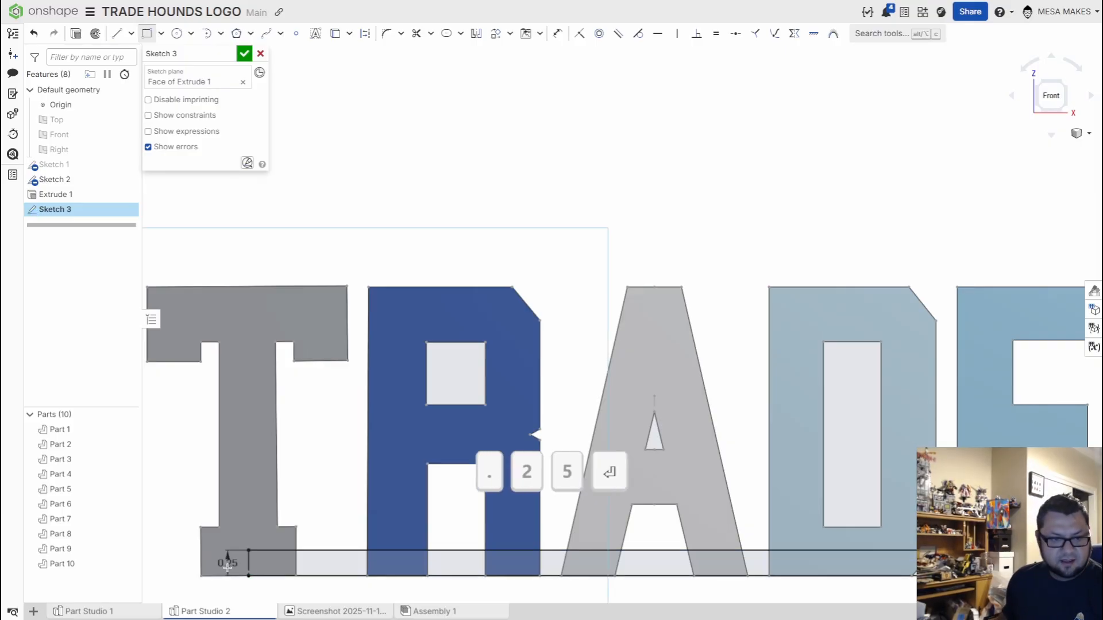
{"action": "scroll", "coordinate": [227, 568], "scroll_direction": "down", "scroll_amount": 2}
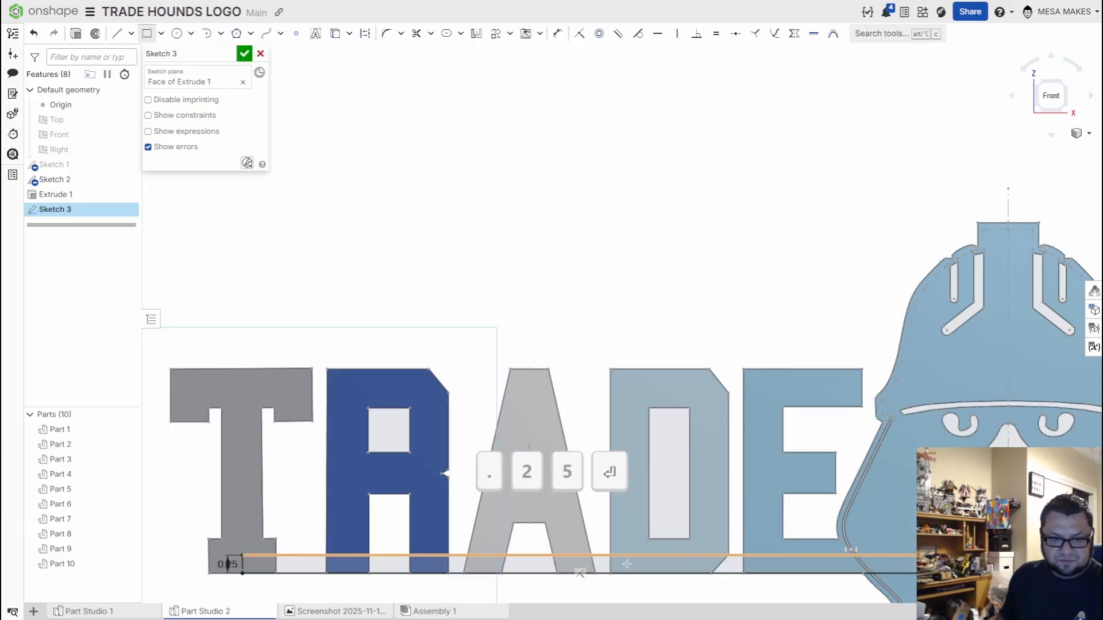
{"action": "scroll", "coordinate": [591, 569], "scroll_direction": "down", "scroll_amount": 2}
{"action": "middle_click_drag", "start_coordinate": [806, 509], "coordinate": [708, 483]}
{"action": "middle_click_drag", "start_coordinate": [675, 480], "coordinate": [588, 475]}
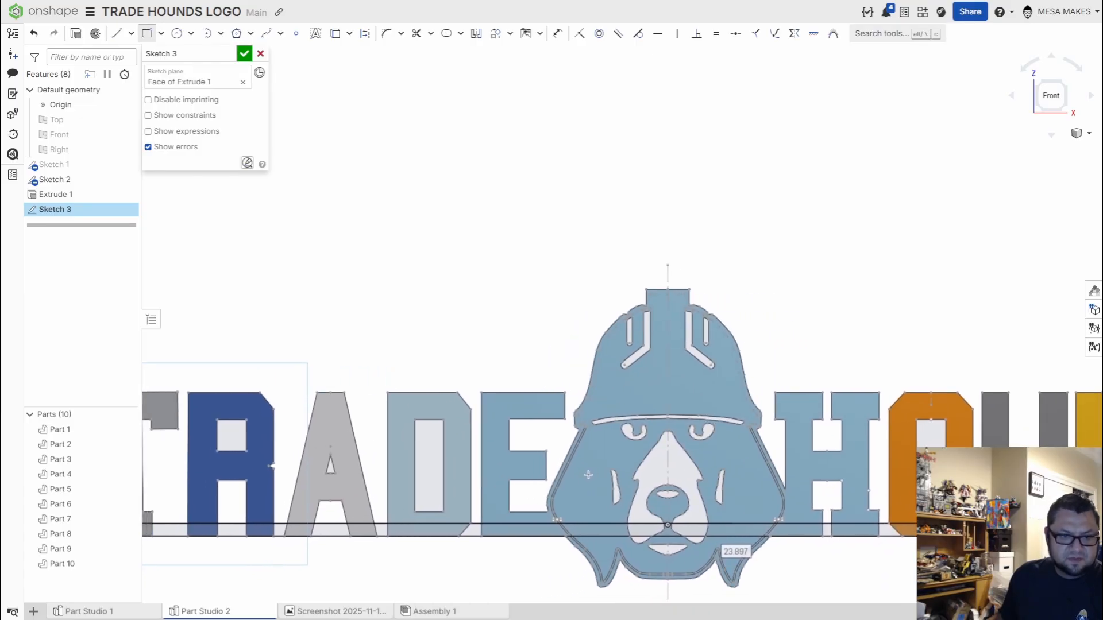
{"action": "left_click", "coordinate": [244, 54]}
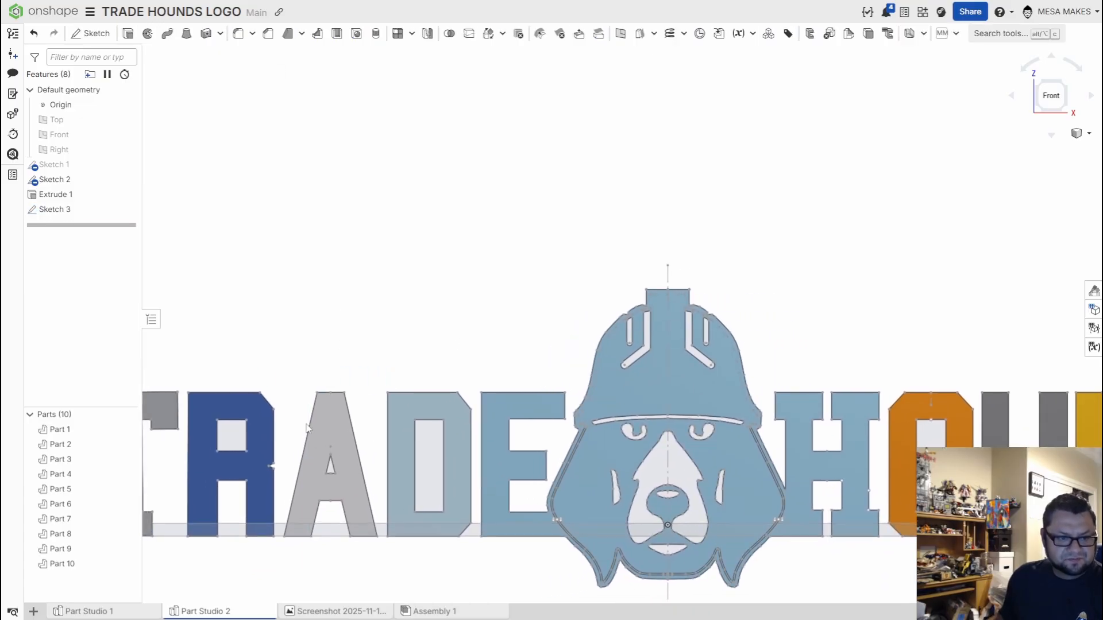
Step: Start a new blind Extrude, 1 in deep, of the long baseline strip in Sketch 3
{"action": "middle_click_drag", "start_coordinate": [307, 428], "coordinate": [405, 394]}
{"action": "key", "text": "shift"}
{"action": "key", "text": "shift"}
{"action": "key", "text": "shift+e"}
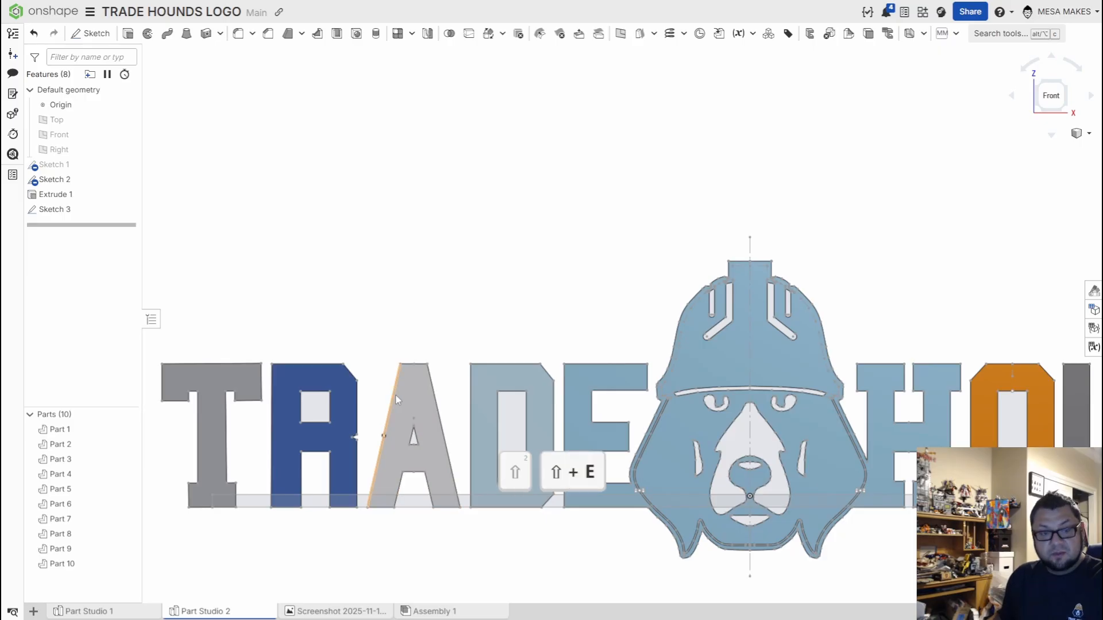
{"action": "scroll", "coordinate": [271, 519], "scroll_direction": "up", "scroll_amount": 5}
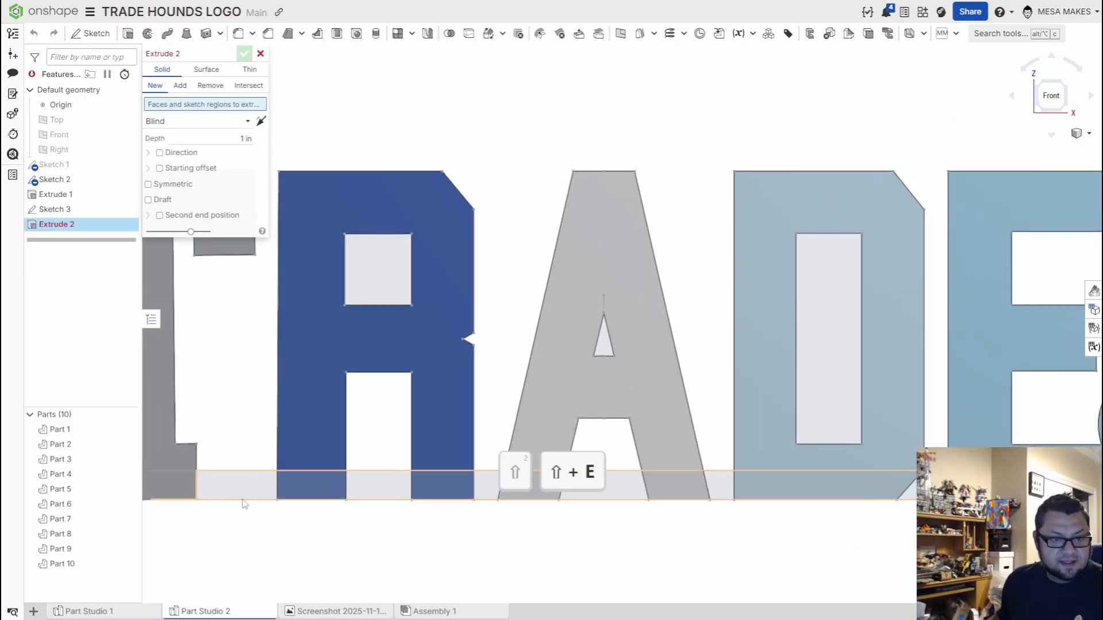
{"action": "left_click", "coordinate": [236, 483]}
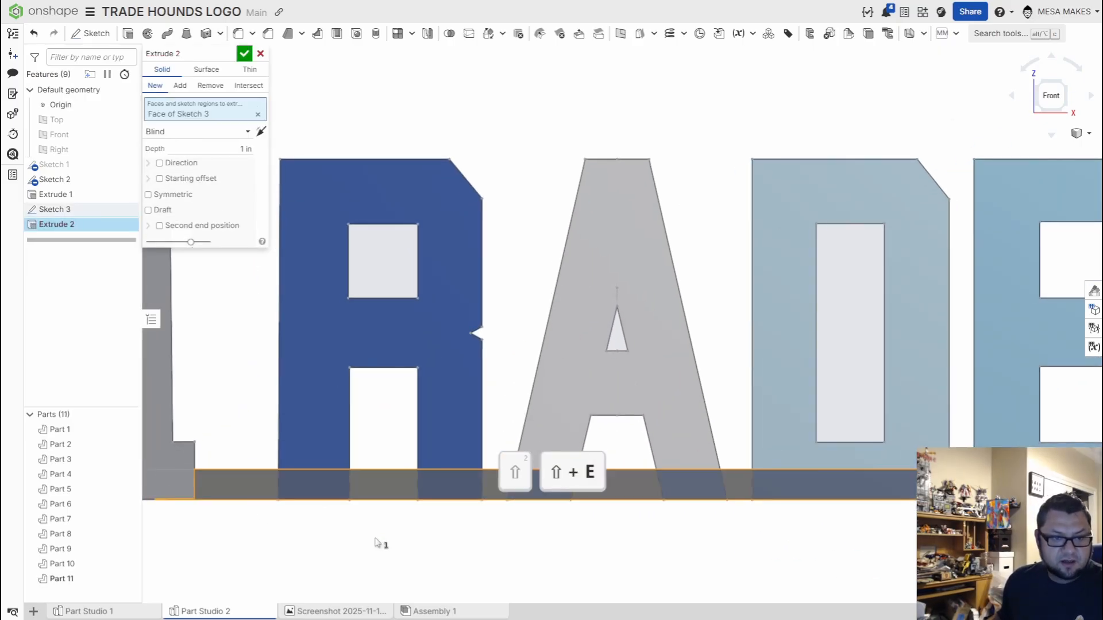
Step: Clear the extrude's region selection and try selecting the strip beside the T's base again
{"action": "right_click_drag", "start_coordinate": [374, 542], "coordinate": [379, 464]}
{"action": "key", "text": "space"}
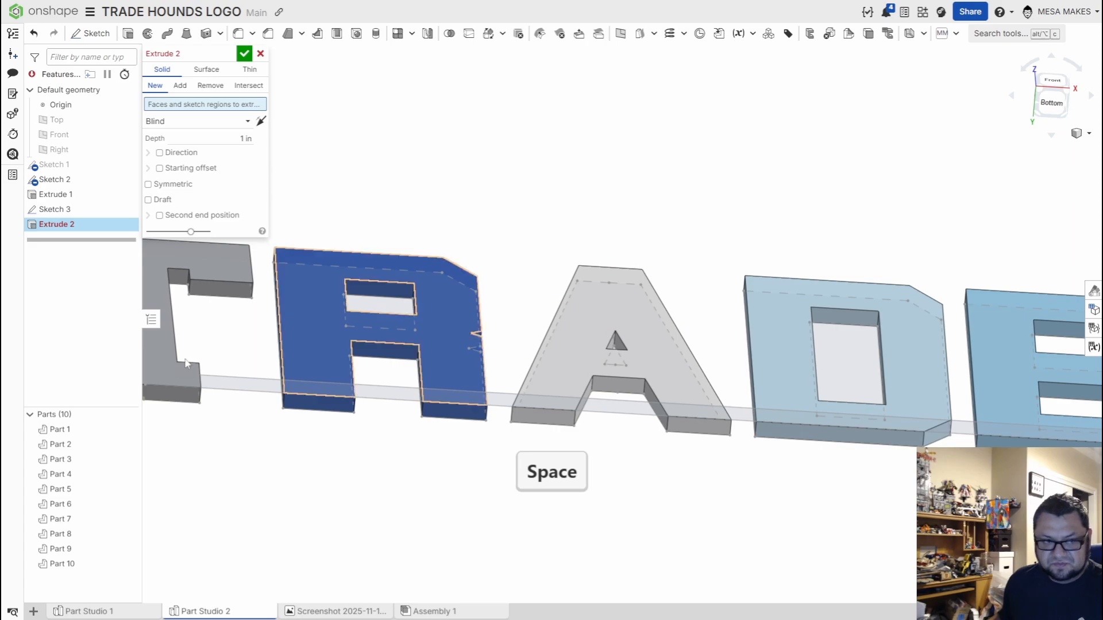
{"action": "left_click", "coordinate": [218, 390]}
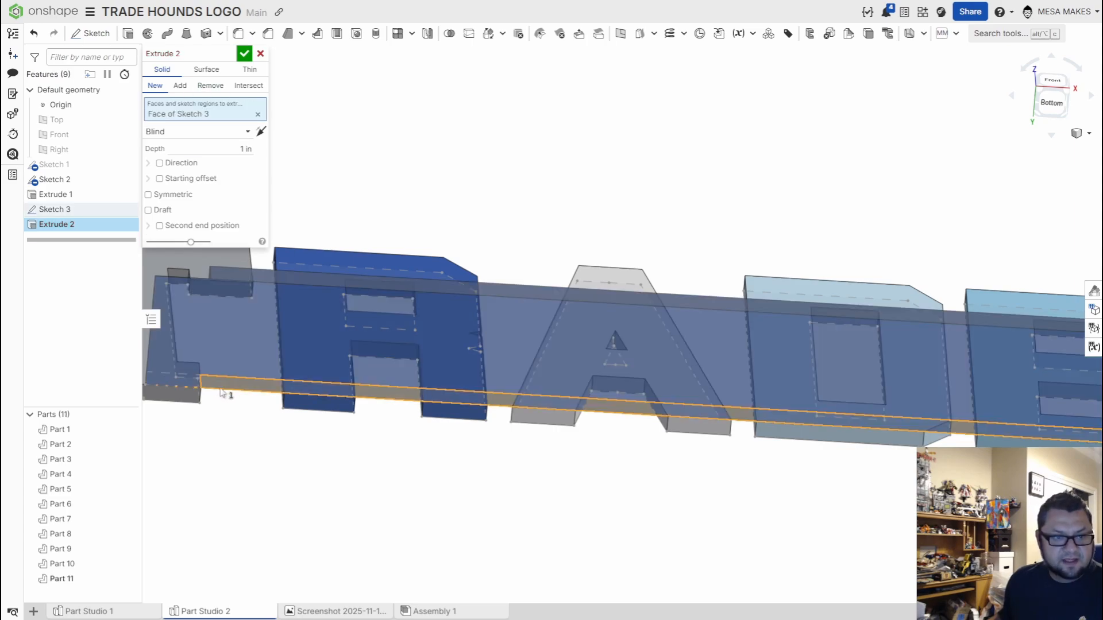
{"action": "key", "text": "space"}
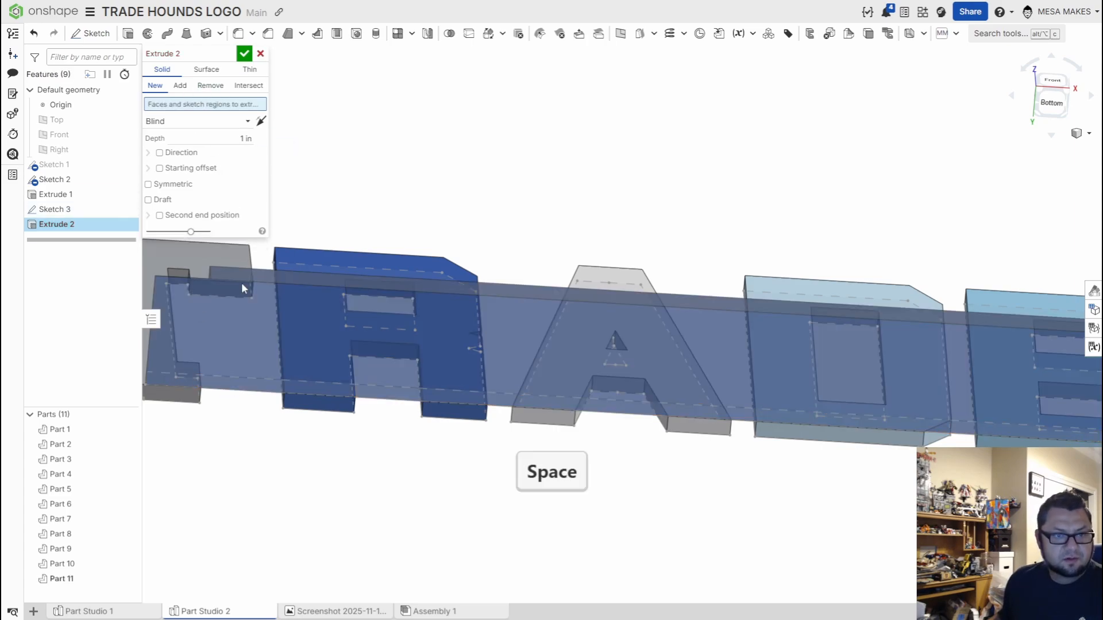
Step: Select the long baseline strip of Sketch 3 as the region to extrude, where it crosses the dog's face
{"action": "scroll", "coordinate": [851, 437], "scroll_direction": "down", "scroll_amount": 2}
{"action": "scroll", "coordinate": [851, 438], "scroll_direction": "down", "scroll_amount": 2}
{"action": "middle_click_drag", "start_coordinate": [851, 437], "coordinate": [391, 365]}
{"action": "scroll", "coordinate": [391, 365], "scroll_direction": "down", "scroll_amount": 2}
{"action": "scroll", "coordinate": [818, 359], "scroll_direction": "up", "scroll_amount": 5}
{"action": "scroll", "coordinate": [717, 367], "scroll_direction": "up", "scroll_amount": 3}
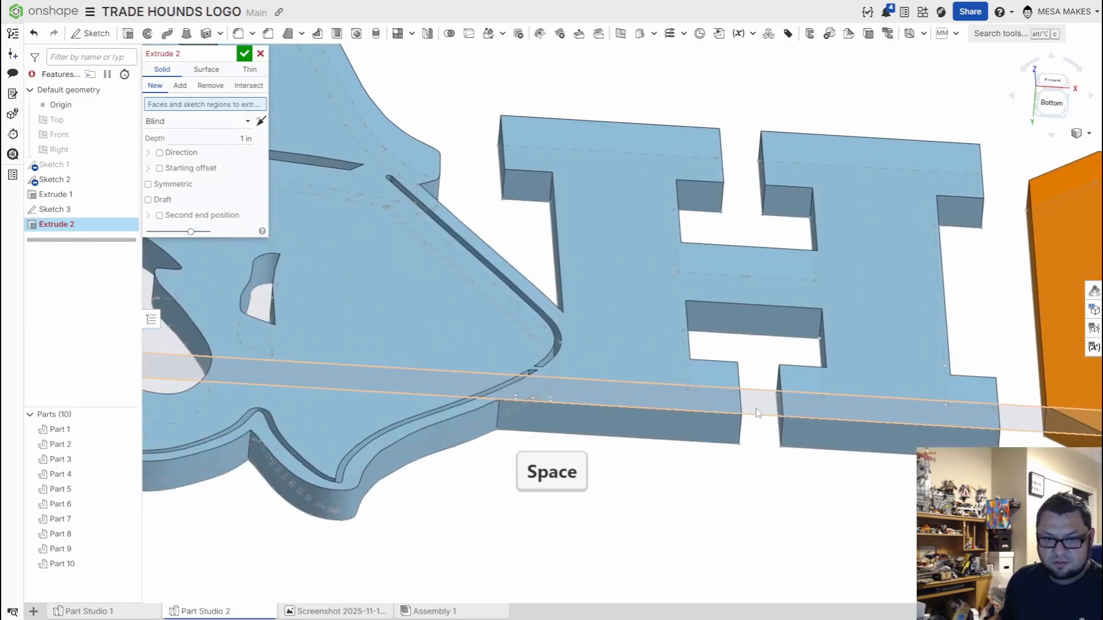
{"action": "middle_click_drag", "start_coordinate": [529, 408], "coordinate": [900, 435]}
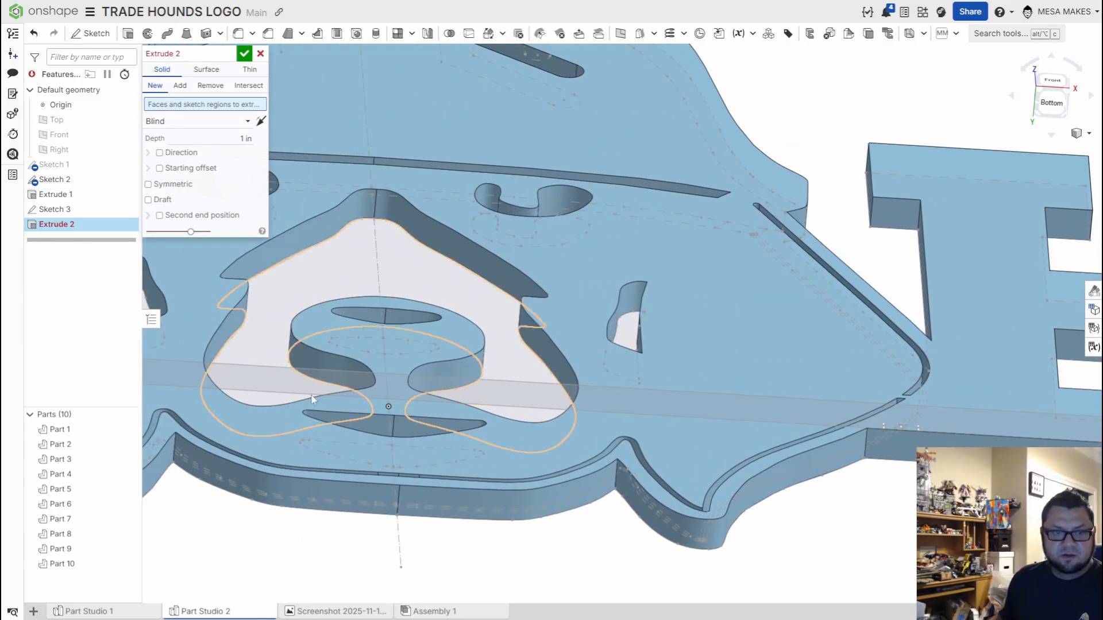
{"action": "left_click", "coordinate": [234, 370]}
{"action": "right_click_drag", "start_coordinate": [479, 332], "coordinate": [481, 413]}
{"action": "left_click", "coordinate": [542, 344]}
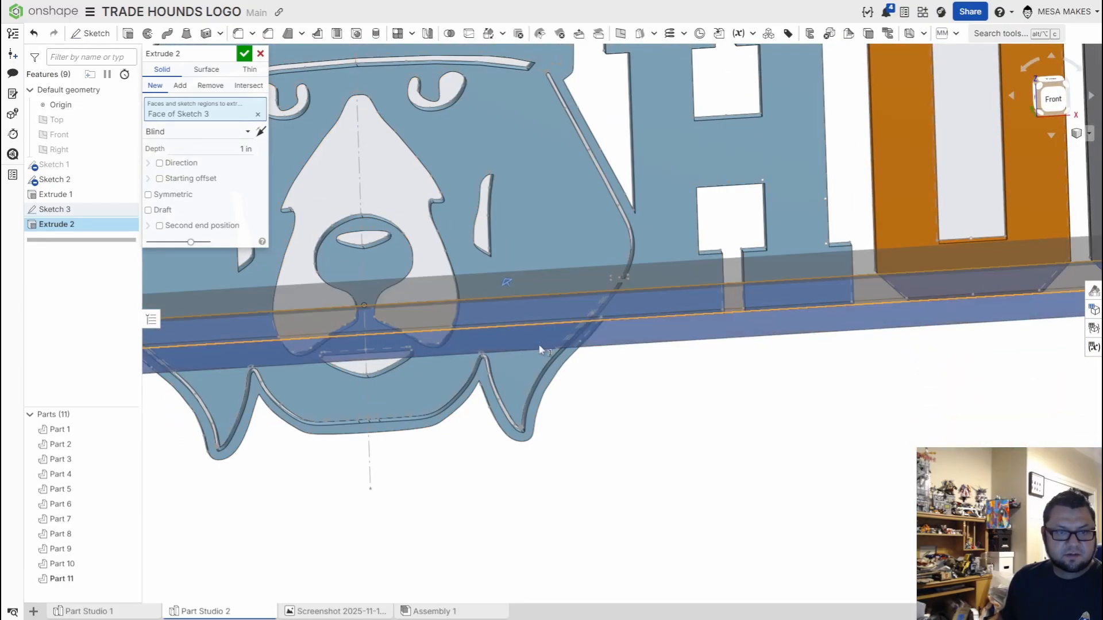
{"action": "right_click_drag", "start_coordinate": [419, 394], "coordinate": [434, 357]}
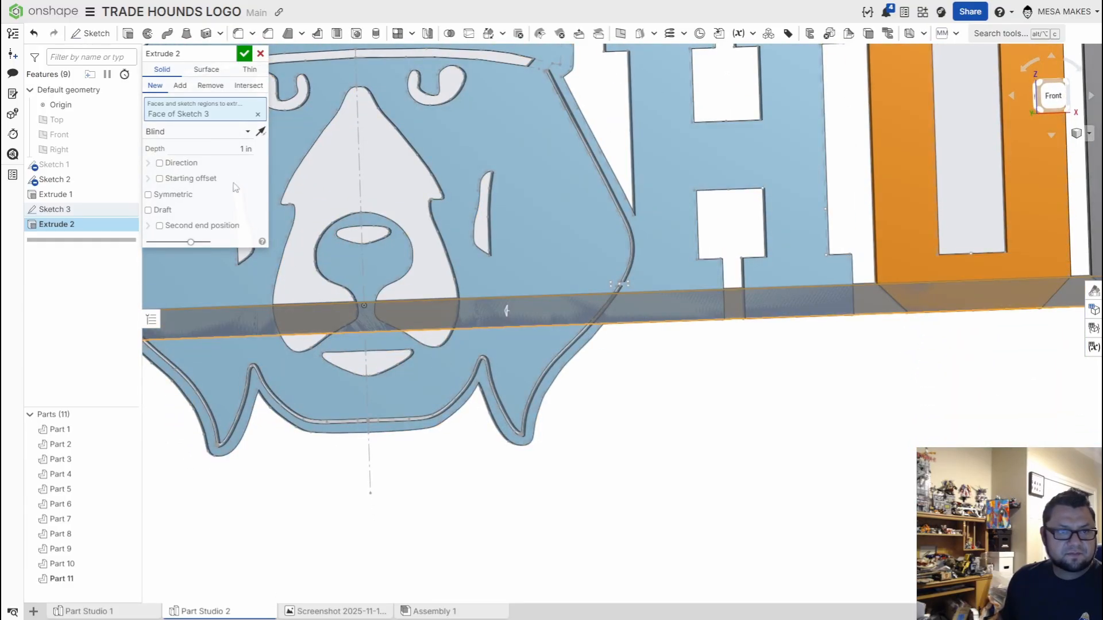
{"action": "scroll", "coordinate": [224, 301], "scroll_direction": "down", "scroll_amount": 3}
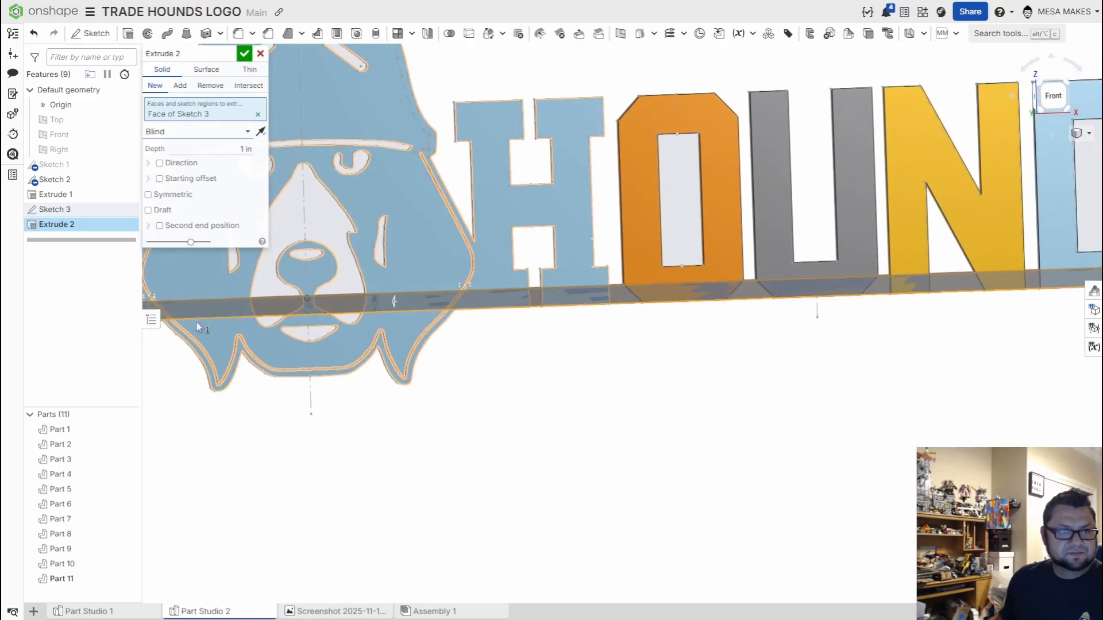
{"action": "right_click_drag", "start_coordinate": [199, 325], "coordinate": [372, 397]}
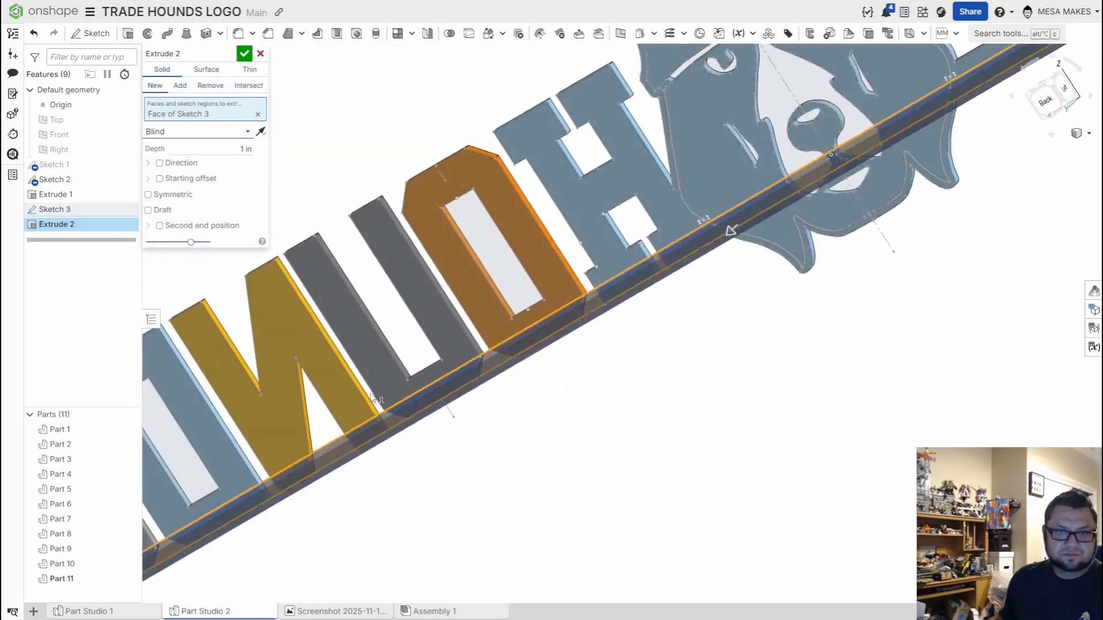
{"action": "left_click", "coordinate": [580, 218]}
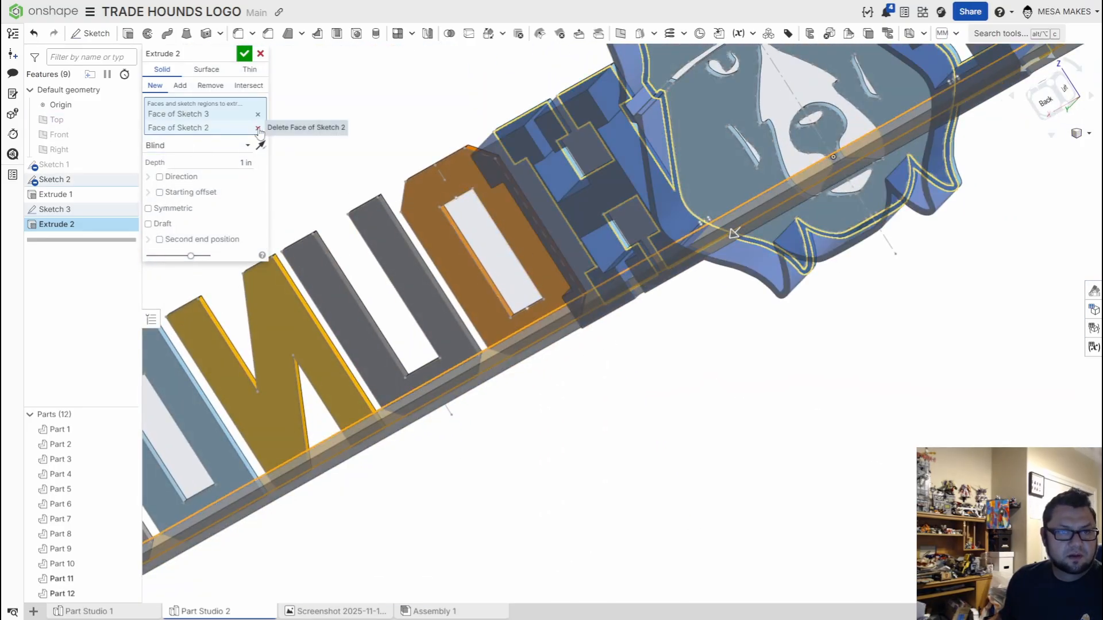
{"action": "left_click", "coordinate": [258, 128]}
{"action": "left_click", "coordinate": [598, 185]}
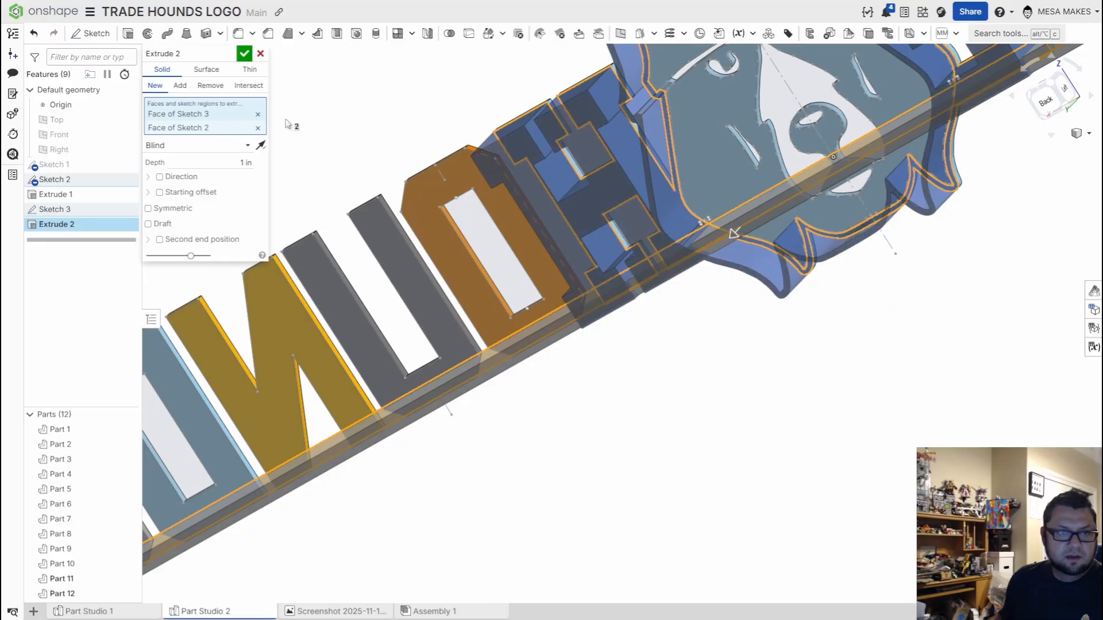
{"action": "left_click", "coordinate": [258, 128]}
Step: Set the strip's extrude to end up to the back face of the H and dog body, and accept it
{"action": "left_click", "coordinate": [183, 133]}
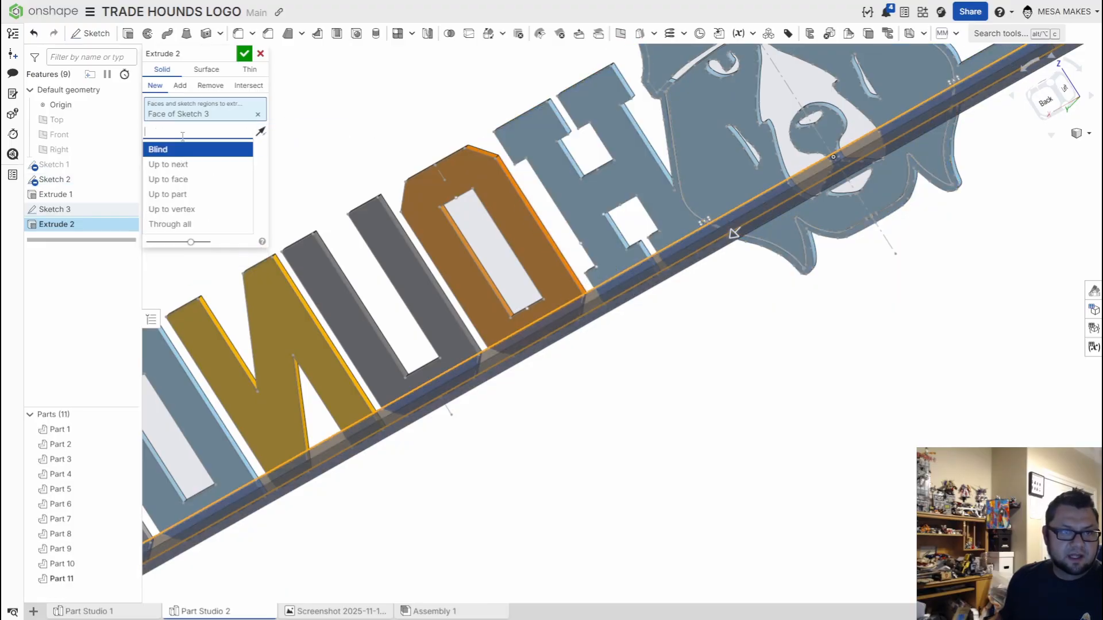
{"action": "left_click", "coordinate": [171, 179]}
{"action": "left_click", "coordinate": [609, 181]}
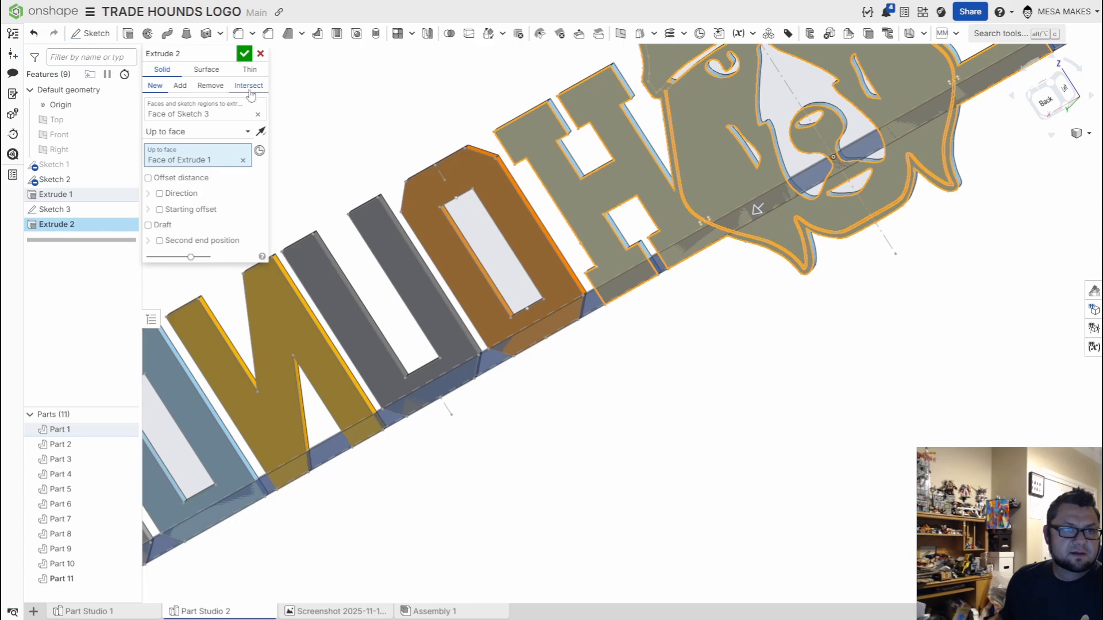
{"action": "right_click_drag", "start_coordinate": [525, 225], "coordinate": [336, 176]}
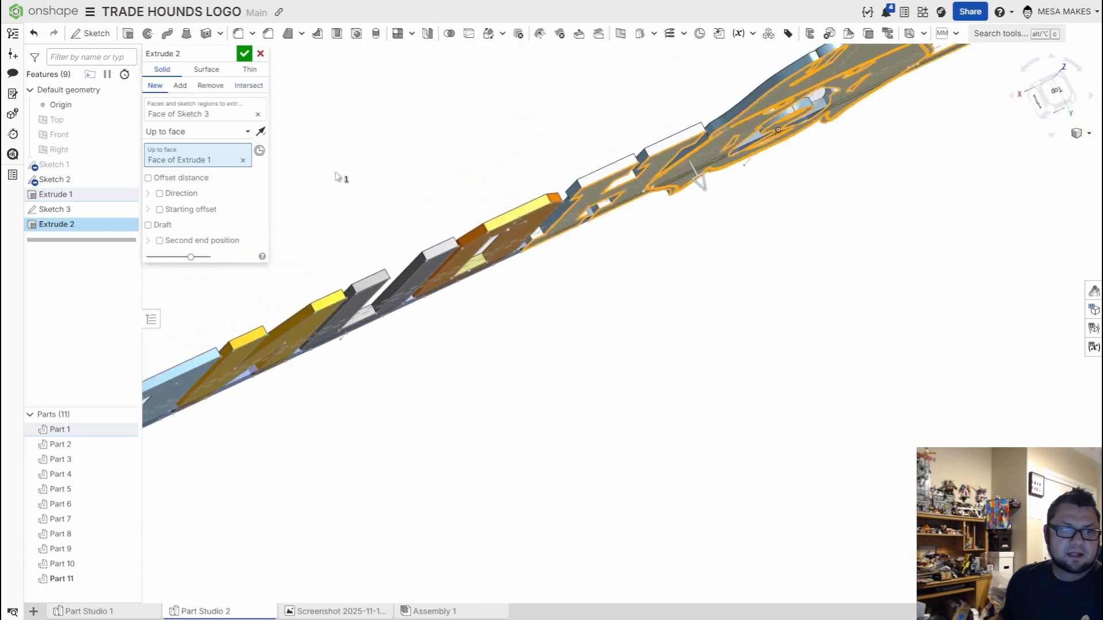
{"action": "left_click", "coordinate": [247, 58]}
Step: Change Extrude 2 to an Add operation merged with all the letter and dog parts
{"action": "right_click_drag", "start_coordinate": [436, 305], "coordinate": [532, 326]}
{"action": "double_click", "coordinate": [76, 224]}
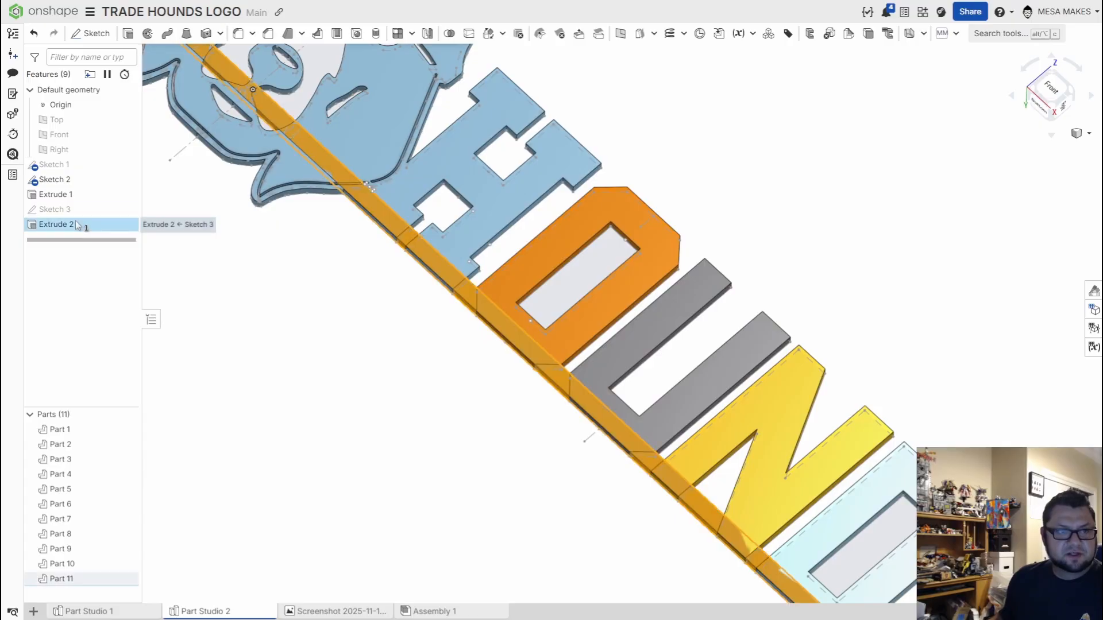
{"action": "left_click", "coordinate": [180, 85]}
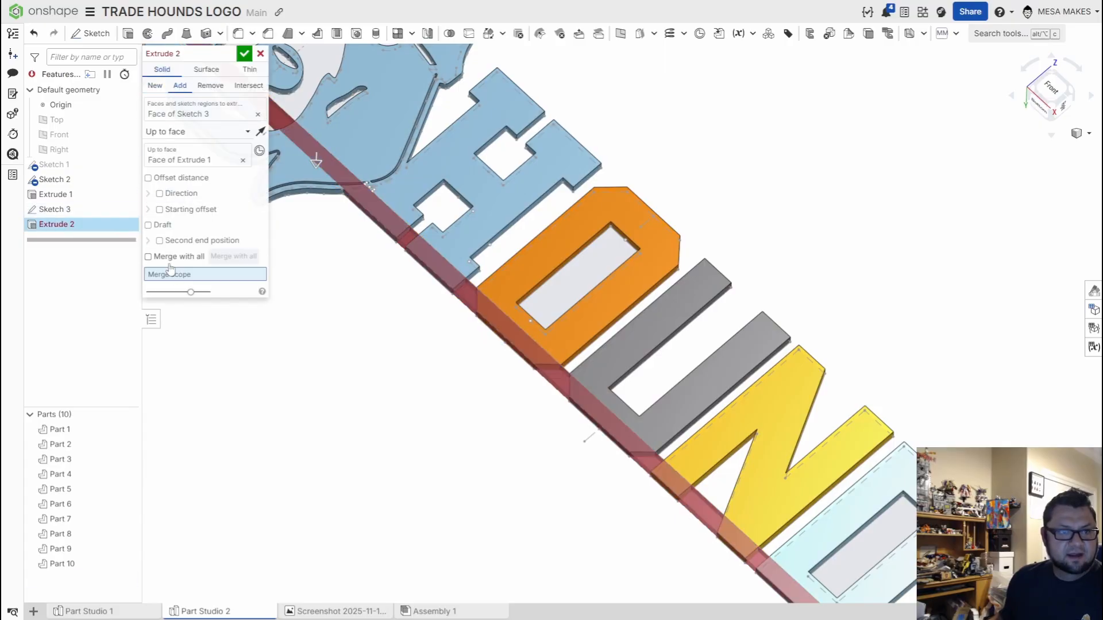
{"action": "left_click", "coordinate": [244, 53]}
Step: Examine the merged logo from the front, especially the bar's lower edge beneath the A, D and E
{"action": "right_click_drag", "start_coordinate": [429, 417], "coordinate": [797, 234]}
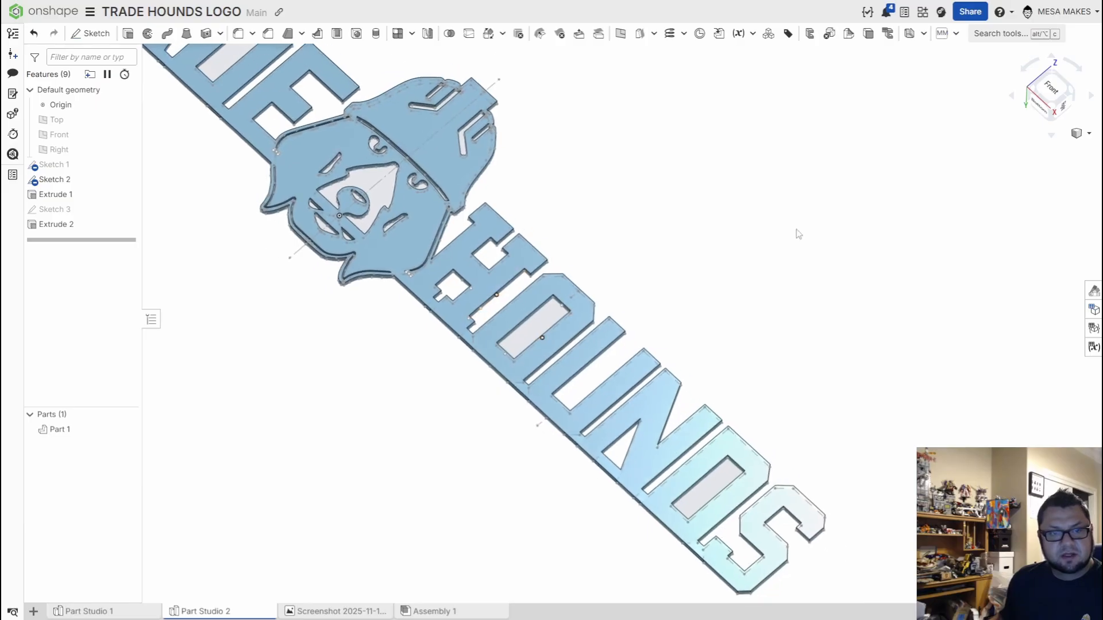
{"action": "left_click", "coordinate": [1044, 97]}
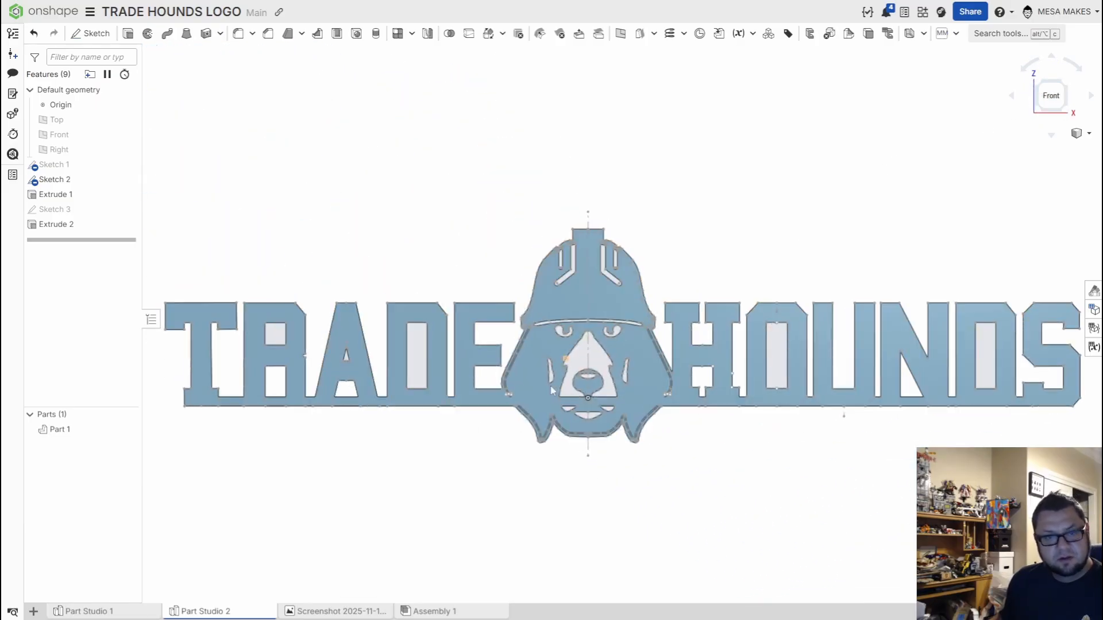
{"action": "scroll", "coordinate": [406, 386], "scroll_direction": "up", "scroll_amount": 5}
{"action": "scroll", "coordinate": [420, 405], "scroll_direction": "up", "scroll_amount": 3}
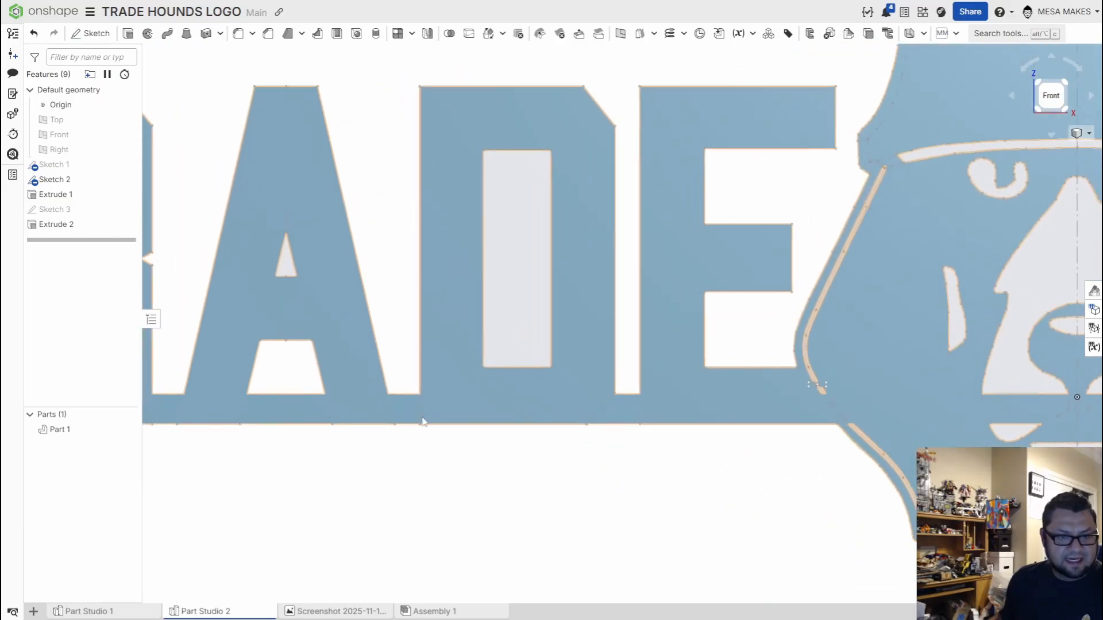
{"action": "scroll", "coordinate": [419, 431], "scroll_direction": "down", "scroll_amount": 3}
{"action": "scroll", "coordinate": [402, 387], "scroll_direction": "up", "scroll_amount": 5}
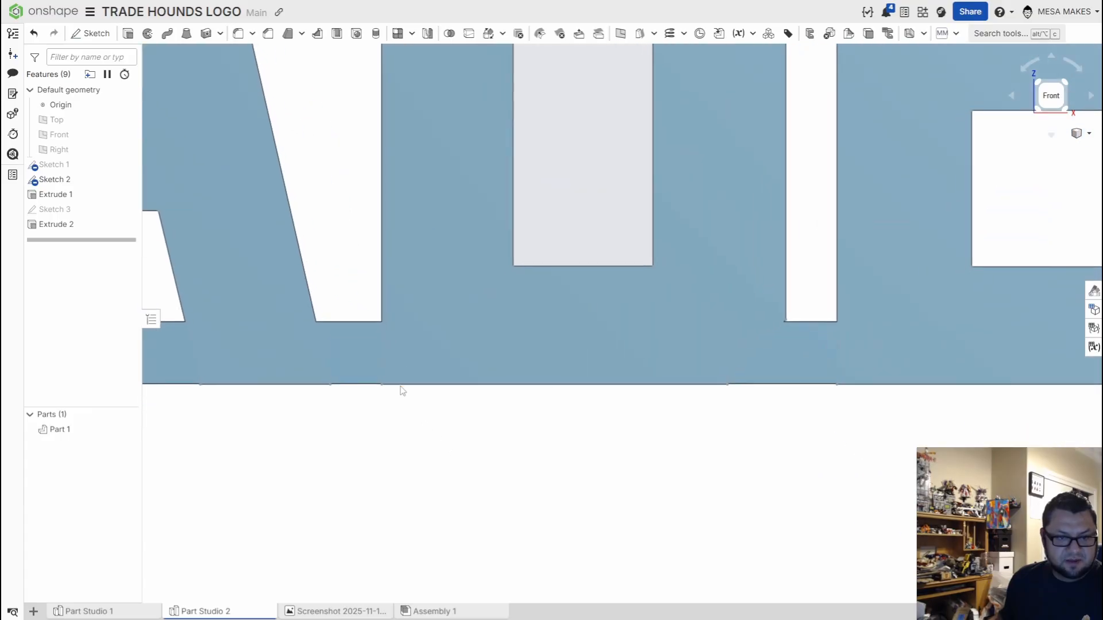
{"action": "scroll", "coordinate": [360, 406], "scroll_direction": "down", "scroll_amount": 4}
{"action": "scroll", "coordinate": [351, 396], "scroll_direction": "up", "scroll_amount": 1}
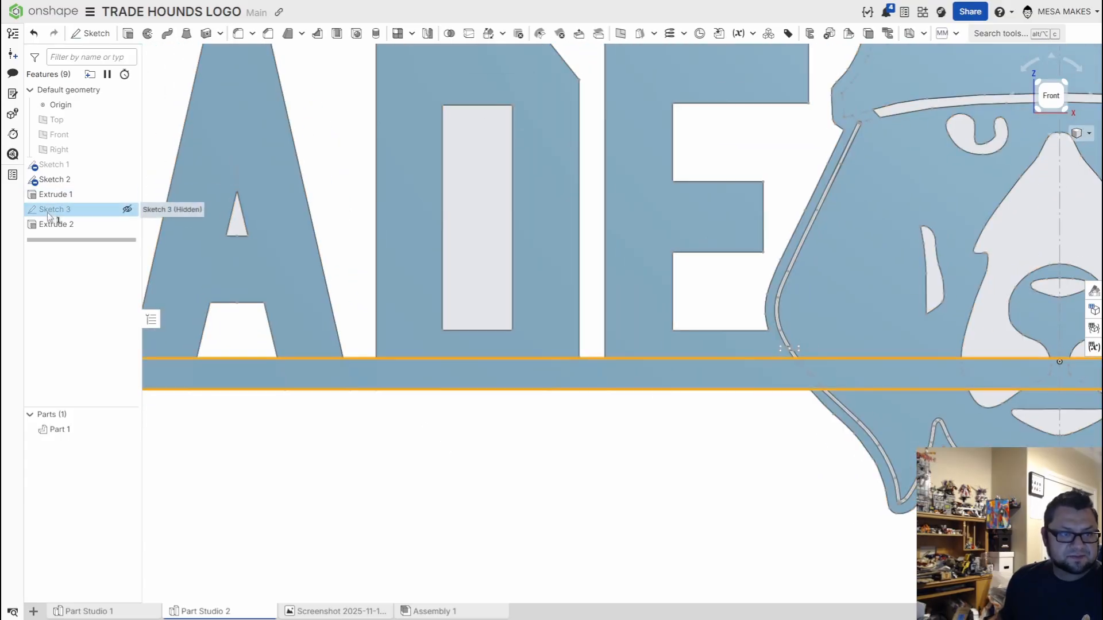
Step: Reopen Sketch 3 and project the inner side edge of the T's base and the R's leg edges into it
{"action": "double_click", "coordinate": [54, 209]}
{"action": "middle_click_drag", "start_coordinate": [323, 413], "coordinate": [461, 430]}
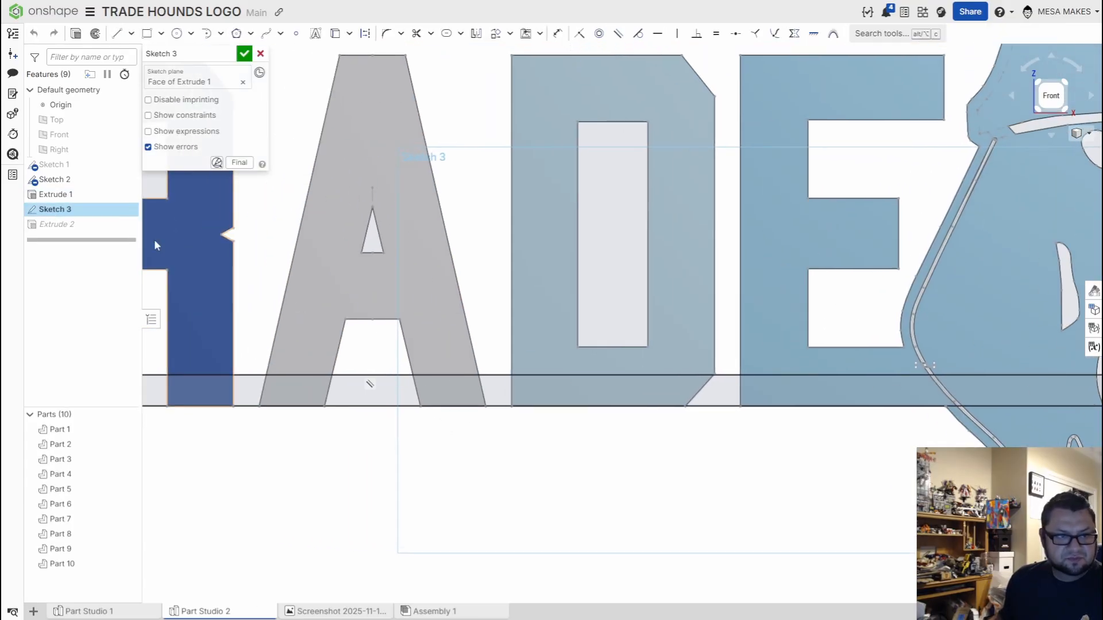
{"action": "right_click_drag", "start_coordinate": [451, 450], "coordinate": [529, 464]}
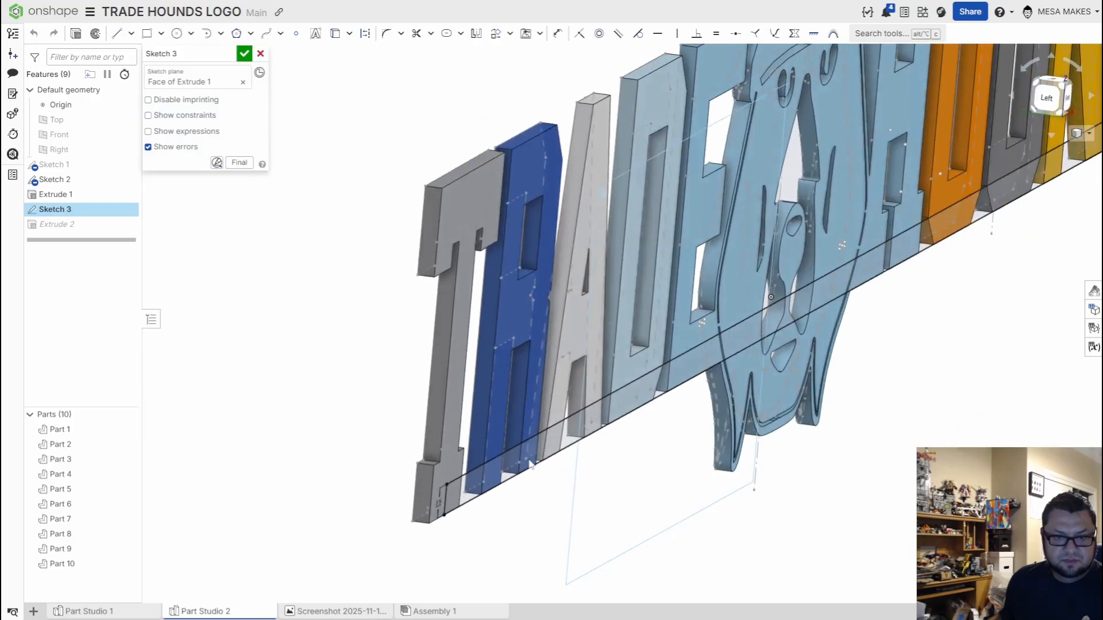
{"action": "key", "text": "n"}
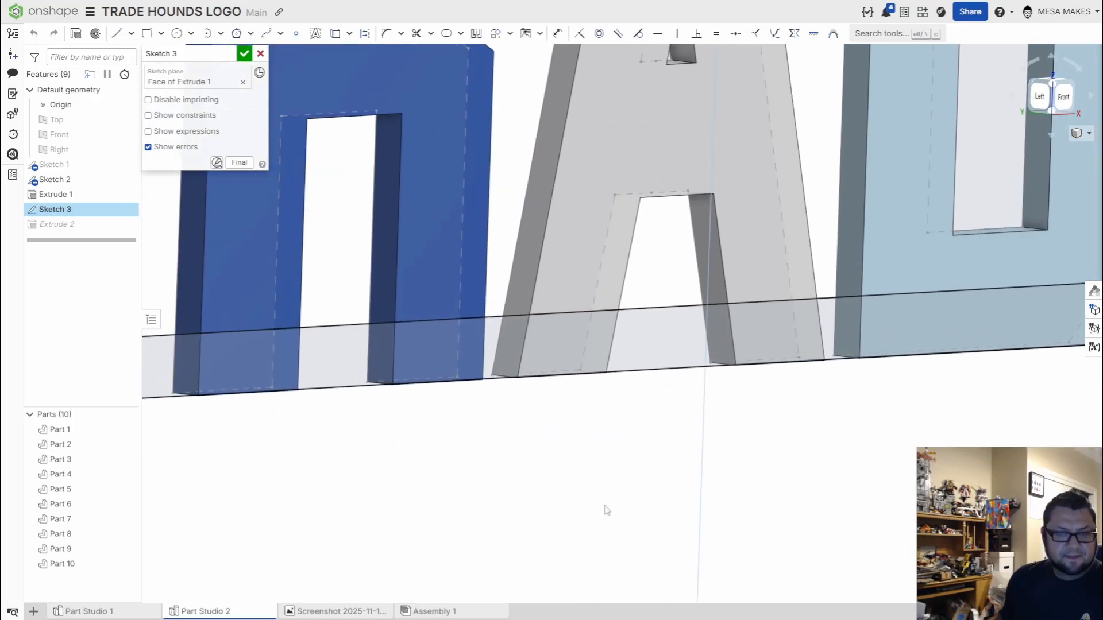
{"action": "left_click", "coordinate": [1055, 105]}
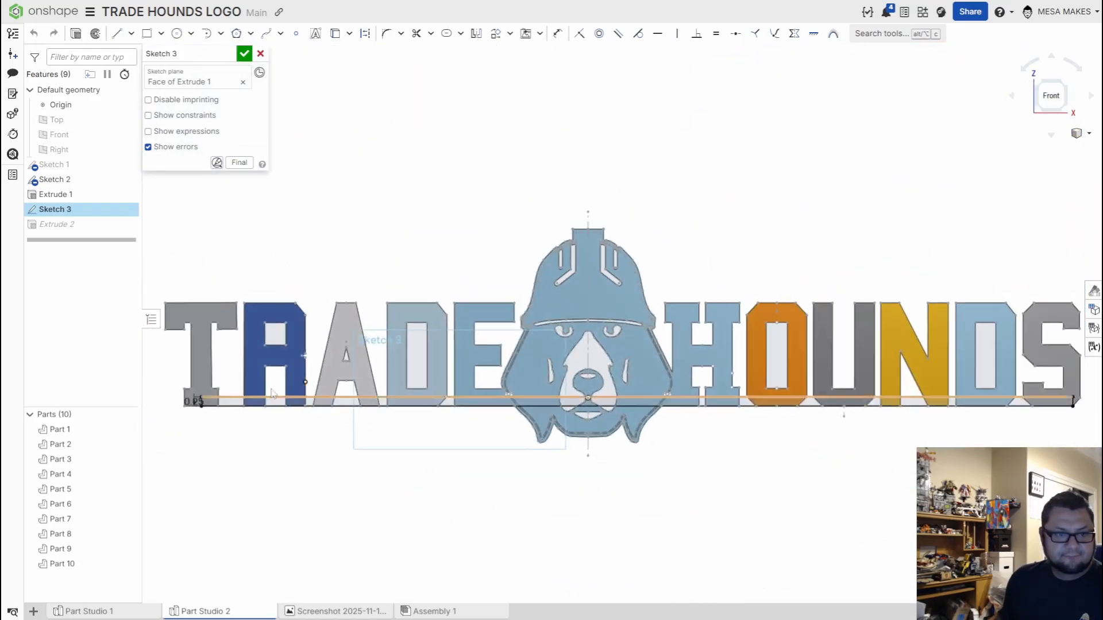
{"action": "scroll", "coordinate": [310, 373], "scroll_direction": "up", "scroll_amount": 5}
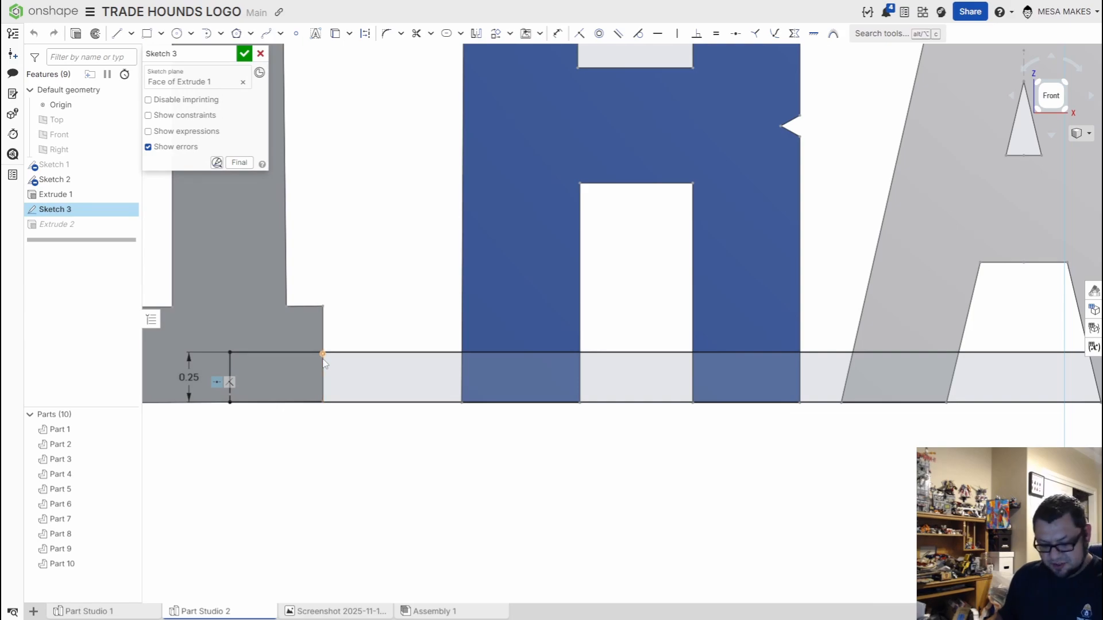
{"action": "key", "text": "u"}
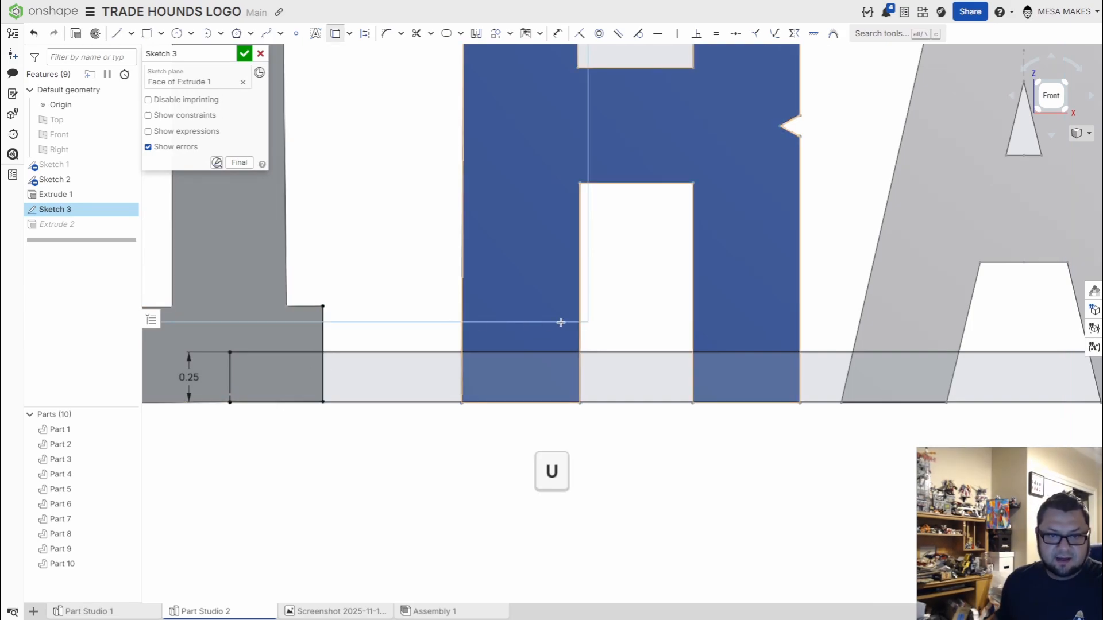
{"action": "left_click", "coordinate": [693, 326]}
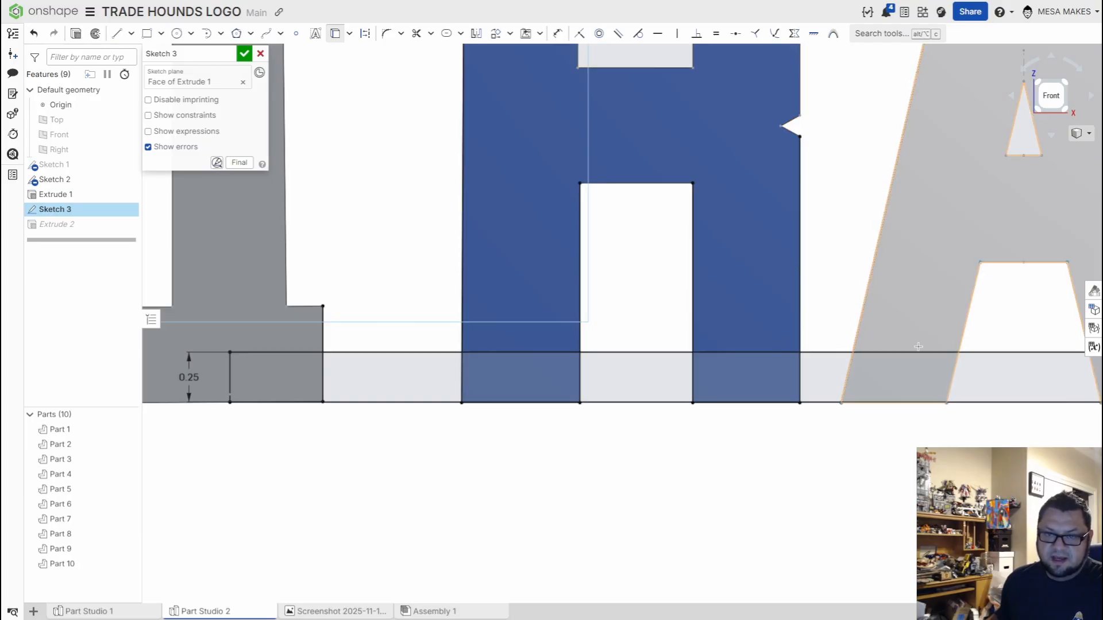
Step: Project the A's slanted leg edges, the D's outer side edges and the E's left edge into Sketch 3
{"action": "mouse_move", "coordinate": [920, 348]}
{"action": "middle_mouse_down"}
{"action": "mouse_move", "coordinate": [753, 374]}
{"action": "mouse_move", "coordinate": [627, 371]}
{"action": "middle_mouse_up"}
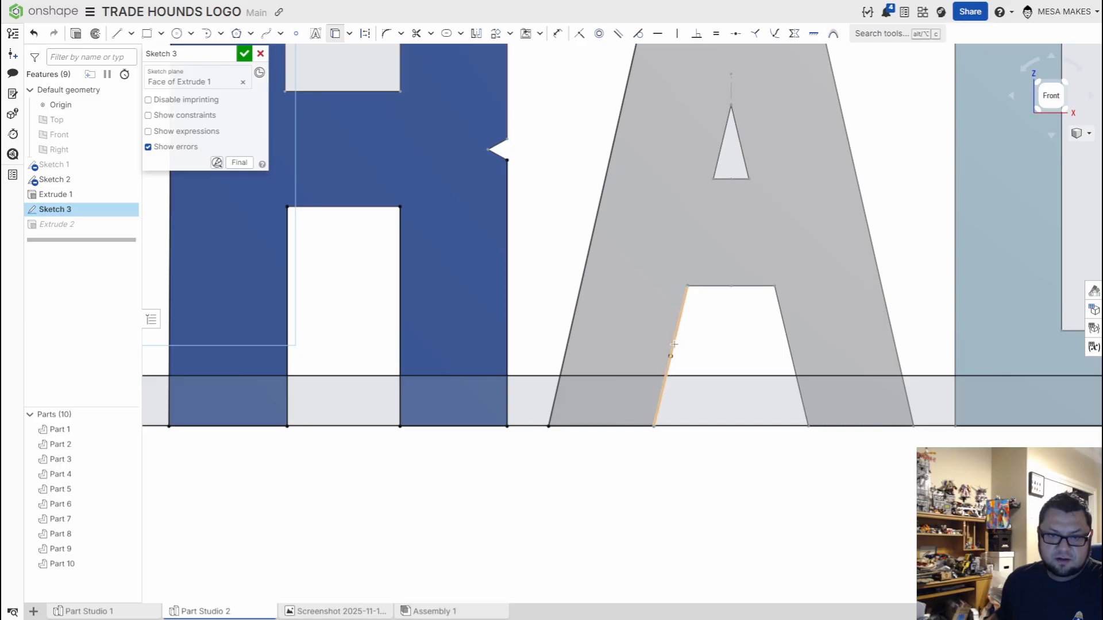
{"action": "left_click", "coordinate": [890, 338]}
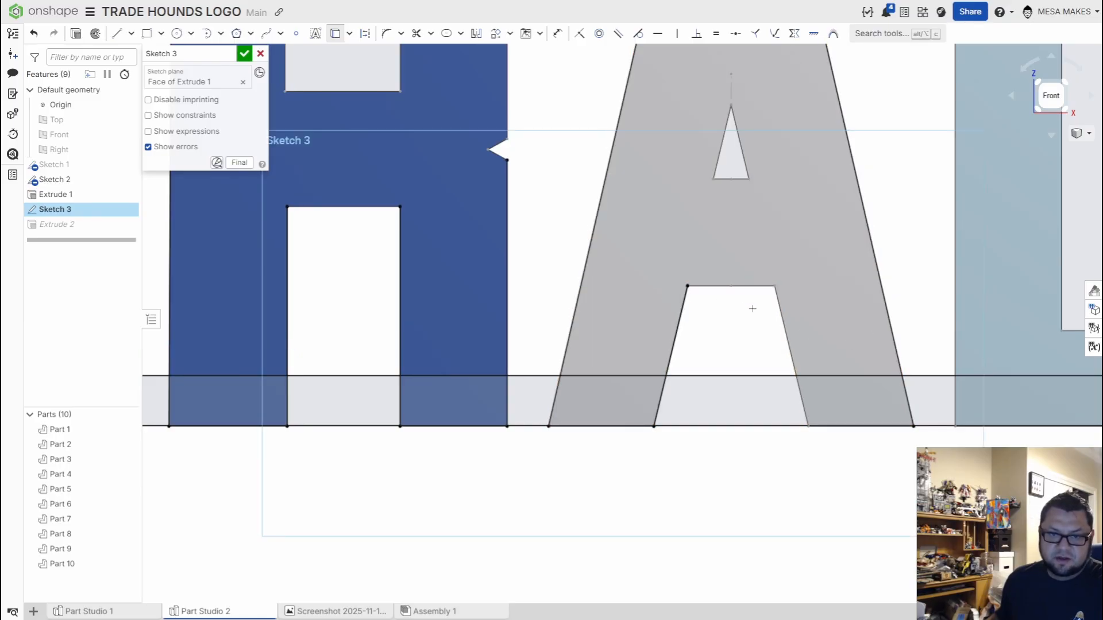
{"action": "middle_click_drag", "start_coordinate": [933, 357], "coordinate": [661, 378]}
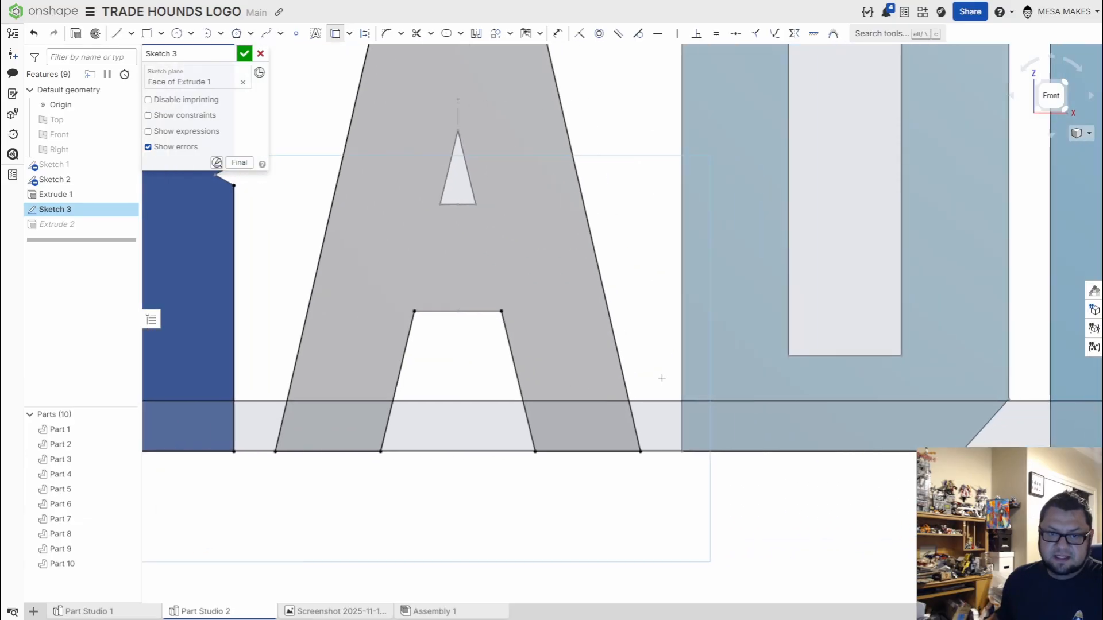
{"action": "left_click", "coordinate": [998, 381]}
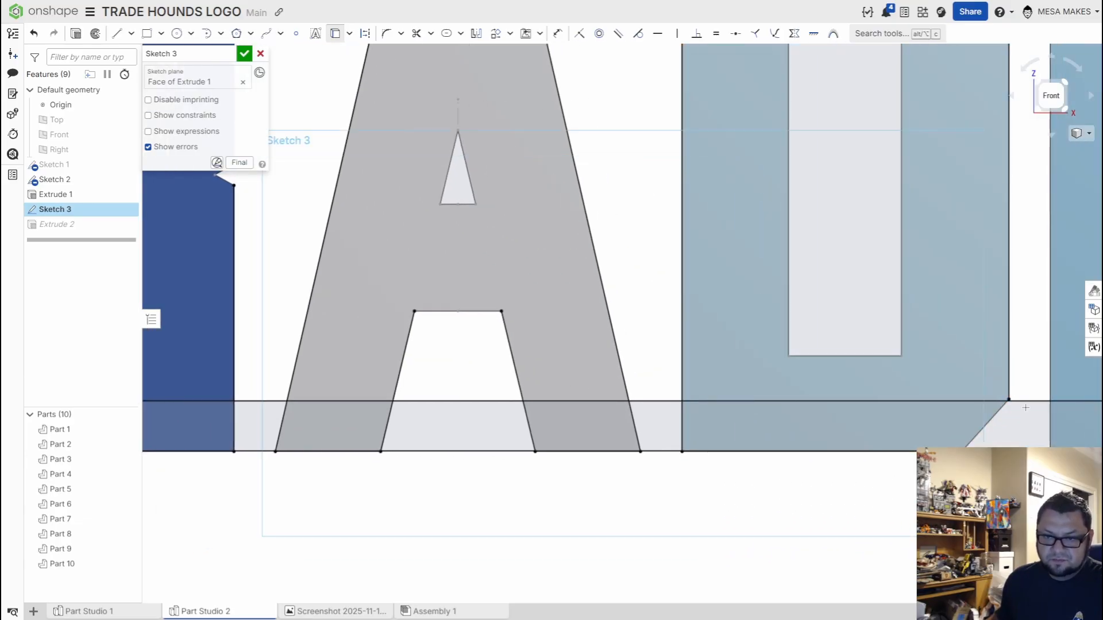
{"action": "middle_click_drag", "start_coordinate": [1025, 408], "coordinate": [697, 388]}
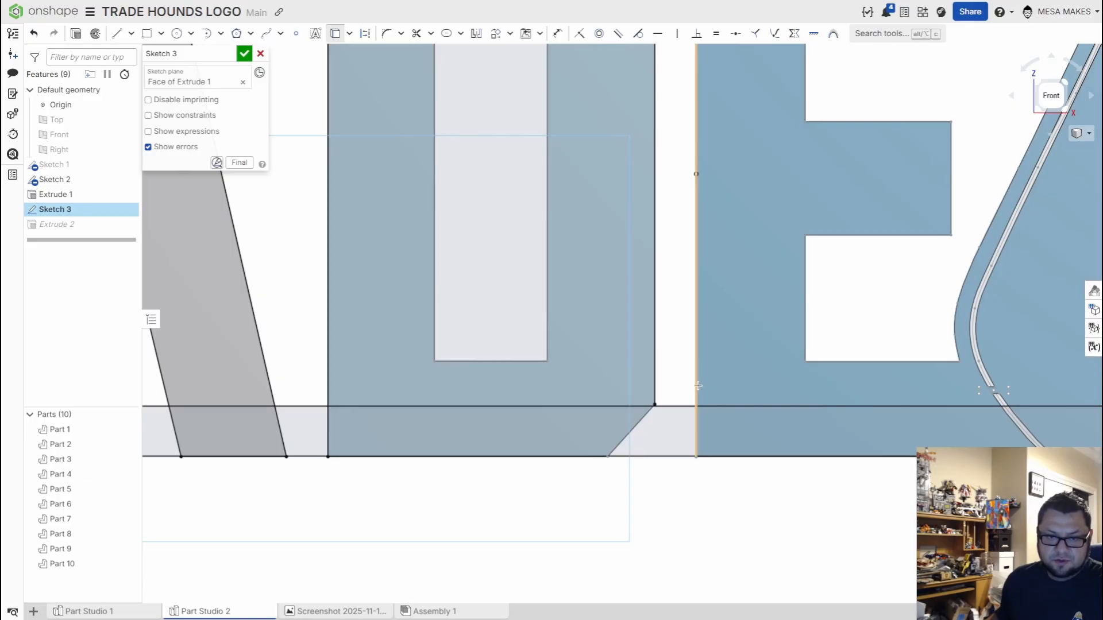
{"action": "left_click", "coordinate": [697, 386]}
Step: Project the H's base side edges plus the O's and U's outer side edges and lower-left bevels into Sketch 3
{"action": "scroll", "coordinate": [827, 408], "scroll_direction": "down", "scroll_amount": 5}
{"action": "middle_click_drag", "start_coordinate": [865, 434], "coordinate": [482, 428]}
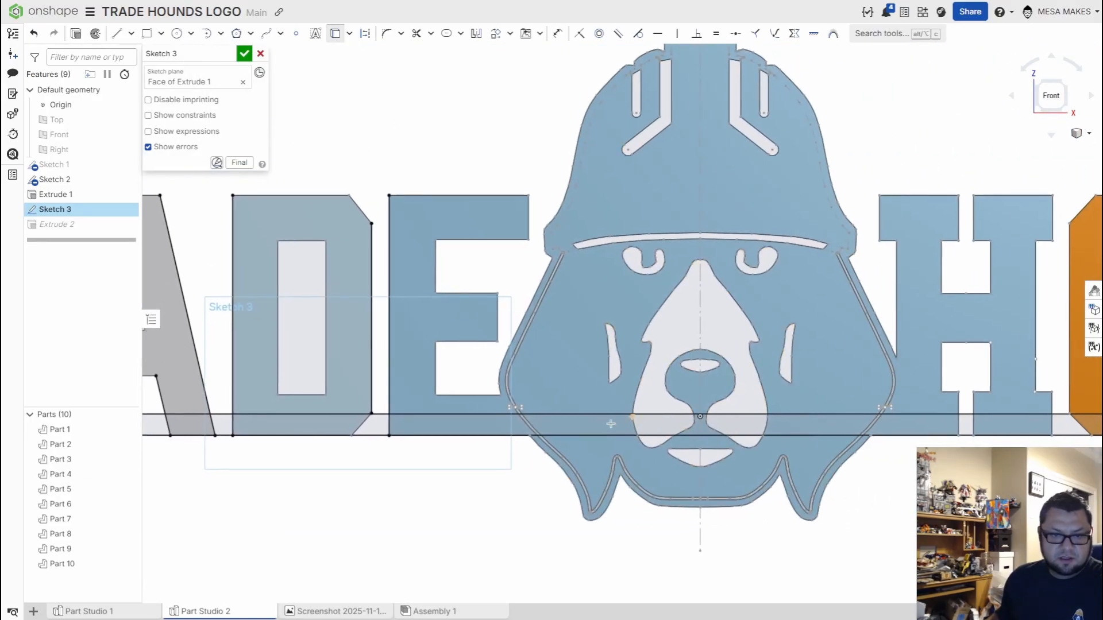
{"action": "scroll", "coordinate": [611, 424], "scroll_direction": "down", "scroll_amount": 2}
{"action": "middle_click_drag", "start_coordinate": [937, 414], "coordinate": [635, 387]}
{"action": "scroll", "coordinate": [635, 388], "scroll_direction": "up", "scroll_amount": 5}
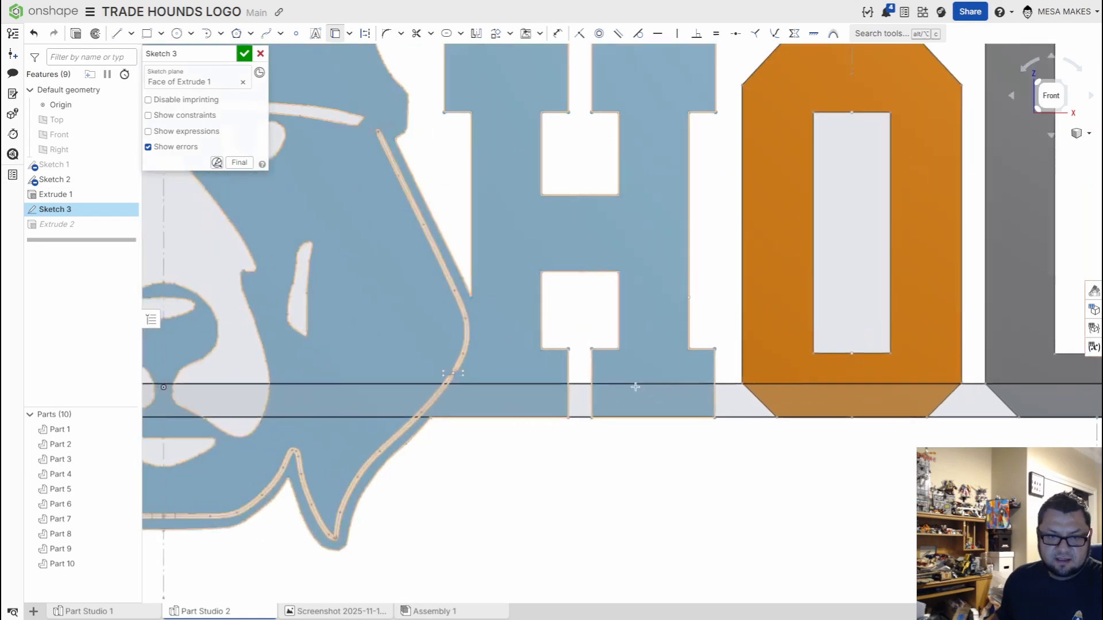
{"action": "scroll", "coordinate": [603, 386], "scroll_direction": "up", "scroll_amount": 3}
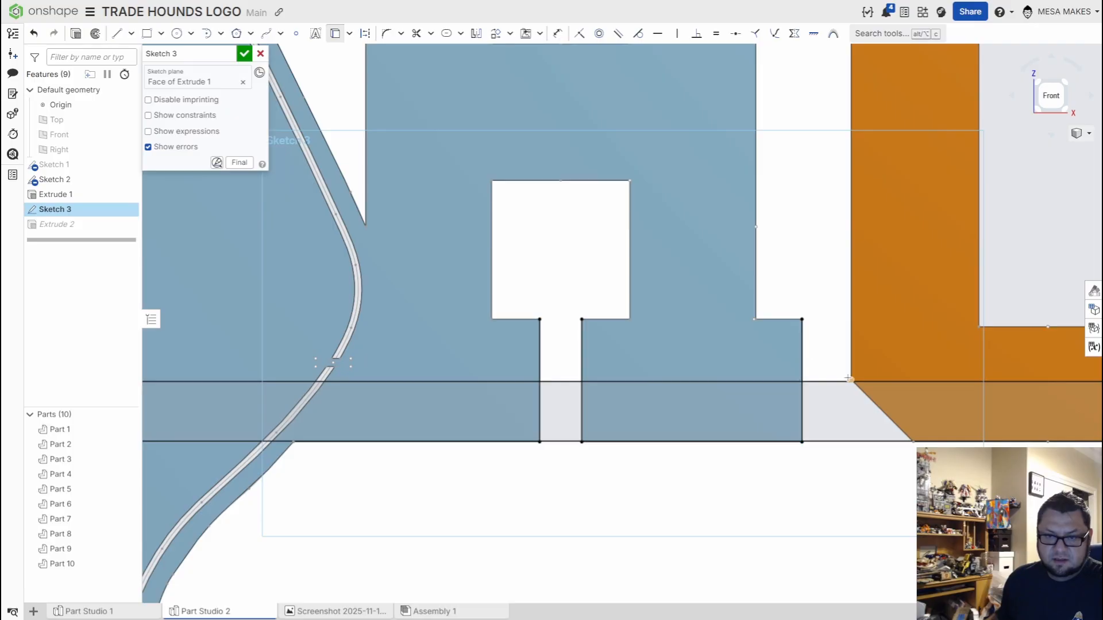
{"action": "middle_click_drag", "start_coordinate": [880, 404], "coordinate": [720, 389]}
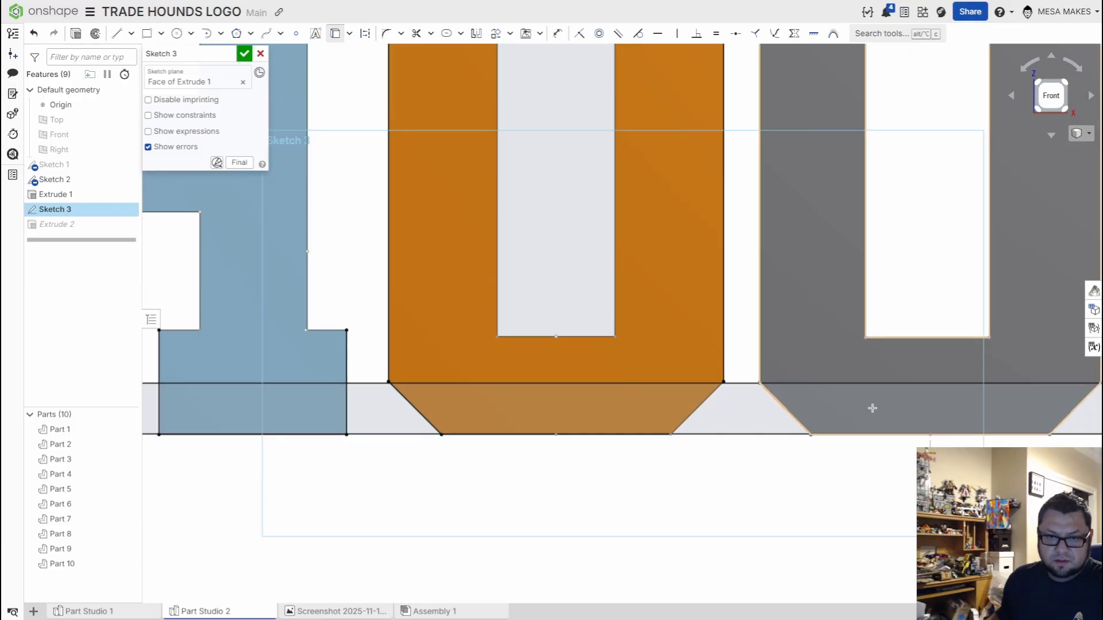
{"action": "middle_click_drag", "start_coordinate": [871, 408], "coordinate": [544, 442]}
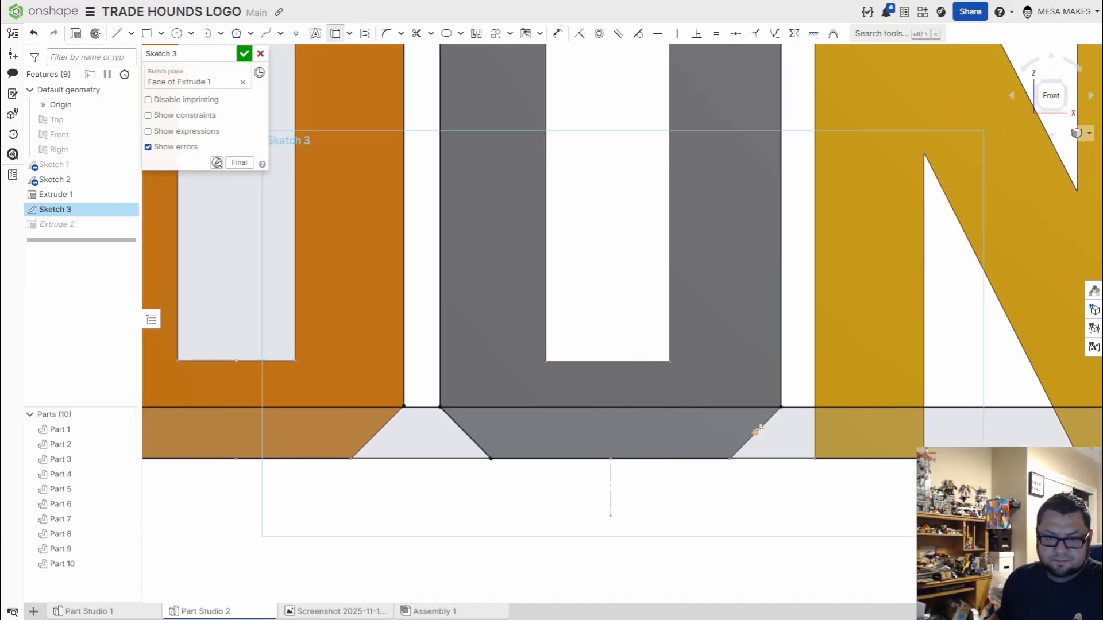
Step: Project the N's left stem and lower diagonal edges and the second D's left edge into Sketch 3, and finish the sketch
{"action": "middle_click_drag", "start_coordinate": [877, 425], "coordinate": [729, 388]}
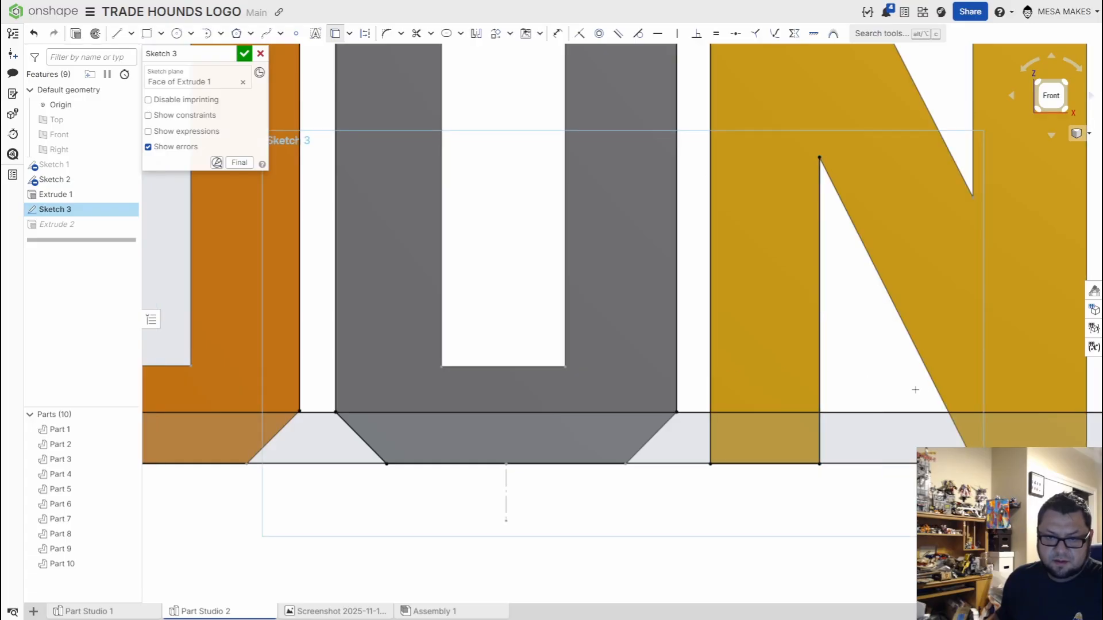
{"action": "left_click", "coordinate": [937, 384]}
{"action": "middle_click_drag", "start_coordinate": [885, 444], "coordinate": [574, 452]}
{"action": "scroll", "coordinate": [574, 452], "scroll_direction": "down", "scroll_amount": 1}
{"action": "mouse_move", "coordinate": [774, 374]}
{"action": "middle_mouse_down"}
{"action": "mouse_move", "coordinate": [792, 382]}
{"action": "mouse_move", "coordinate": [738, 398]}
{"action": "middle_mouse_up"}
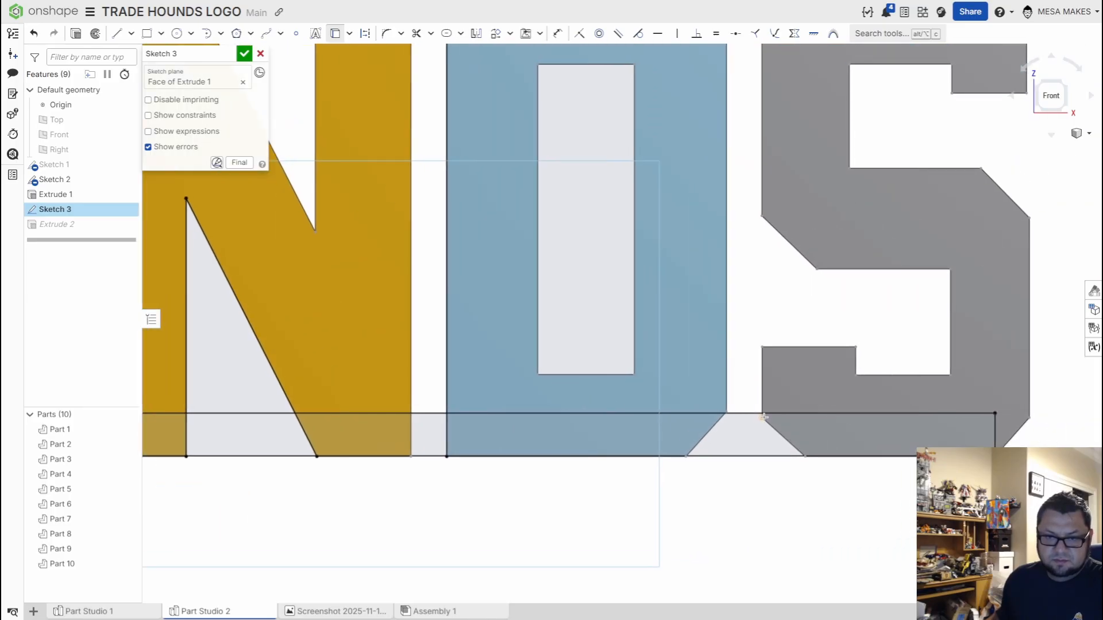
{"action": "scroll", "coordinate": [590, 270], "scroll_direction": "down", "scroll_amount": 1}
{"action": "left_click", "coordinate": [244, 54]}
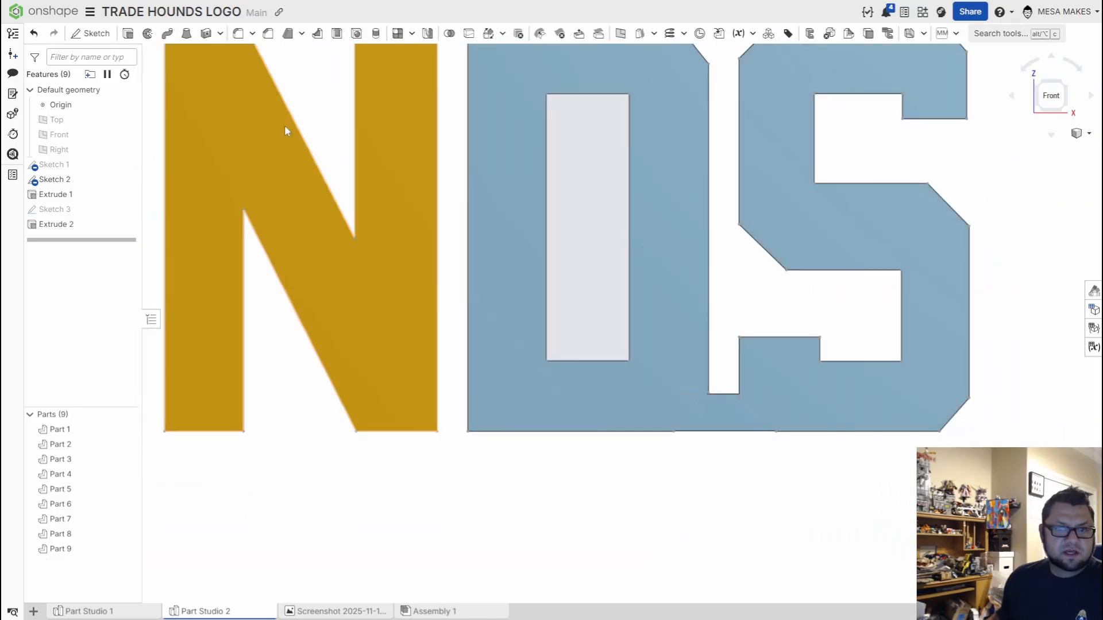
Step: Reopen Extrude 2, clear its old region, and select the bar regions joining the D to the S and the N to the D
{"action": "double_click", "coordinate": [73, 229]}
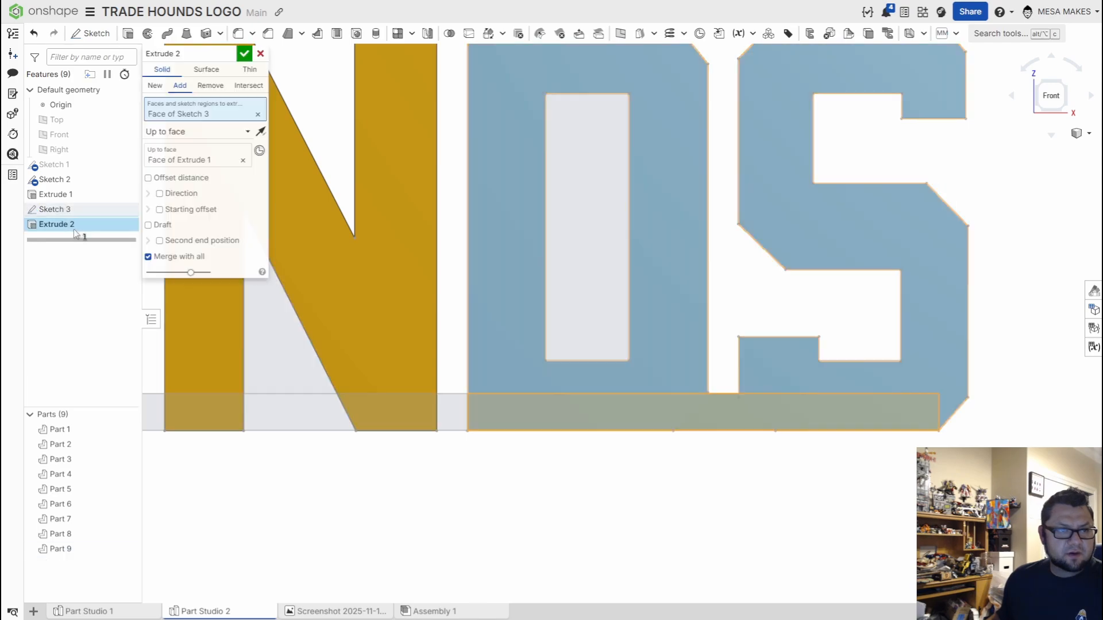
{"action": "scroll", "coordinate": [376, 470], "scroll_direction": "up", "scroll_amount": 3}
{"action": "key", "text": "space"}
{"action": "scroll", "coordinate": [385, 459], "scroll_direction": "down", "scroll_amount": 3}
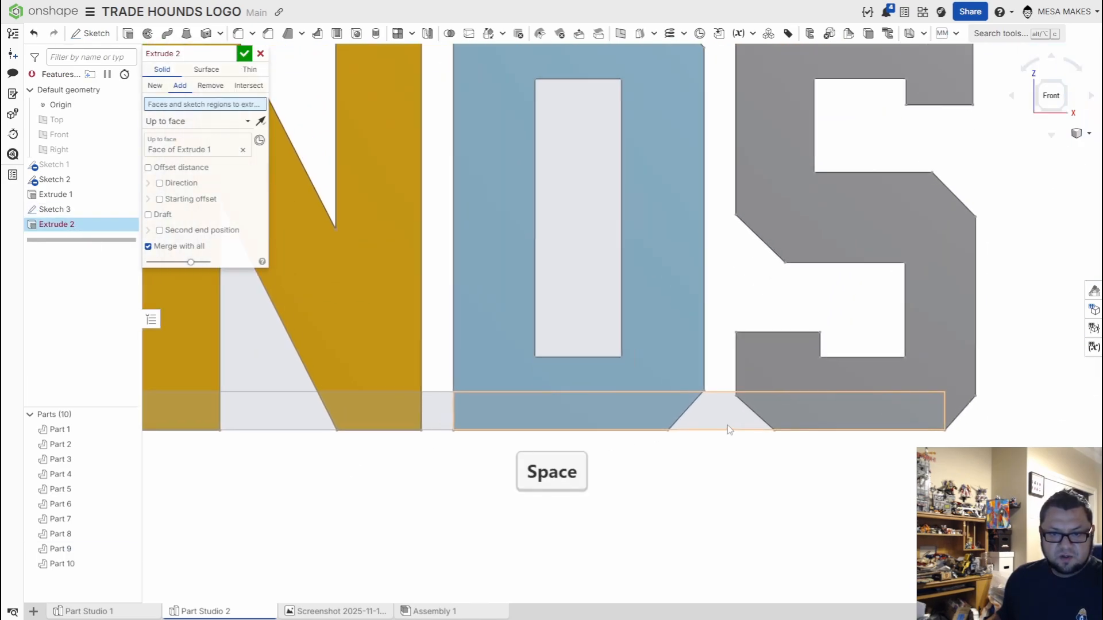
{"action": "scroll", "coordinate": [724, 422], "scroll_direction": "up", "scroll_amount": 1}
{"action": "left_click", "coordinate": [722, 416]}
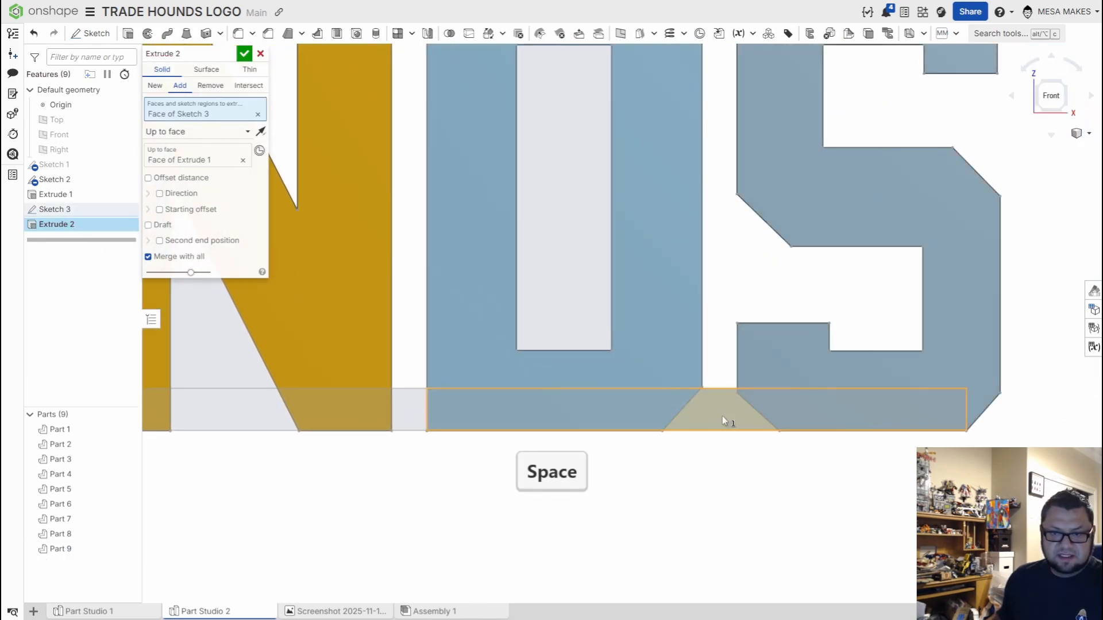
{"action": "left_click", "coordinate": [414, 416]}
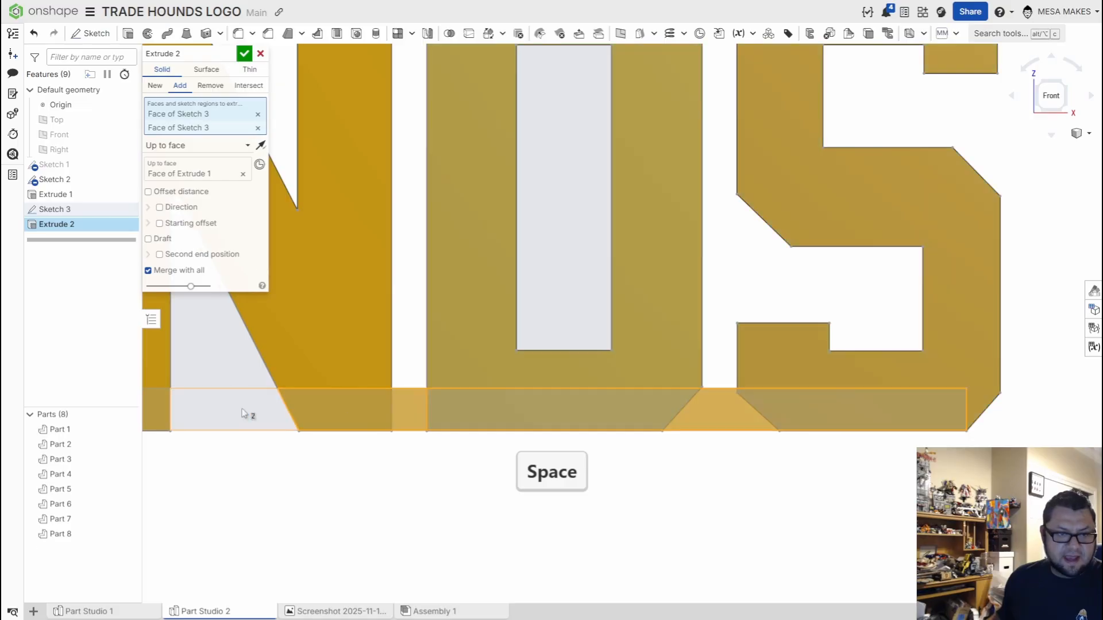
Step: Add the bar regions beneath the N's left stem and those joining U to N, O to U and H to O to Extrude 2
{"action": "scroll", "coordinate": [503, 426], "scroll_direction": "up", "scroll_amount": 3}
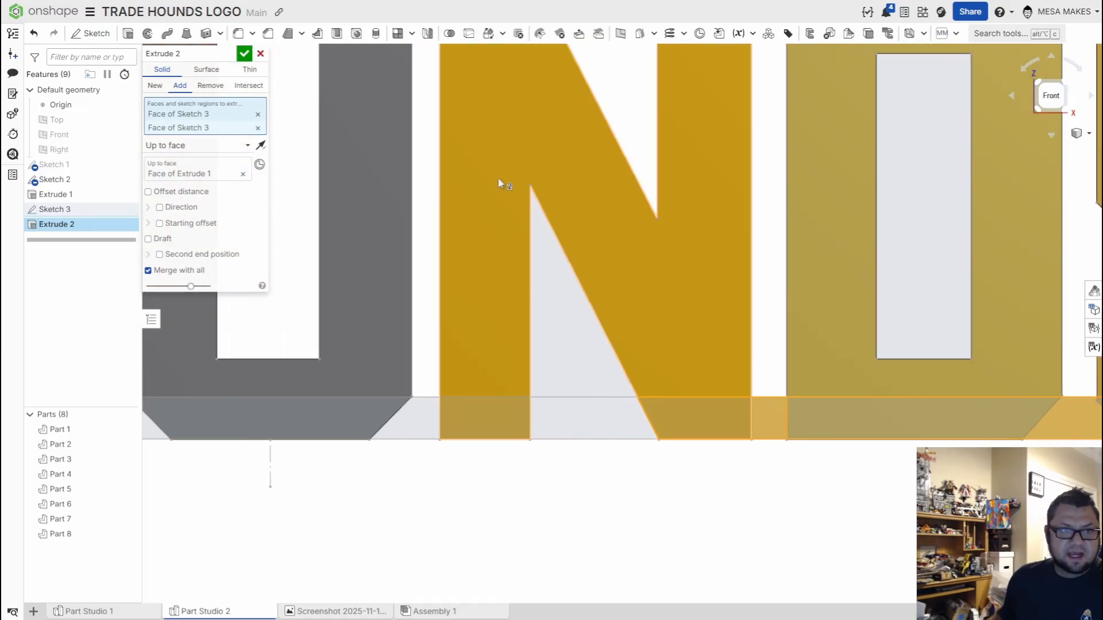
{"action": "left_click", "coordinate": [487, 423]}
{"action": "left_click", "coordinate": [395, 425]}
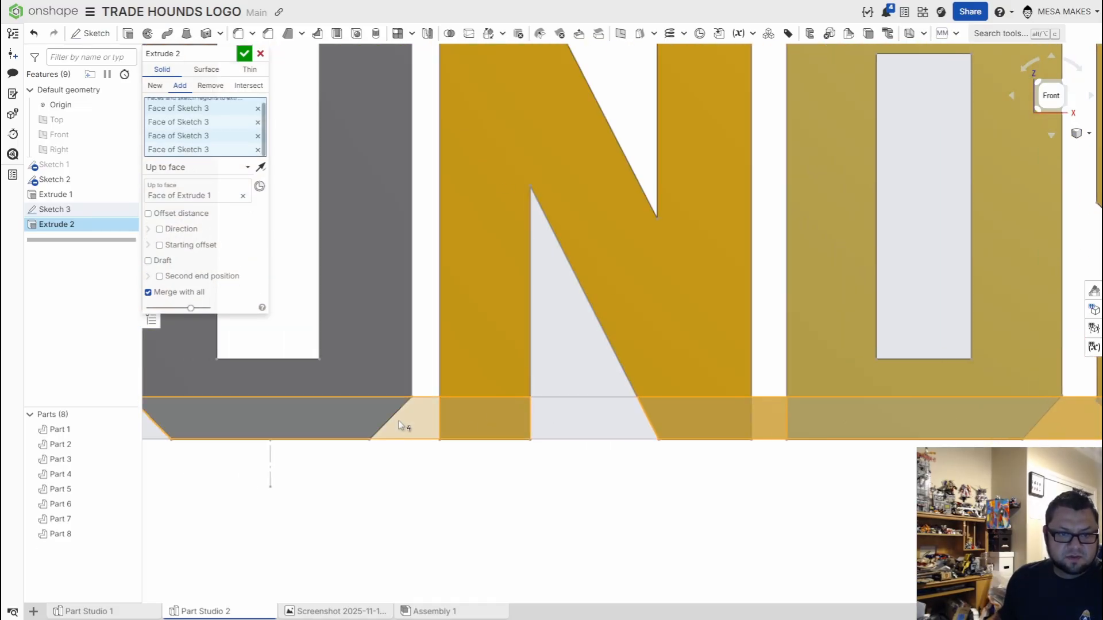
{"action": "left_click", "coordinate": [288, 421]}
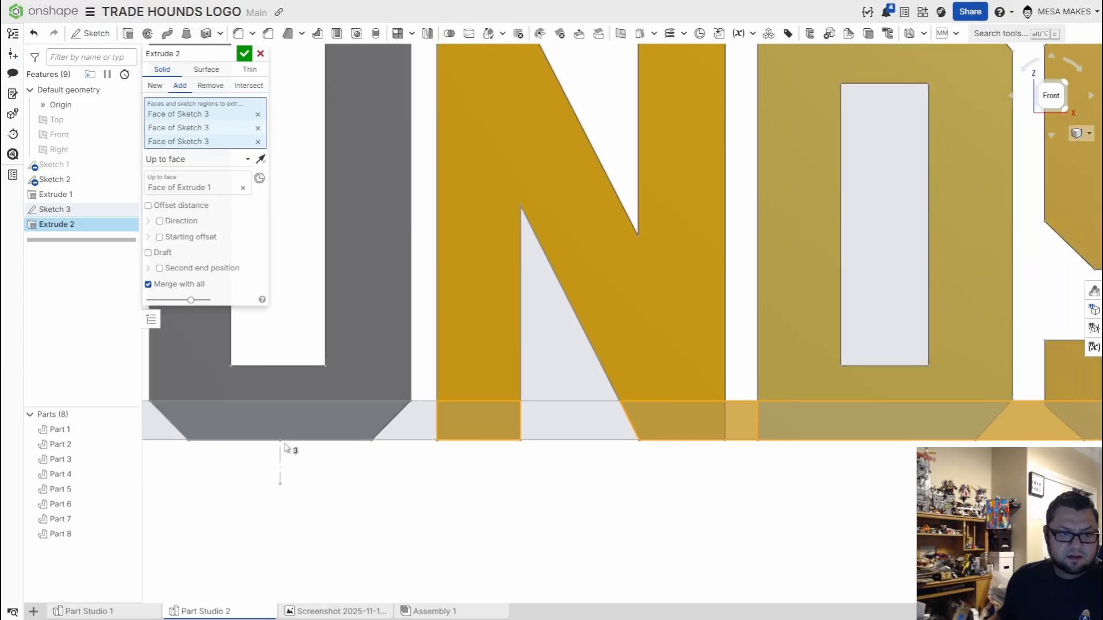
{"action": "middle_click_drag", "start_coordinate": [288, 422], "coordinate": [623, 436]}
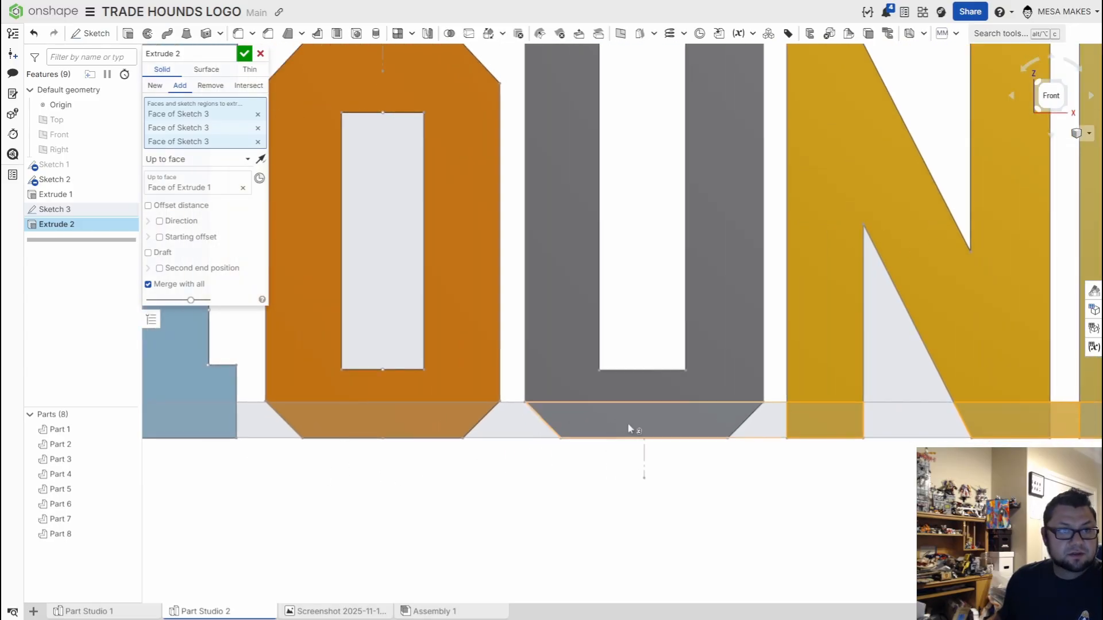
{"action": "left_click", "coordinate": [626, 434]}
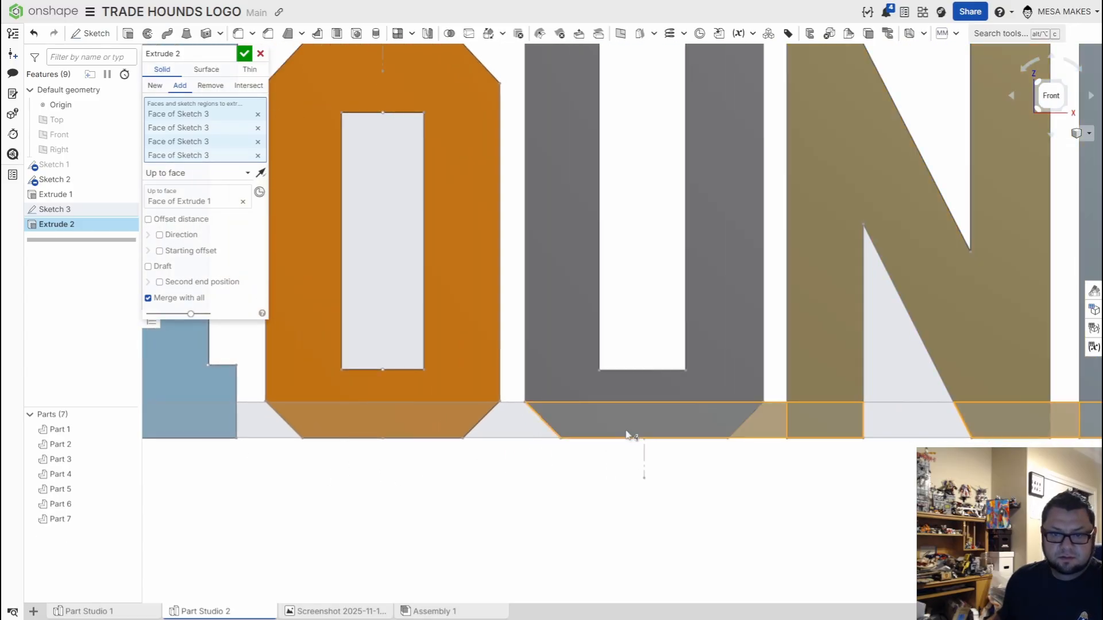
{"action": "left_click", "coordinate": [513, 424]}
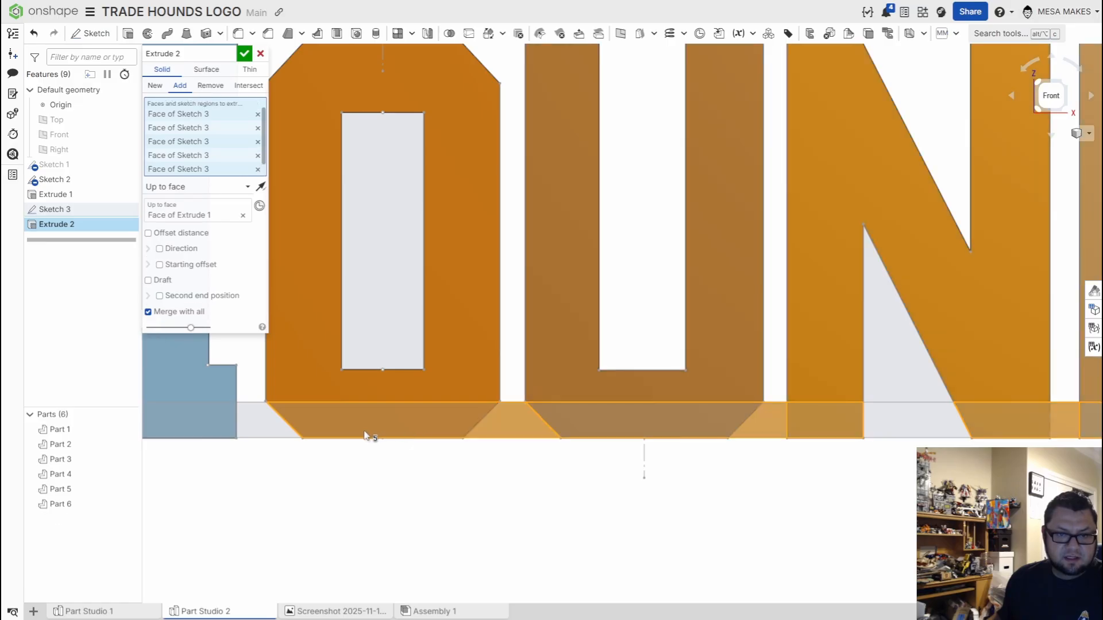
{"action": "middle_click_drag", "start_coordinate": [370, 438], "coordinate": [599, 459]}
{"action": "left_click", "coordinate": [462, 443]}
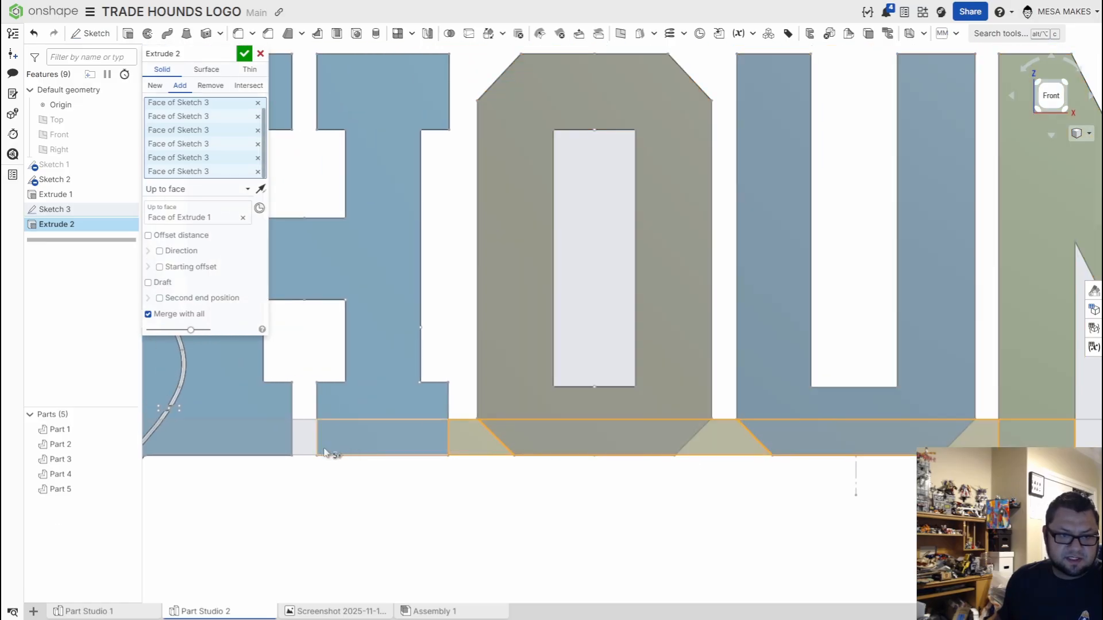
Step: Add the bar regions joining the first D to the E and the A to the D to Extrude 2
{"action": "middle_click_drag", "start_coordinate": [320, 451], "coordinate": [623, 475]}
{"action": "scroll", "coordinate": [746, 454], "scroll_direction": "down", "scroll_amount": 3}
{"action": "mouse_move", "coordinate": [797, 489]}
{"action": "right_mouse_down"}
{"action": "mouse_move", "coordinate": [819, 509]}
{"action": "mouse_move", "coordinate": [836, 480]}
{"action": "mouse_move", "coordinate": [818, 471]}
{"action": "mouse_move", "coordinate": [831, 488]}
{"action": "mouse_move", "coordinate": [822, 510]}
{"action": "mouse_move", "coordinate": [802, 507]}
{"action": "right_mouse_up"}
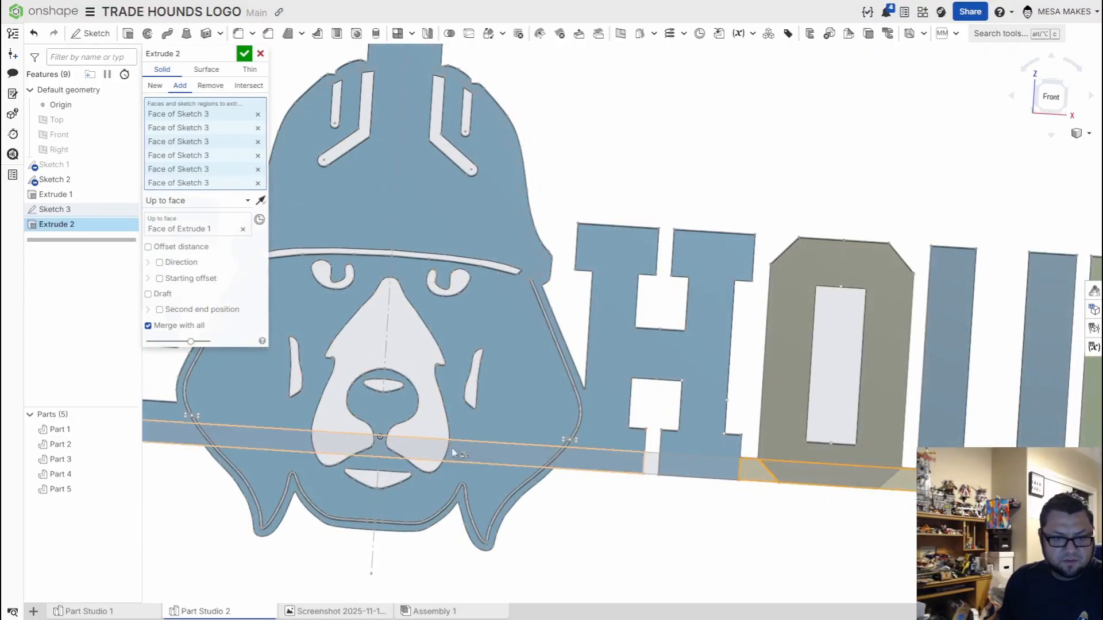
{"action": "middle_click_drag", "start_coordinate": [327, 422], "coordinate": [596, 466]}
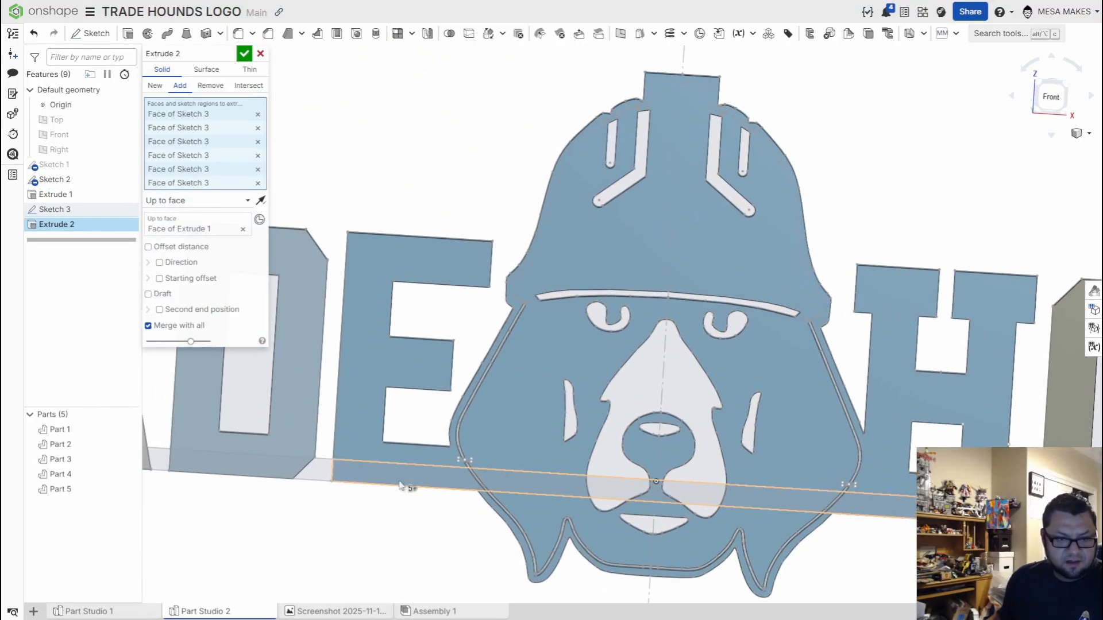
{"action": "scroll", "coordinate": [397, 486], "scroll_direction": "up", "scroll_amount": 3}
{"action": "middle_click_drag", "start_coordinate": [454, 492], "coordinate": [515, 492]}
{"action": "left_click", "coordinate": [374, 493]}
{"action": "middle_click_drag", "start_coordinate": [204, 476], "coordinate": [492, 507]}
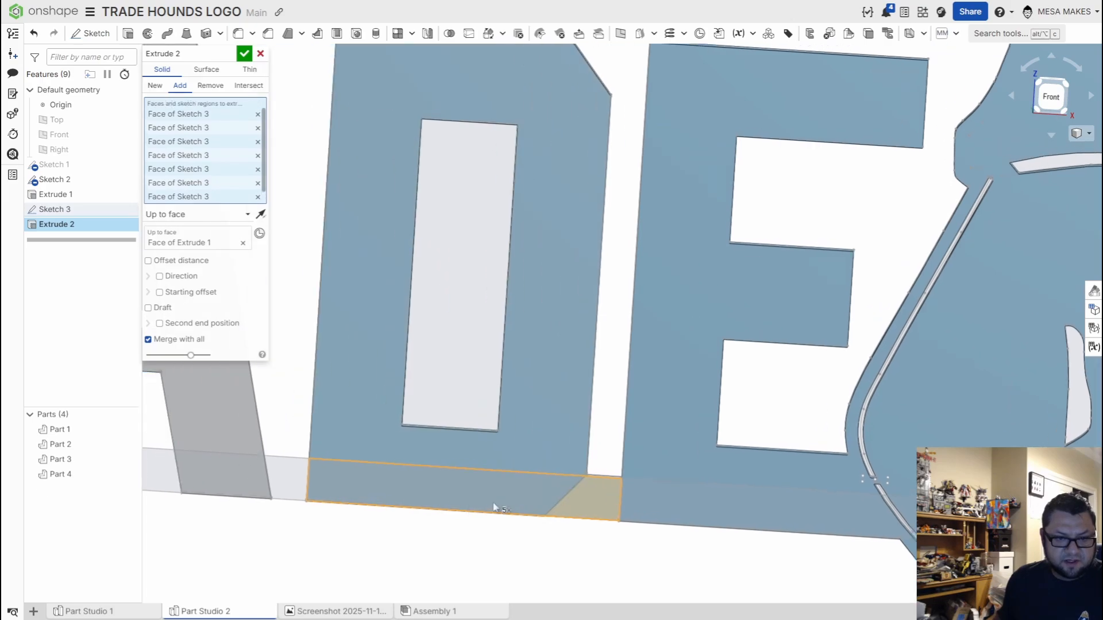
{"action": "left_click", "coordinate": [504, 505]}
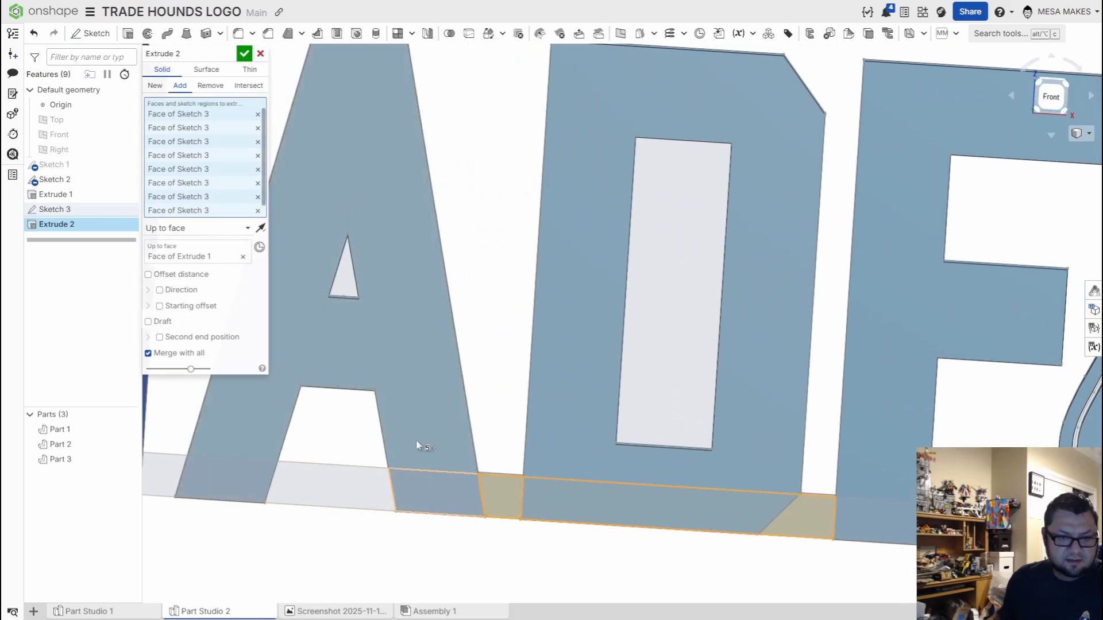
Step: Add the bar regions joining R to A and T to R, and accept the Extrude 2 changes
{"action": "middle_click_drag", "start_coordinate": [448, 463], "coordinate": [783, 502]}
{"action": "left_click", "coordinate": [486, 515]}
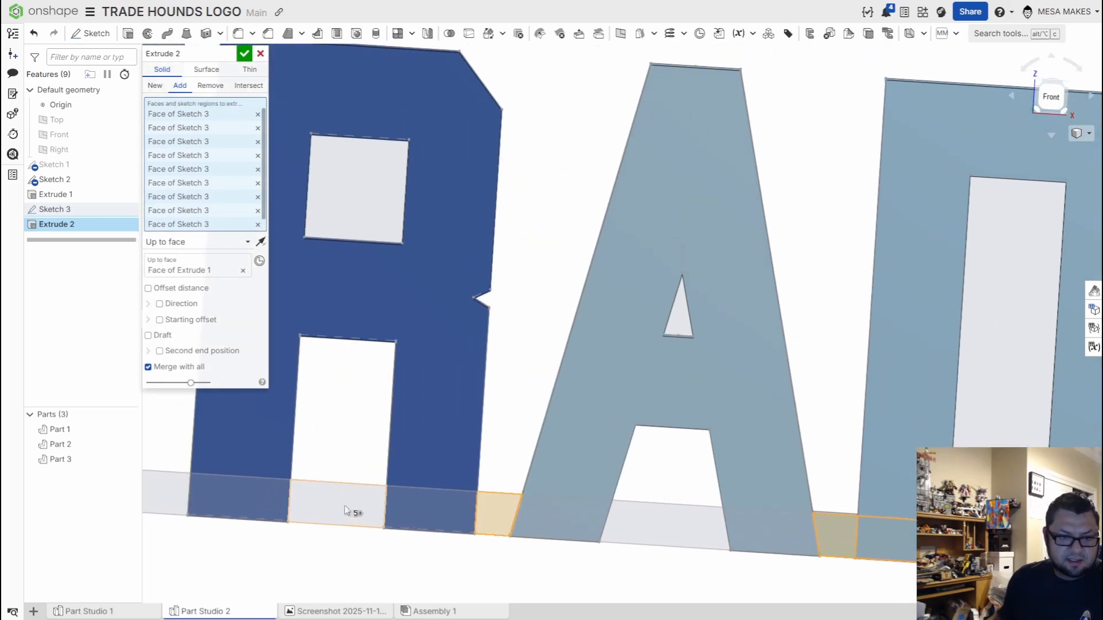
{"action": "middle_click_drag", "start_coordinate": [300, 506], "coordinate": [597, 517]}
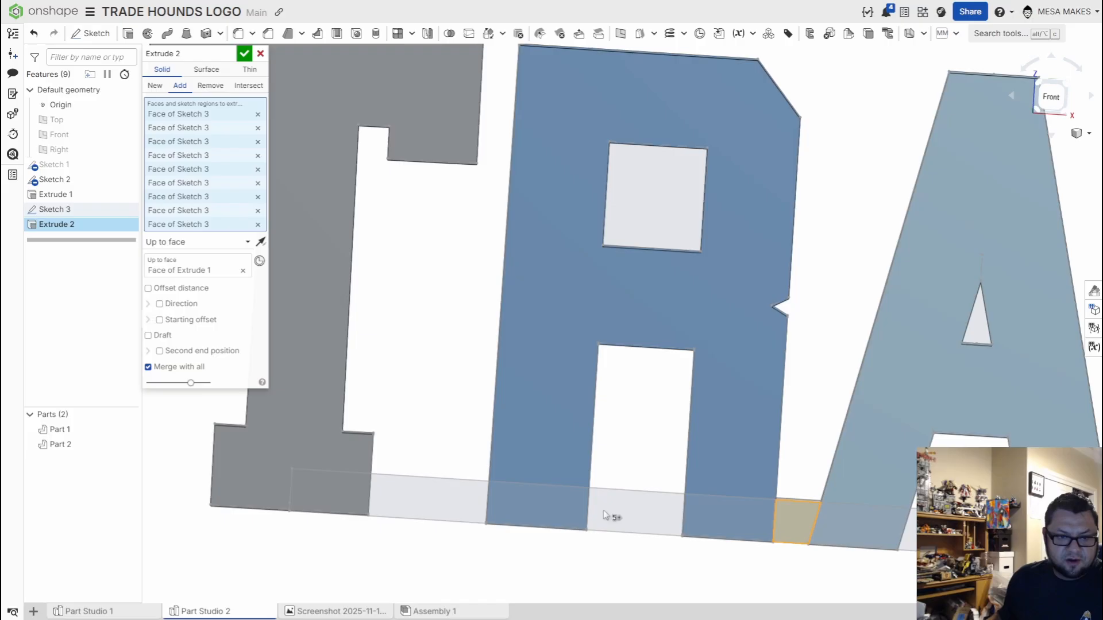
{"action": "left_click", "coordinate": [440, 507]}
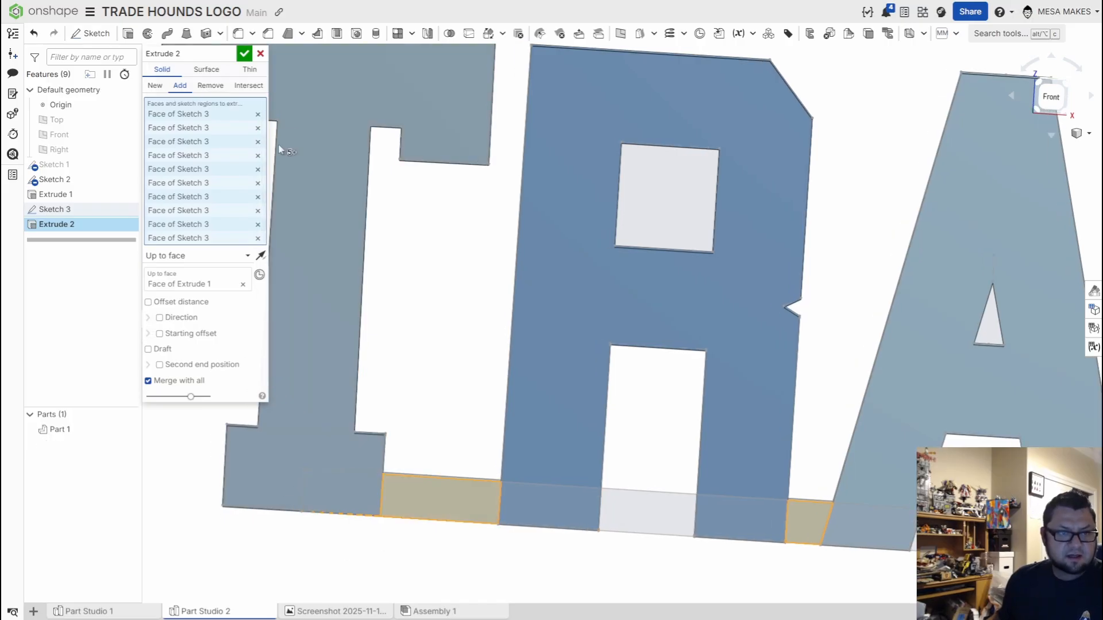
{"action": "left_click", "coordinate": [244, 54]}
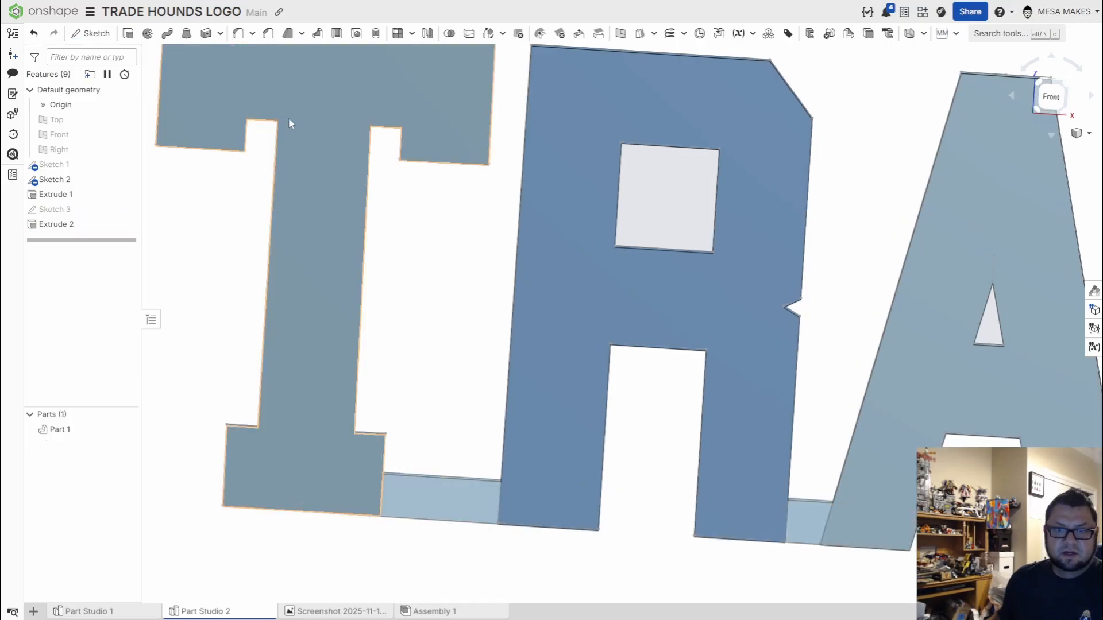
Step: Hide Sketch 2 so only the extruded logo is displayed
{"action": "scroll", "coordinate": [684, 468], "scroll_direction": "down", "scroll_amount": 8}
{"action": "scroll", "coordinate": [805, 489], "scroll_direction": "down", "scroll_amount": 2}
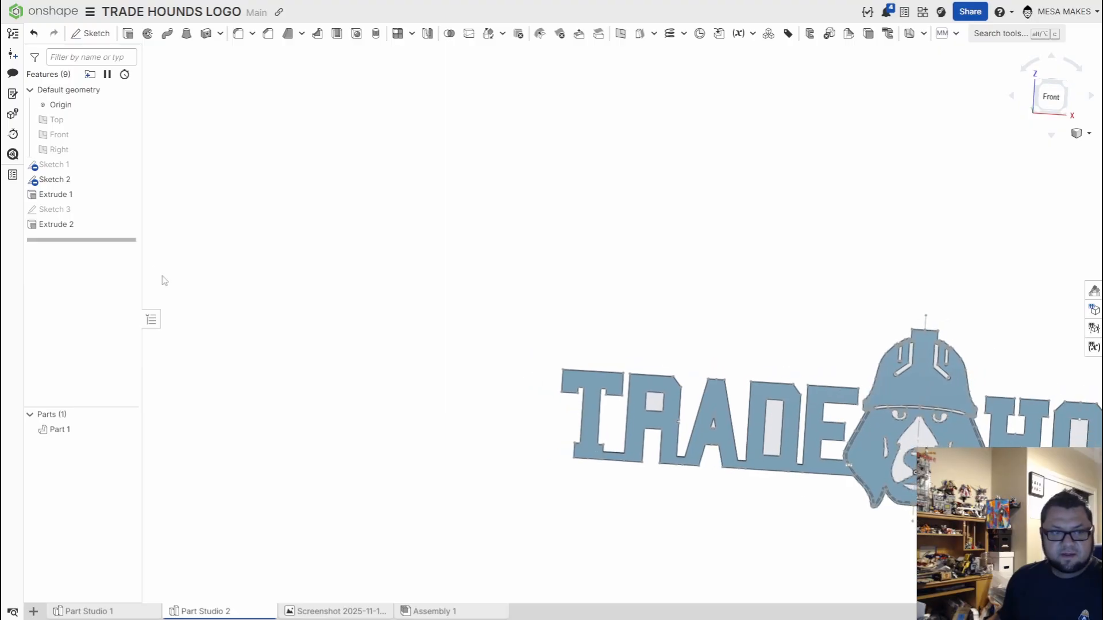
{"action": "left_click", "coordinate": [127, 180]}
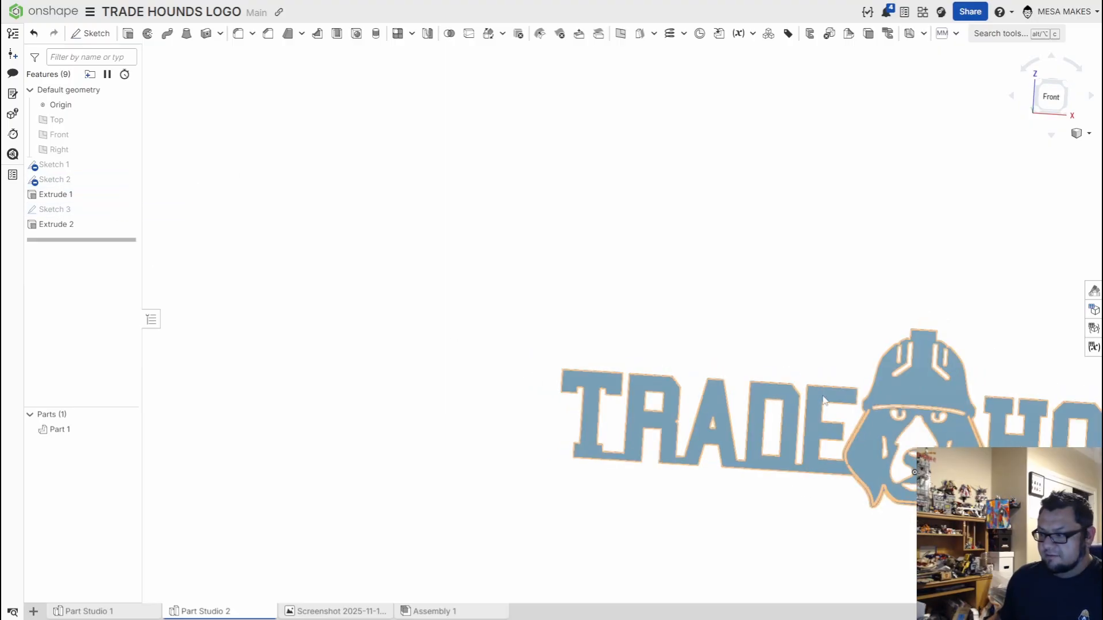
{"action": "middle_click_drag", "start_coordinate": [905, 384], "coordinate": [490, 323]}
{"action": "scroll", "coordinate": [529, 413], "scroll_direction": "up", "scroll_amount": 3}
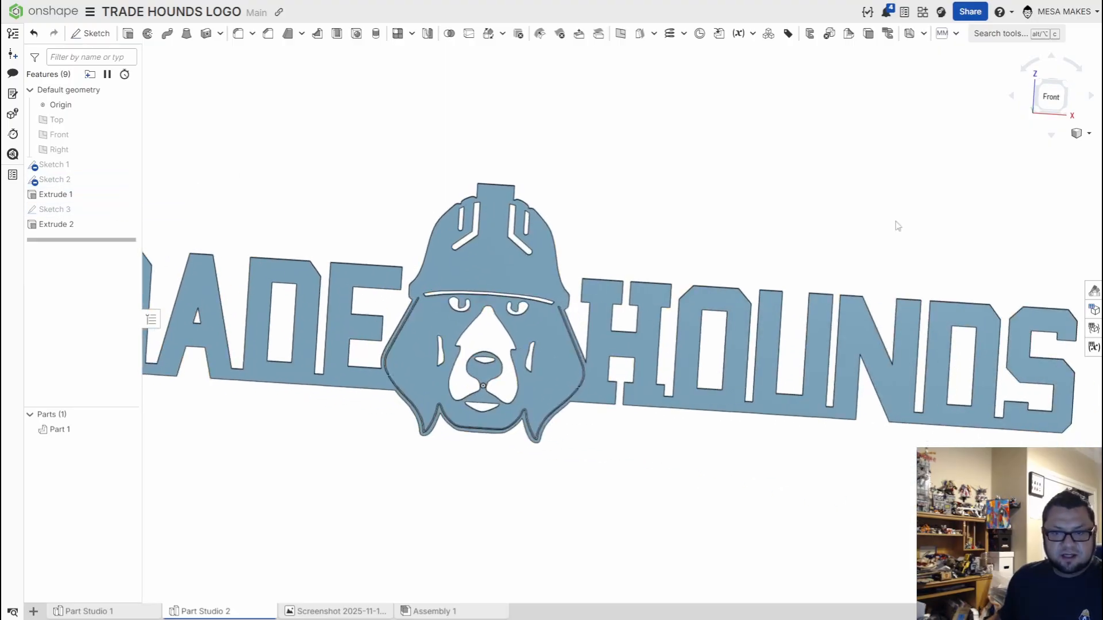
Step: Examine the merged logo from an angle, and open Part Studio 1 to inspect its version of the logo for comparison
{"action": "left_click", "coordinate": [1066, 89]}
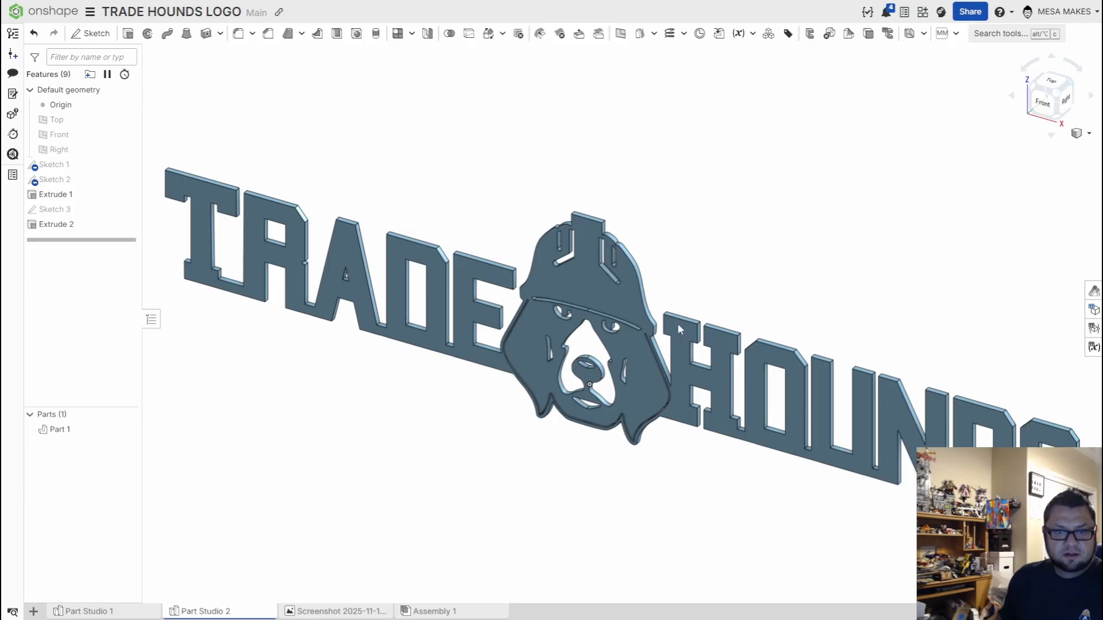
{"action": "scroll", "coordinate": [631, 362], "scroll_direction": "down", "scroll_amount": 3}
{"action": "right_click_drag", "start_coordinate": [620, 445], "coordinate": [674, 392]}
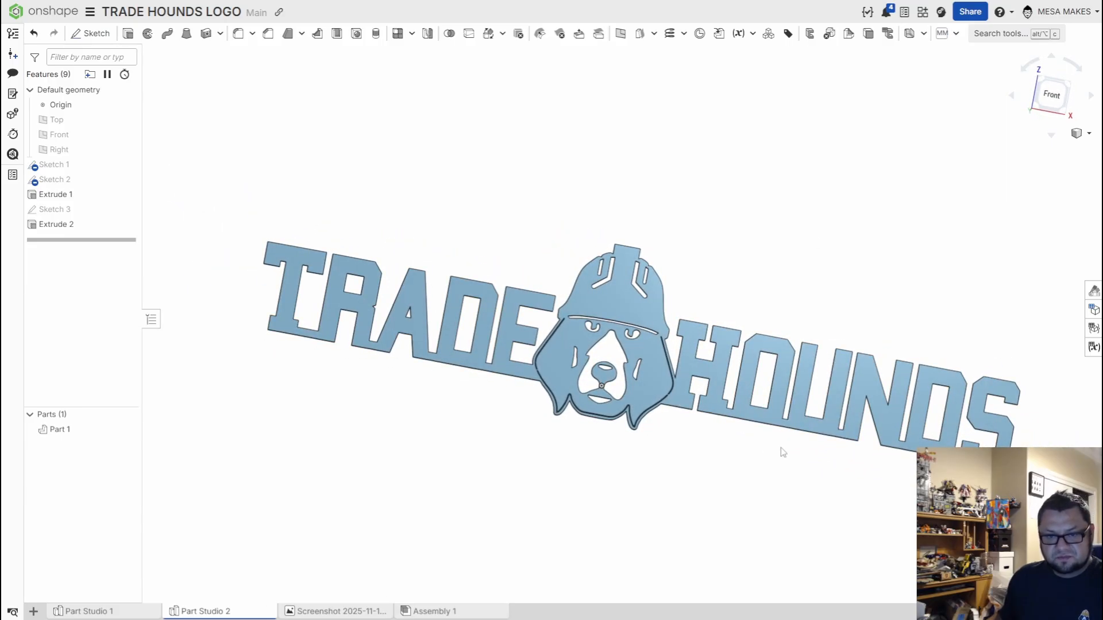
{"action": "scroll", "coordinate": [781, 452], "scroll_direction": "up", "scroll_amount": 3}
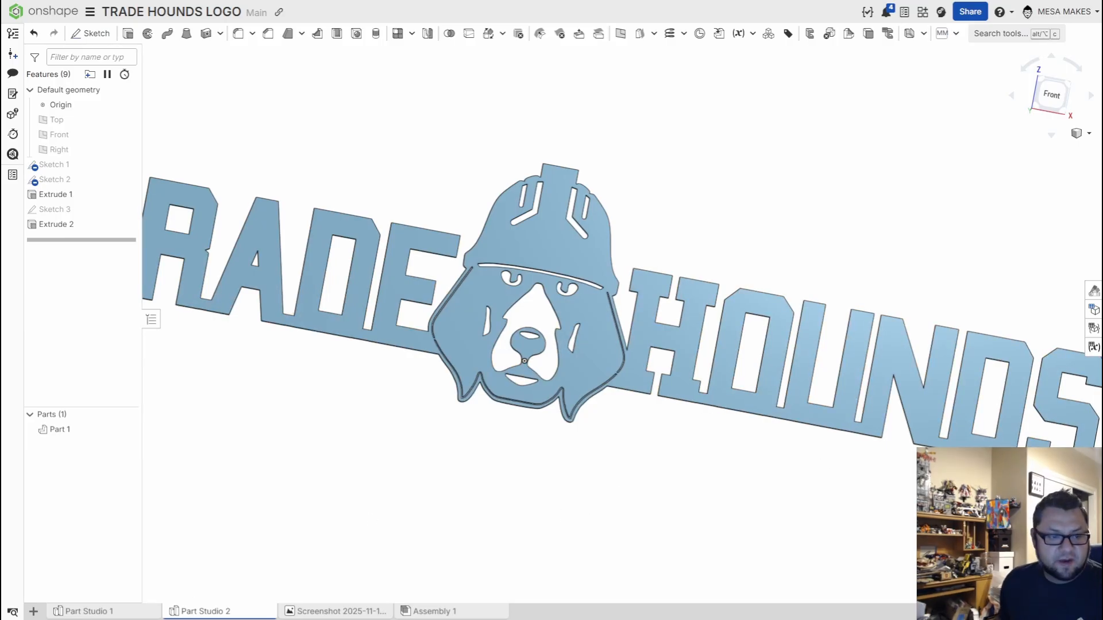
{"action": "left_click", "coordinate": [111, 614]}
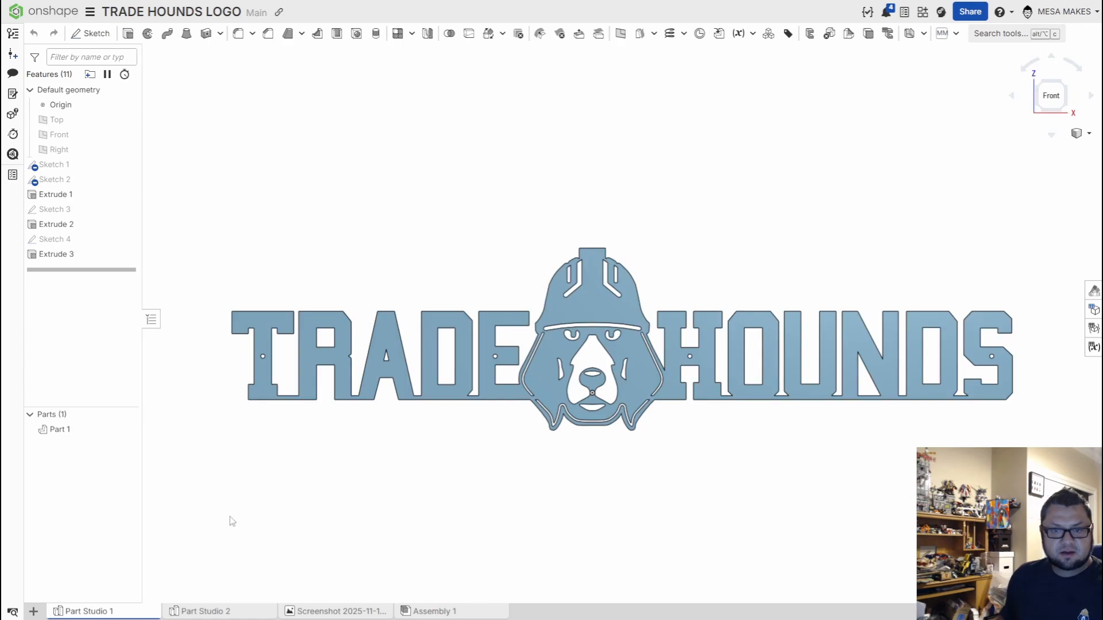
{"action": "scroll", "coordinate": [451, 431], "scroll_direction": "up", "scroll_amount": 10}
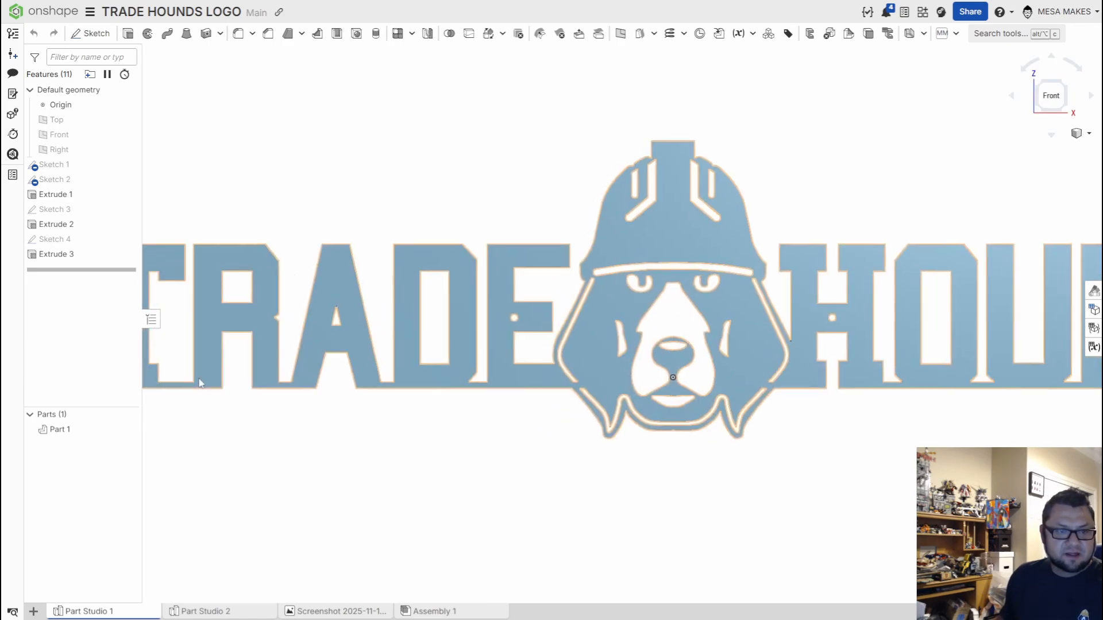
Step: Compare the baseline bars joining the letters in Part Studio 1 with those in Part Studio 2
{"action": "scroll", "coordinate": [433, 398], "scroll_direction": "down", "scroll_amount": 1}
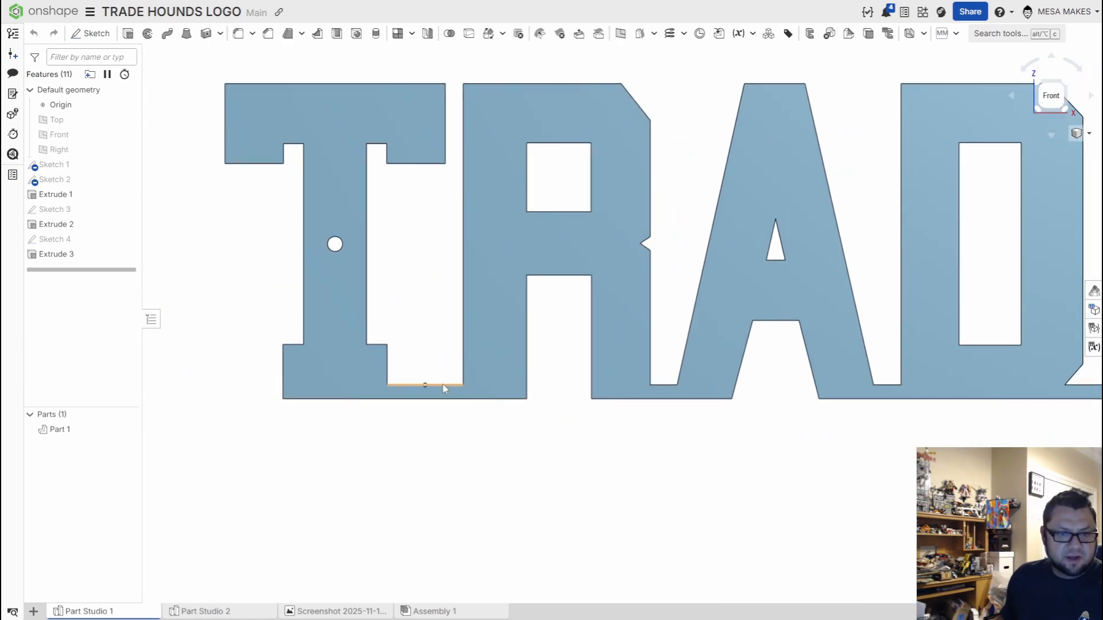
{"action": "left_click", "coordinate": [444, 385]}
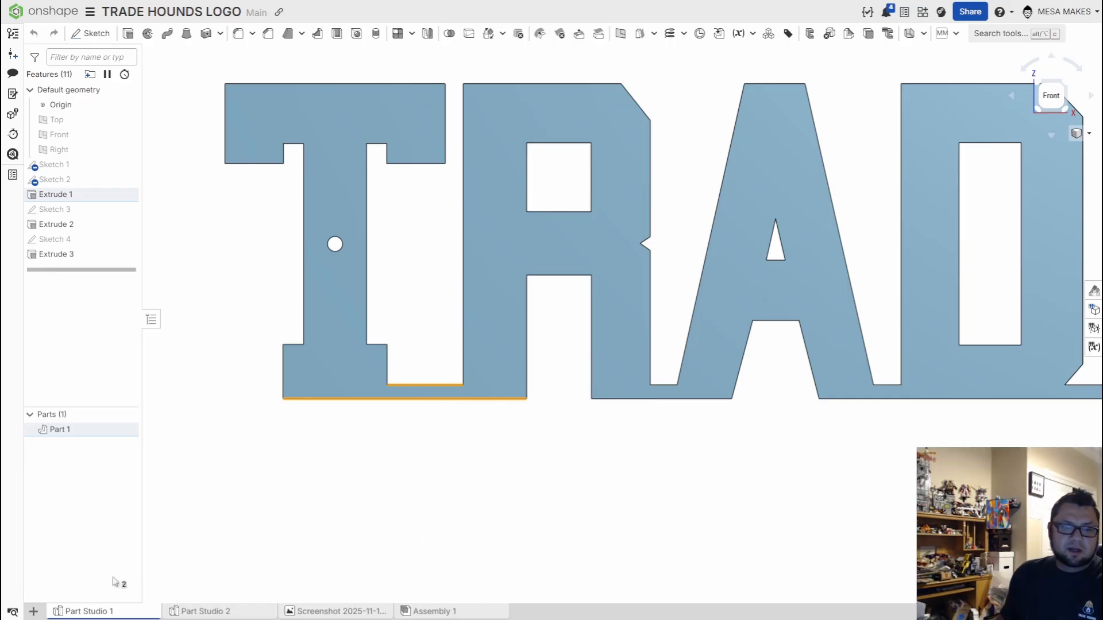
{"action": "left_click", "coordinate": [200, 612]}
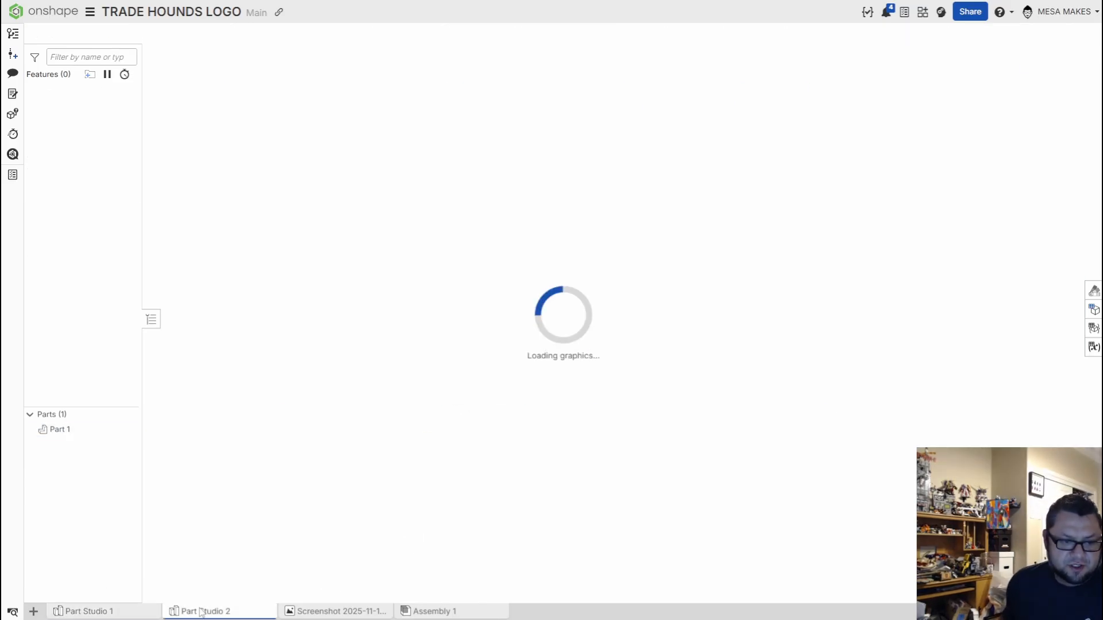
{"action": "scroll", "coordinate": [278, 288], "scroll_direction": "up", "scroll_amount": 3}
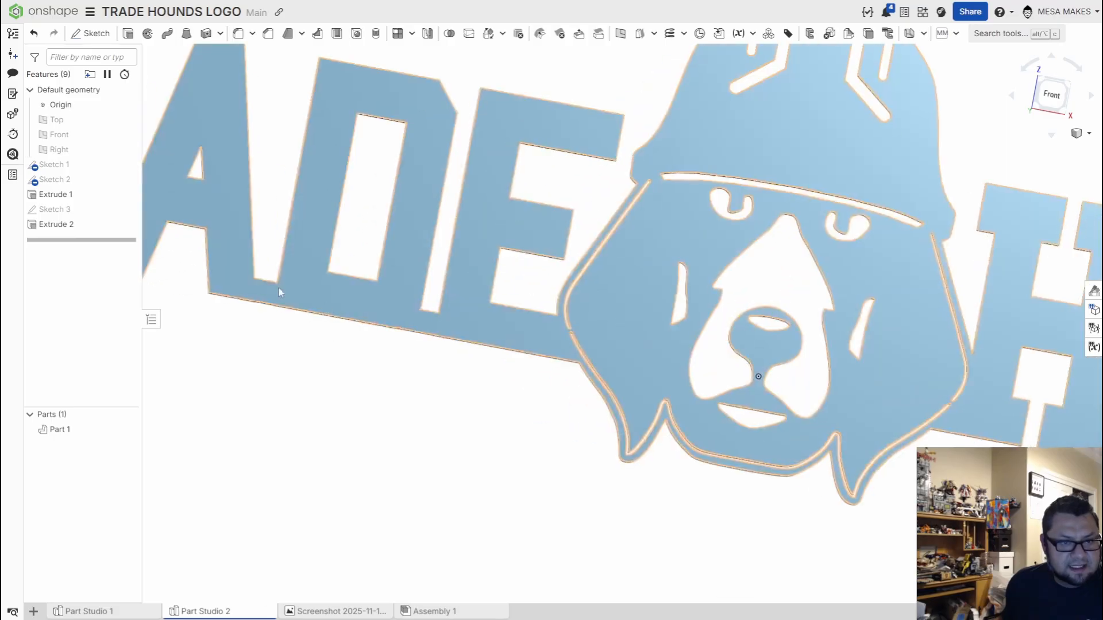
{"action": "left_click", "coordinate": [259, 279]}
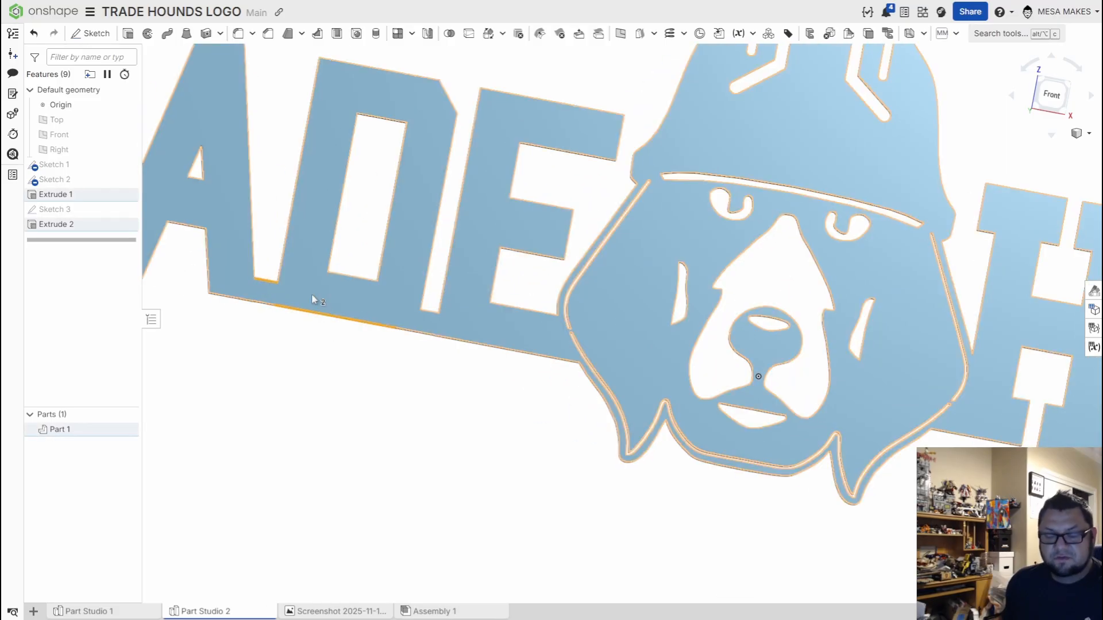
{"action": "scroll", "coordinate": [724, 519], "scroll_direction": "down", "scroll_amount": 5}
{"action": "scroll", "coordinate": [852, 502], "scroll_direction": "down", "scroll_amount": 2}
{"action": "middle_click_drag", "start_coordinate": [864, 504], "coordinate": [641, 414]}
{"action": "scroll", "coordinate": [747, 401], "scroll_direction": "up", "scroll_amount": 5}
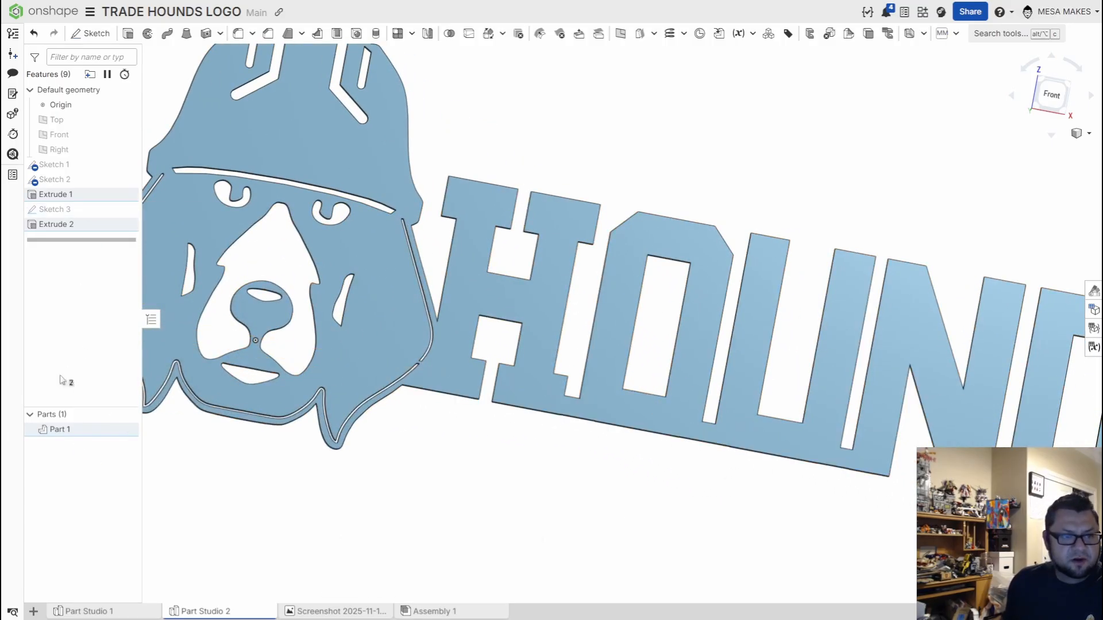
Step: Inspect the holes and baseline joints along the dog and HOUNDS letters in Part Studio 1
{"action": "left_click", "coordinate": [109, 613]}
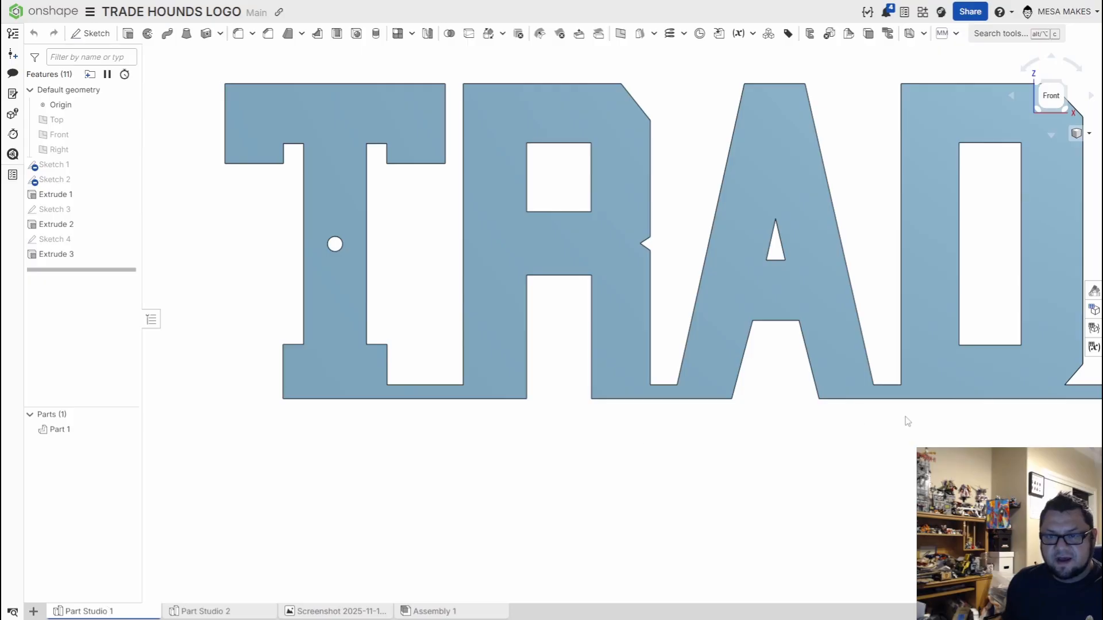
{"action": "scroll", "coordinate": [906, 422], "scroll_direction": "up", "scroll_amount": 1}
{"action": "middle_click_drag", "start_coordinate": [884, 432], "coordinate": [296, 484]}
{"action": "scroll", "coordinate": [753, 461], "scroll_direction": "down", "scroll_amount": 5}
{"action": "middle_click_drag", "start_coordinate": [833, 456], "coordinate": [313, 470]}
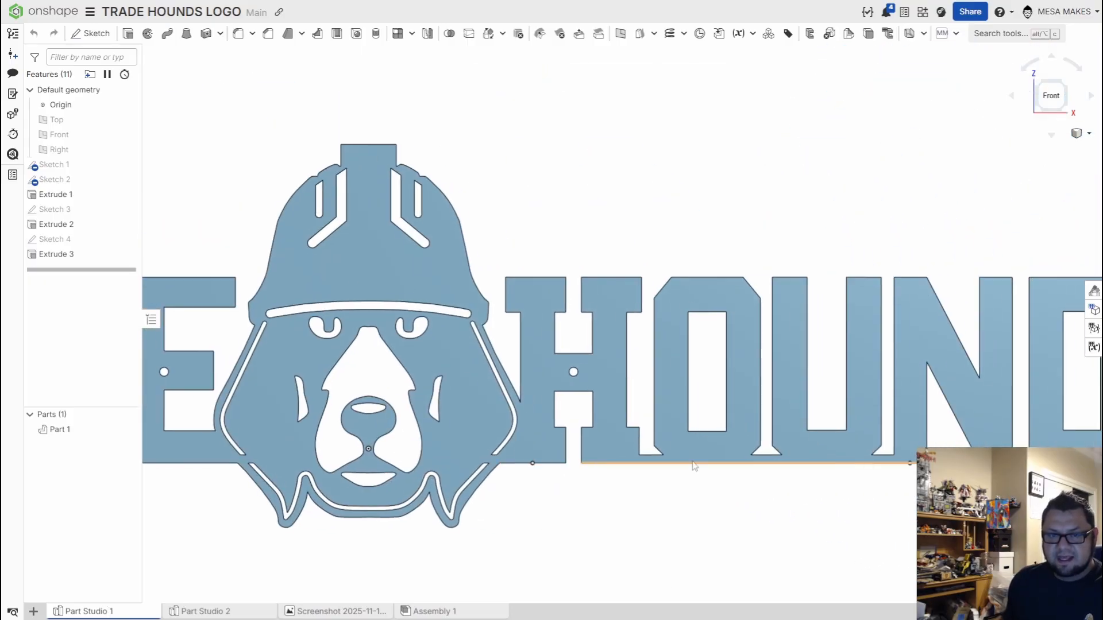
{"action": "scroll", "coordinate": [870, 459], "scroll_direction": "up", "scroll_amount": 4}
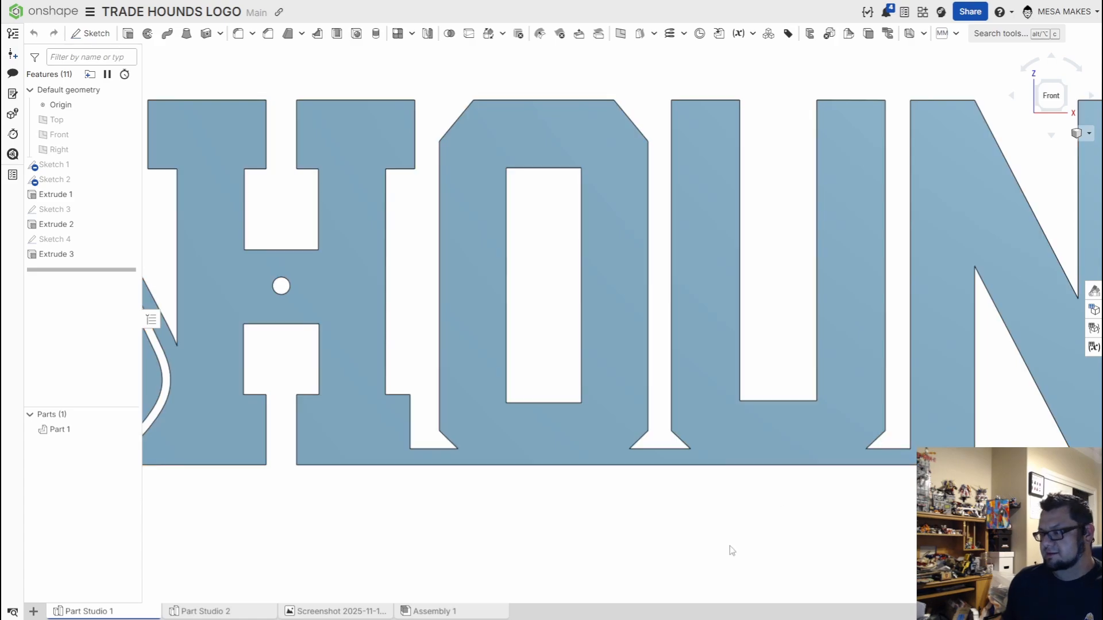
{"action": "scroll", "coordinate": [727, 544], "scroll_direction": "down", "scroll_amount": 6}
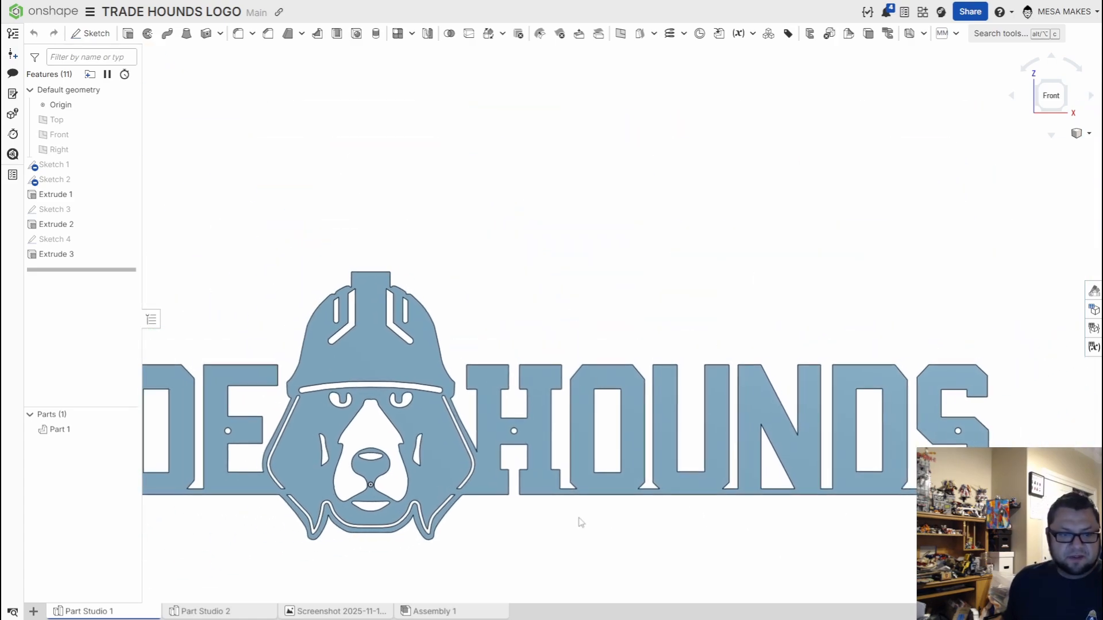
{"action": "scroll", "coordinate": [561, 517], "scroll_direction": "down", "scroll_amount": 5}
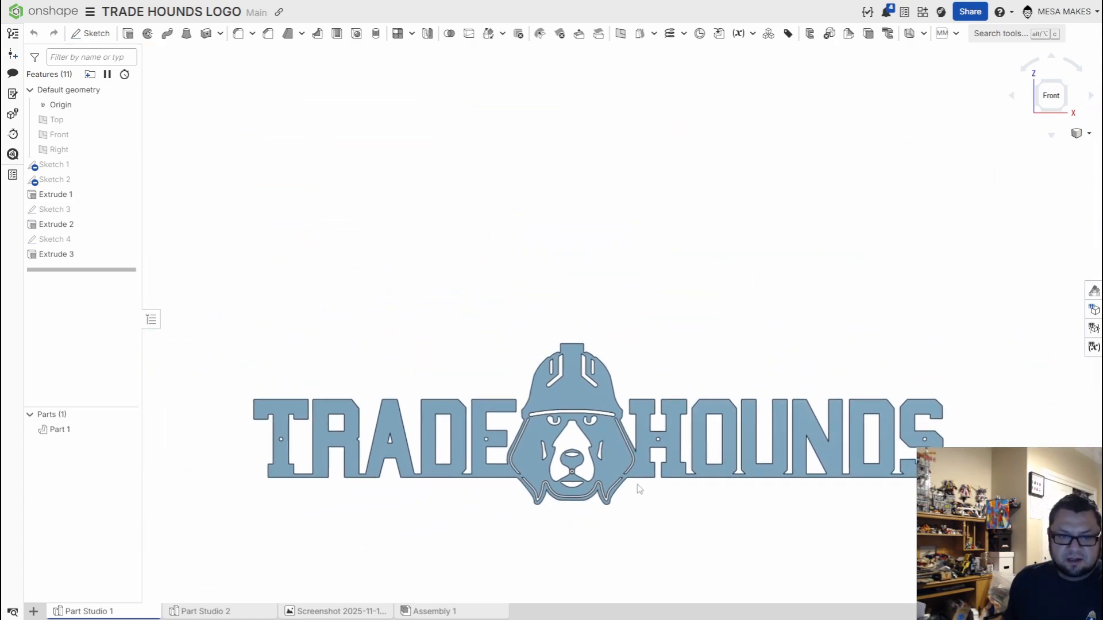
{"action": "scroll", "coordinate": [636, 488], "scroll_direction": "up", "scroll_amount": 2}
{"action": "scroll", "coordinate": [635, 487], "scroll_direction": "down", "scroll_amount": 1}
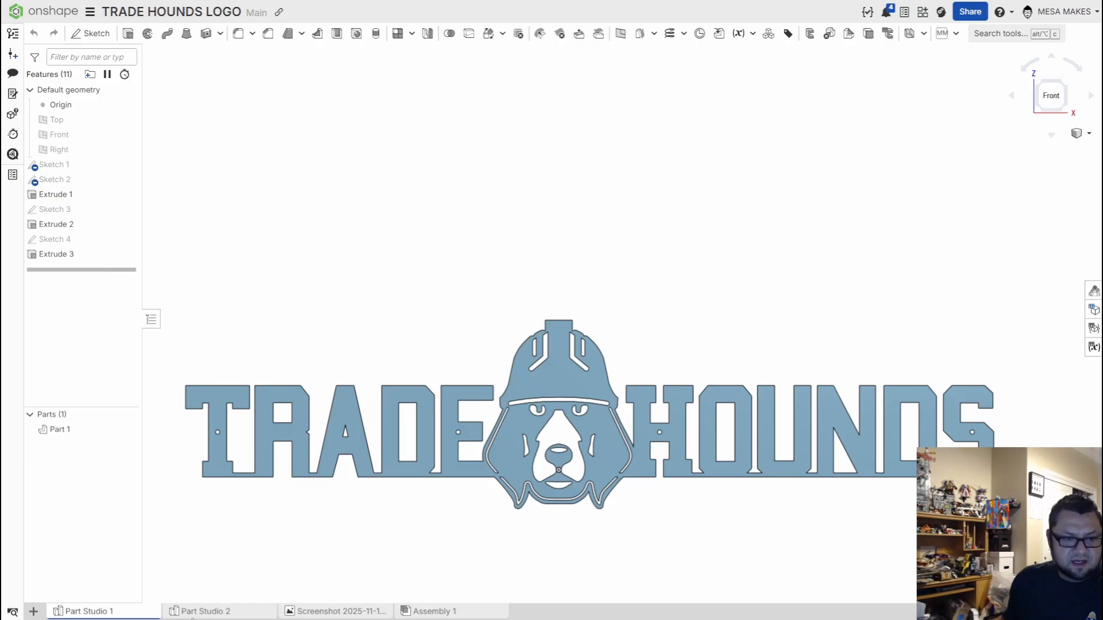
Step: Return to Part Studio 2, orient the logo to the front and start a sketch on the T's front face
{"action": "left_click", "coordinate": [196, 612]}
{"action": "left_click", "coordinate": [1061, 104]}
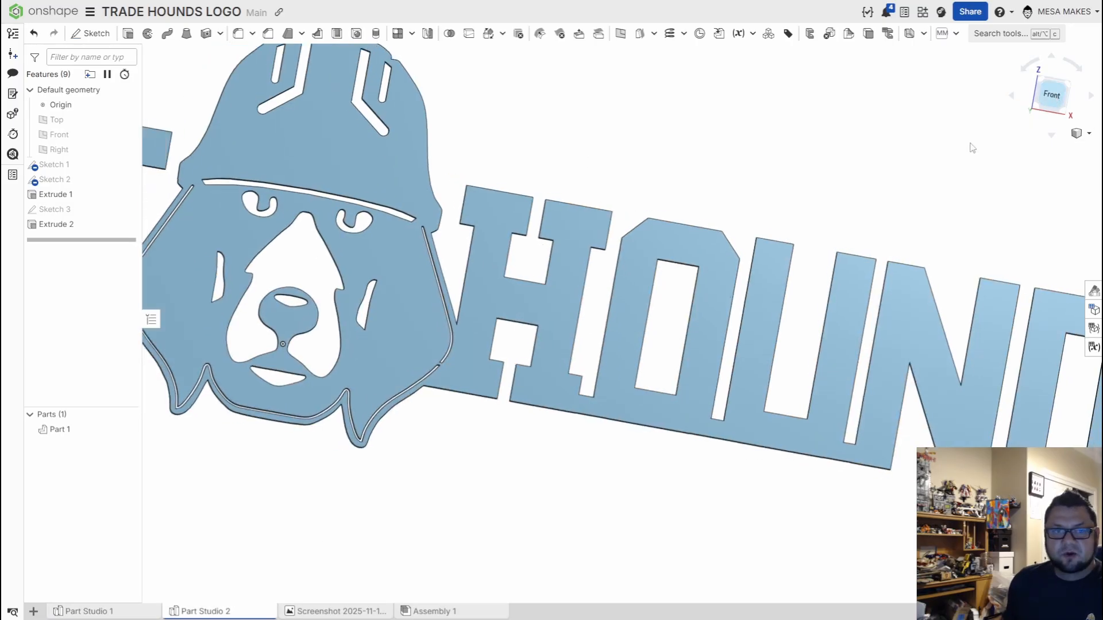
{"action": "scroll", "coordinate": [227, 356], "scroll_direction": "up", "scroll_amount": 2}
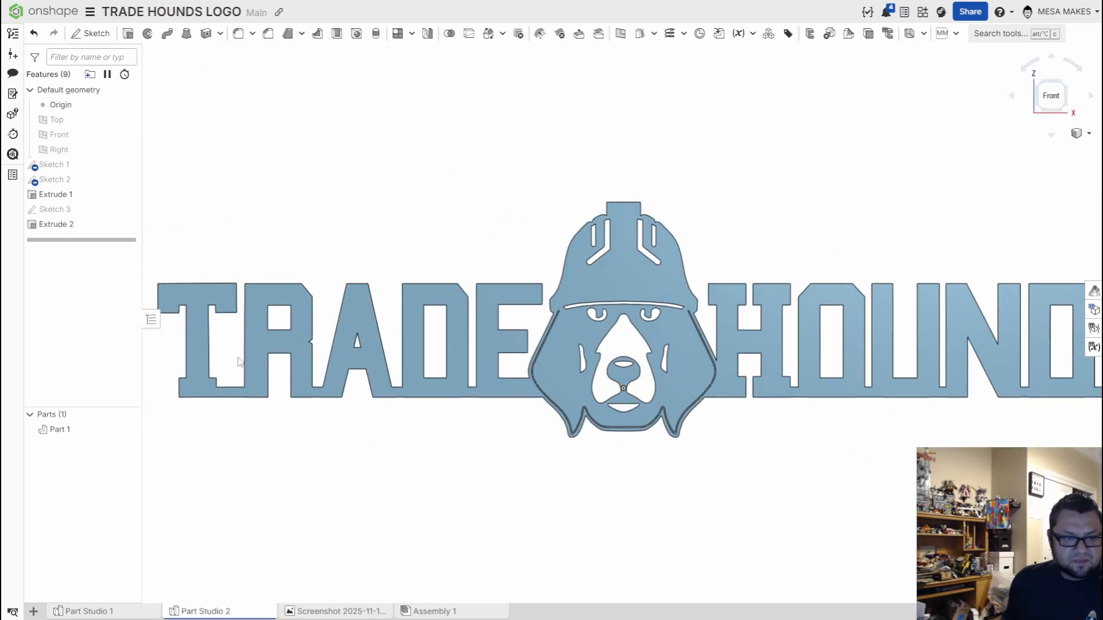
{"action": "left_click", "coordinate": [185, 351]}
{"action": "key", "text": "shift+s"}
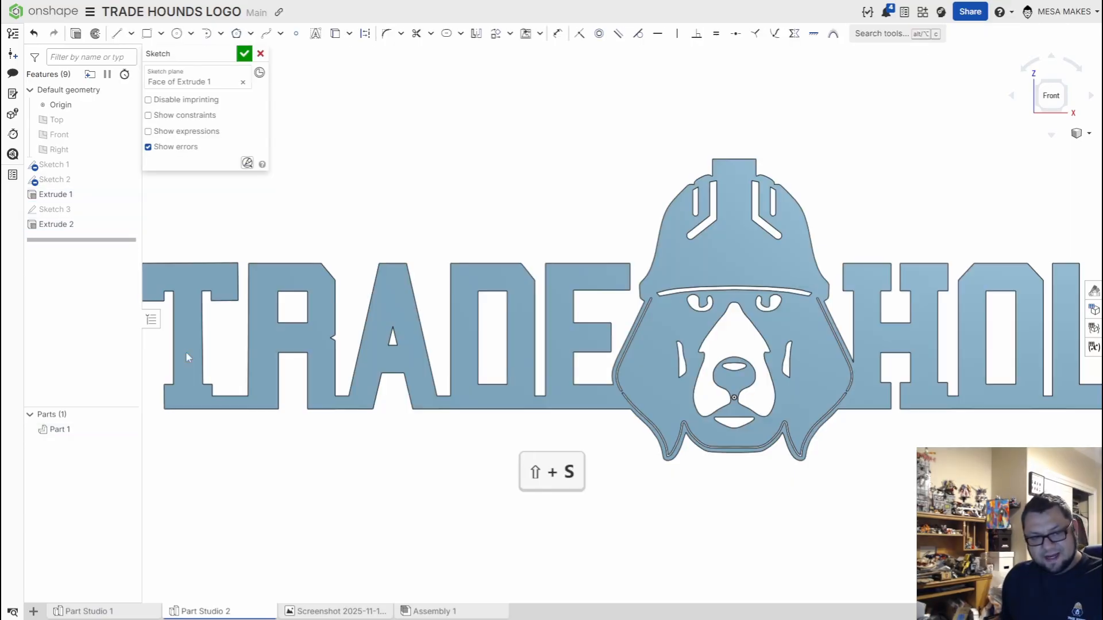
{"action": "scroll", "coordinate": [436, 354], "scroll_direction": "up", "scroll_amount": 3}
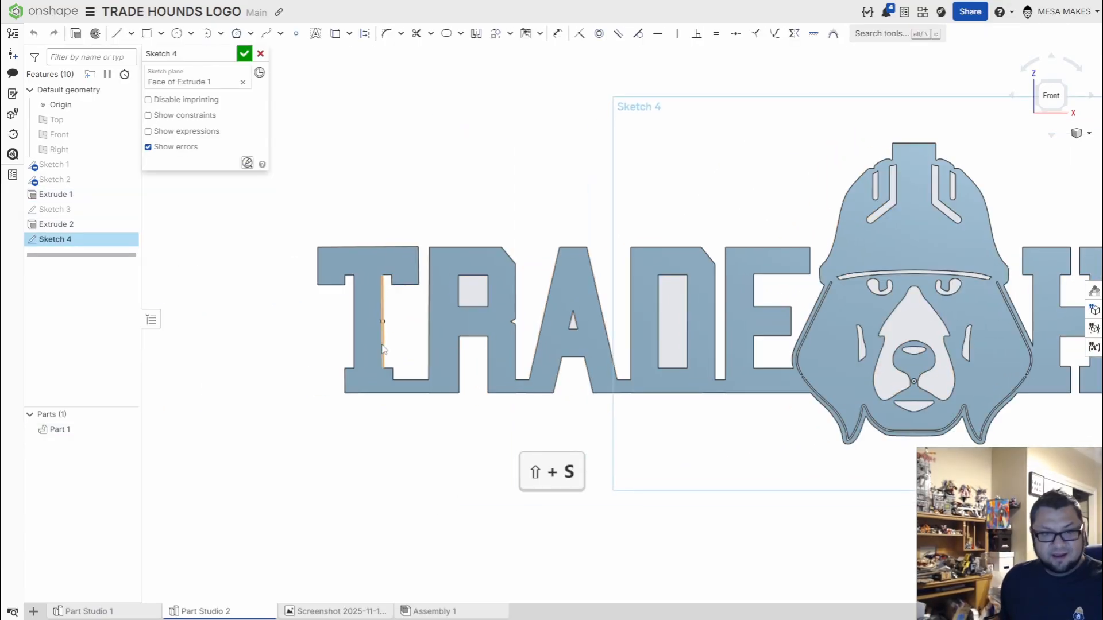
Step: Sketch a circle of diameter 0.26 centred on the T's stem, aligned with the midpoints of its top and side edges
{"action": "key", "text": "c"}
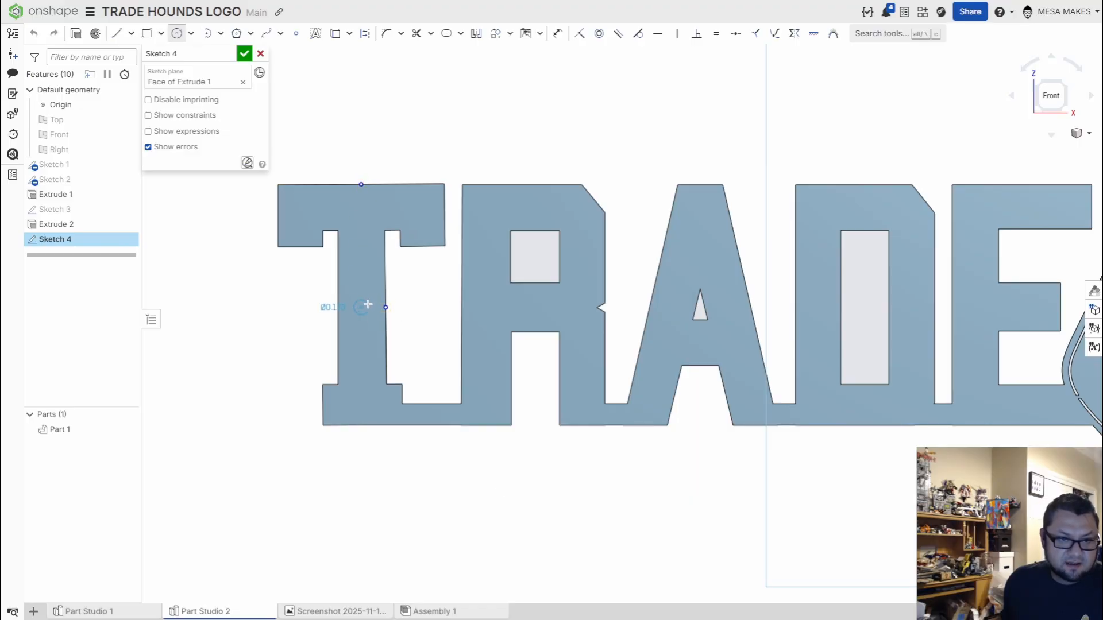
{"action": "type", "text": "."}
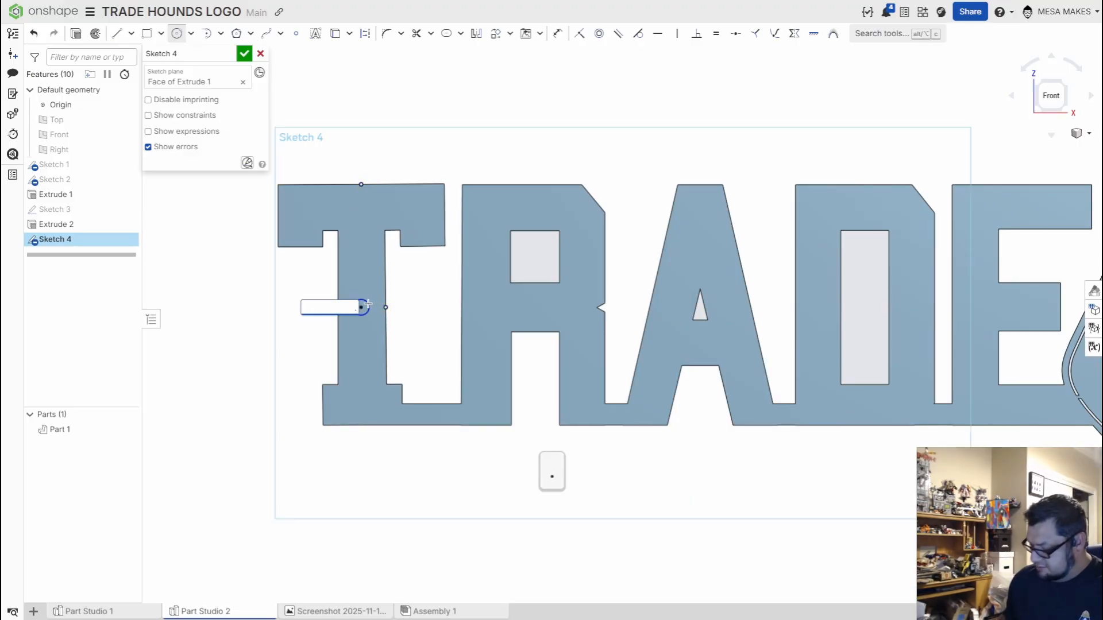
{"action": "type", "text": "26"}
{"action": "key", "text": "Return"}
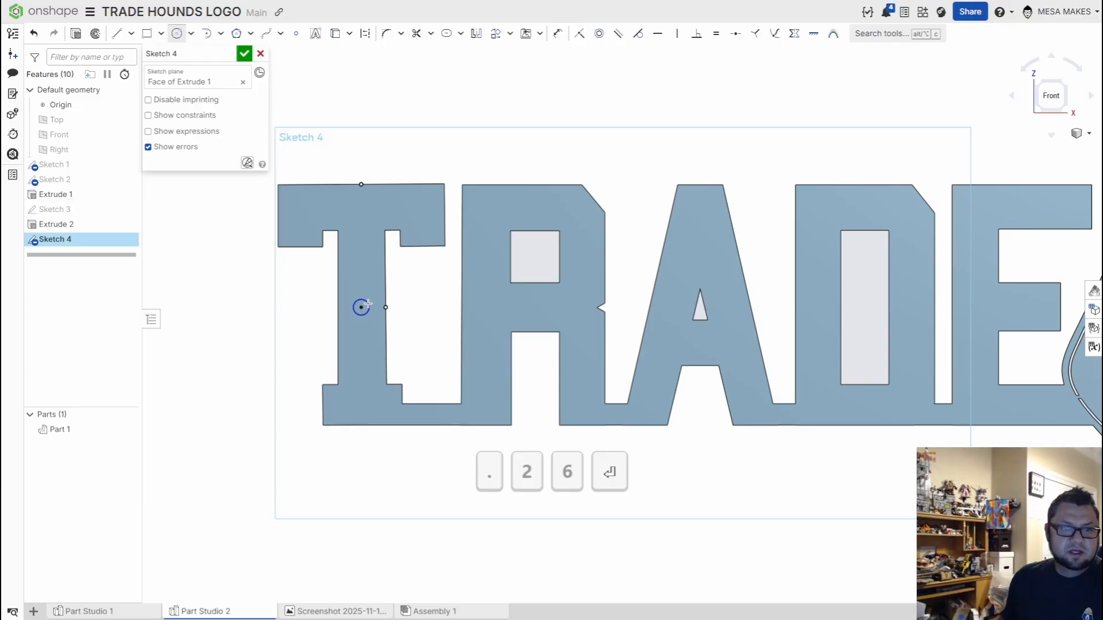
{"action": "scroll", "coordinate": [391, 316], "scroll_direction": "up", "scroll_amount": 3}
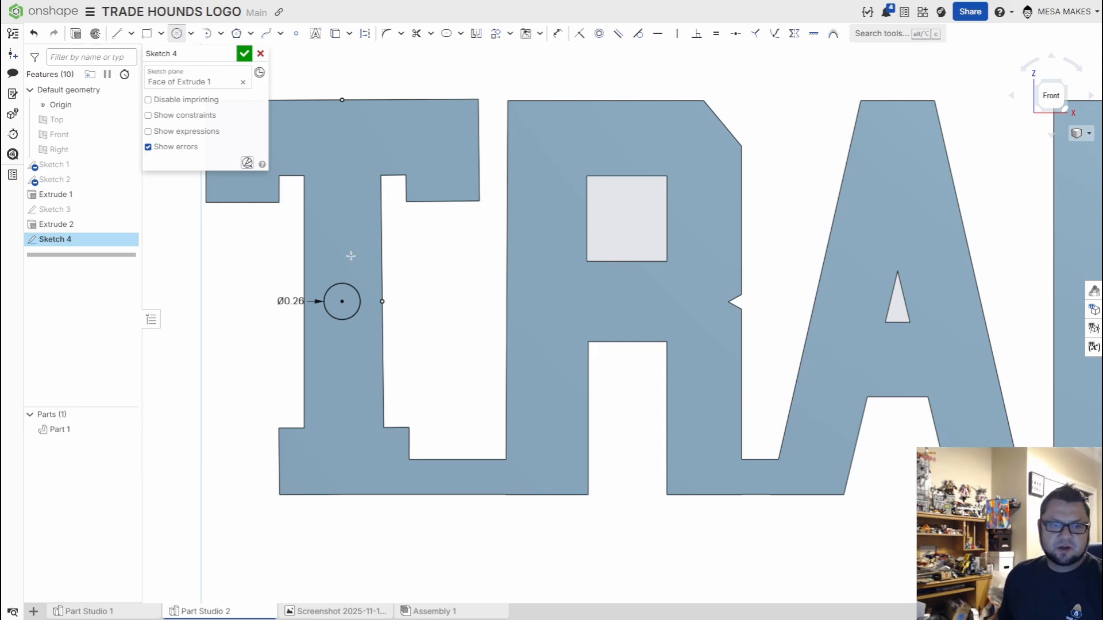
{"action": "scroll", "coordinate": [560, 362], "scroll_direction": "down", "scroll_amount": 5}
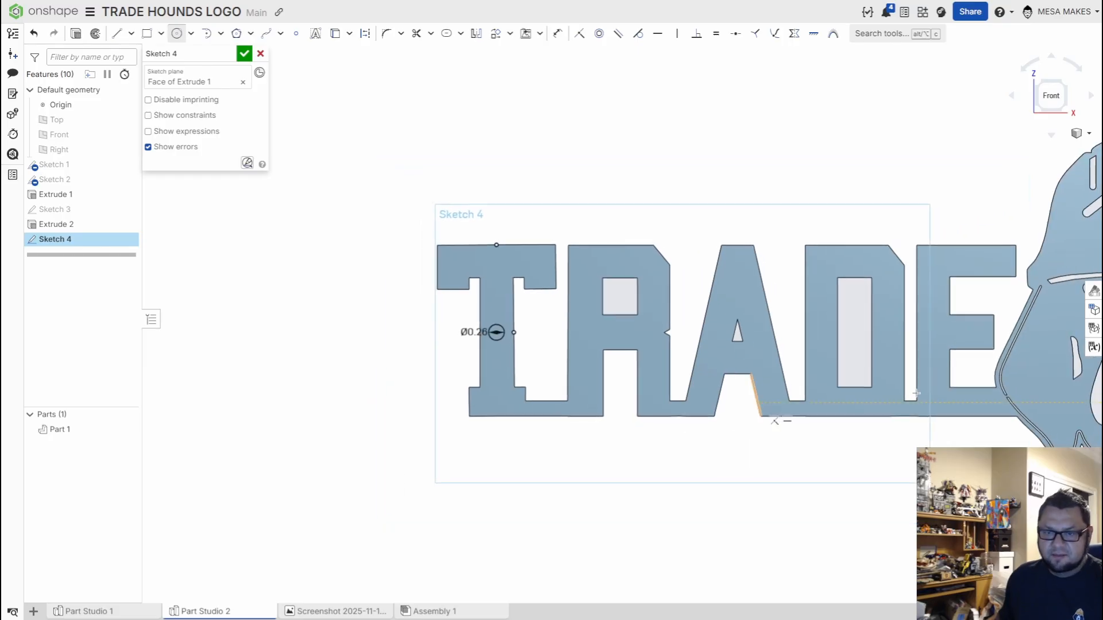
{"action": "scroll", "coordinate": [686, 343], "scroll_direction": "up", "scroll_amount": 2}
{"action": "scroll", "coordinate": [687, 343], "scroll_direction": "up", "scroll_amount": 3}
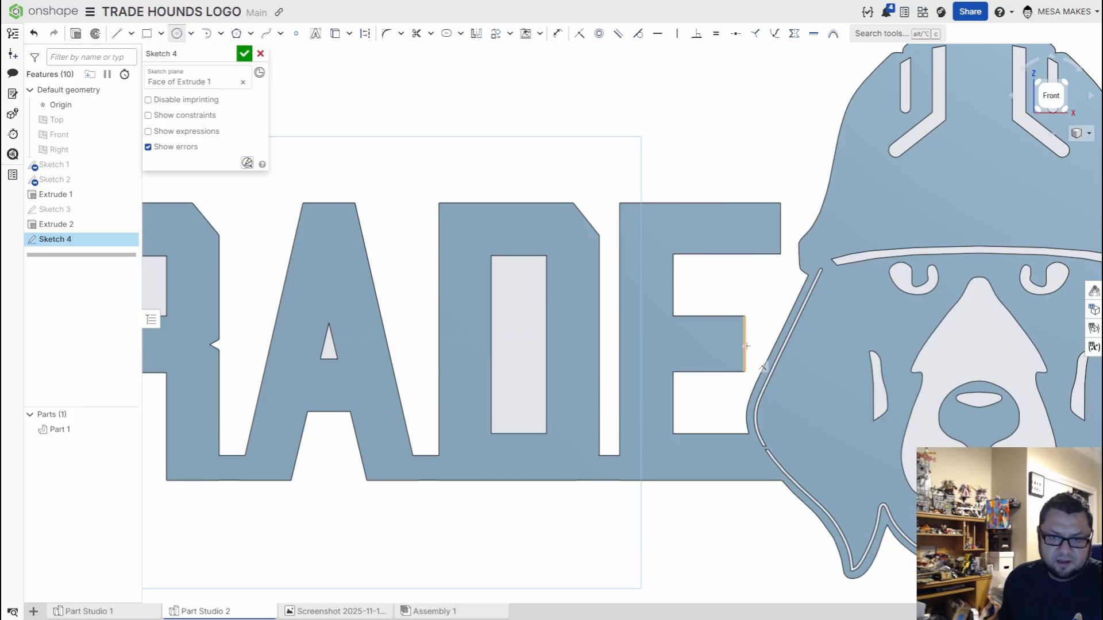
{"action": "scroll", "coordinate": [658, 346], "scroll_direction": "down", "scroll_amount": 5}
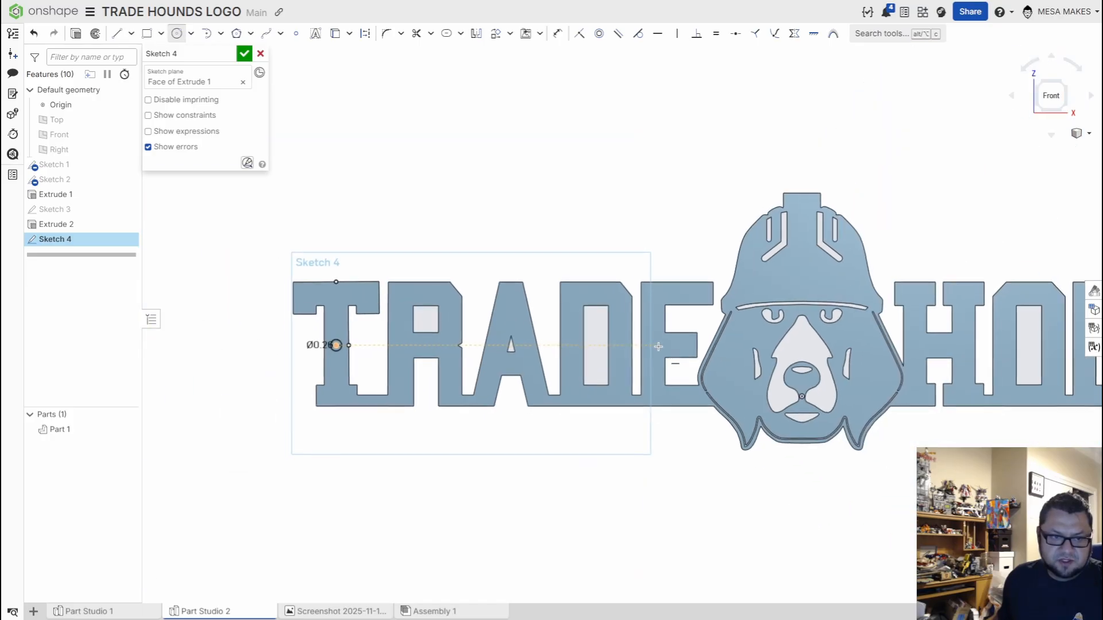
{"action": "scroll", "coordinate": [661, 346], "scroll_direction": "up", "scroll_amount": 4}
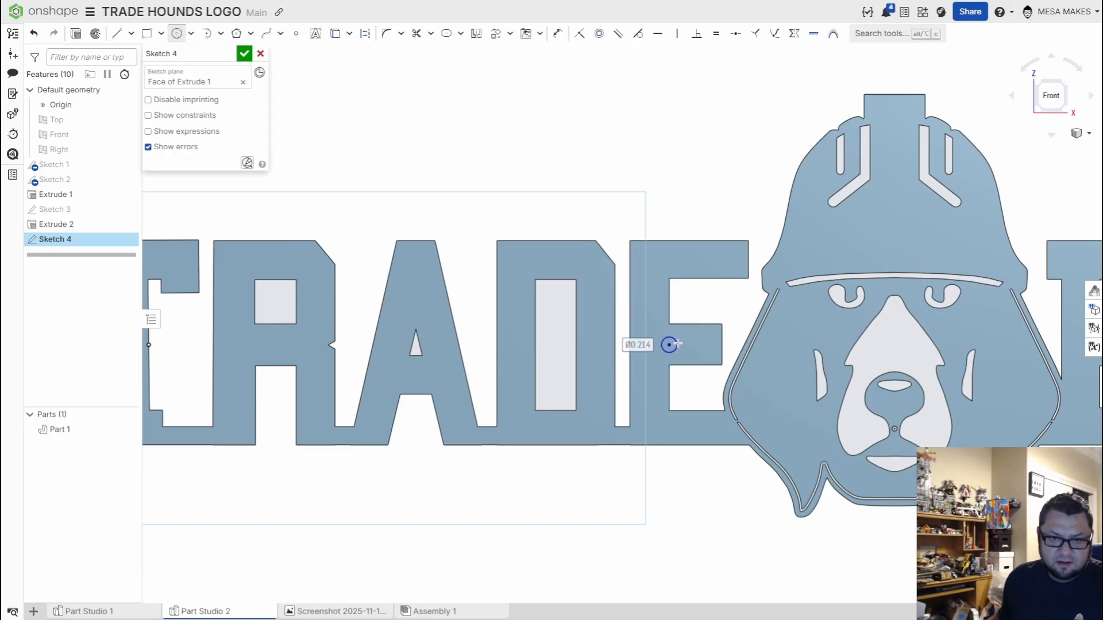
{"action": "left_click", "coordinate": [678, 343]}
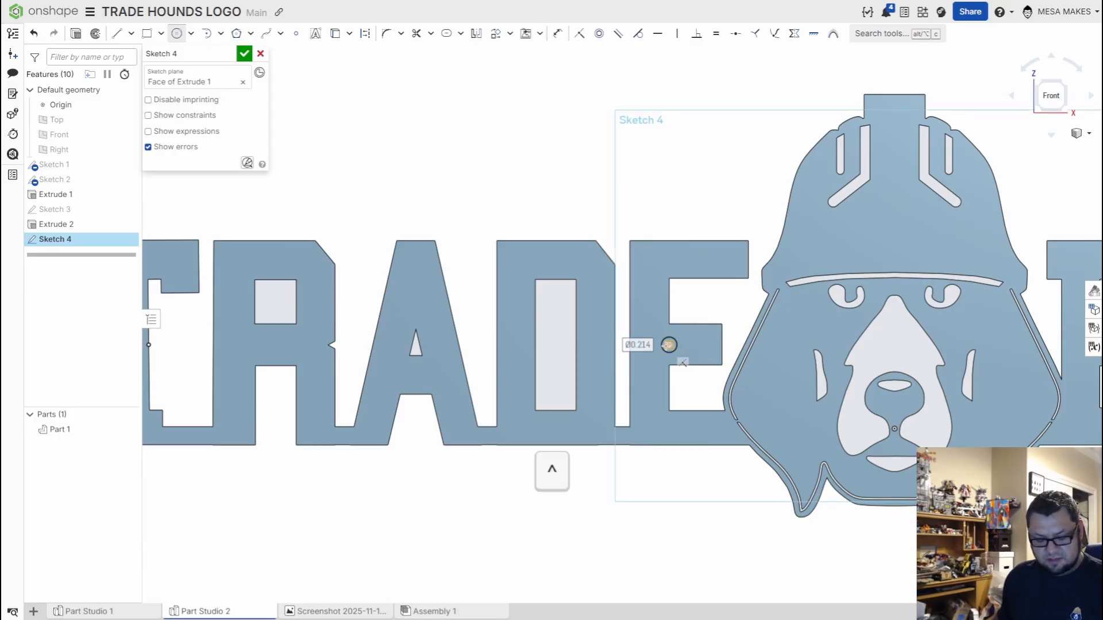
{"action": "key", "text": "ctrl+z"}
{"action": "scroll", "coordinate": [668, 345], "scroll_direction": "up", "scroll_amount": 4}
{"action": "key", "text": "c"}
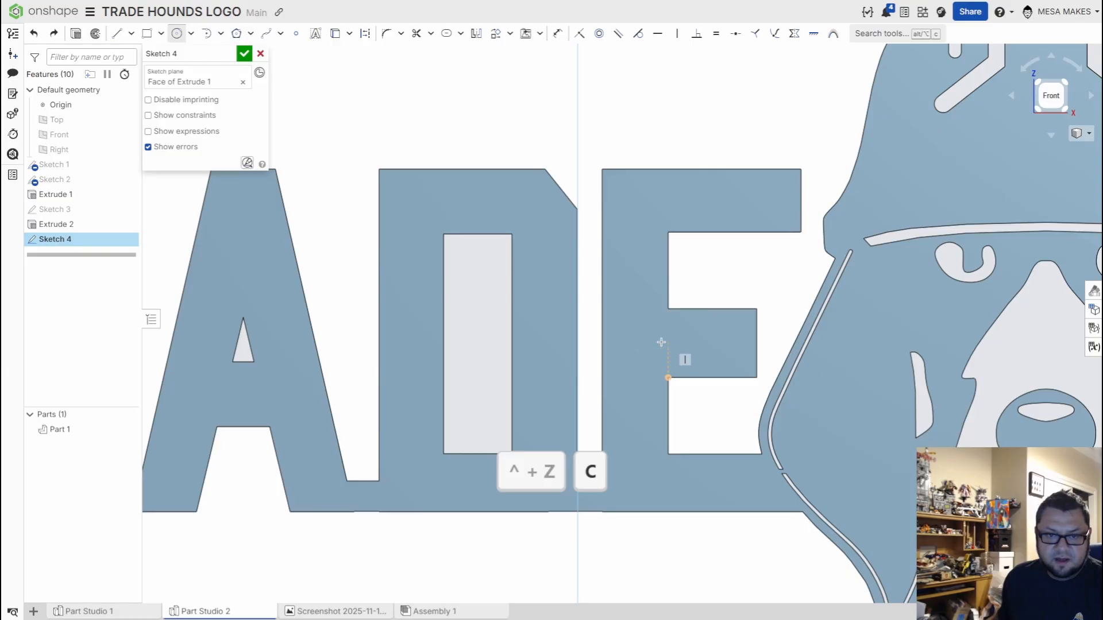
{"action": "scroll", "coordinate": [511, 358], "scroll_direction": "down", "scroll_amount": 5}
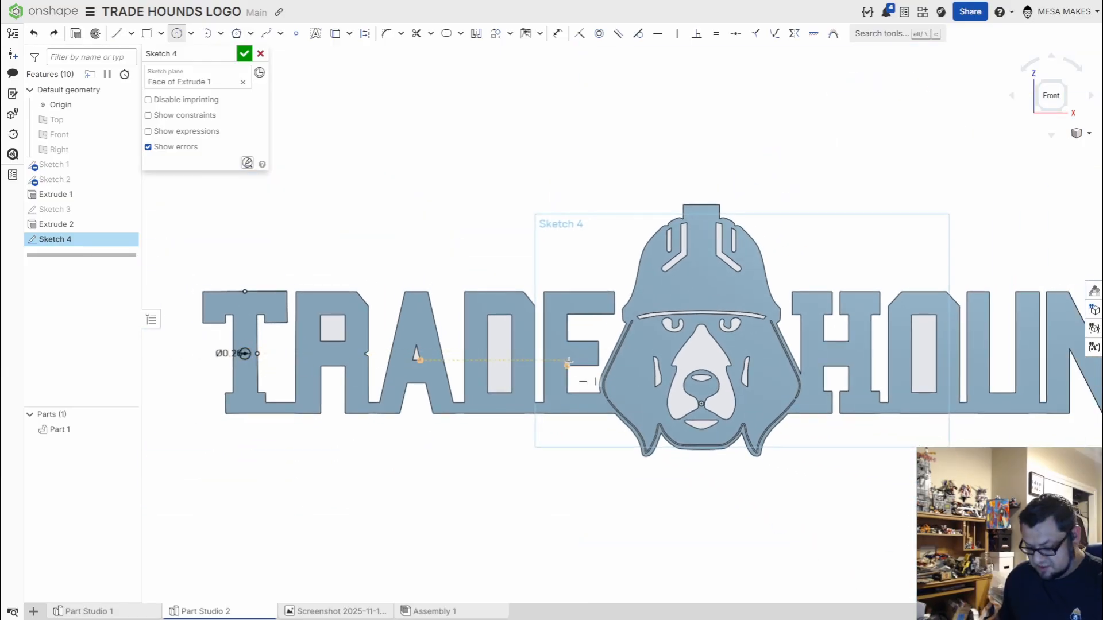
Step: Draw a near-horizontal construction line about 32 long from the T circle's centre across the logo to beyond the final S
{"action": "key", "text": "l"}
{"action": "scroll", "coordinate": [467, 360], "scroll_direction": "up", "scroll_amount": 5}
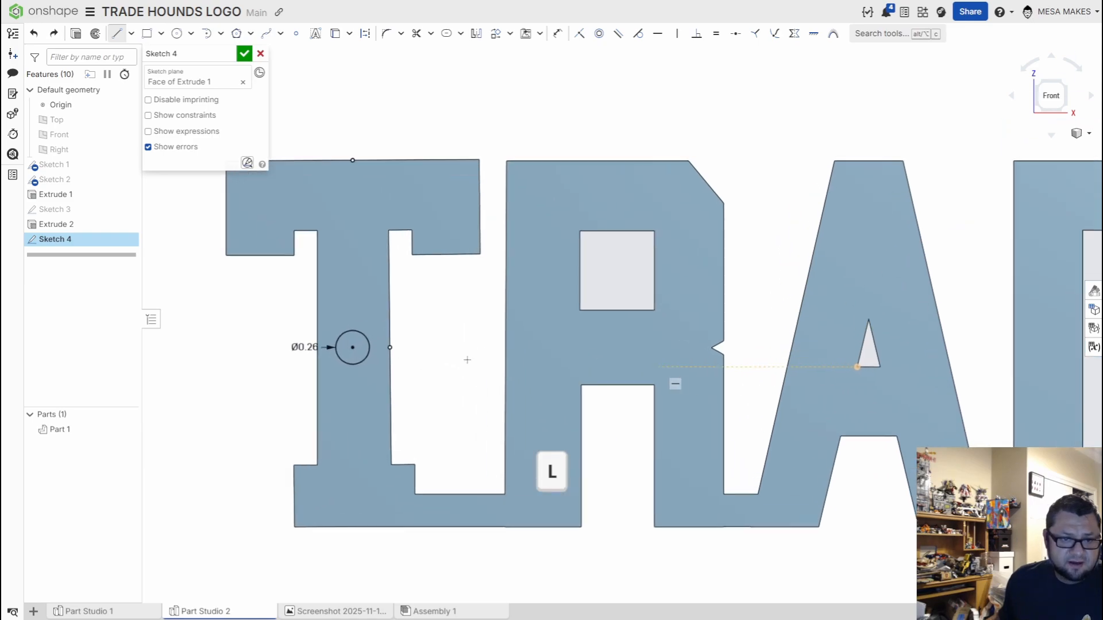
{"action": "scroll", "coordinate": [467, 360], "scroll_direction": "up", "scroll_amount": 1}
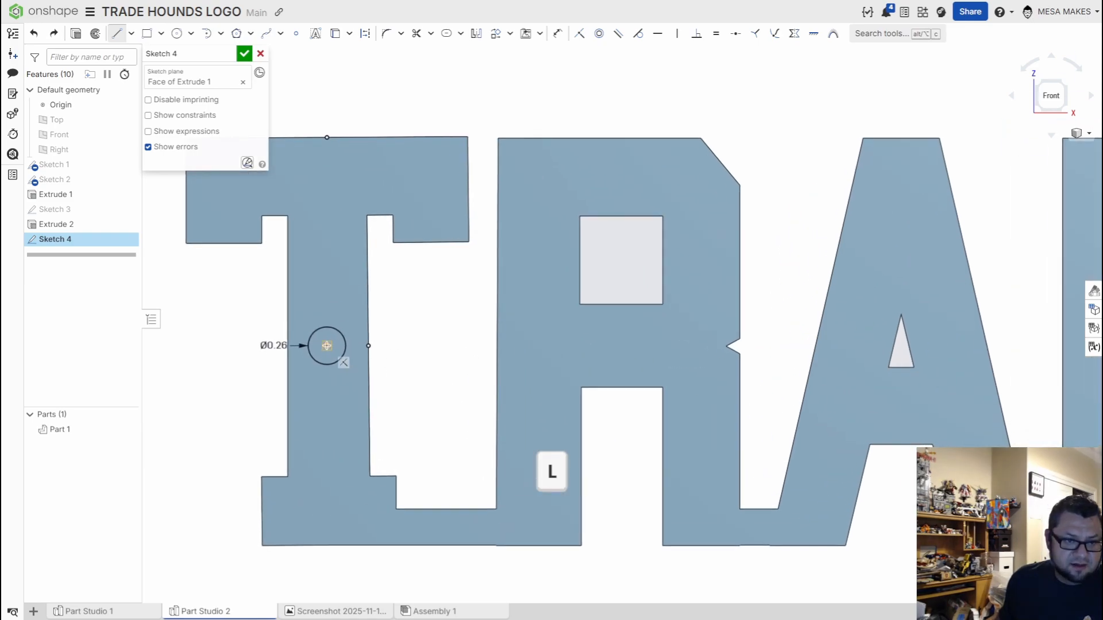
{"action": "key", "text": "q"}
{"action": "scroll", "coordinate": [598, 350], "scroll_direction": "down", "scroll_amount": 5}
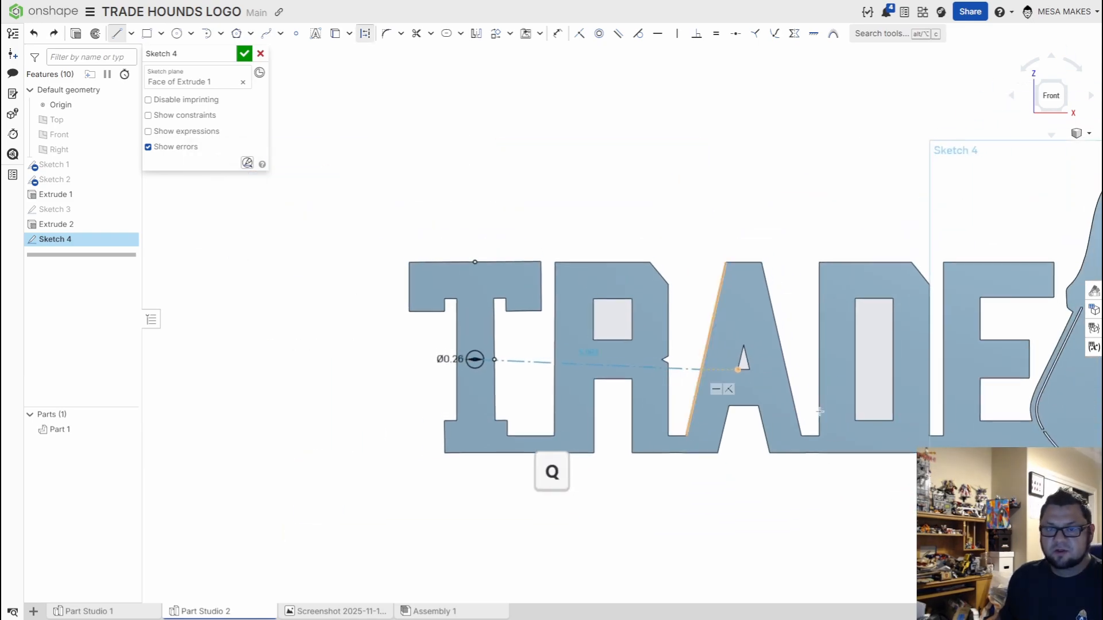
{"action": "middle_click_drag", "start_coordinate": [851, 402], "coordinate": [338, 394]}
{"action": "scroll", "coordinate": [436, 399], "scroll_direction": "down", "scroll_amount": 1}
{"action": "middle_click_drag", "start_coordinate": [504, 403], "coordinate": [150, 405]}
{"action": "scroll", "coordinate": [173, 399], "scroll_direction": "down", "scroll_amount": 4}
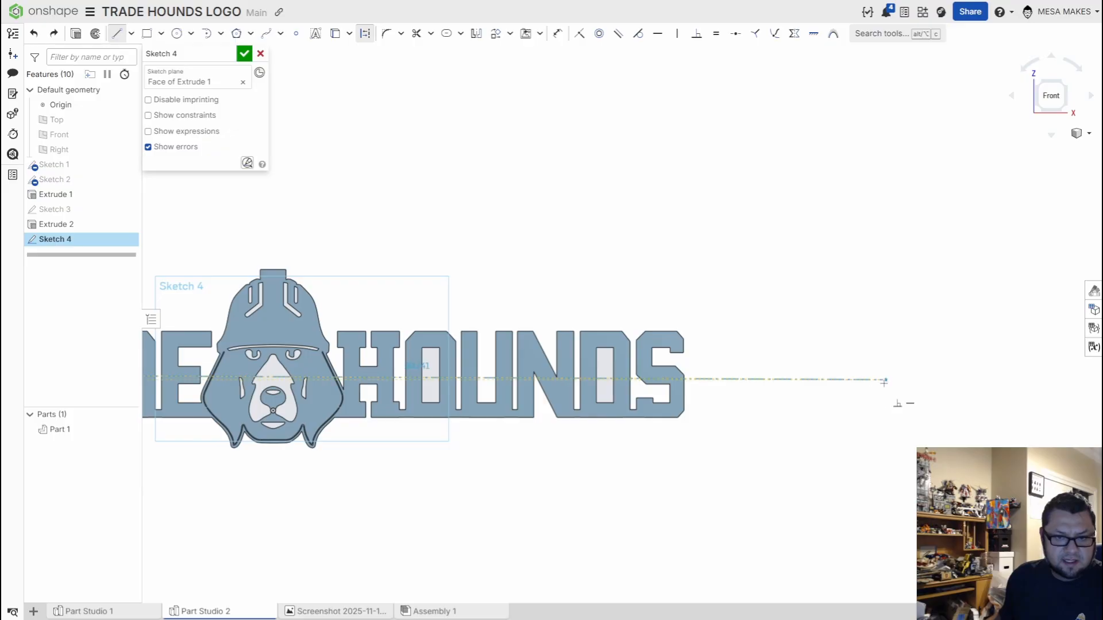
{"action": "left_click", "coordinate": [922, 379]}
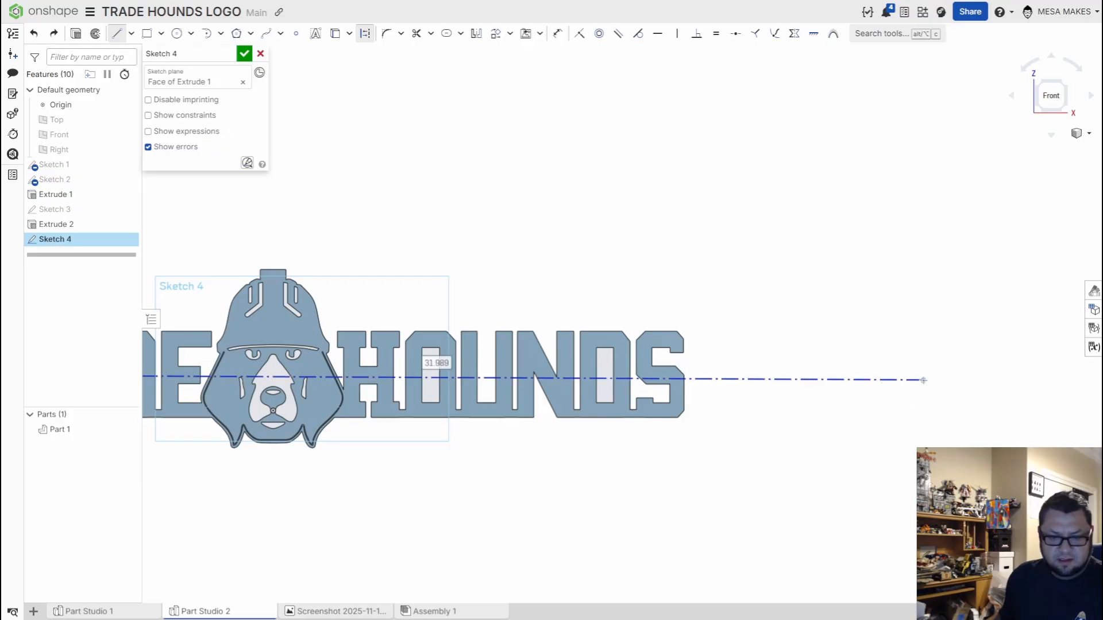
{"action": "key", "text": "Escape"}
Step: Sketch a circle about 0.26 in diameter on the construction line in the E, aligned with the inner corner of its middle arm
{"action": "scroll", "coordinate": [676, 394], "scroll_direction": "up", "scroll_amount": 5}
{"action": "scroll", "coordinate": [676, 394], "scroll_direction": "down", "scroll_amount": 2}
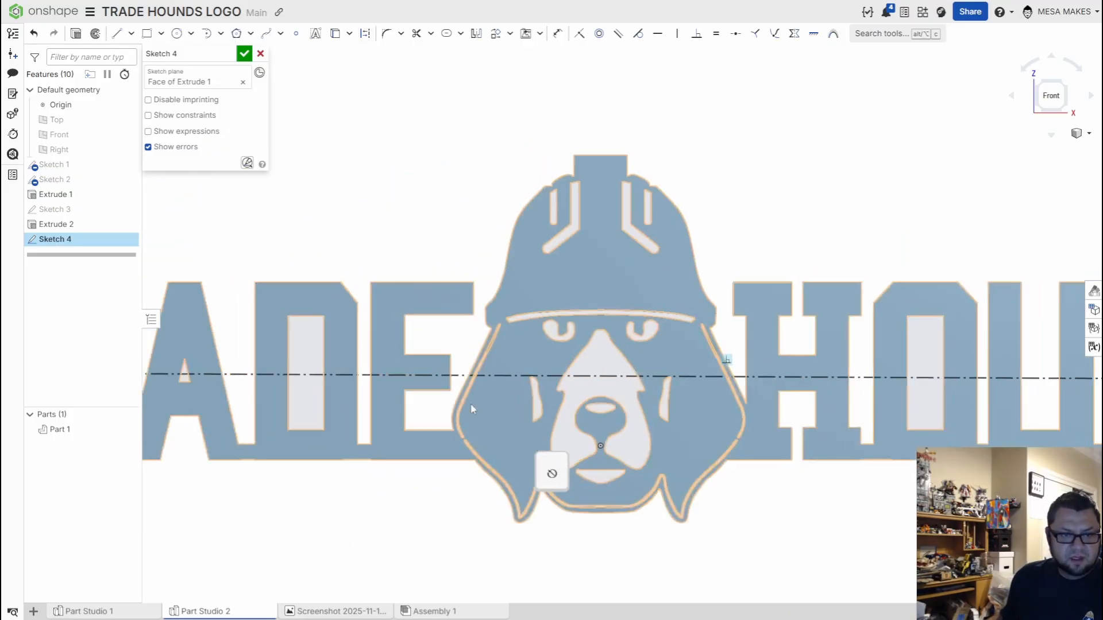
{"action": "scroll", "coordinate": [375, 356], "scroll_direction": "up", "scroll_amount": 5}
{"action": "key", "text": "c"}
{"action": "scroll", "coordinate": [359, 359], "scroll_direction": "up", "scroll_amount": 3}
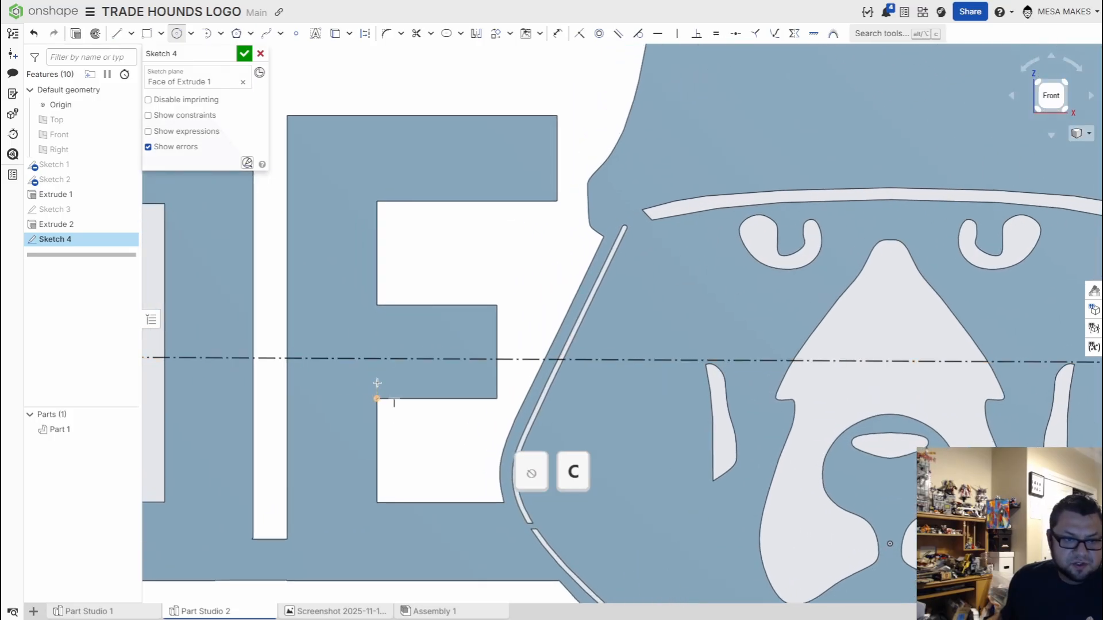
{"action": "left_click", "coordinate": [375, 358]}
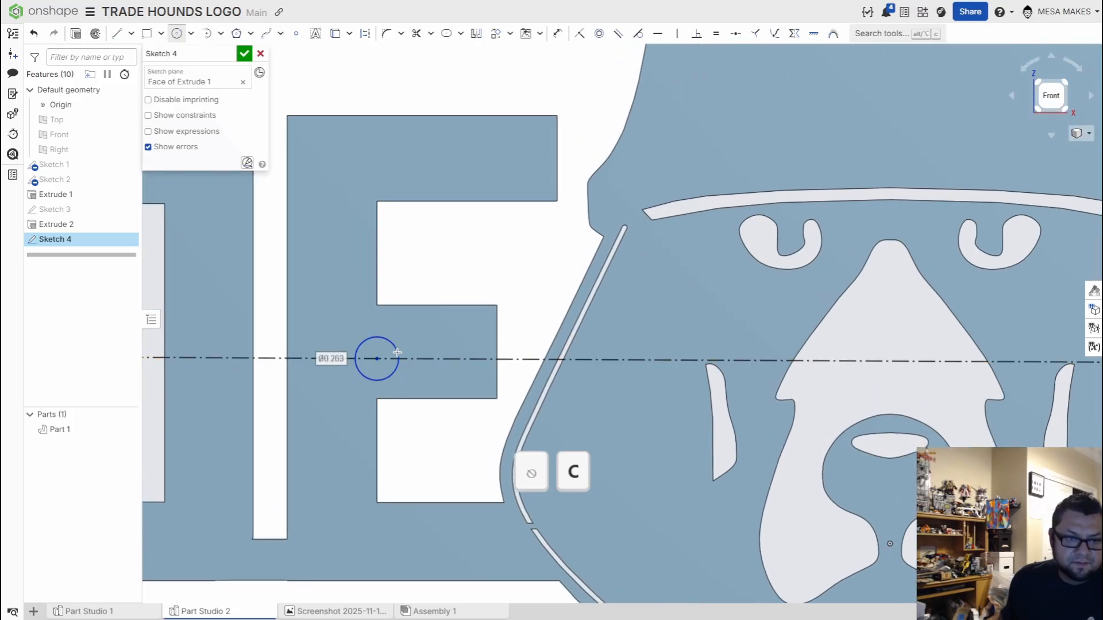
{"action": "left_click", "coordinate": [397, 352]}
Step: Sketch a circle in the H's crossbar, centred on the construction line and aligned with the midpoint of the crossbar's upper edge
{"action": "scroll", "coordinate": [443, 370], "scroll_direction": "down", "scroll_amount": 5}
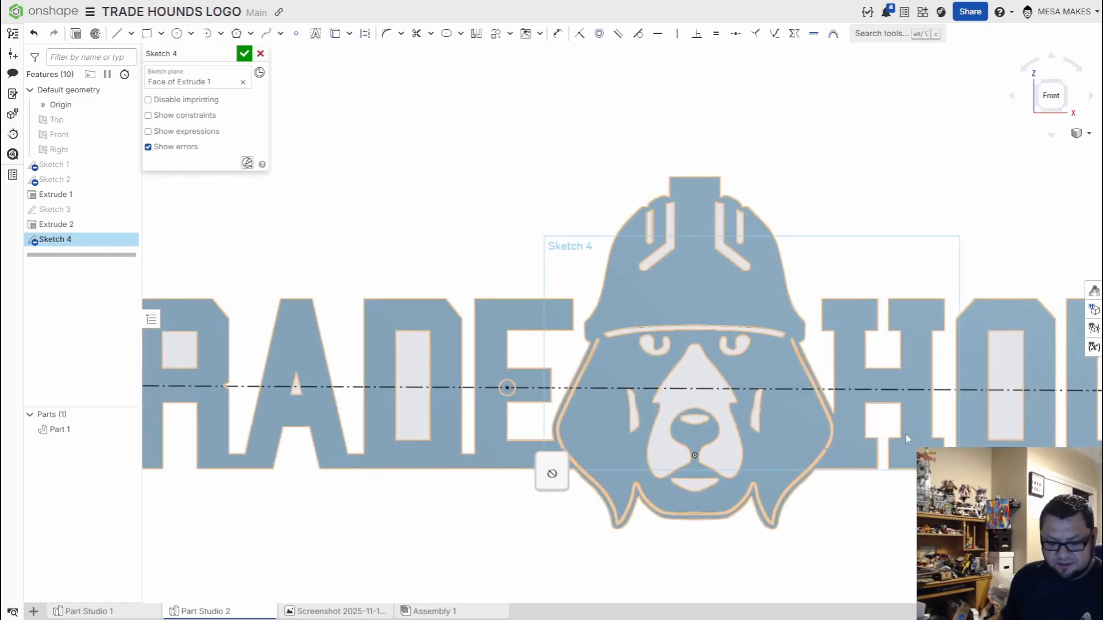
{"action": "middle_click_drag", "start_coordinate": [907, 439], "coordinate": [706, 439]}
{"action": "scroll", "coordinate": [680, 385], "scroll_direction": "up", "scroll_amount": 5}
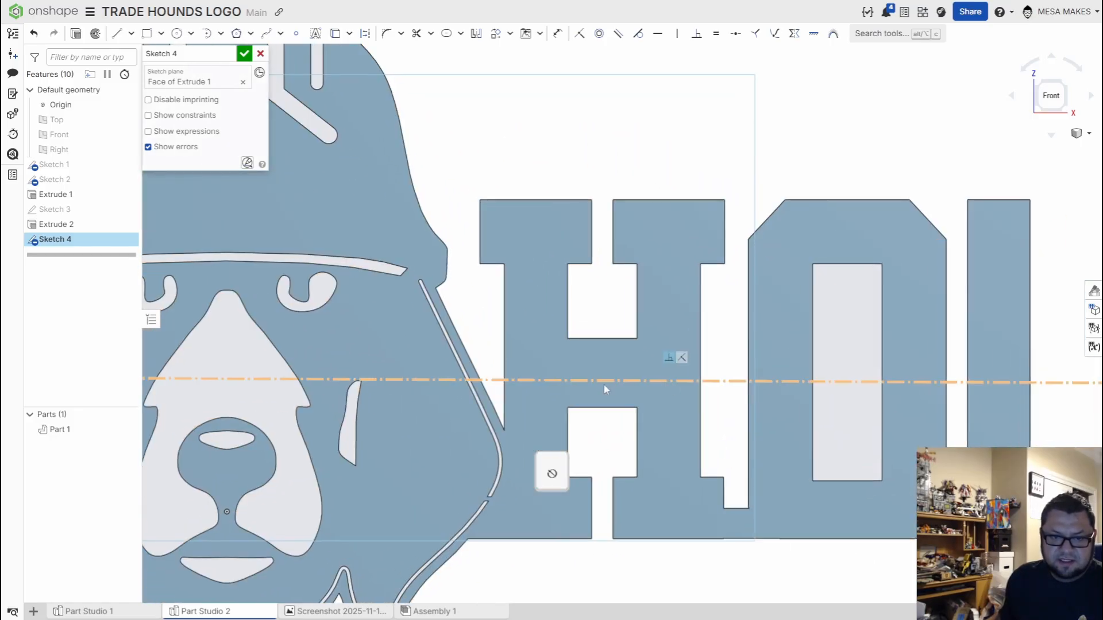
{"action": "key", "text": "c"}
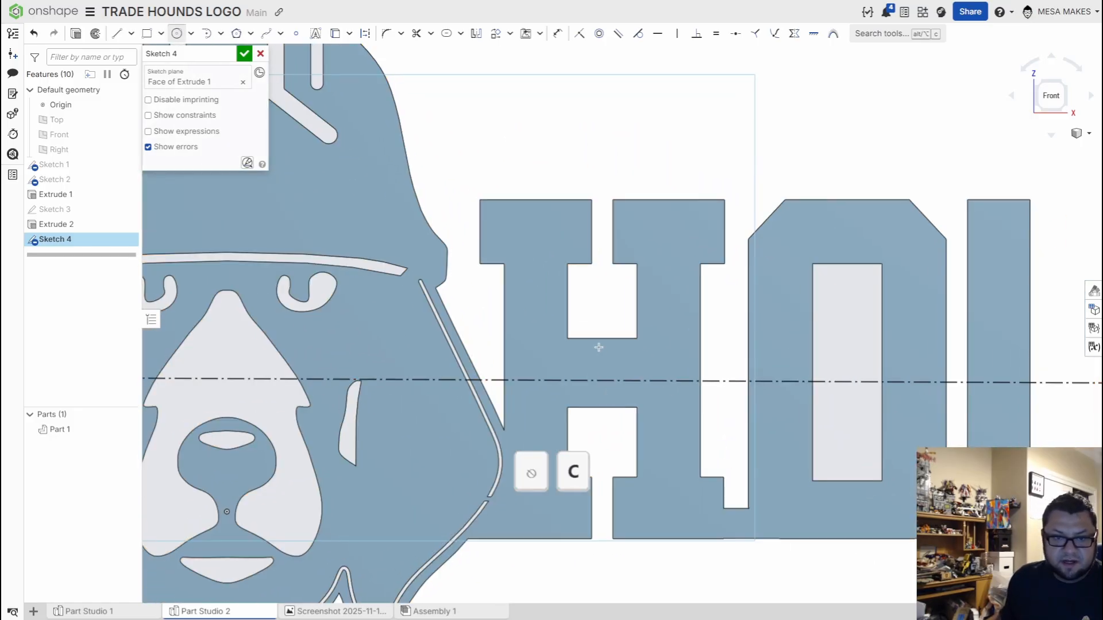
{"action": "left_click", "coordinate": [602, 381]}
{"action": "left_click", "coordinate": [615, 376]}
Step: Sketch a circle in the final S, centred on the construction line and aligned with the midpoint of its middle bar's upper edge
{"action": "scroll", "coordinate": [862, 419], "scroll_direction": "down", "scroll_amount": 3}
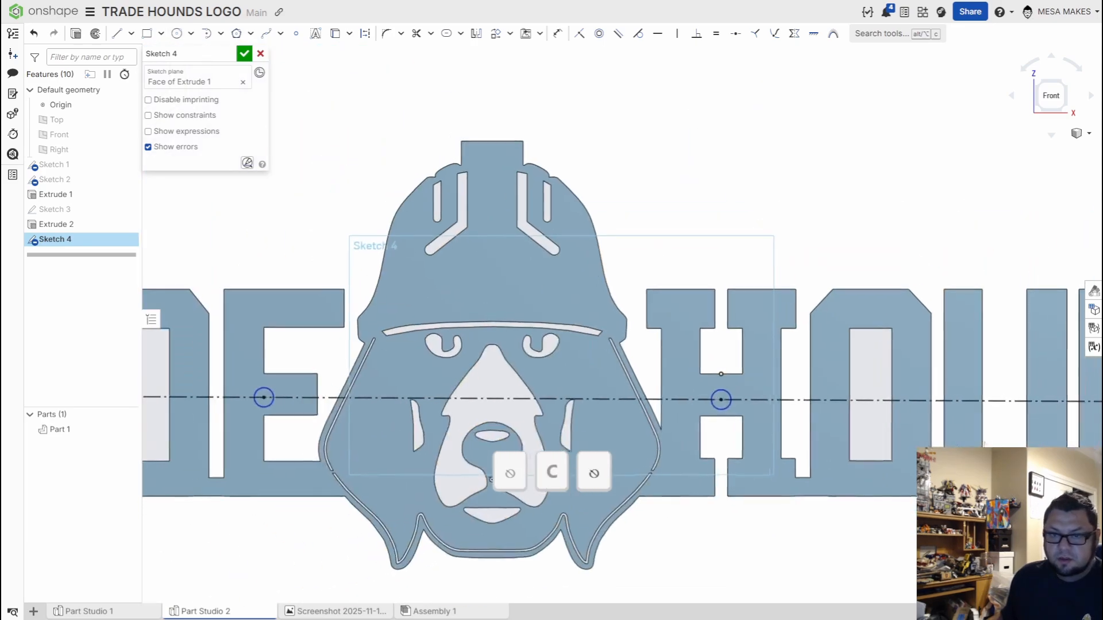
{"action": "scroll", "coordinate": [797, 375], "scroll_direction": "up", "scroll_amount": 2}
{"action": "scroll", "coordinate": [856, 389], "scroll_direction": "up", "scroll_amount": 5}
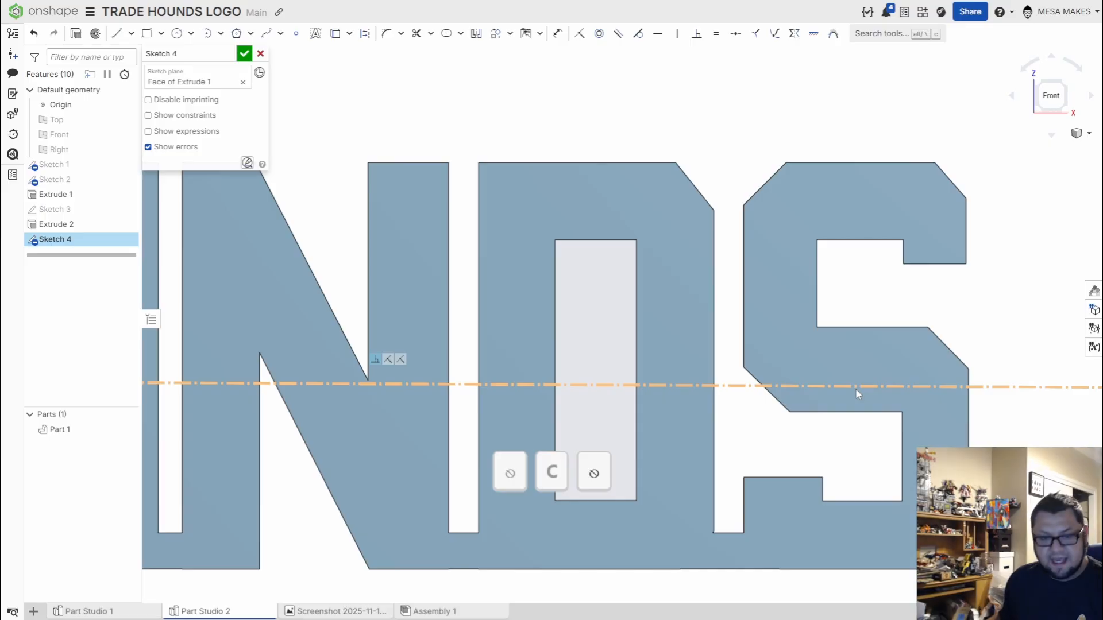
{"action": "key", "text": "c"}
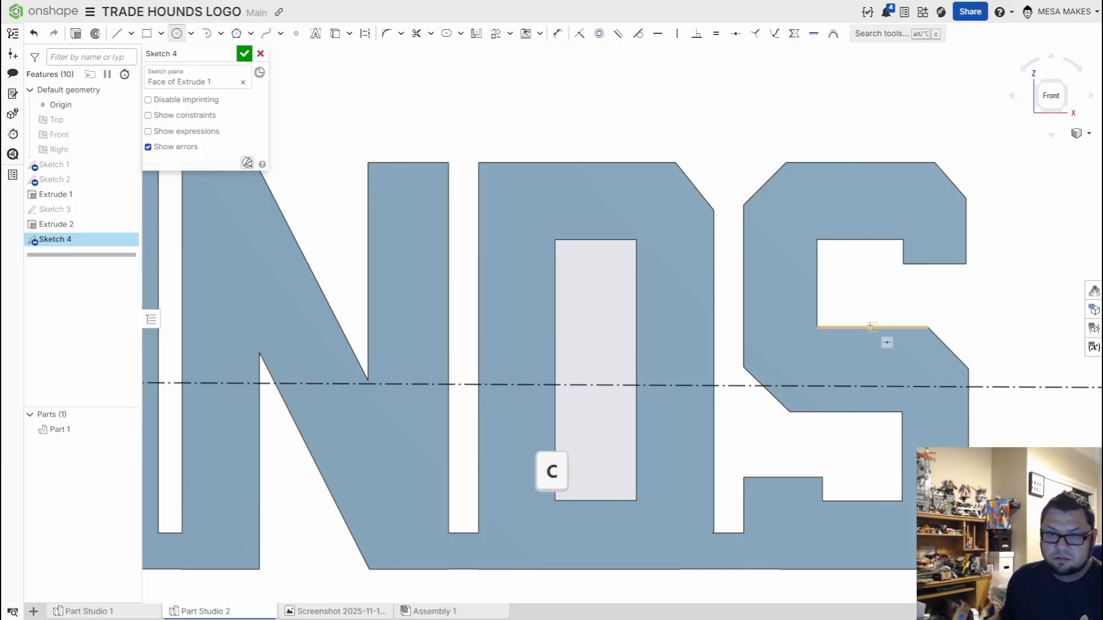
{"action": "left_click", "coordinate": [871, 386]}
{"action": "left_click", "coordinate": [887, 377]}
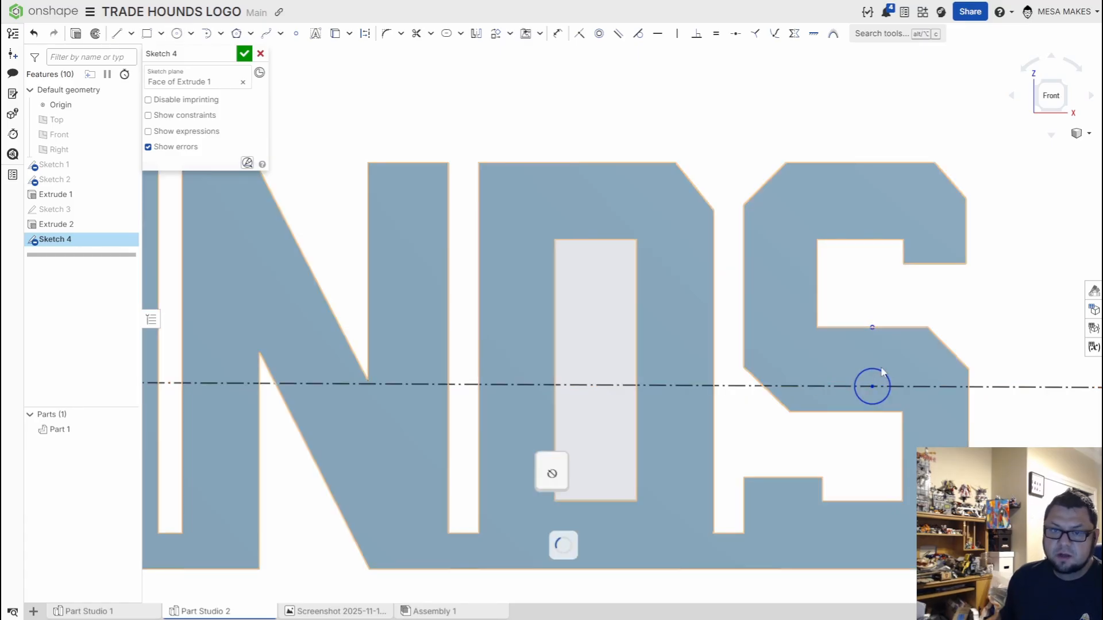
Step: Constrain the circles in the S, H and E to be equal to the 0.26-diameter circle in the T
{"action": "scroll", "coordinate": [829, 386], "scroll_direction": "down", "scroll_amount": 5}
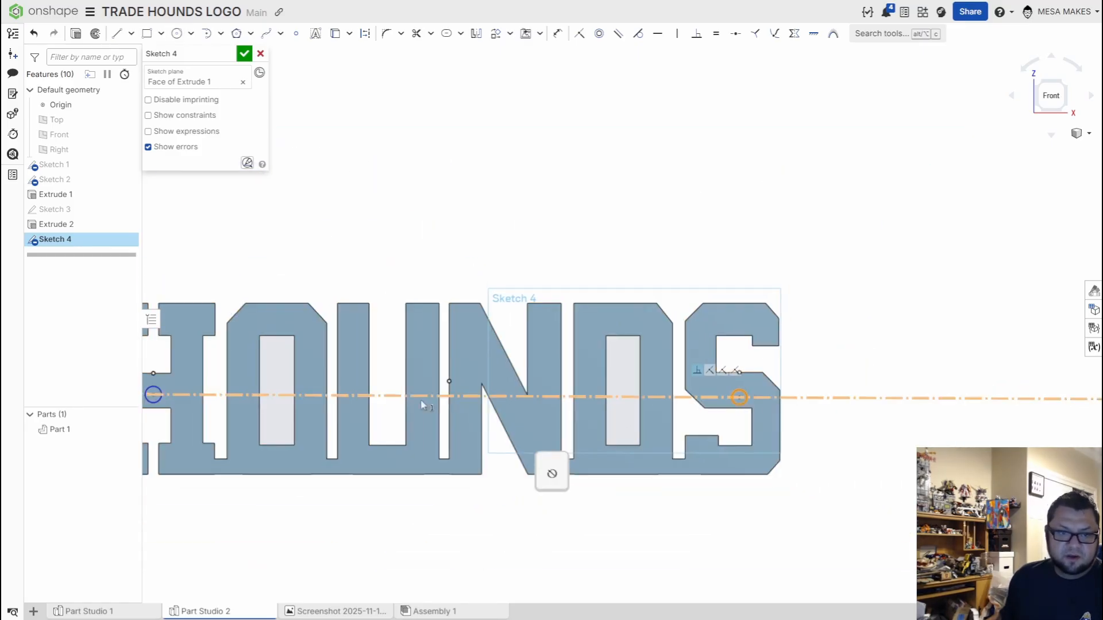
{"action": "scroll", "coordinate": [422, 405], "scroll_direction": "down", "scroll_amount": 3}
{"action": "scroll", "coordinate": [548, 422], "scroll_direction": "up", "scroll_amount": 8}
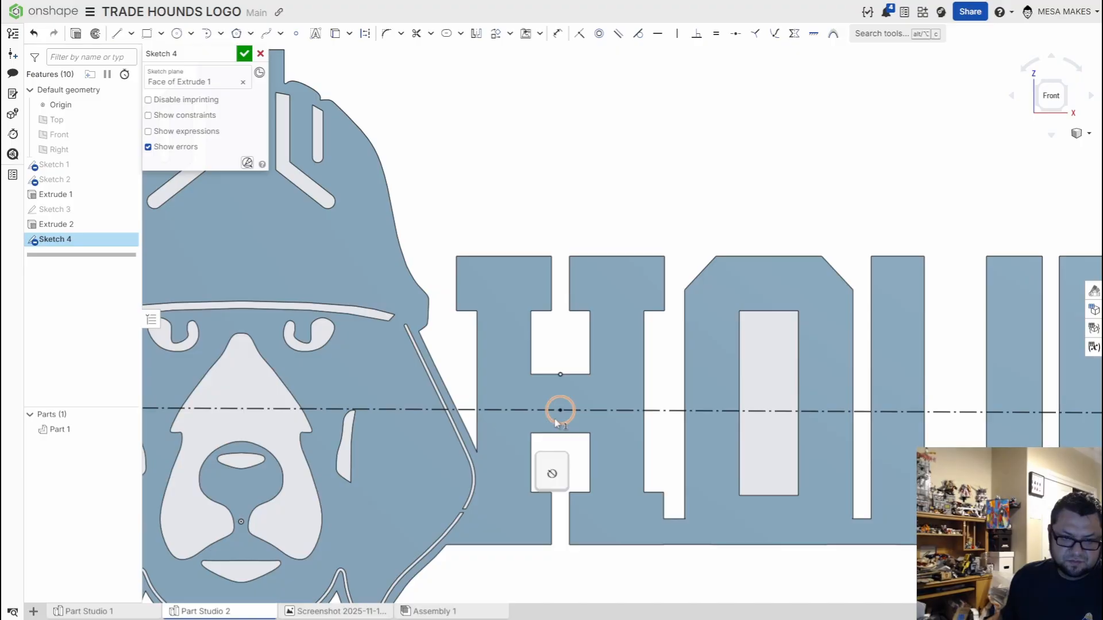
{"action": "left_click", "coordinate": [556, 424]}
{"action": "scroll", "coordinate": [486, 422], "scroll_direction": "down", "scroll_amount": 6}
{"action": "middle_click_drag", "start_coordinate": [221, 433], "coordinate": [468, 438]}
{"action": "scroll", "coordinate": [469, 436], "scroll_direction": "up", "scroll_amount": 5}
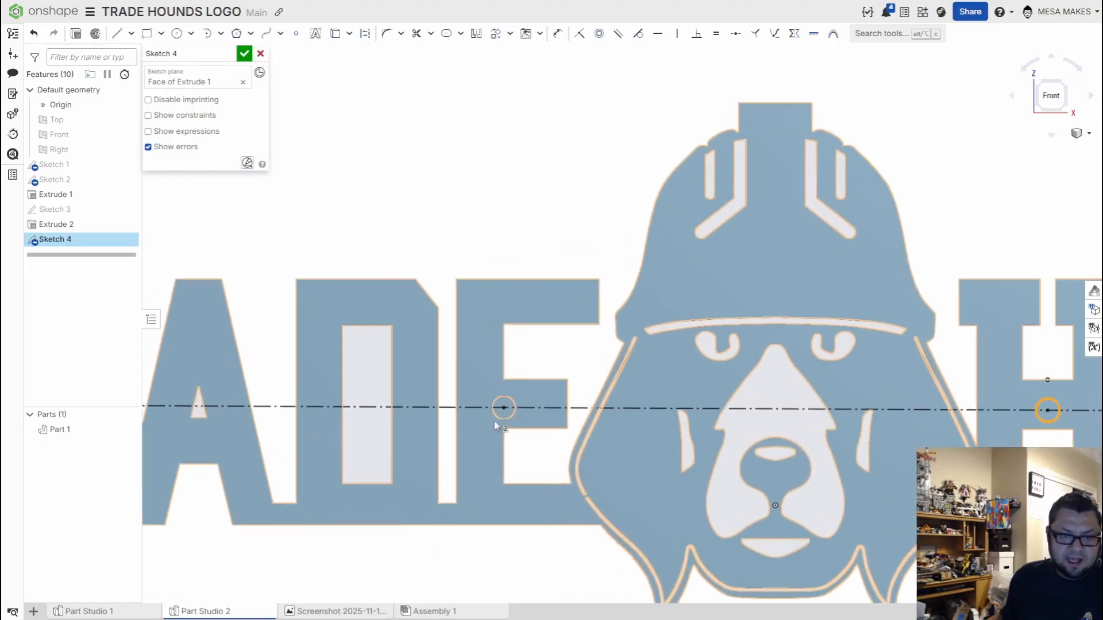
{"action": "left_click", "coordinate": [503, 409]}
{"action": "scroll", "coordinate": [497, 422], "scroll_direction": "down", "scroll_amount": 5}
{"action": "middle_click_drag", "start_coordinate": [220, 431], "coordinate": [499, 437]}
{"action": "scroll", "coordinate": [500, 438], "scroll_direction": "up", "scroll_amount": 2}
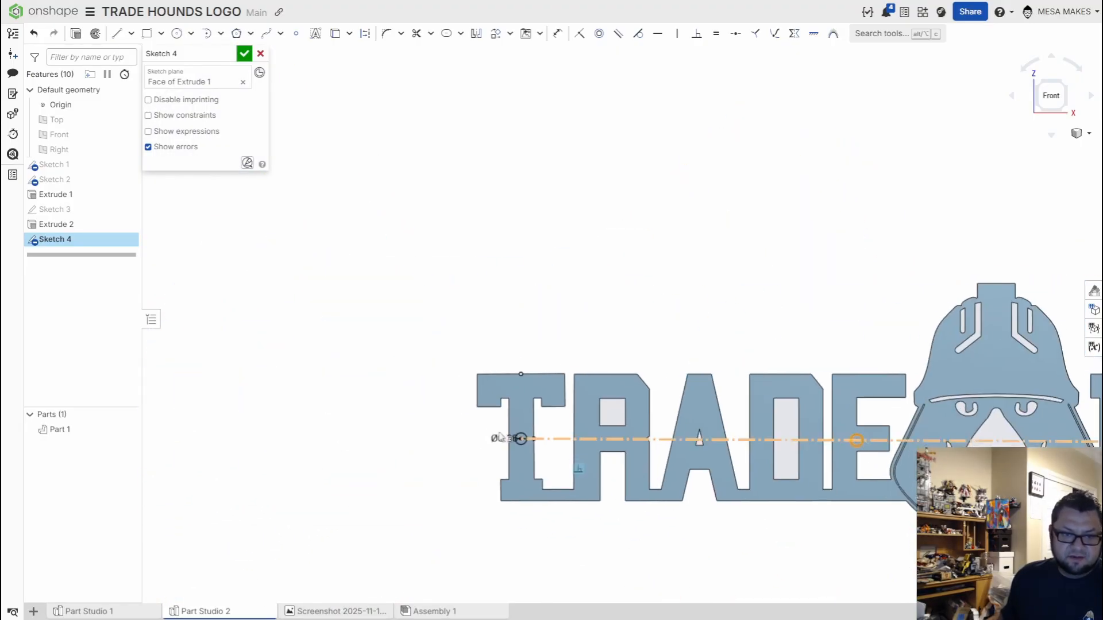
{"action": "scroll", "coordinate": [511, 440], "scroll_direction": "up", "scroll_amount": 5}
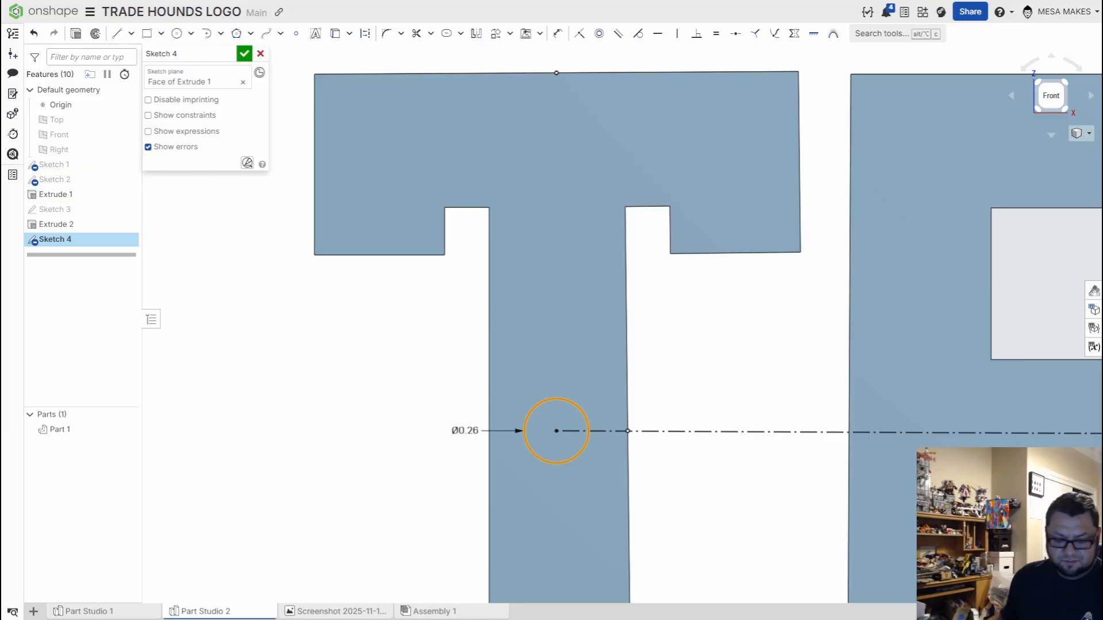
{"action": "scroll", "coordinate": [985, 495], "scroll_direction": "down", "scroll_amount": 7}
{"action": "key", "text": "e"}
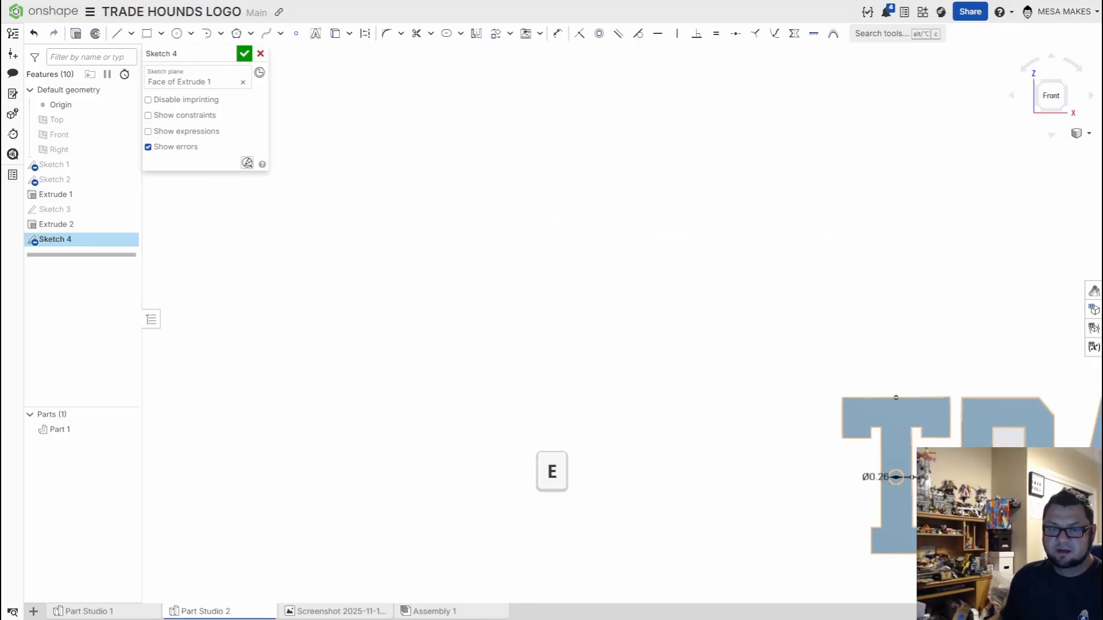
Step: Cut the four circles through Part 1 with a blind Remove extrude 1 in deep and check the holes across the logo
{"action": "scroll", "coordinate": [985, 495], "scroll_direction": "down", "scroll_amount": 1}
{"action": "middle_click_drag", "start_coordinate": [985, 495], "coordinate": [551, 451]}
{"action": "scroll", "coordinate": [853, 445], "scroll_direction": "down", "scroll_amount": 2}
{"action": "middle_click_drag", "start_coordinate": [853, 446], "coordinate": [626, 437]}
{"action": "scroll", "coordinate": [721, 430], "scroll_direction": "down", "scroll_amount": 4}
{"action": "scroll", "coordinate": [738, 434], "scroll_direction": "up", "scroll_amount": 2}
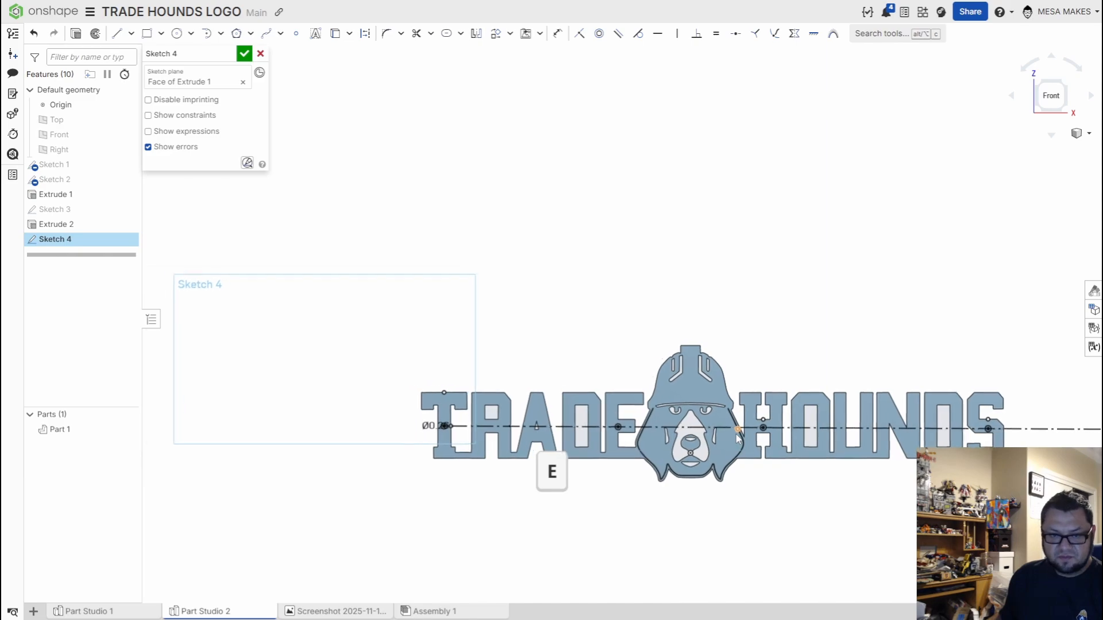
{"action": "scroll", "coordinate": [735, 434], "scroll_direction": "up", "scroll_amount": 2}
{"action": "key", "text": "shift+e"}
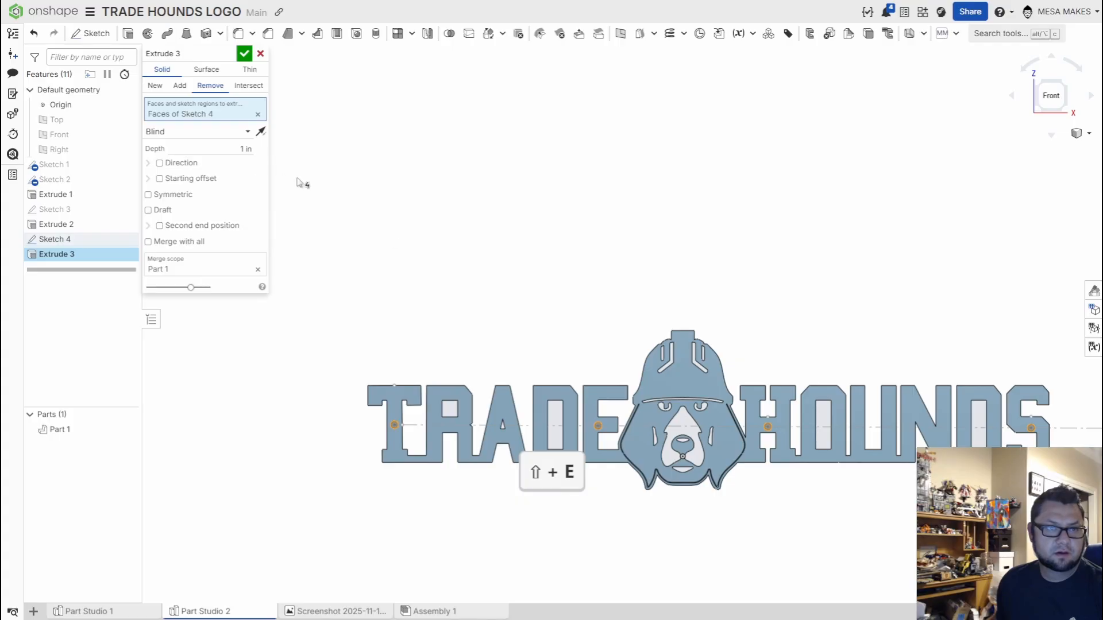
{"action": "right_click_drag", "start_coordinate": [610, 384], "coordinate": [677, 389]}
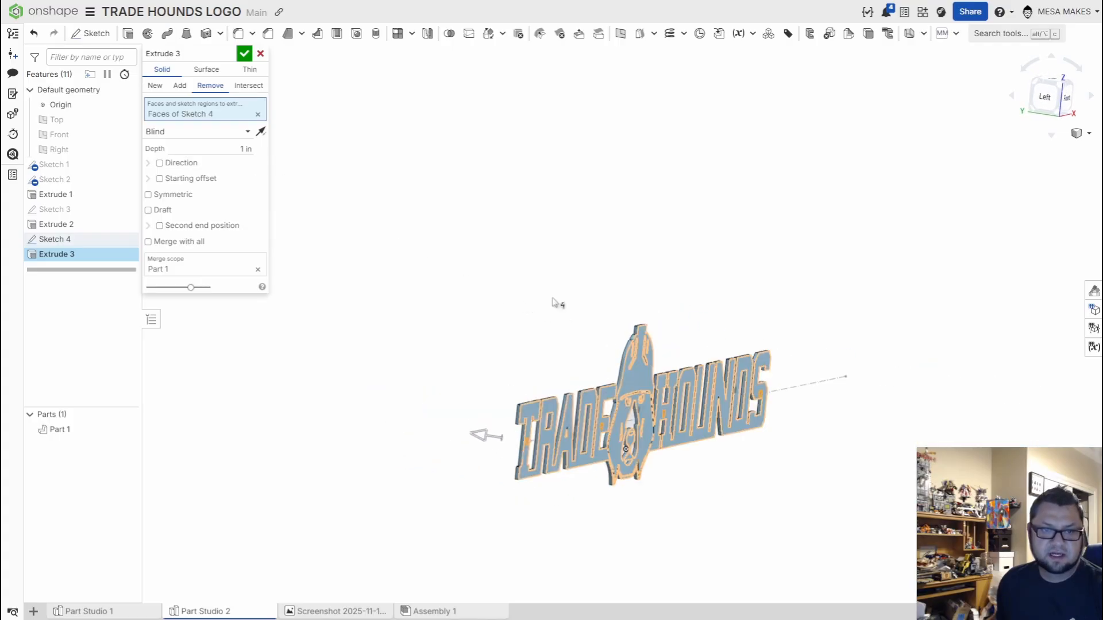
{"action": "left_click", "coordinate": [245, 54]}
{"action": "right_click_drag", "start_coordinate": [864, 360], "coordinate": [788, 341]}
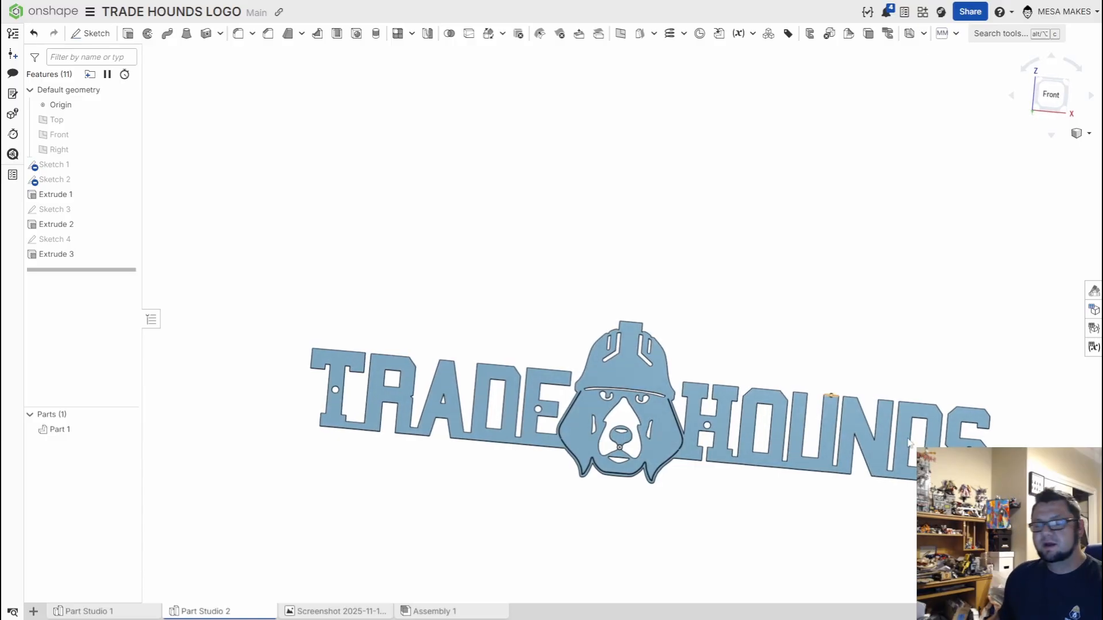
{"action": "middle_click_drag", "start_coordinate": [844, 413], "coordinate": [704, 344]}
{"action": "mouse_move", "coordinate": [757, 358]}
{"action": "right_mouse_down"}
{"action": "mouse_move", "coordinate": [734, 361]}
{"action": "mouse_move", "coordinate": [752, 363]}
{"action": "right_mouse_up"}
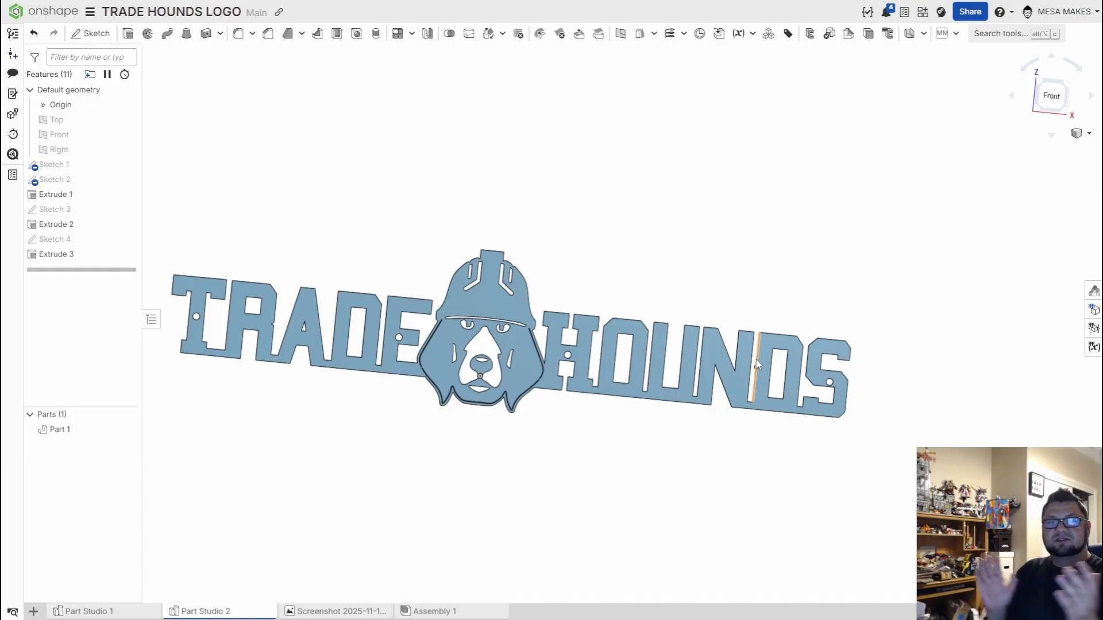